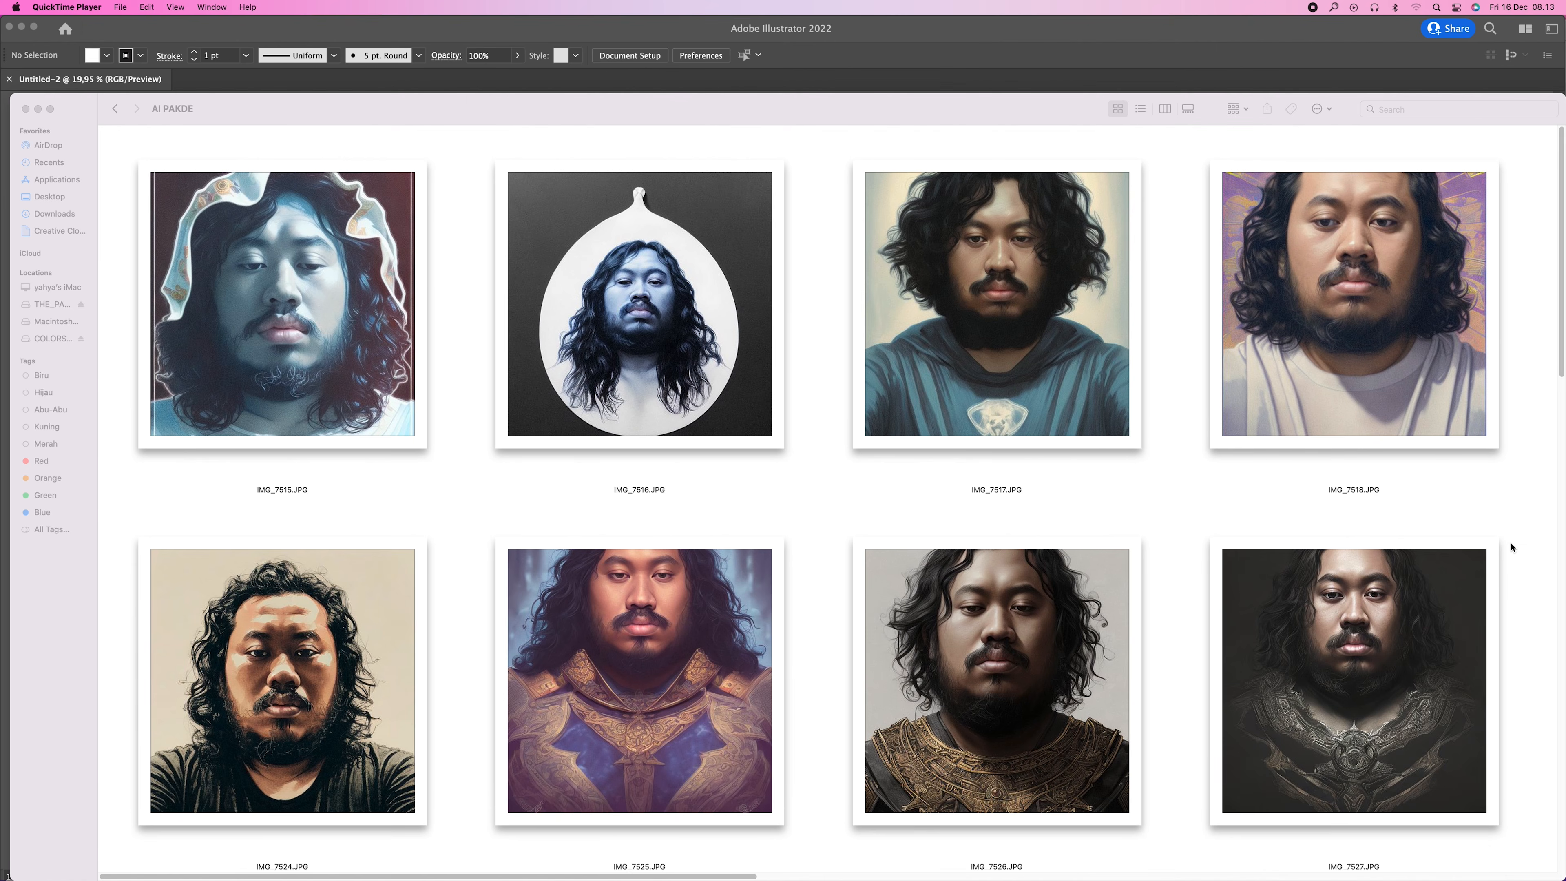
- Look through the AI-generated portraits in the AI PAKDE folder, from IMG_7515.JPG down to IMG_7563.JPG
scroll(1510, 555, "down", 3)
scroll(1519, 584, "down", 8)
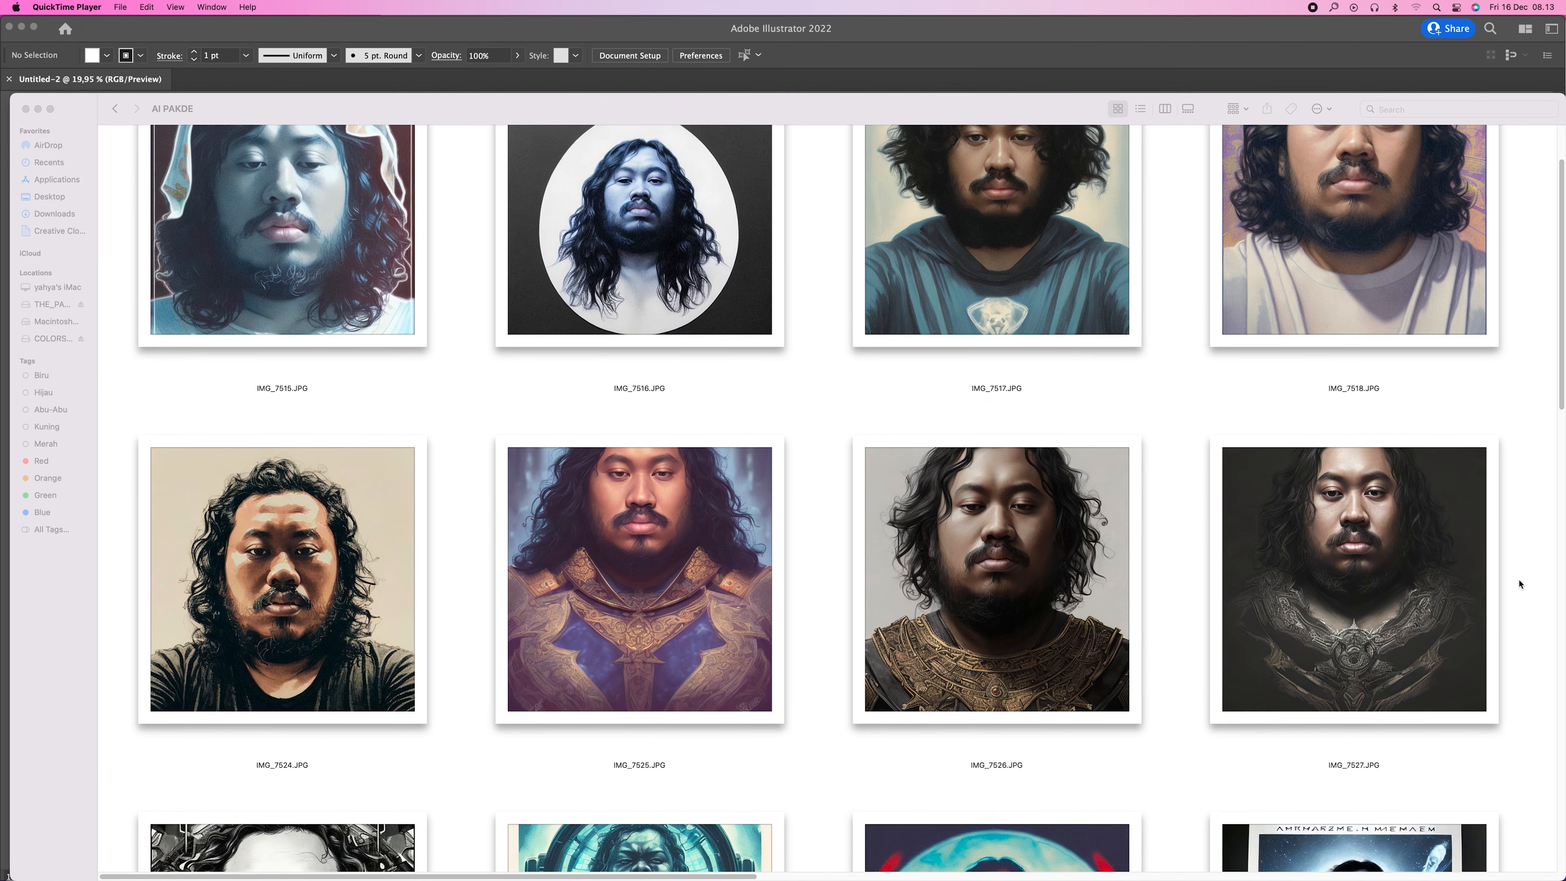
scroll(1519, 584, "down", 4)
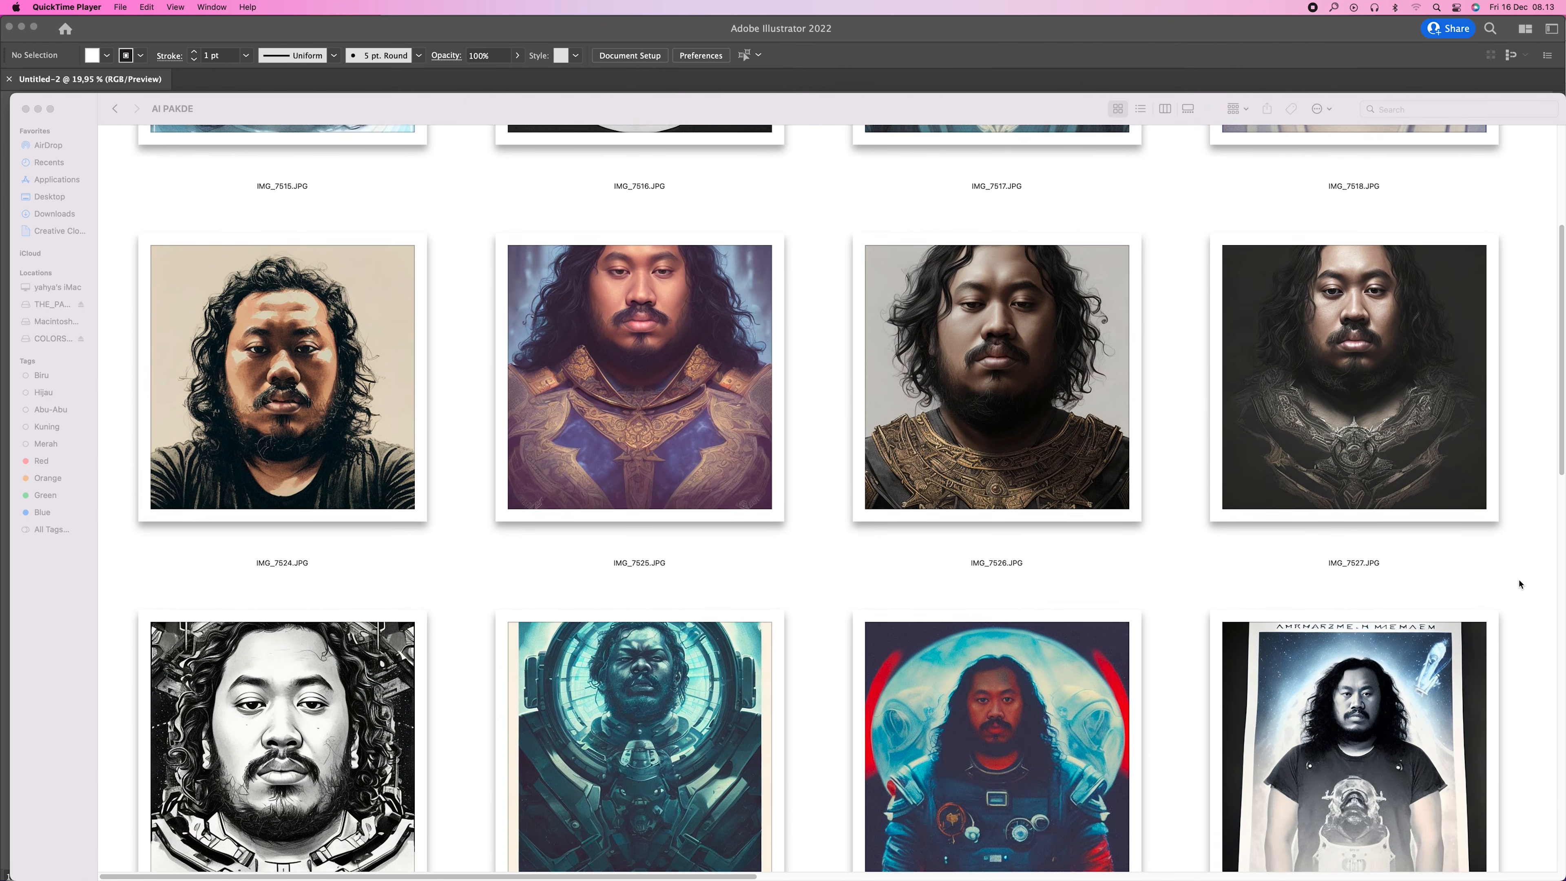
scroll(1295, 681, "down", 1)
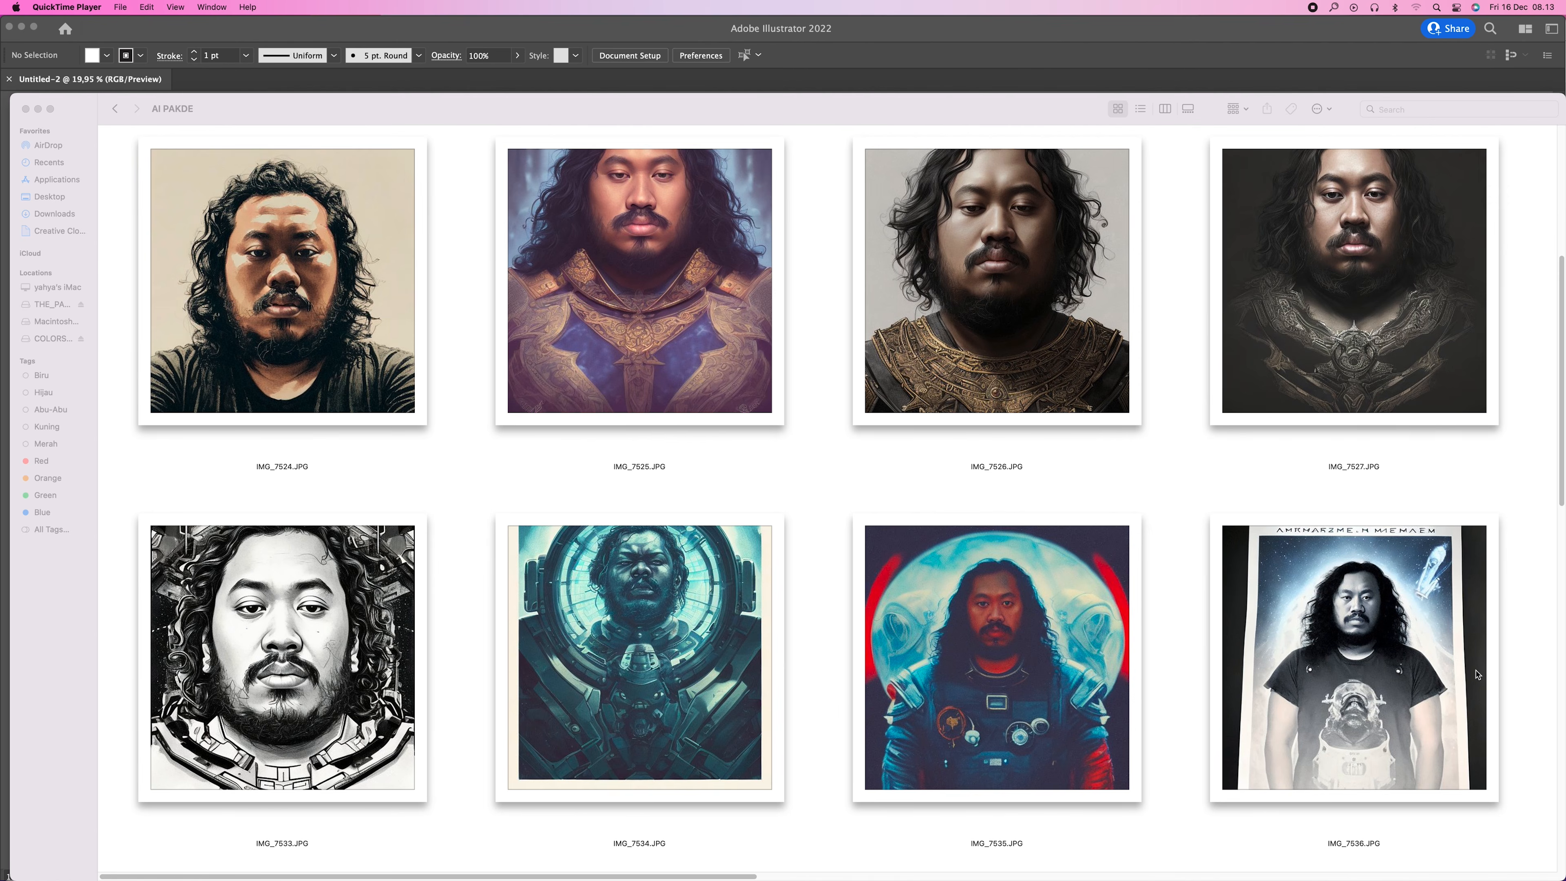
scroll(1478, 674, "down", 1)
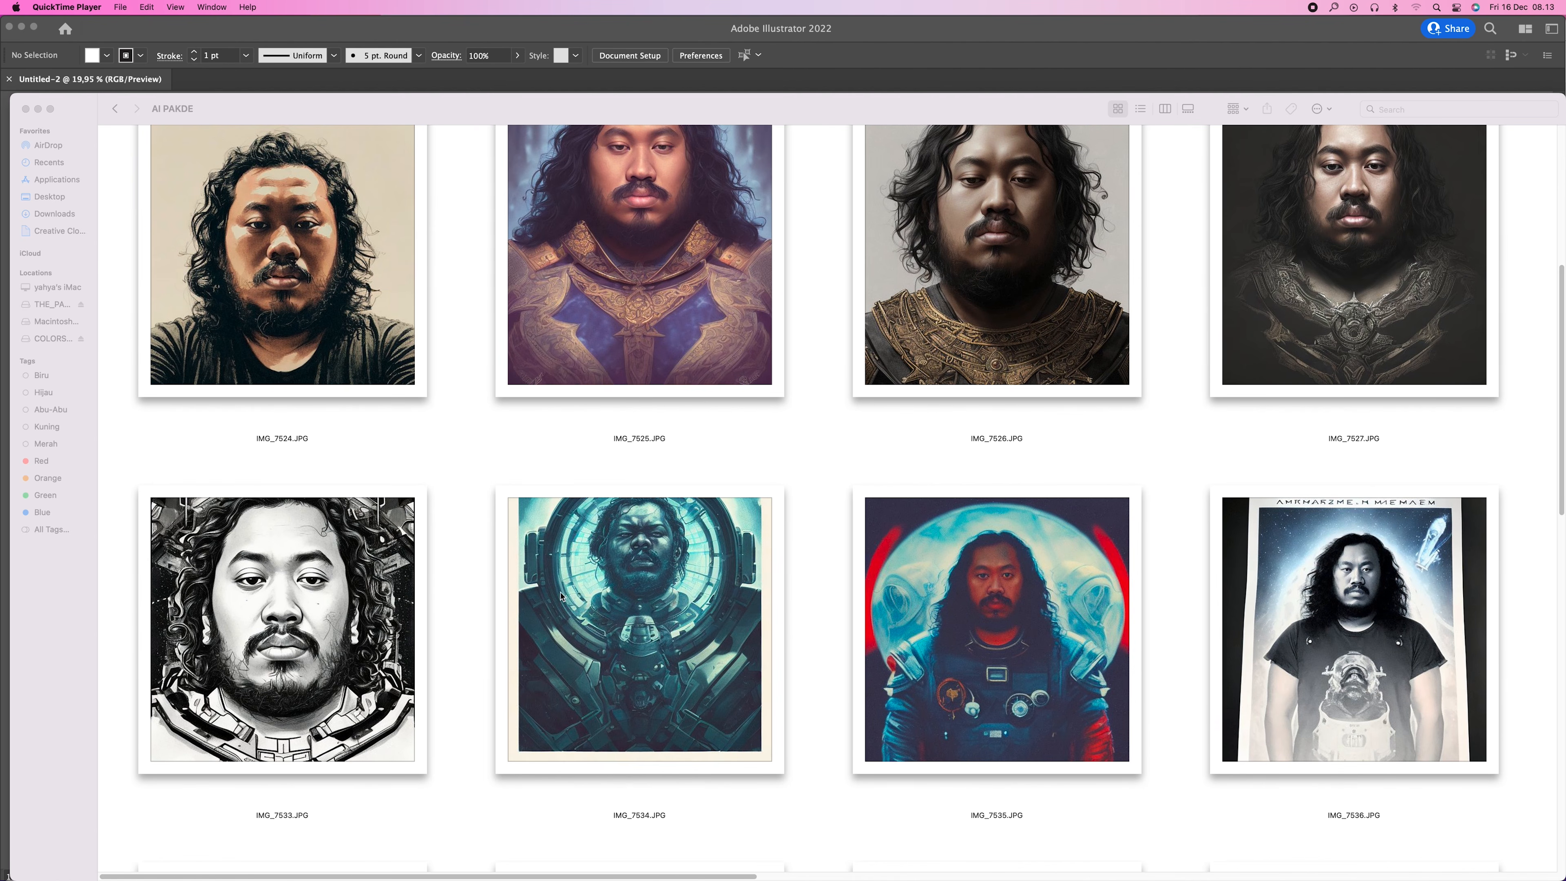
scroll(563, 595, "down", 12)
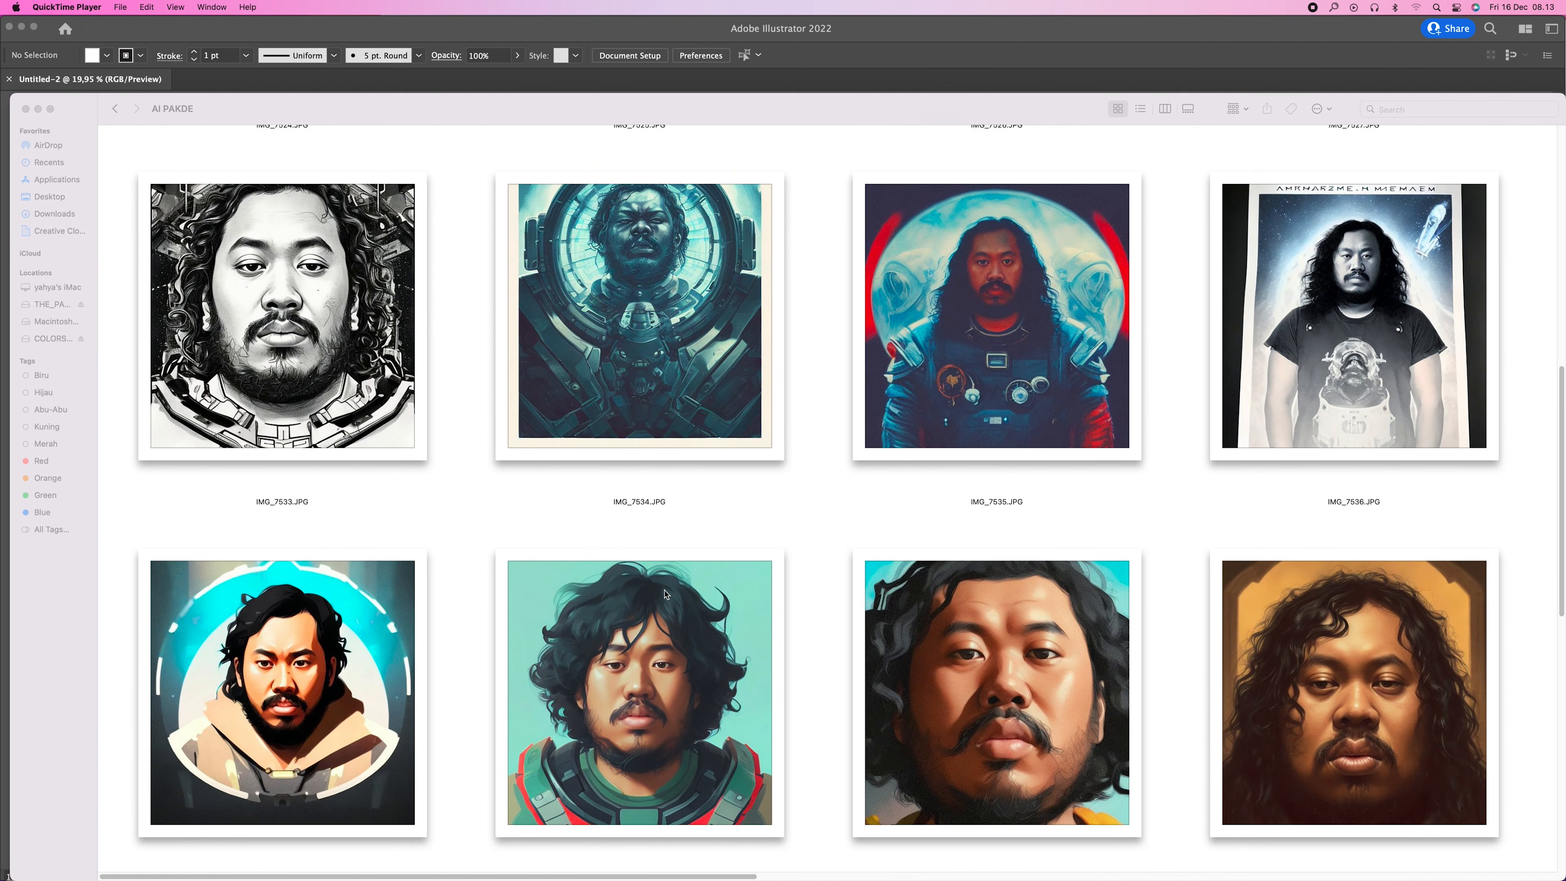
scroll(842, 595, "down", 5)
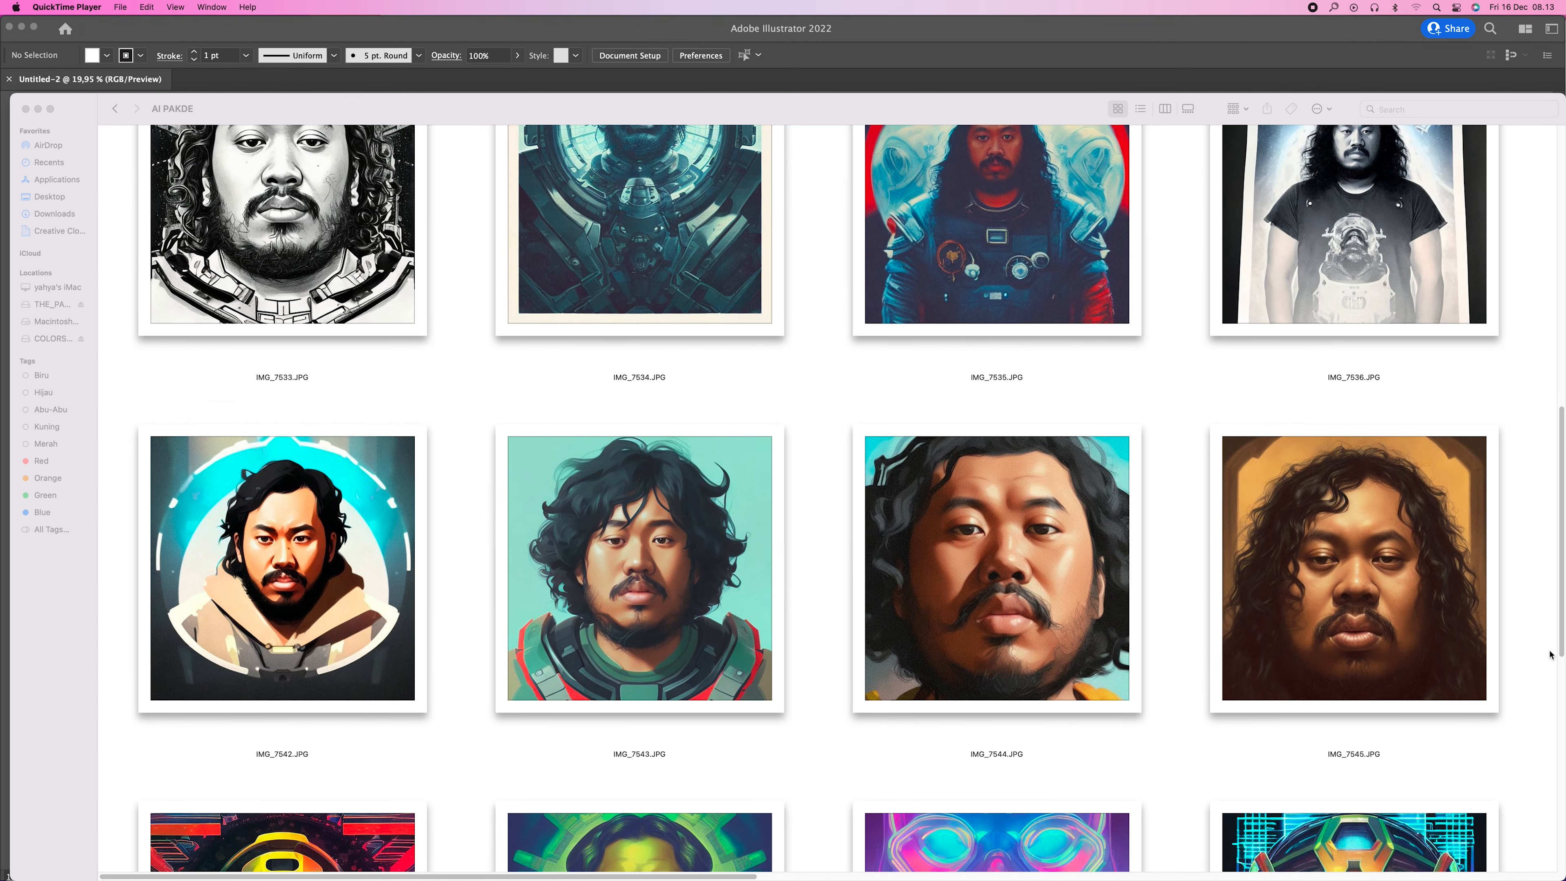
scroll(1550, 654, "down", 10)
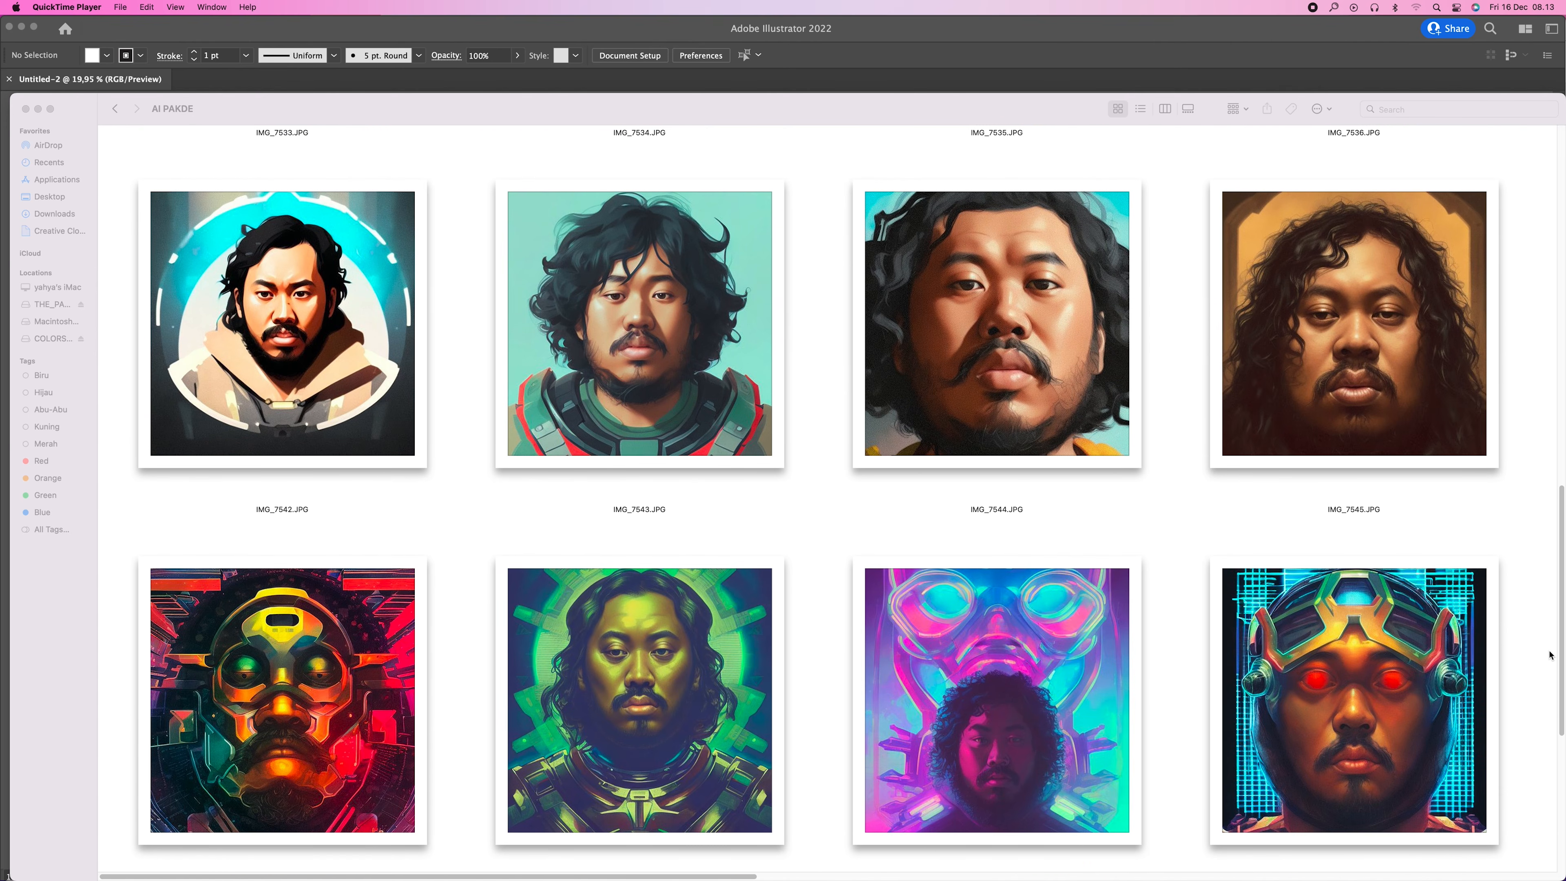
scroll(1550, 653, "down", 3)
scroll(1550, 653, "down", 10)
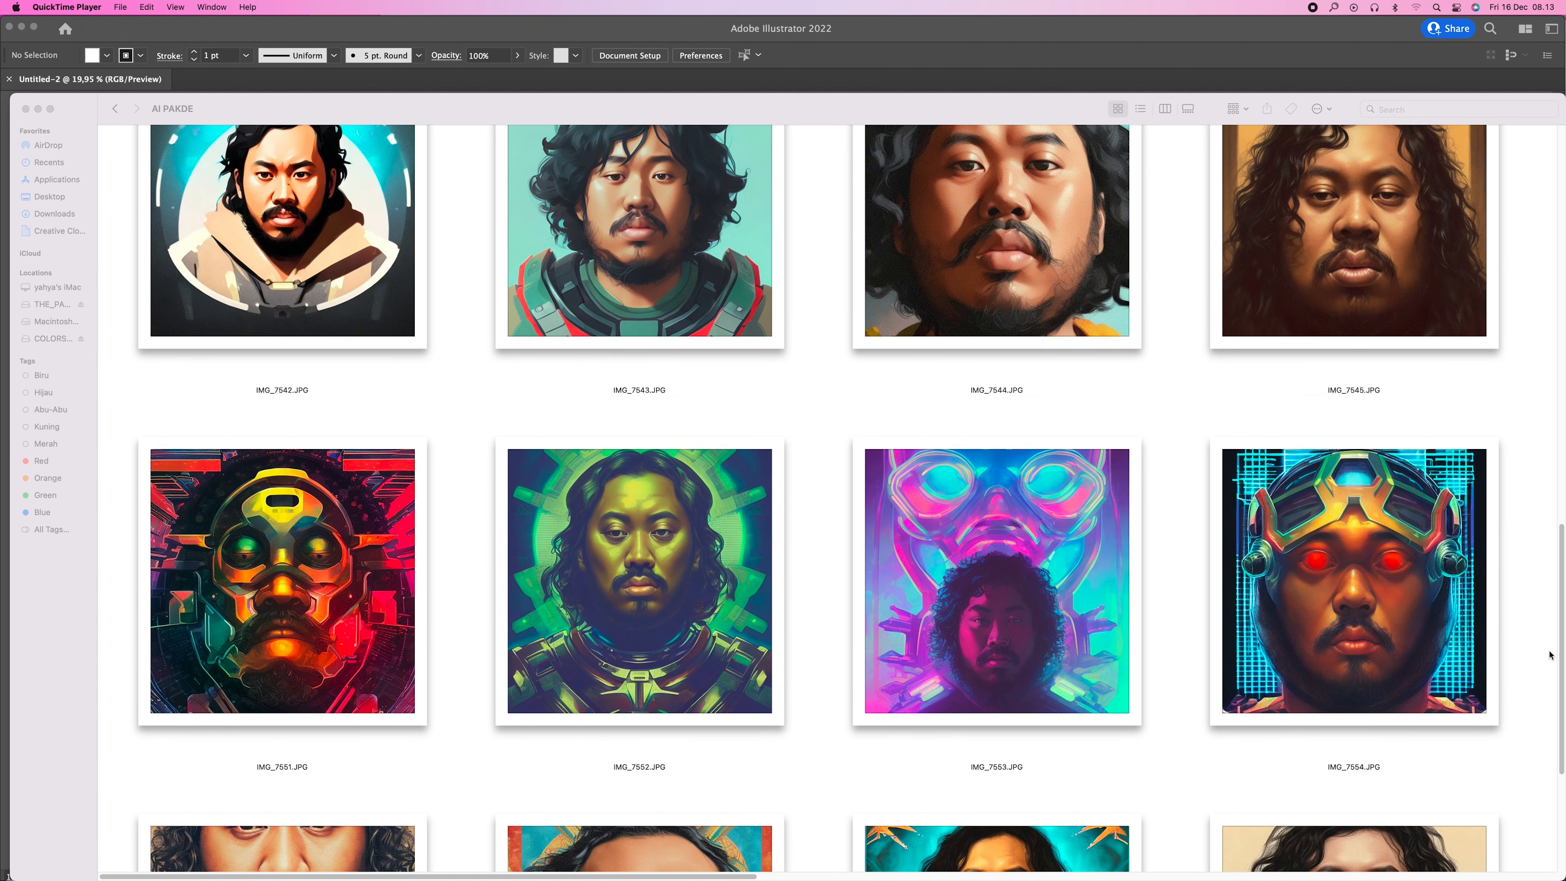
scroll(1551, 655, "down", 4)
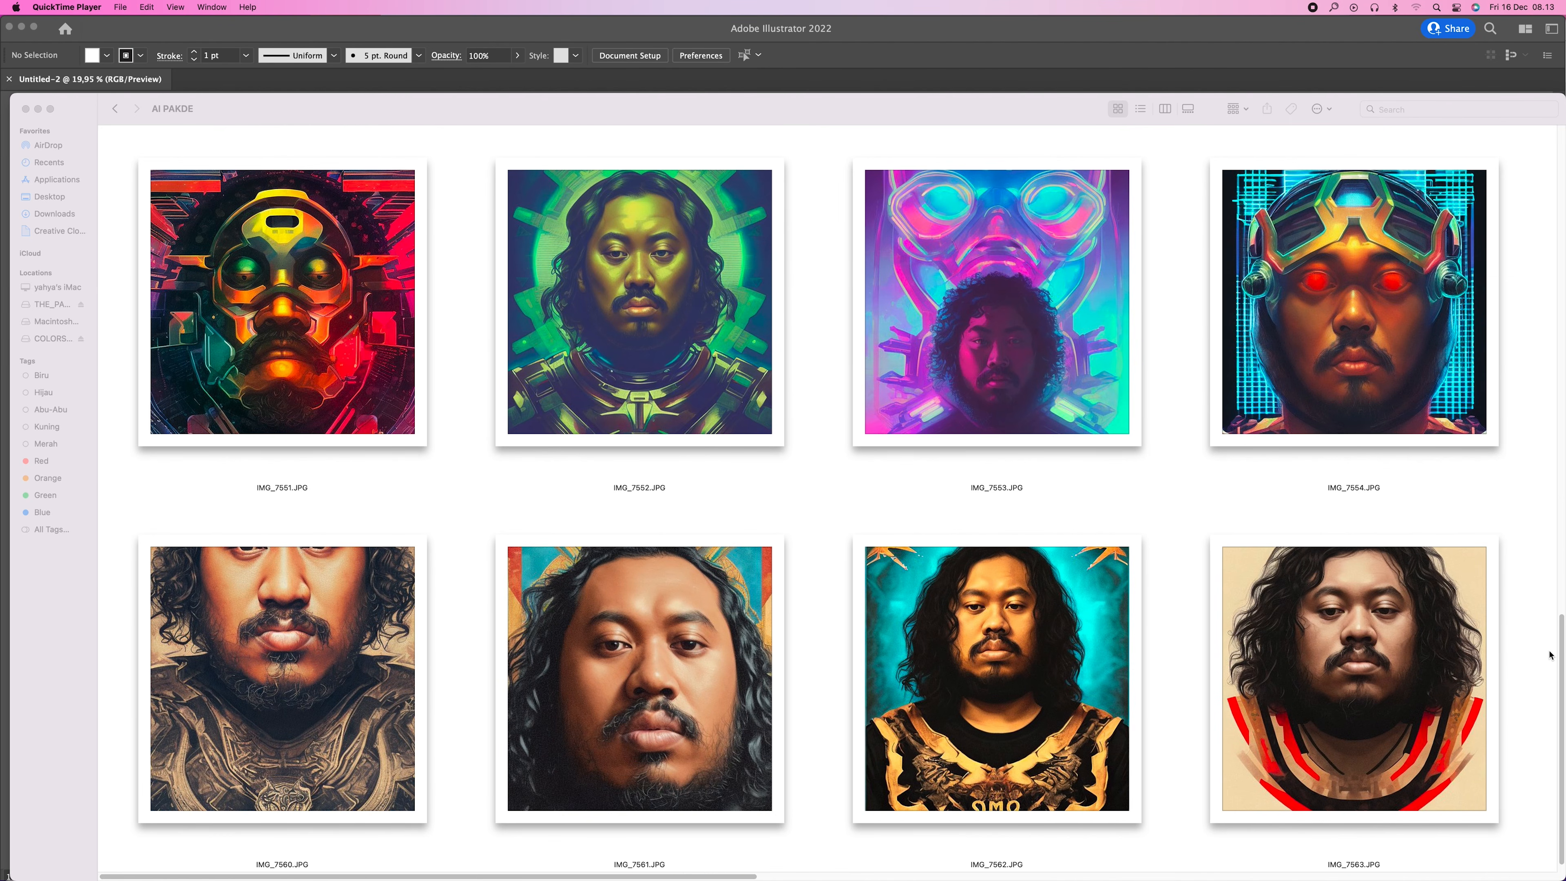
scroll(1551, 655, "down", 1)
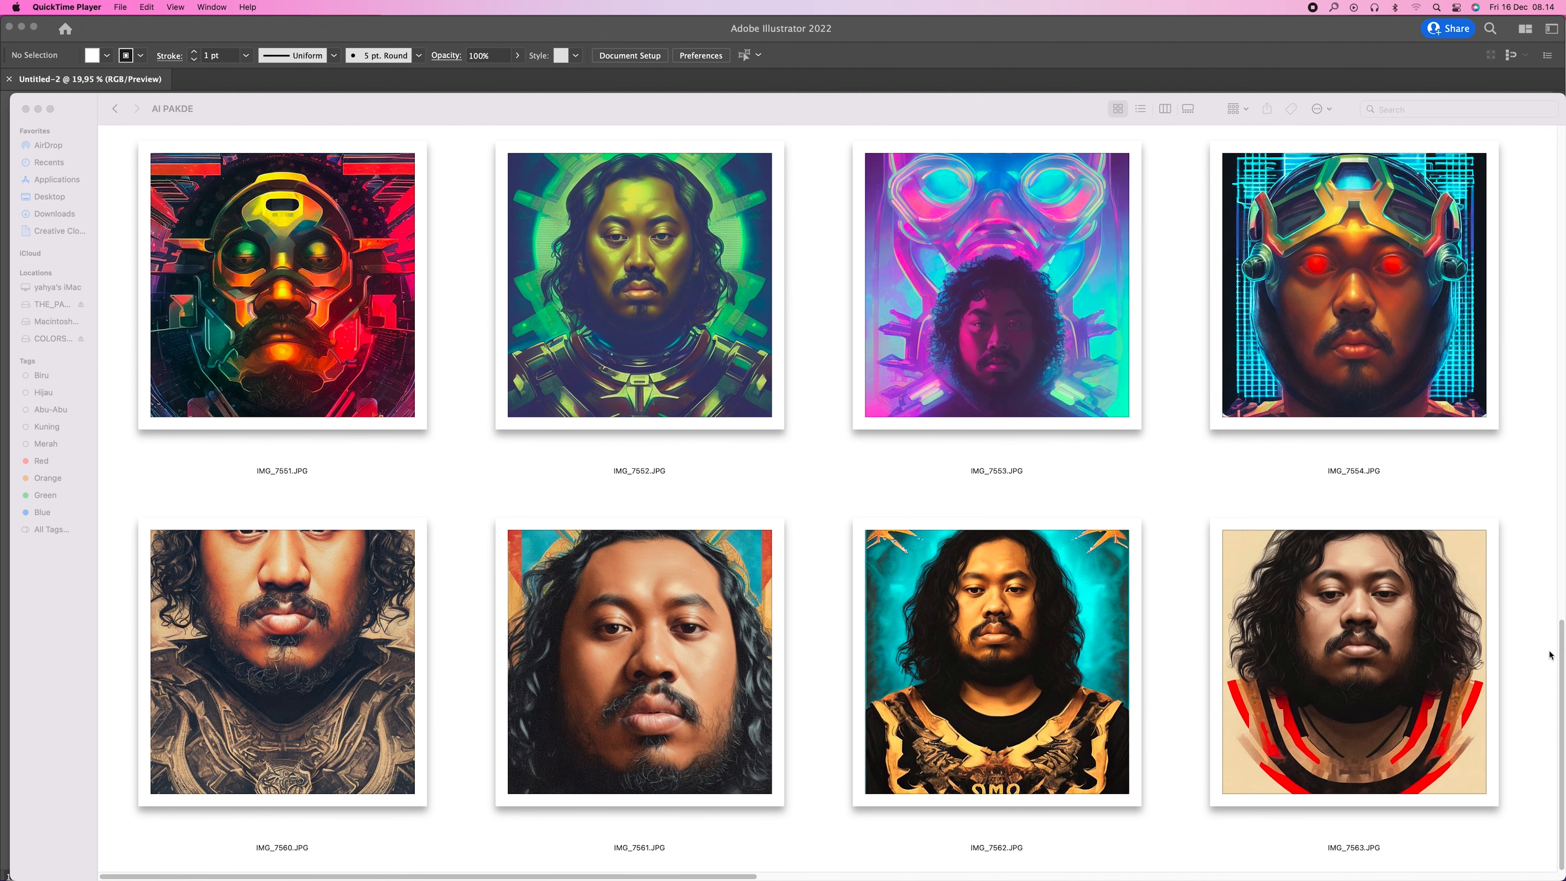
- Review the portrait thumbnails in reverse, from the last row back up to the first row with IMG_7515.JPG
scroll(1551, 655, "up", 10)
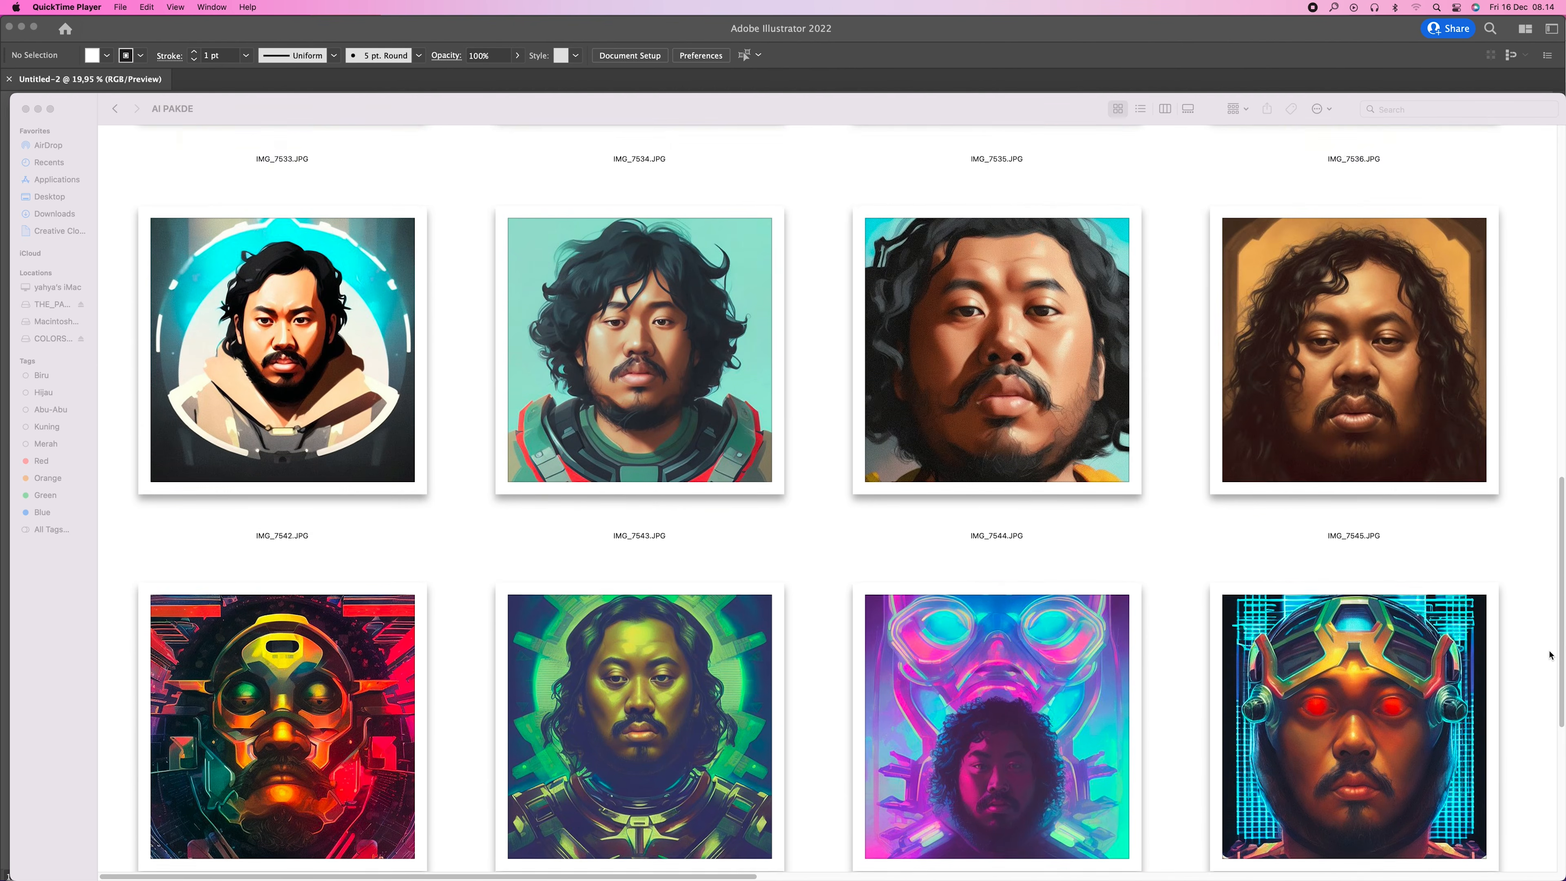
scroll(1551, 655, "up", 3)
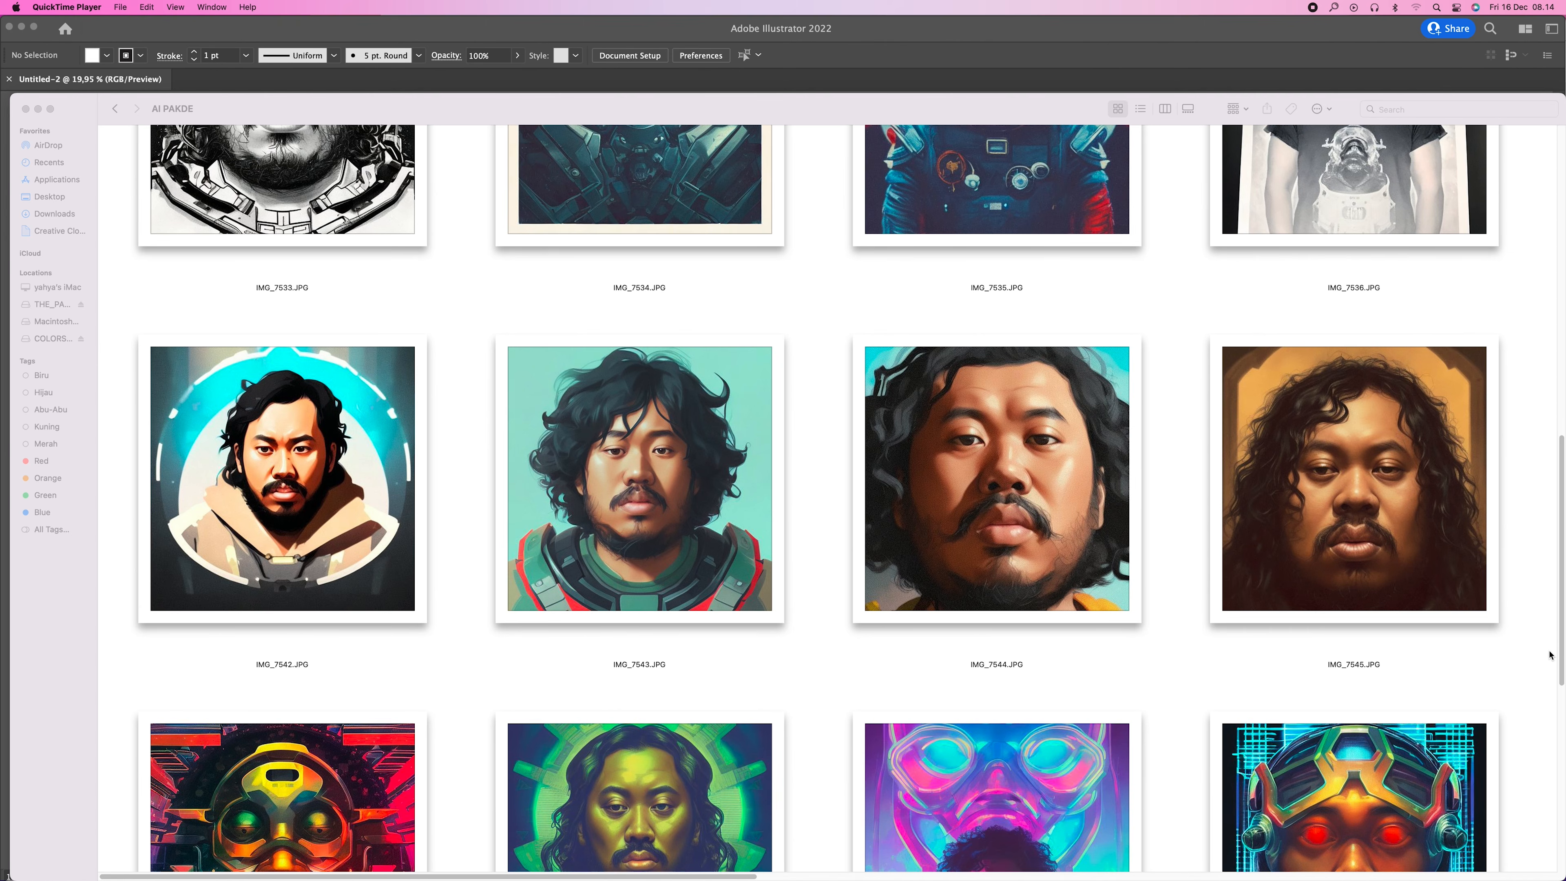
scroll(1550, 655, "up", 2)
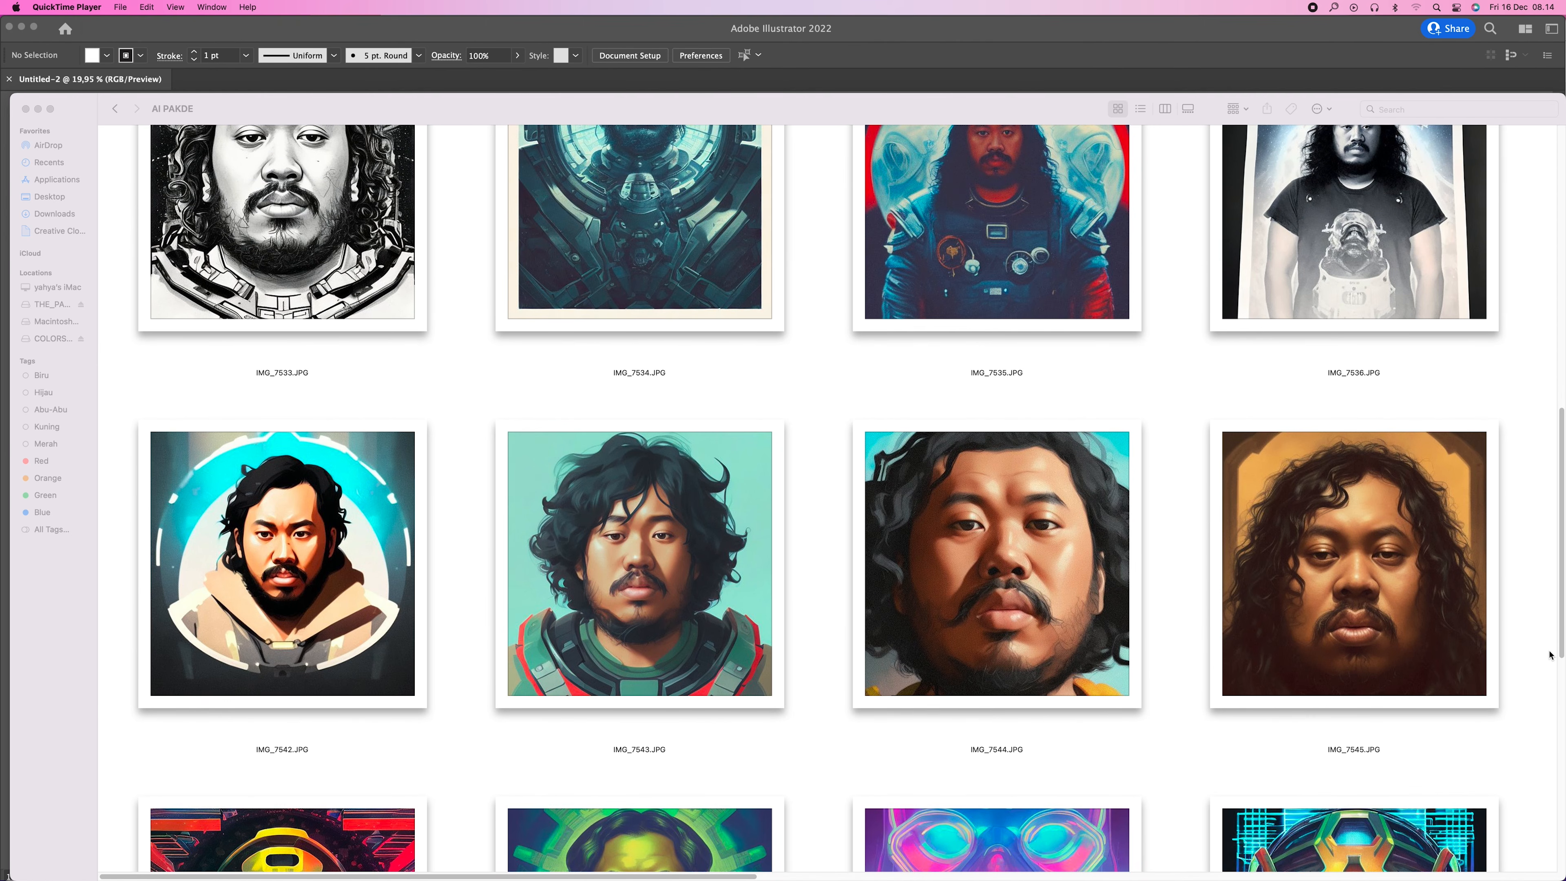
scroll(1550, 655, "up", 2)
scroll(1551, 655, "up", 5)
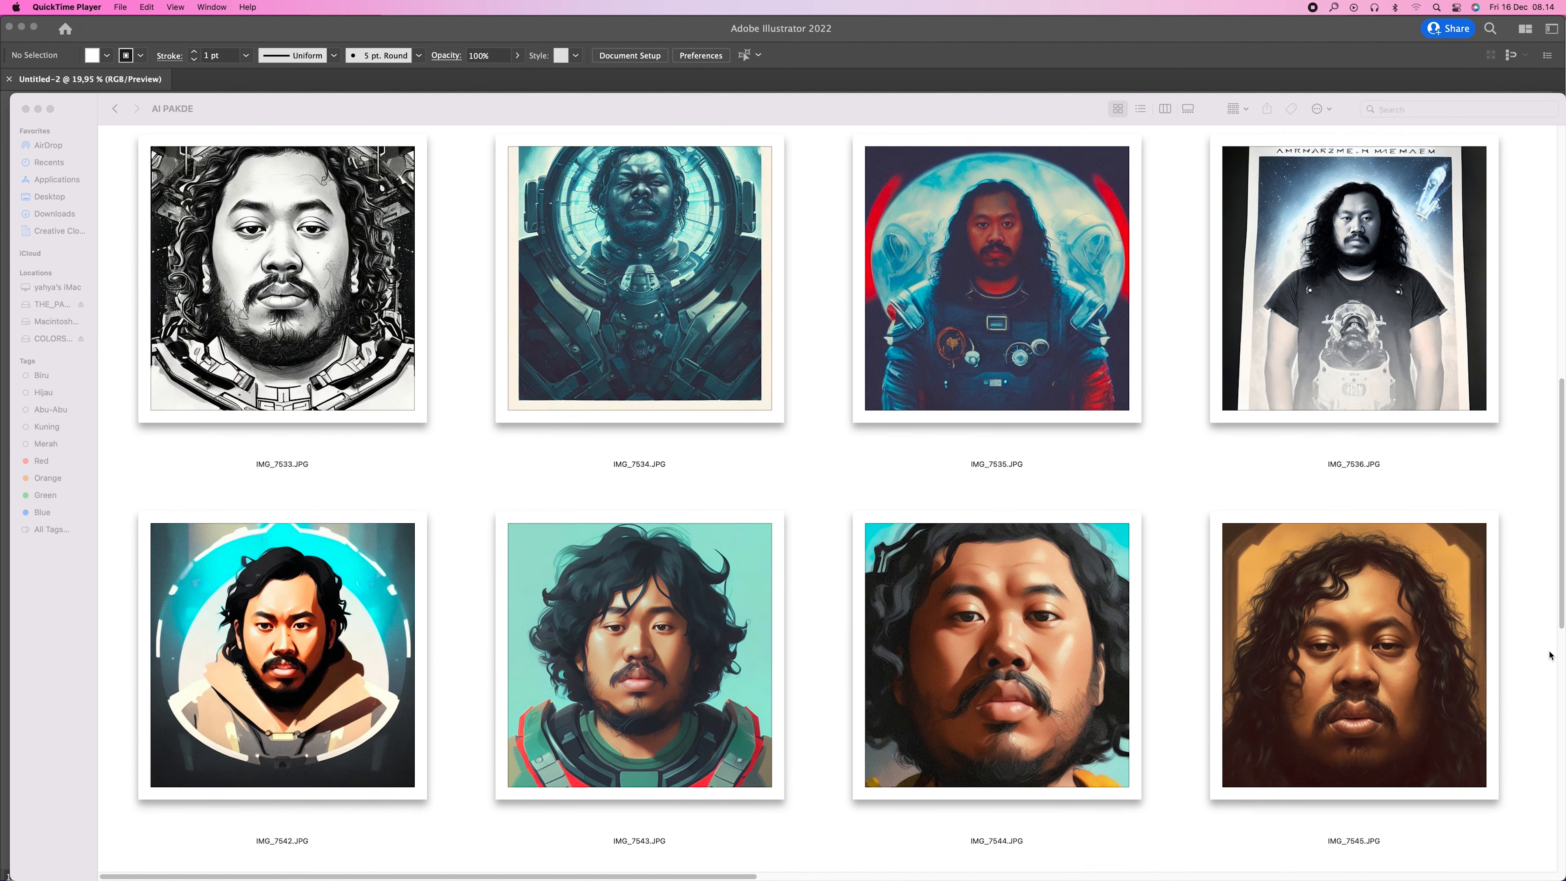
scroll(1550, 655, "up", 7)
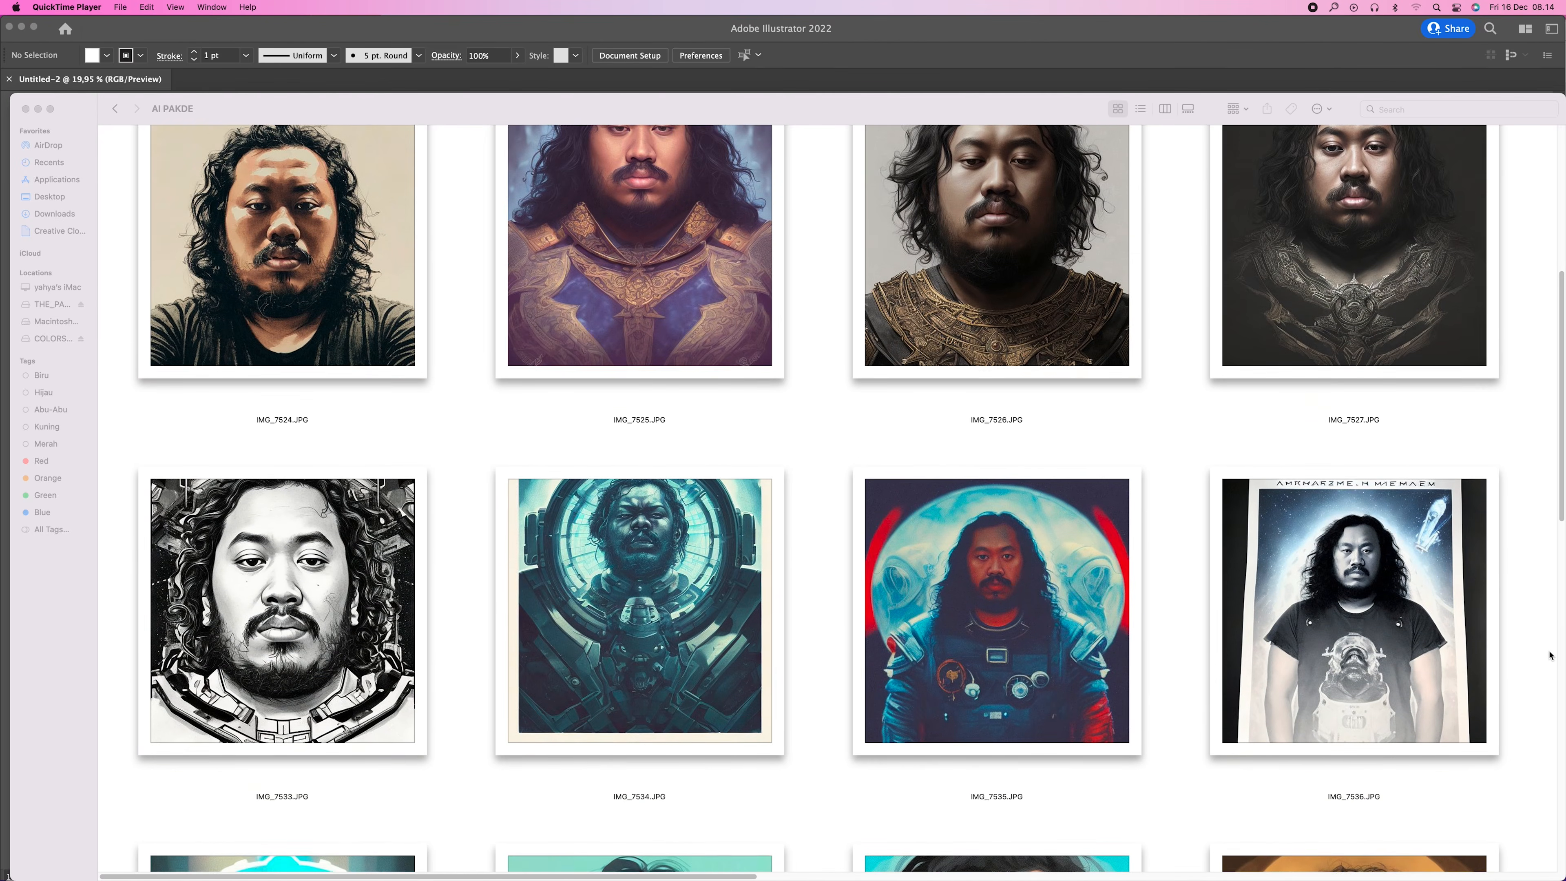
scroll(1550, 655, "up", 1)
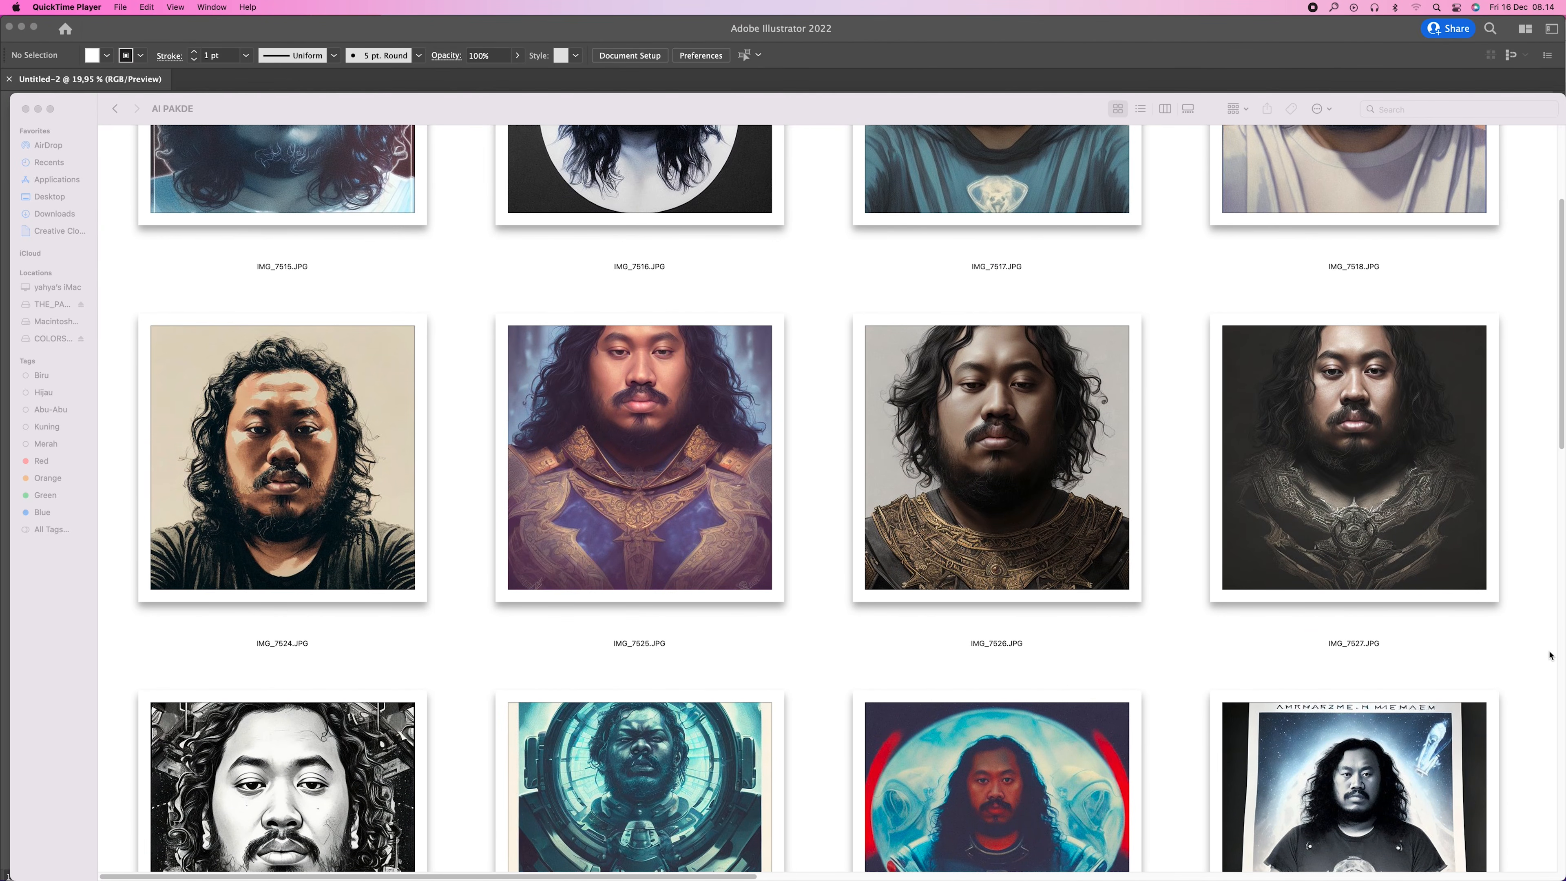
scroll(1551, 655, "up", 5)
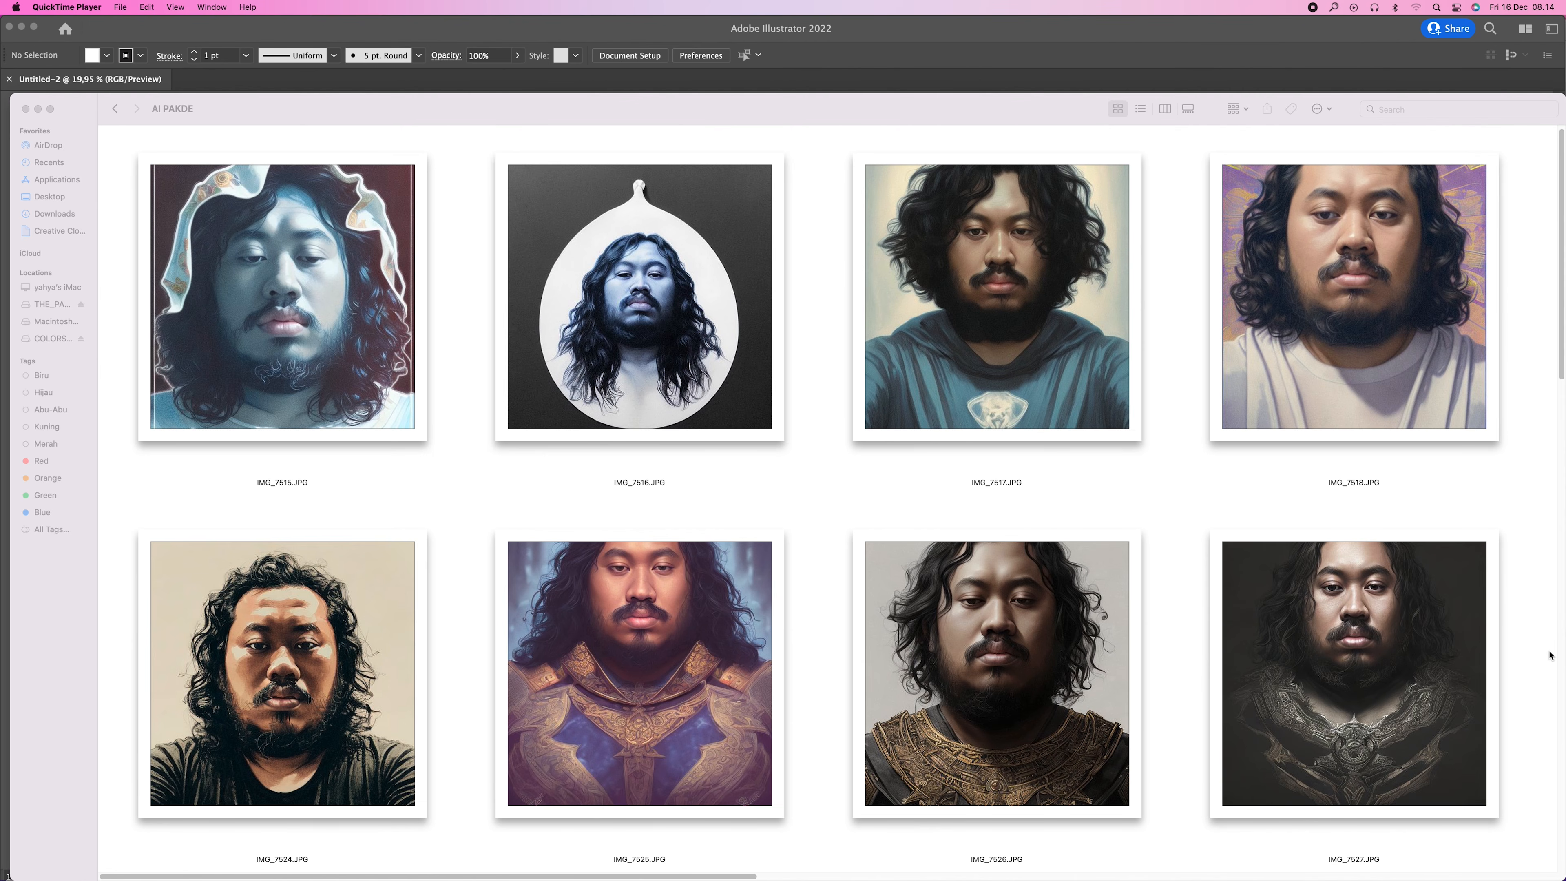
- Compare the styles of the portraits again, going through all rows to IMG_7563.JPG and back to the first row
scroll(1551, 655, "down", 1)
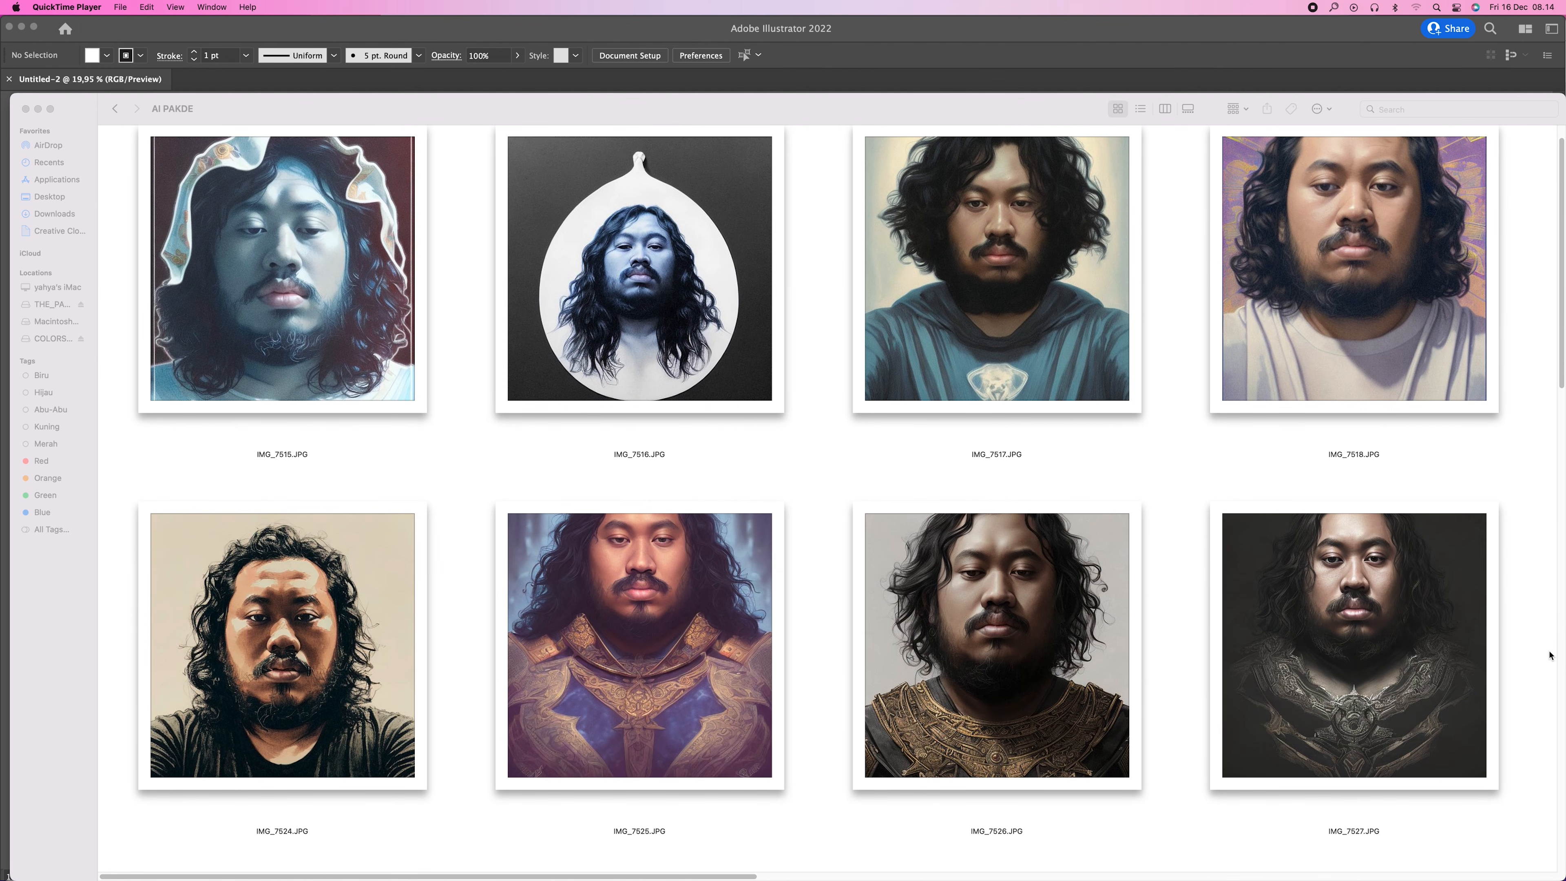
scroll(1550, 654, "down", 2)
scroll(1550, 654, "down", 6)
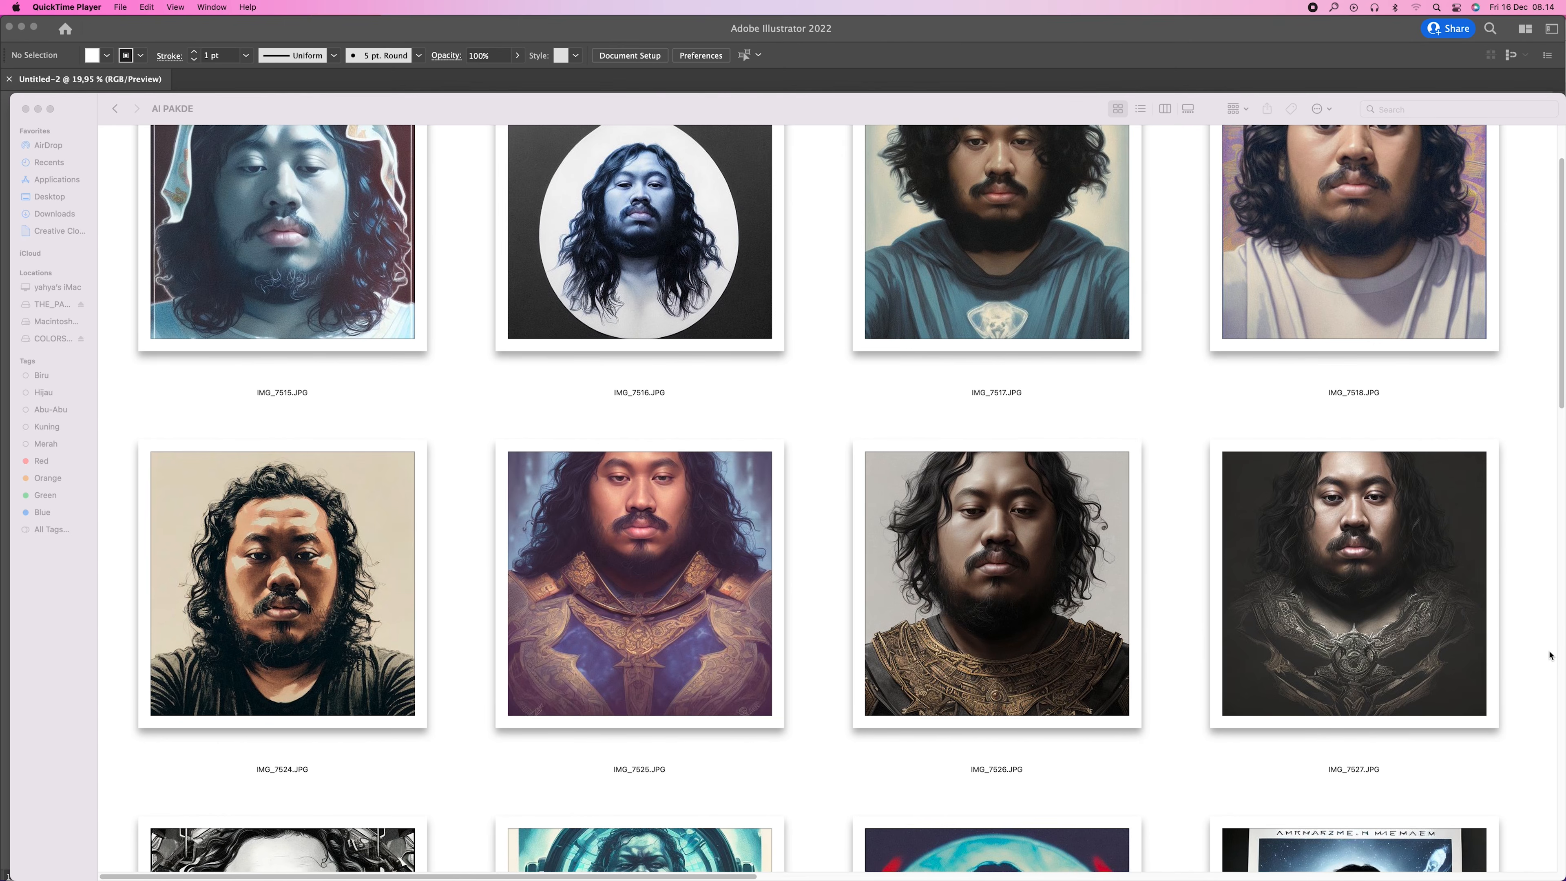
scroll(1551, 655, "down", 9)
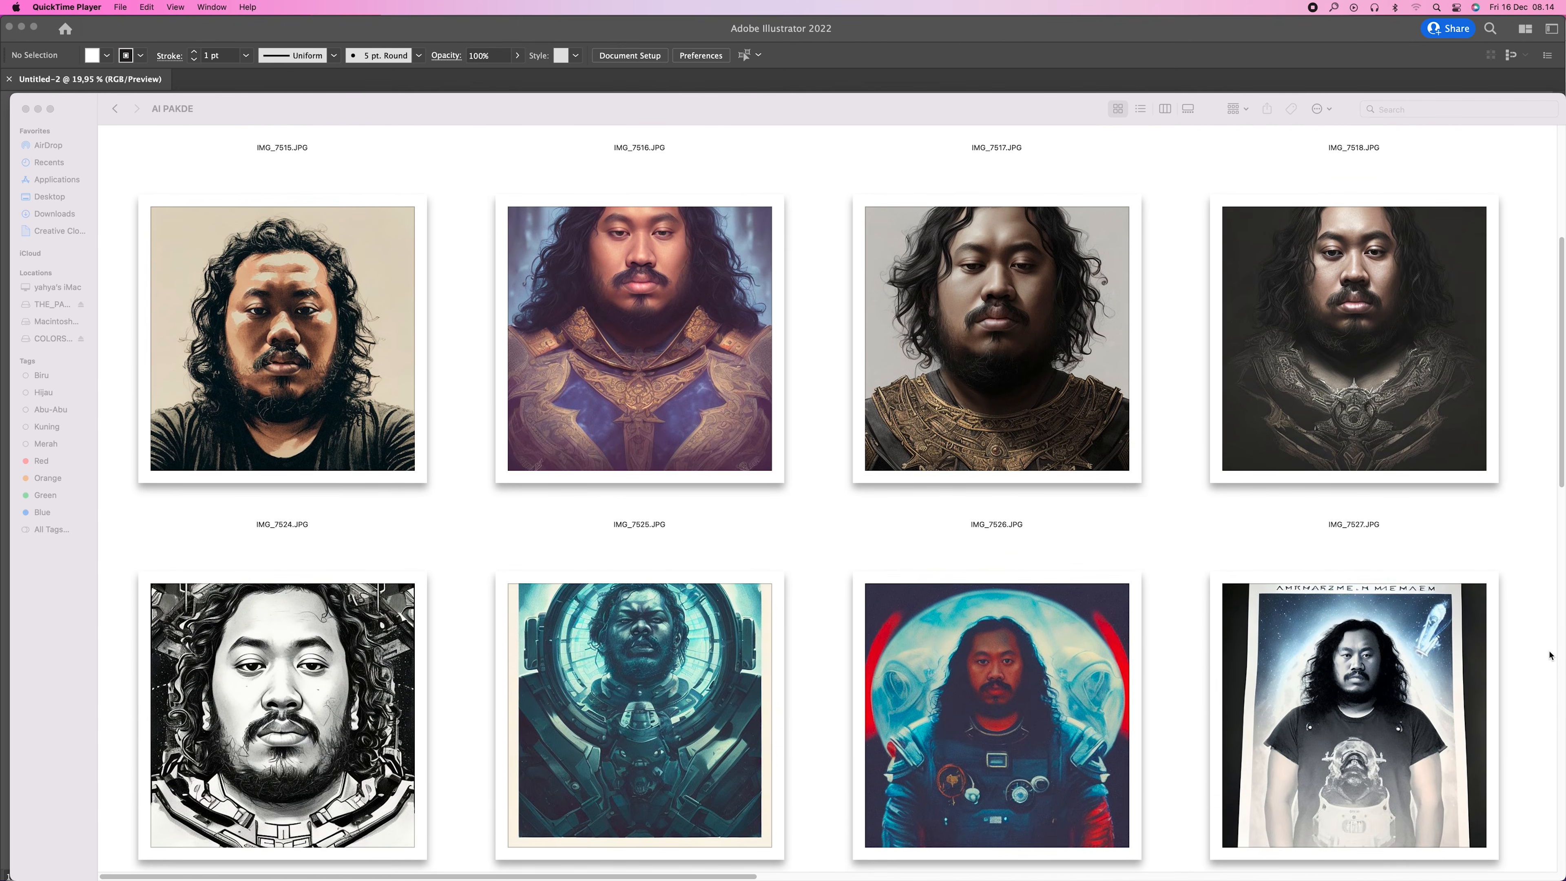
scroll(1550, 655, "down", 10)
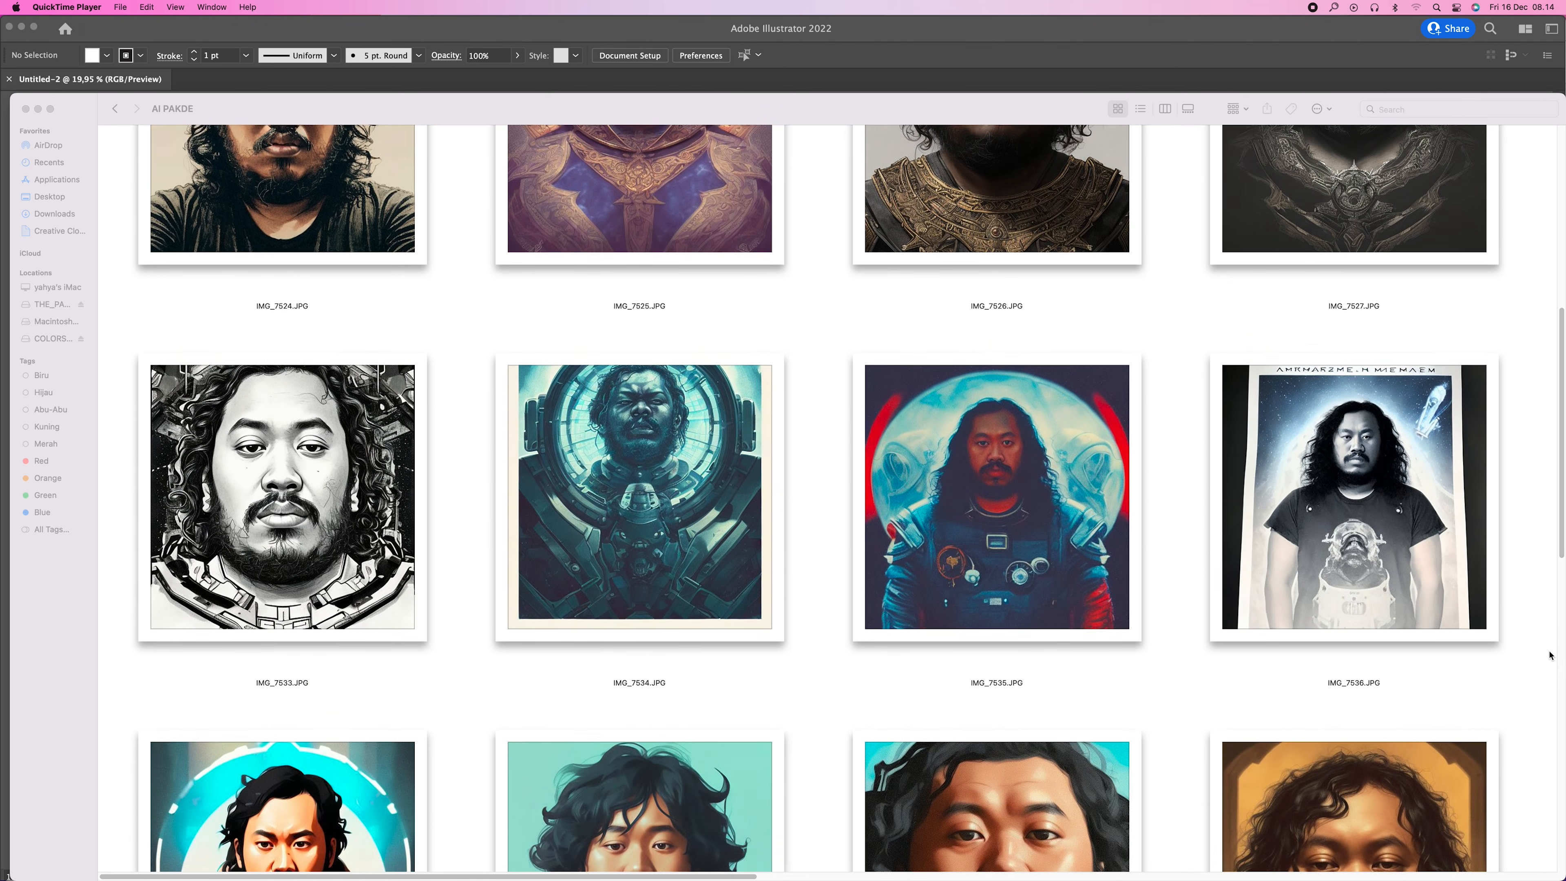
scroll(1550, 655, "down", 14)
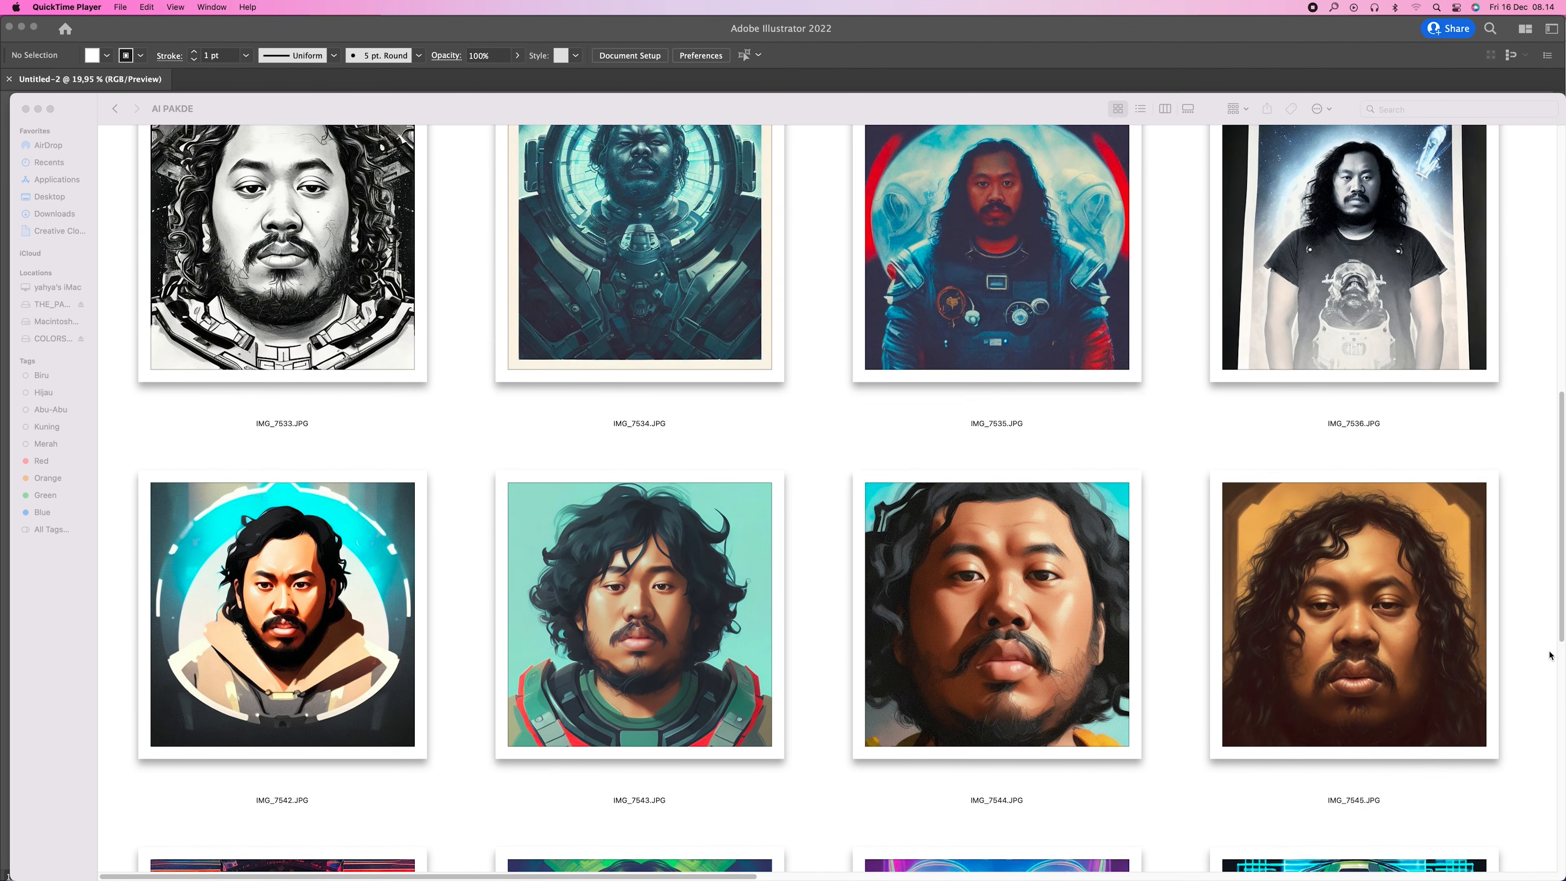
scroll(1550, 655, "down", 12)
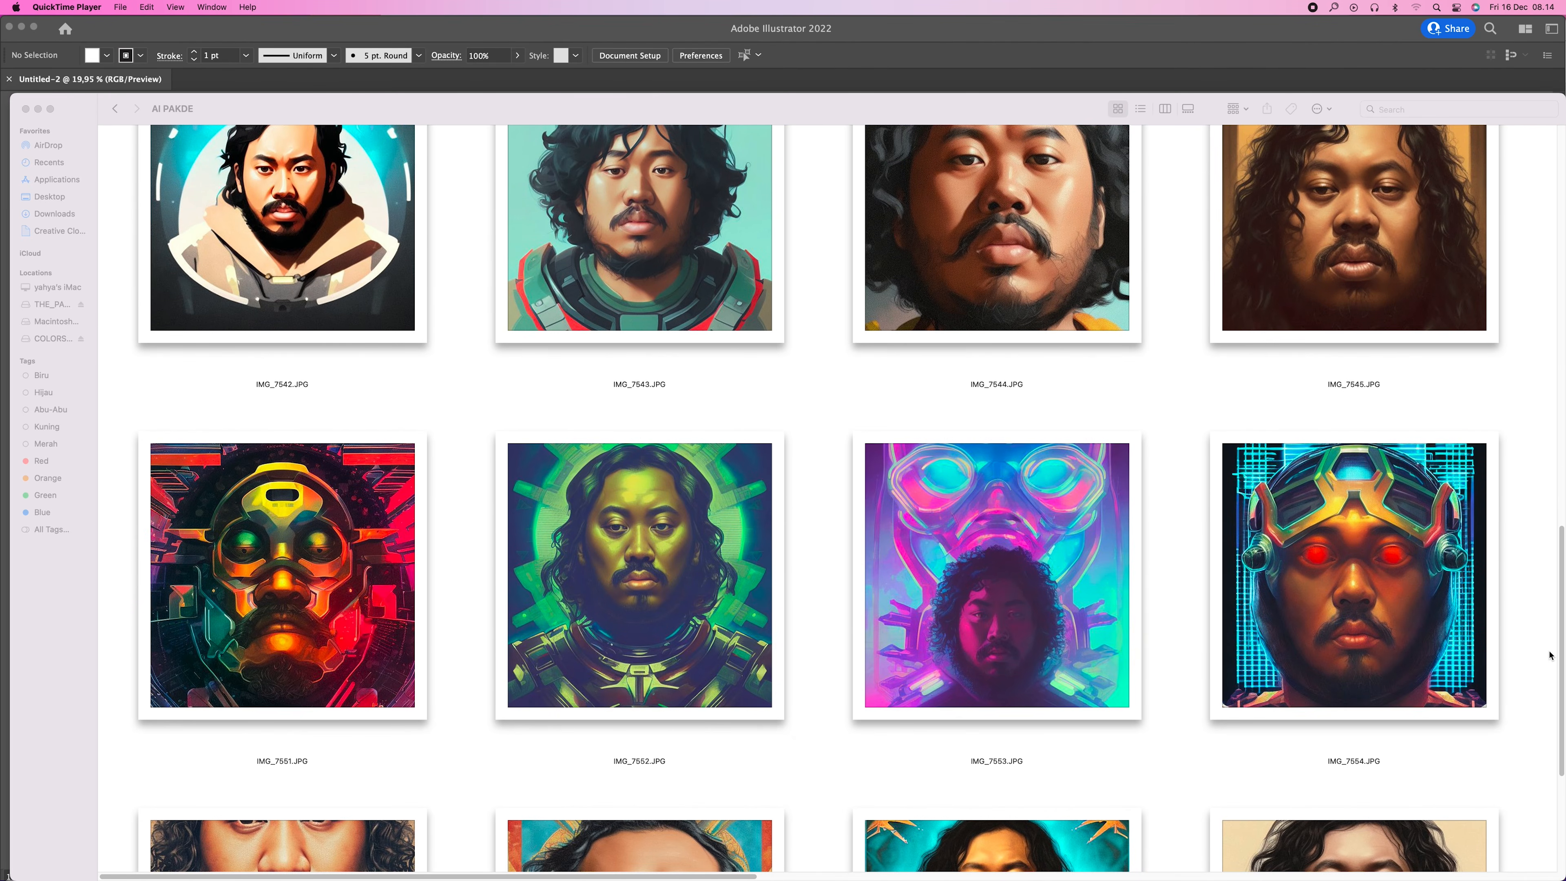
scroll(1551, 655, "down", 4)
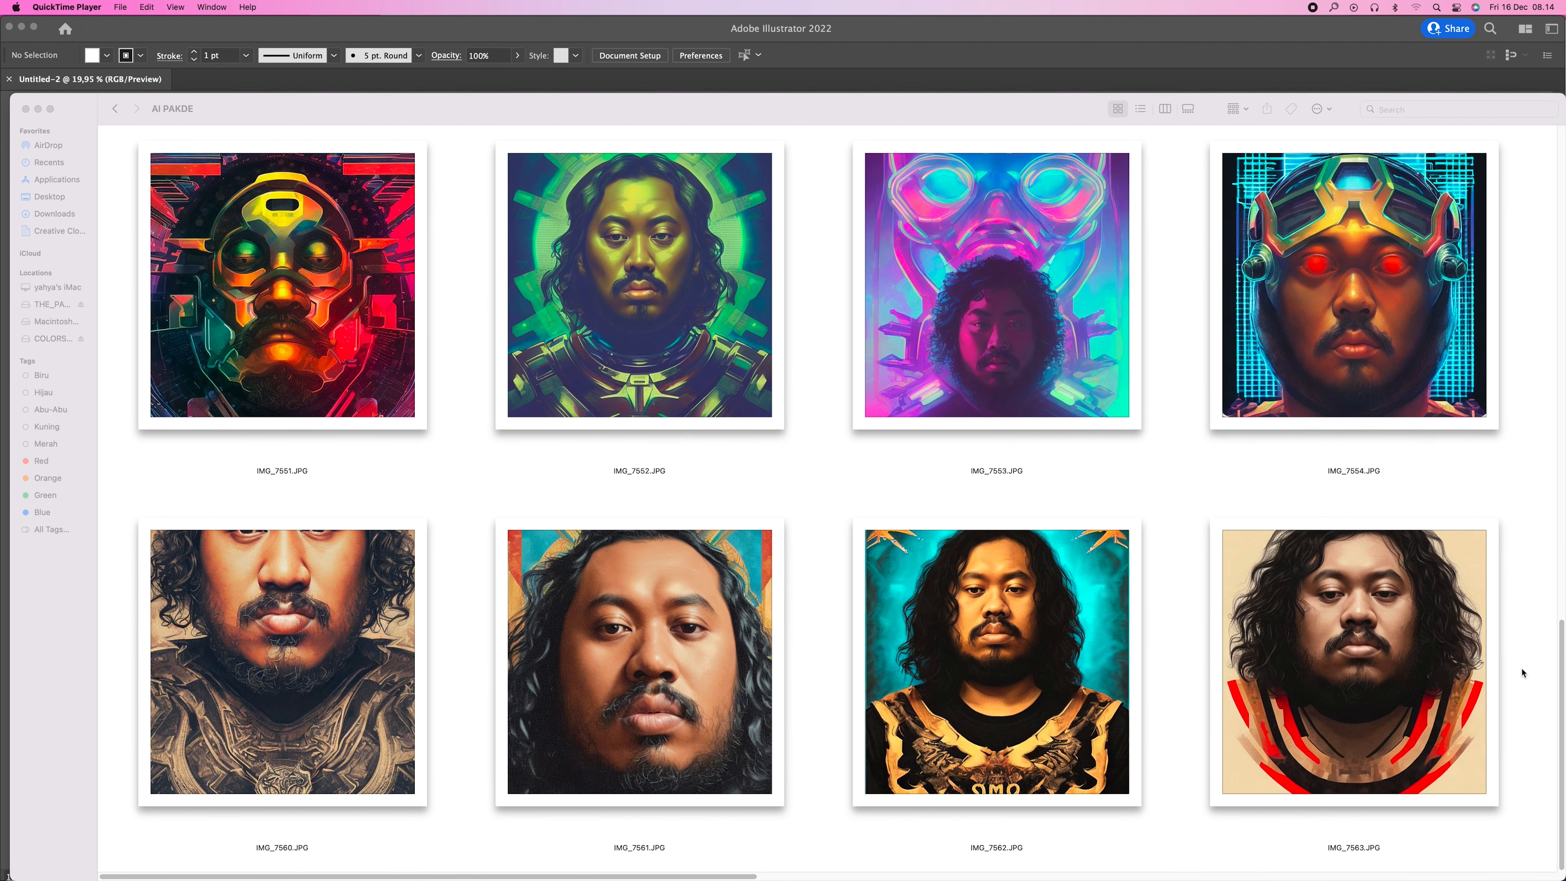
scroll(1521, 672, "up", 10)
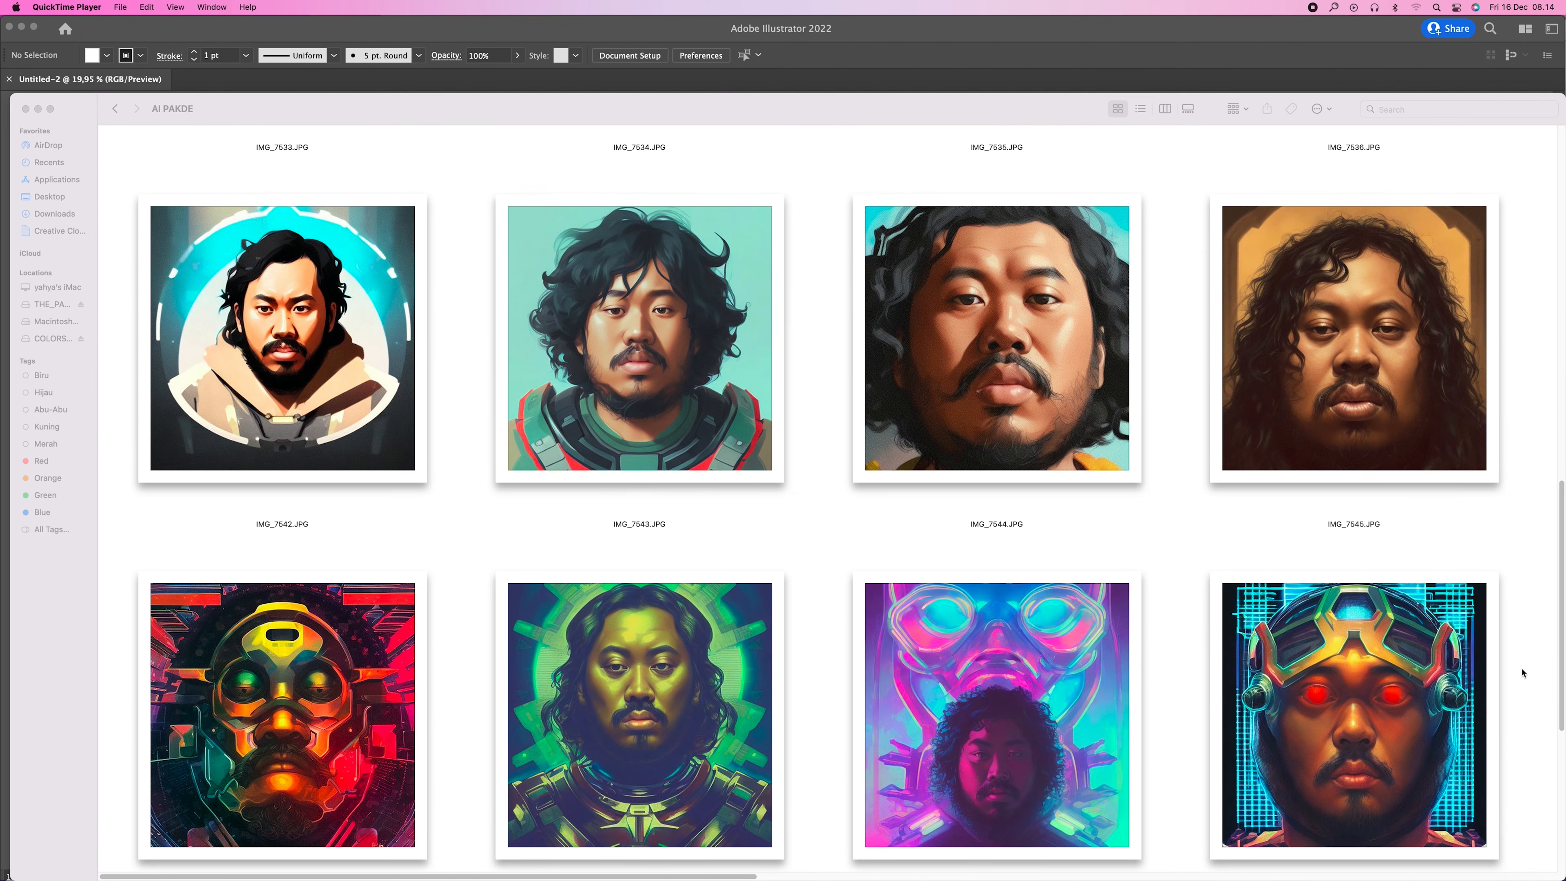
scroll(1522, 672, "up", 5)
scroll(1521, 673, "up", 8)
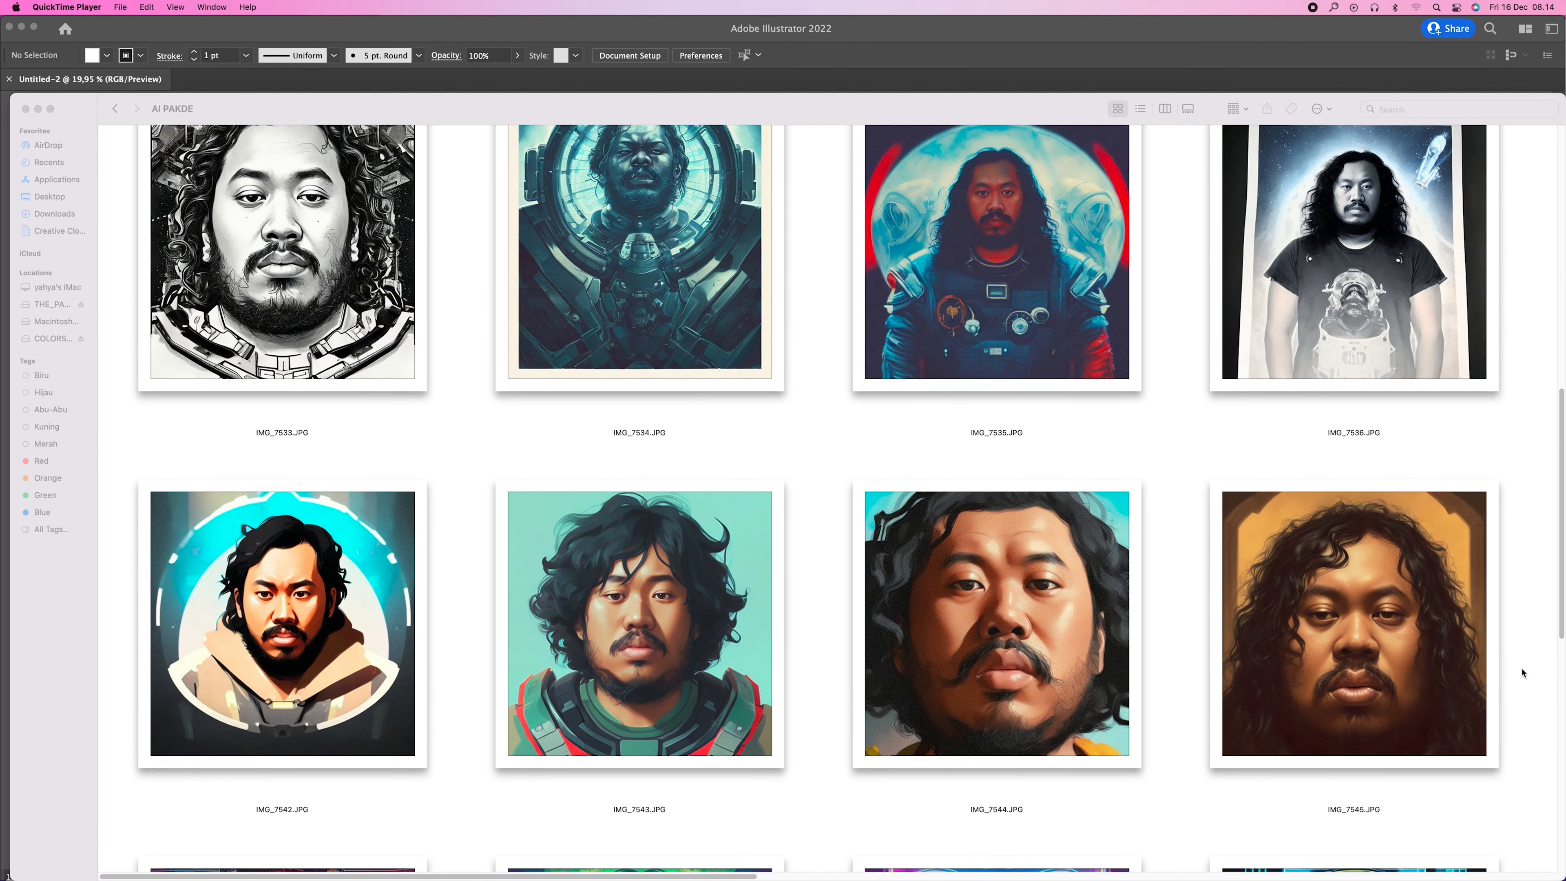
scroll(1521, 673, "up", 7)
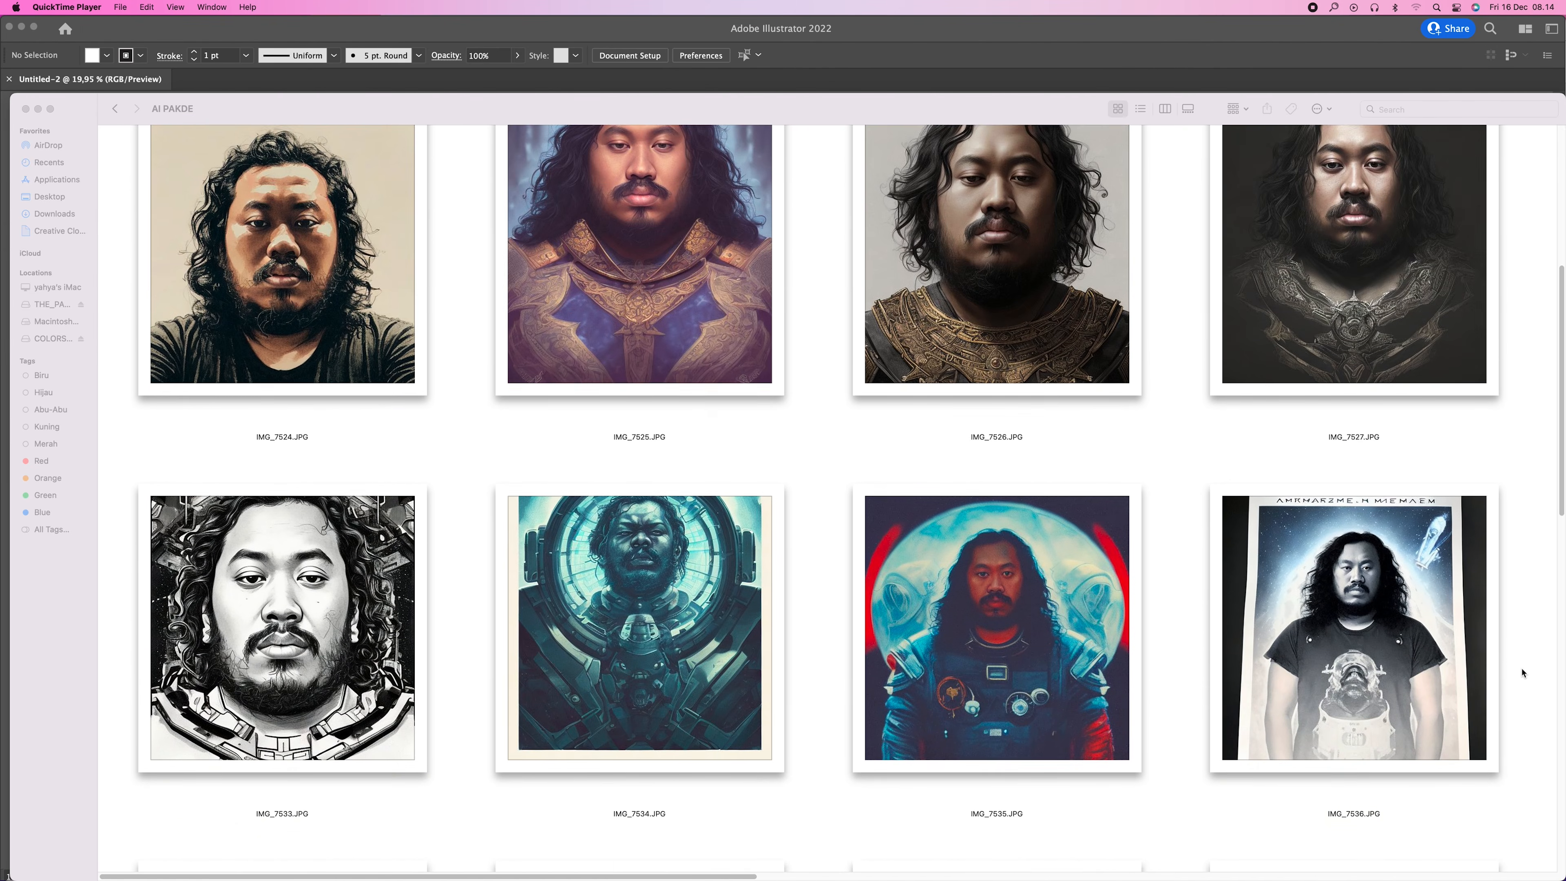
scroll(1521, 673, "up", 5)
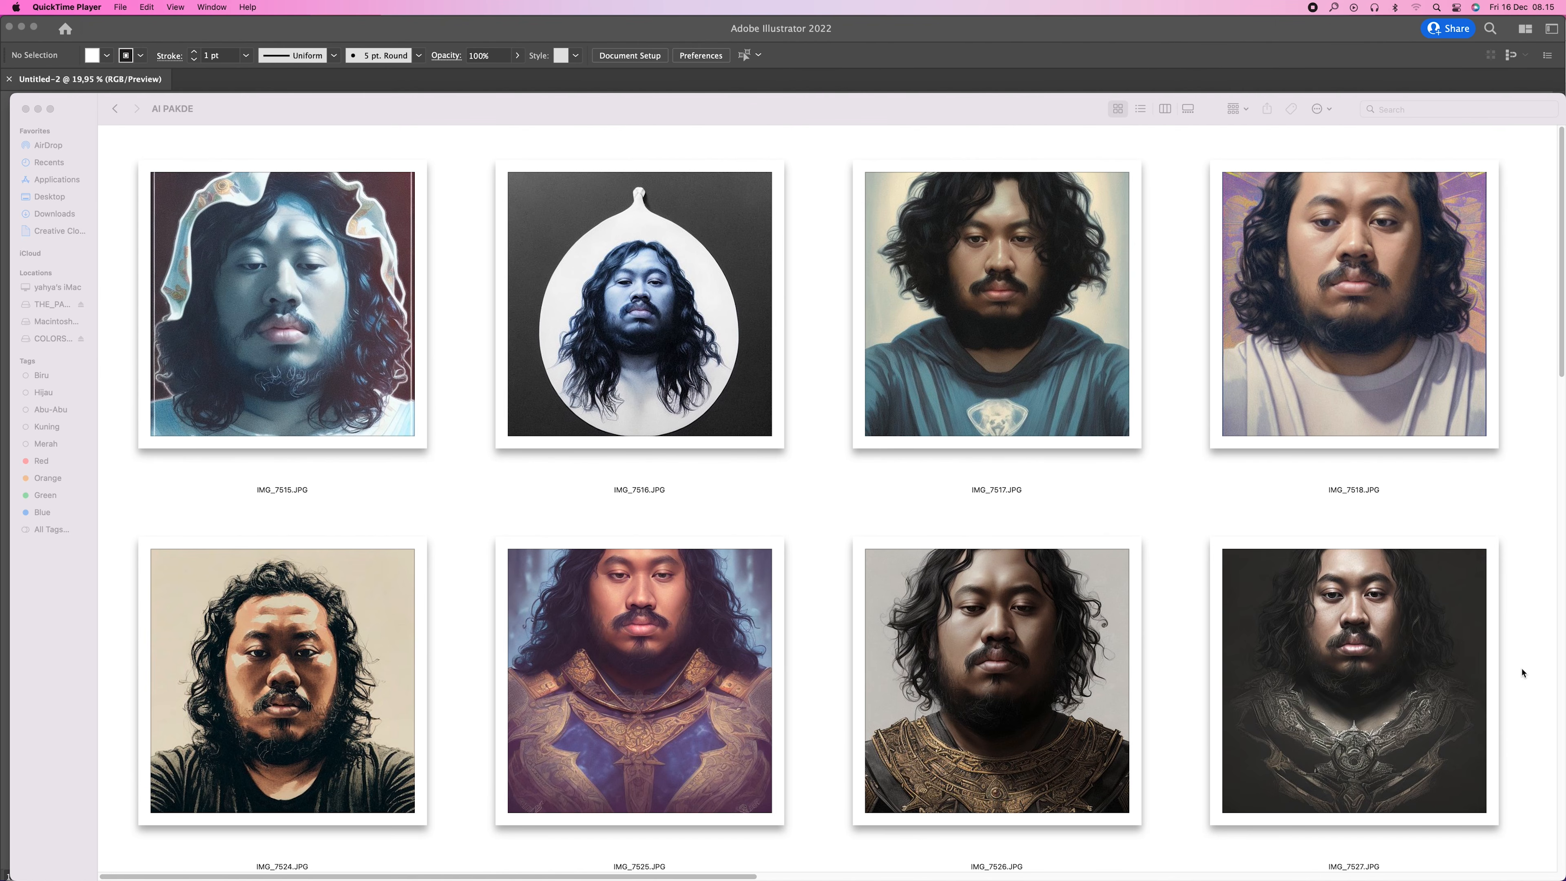
- Review all portrait rows once more, from IMG_7515.JPG down to IMG_7563.JPG and back to the first row
scroll(1522, 672, "down", 5)
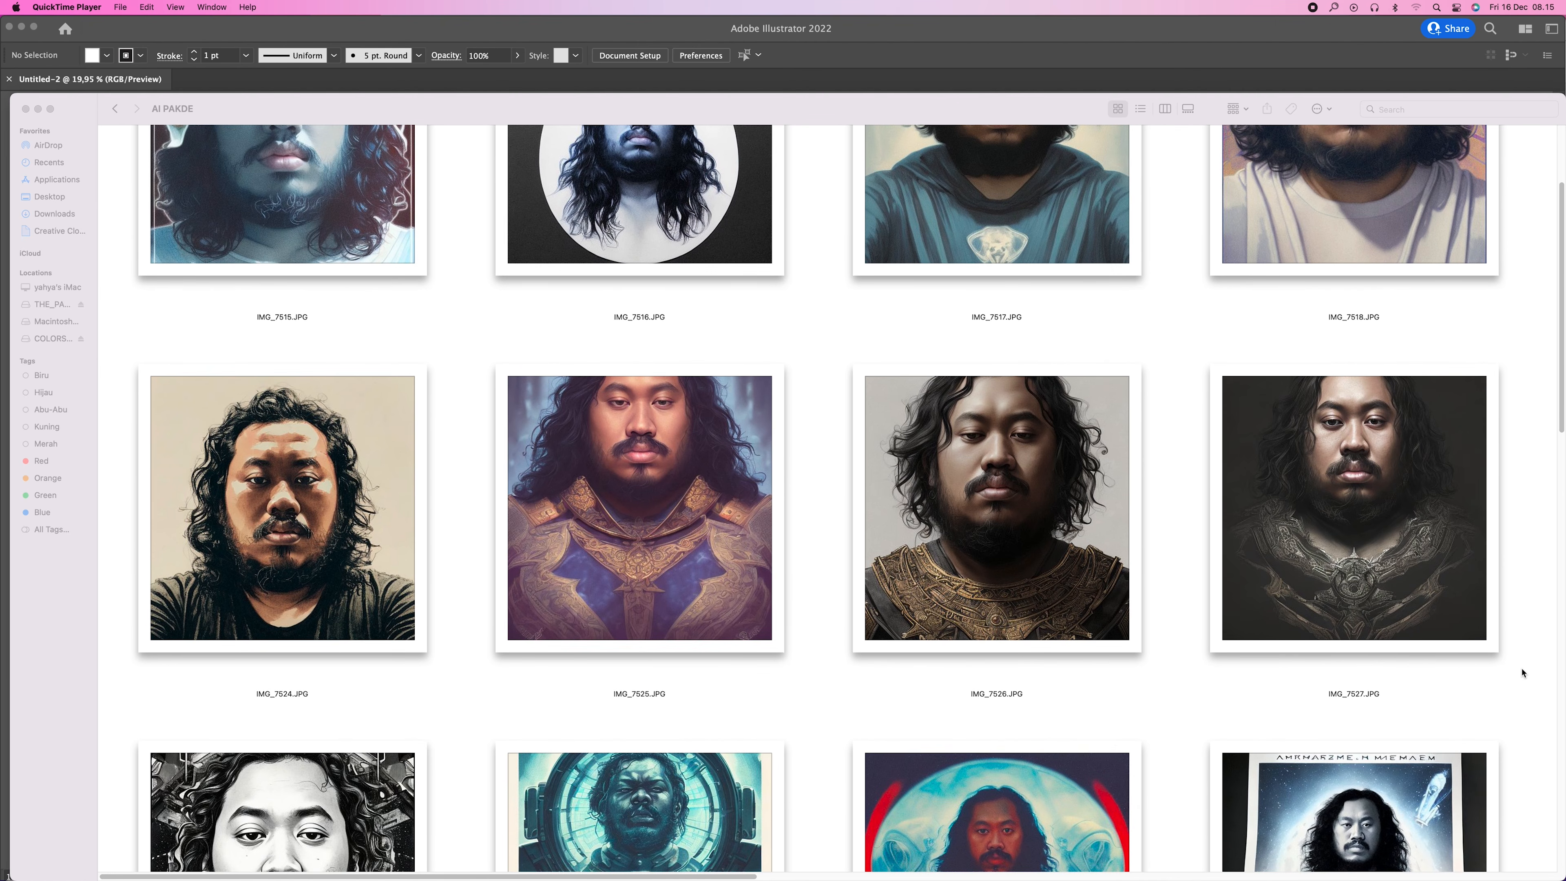
scroll(1522, 672, "down", 5)
scroll(1522, 672, "down", 8)
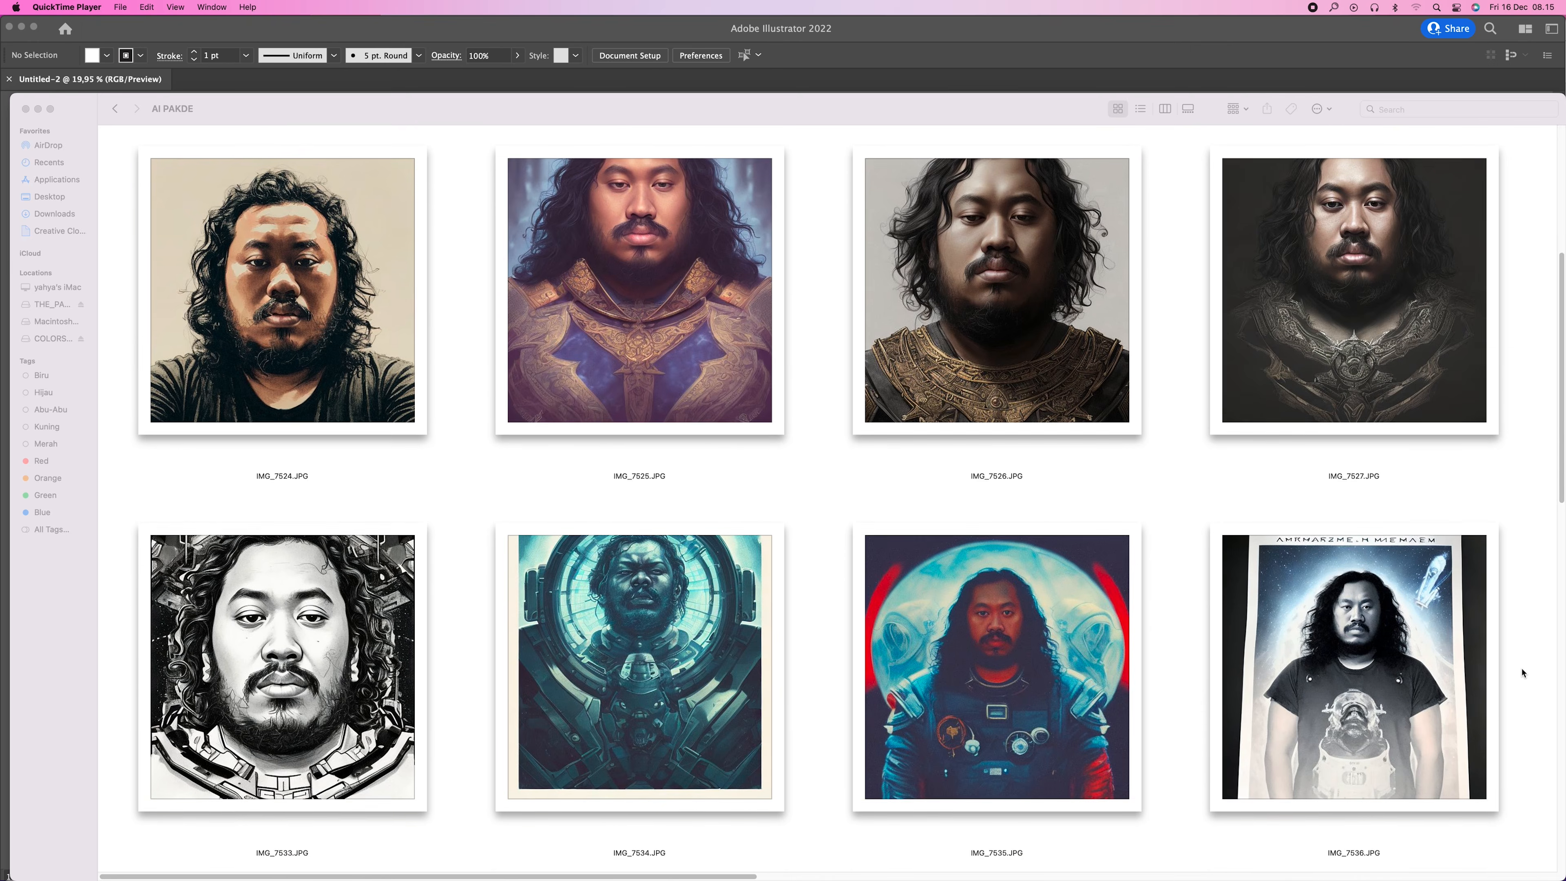
scroll(1522, 673, "down", 5)
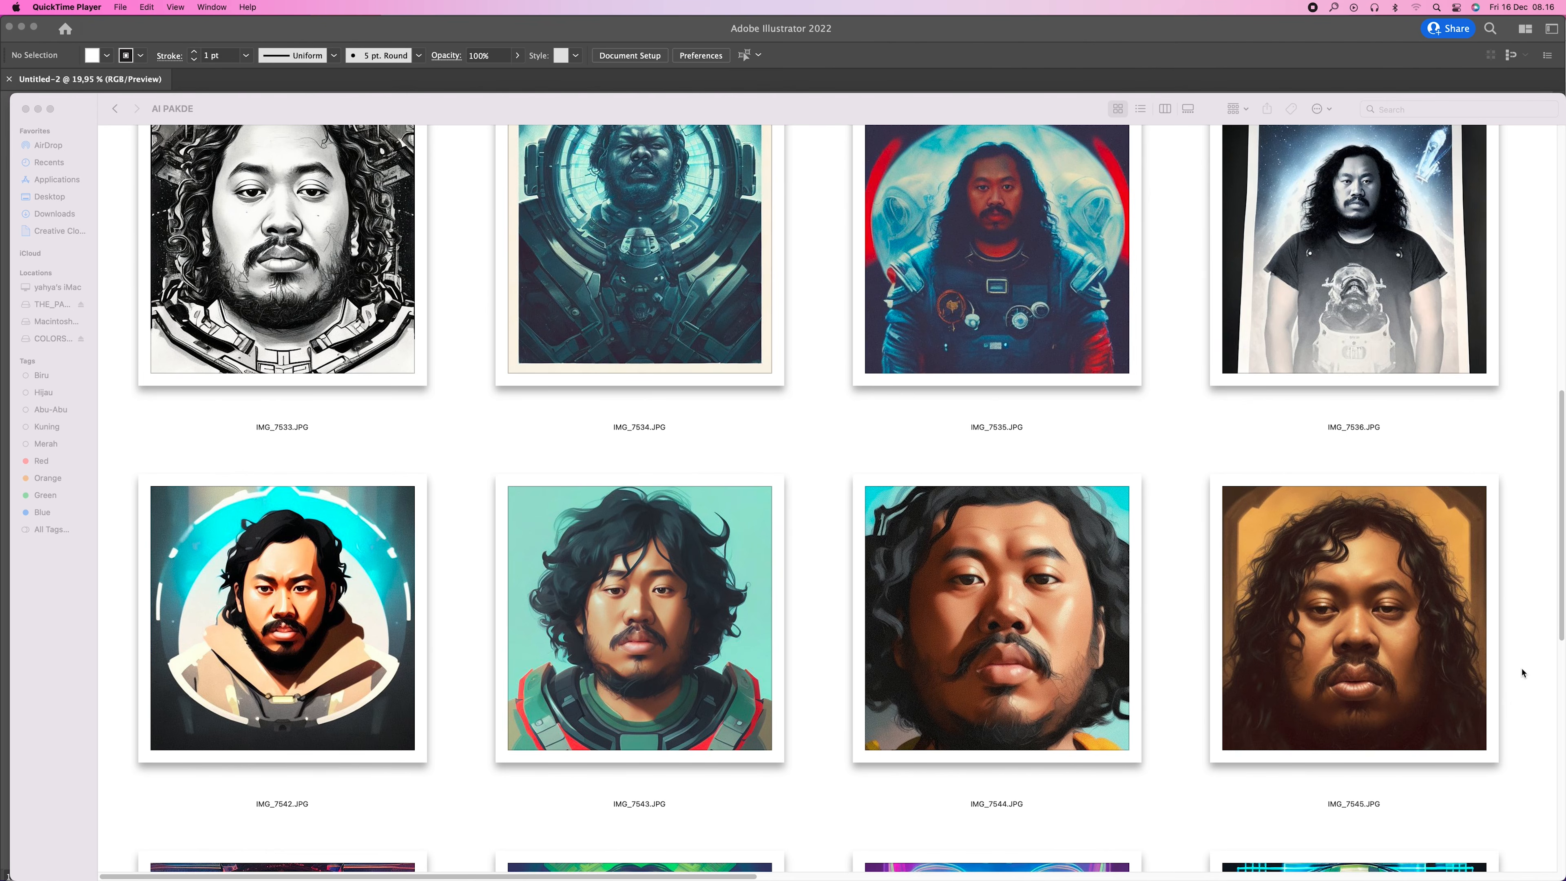
scroll(1522, 673, "down", 10)
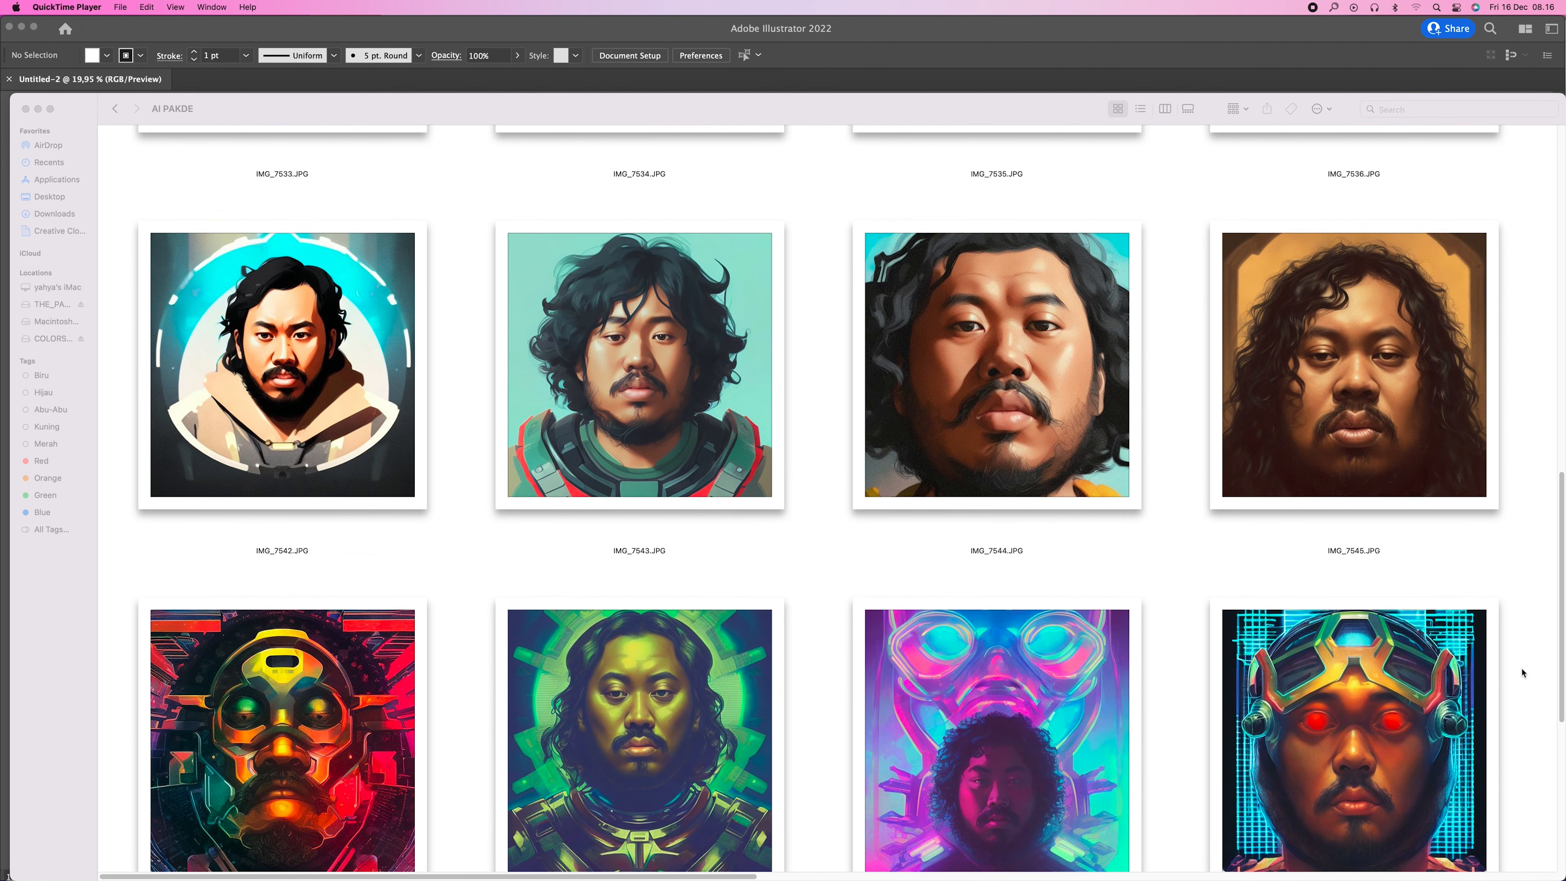
scroll(1523, 673, "down", 5)
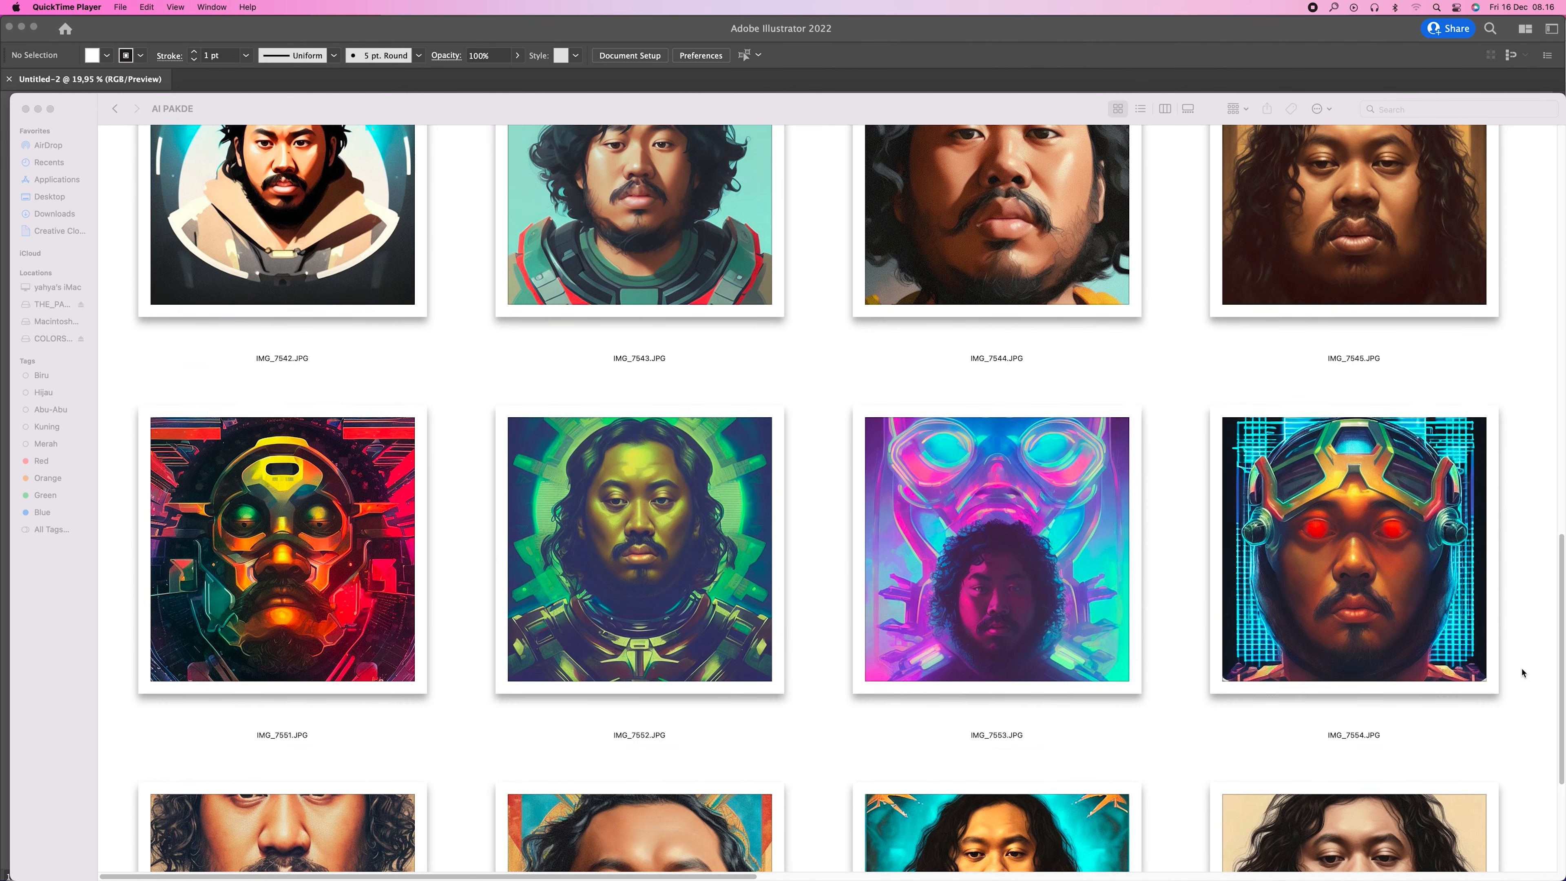
scroll(1522, 673, "down", 6)
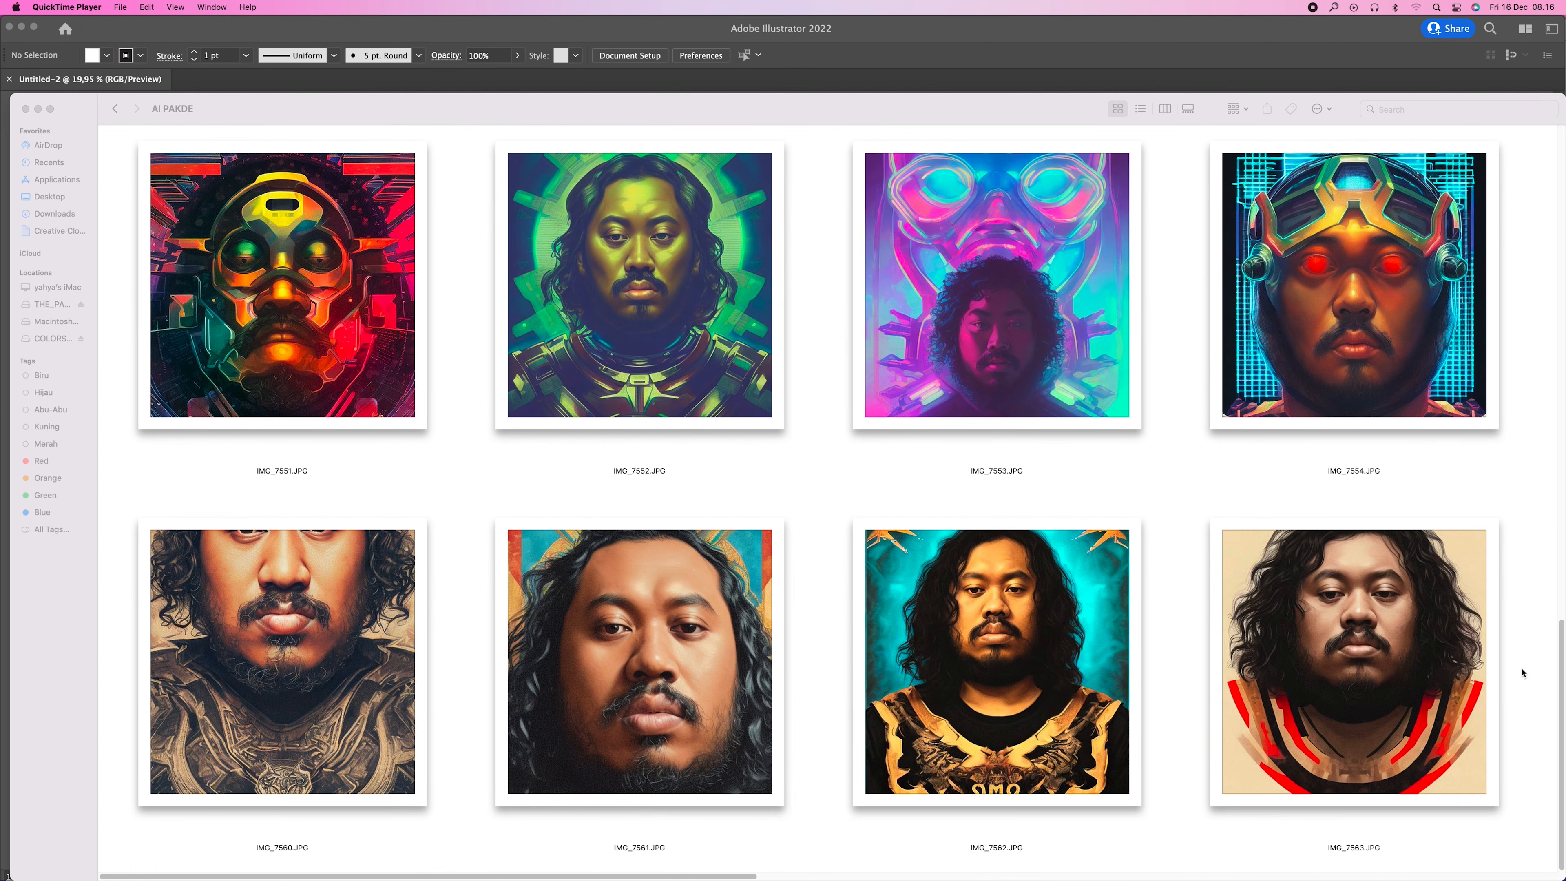
scroll(1523, 673, "up", 10)
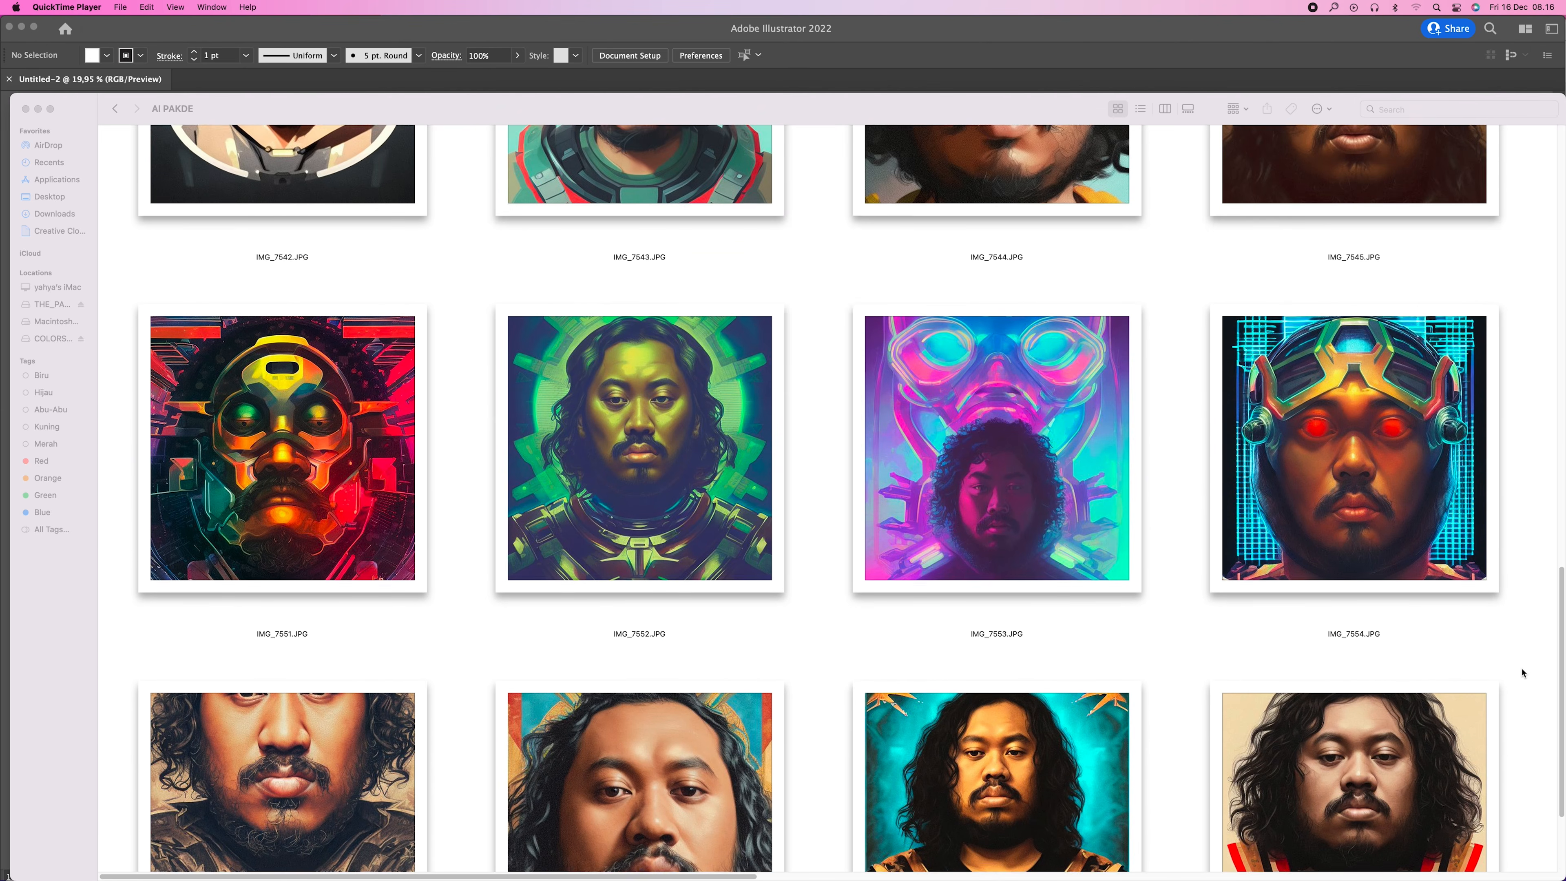
scroll(1522, 673, "up", 10)
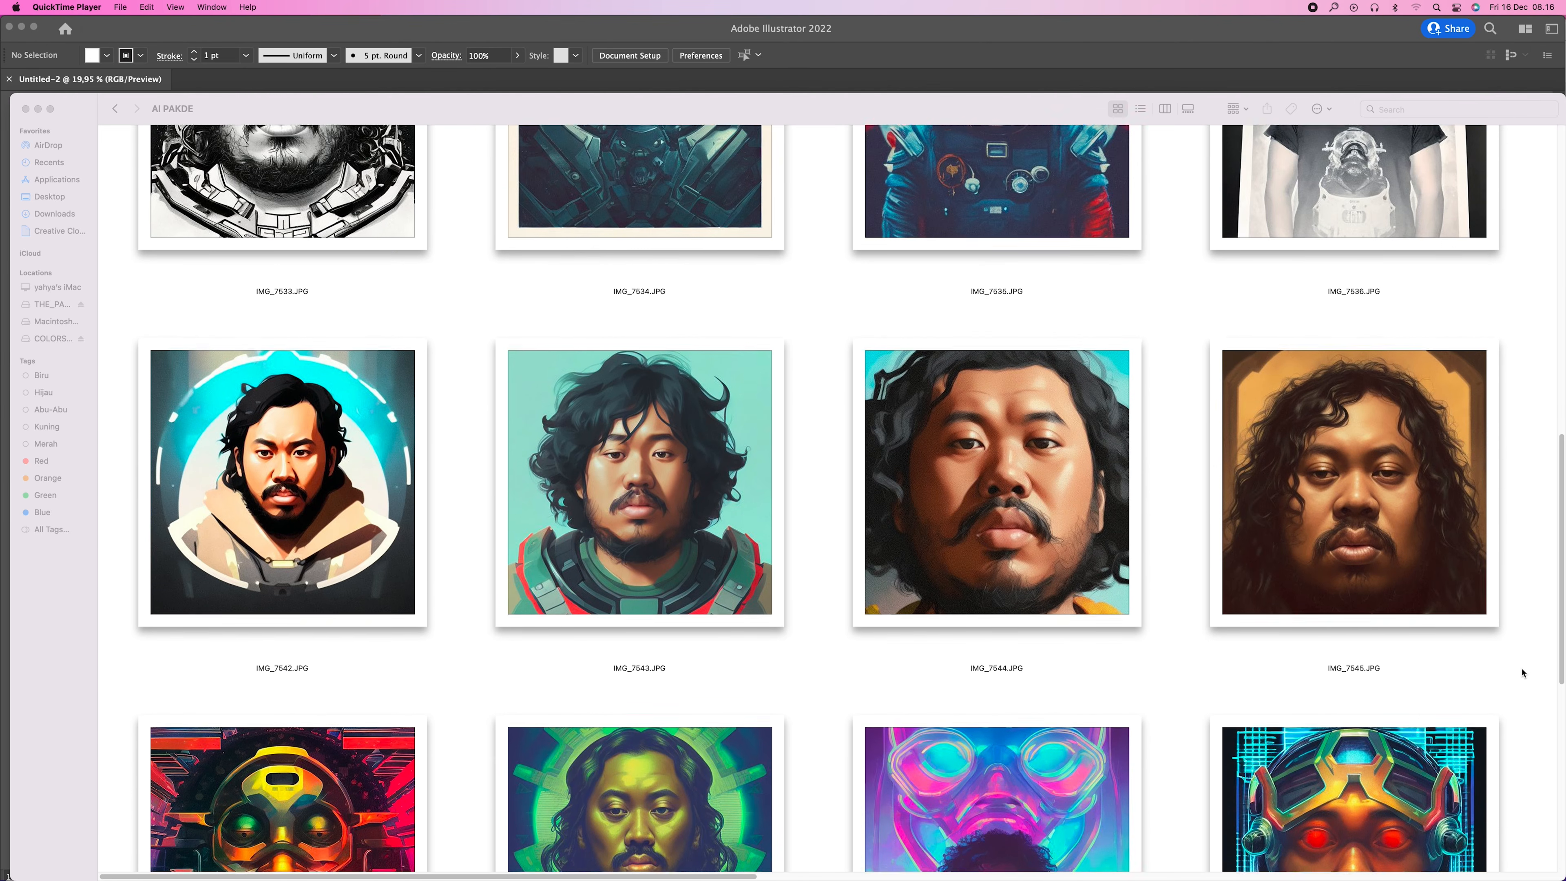
scroll(1522, 672, "up", 10)
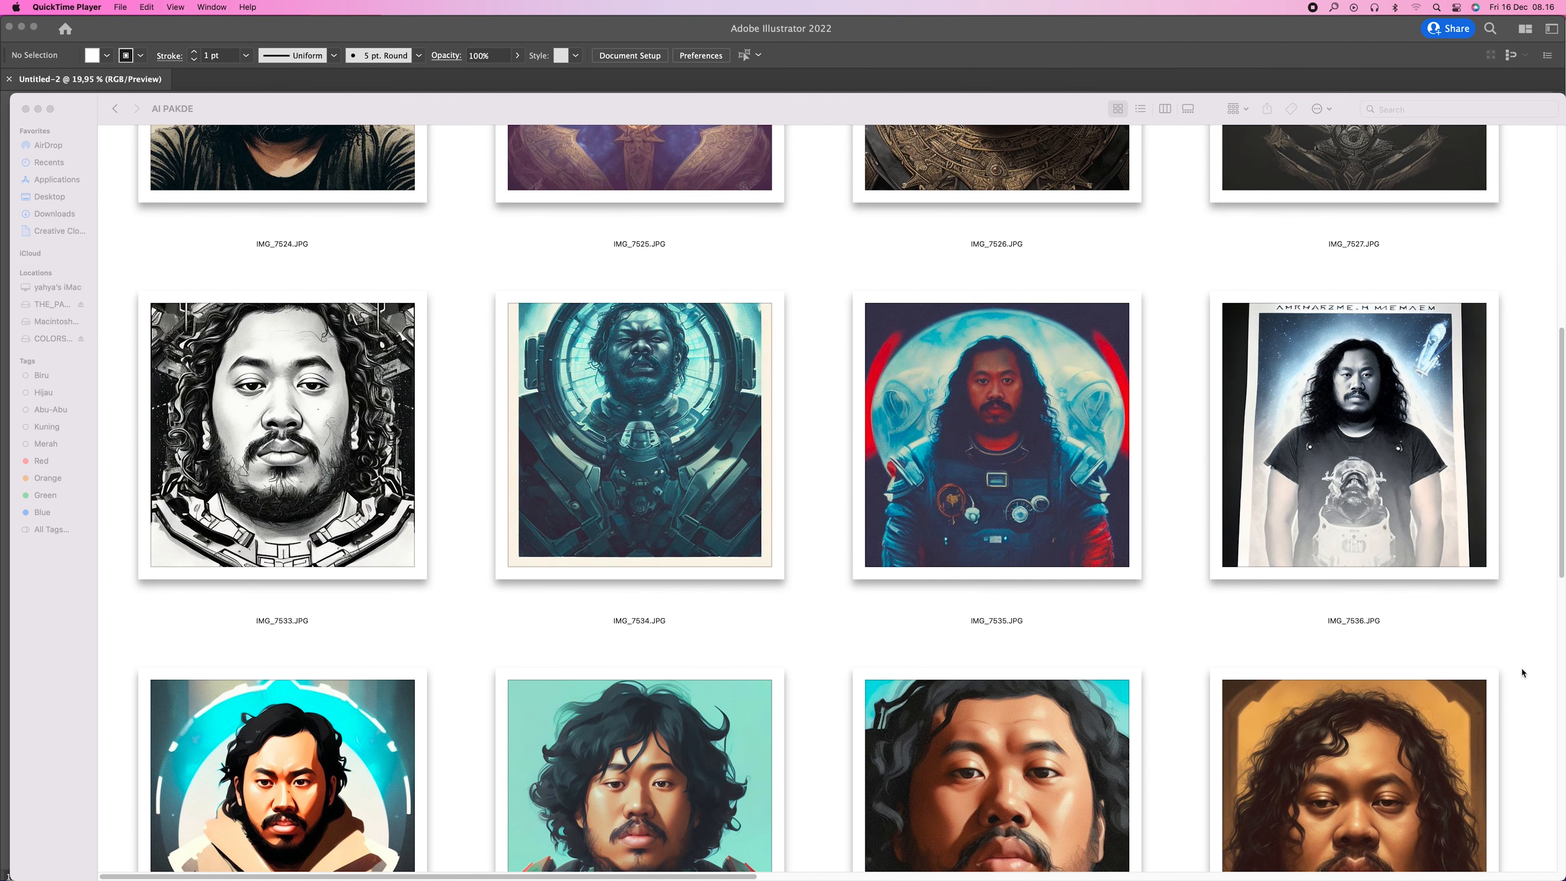
scroll(1522, 673, "up", 10)
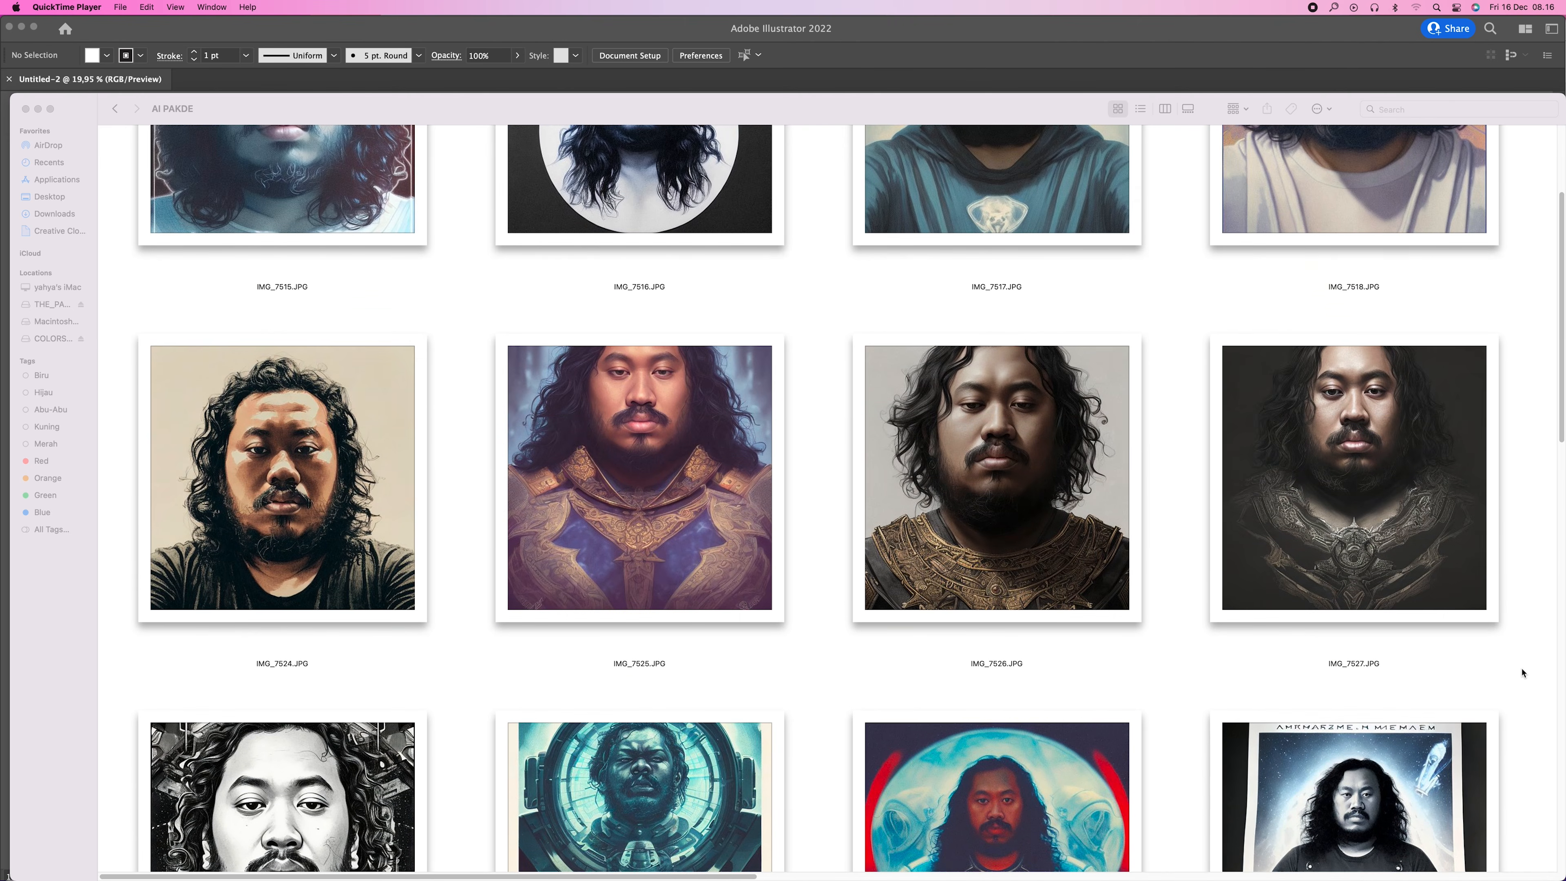
scroll(1522, 672, "up", 2)
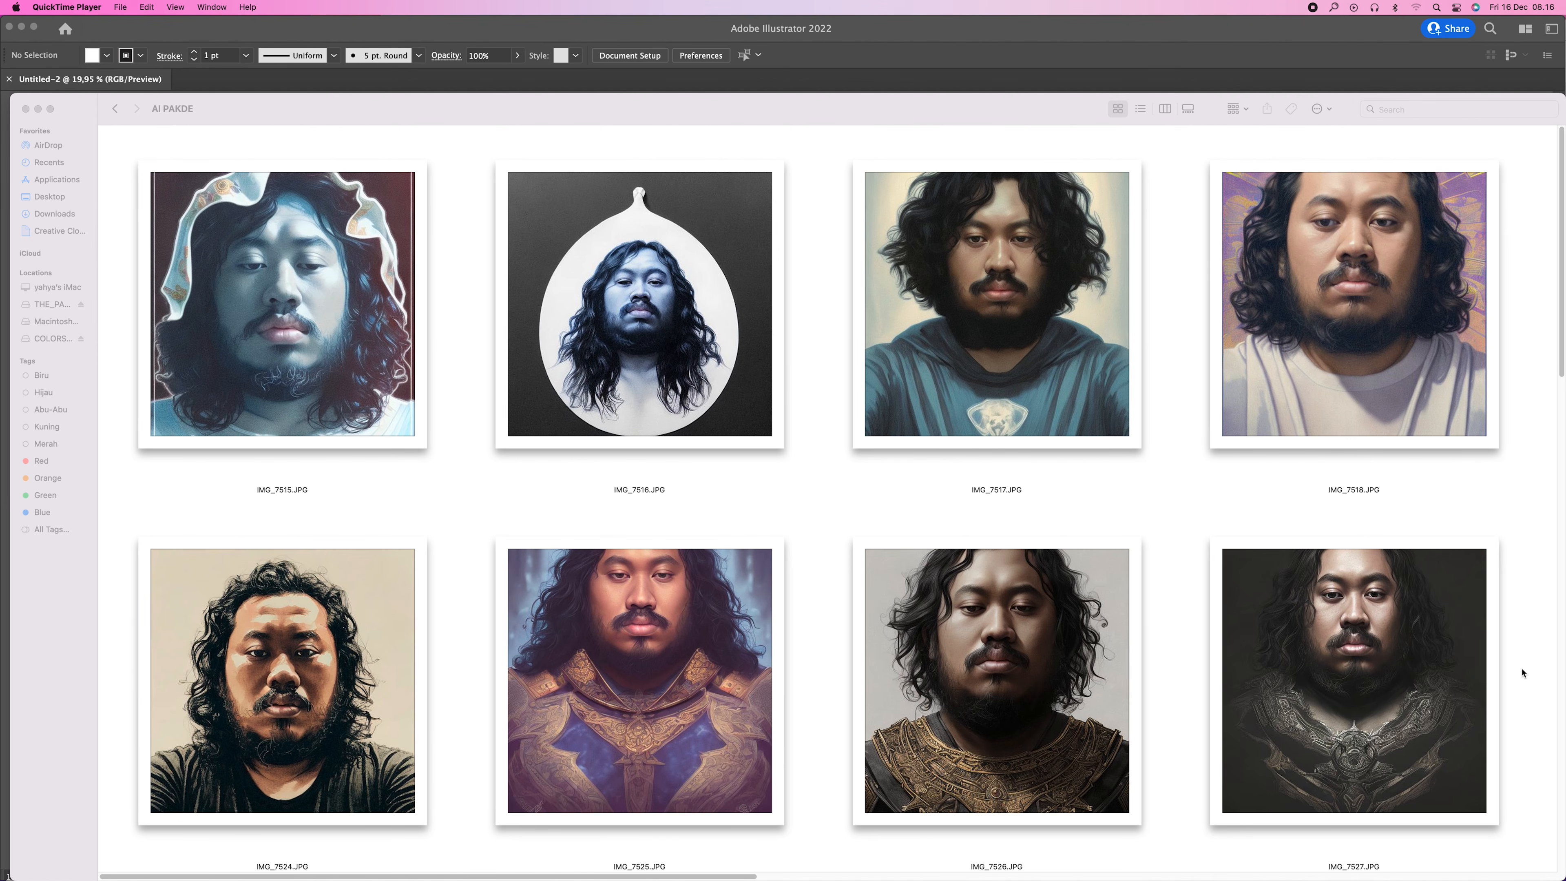
- Compare the portraits' illustration styles in another pass down to the row ending with IMG_7563.JPG and back up
scroll(1523, 672, "down", 10)
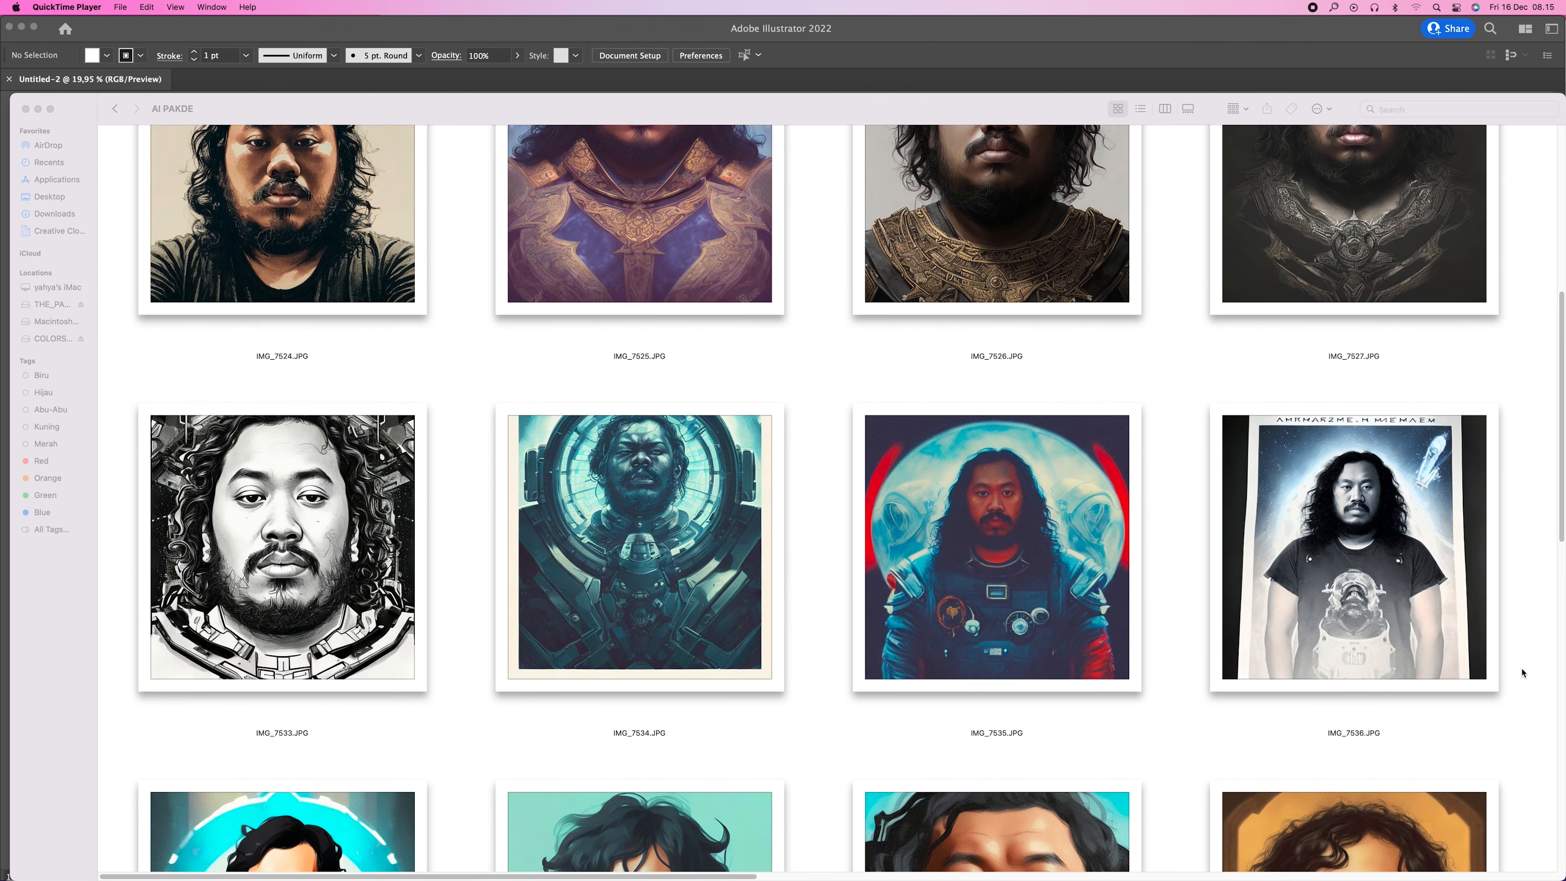
scroll(1523, 673, "down", 4)
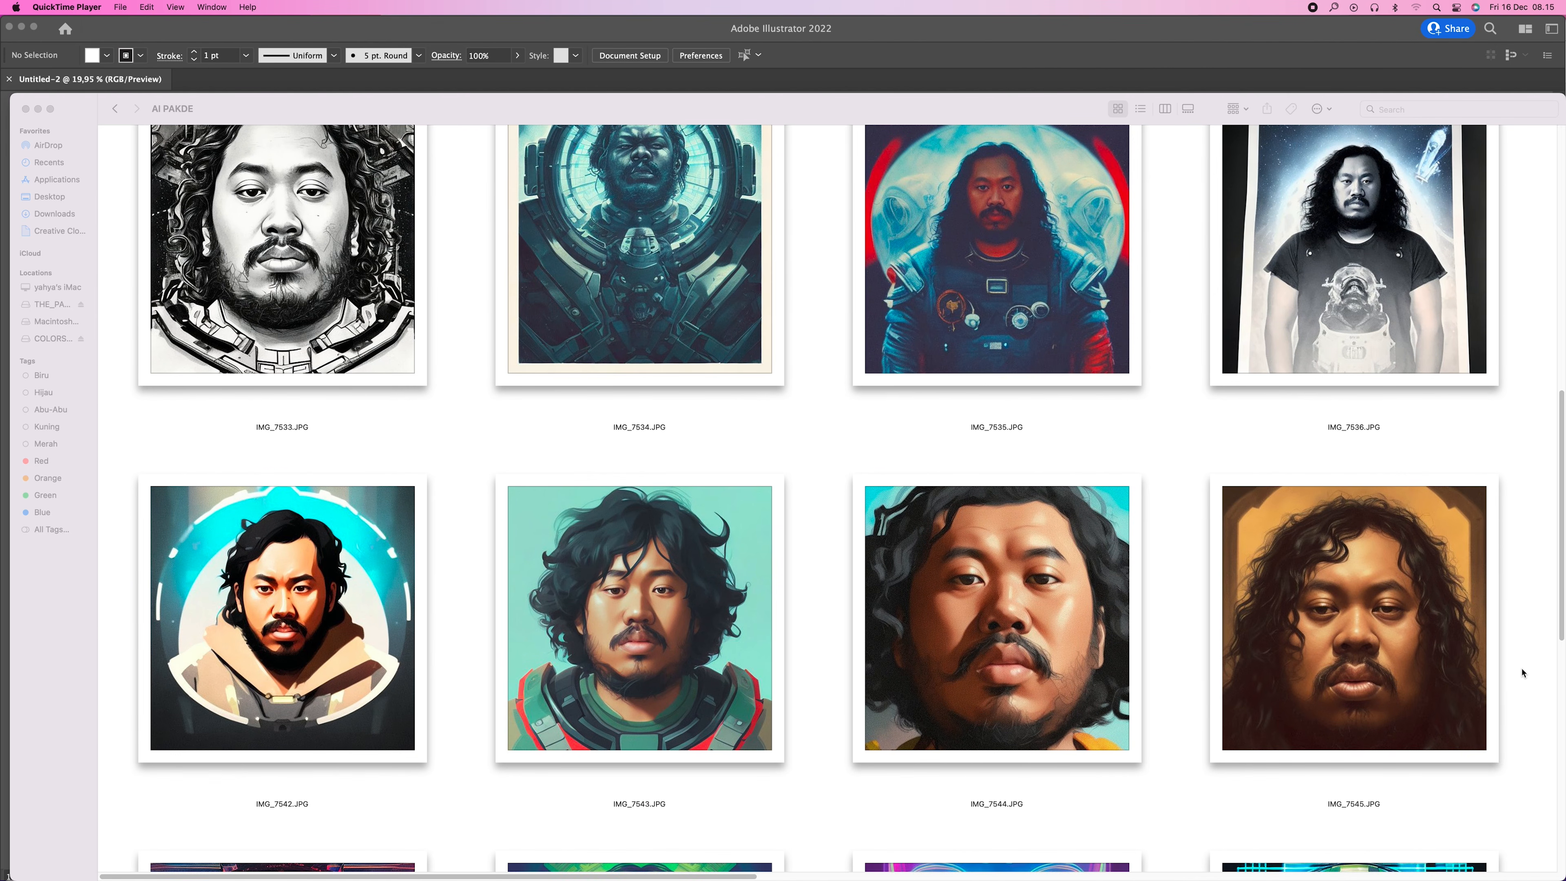
scroll(1522, 672, "down", 8)
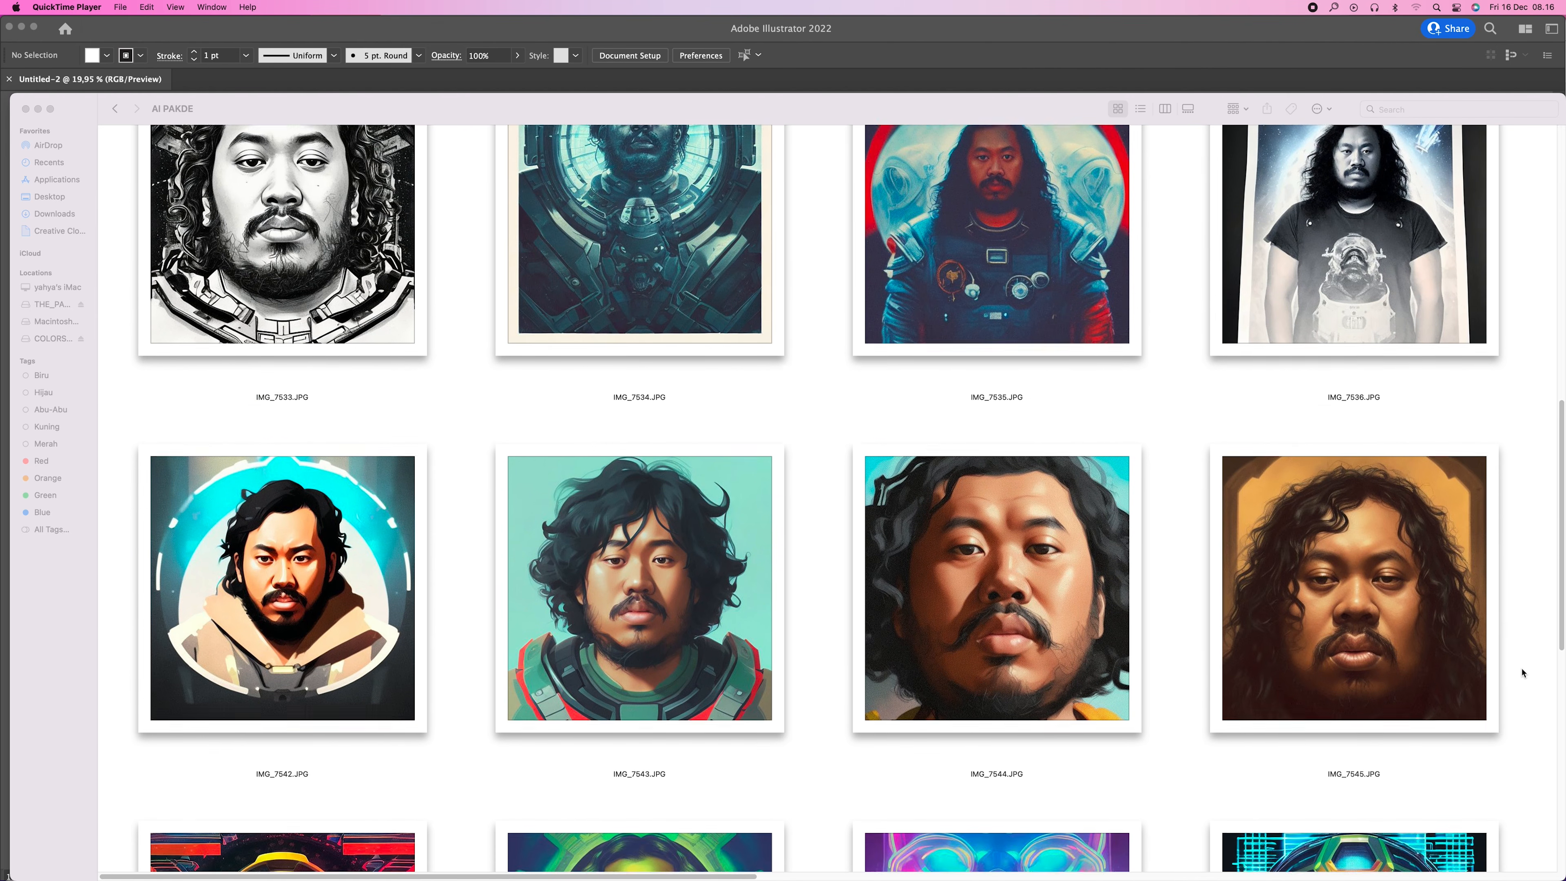
scroll(1523, 672, "down", 4)
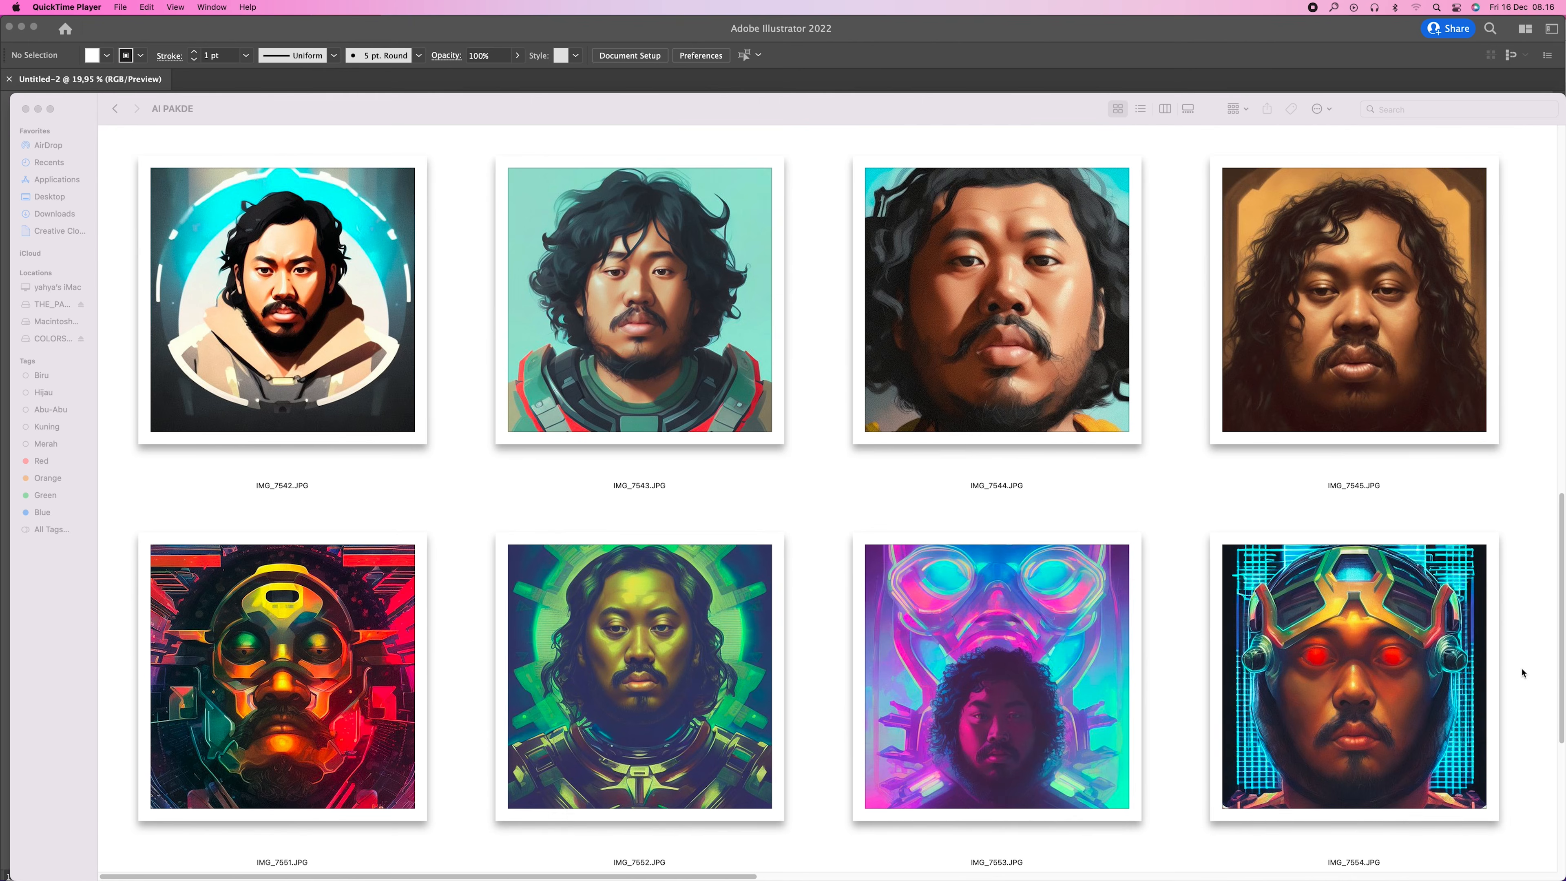
scroll(1522, 673, "down", 5)
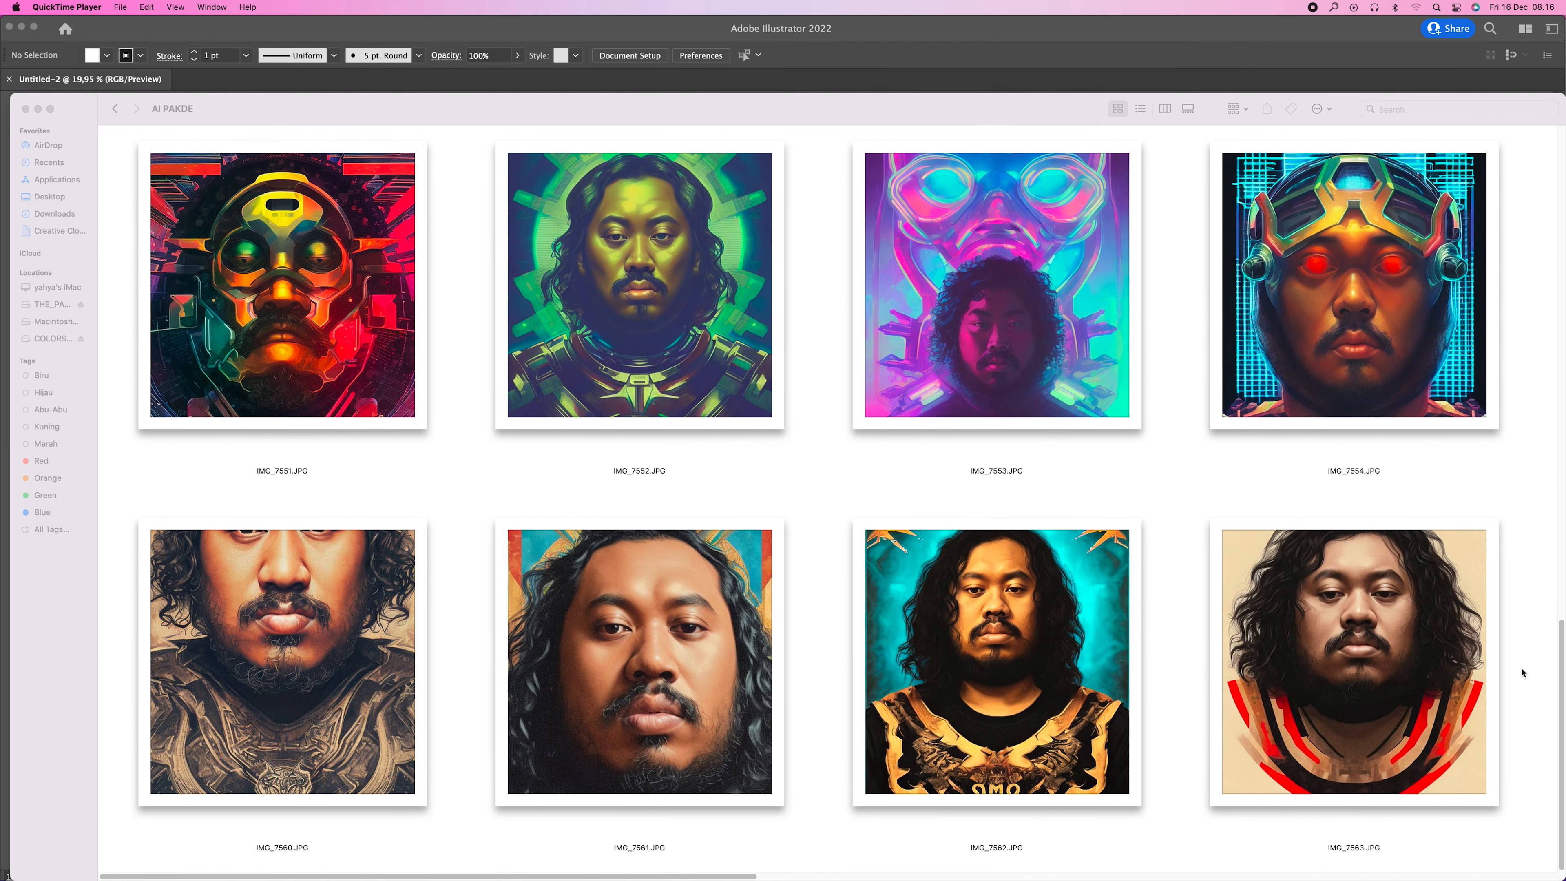
scroll(1522, 673, "up", 4)
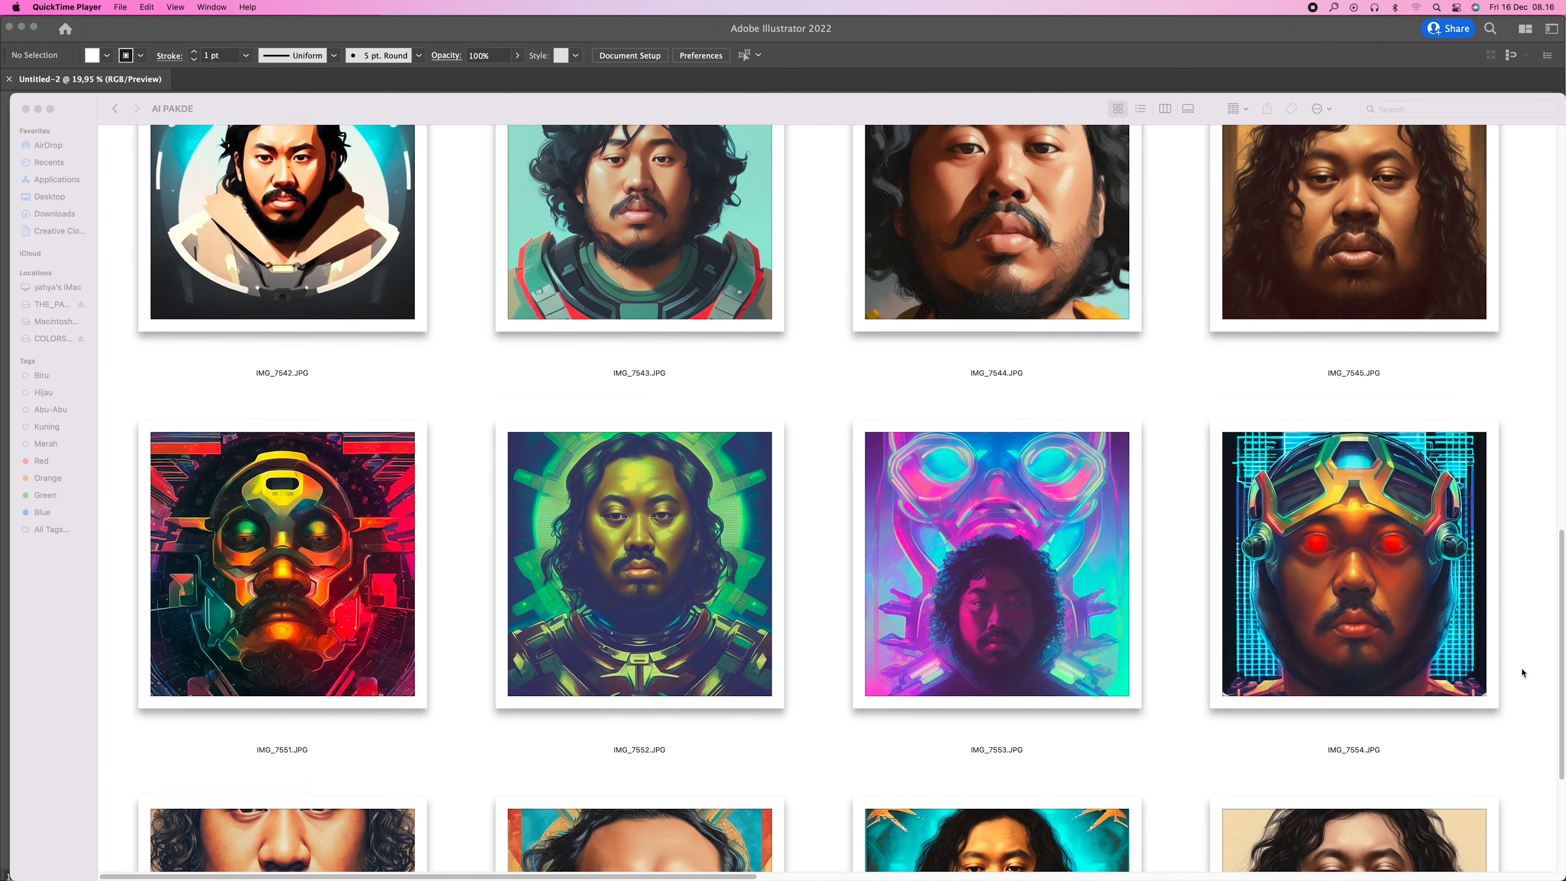
scroll(1523, 673, "up", 6)
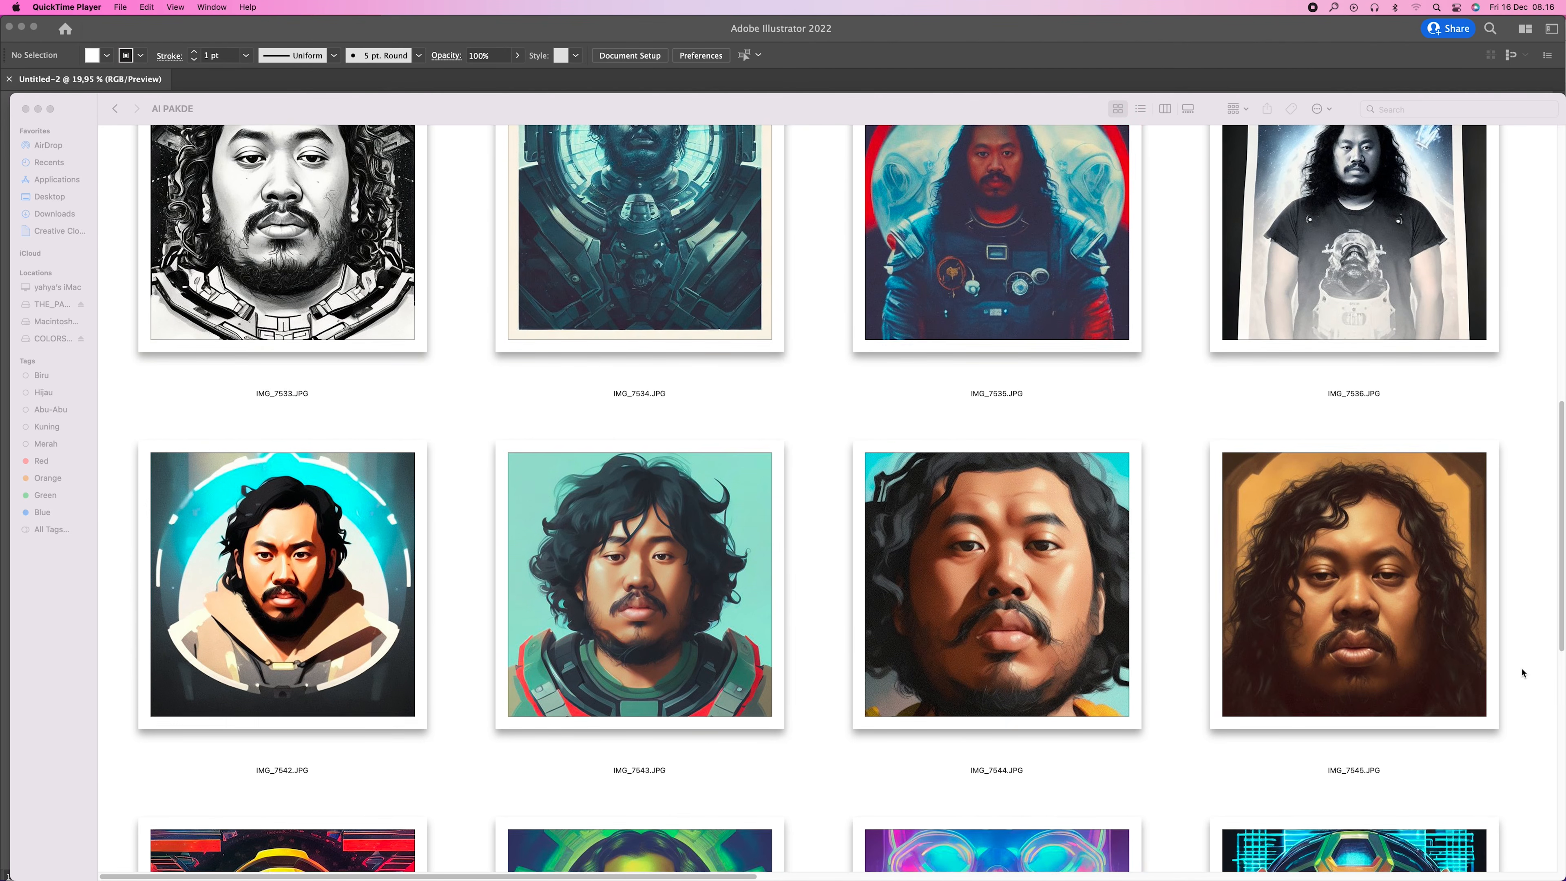
scroll(1523, 672, "up", 6)
scroll(1523, 672, "up", 6)
scroll(1523, 672, "up", 3)
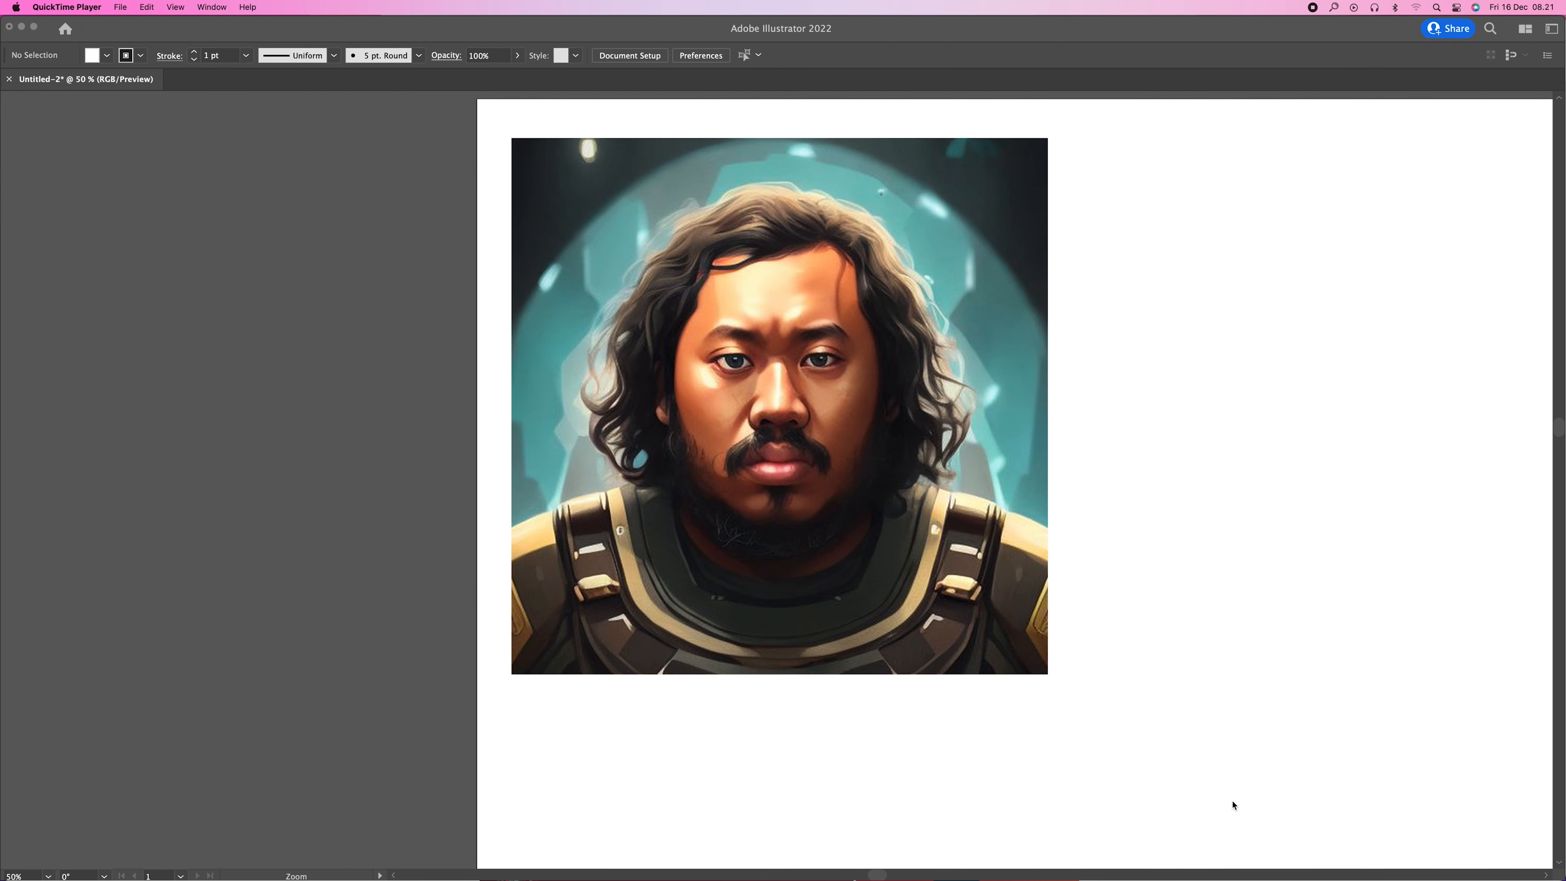
- Switch to the Illustrator document and add a new layer above the one holding the placed portrait
left_click(1172, 578)
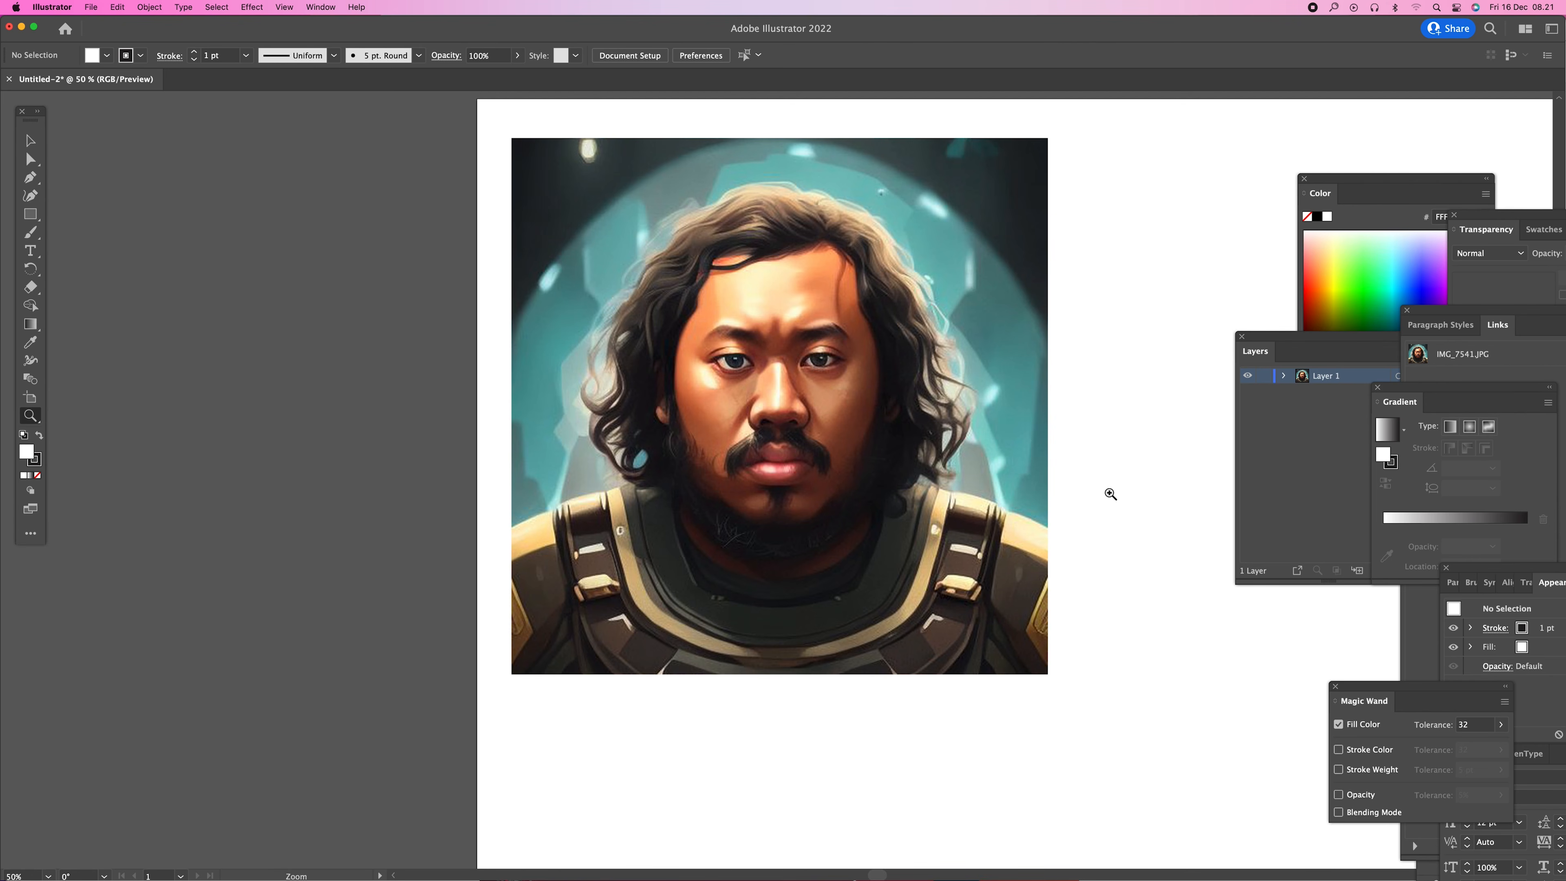
left_click(30, 141)
key("space")
left_click_drag(971, 397, 758, 392)
left_click(1338, 424)
left_click(1320, 376)
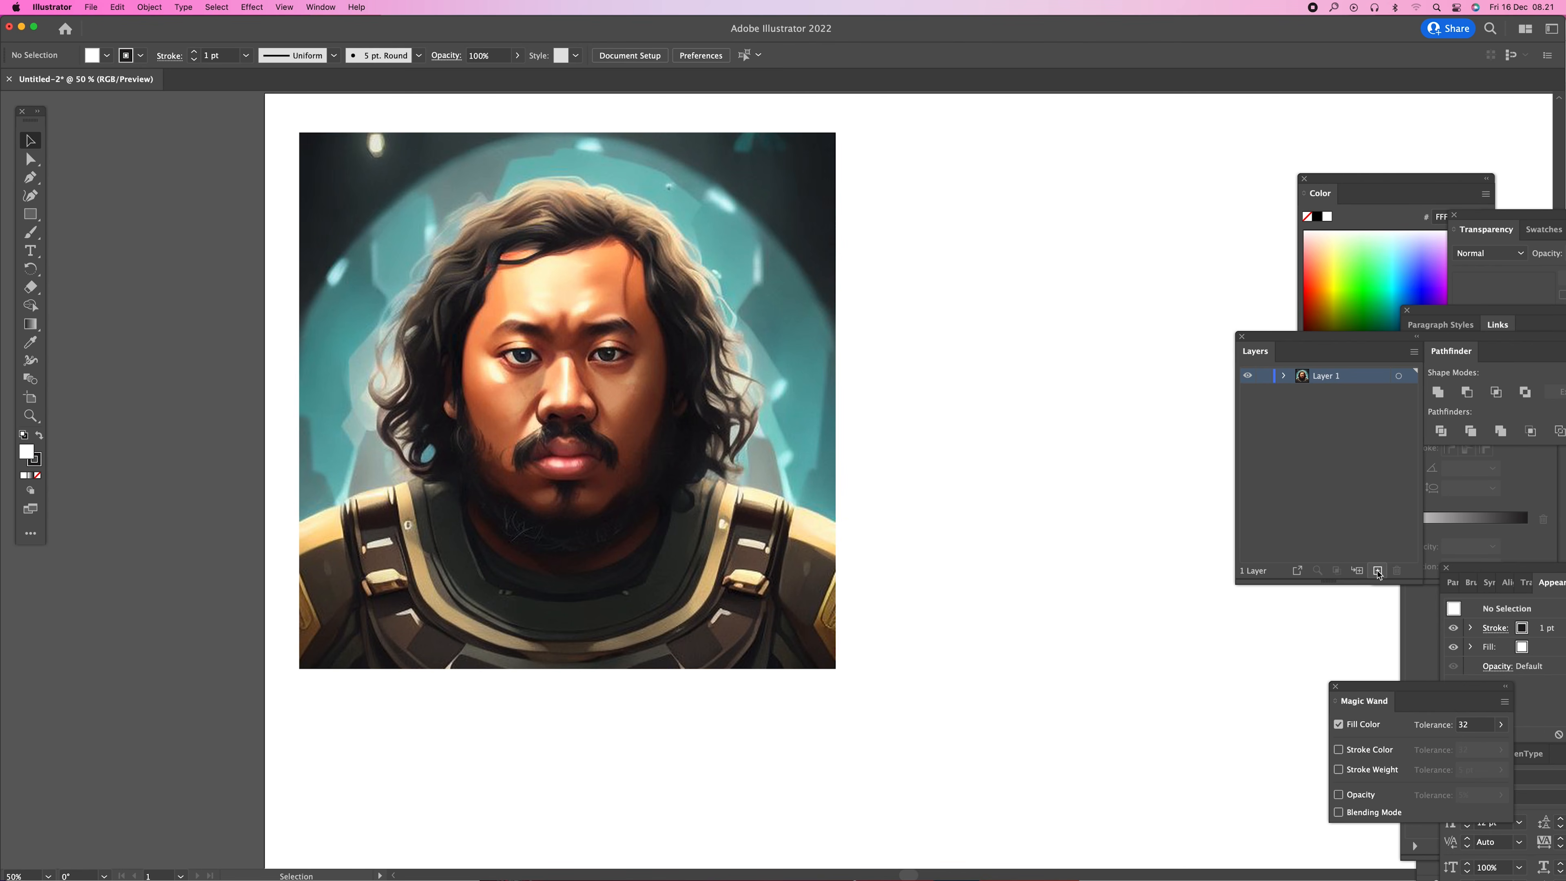
left_click(1378, 570)
- Reduce the placed portrait's opacity to 39% and lock Layer 1 as the tracing reference
left_click(818, 338)
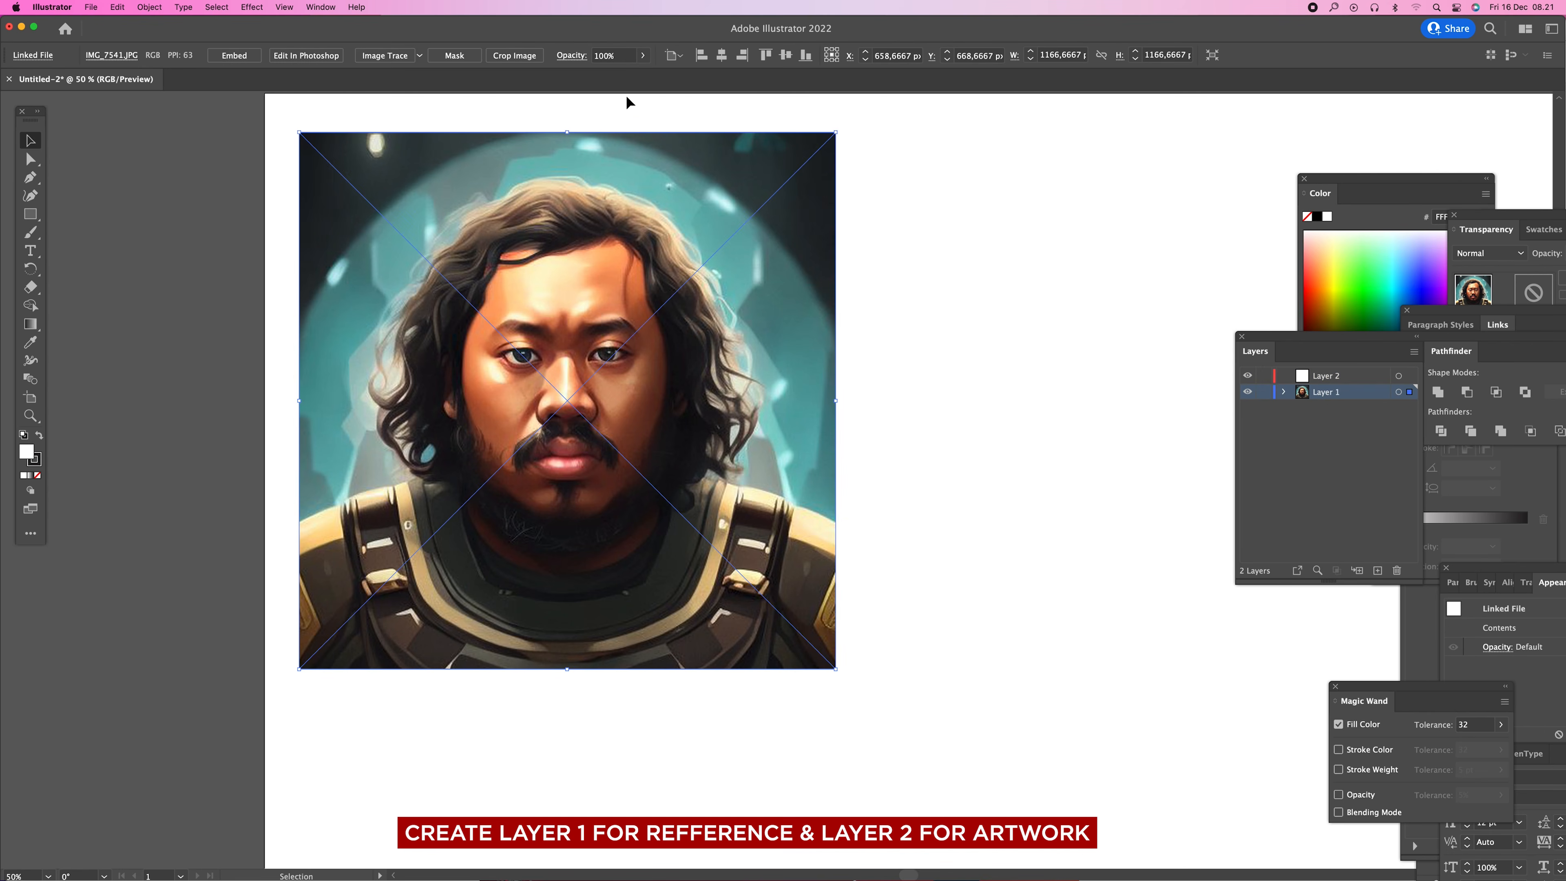
left_click(642, 55)
left_click_drag(643, 74, 607, 74)
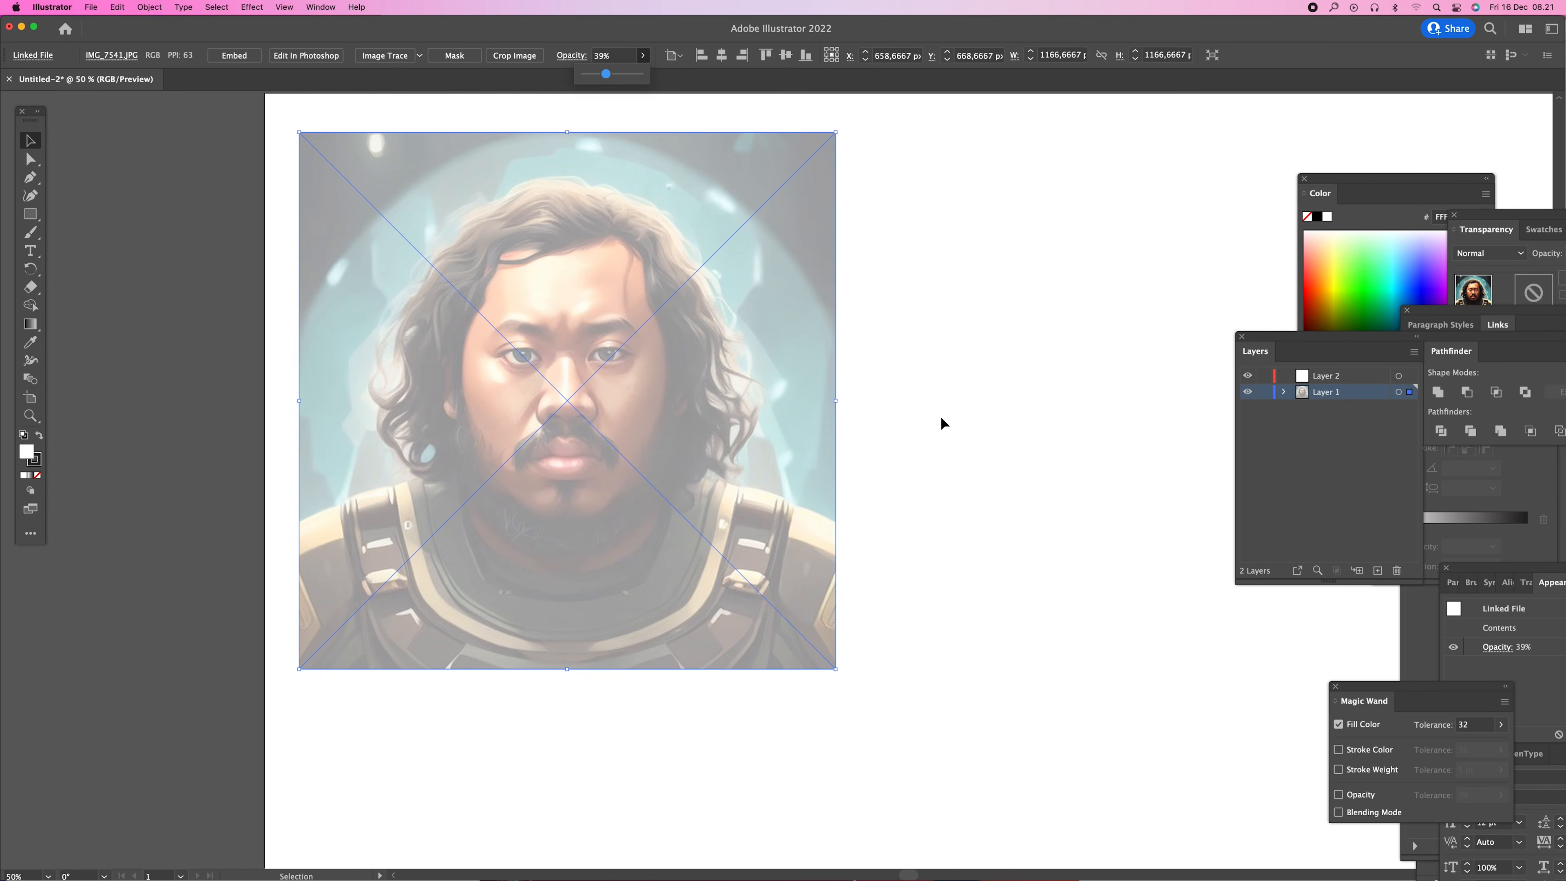
left_click(1265, 393)
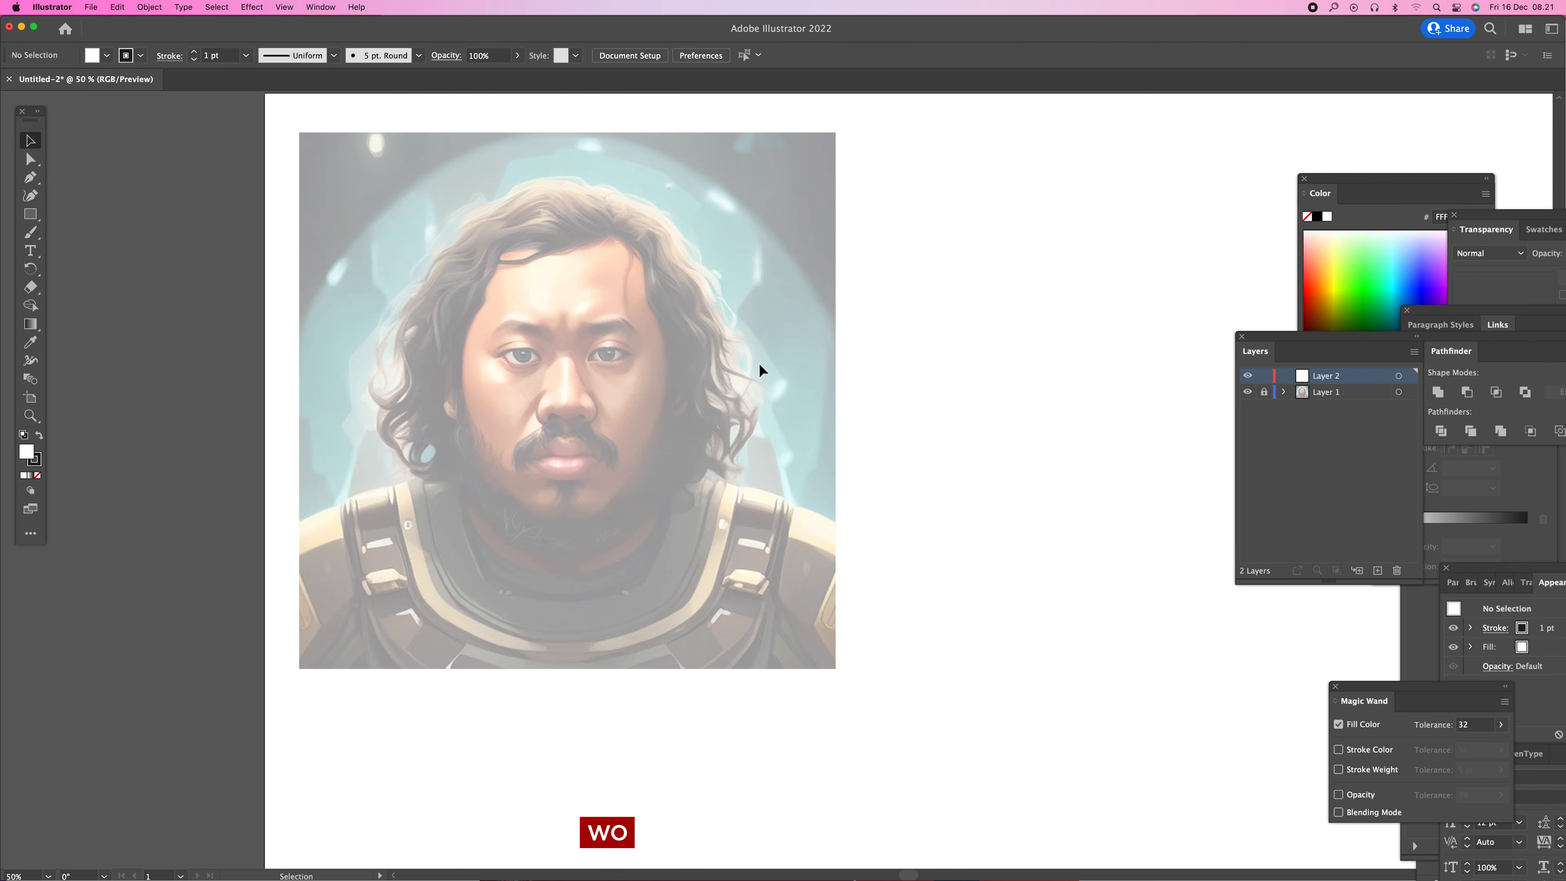
- Unlock Layer 1 and duplicate the faded portrait twice at equal spacing to make a horizontal row of three
left_click_drag(778, 382, 782, 390)
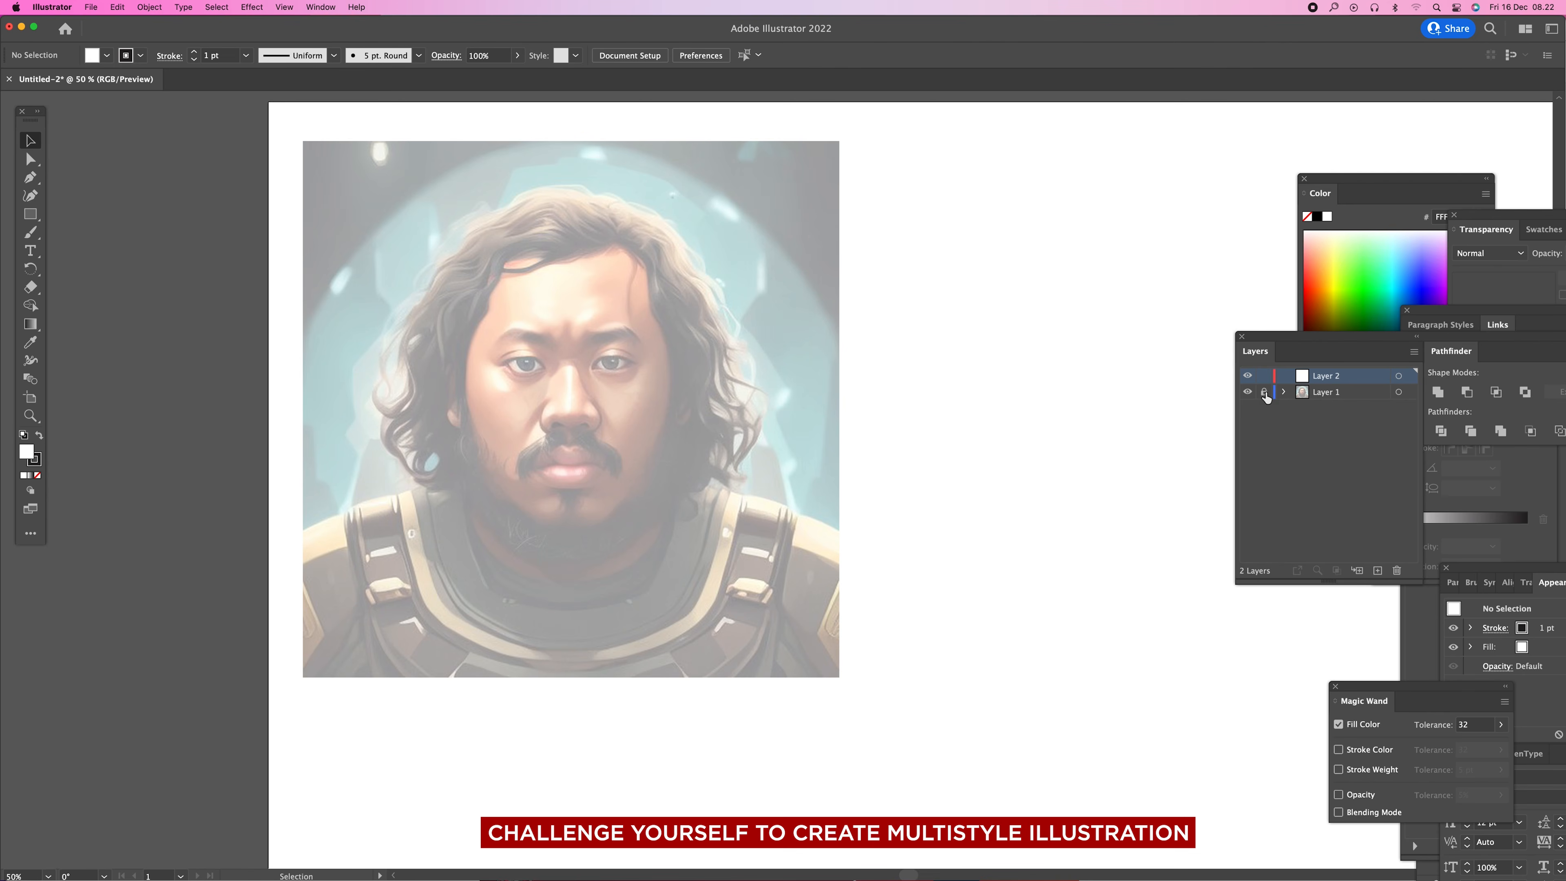
key("z")
left_click(751, 445, "alt")
left_click(751, 445, "alt")
left_click(751, 445, "alt")
left_click_drag(884, 505, 644, 350)
key("v")
left_click_drag(512, 340, 657, 343)
key("super+d")
left_click_drag(857, 546, 860, 466)
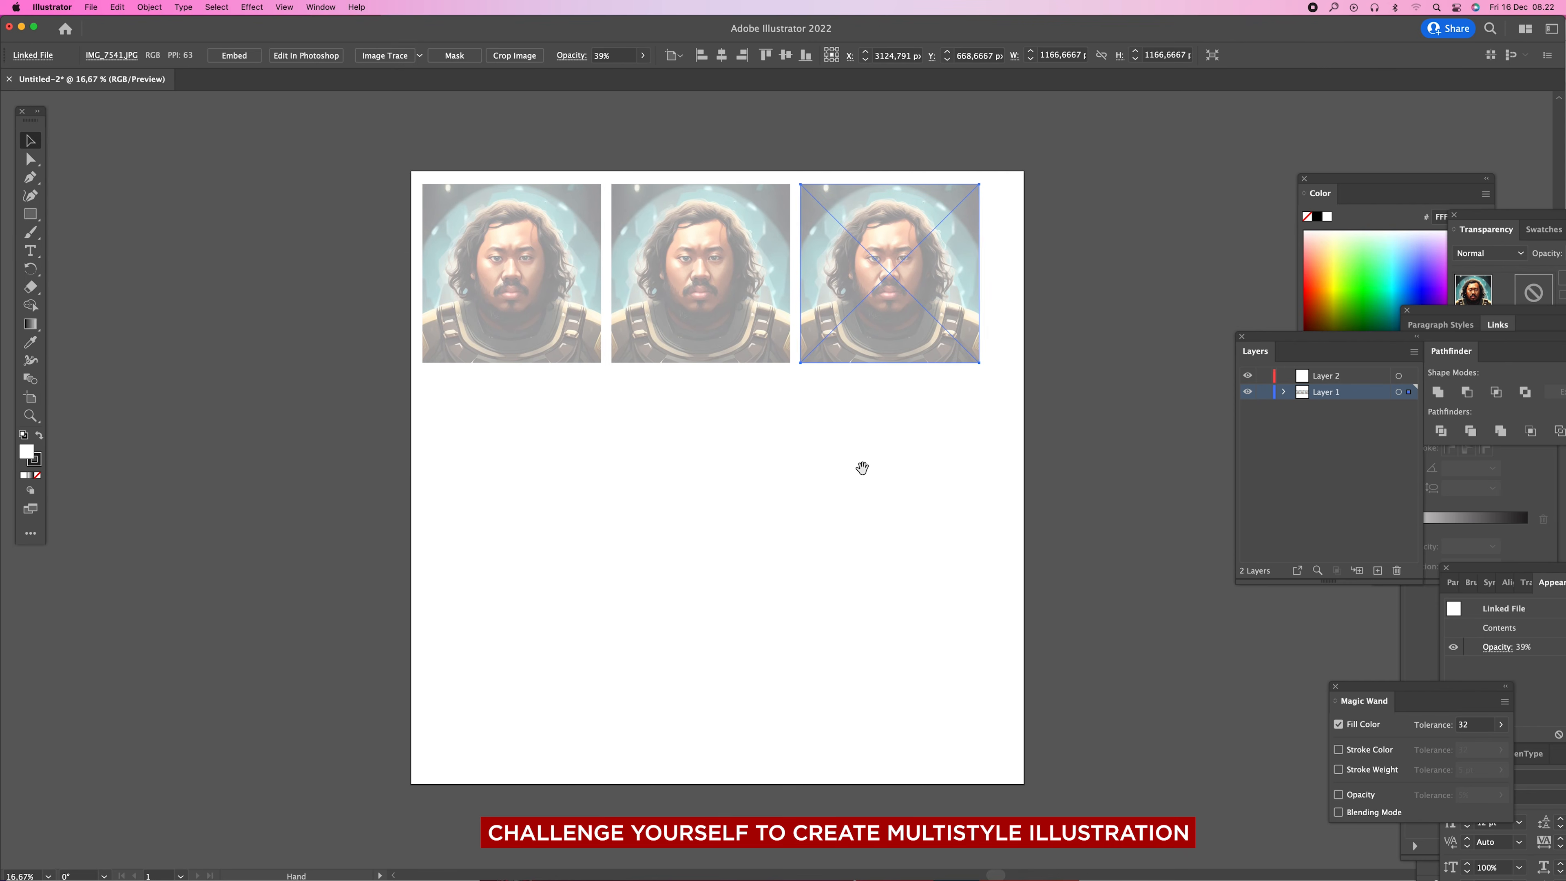
- Duplicate the row of three portraits downward twice at equal spacing to form a three-by-three grid
left_click_drag(1022, 447, 490, 269)
left_click_drag(621, 275, 622, 467)
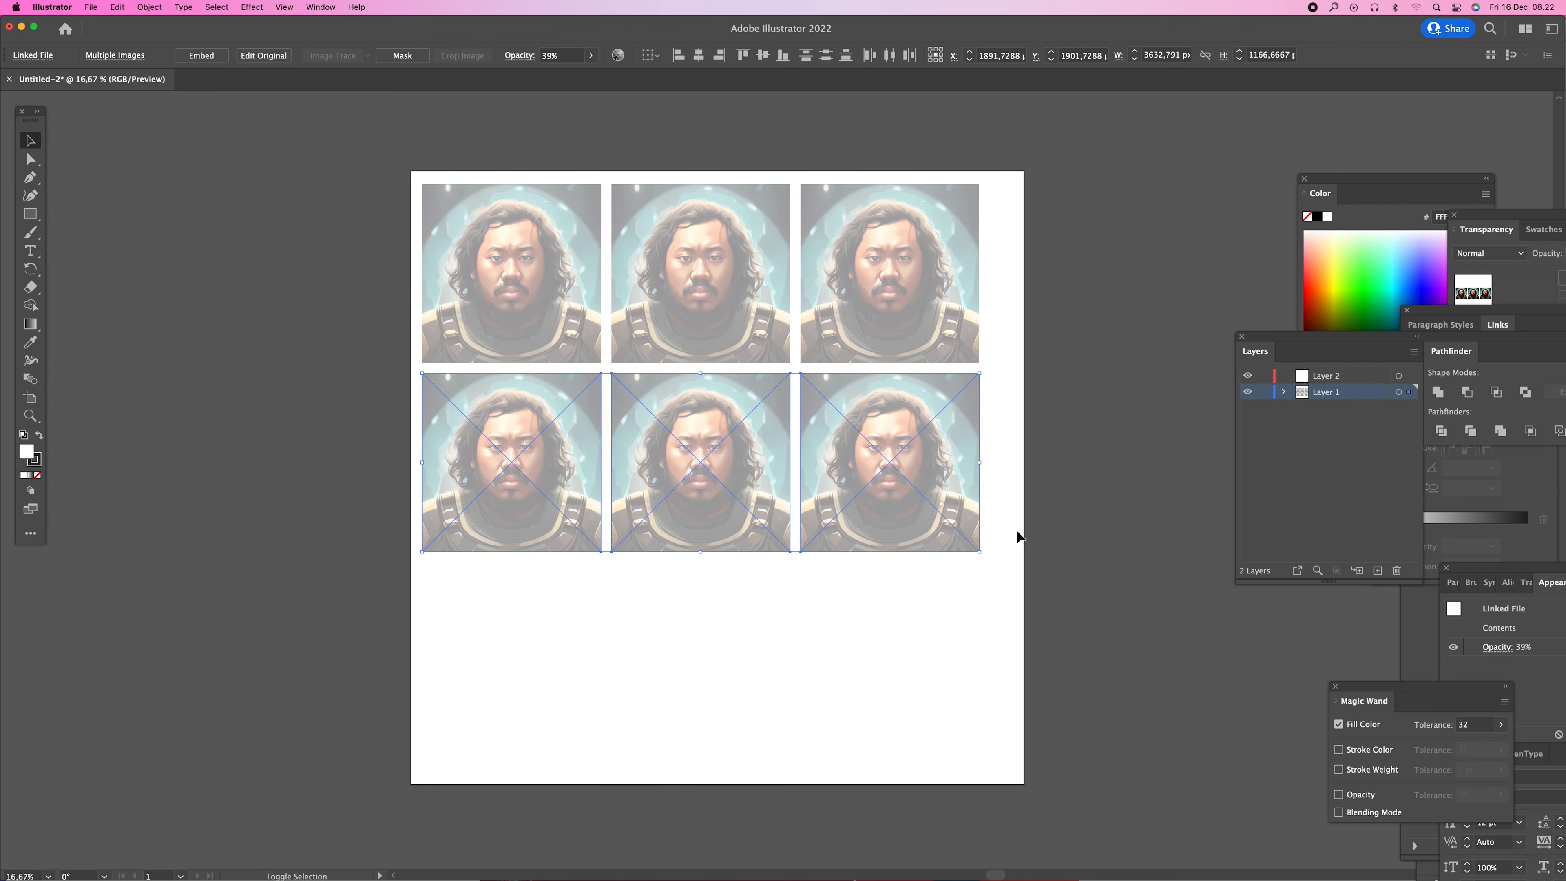
key("super+d")
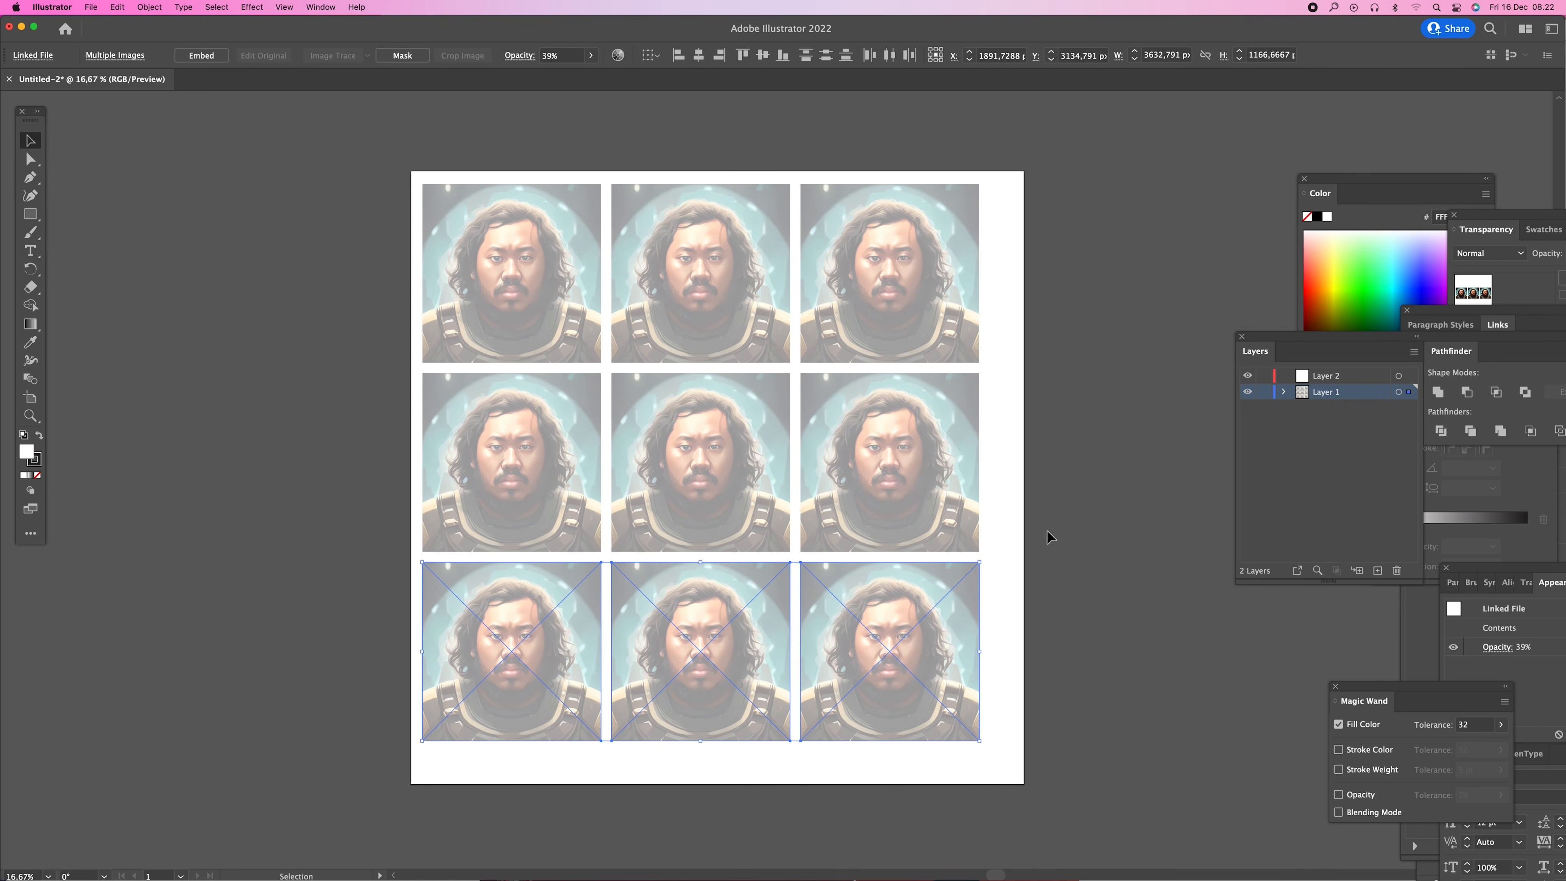
- Centre the whole portrait grid on the artboard, and lock Layer 1 with Layer 2 active for drawing
left_click_drag(962, 779, 961, 779)
left_click_drag(938, 628, 953, 640)
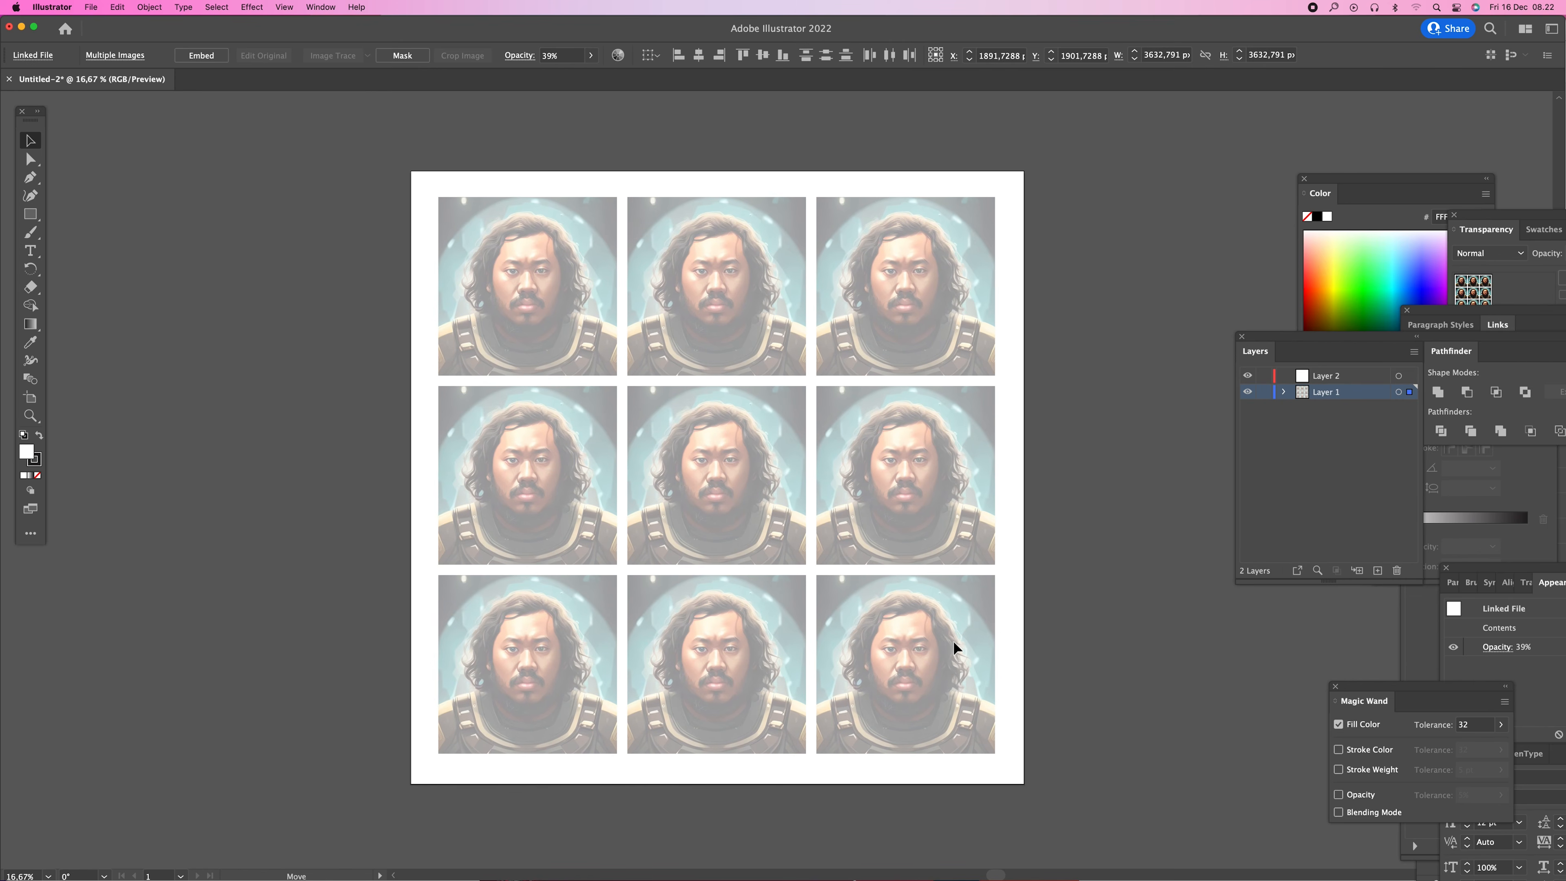
left_click(1114, 589)
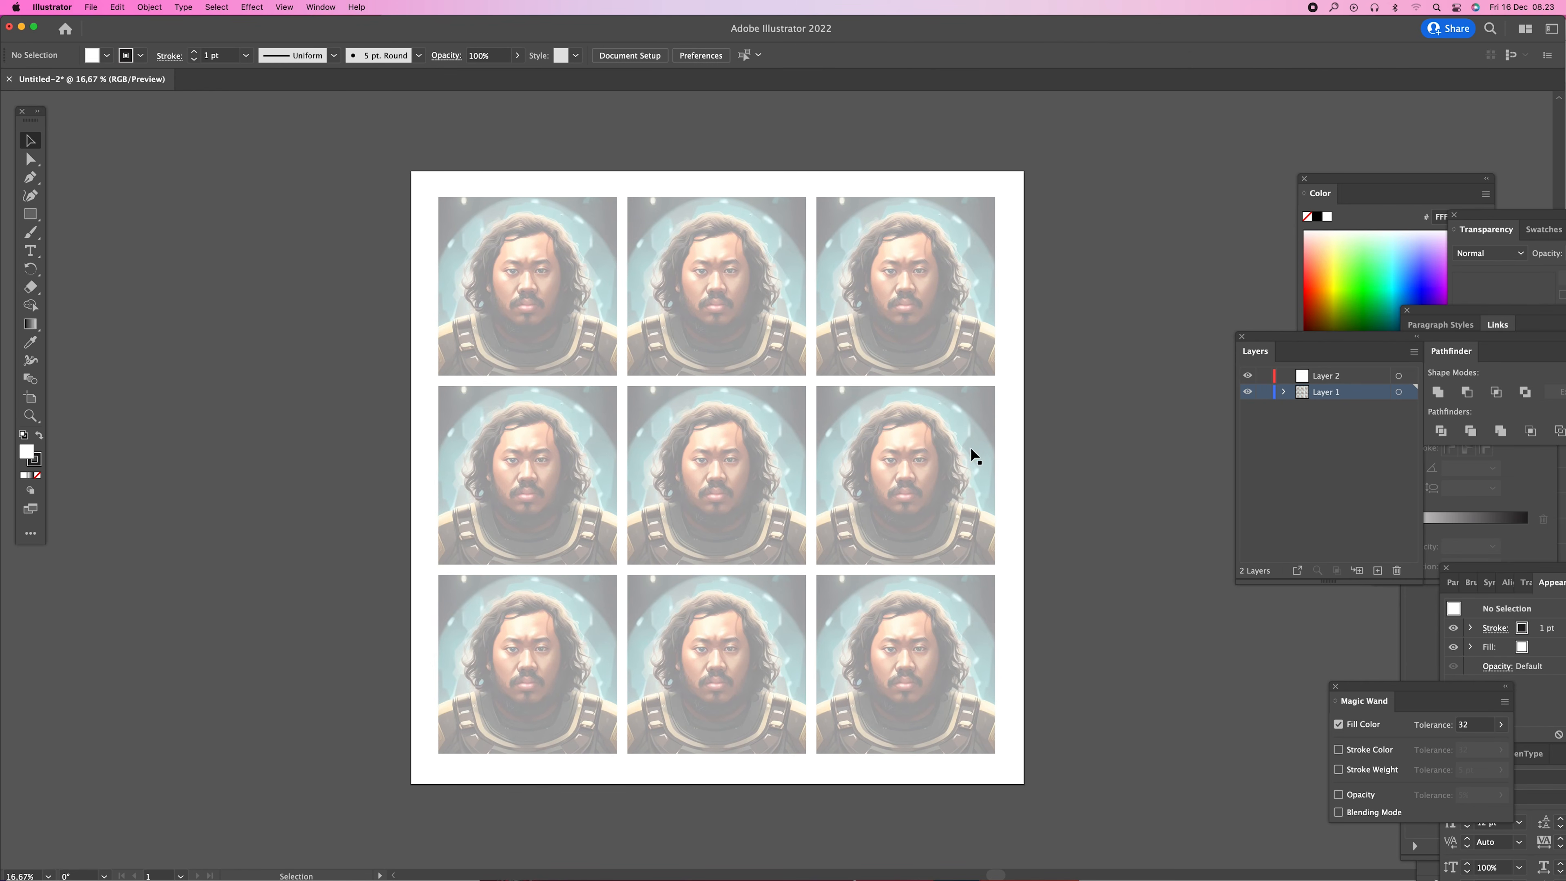
left_click(1264, 392)
left_click(1346, 377)
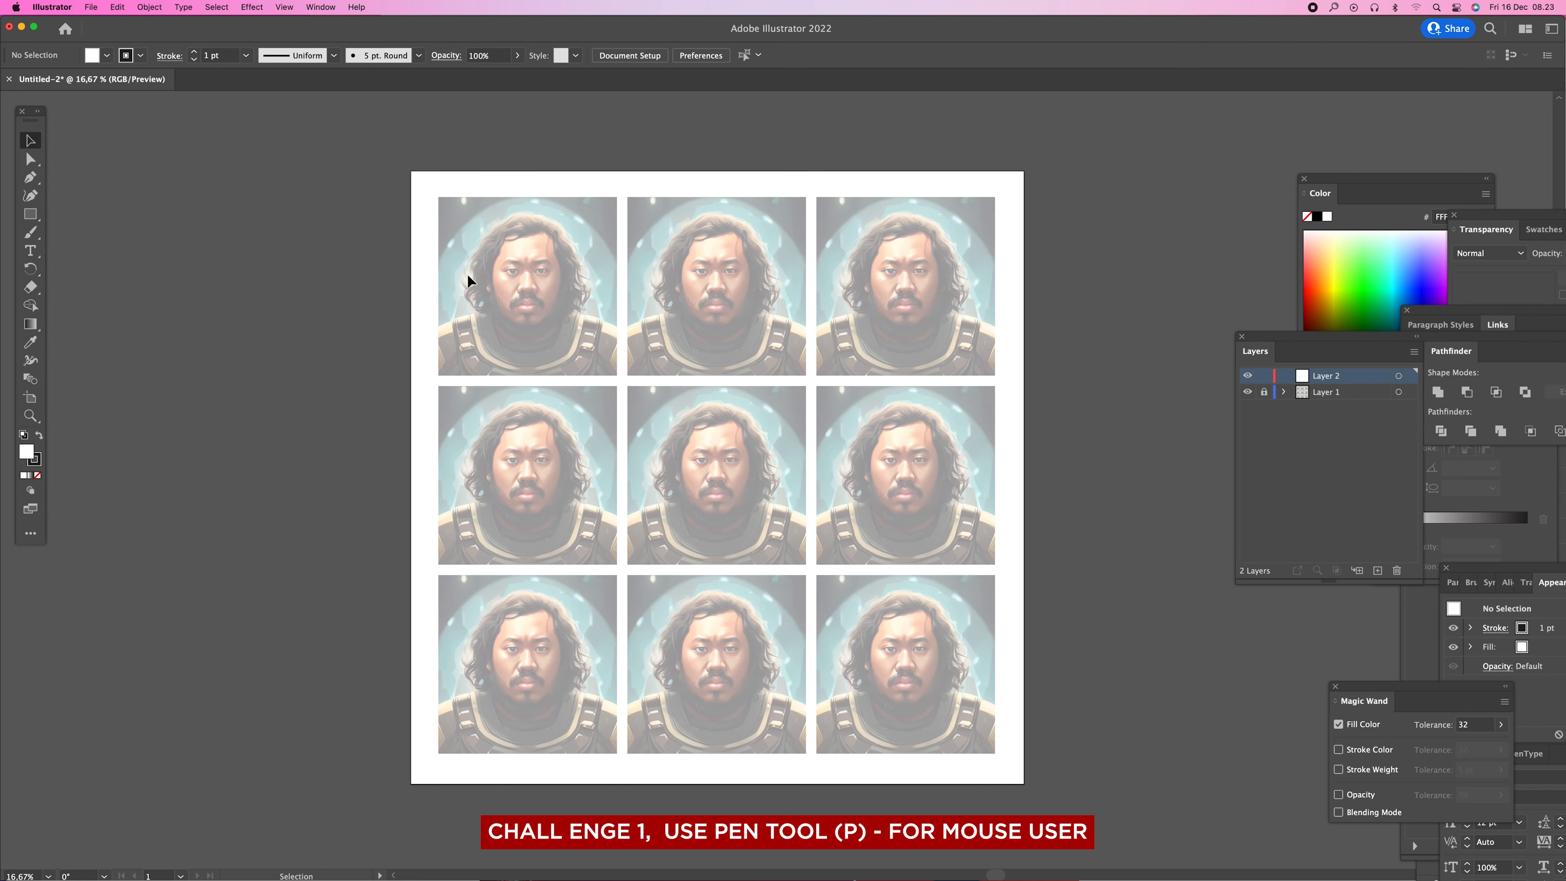
- Start a Pen tool outline on the first portrait's face, from the left temple down the left cheek
key("z")
left_click_drag(422, 213, 688, 379)
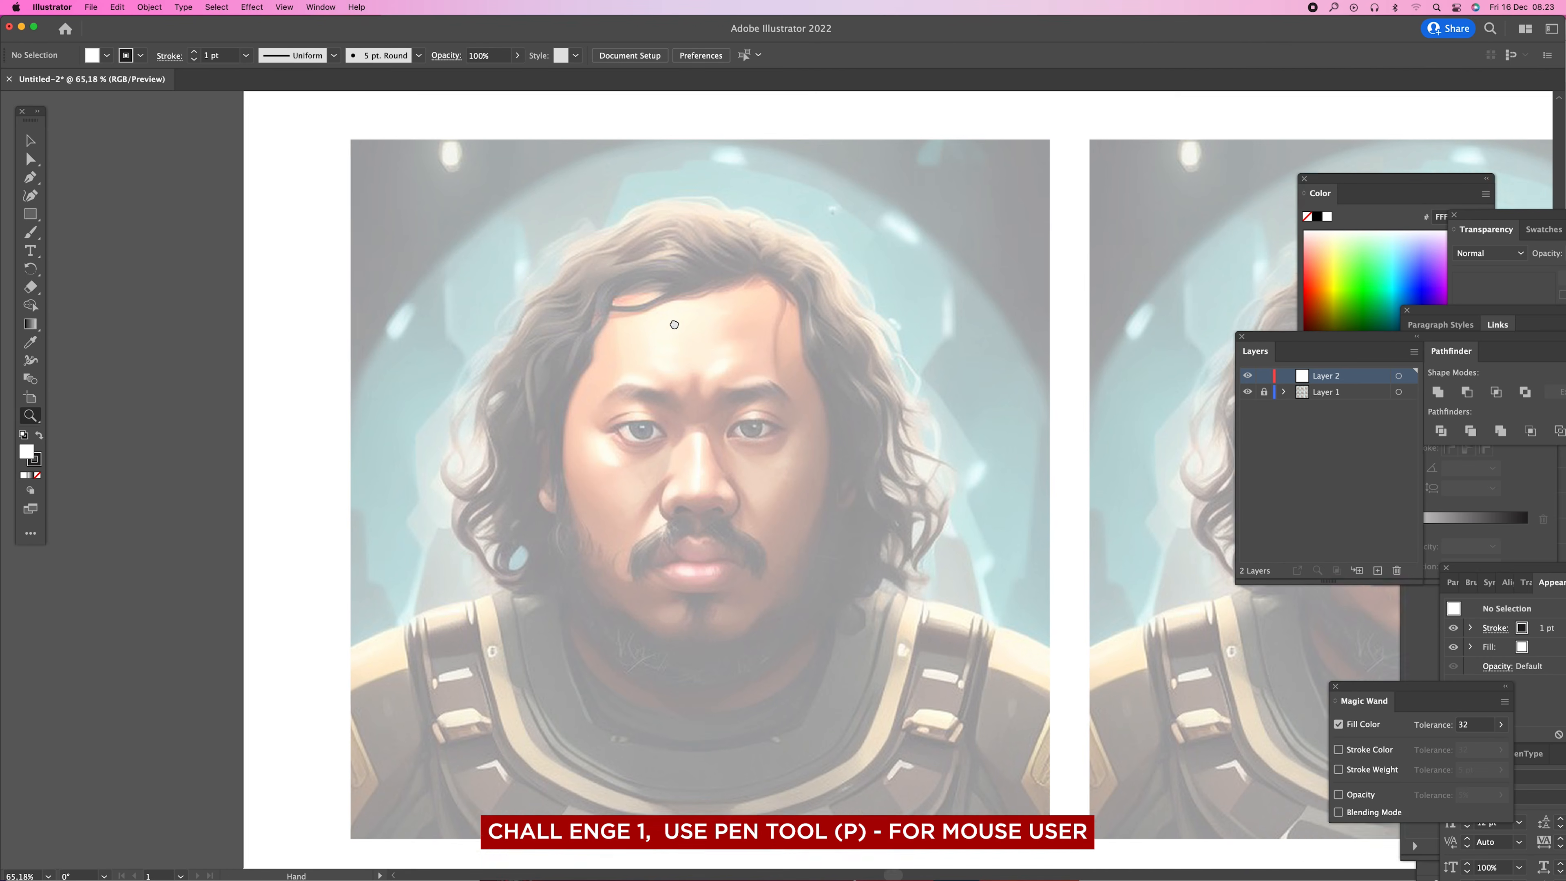
left_click(30, 177)
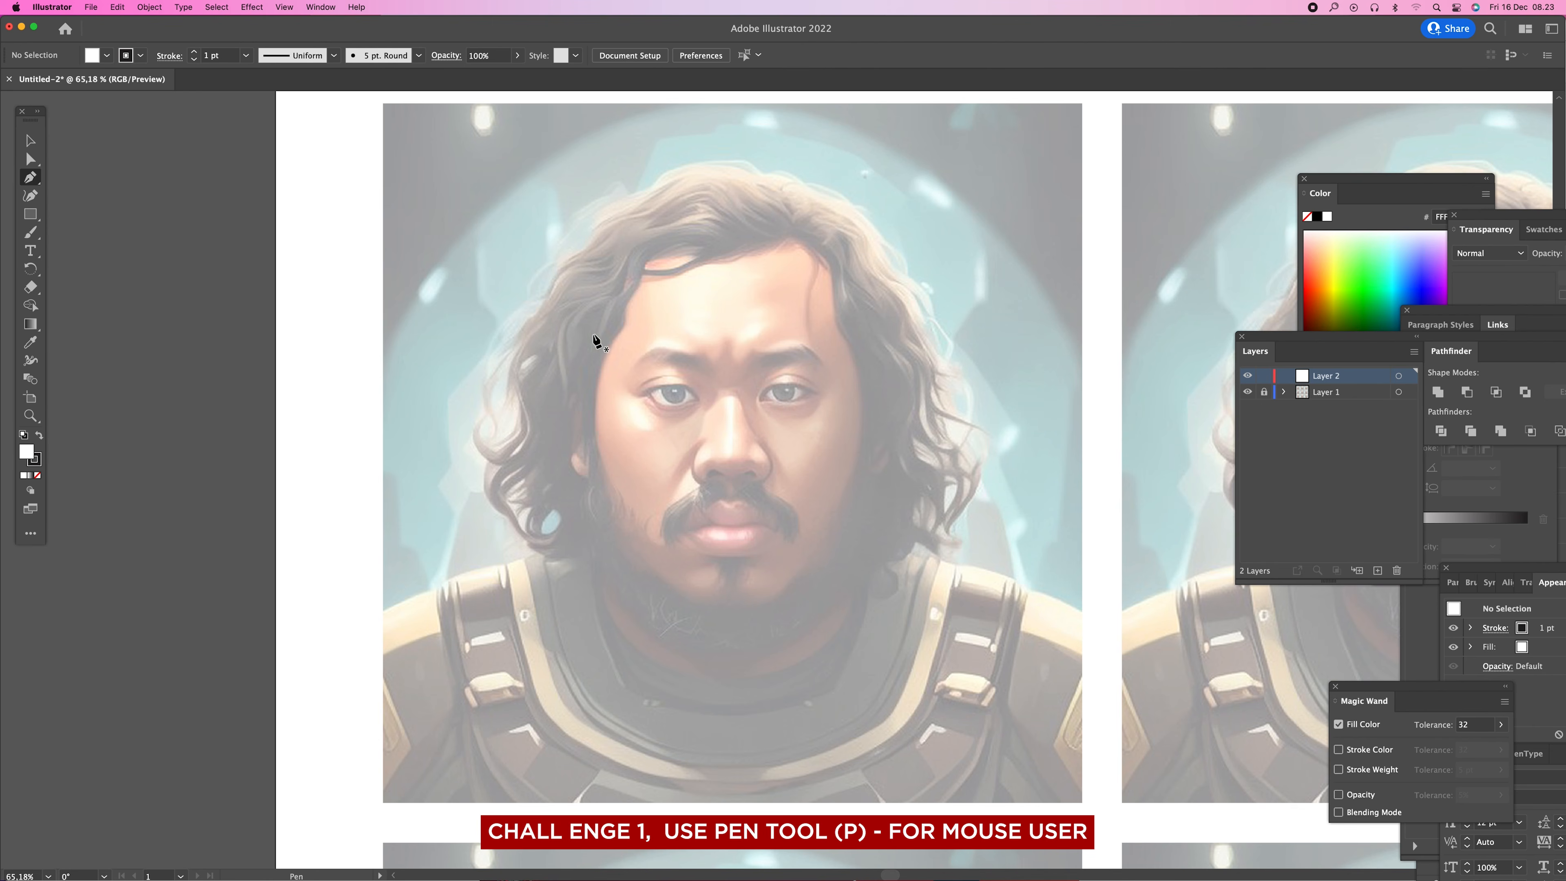
scroll(629, 339, "down", 2)
scroll(629, 340, "right", 2)
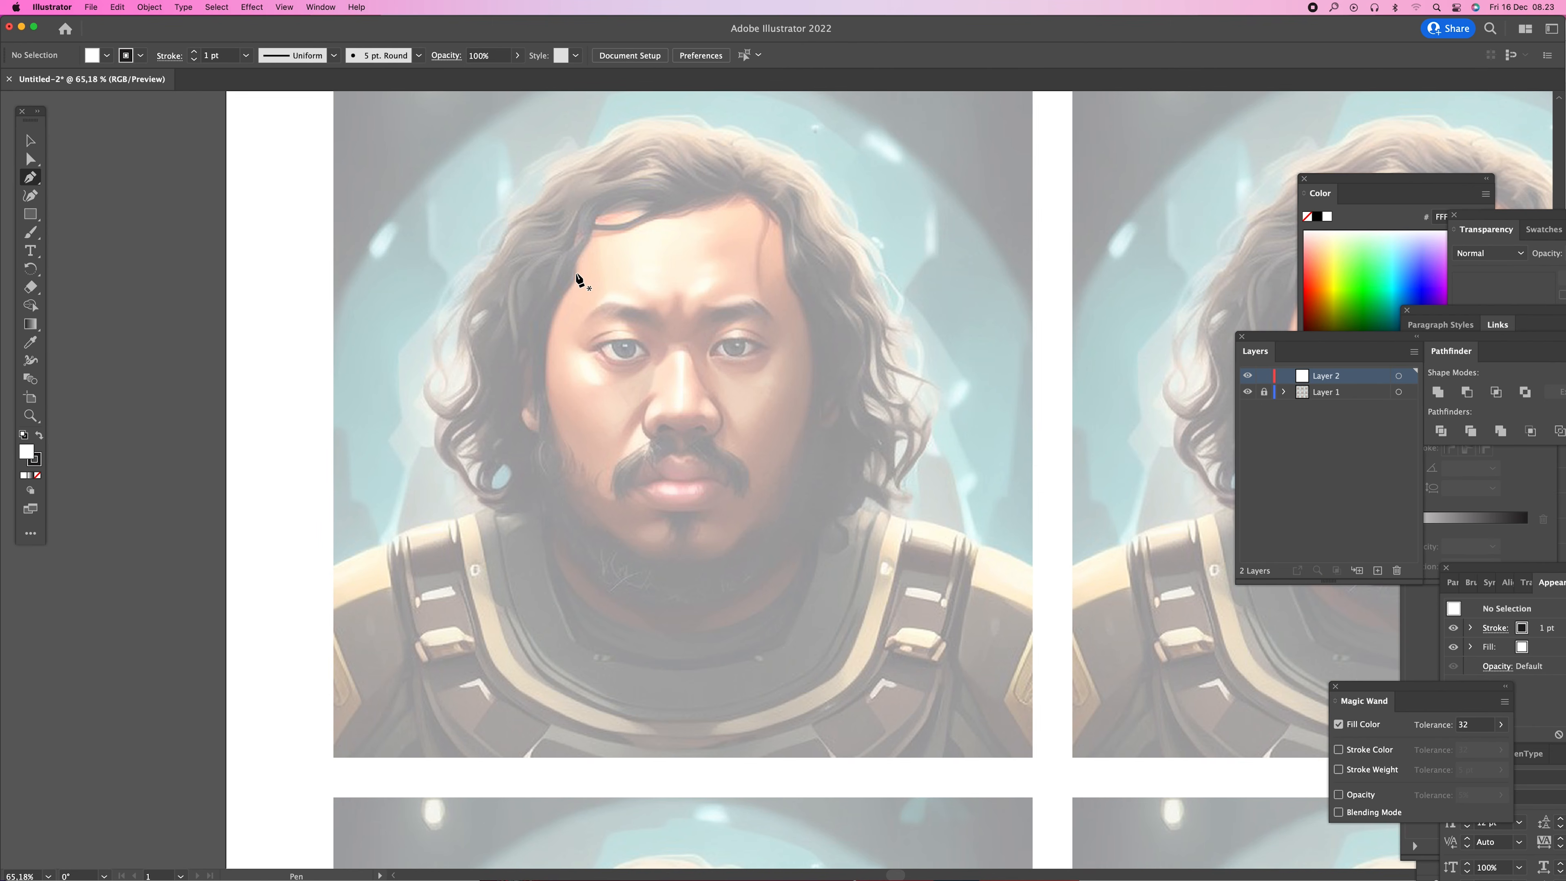
left_click(575, 272)
left_click(571, 285)
left_click(553, 319)
left_click(545, 375)
left_click(557, 454)
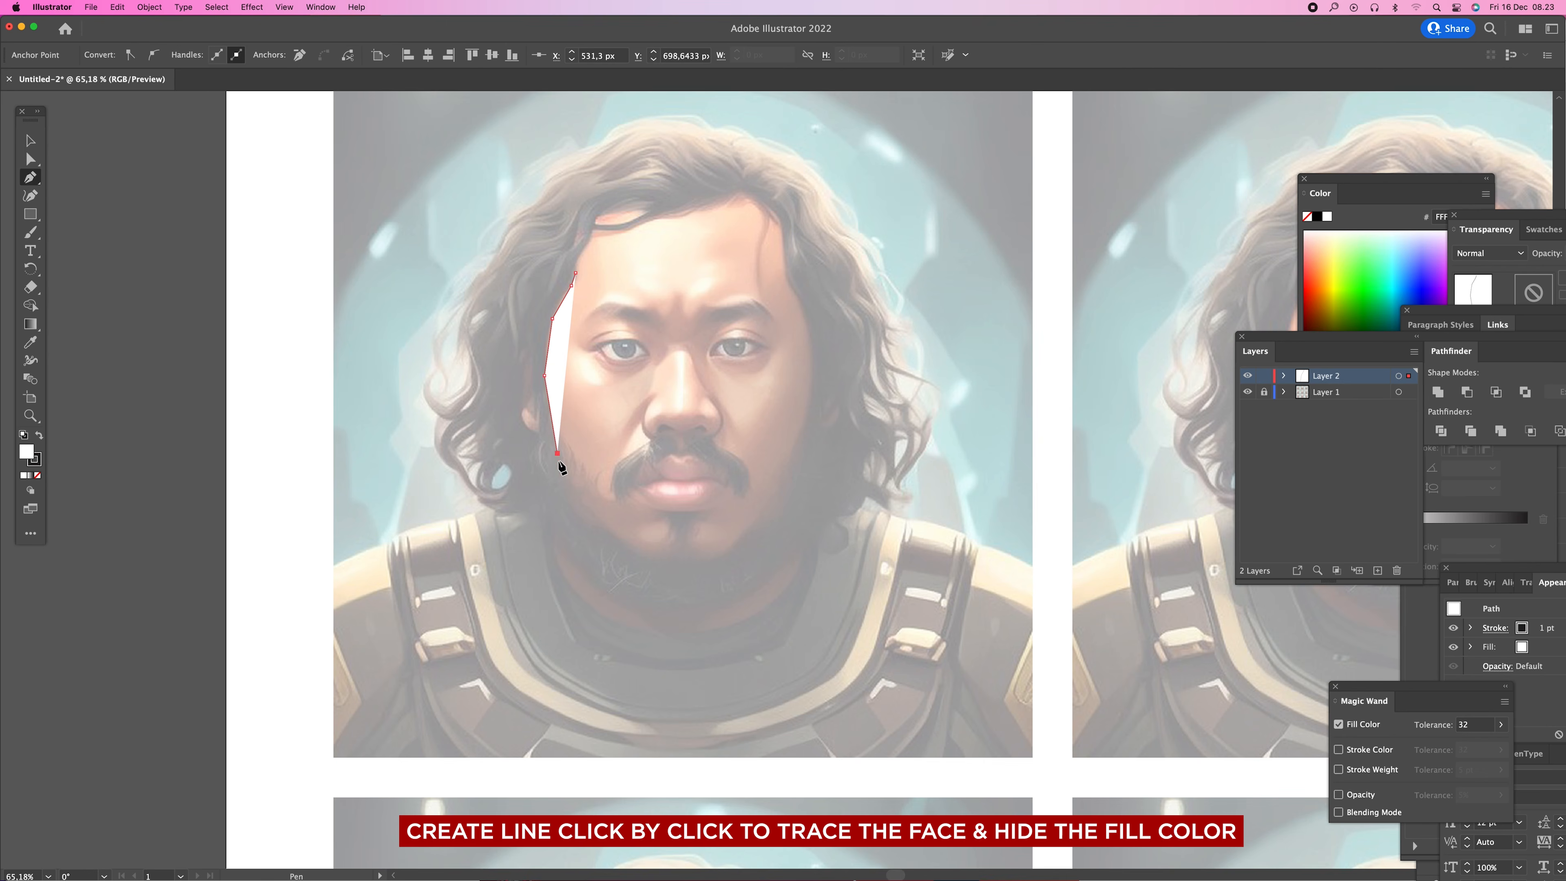
- Continue the face outline around the jaw and chin up to the right cheek, and remove the path's fill
left_click(596, 531)
left_click(646, 568)
left_click(667, 572)
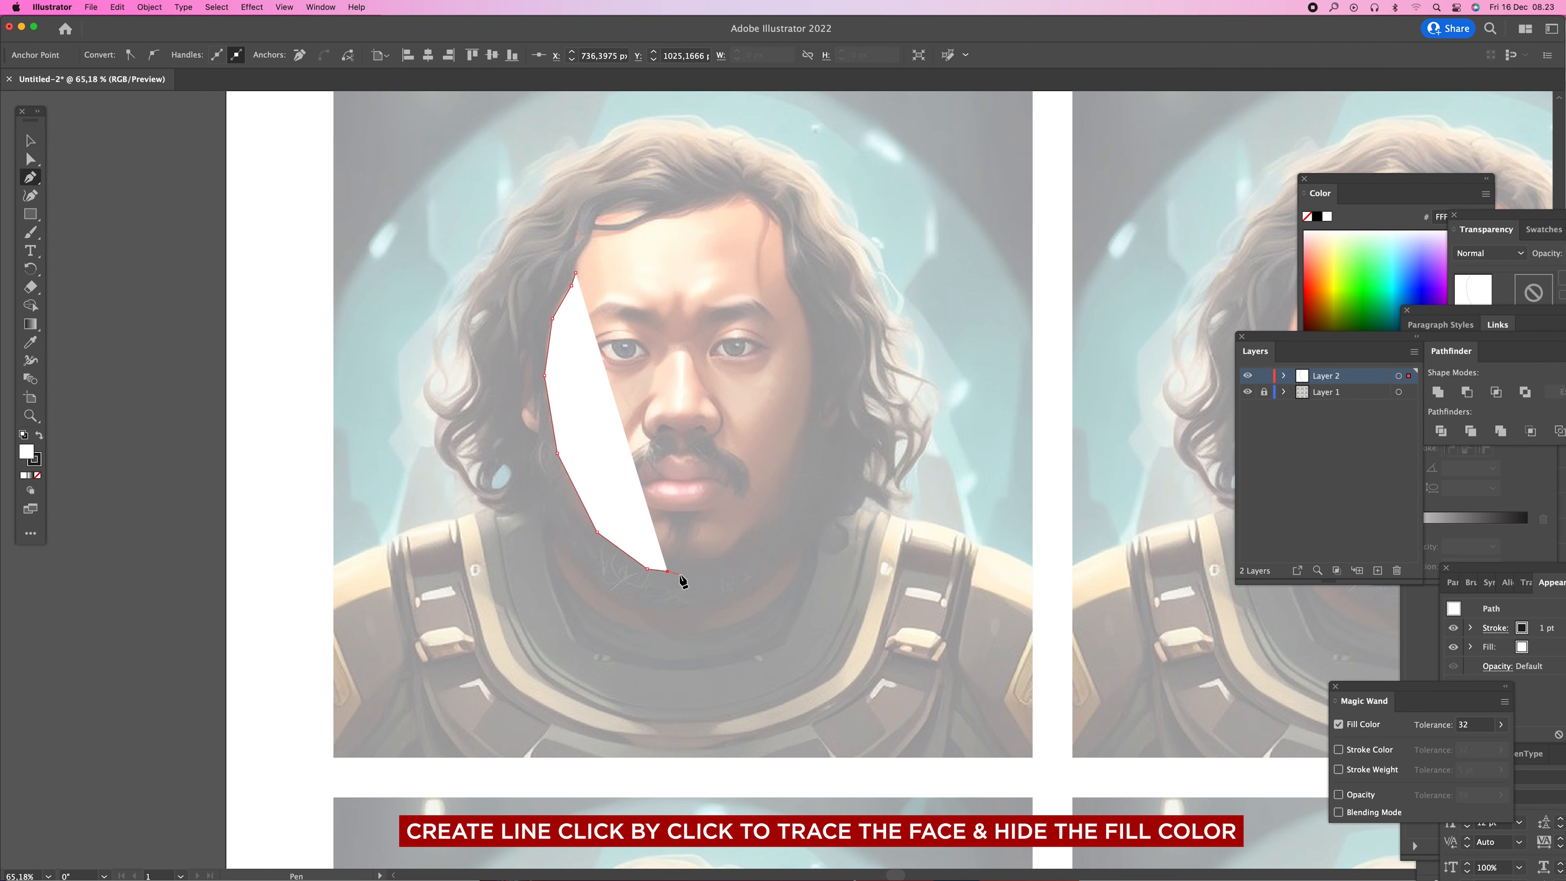
left_click(701, 571)
left_click(771, 526)
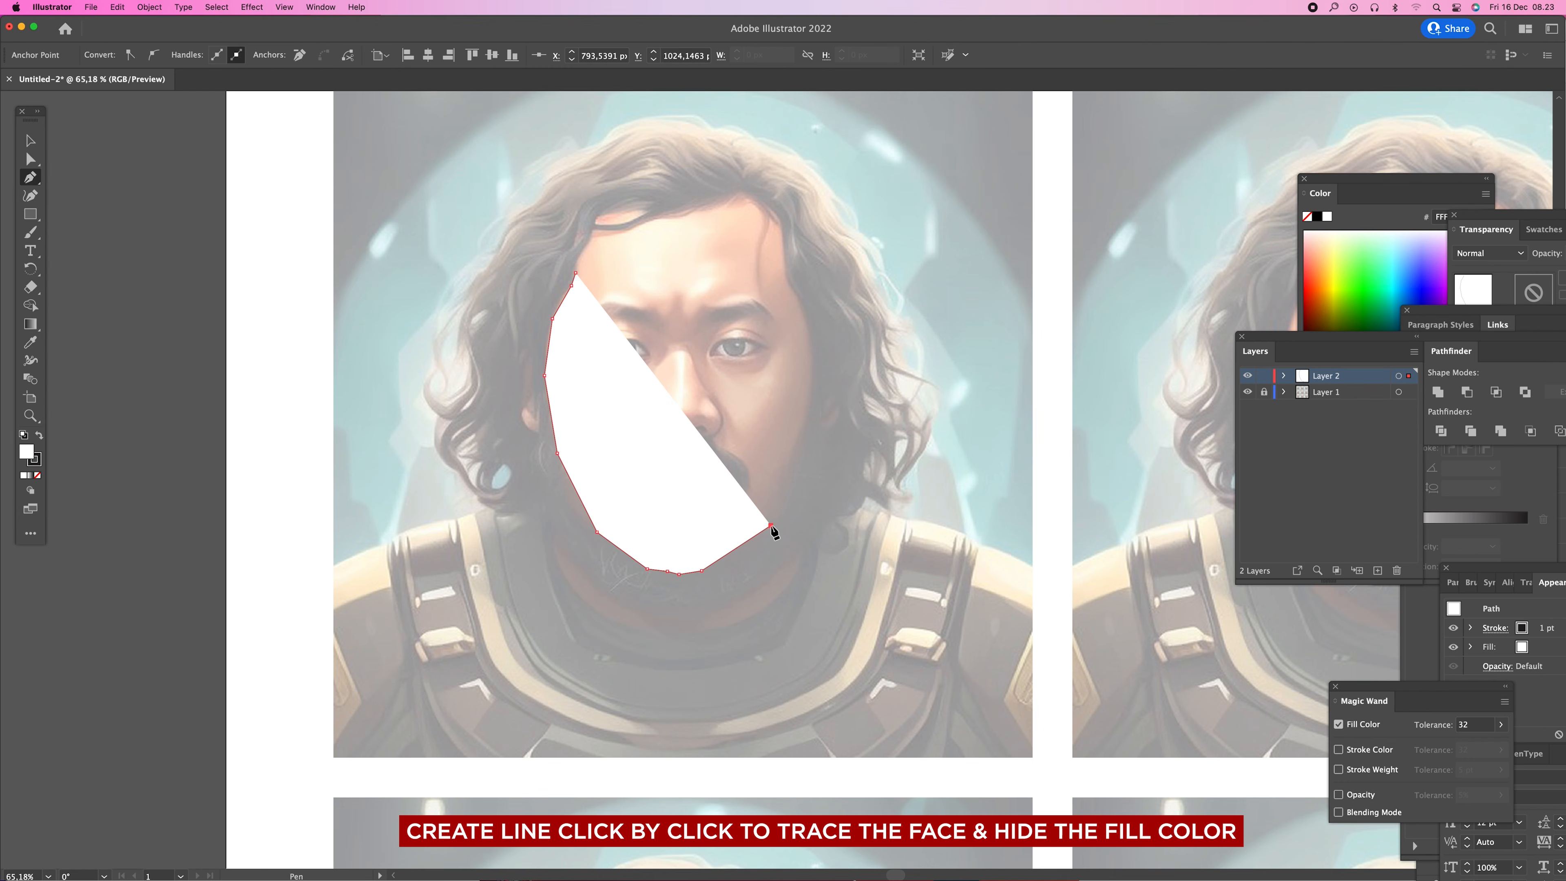
left_click(790, 494)
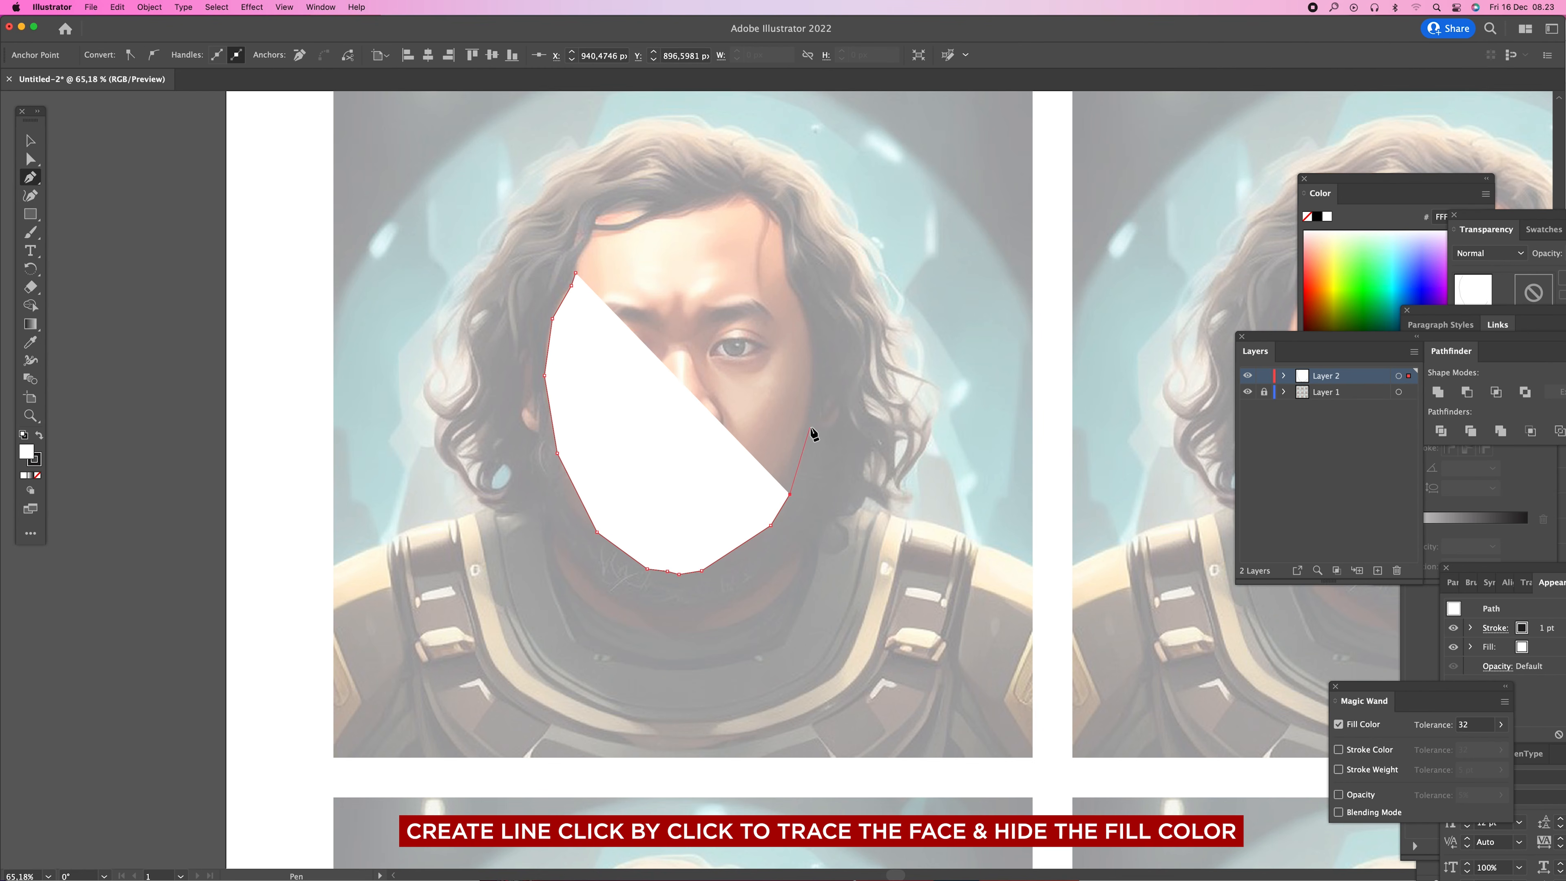
left_click(807, 424)
key("v")
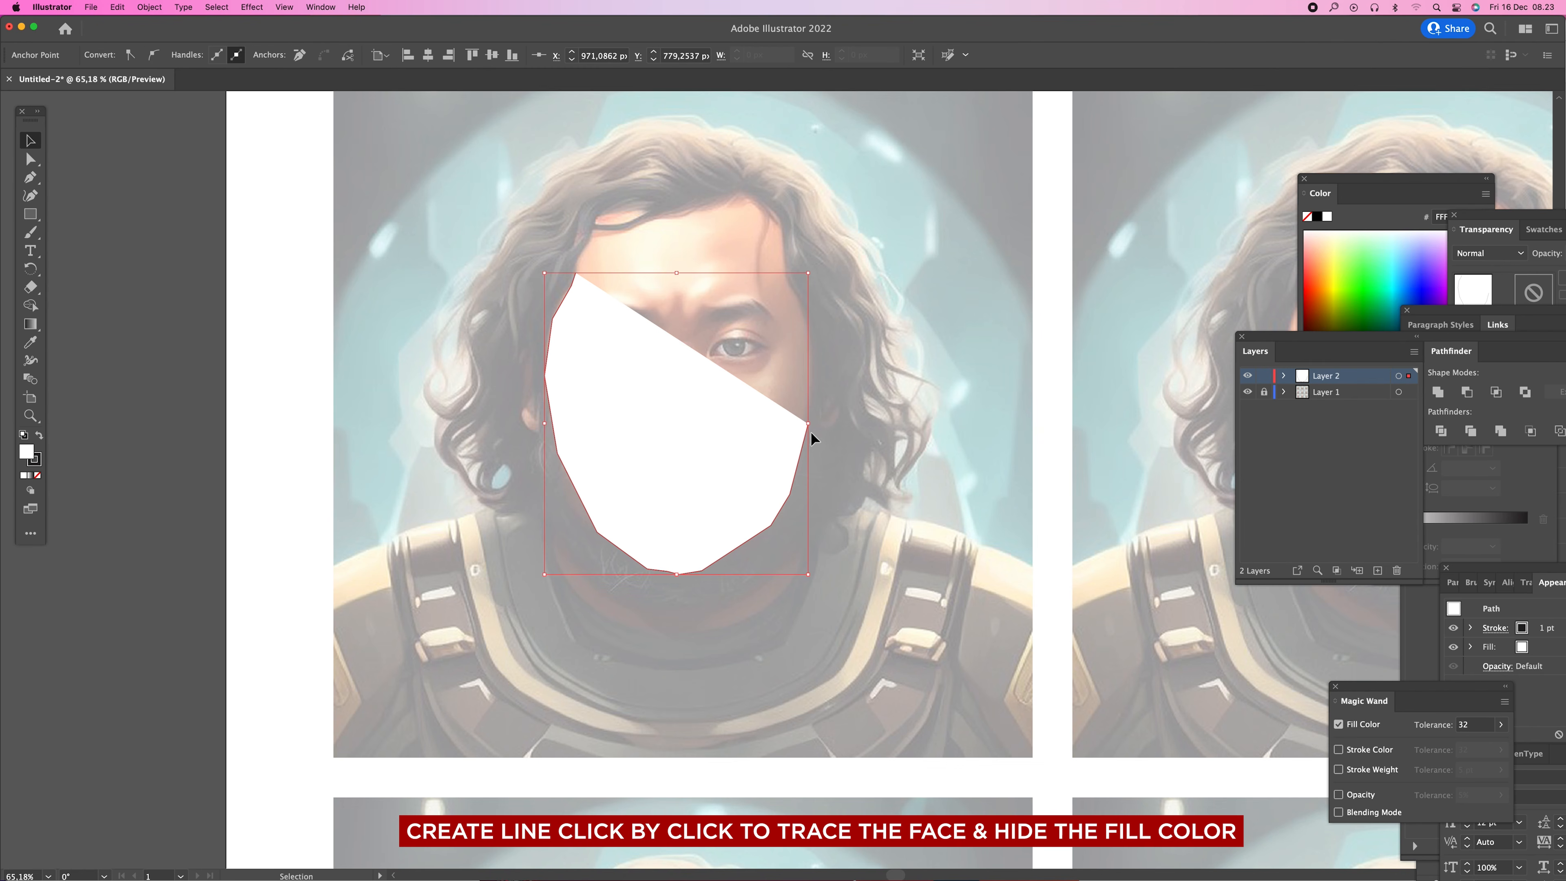
left_click(37, 477)
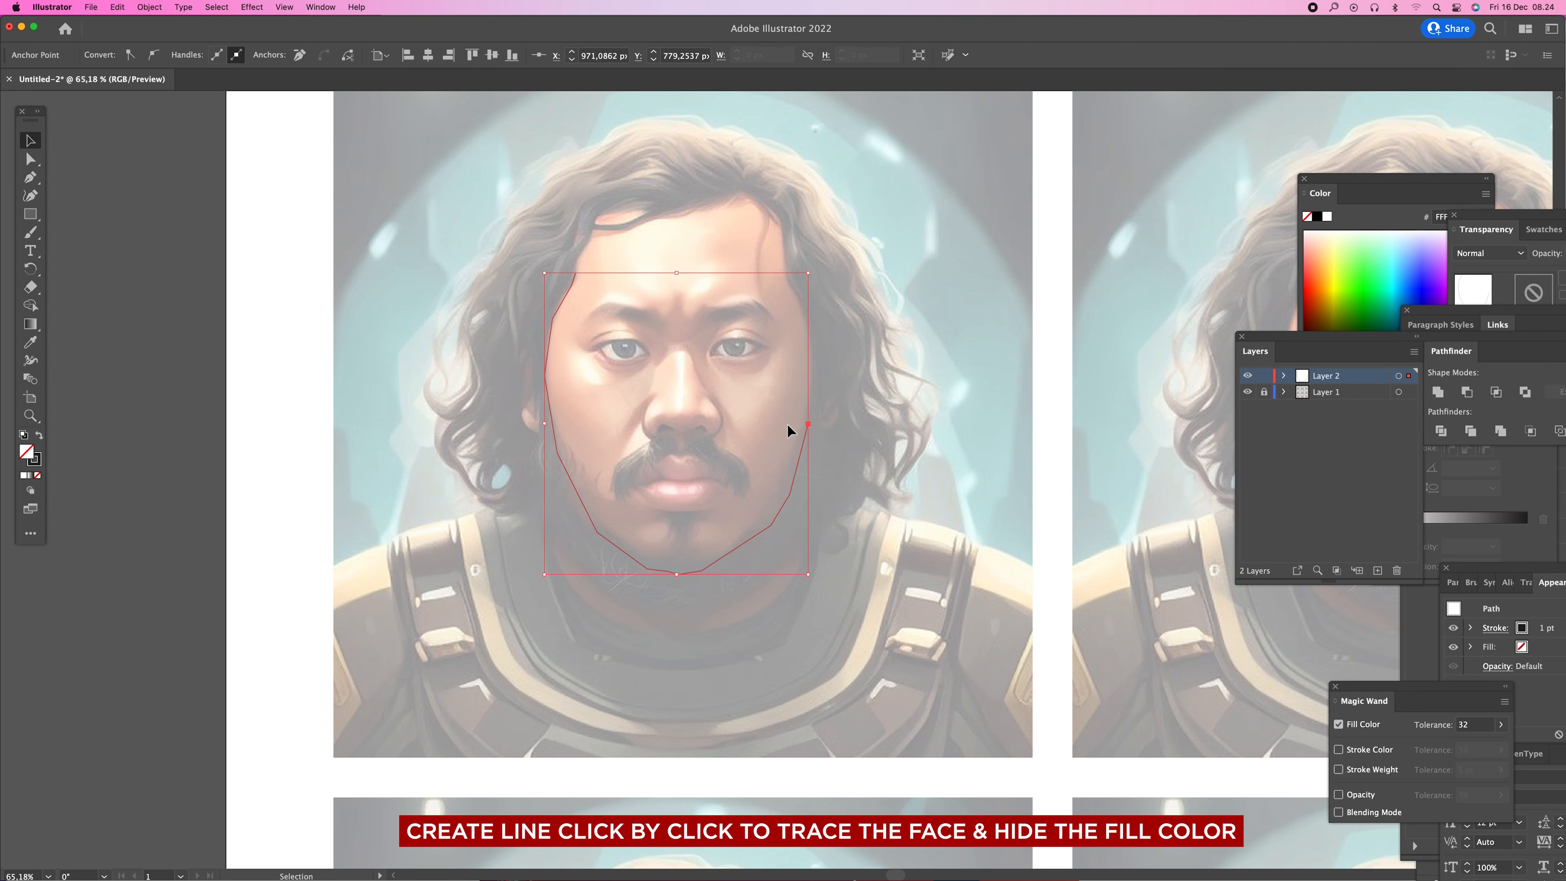
- Resume the face path at the right cheek, trace up to the forehead and along the hairline, and close it at the left temple
key("p")
left_click(808, 423)
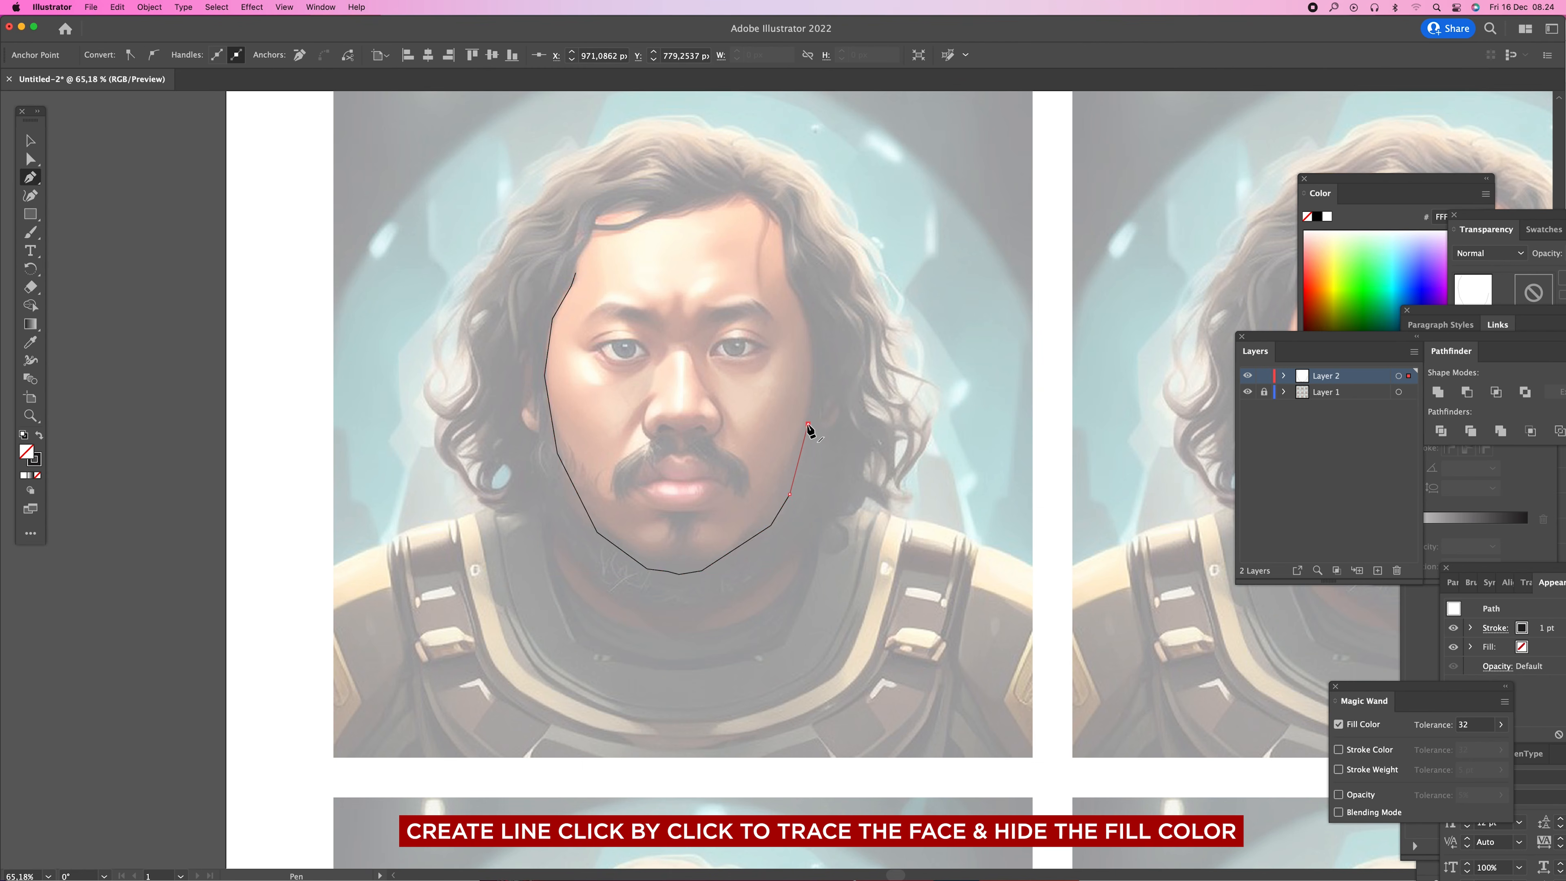
left_click(815, 354)
left_click(804, 301)
left_click(789, 277)
left_click(780, 221)
left_click(755, 193)
left_click(728, 195)
left_click(651, 214)
left_click(618, 211)
left_click(596, 217)
left_click(575, 272)
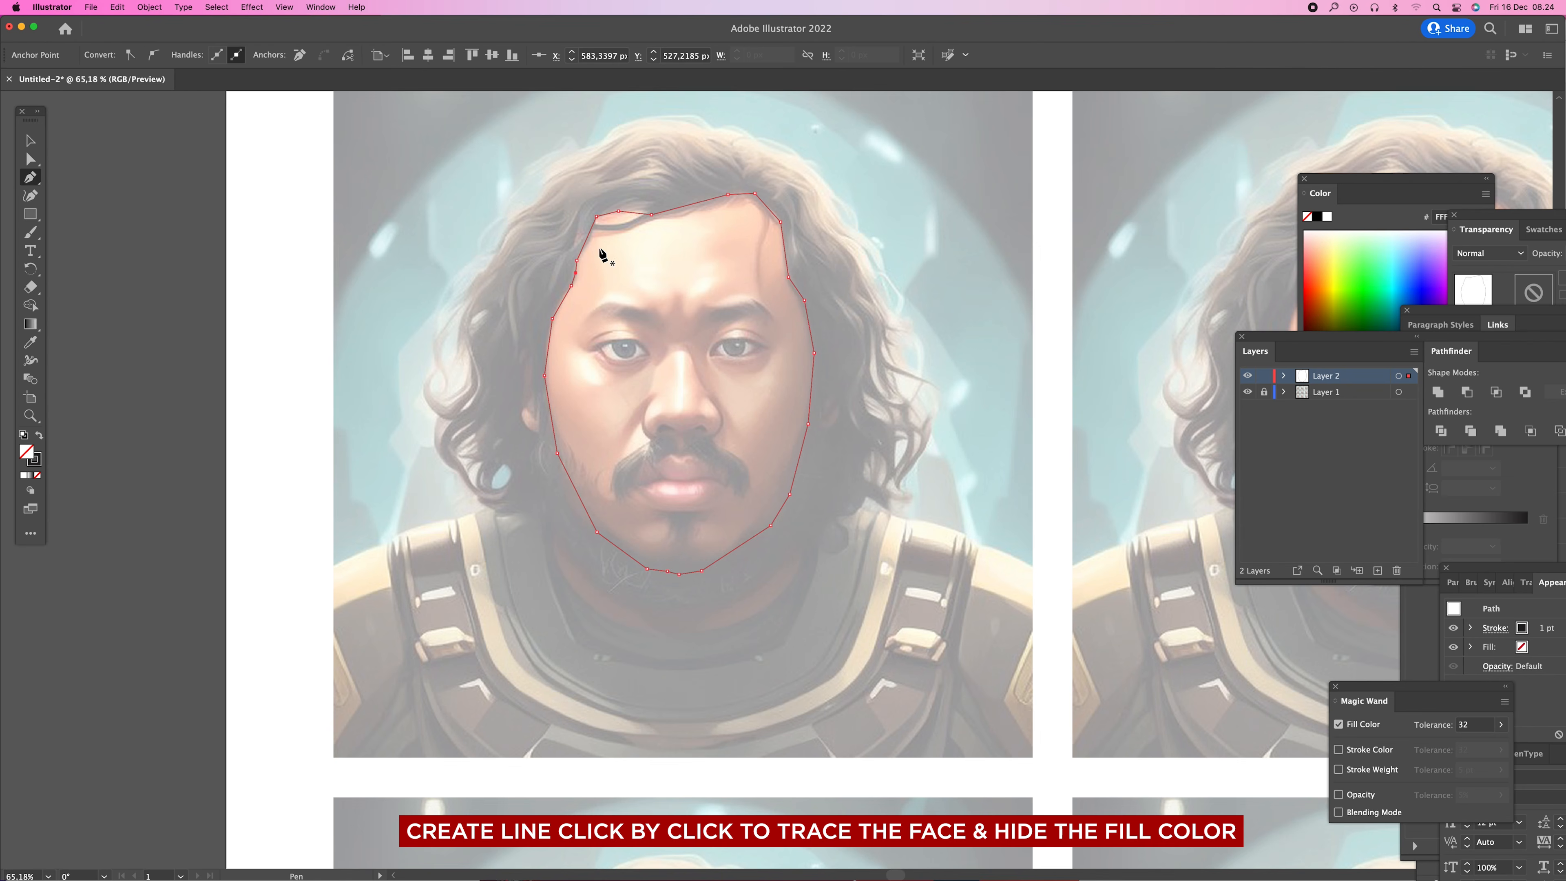
- Set the face outline's stroke weight to 5 pt and deselect it
key("v")
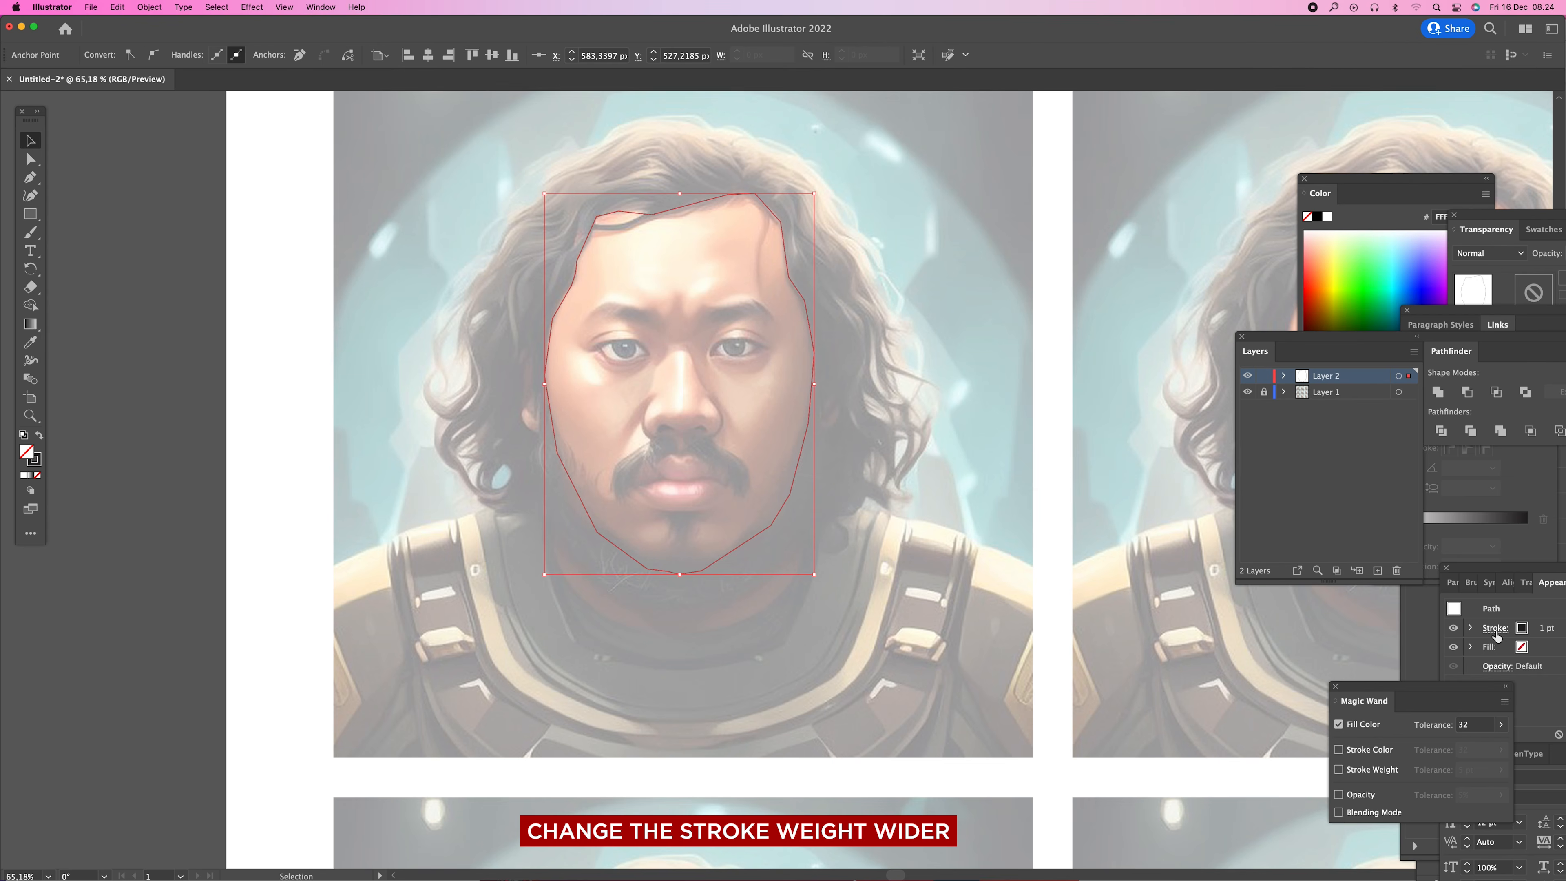
left_click_drag(1527, 570, 1478, 488)
left_click(1494, 547)
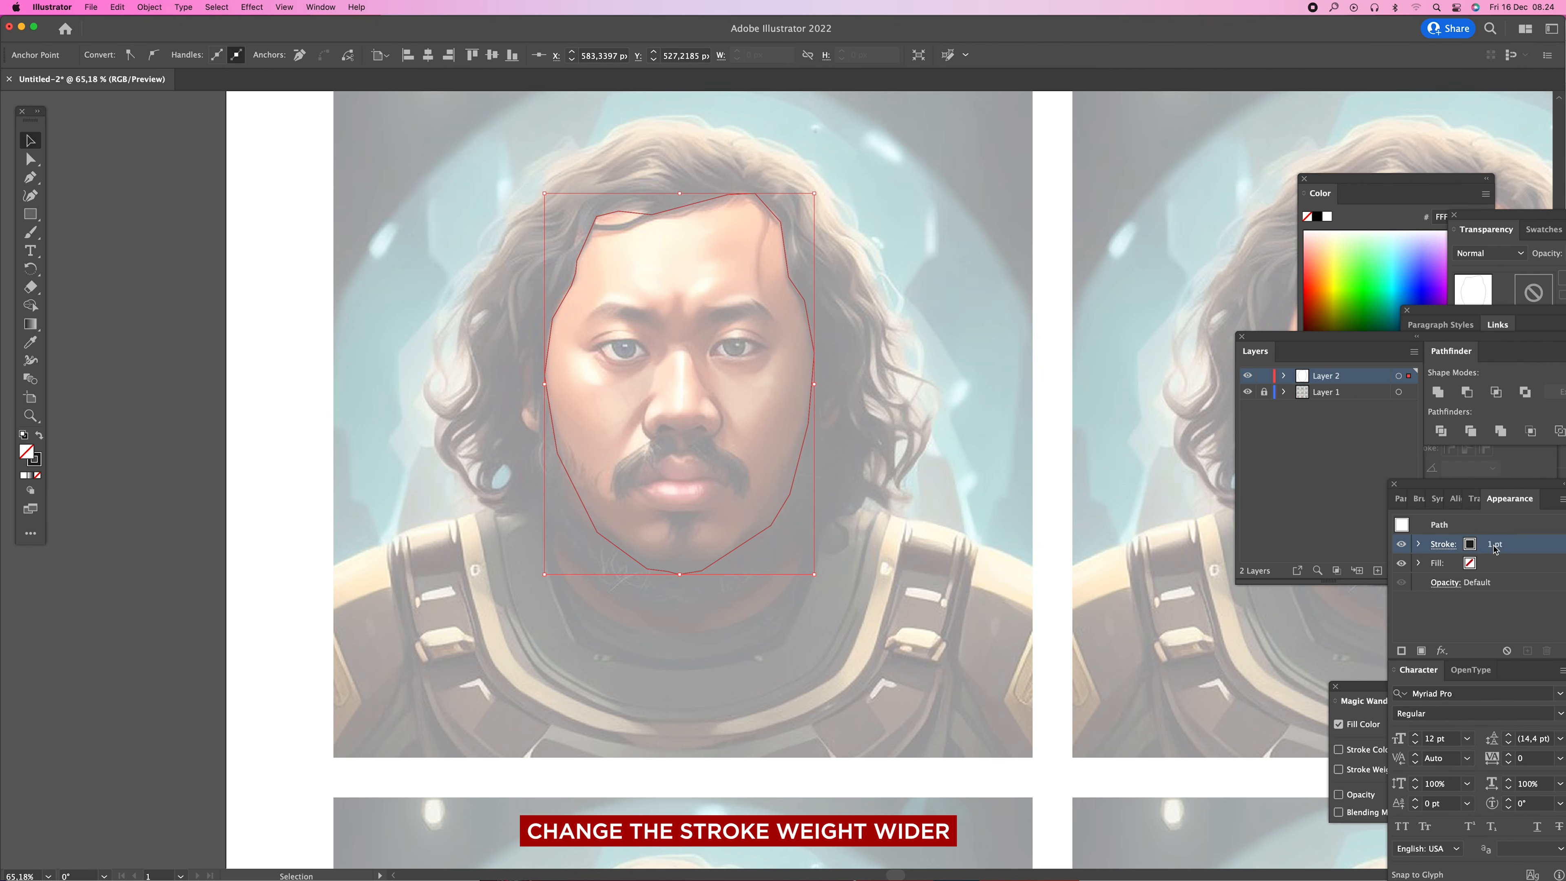
left_click(1543, 546)
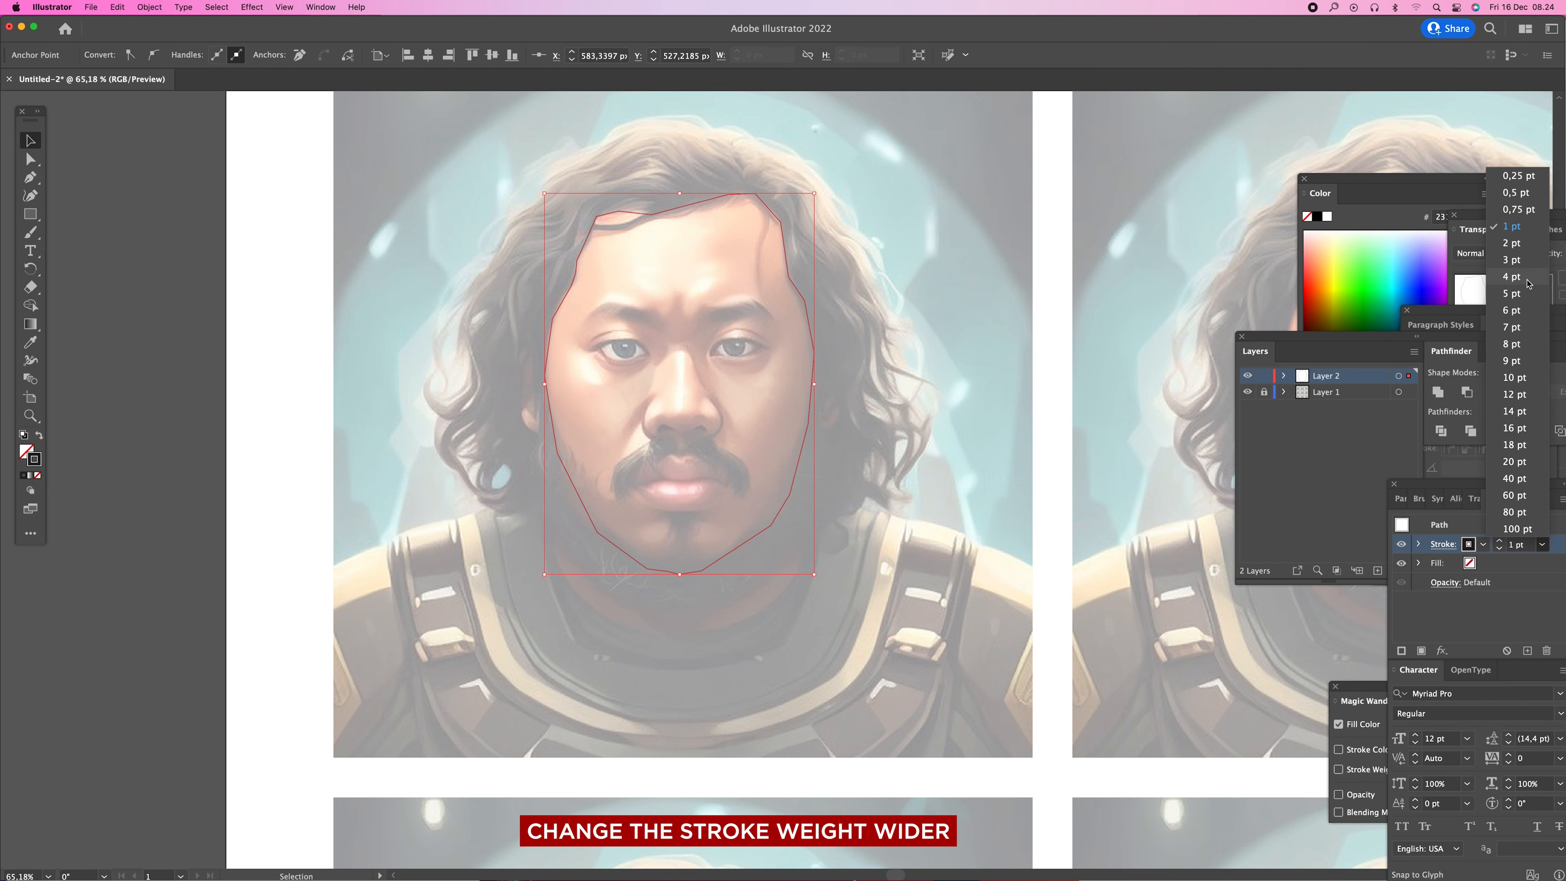
left_click(1519, 297)
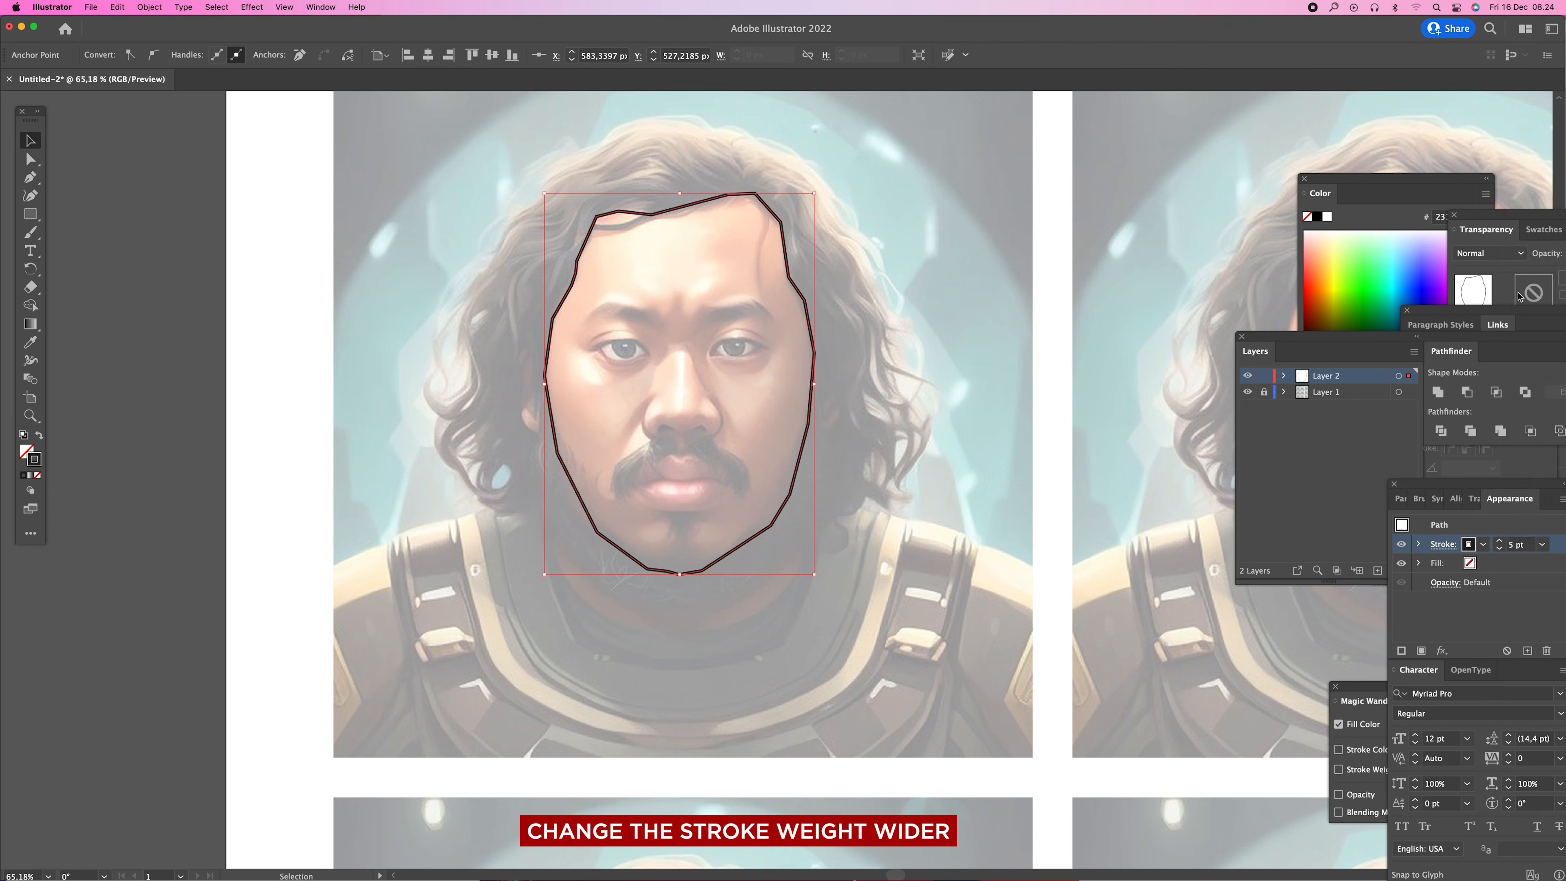
left_click(1030, 304)
- Start a hair outline with the Pen tool from the top of the head down the upper left edge of the hair
left_click_drag(911, 370, 972, 382)
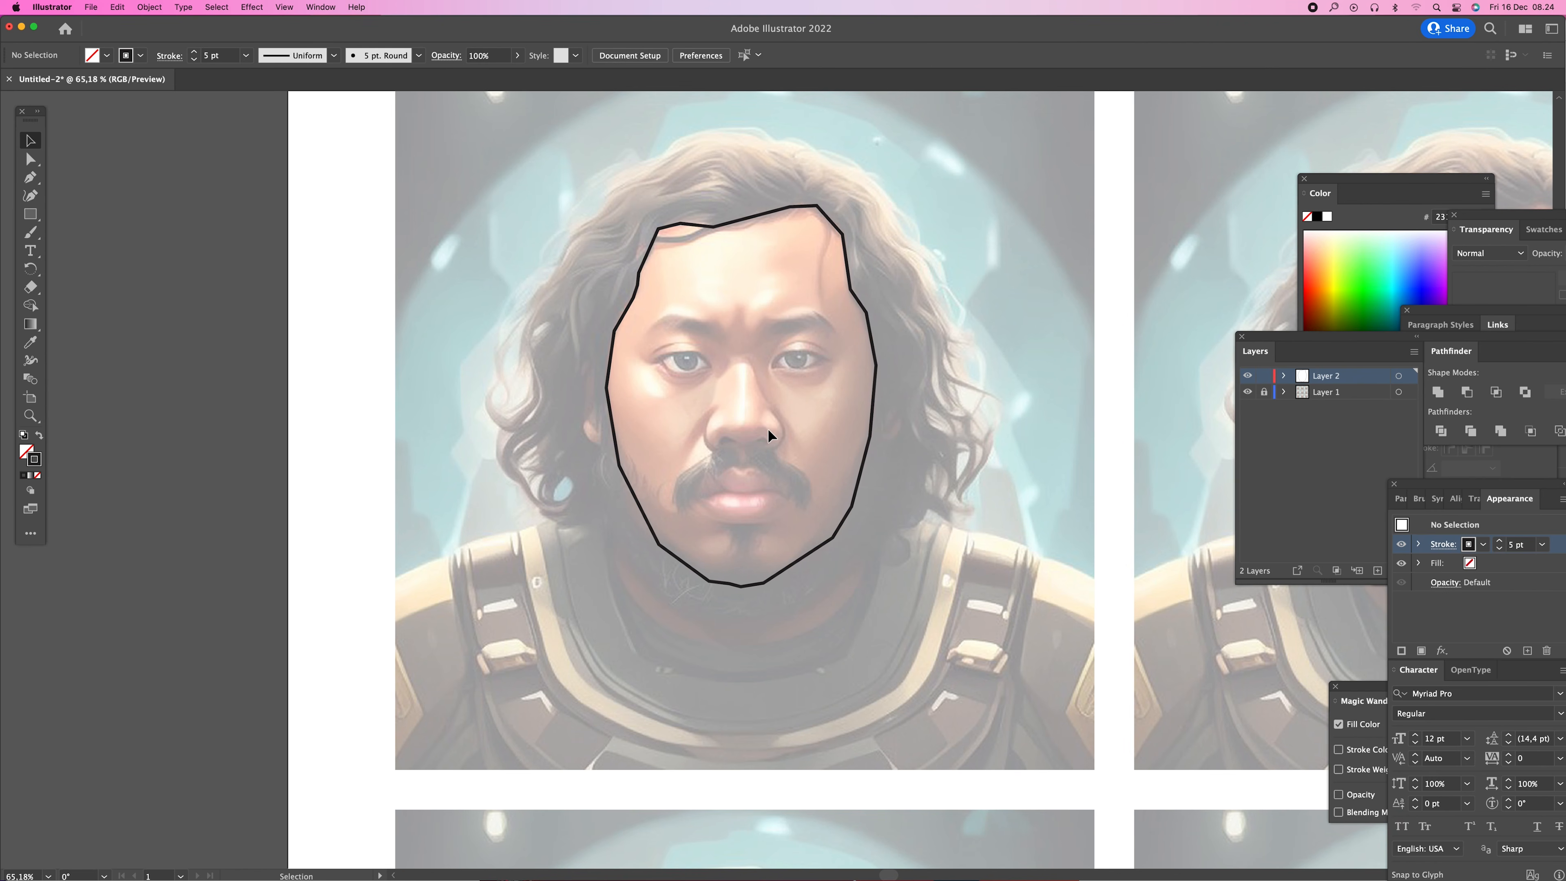
key("p")
left_click_drag(715, 317, 743, 366)
left_click(801, 191)
left_click(780, 179)
left_click(710, 187)
left_click(698, 201)
left_click(657, 215)
left_click(630, 252)
left_click(622, 265)
left_click(605, 276)
left_click(586, 324)
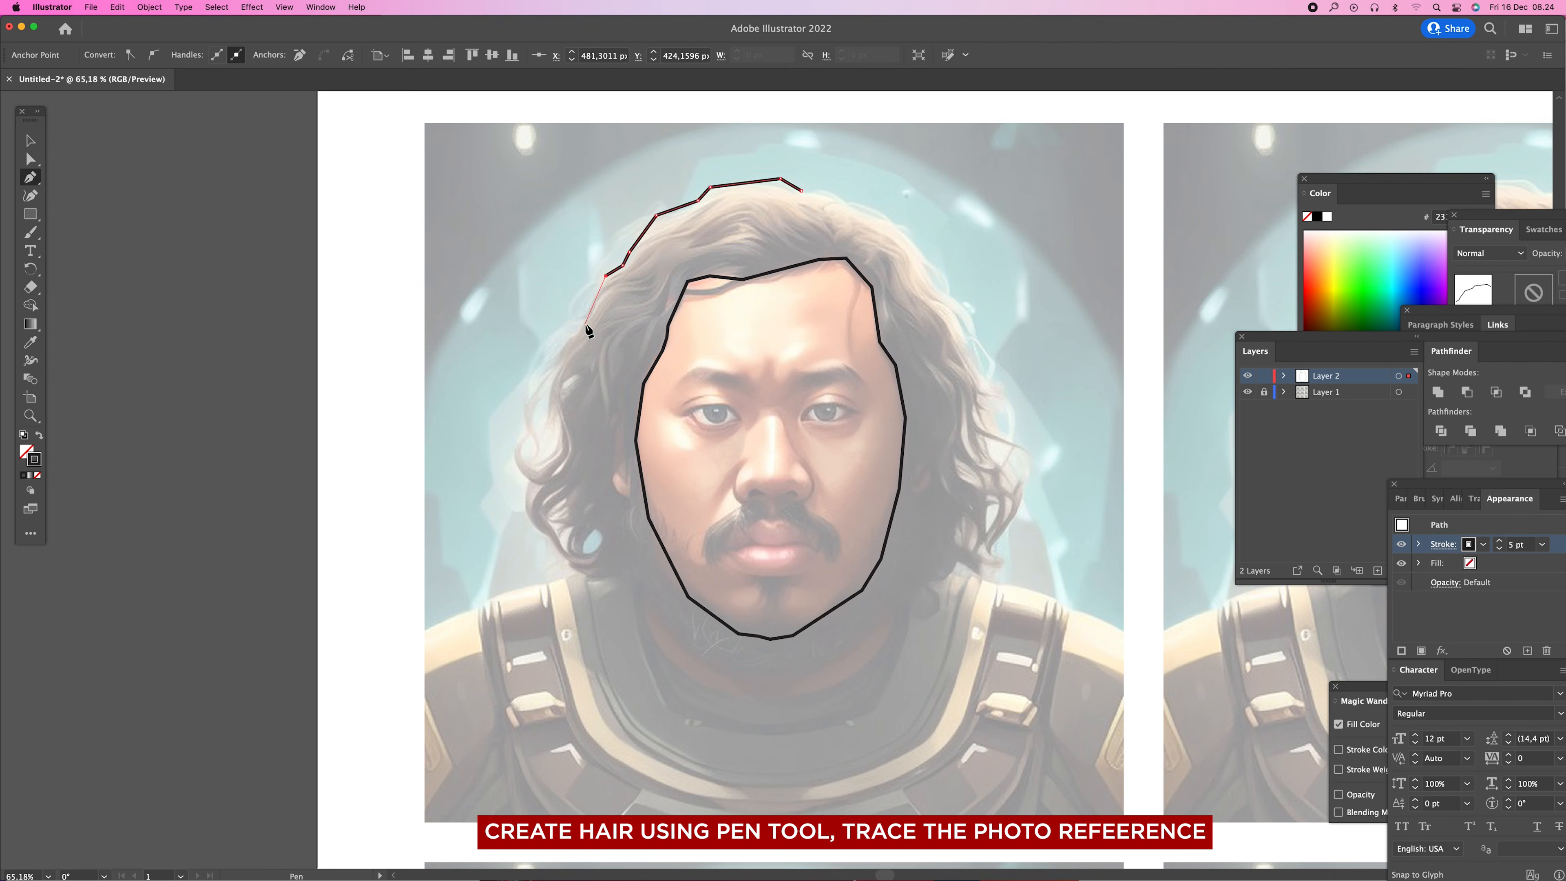
- Continue the hair path down the left side as a narrow pointed lock returning up into the hair
left_click(529, 381)
left_click(533, 438)
left_click(530, 456)
left_click(538, 440)
left_click(530, 407)
left_click(537, 383)
left_click(567, 356)
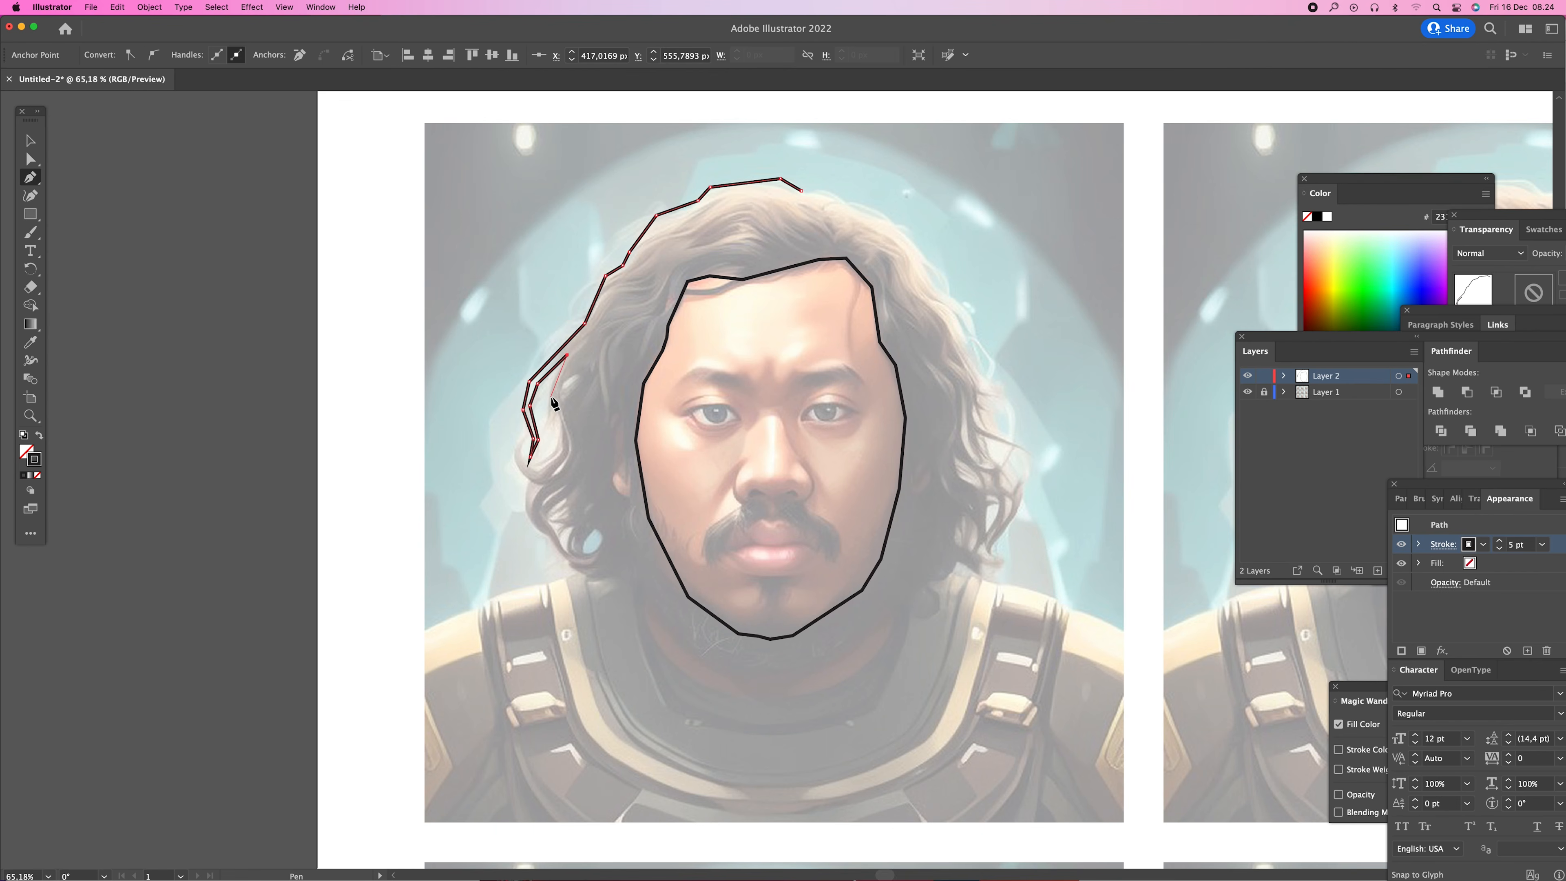
left_click_drag(554, 407, 538, 471)
left_click(564, 434)
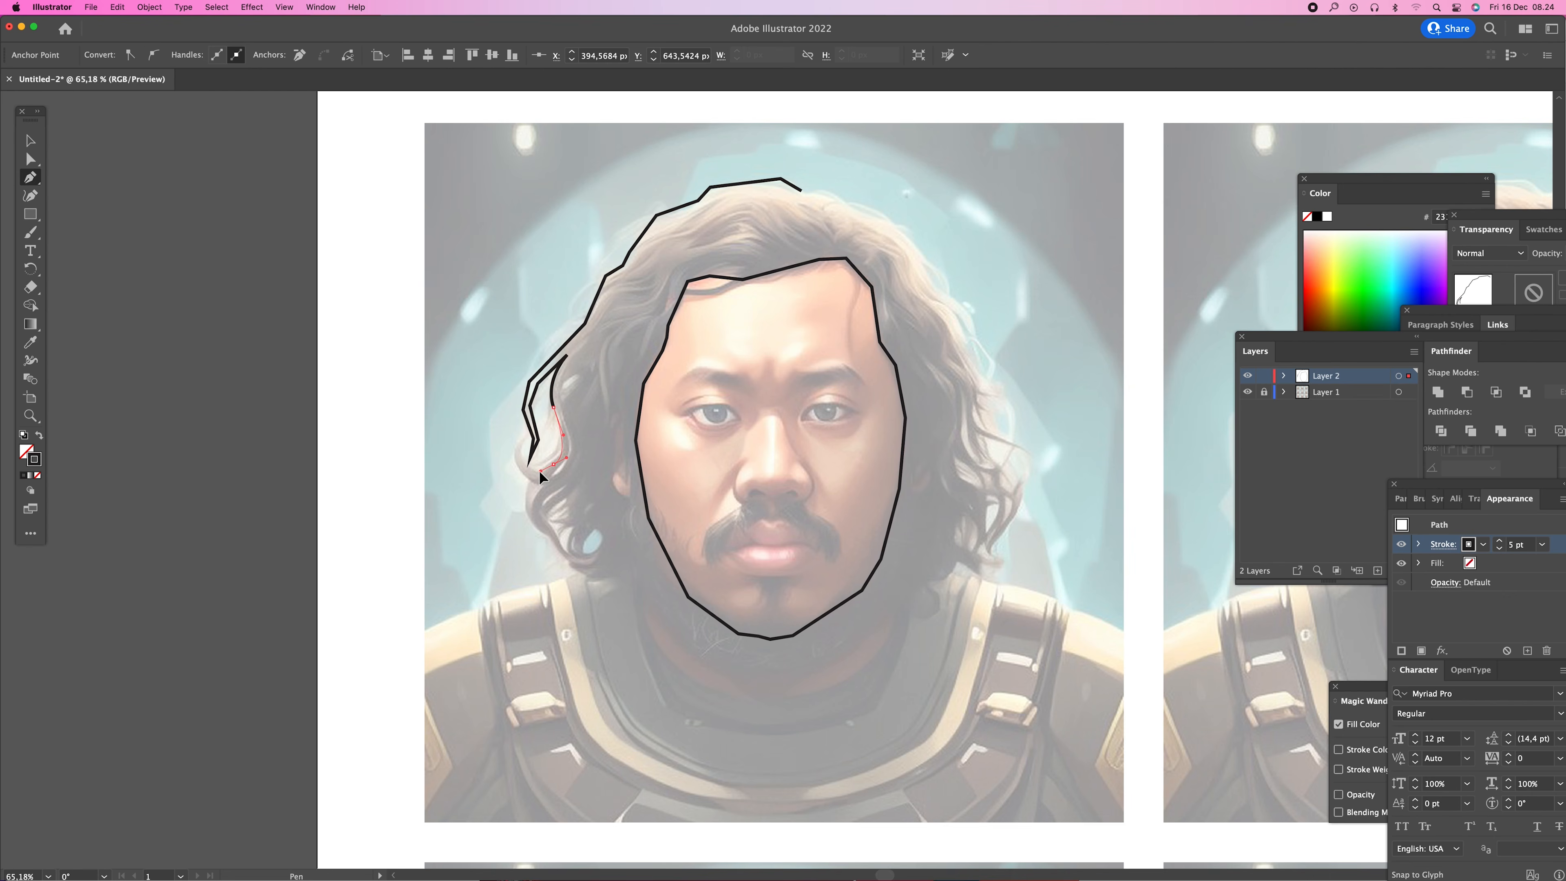
key("super+z")
key("super+z")
key("super+z")
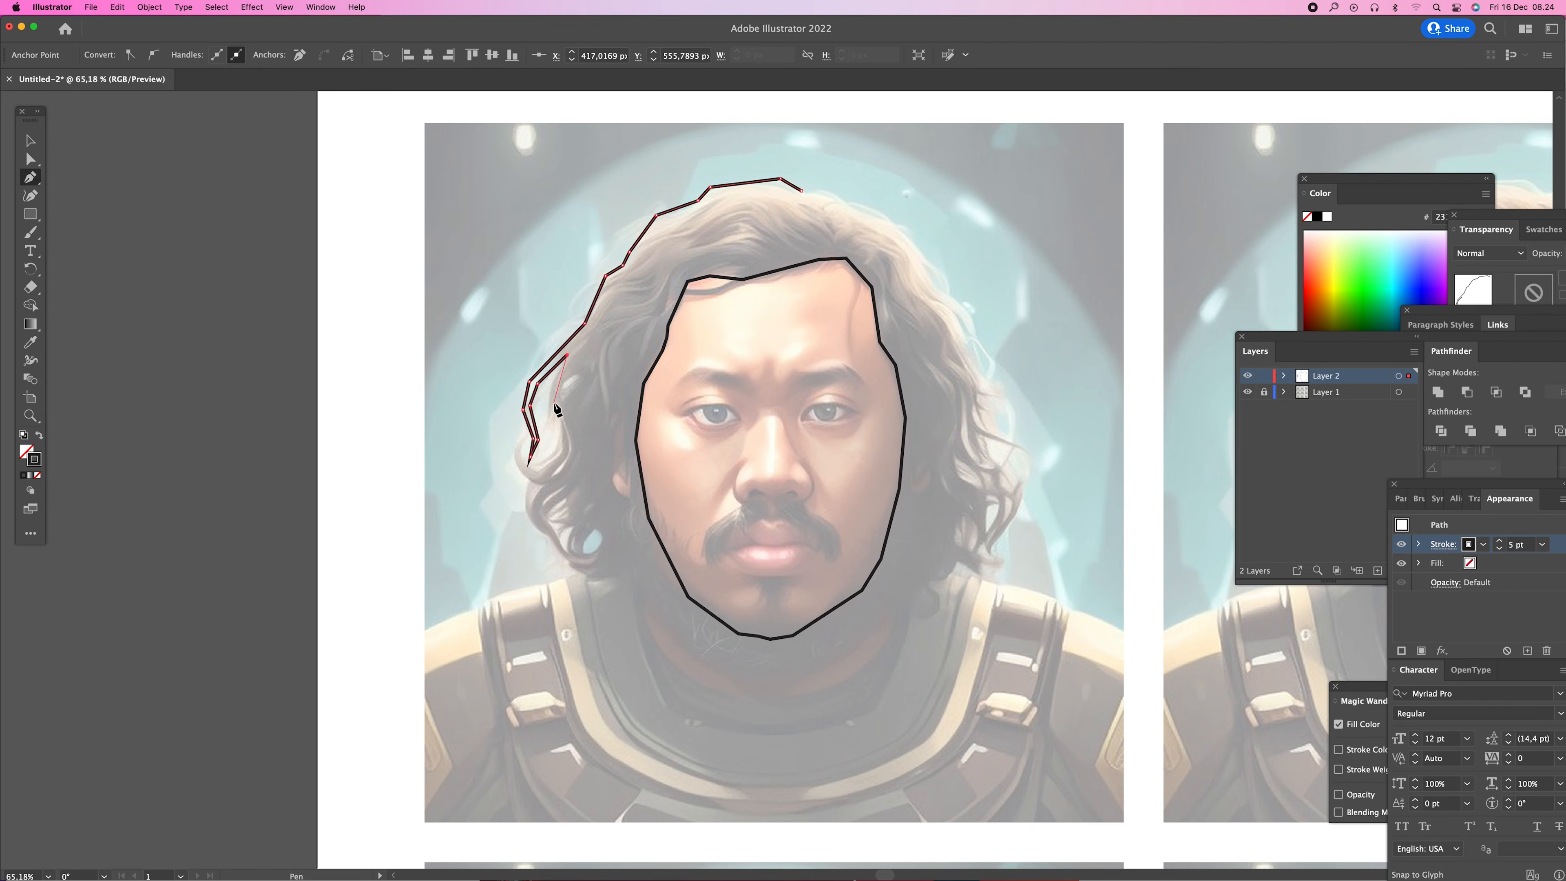
- Extend the hair path down the left side with short straight segments around the pointed, flicked-out locks
left_click(546, 399)
left_click(545, 420)
left_click(550, 465)
left_click(532, 476)
left_click(534, 483)
left_click(559, 473)
left_click(531, 496)
left_click(530, 525)
left_click(536, 516)
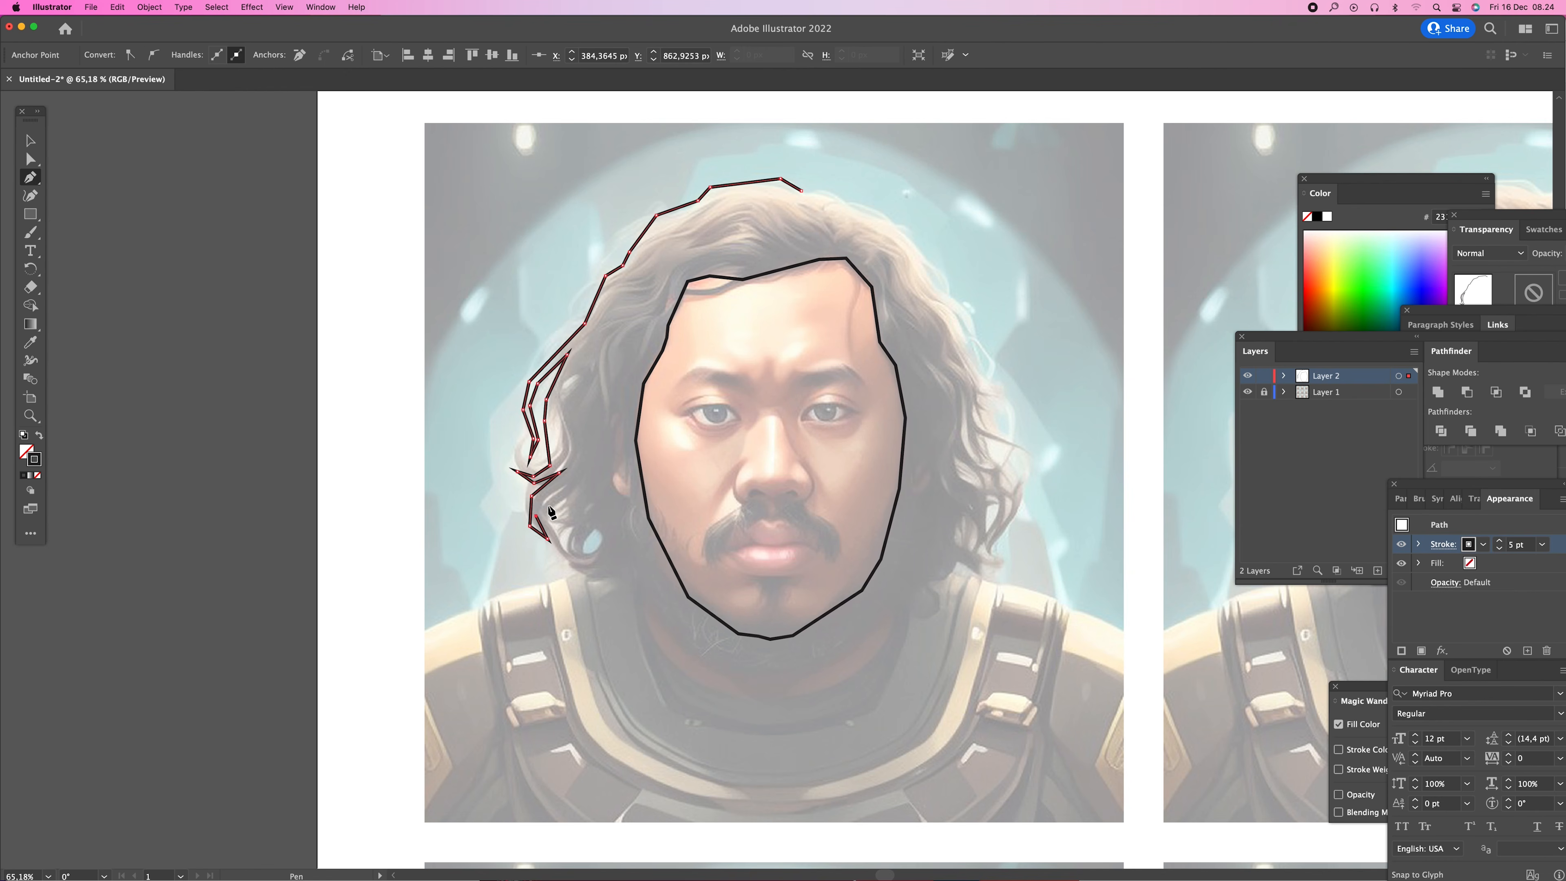
- Trace the round curl and the pointed lower tips of the hair on the left side
left_click(577, 542)
left_click(580, 521)
left_click(590, 515)
left_click(599, 526)
left_click(590, 554)
left_click(573, 565)
left_click(622, 575)
left_click(638, 545)
left_click(627, 589, "super")
left_click(639, 545)
left_click(592, 584)
left_click(627, 595)
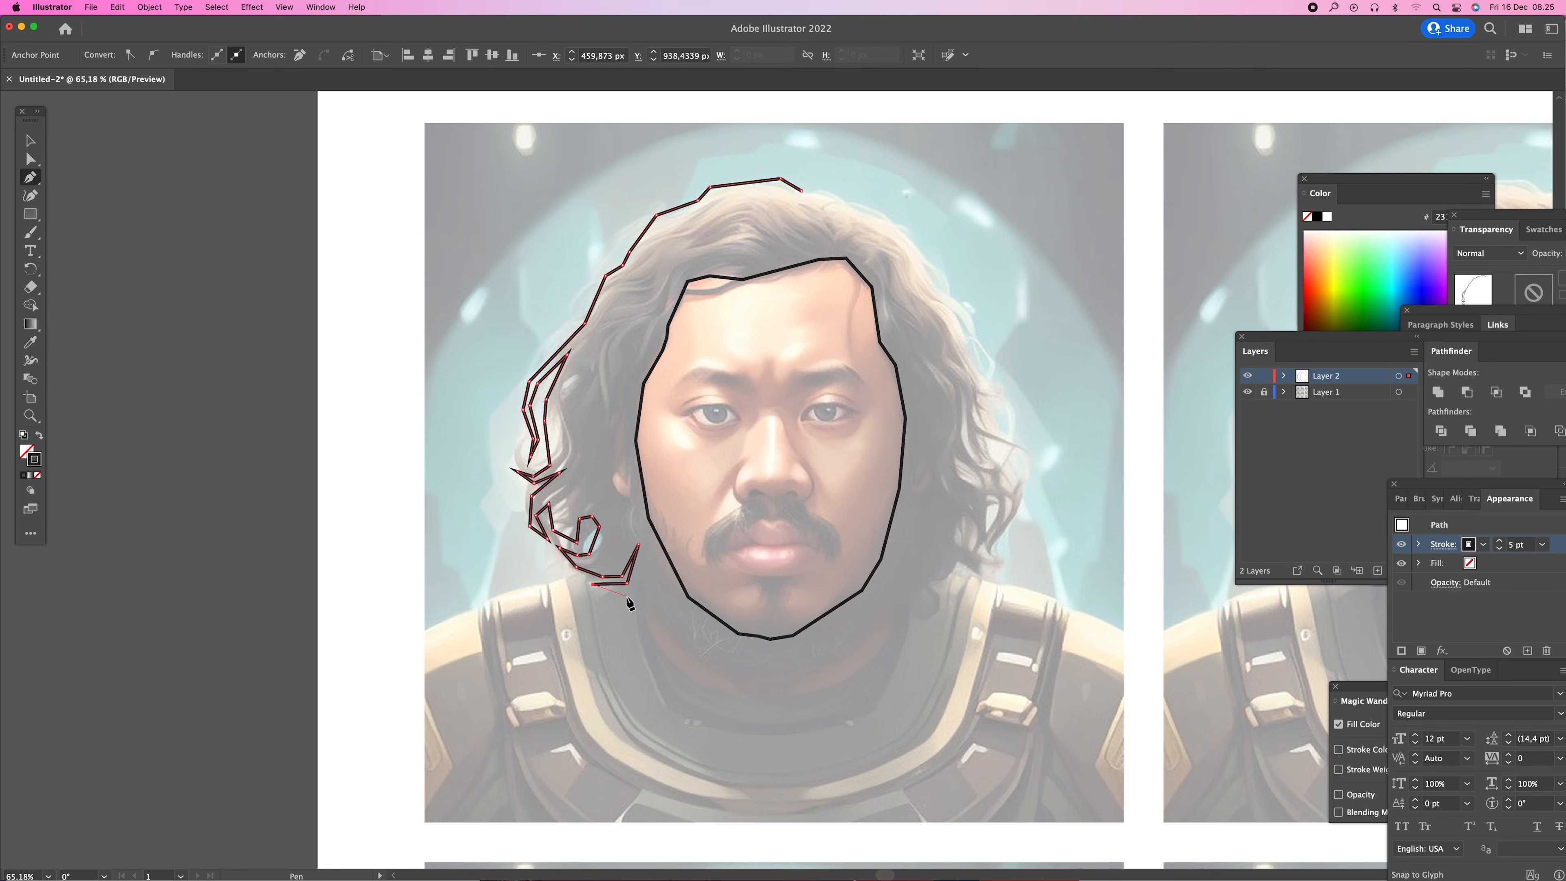
- Bring the hair path up along the left jaw and cheek, and trace the shape around the left ear
left_click(665, 571)
left_click(668, 551)
left_click(647, 495)
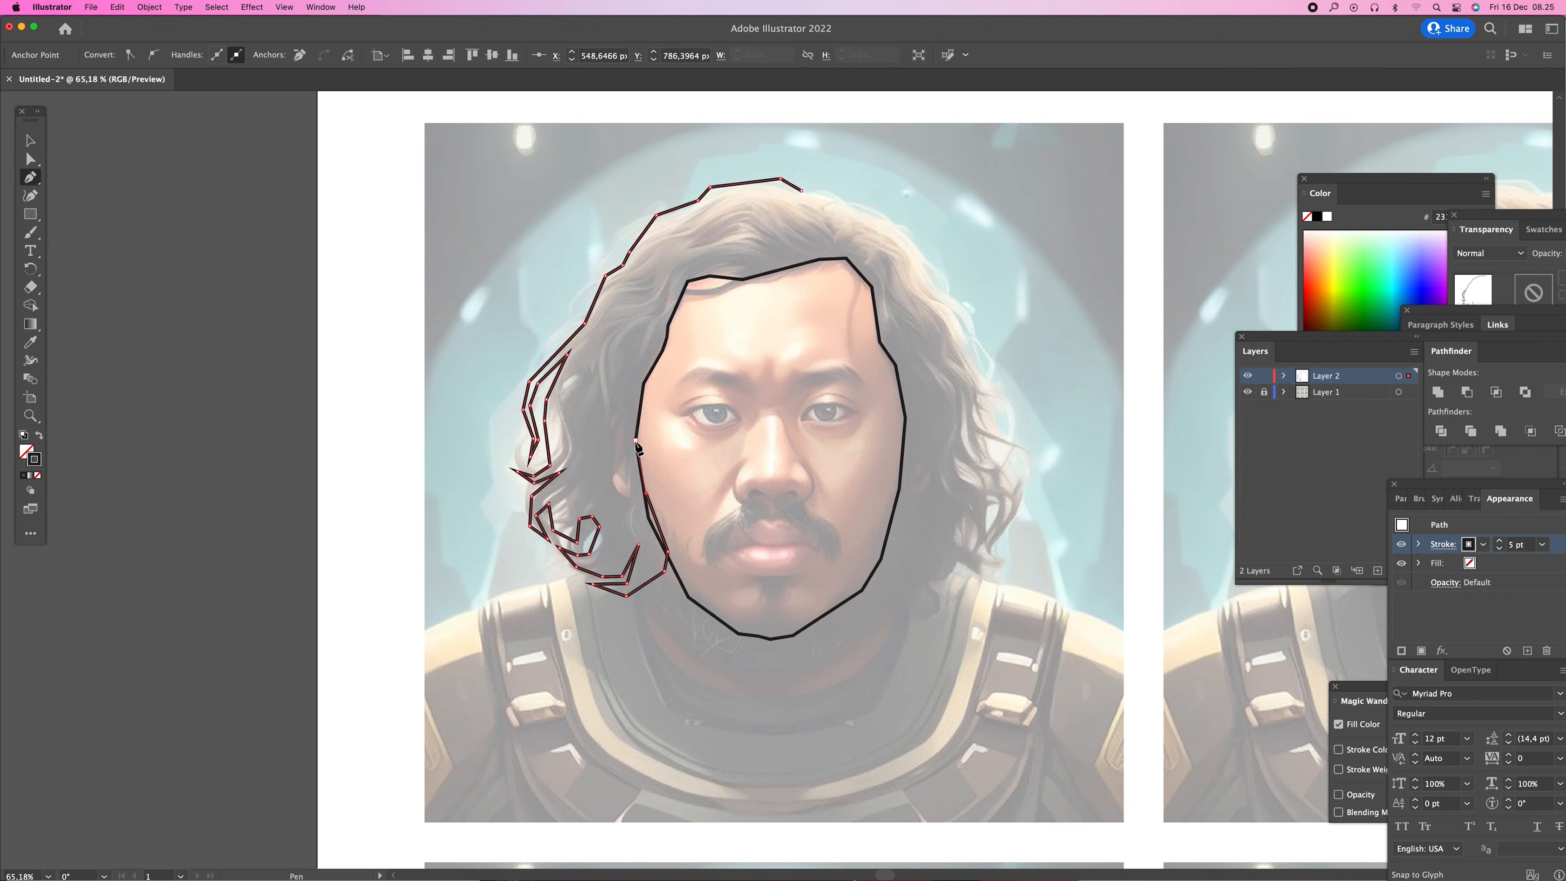
left_click(636, 441)
left_click(636, 495)
left_click(629, 459)
left_click(611, 446)
left_click(607, 464)
left_click(624, 491)
left_click(598, 468)
left_click(598, 444)
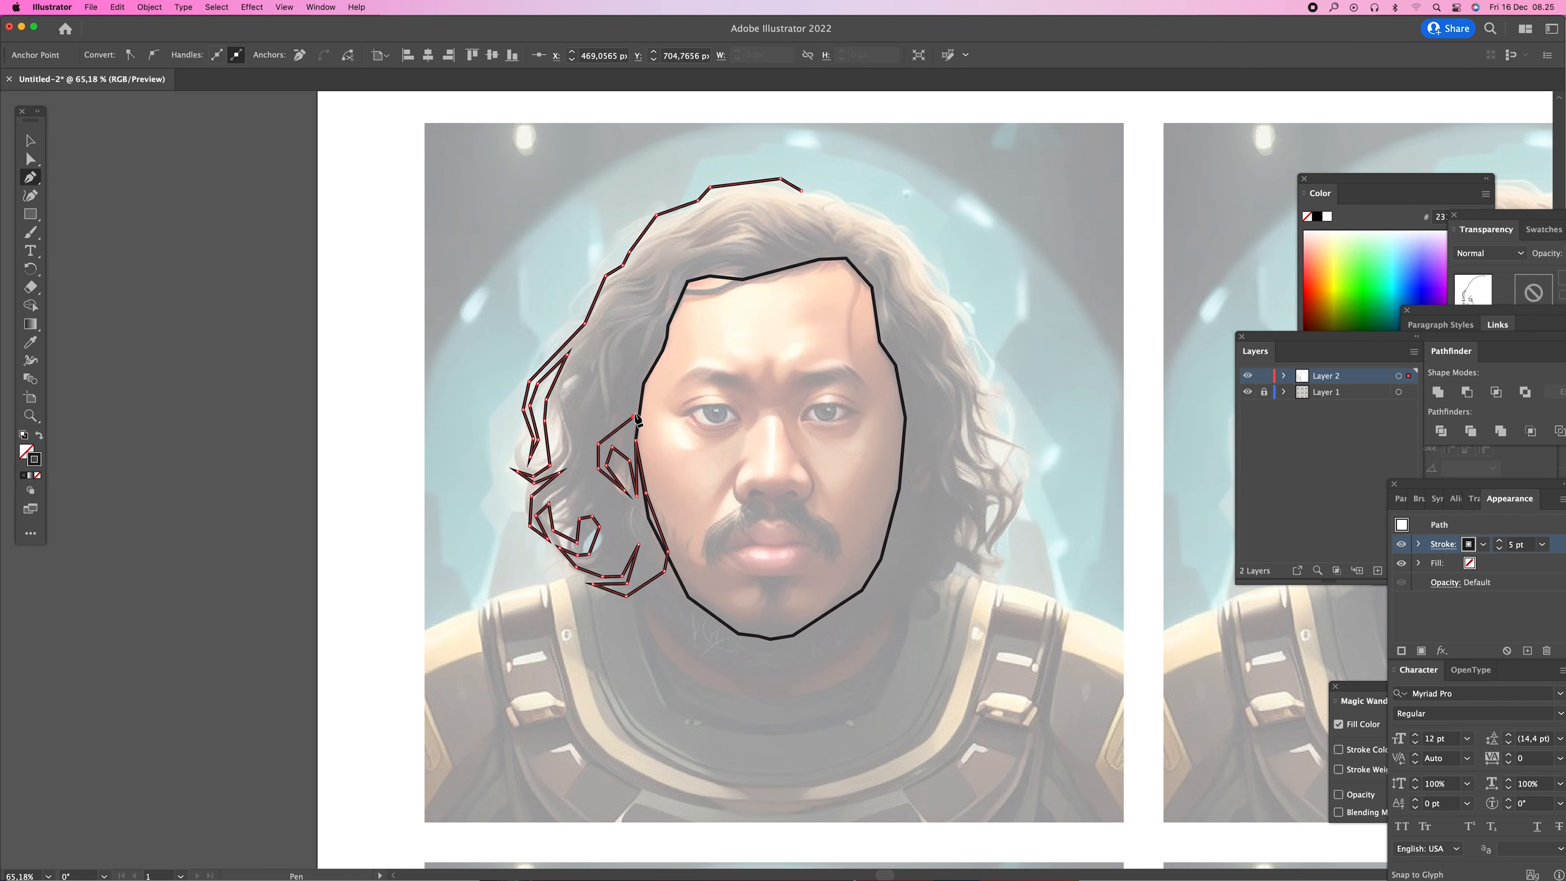
- Trace the hair's inner edge up the left temple and form the first thin strand across the forehead
left_click(651, 359)
left_click(681, 299)
left_click(698, 281)
left_click(782, 273)
left_click(799, 265)
left_click(759, 290)
left_click(711, 290)
left_click(702, 285)
left_click(709, 297)
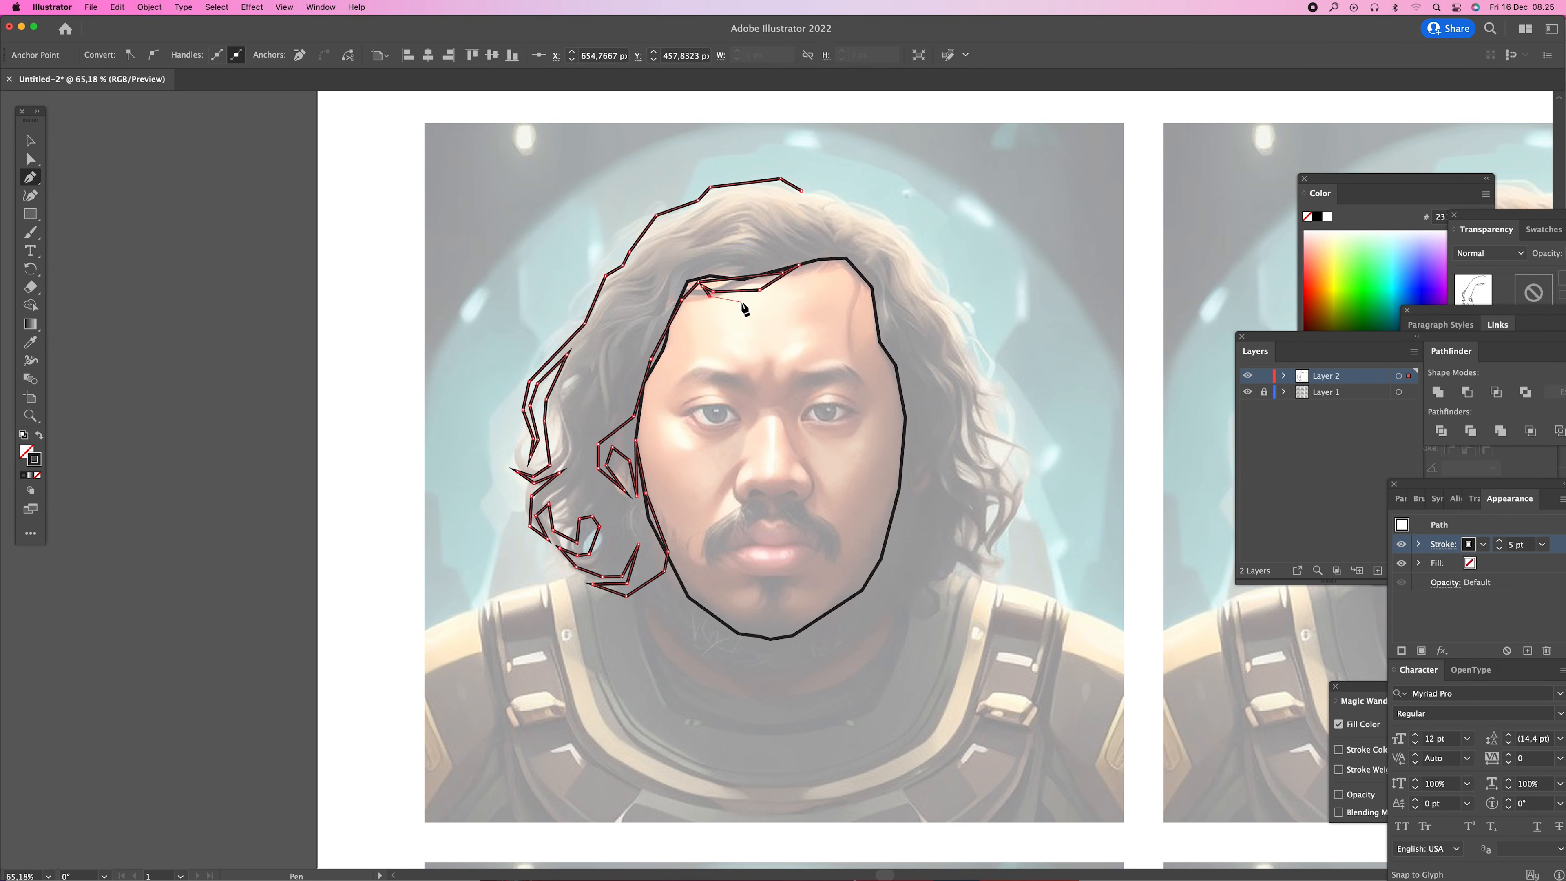
- Complete the forehead strand and trace the hair's inner edge down the right temple to the cheek
left_click(756, 297)
left_click(809, 269)
left_click(845, 263)
left_click(867, 297)
left_click(880, 341)
left_click(909, 382, "super")
key("super+z")
left_click(905, 417)
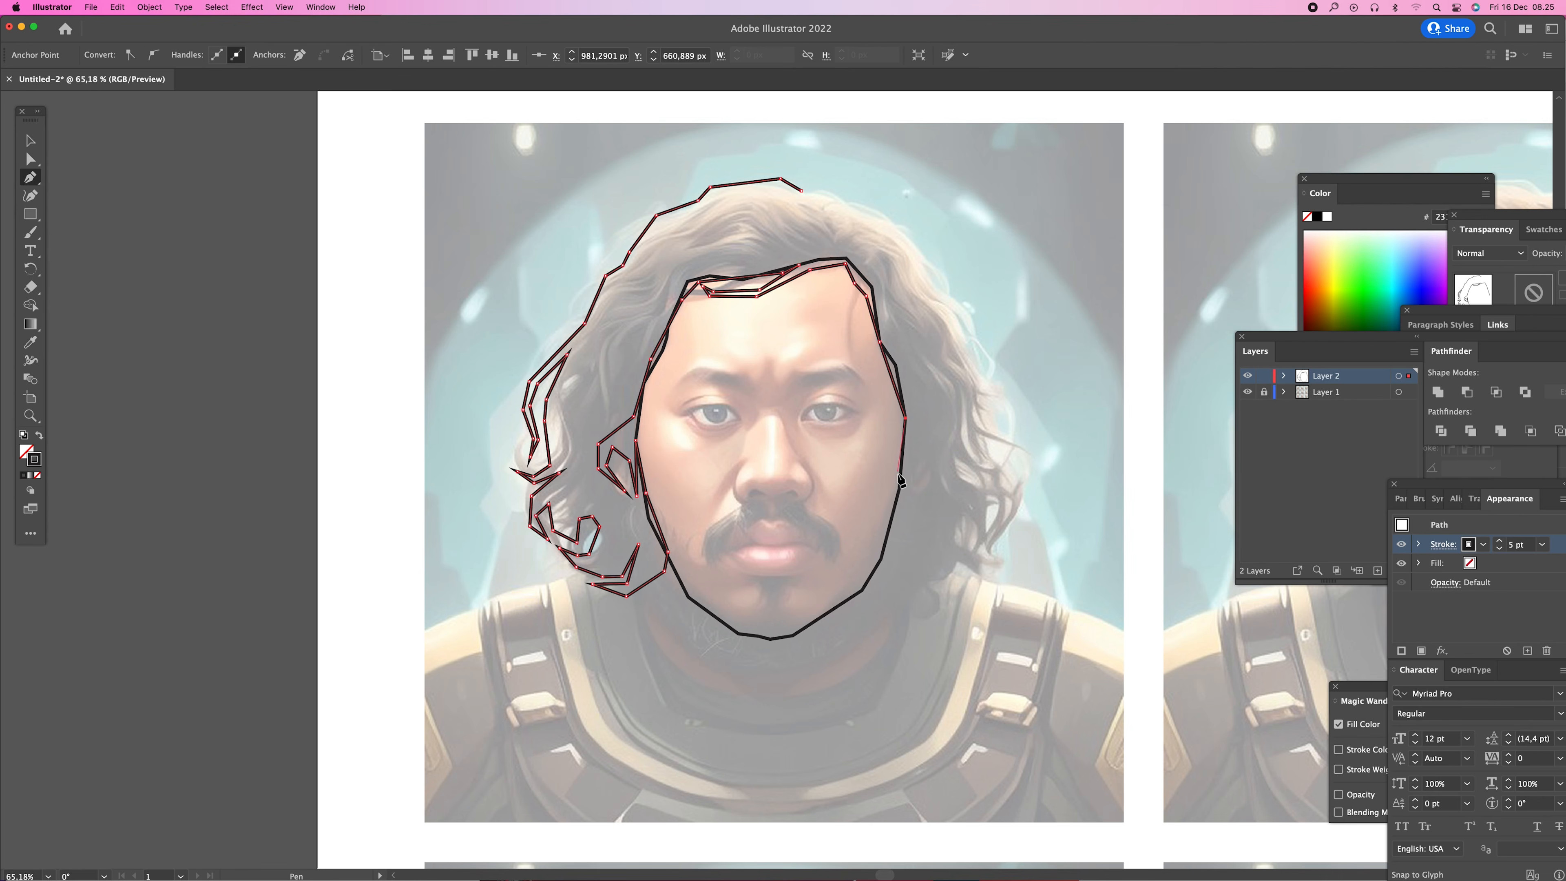
- Trace the pointed hair strands beside the right cheek, returning to the face outline
left_click(903, 477)
left_click(916, 461)
left_click(925, 416)
left_click(929, 462)
left_click(910, 479)
left_click(934, 468)
left_click(941, 408)
left_click(936, 487)
left_click(899, 501)
- Continue the hair path down the right jaw and trace the bottom lock of the lower right hair
left_click(884, 541)
left_click(877, 581)
left_click(908, 613)
left_click(931, 609)
left_click(954, 580)
left_click(930, 599)
left_click(911, 602)
left_click(899, 585)
left_click(906, 556)
- Trace the small inner curl of the lower right hair and lead the path to its outer edge
left_click(923, 585)
left_click(944, 572)
left_click(949, 555)
left_click(928, 560)
left_click(932, 546)
left_click(956, 546)
left_click(970, 565)
left_click(962, 578)
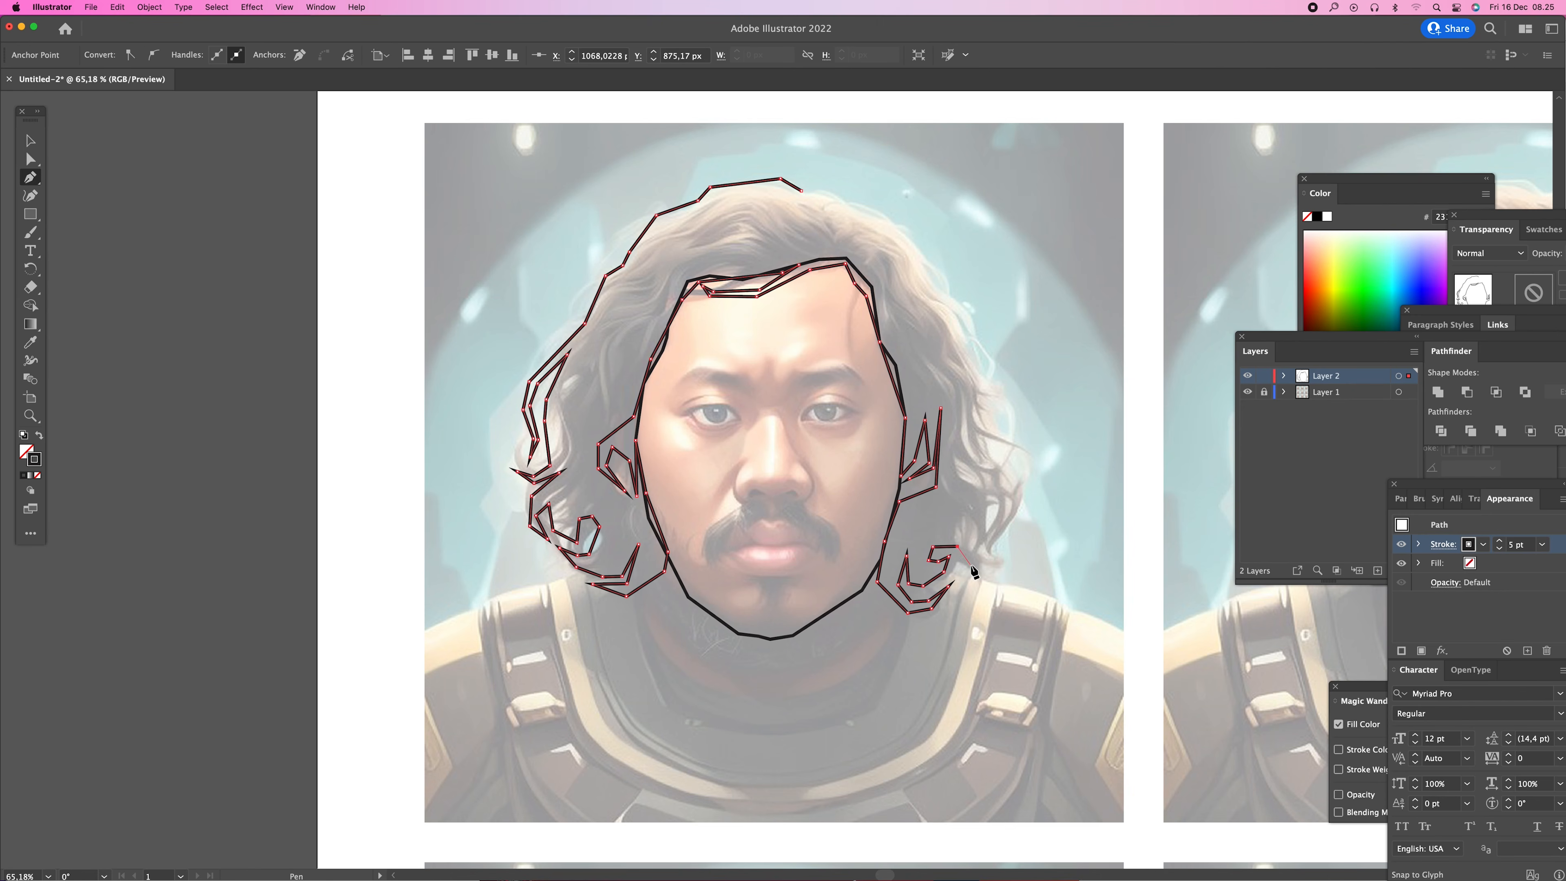
- Trace the flicked-out tip and the long wavy strands up the outer right side of the hair
left_click(1025, 556)
left_click(969, 564)
left_click(964, 529)
left_click(974, 497)
left_click(982, 528)
left_click(980, 544)
left_click(988, 529)
left_click(988, 491)
left_click(973, 449)
left_click(999, 493)
left_click(999, 522)
left_click(984, 550)
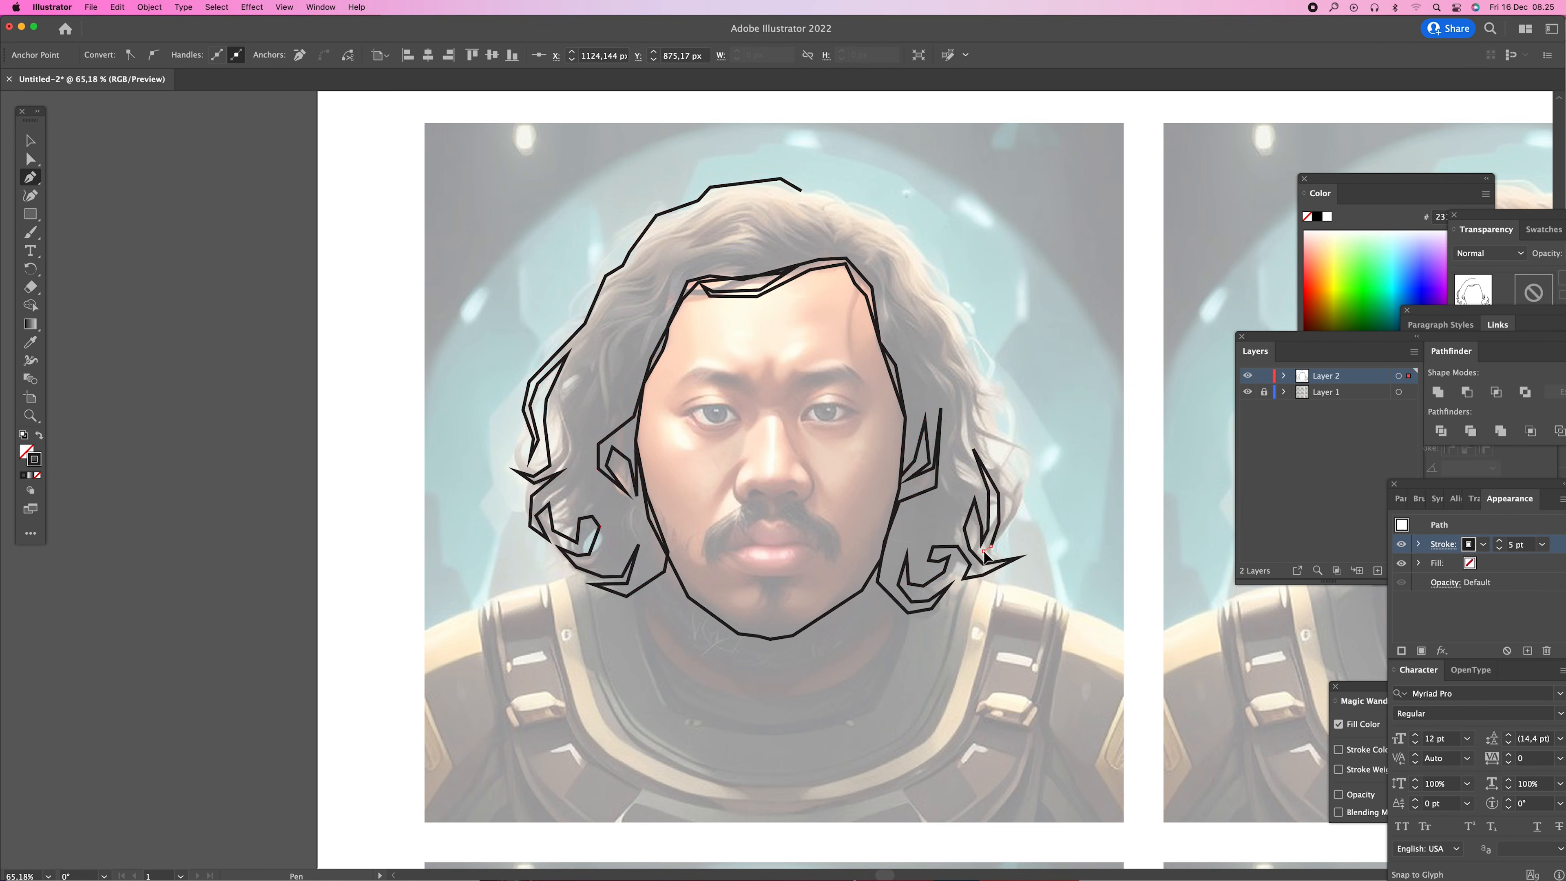
left_click(1007, 516)
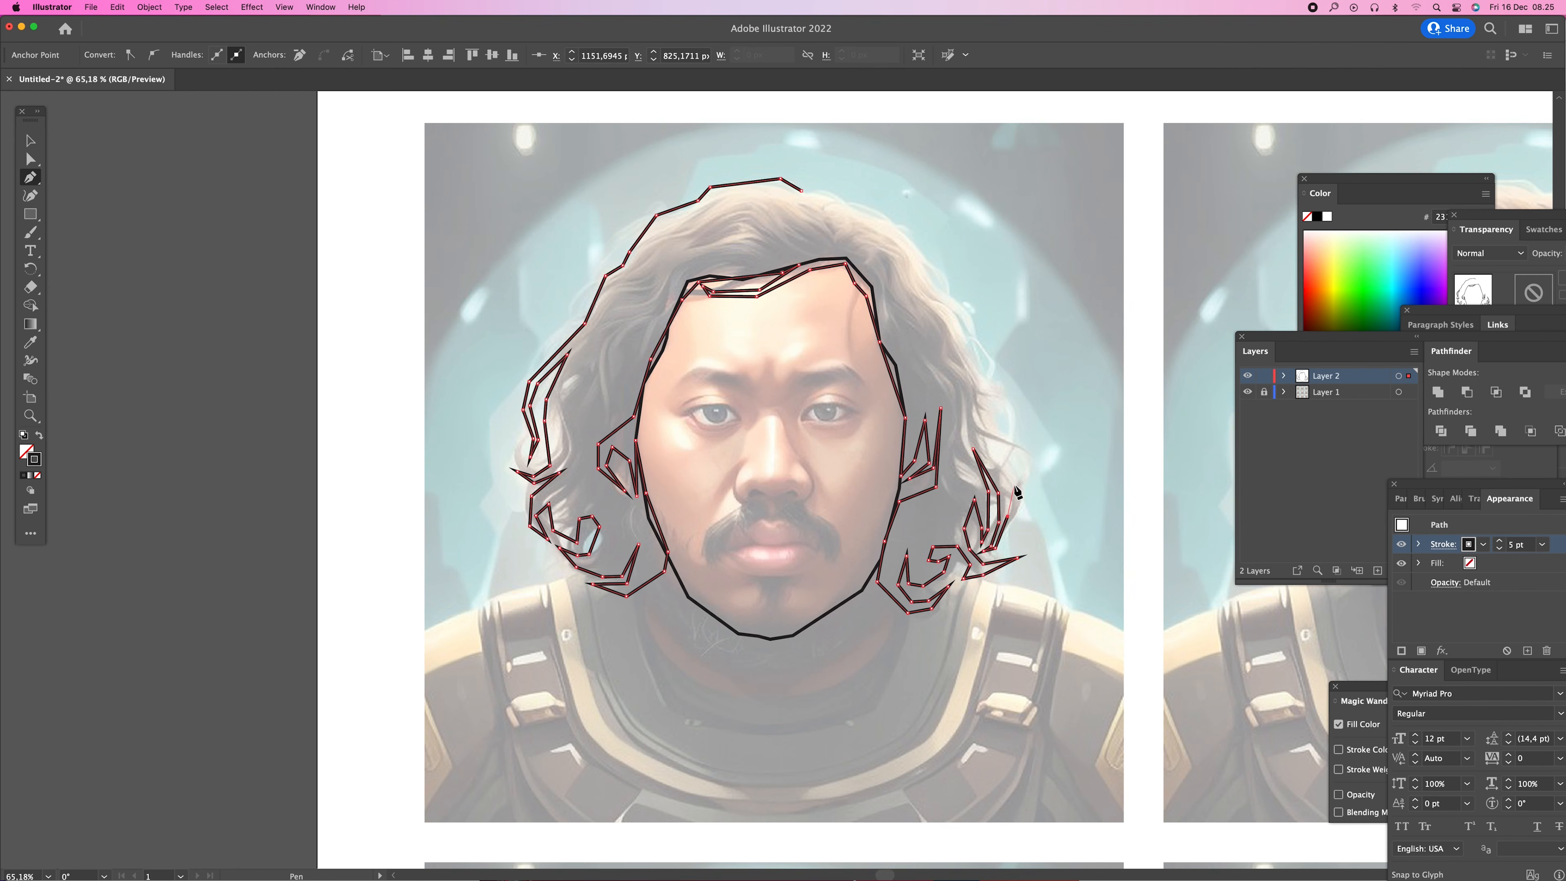
- Continue the hair path around the flyaway strand on the outer right side, returning toward the upper hair
left_click(971, 425)
left_click(1024, 455)
left_click(1035, 481)
left_click(1031, 450)
left_click(971, 408)
left_click(958, 376)
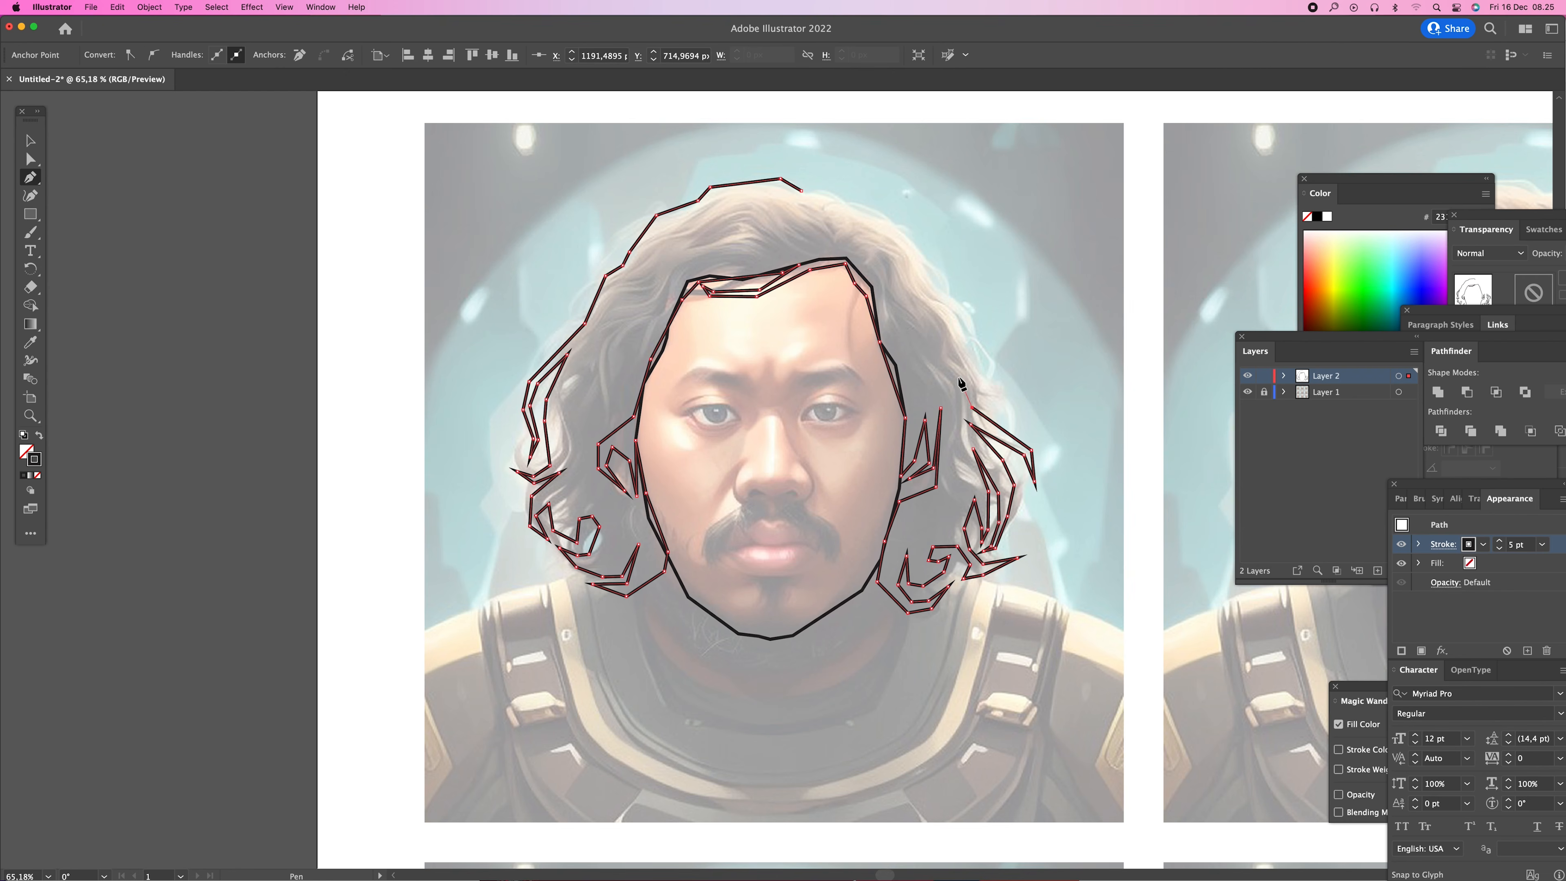
- Trace the short pointed strand and the inner edge of the loose lock on the upper right side of the hair
left_click(982, 408)
left_click(1000, 409)
left_click(987, 399)
left_click(975, 352)
left_click(942, 307)
left_click(924, 294)
left_click(922, 269)
left_click(935, 292)
left_click(954, 302)
left_click(970, 337)
left_click(983, 374)
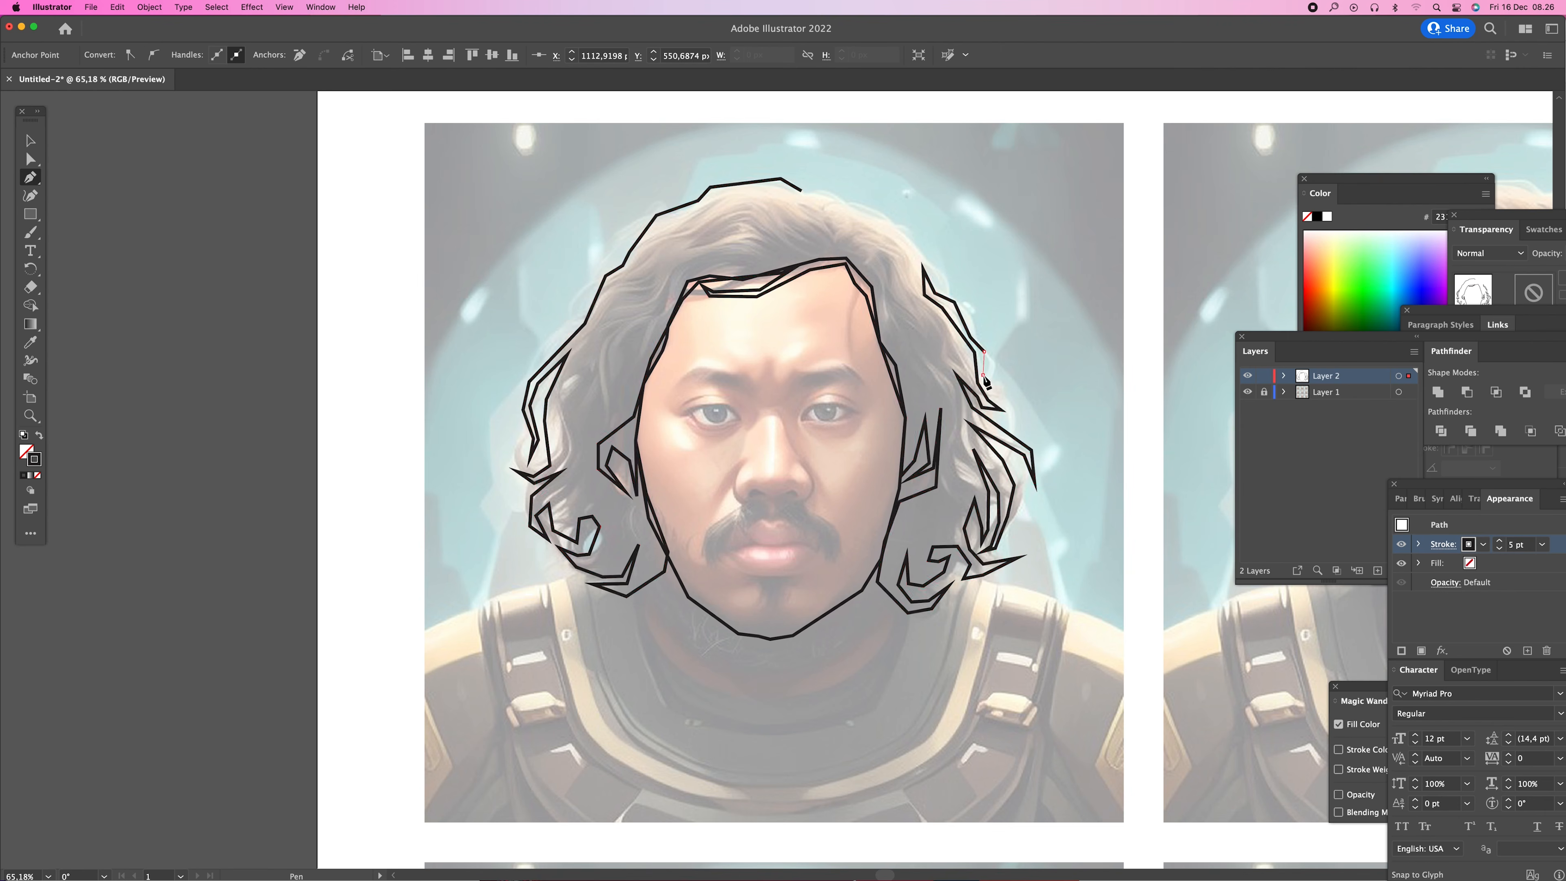
- Trace the outer edge of the upper right lock over the crown and close the hair outline
left_click(989, 351)
left_click(969, 325)
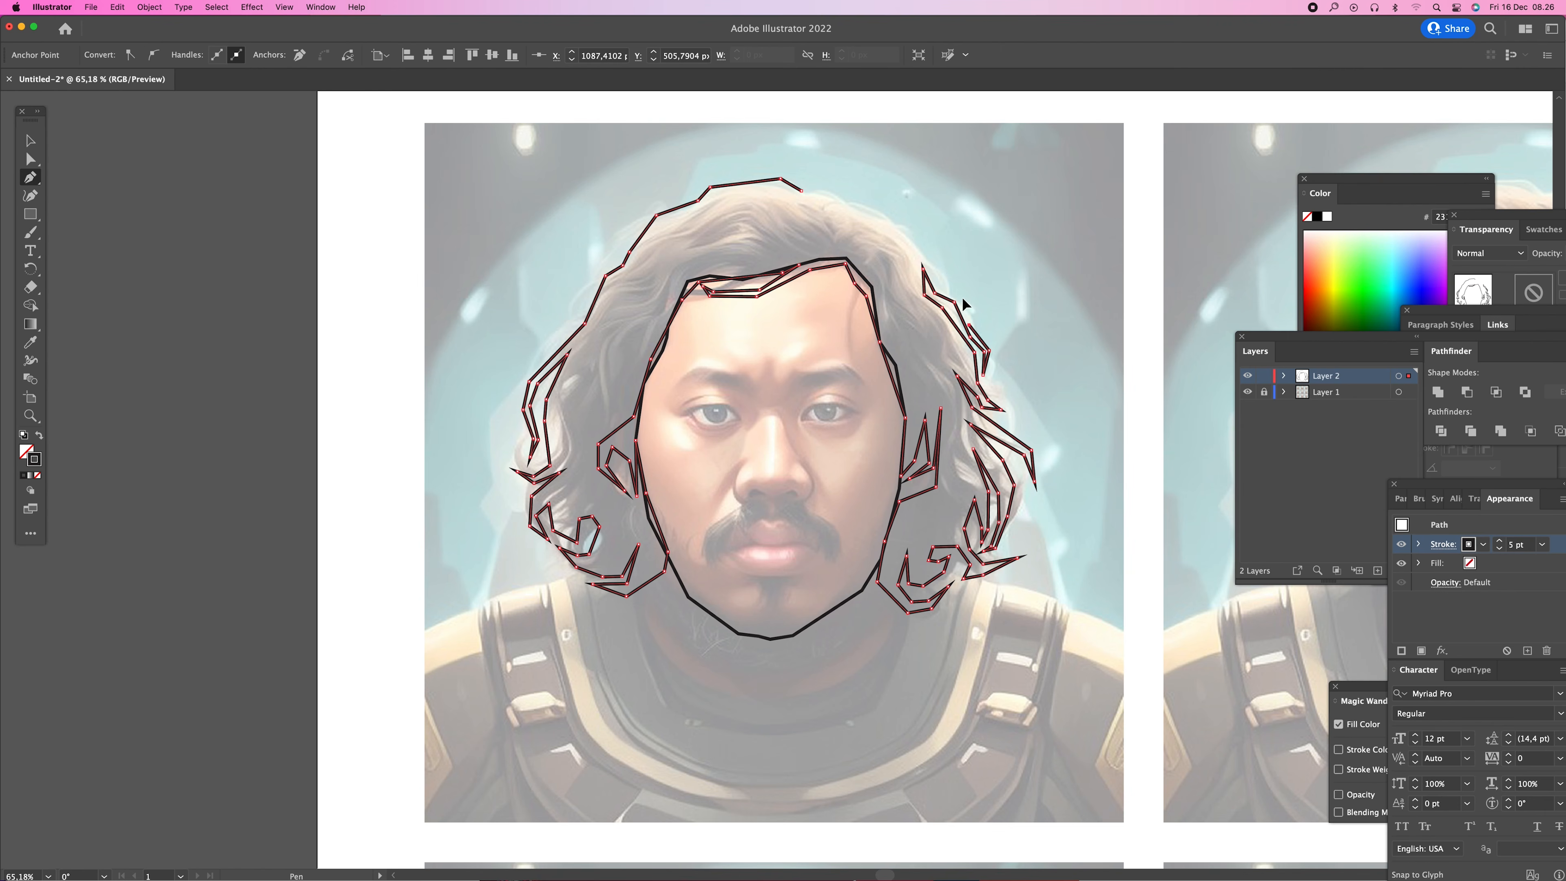
left_click(932, 262)
left_click(875, 197)
left_click(819, 182)
left_click(802, 194, "super")
left_click(800, 190)
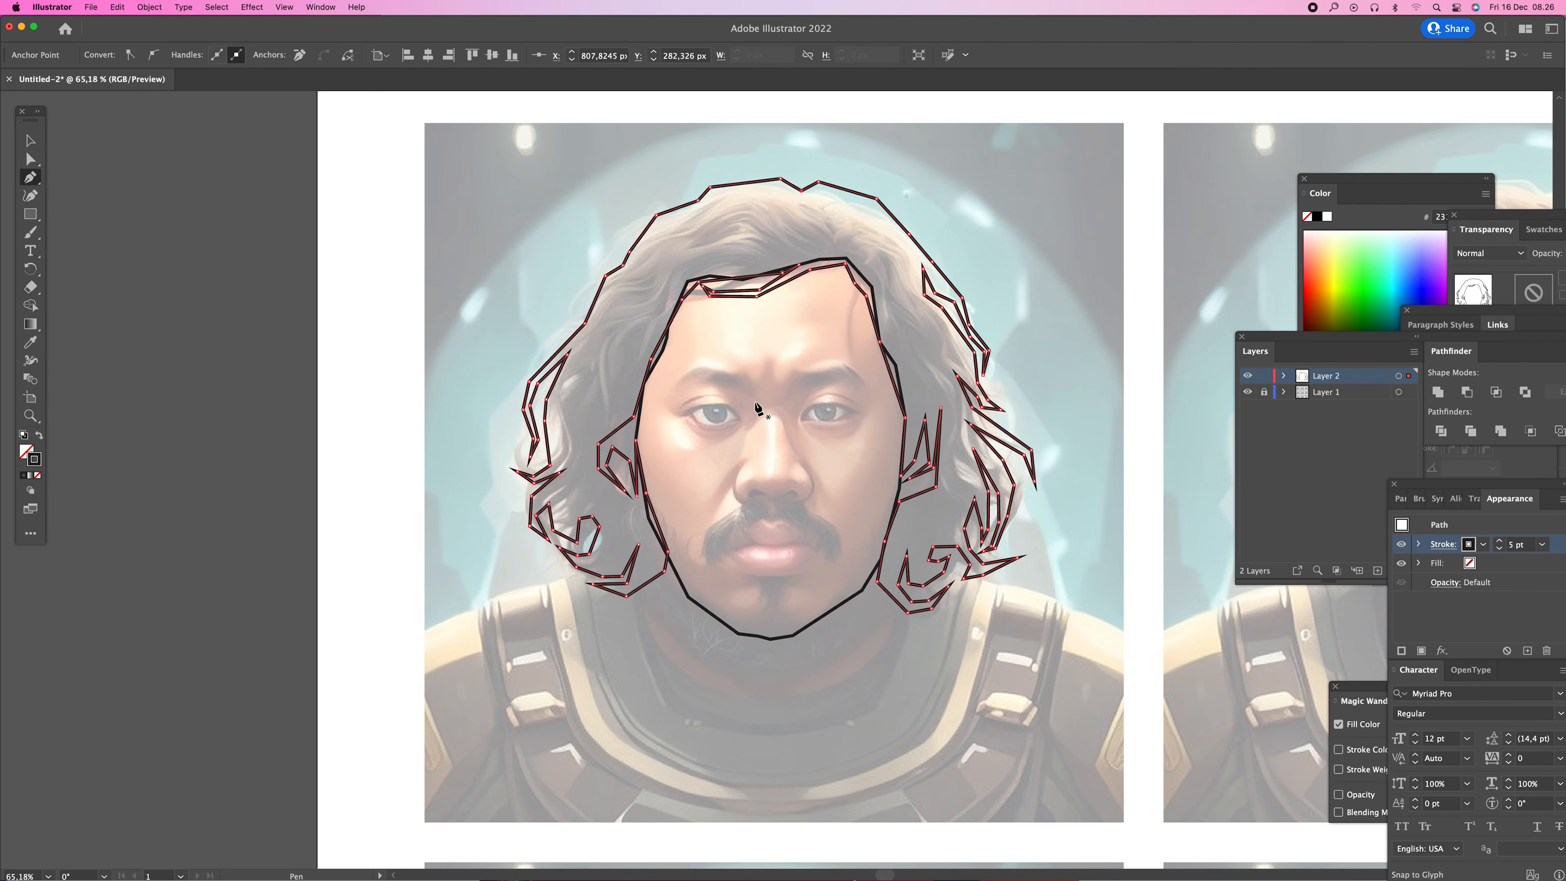
- Fill the closed hair shape with dark brown 604222
scroll(759, 406, "left", 2)
left_click(440, 335, "super")
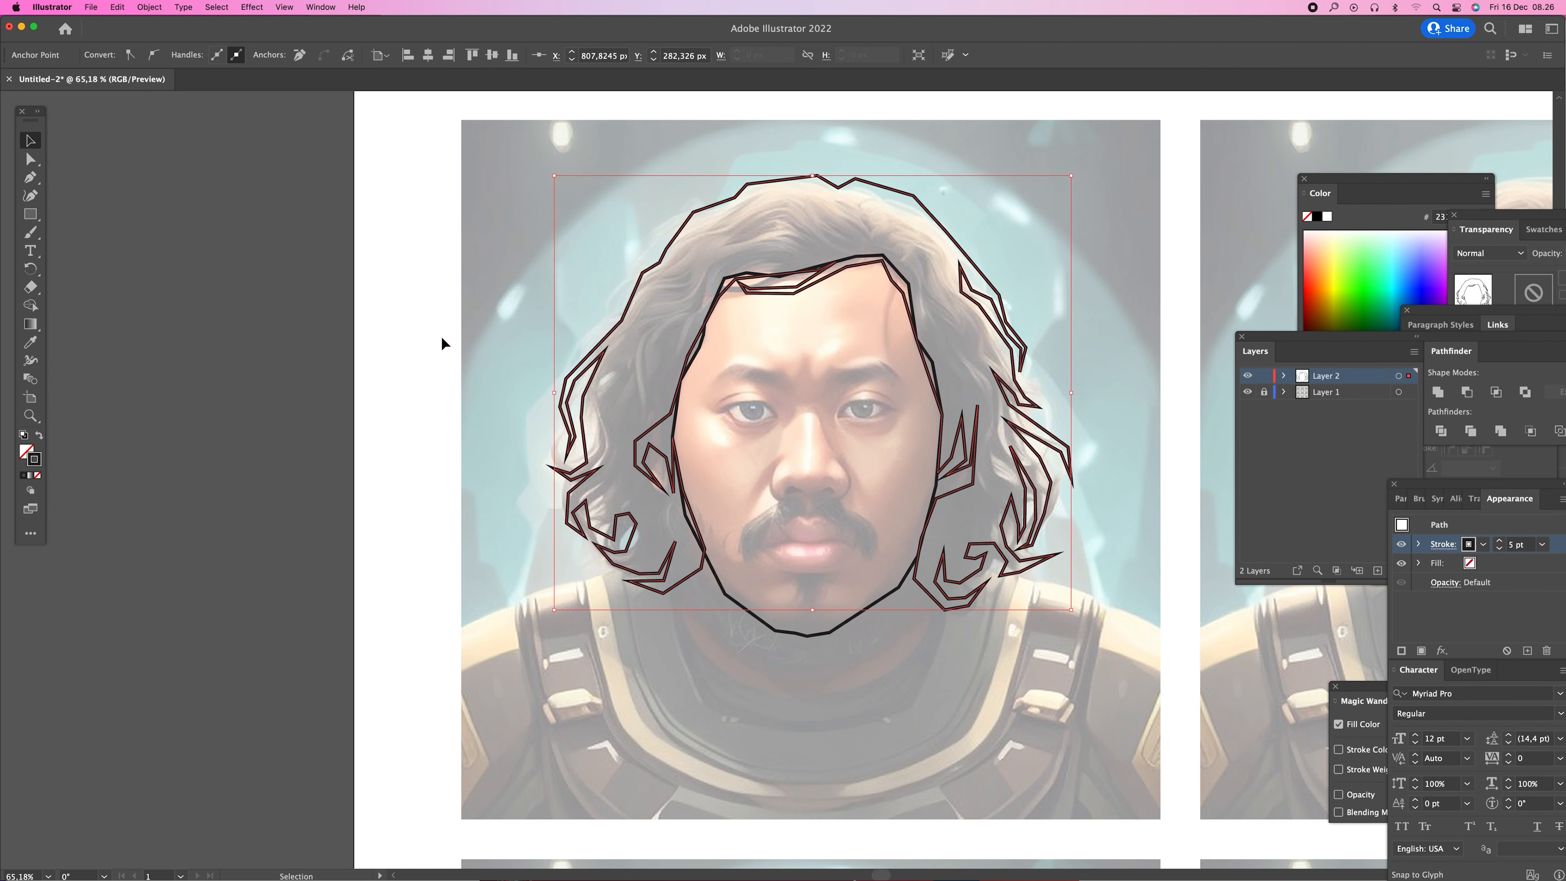
key("v")
scroll(844, 512, "down", 2)
left_click(683, 422)
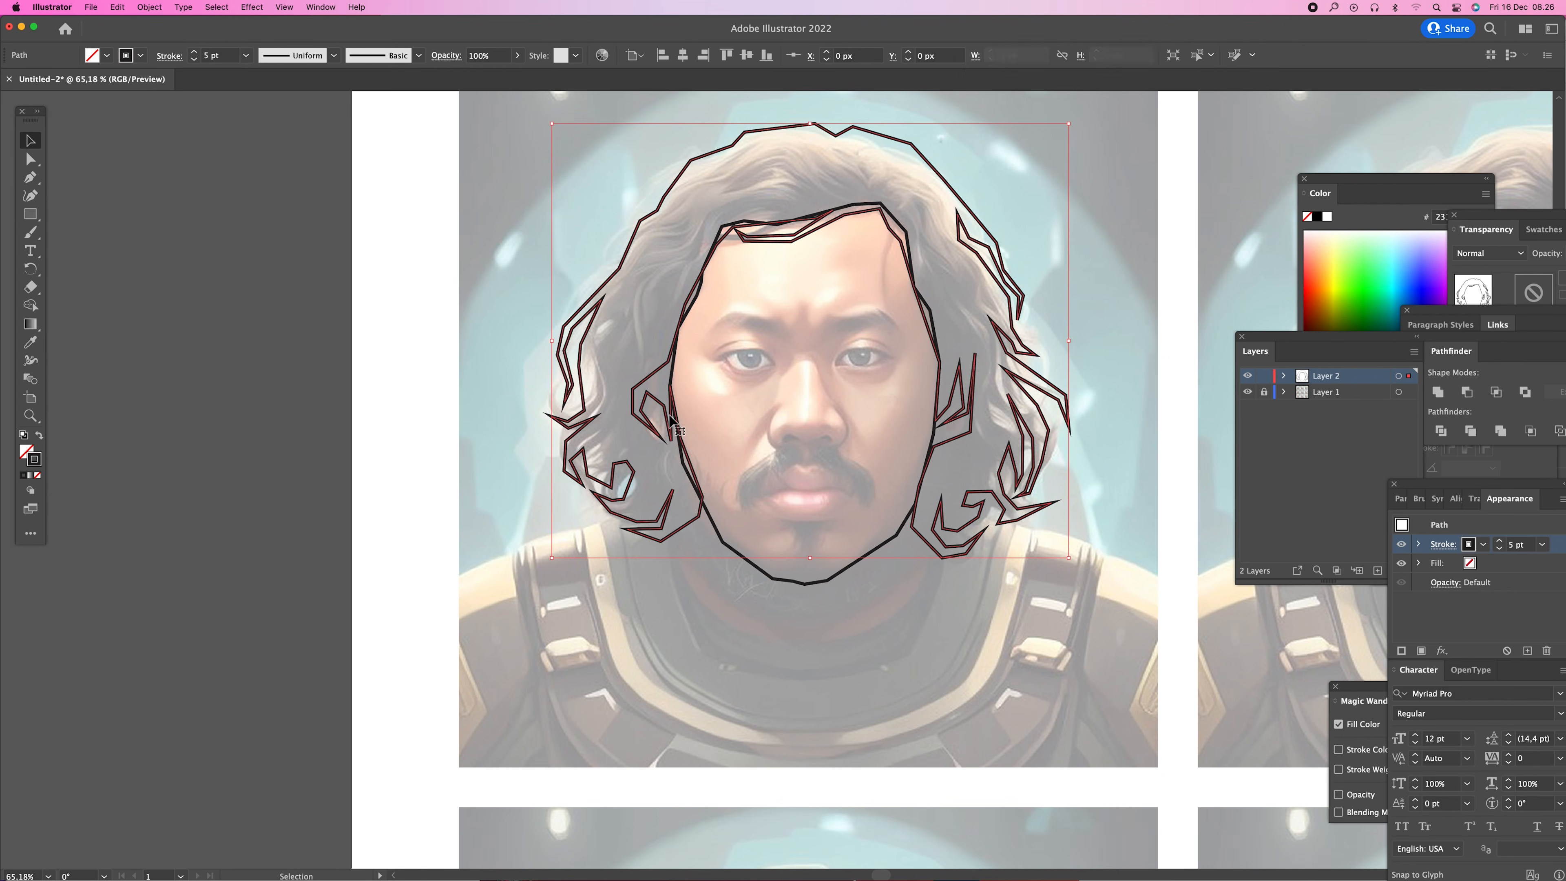
double_click(36, 451)
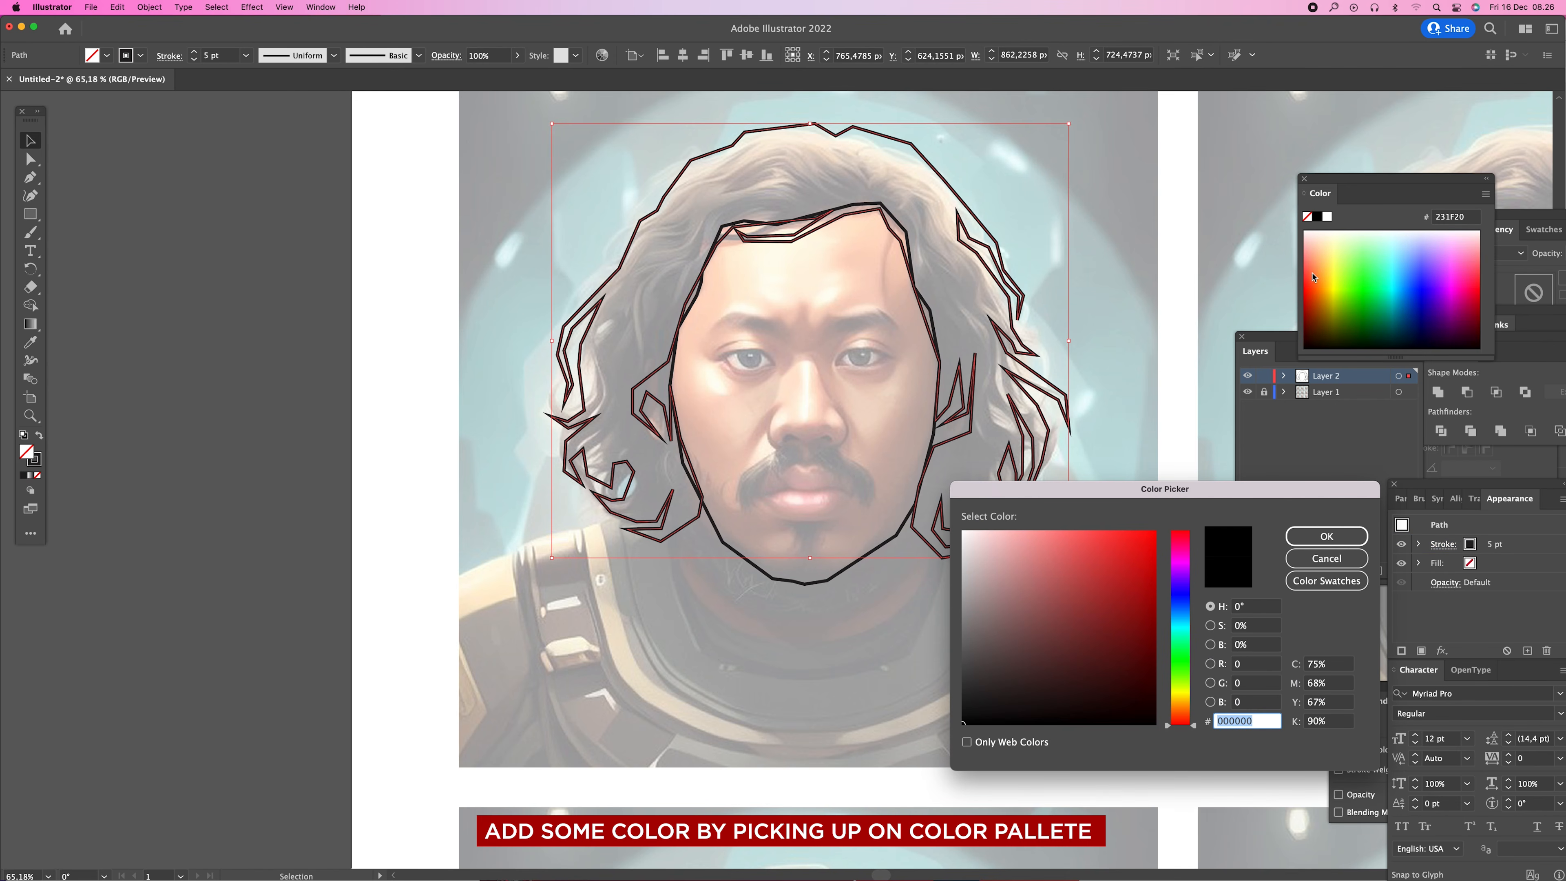
left_click(1034, 540)
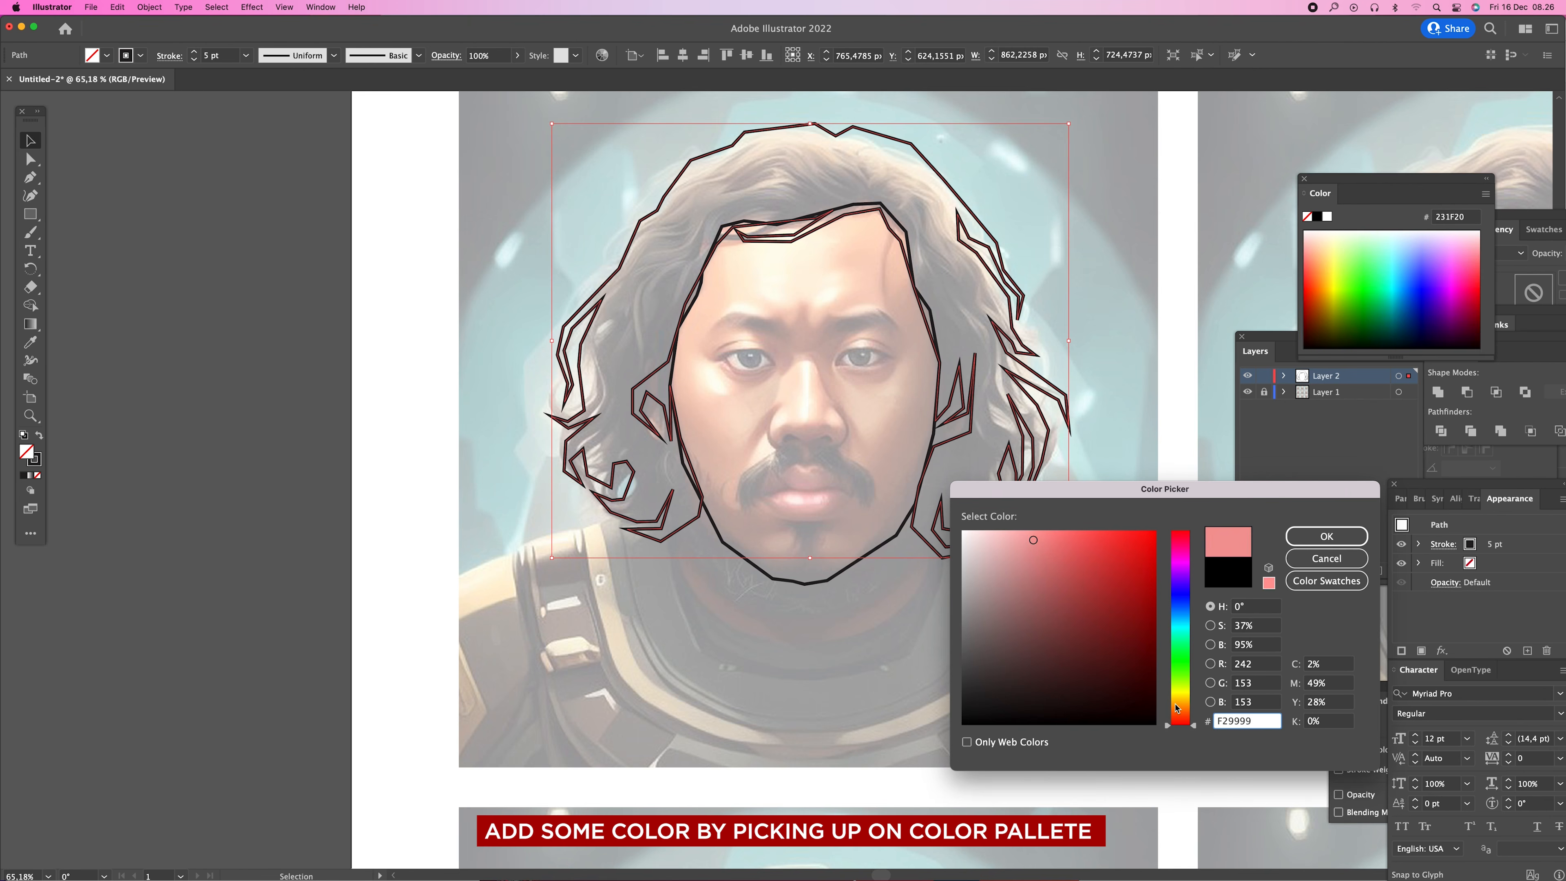
left_click(1176, 704)
left_click(1107, 554)
left_click(1173, 720)
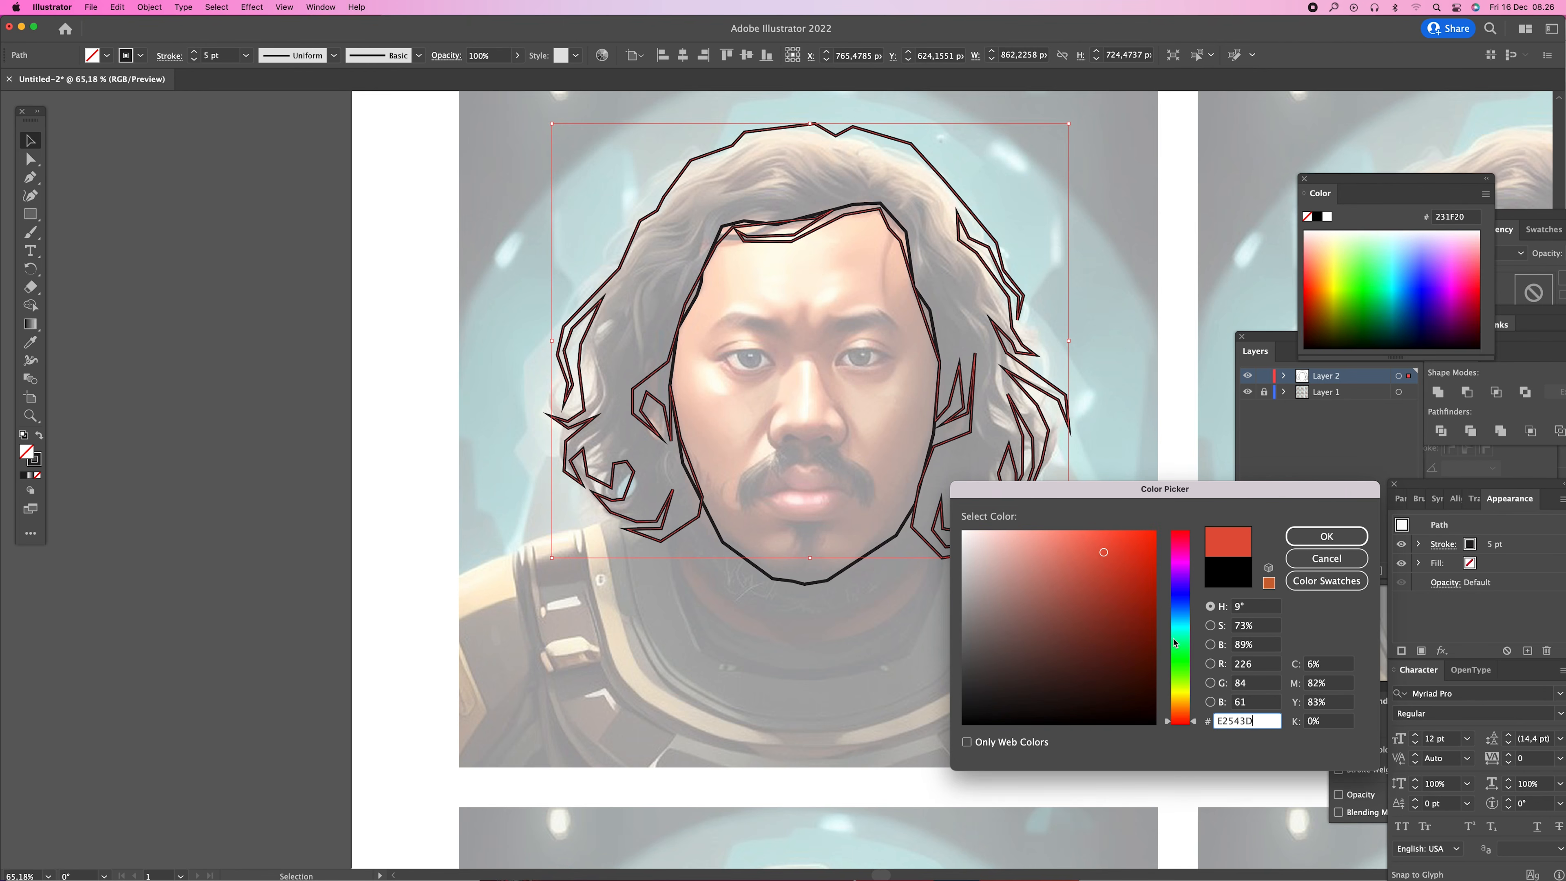
left_click(1190, 708)
left_click(1088, 651)
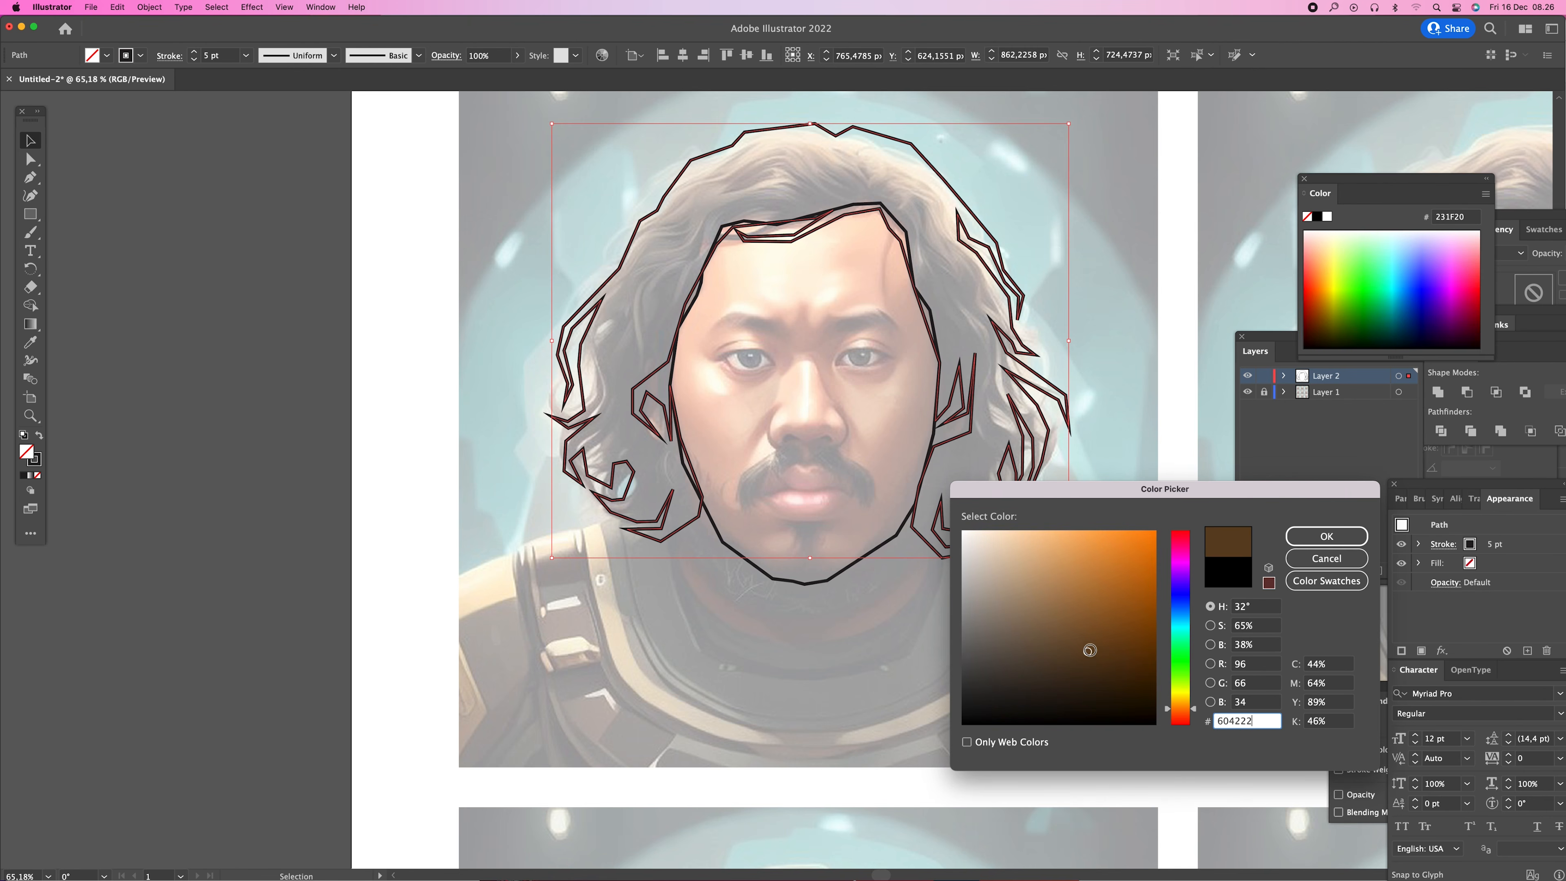
left_click(1326, 534)
- Fill the face shape with light orange F9CD80
left_click(873, 557)
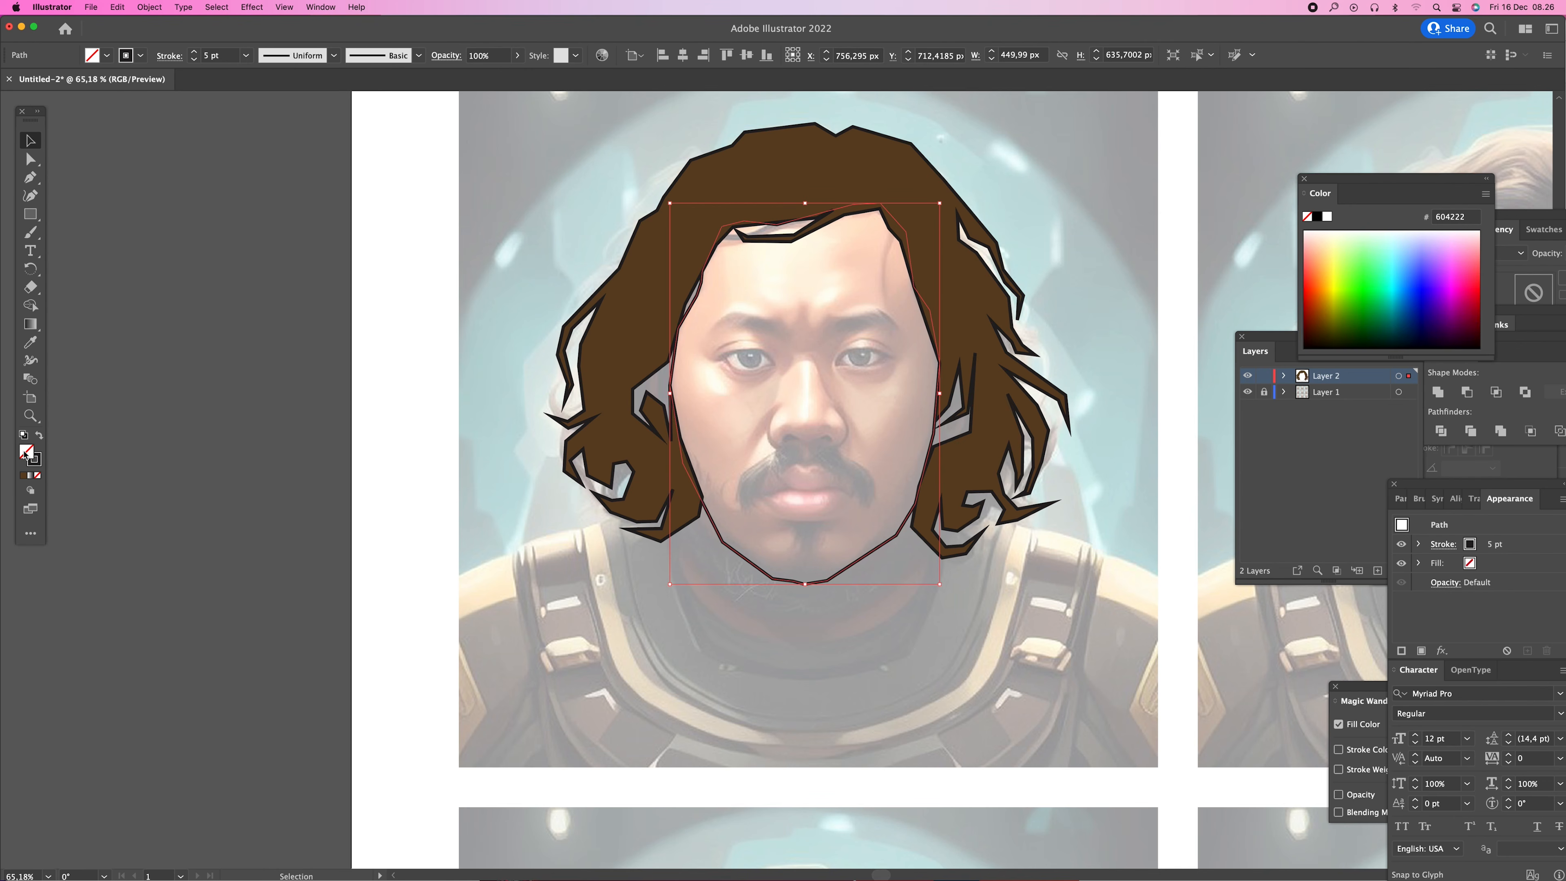
double_click(26, 452)
left_click(1190, 698)
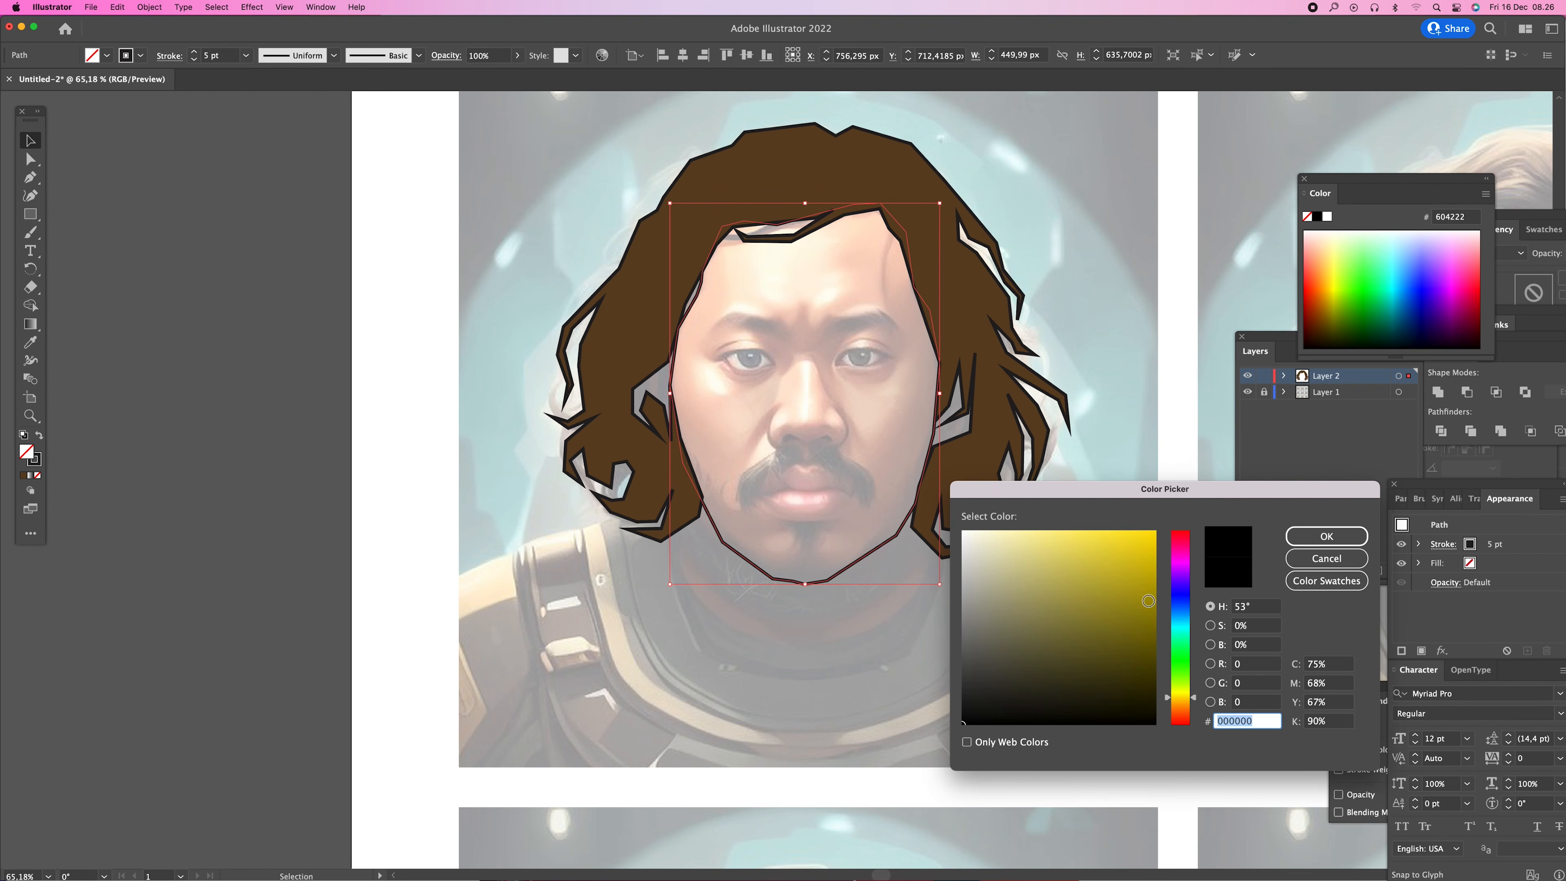
left_click(1184, 707)
left_click(1058, 532)
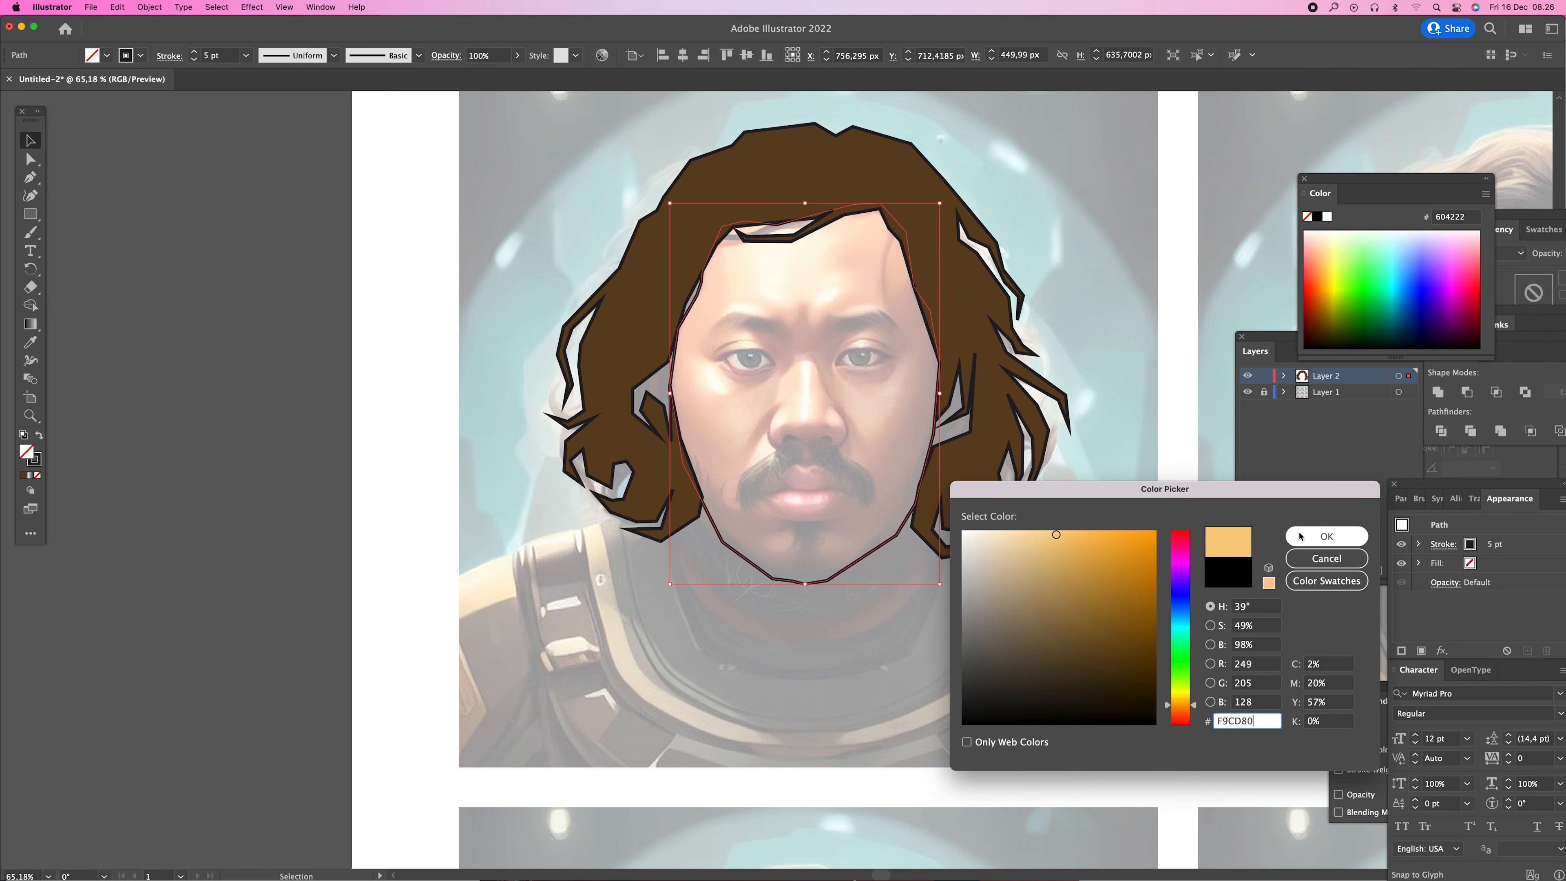
left_click(1307, 537)
left_click(1096, 444)
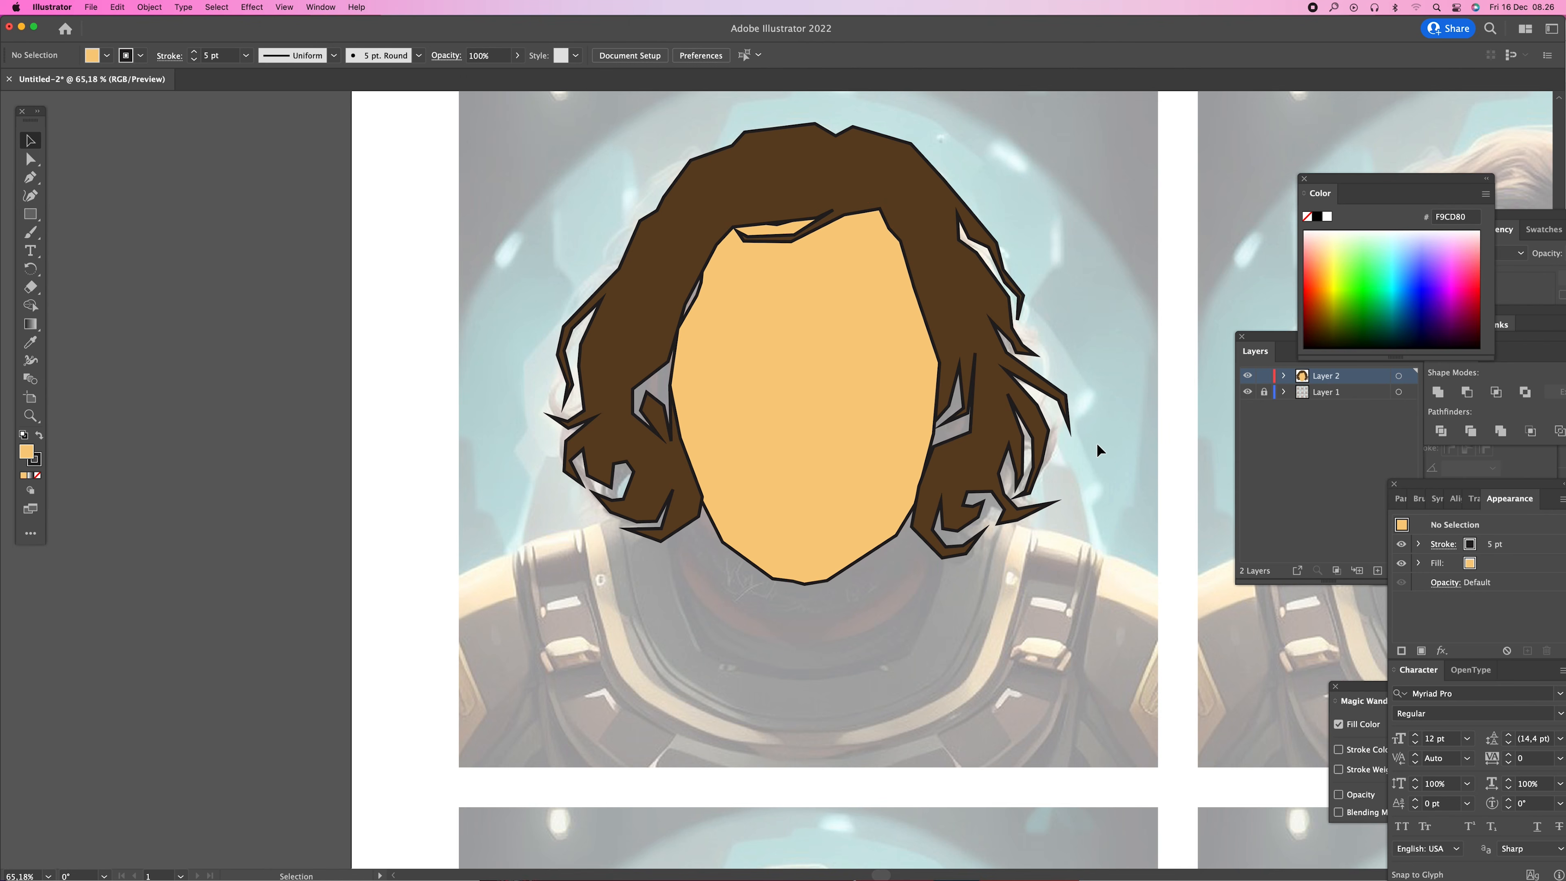
- Remove the fill from the face shape
left_click(903, 392)
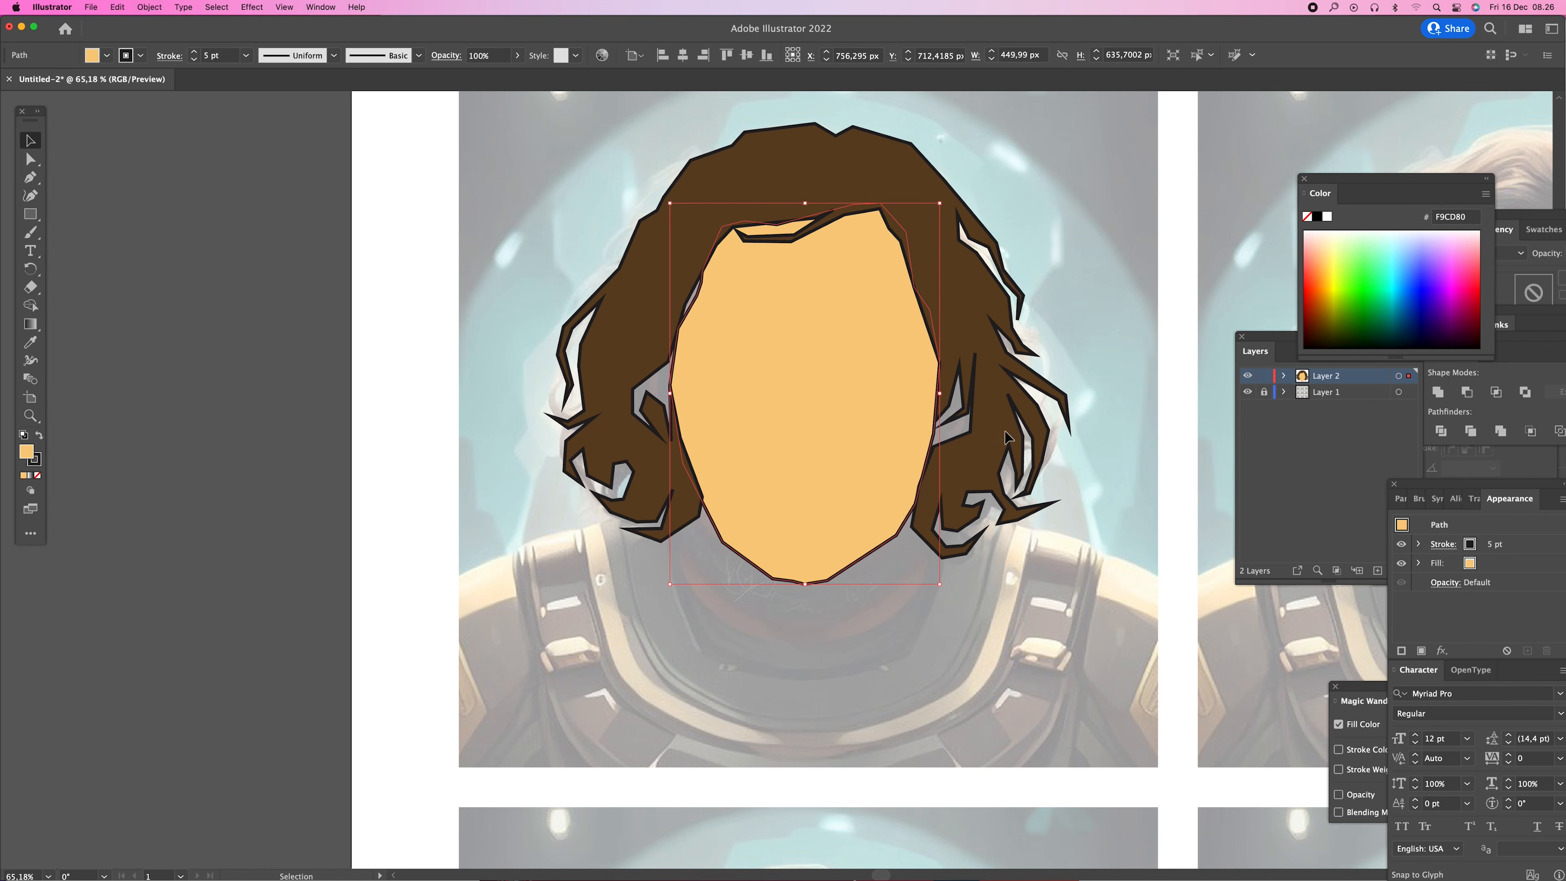
key("slash")
left_click(796, 465)
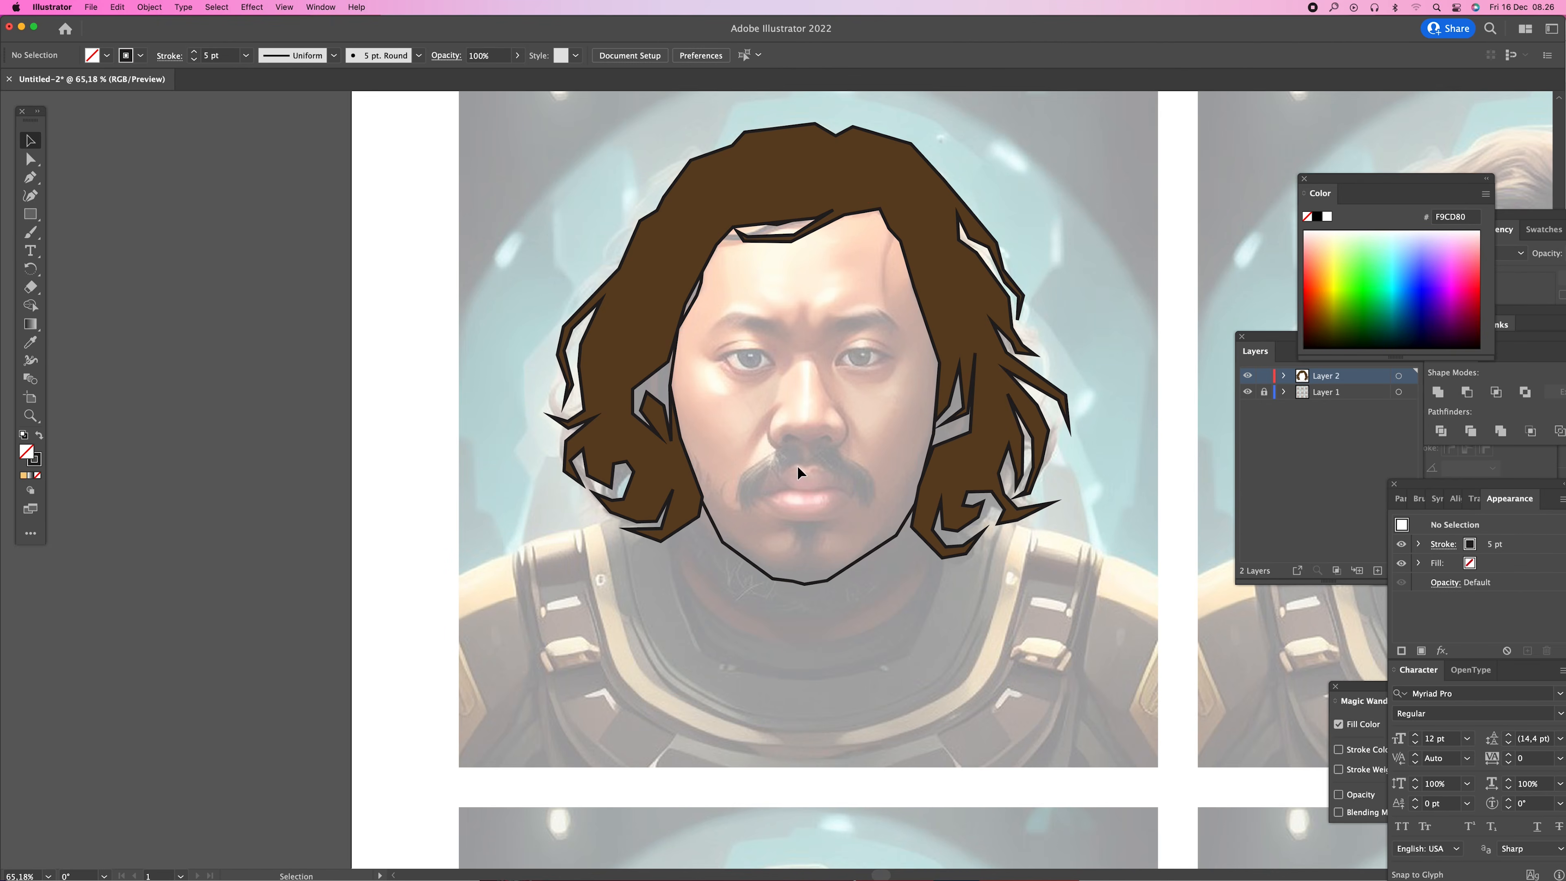
- Trace a closed angular outline around the portrait's left eye with the Pen tool
key("z")
left_click(784, 425)
key("p")
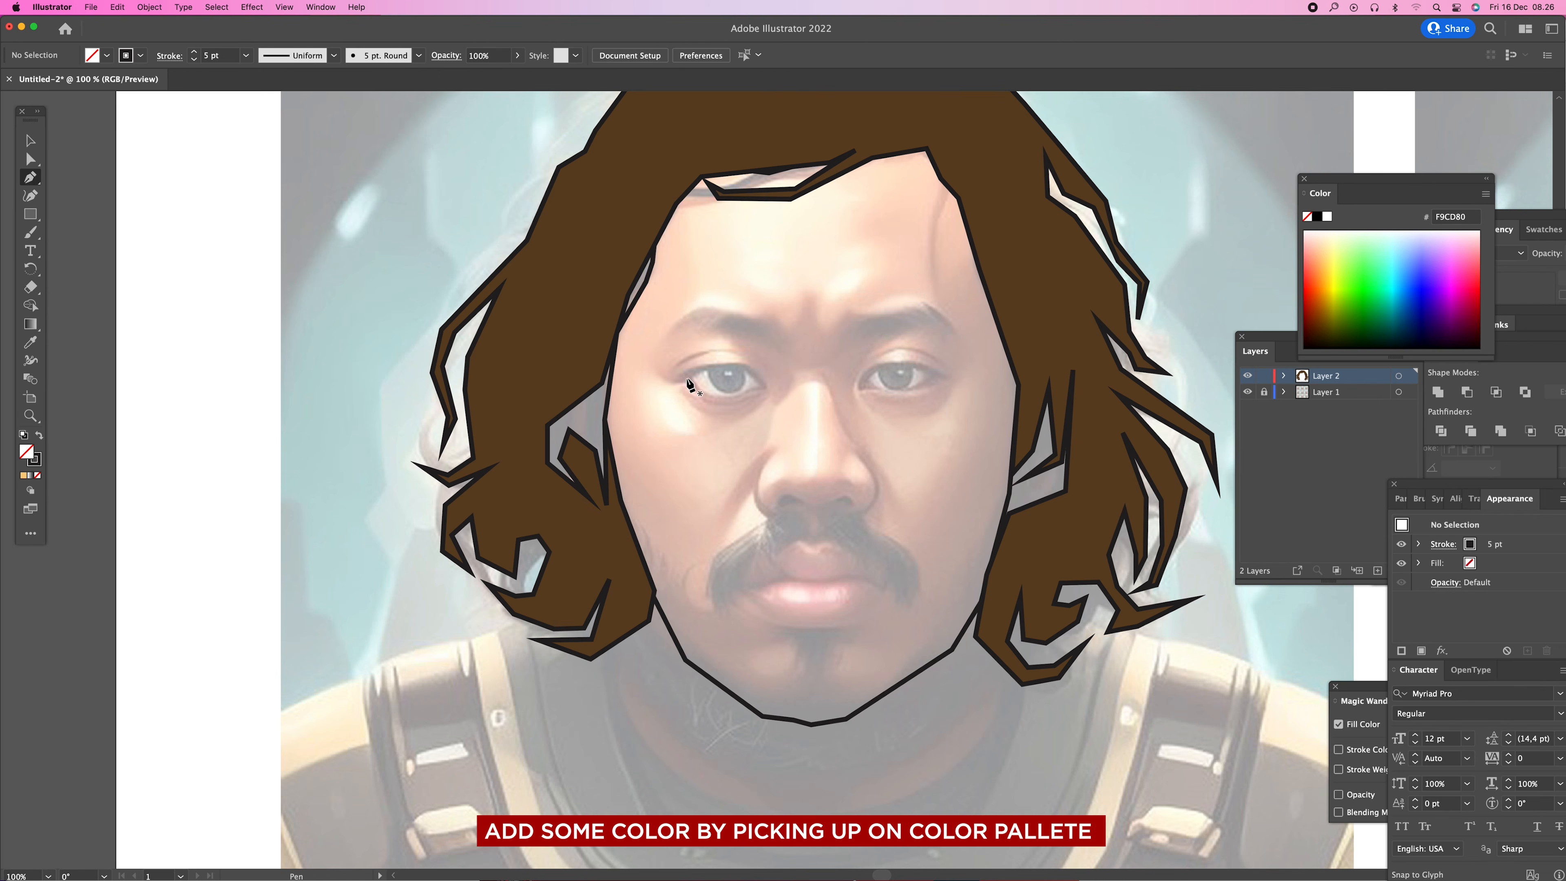
left_click(679, 374)
left_click(694, 366)
left_click(742, 365)
left_click(753, 369)
left_click(768, 387)
left_click(758, 390)
left_click(741, 396)
left_click(707, 396)
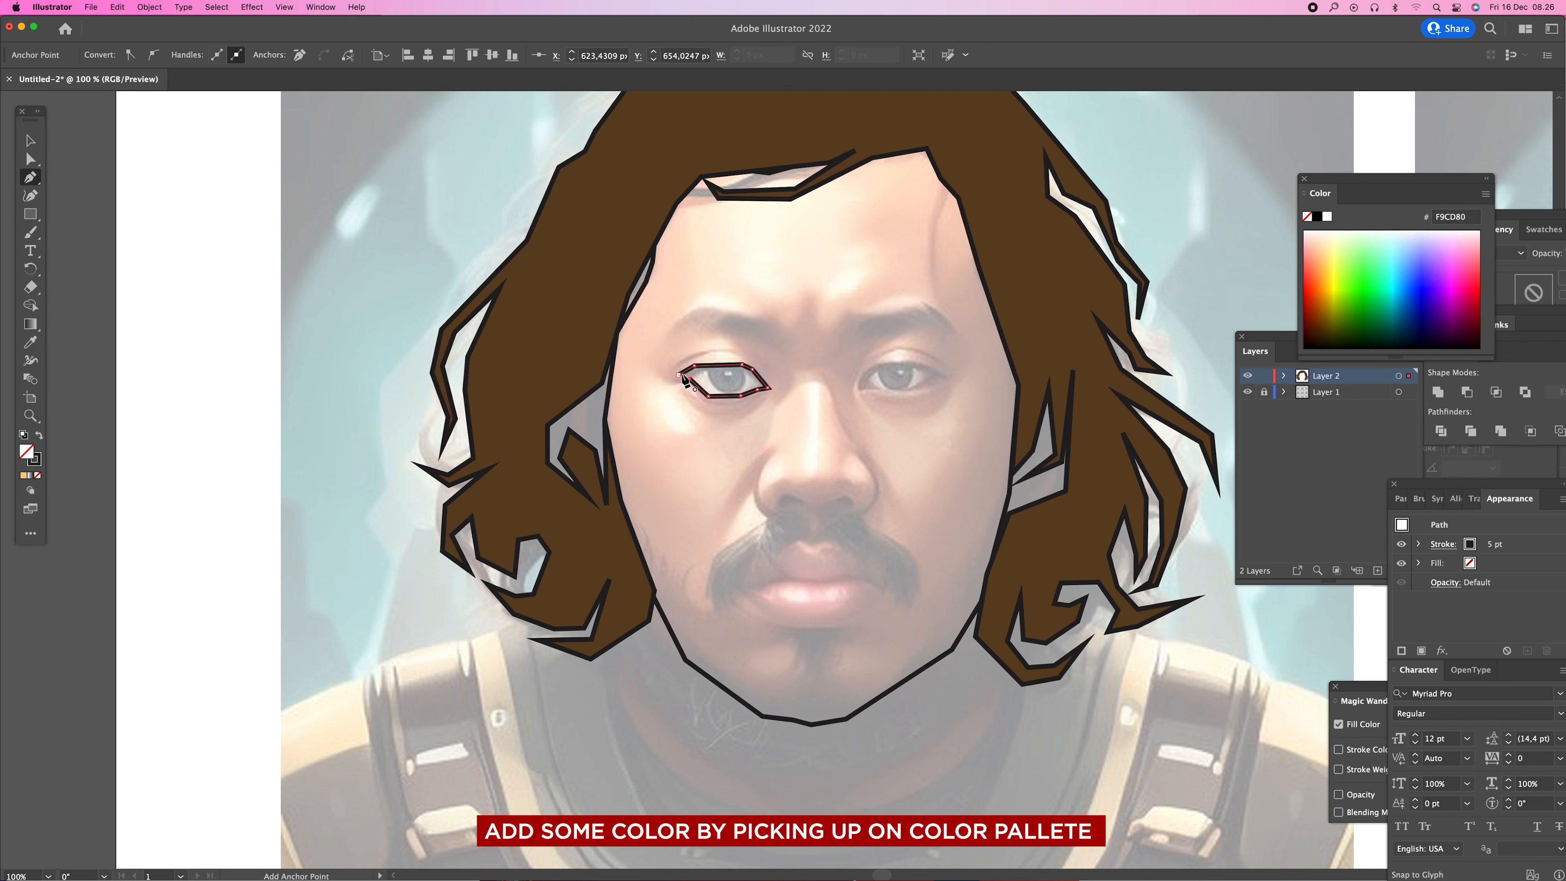
left_click(678, 375)
- Trace a closed angular outline around the right eye
left_click(858, 387)
left_click(870, 367)
left_click(886, 363)
left_click(918, 361)
left_click(948, 377)
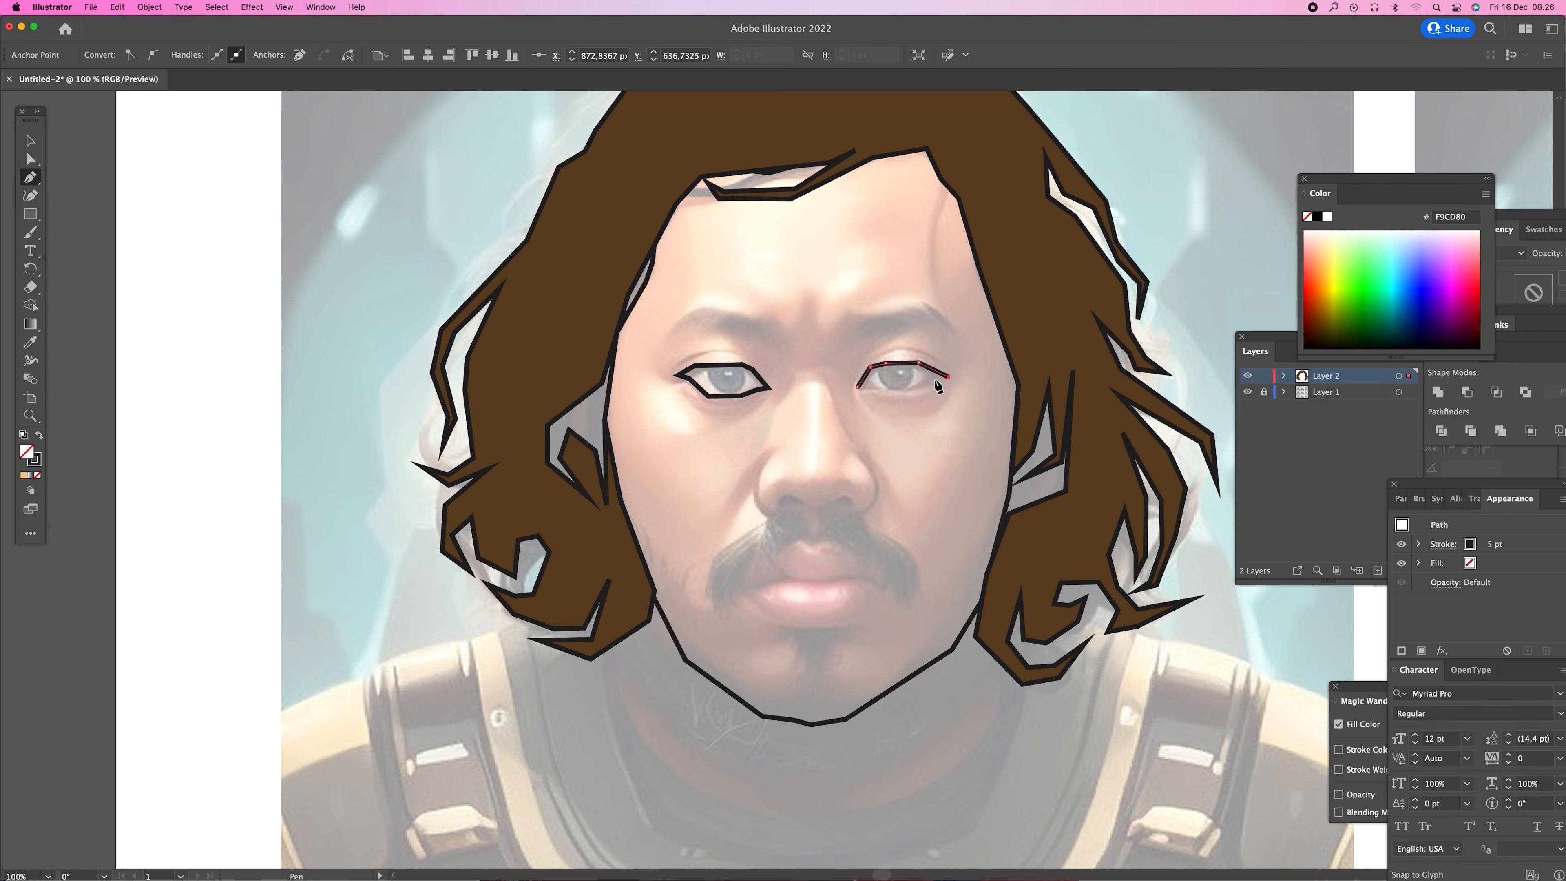
left_click(916, 390)
left_click(883, 391)
left_click(858, 387)
- Draw an angular eye-bag line under the left eye, ending at its inner corner
left_click(679, 392)
left_click(703, 412)
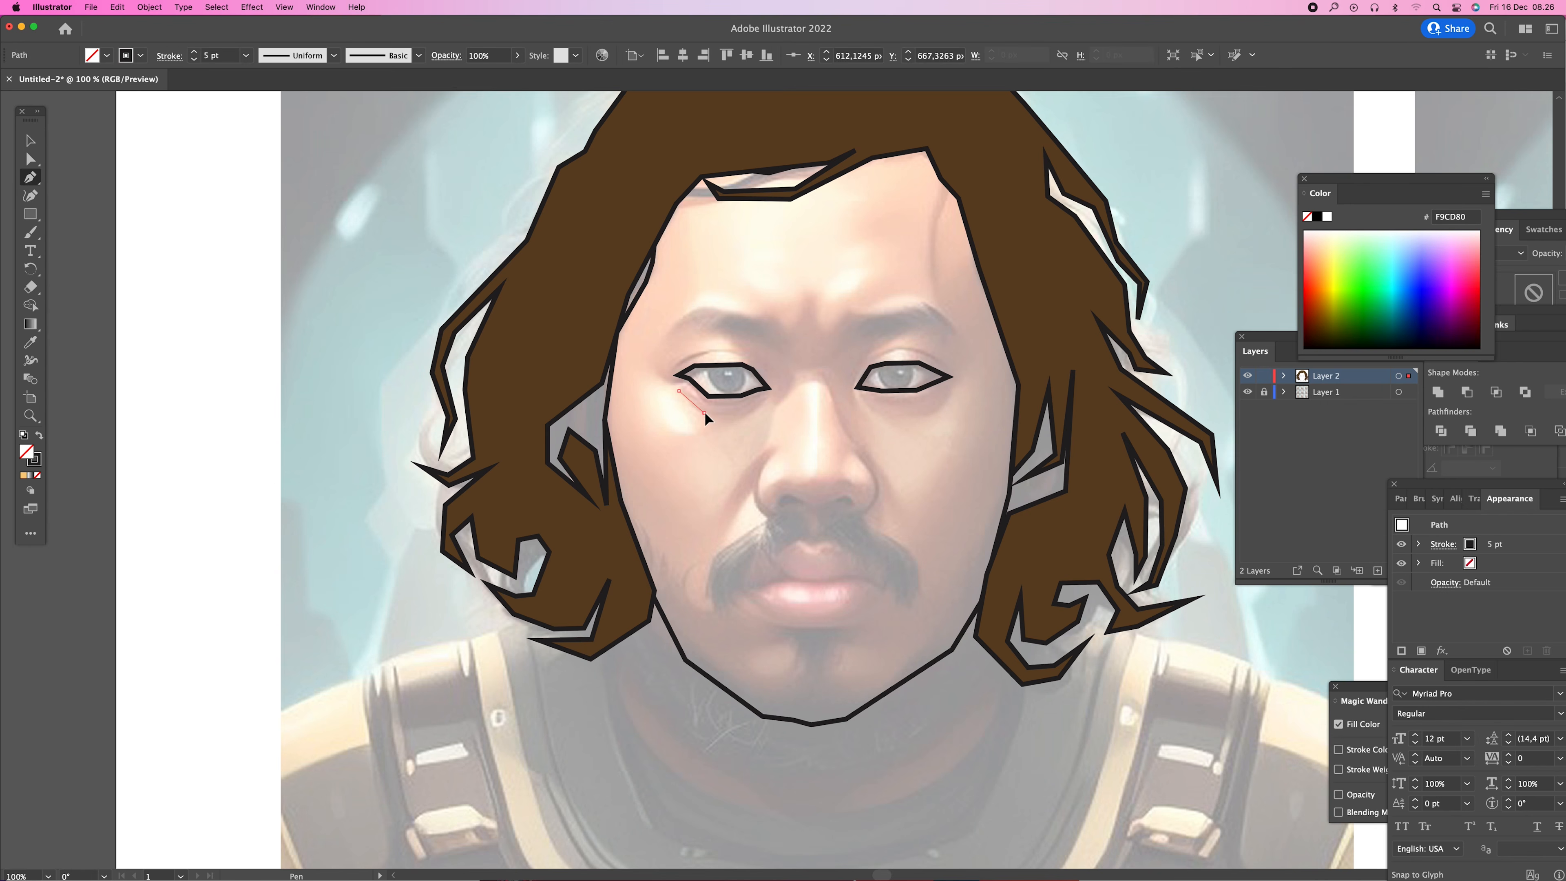
left_click(742, 412)
left_click(767, 388)
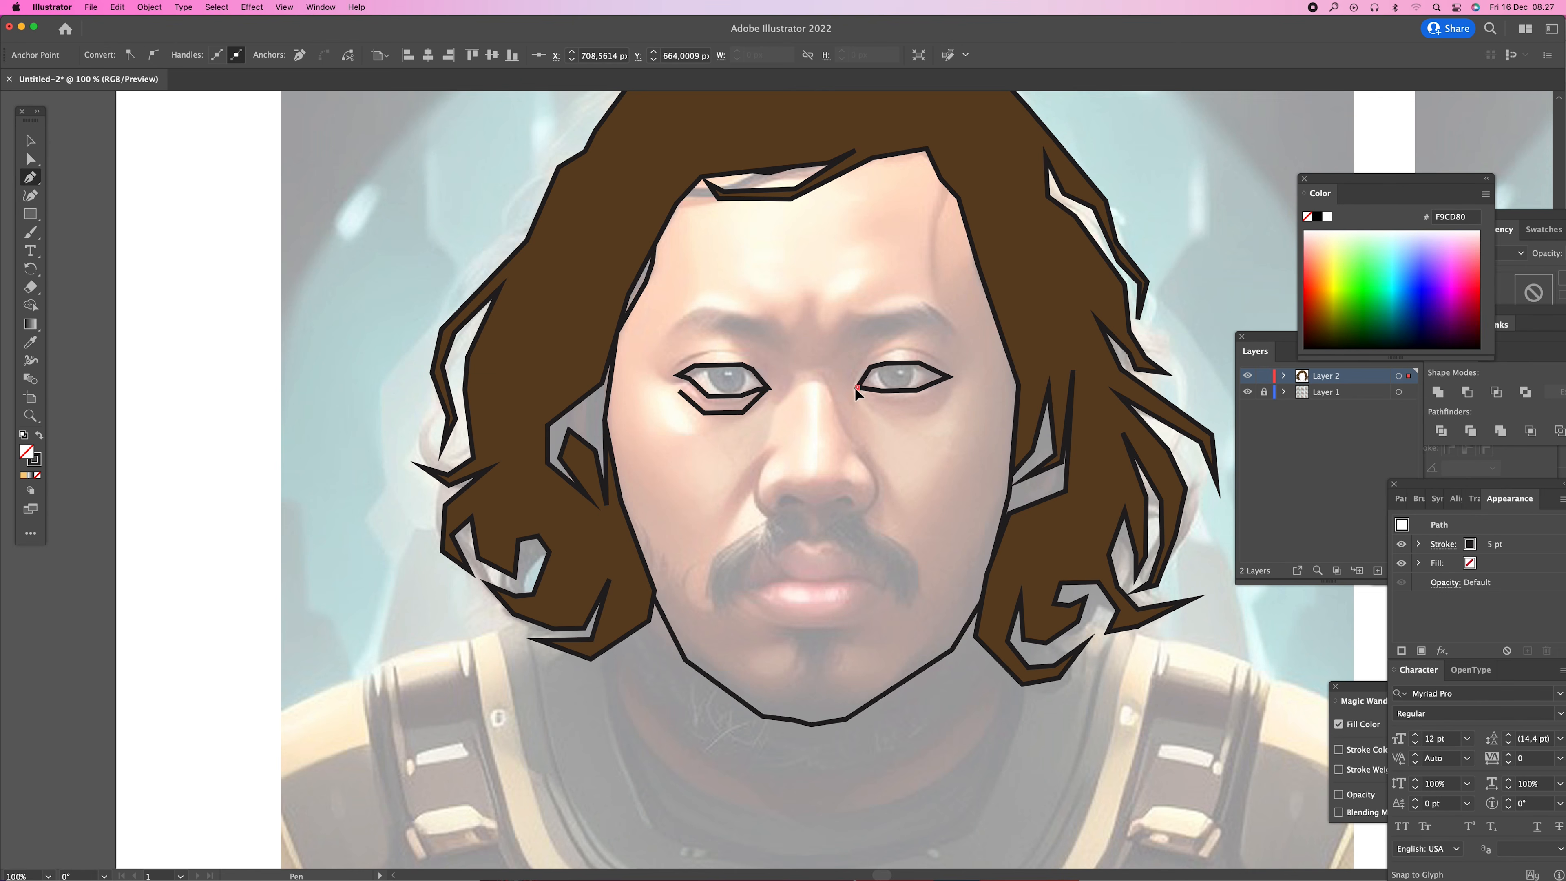
- Draw an open angular eye-bag line under the right eye, starting from its inner corner
left_click(858, 387)
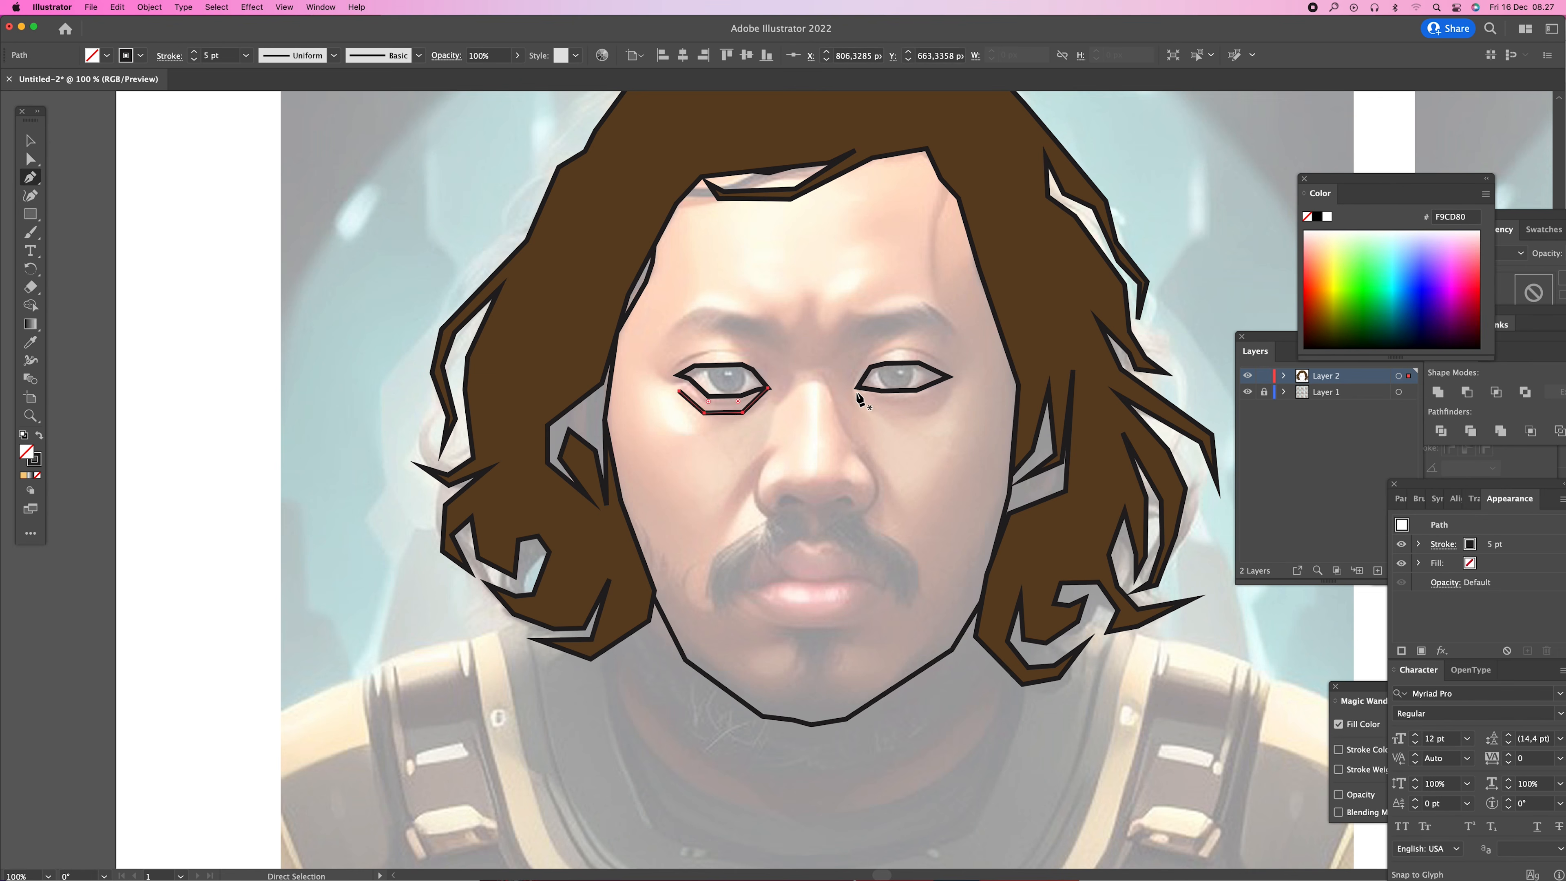
left_click(872, 410)
left_click(918, 416)
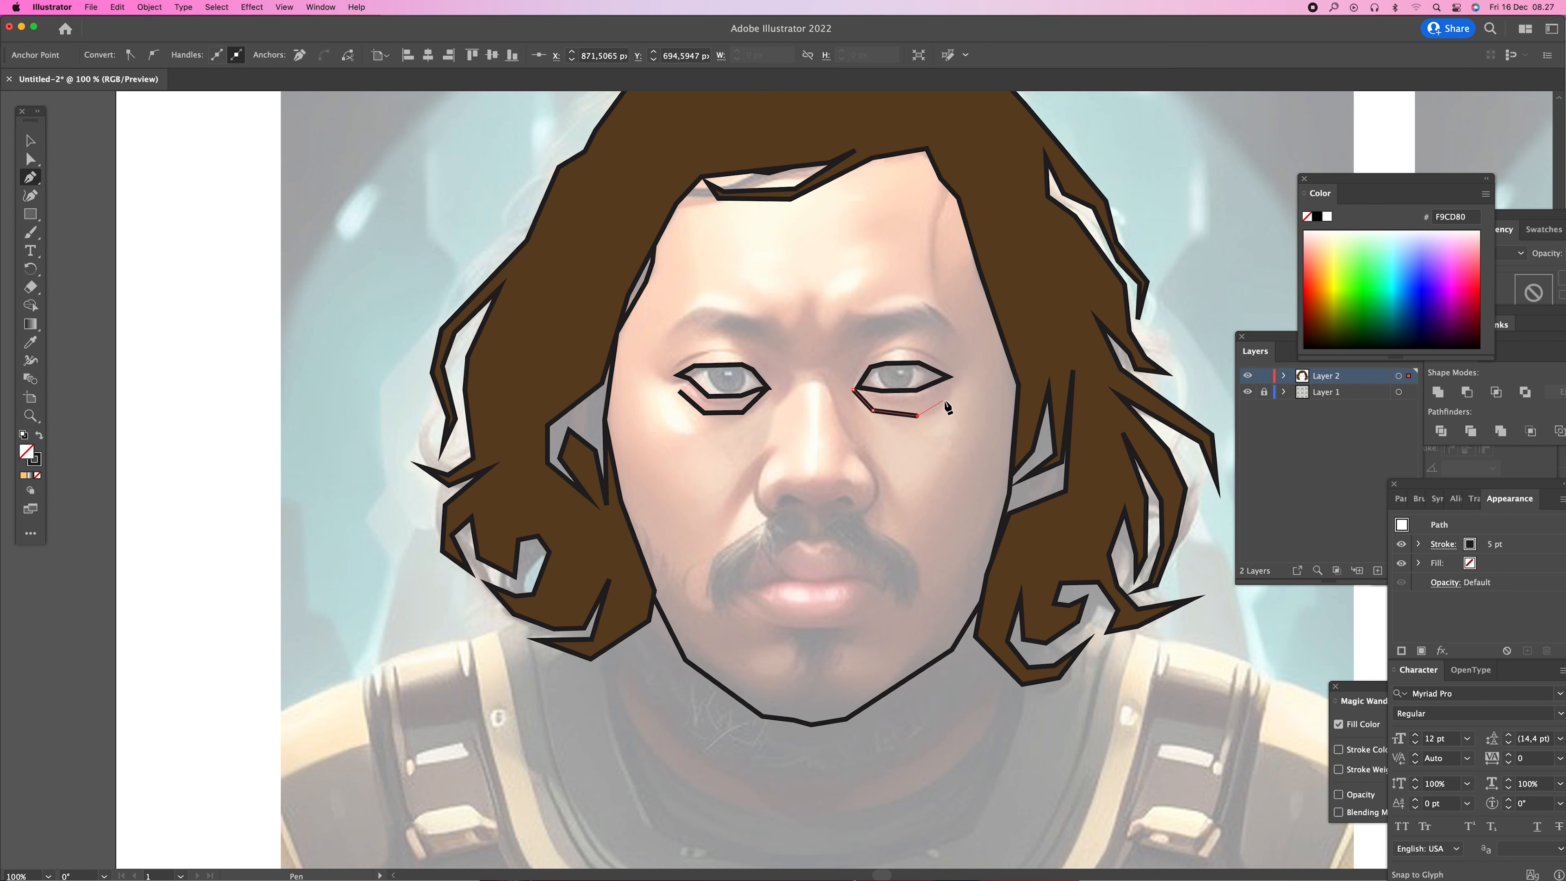
left_click(948, 399)
key("Escape")
- Trace the right eyebrow as a closed angular shape
left_click(829, 337)
left_click(845, 314)
left_click(855, 315)
left_click(884, 310)
left_click(904, 305)
left_click(932, 308)
left_click(957, 336)
left_click(925, 325)
left_click(881, 337)
left_click(858, 346)
left_click(840, 345)
left_click(829, 337)
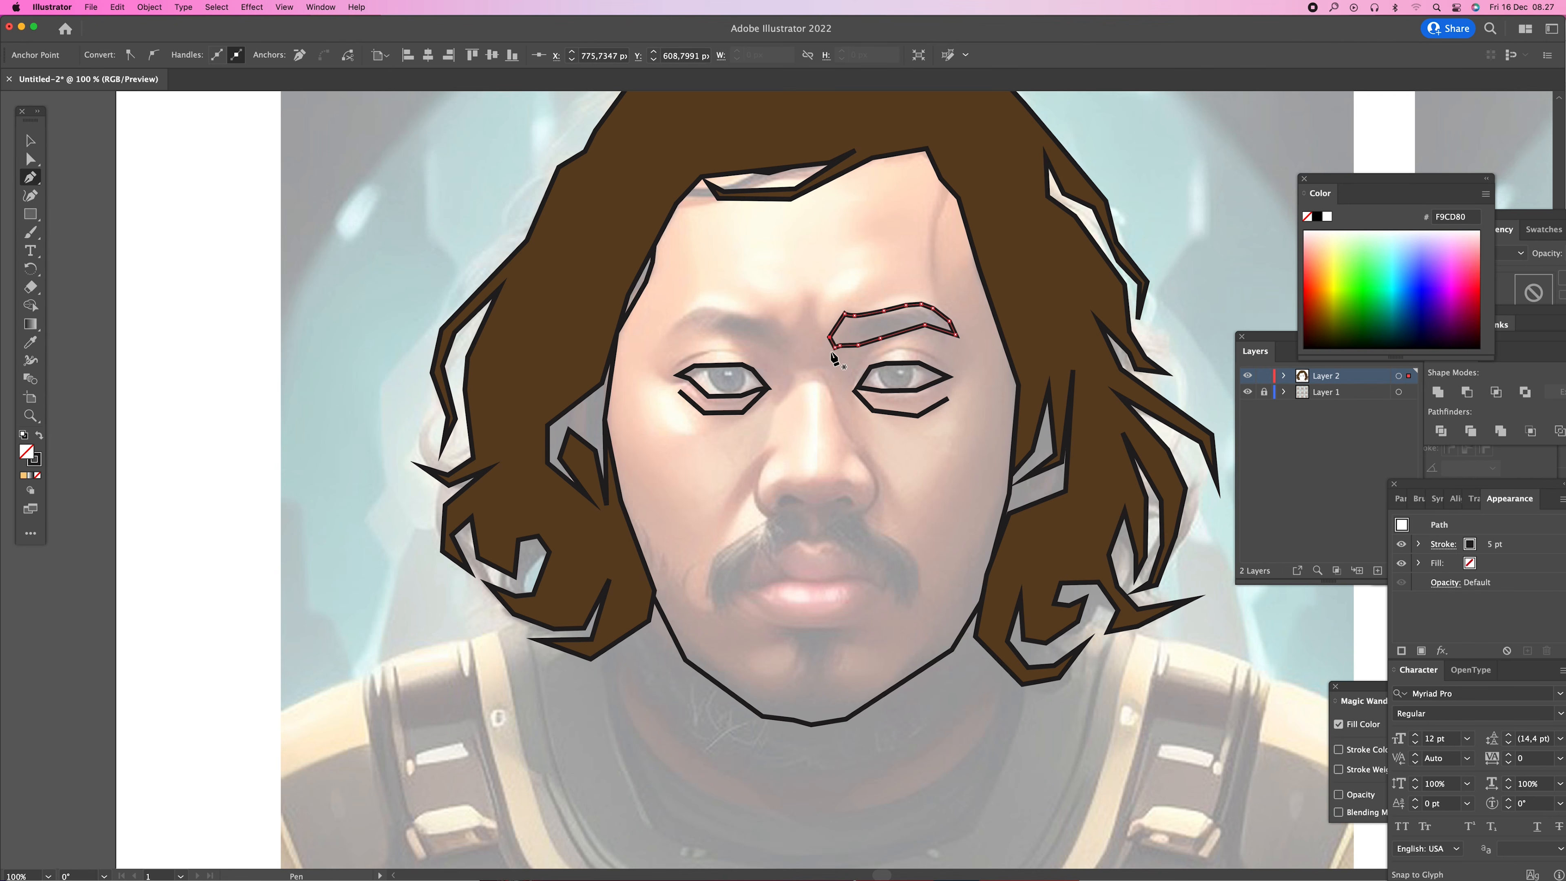
- Trace the left eyebrow as a closed shape with jagged hair notches at both ends
left_click(660, 336)
left_click(695, 308)
left_click(711, 308)
left_click(761, 318)
left_click(772, 321)
left_click(778, 320)
left_click(782, 327)
left_click(788, 350)
left_click(789, 361)
left_click(776, 353)
left_click(753, 340)
left_click(713, 330)
left_click(681, 334)
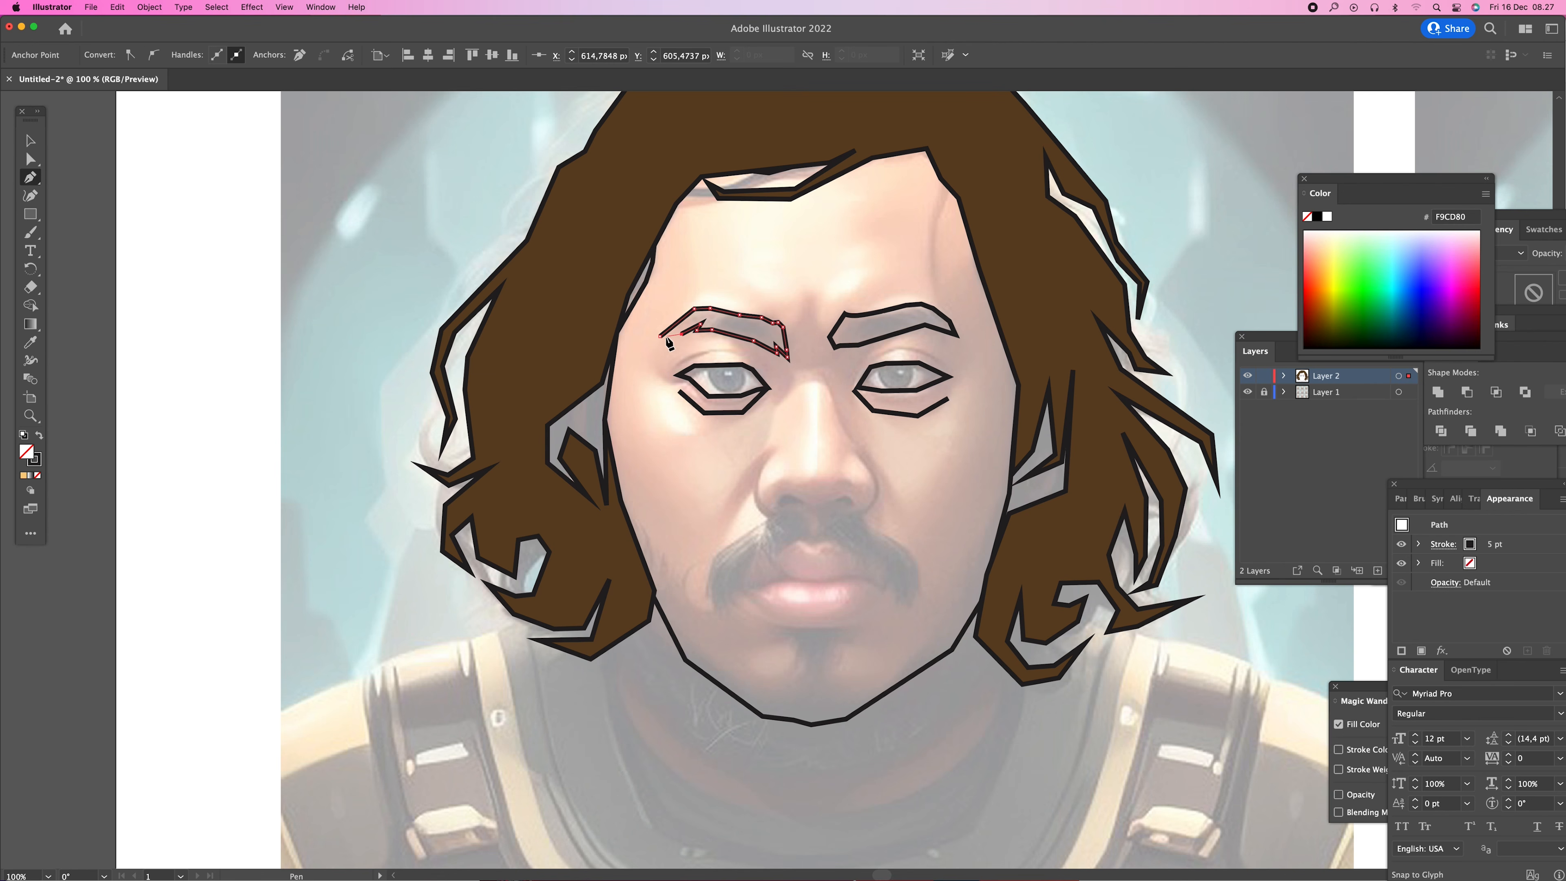
left_click(660, 337)
- Trace the nose outline from the left nostril wing along the underside to the right nostril
left_click(758, 476)
left_click_drag(755, 503, 780, 512)
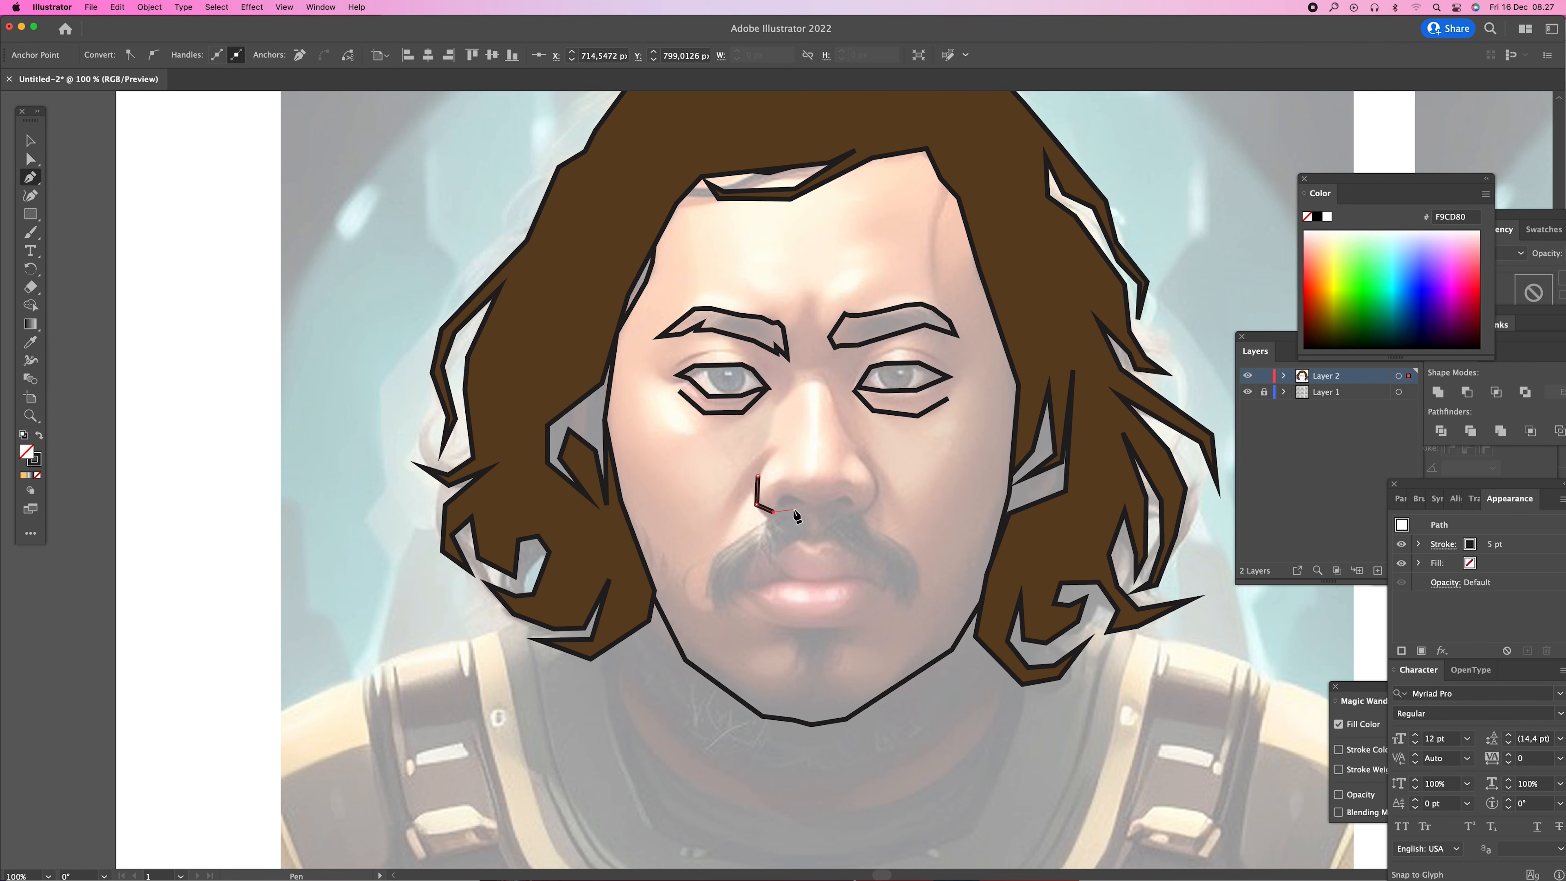
left_click(782, 501)
left_click(791, 496)
left_click(815, 507)
left_click(822, 506)
left_click(845, 494)
- Trace the right nostril wing and the right side of the nose up to the bridge, leaving the path open
left_click(841, 507)
left_click(853, 511)
left_click(864, 508)
left_click(876, 494)
left_click(876, 480)
left_click(856, 453)
left_click(831, 389)
left_click(824, 380)
key("Escape")
- Extend the left nostril wing upward and draw the diagonal cheek crease beside it
left_click(772, 451)
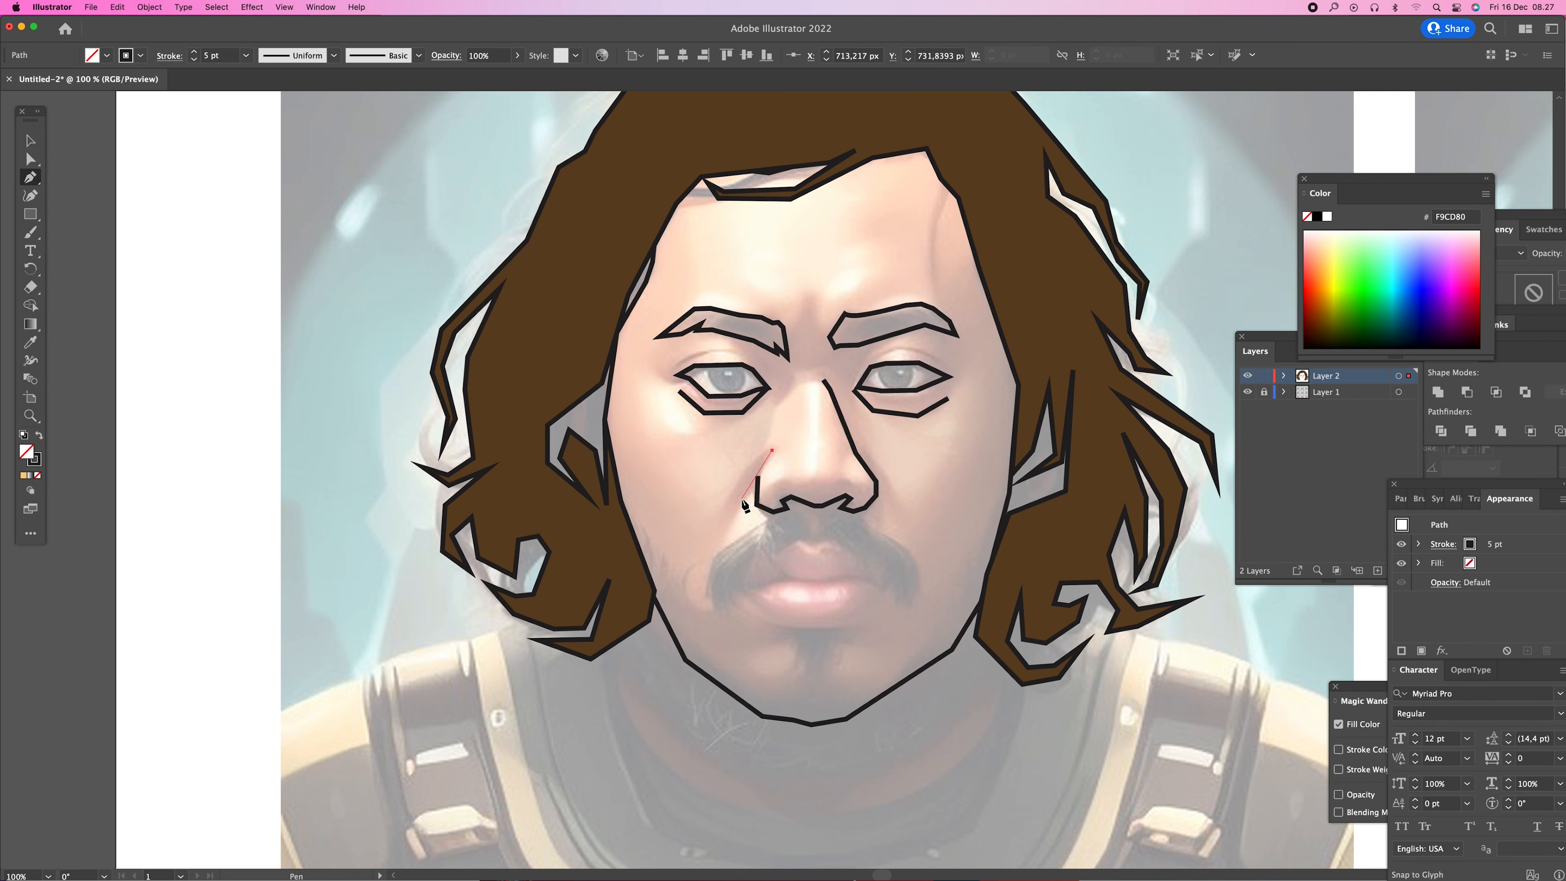
left_click(758, 478)
left_click(726, 505)
left_click(743, 472)
left_click(771, 450)
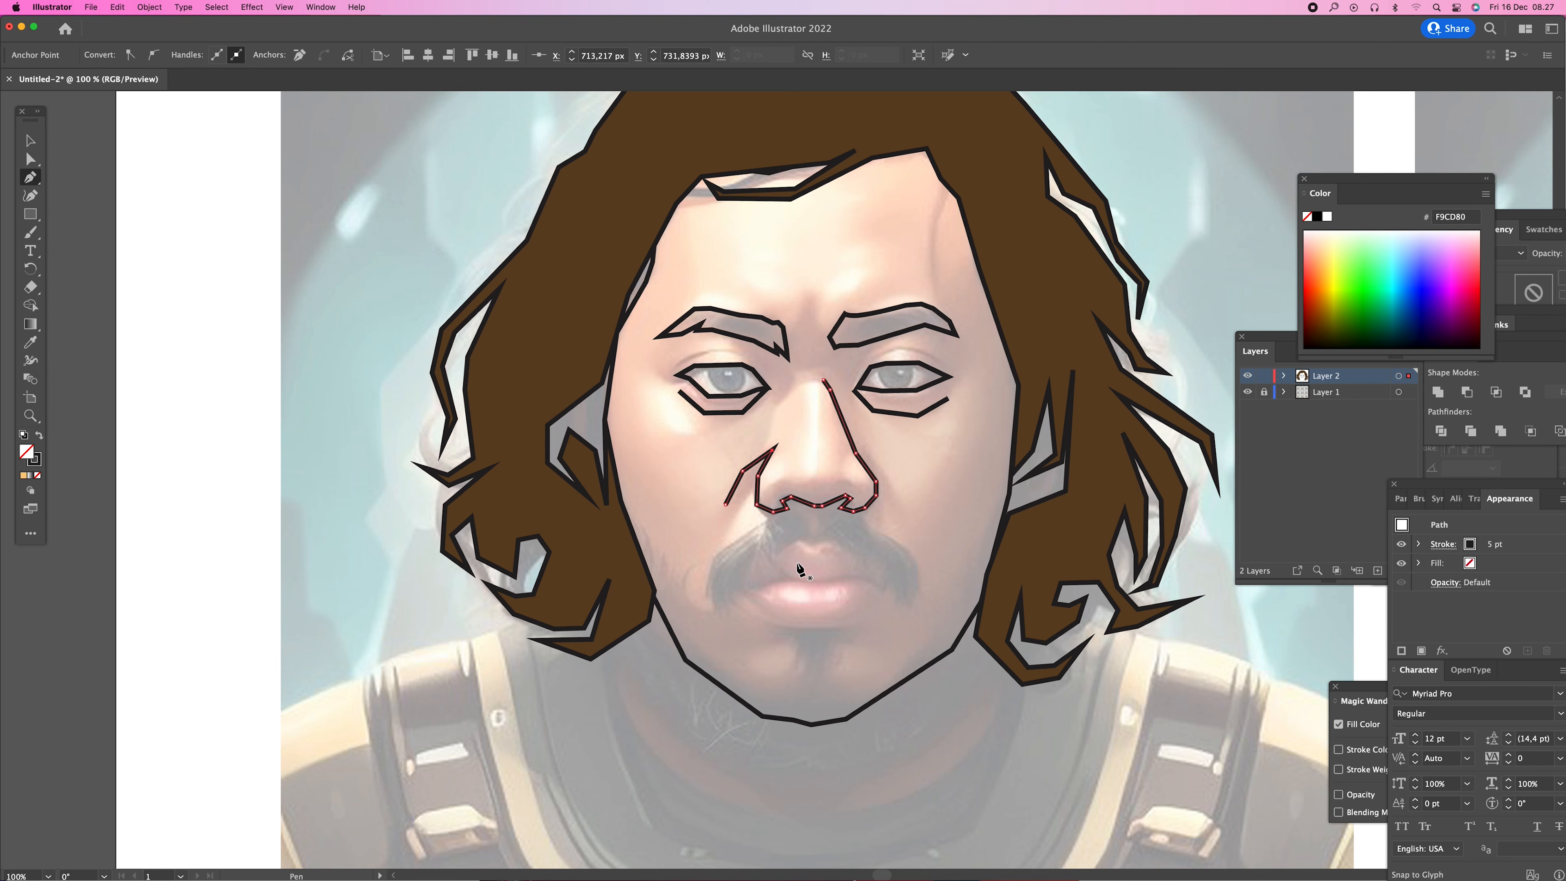
key("super+z")
key("super+z")
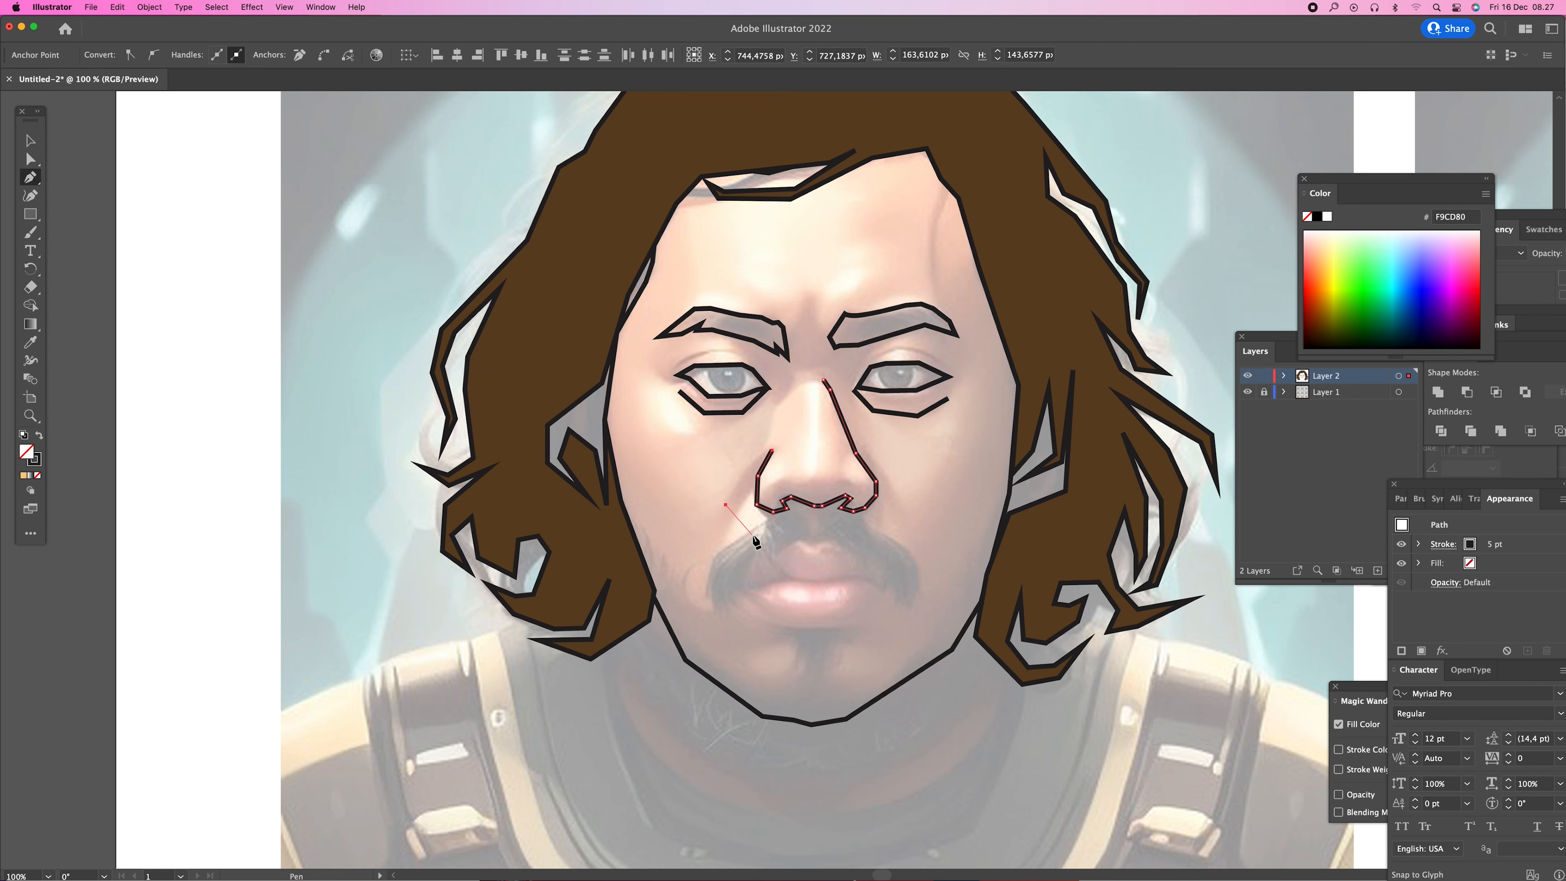
left_click(748, 470)
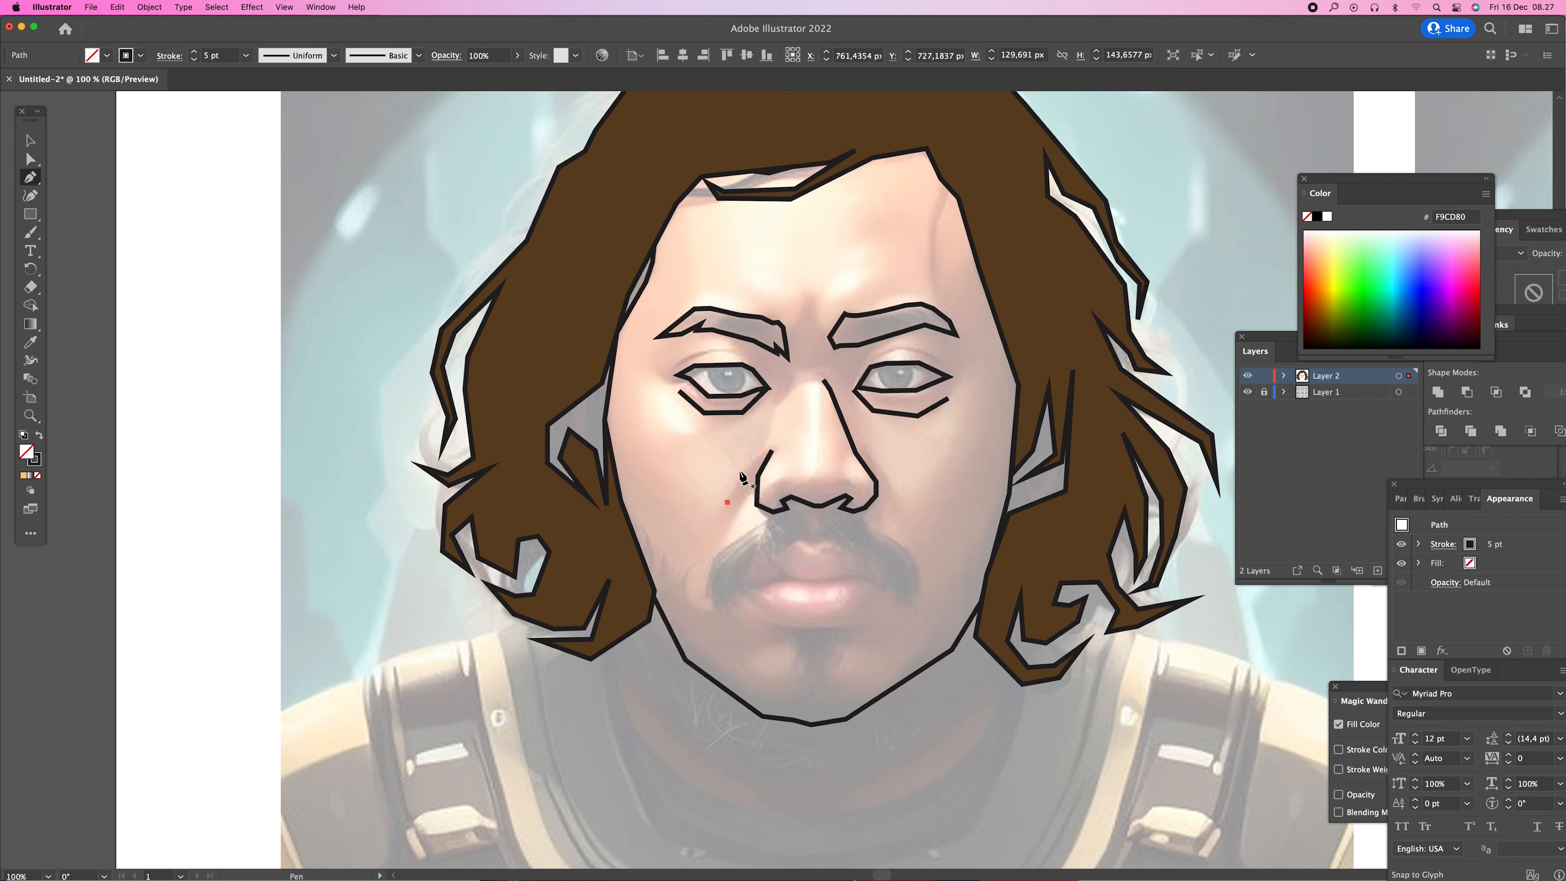
left_click(772, 451)
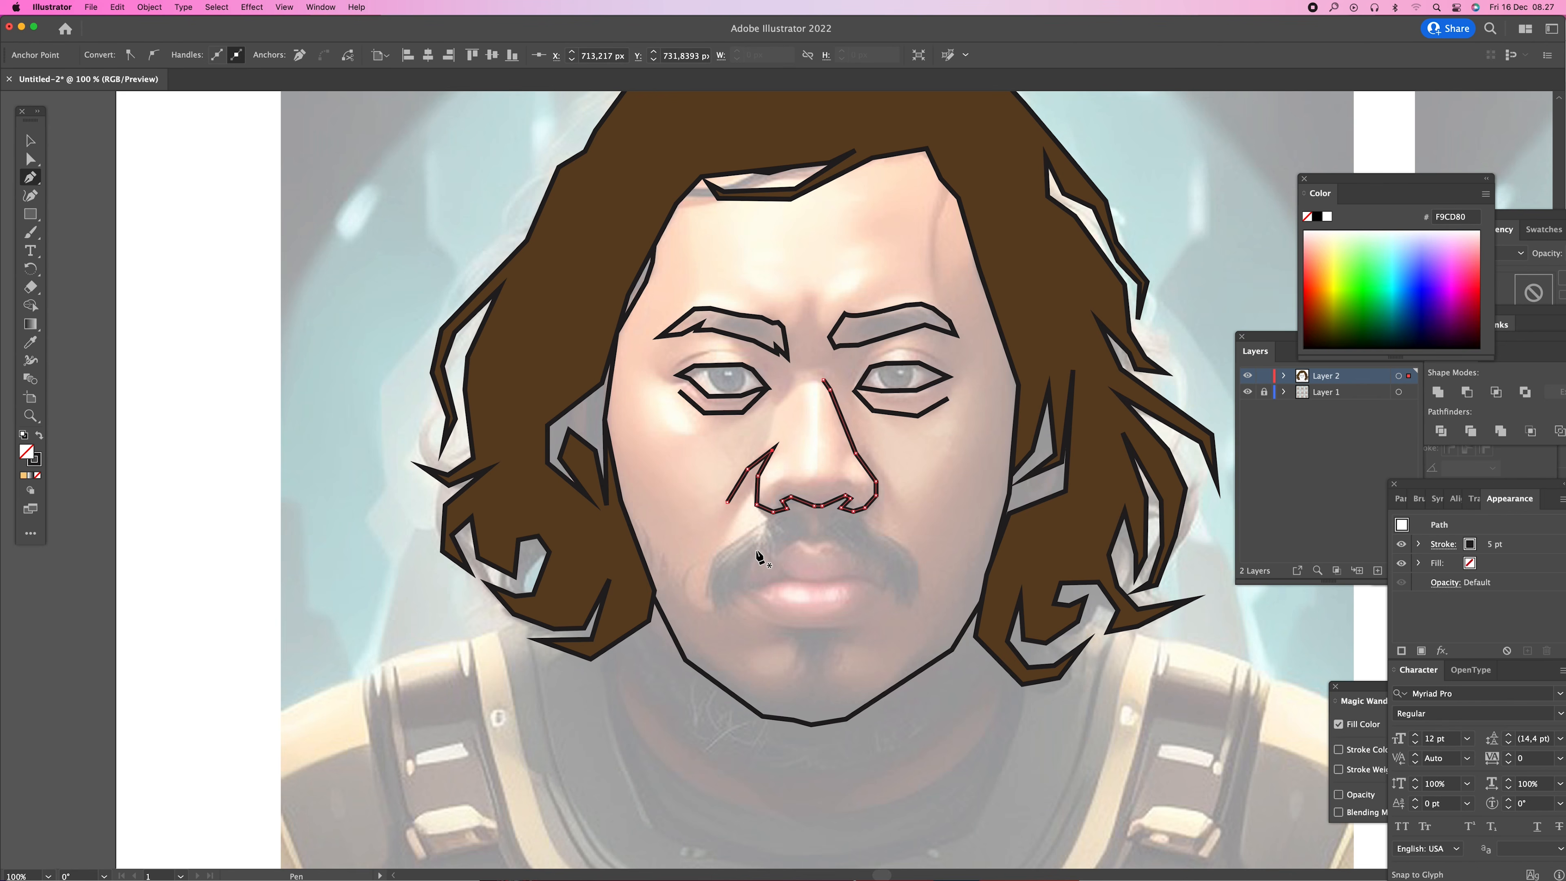
- Trace the lower edge of the moustache's left half from above the lip to its drooping tip
left_click(804, 532)
left_click(794, 540)
left_click(778, 553)
left_click(778, 544)
left_click(778, 557)
left_click(906, 475)
left_click(771, 552)
left_click(749, 562)
left_click(742, 577)
left_click(729, 582)
left_click(720, 606)
left_click(706, 603)
- Trace the moustache's outer left side and upper edge beneath the nose, down to its right tip
left_click(707, 570)
left_click(720, 547)
left_click(773, 512)
left_click(807, 508)
left_click(834, 510)
left_click(853, 511)
left_click(876, 530)
left_click(913, 548)
left_click(920, 567)
left_click(924, 593)
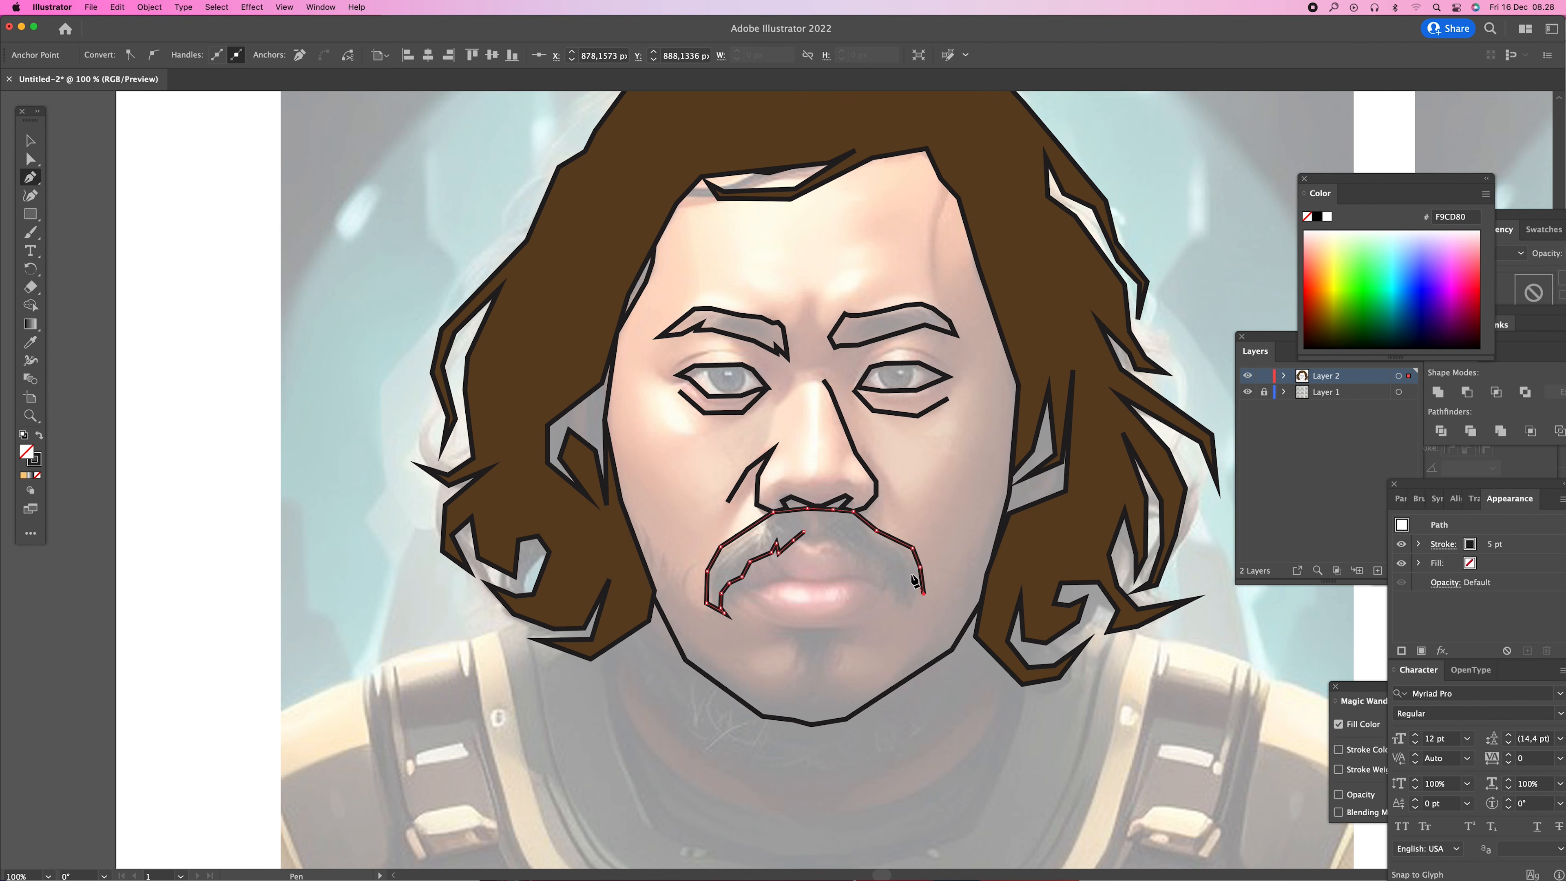
- Trace the moustache's right tip with jagged hair points and its lower edge back to the middle, closing the shape
left_click(916, 588)
left_click(908, 606)
left_click(901, 587)
left_click(897, 605)
left_click(890, 578)
left_click(864, 566)
left_click(865, 557)
left_click(847, 545)
left_click(827, 537)
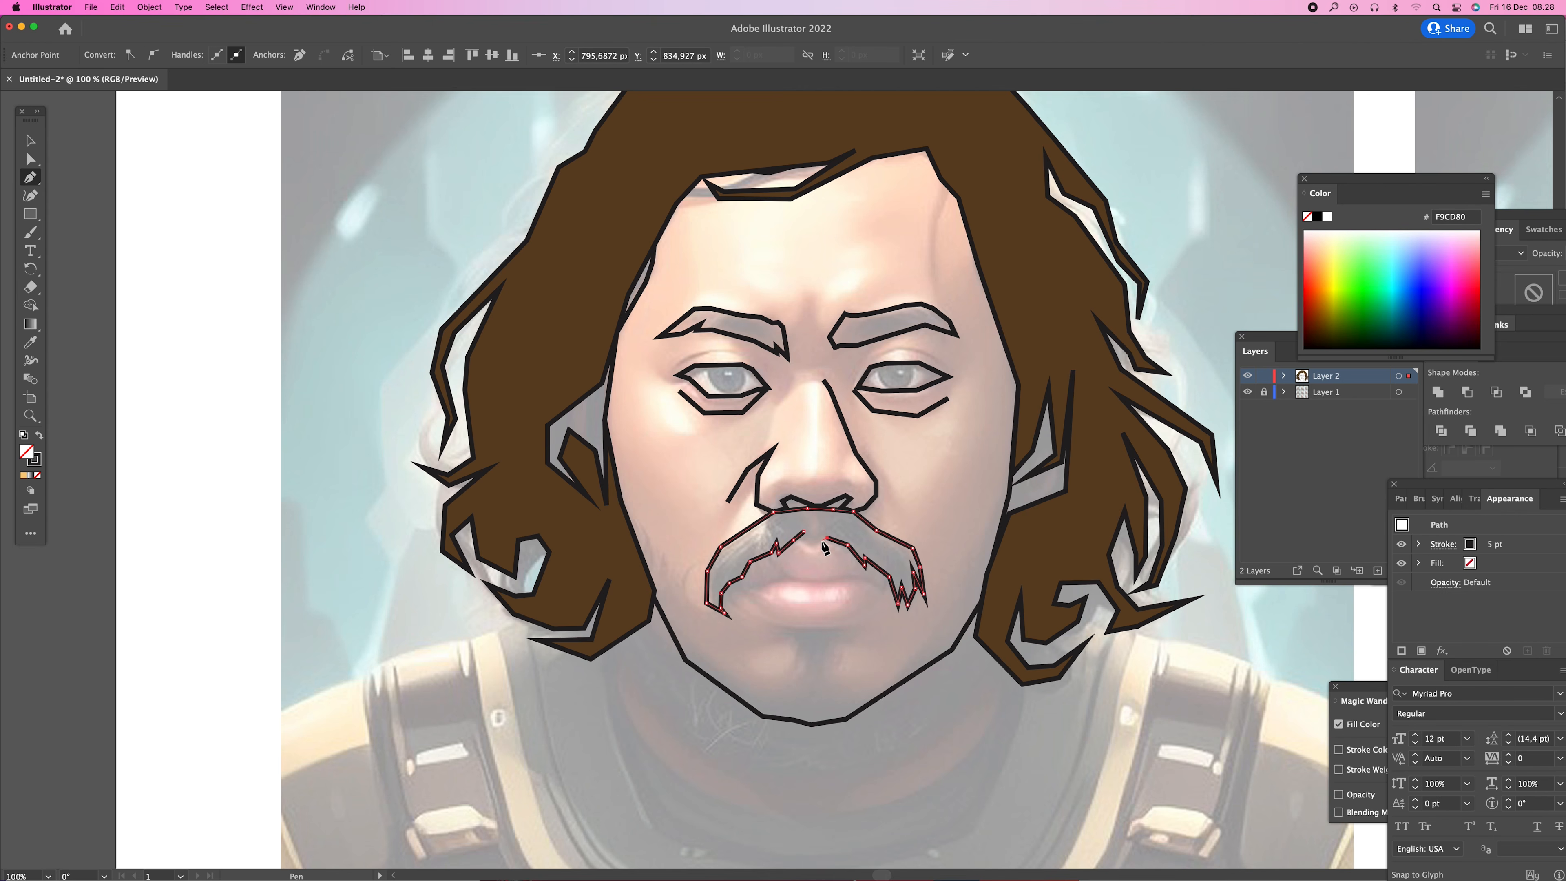
left_click(805, 542)
left_click(803, 531)
- Draw the mouth line between the lips, from the left corner across to the right corner
left_click(750, 583)
left_click(810, 582)
left_click(834, 581)
left_click(852, 578)
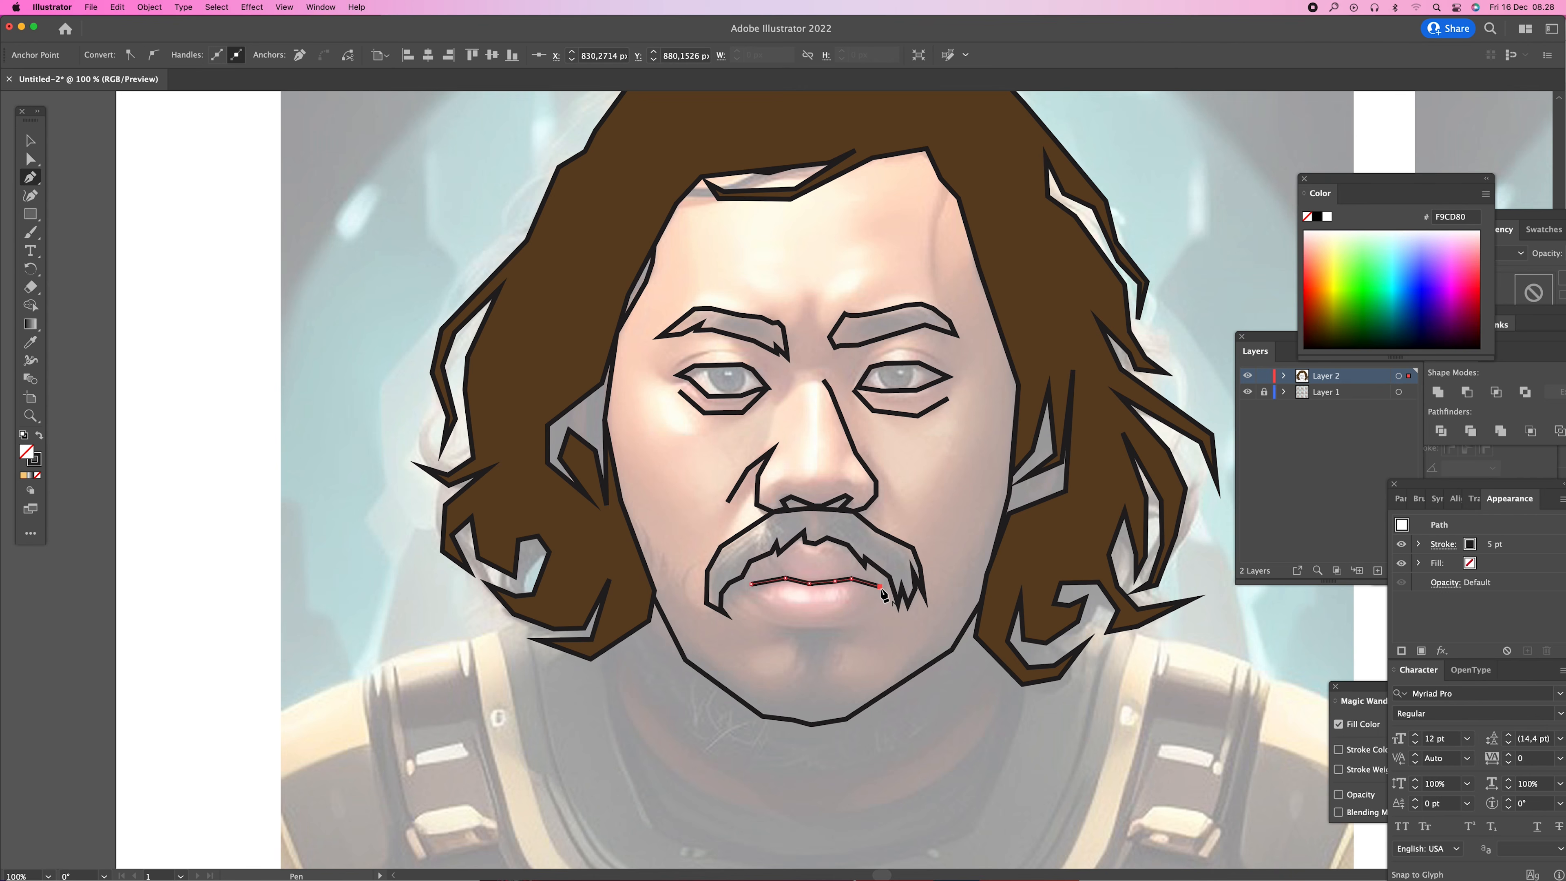
- Trace the lower lip's outline from the right corner around the bottom to the left, joining it to the mouth line
left_click(882, 598)
left_click(862, 617)
left_click(845, 626)
left_click(792, 626)
left_click(757, 610)
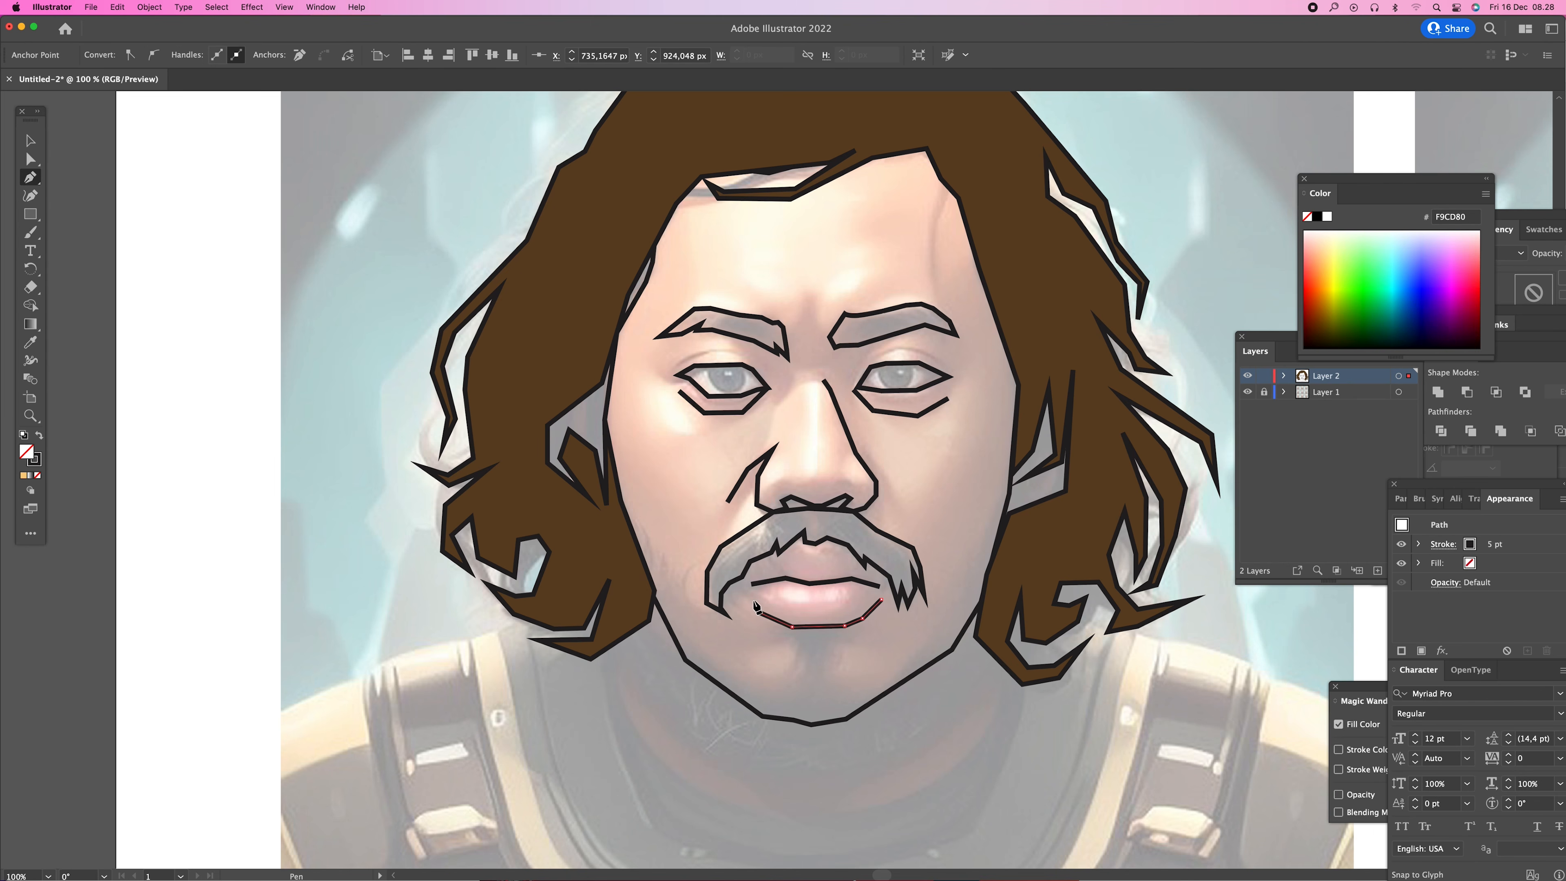
left_click(751, 584)
left_click(880, 586)
left_click(881, 597)
- Trace the upper lip area as a closed shape along the mouth line and up behind the moustache
left_click(889, 576)
left_click(881, 586)
left_click(810, 583)
left_click(786, 578)
left_click(751, 583)
left_click(740, 582)
left_click(743, 567)
left_click(771, 527)
left_click(826, 525)
left_click(875, 546)
left_click(891, 569)
left_click(889, 576)
- Bring the moustache shape to the front of the stacking order
key("v")
left_click(915, 555)
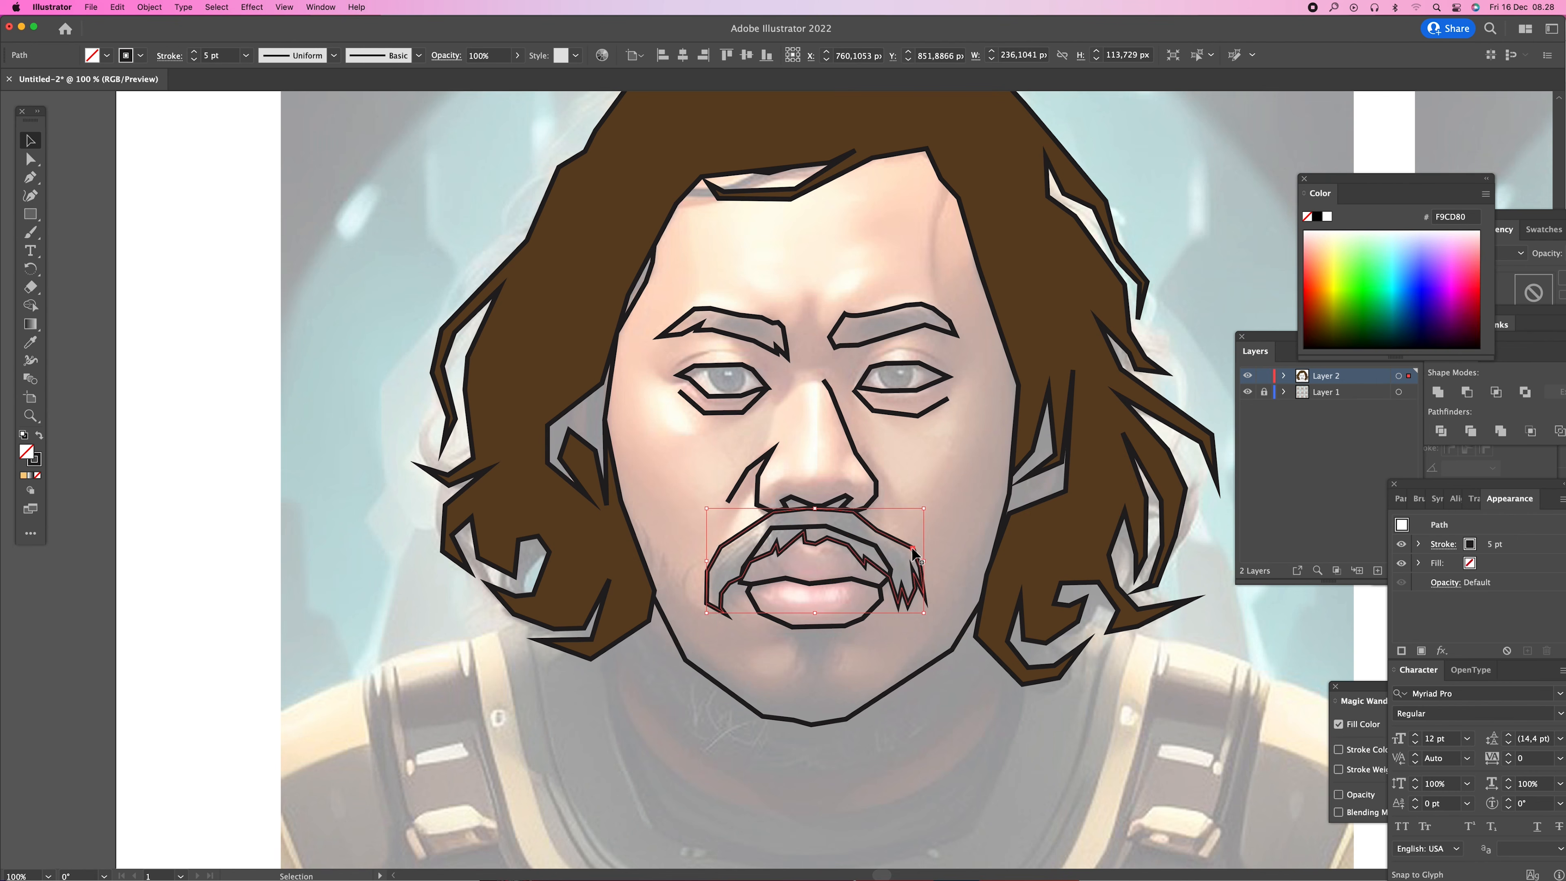
right_click(915, 555)
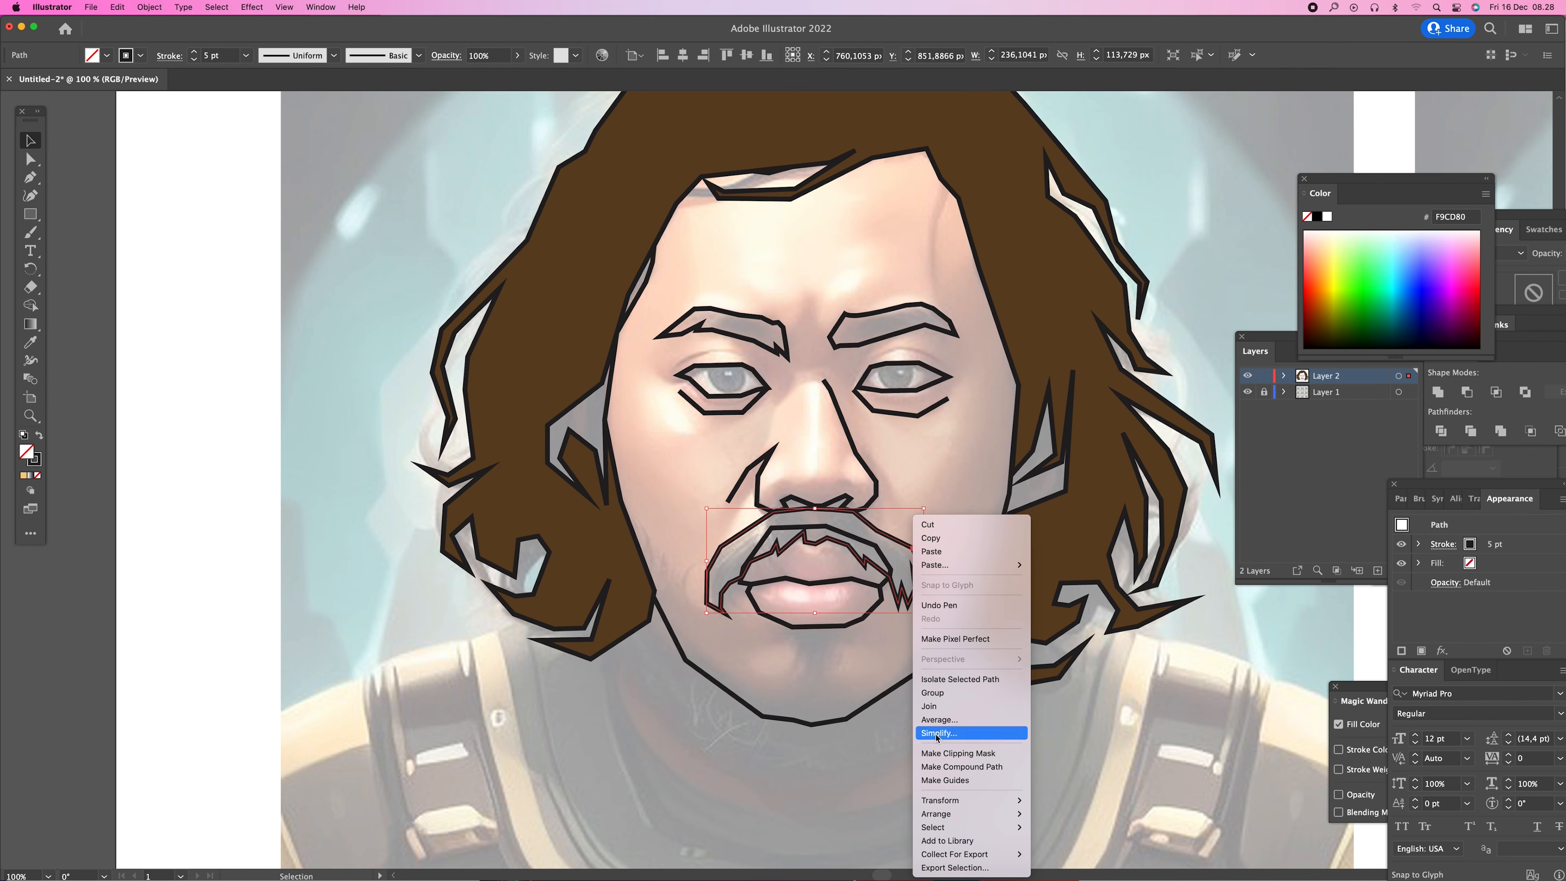
mouse_move(951, 815)
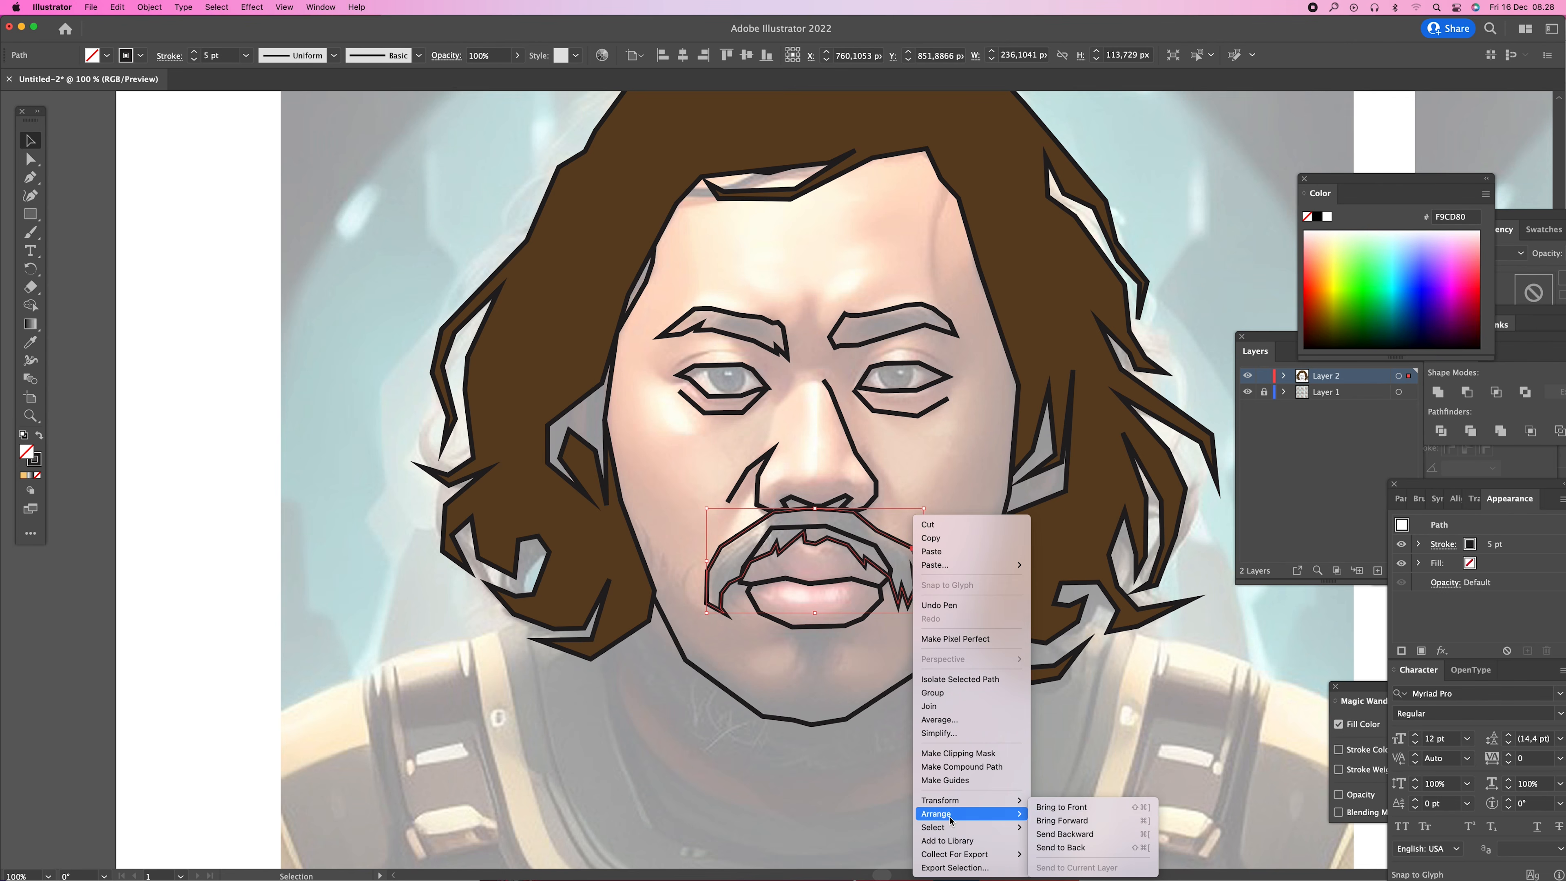
left_click(1088, 808)
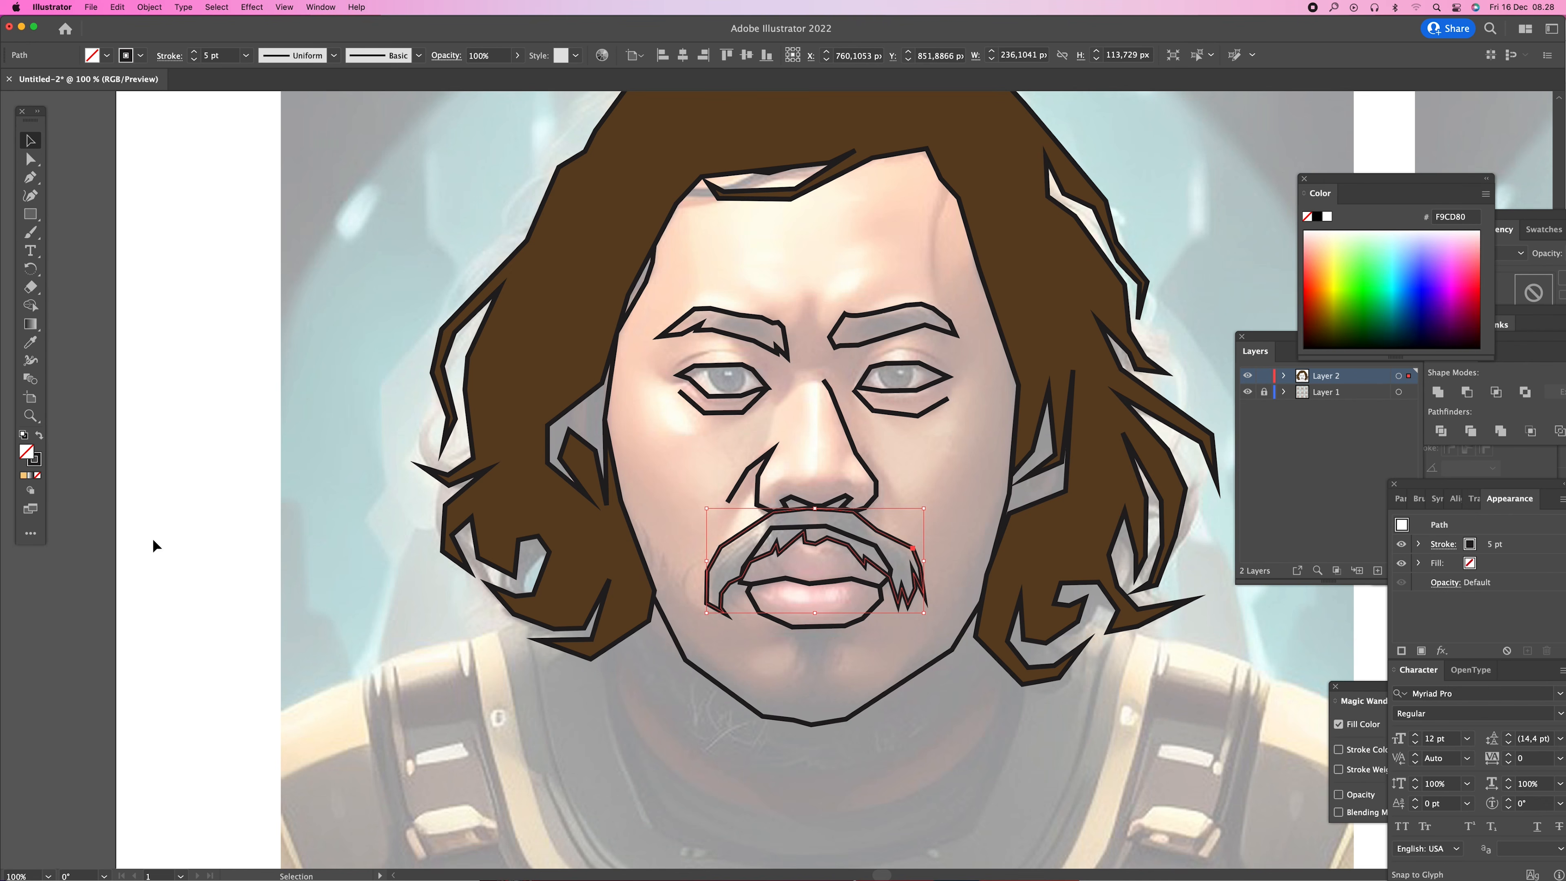
- Choose a dark reddish brown, 702508, as the moustache's fill
double_click(27, 456)
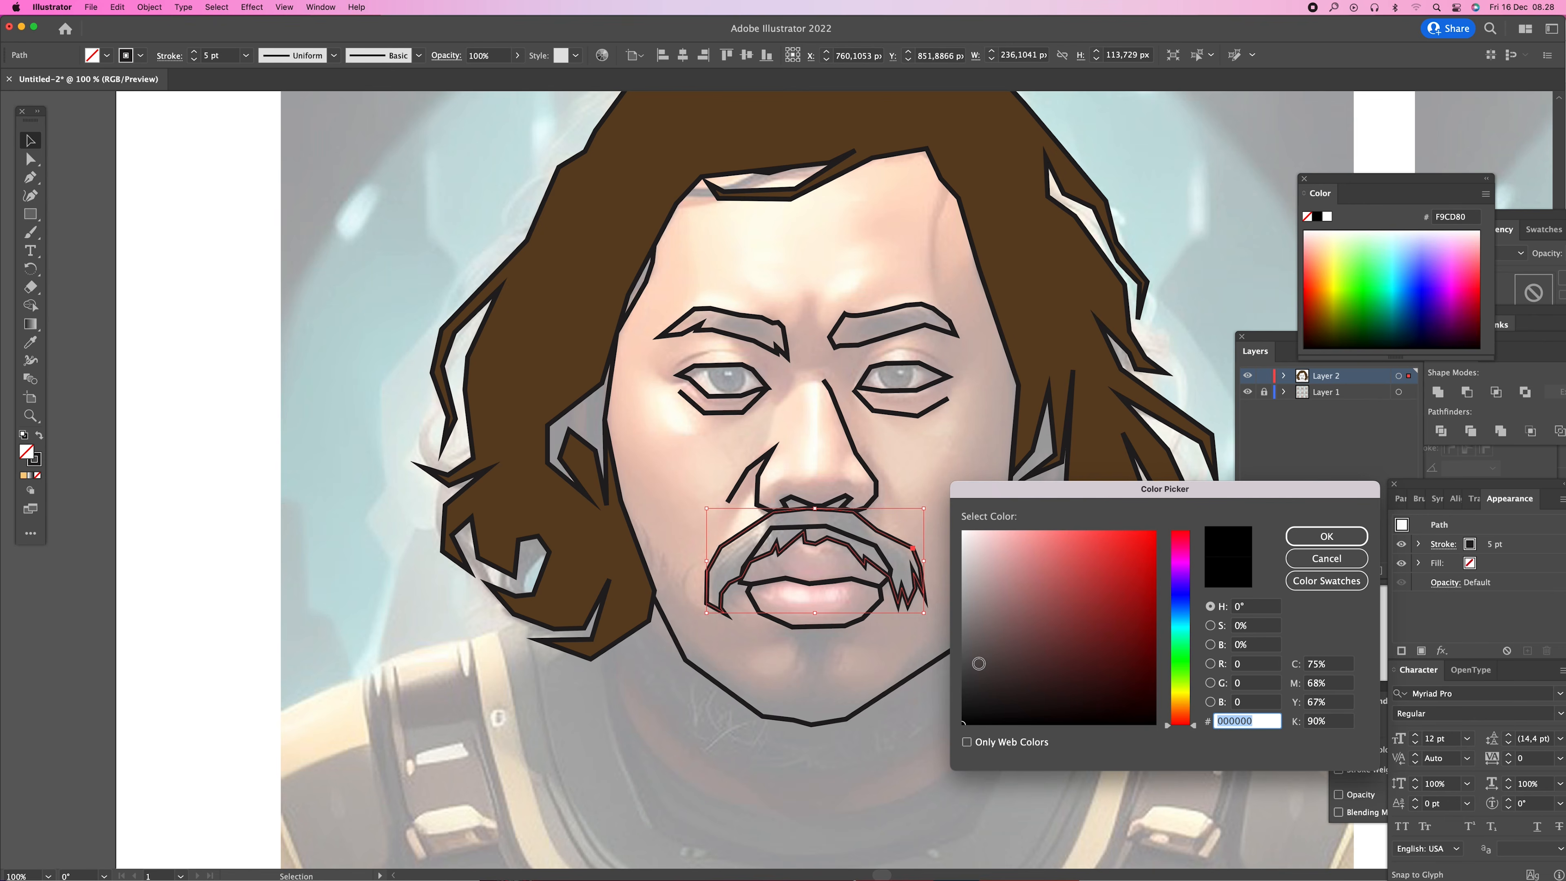
left_click(1145, 639)
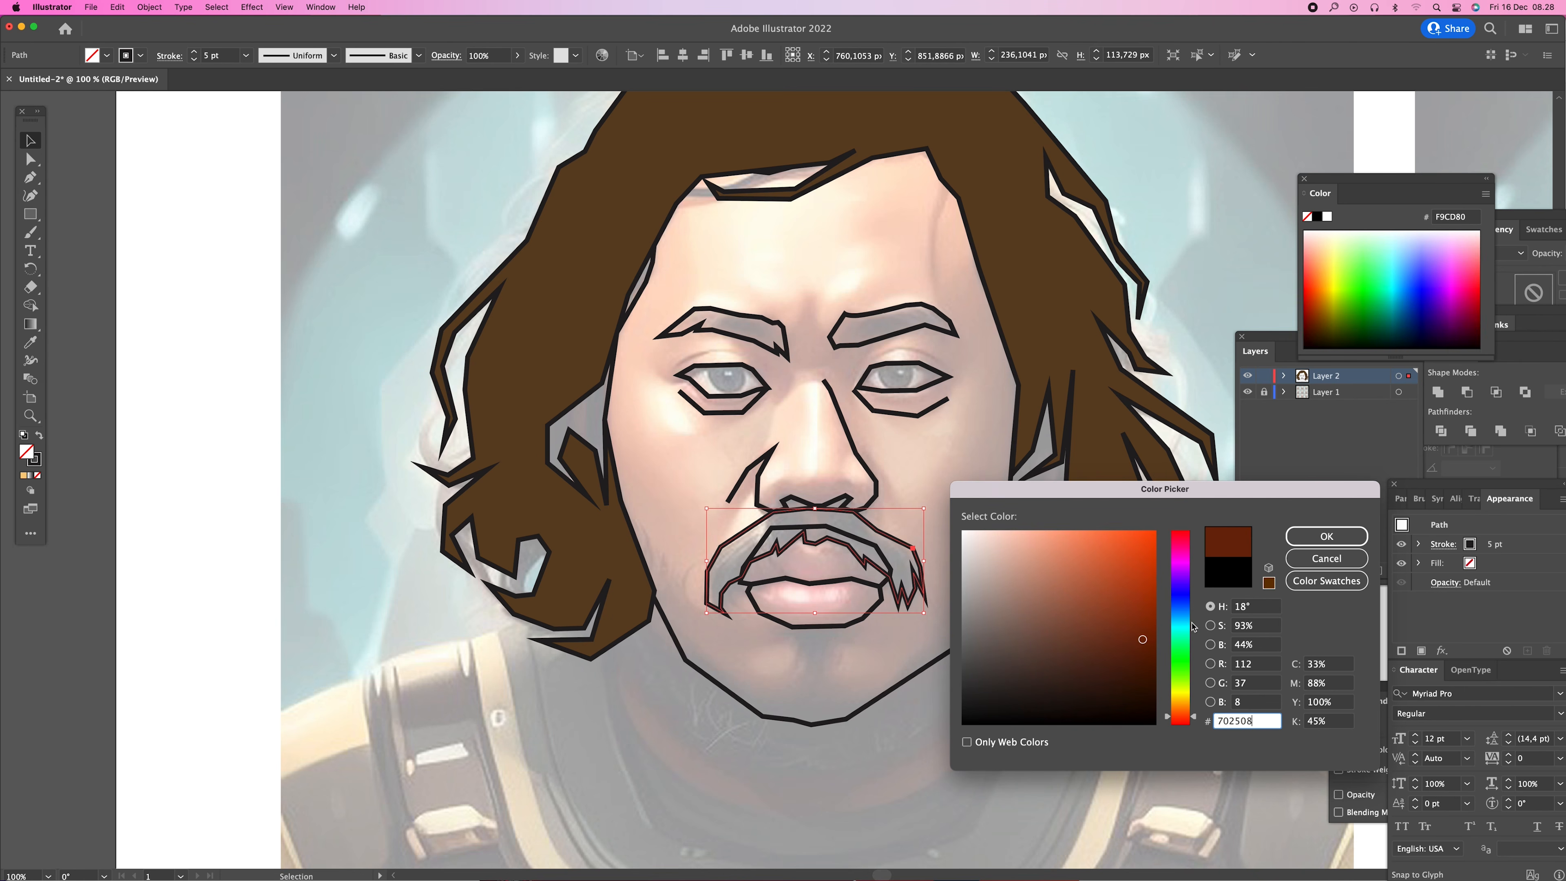
left_click(1318, 544)
- Copy the hair's brown fill and black outline onto the moustache and both eyebrows with the Eyedropper
key("i")
left_click(1066, 343)
key("v")
left_click(910, 327)
left_click(831, 349)
left_click(753, 345, "shift")
key("i")
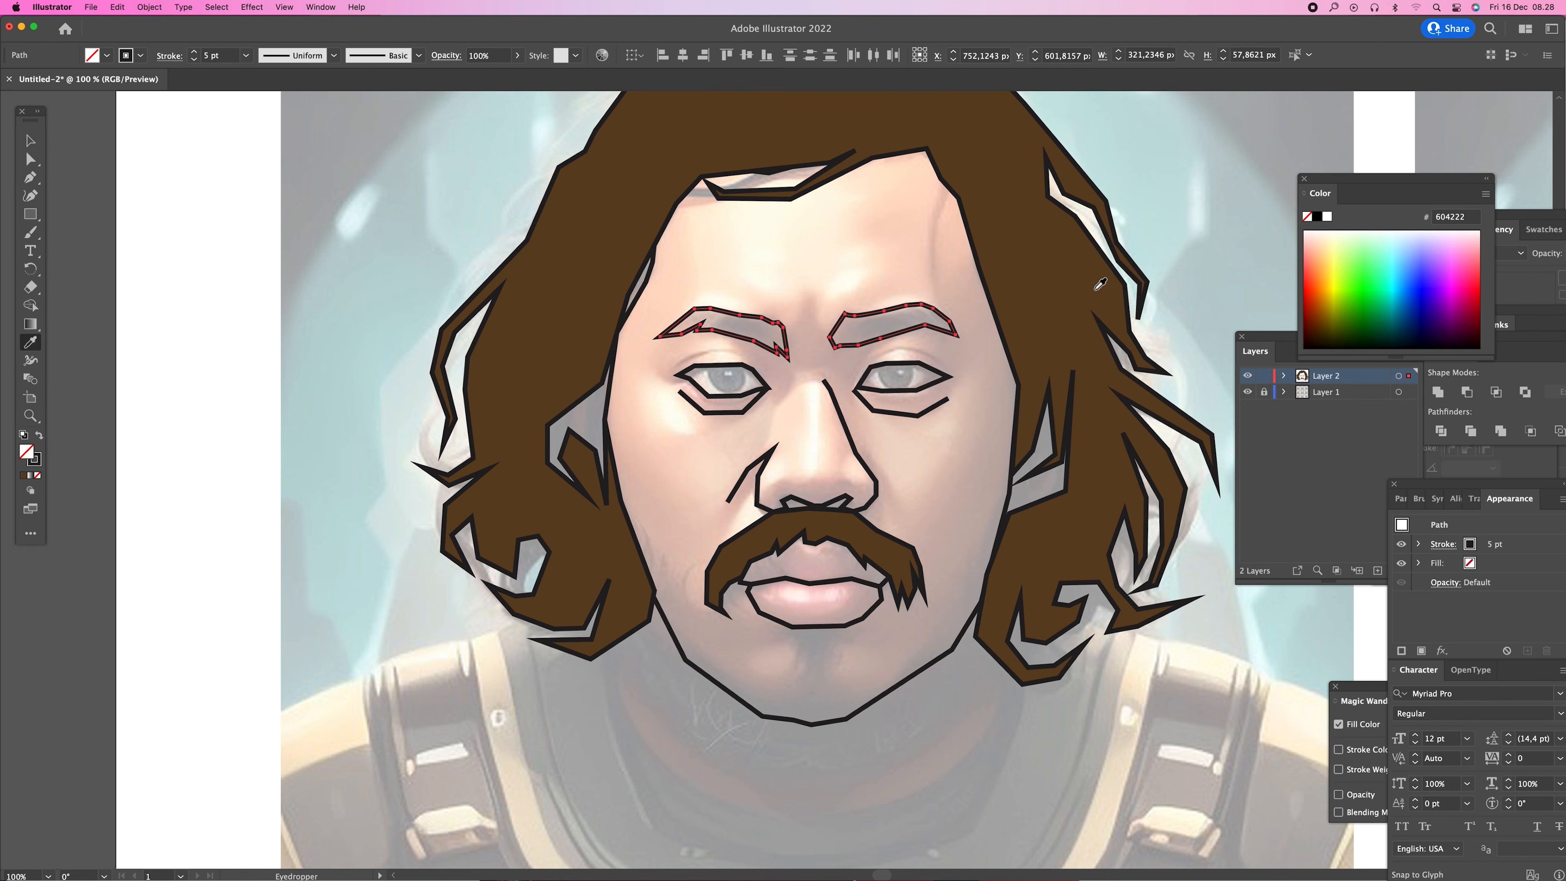
left_click(1101, 283)
- Start the beard shape with the Pen tool, tracing its jagged inner edge down the left cheek towards the chin
key("z")
left_click(270, 369, "alt")
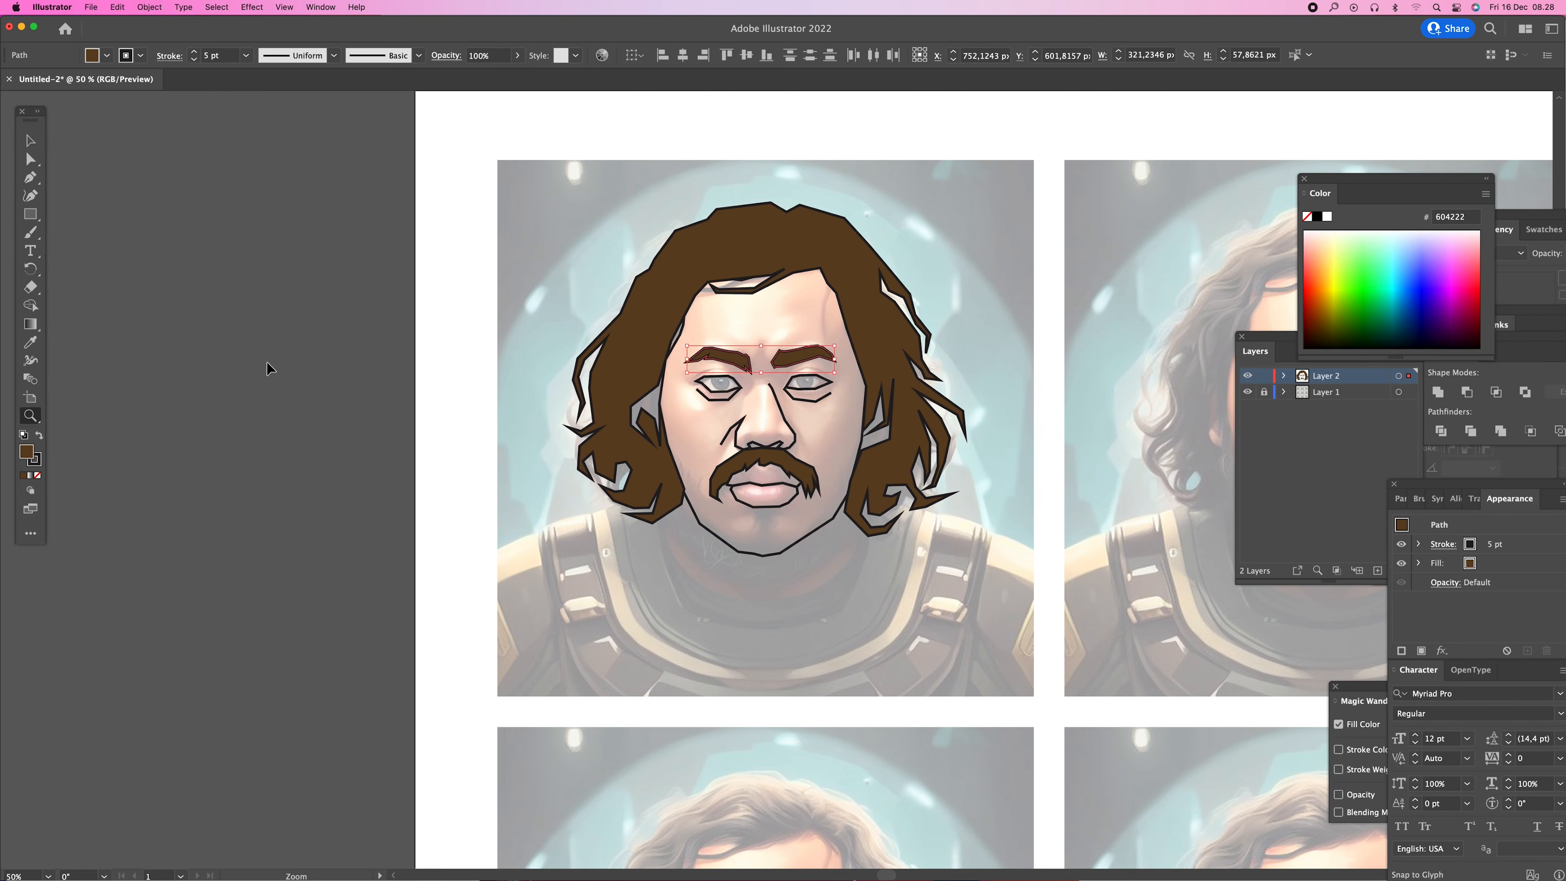
left_click(270, 369, "super")
left_click(796, 450)
left_click(796, 450)
key("o")
key("p")
scroll(685, 450, "up", 4)
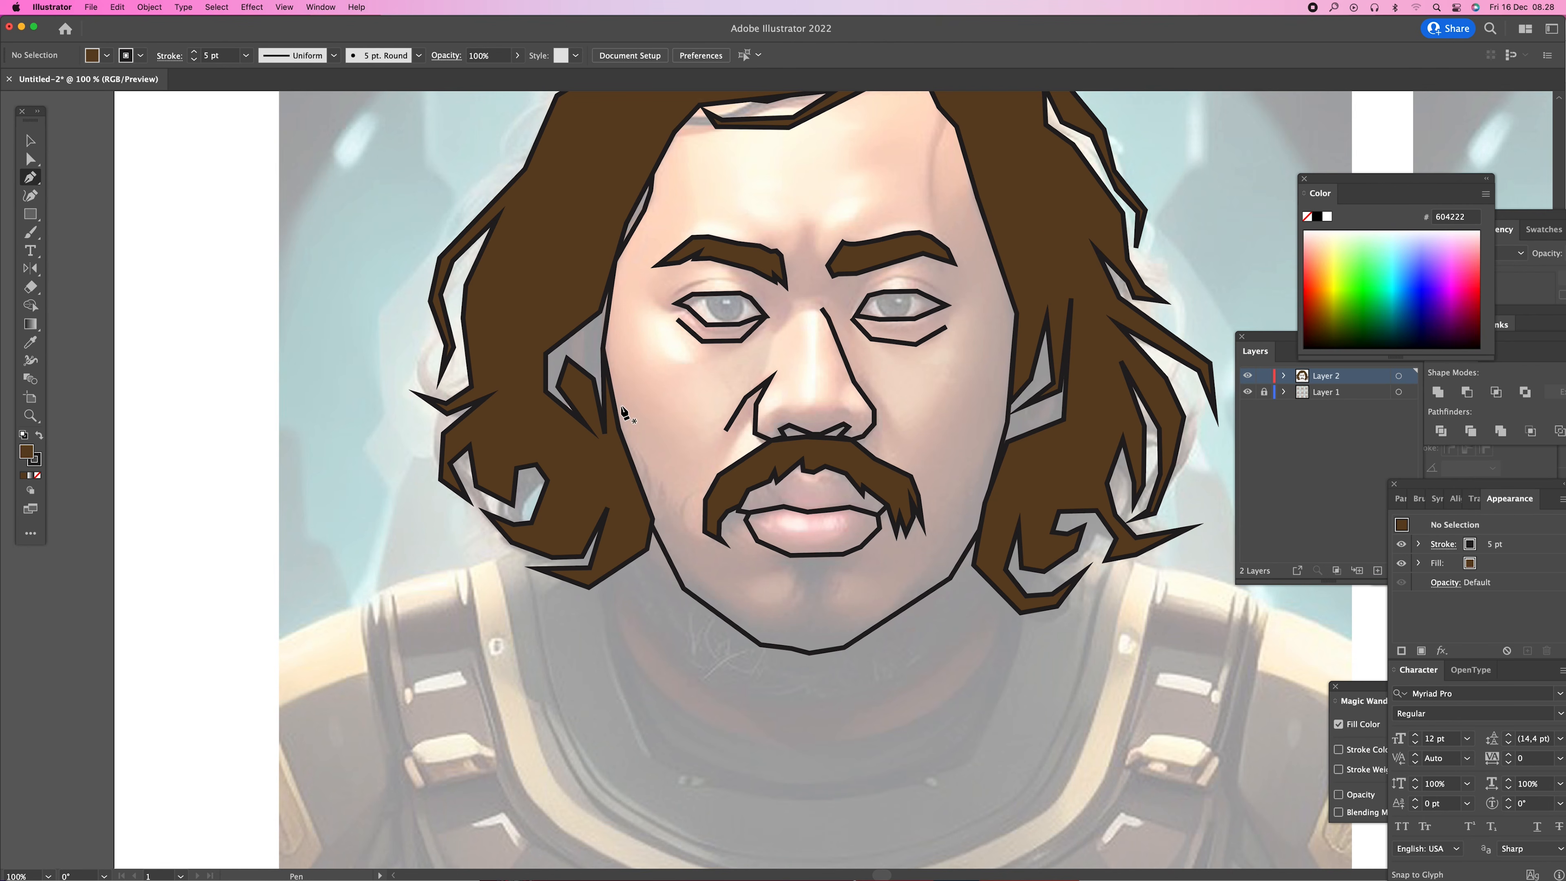
left_click(614, 409)
left_click(647, 469)
left_click(661, 504)
left_click(684, 530)
left_click(686, 517)
left_click(701, 556)
left_click(735, 572)
left_click(733, 583)
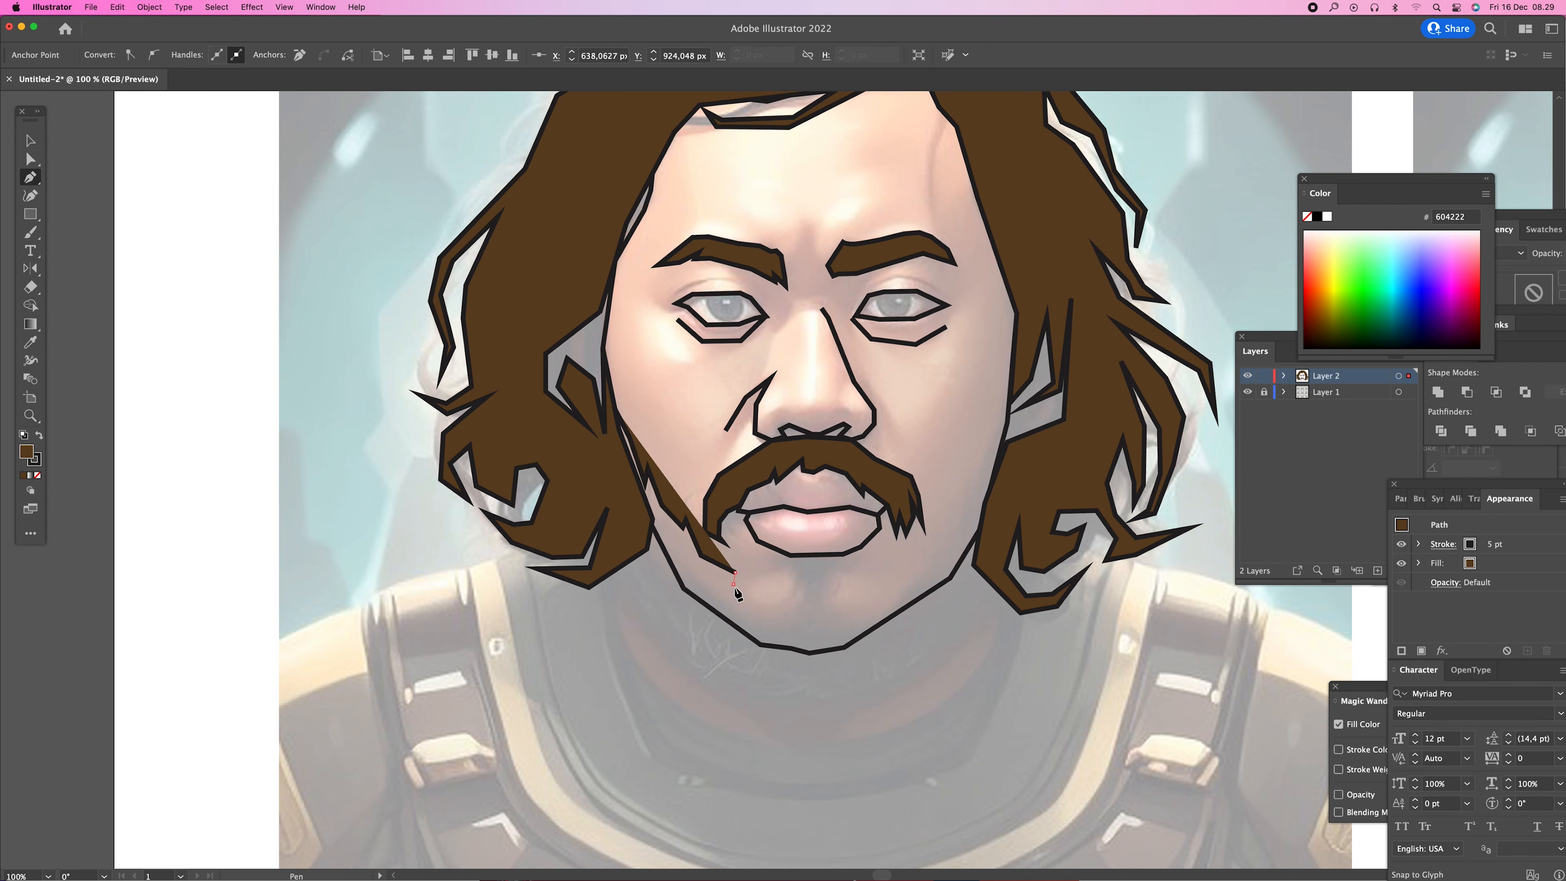
- Continue the beard's inner edge across the chin and around the soul patch beneath the lower lip
left_click(772, 613)
left_click(799, 598)
left_click(791, 557)
left_click(818, 560)
left_click(843, 554)
left_click(845, 562)
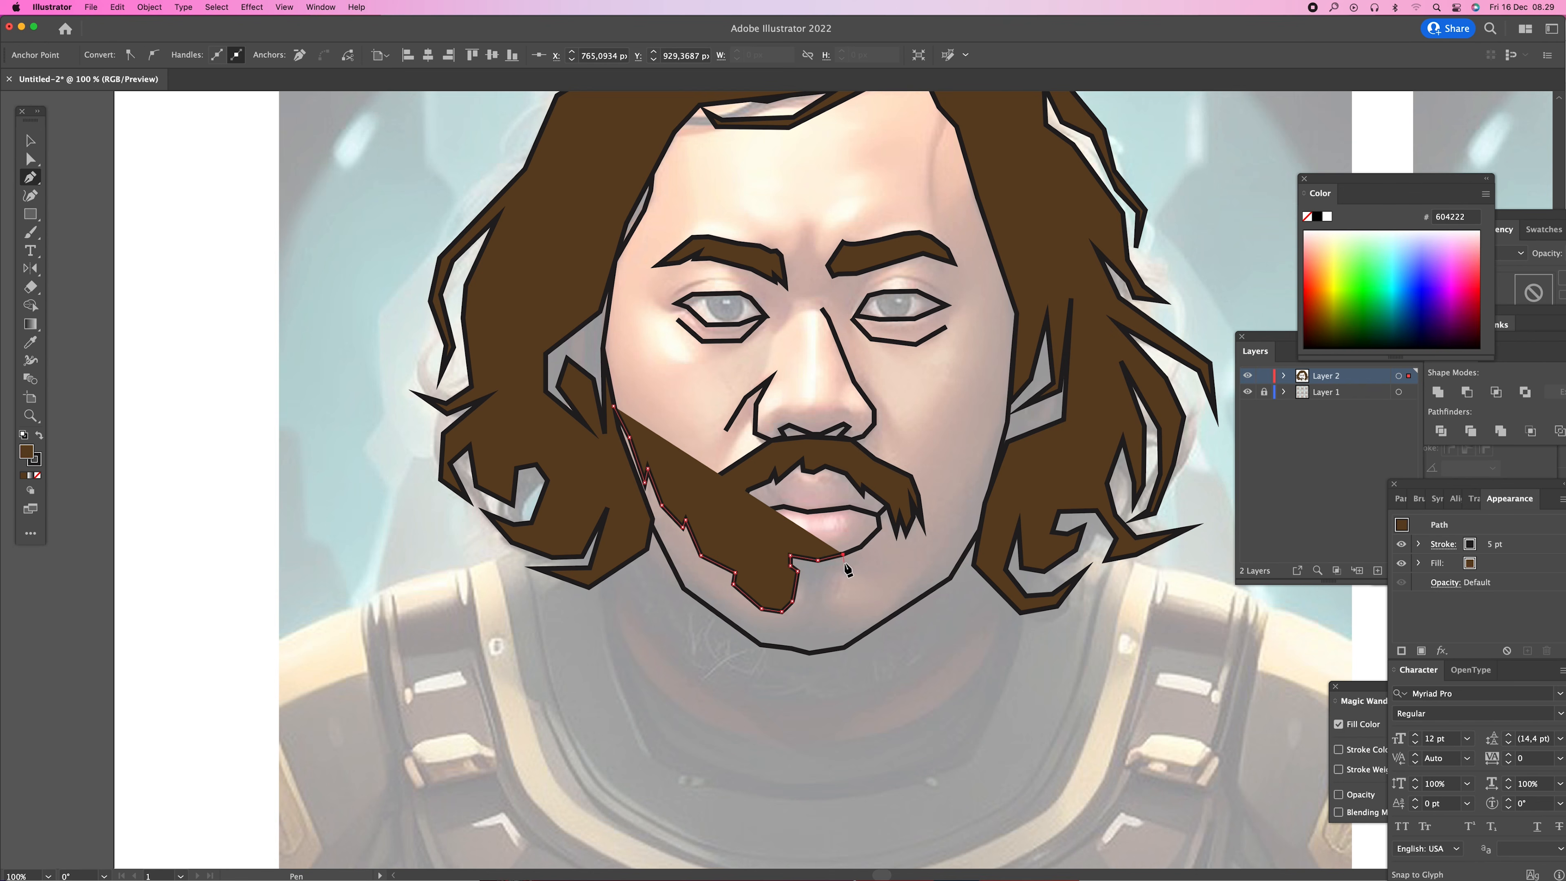
left_click(840, 573)
left_click(826, 575)
left_click(824, 590)
left_click(832, 611)
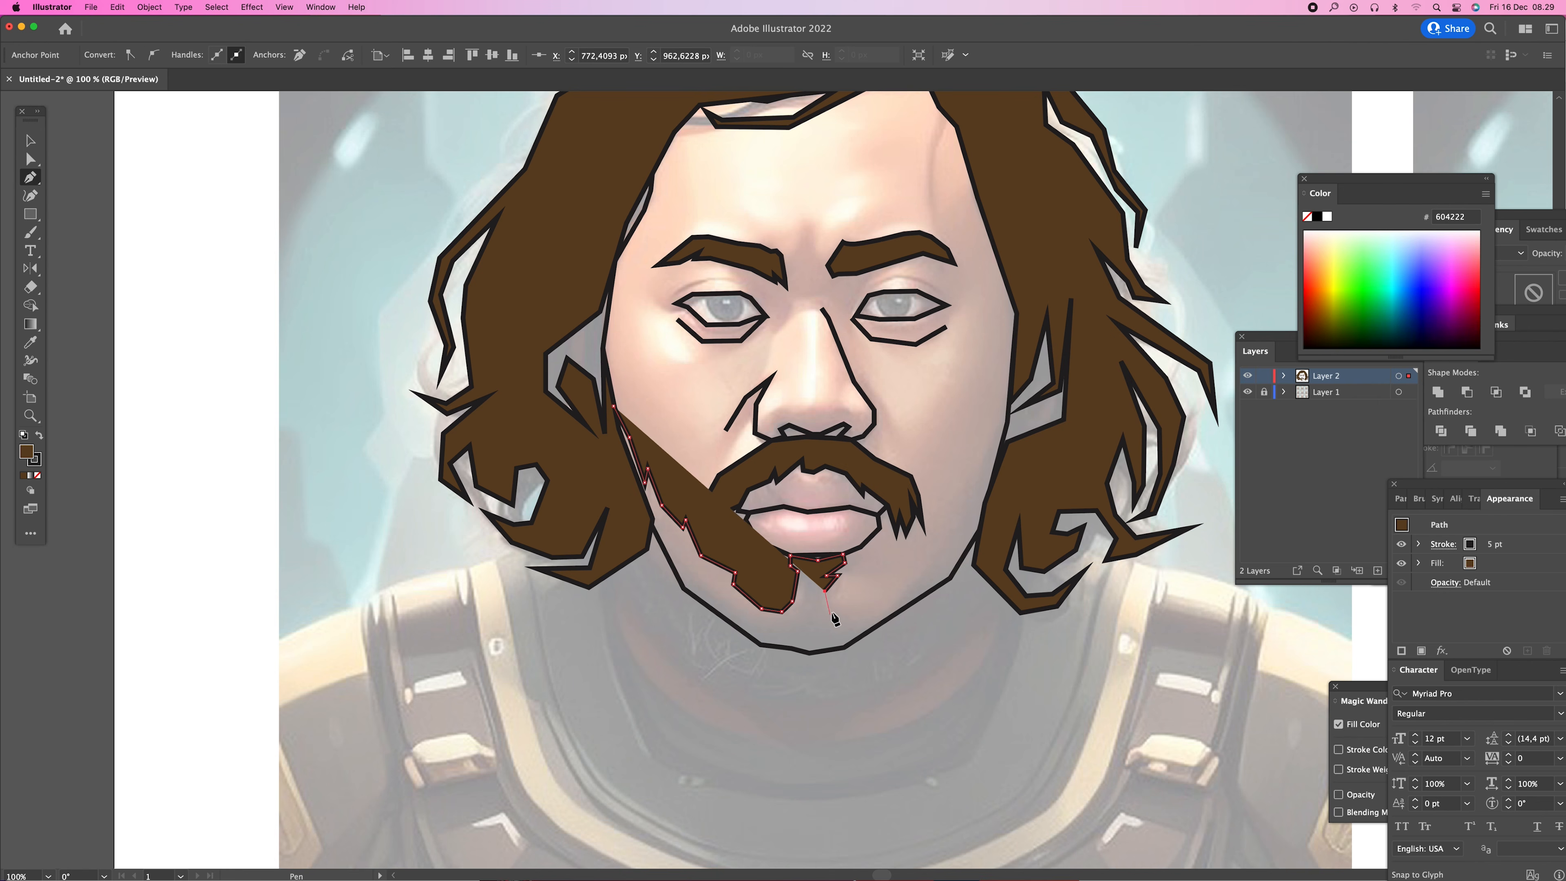
left_click(853, 627)
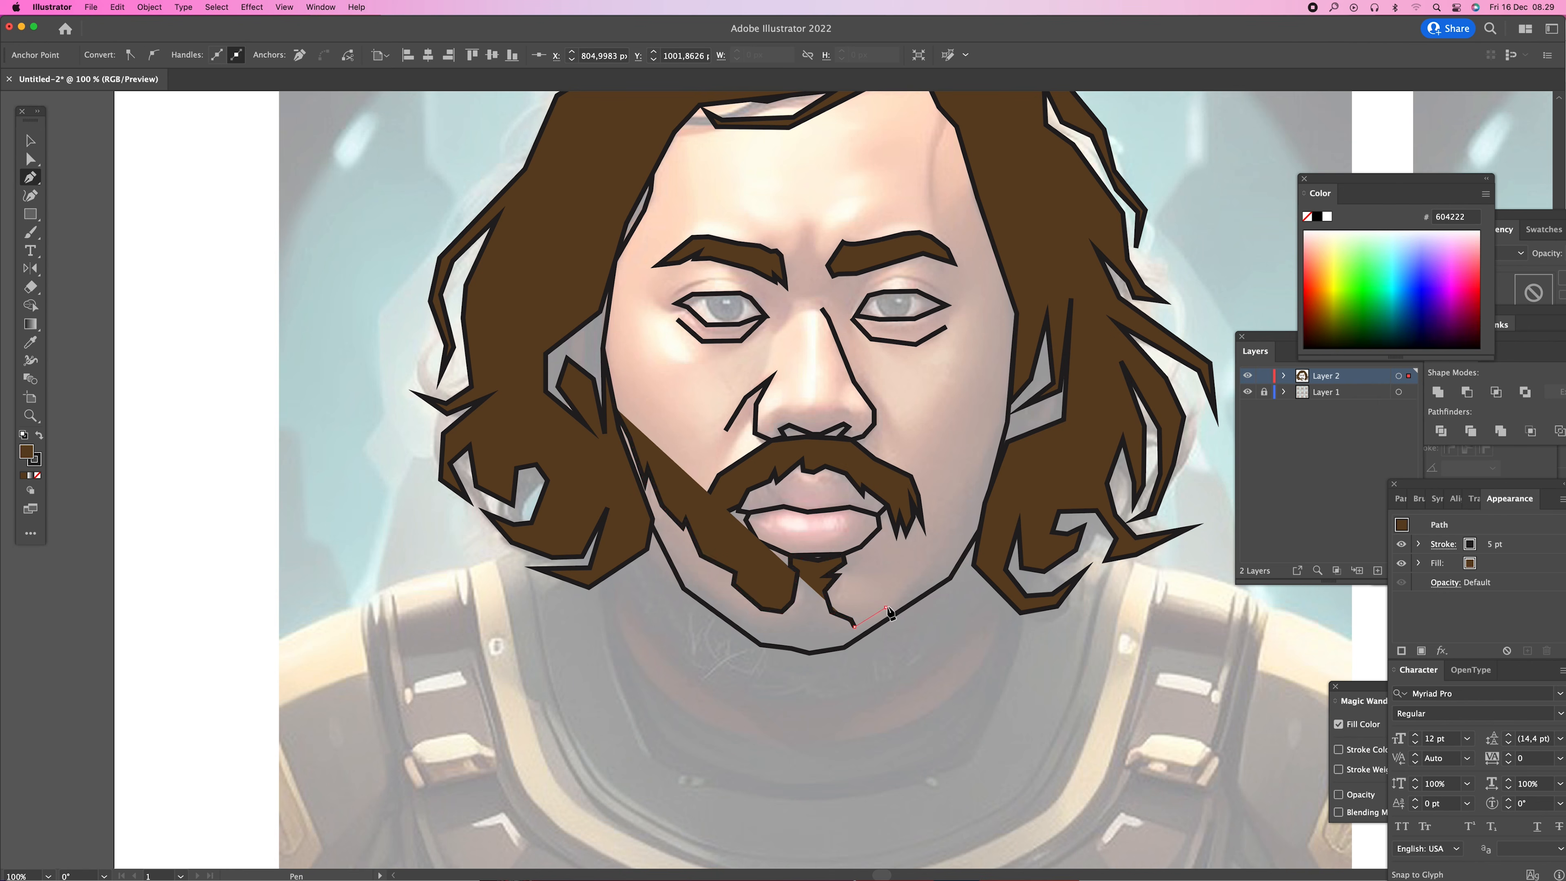
- Extend the beard's inner edge up the right jaw to the hair beside the cheek
left_click(909, 595)
left_click(948, 560)
left_click(973, 531)
left_click(984, 513)
- Trace the beard's outer edge down the right jaw, under the chin and up the left side, closing the shape
left_click(961, 586)
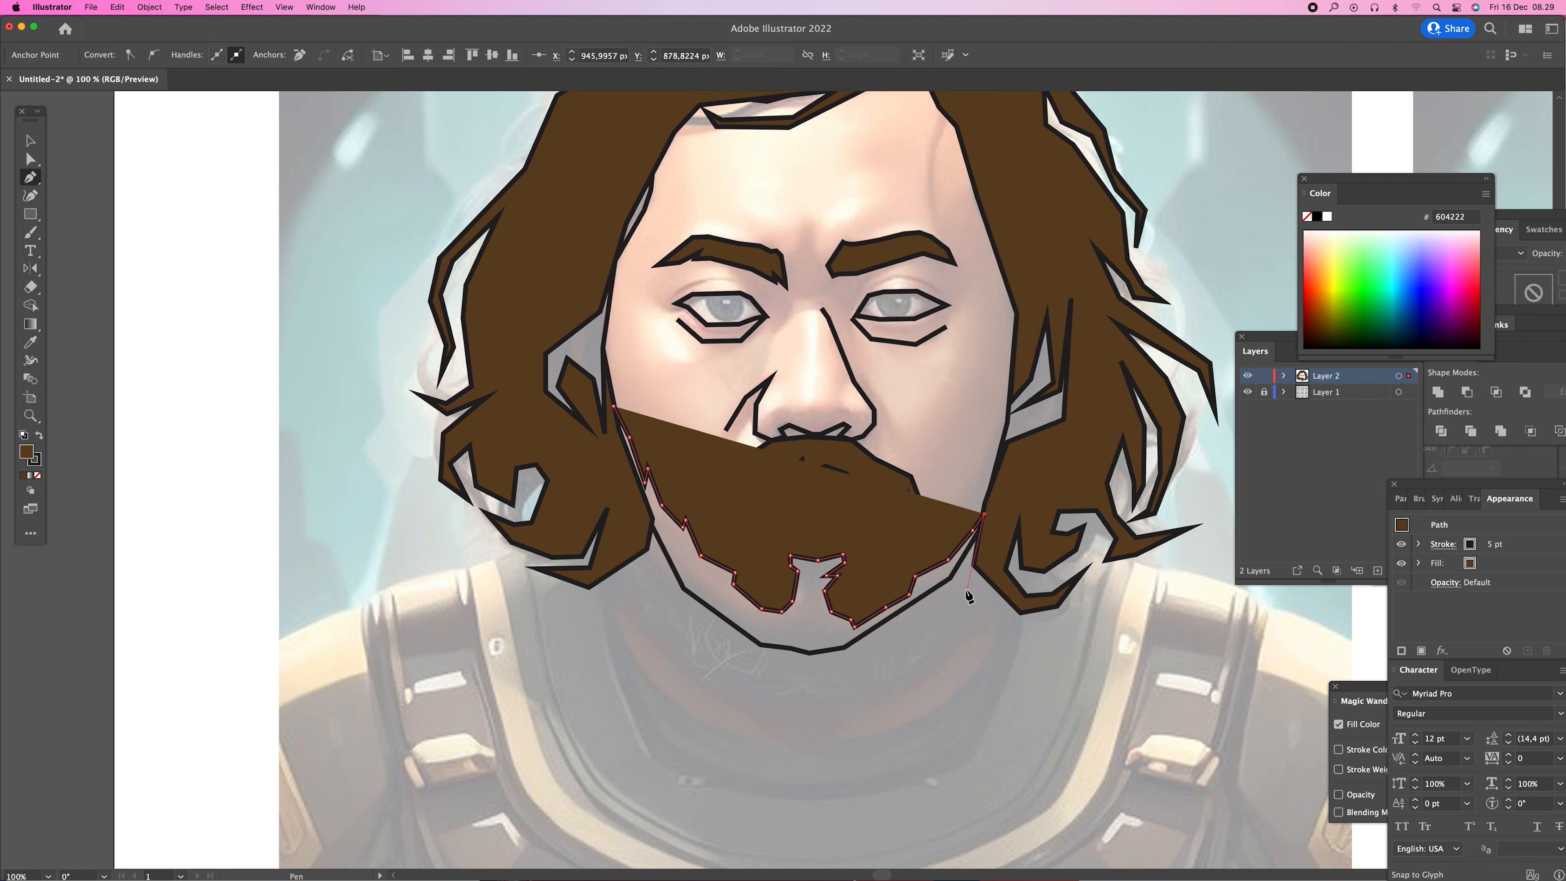
left_click(916, 607)
left_click(918, 616)
left_click(888, 630)
left_click(866, 651)
left_click(856, 652)
left_click(810, 658)
left_click(811, 665)
left_click(752, 646)
left_click(755, 655)
left_click(681, 603)
left_click(652, 551)
left_click(636, 503)
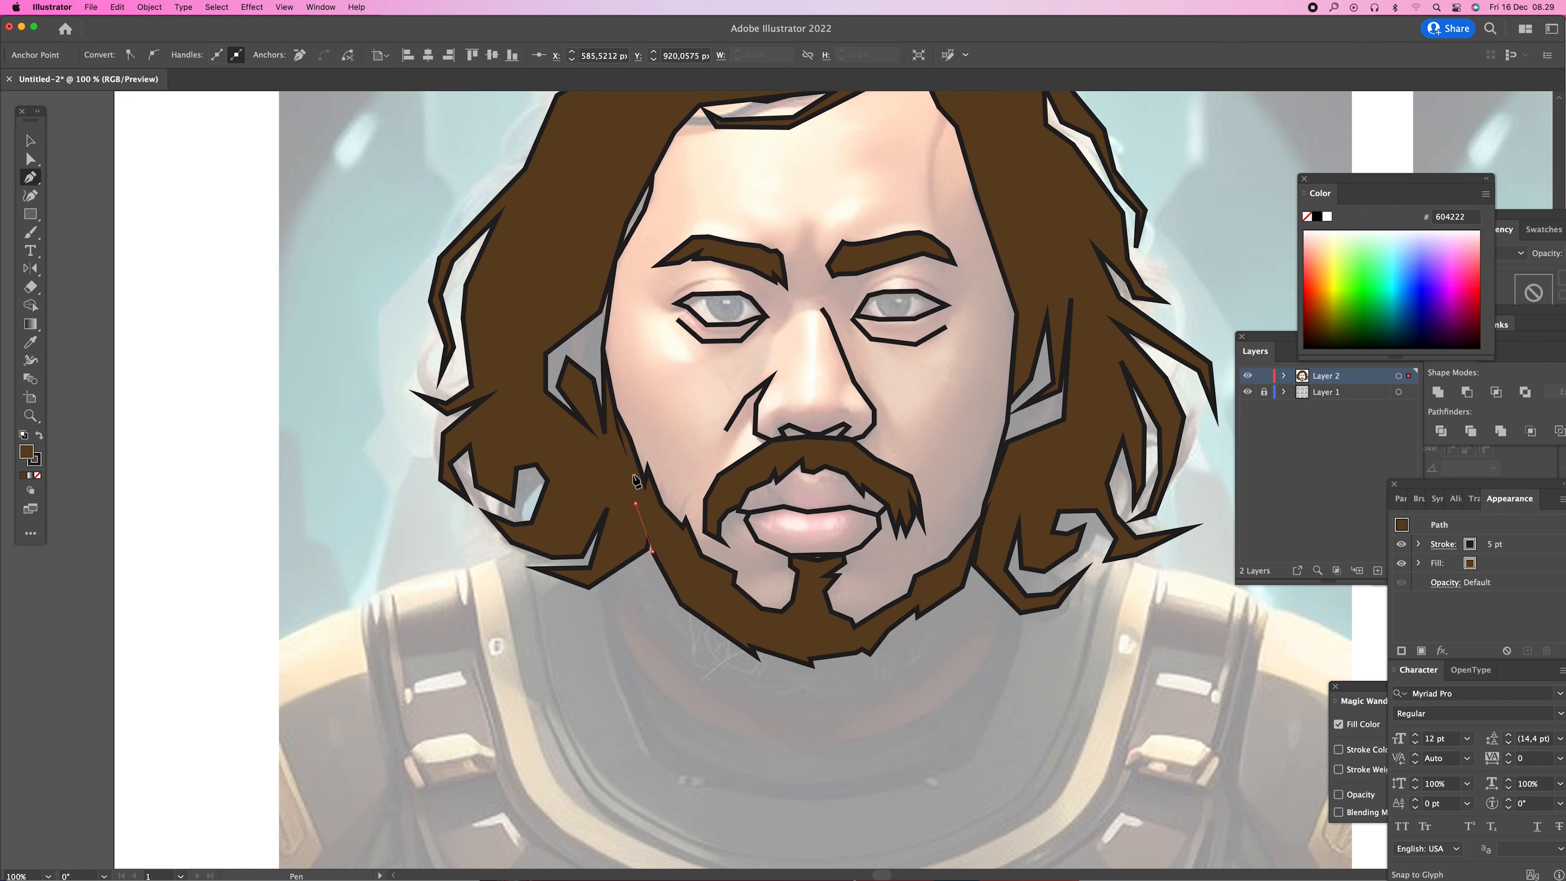
left_click(614, 407)
left_click(286, 448, "super")
- Draw a short lash line extending outward from the left eye's outer corner
key("z")
key("space")
left_click_drag(718, 360, 719, 382)
left_click(727, 364)
left_click(728, 364)
key("p")
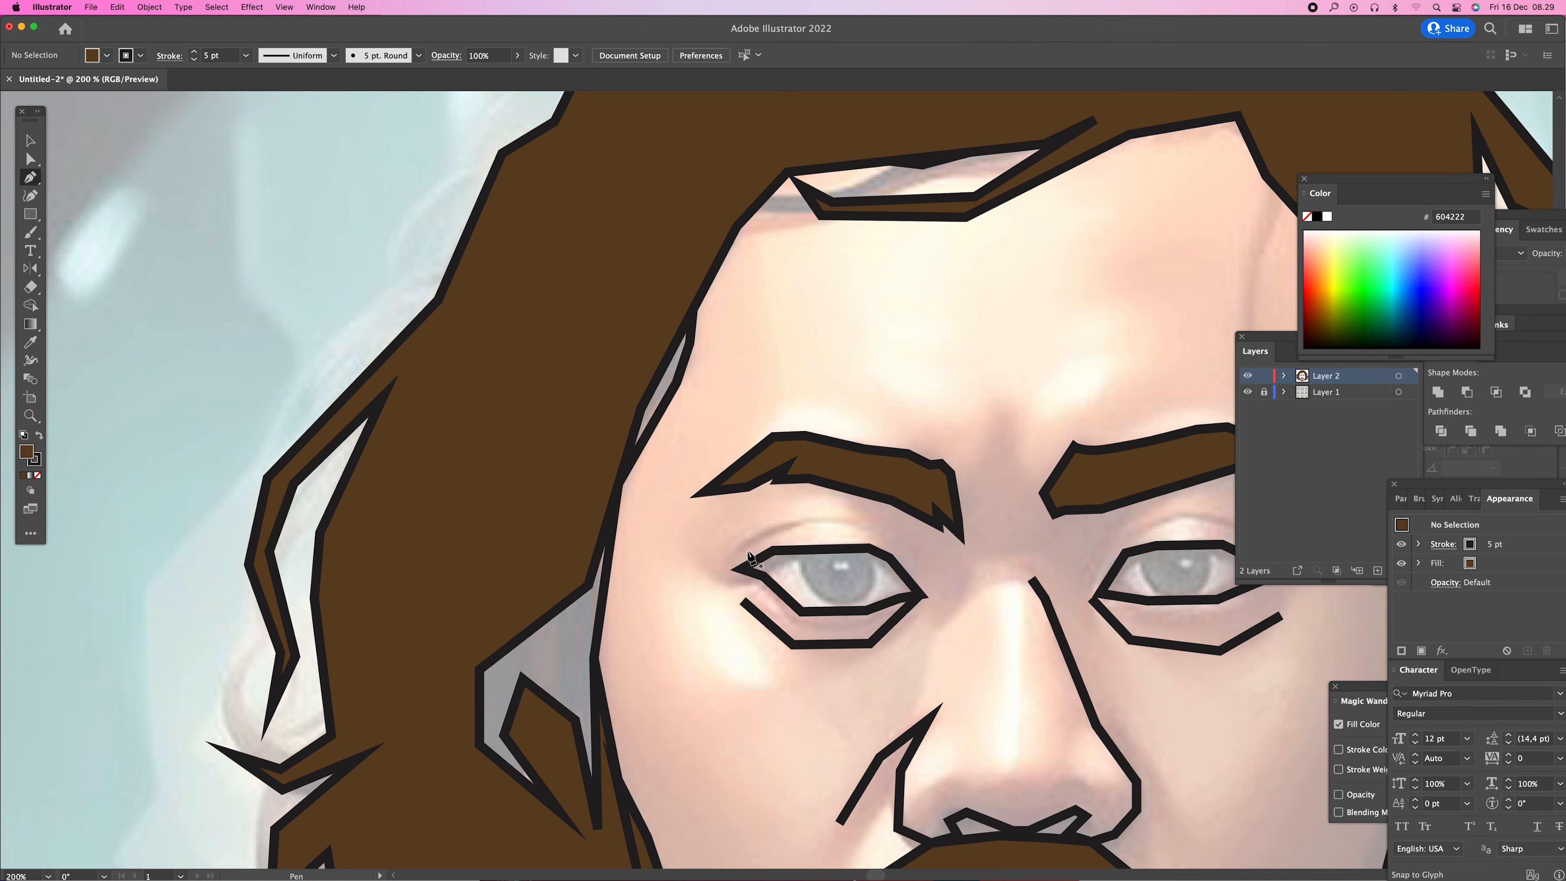
key("space")
left_click_drag(746, 554, 645, 460)
left_click(618, 446)
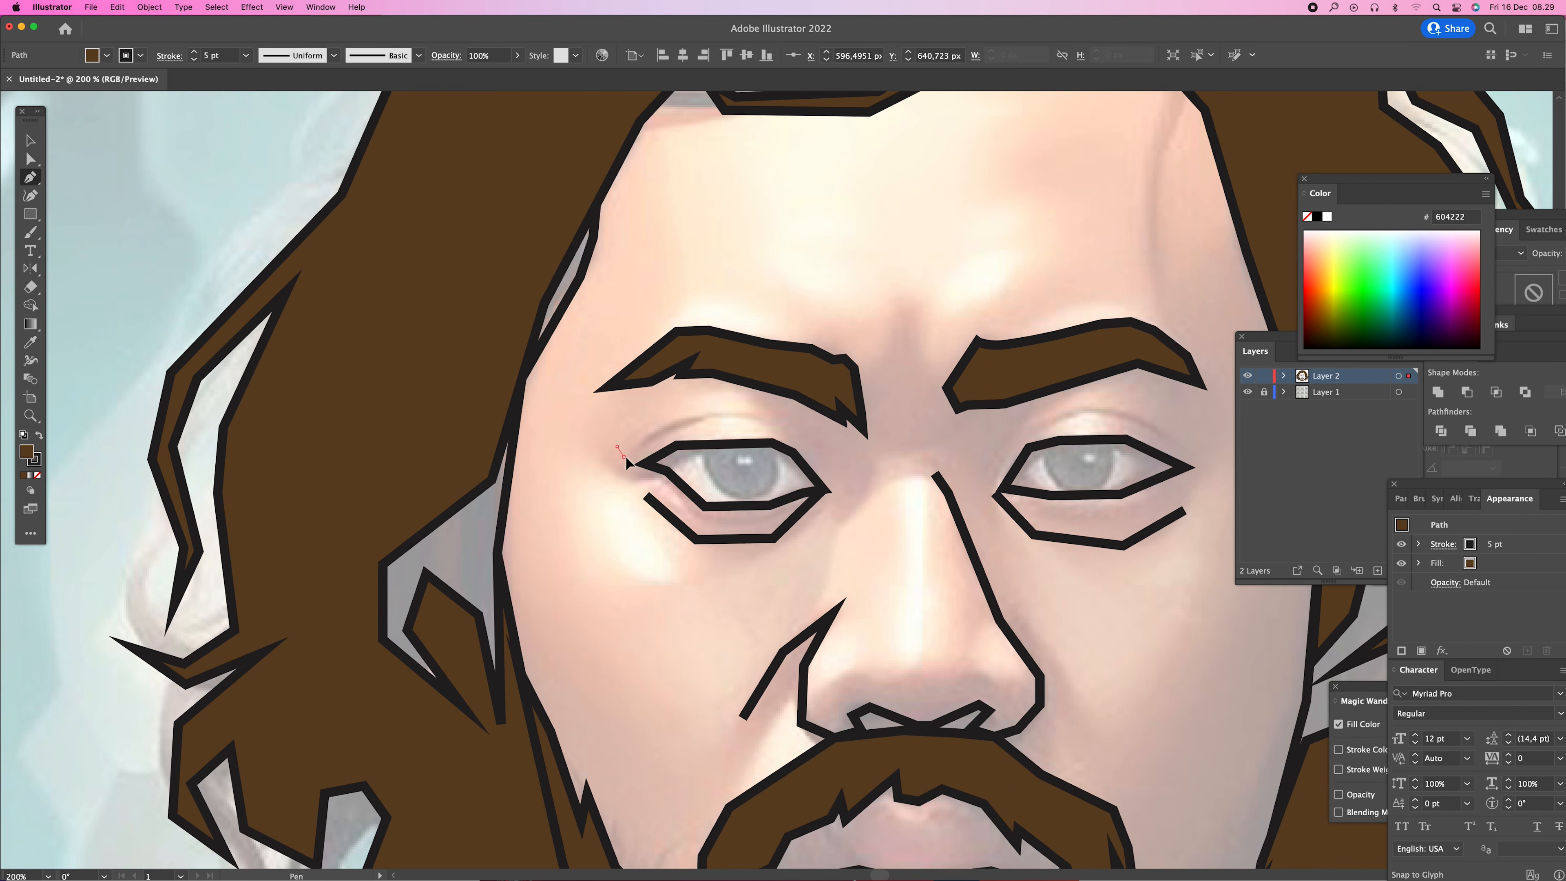
left_click(659, 470)
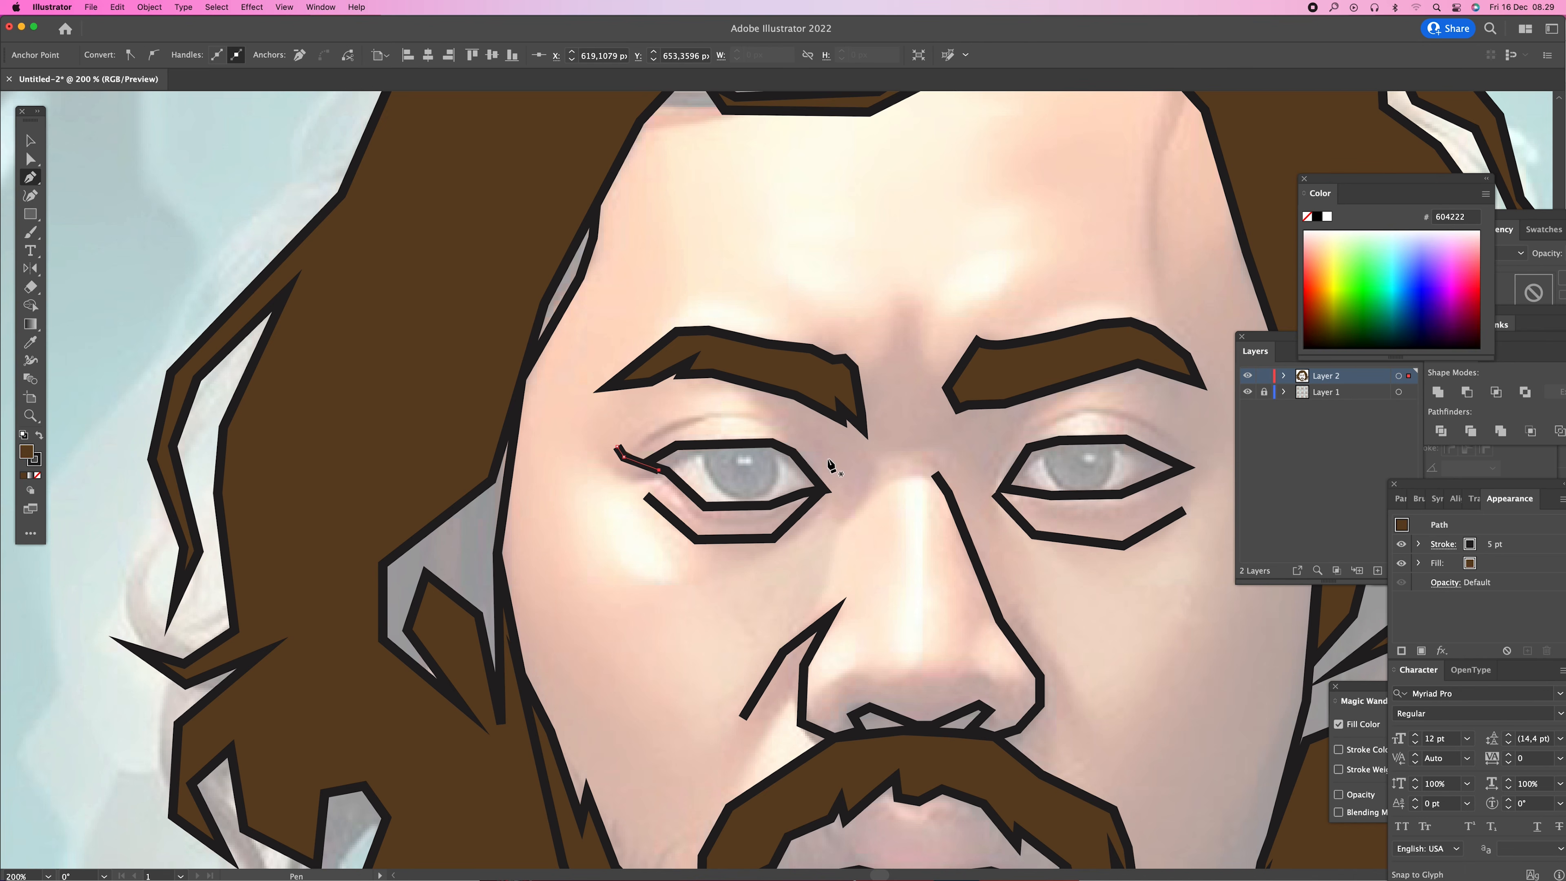
- Draw the left eye's upper eyelid crease from the inner corner to the outer side, with no fill
left_click(832, 491)
left_click(846, 485)
left_click(855, 459)
left_click(761, 411)
left_click(675, 409)
left_click(637, 437)
key("v")
left_click(37, 474)
- Draw the right eye's upper eyelid crease from the inner corner over to the outer side as an open path
scroll(678, 469, "right", 5)
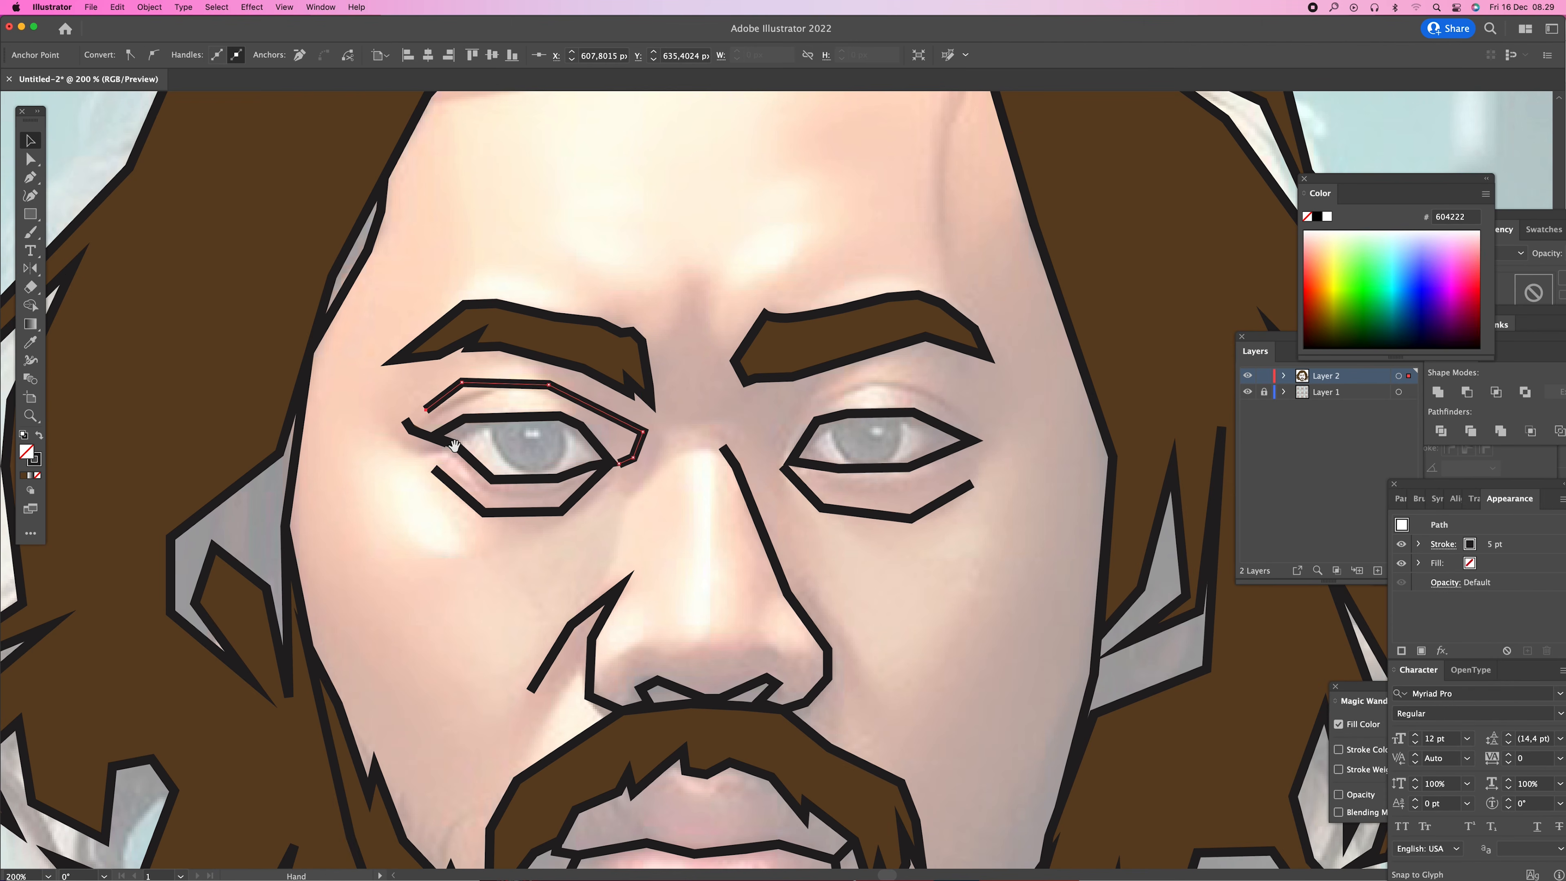
key("p")
left_click(782, 466)
left_click(779, 434)
left_click(812, 397)
left_click(891, 375)
left_click(952, 392)
left_click(974, 427)
left_click(842, 420, "super")
left_click(833, 418)
left_click_drag(858, 460, 894, 464)
key("super+z")
key("super+z")
- Trace the right eye's iris as a closed shape with a curved bottom and a flat top along the eyelid
left_click(831, 418)
left_click_drag(863, 462, 902, 399)
left_click(903, 415)
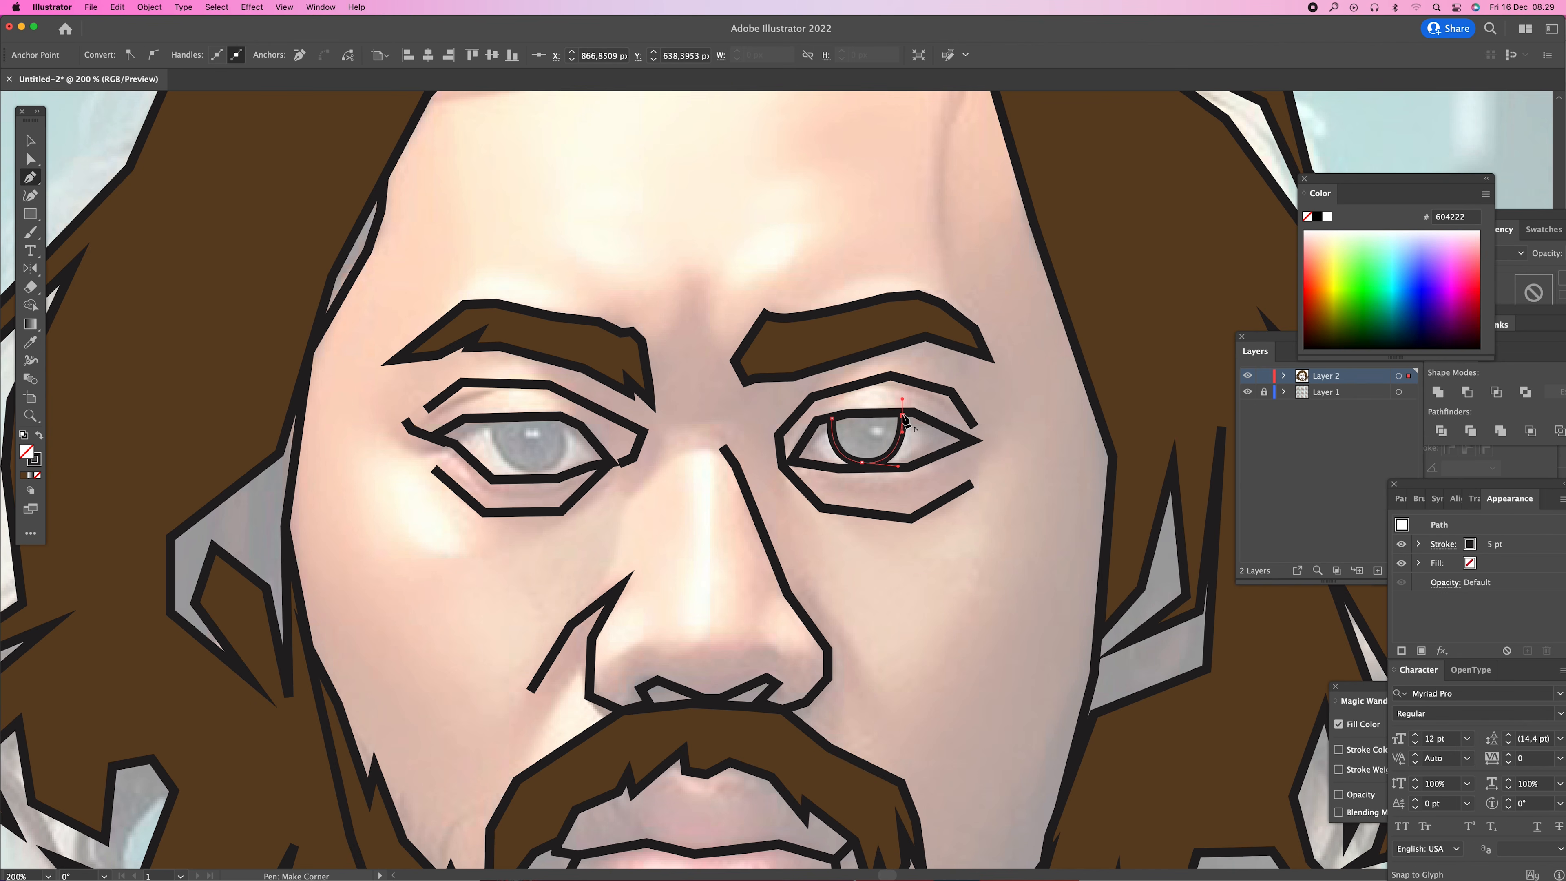
left_click(831, 419)
key("i")
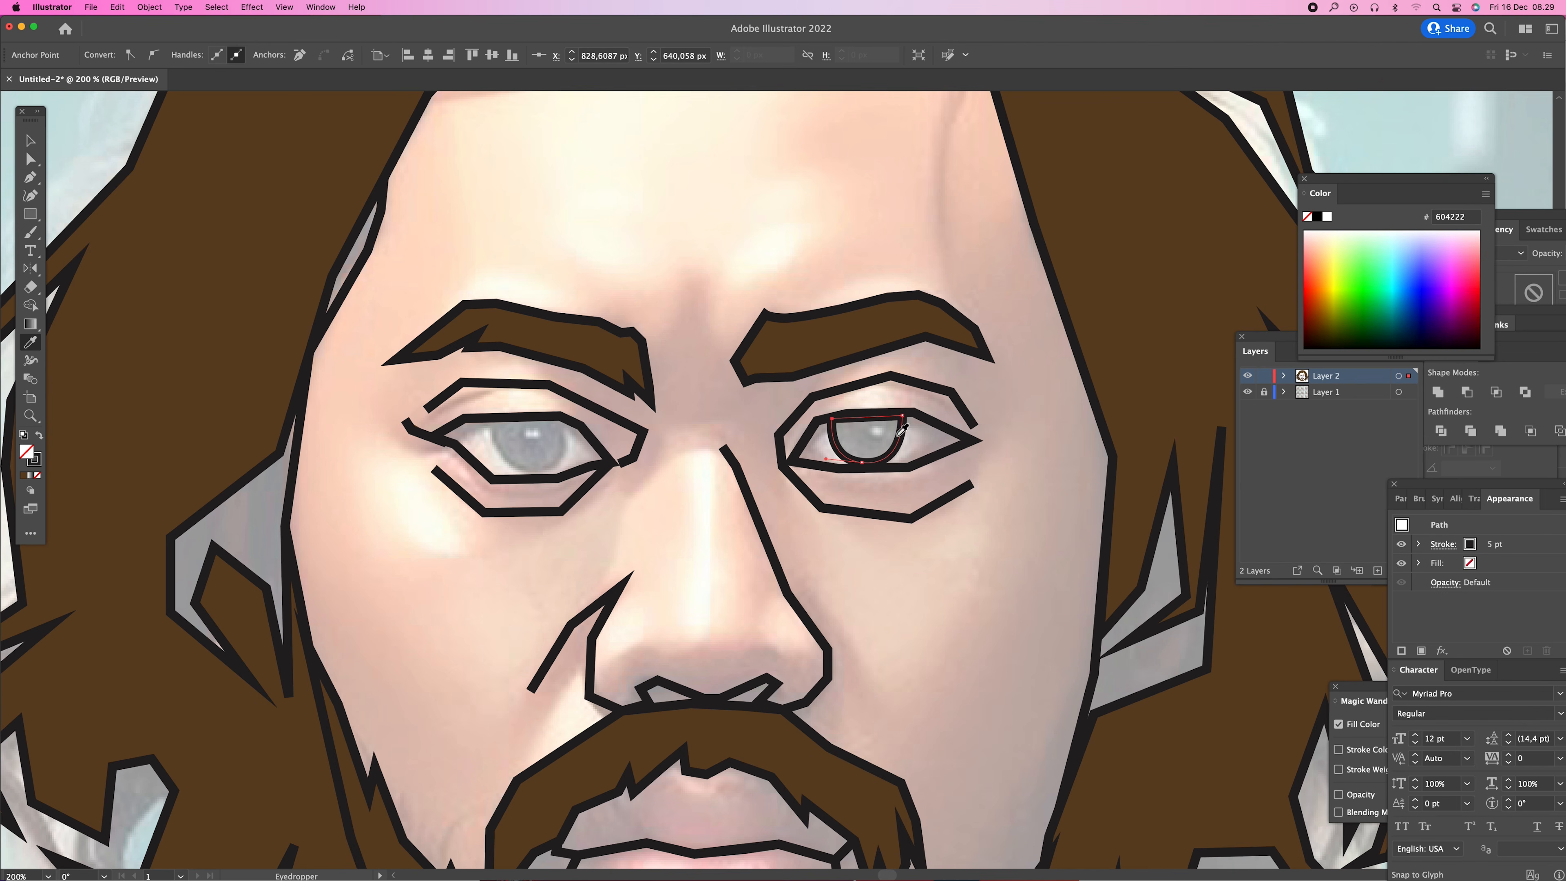
- Trace the left eye's iris as a matching closed shape with a curved bottom beneath the upper eyelid
key("p")
left_click(489, 420)
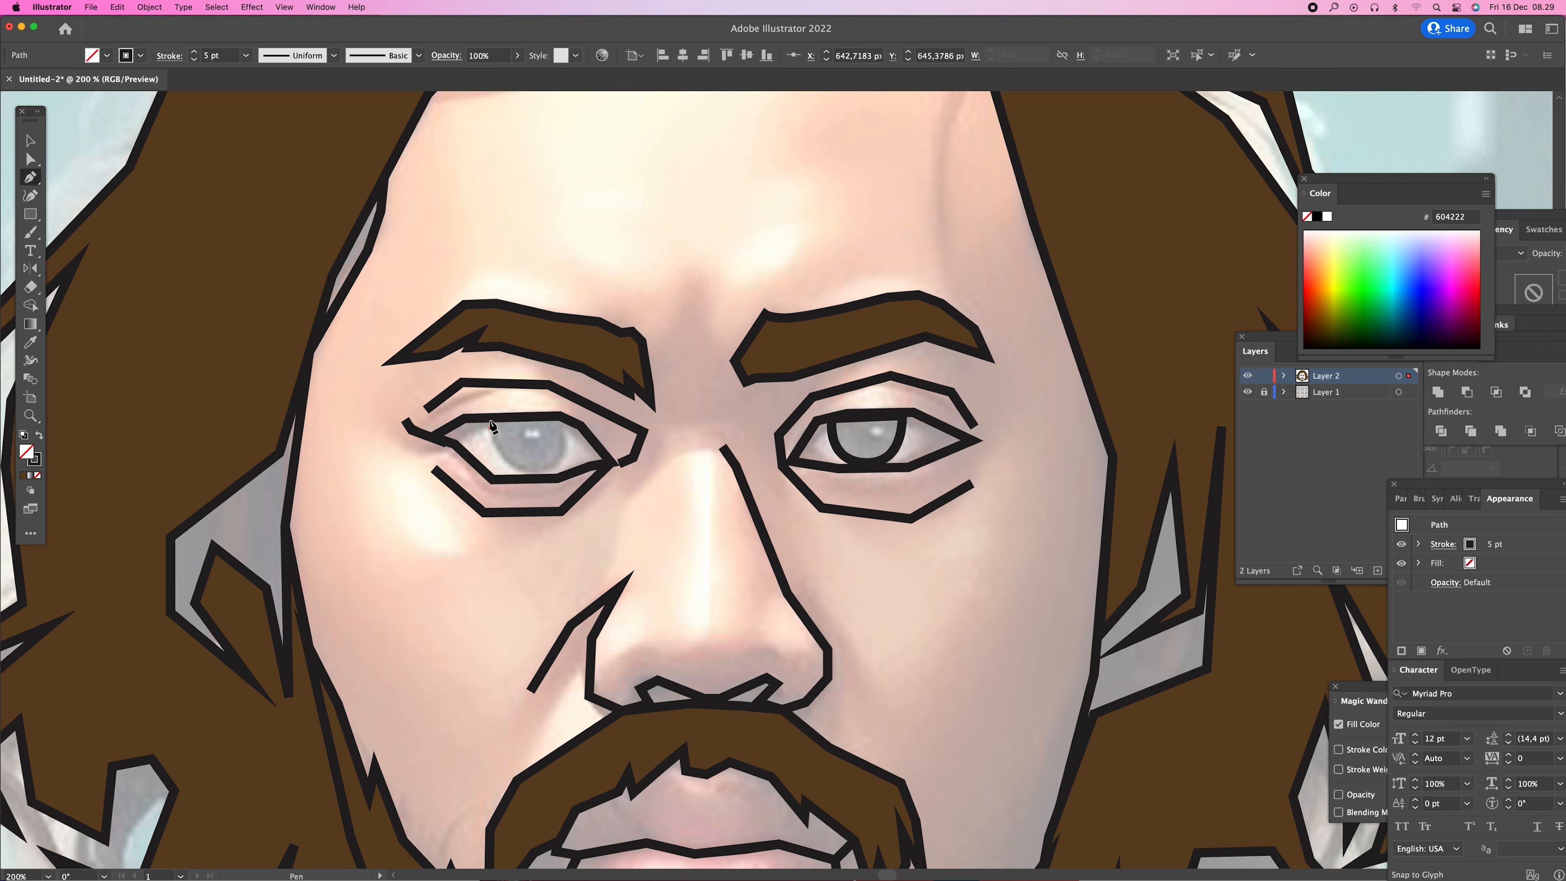
left_click_drag(513, 469, 544, 477)
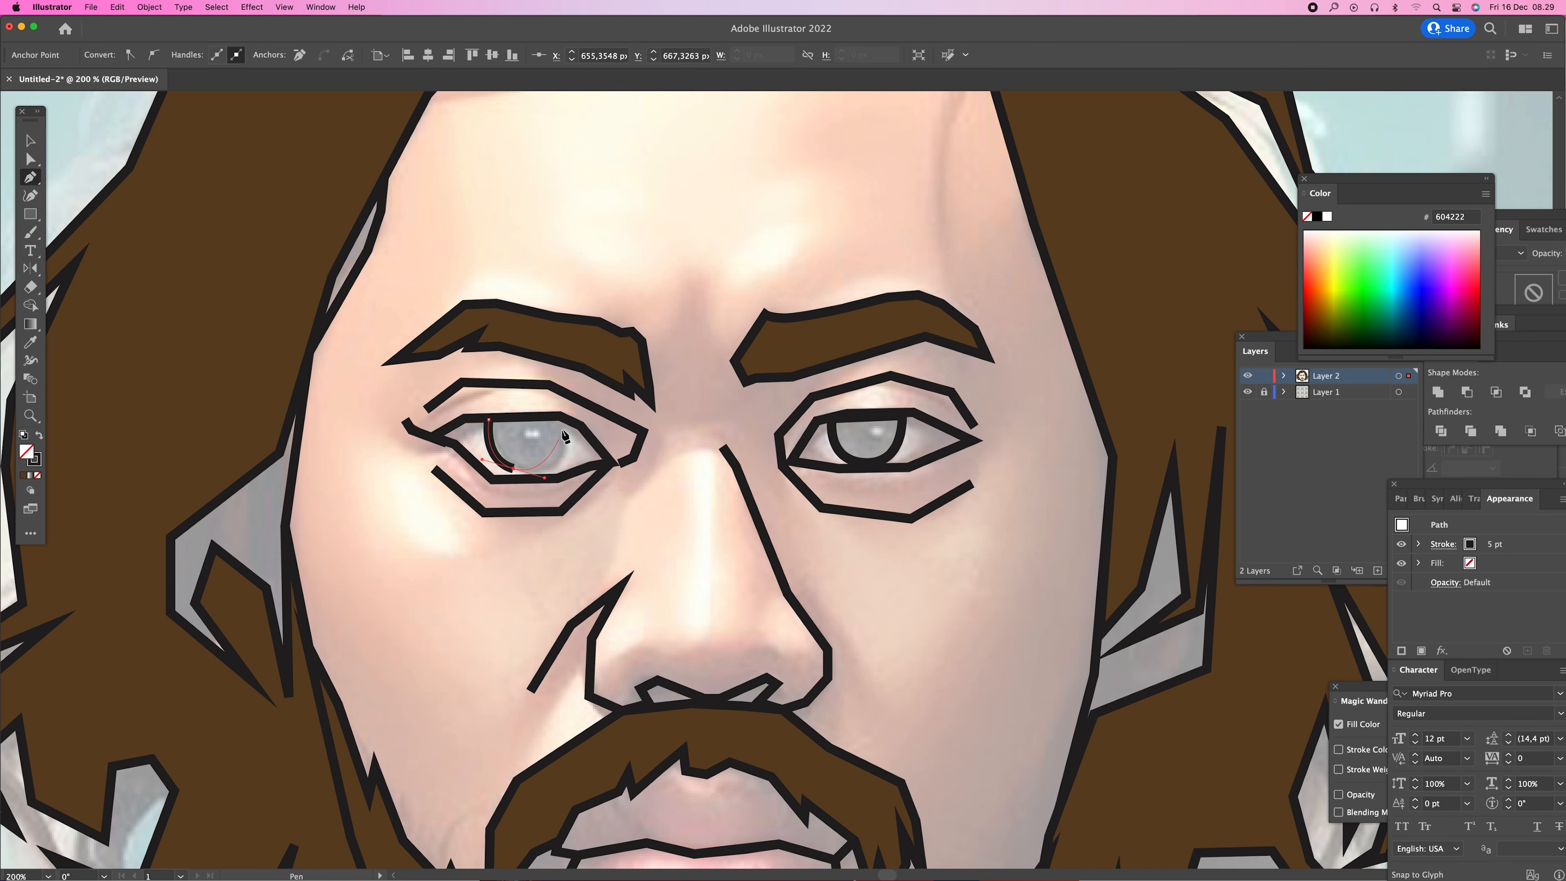
left_click_drag(561, 418, 564, 378)
left_click(489, 419)
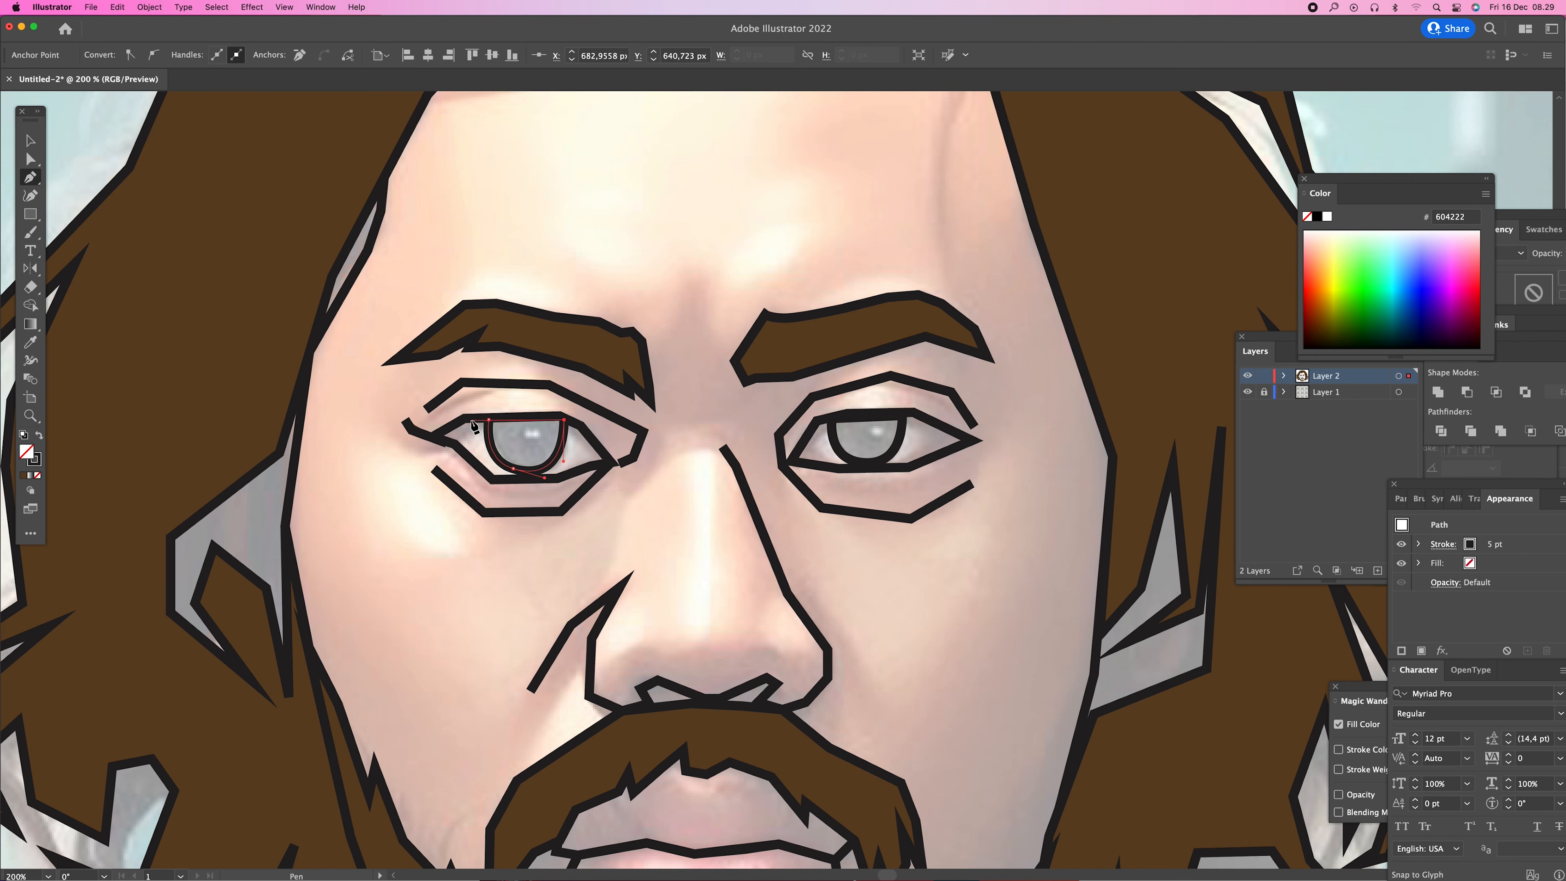
- Fill both irises with near-black 0A0A0A and deselect them
key("v")
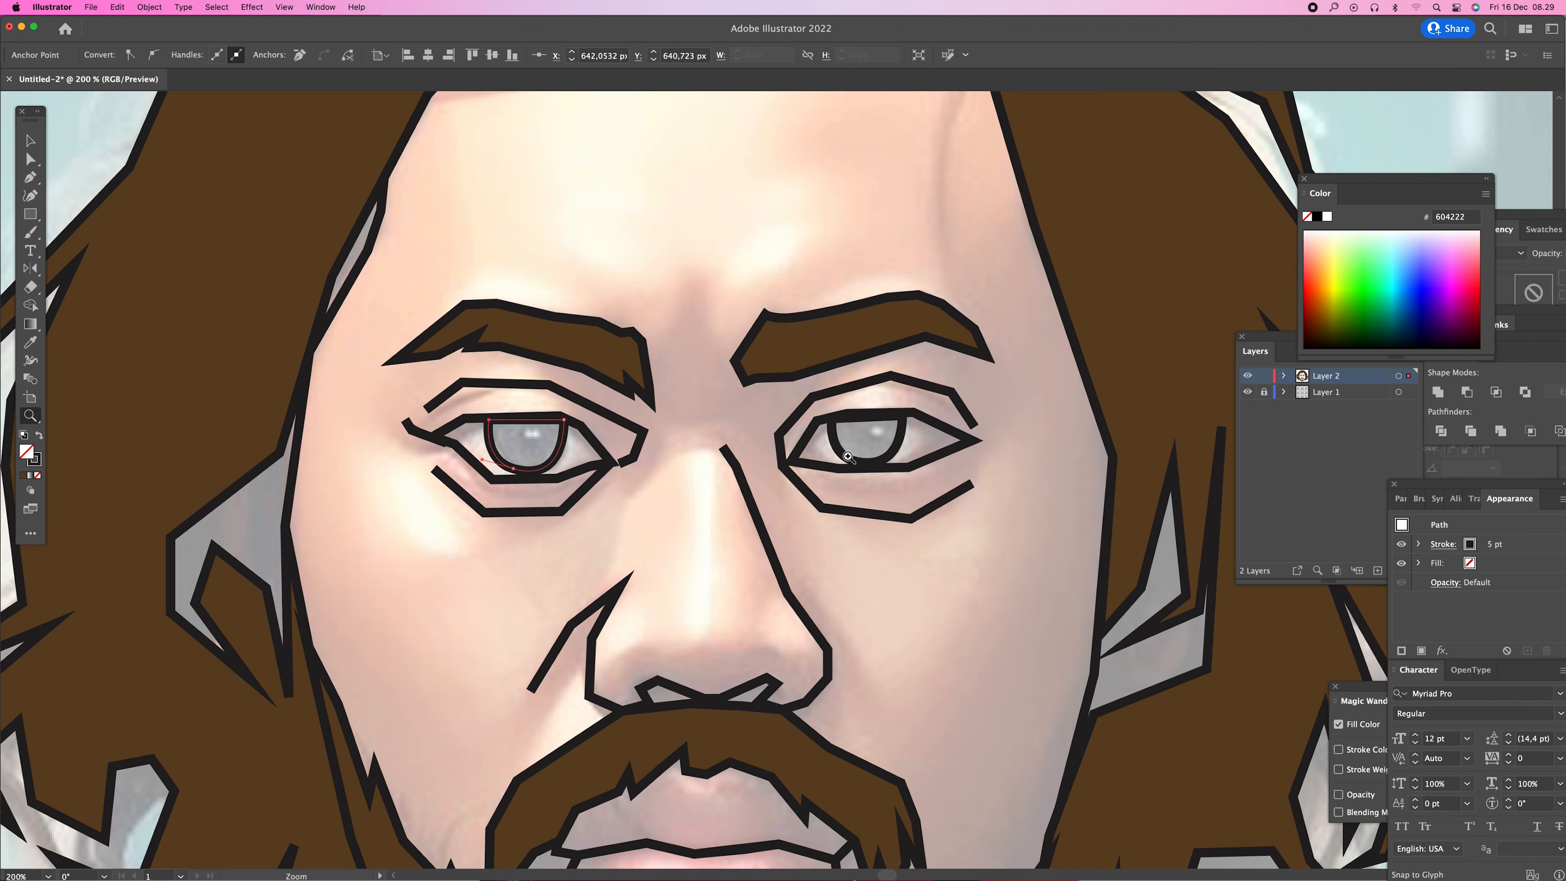
left_click(839, 449, "shift")
key("z")
left_click(684, 480, "alt")
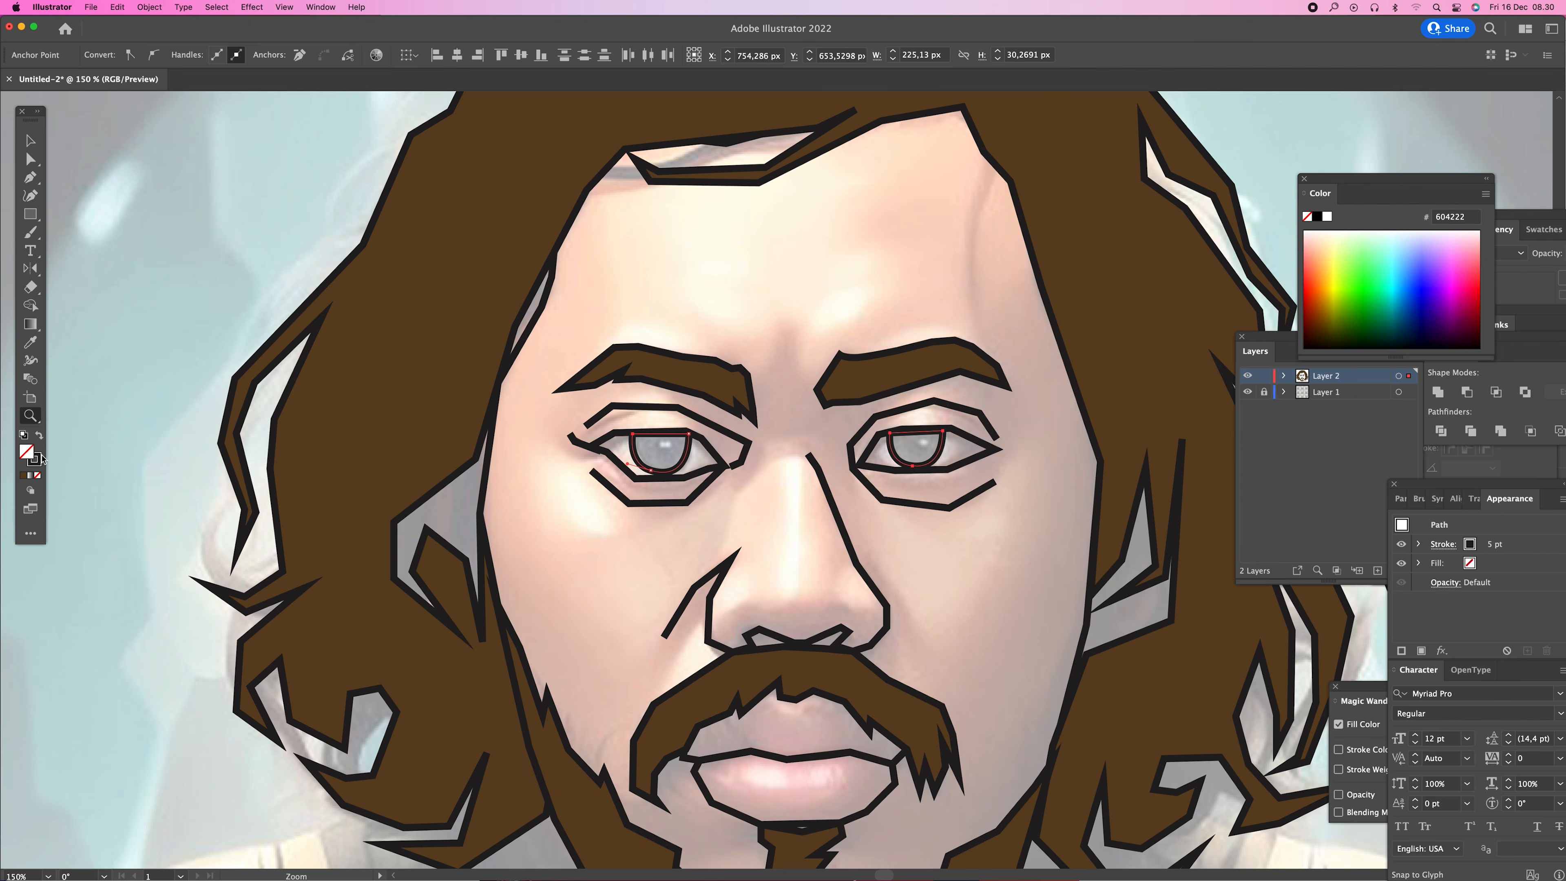
double_click(26, 453)
left_click(969, 714)
left_click(1326, 536)
left_click(787, 518, "alt")
left_click(786, 529, "alt")
key("super+shift+a")
- Select the face outline of the first portrait
key("v")
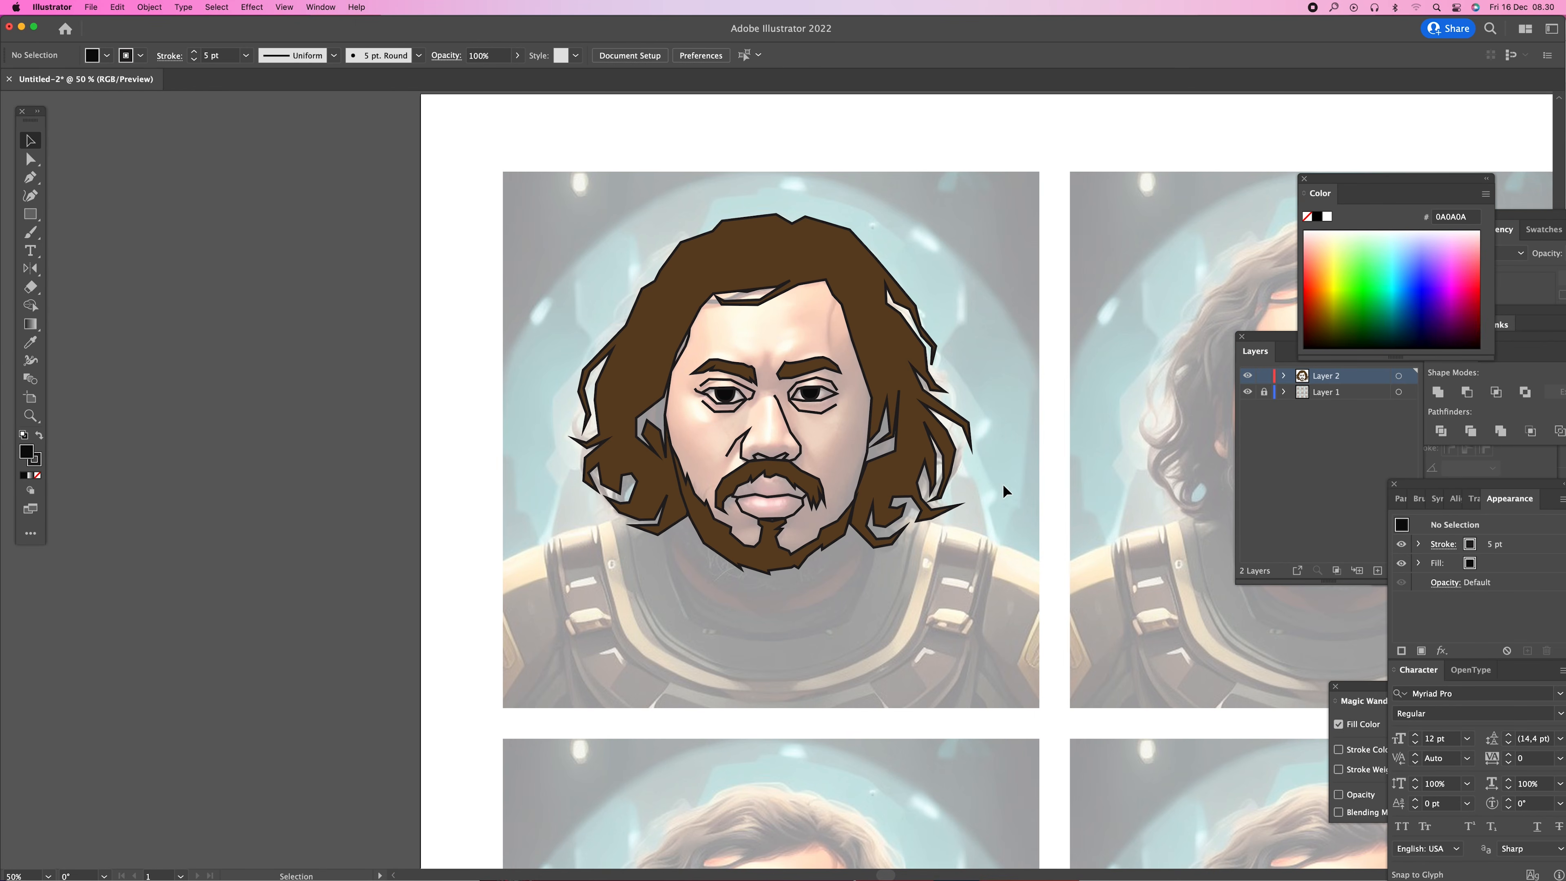
key("z")
left_click(664, 459)
key("v")
left_click(785, 482)
- Fill the face shape with the skin tone sampled from the reference portrait's cheek
key("i")
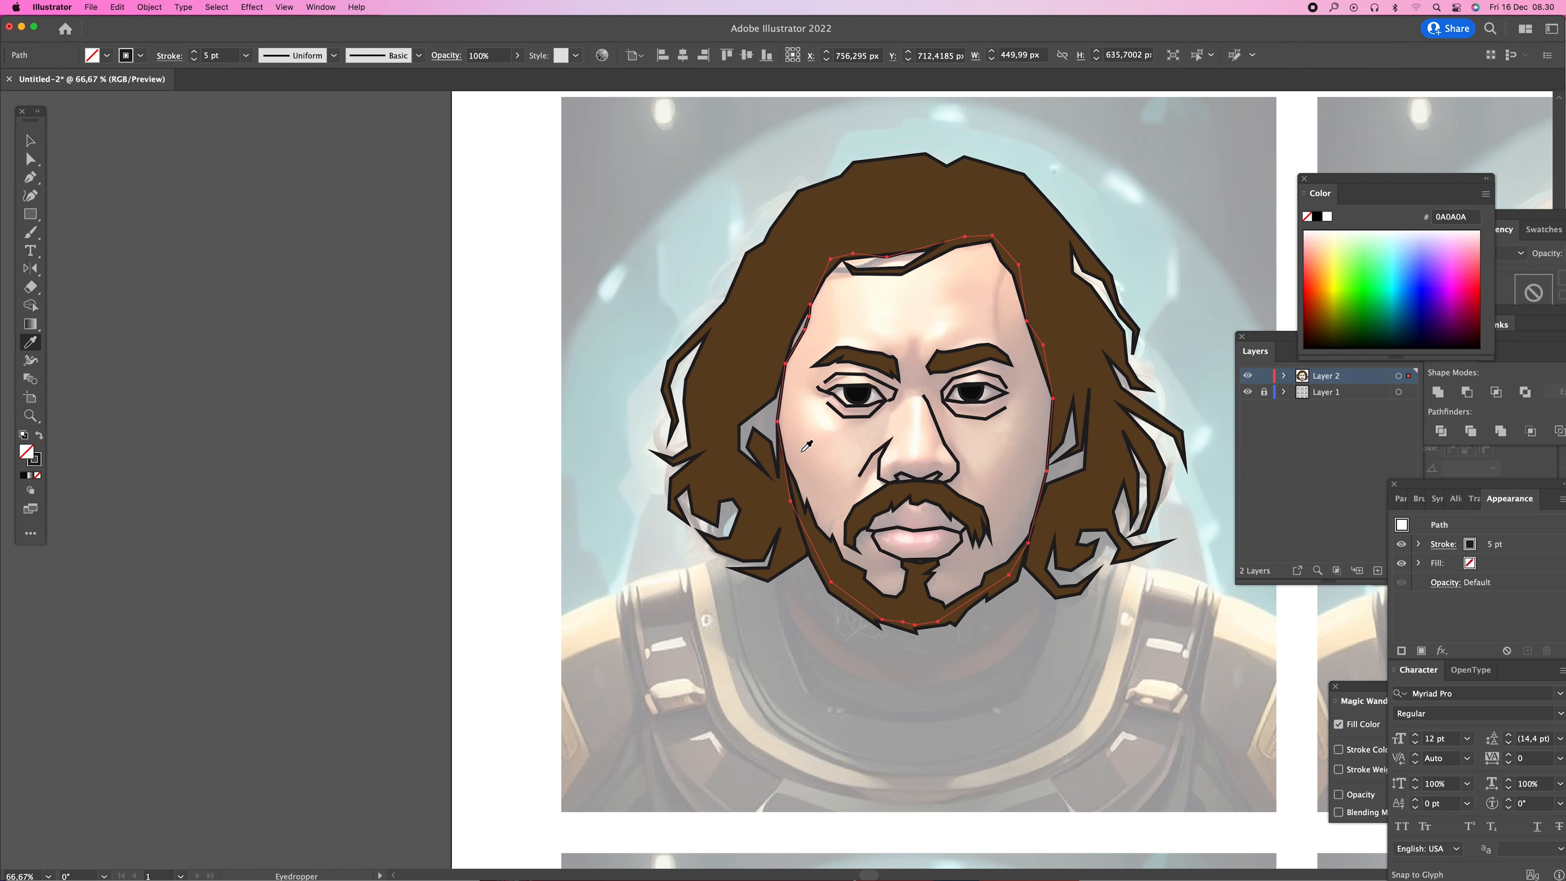
left_click(804, 452)
key("v")
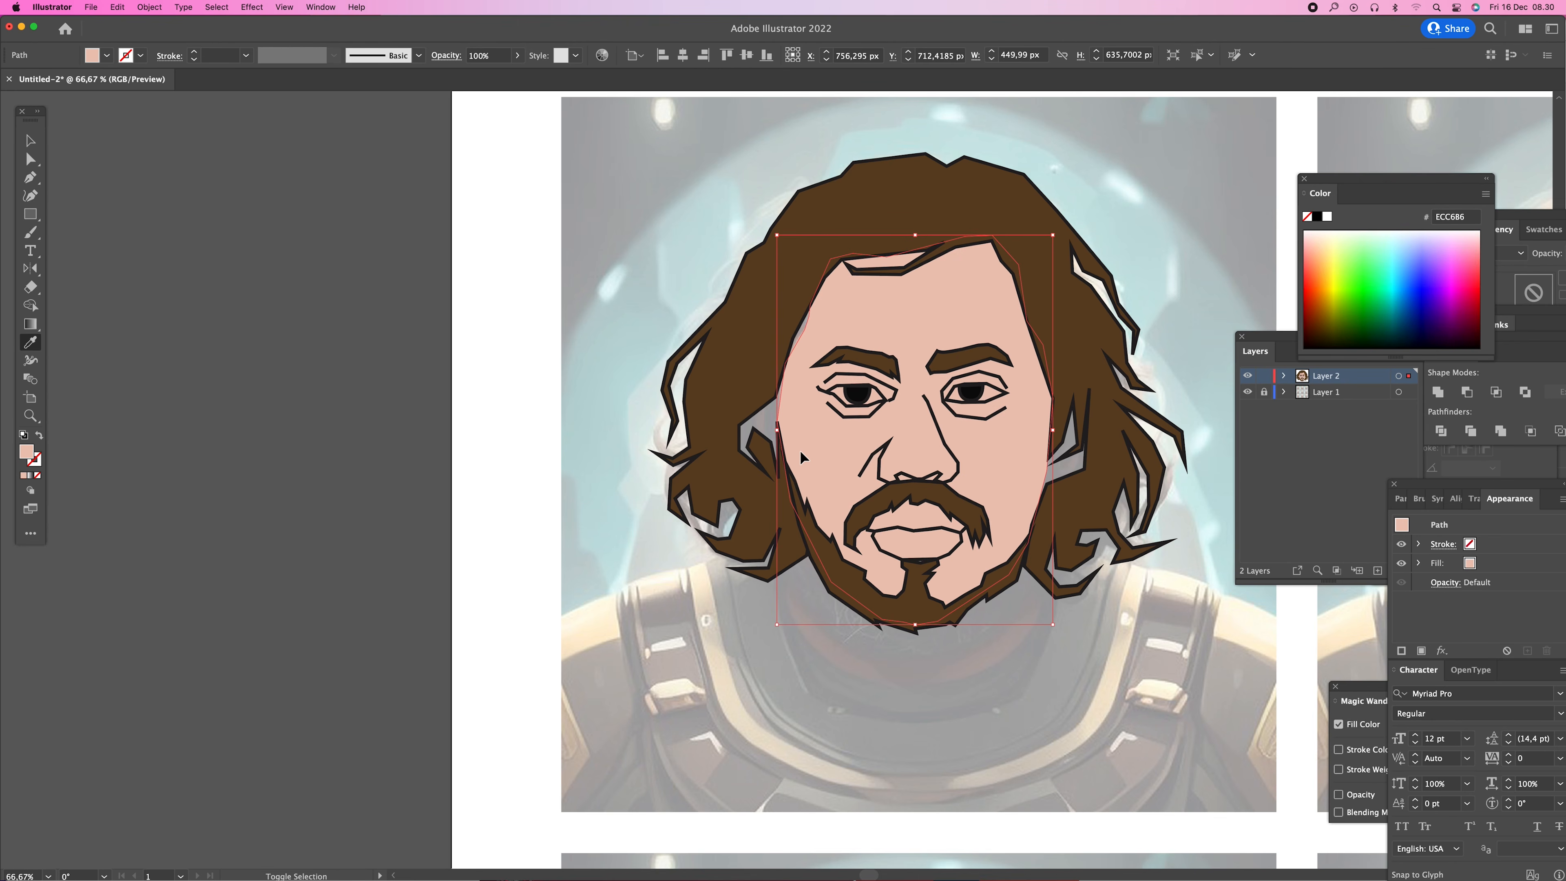
- Apply the hair's dark outline style to the face shape, set its fill to tan CC8E56 and deselect it
key("i")
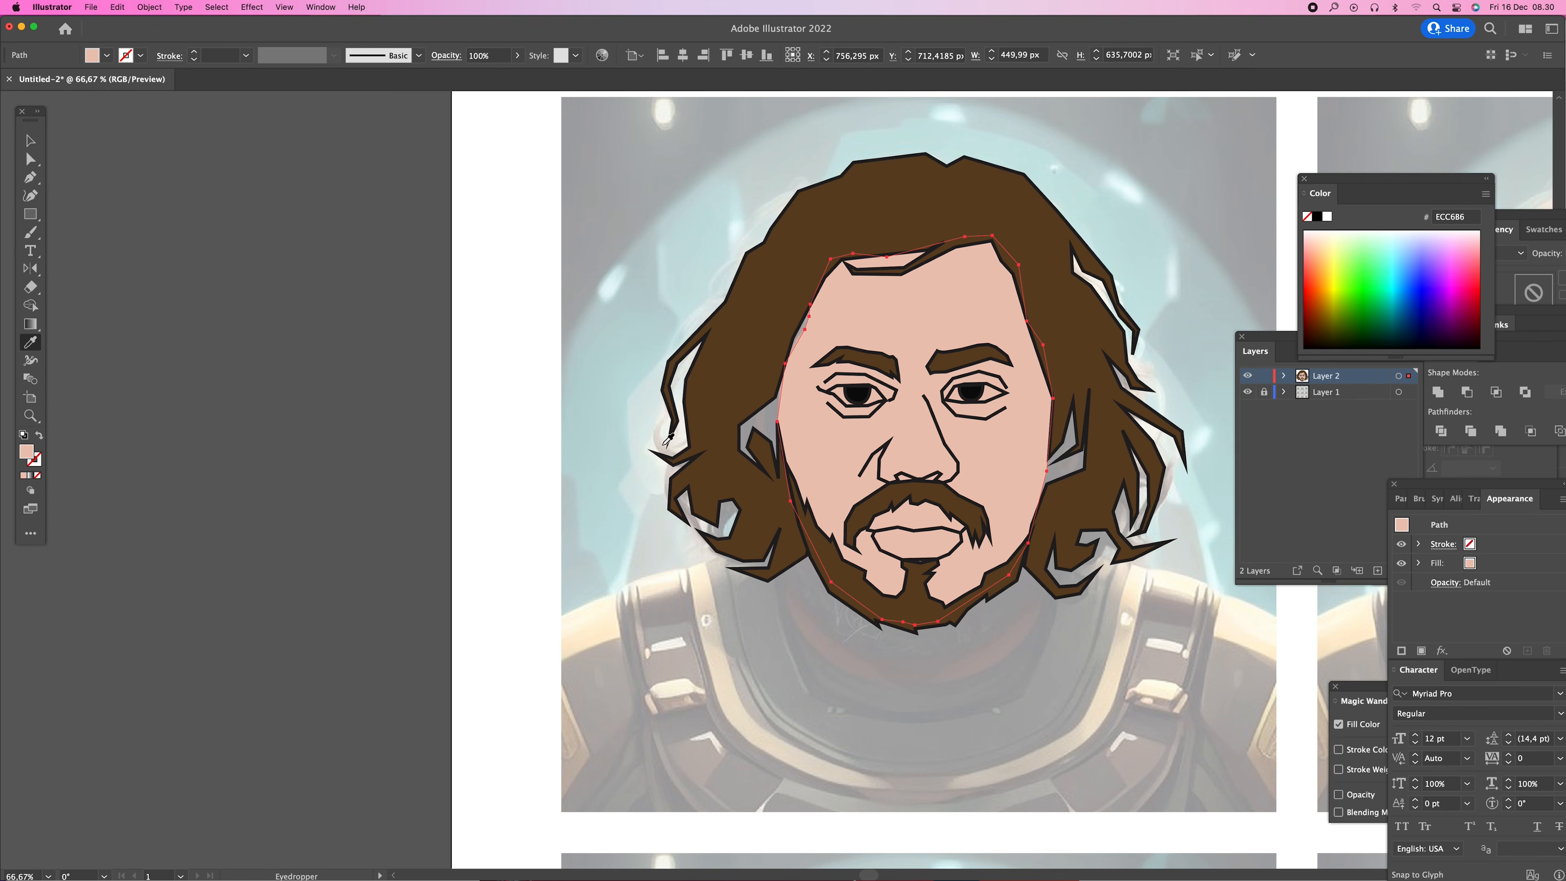
left_click(725, 377)
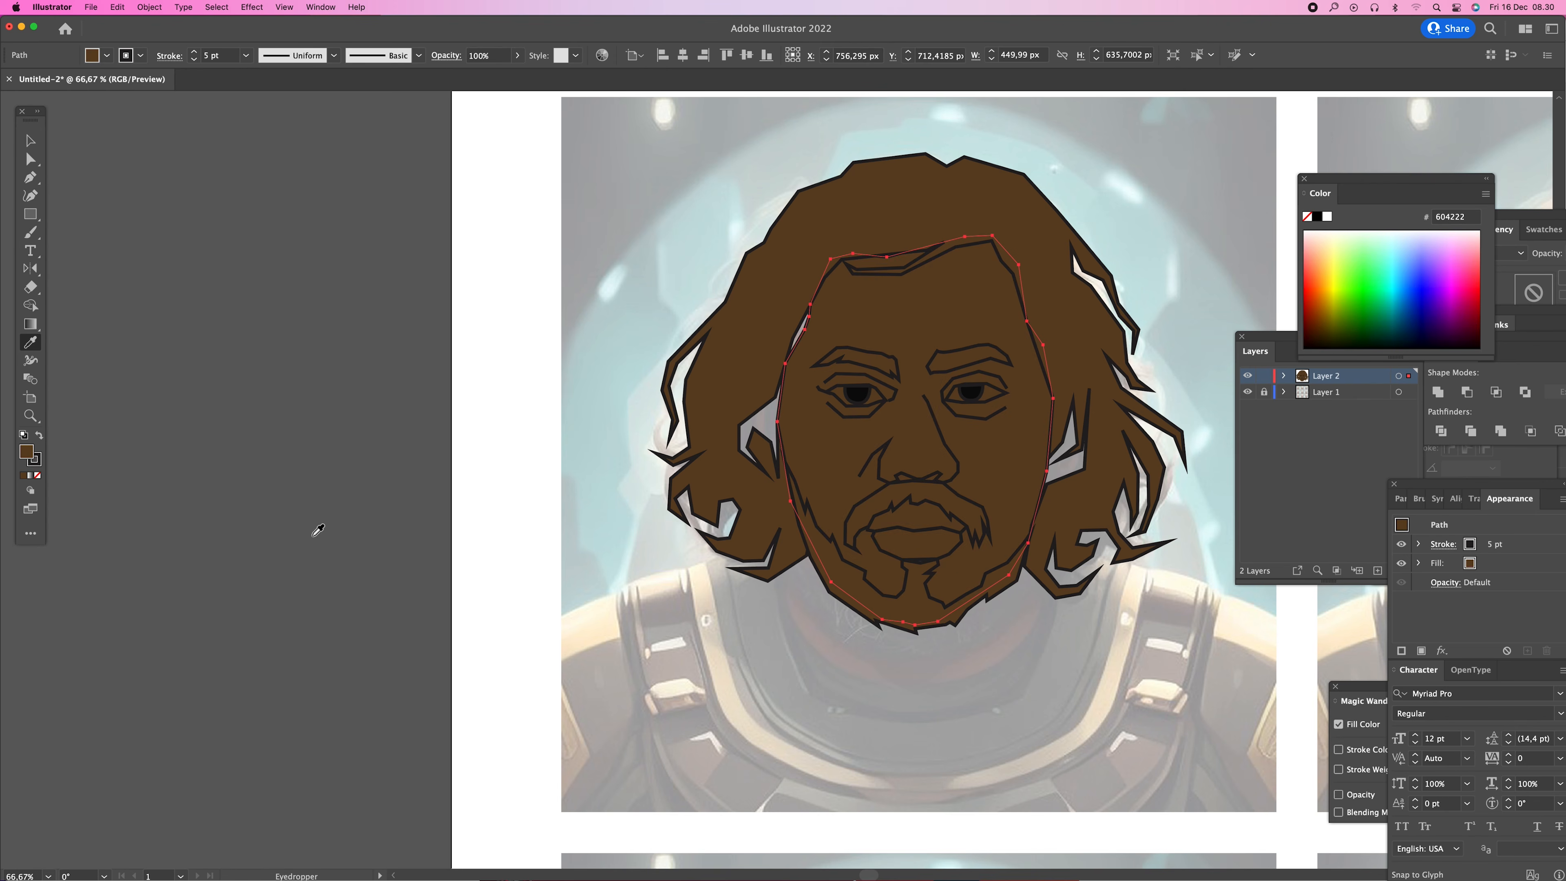
double_click(28, 453)
left_click(1074, 569)
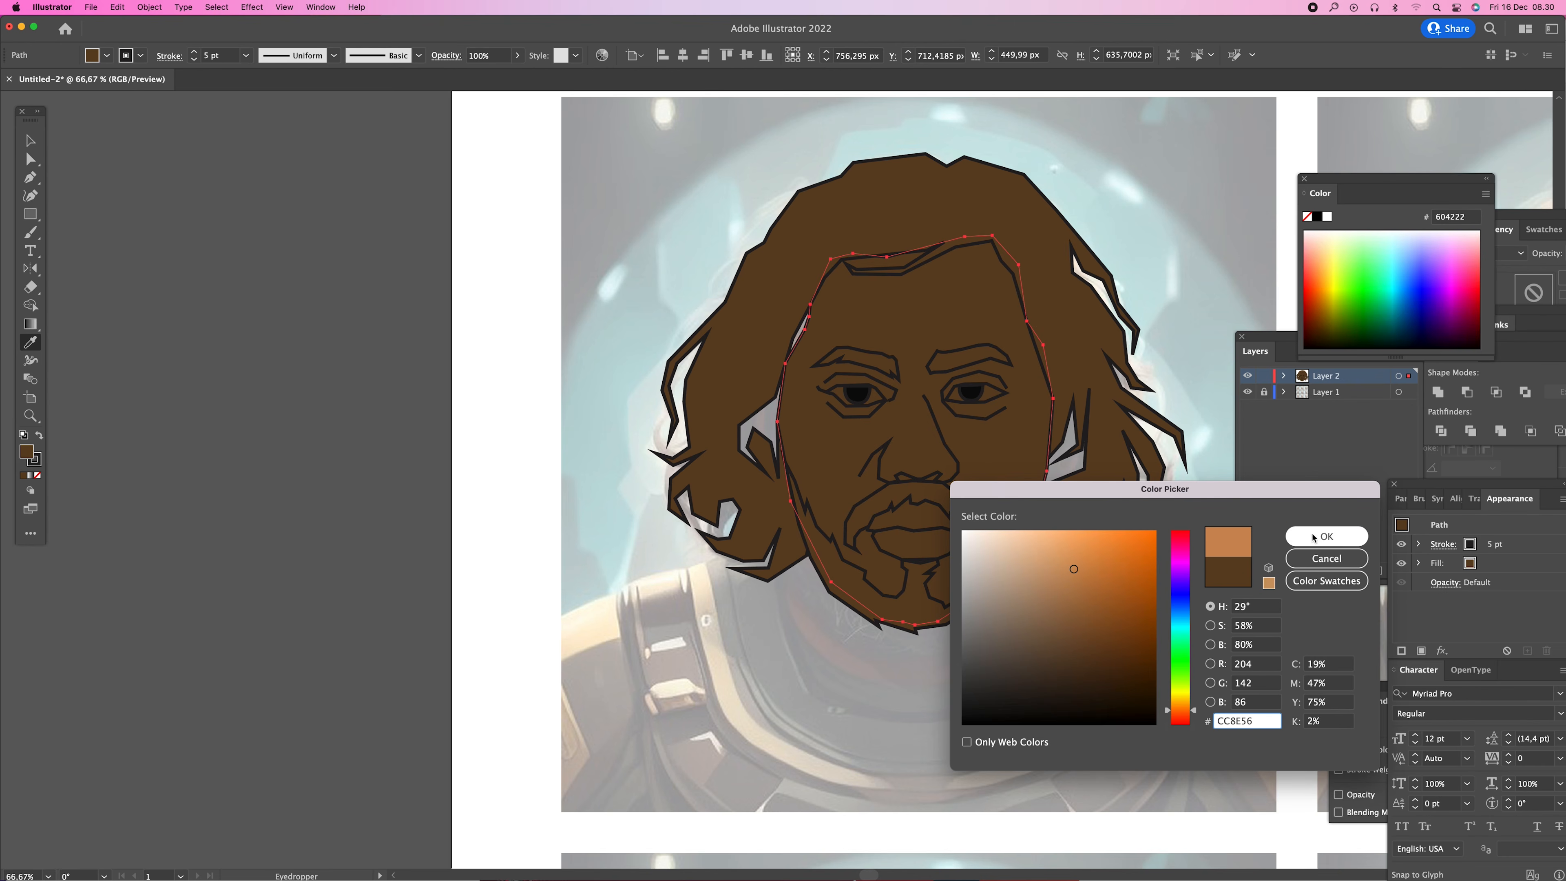
left_click(1325, 535)
key("v")
left_click(290, 297)
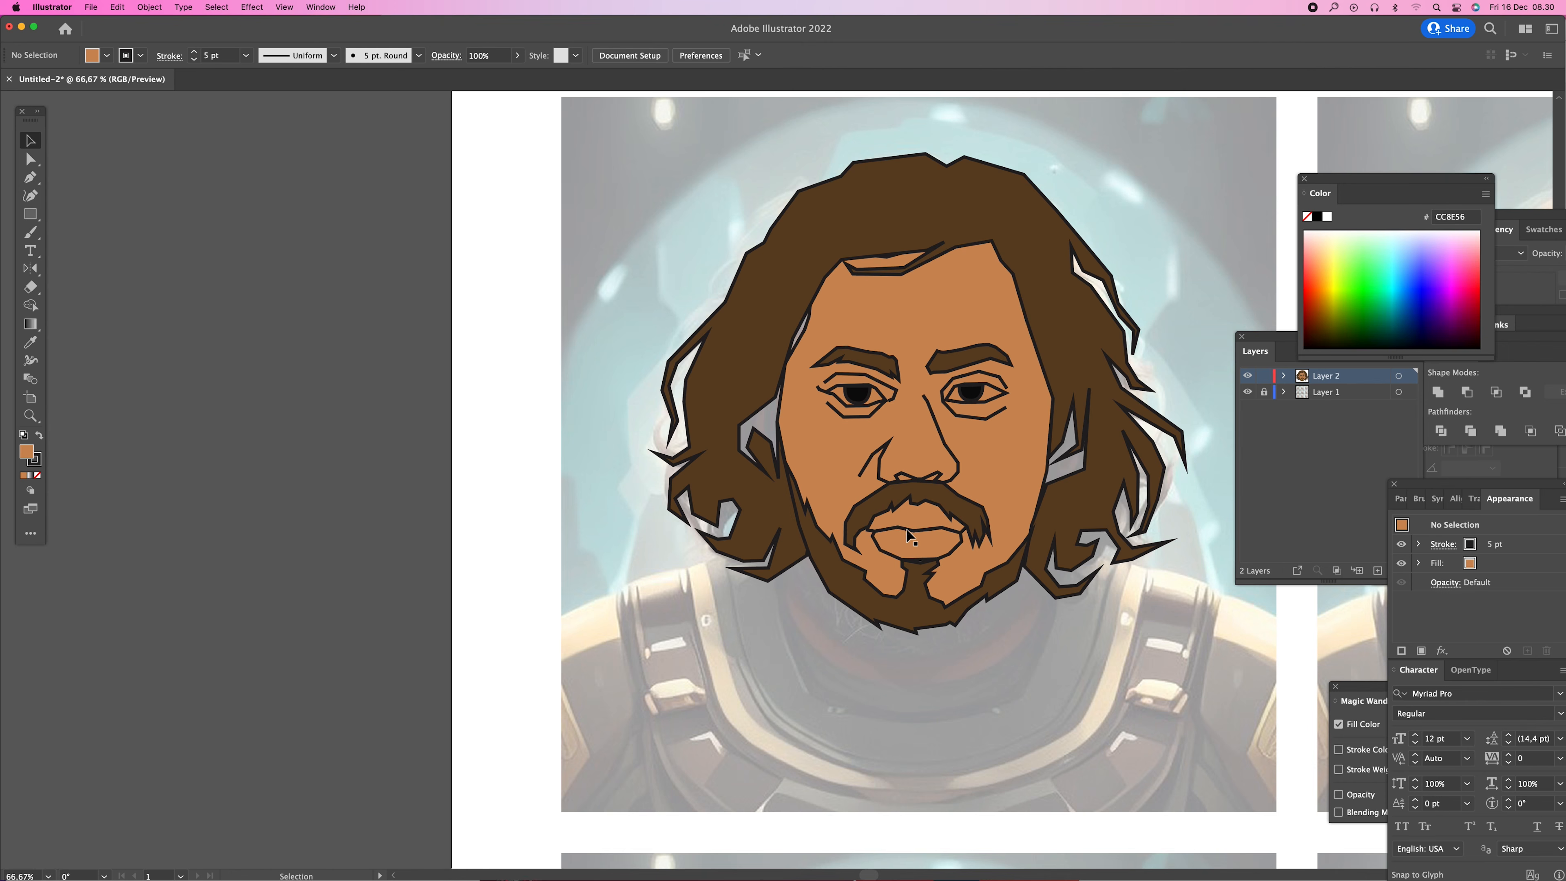
- Fill the lip shapes with red EF5843 and deselect them
left_click(908, 536)
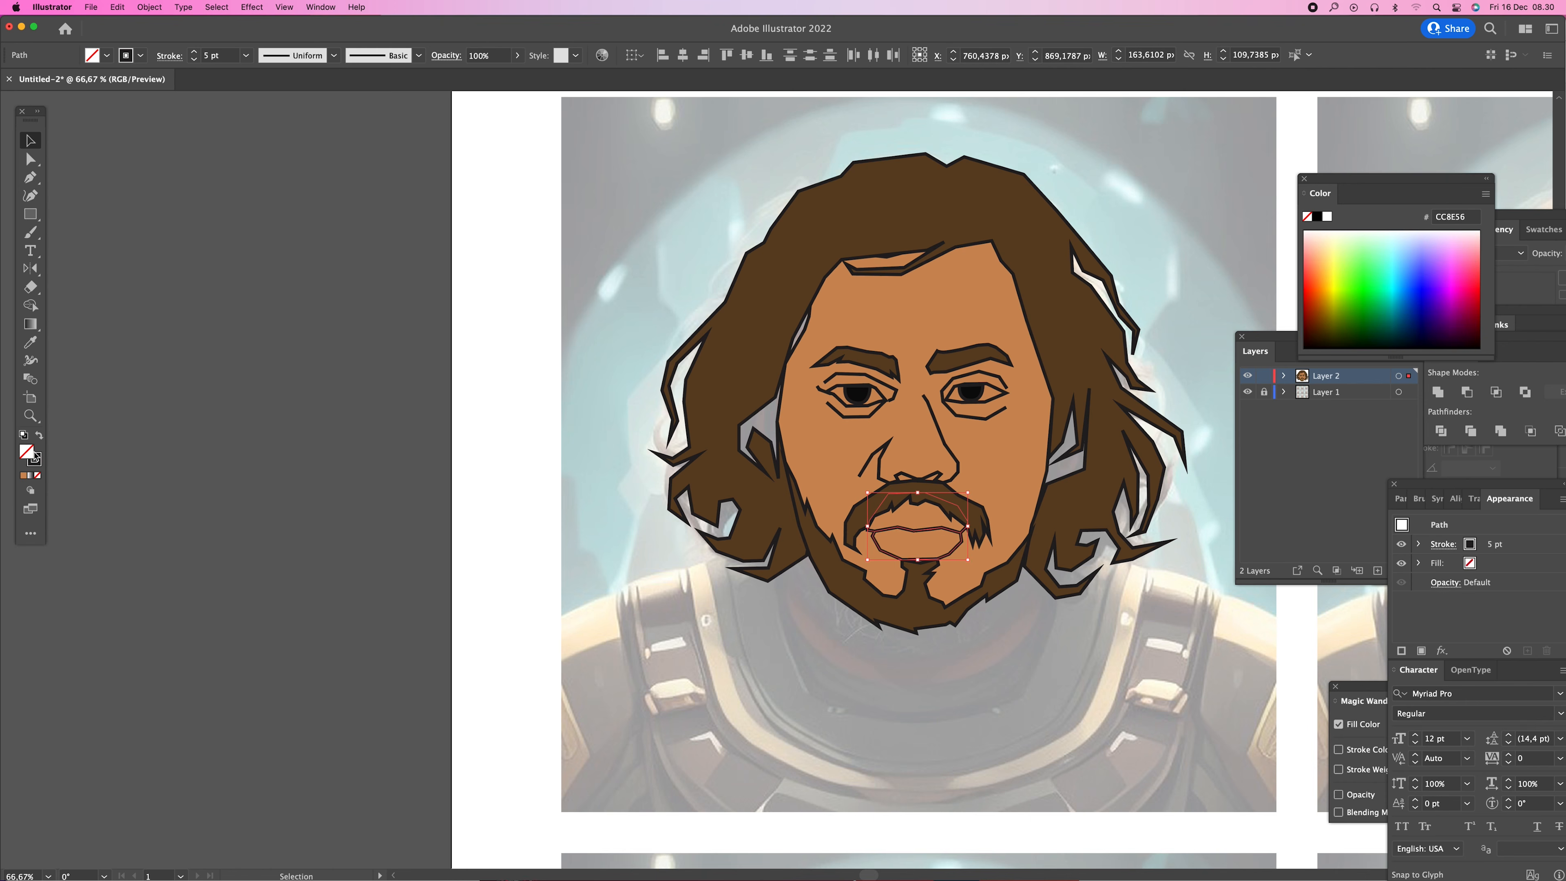
double_click(35, 457)
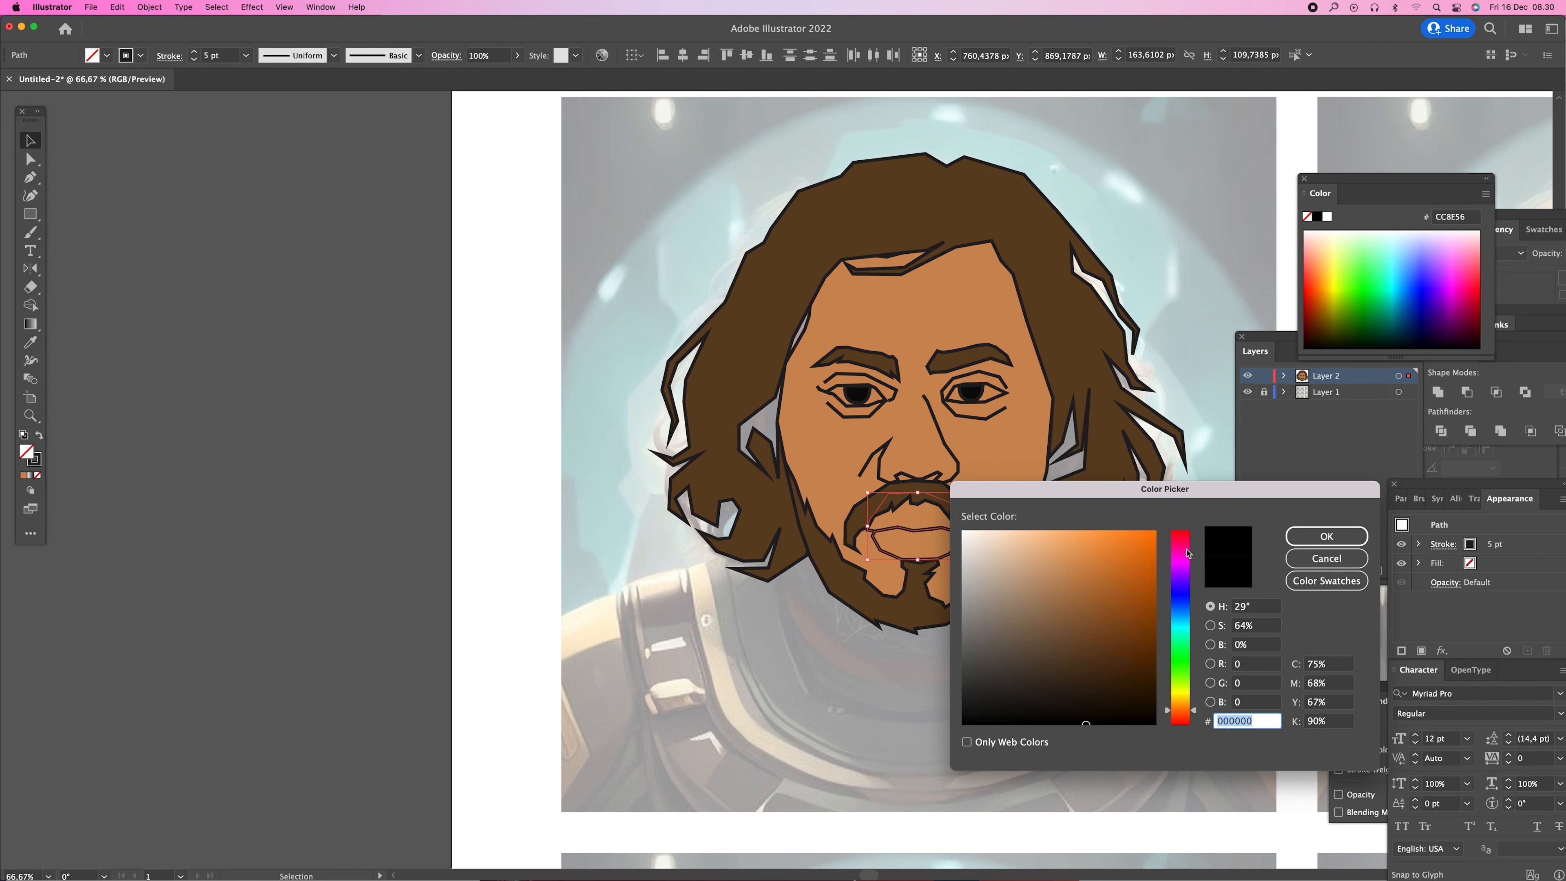
left_click(1178, 544)
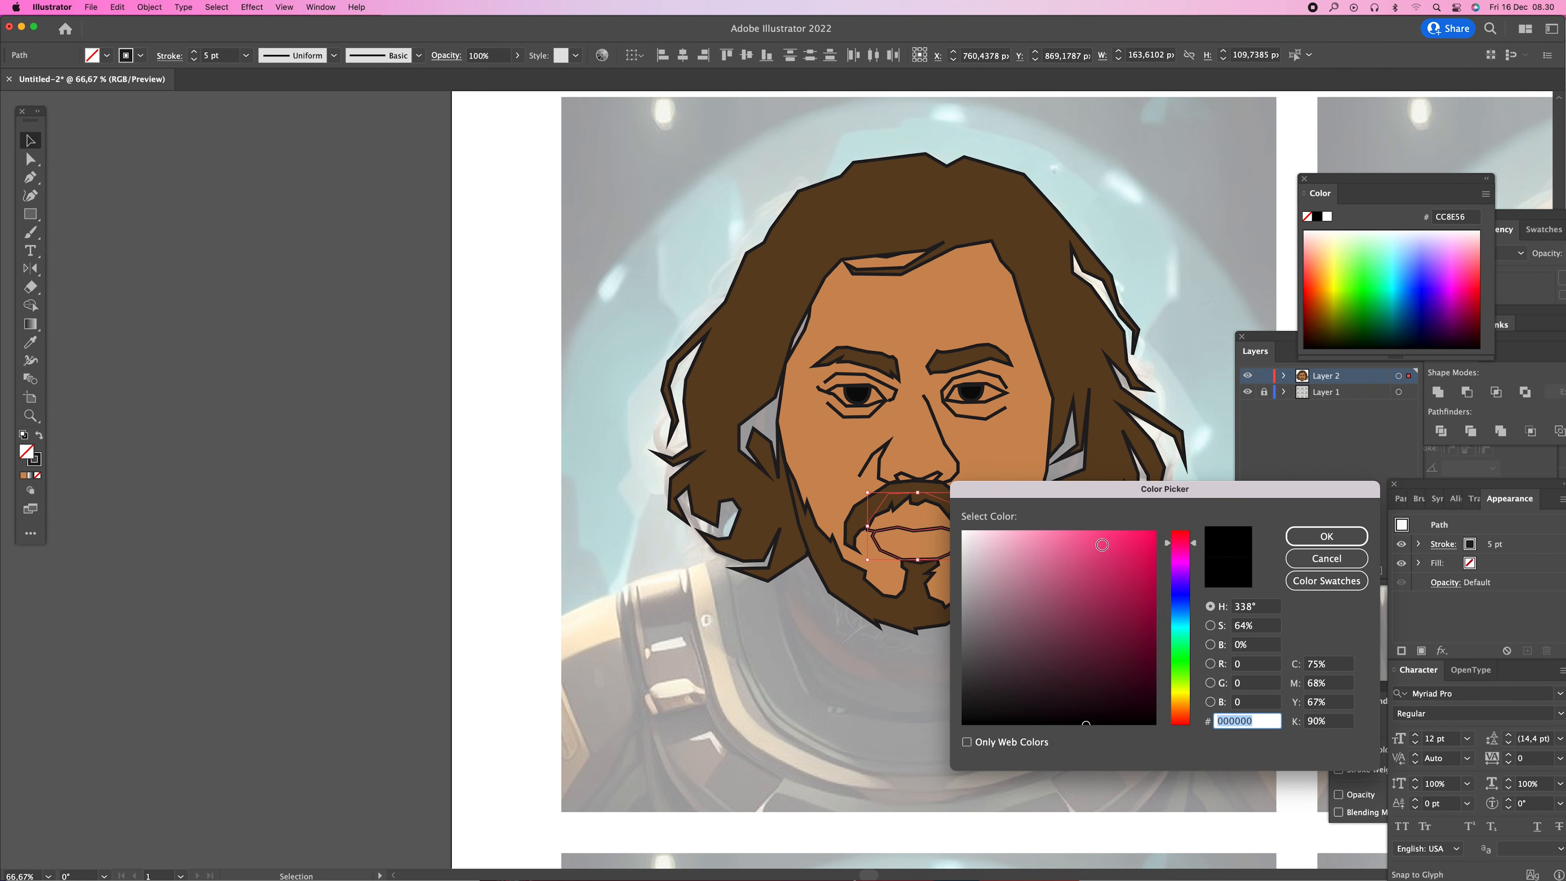
left_click(1177, 719)
left_click_drag(1088, 572, 1137, 560)
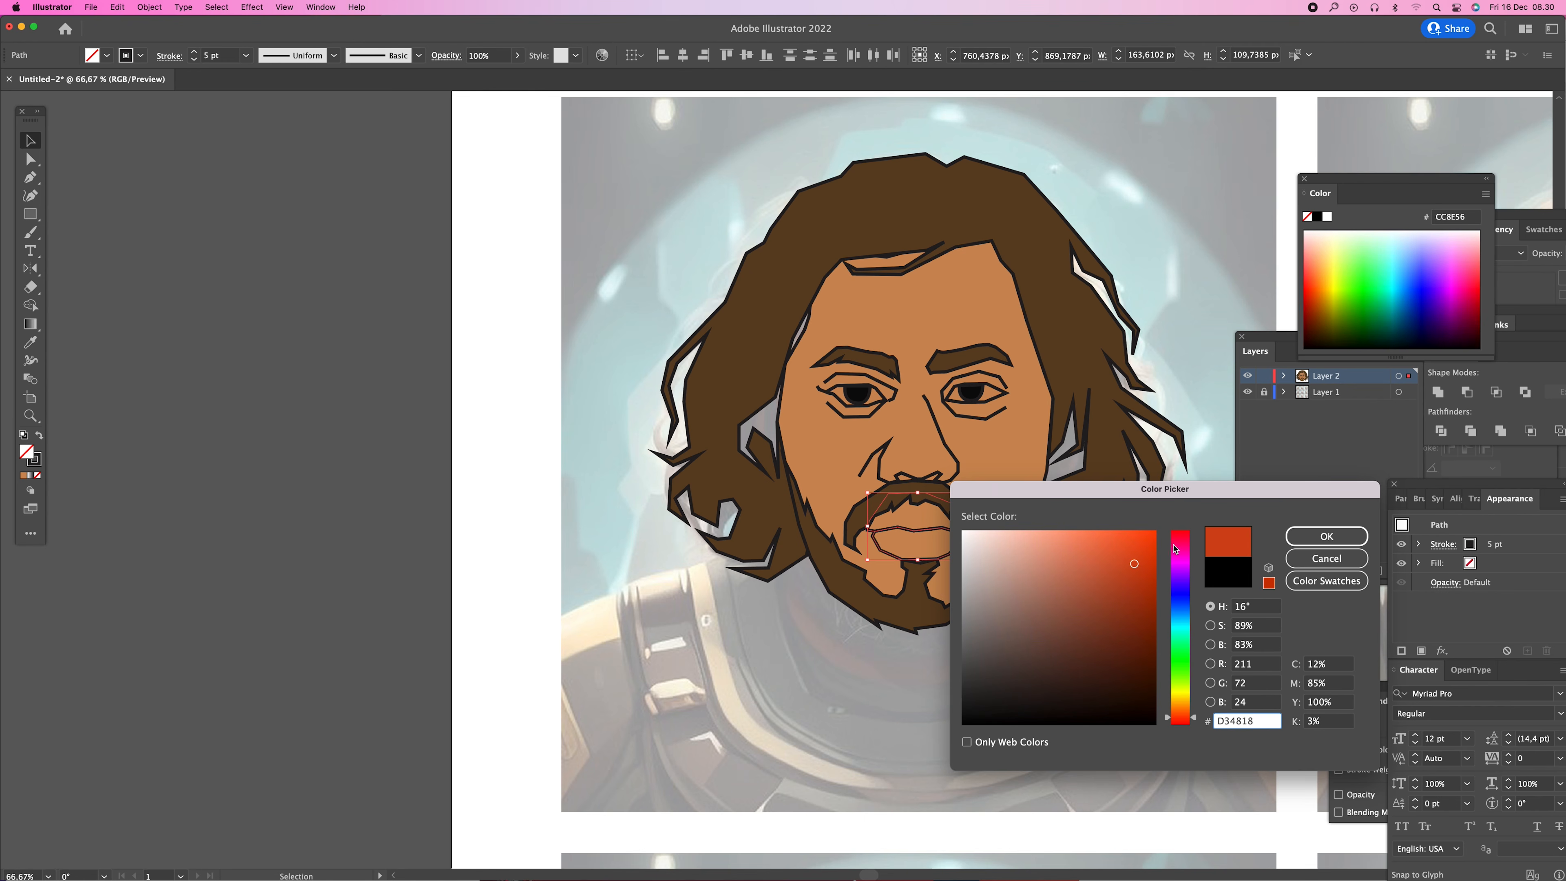
left_click(1175, 546)
left_click(1178, 722)
left_click(1103, 545)
left_click(1326, 536)
key("super+shift+a")
- Fill both eye shapes behind the irises with off-white F7EBE2 and deselect them
key("z")
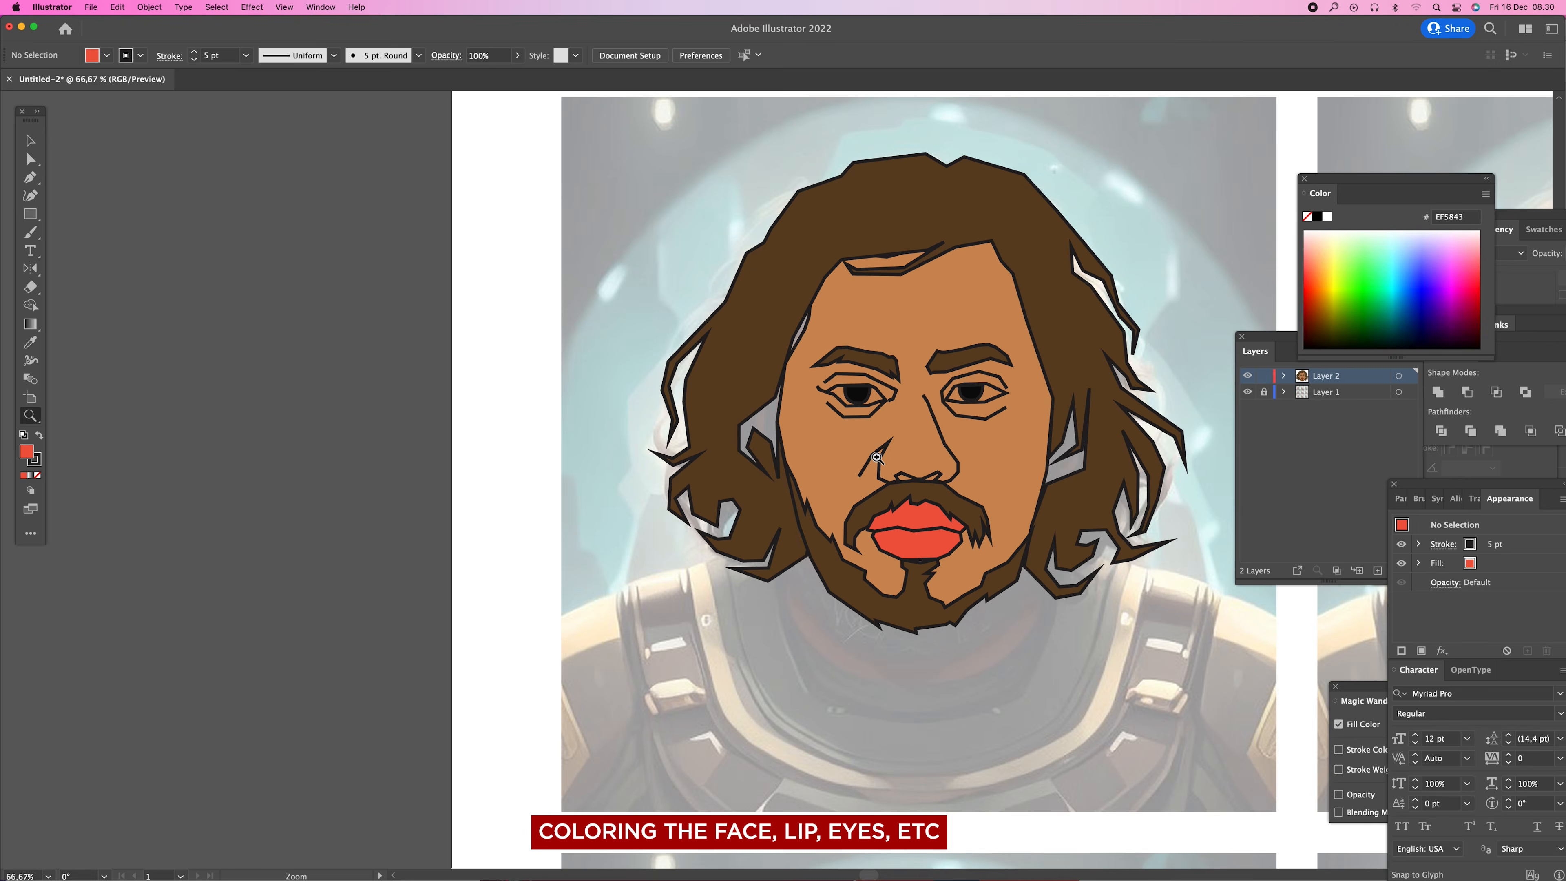
left_click(536, 540, "alt")
left_click(536, 540, "alt")
left_click(695, 507)
left_click(662, 458)
key("v")
left_click(811, 454)
left_click(703, 463, "shift")
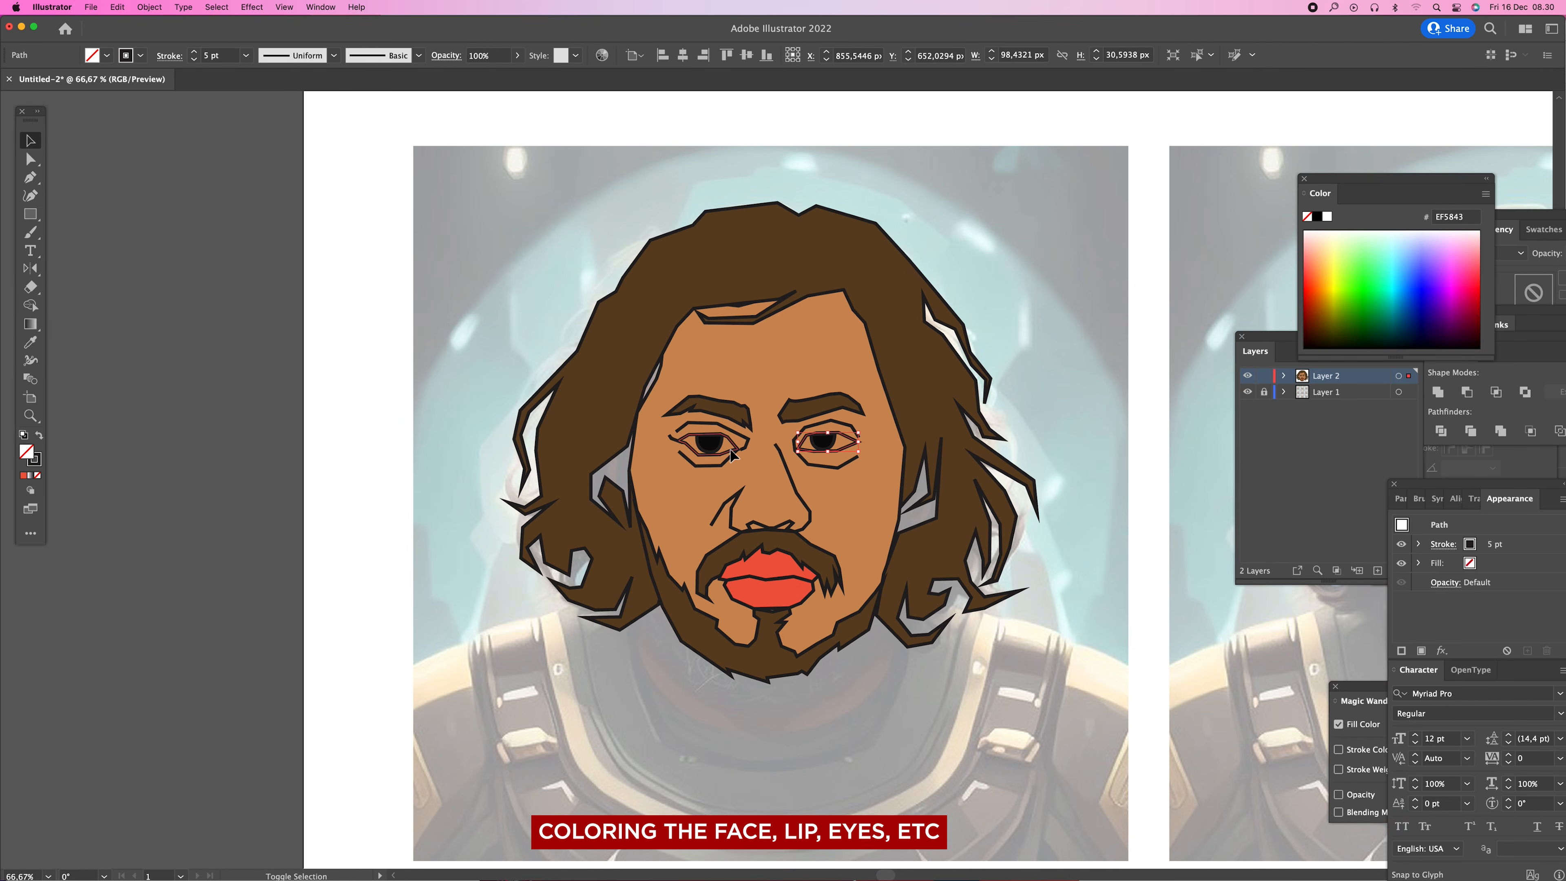
double_click(29, 453)
left_click(978, 533)
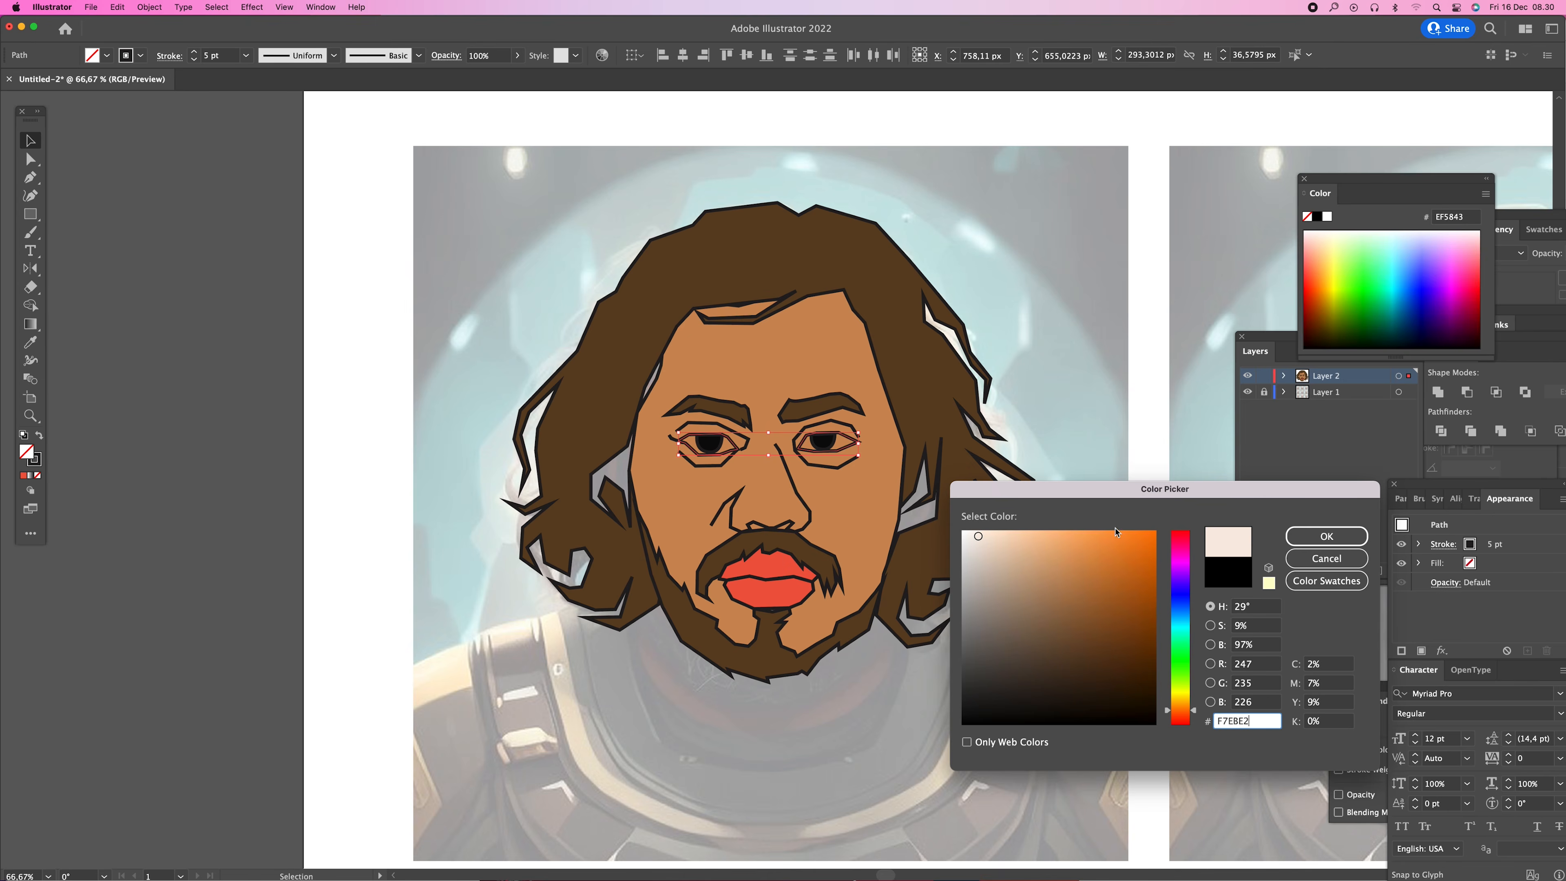
left_click(1327, 536)
left_click(365, 417)
- Hide the reference portraits on Layer 1 so only the traced head is shown
key("z")
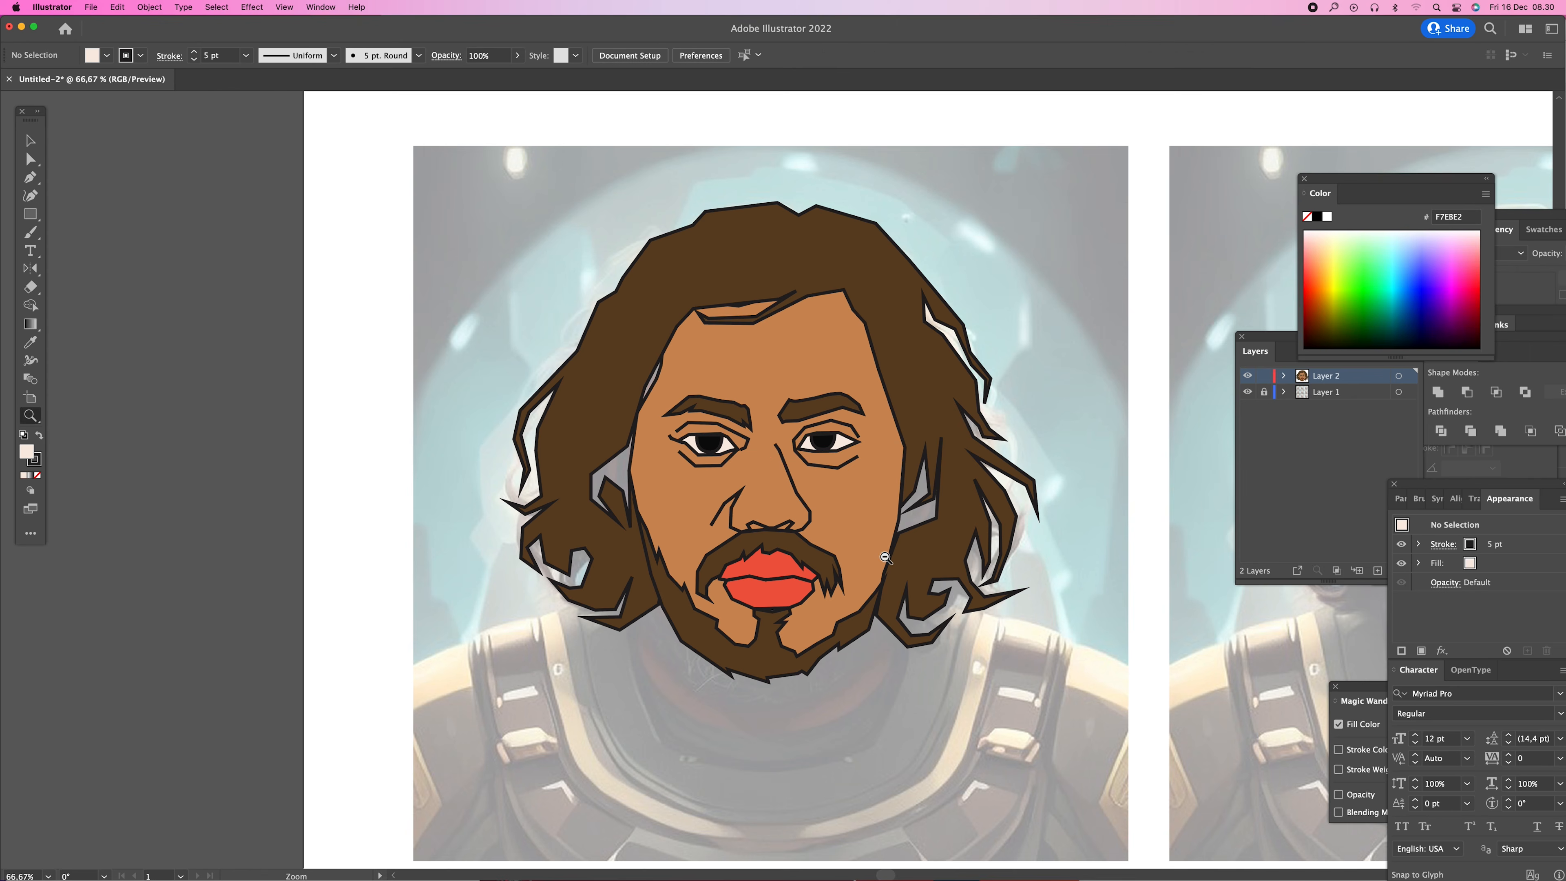
left_click(882, 558, "alt")
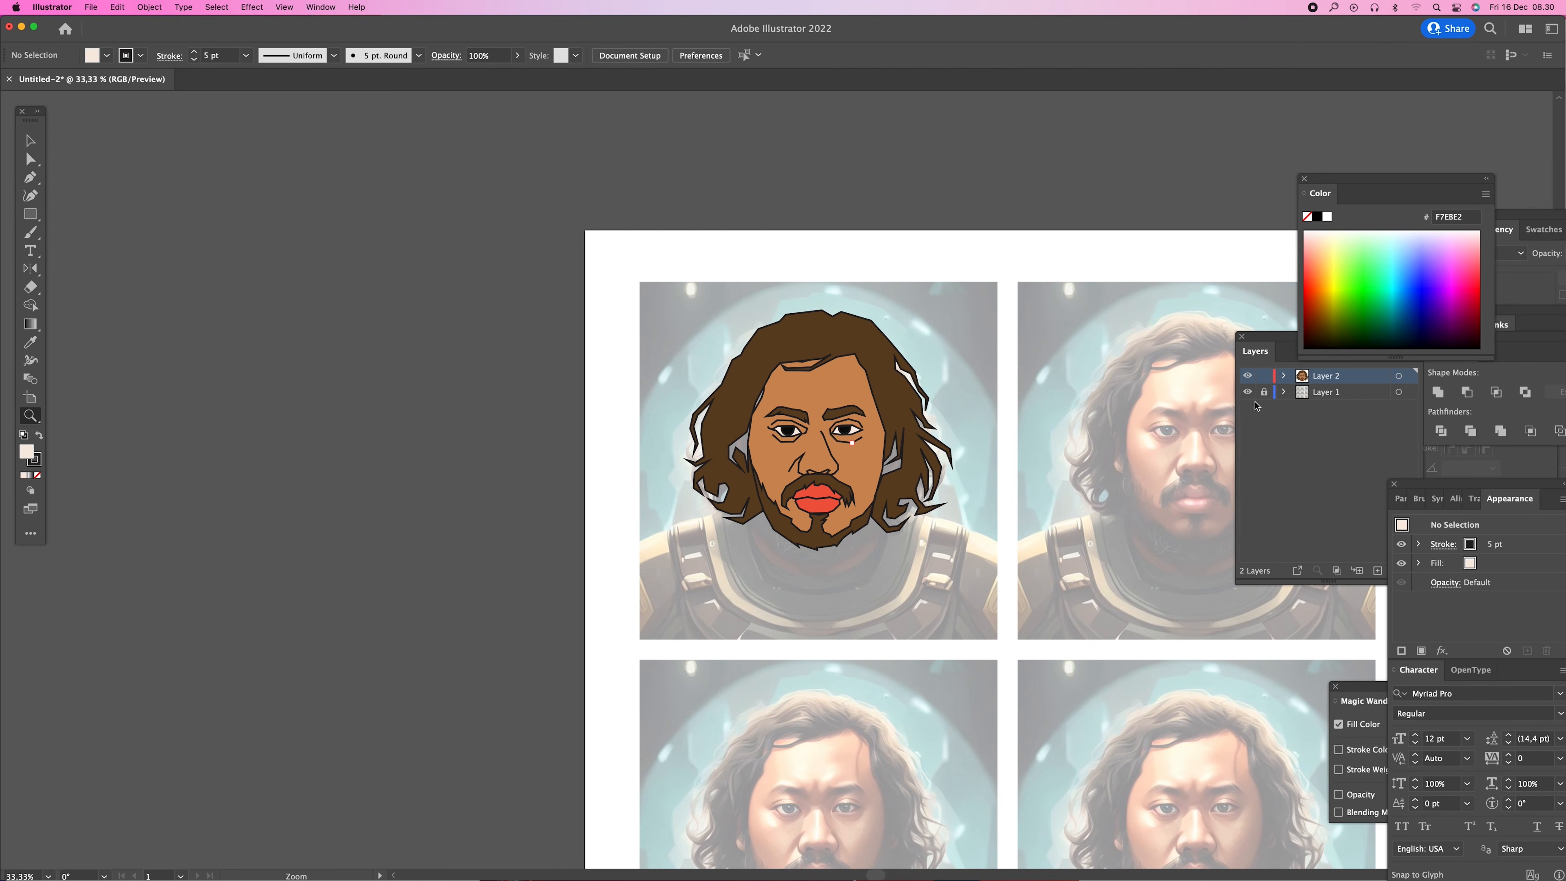
left_click(1248, 394)
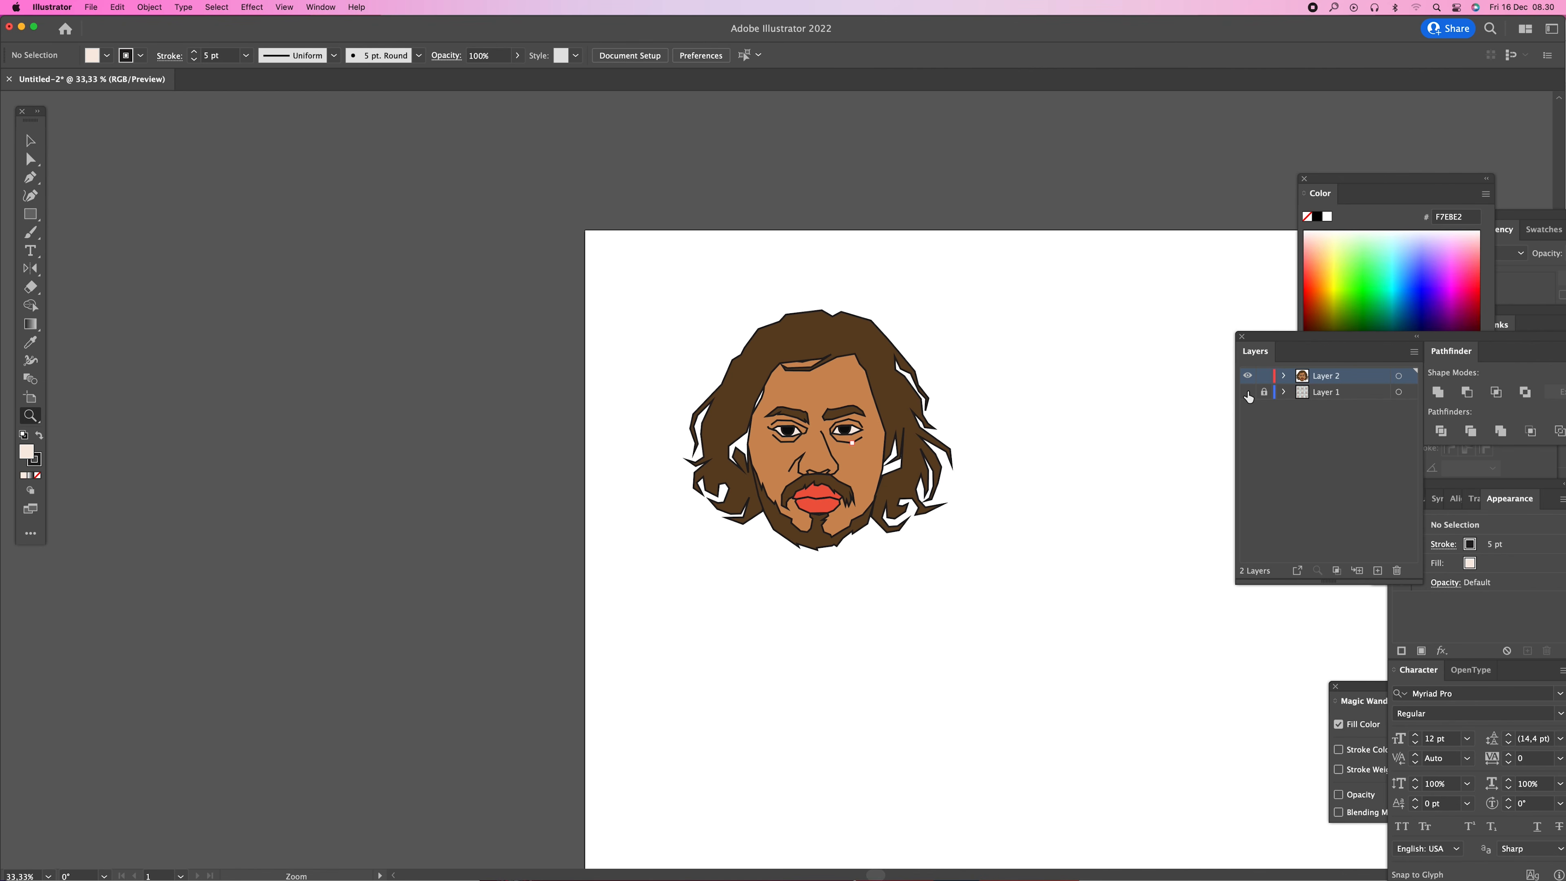
left_click(785, 444)
left_click(824, 473)
left_click_drag(851, 484, 926, 465)
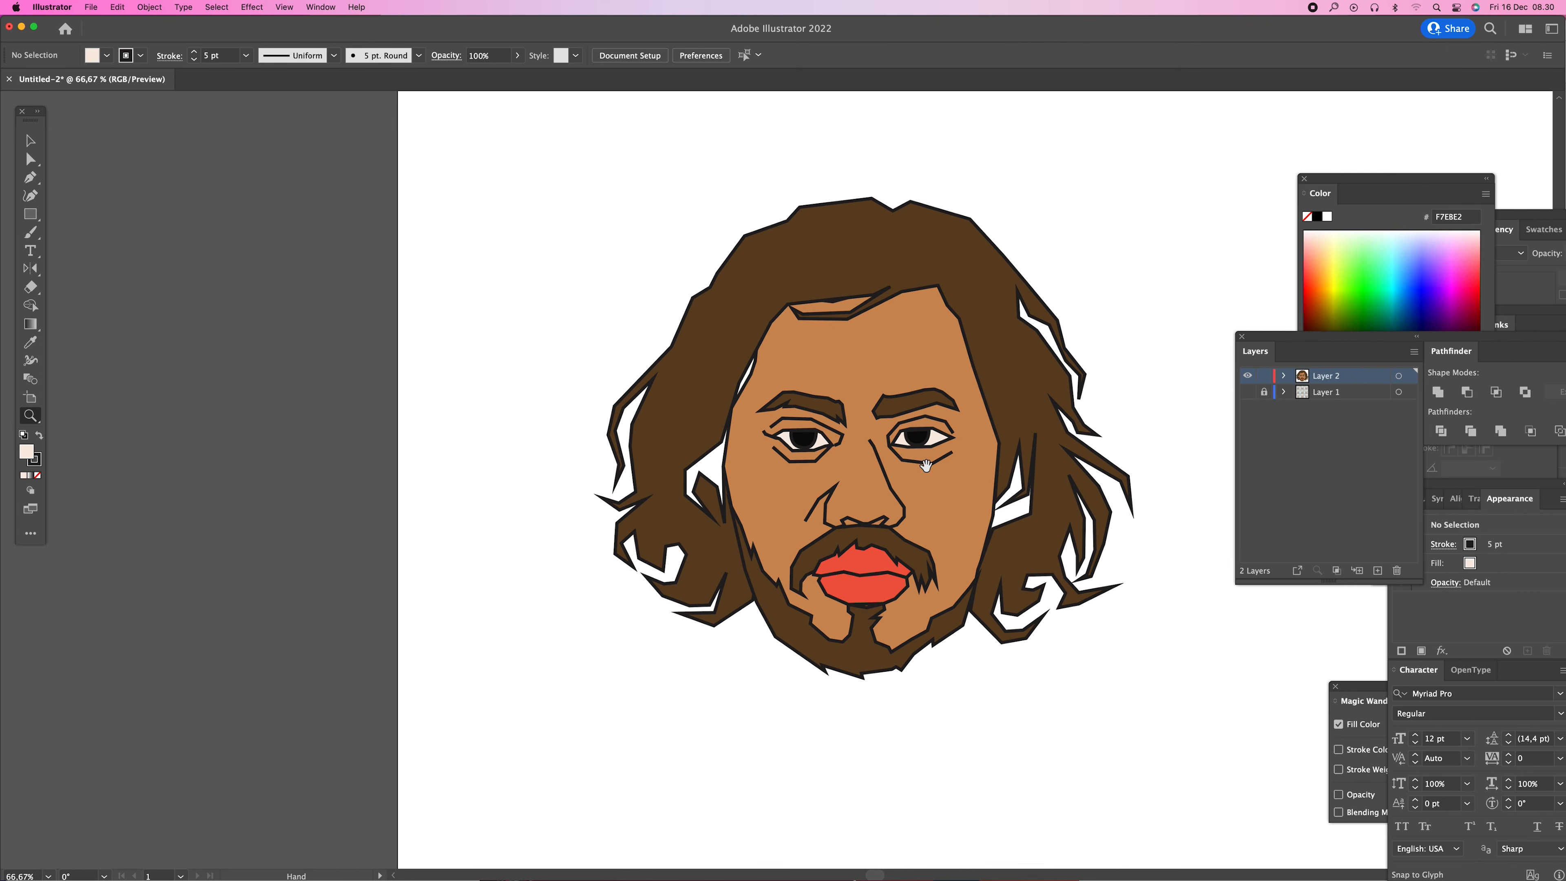
- Draw a closed polygon over the upper face, reaching past both ears into the hair, to cover the gaps beside the face
key("p")
left_click(739, 317)
left_click(675, 448)
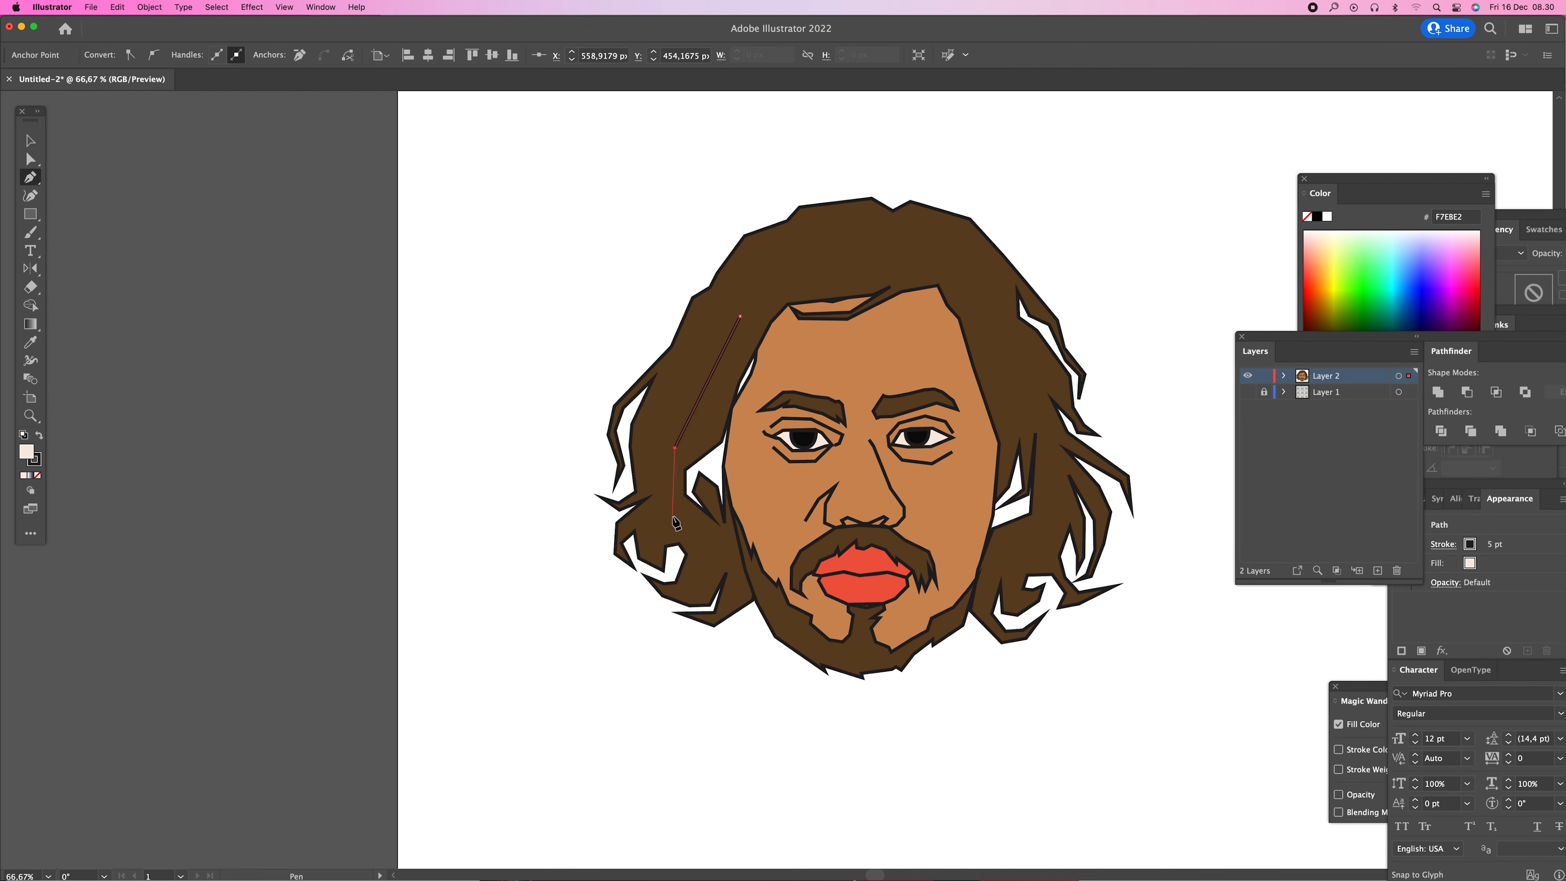
left_click(672, 515)
left_click(738, 551)
left_click(963, 552)
left_click(1044, 520)
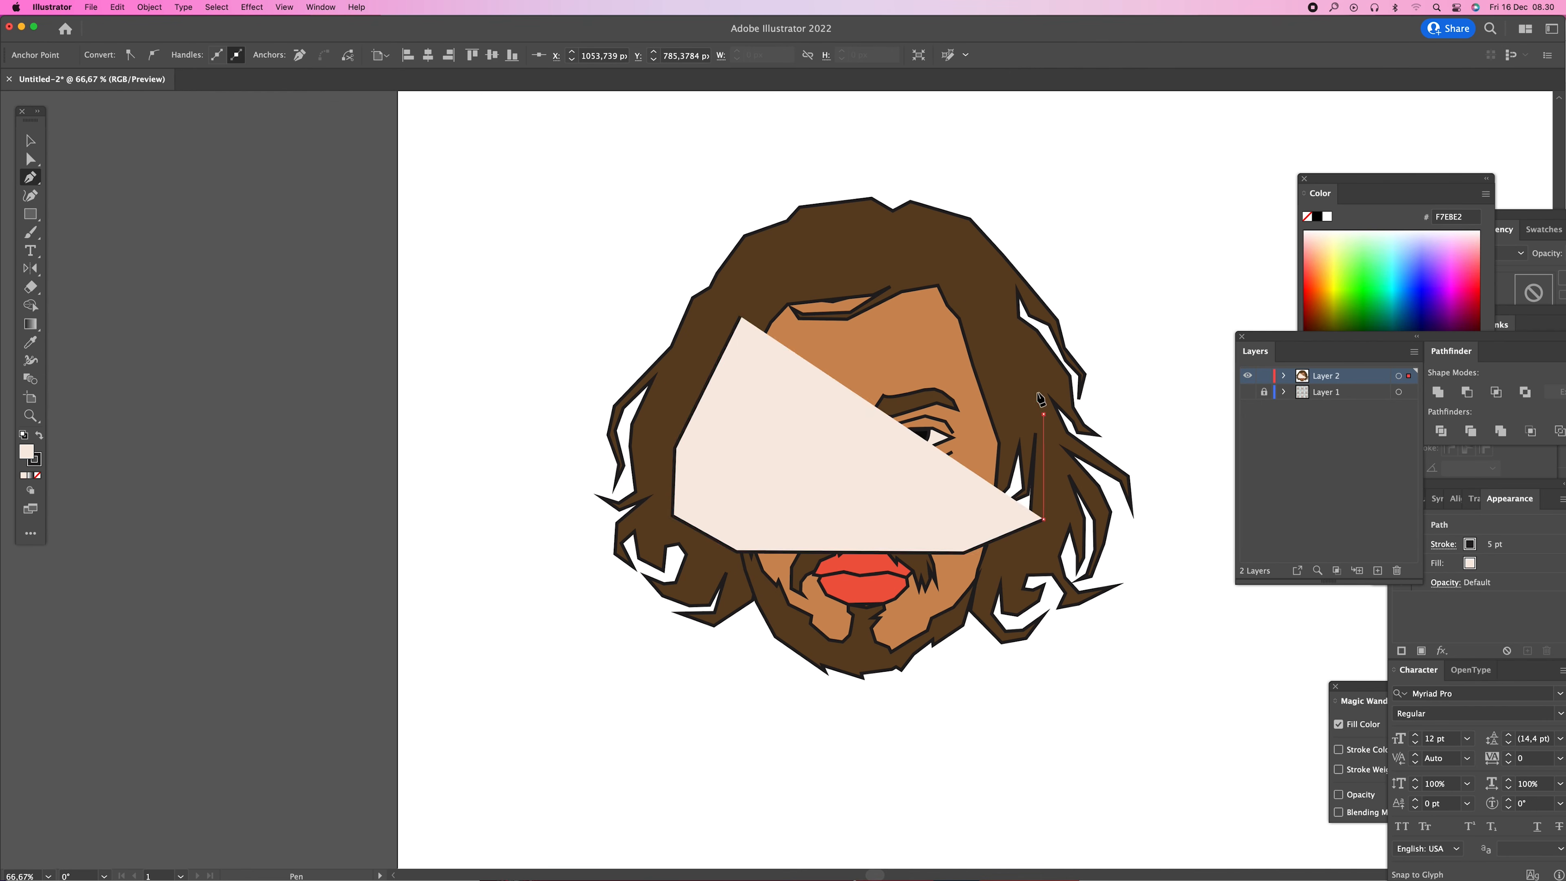
left_click(1044, 414)
left_click(970, 281)
left_click(887, 253)
left_click(745, 303)
left_click(740, 316)
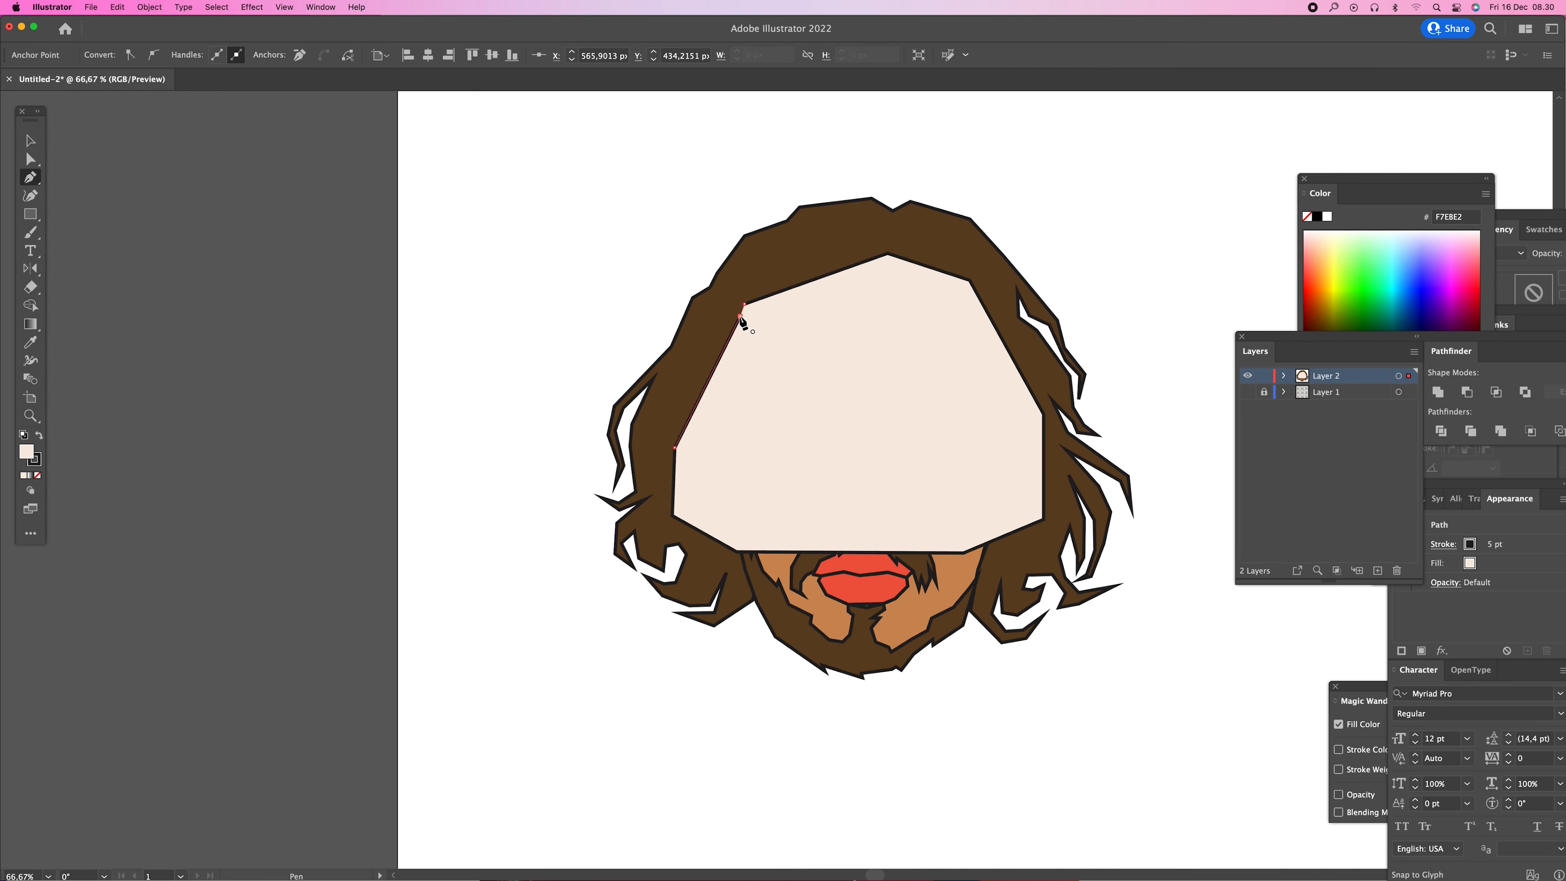
- Copy the face's fill and outline onto the new polygon and send it behind all other shapes
key("i")
left_click(787, 563)
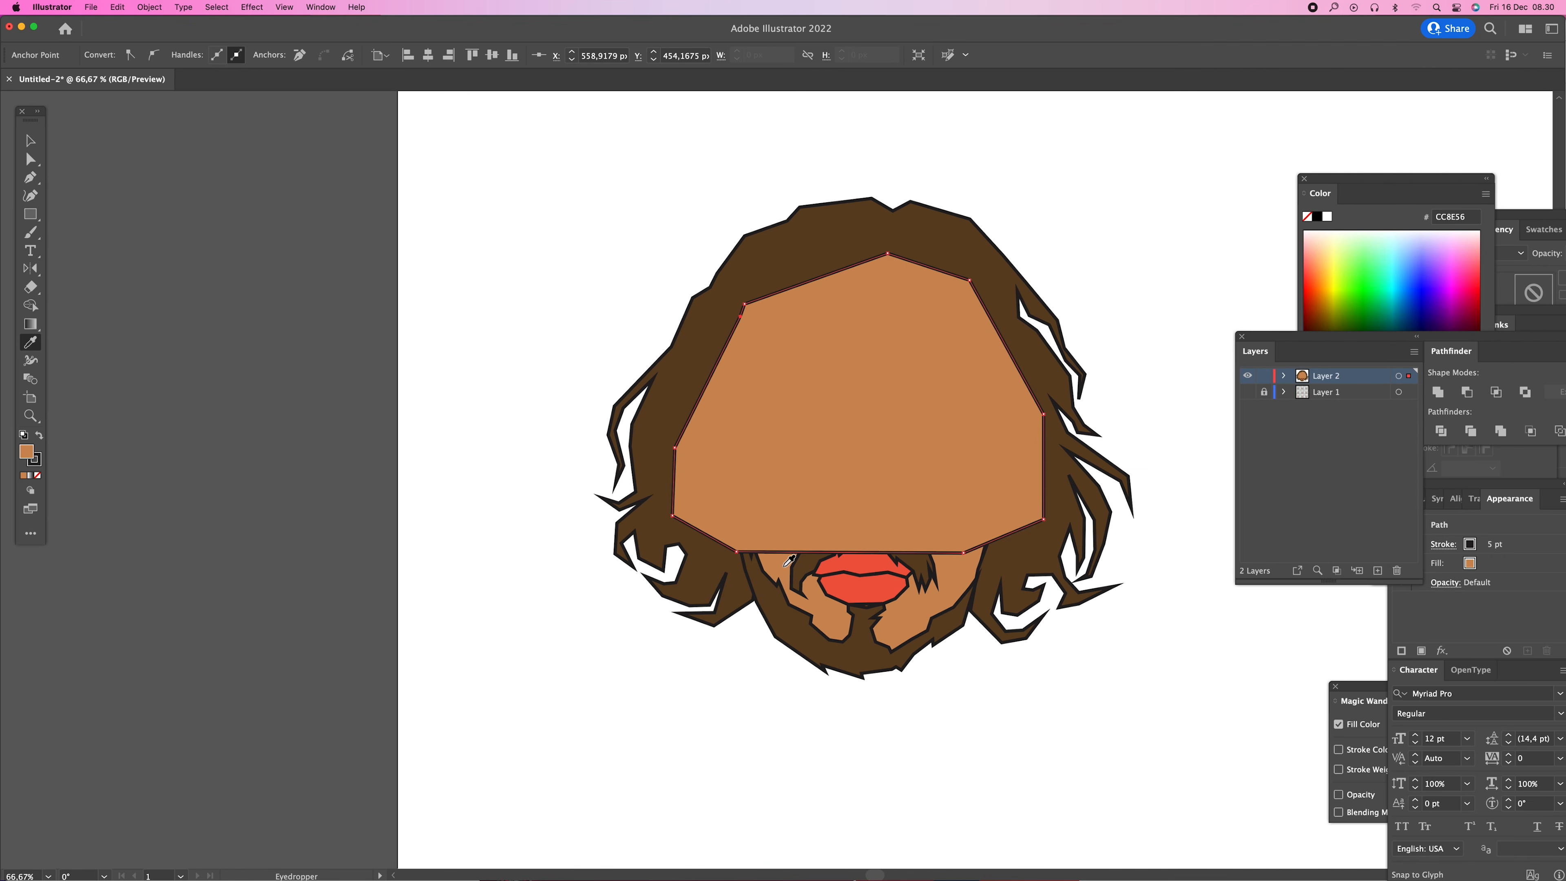
key("super+shift+bracketleft")
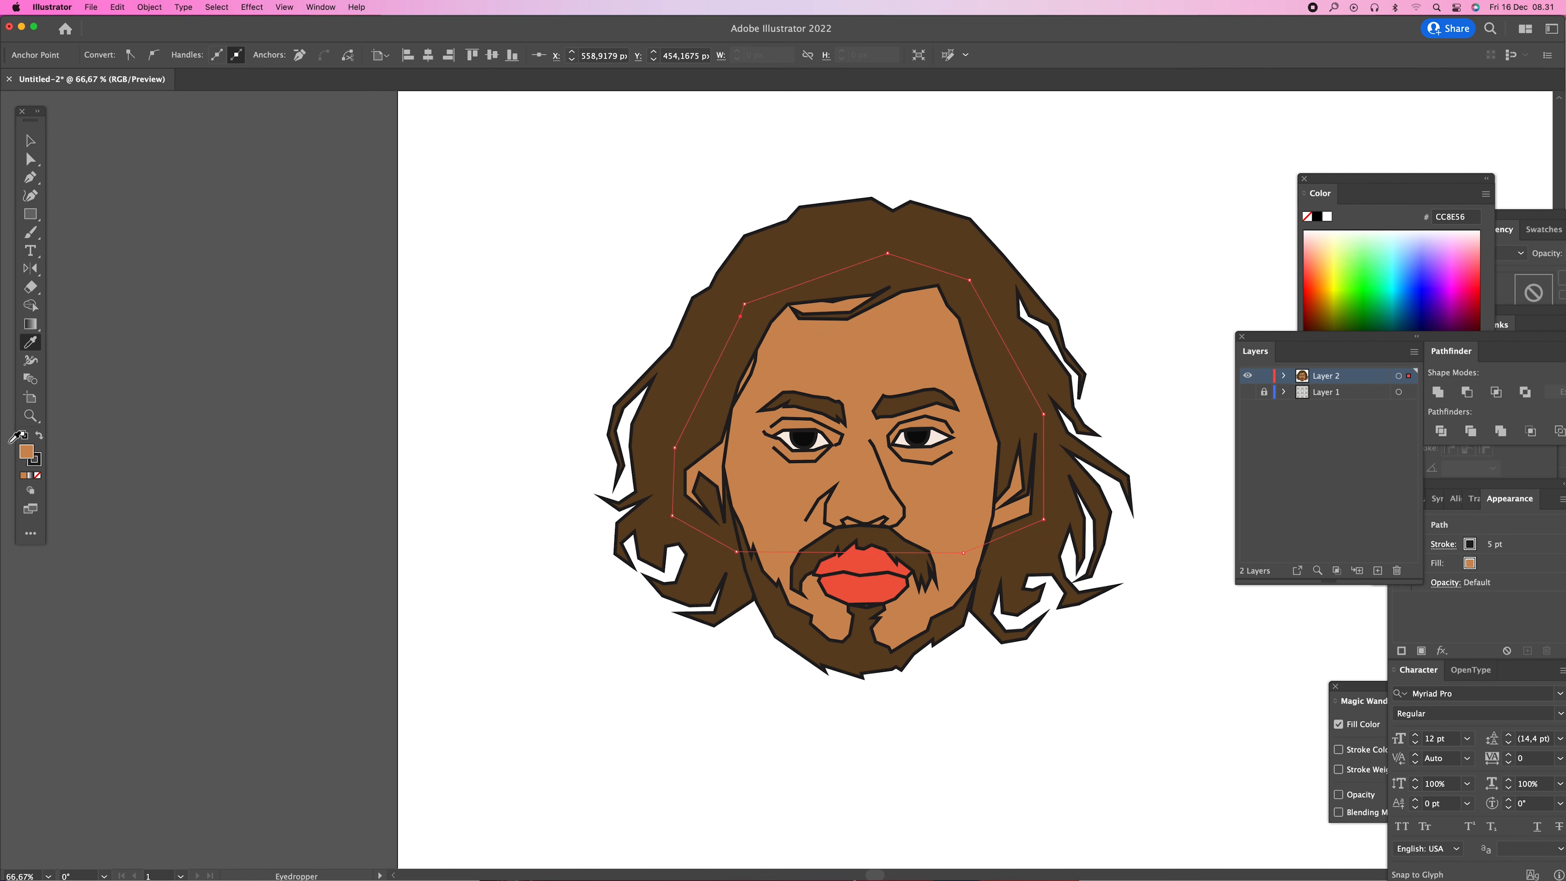
- Darken the back polygon's fill to brown 875328 and deselect it
double_click(26, 452)
left_click(1086, 598)
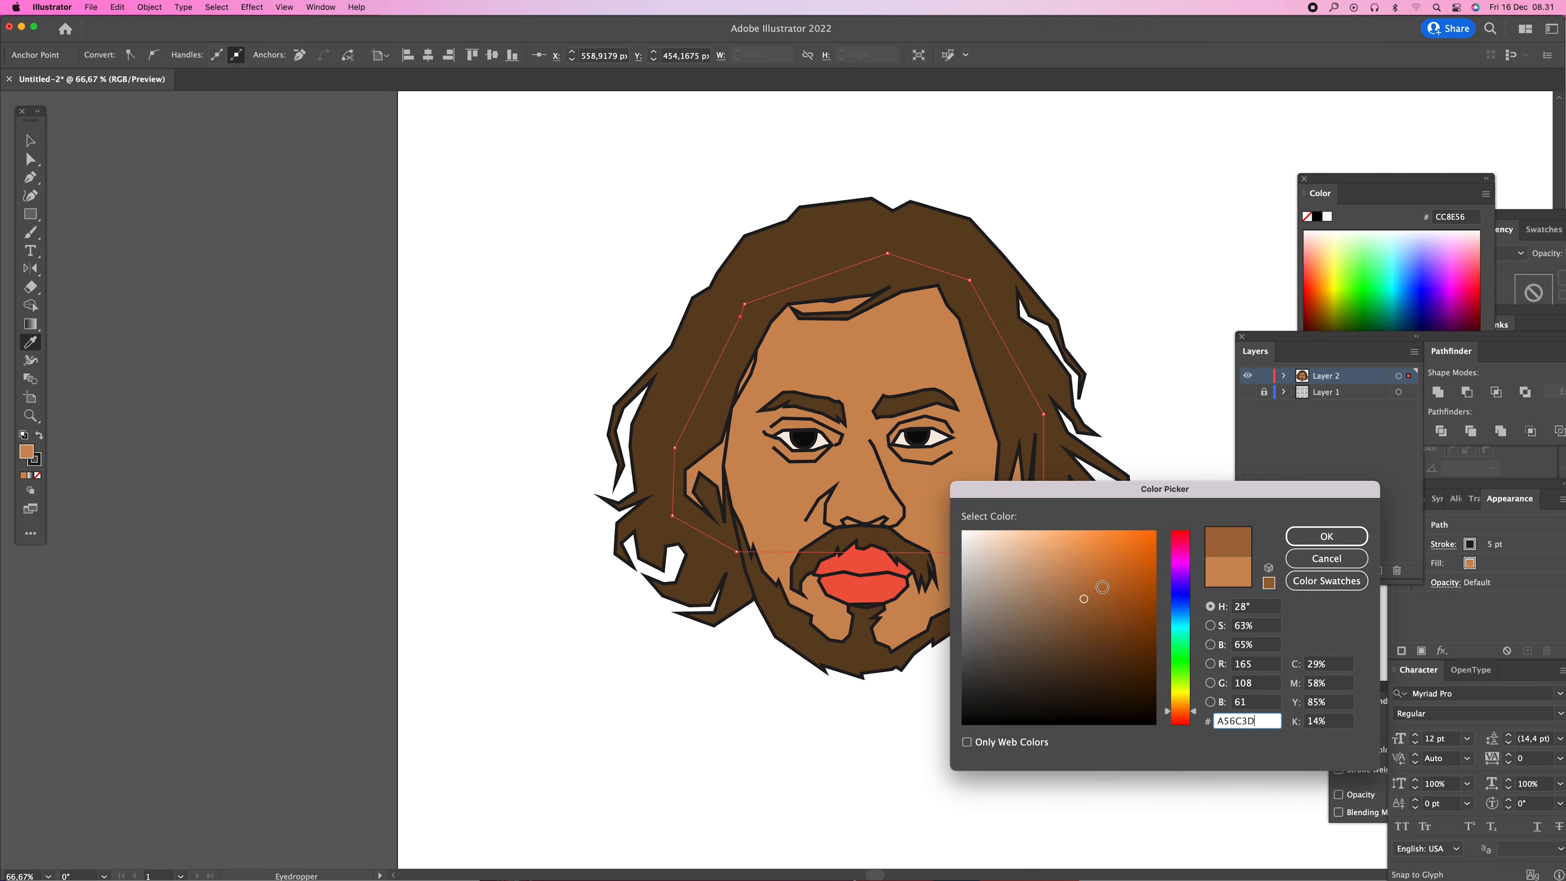
left_click(1327, 535)
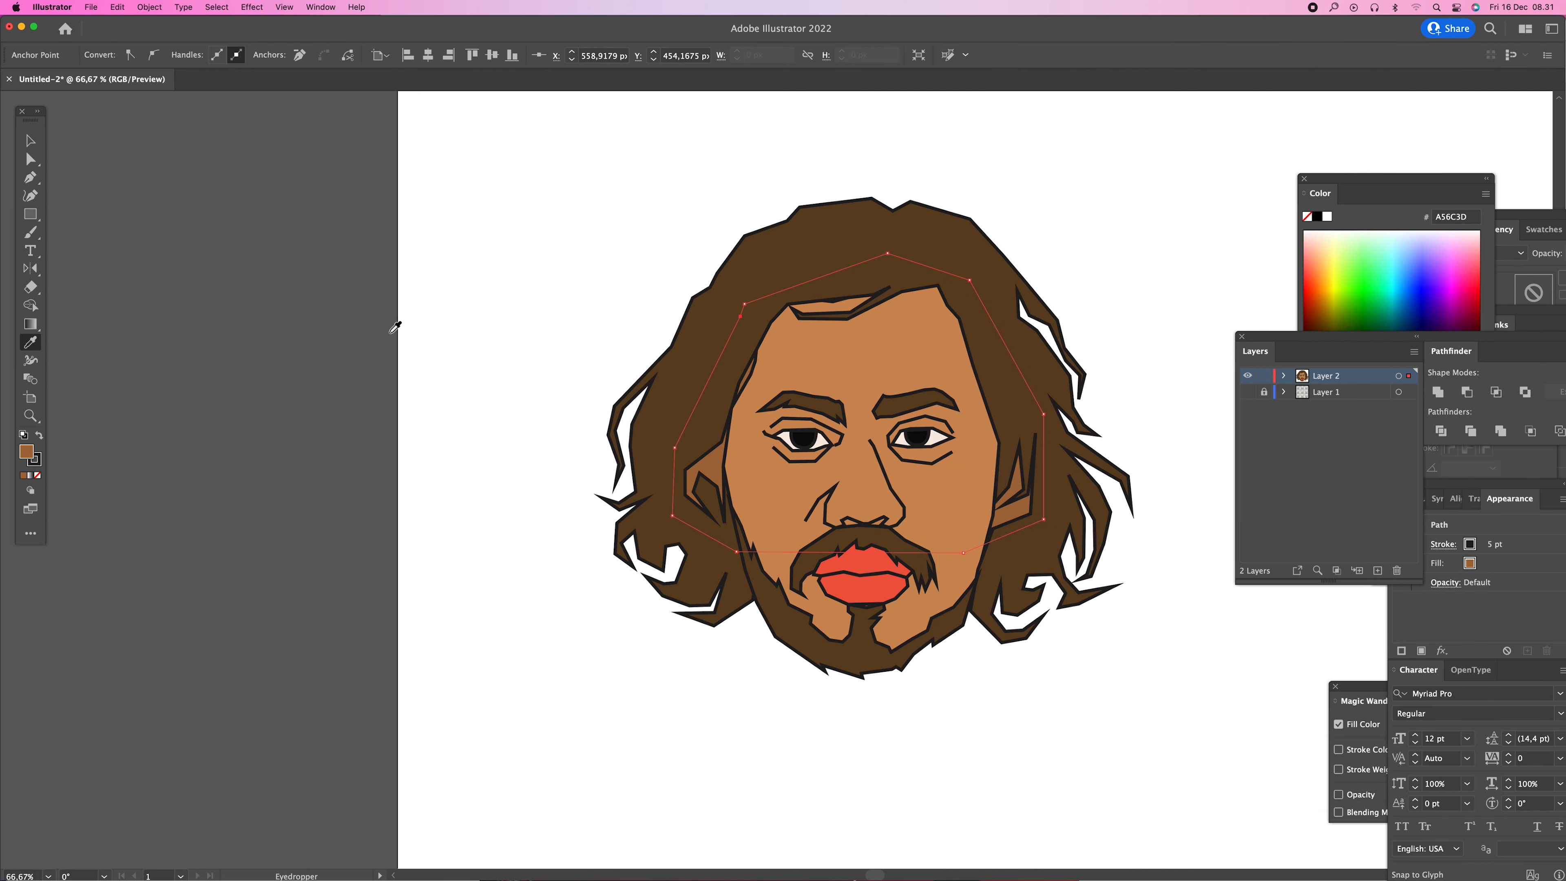
double_click(26, 453)
left_click(1095, 621)
left_click(1327, 536)
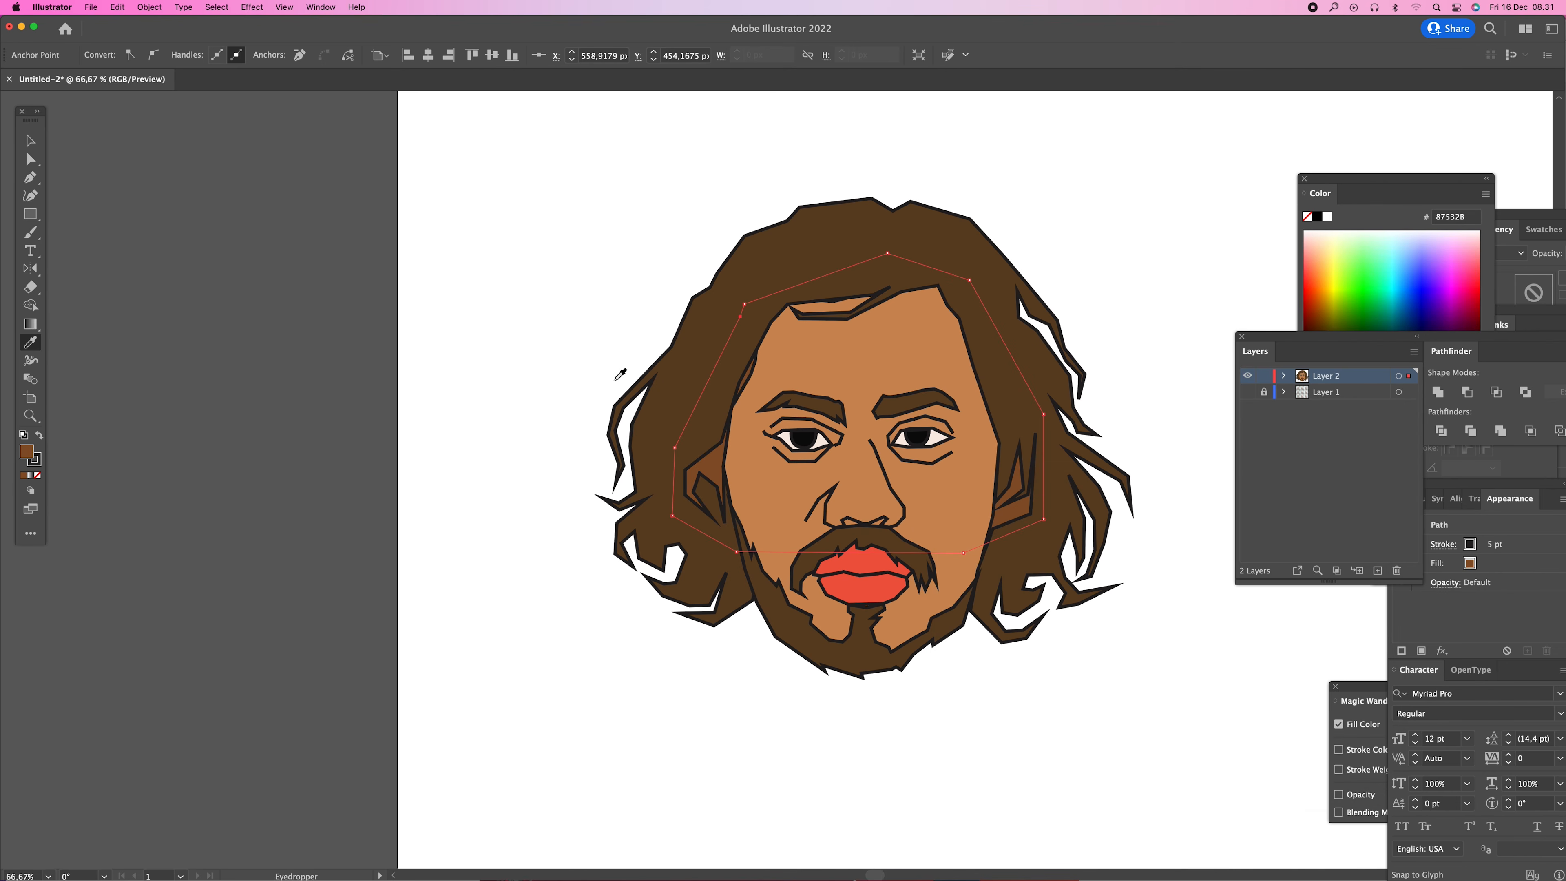
key("v")
left_click(370, 322)
- Check the colored head at different magnifications and show the Layer 1 reference portraits again
key("z")
left_click_drag(866, 538, 819, 492)
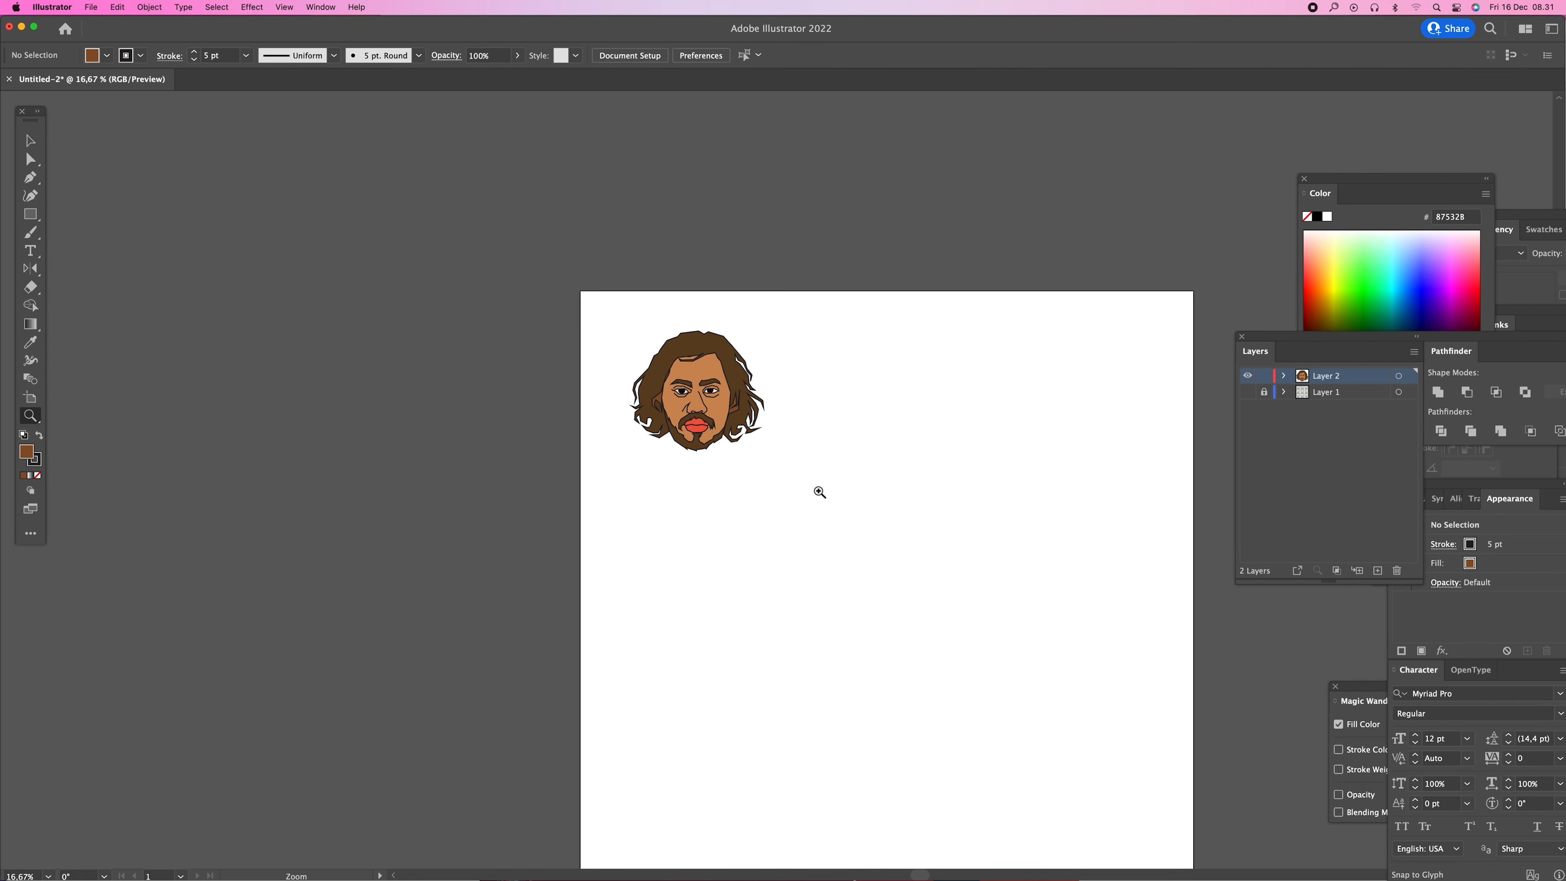
left_click(732, 442)
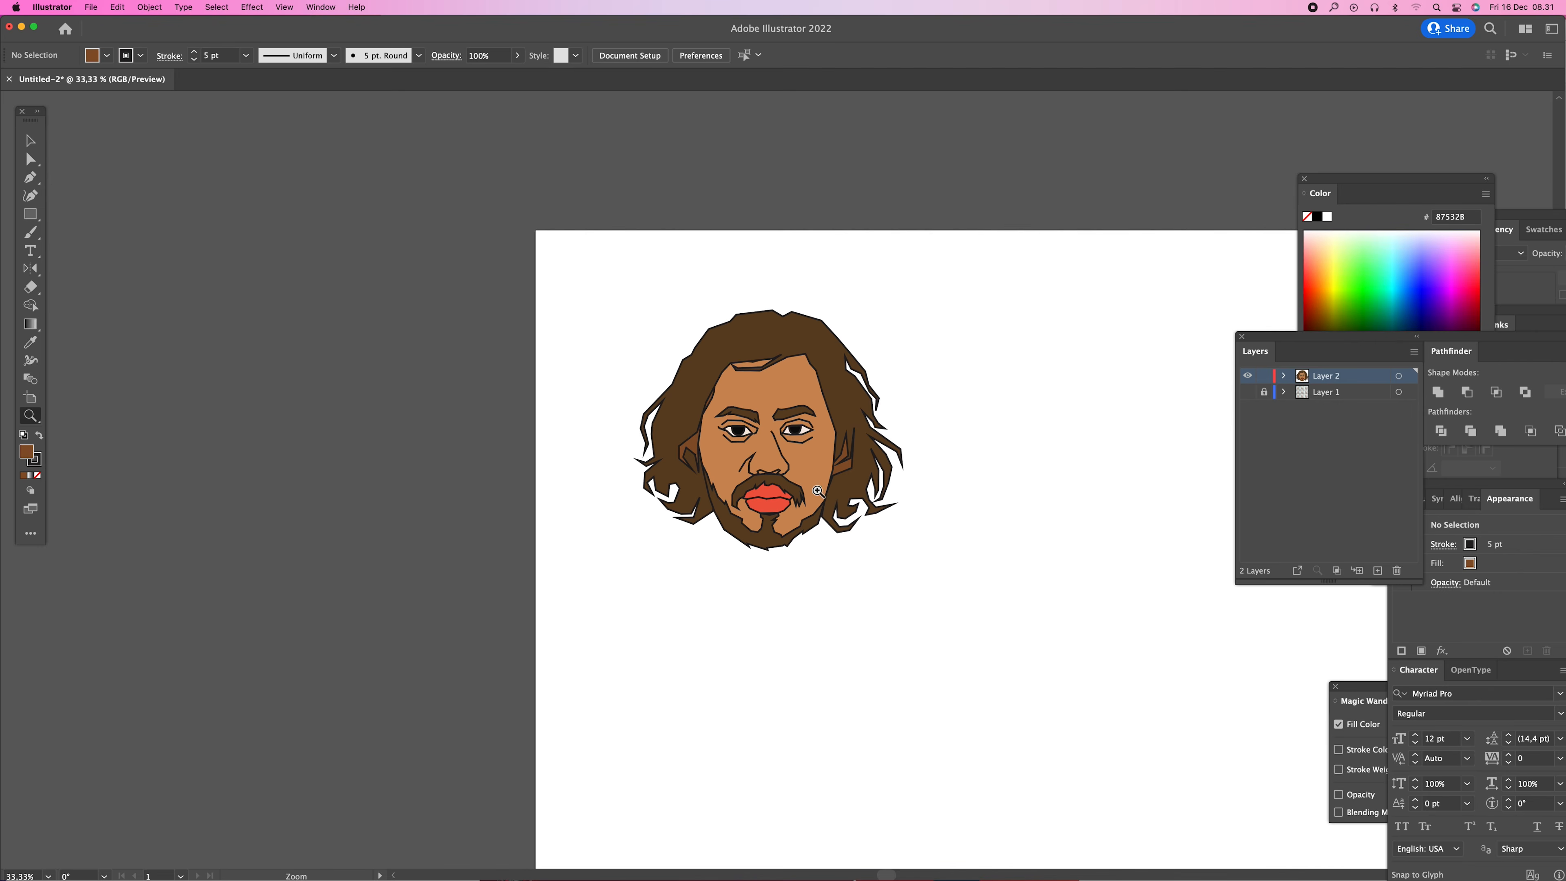
left_click(831, 479)
left_click_drag(765, 416, 874, 463)
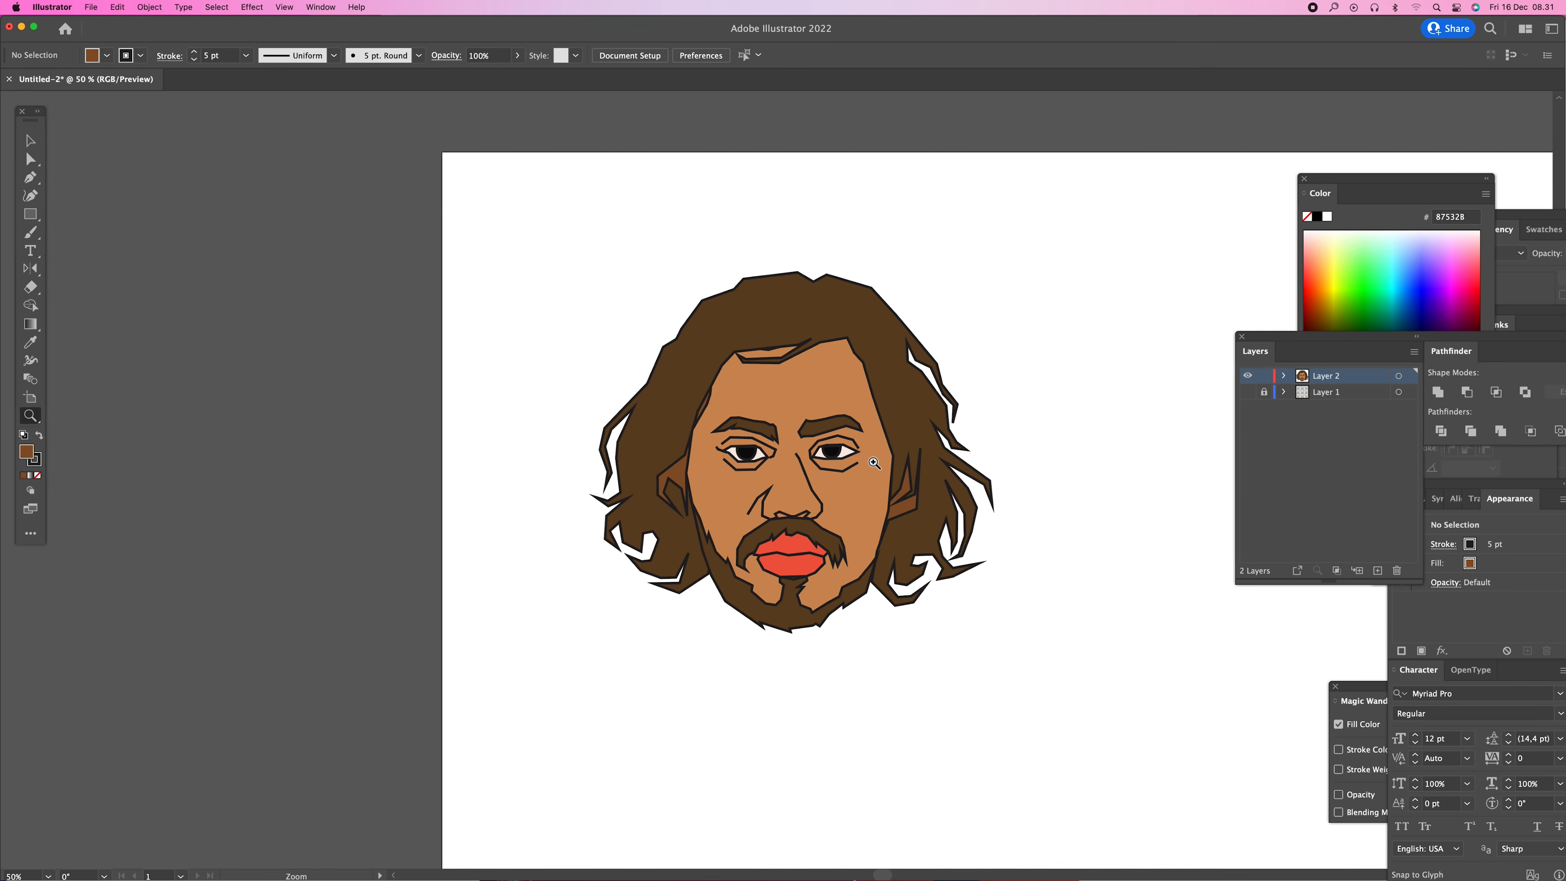
left_click(758, 479, "alt")
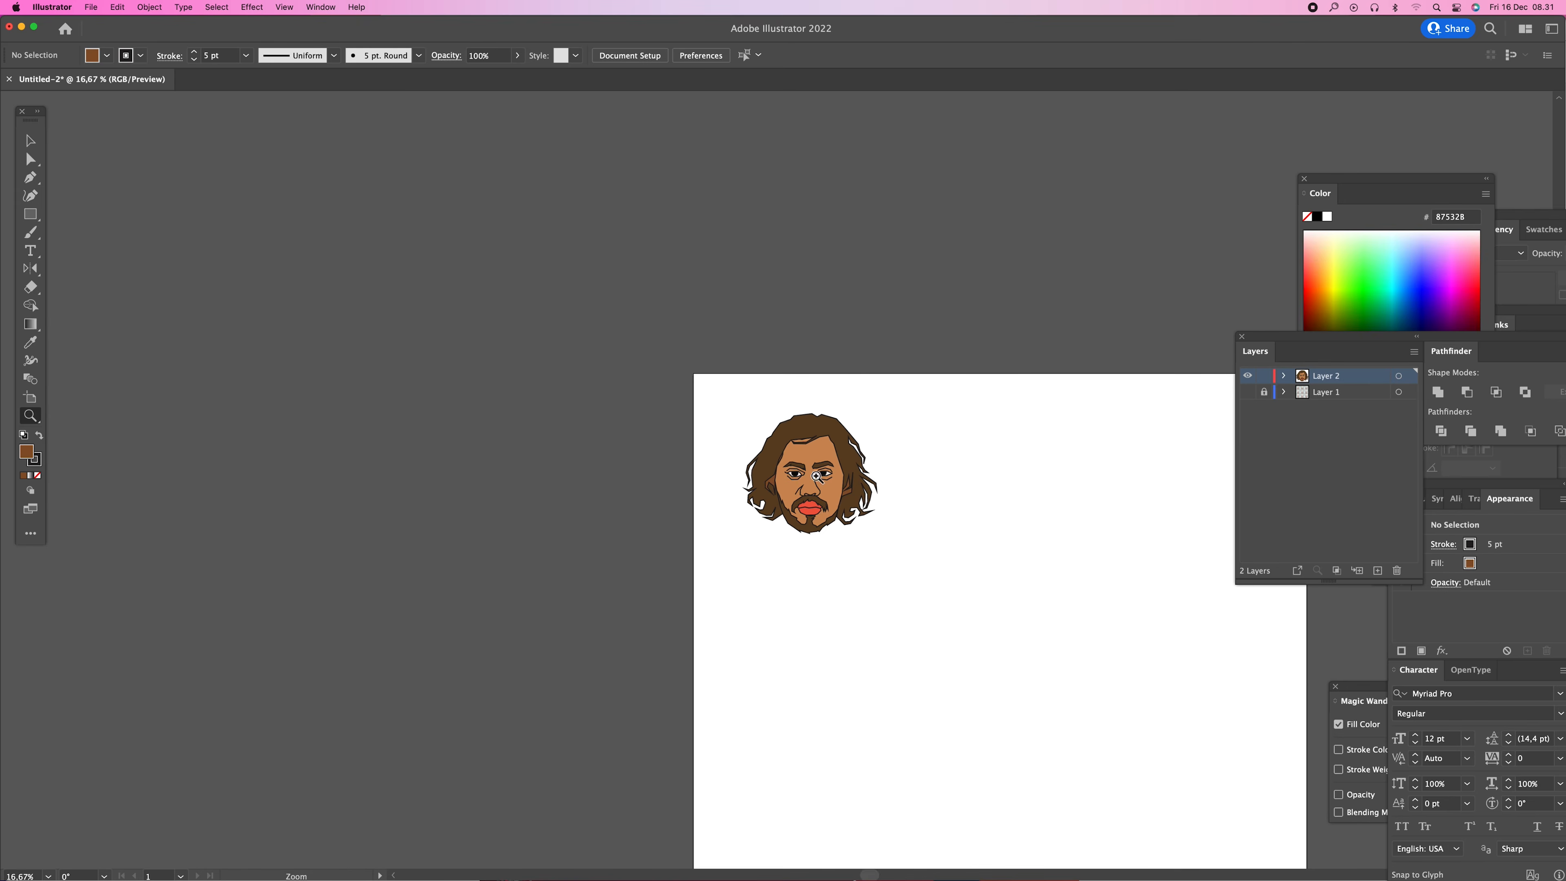
left_click(914, 481)
left_click(1247, 392)
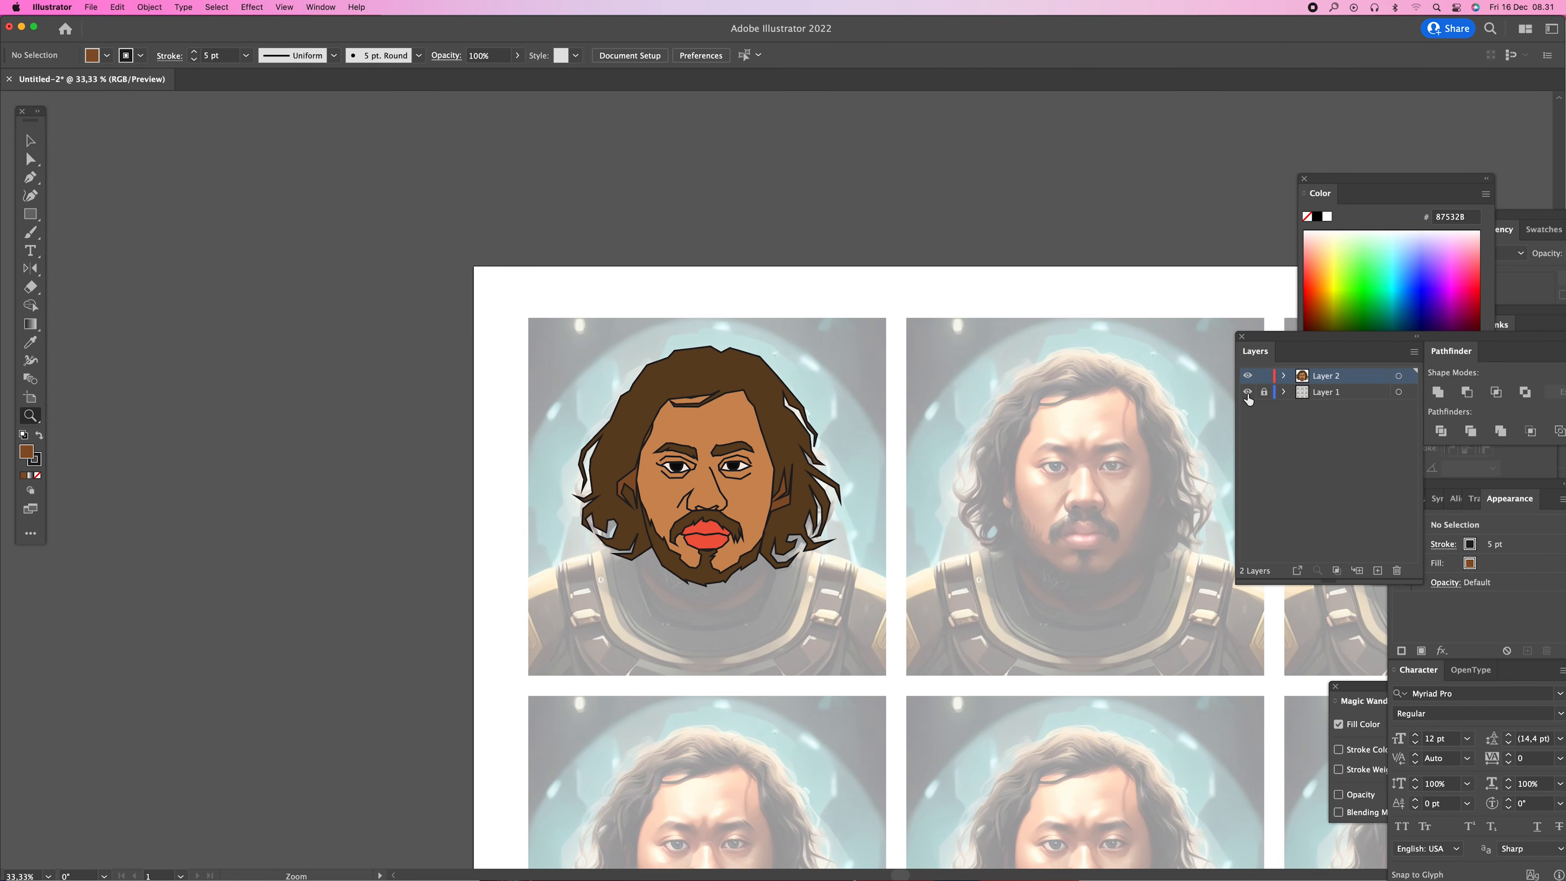
- Duplicate the whole traced head onto the second portrait in the top row and deselect it
key("v")
scroll(555, 358, "right", 3)
scroll(555, 358, "down", 1)
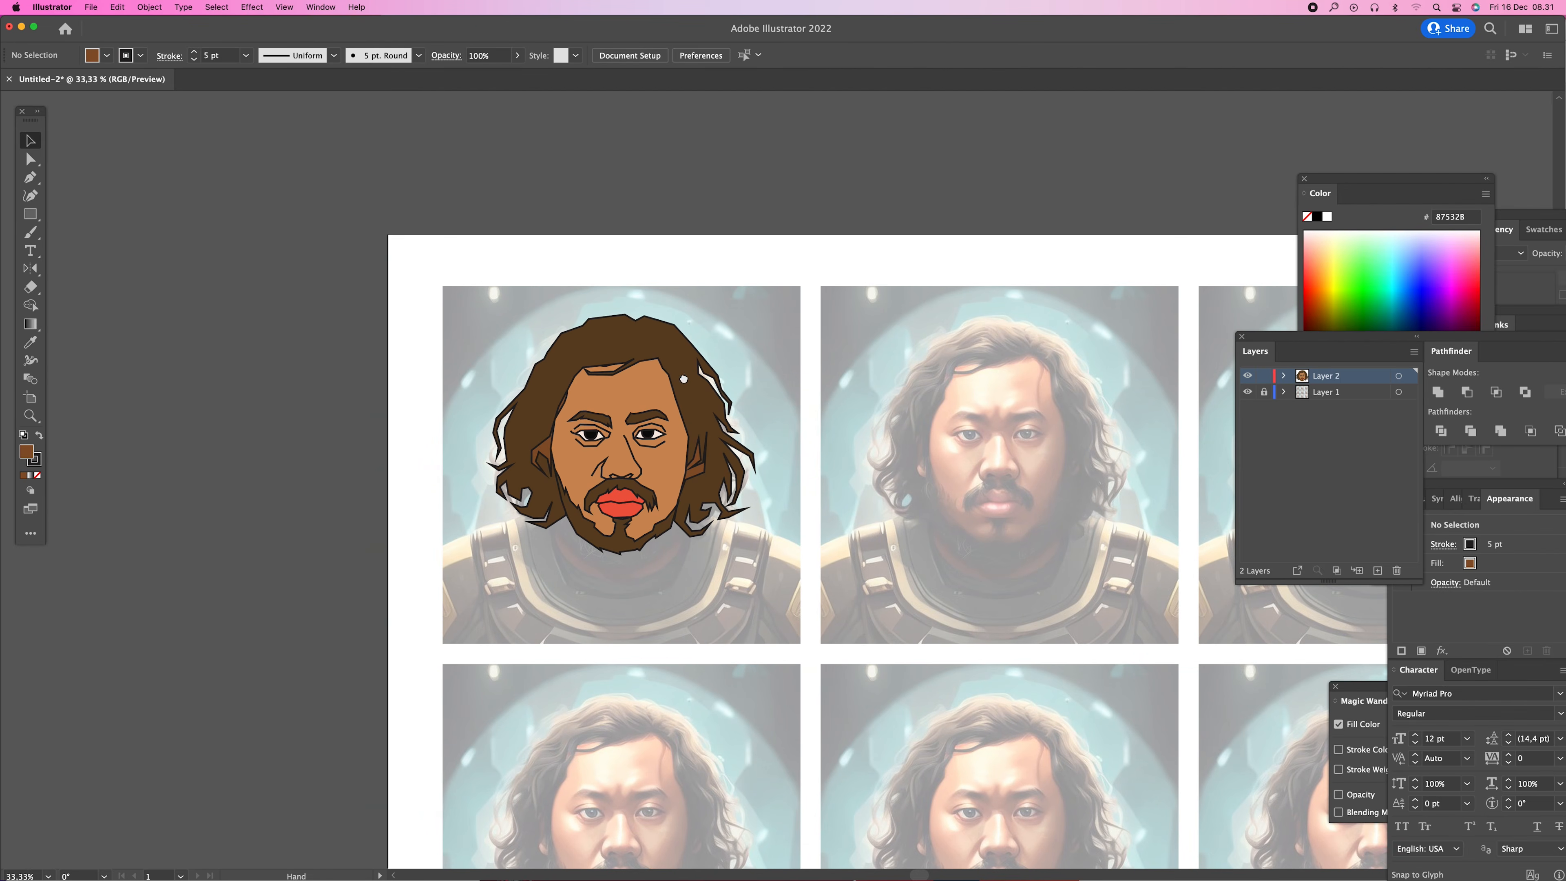
scroll(938, 411, "right", 2)
scroll(939, 411, "down", 1)
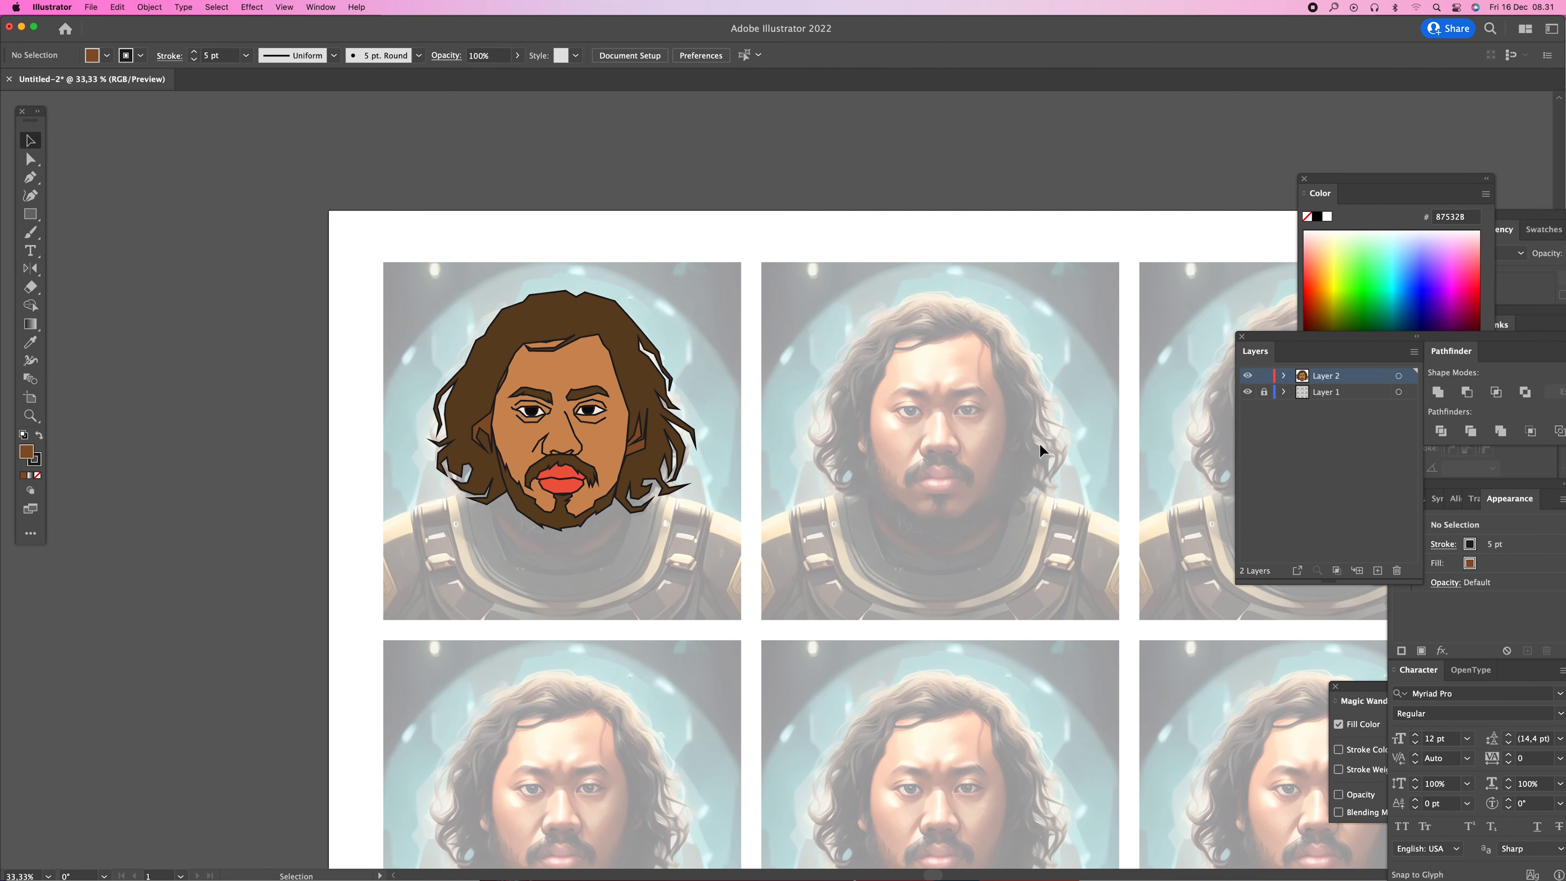
key("space")
mouse_move(1015, 505)
left_mouse_down()
mouse_move(864, 507)
mouse_move(1003, 529)
left_mouse_up()
left_click_drag(312, 282, 646, 530)
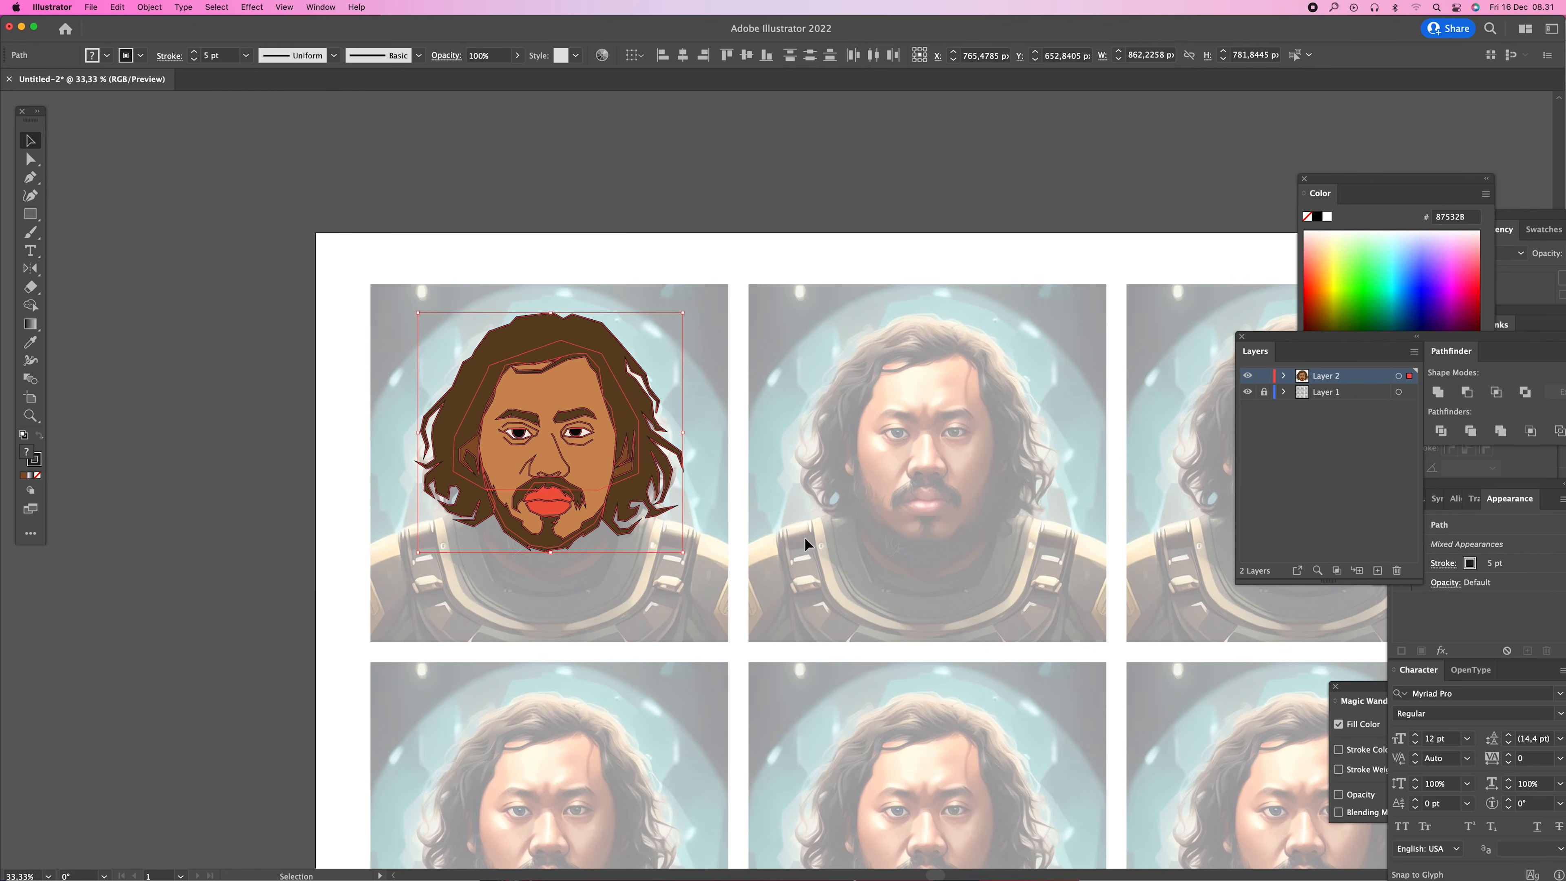
left_click_drag(577, 436, 955, 492)
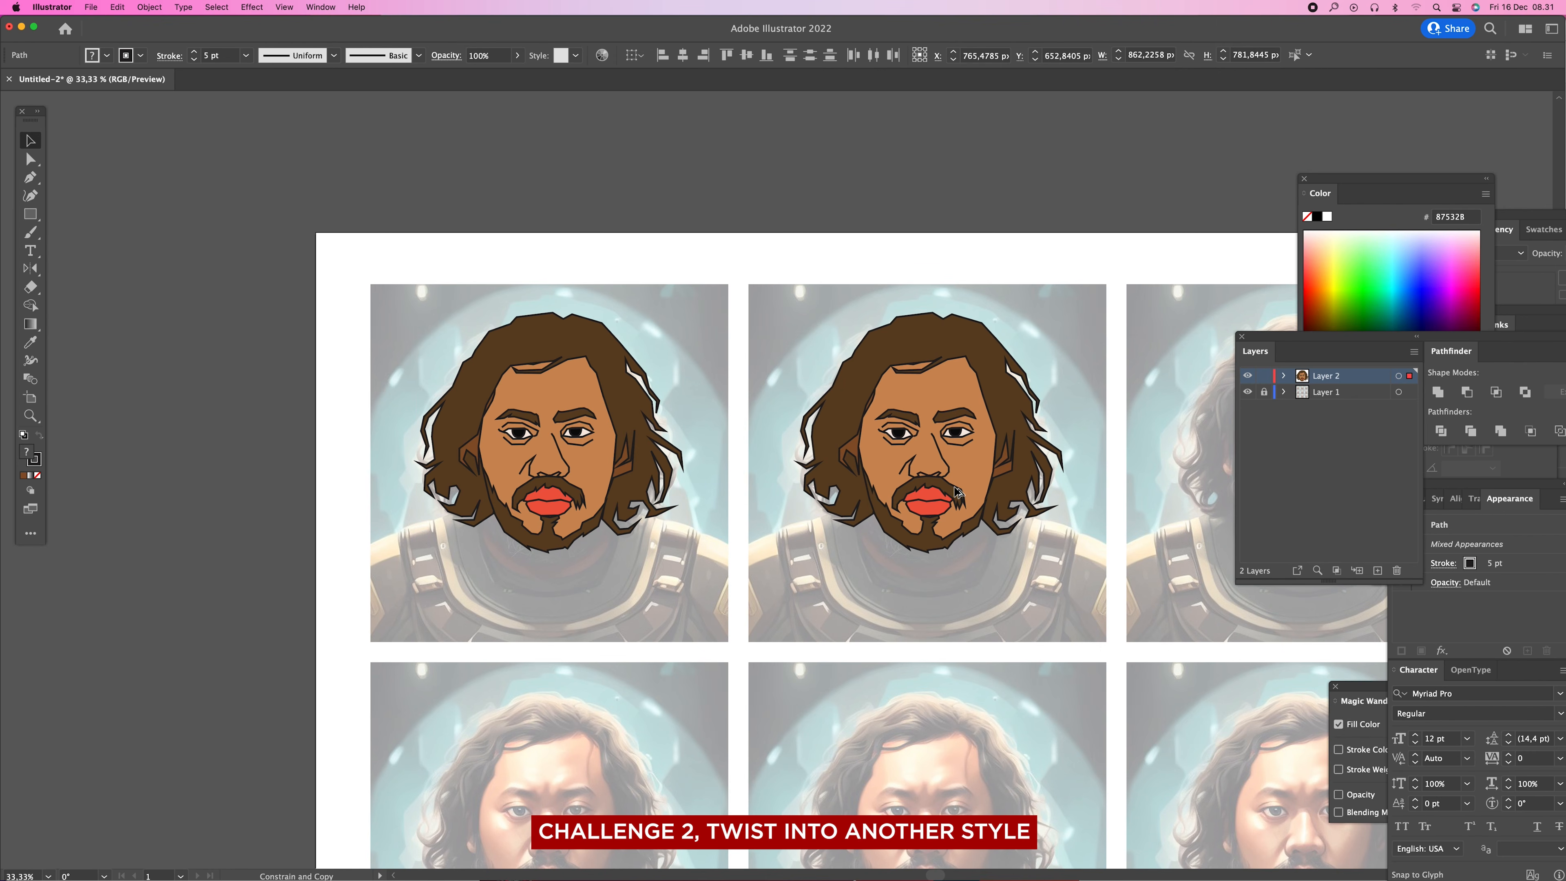
left_click(801, 190)
- Change the face fill of the duplicated head to bright yellow FCFF27
key("z")
left_click(924, 471)
left_click(924, 472)
key("space")
left_click_drag(544, 440, 907, 467)
key("v")
left_click(906, 459)
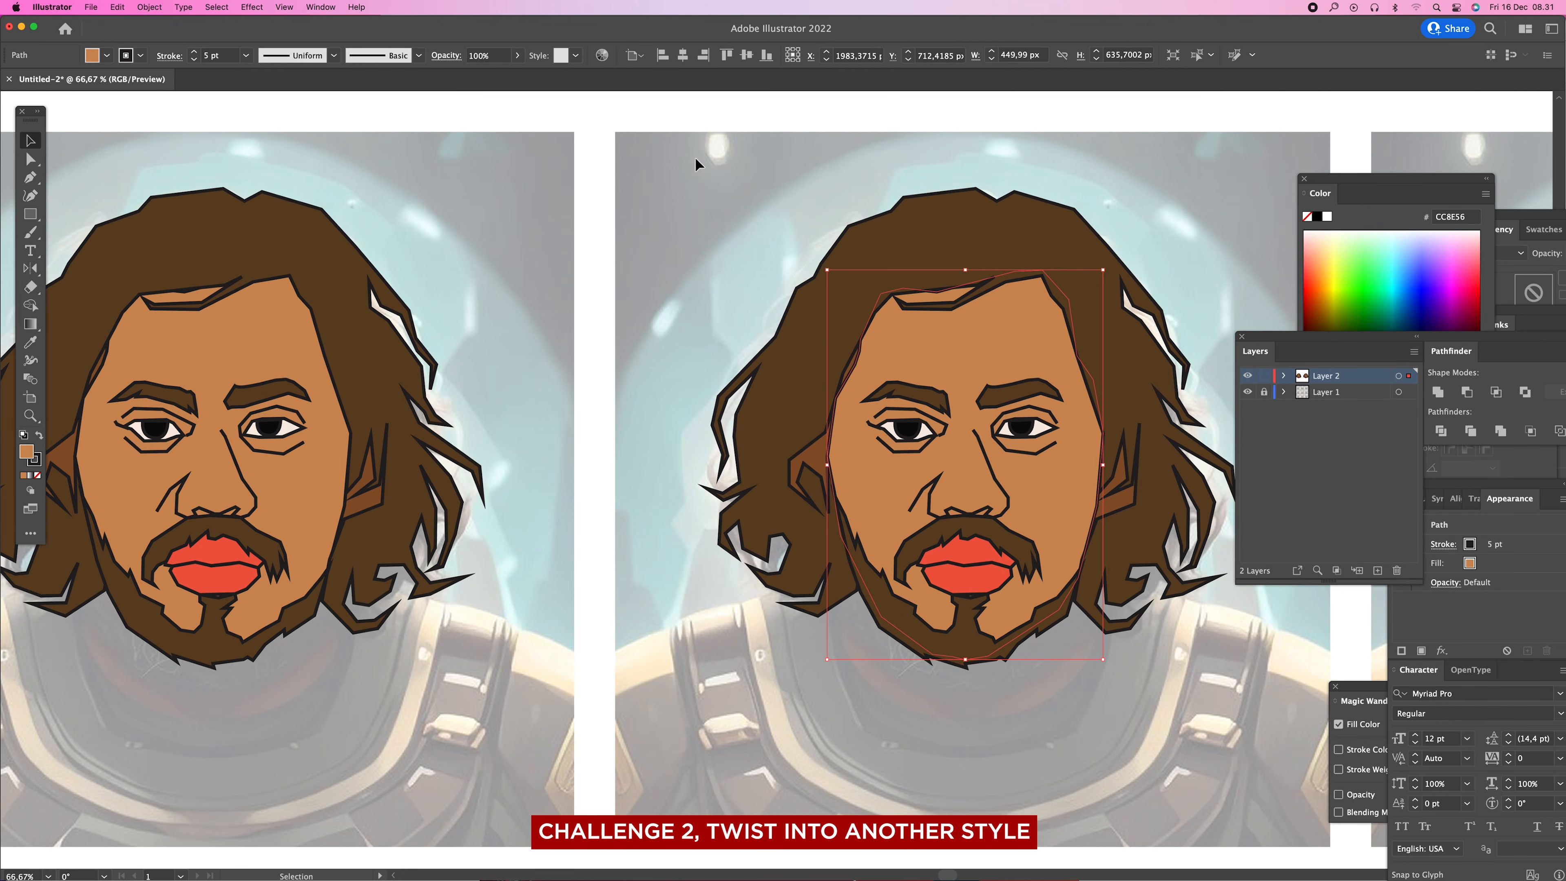
key("a")
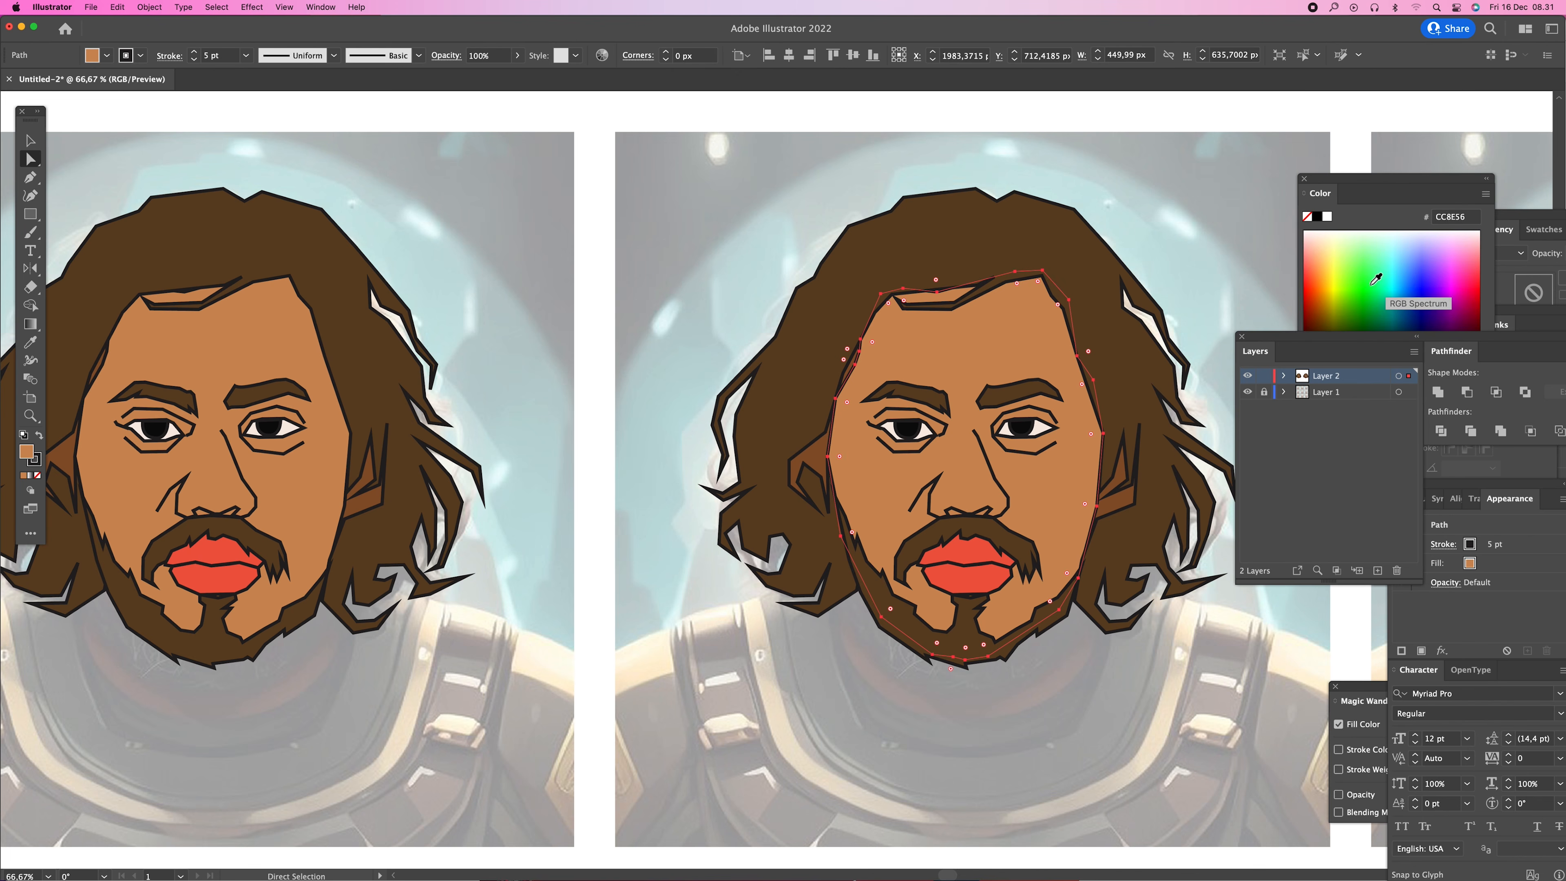
left_click(1338, 273)
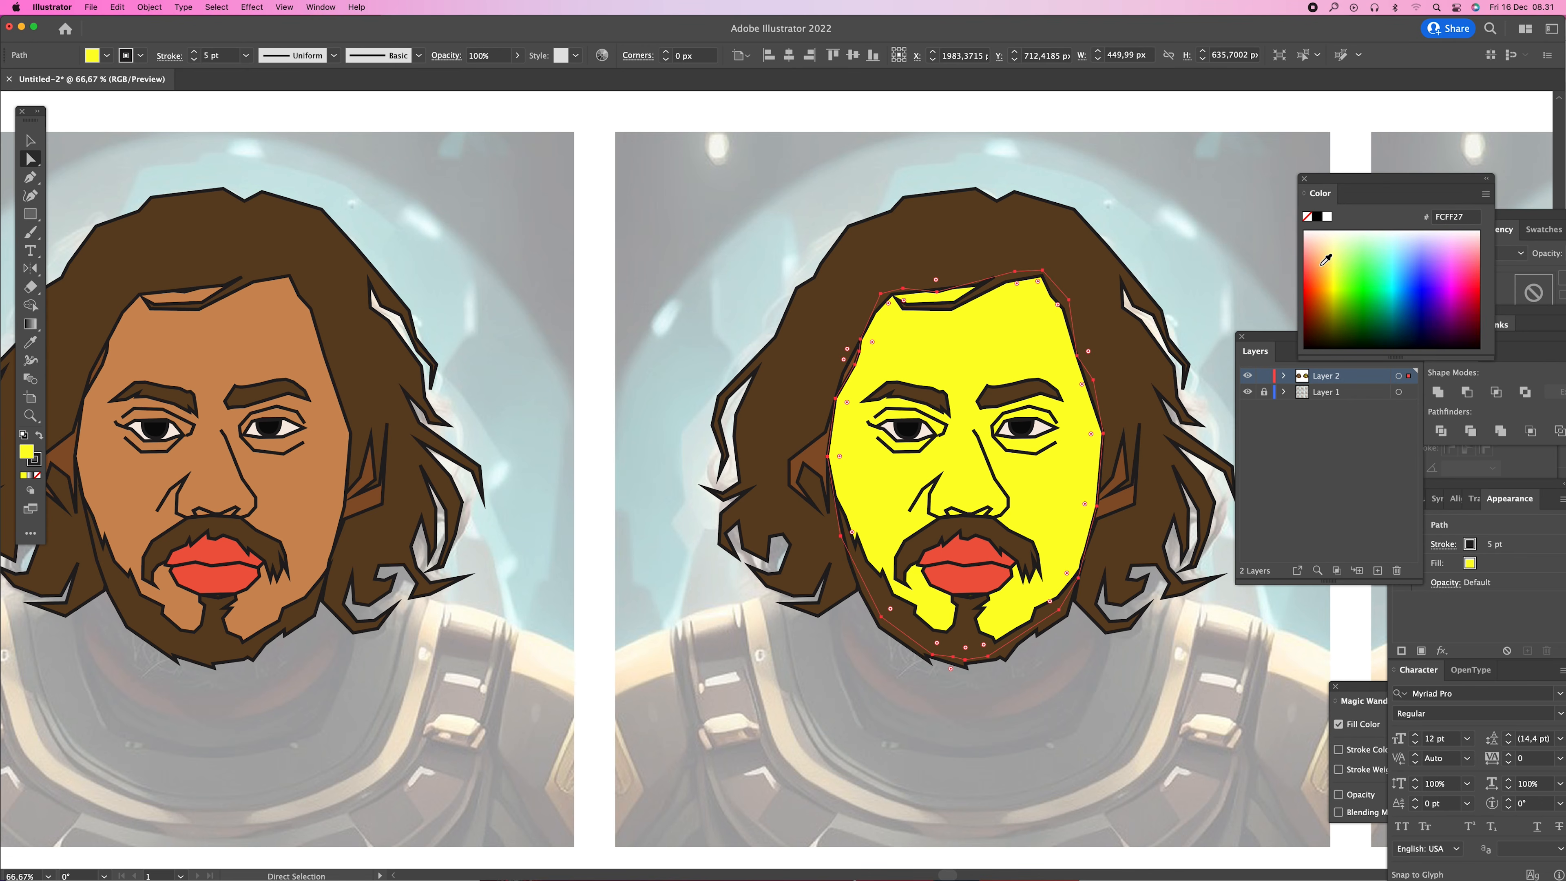
- Set the duplicated head's face fill to yellow FFF020 and its hair fill to blue 0067AD
left_click(1320, 266)
left_click(1331, 270)
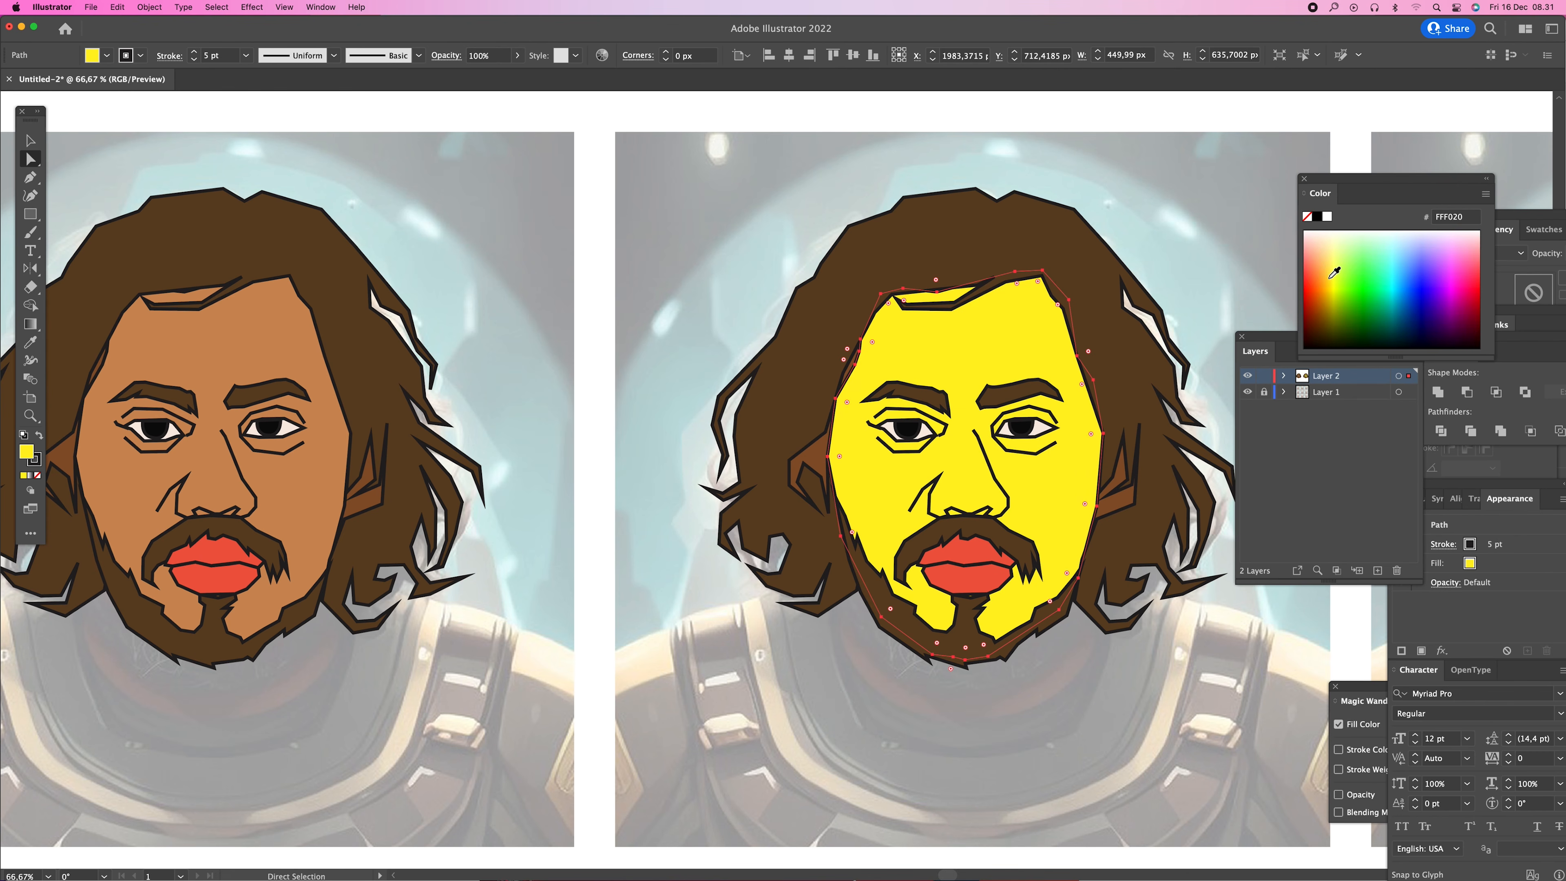
left_click(1100, 400)
left_click(1414, 304)
left_click(1408, 302)
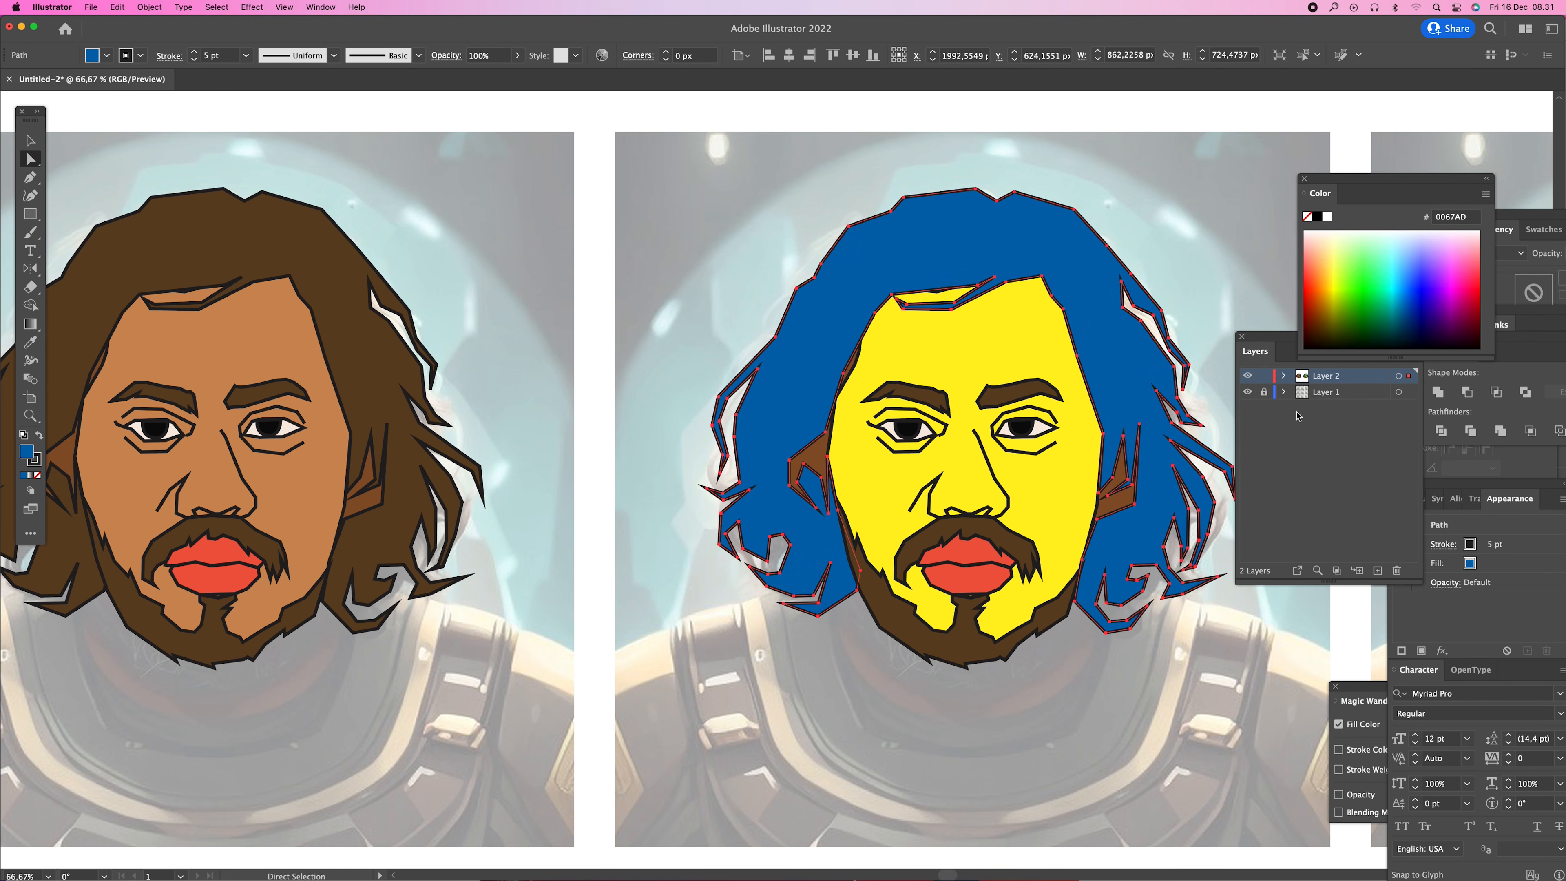
- Recolor both eyebrows of the second head magenta, using D70078 for the one on the image's left
left_click(1026, 398)
left_click(1461, 297)
left_click(921, 395)
left_click(1470, 291)
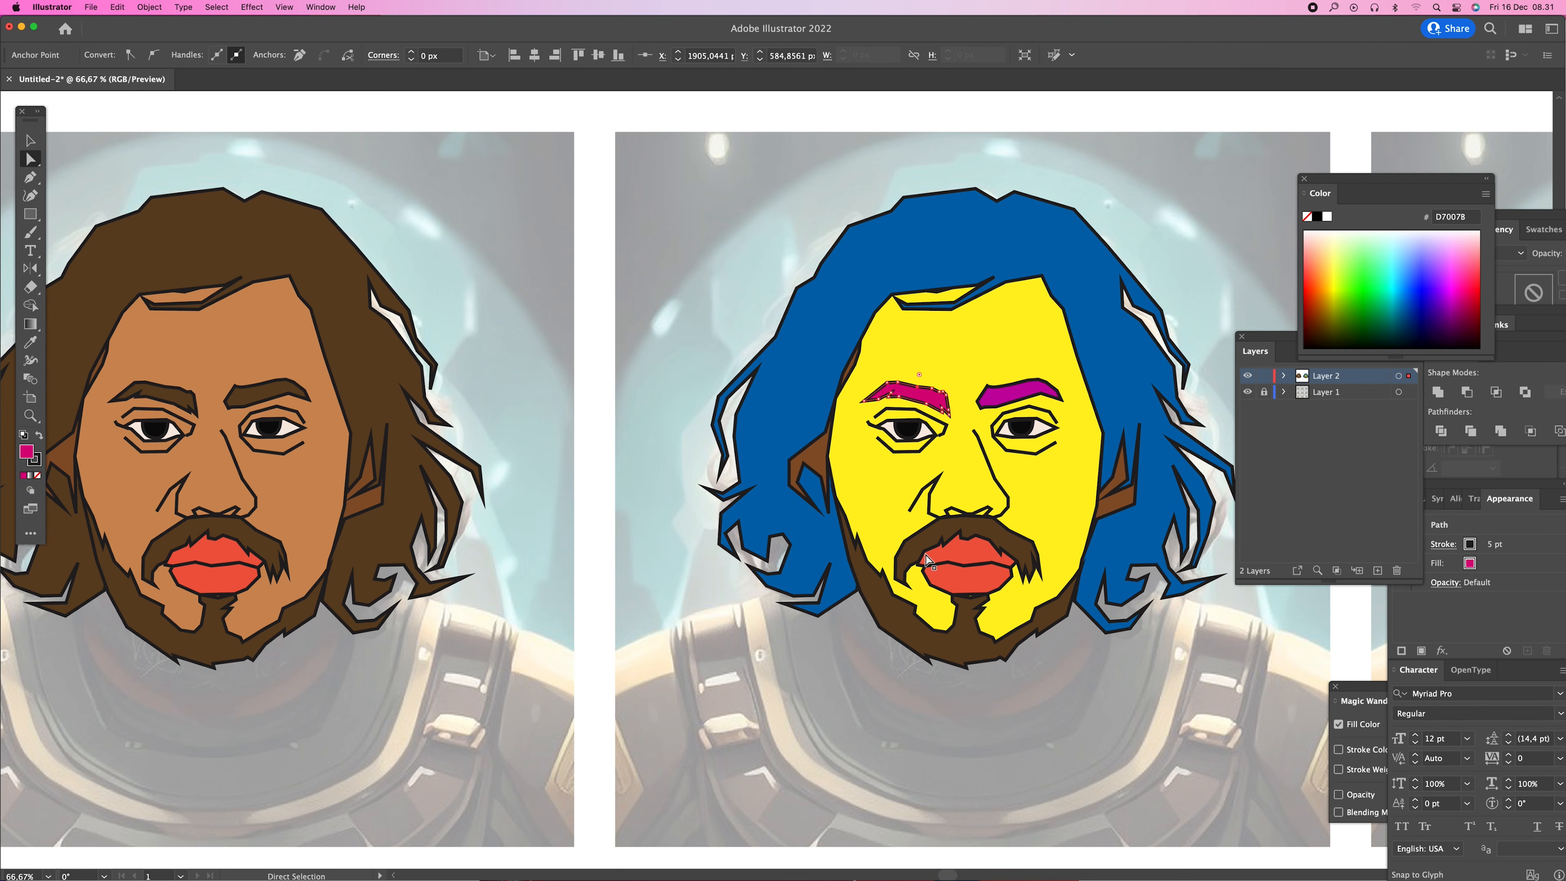
- Fill the second head's moustache with dark magenta AD0063 and its beard with navy 002451
left_click(927, 560)
left_click(1470, 301)
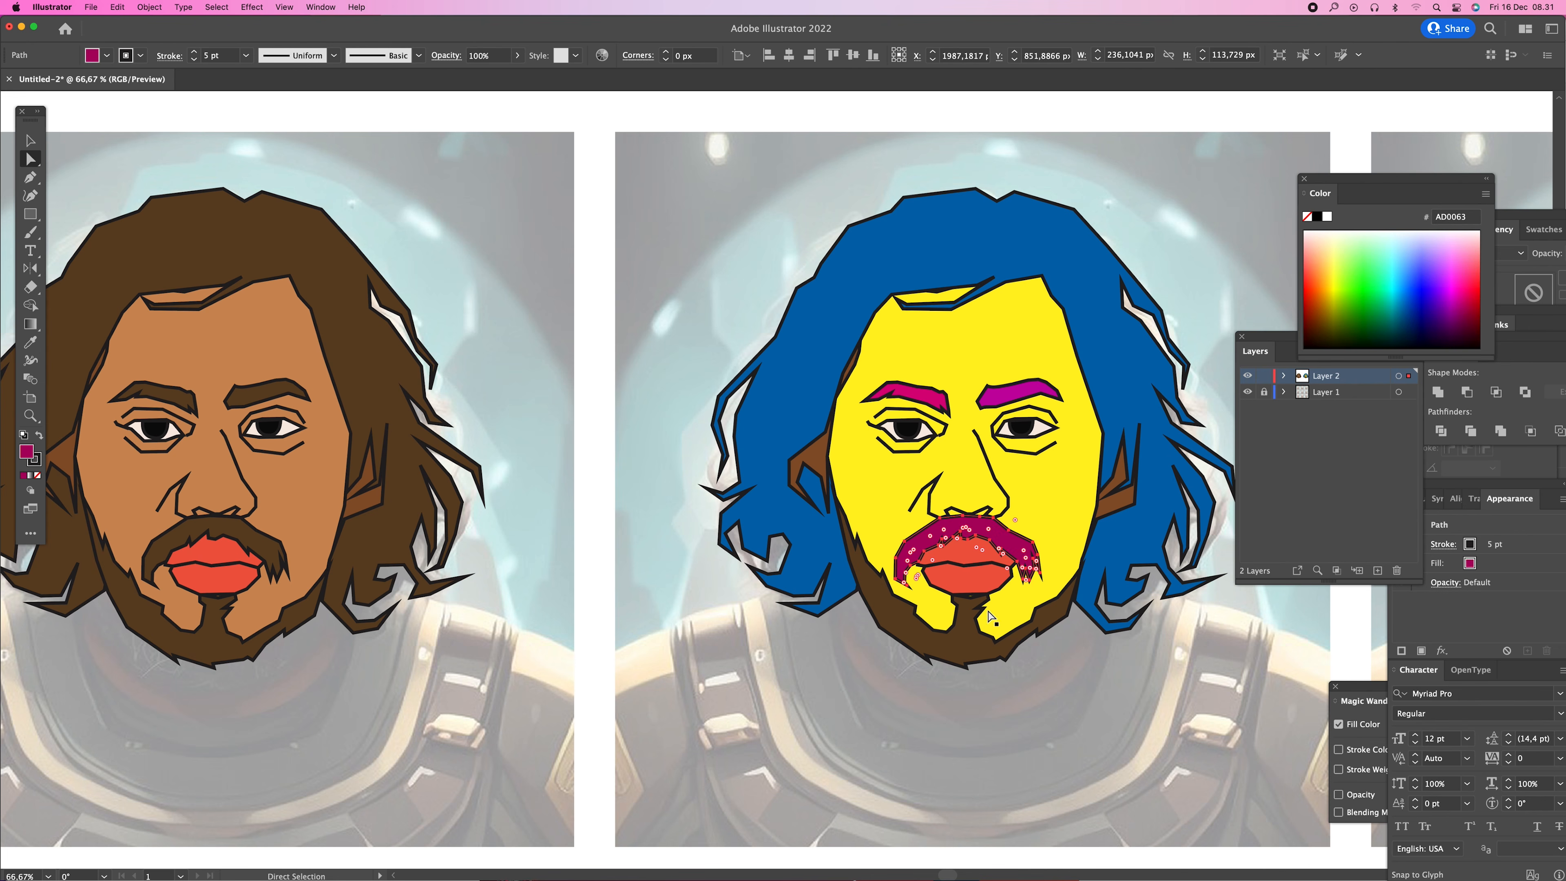
left_click(976, 642)
left_click(1410, 327)
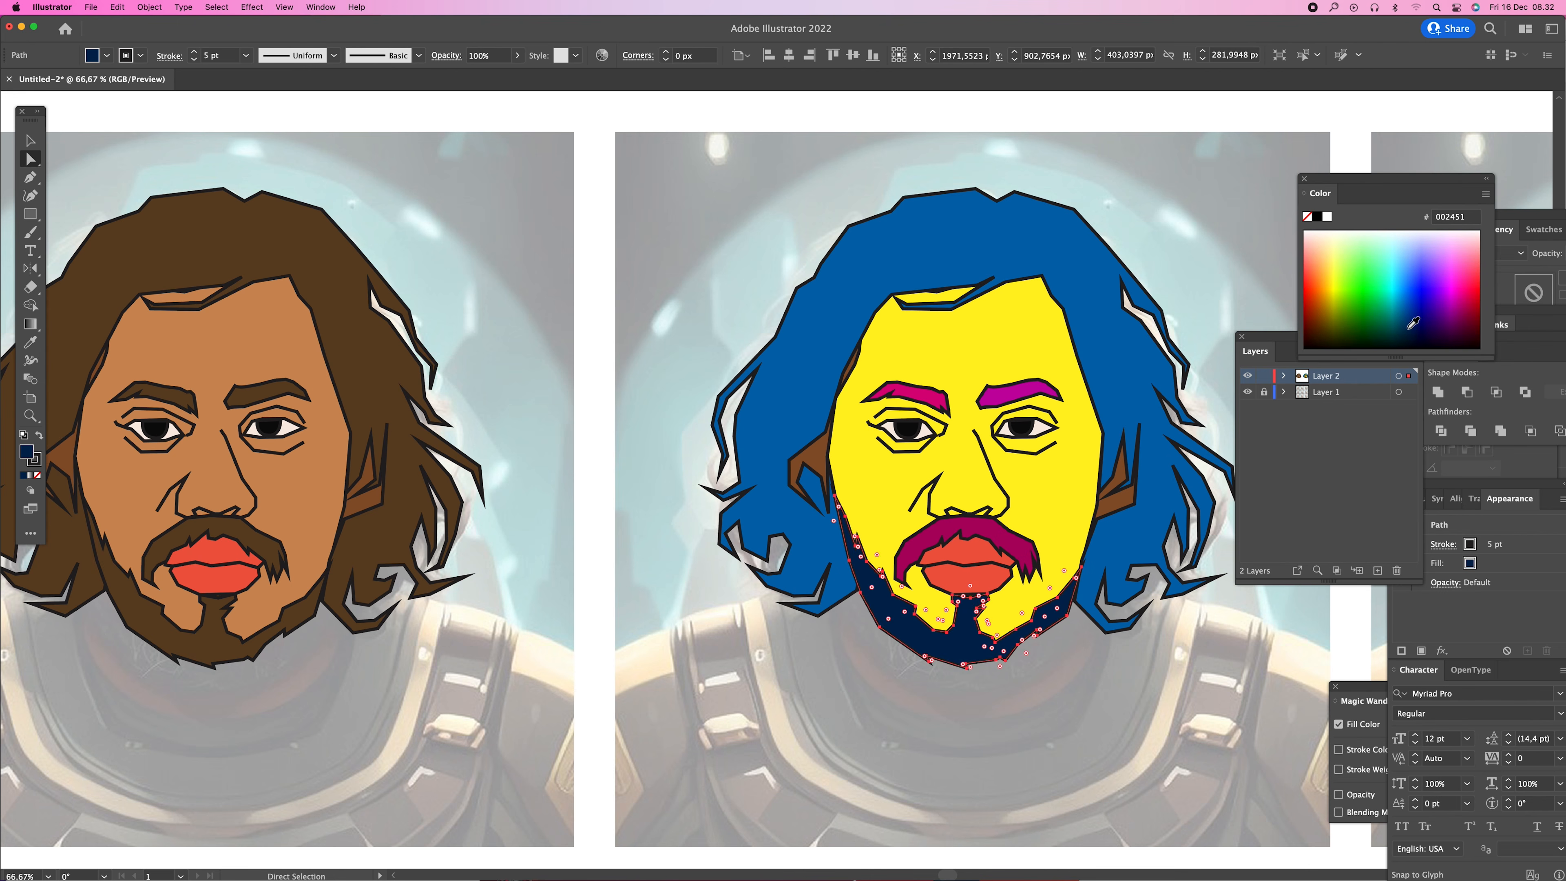
- Sample the face's yellow onto the back polygon behind the ears, darken its fill to BAAA13 and deselect it
left_click(824, 461)
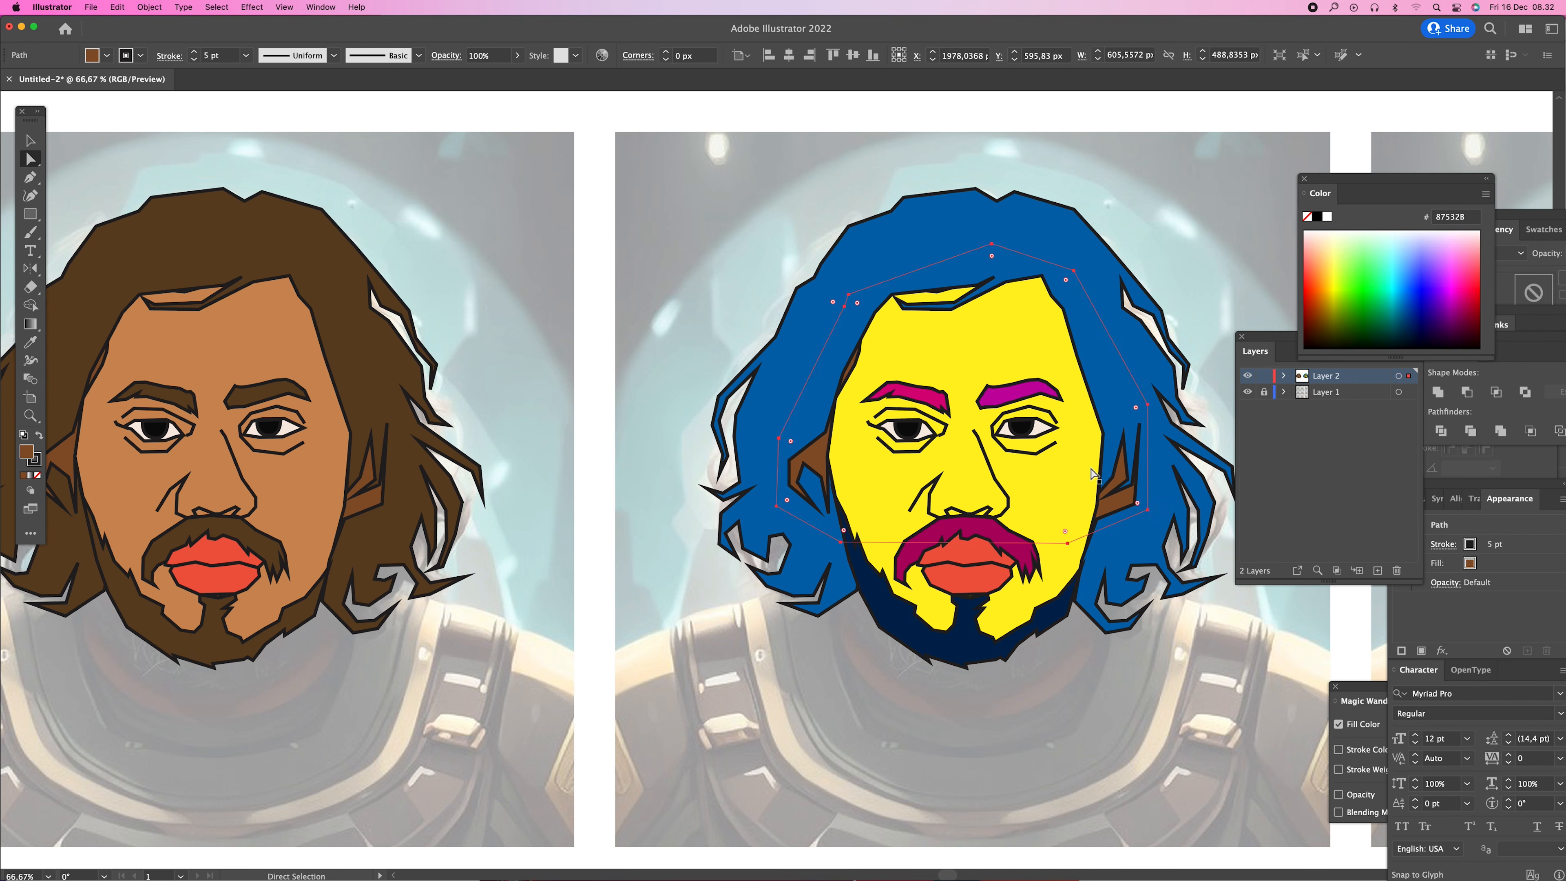
key("i")
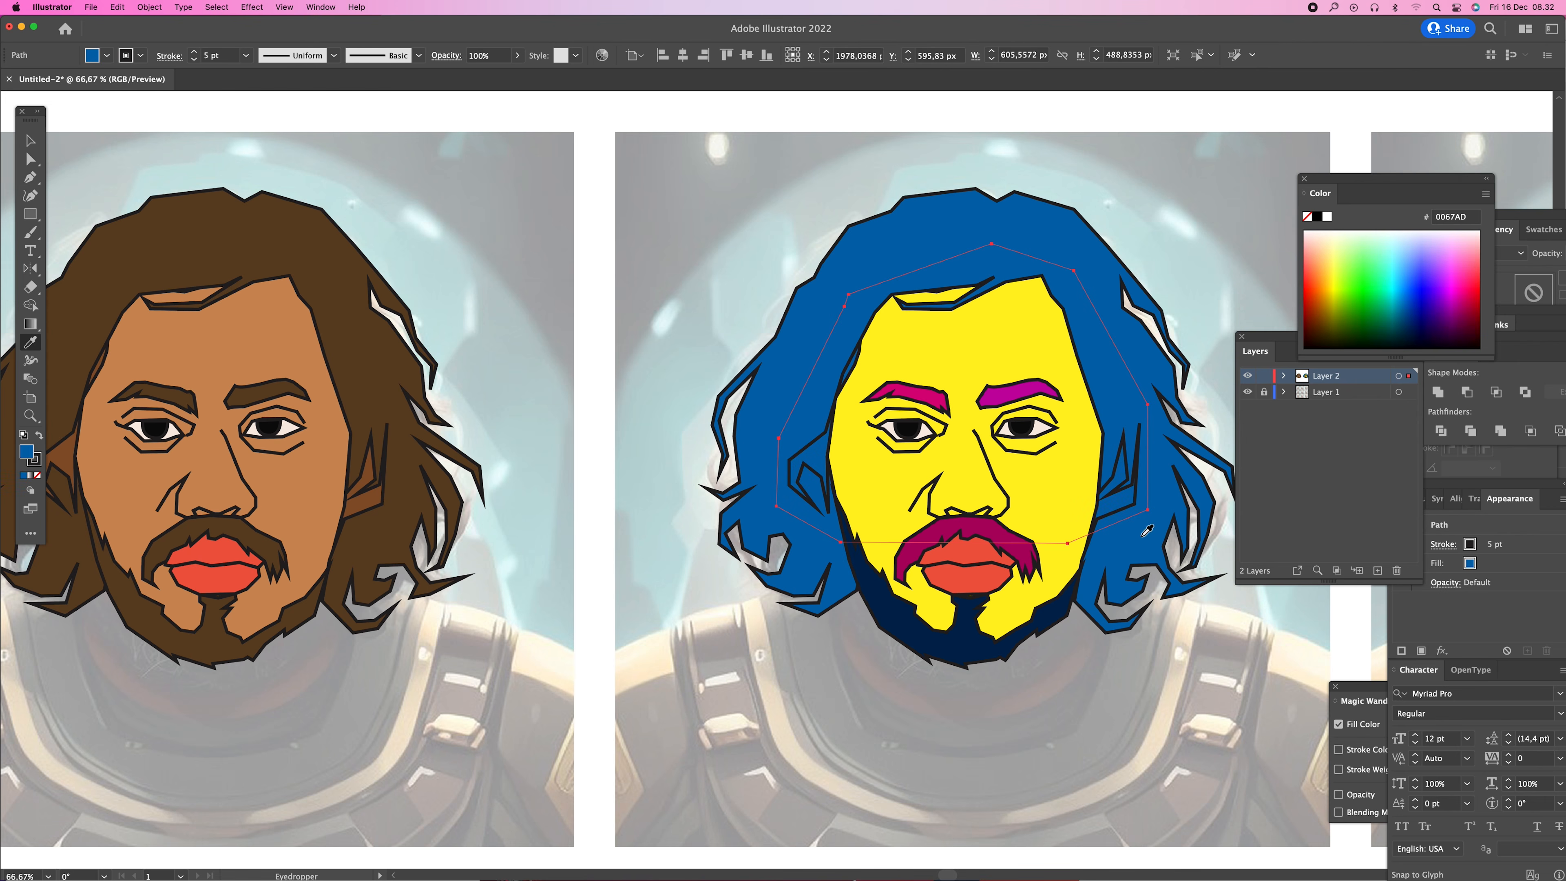
left_click(1045, 455)
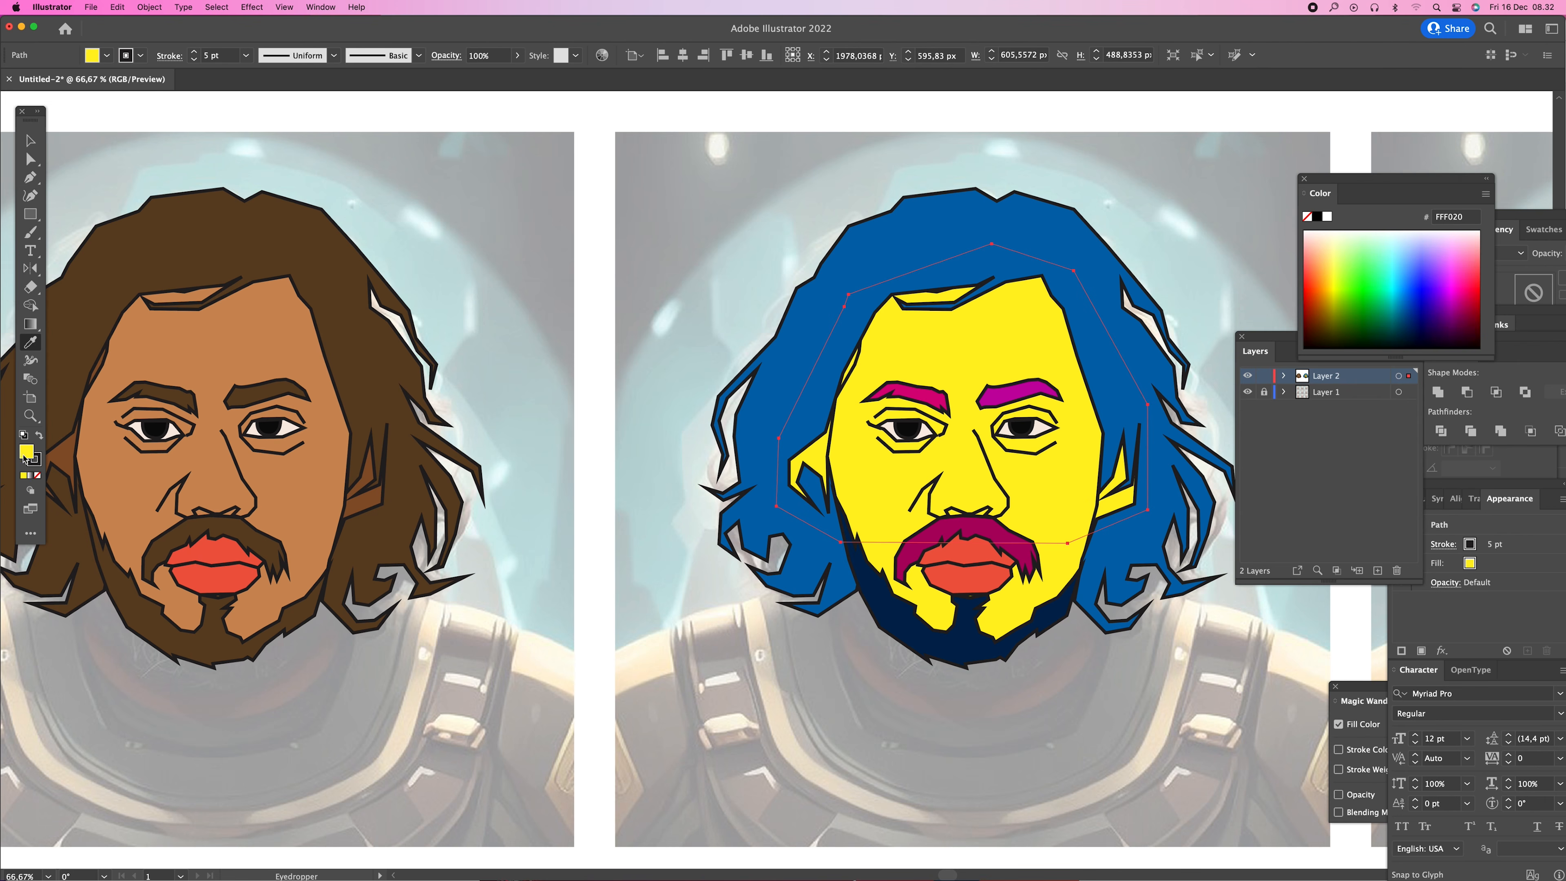
double_click(26, 454)
left_click(1136, 582)
left_click(1326, 535)
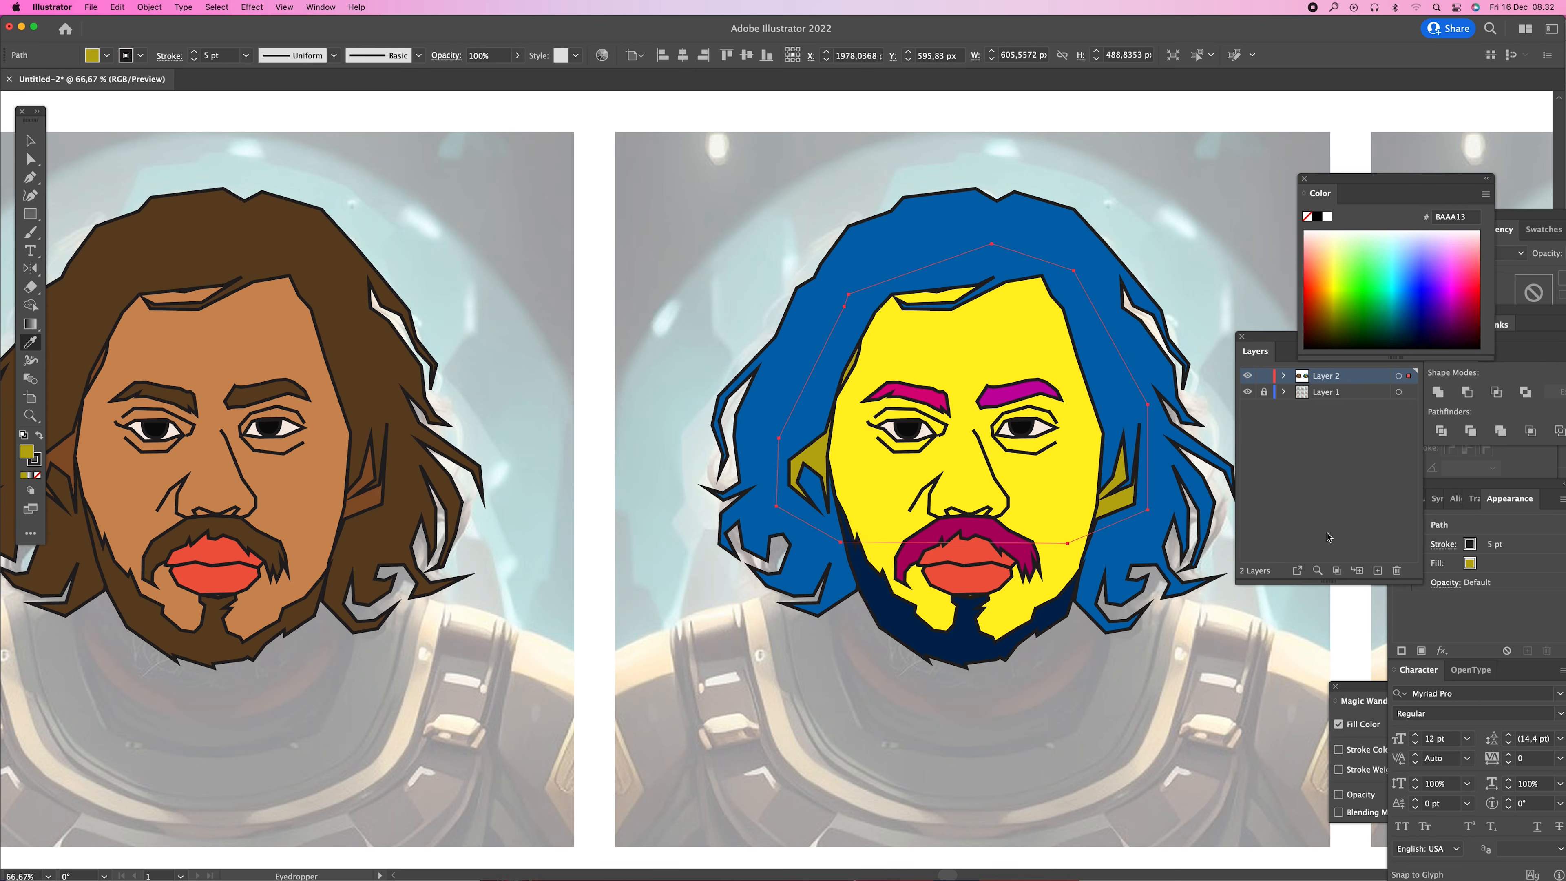
key("v")
left_click(1199, 254)
- Review the recolored second head beside the first at several magnifications
left_click(1028, 434)
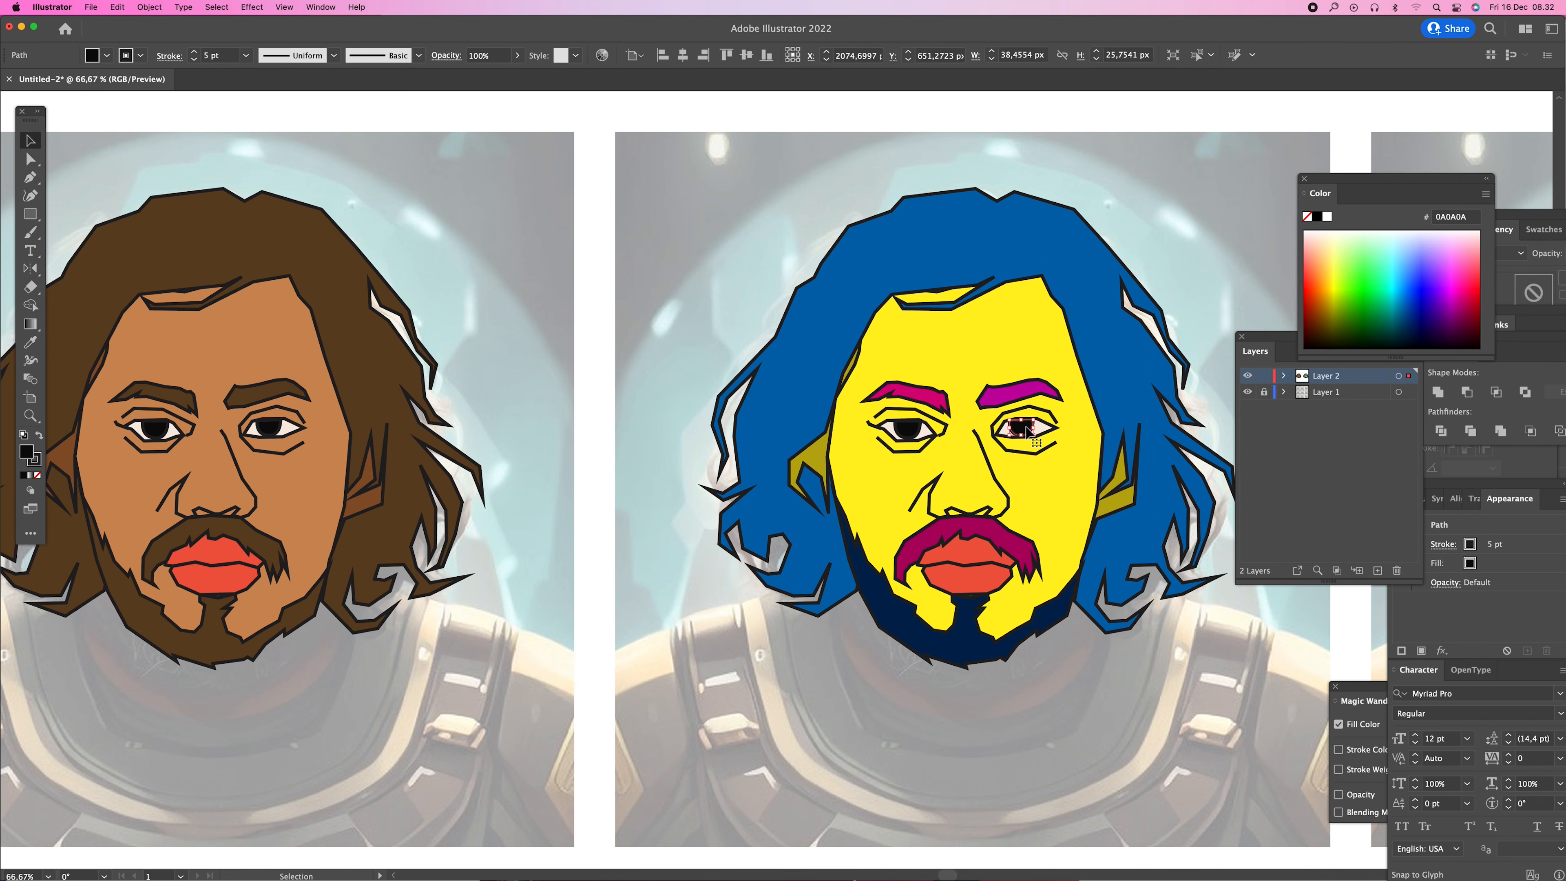
key("z")
left_click(895, 462, "alt")
left_click(899, 465, "alt")
left_click(900, 465, "alt")
key("v")
left_click(738, 216)
key("z")
left_click(720, 546)
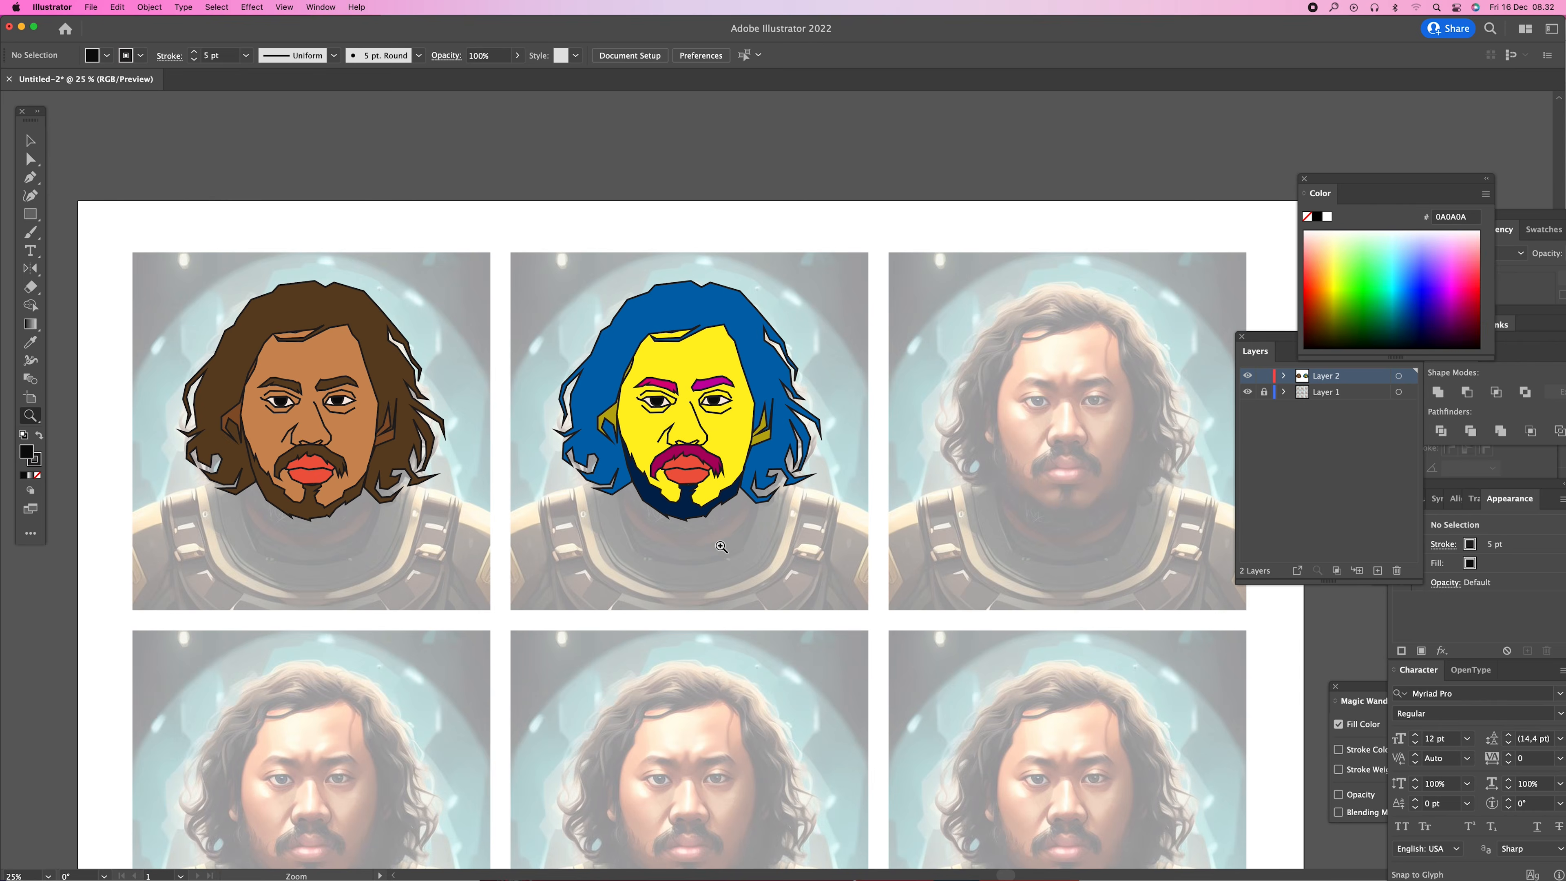
left_click(721, 546)
left_click_drag(797, 507, 930, 752)
left_click(30, 215)
scroll(672, 312, "up", 4)
left_click_drag(663, 294, 671, 302)
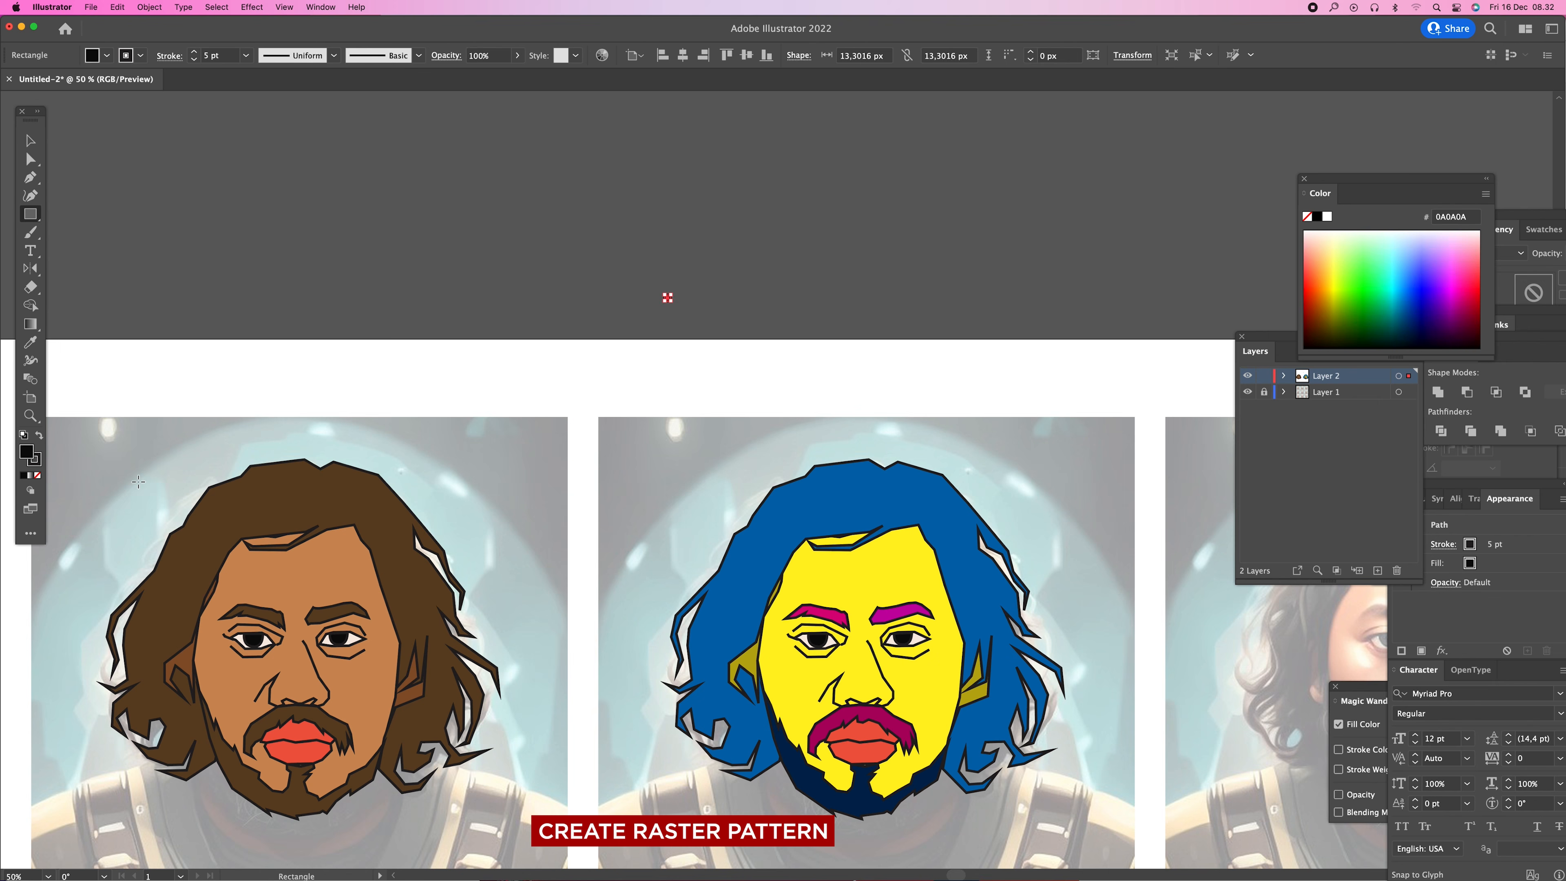
key("Delete")
- Draw a black circle about 13.3 px wide above the artboard and remove its stroke
left_click_drag(36, 211, 92, 243)
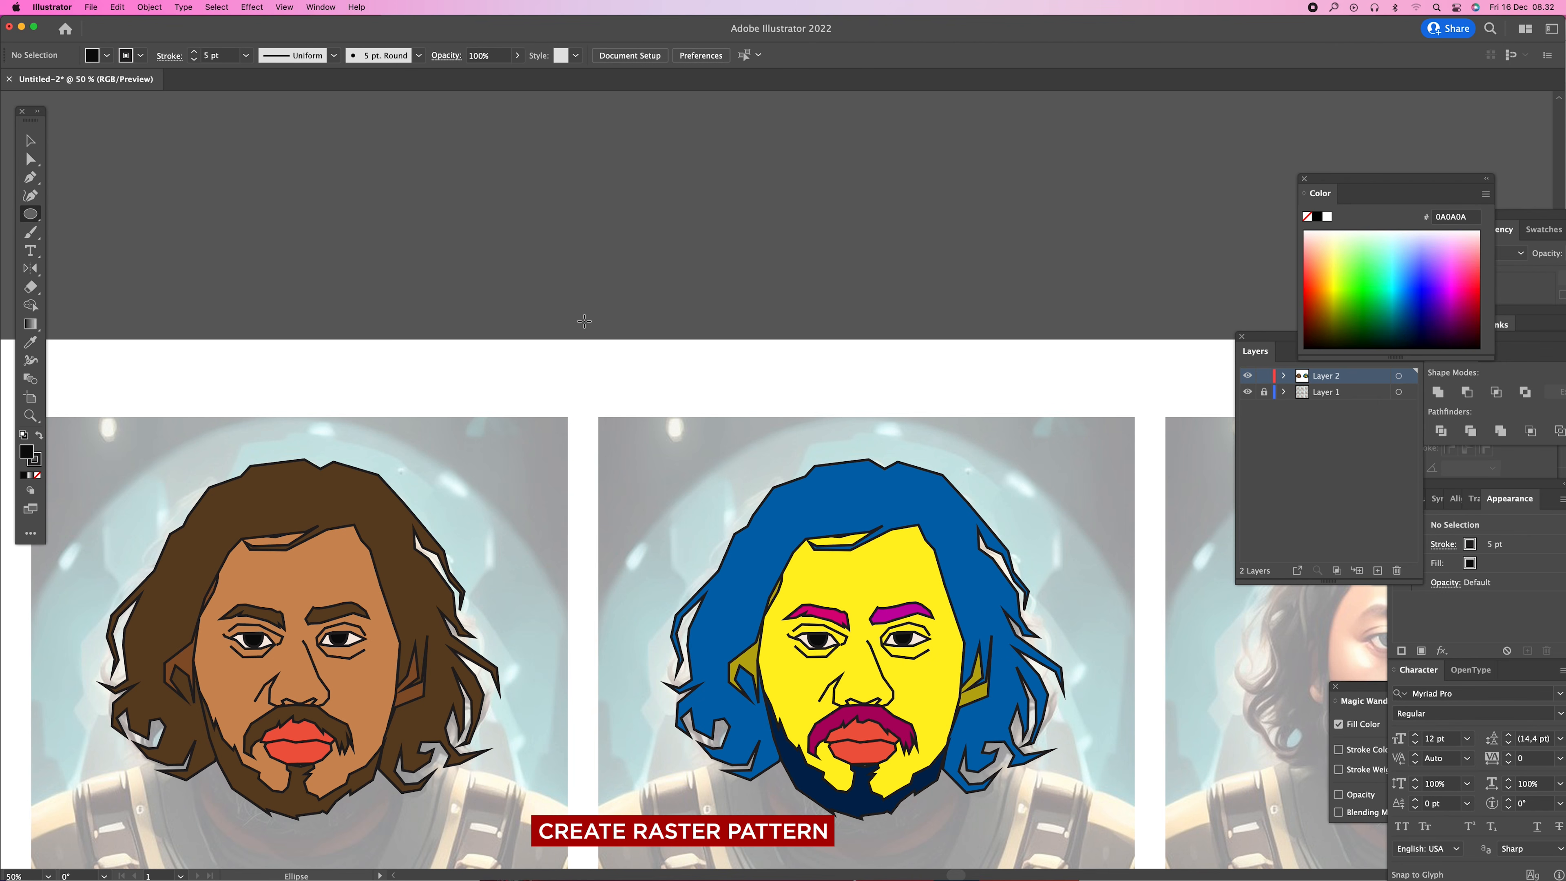
left_click_drag(584, 322, 588, 326)
key("v")
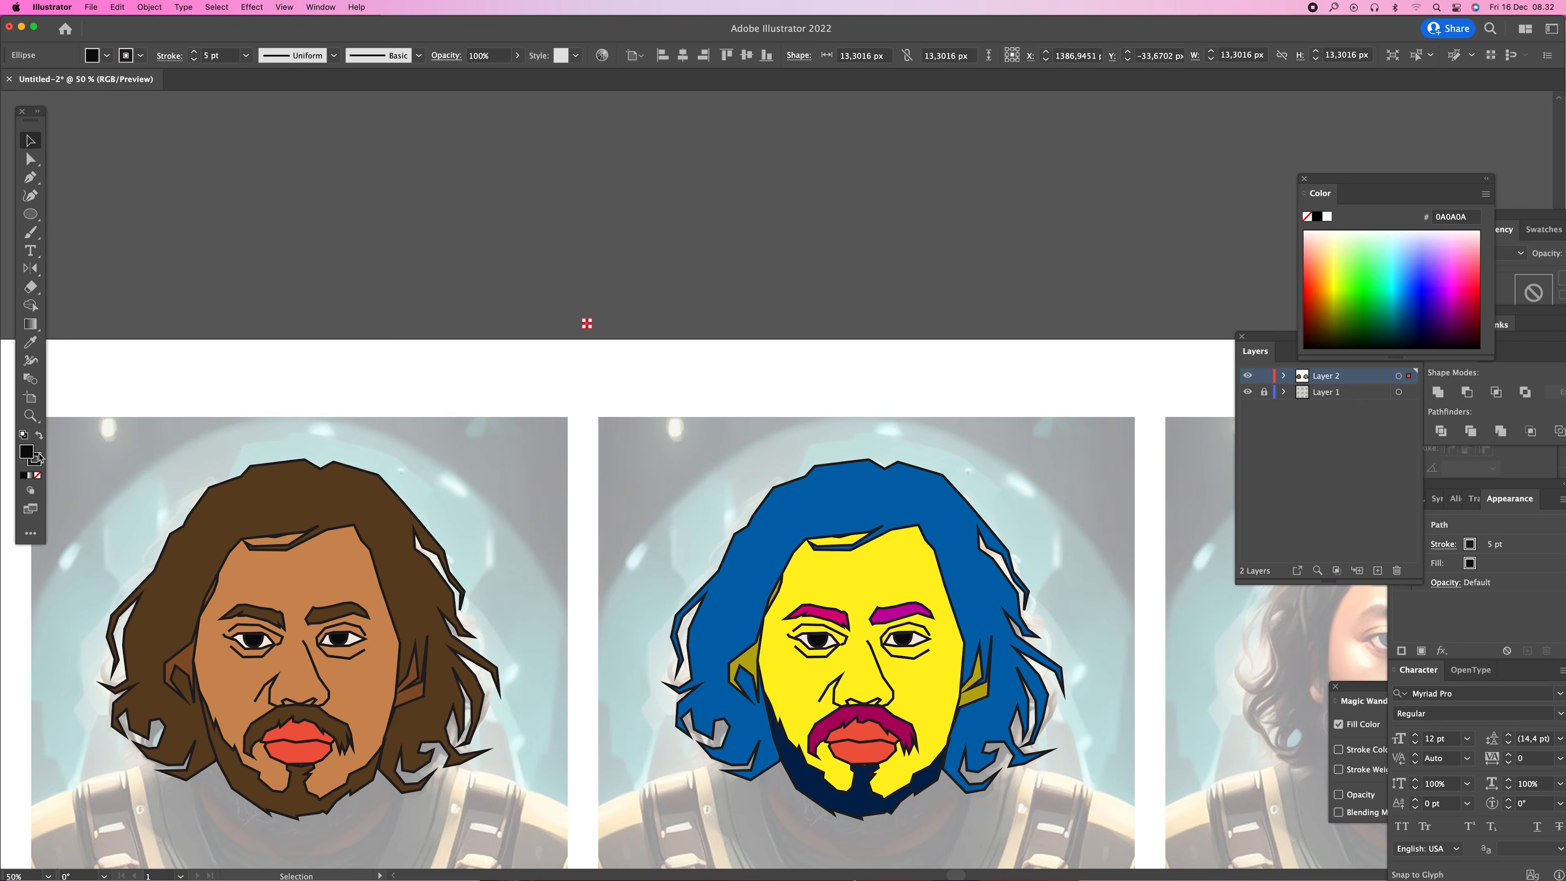
left_click(36, 462)
left_click(37, 476)
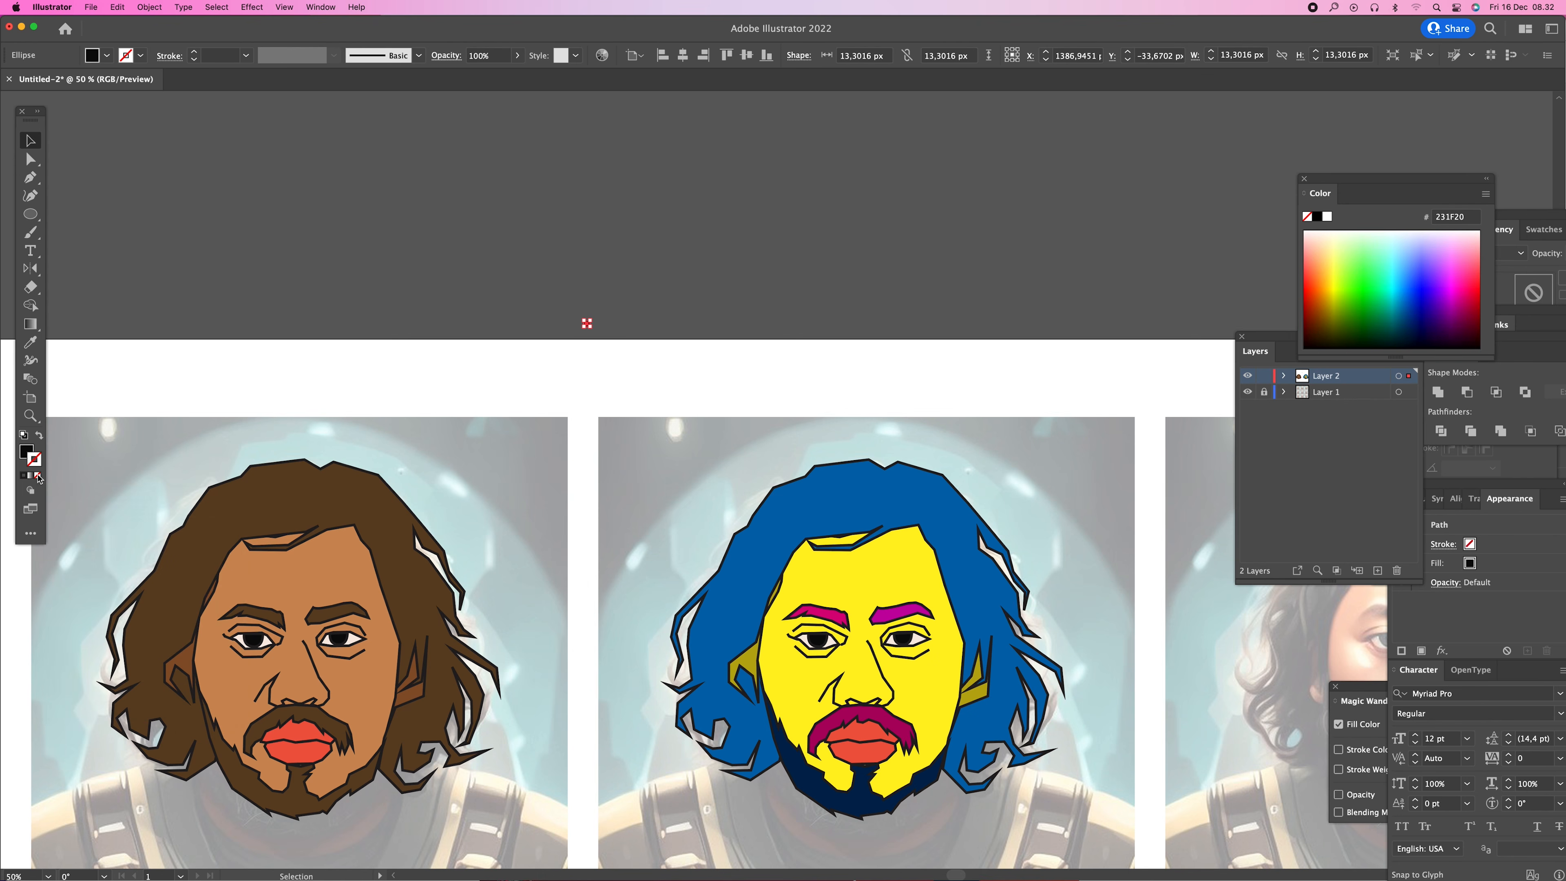
- Copy the small circle sideways and repeat the copy at even spacing to form a long row of dots
mouse_move(587, 324)
left_mouse_down()
mouse_move(624, 328)
mouse_move(609, 331)
left_mouse_up()
key("super+d")
key("super+d")
key("super+d")
key("super+d")
key("super+d")
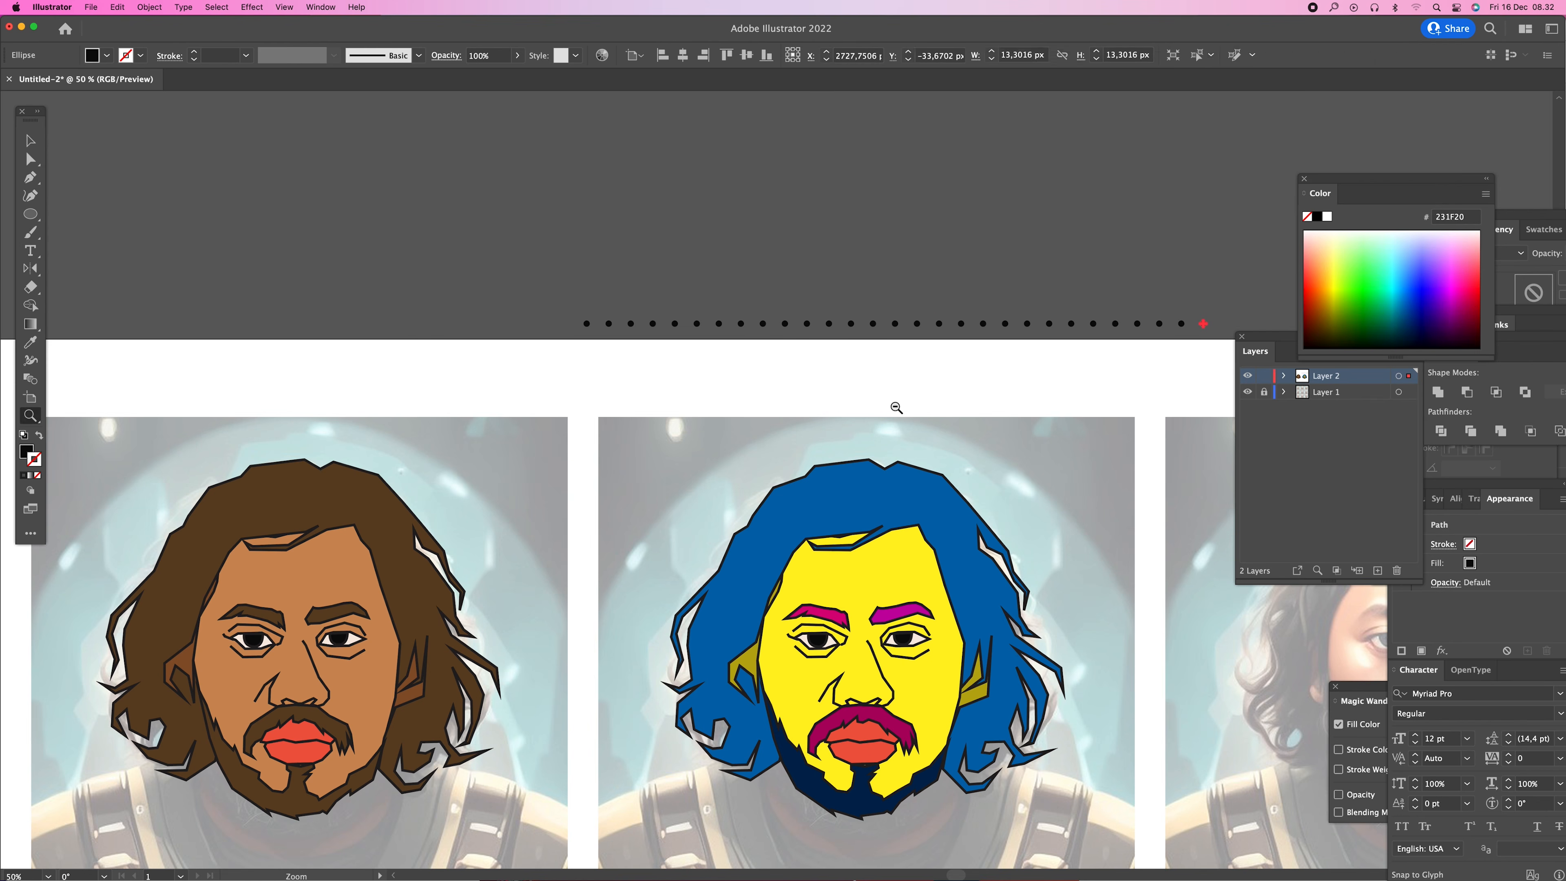
- Select the whole row of dots above the artboard and group it
left_click(897, 407, "alt+super")
left_click_drag(503, 389, 988, 434)
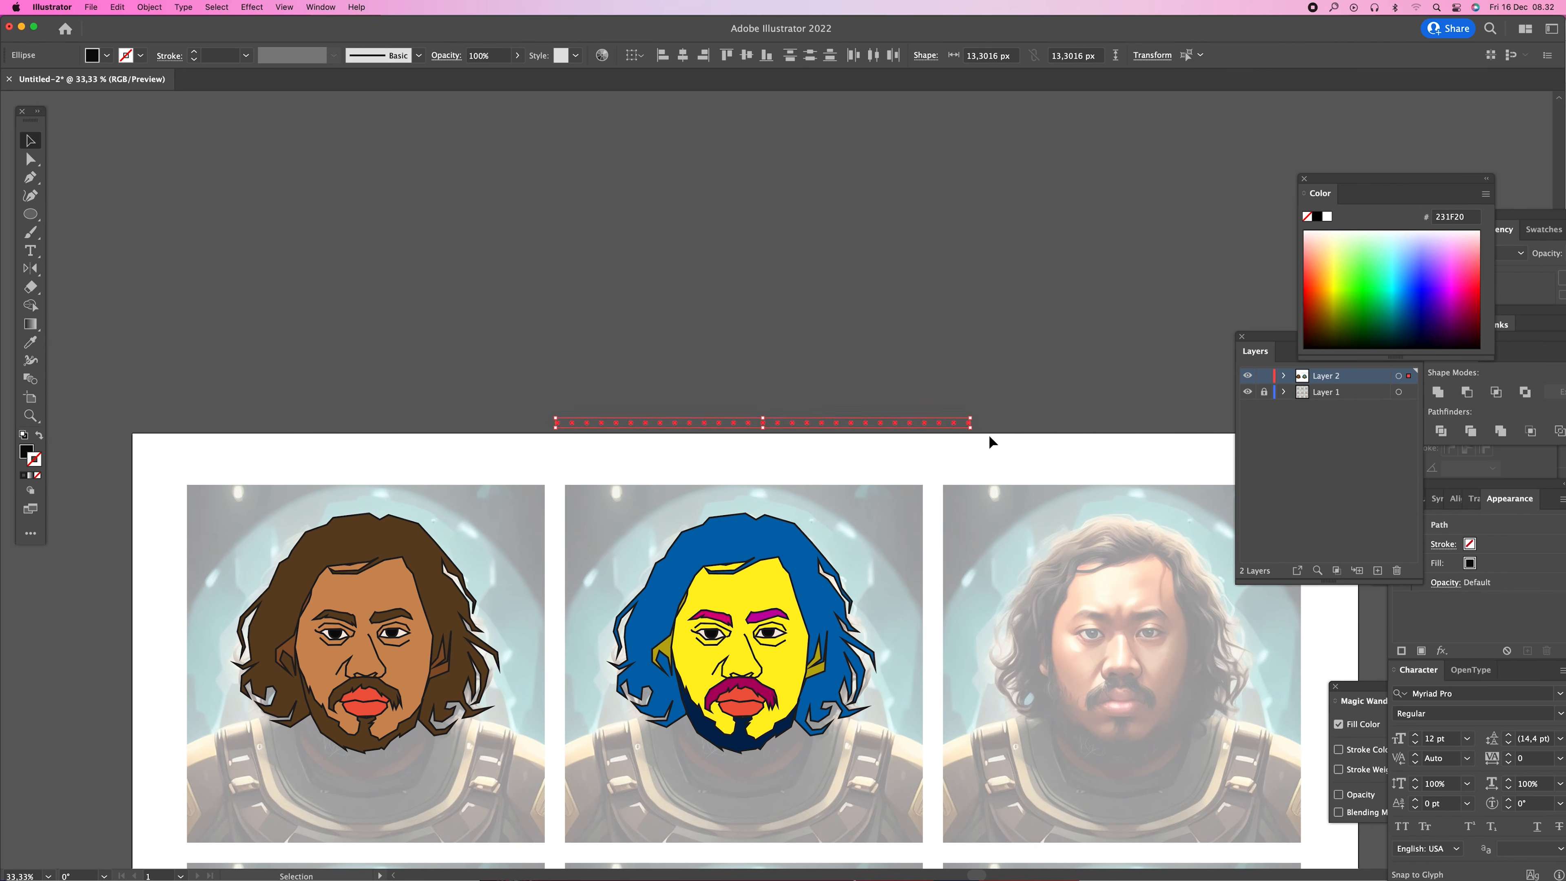
left_click_drag(493, 381, 1013, 440)
key("super+g")
- Duplicate the dot row just above itself, shifted half a gap sideways, and group the two rows
left_click_drag(692, 423, 700, 418, "alt")
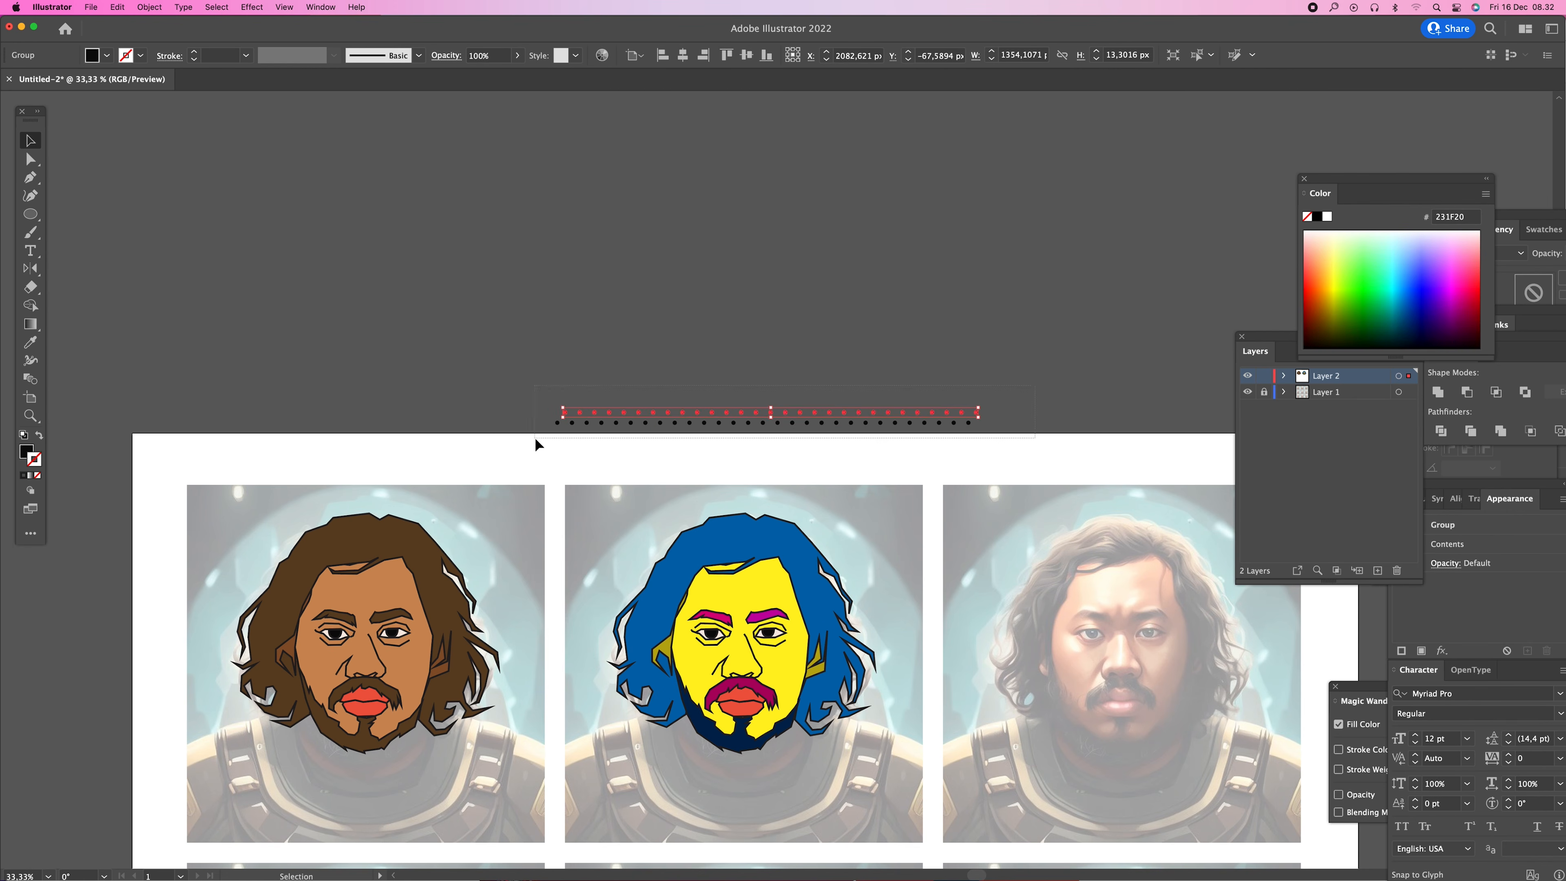
left_click_drag(535, 438, 535, 438)
key("super+g")
- Duplicate the staggered pair of dot rows straight upward repeatedly to build a large dot pattern
left_click_drag(694, 424, 696, 405, "alt+shift")
scroll(816, 503, "up", 2)
key("space")
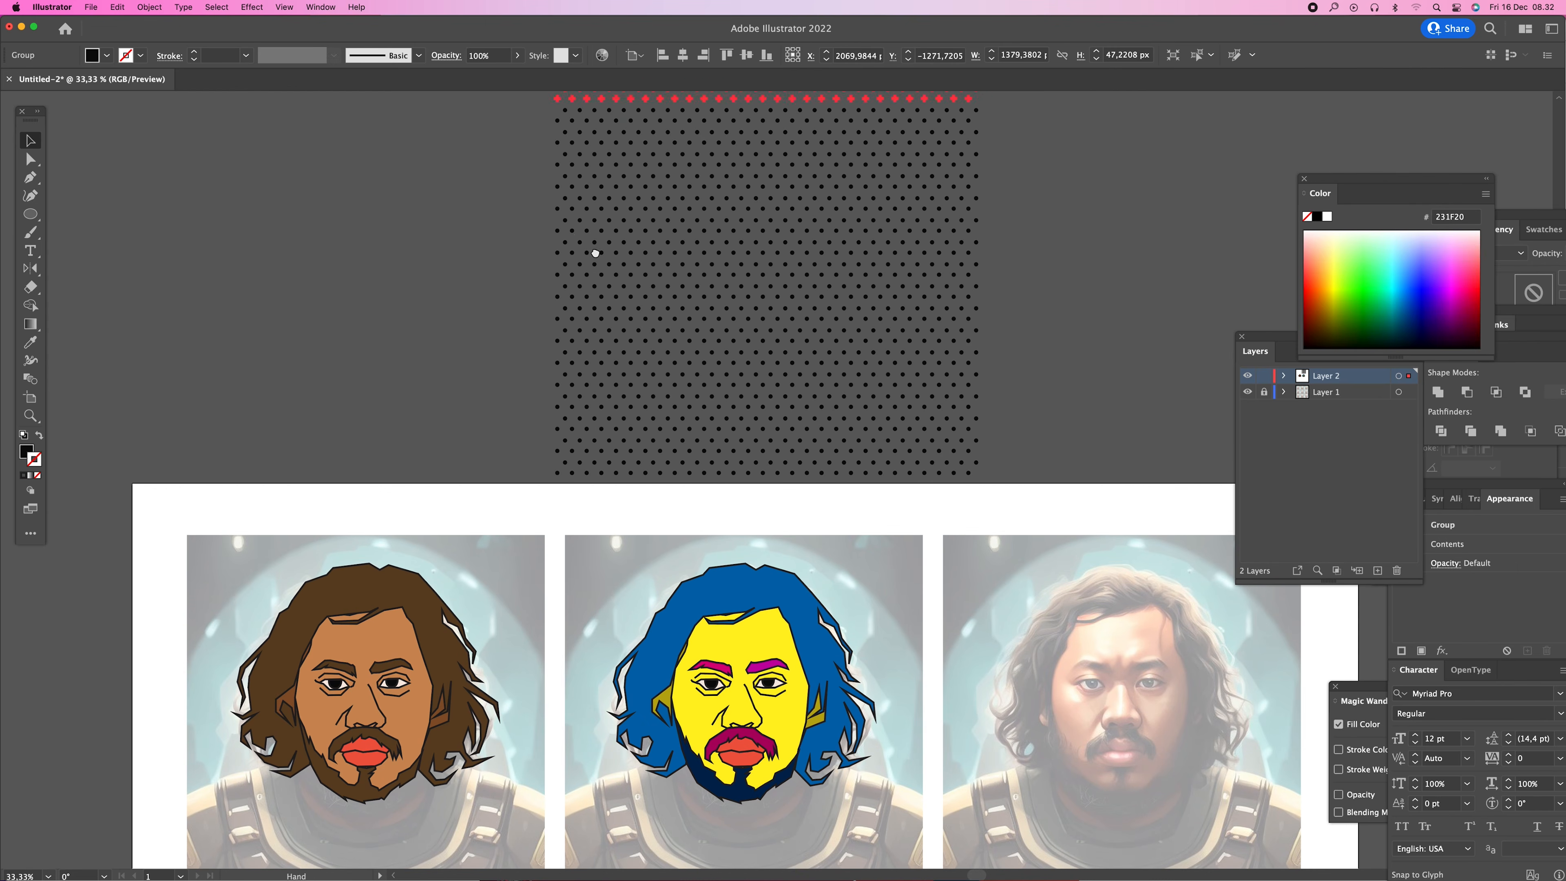
scroll(595, 252, "up", 2)
- Scale the whole dot pattern down to about 707 × 650 px and place it over the second head's face
key("super+a")
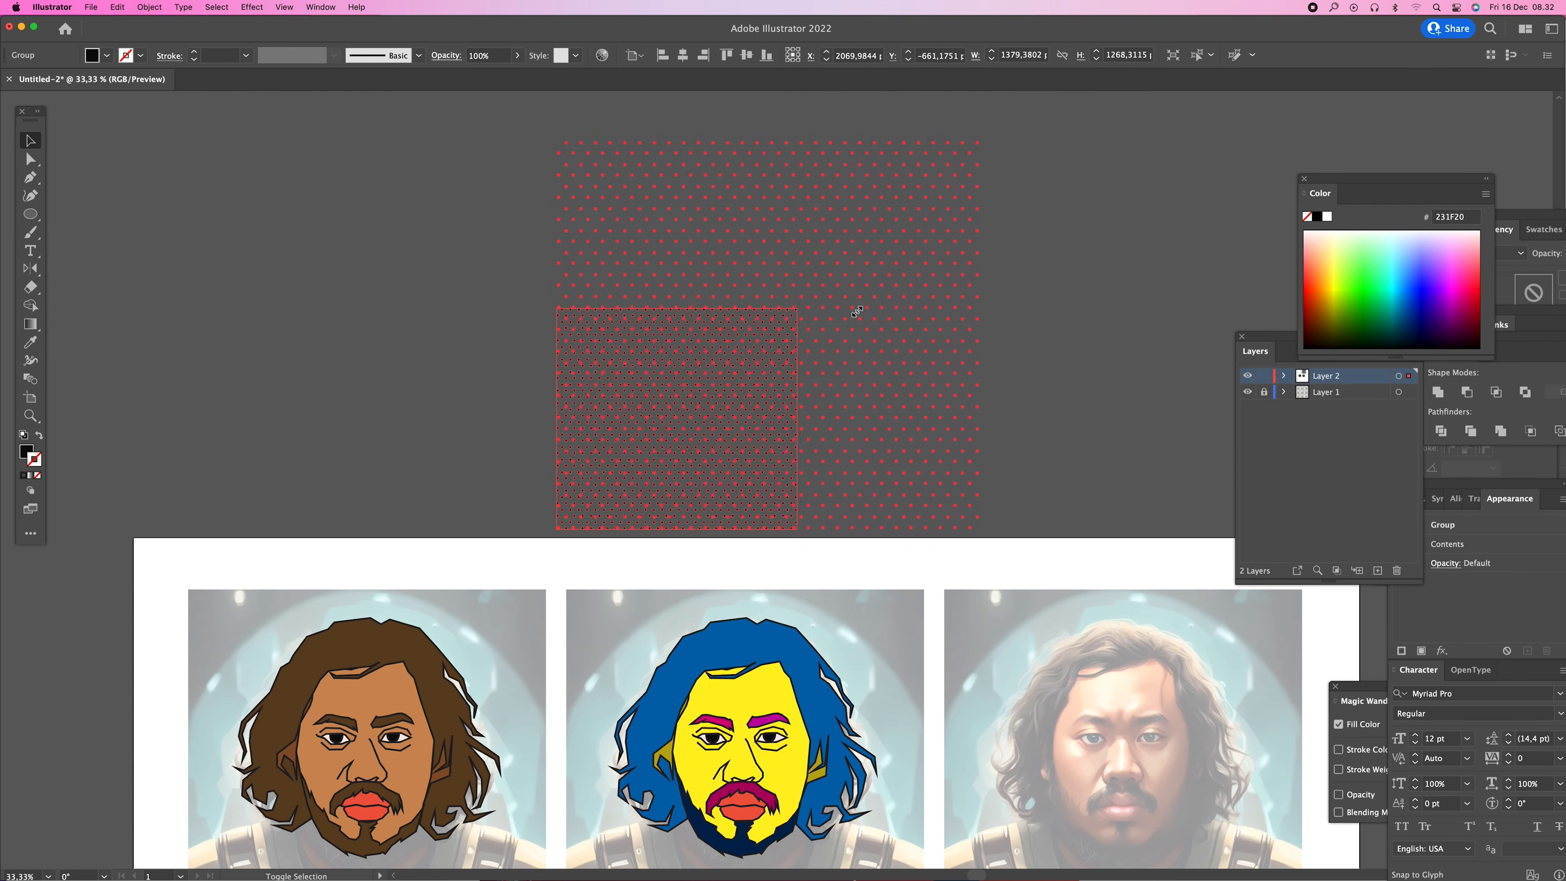
left_click_drag(857, 311, 858, 313)
scroll(873, 428, "down", 5)
left_click_drag(763, 276, 812, 591)
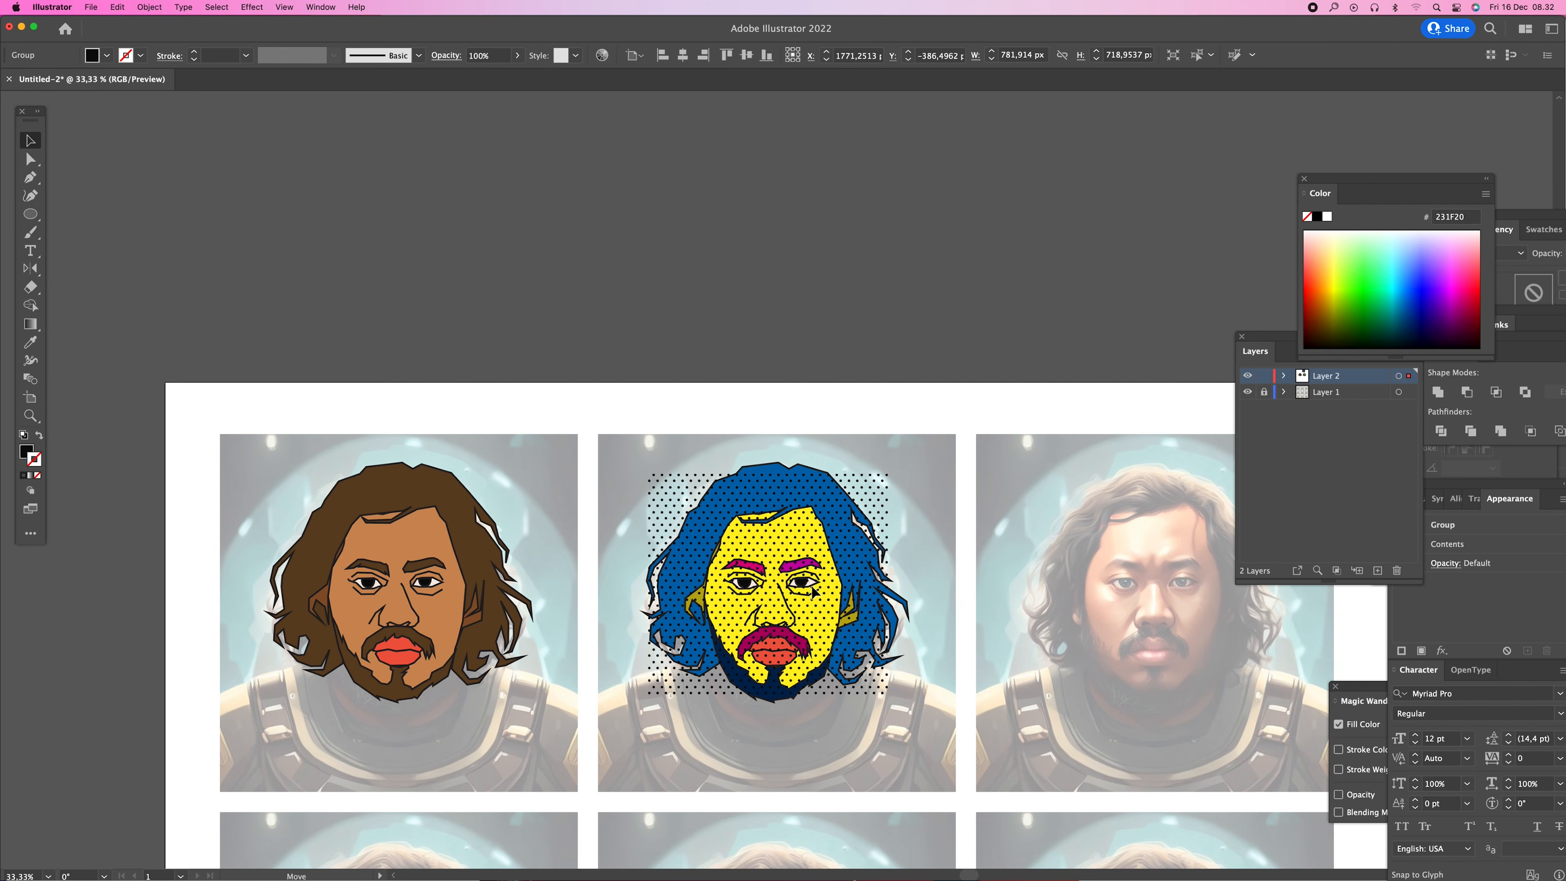
left_click_drag(888, 475, 831, 522)
- Paste a copy of the yellow face shape on top and use it as a clipping mask for the dot pattern
key("z")
left_click(813, 551)
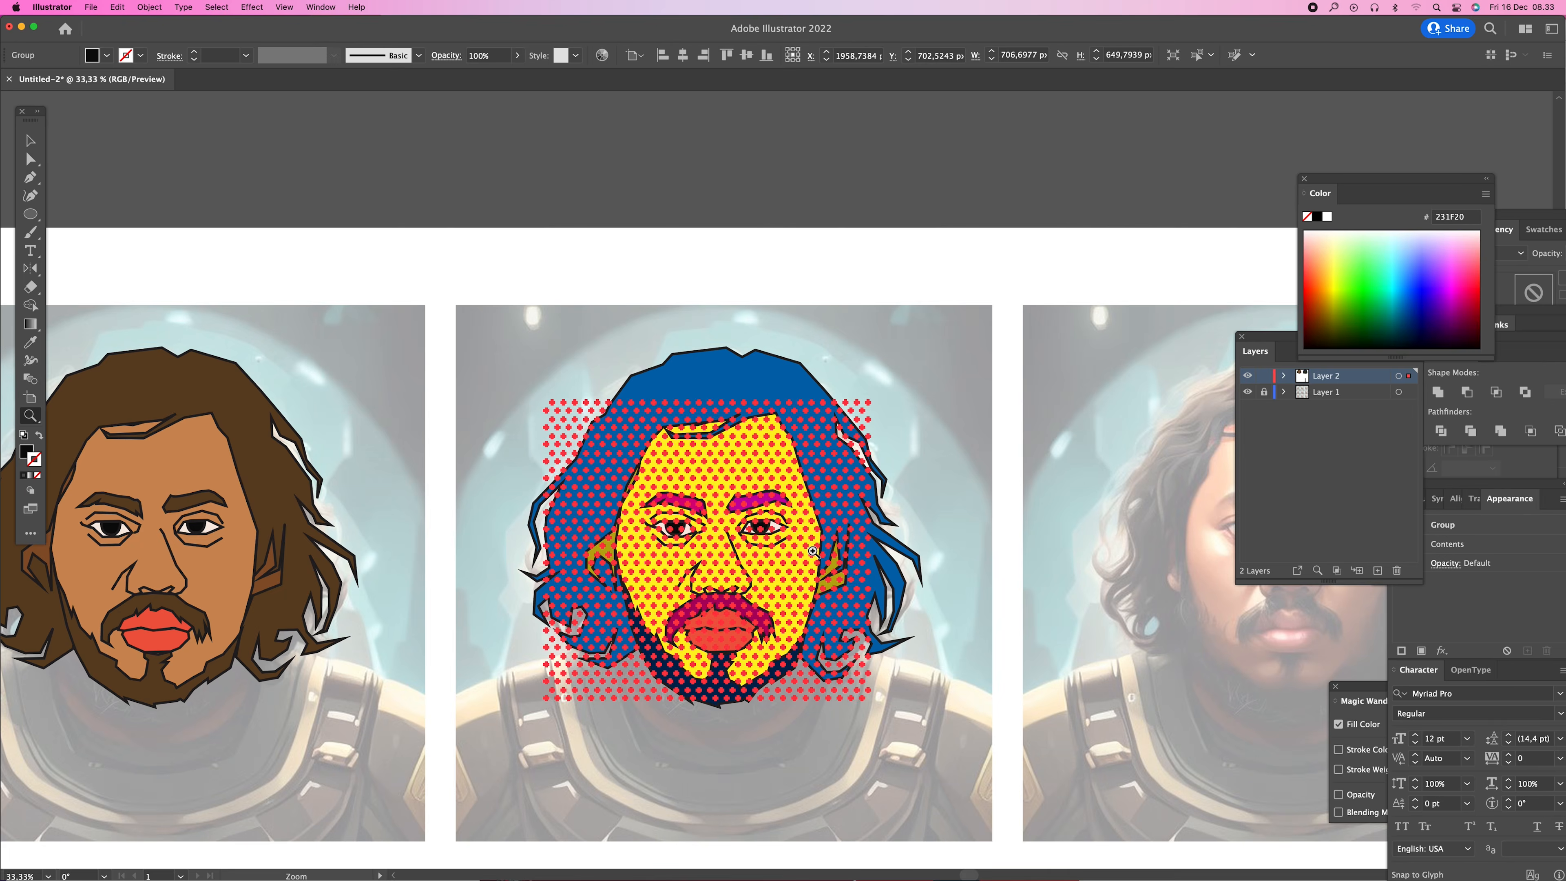
left_click(813, 551)
key("v")
left_click(725, 307)
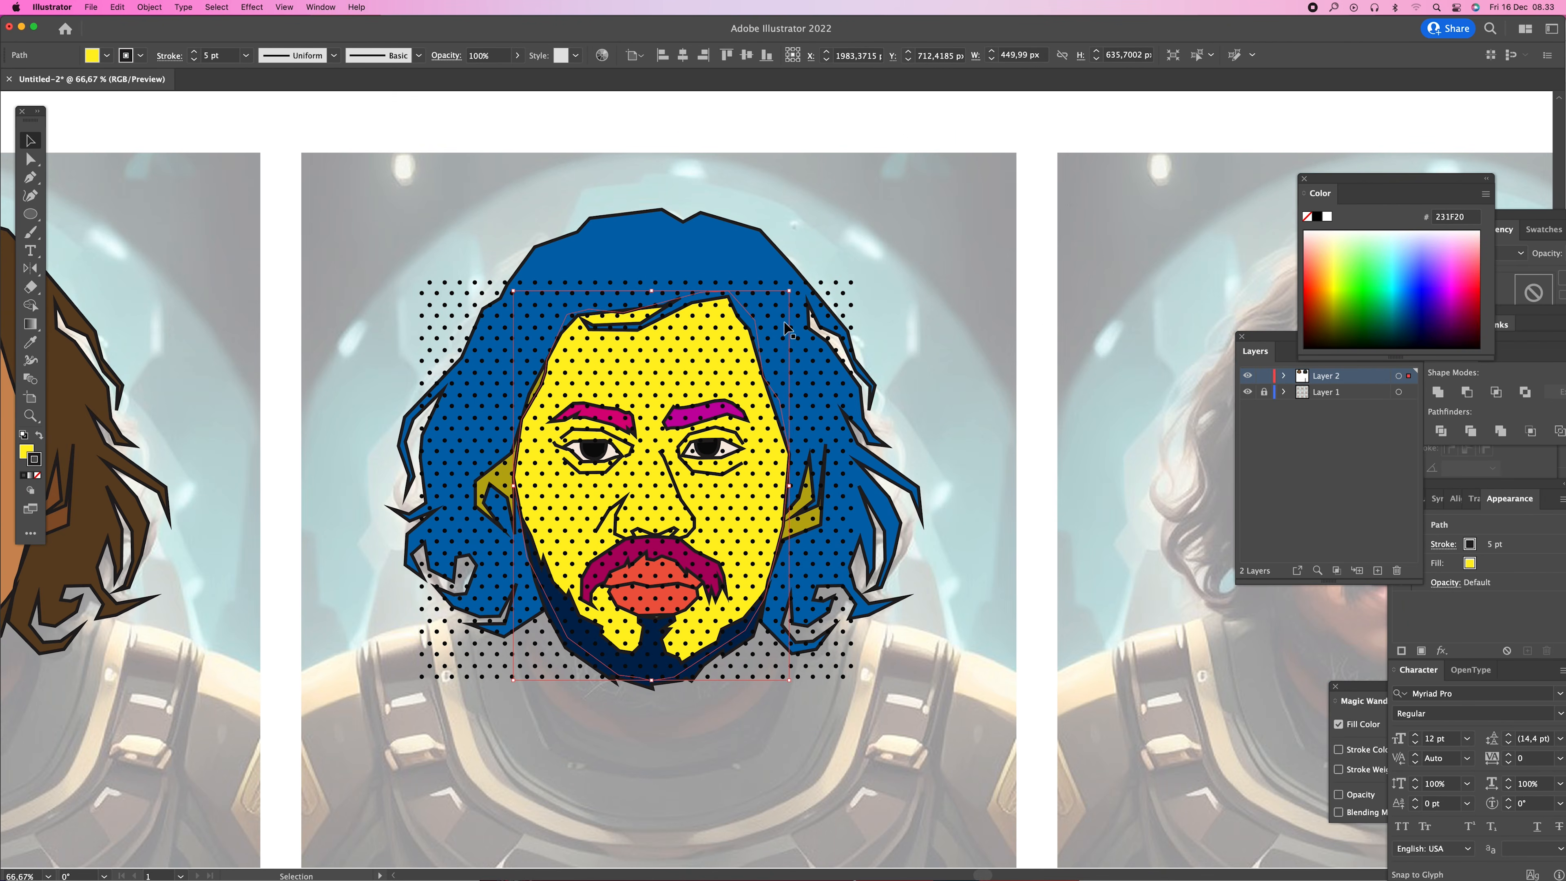
left_click(824, 130)
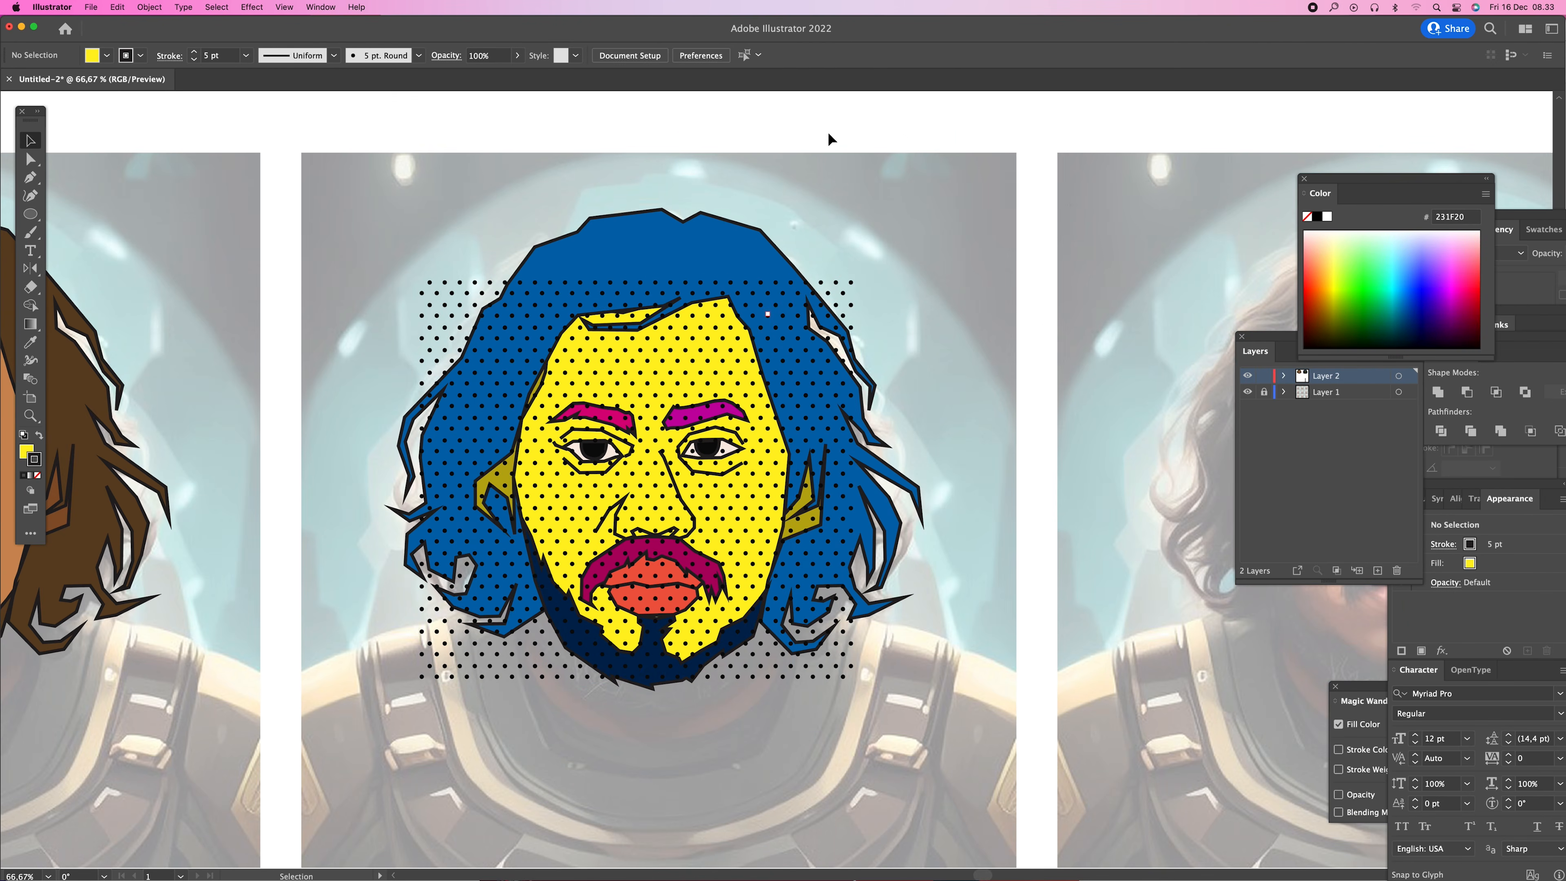
key("super+f")
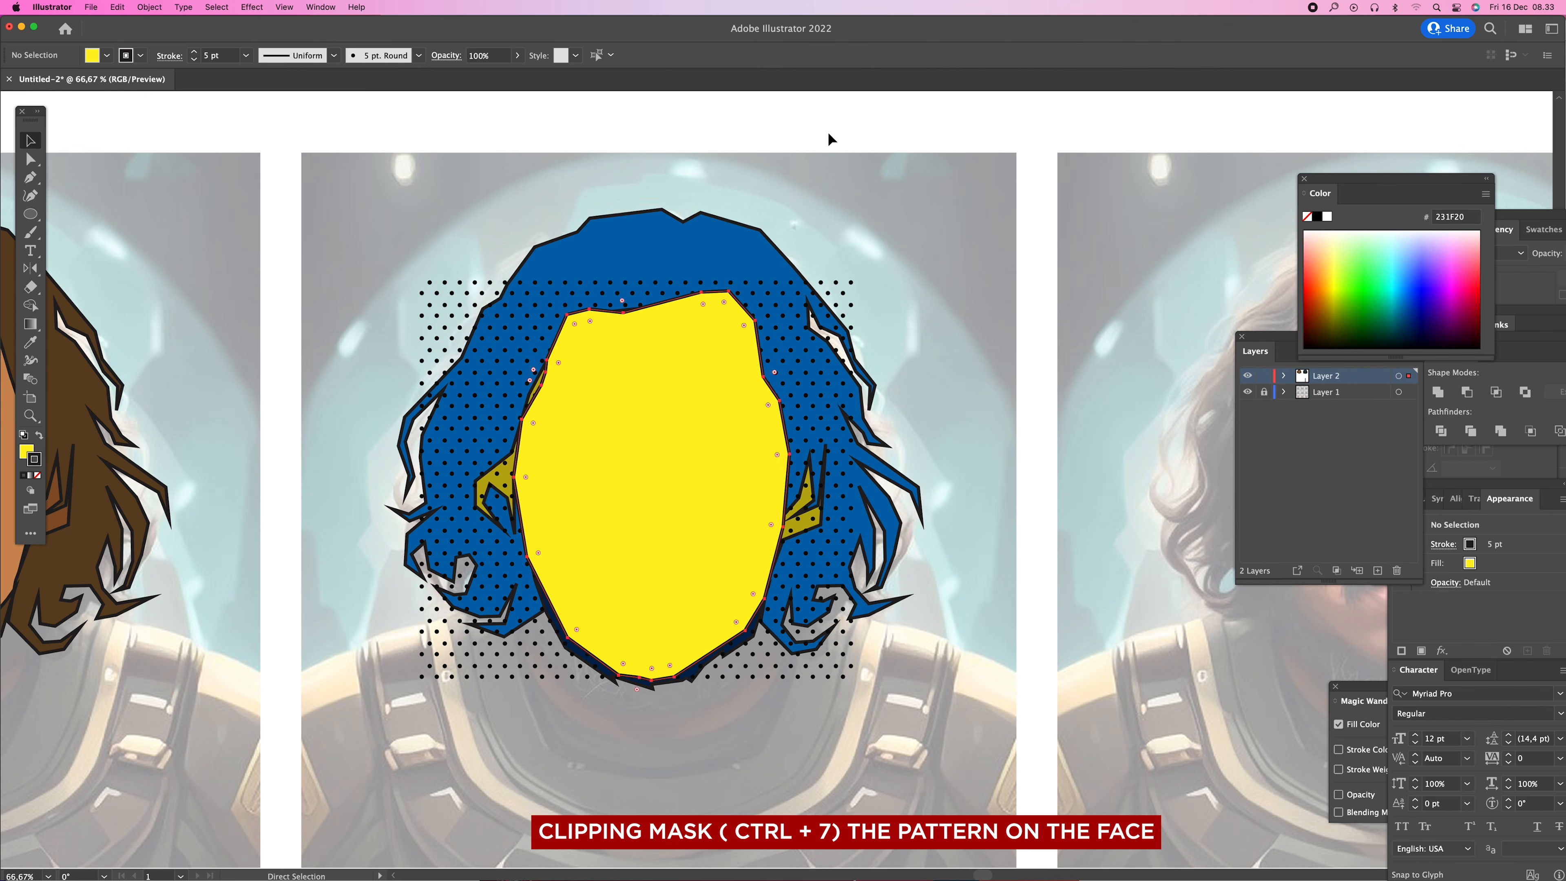
left_click(829, 297, "shift")
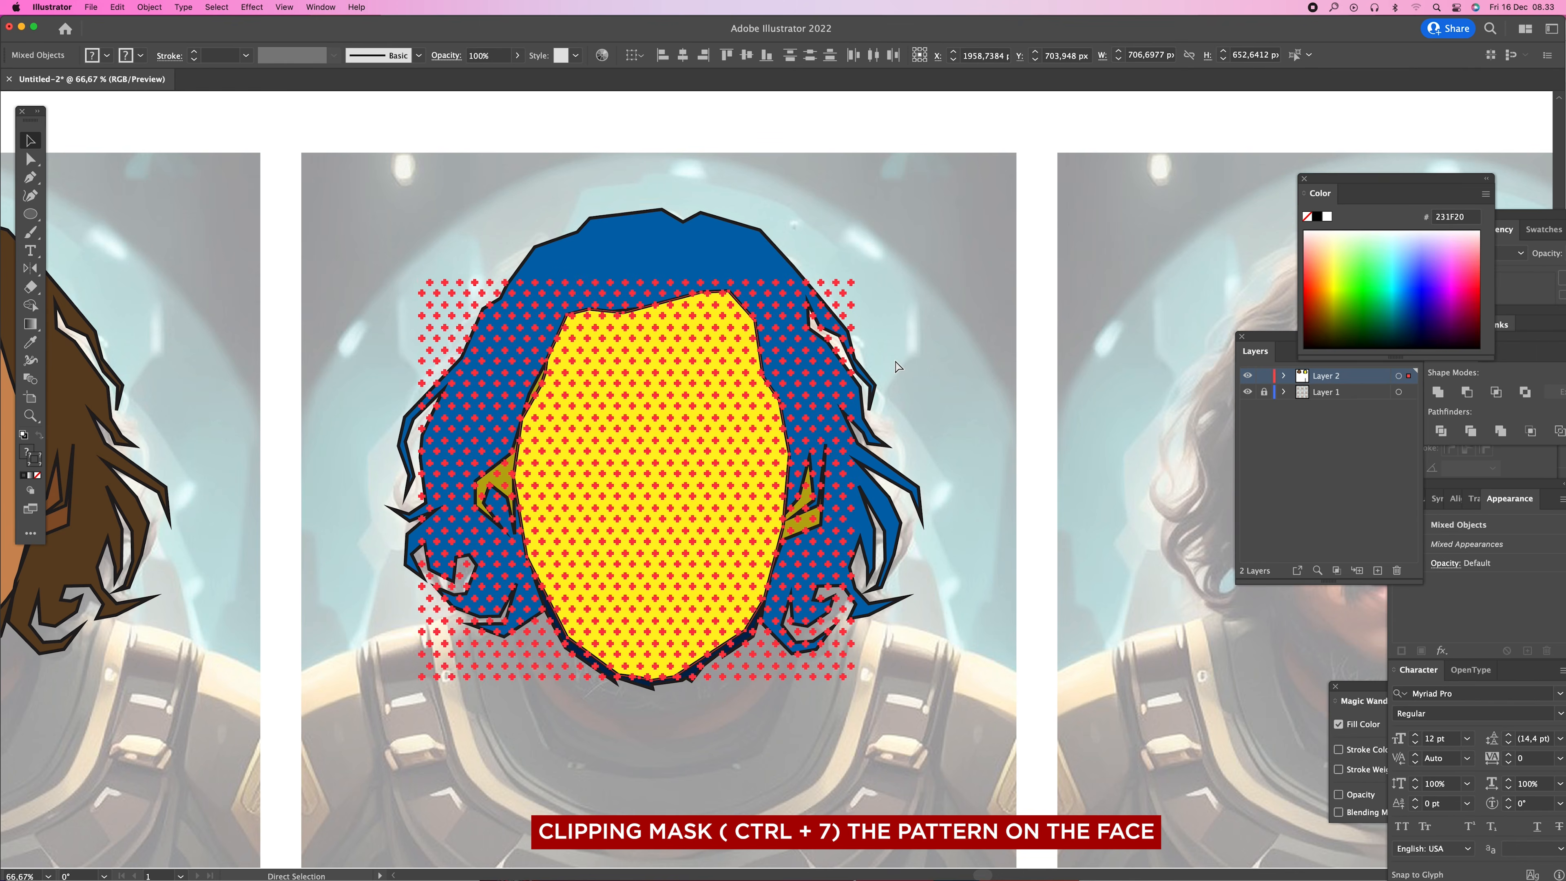
key("super+7")
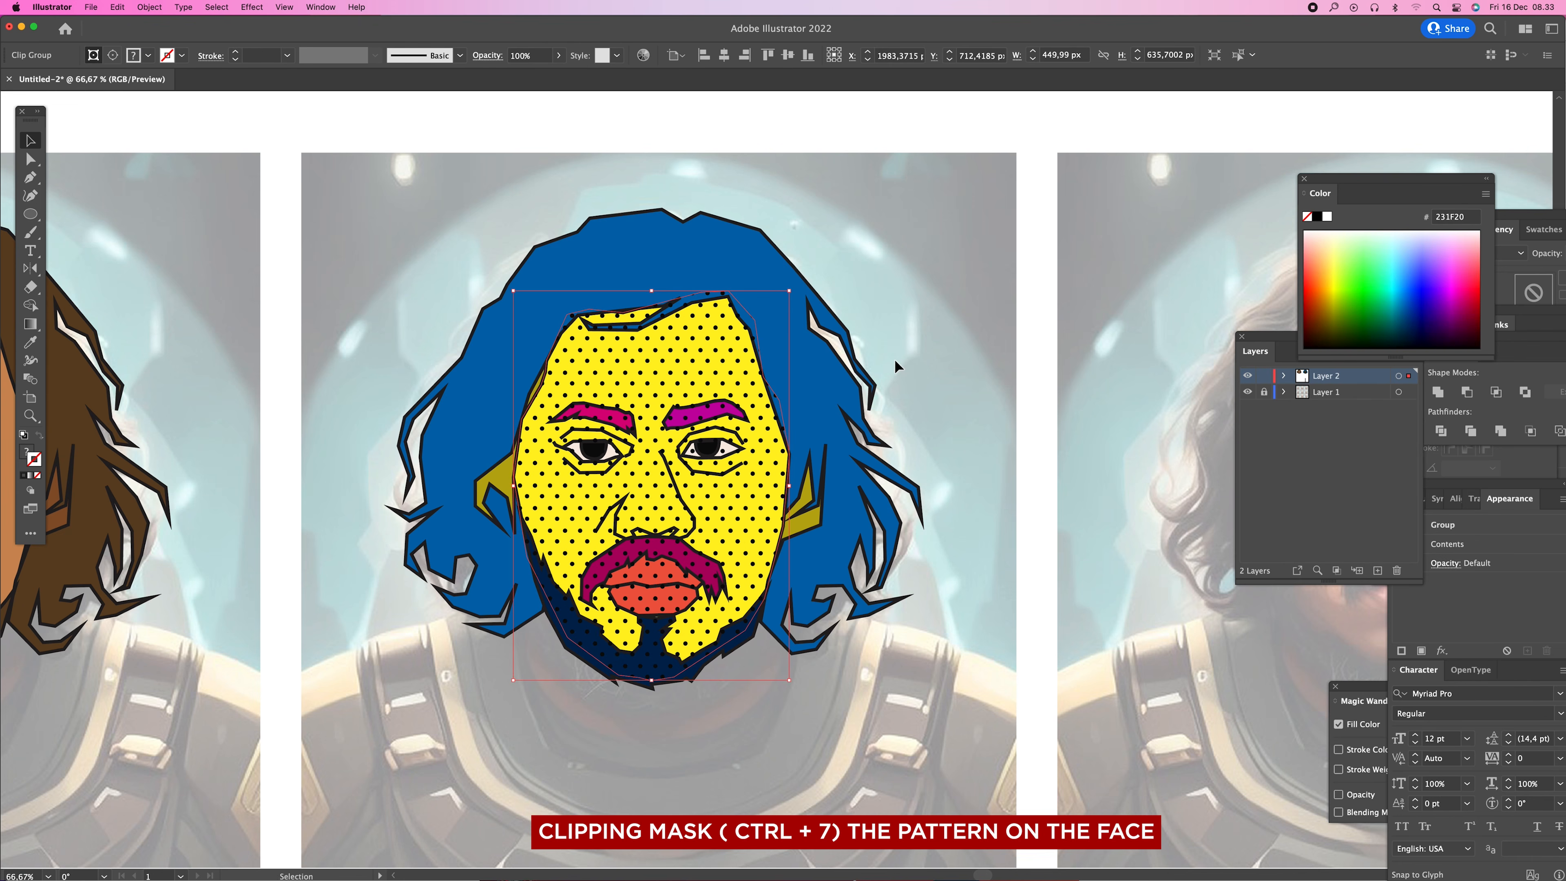
- Send the face-clipped dot pattern to the back and deselect it
right_click(725, 298)
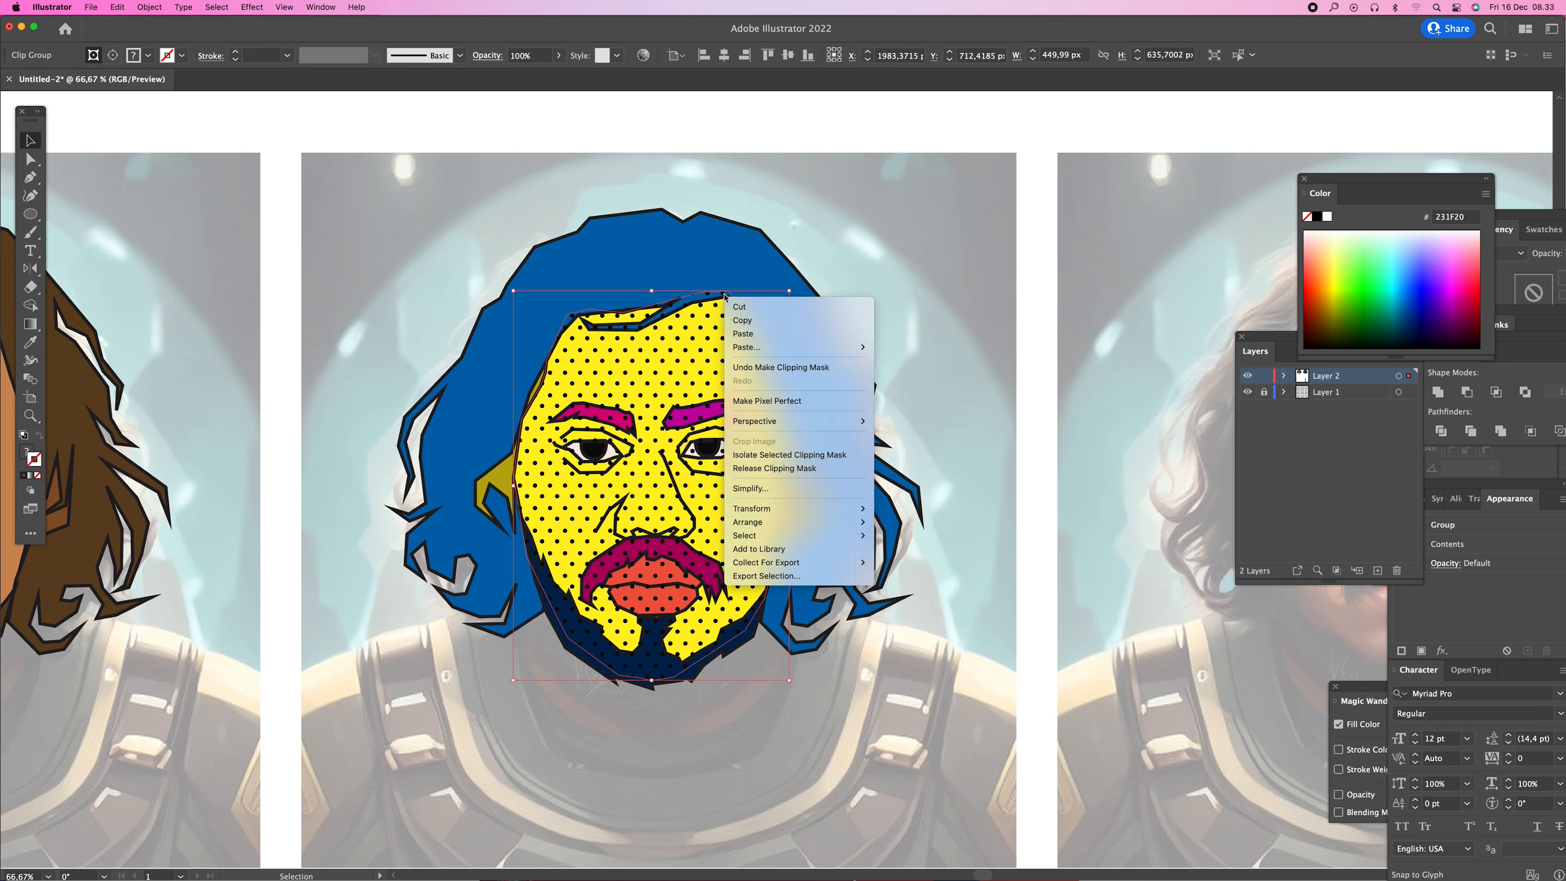
mouse_move(765, 525)
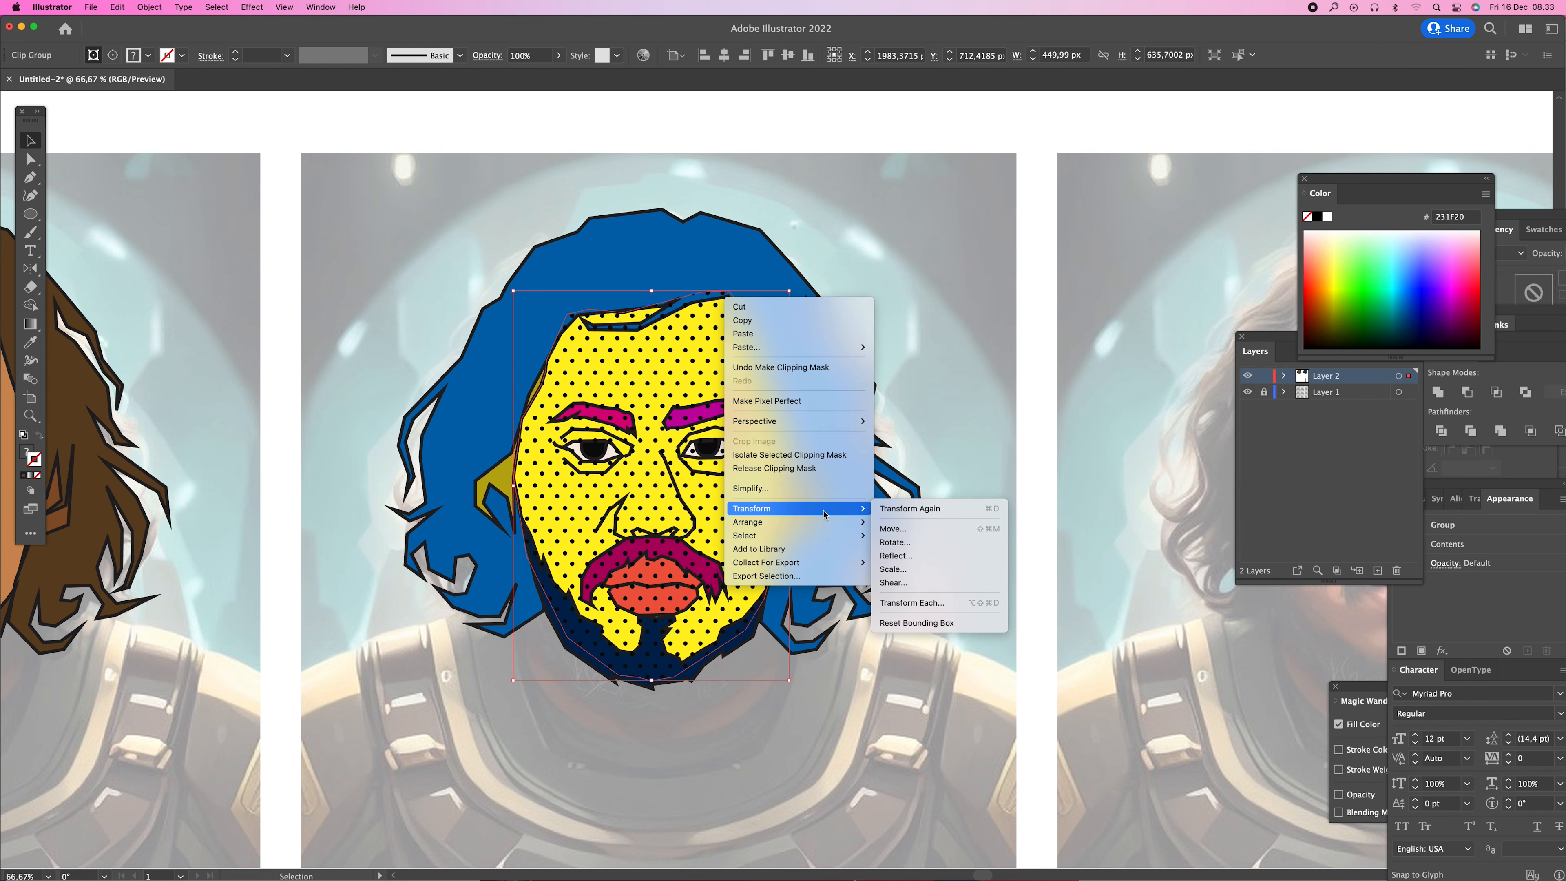
left_click(913, 564)
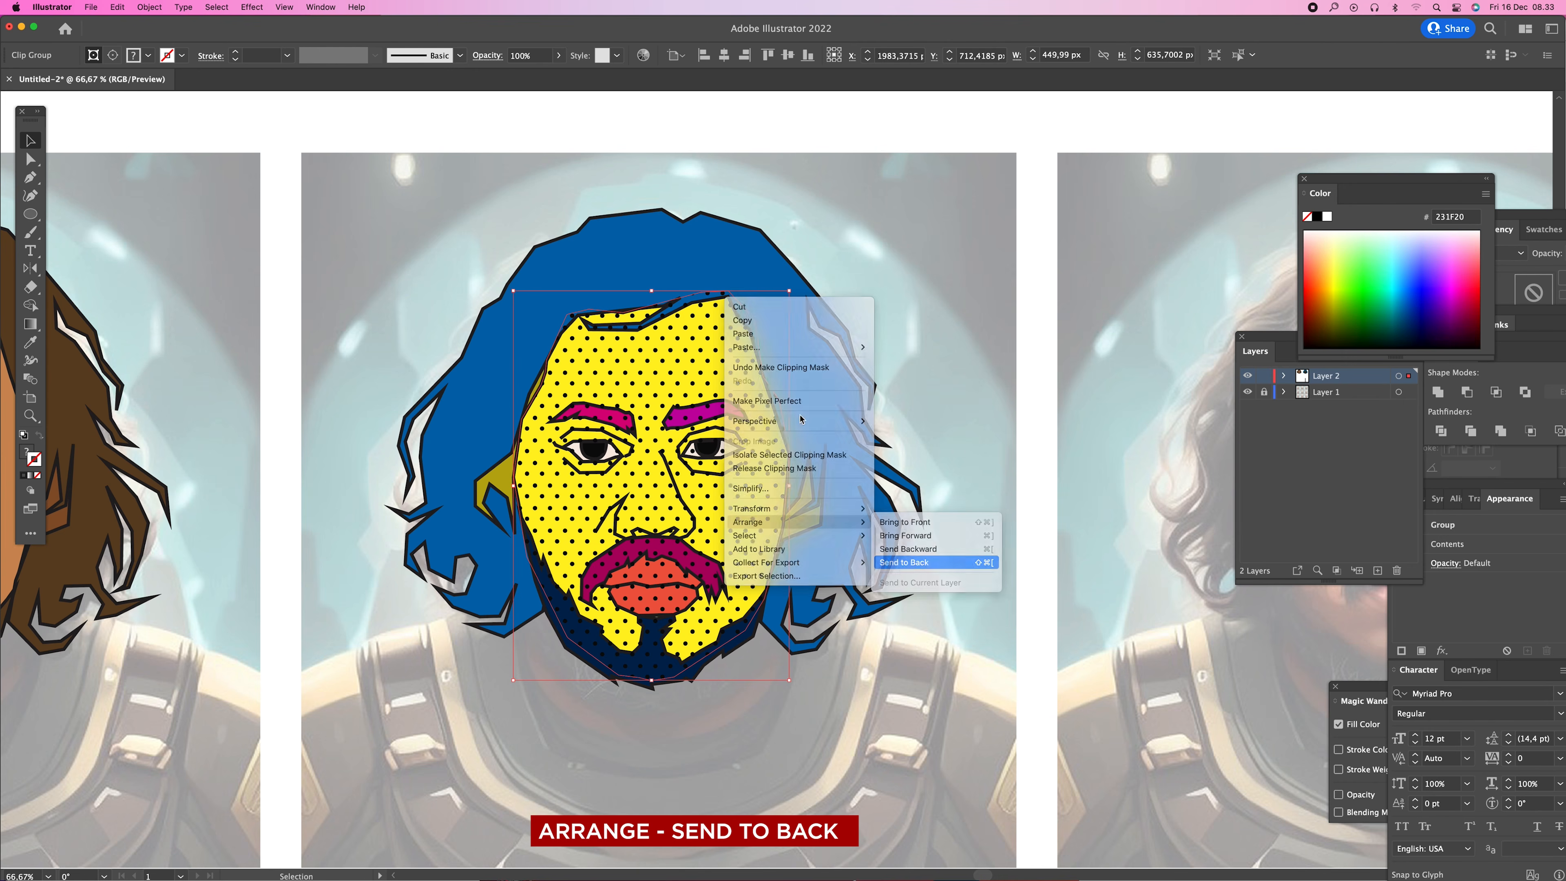
left_click(970, 339)
- Send the solid yellow face shape to the back, behind the clipped dots, and deselect it
left_click(710, 336)
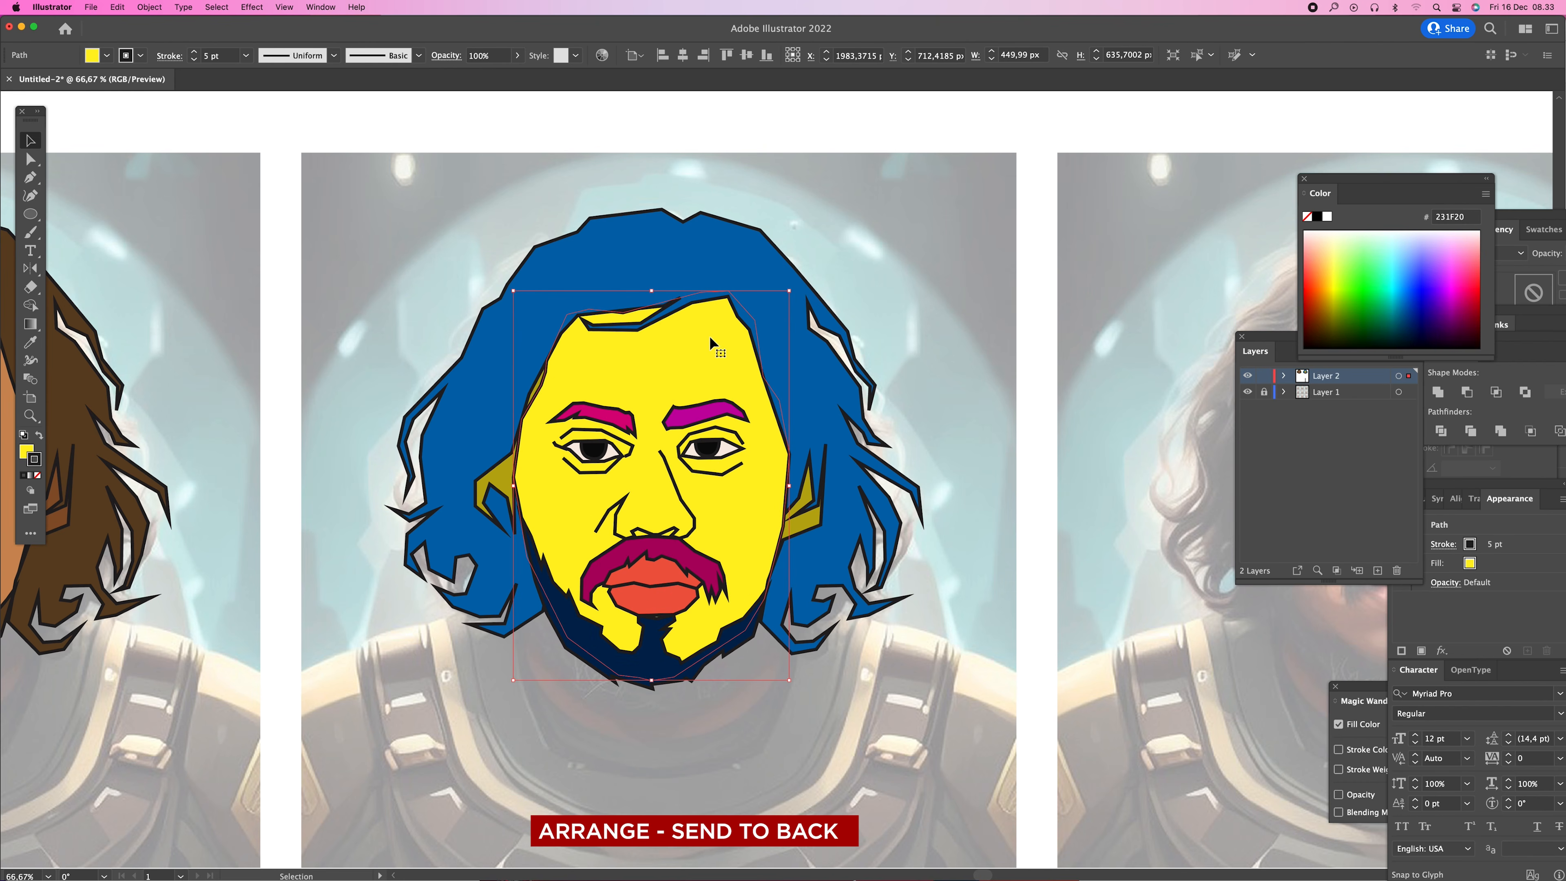
right_click(710, 335)
mouse_move(753, 631)
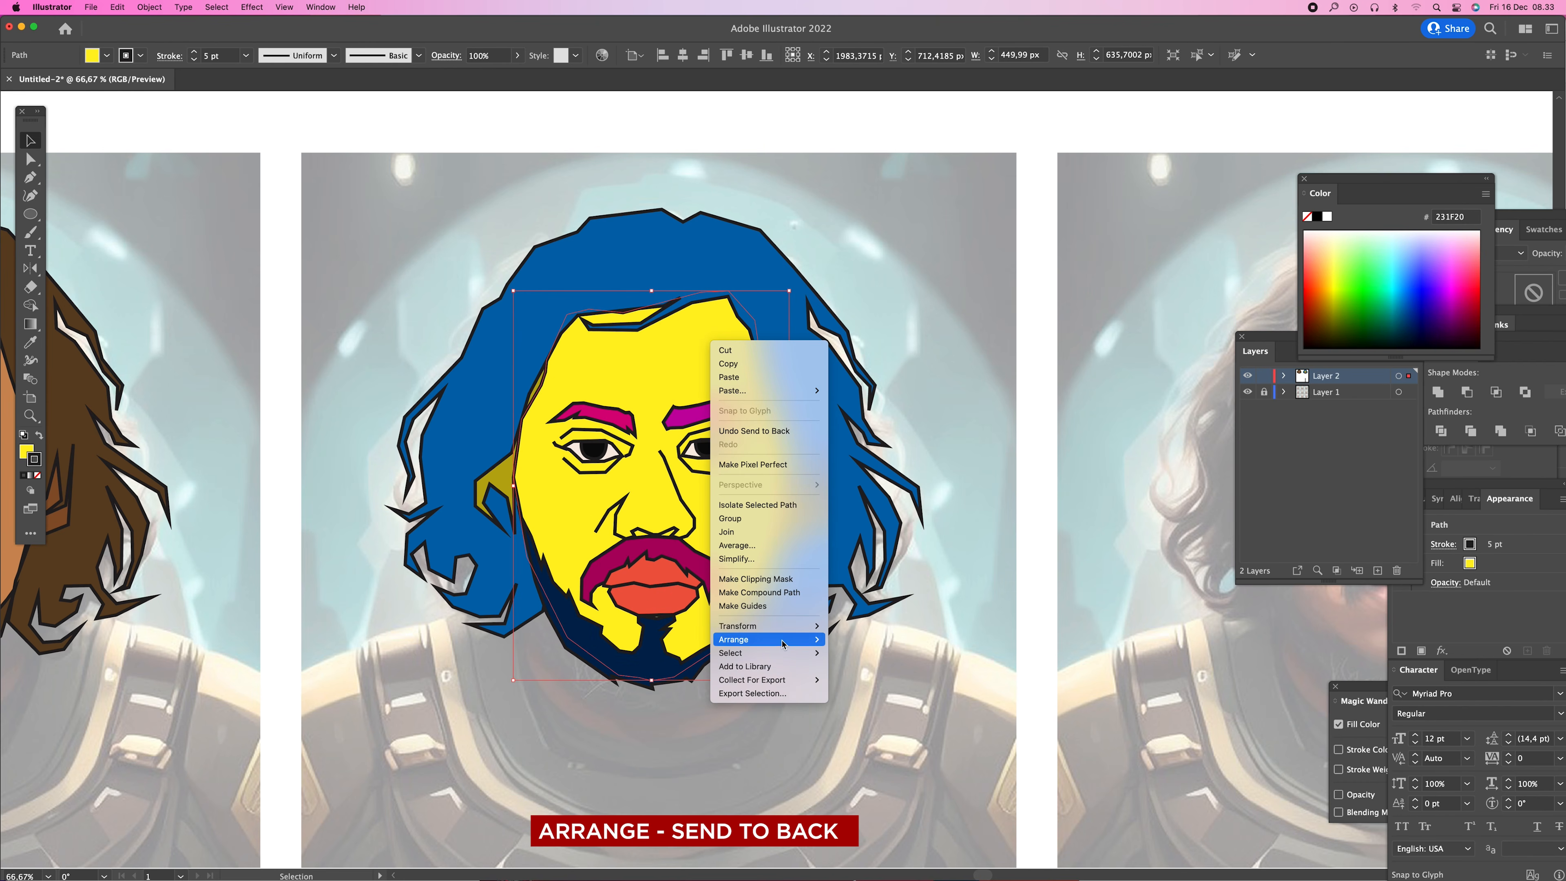
left_click(881, 681)
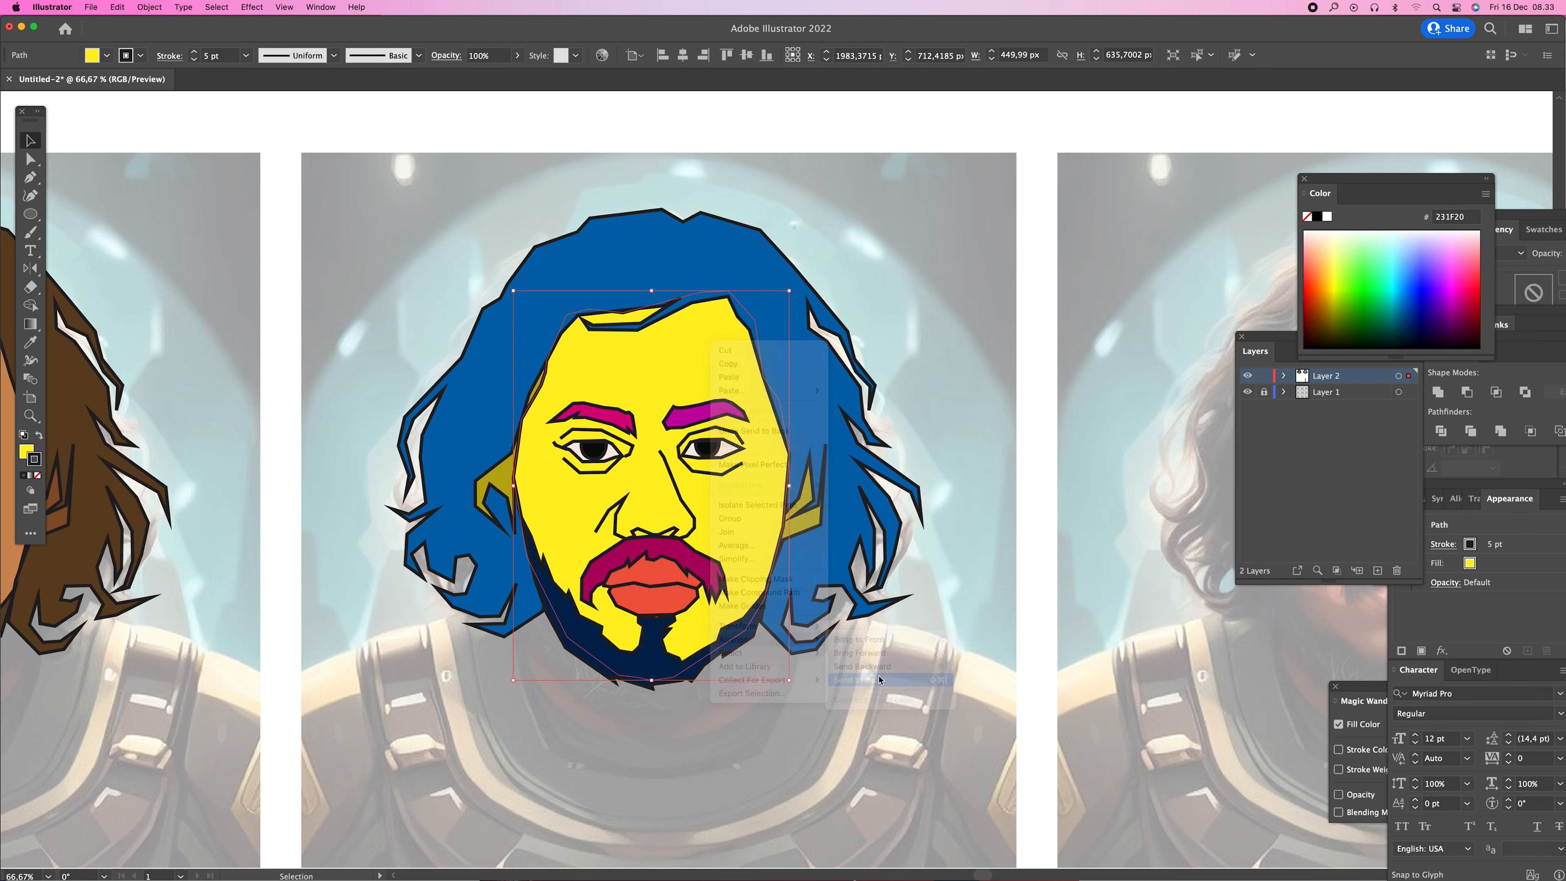
left_click(979, 470)
- Send the second head's olive ear shape to the back, behind the dotted face, and deselect it
left_click(775, 476)
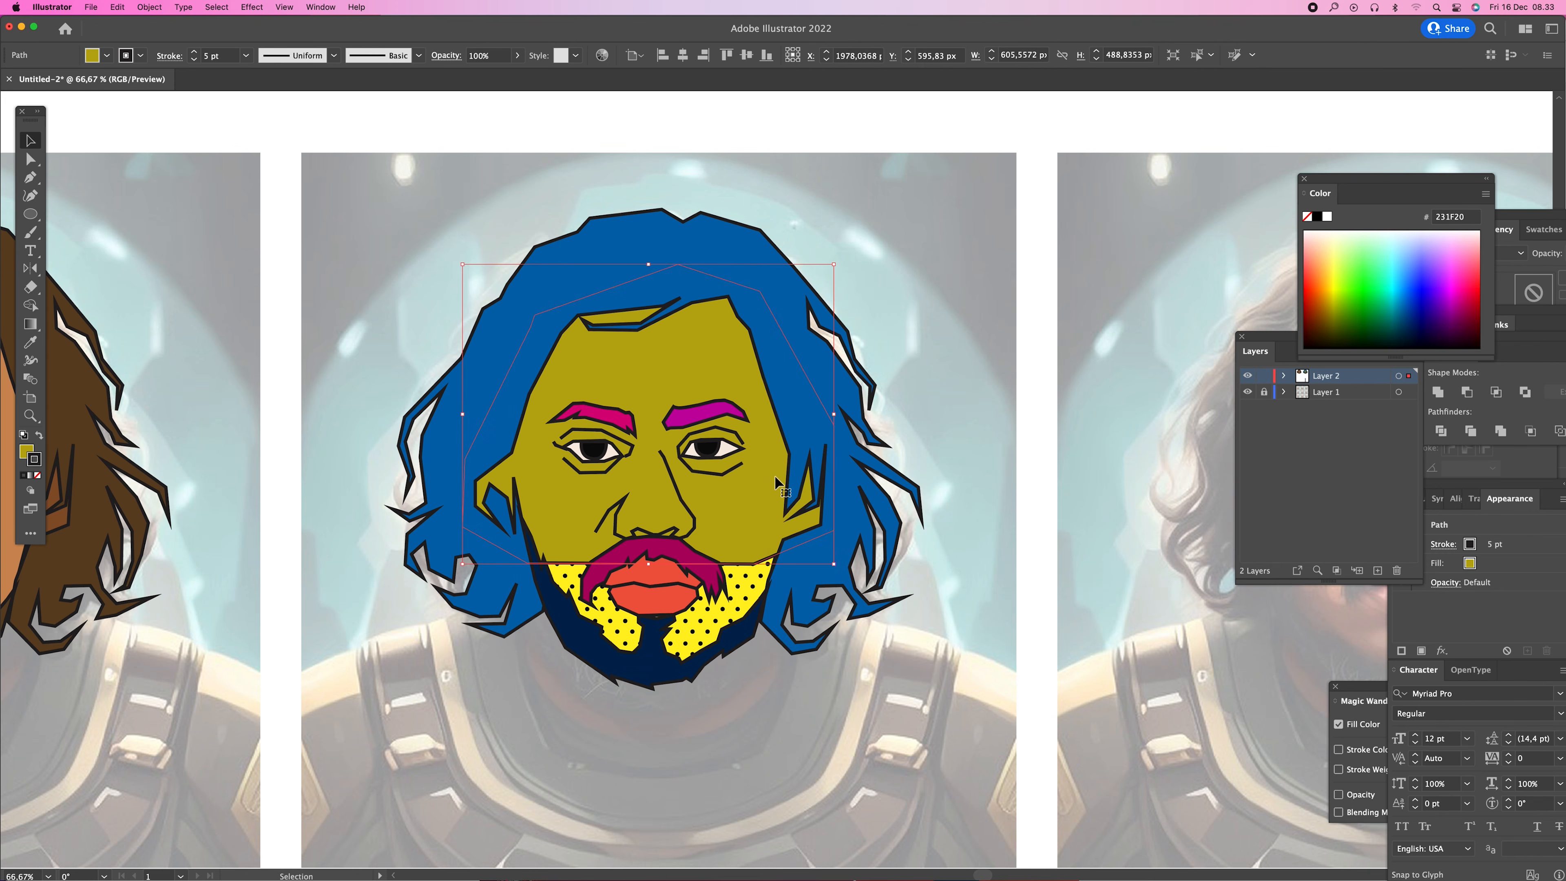
right_click(774, 475)
mouse_move(828, 783)
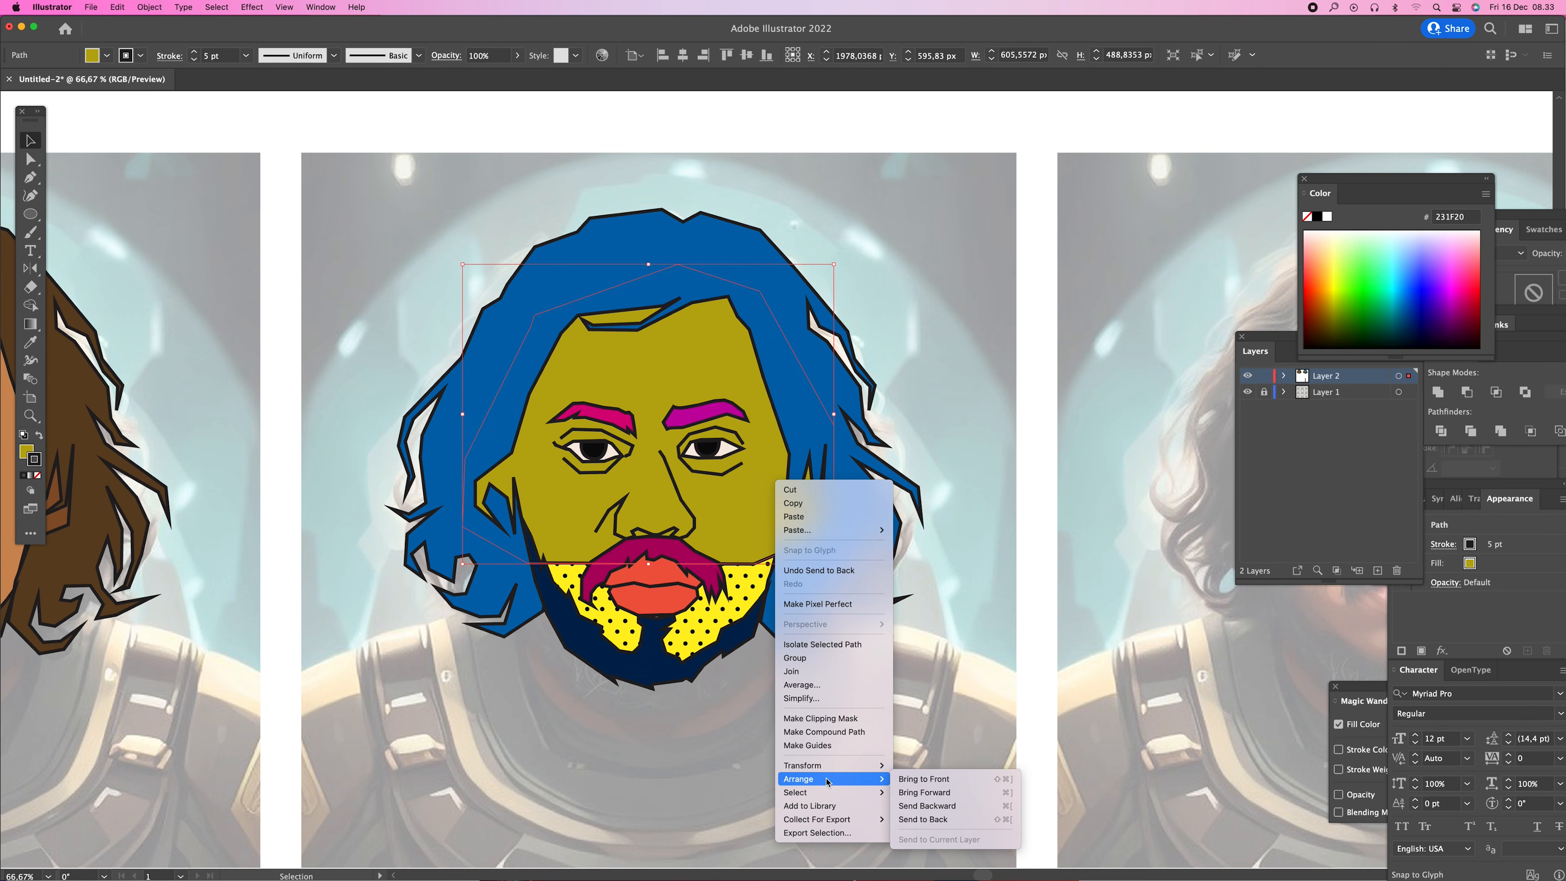
left_click(954, 819)
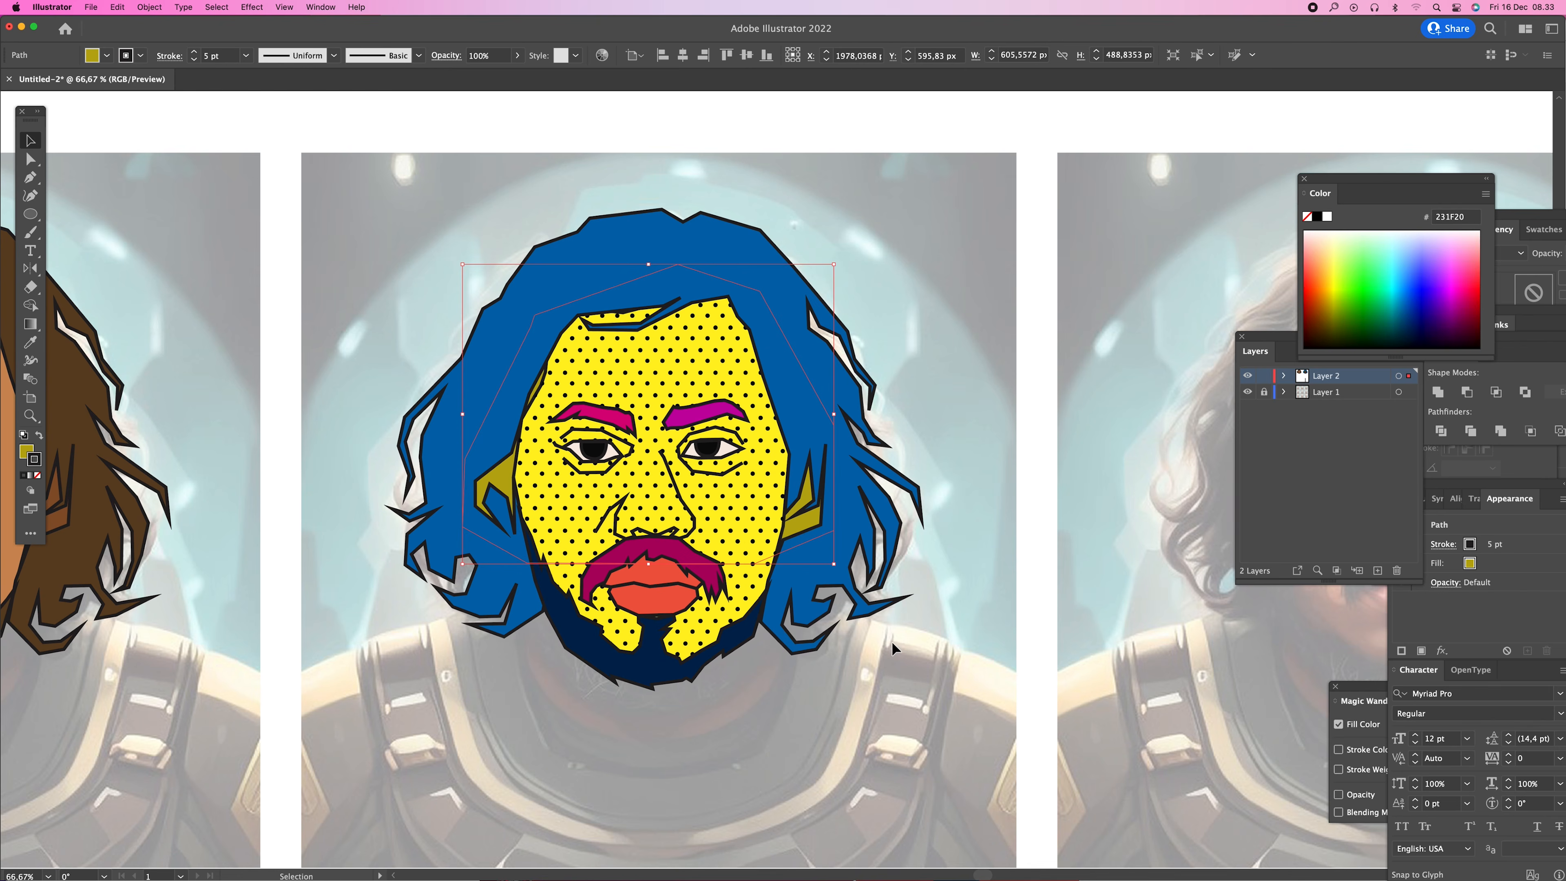
left_click(827, 525, "alt+super")
left_click(827, 525, "alt+super")
left_click(695, 252)
- Draw a long thin horizontal rectangle about 1149 × 9 px above the second portrait
left_click_drag(732, 384, 843, 386)
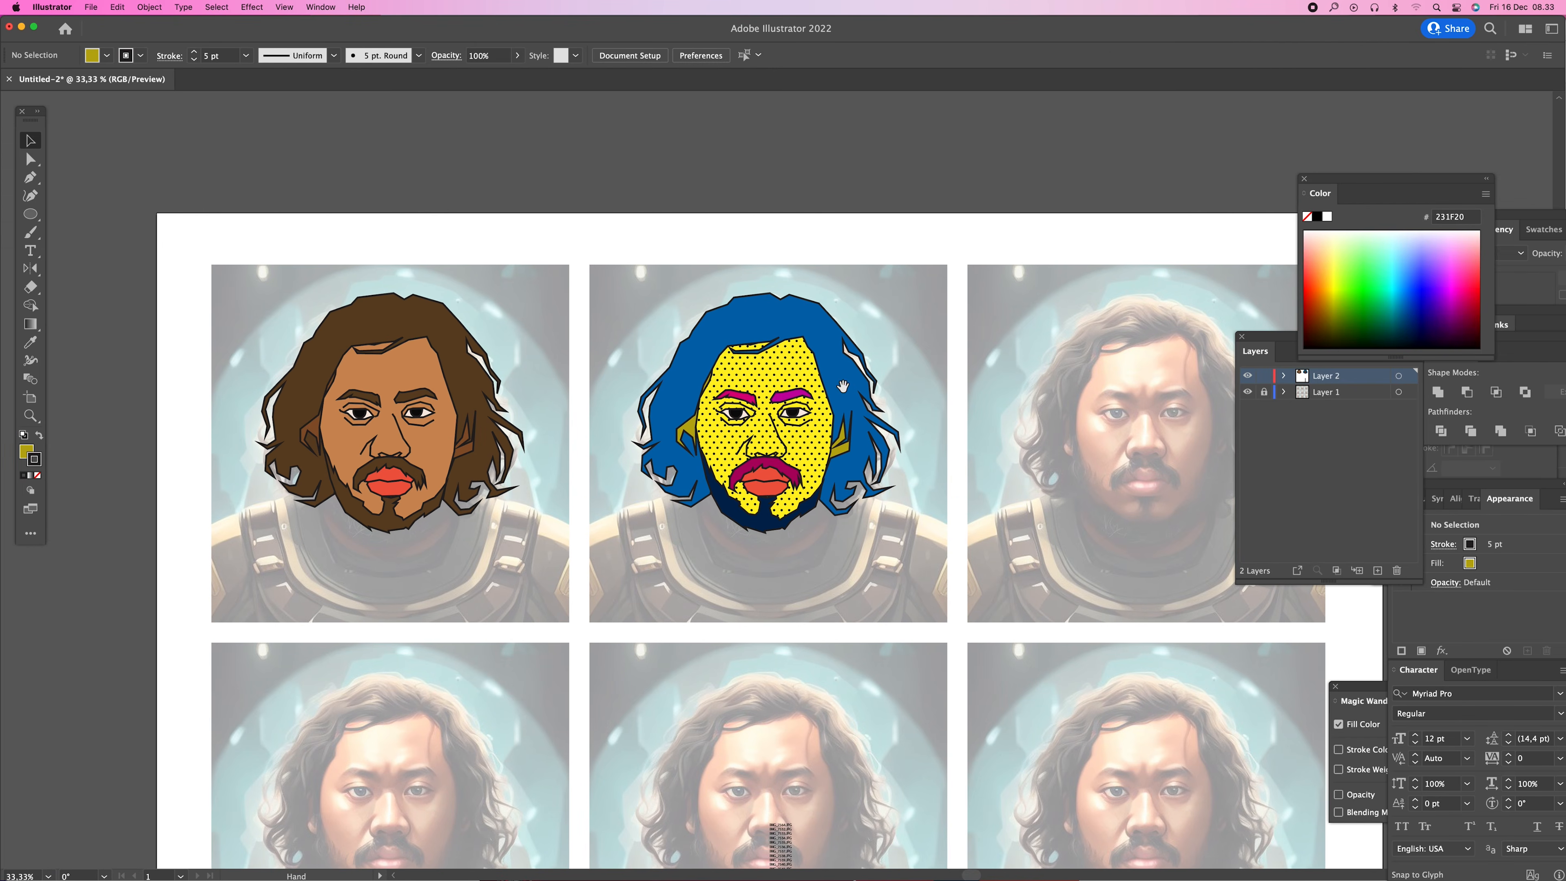
left_click(817, 445, "alt+super")
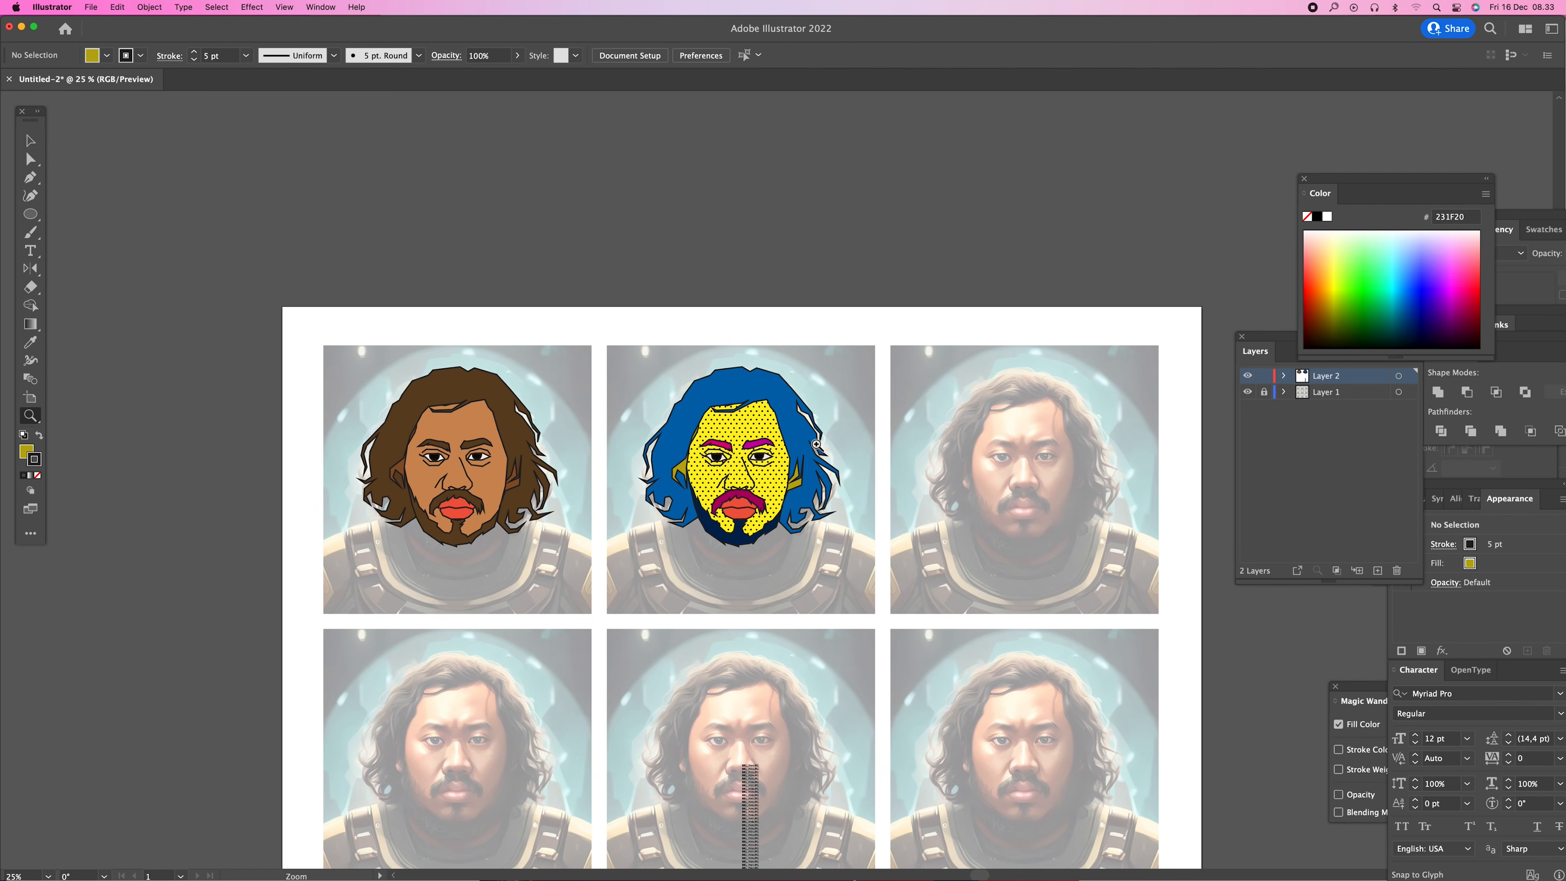
left_click(700, 447)
left_click(700, 448)
left_click_drag(915, 483, 643, 387)
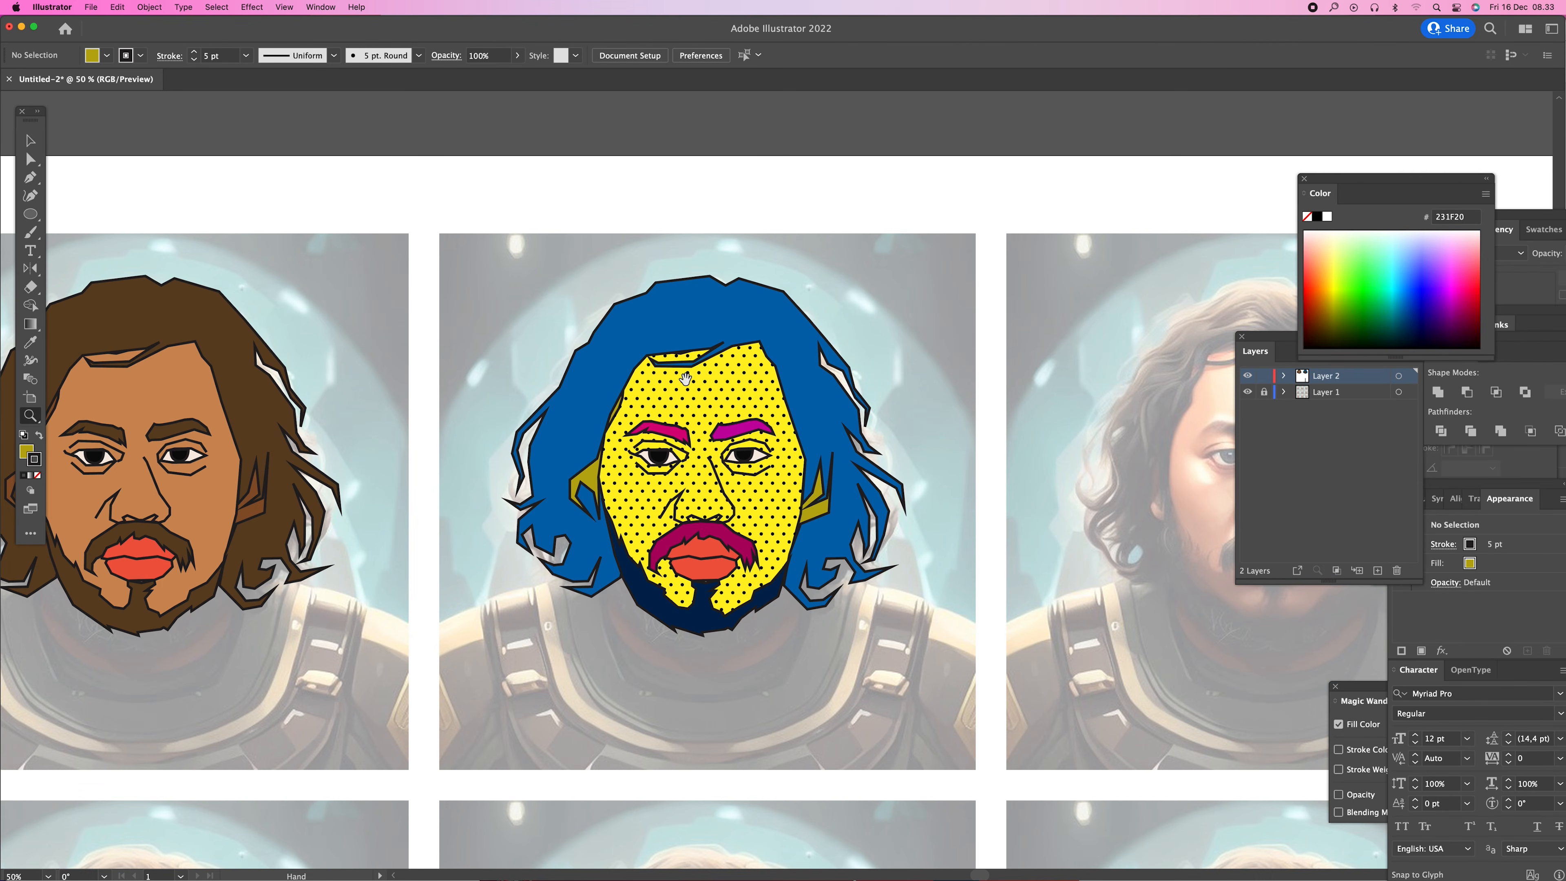
left_click(33, 216)
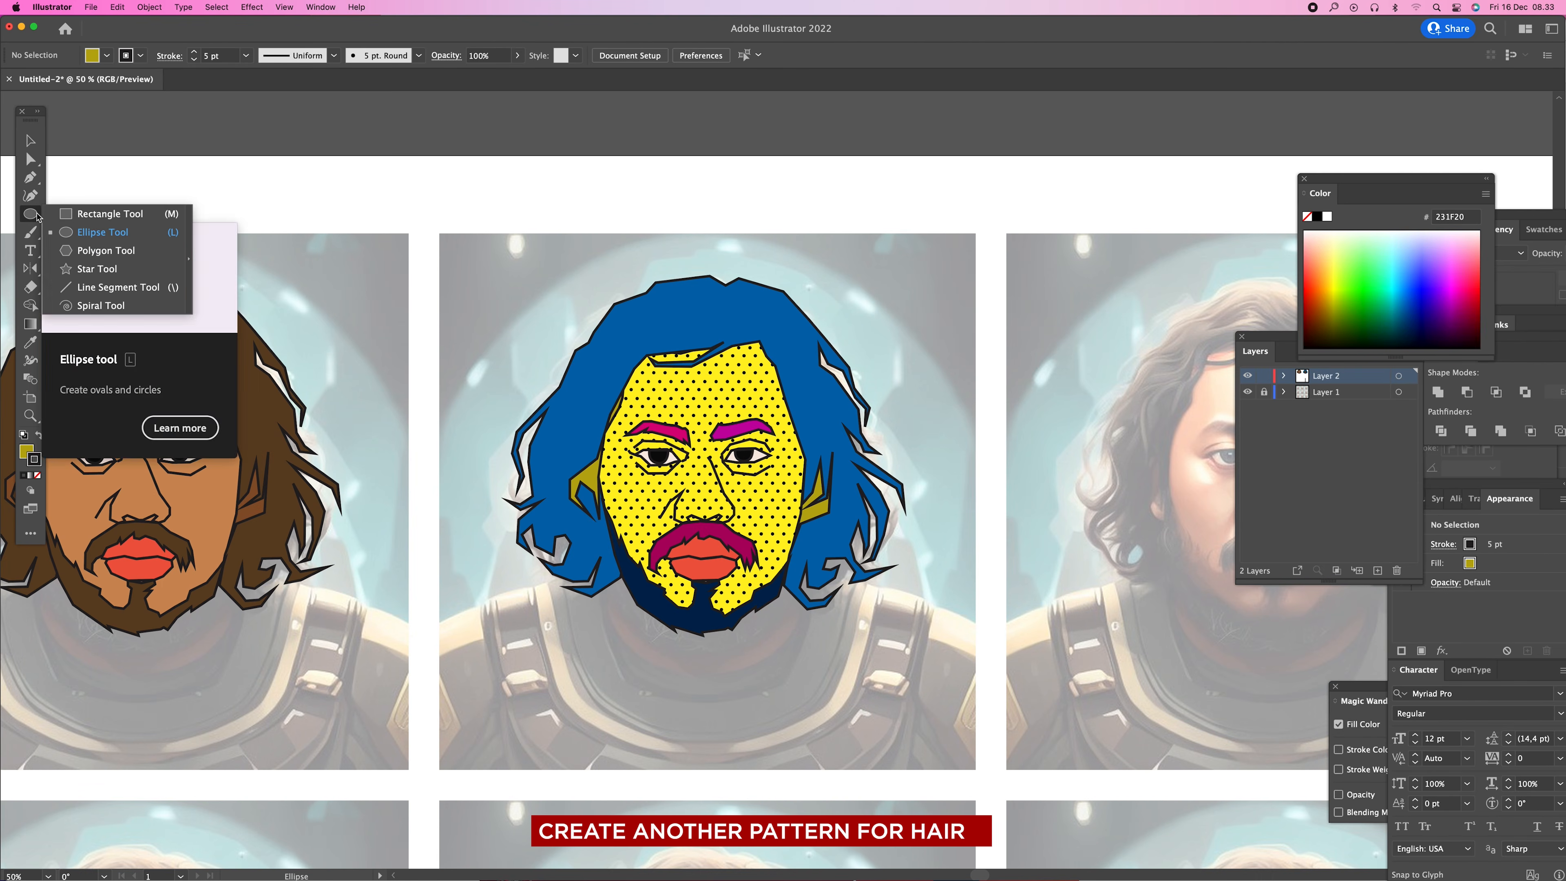
left_click(87, 214)
mouse_move(531, 159)
left_mouse_down()
mouse_move(776, 193)
mouse_move(1112, 192)
mouse_move(1114, 170)
mouse_move(1063, 162)
left_mouse_up()
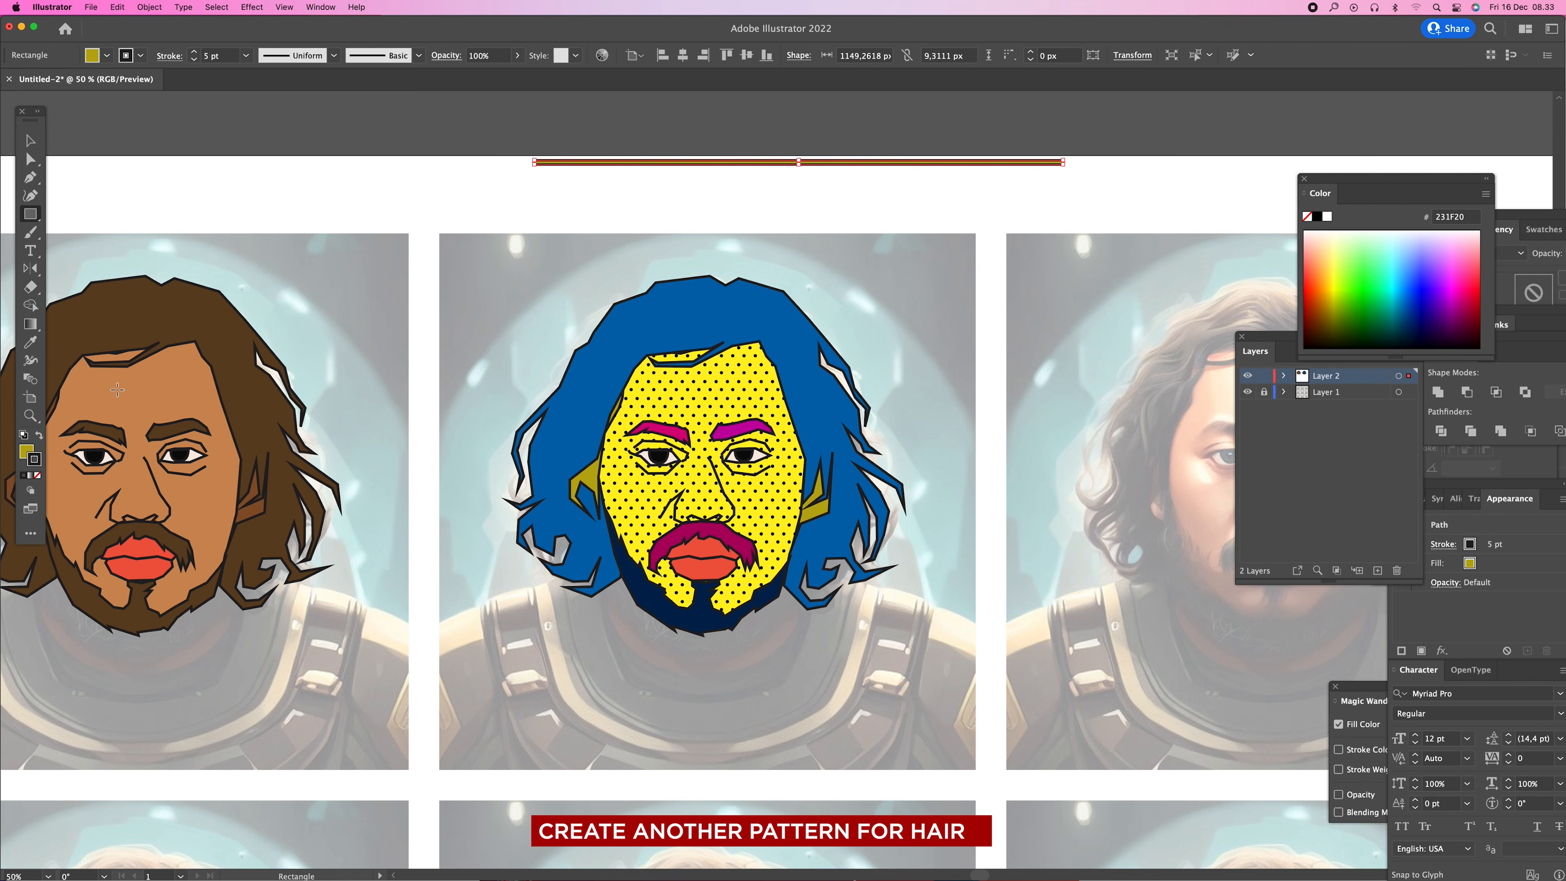
- Fill the thin rectangle with the pinkish red F41C5A and remove its stroke
left_click(39, 435)
left_click(37, 476)
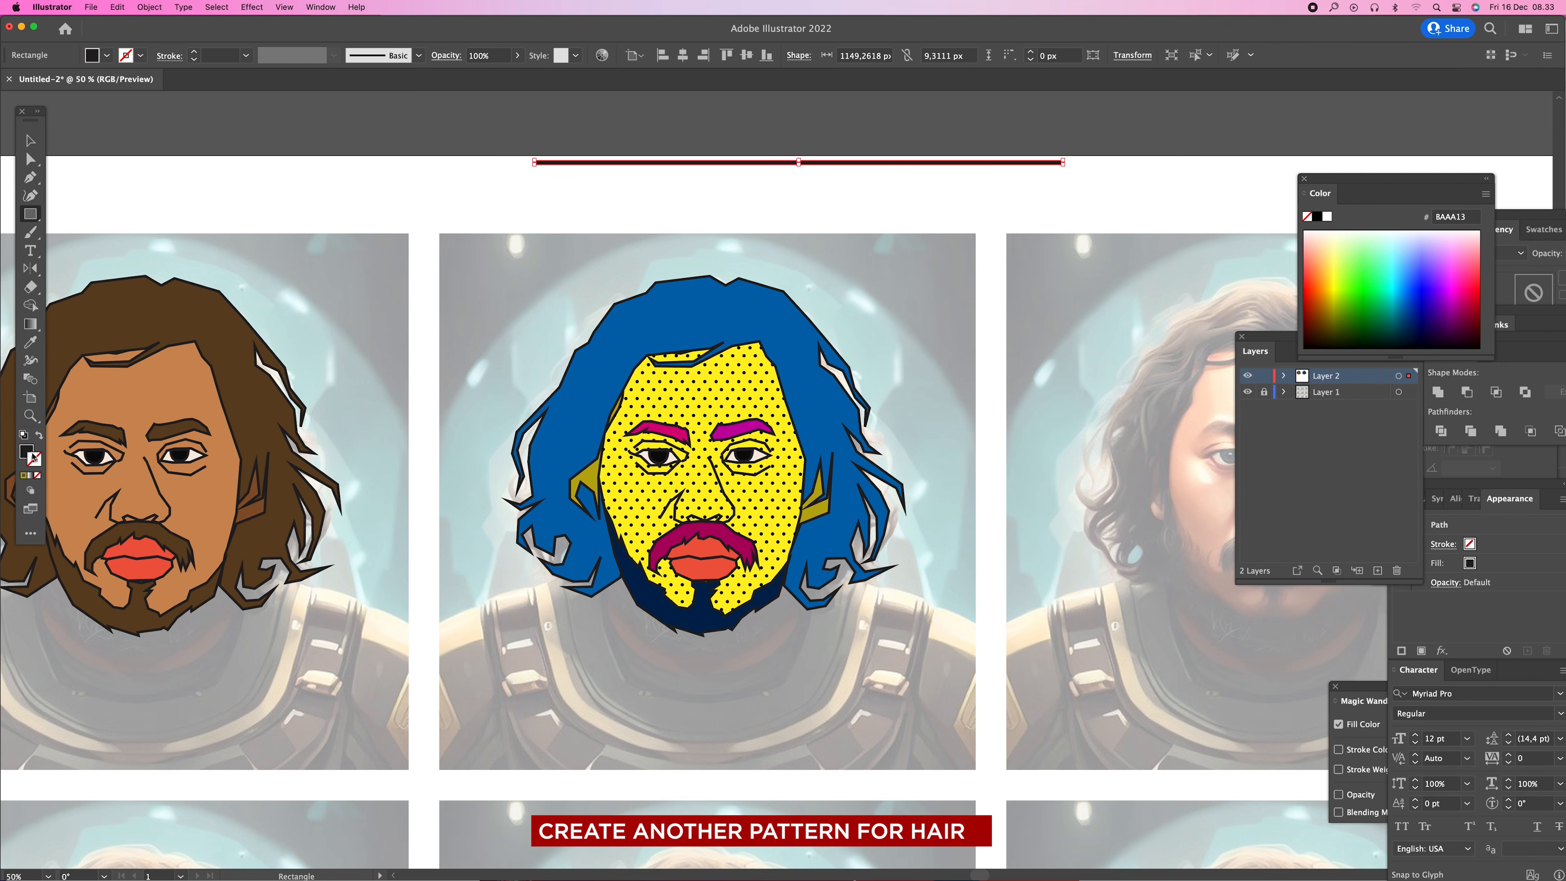
double_click(28, 452)
left_click_drag(1152, 548, 1134, 539)
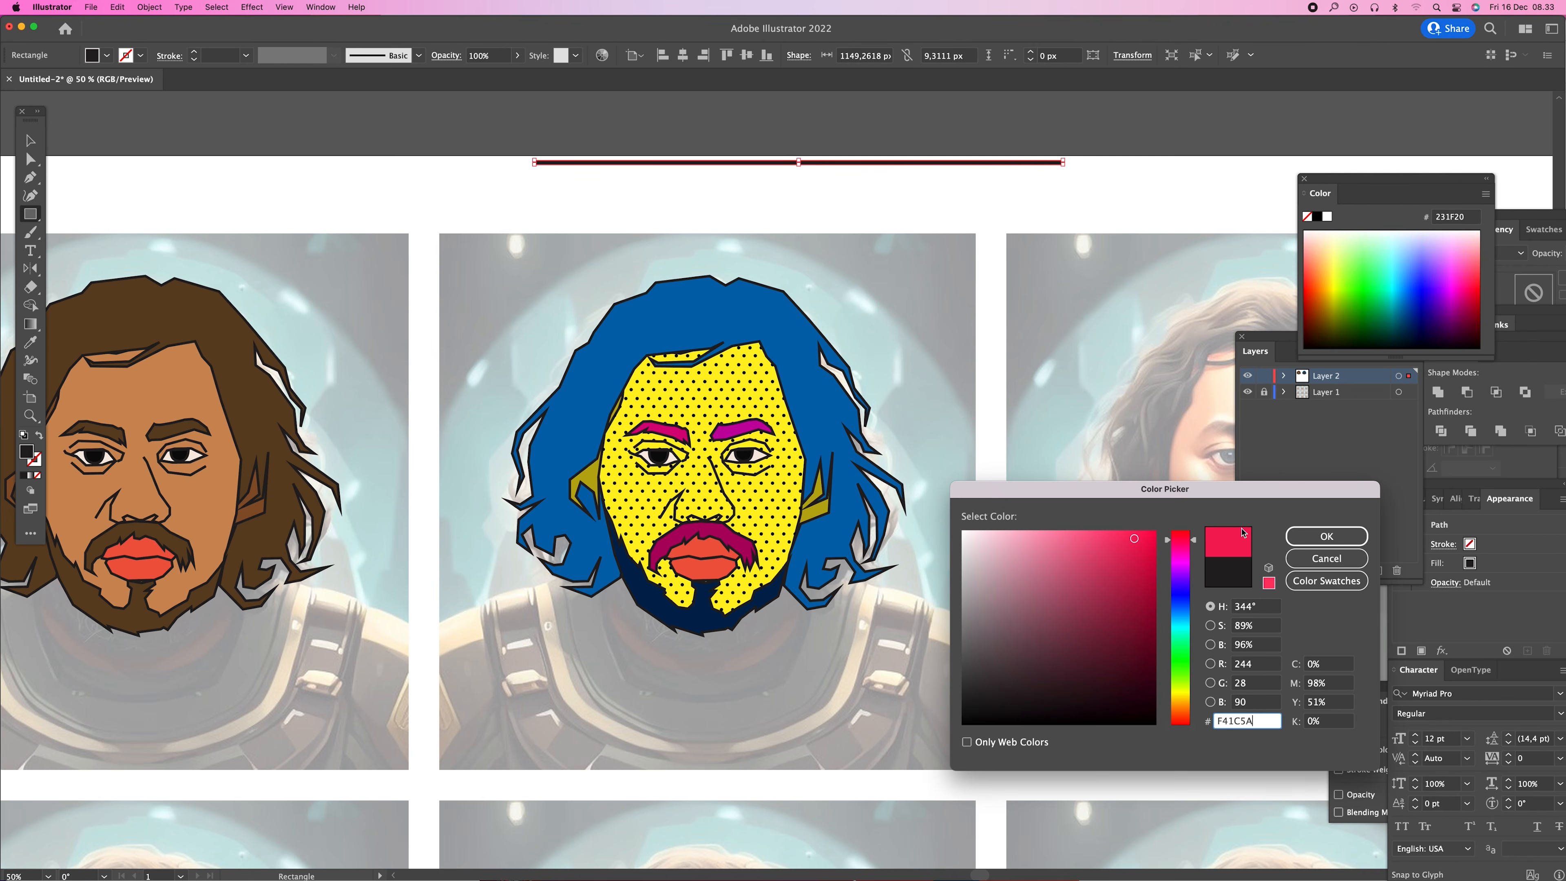
left_click(1326, 536)
- Duplicate the thin red bar upward at even spacing, repeating the copy until the stripes form a roughly square block
scroll(1298, 537, "up", 5)
key("v")
left_click_drag(842, 346, 842, 357)
key("super+d")
key("super+d")
key("super+d")
key("super+d")
key("super+d")
key("super+d")
key("super+d")
key("super+d")
key("super+d")
key("super+d")
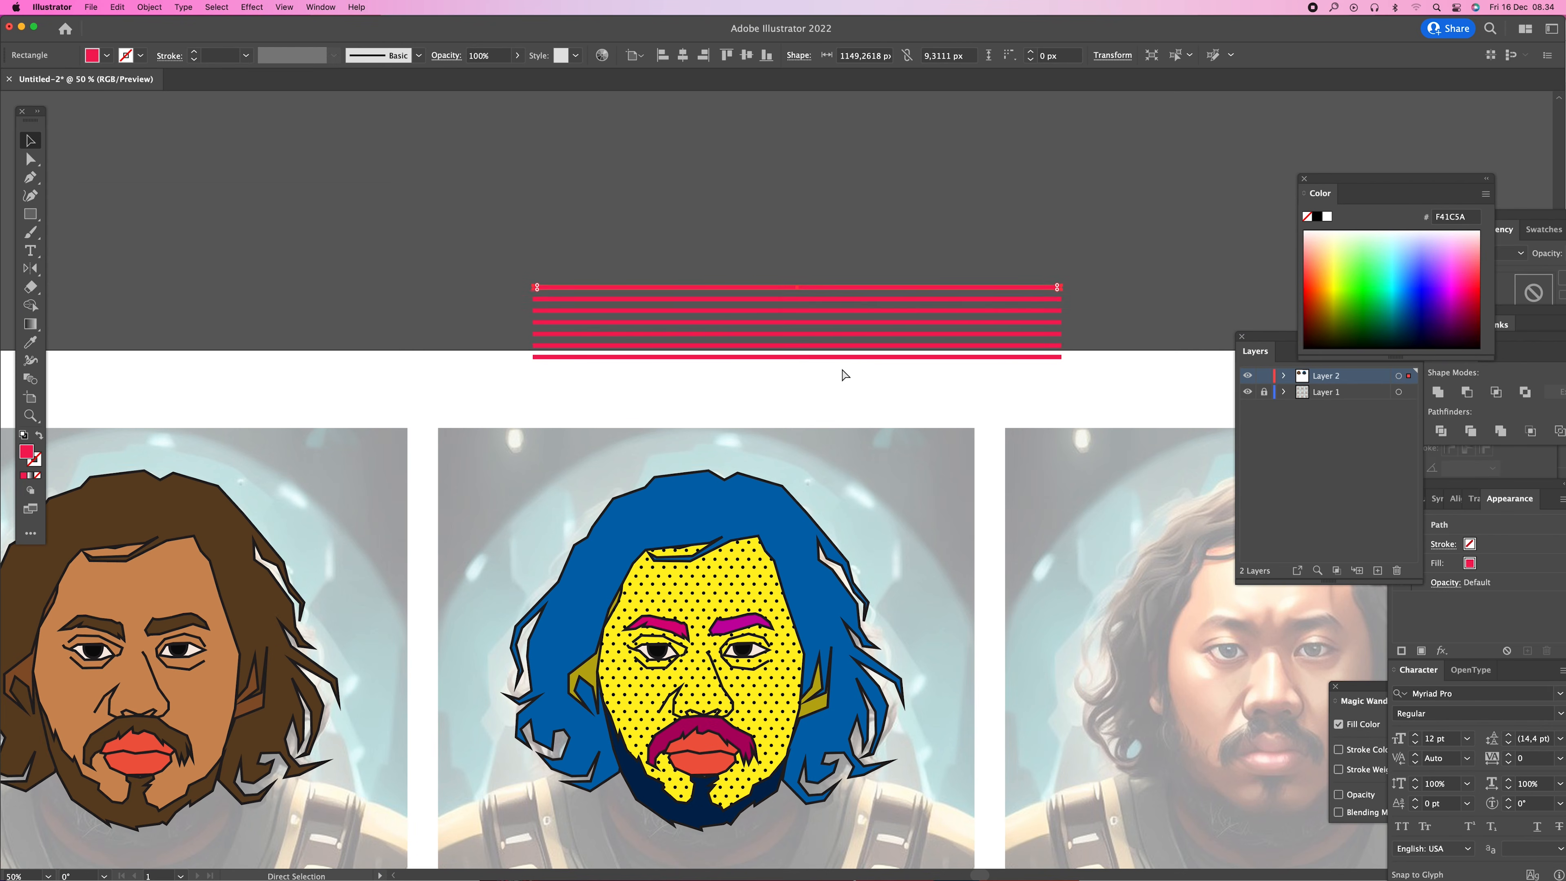
key("super+d")
key("super+d")
key("super+d")
key("super+d")
key("super+d")
scroll(842, 375, "up", 5)
key("super+d")
key("super+d")
key("super+d")
key("super+d")
key("super+d")
key("super+d")
key("super+d")
key("super+d")
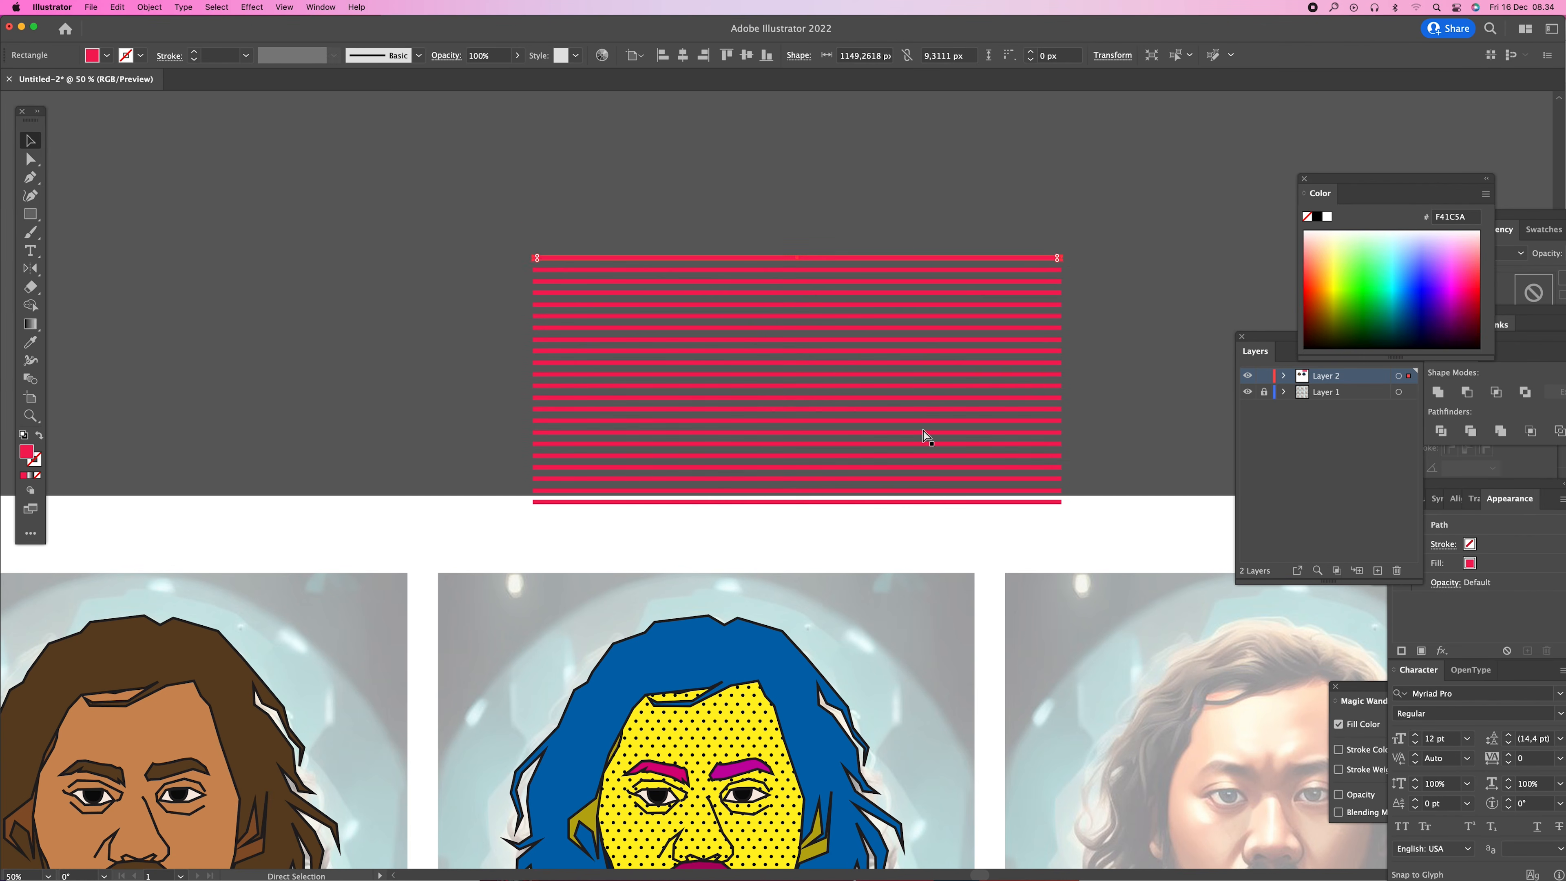
key("super+d")
key("super+d")
key("super+d")
key("super+d")
key("super+d")
key("super+d")
key("super+d")
key("super+d")
key("super+d")
key("super+d")
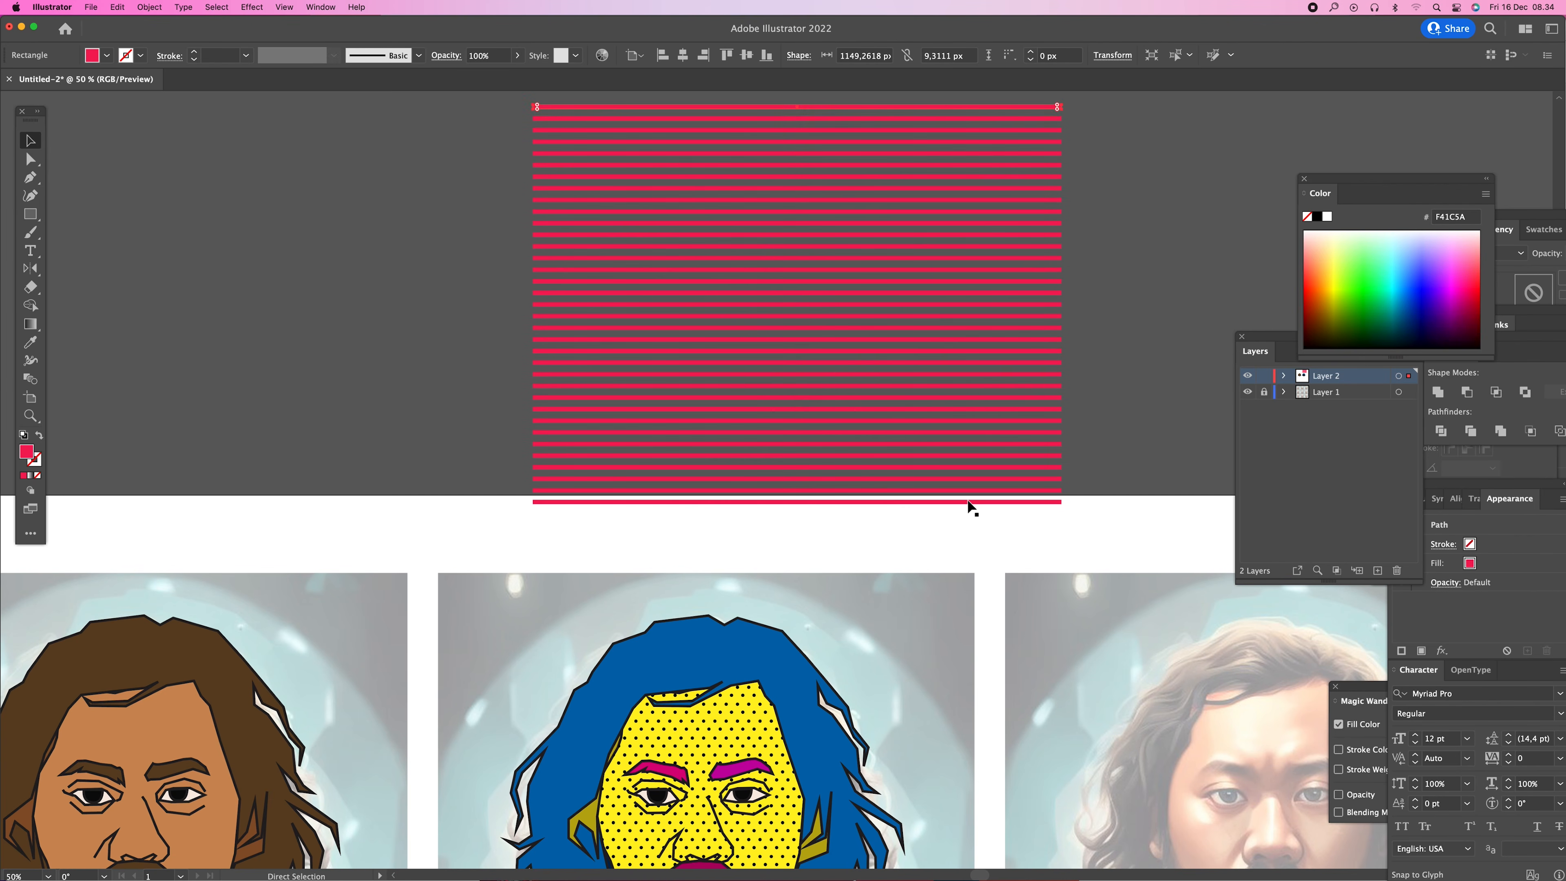
key("z")
left_click(937, 504, "alt")
key("super+d")
key("super+d")
- Select all the red stripes as one group and move it over the second head
left_click_drag(740, 415, 979, 435)
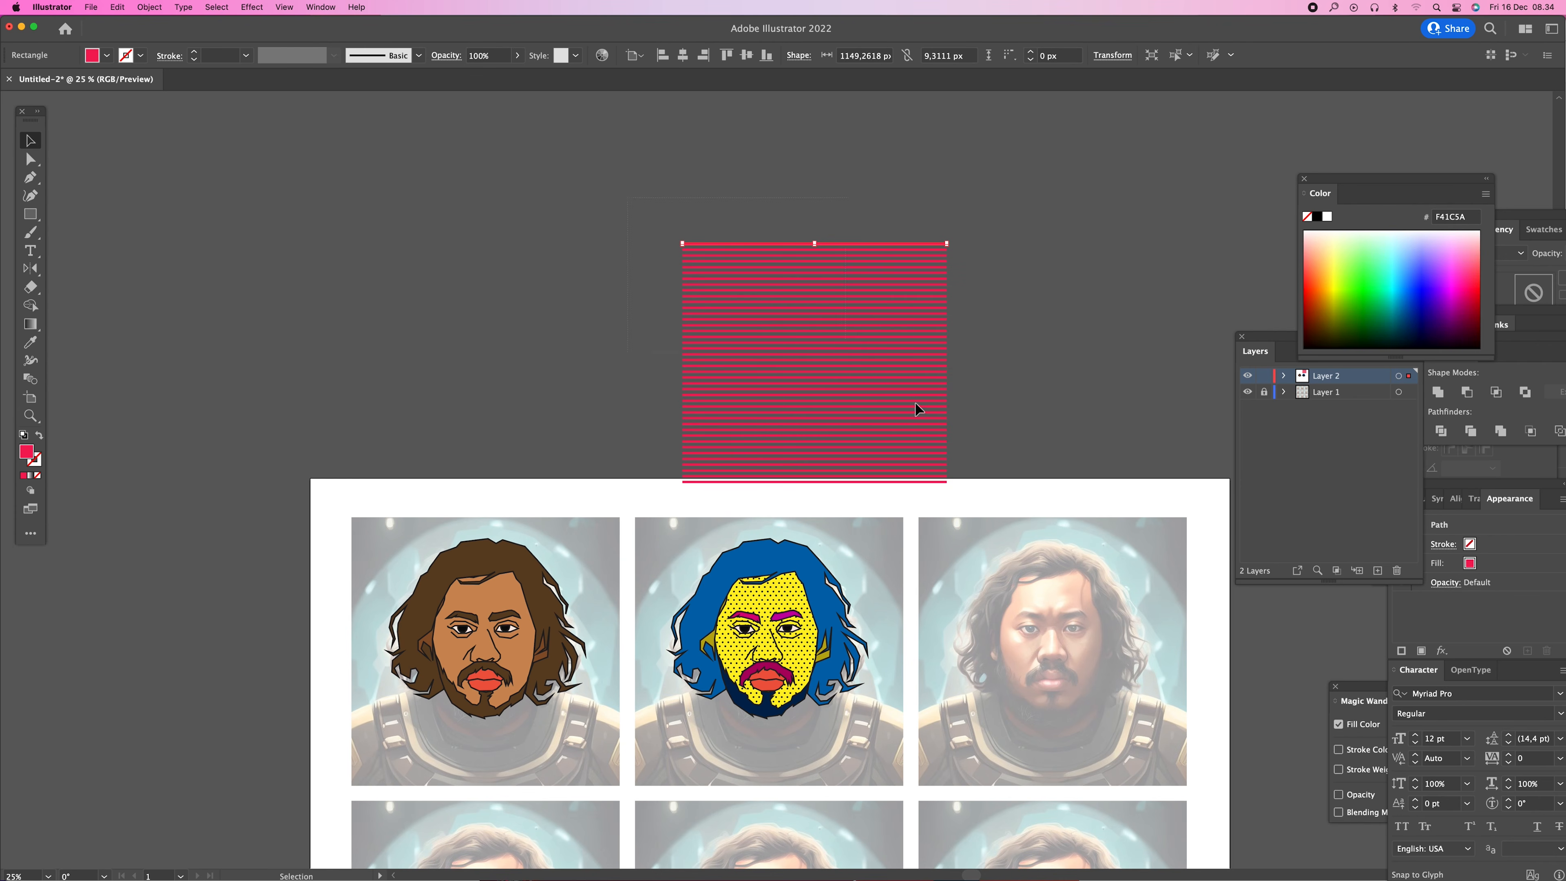
left_click(974, 494)
left_click_drag(863, 395, 827, 656)
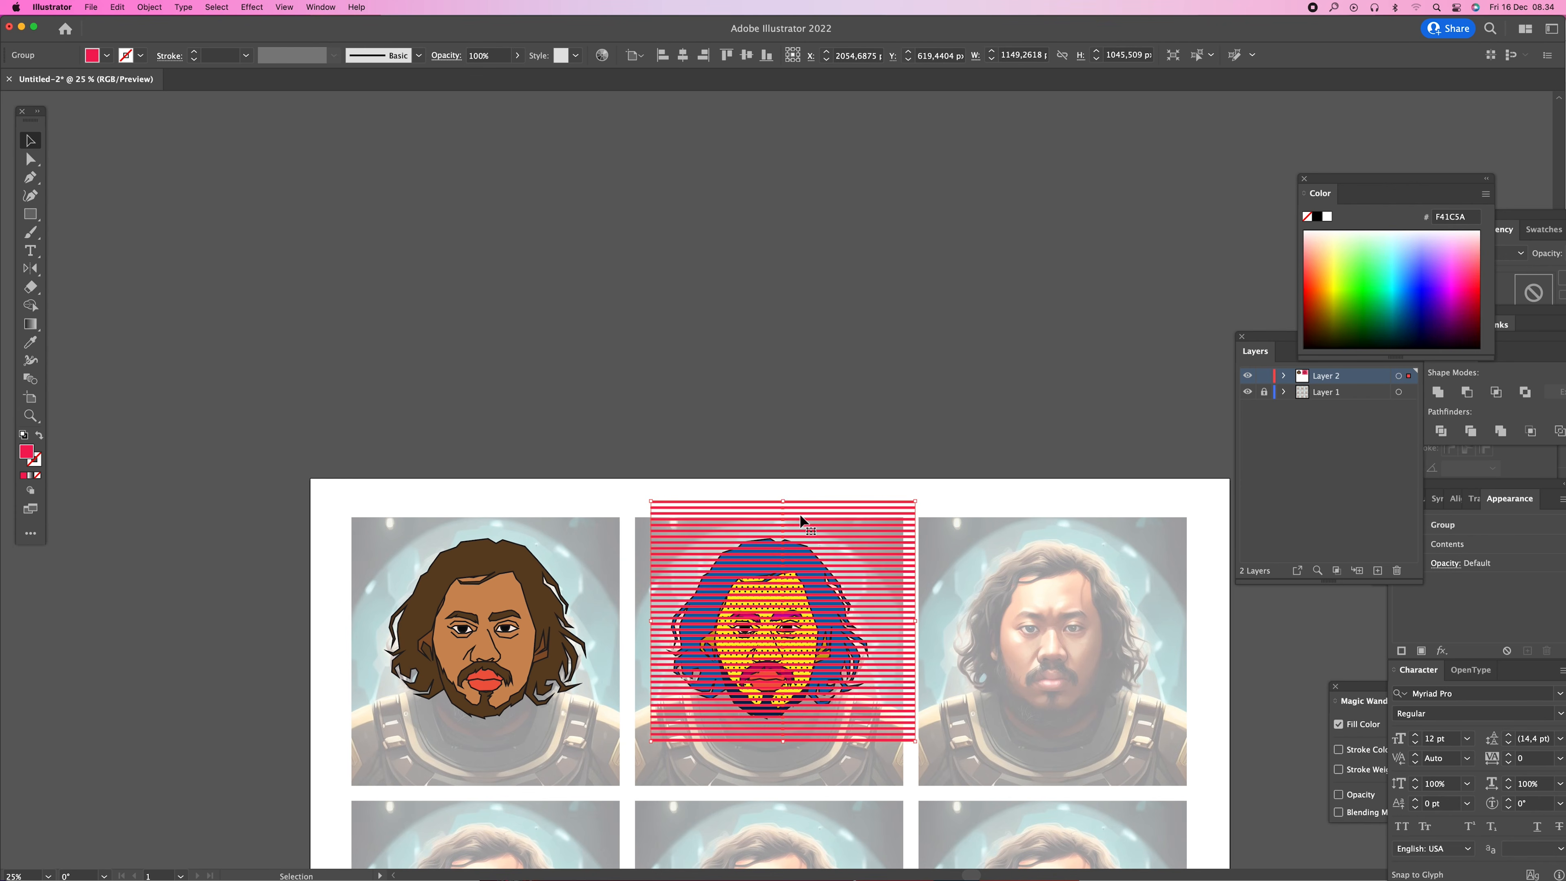
- Scale the stripe group down to about 902 × 819 px so it closely surrounds the second head
left_click_drag(784, 504, 783, 531)
left_click_drag(784, 743, 784, 723)
key("z")
left_click(830, 706)
key("v")
left_click_drag(953, 321, 867, 322)
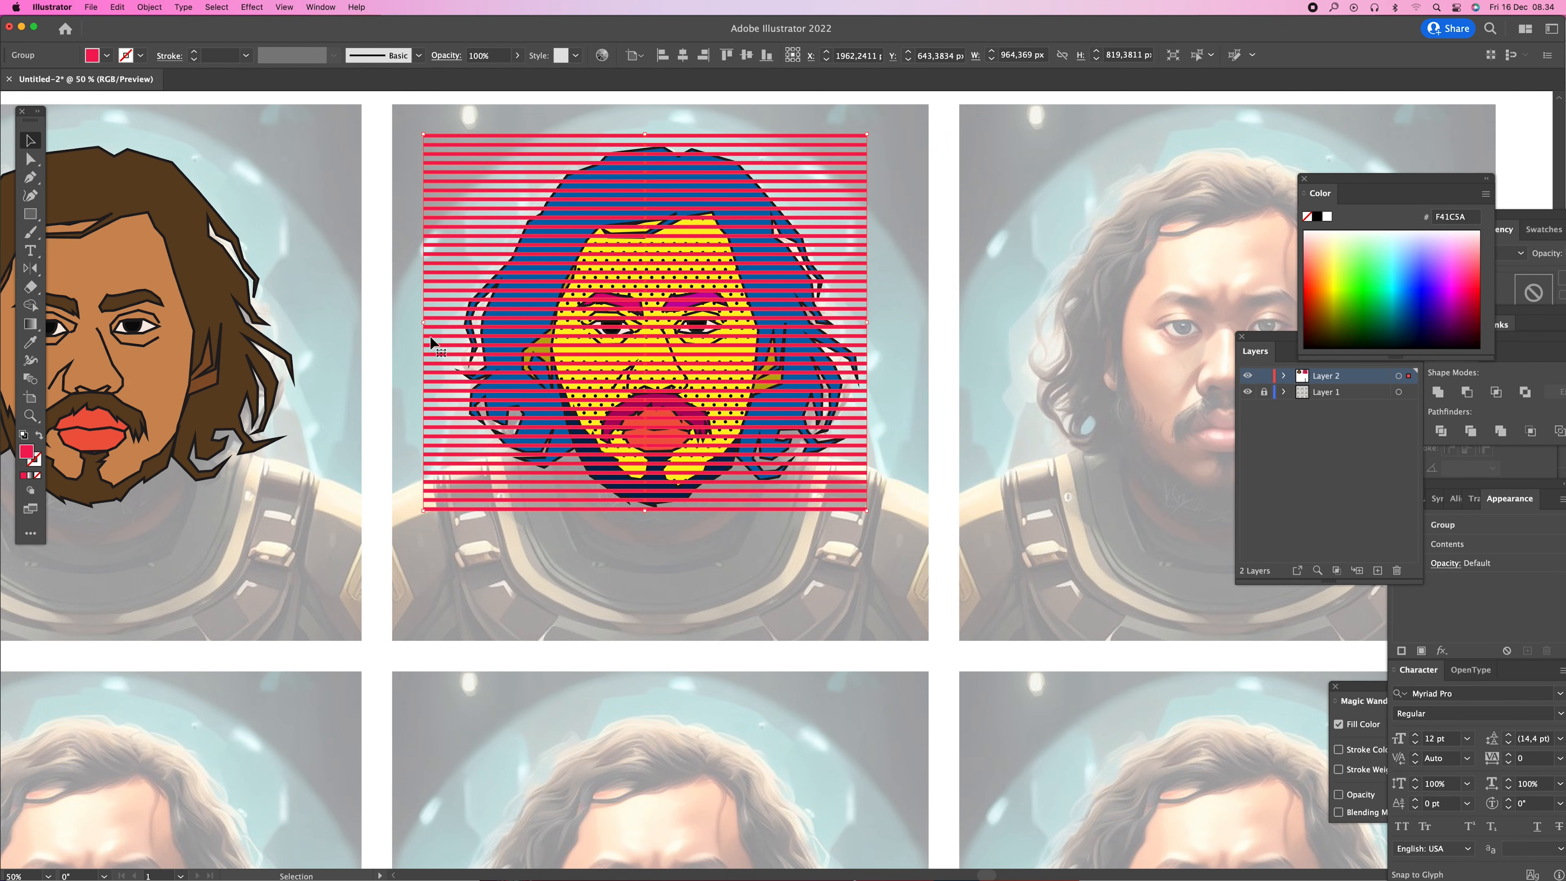
left_click_drag(423, 322, 452, 321)
- Paste a copy of the second head's blue hair shape in front and use it as a clipping mask for the stripes
key("z")
left_click(583, 324)
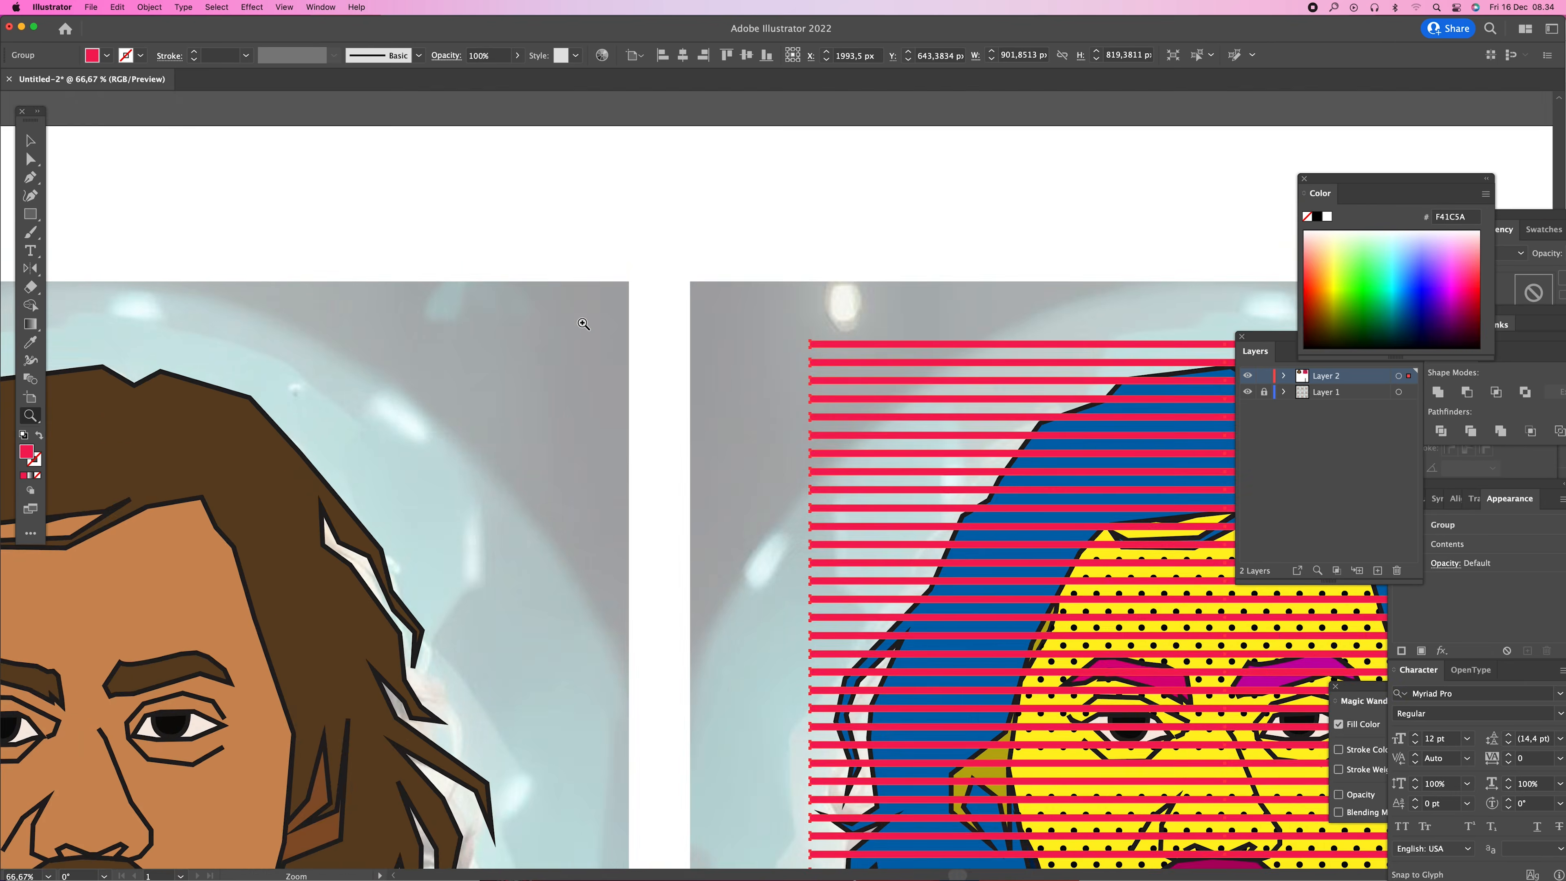
left_click(583, 324)
key("v")
left_click(852, 321)
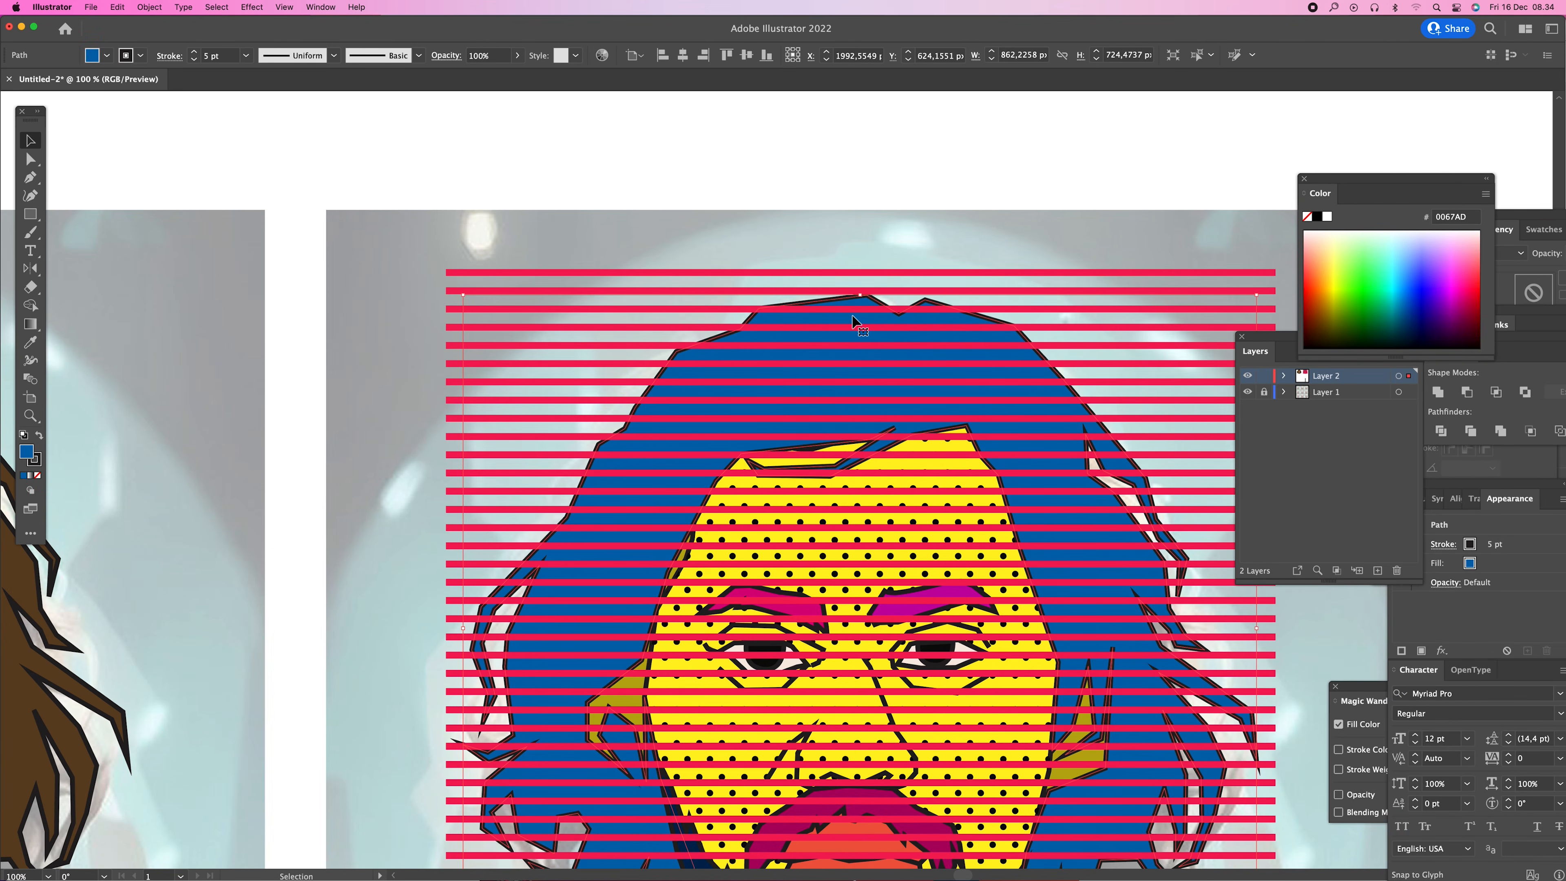
key("a")
key("super+c")
left_click(970, 221)
key("super+f")
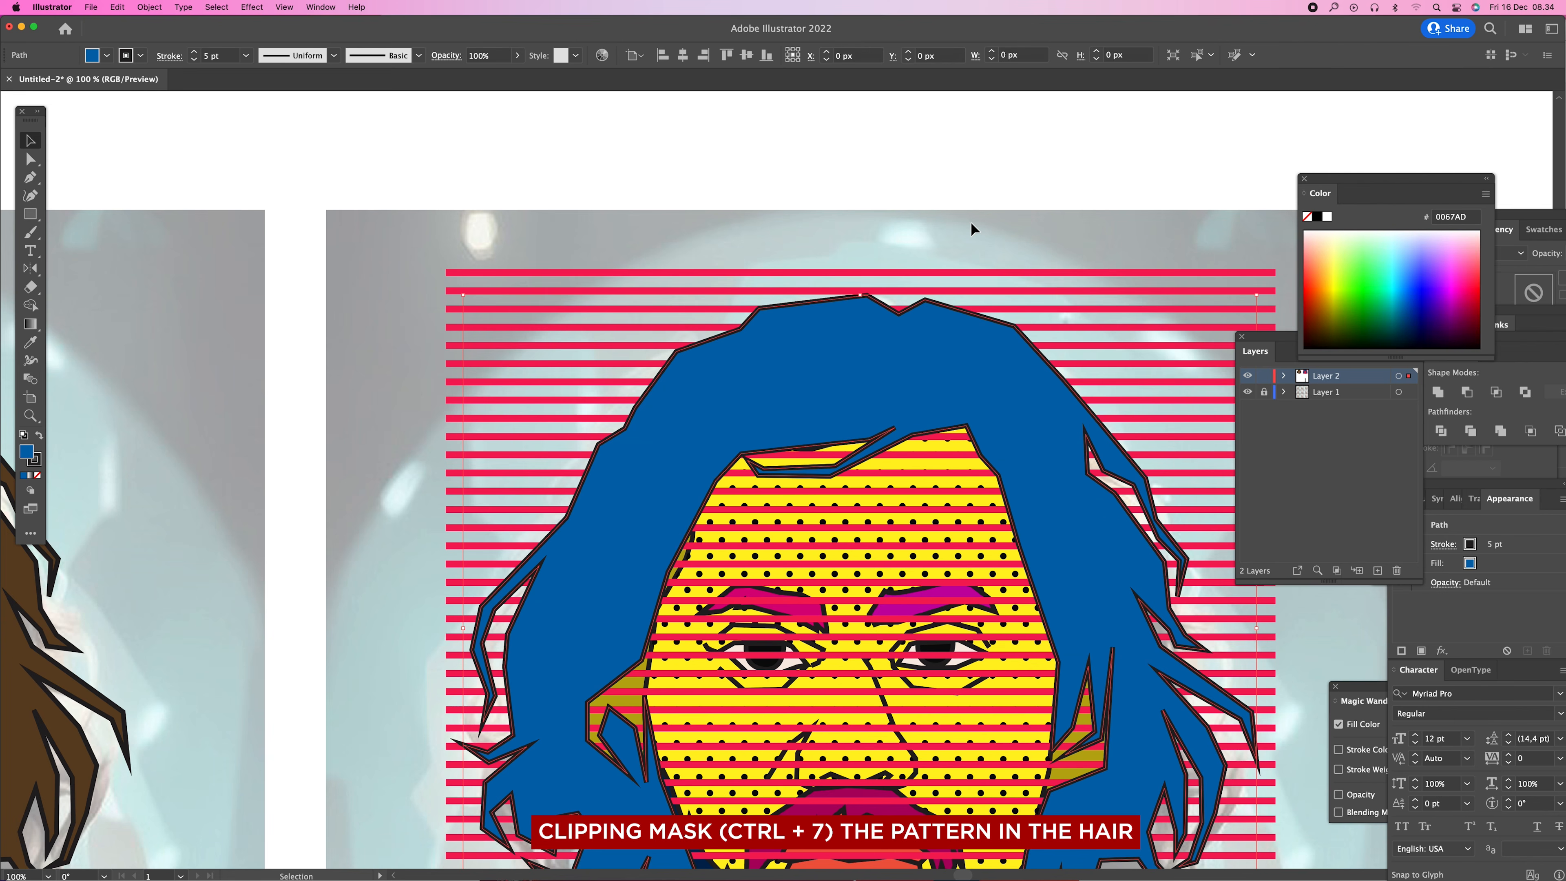
left_click(796, 290, "shift")
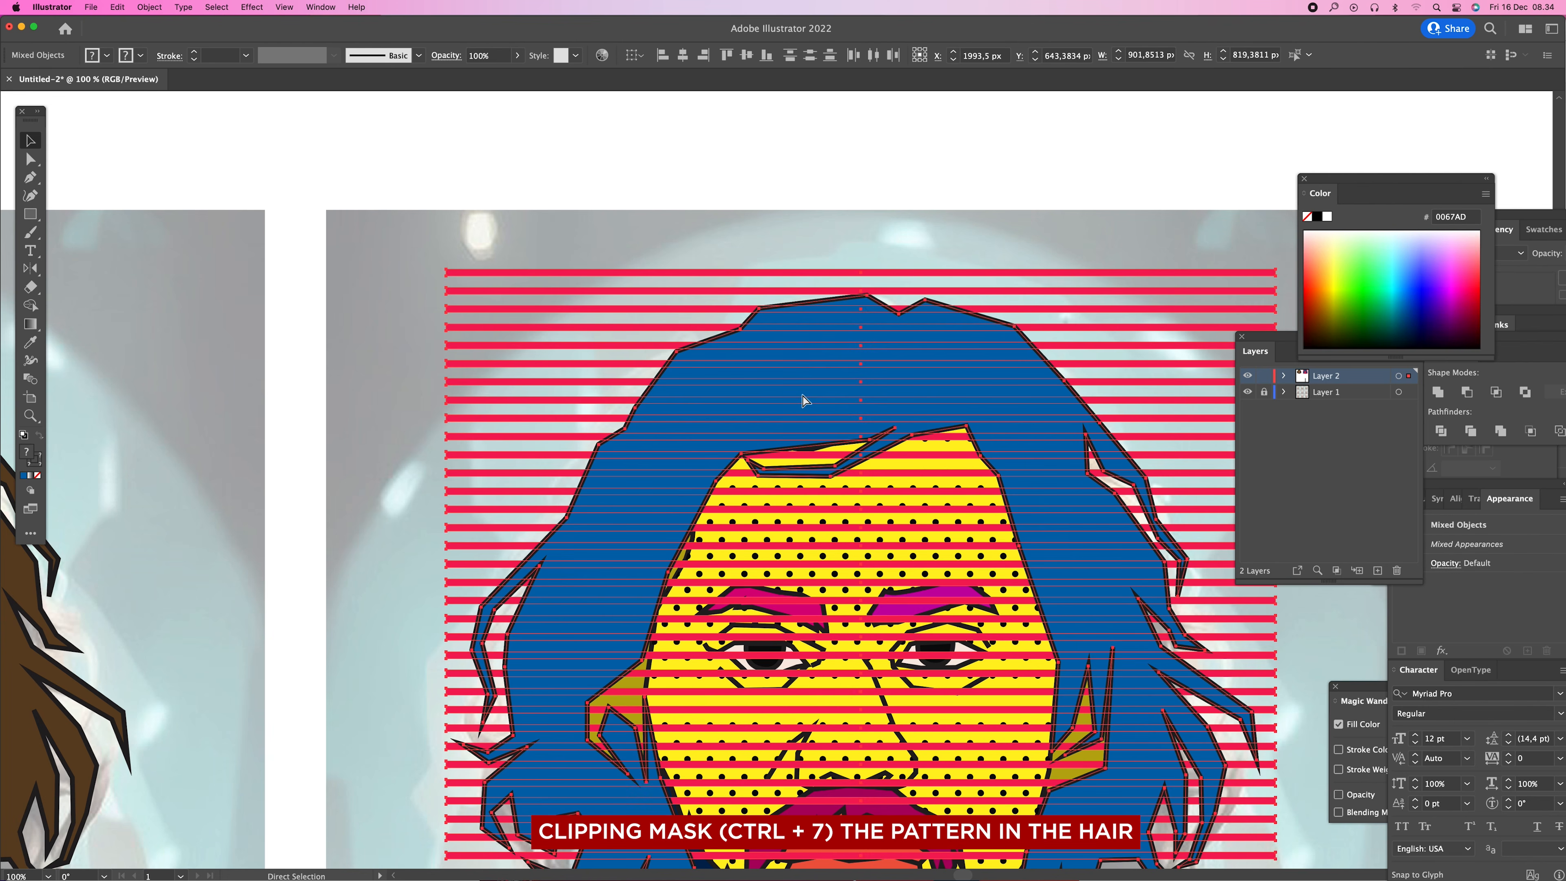
key("super+7")
left_click(814, 234)
- Recolor the second head's lips, both upper and lower shapes, to a bright red and deselect them
key("z")
left_click(874, 529, "alt")
left_click(874, 529, "alt")
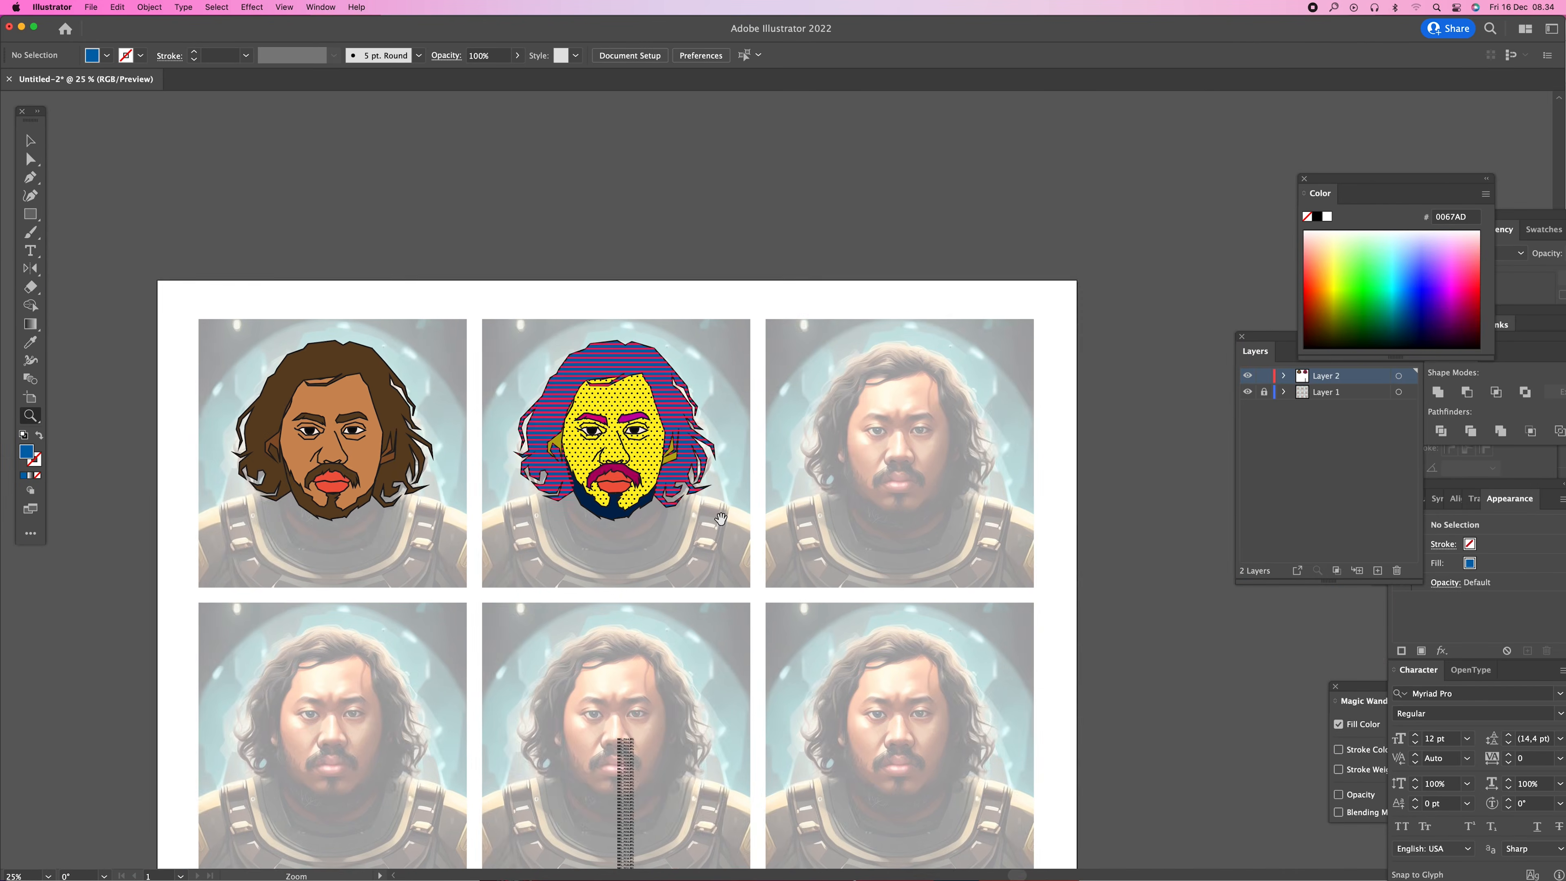
left_click(793, 468)
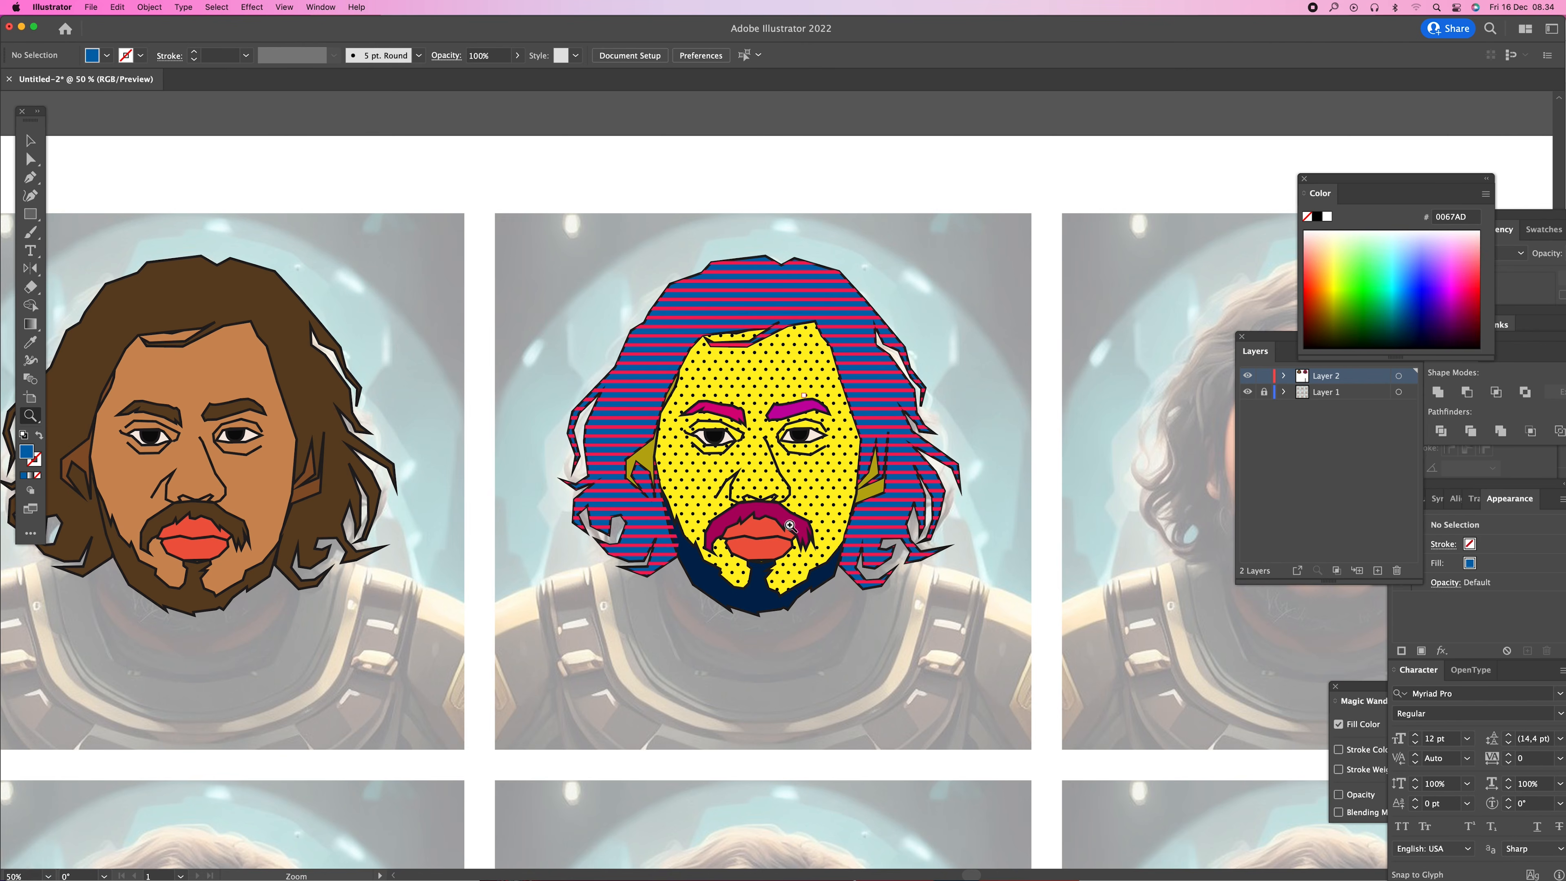
left_click(792, 468)
key("a")
left_click(820, 499)
mouse_move(1480, 331)
left_mouse_down()
mouse_move(1457, 296)
mouse_move(1451, 322)
left_mouse_up()
left_click(1457, 322)
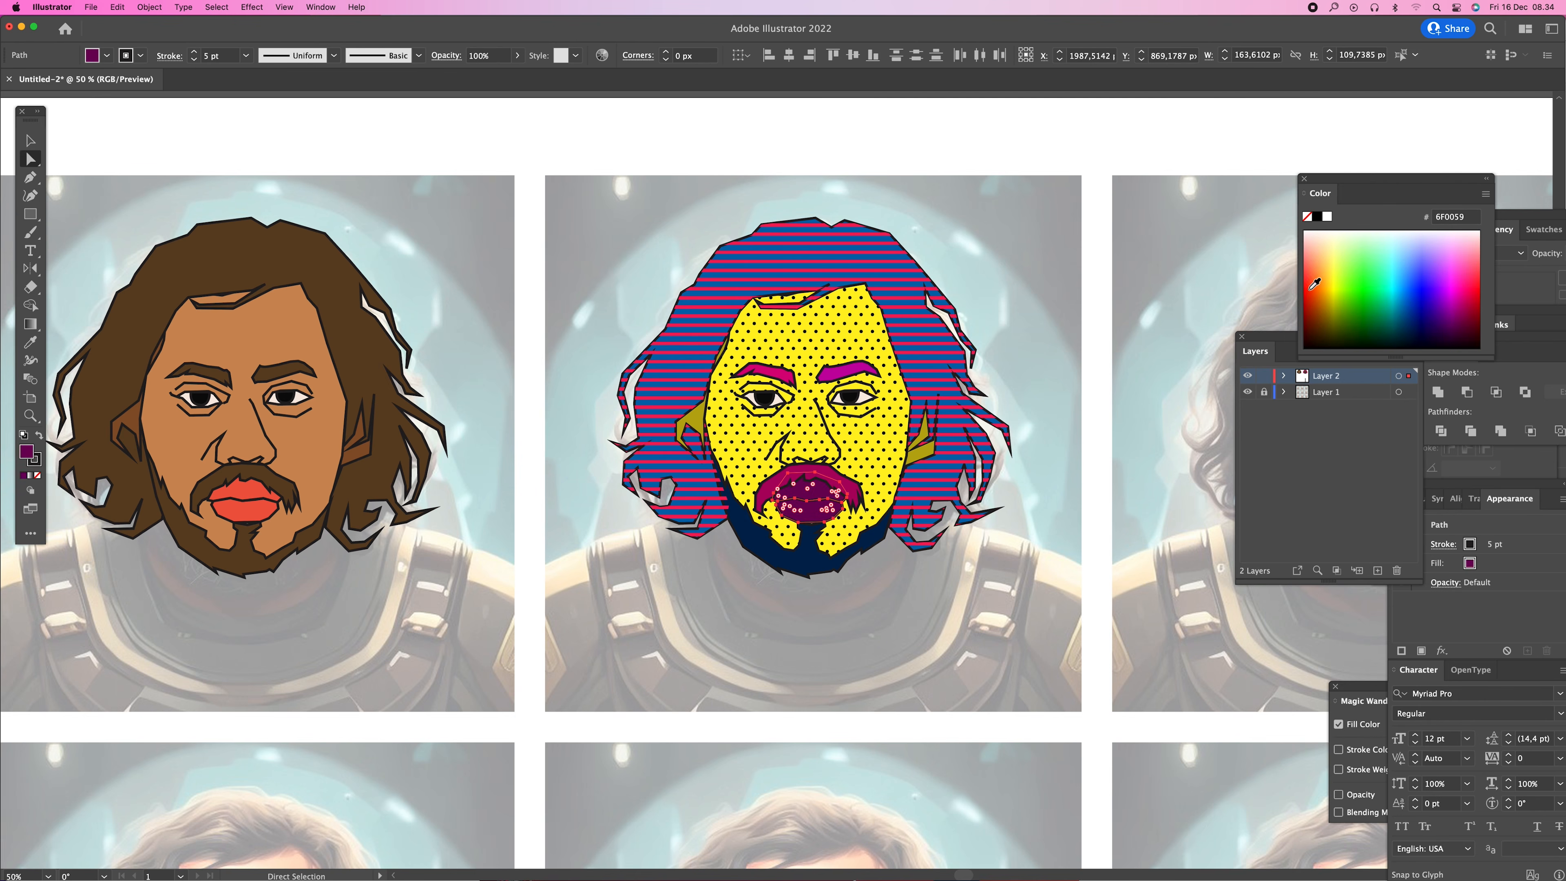
left_click(1312, 287)
key("v")
left_click(952, 167)
- Hide Layer 1 and delete the leftover column of small dots below the second head
key("z")
left_click(917, 440, "alt")
left_click(918, 440, "alt")
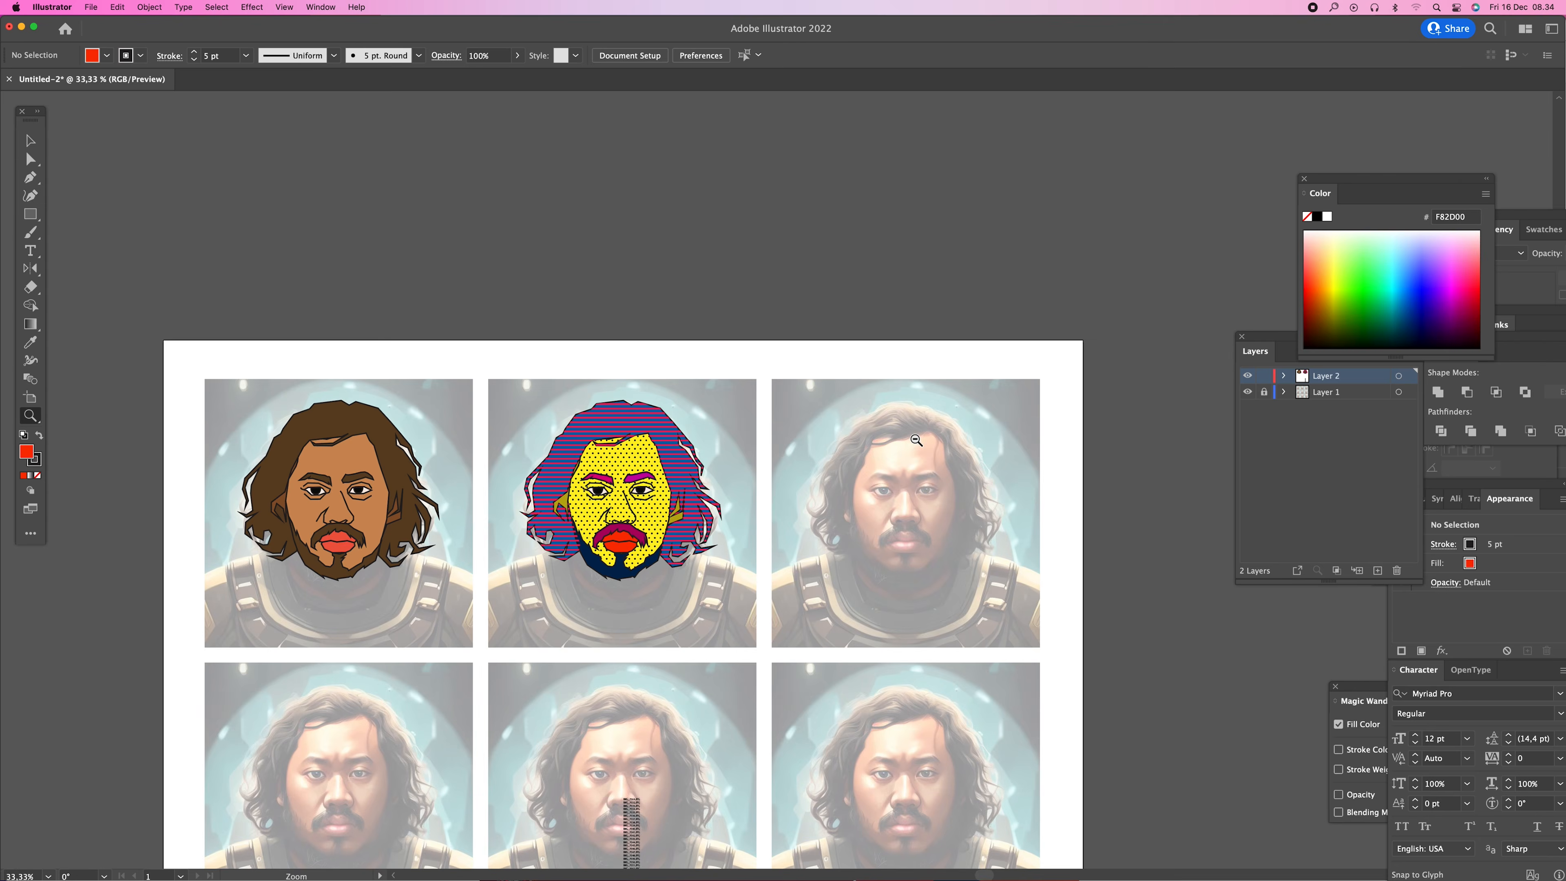
left_click(918, 441, "alt")
left_click_drag(882, 497, 950, 454)
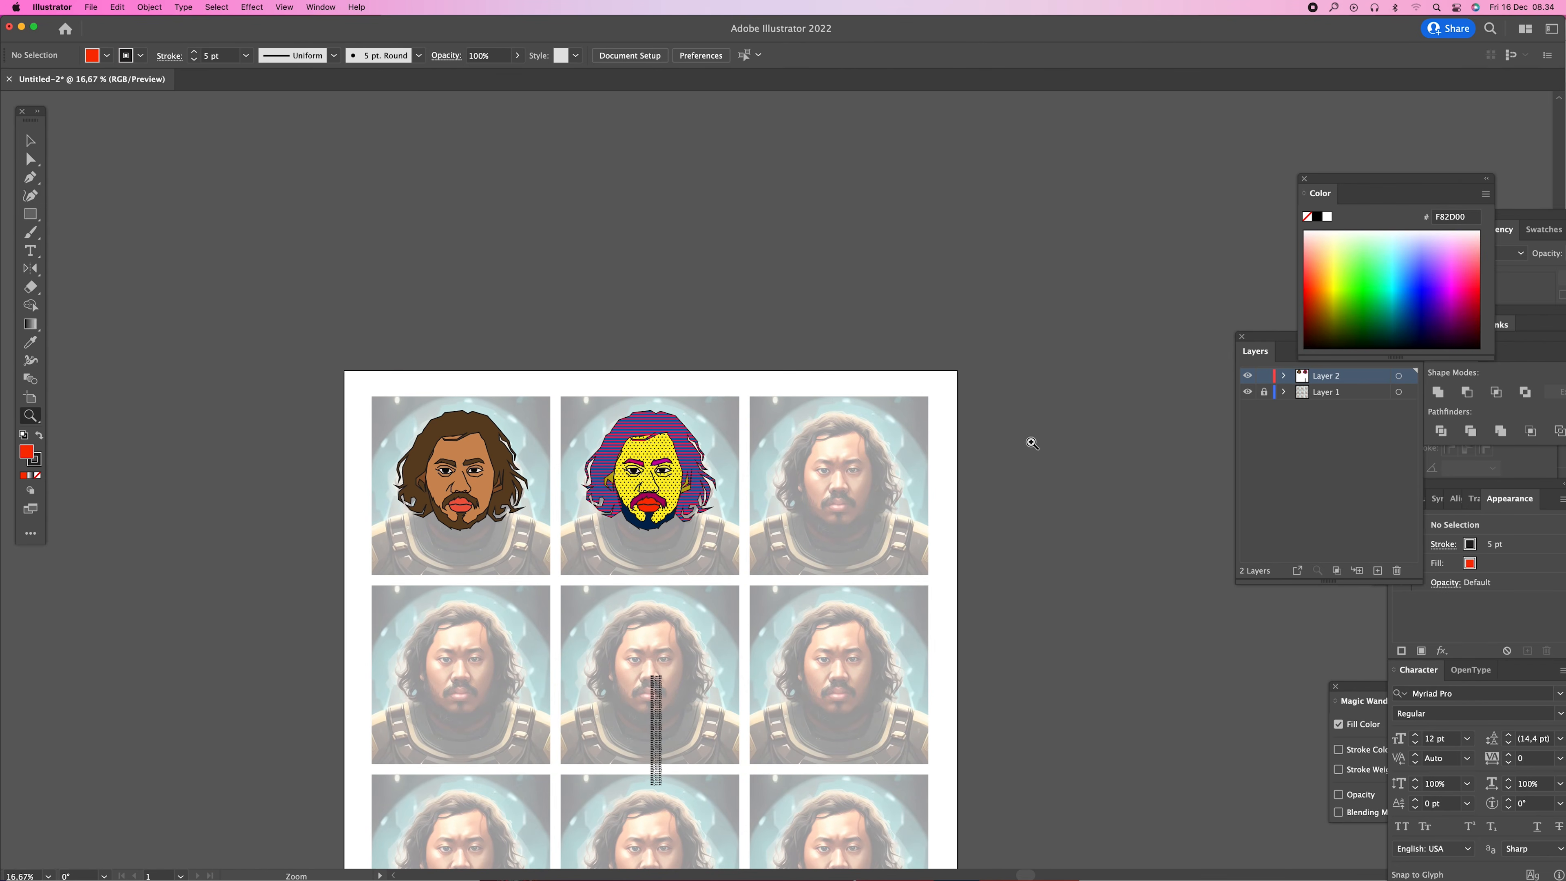
left_click(1248, 396)
left_click(705, 587)
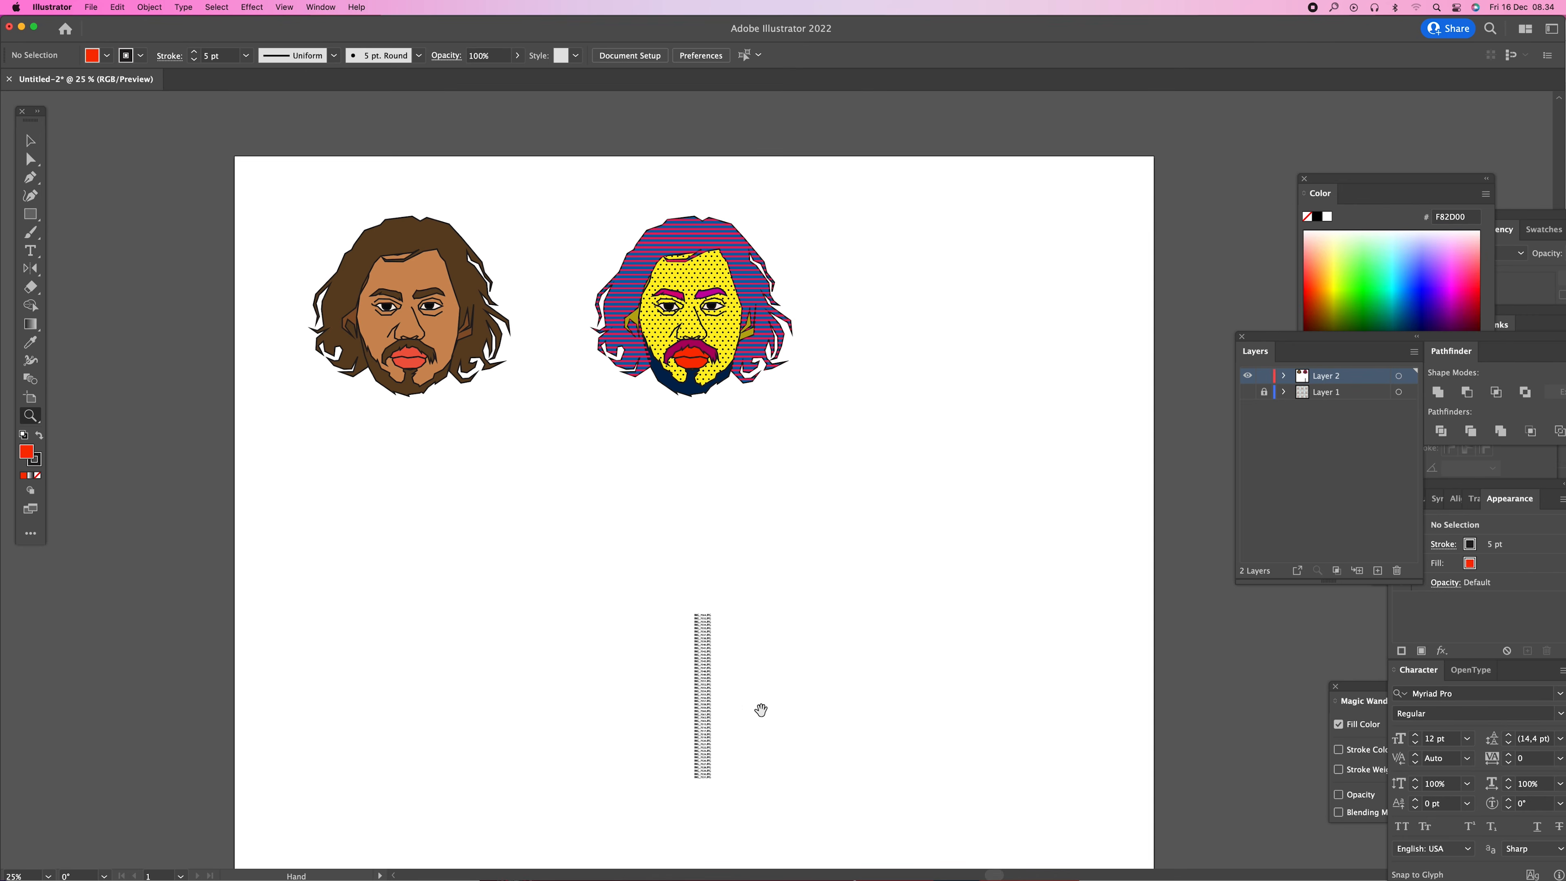
left_click_drag(760, 710, 756, 609)
key("v")
left_click_drag(641, 475, 722, 605)
key("Delete")
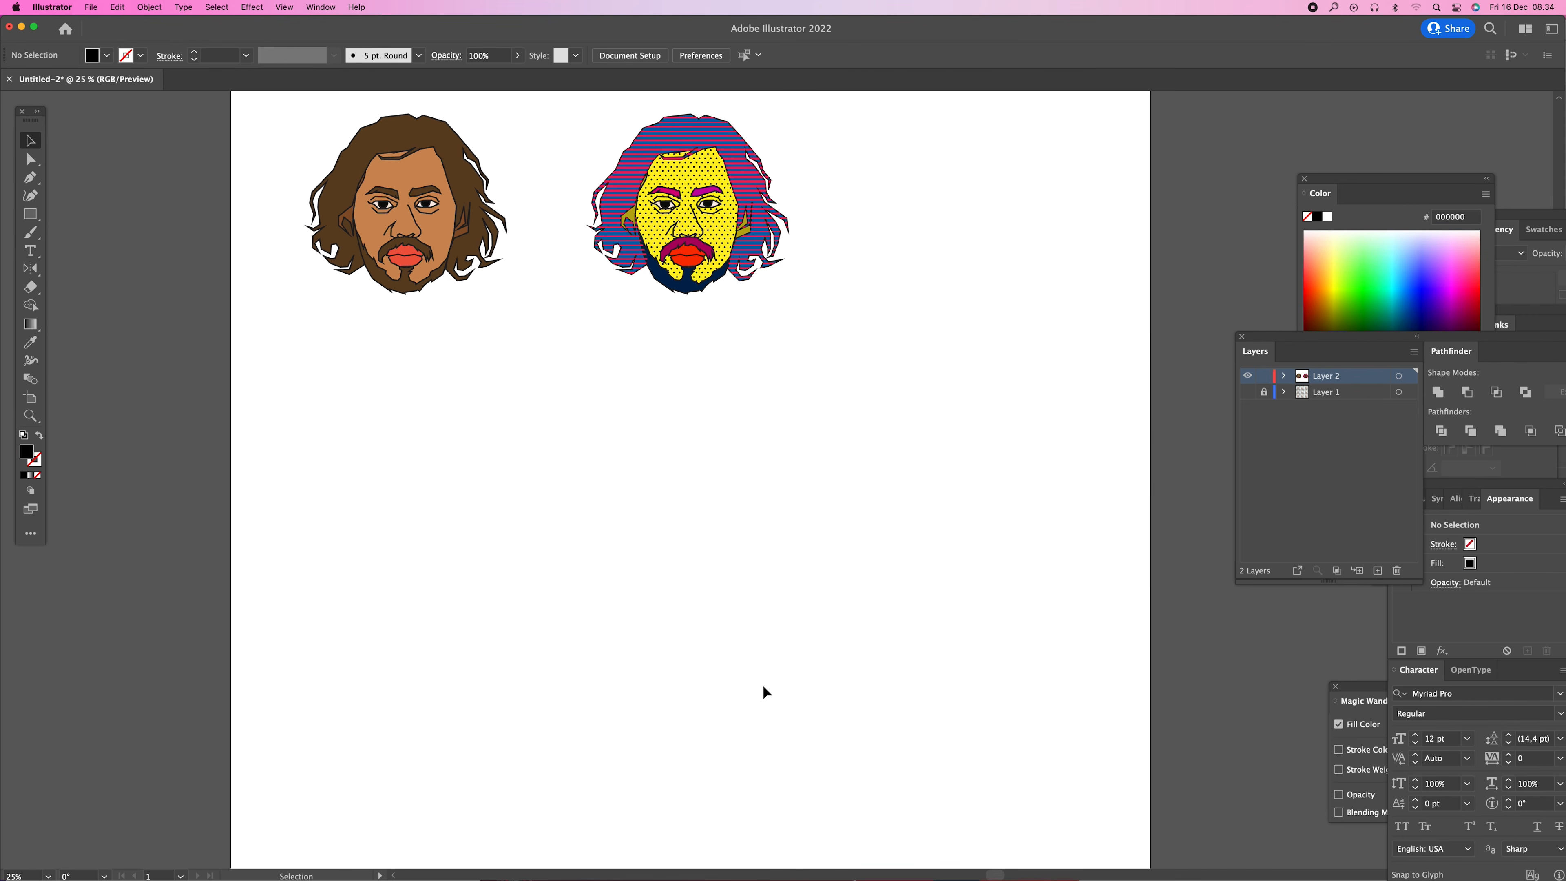
- Make Layer 1 with the reference portraits visible again
scroll(762, 684, "up", 5)
key("z")
left_click(650, 449, "alt")
left_click(709, 461)
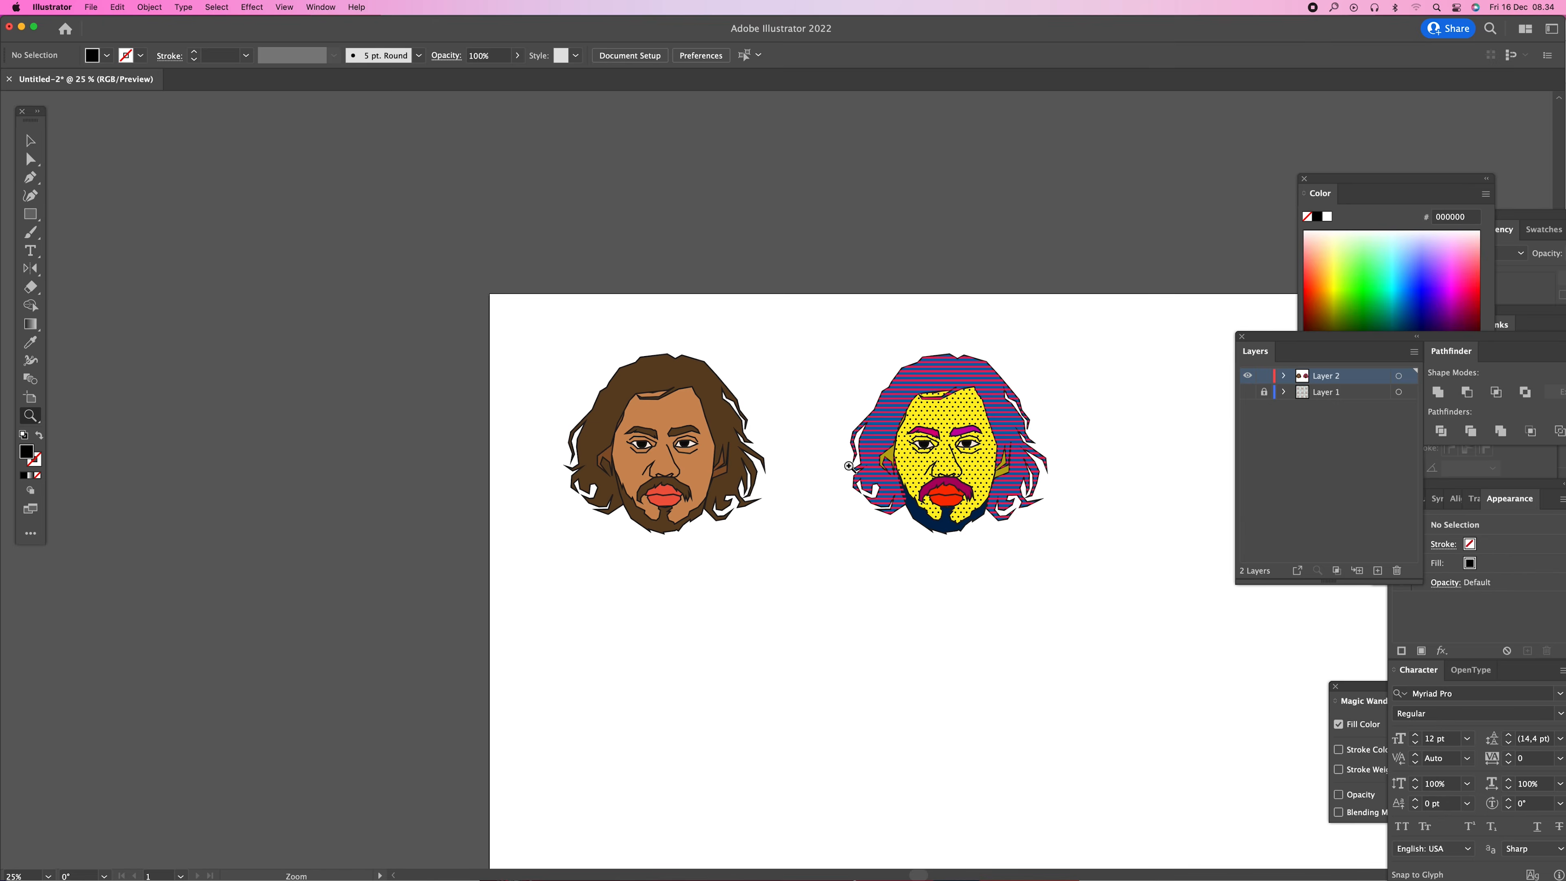
left_click(931, 474)
left_click(896, 519, "alt")
scroll(890, 528, "left", 1)
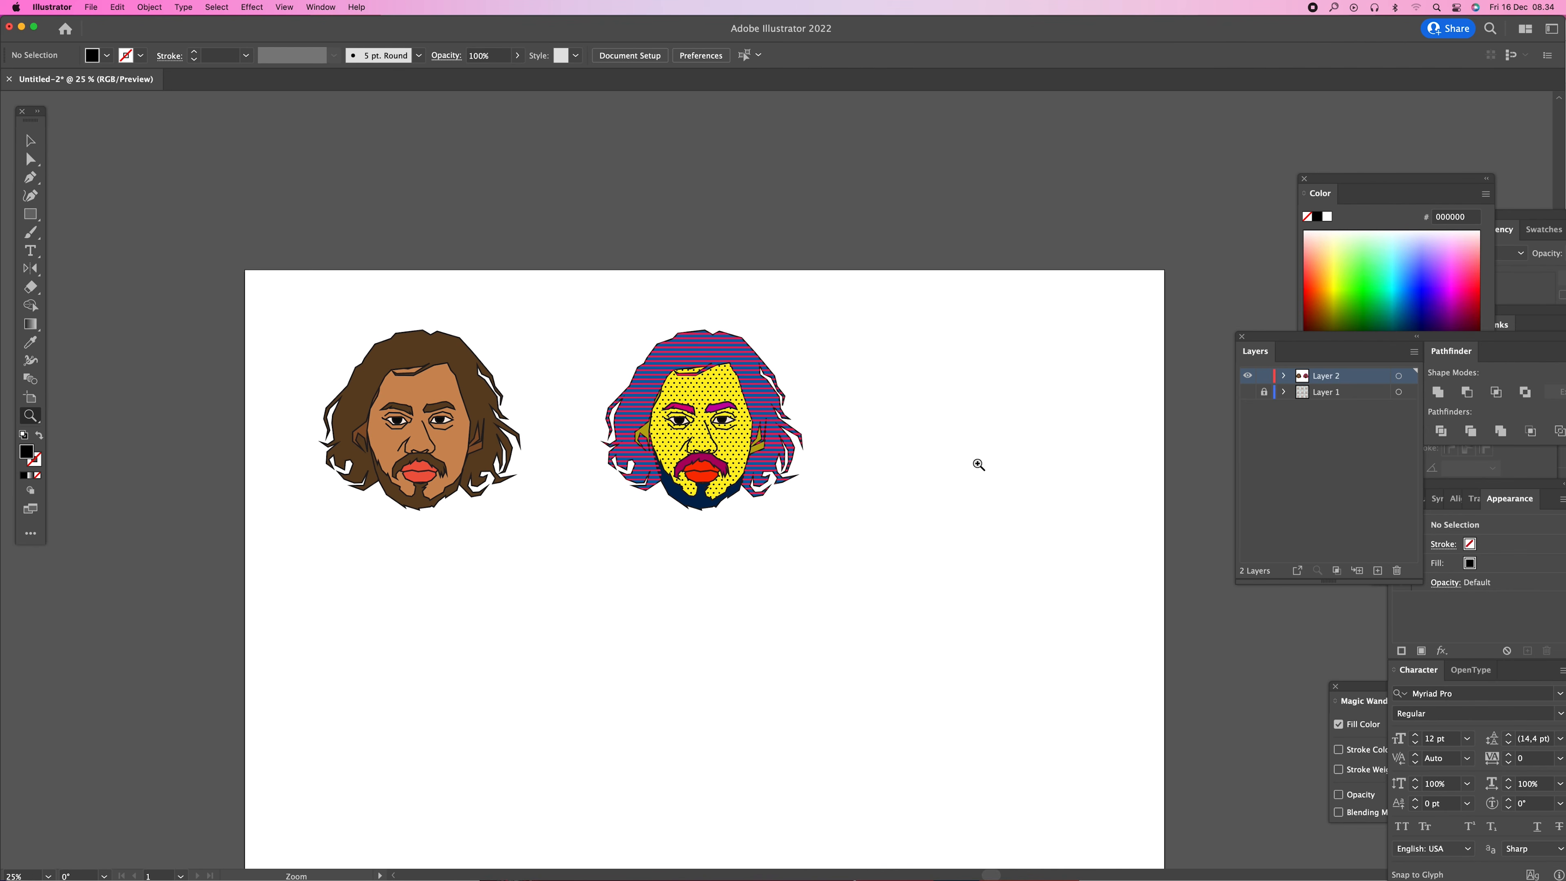
left_click(1247, 392)
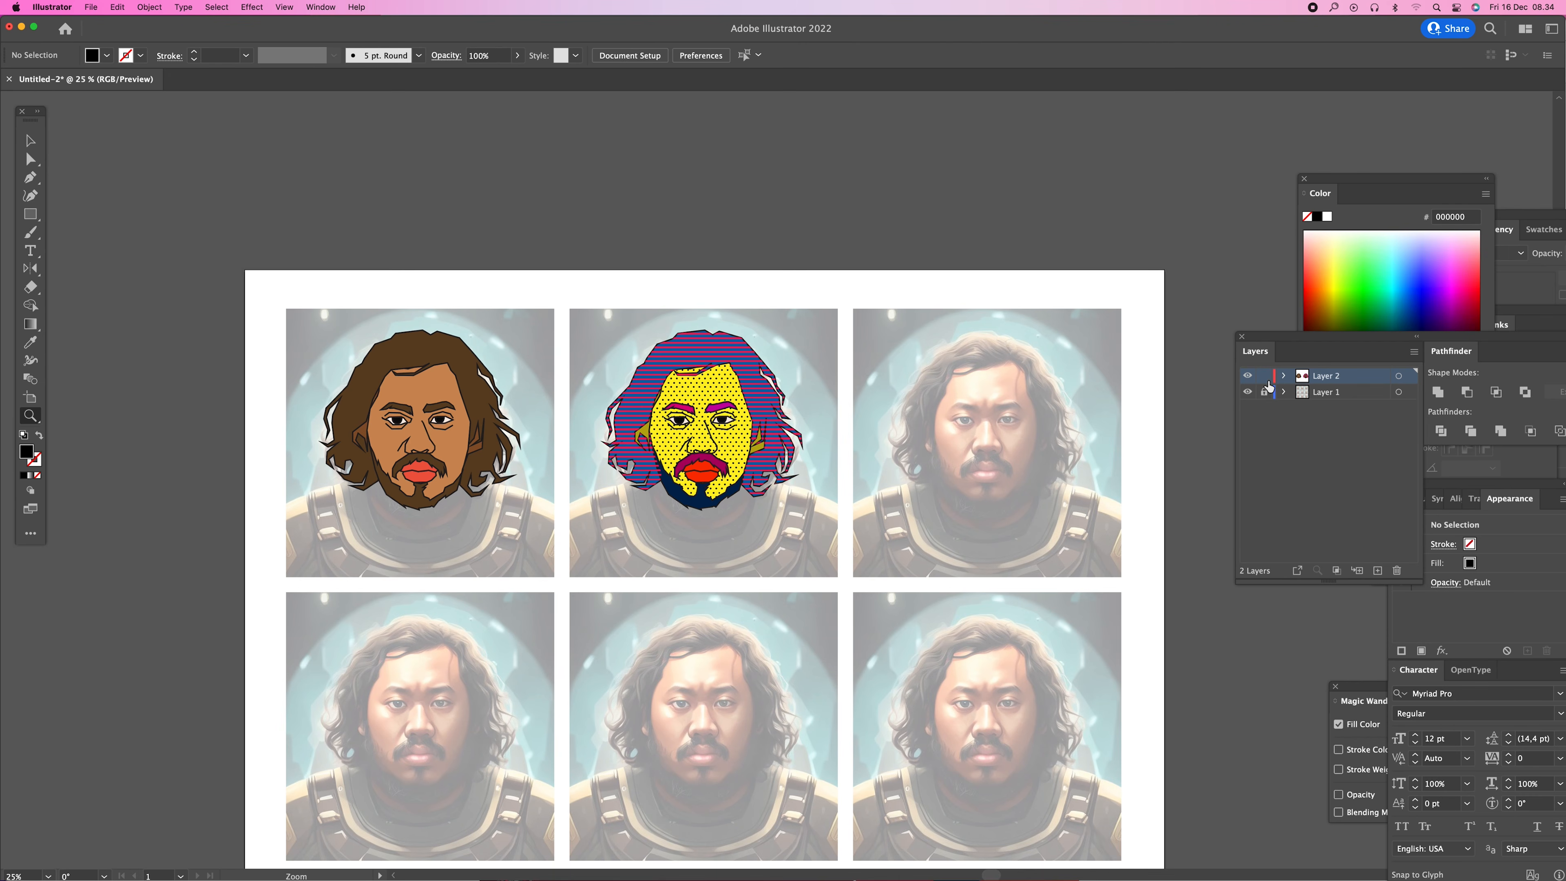
- Duplicate the entire brown first head onto the third portrait in the first row and deselect it
scroll(941, 403, "right", 2)
scroll(940, 403, "down", 1)
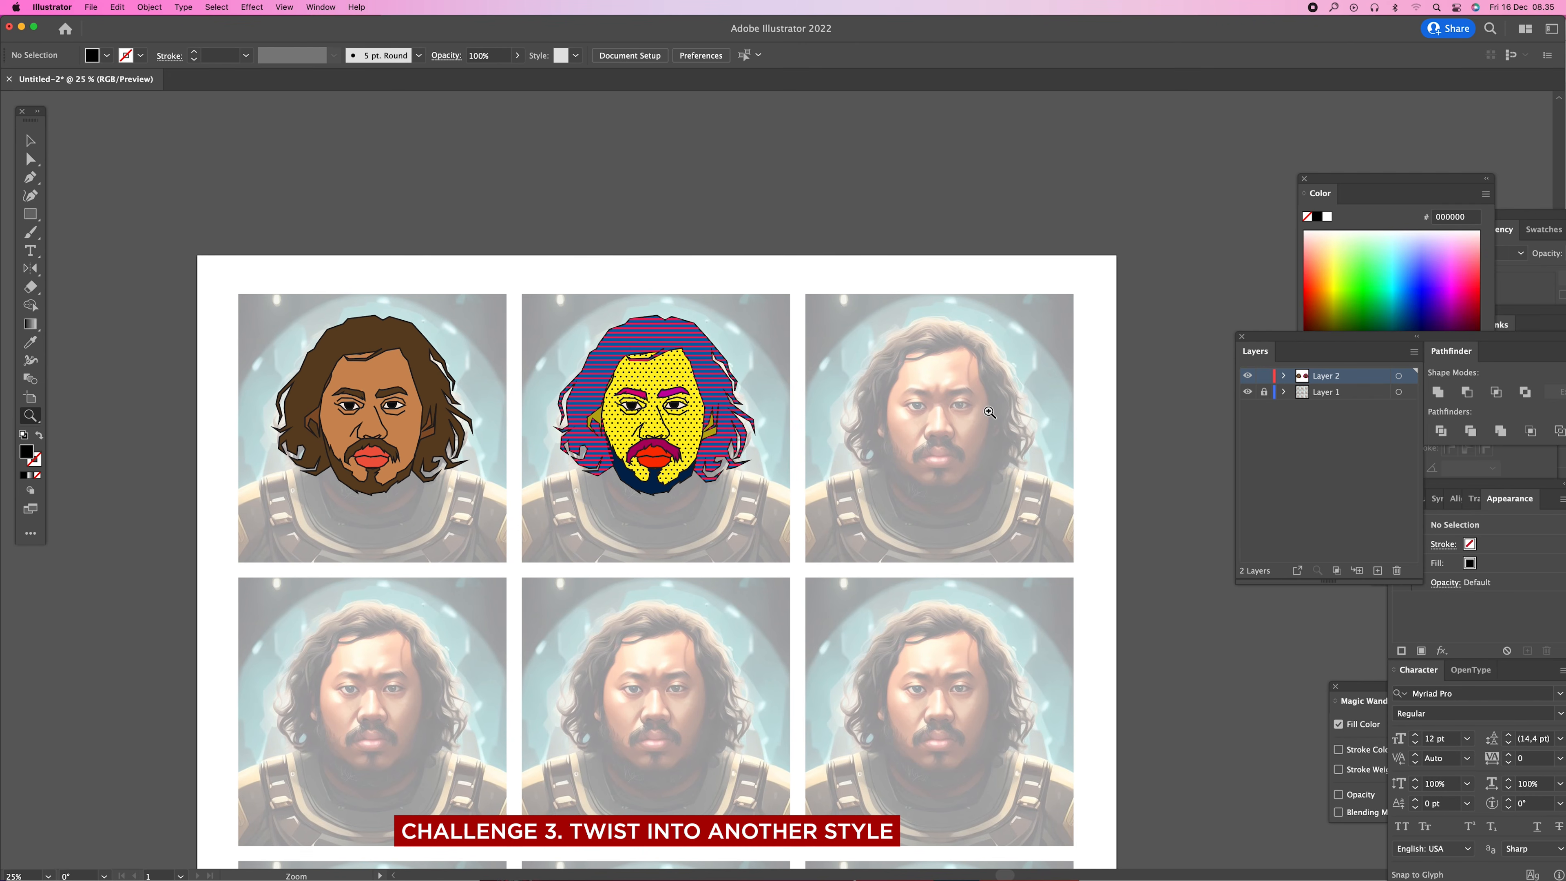
key("v")
left_click_drag(229, 273, 492, 547)
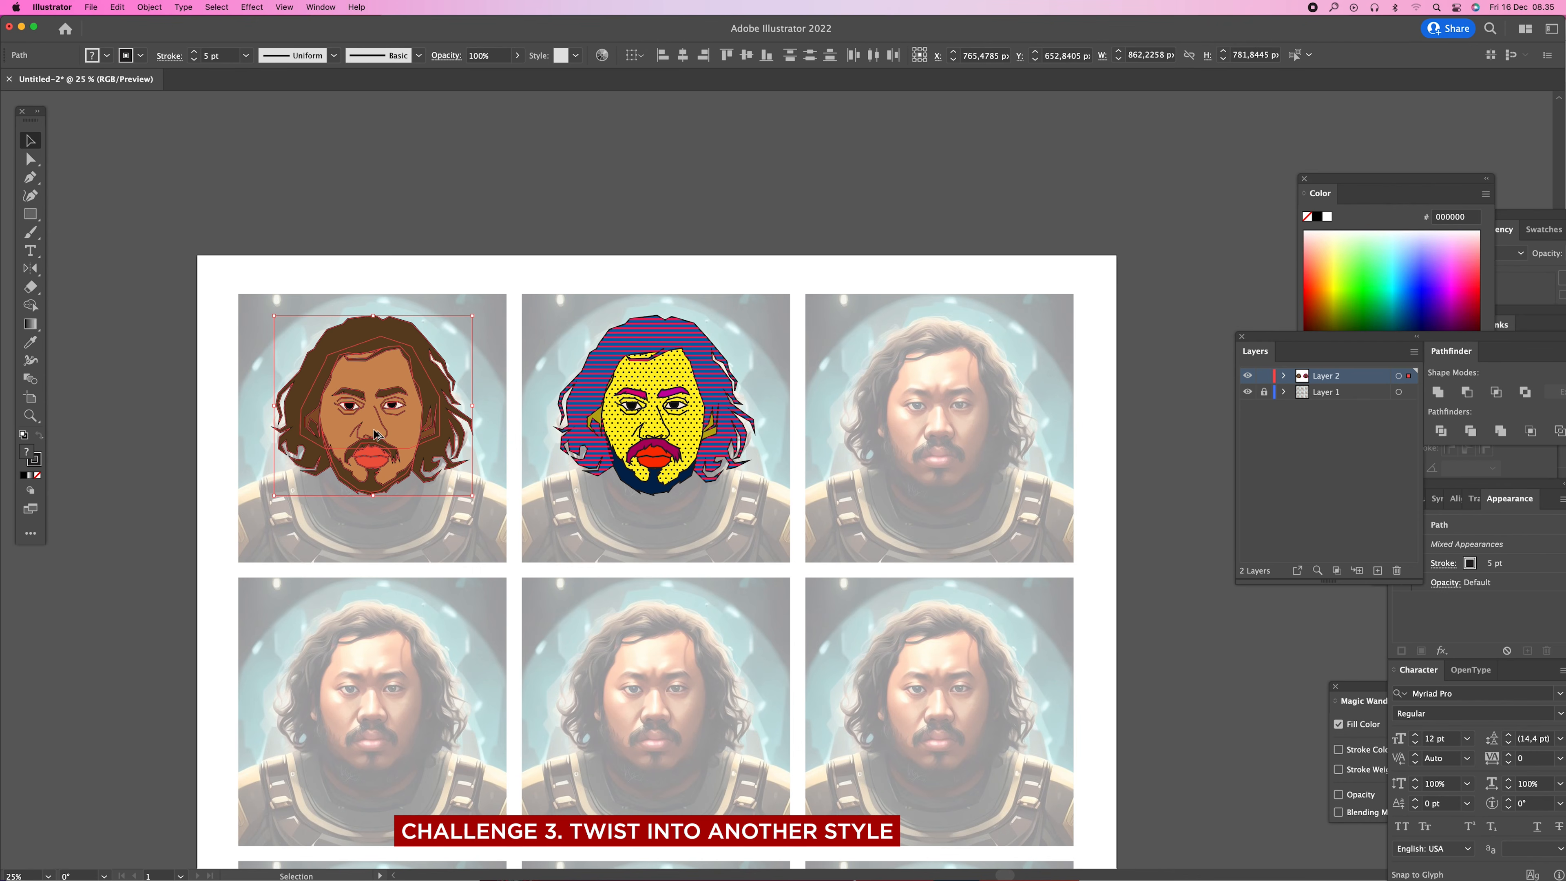
left_click_drag(376, 430, 943, 454)
left_click(1185, 448)
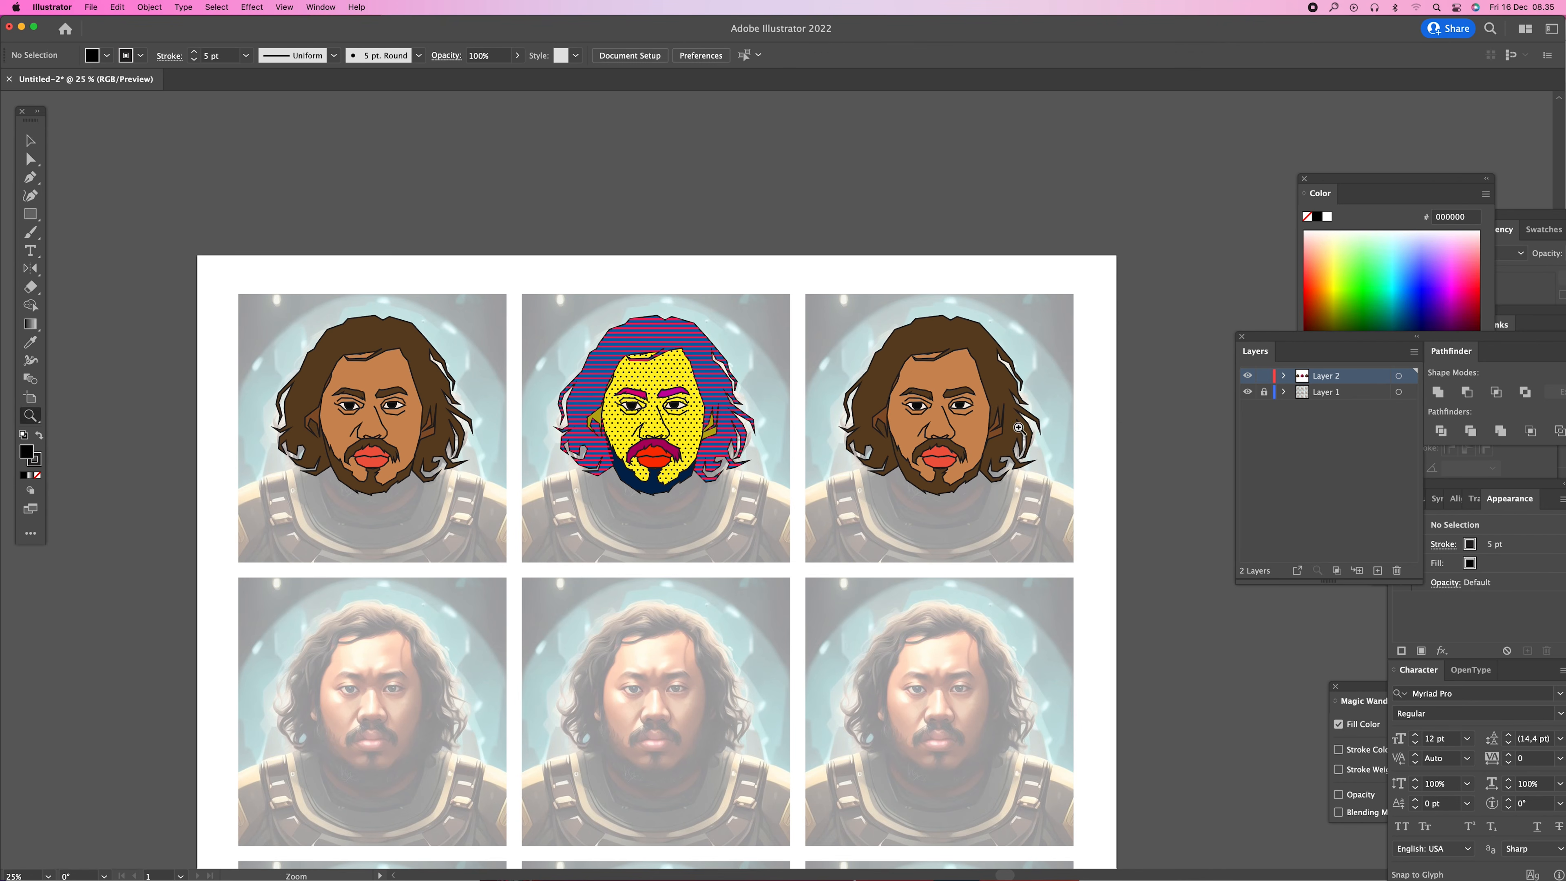
- Recolor the third head's face shape to the light peach FFAD89
key("z")
left_click(1020, 427)
left_click(1019, 427)
key("space")
left_click_drag(660, 502, 977, 443)
key("a")
left_click(906, 466)
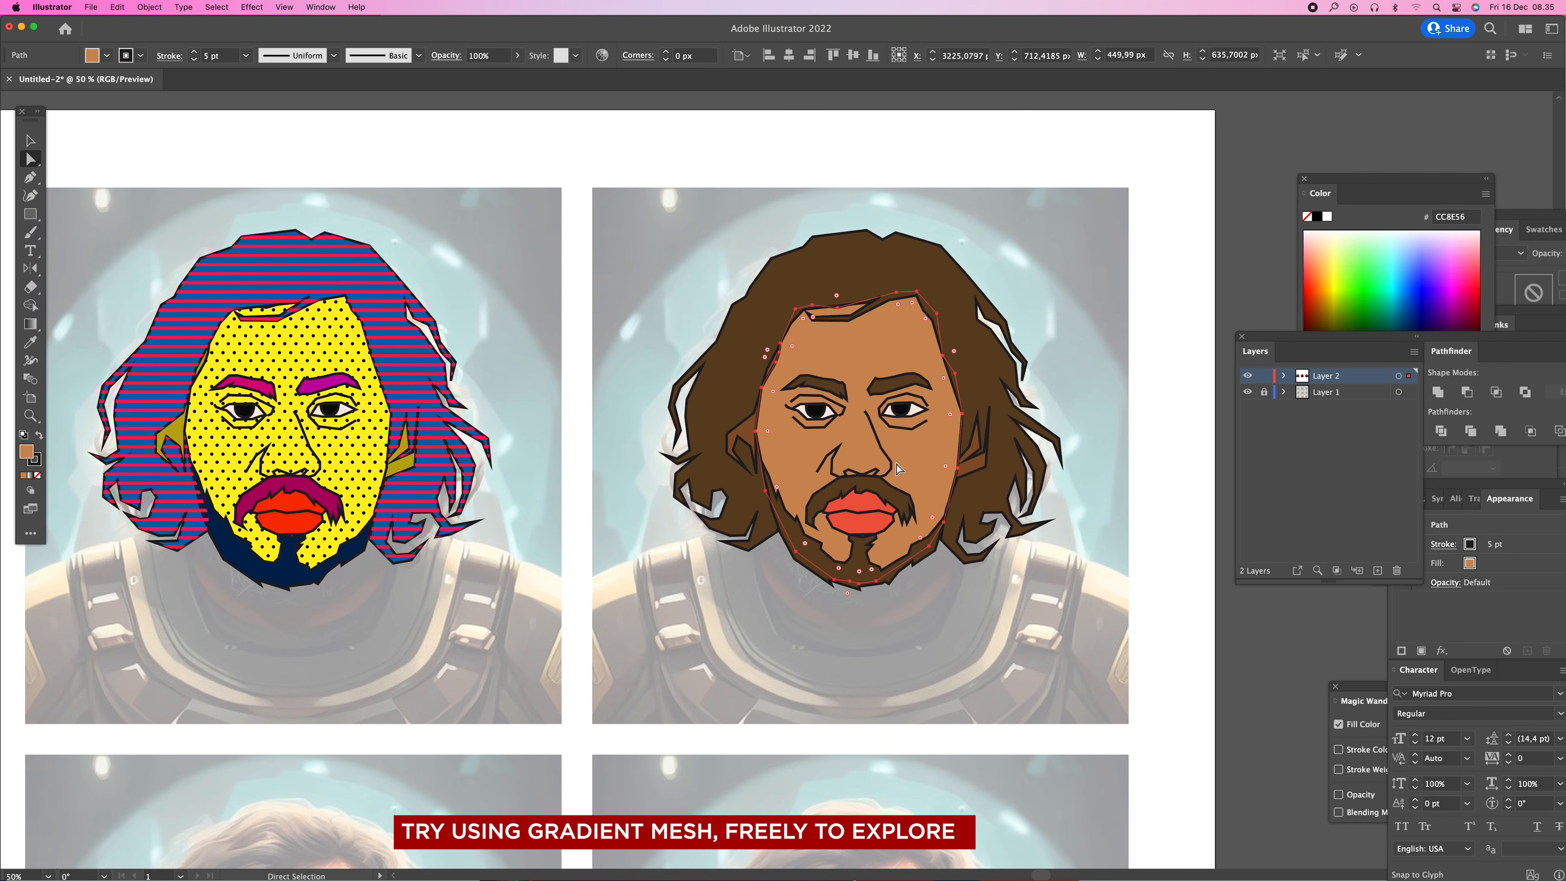
key("space")
mouse_move(884, 463)
left_mouse_down()
mouse_move(907, 461)
mouse_move(882, 461)
left_mouse_up()
left_click(1318, 251)
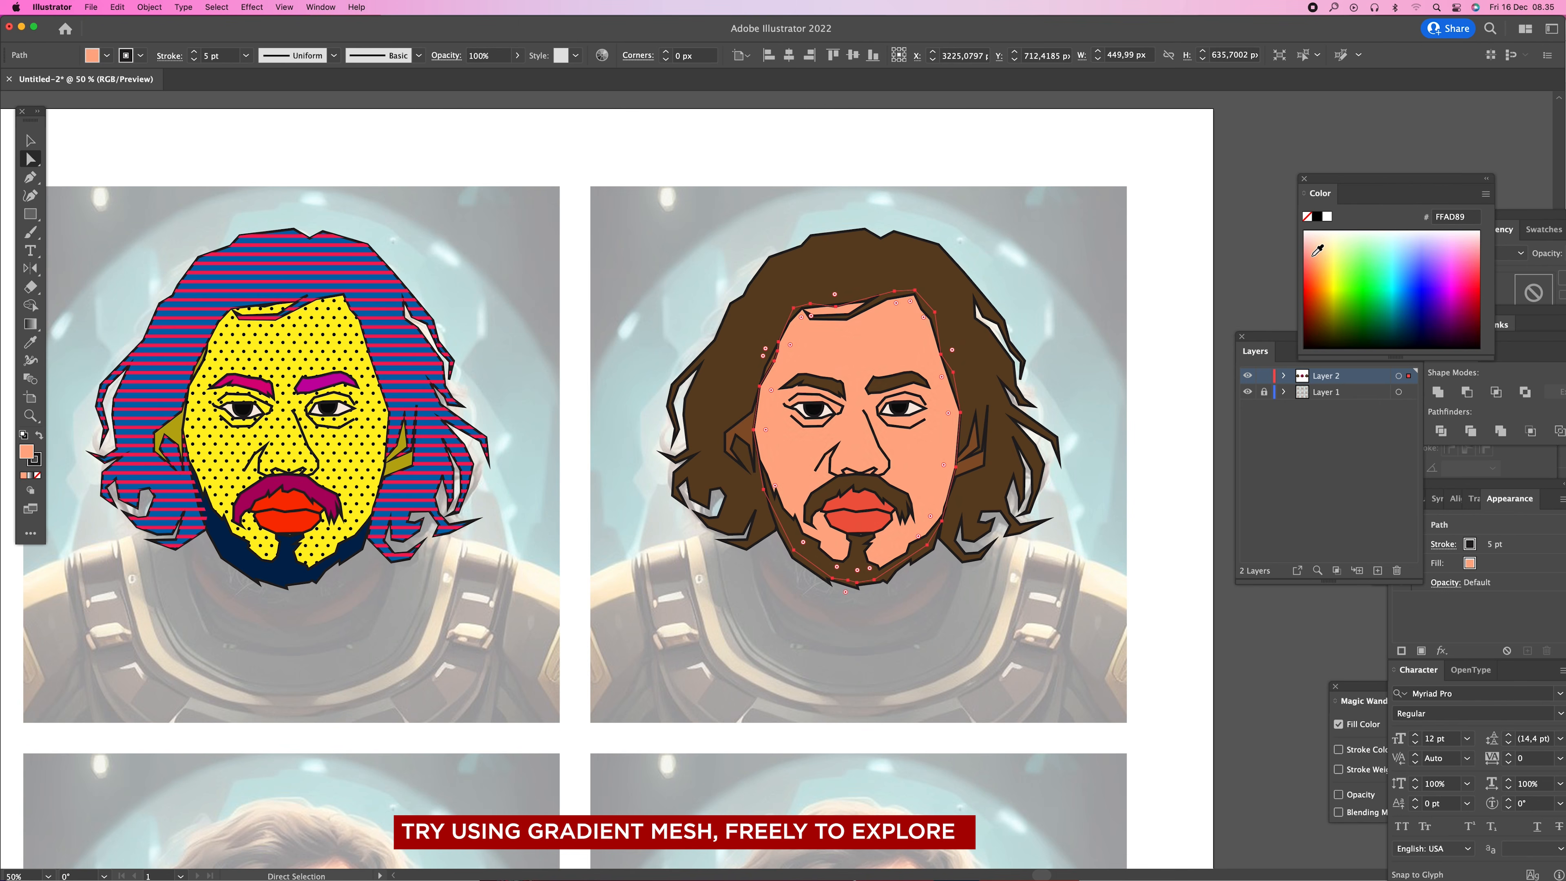
- Recolor the third head's face shape to the light blue 82C9FF and deselect it
left_click(1316, 248)
key("v")
left_click(1252, 252)
- Recolor the third head's hair to red D70016 and apply the same red to the moustache and beard
key("a")
left_click(761, 334)
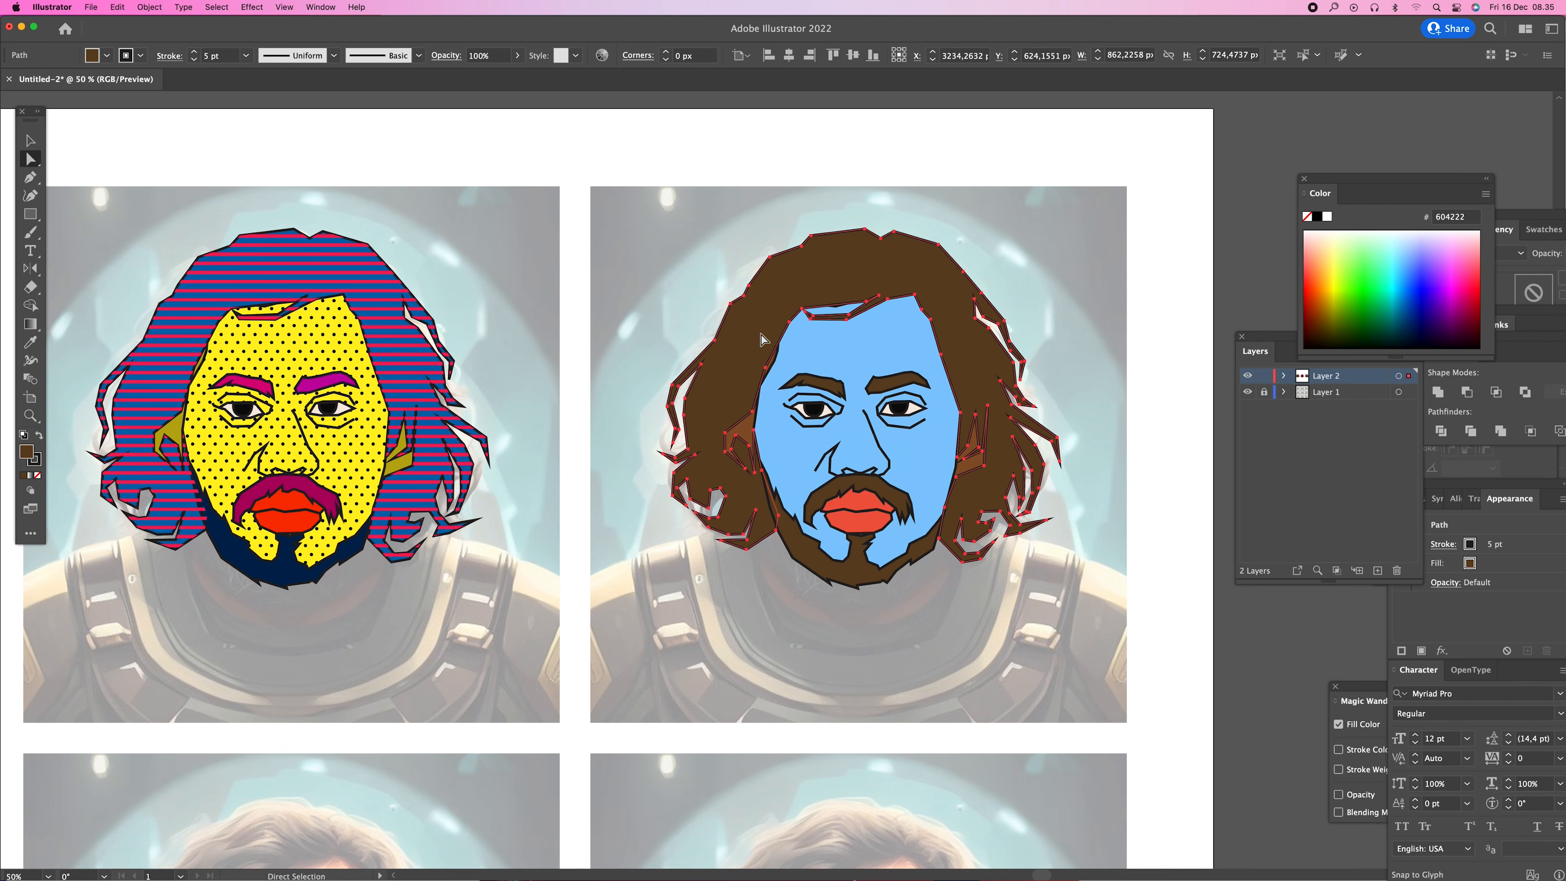
left_click(1450, 294)
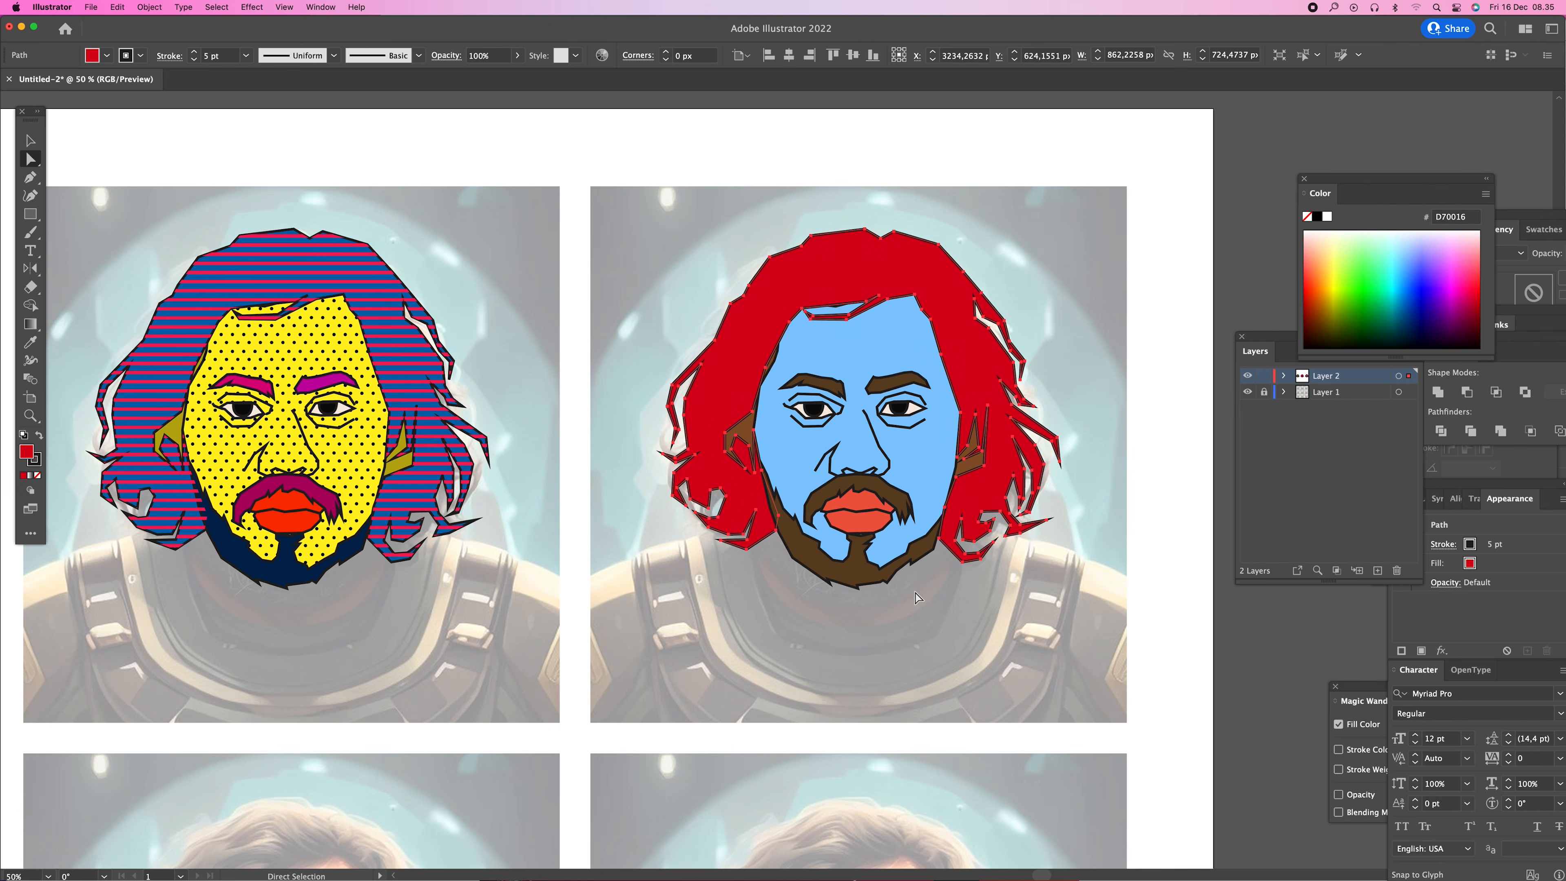
left_click(903, 509)
left_click(867, 577)
key("i")
left_click(979, 466)
- Sample the face's light blue onto the third head's ear shapes and darken their fill to 38779E
left_click(974, 466, "super")
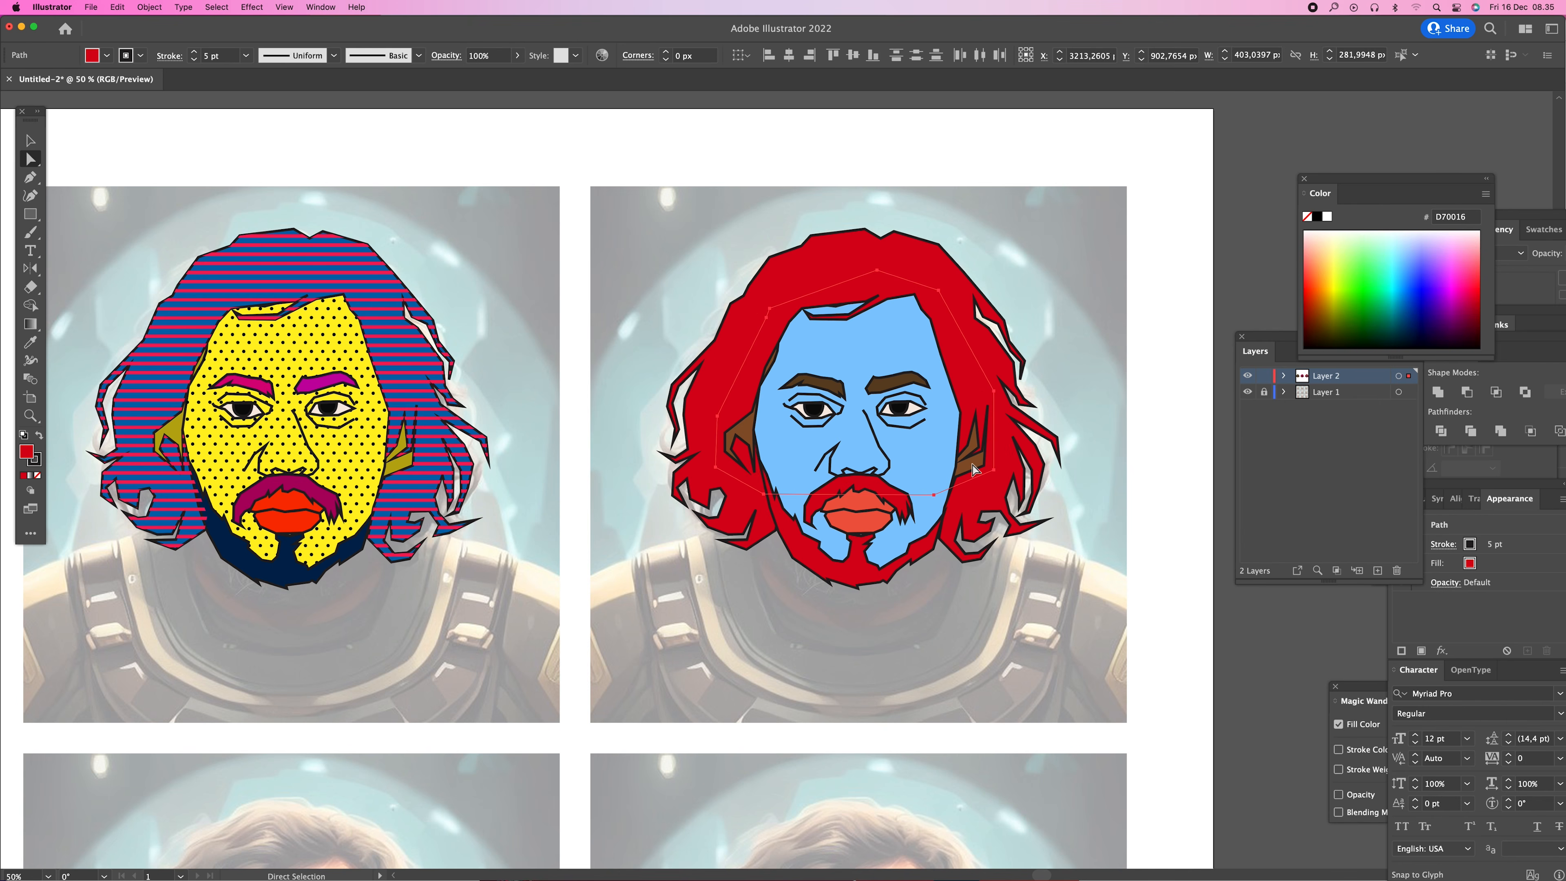
left_click(807, 457)
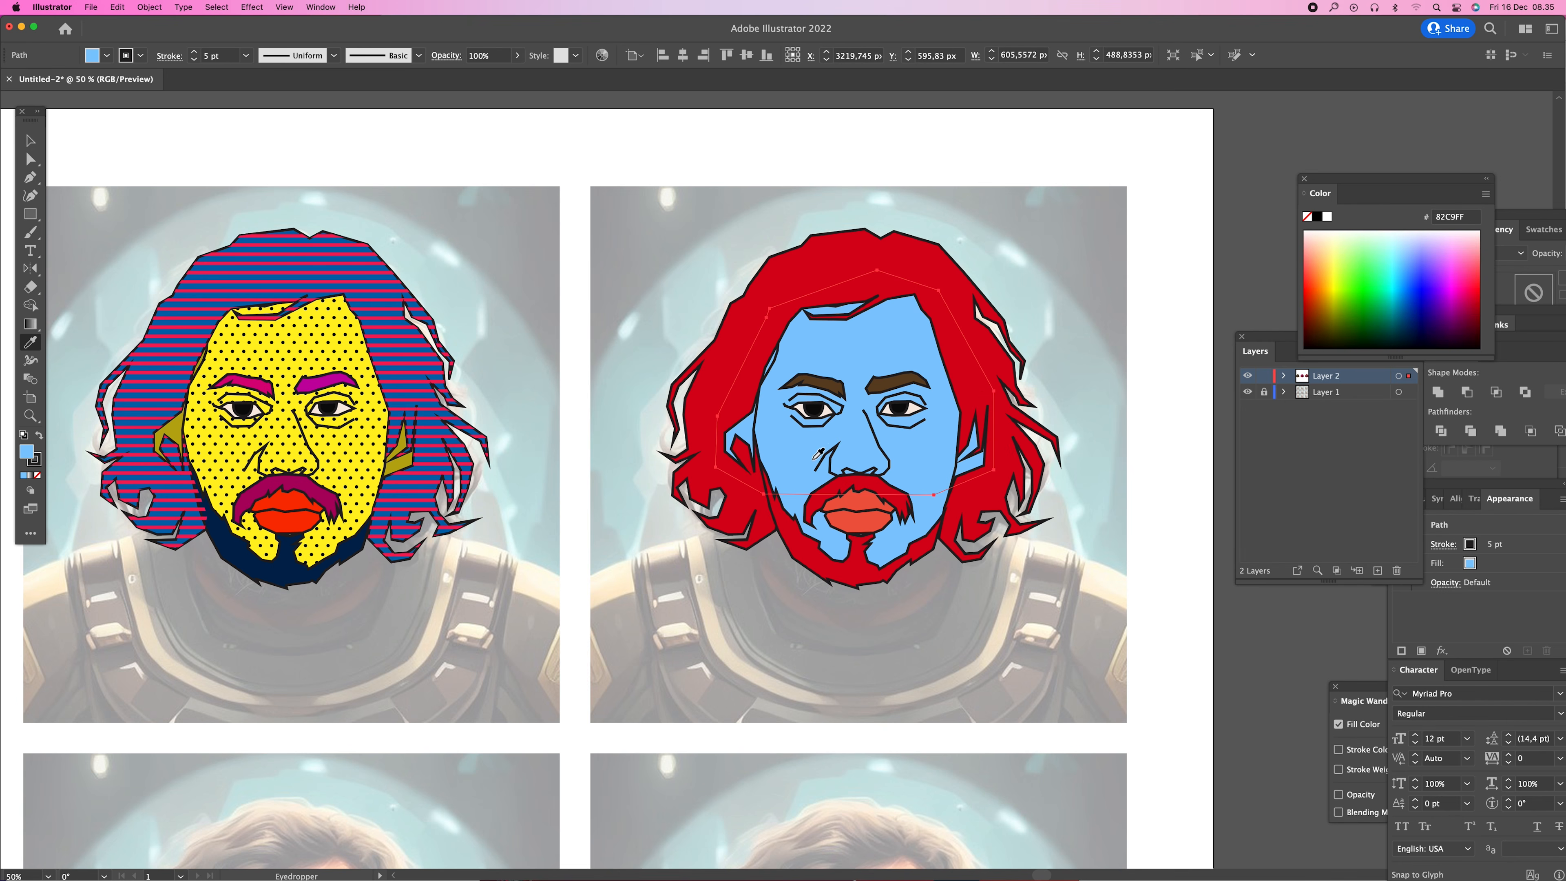
double_click(25, 453)
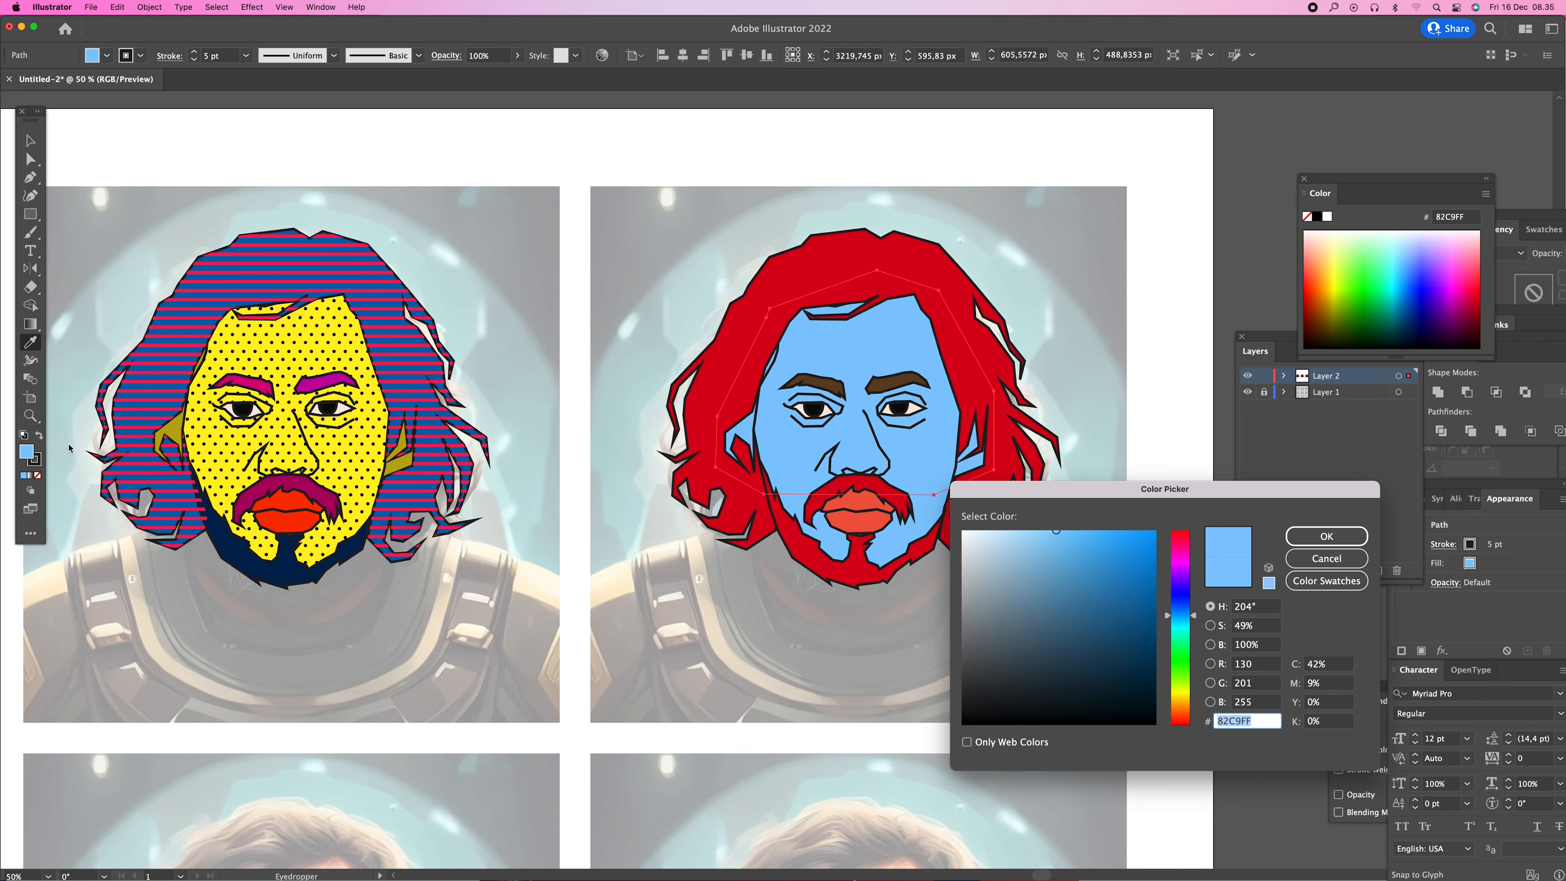
left_click(1089, 618)
left_click(1326, 536)
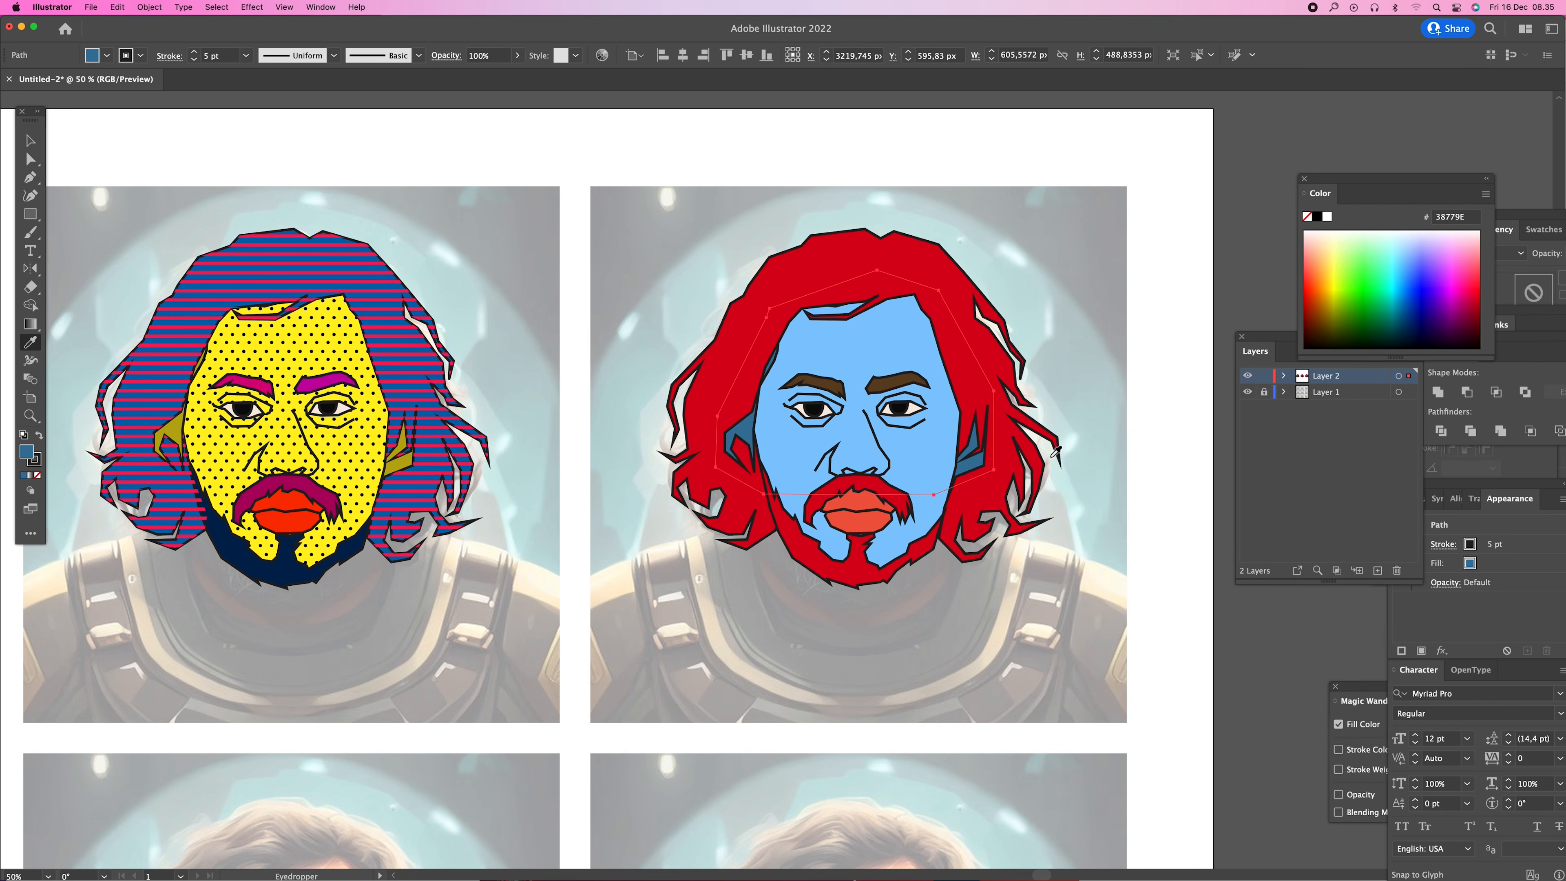
- Recolor both eyebrows of the third head with the hair's red D70016 and deselect them
left_click(877, 389, "super")
left_click(813, 385, "shift")
key("i")
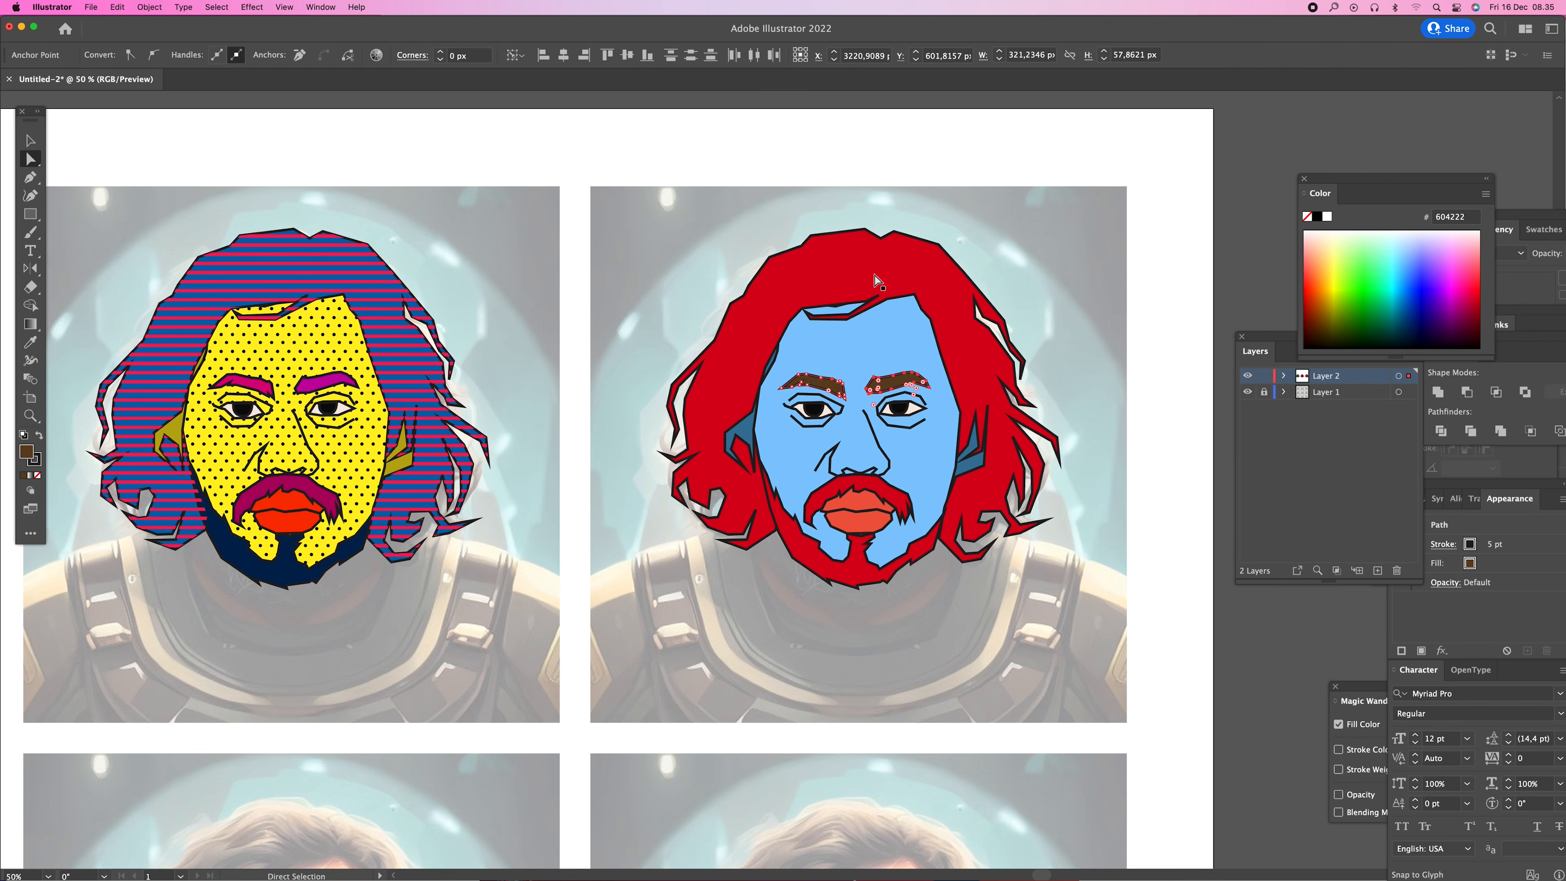
left_click(880, 265)
key("v")
left_click(1181, 456)
- Add a gradient mesh point at the right edge of the third head's face, beside the ear, and color it yellow FFEF10
key("z")
left_click(879, 524)
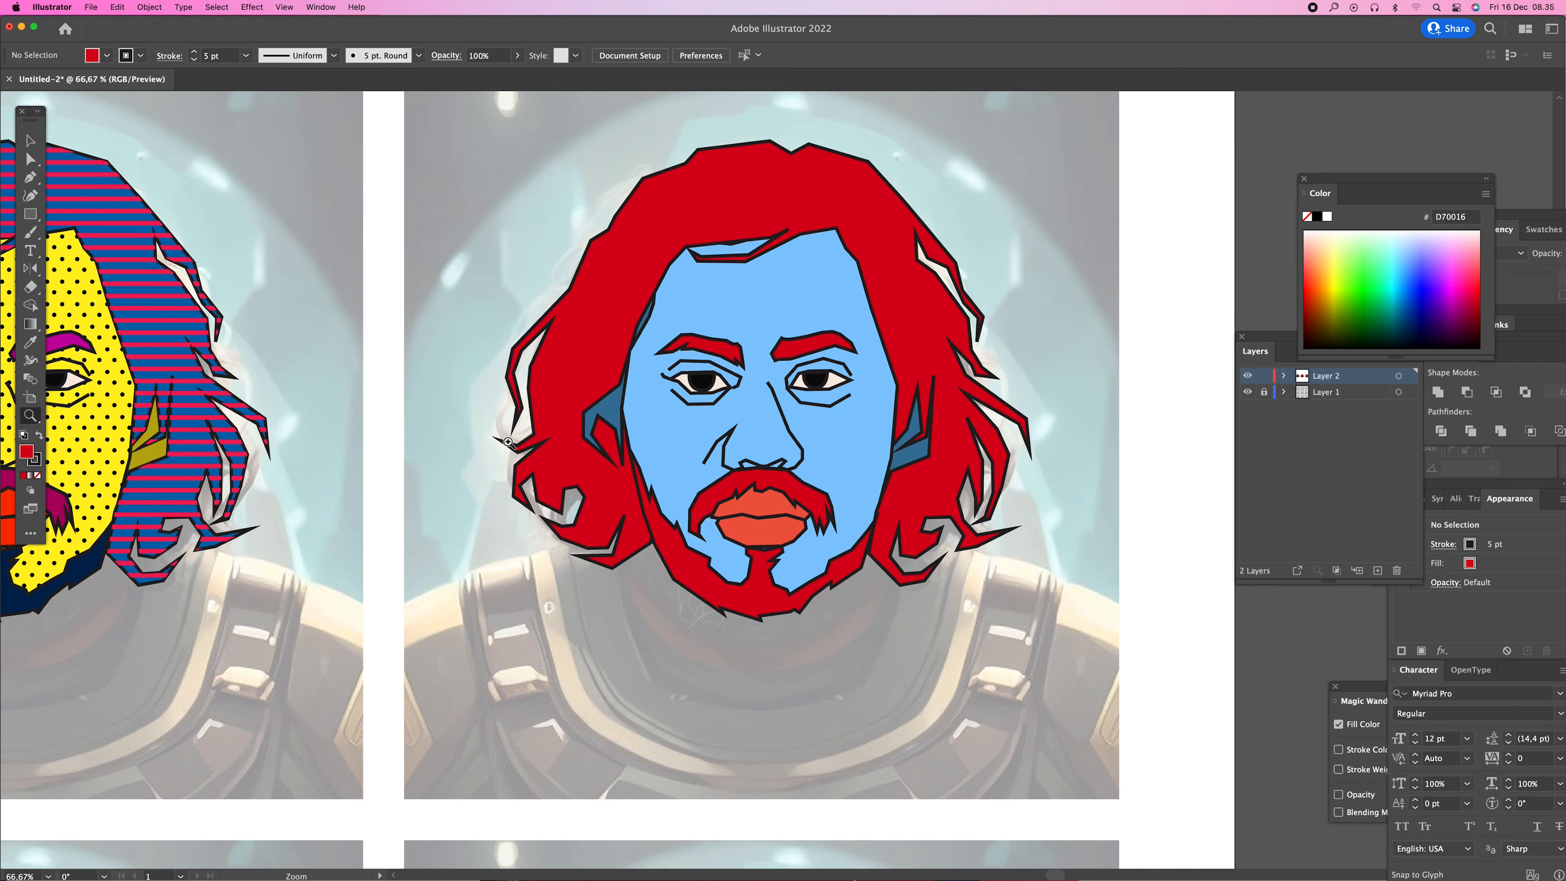
left_click(35, 328)
left_click(45, 345)
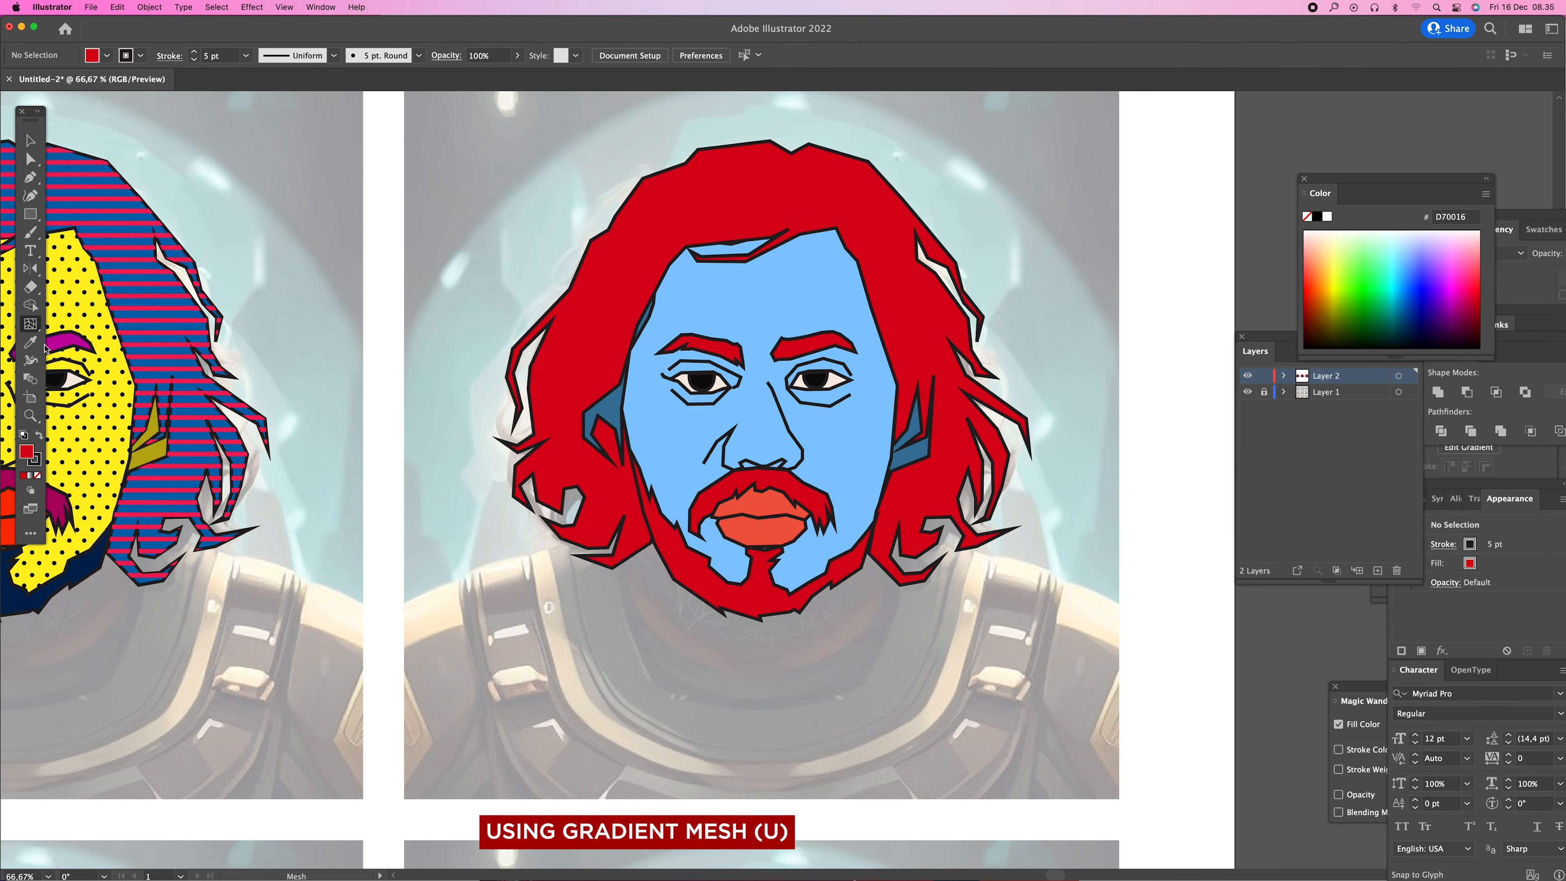
left_click_drag(39, 328, 125, 347)
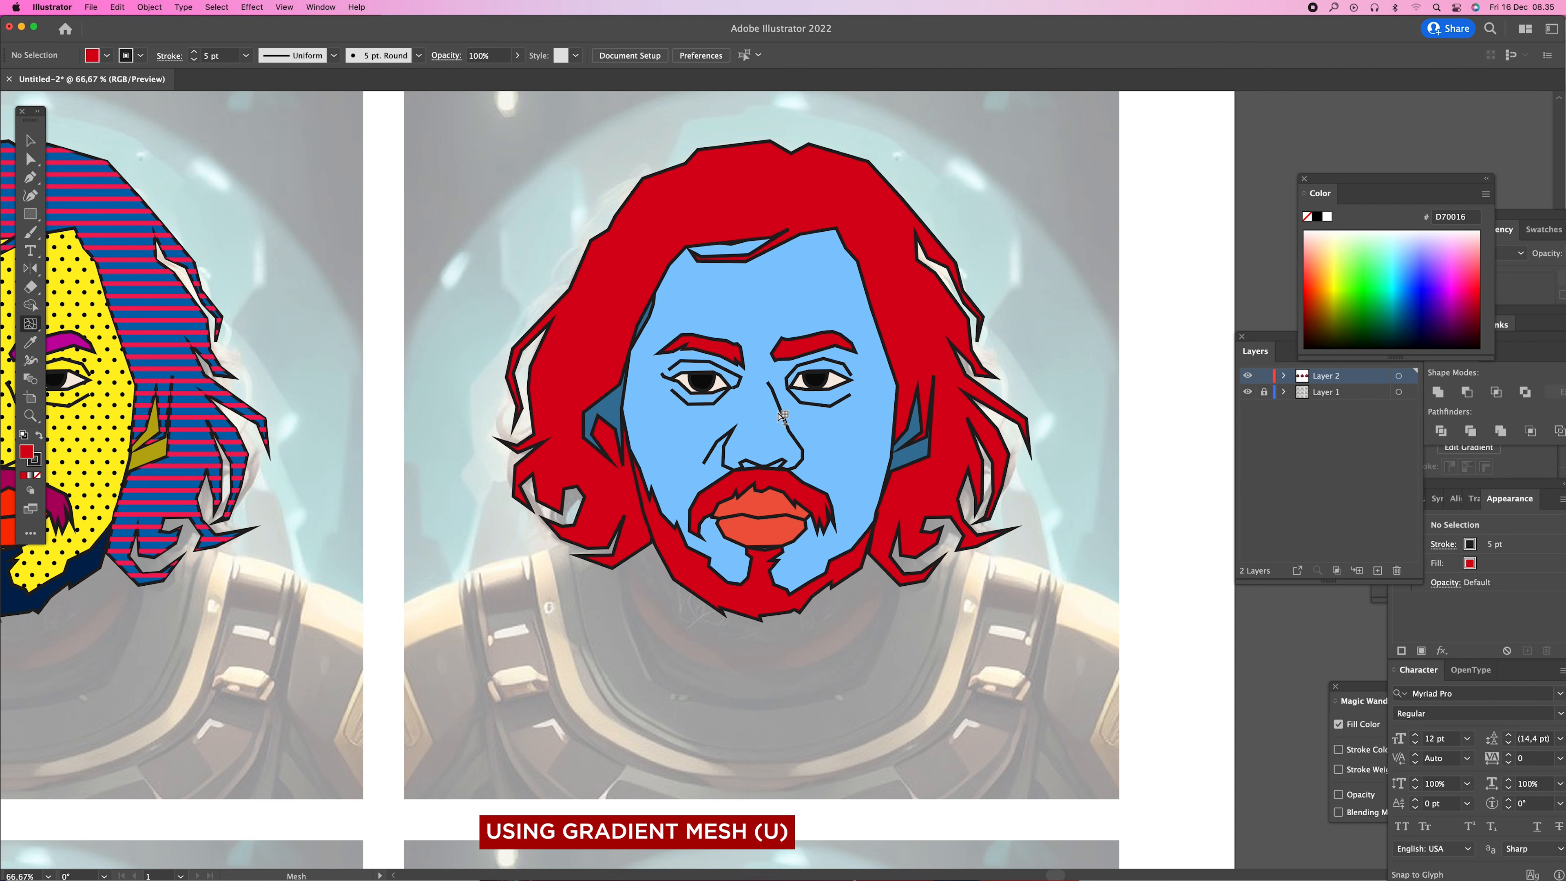
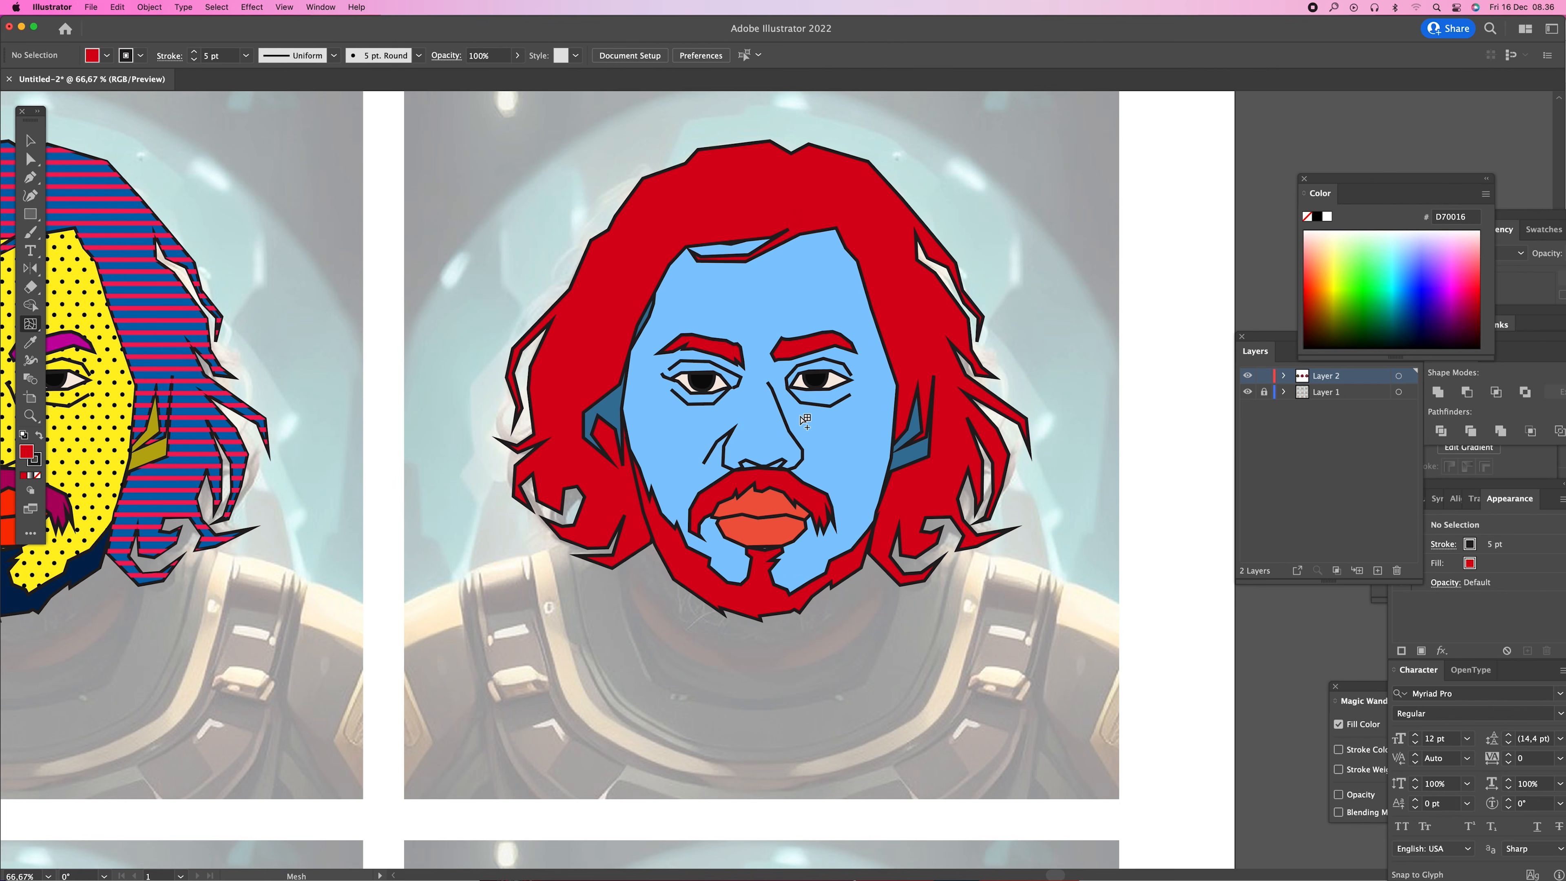
left_click(888, 412)
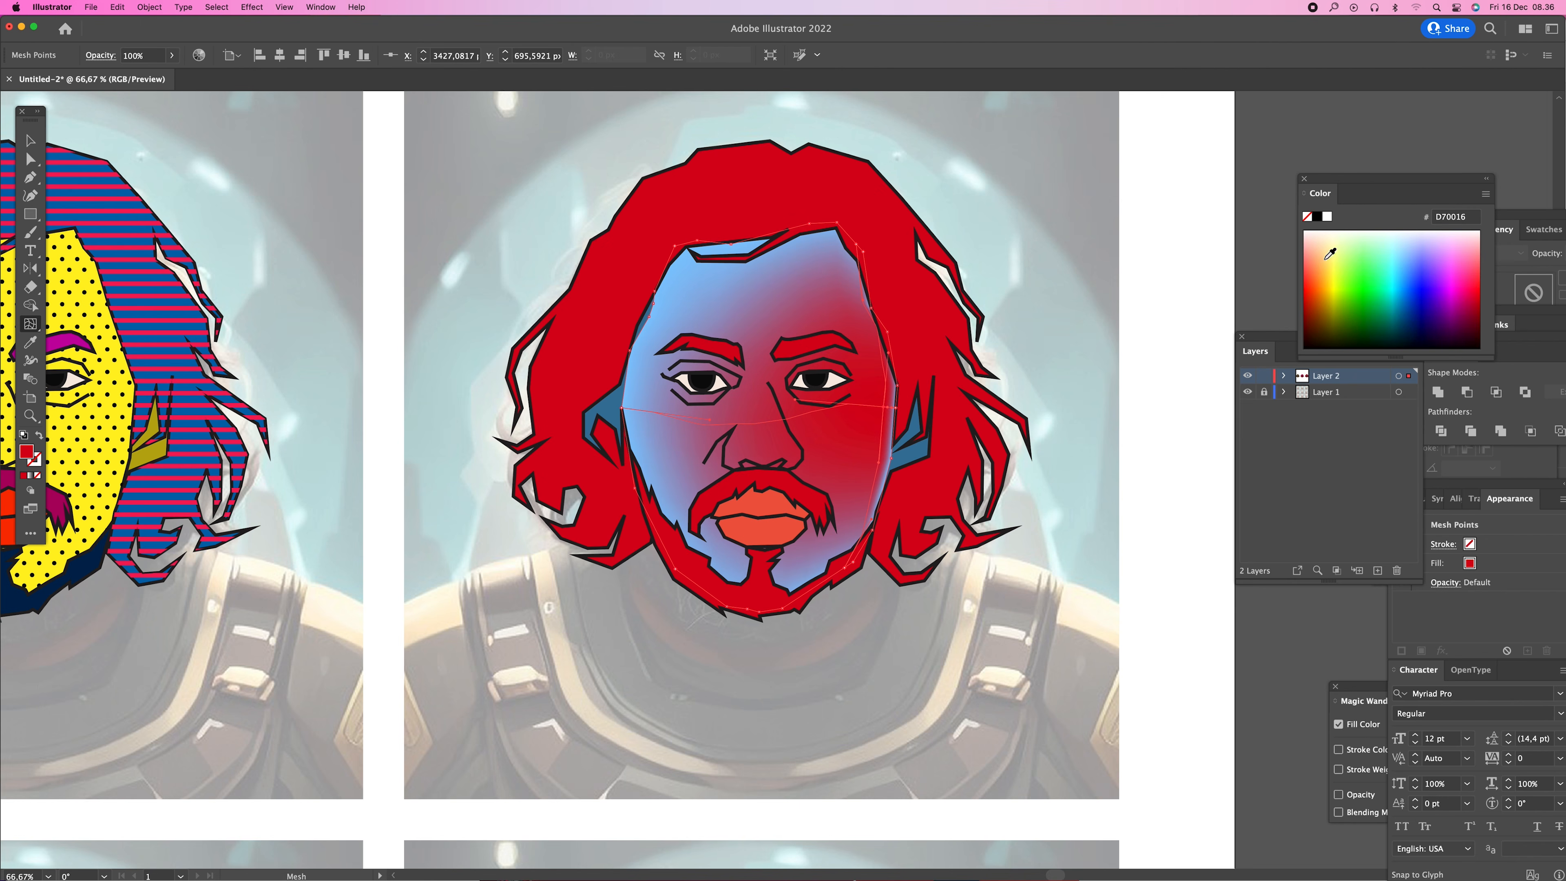
left_click(1331, 248)
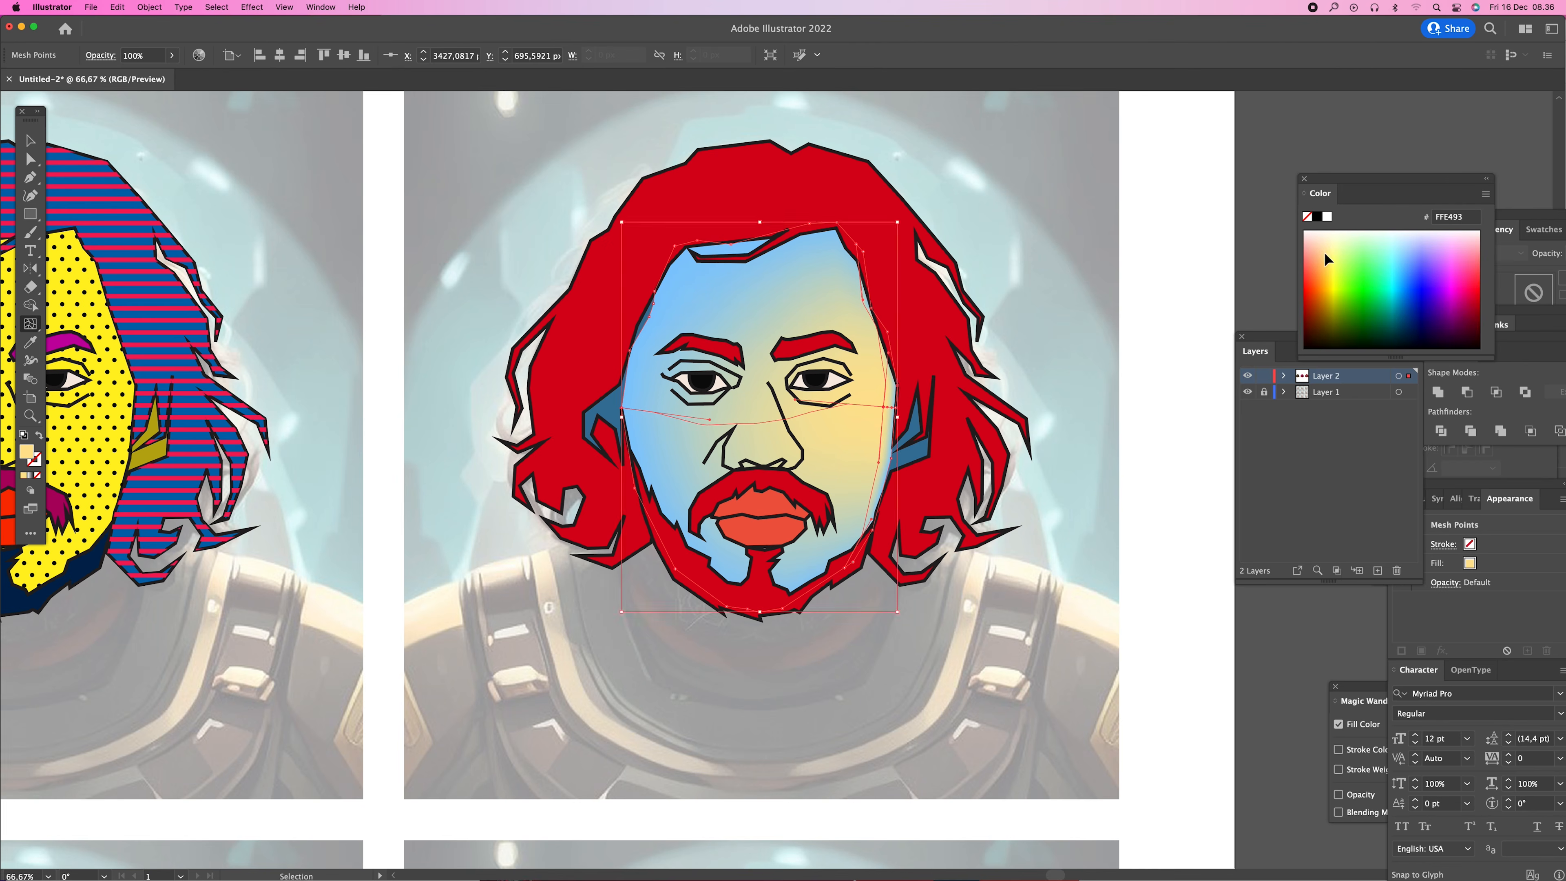
key("super+z")
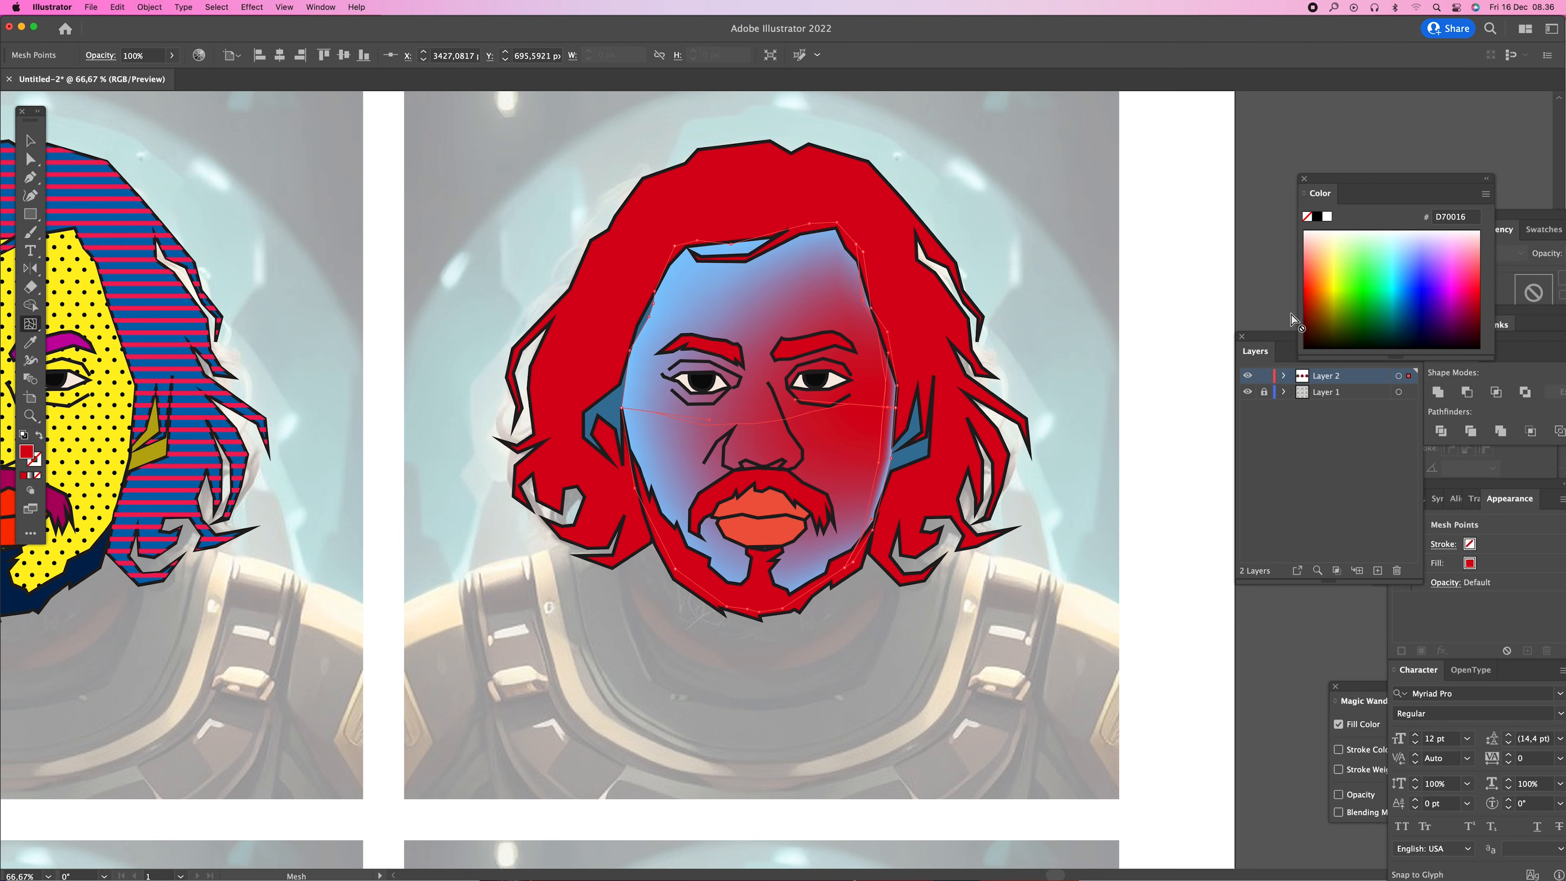
left_click(1336, 281)
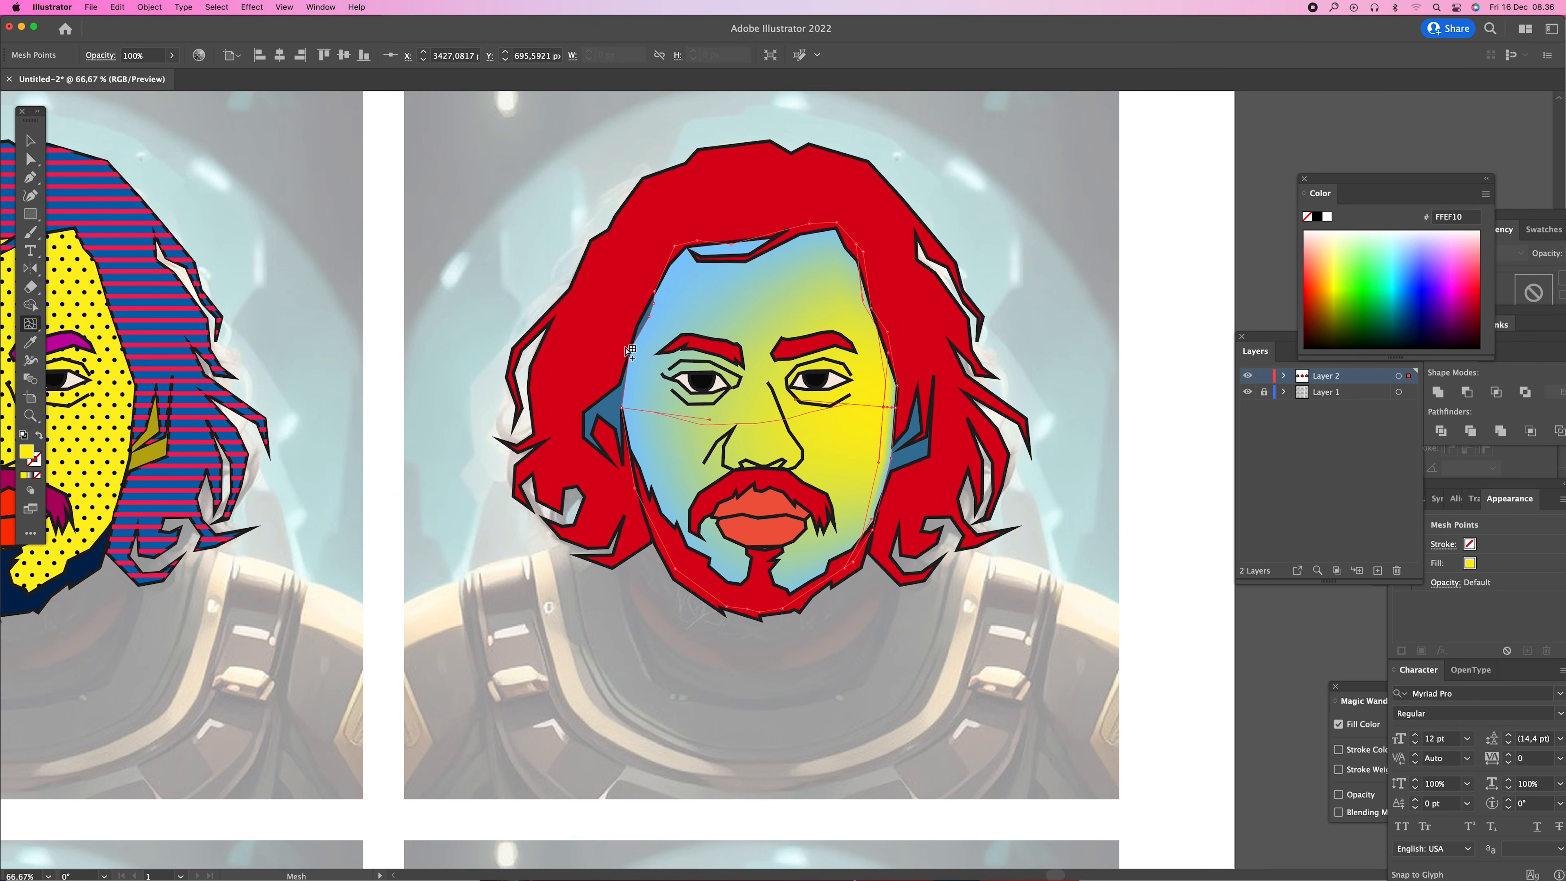
- Add a mesh point on the forehead, color it violet-blue 5C3EFF, and move it slightly toward the left temple
left_click(734, 304)
left_click(1432, 267)
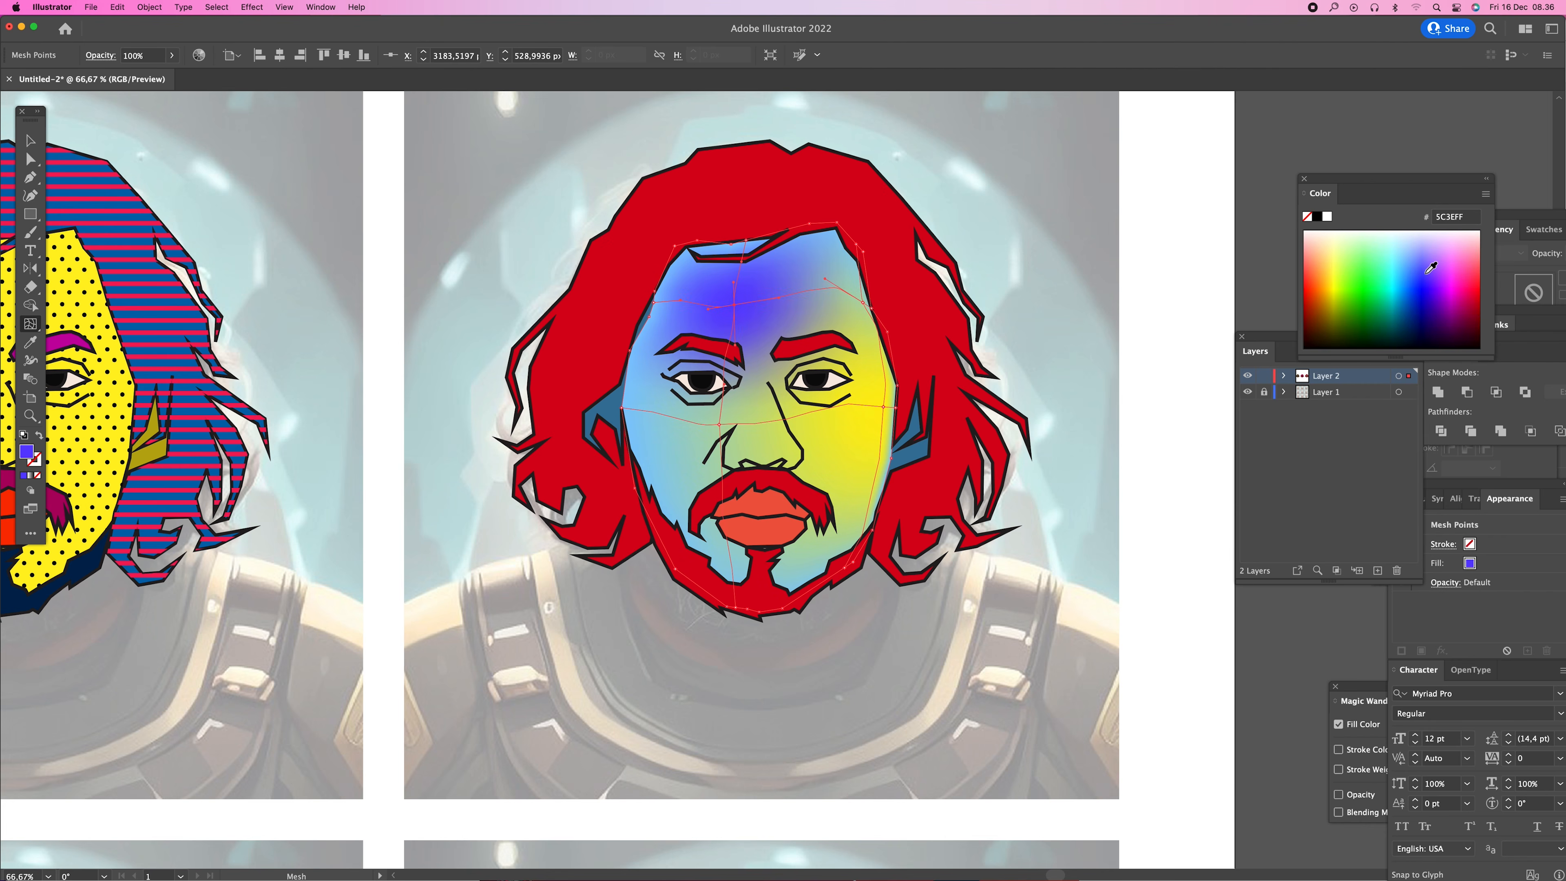
key("a")
left_click_drag(734, 305, 745, 357)
key("super+z")
left_click_drag(677, 300, 657, 353)
- Recolor the mesh point at the right edge of the face to pink FF44CC
left_click(884, 407)
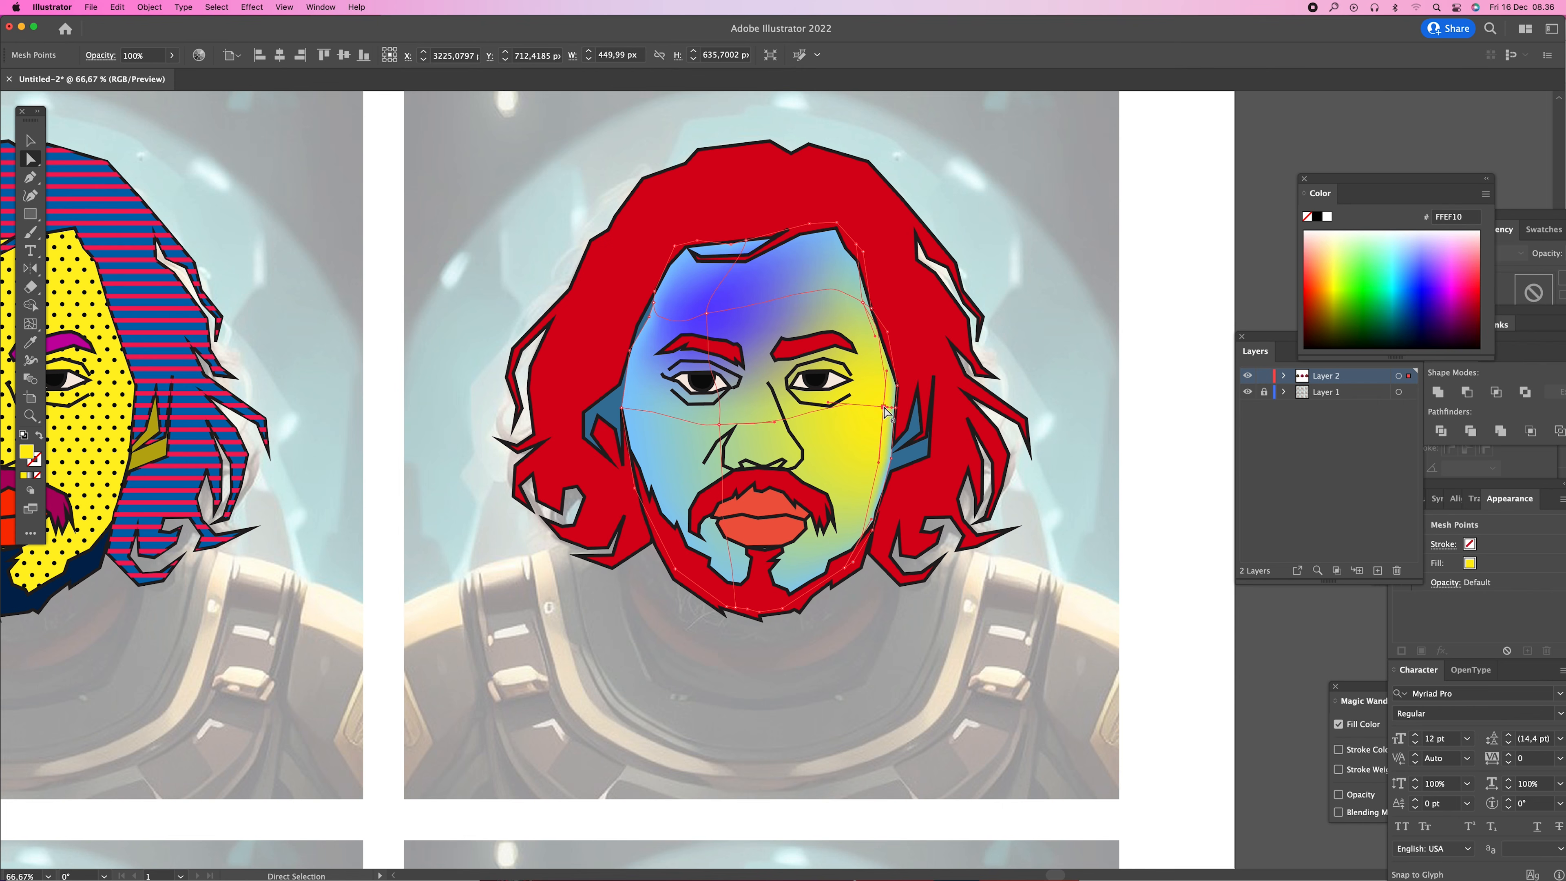
left_click(1407, 280)
left_click(1398, 303)
left_click(1446, 282)
left_click(1459, 272)
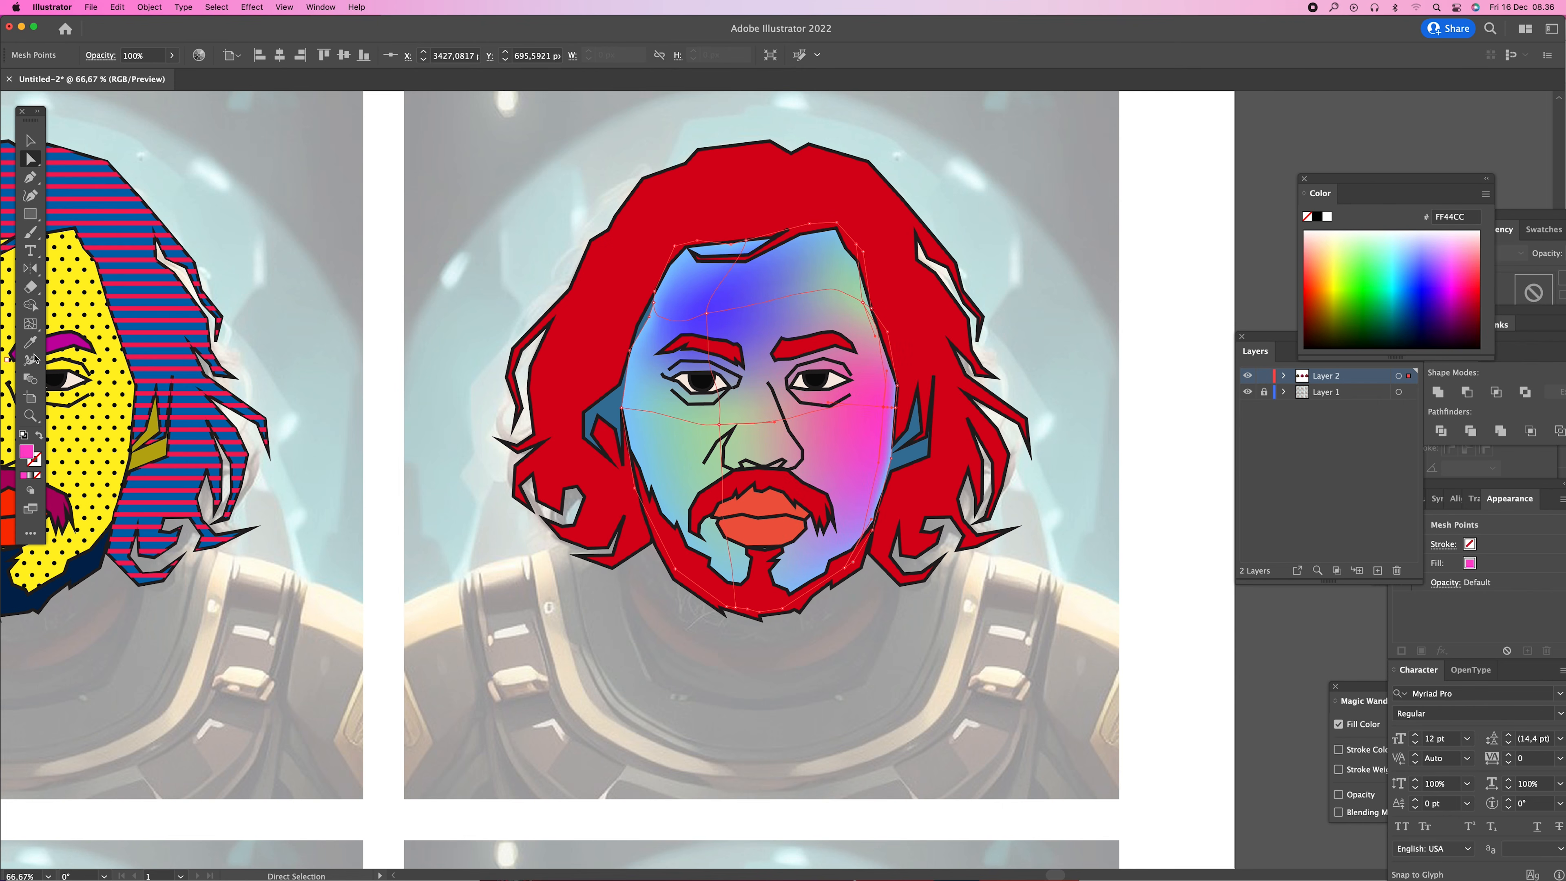
- Add a mesh point on the nose and, after trying several colors, set it to warm yellow FFE475
left_click(30, 324)
left_click(762, 445)
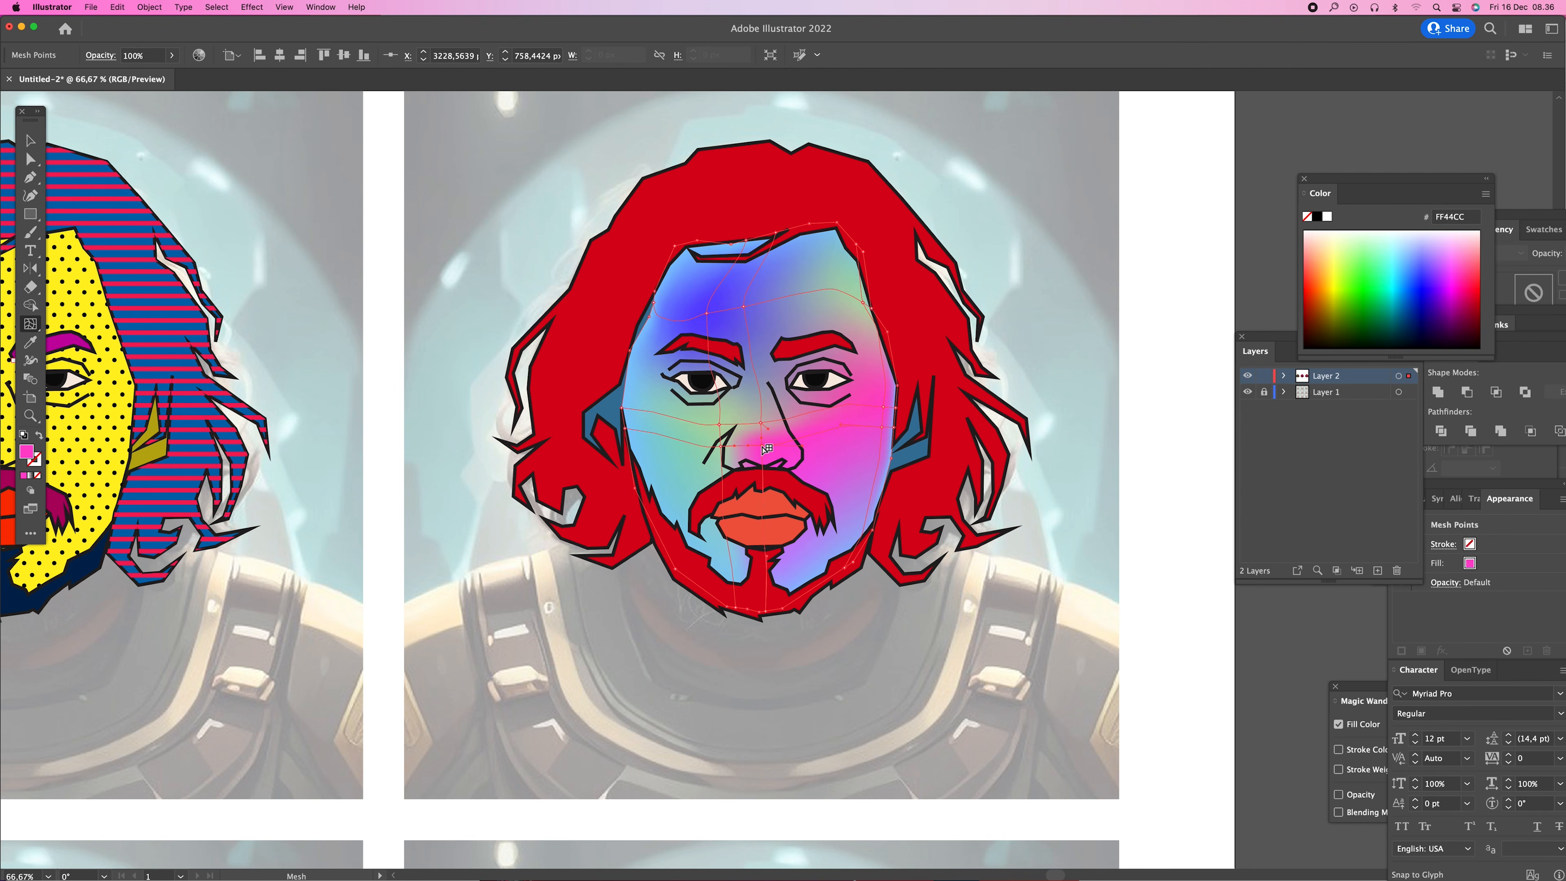
left_click(1325, 265)
left_click(1331, 253)
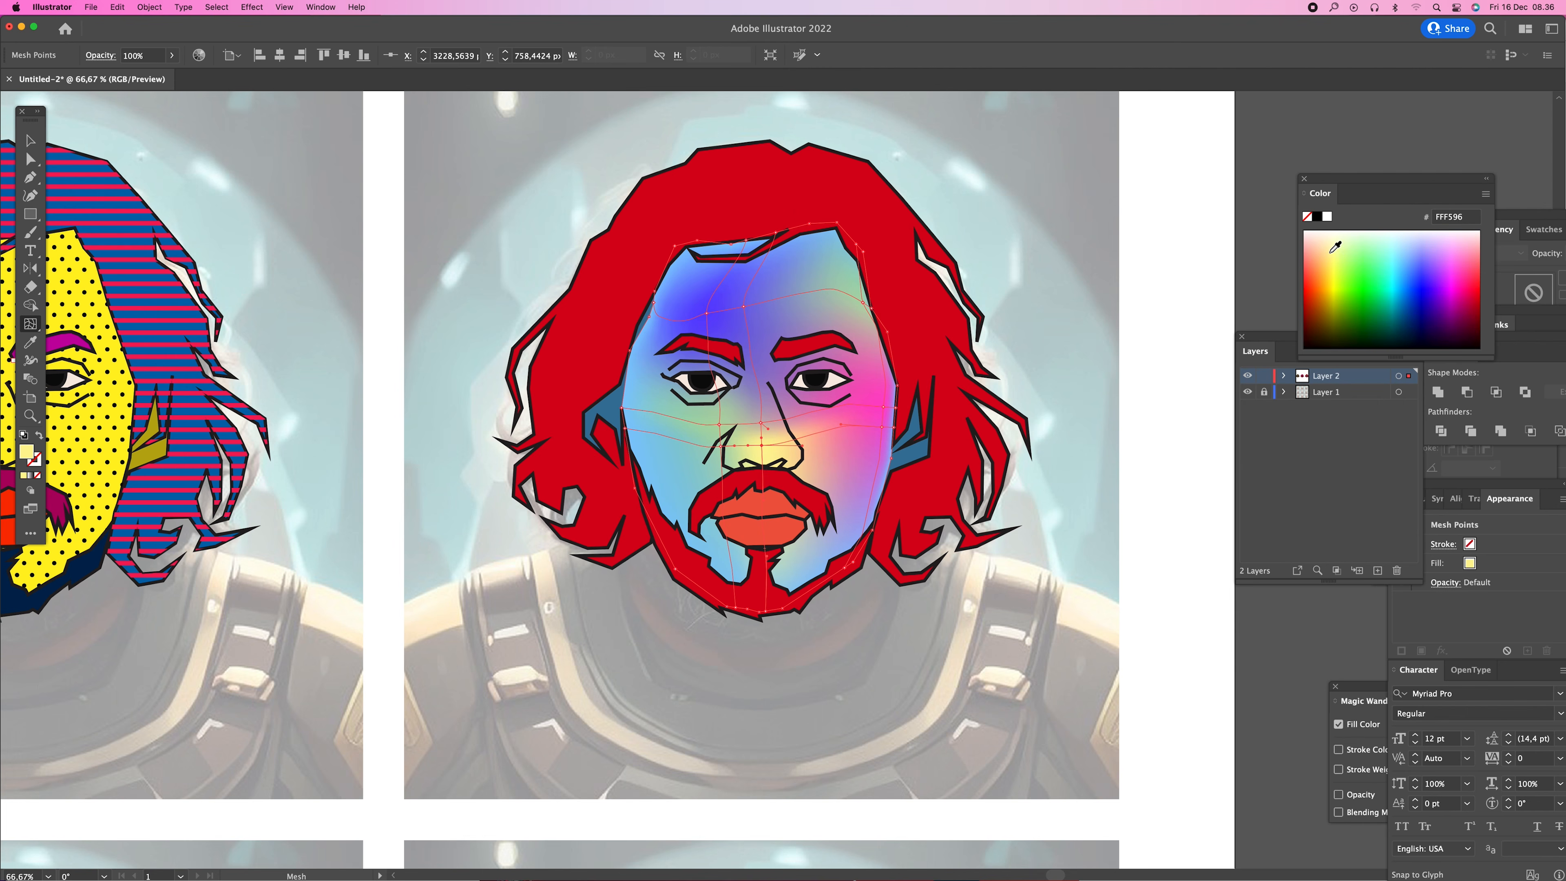
left_click(1401, 336)
left_click(1408, 328)
left_click(1417, 303)
left_click(1411, 295)
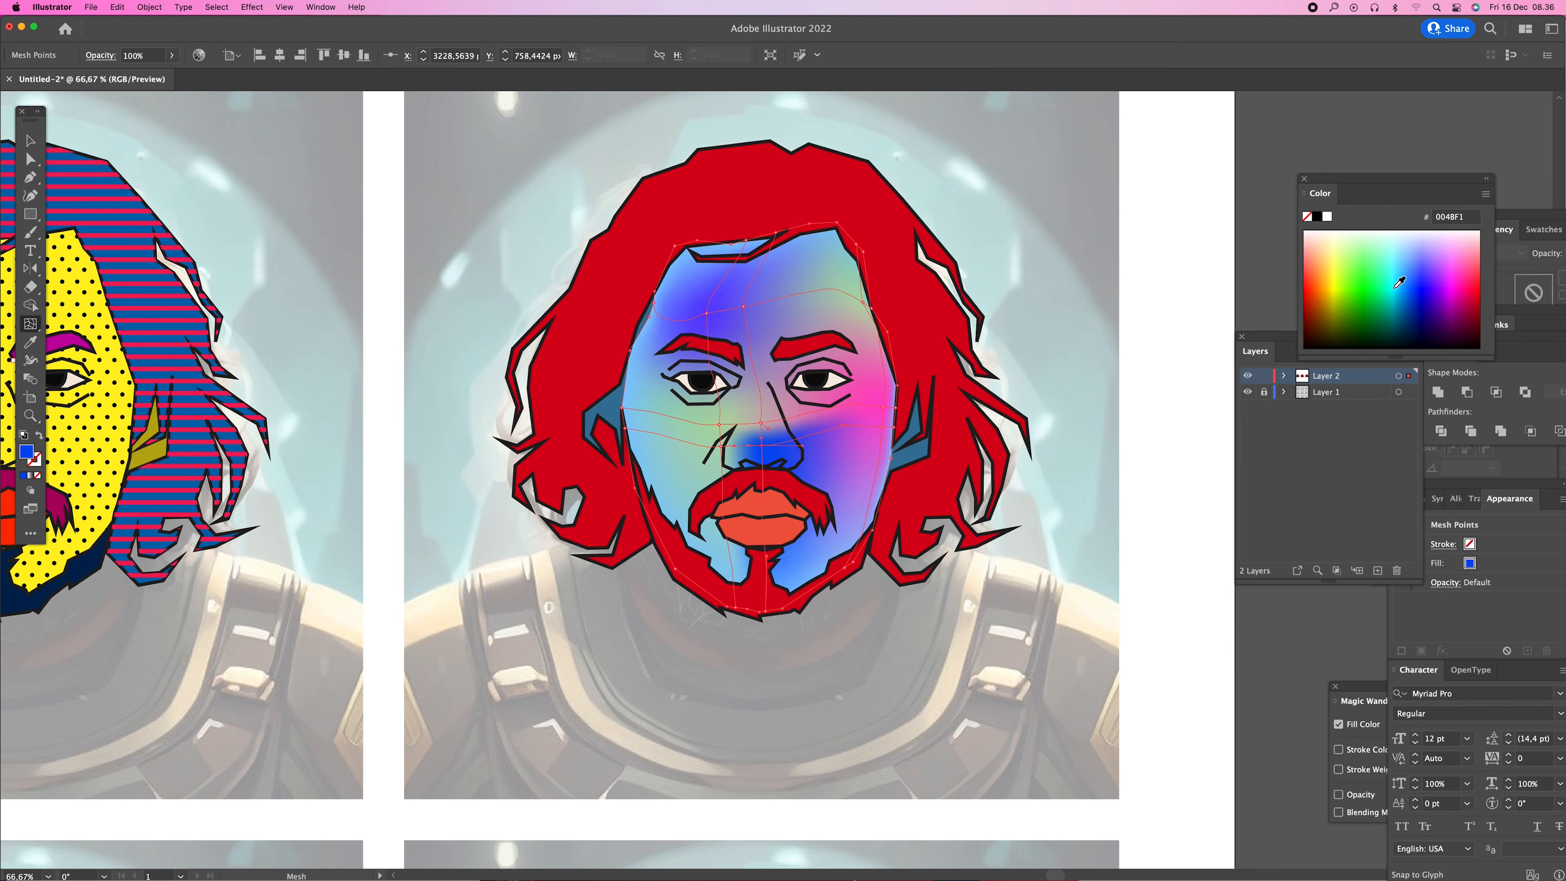
left_click(1378, 254)
left_click(1373, 248)
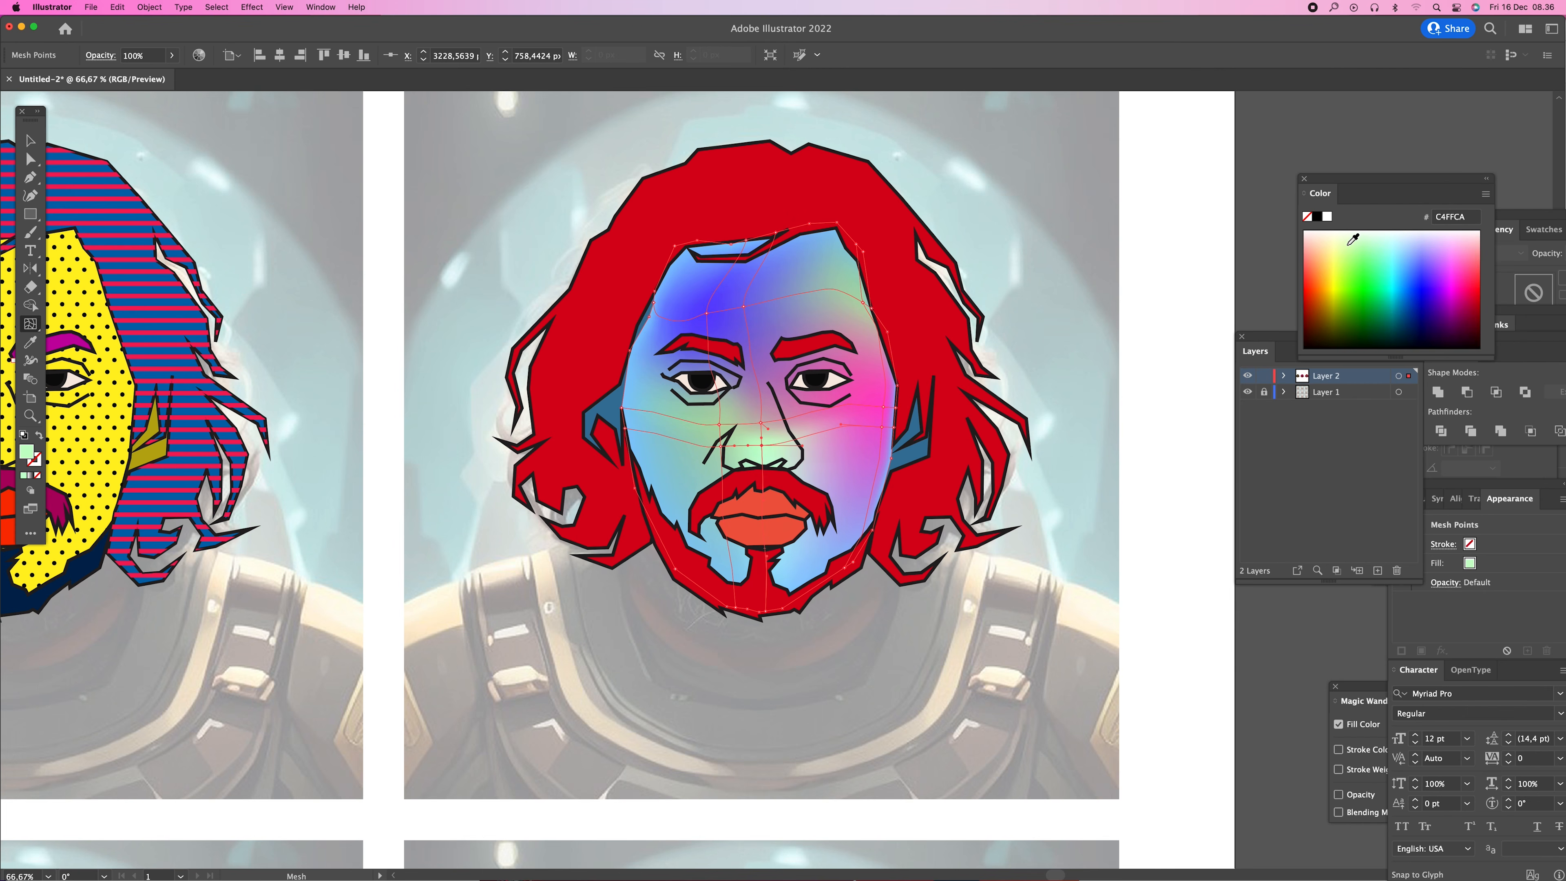
left_click(1329, 259)
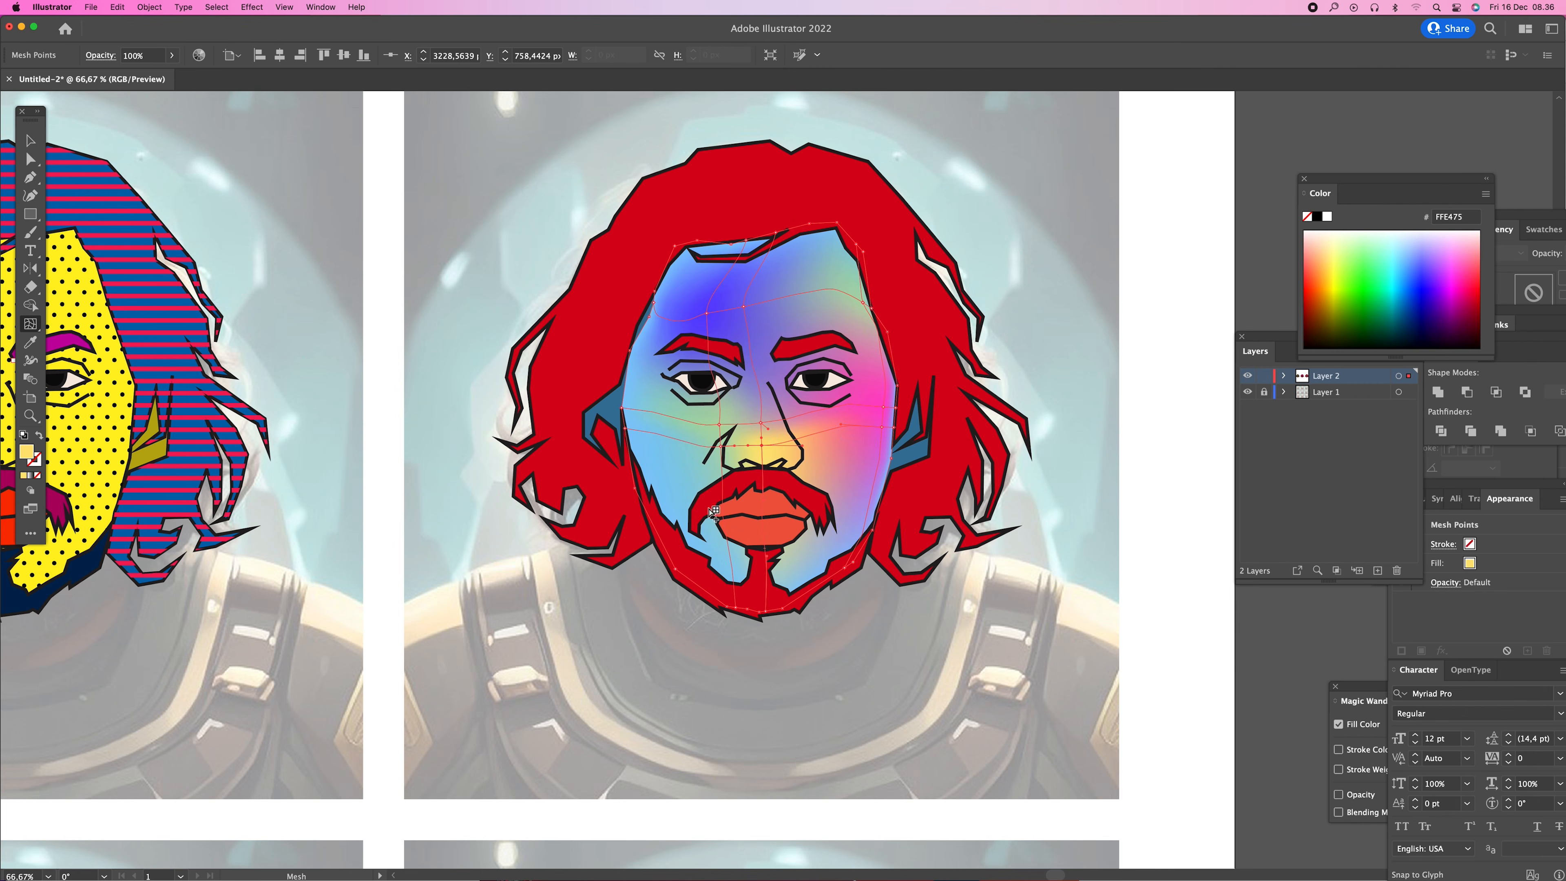
- Add FFE475 mesh points on the lower left cheek and left face edge, undo a red trial color, and reshape the mesh inward there
left_click(666, 500)
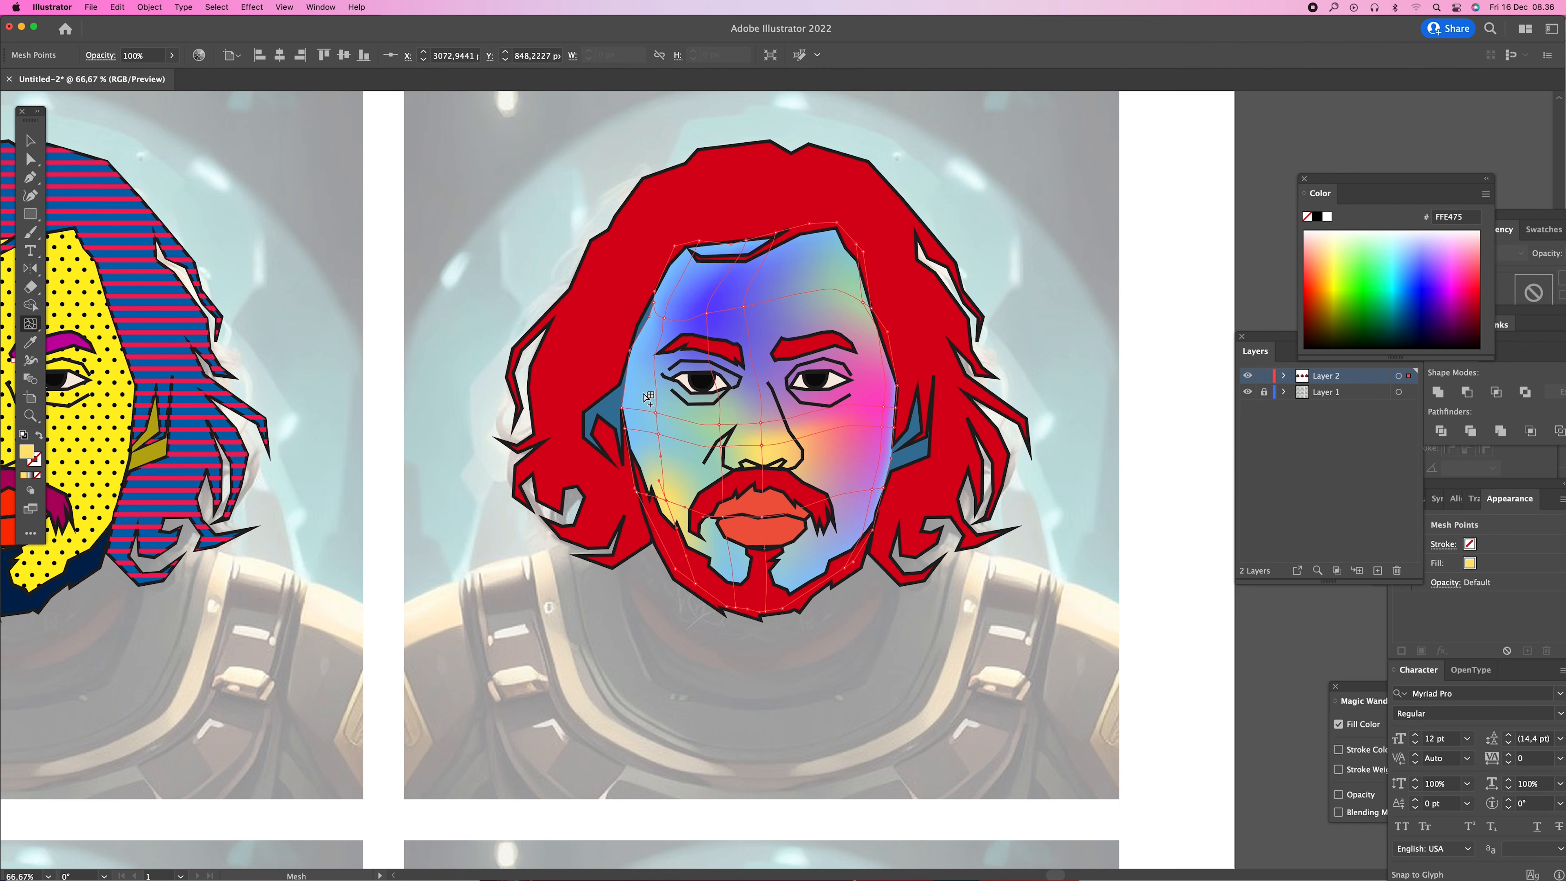
left_click(635, 410)
left_click(1483, 281)
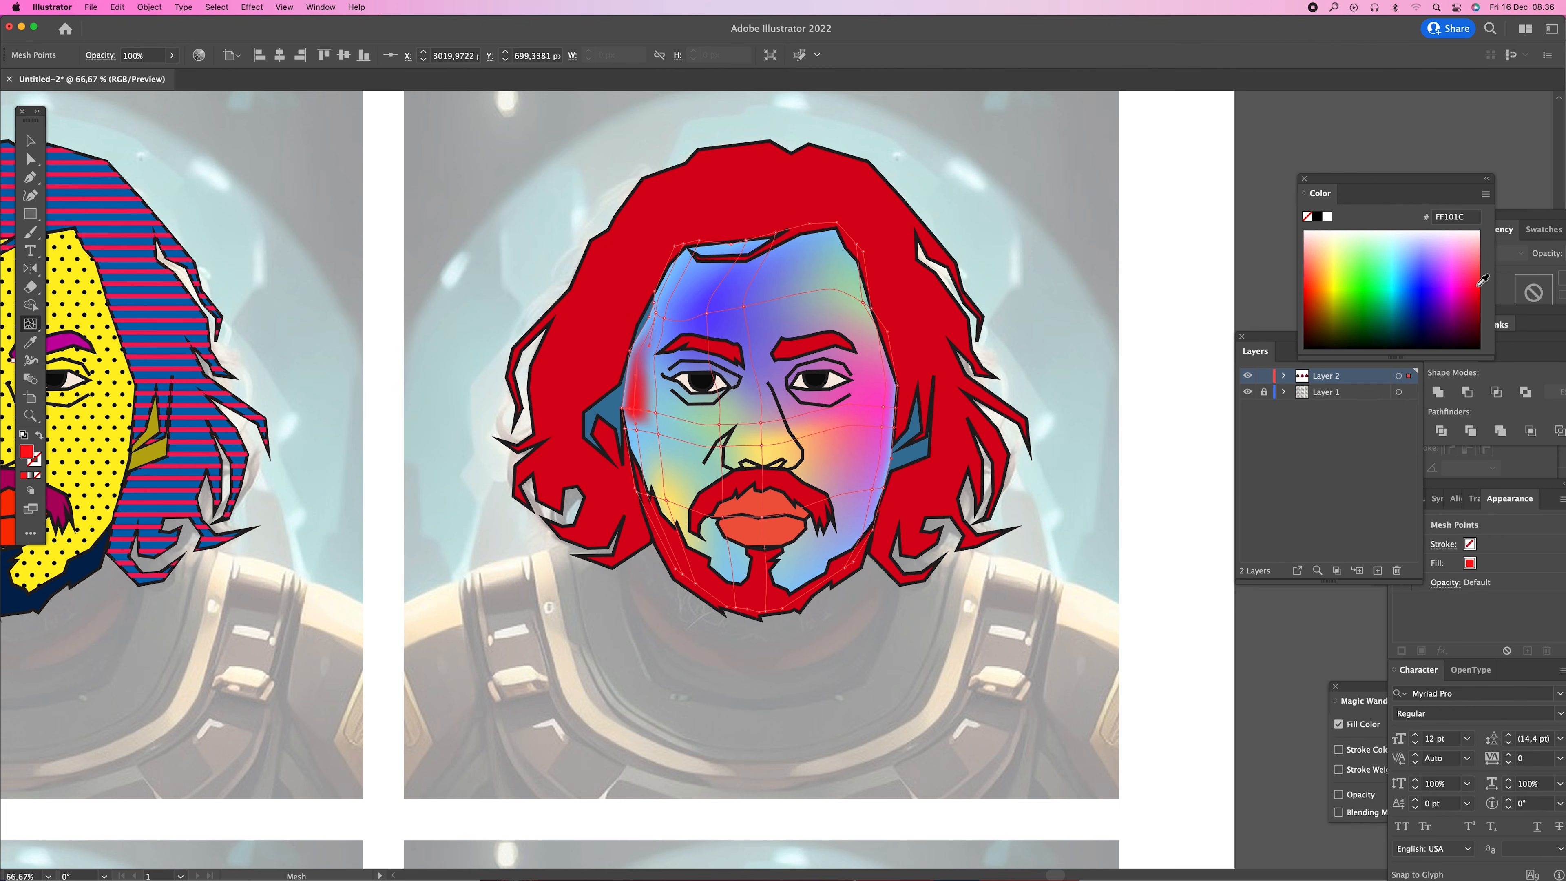
key("super+z")
key("a")
left_click_drag(636, 430, 668, 451)
left_click(647, 426)
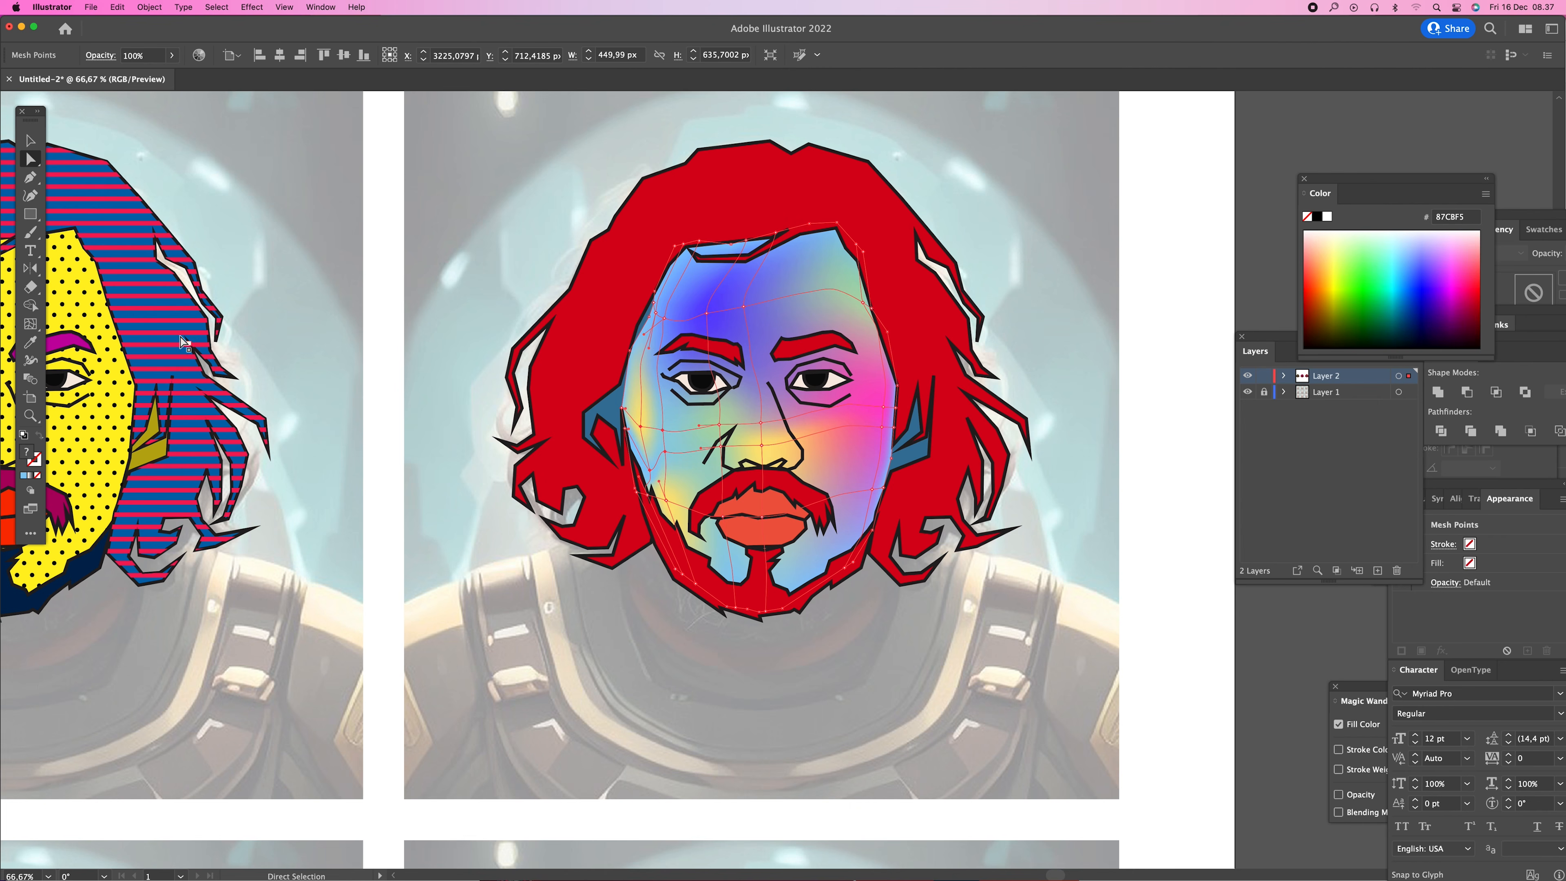
- Add a gradient mesh point in each eyebrow of the third head, colored dark purple 2A0065
left_click(30, 324)
left_click(786, 355)
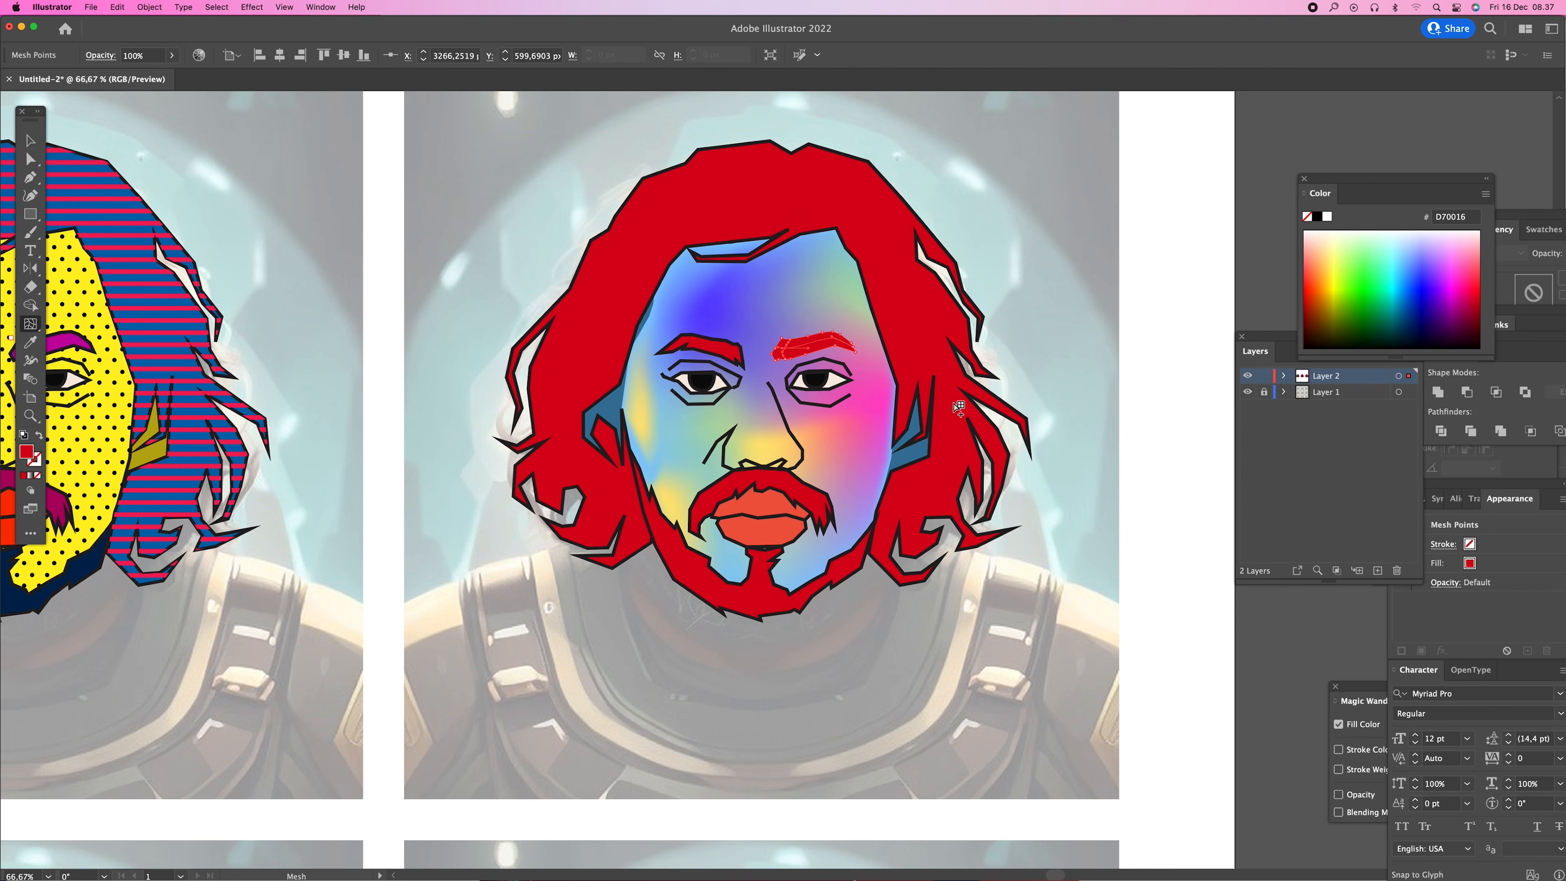
left_click(1439, 318)
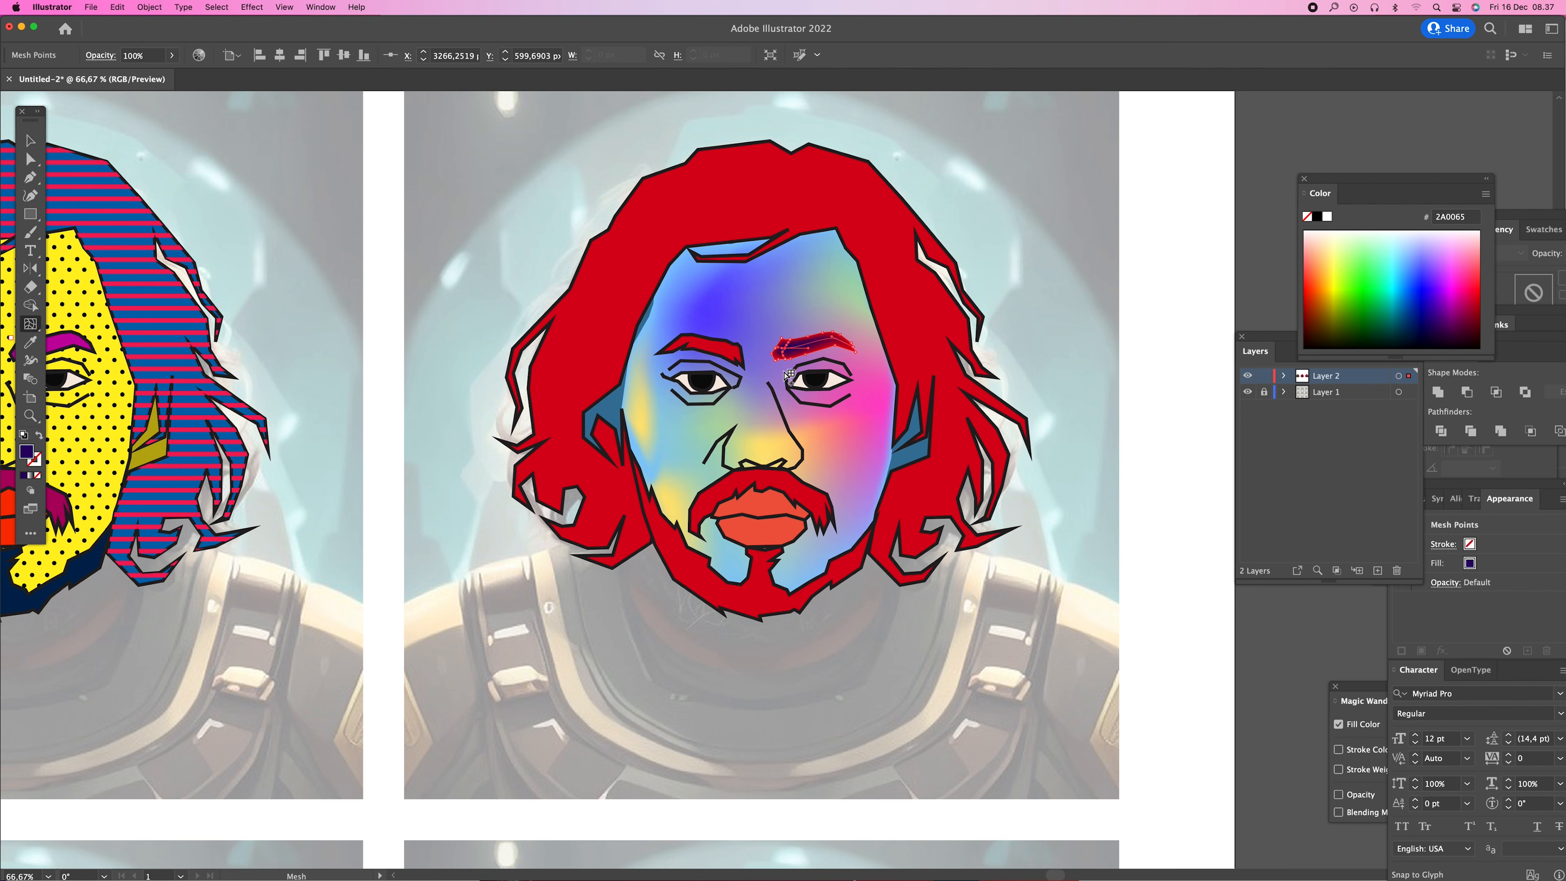
left_click(725, 351)
- Try to add a gradient mesh to the third head's red hair shape
left_click(915, 362)
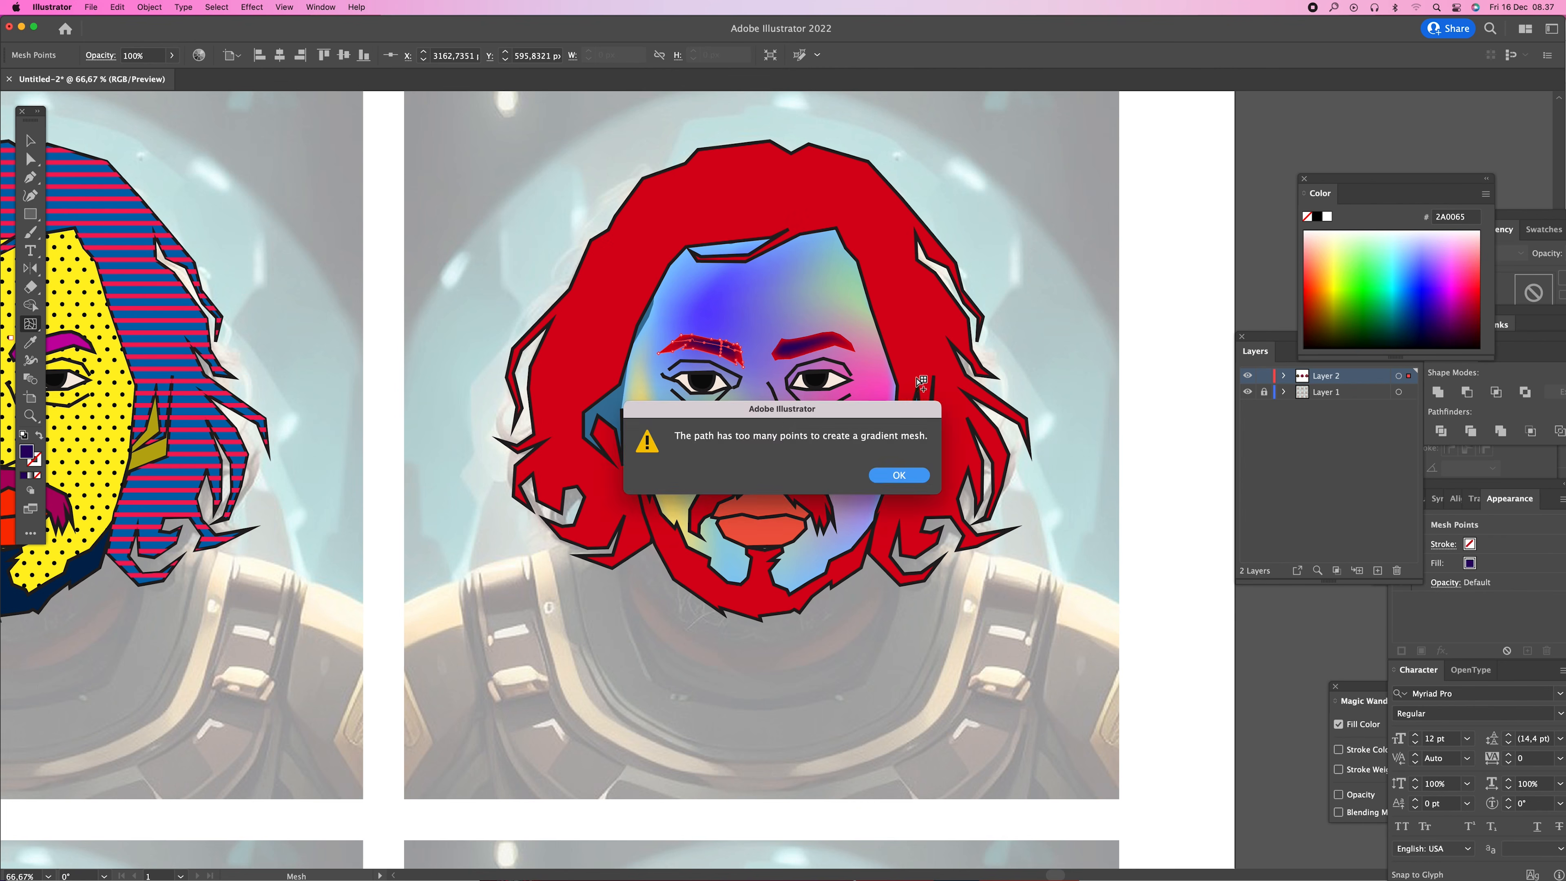
left_click(902, 484)
key("v")
left_click(955, 348)
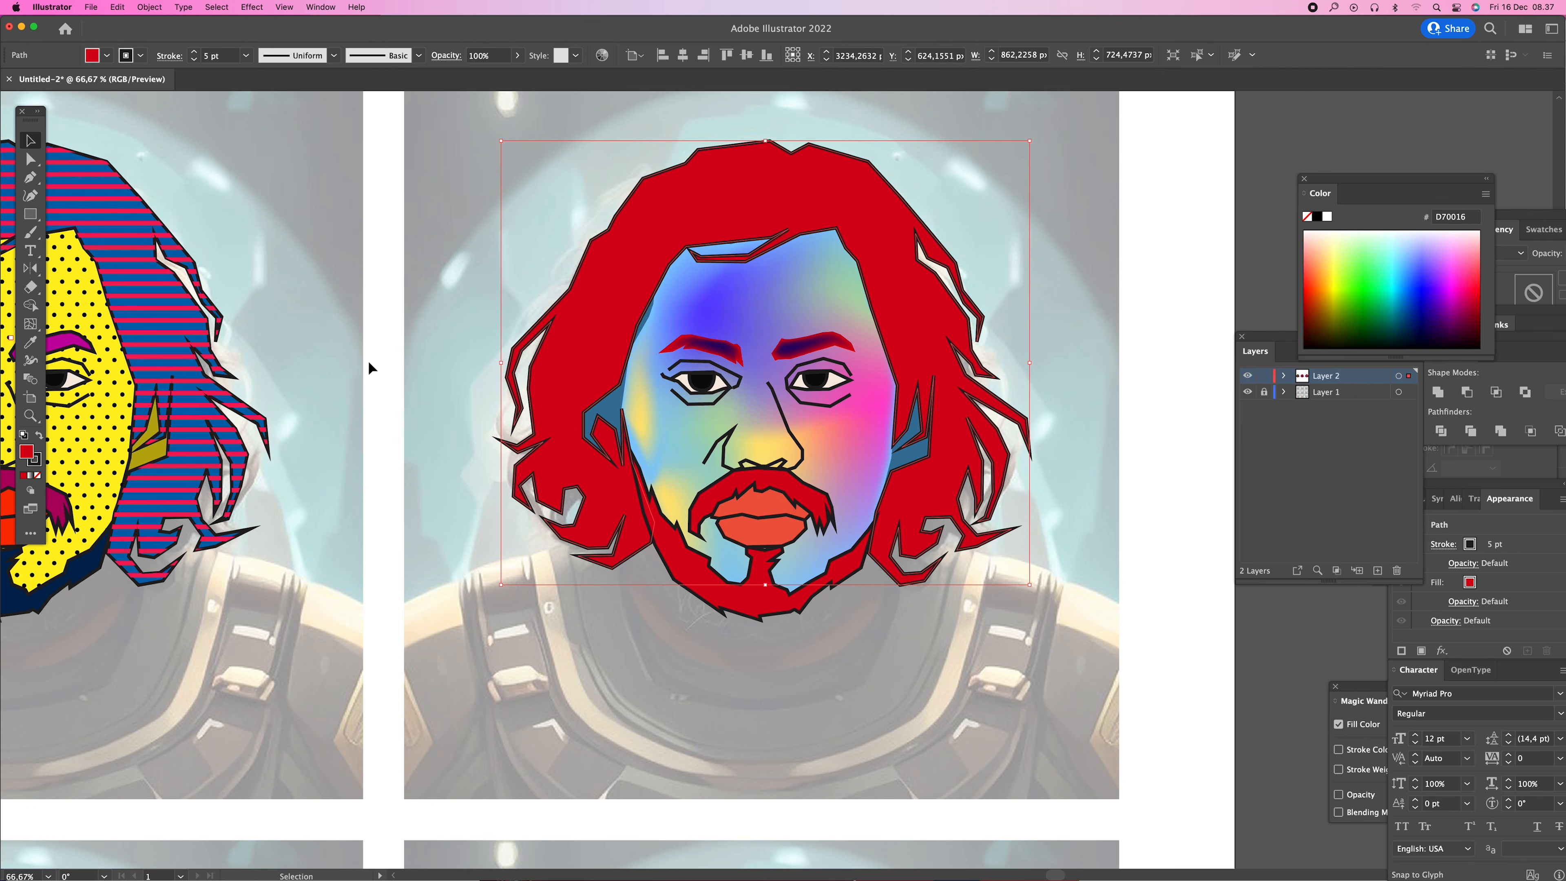
left_click(30, 325)
left_click(902, 354)
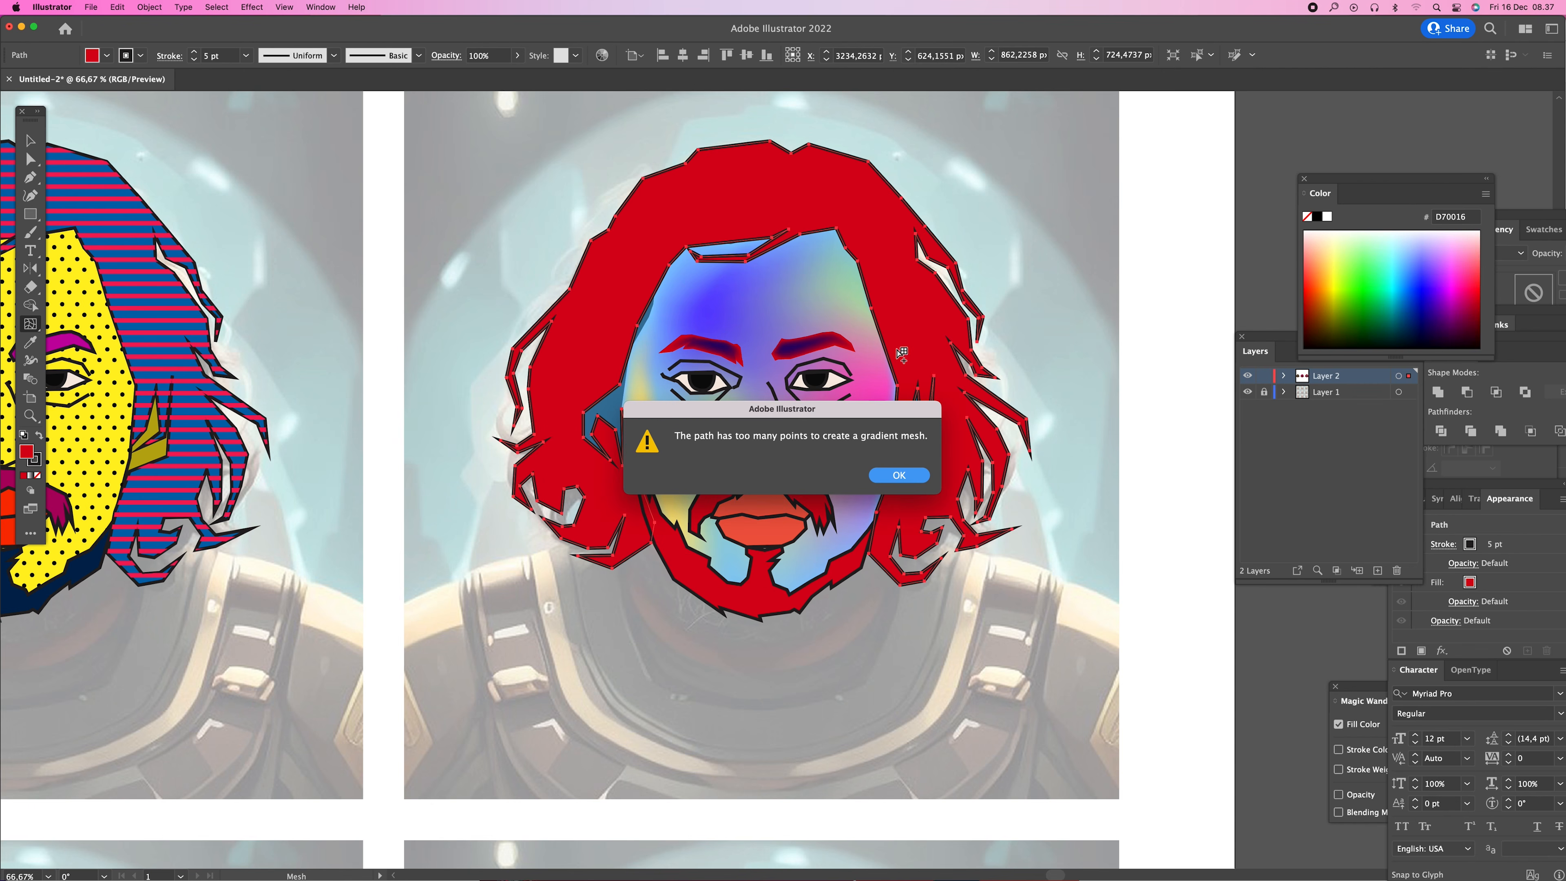
left_click(895, 476)
- Add a gradient mesh point at the center of the moustache, color it dark navy 06004E, and deselect it
left_click(747, 493)
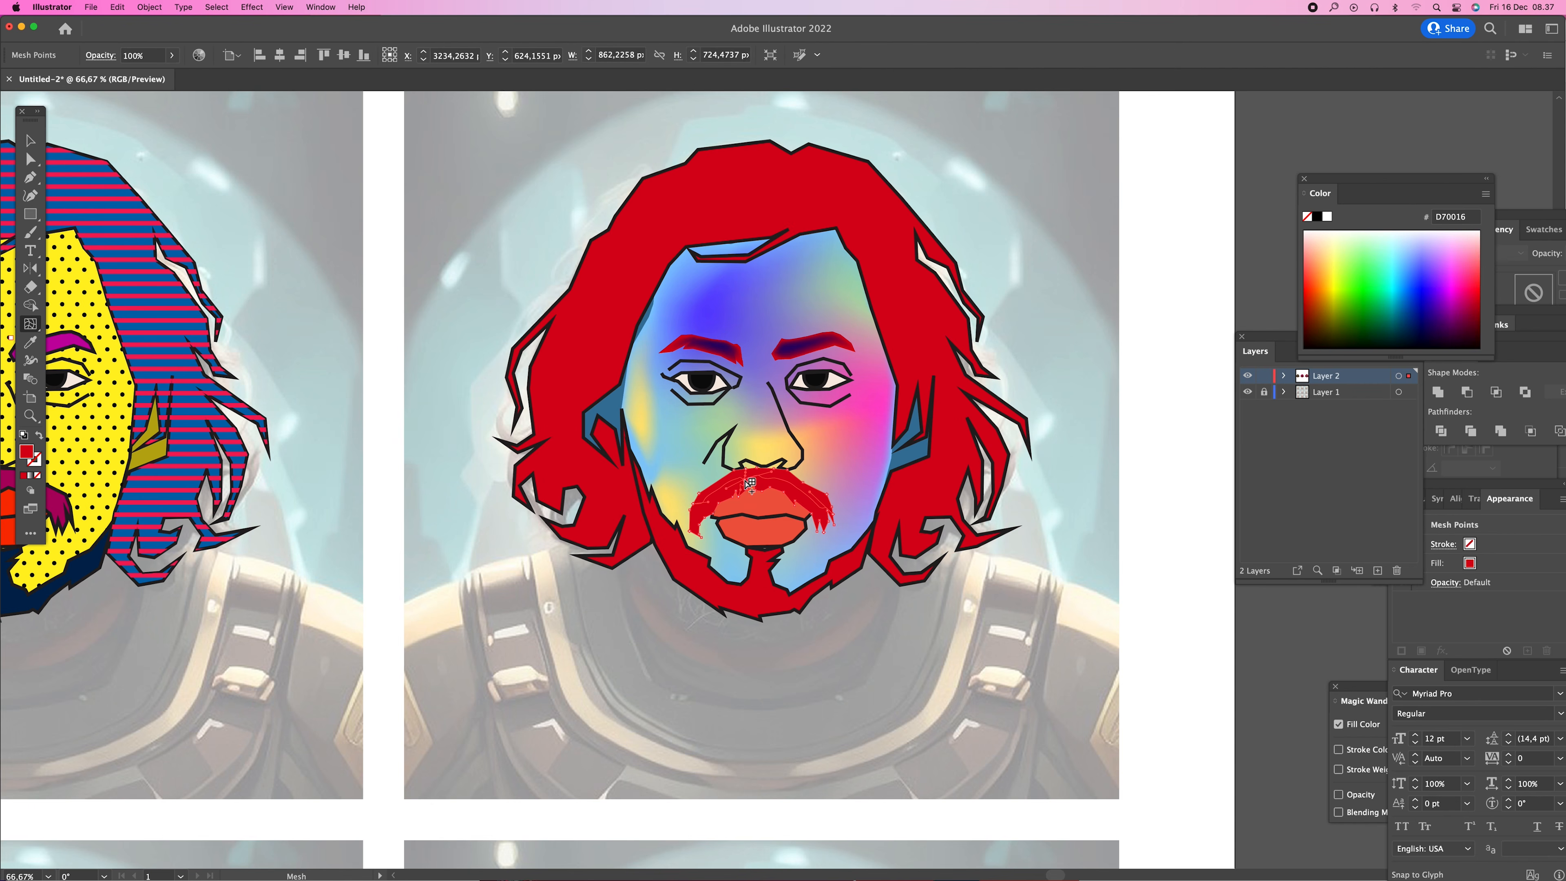
left_click(1426, 318)
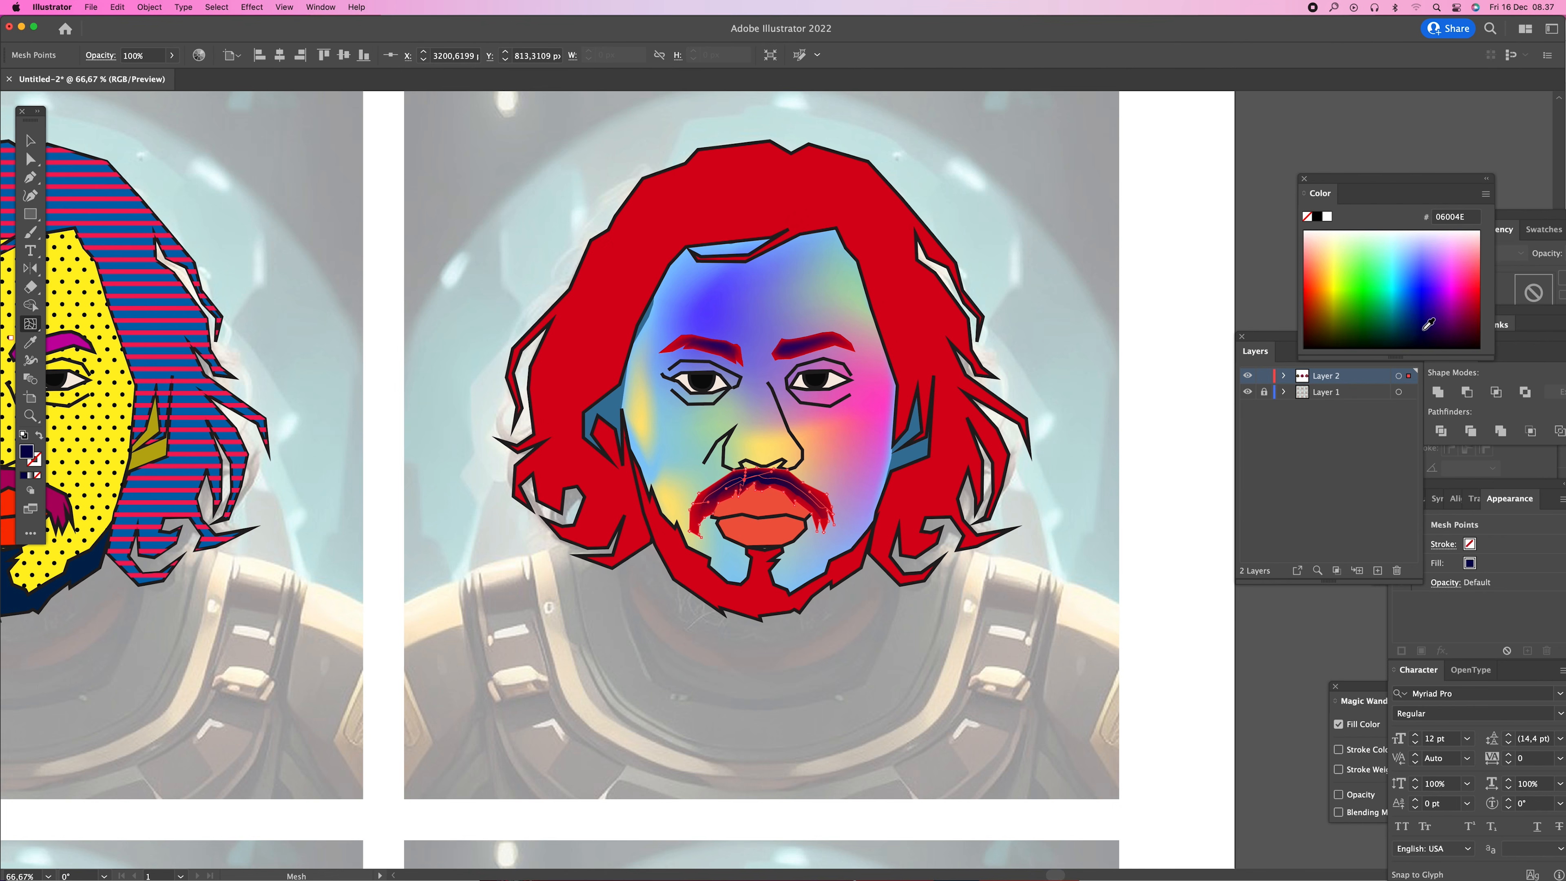
key("v")
left_click(1164, 521)
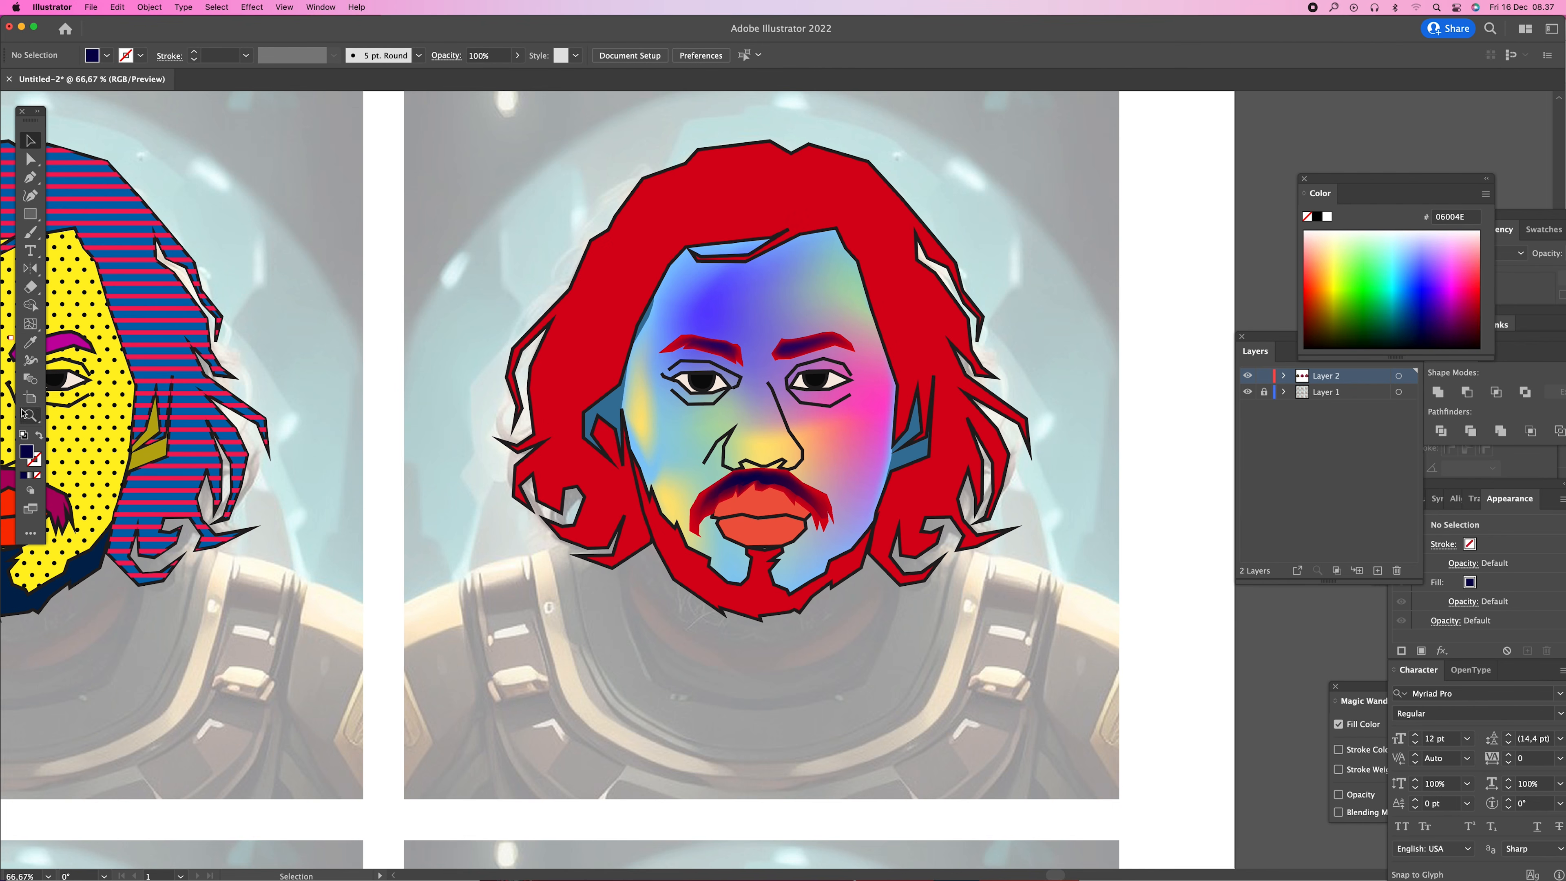
- Add a gradient mesh point in dark navy 06004E at the center of the lower lip
left_click(31, 325)
left_click(764, 538)
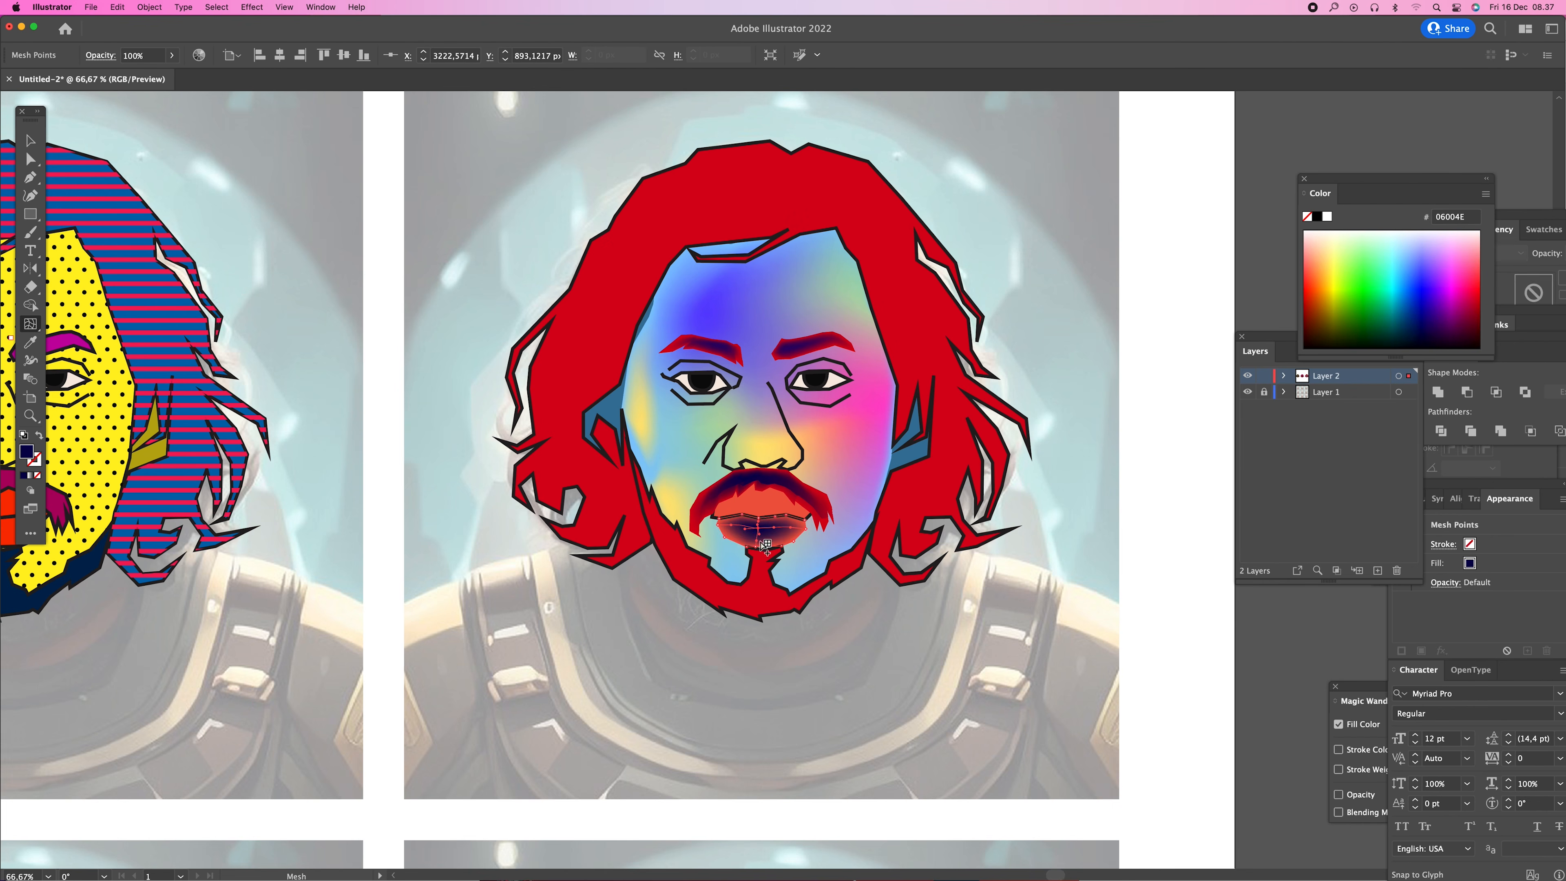
- Undo the lower lip's navy mesh point and add one at its center colored crimson AA003D instead
key("super+z")
left_click(762, 524)
left_click(1472, 297)
left_click(1469, 309)
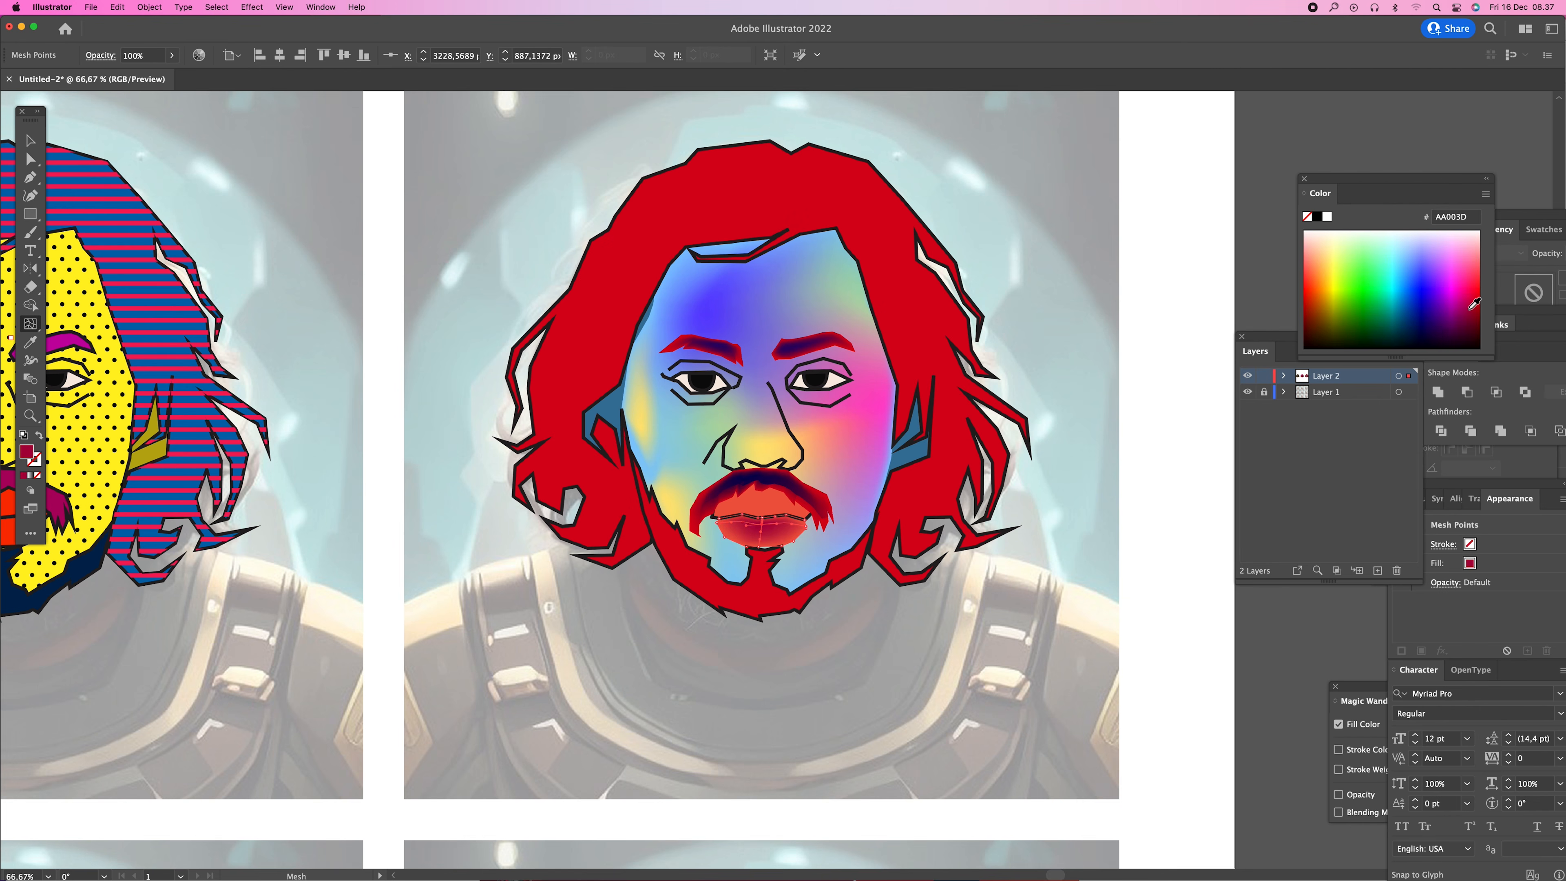
- Add gradient mesh points at the upper lip's center and in the ears, colored dark maroon 410028
left_click(762, 513)
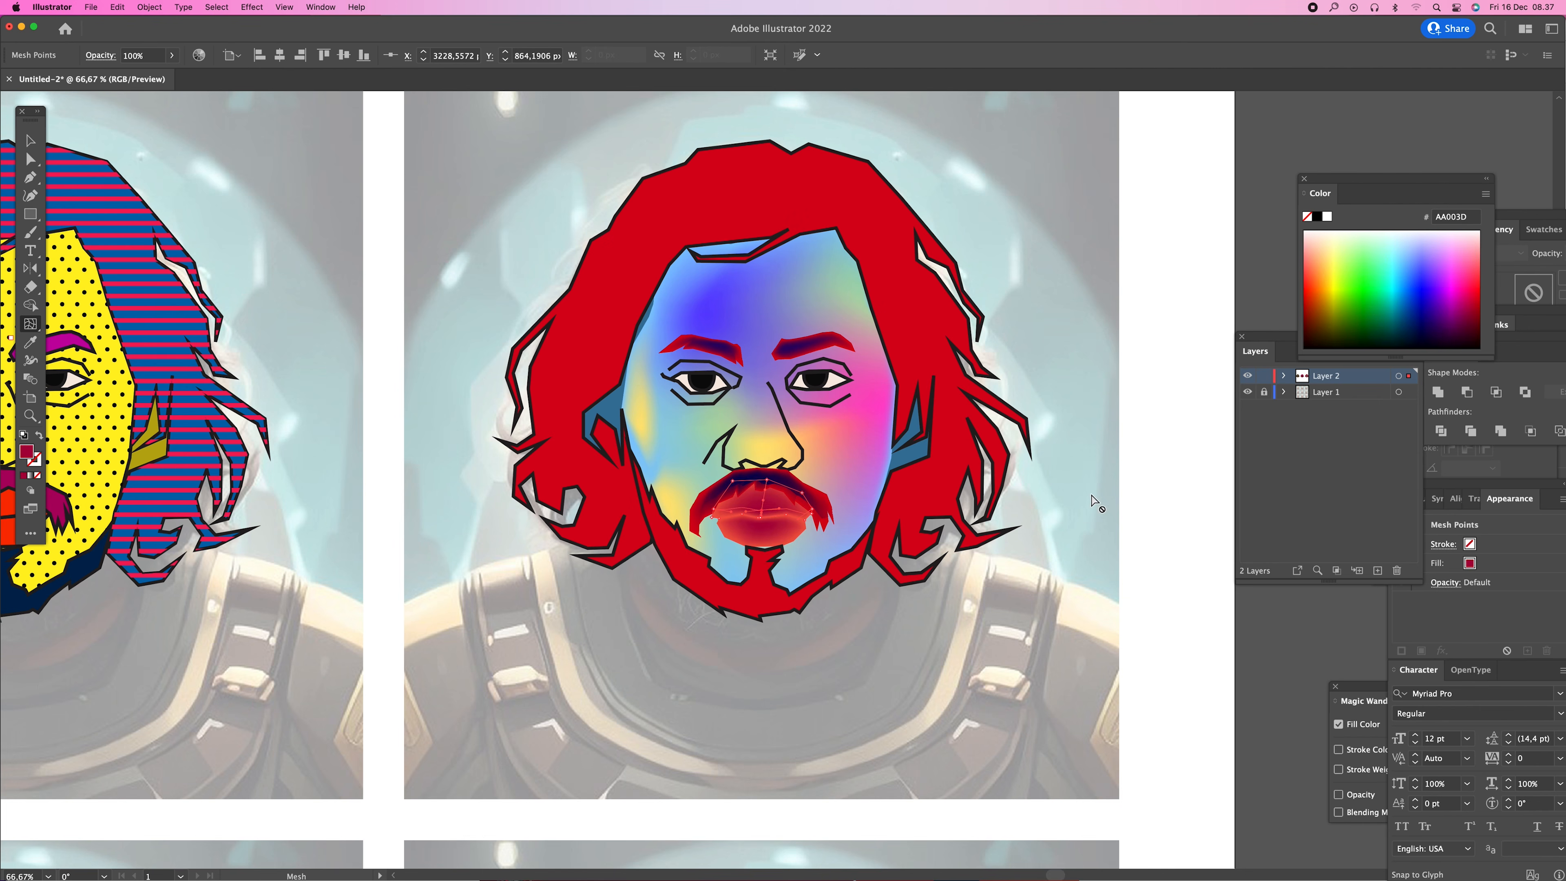
left_click(1464, 330)
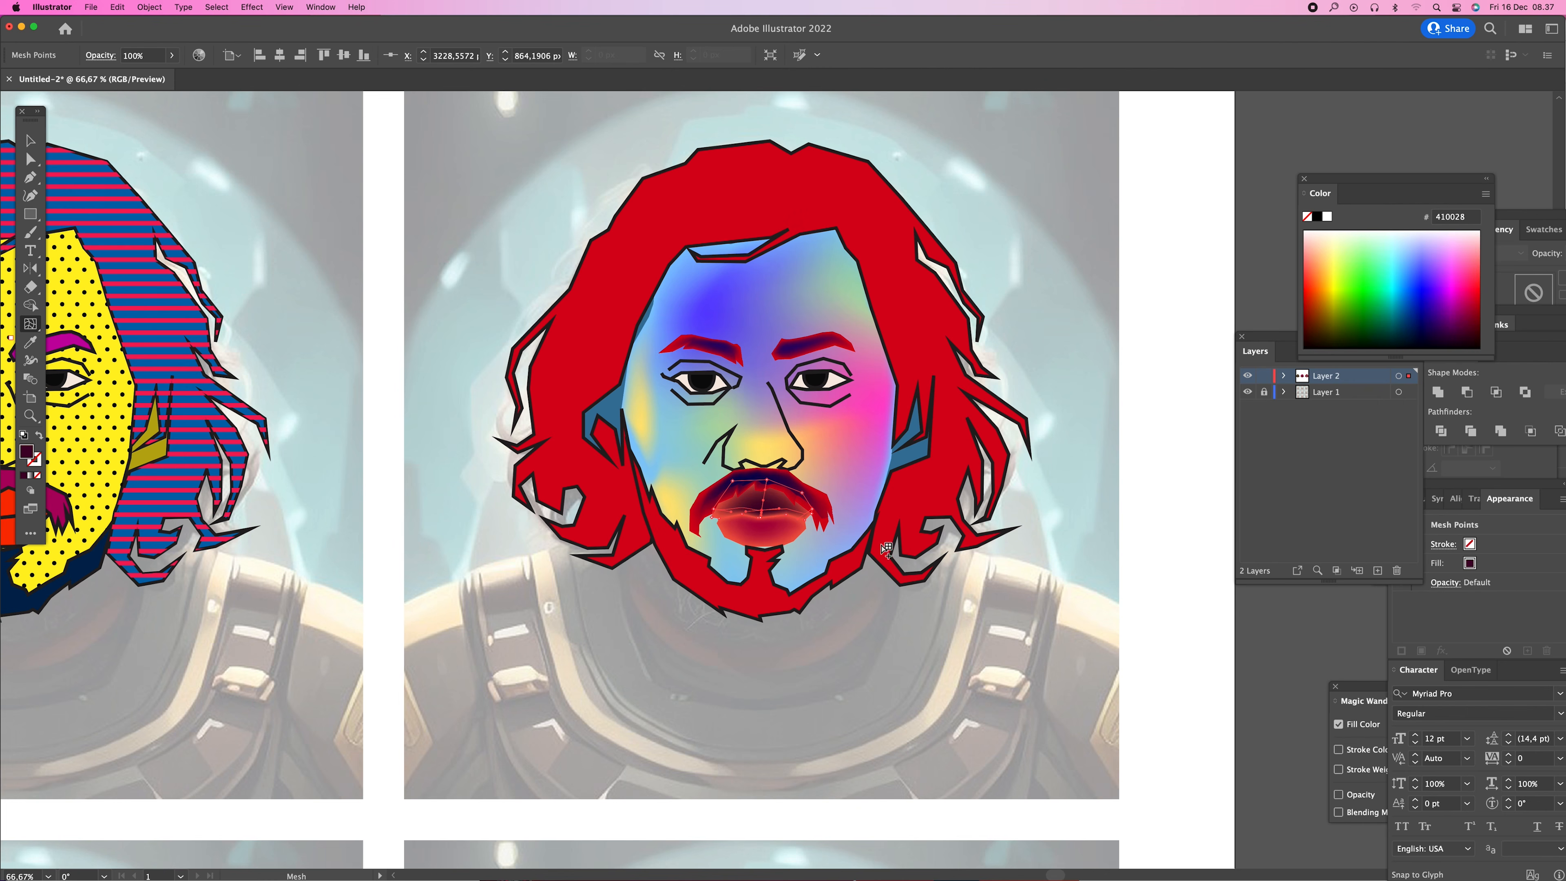
left_click(612, 408)
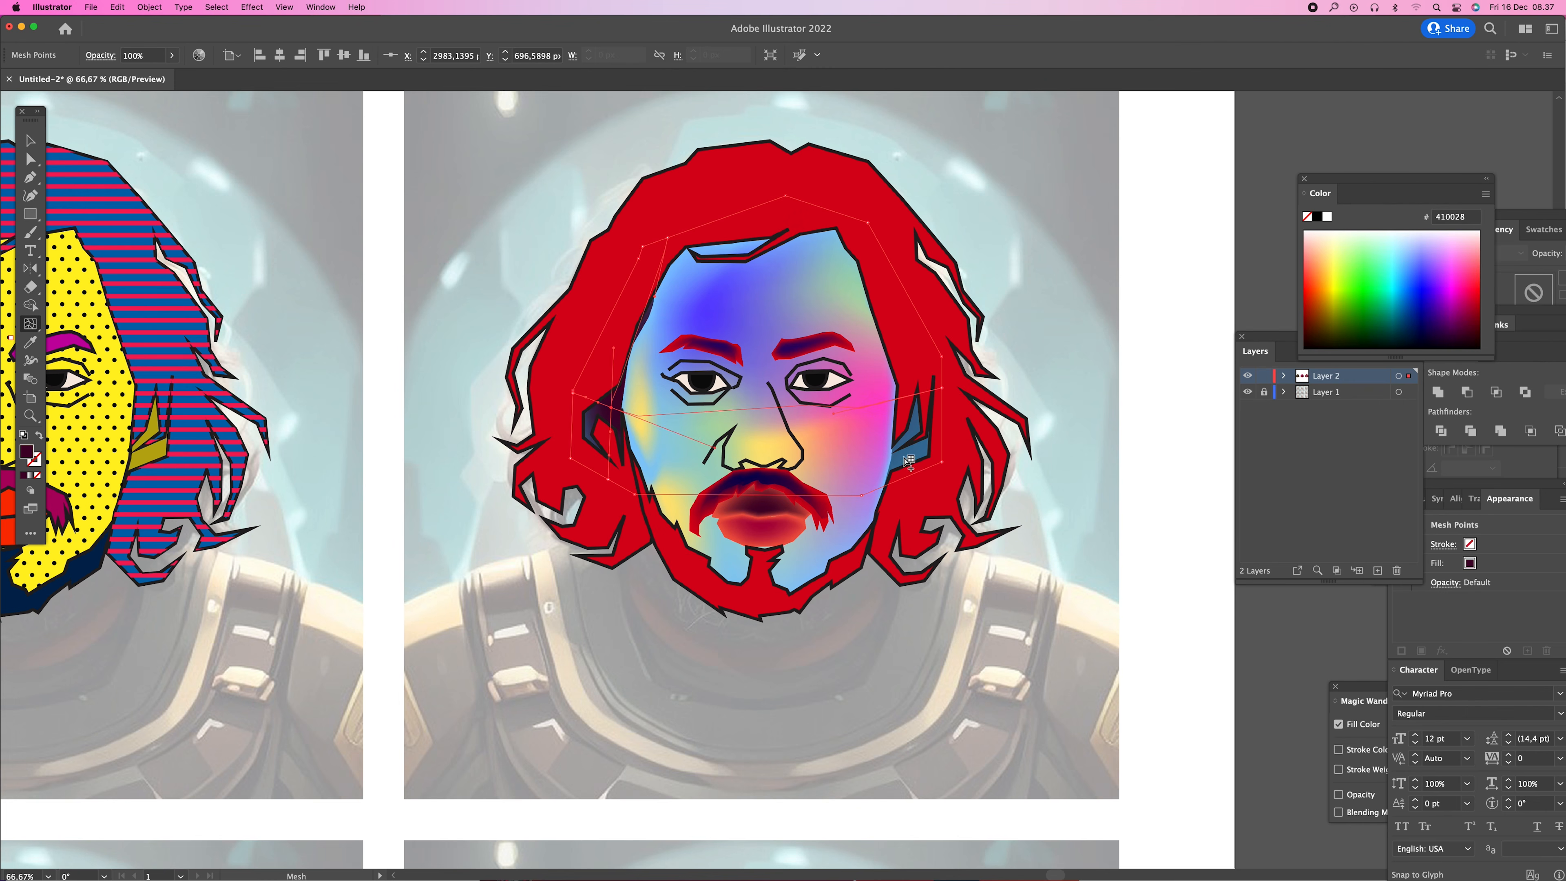
- Try the Mesh tool on the third head's red hair shape, and remove the shape's black stroke
left_click(595, 286)
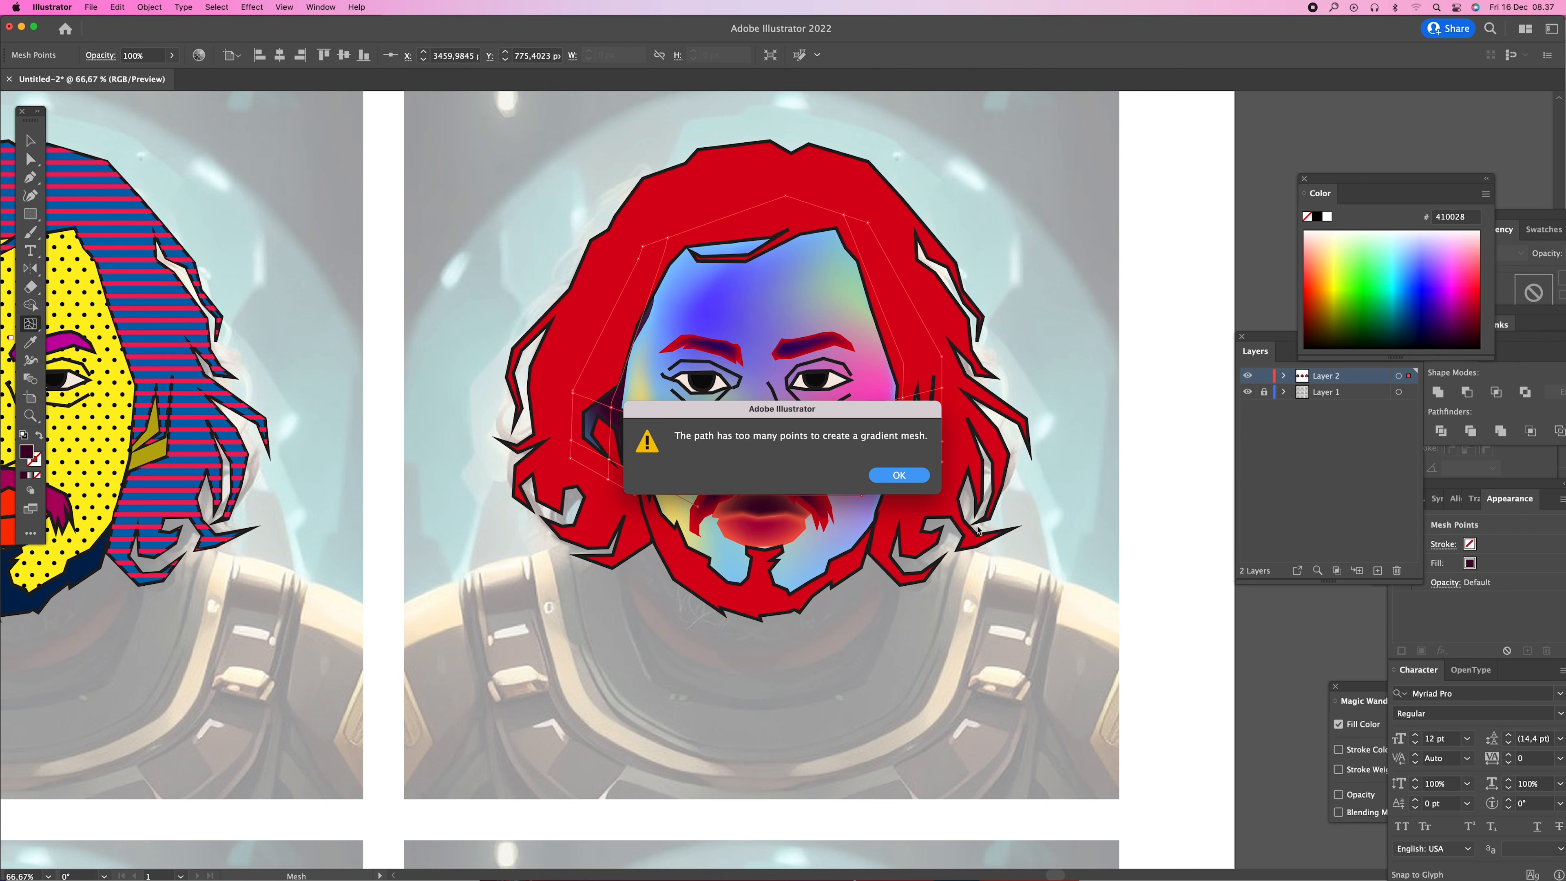
left_click(899, 475)
key("v")
left_click(950, 472)
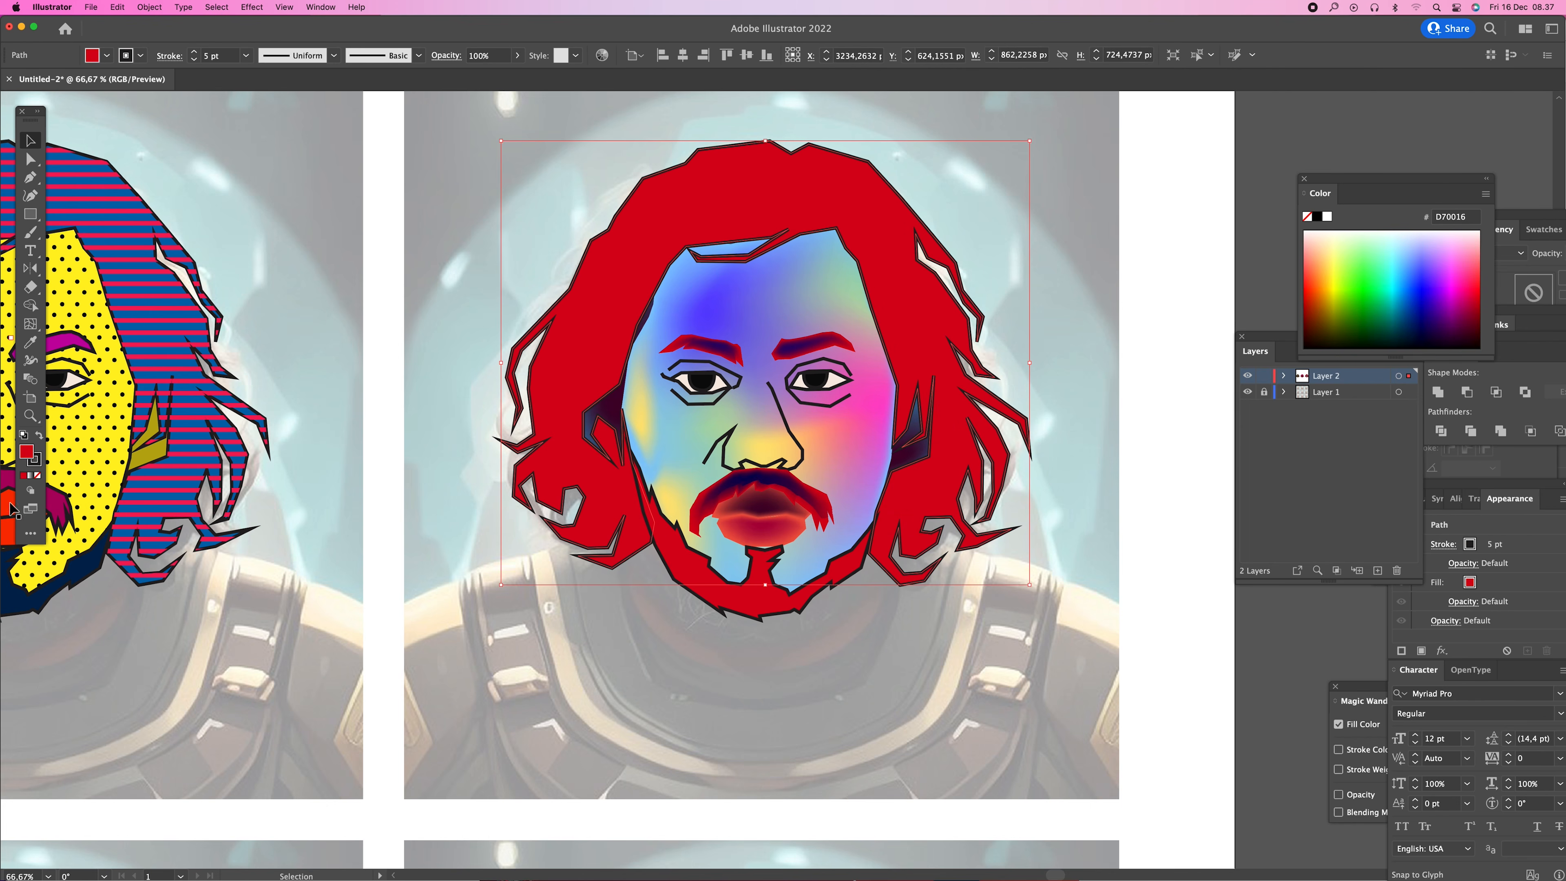
left_click(35, 464)
left_click(39, 476)
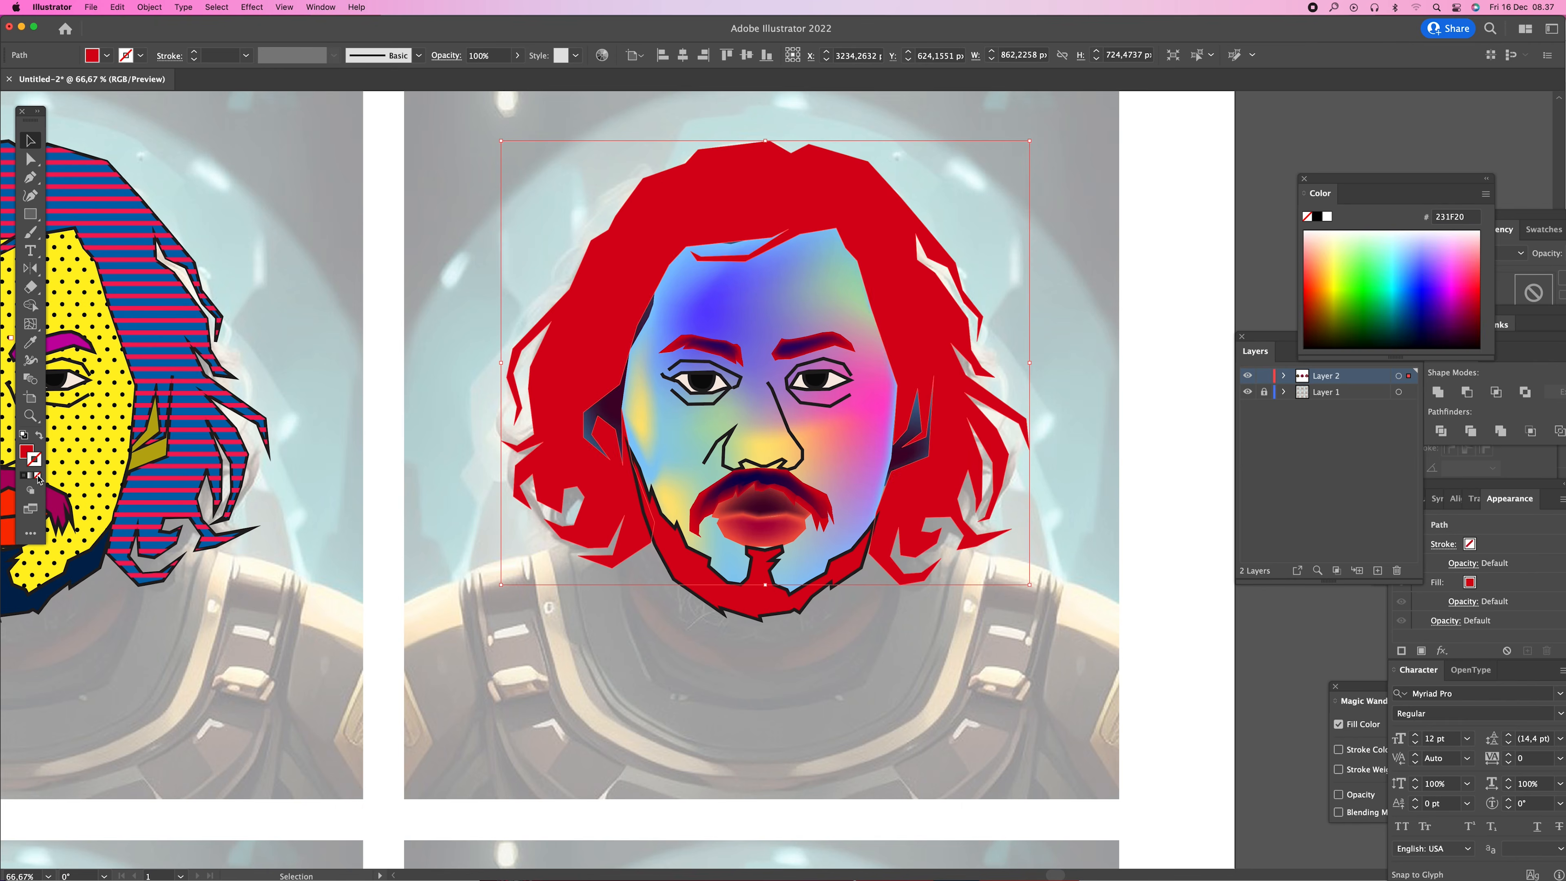
- Try to add a gradient mesh to the strokeless red hair shape
left_click(1113, 532)
left_click(30, 324)
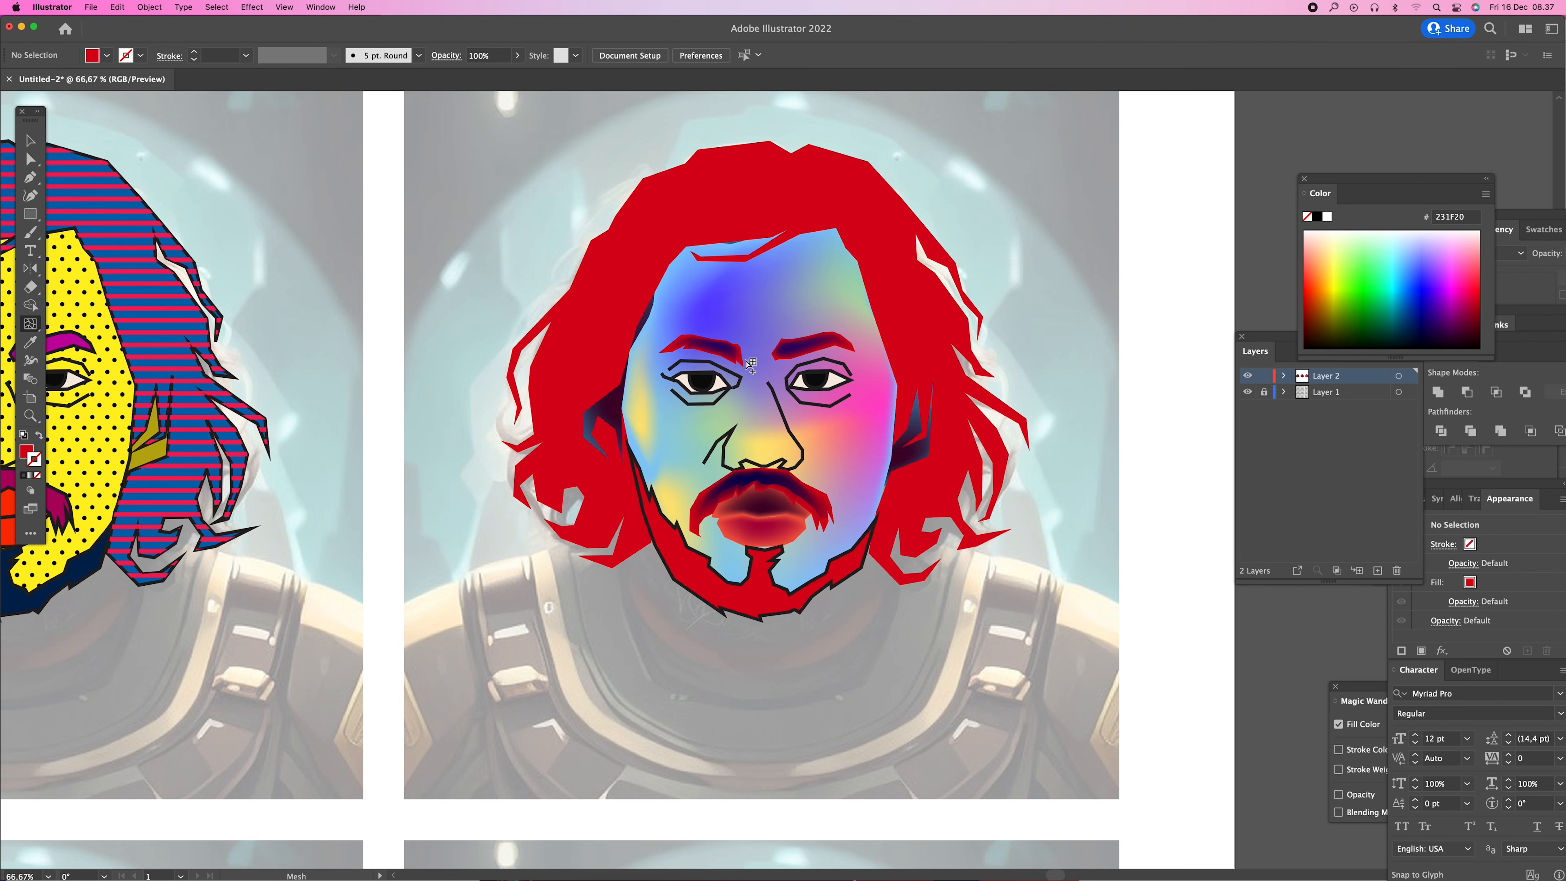
left_click(592, 345)
left_click(905, 476)
- Remove the black stroke from the third head's red beard shape
key("v")
left_click(866, 559)
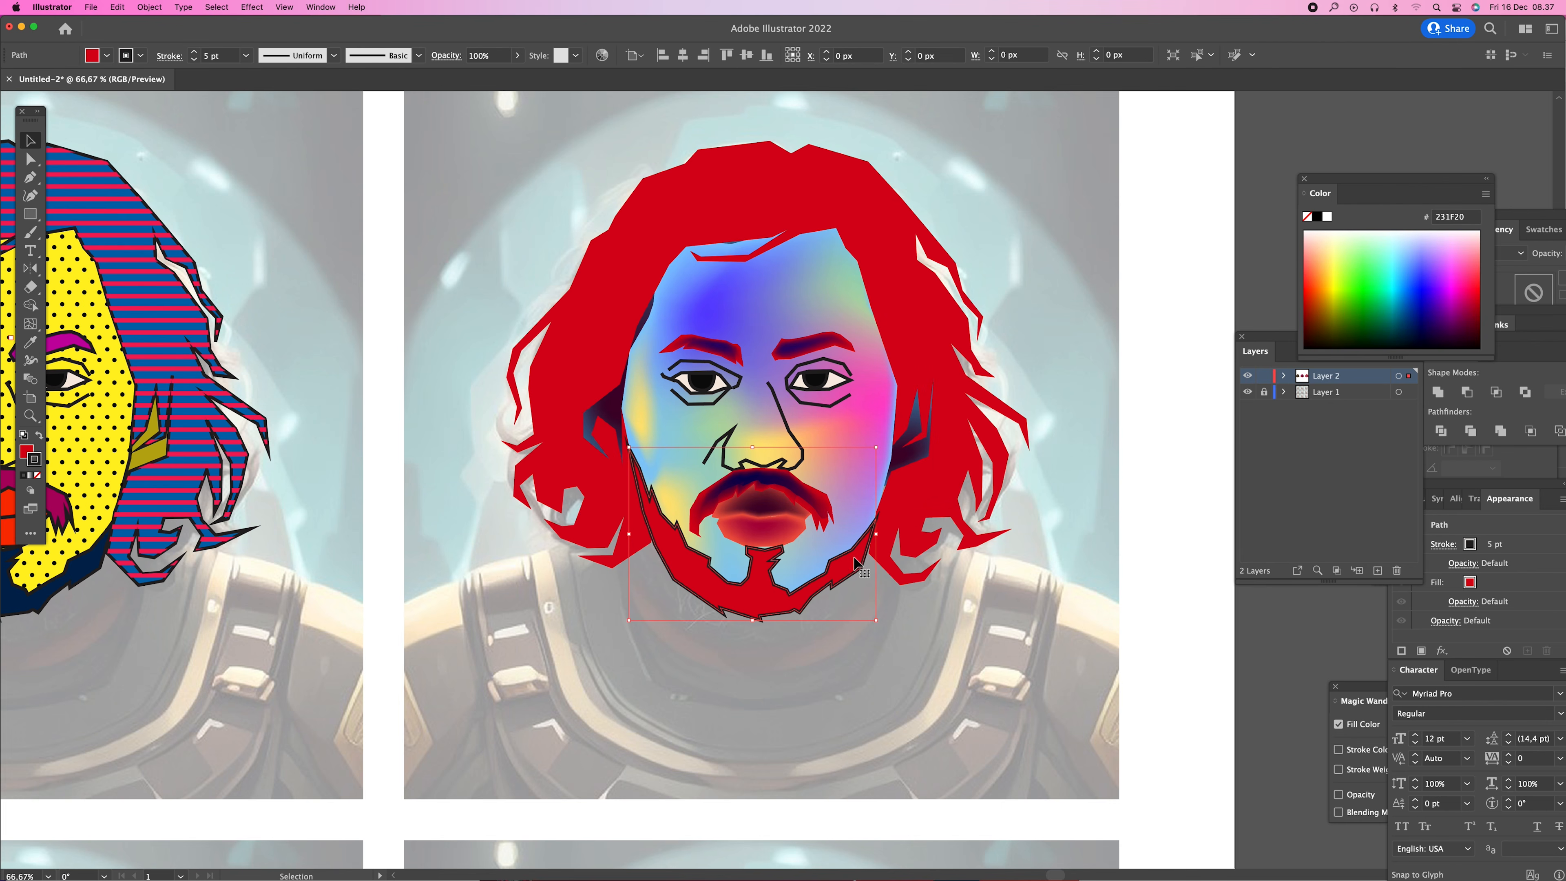
left_click(37, 475)
- Add gradient mesh points across the beard and fill them with dark navy such as 000B3E
left_click(30, 324)
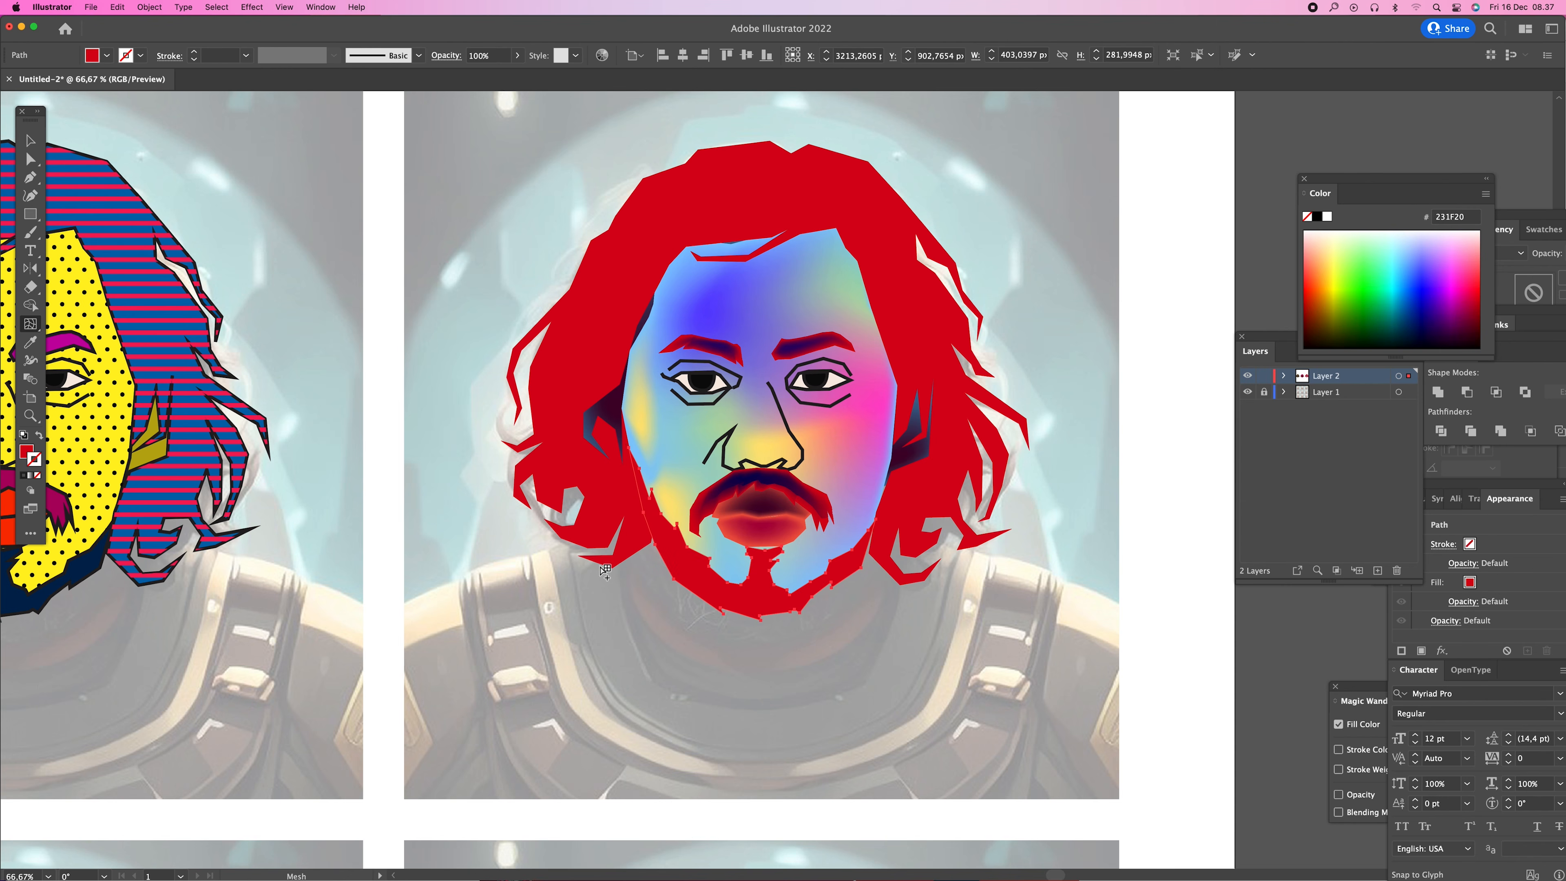
left_click(713, 595)
left_click(1426, 318)
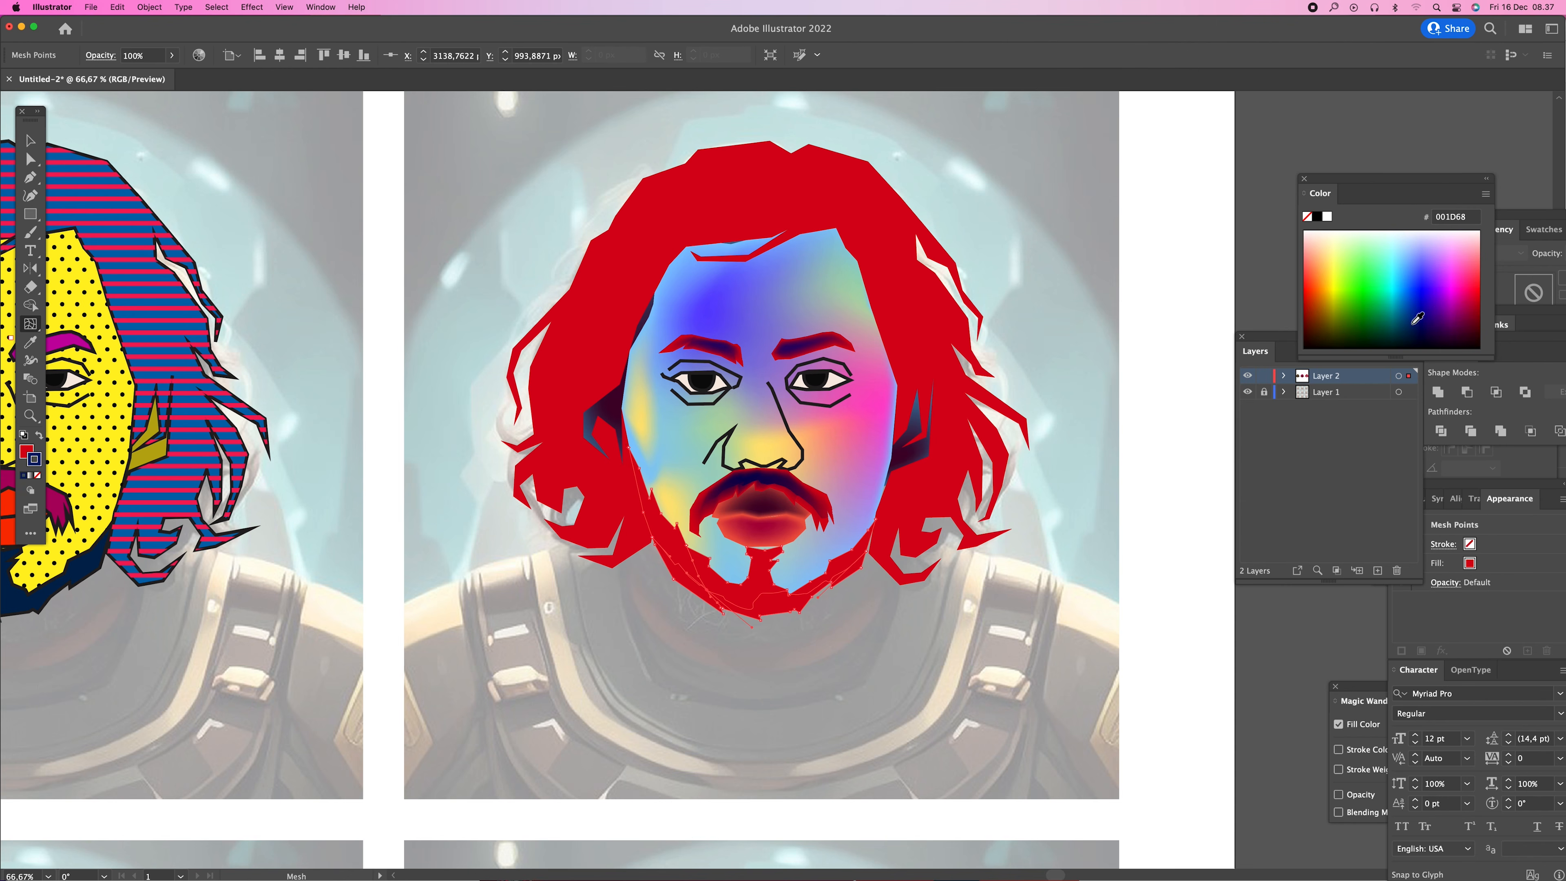
left_click(843, 563)
left_click(1440, 326)
left_click(27, 451)
left_click(739, 606)
left_click(1442, 339)
- Recolor the mesh point on the beard's left side to deep blue 00286F and deselect the mesh
key("a")
left_click(695, 604)
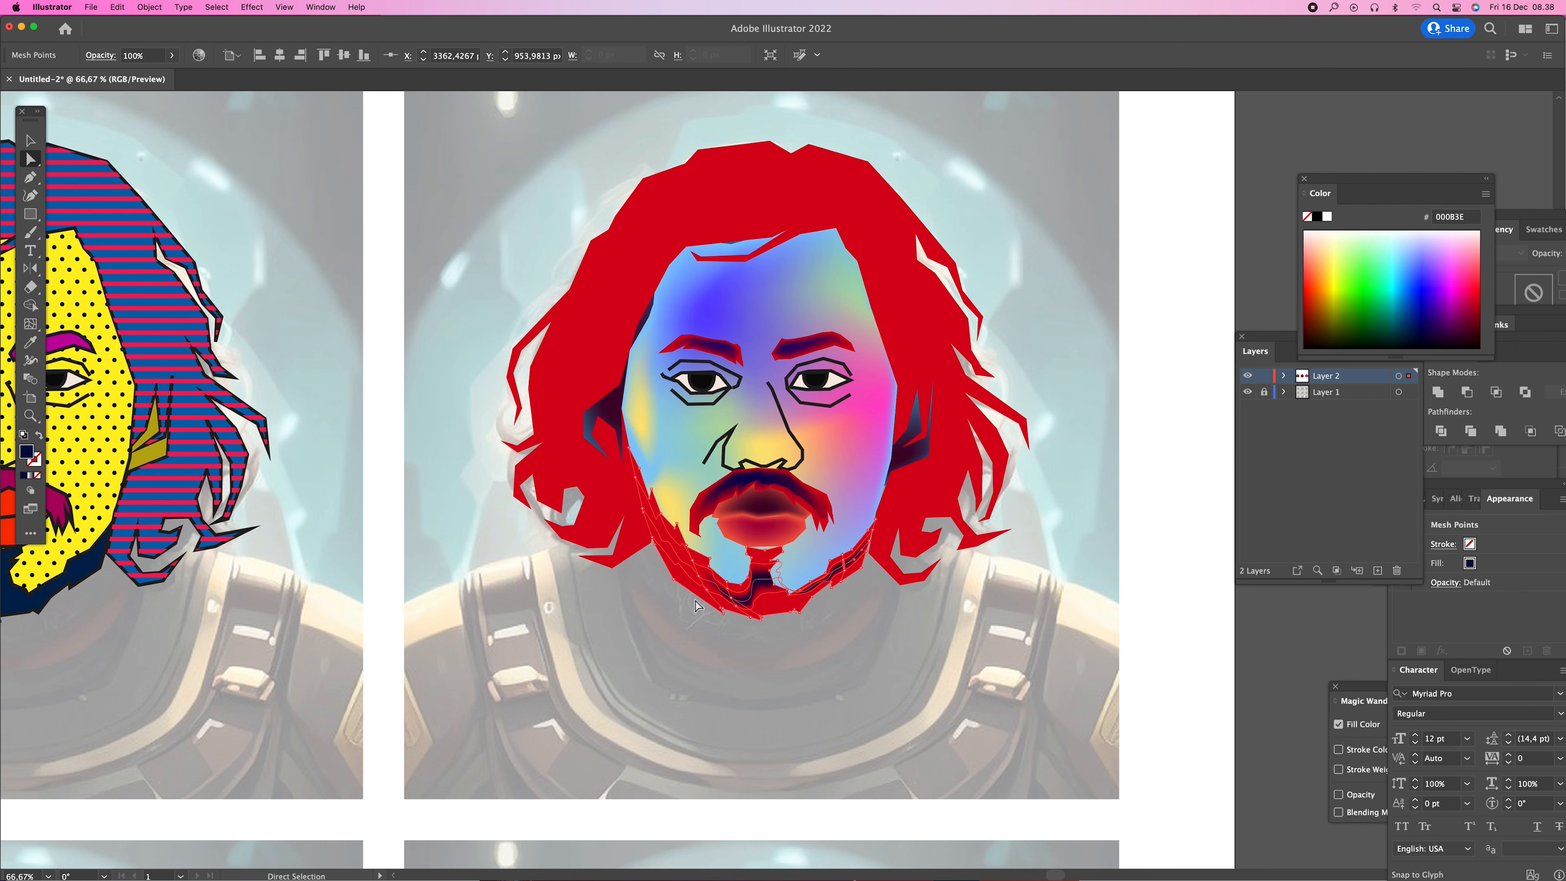
left_click(1418, 340)
left_click(1391, 306)
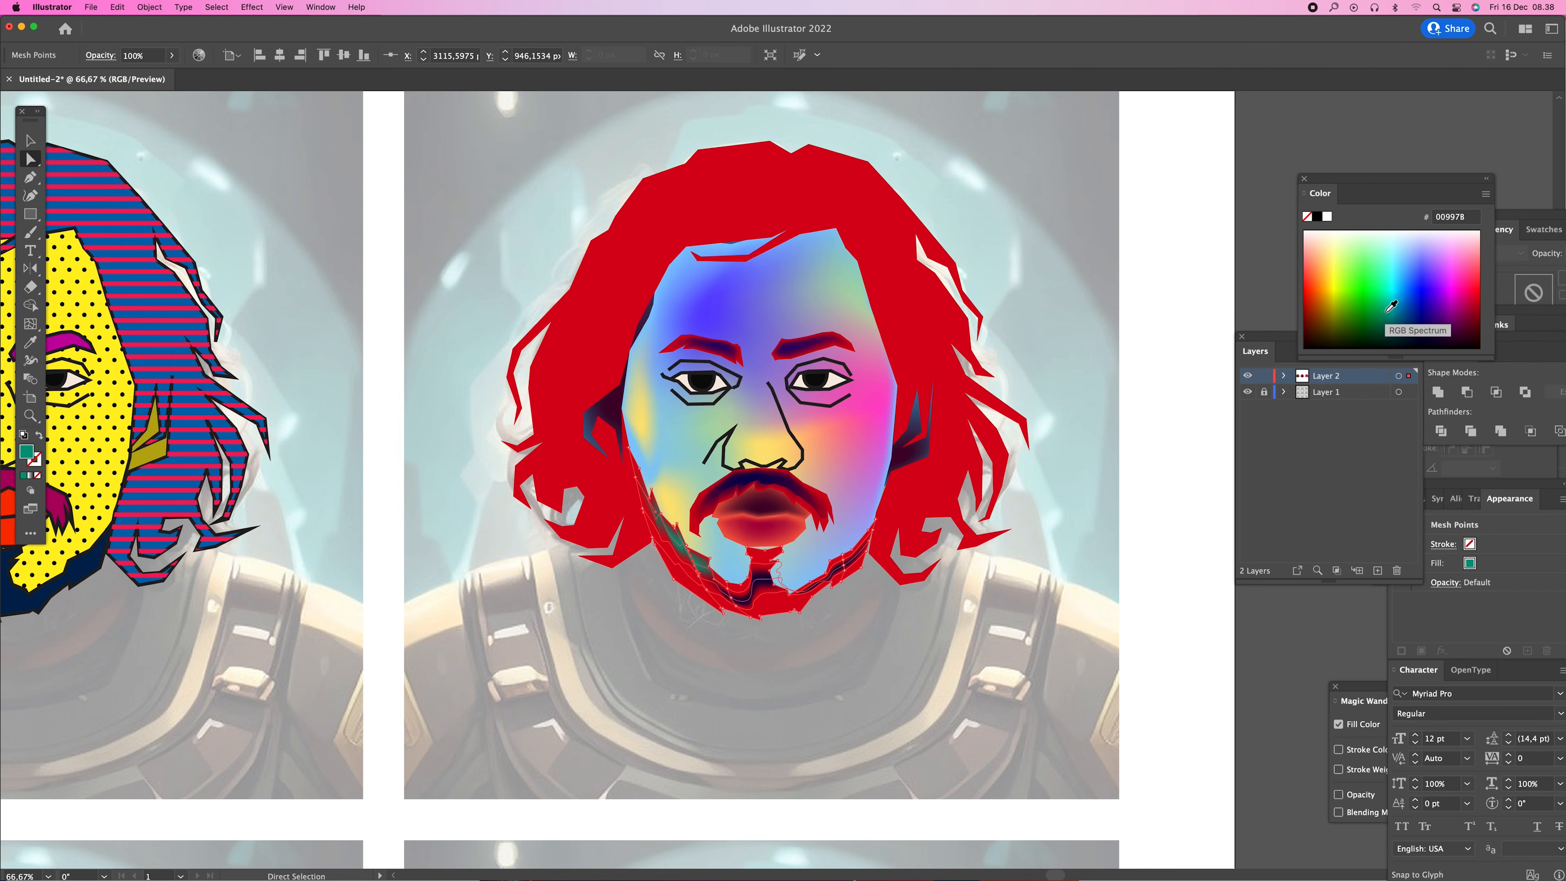
left_click(1416, 316)
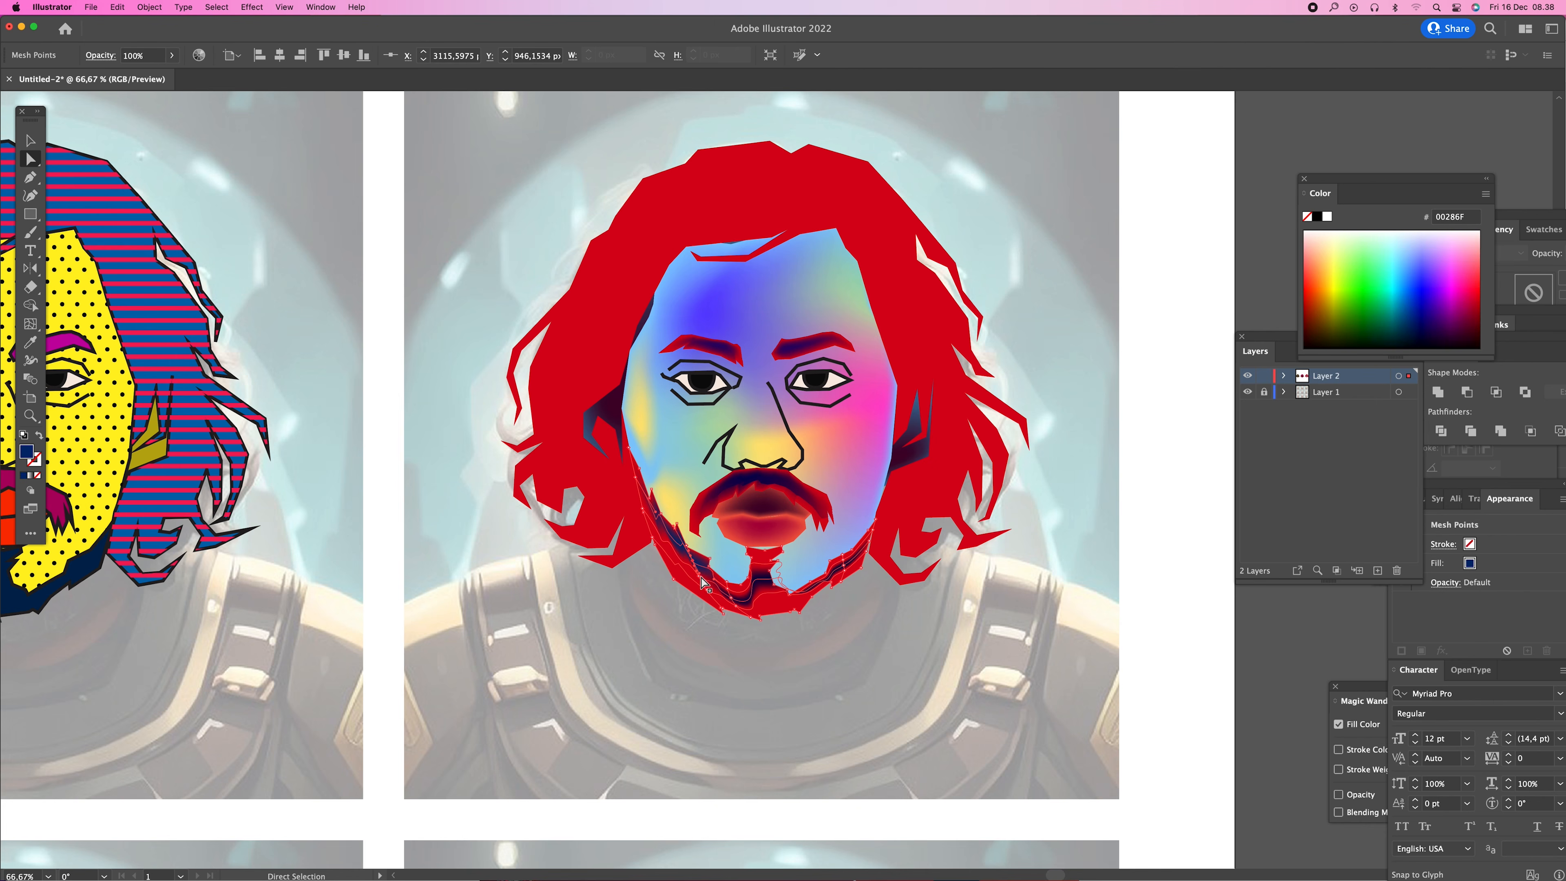
key("super+shift+a")
- Color the mesh point along the beard's lower-left jaw edge yellow FFD506
left_click(674, 550, "super")
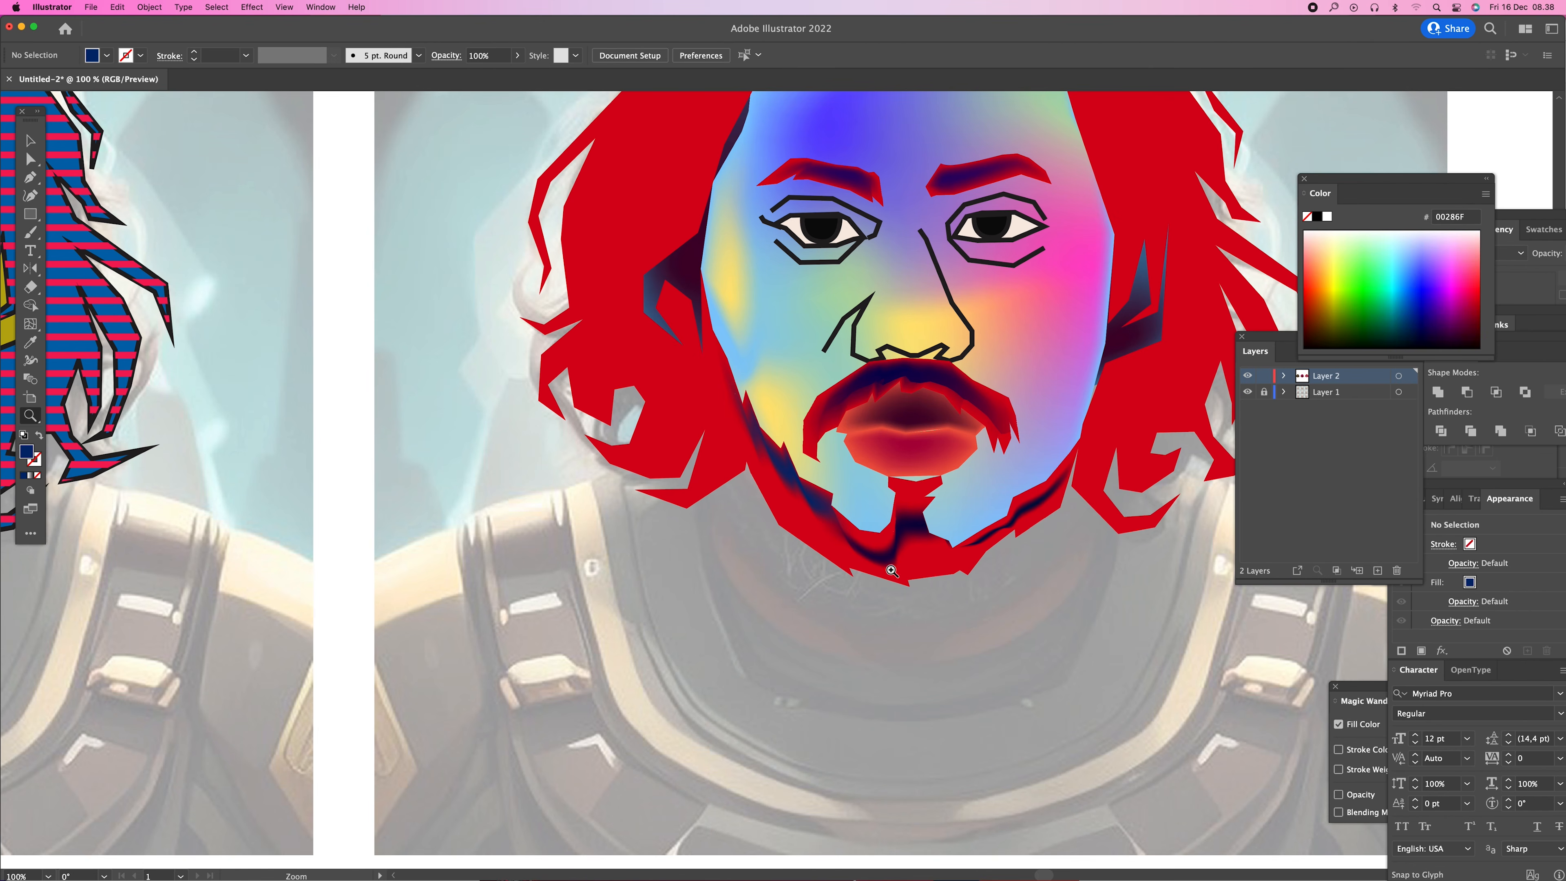
left_click(826, 544)
left_click(815, 521)
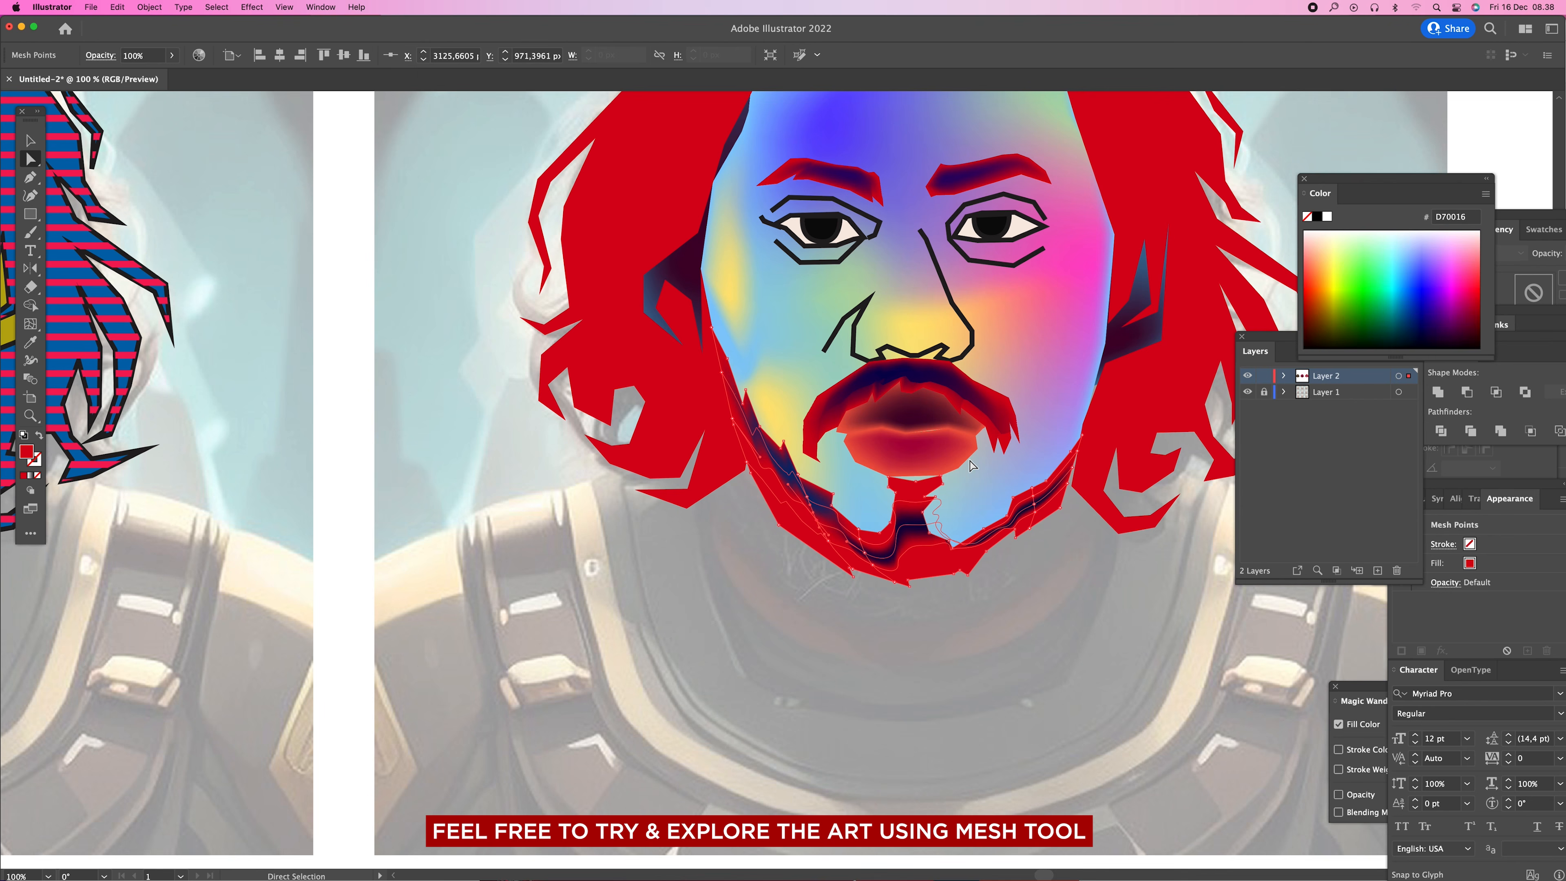
left_click(1329, 282)
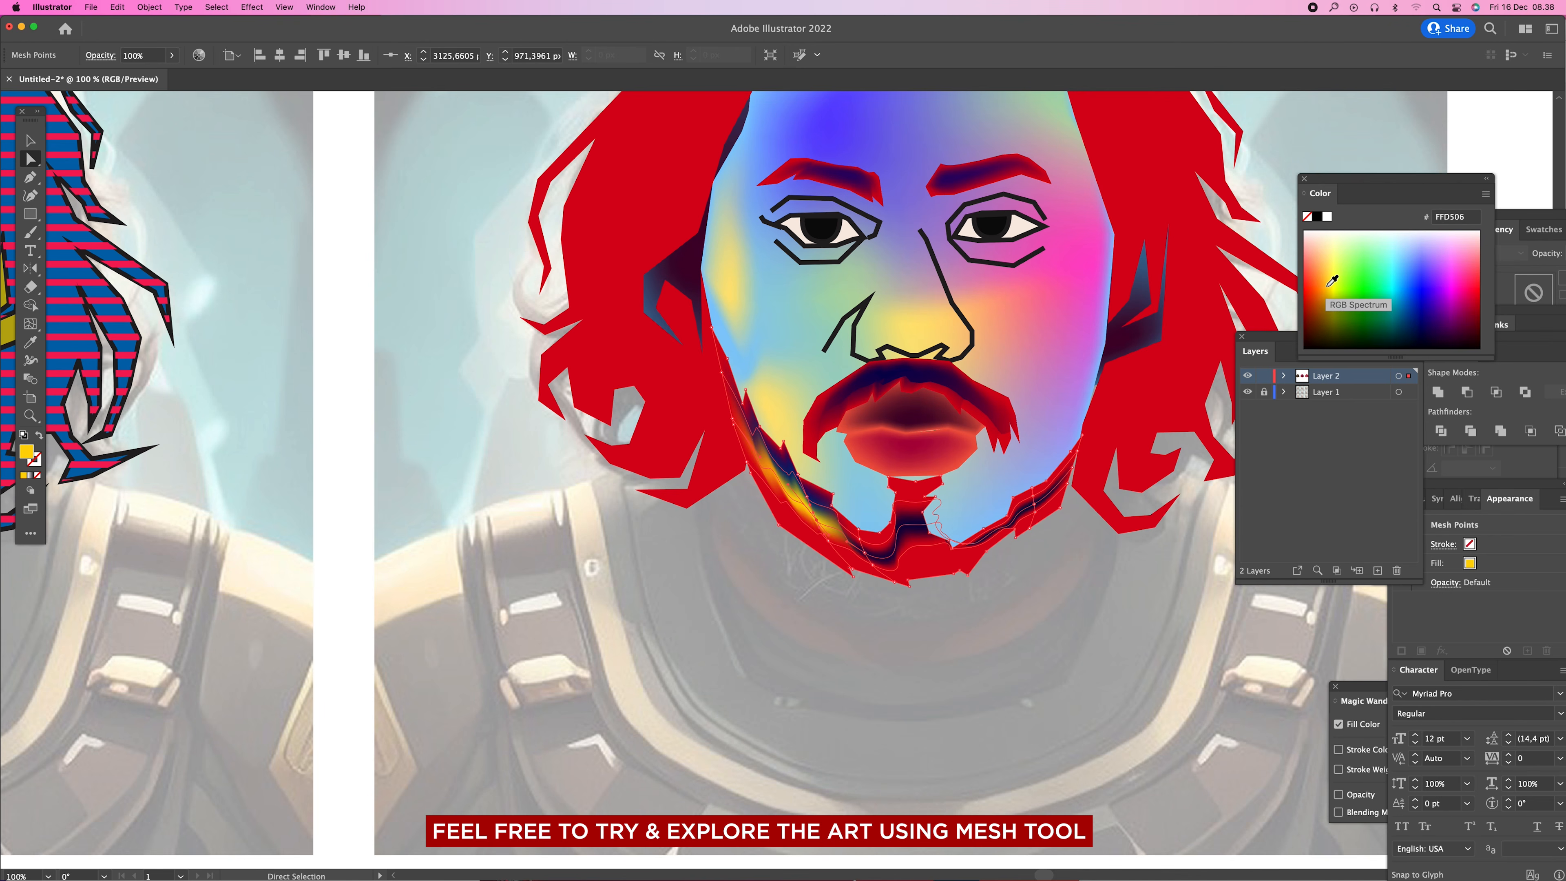
- Select the mesh point on the upper edge of the beard's right side and color it light cyan 27E5FF
left_click(1036, 515, "shift")
left_click(1035, 513, "shift")
left_click(1036, 513, "shift")
left_click(1035, 512, "shift")
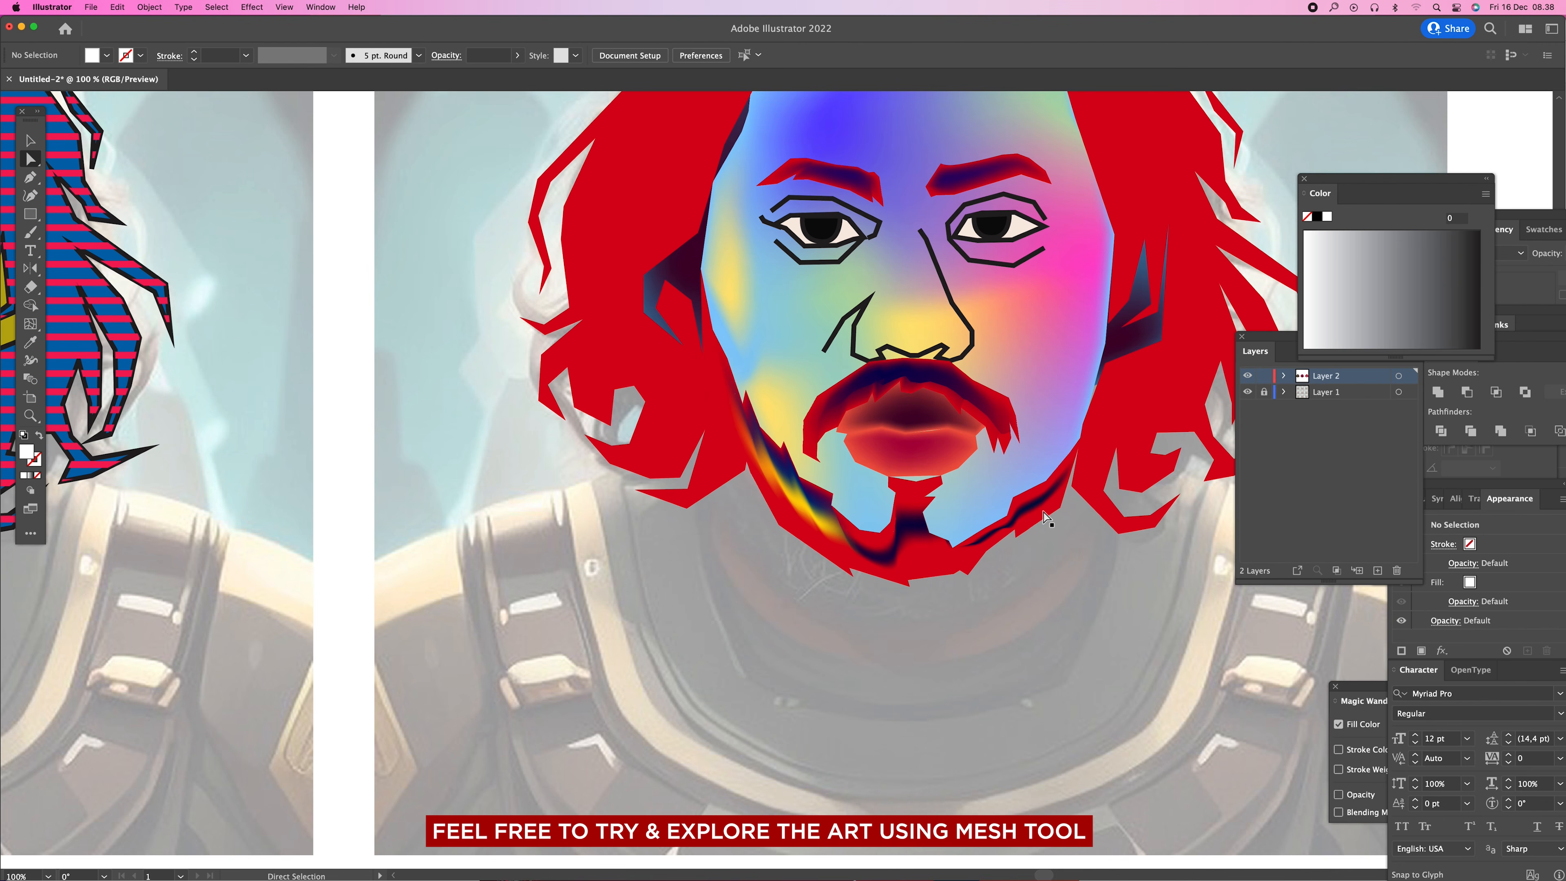
left_click(1039, 508, "shift")
left_click(1037, 507, "shift")
left_click(1036, 506, "shift")
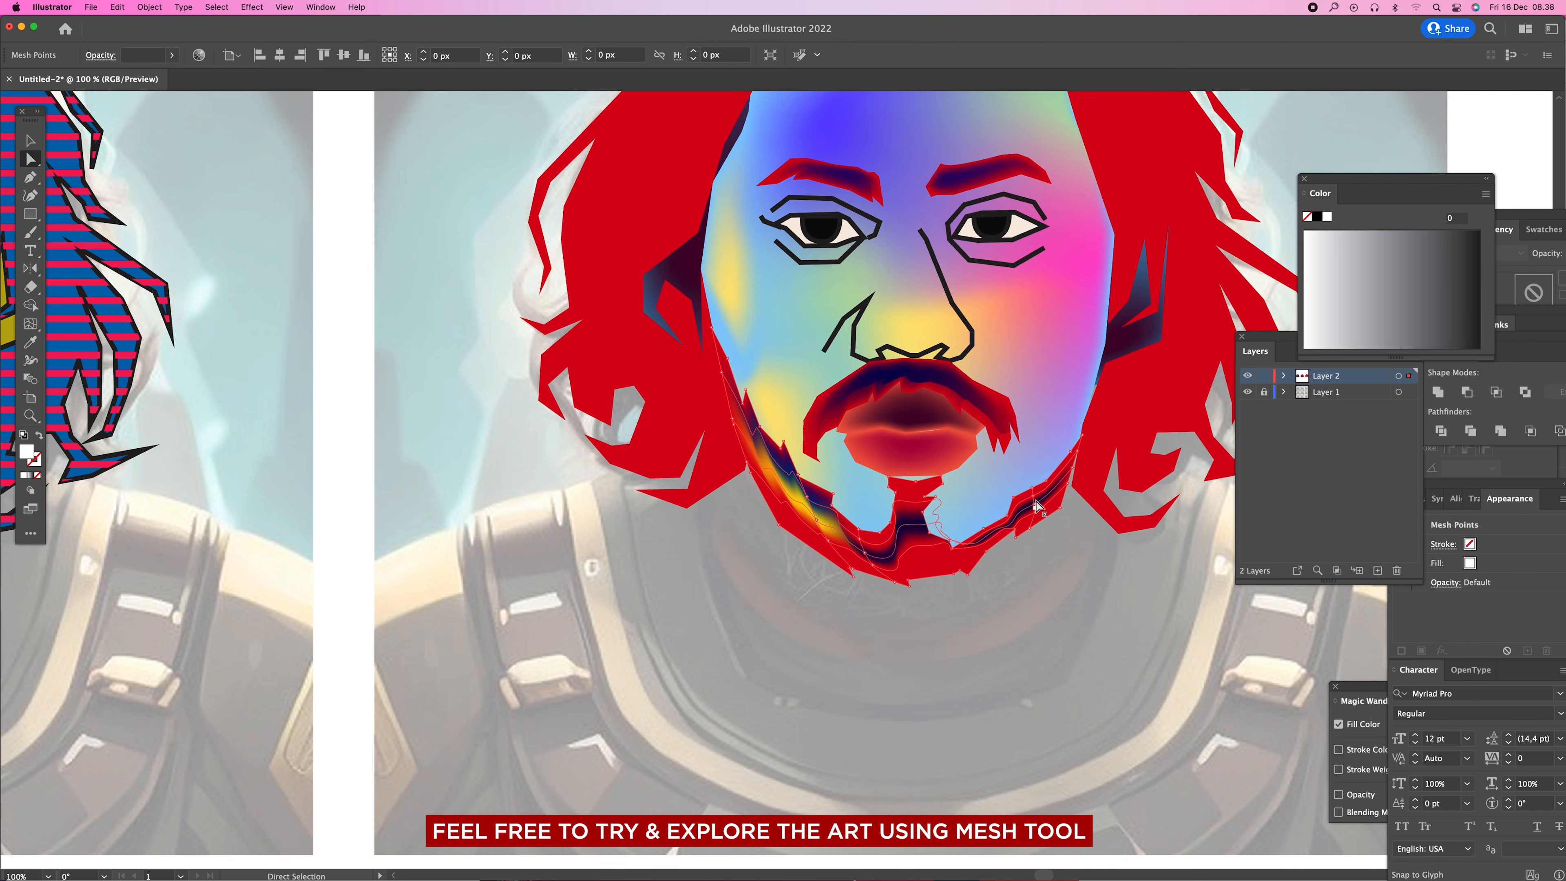
left_click(1033, 489)
left_click(1396, 282)
left_click(1396, 294)
left_click(1395, 279)
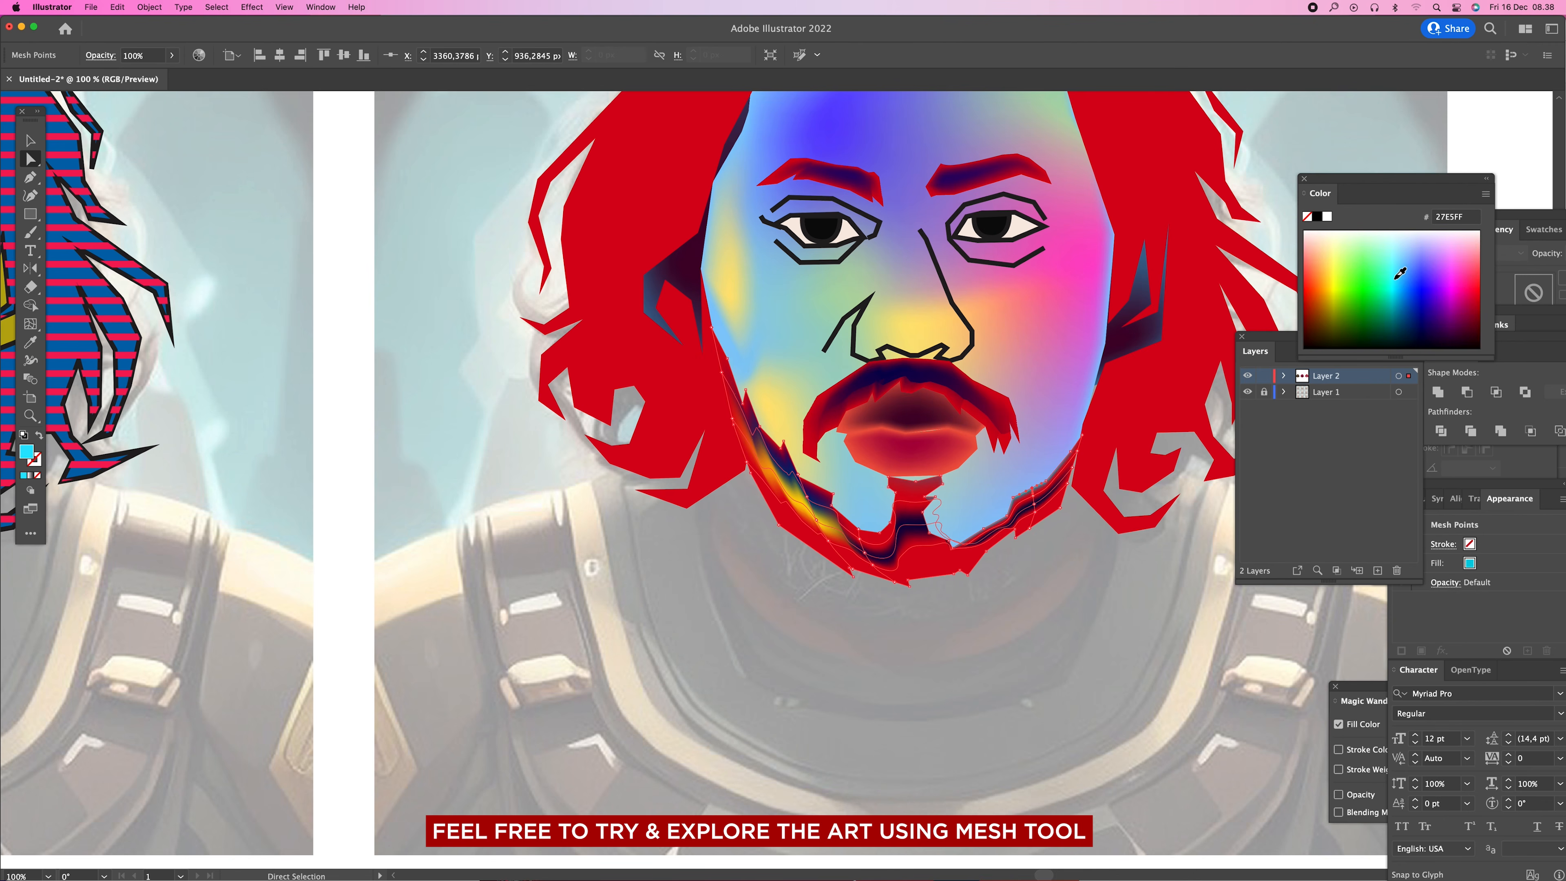
- Select the mesh point at the beard's bottom tip and fill it with a color sampled from the face mesh
left_click(1036, 506)
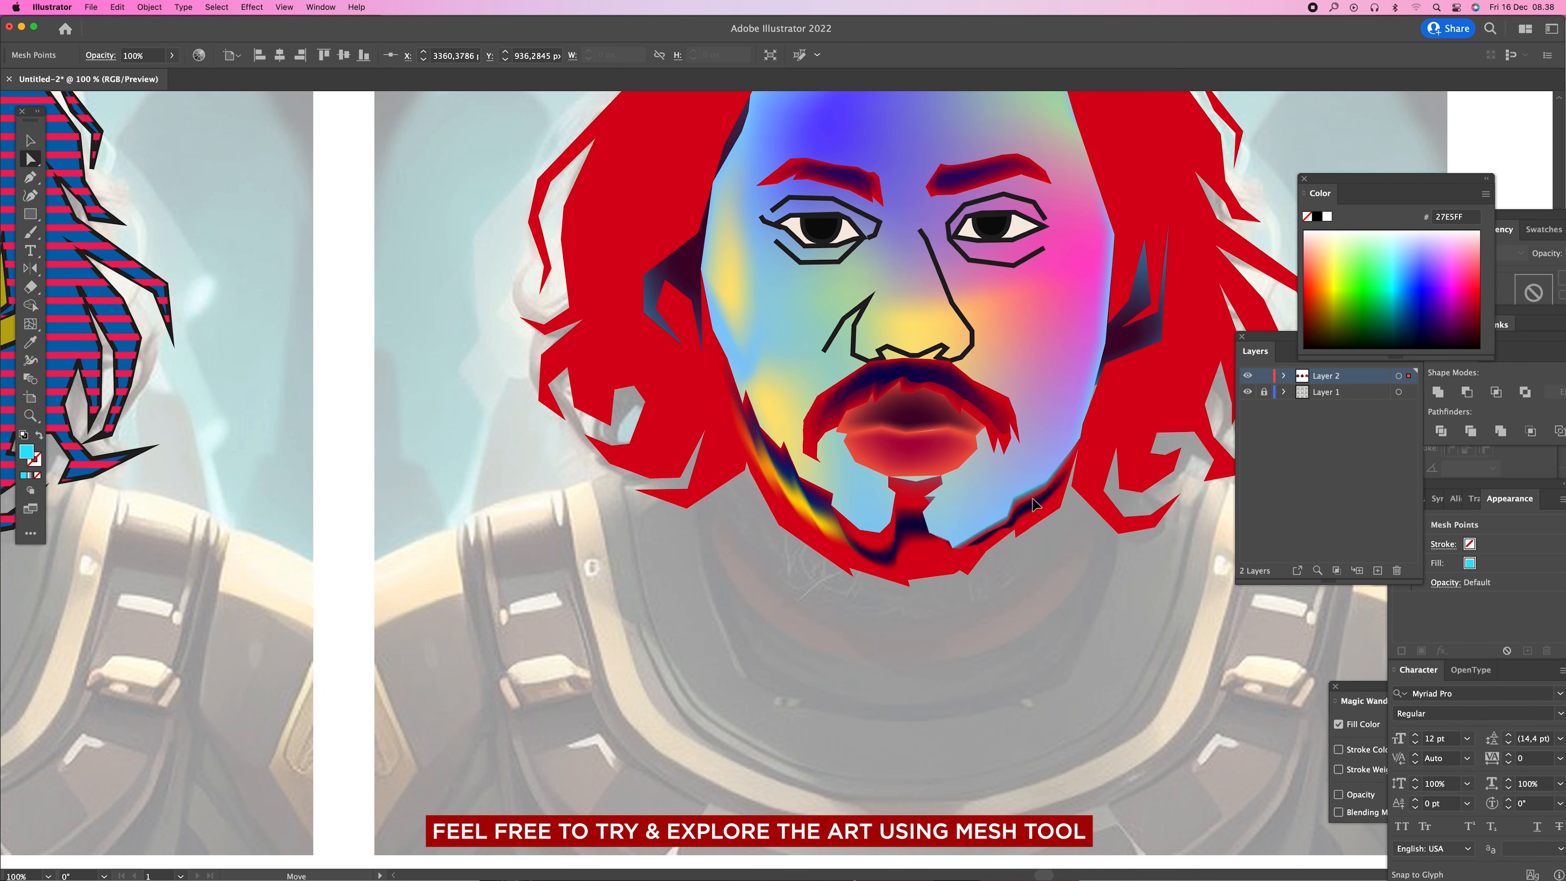
left_click(971, 548)
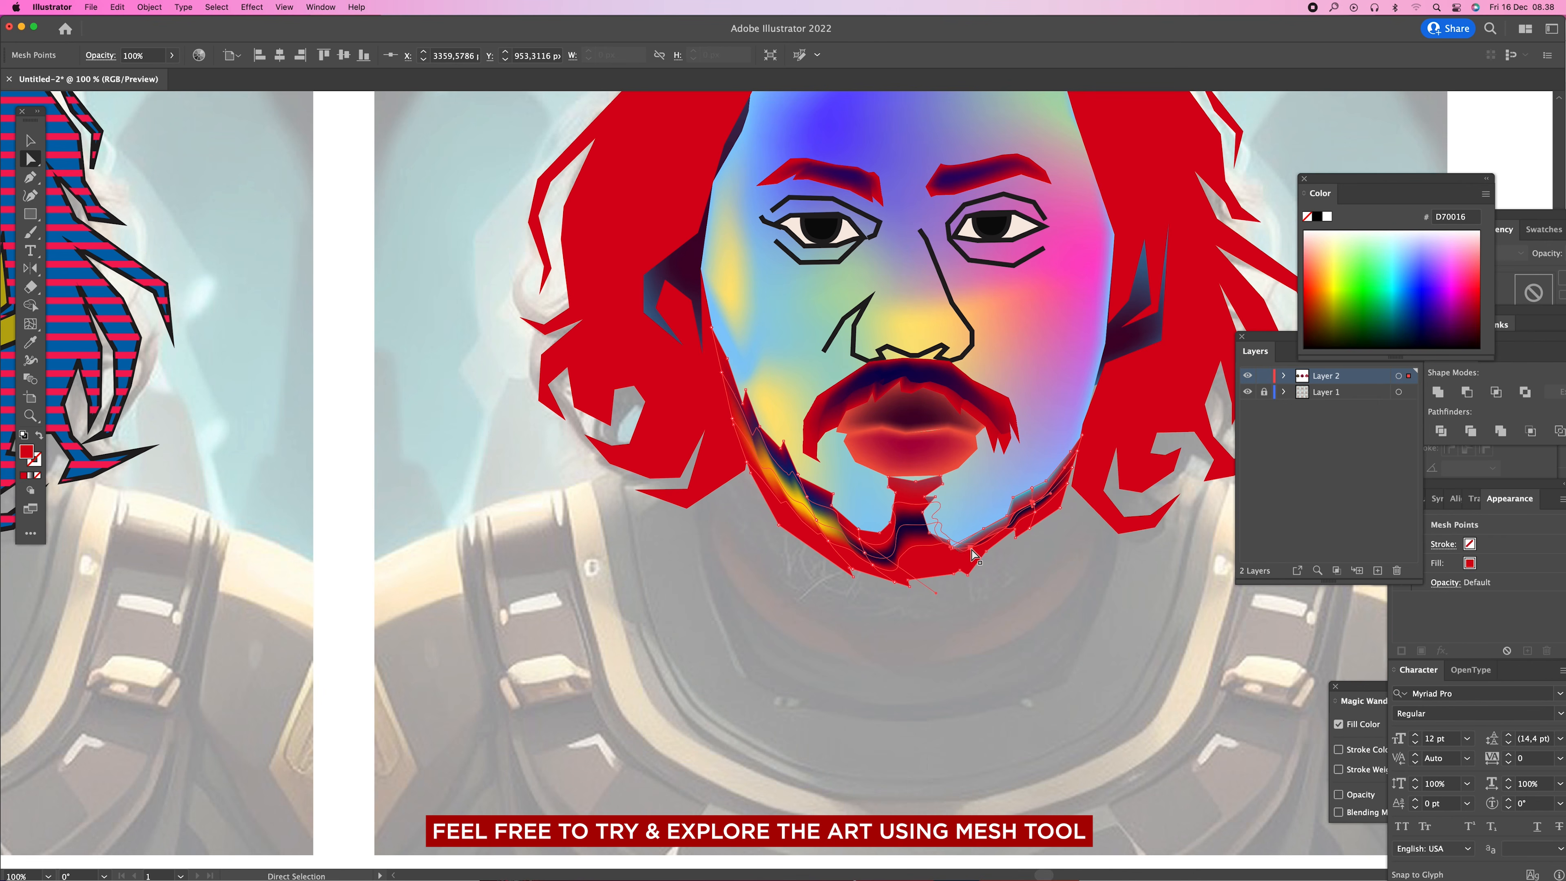
left_click(908, 582)
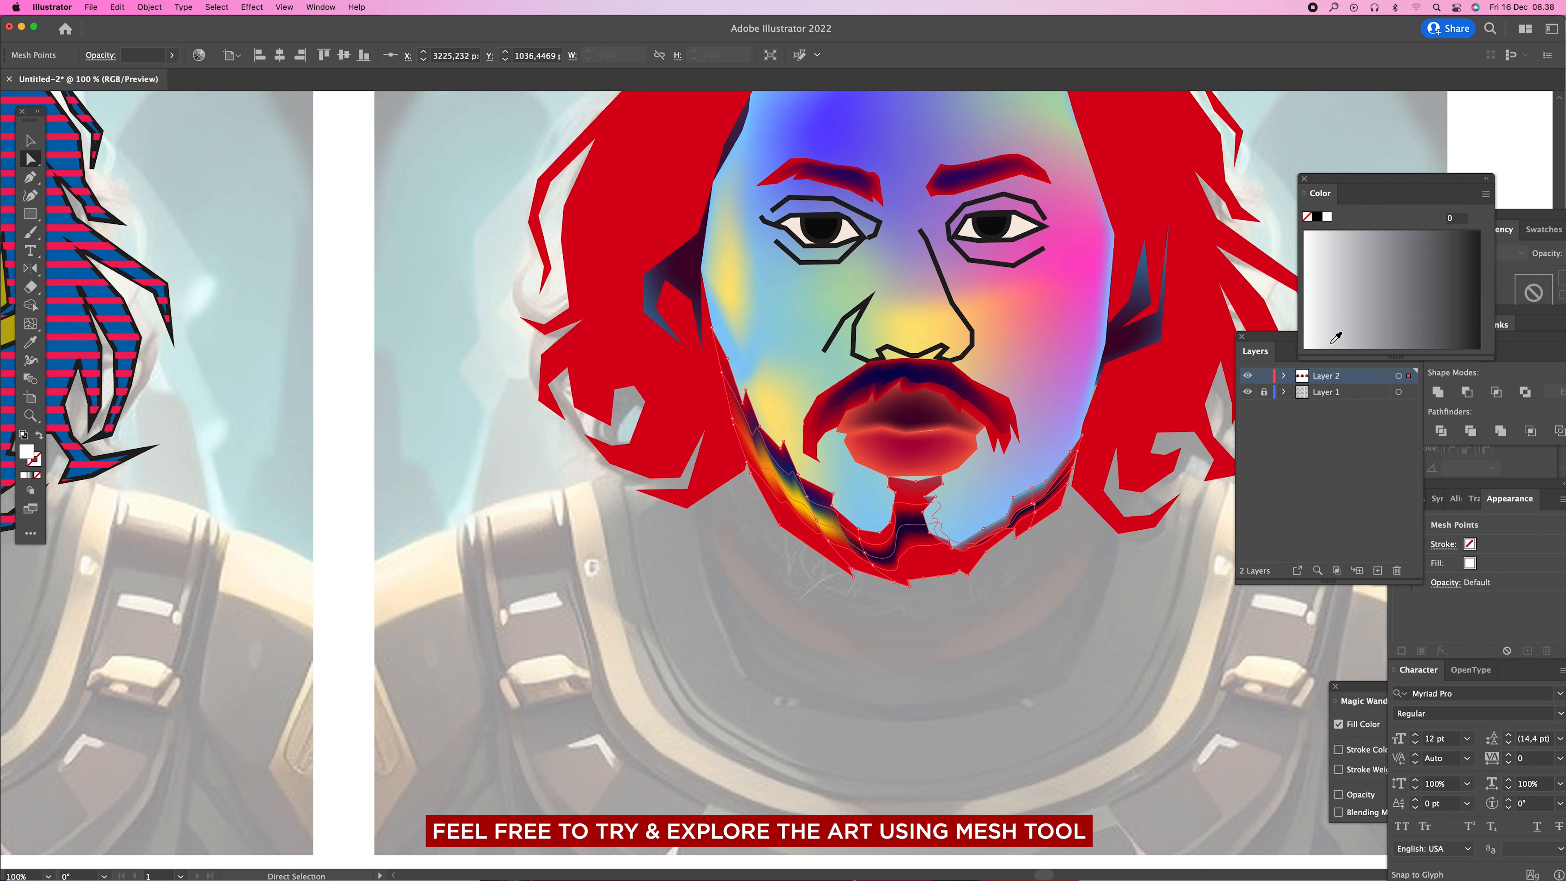
key("i")
left_click(1018, 327)
key("a")
left_click(734, 425)
left_click(665, 408)
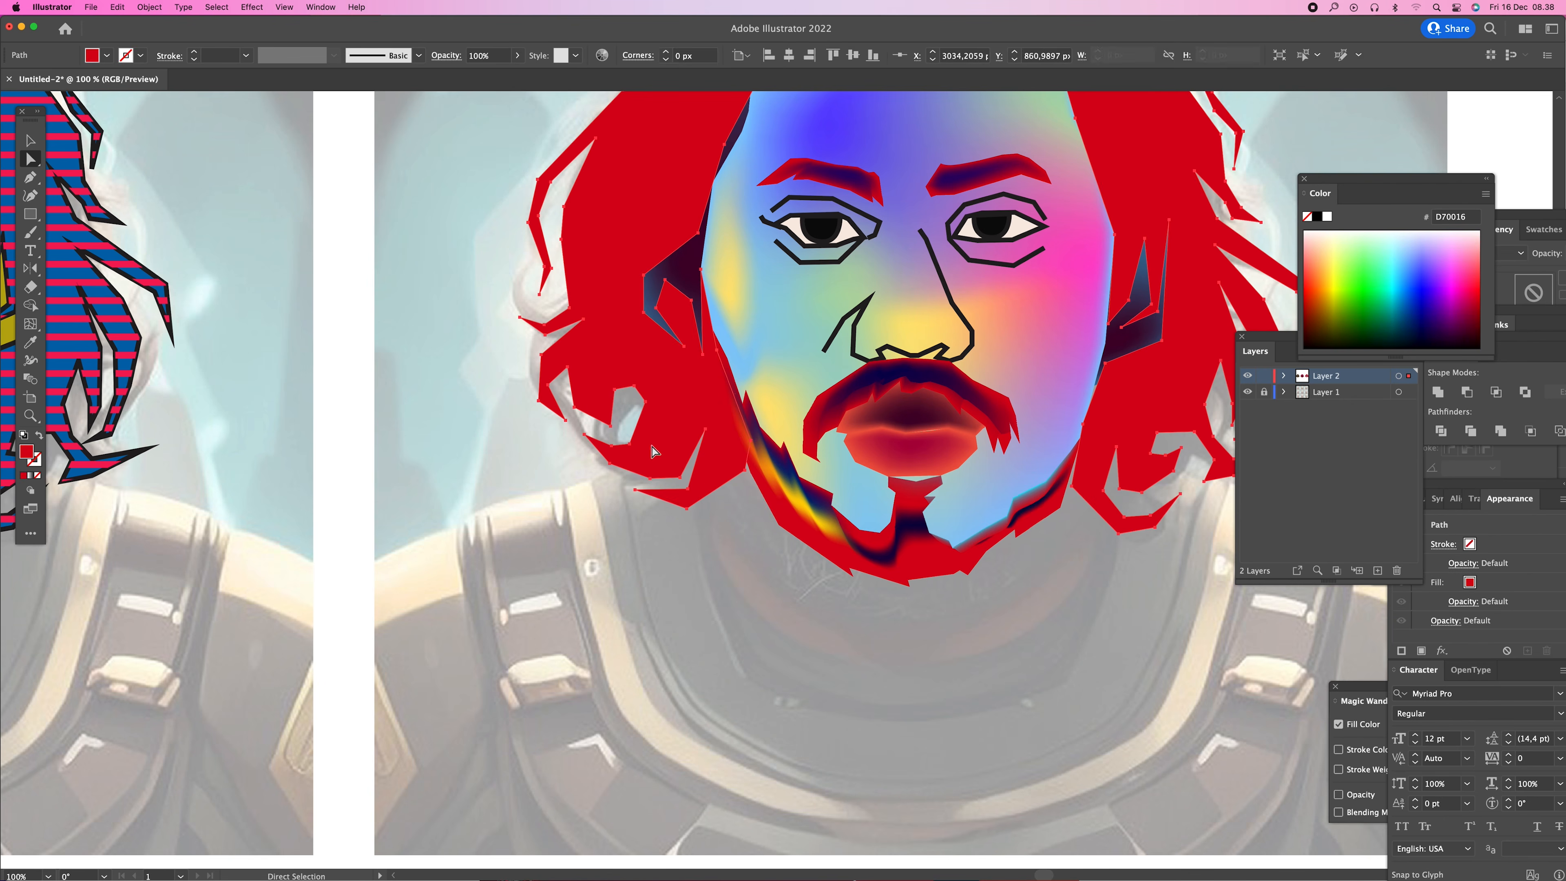
key("z")
left_click(624, 419, "alt")
left_click(607, 407, "alt")
left_click(607, 407, "alt")
left_click(1057, 463, "super")
left_click(850, 409)
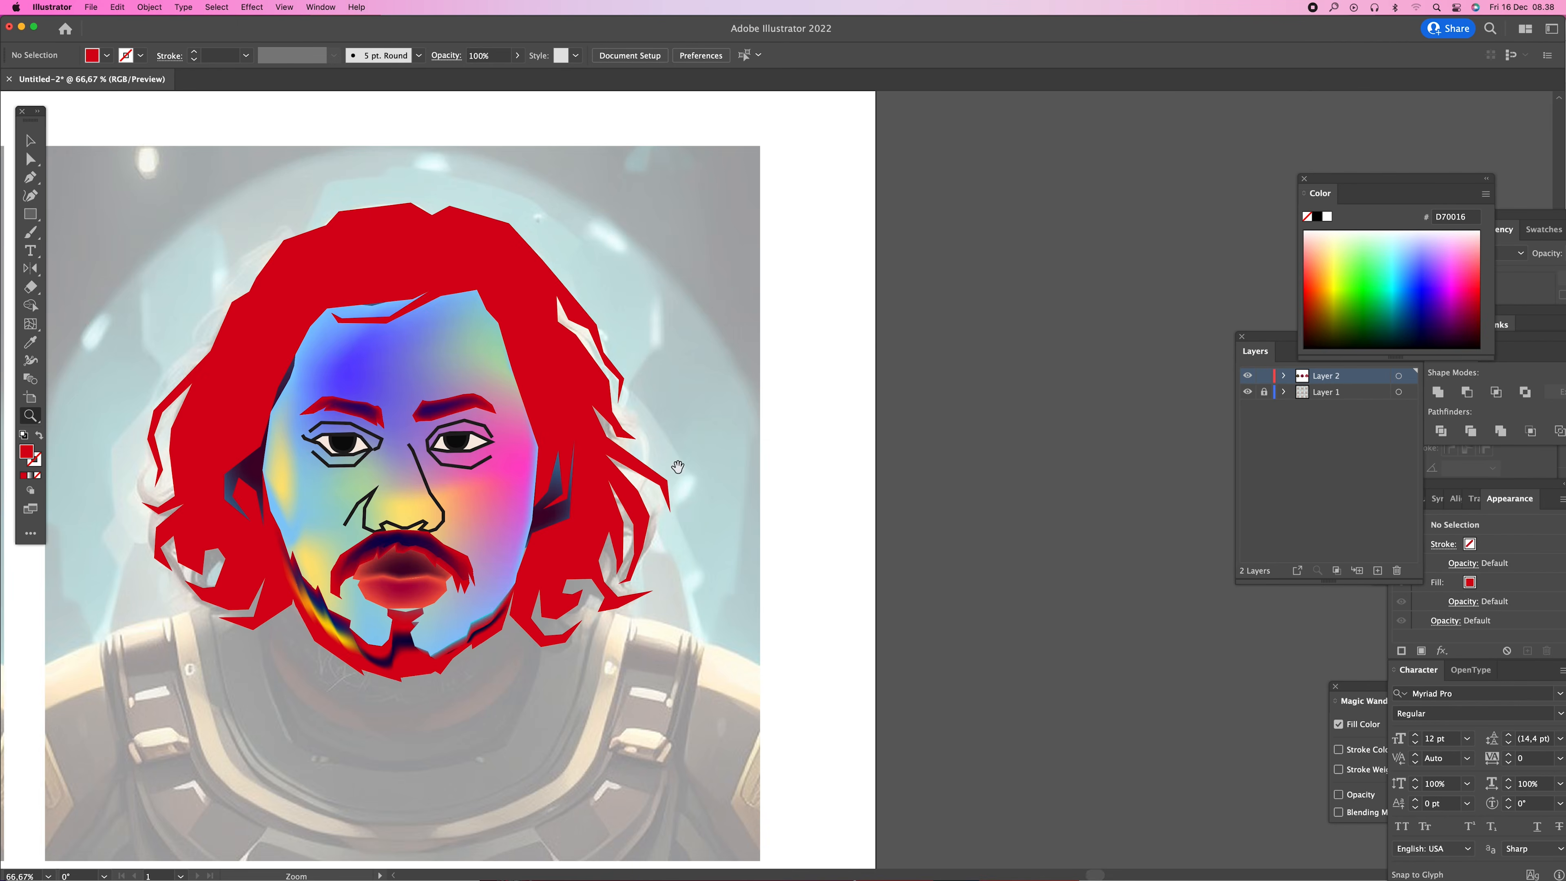
left_click_drag(364, 545, 797, 509)
key("v")
left_click(866, 470)
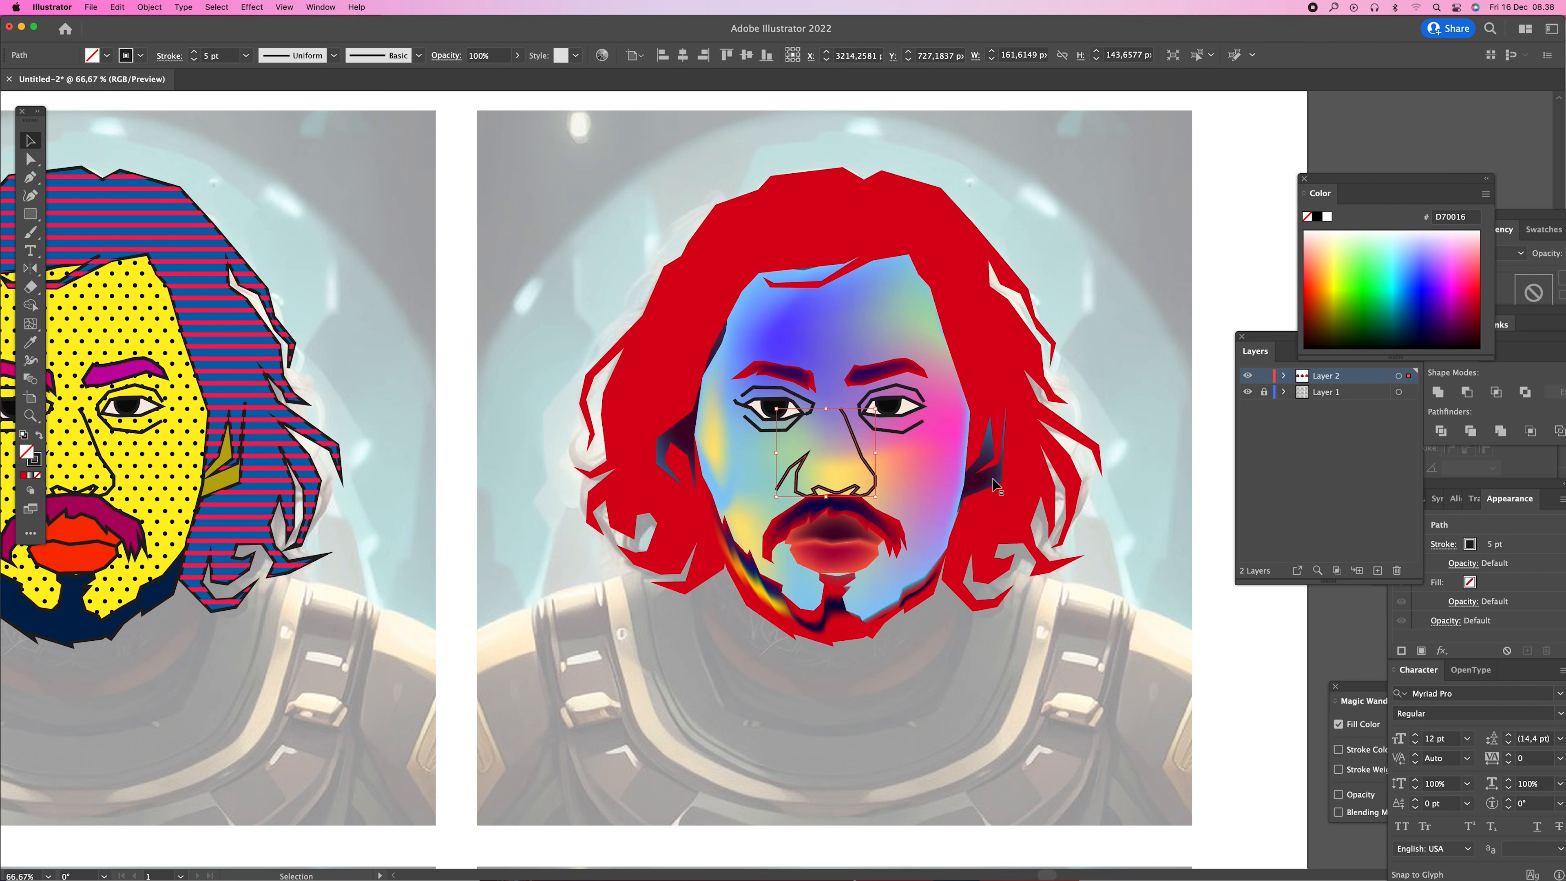
left_click(1165, 564)
key("z")
left_click(886, 469, "alt")
left_click(887, 469, "alt")
left_click(887, 469, "alt")
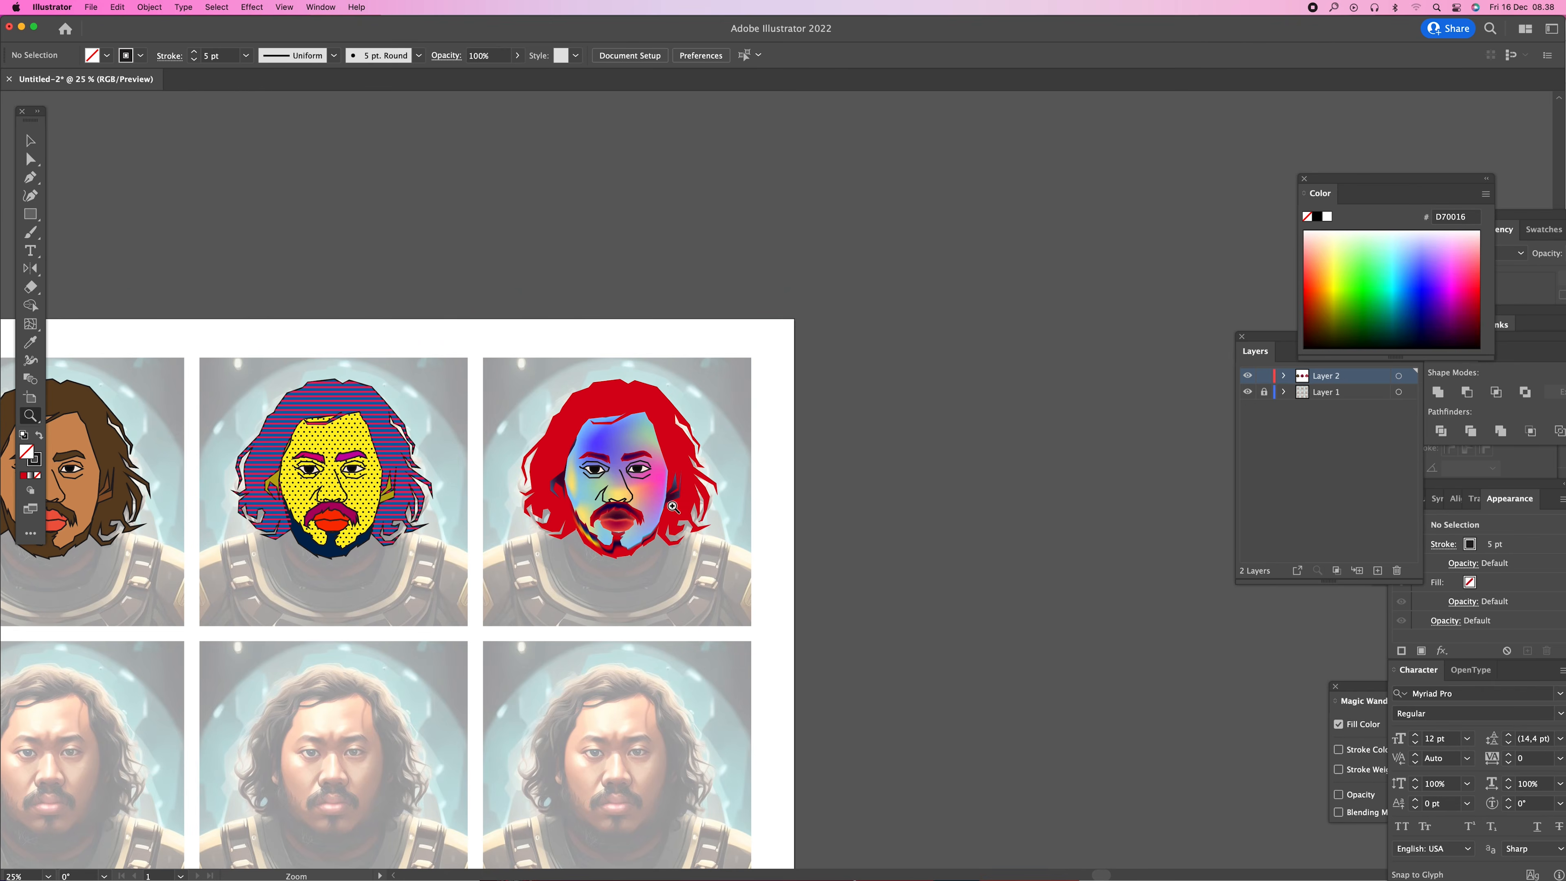
- Select the third head's red hair shape and try once more to apply a gradient mesh to it
left_click(674, 507)
left_click(764, 507)
scroll(728, 341, "up", 3)
key("v")
left_click(727, 341)
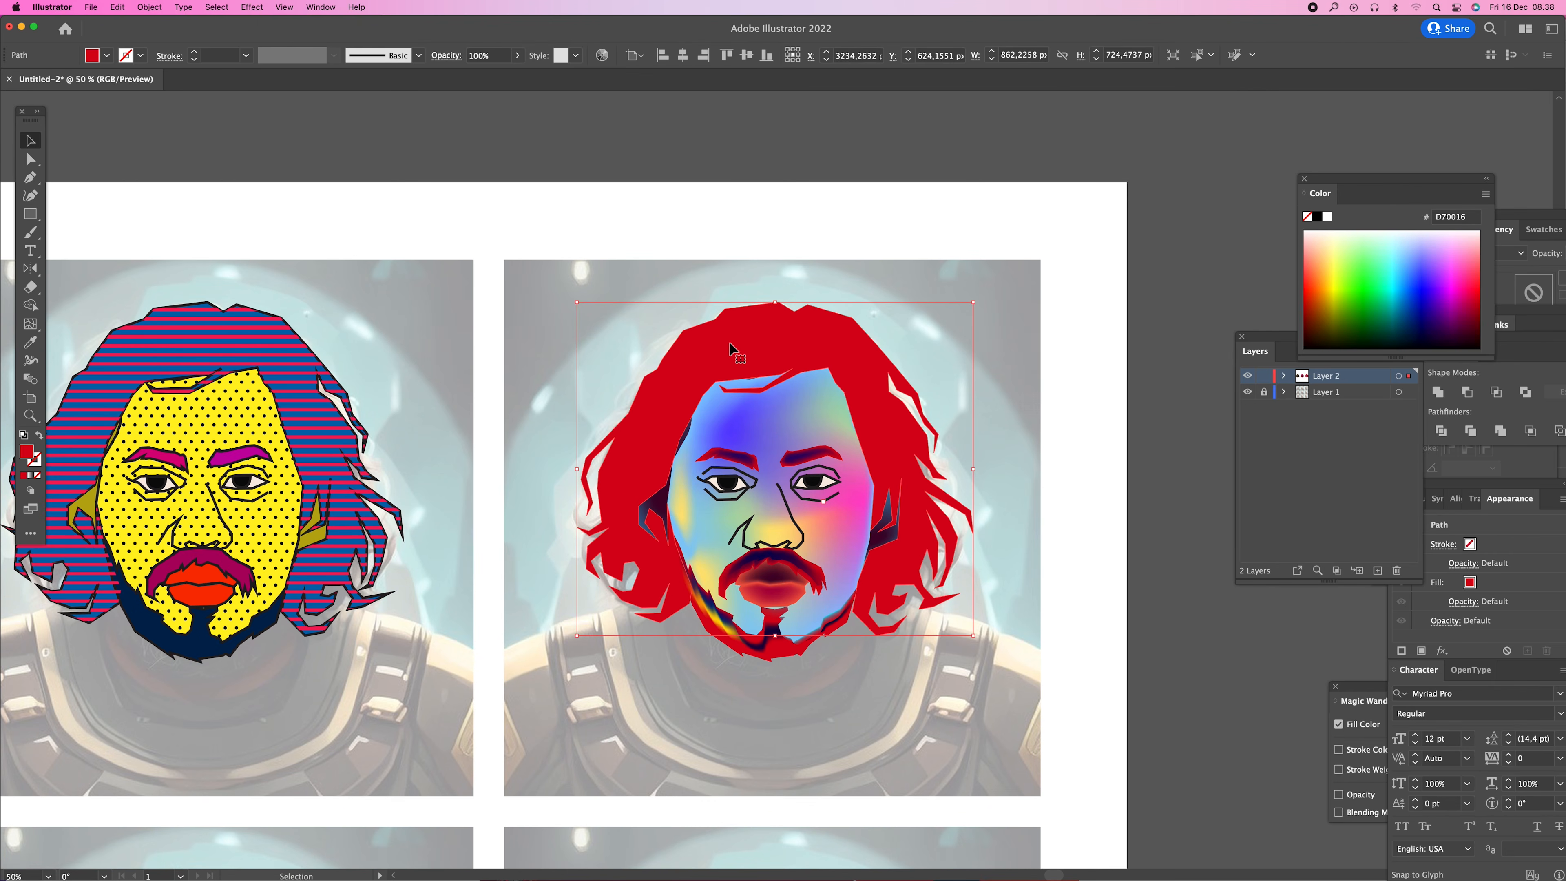
key("u")
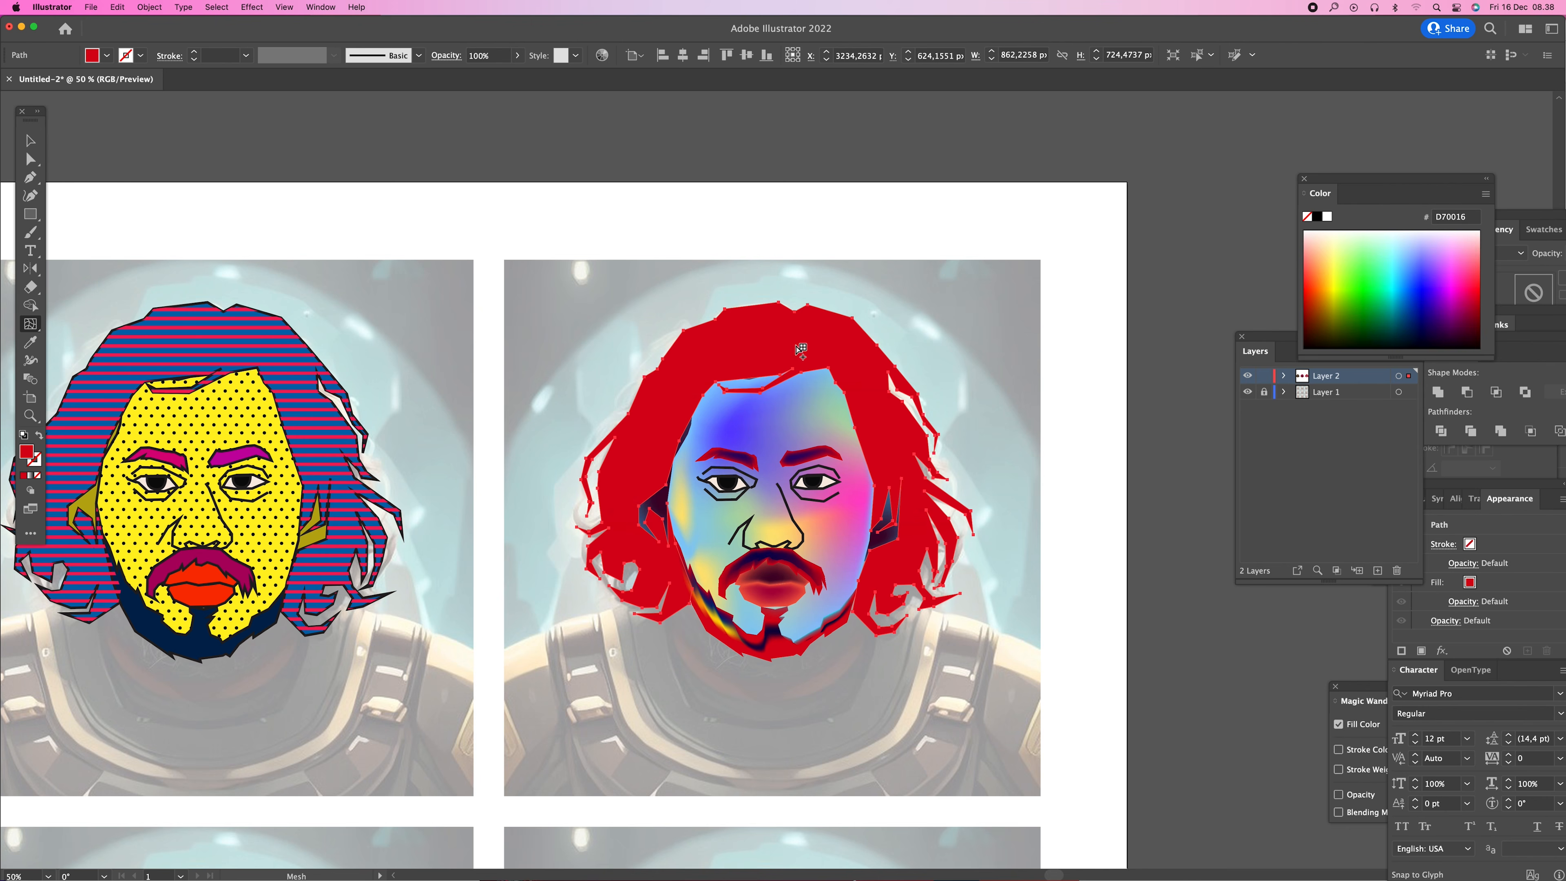
left_click(800, 349)
left_click(899, 474)
key("v")
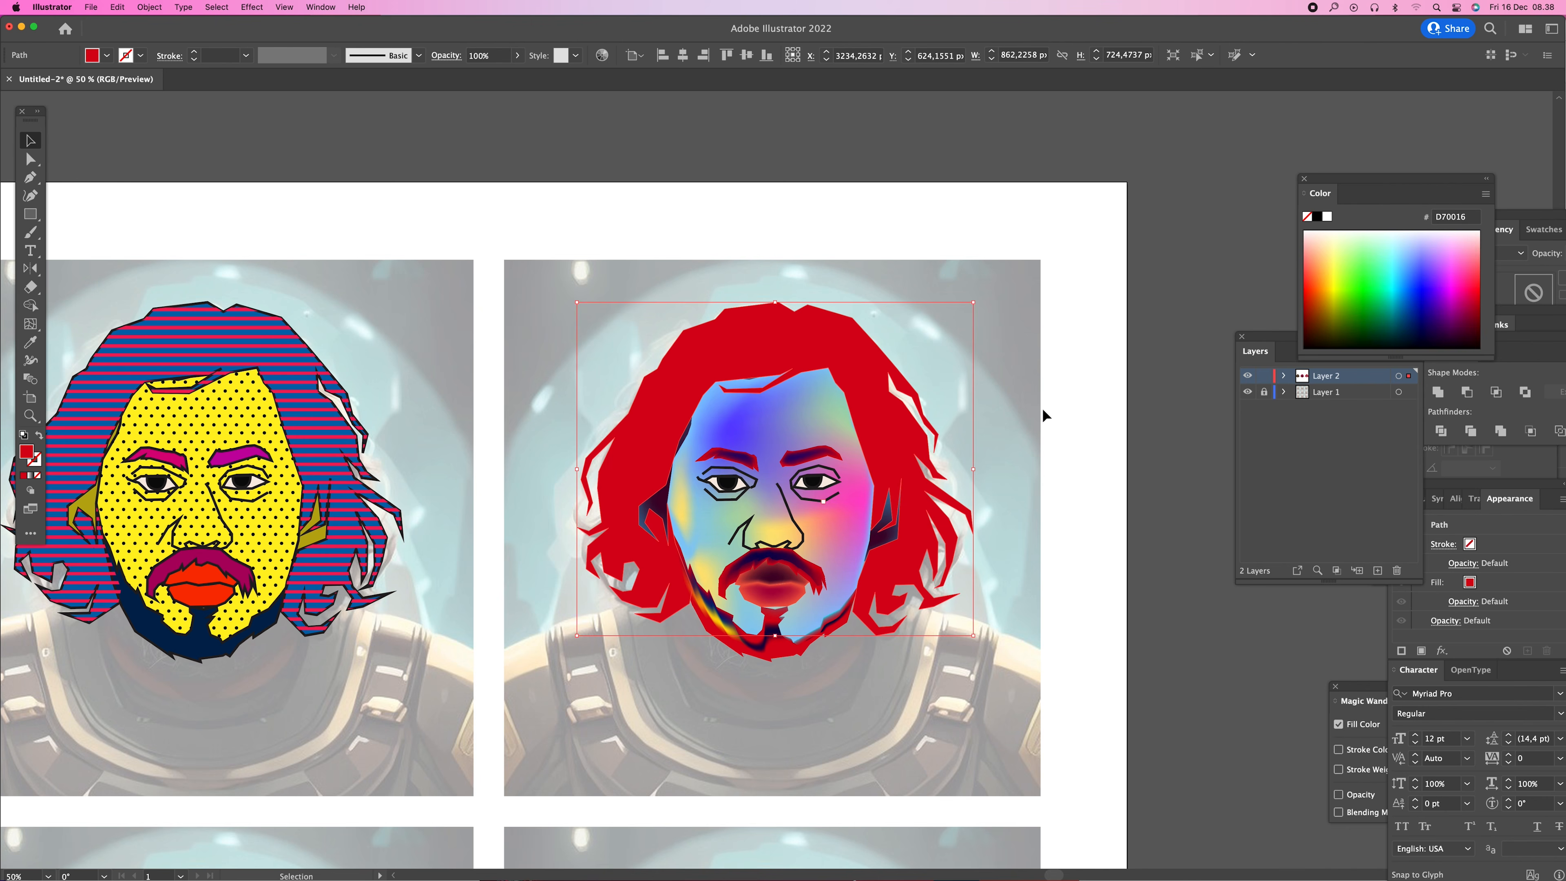
left_click(1042, 413)
- Show the gradient settings and fill the third head's hair shape with a white-to-black radial gradient
left_click(883, 432)
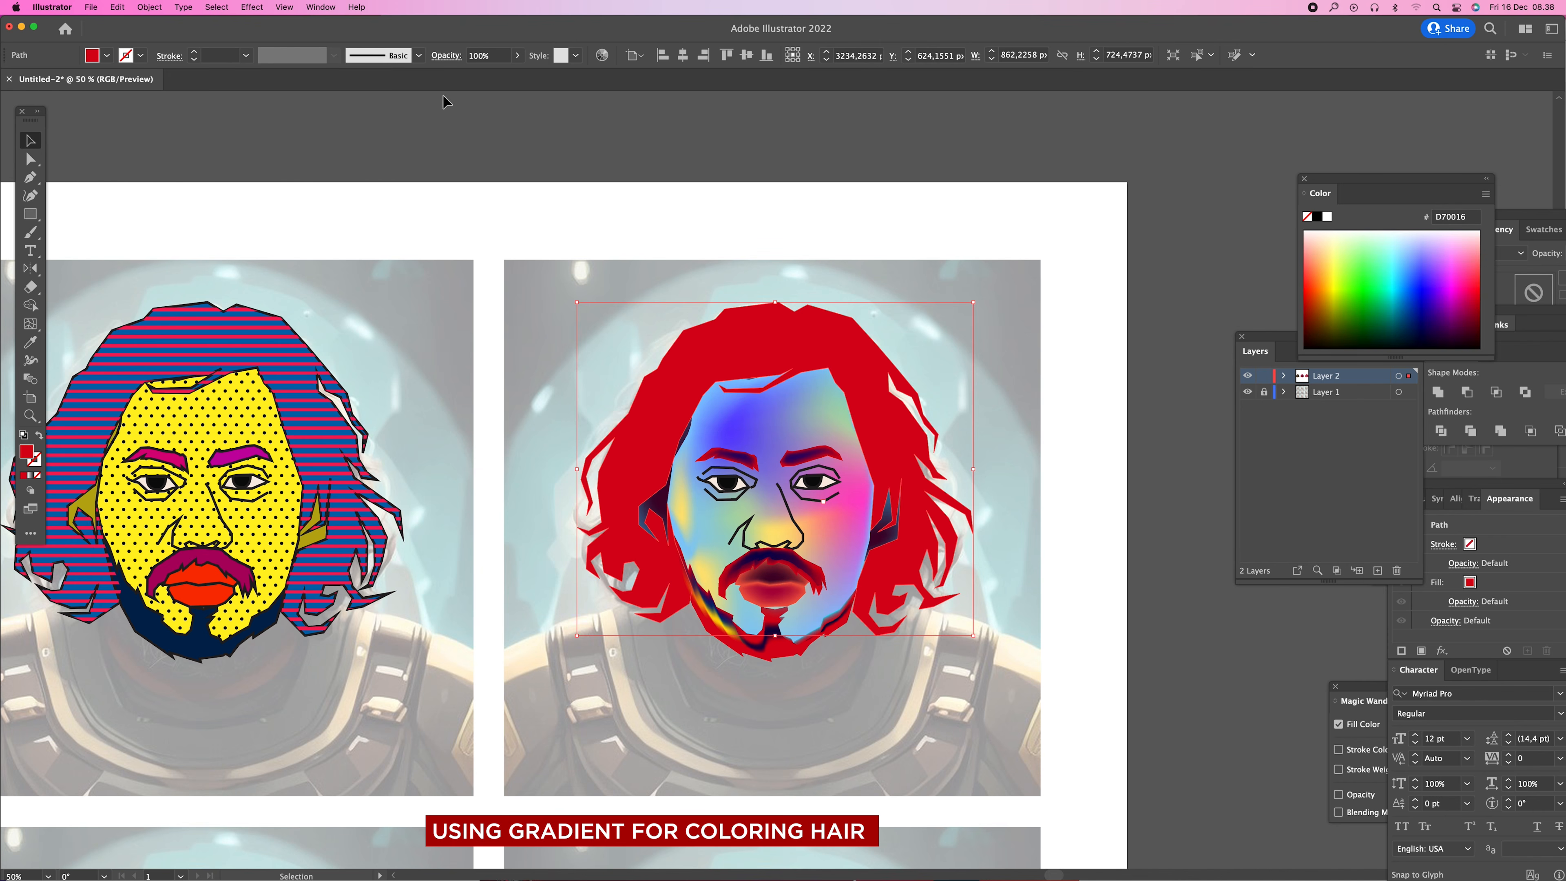
left_click_drag(1371, 177, 1235, 111)
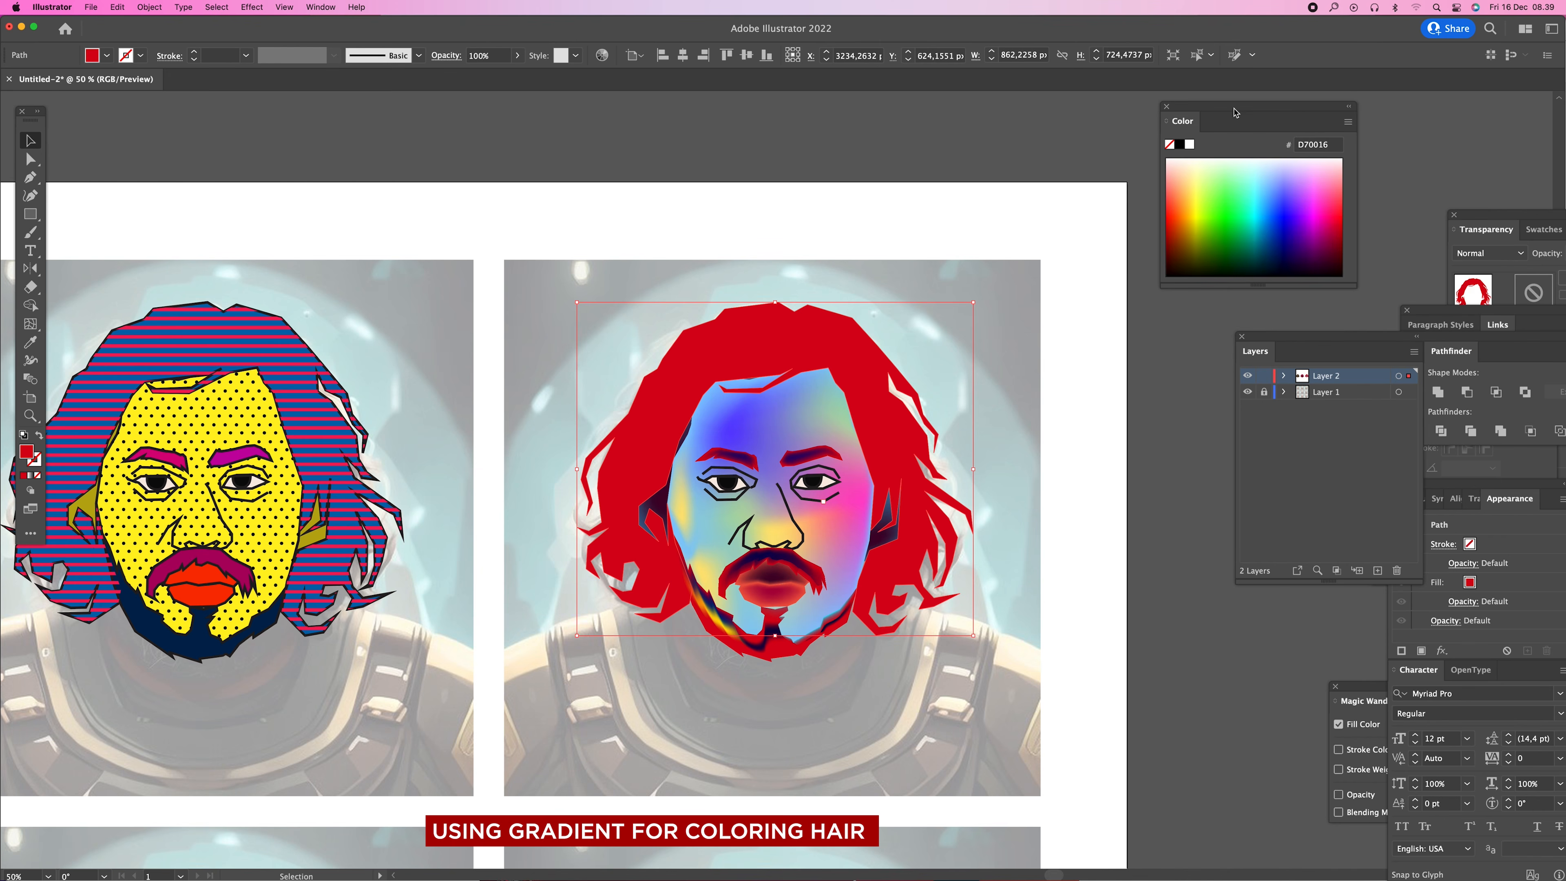
left_click(315, 10)
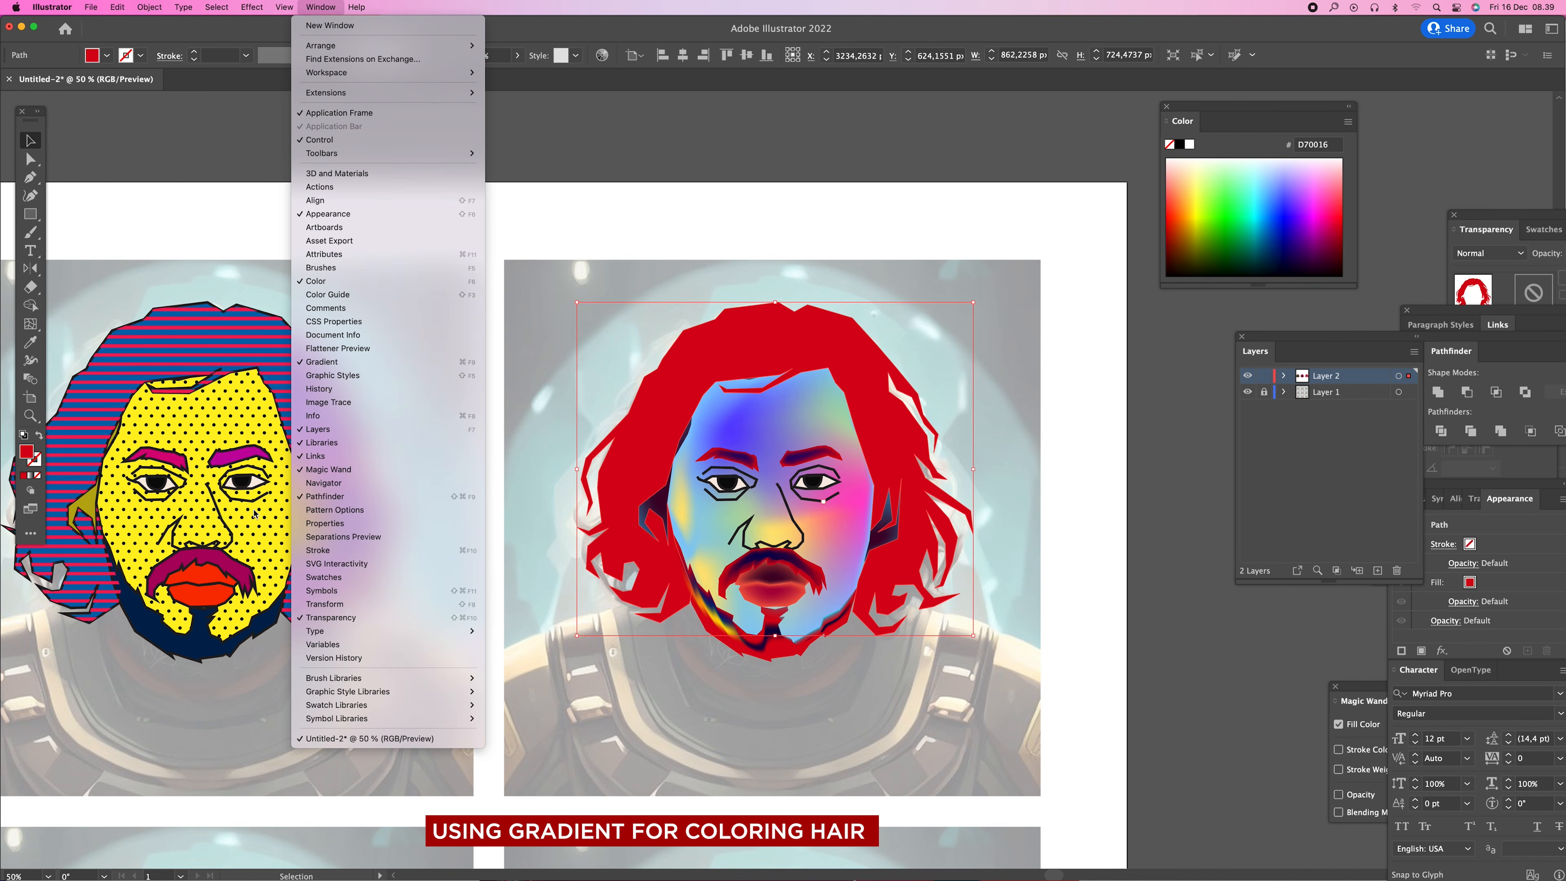
left_click(321, 361)
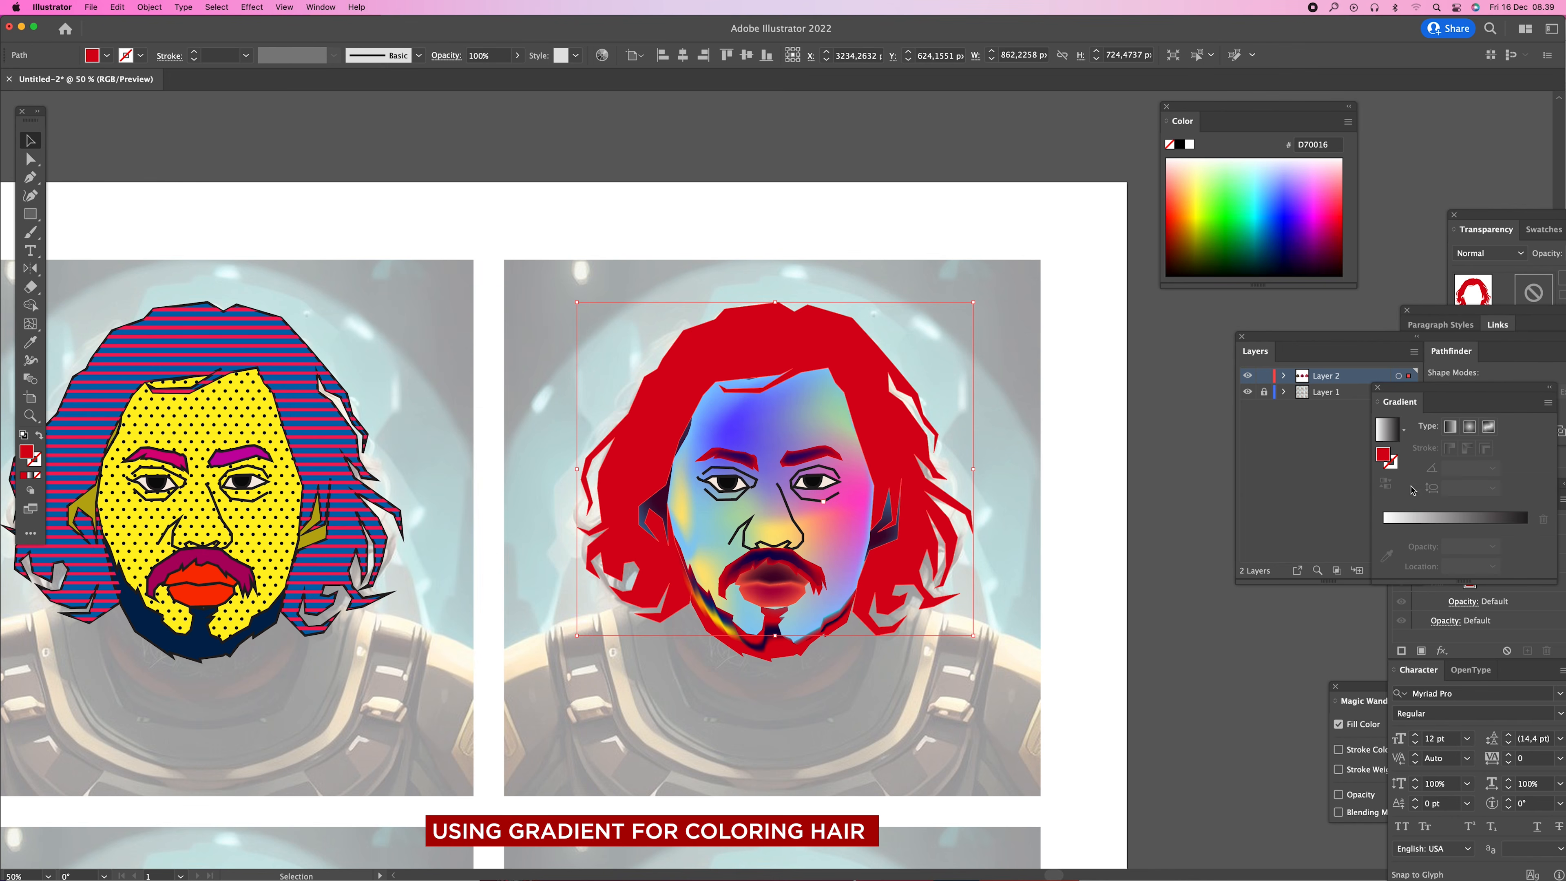
left_click(1471, 429)
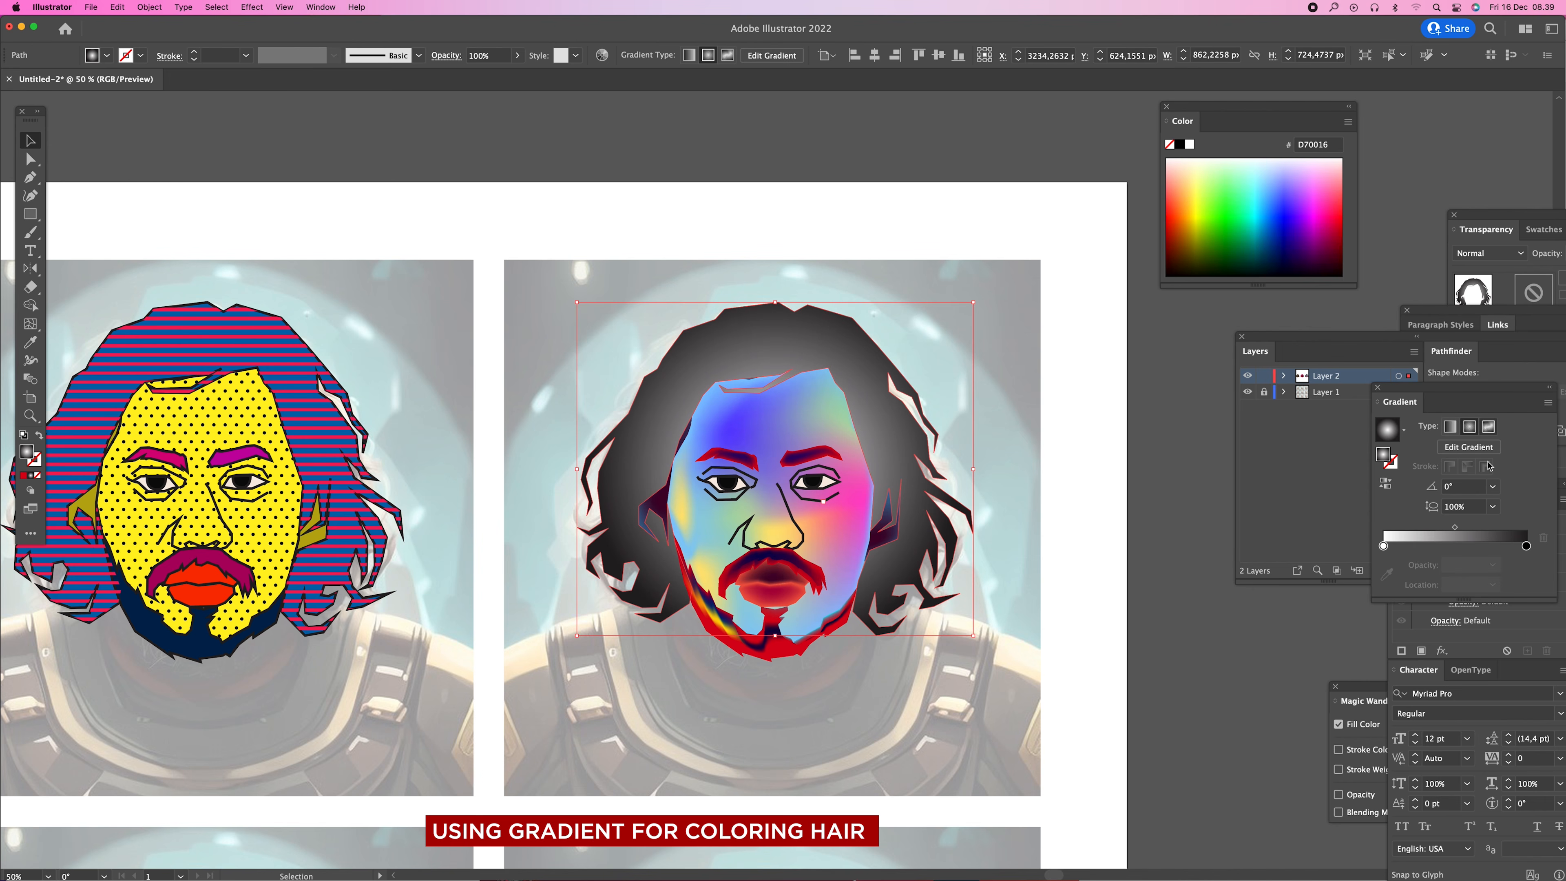
- Switch the hair gradient's black end stop to RGB and recolor it orange FFA200
left_click(1488, 427)
double_click(1527, 528)
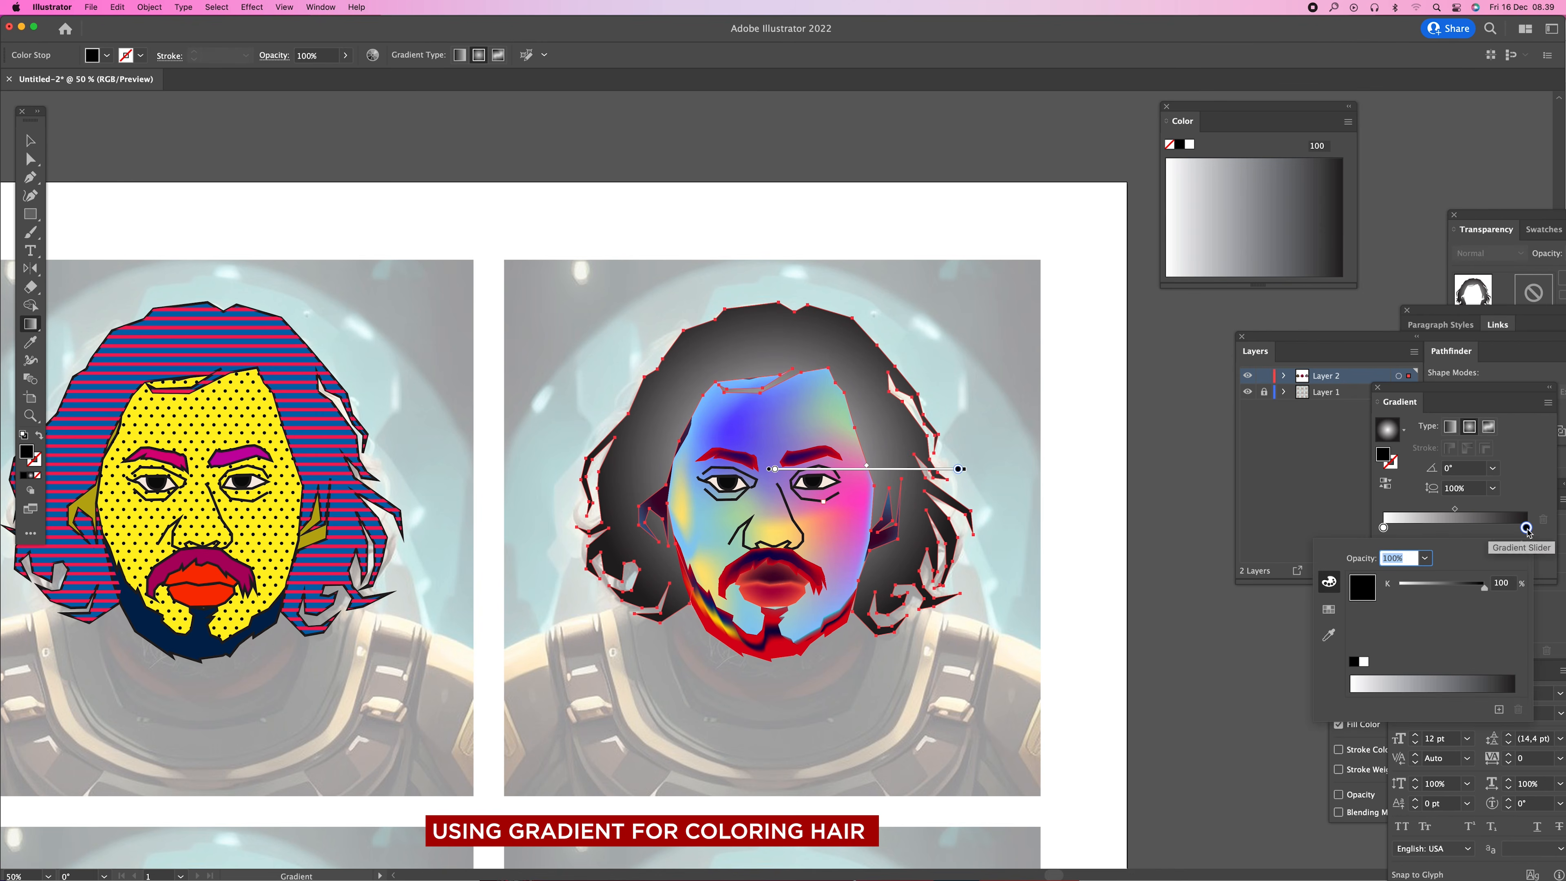
left_click(1525, 544)
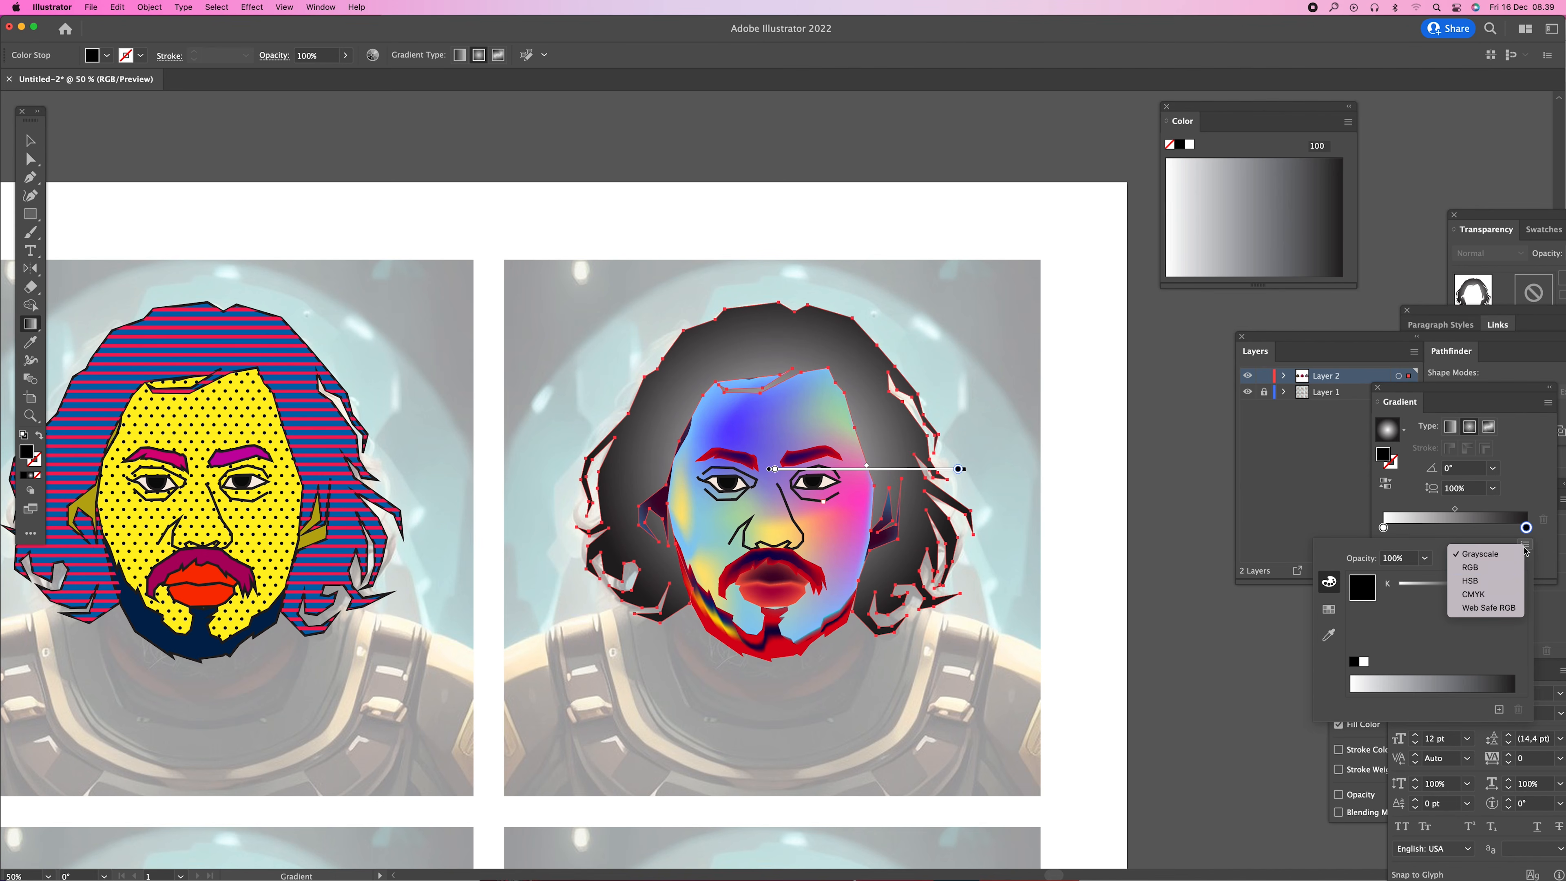
left_click(1485, 568)
left_click(1453, 612)
left_click(1459, 586)
left_click_drag(1458, 590, 1485, 586)
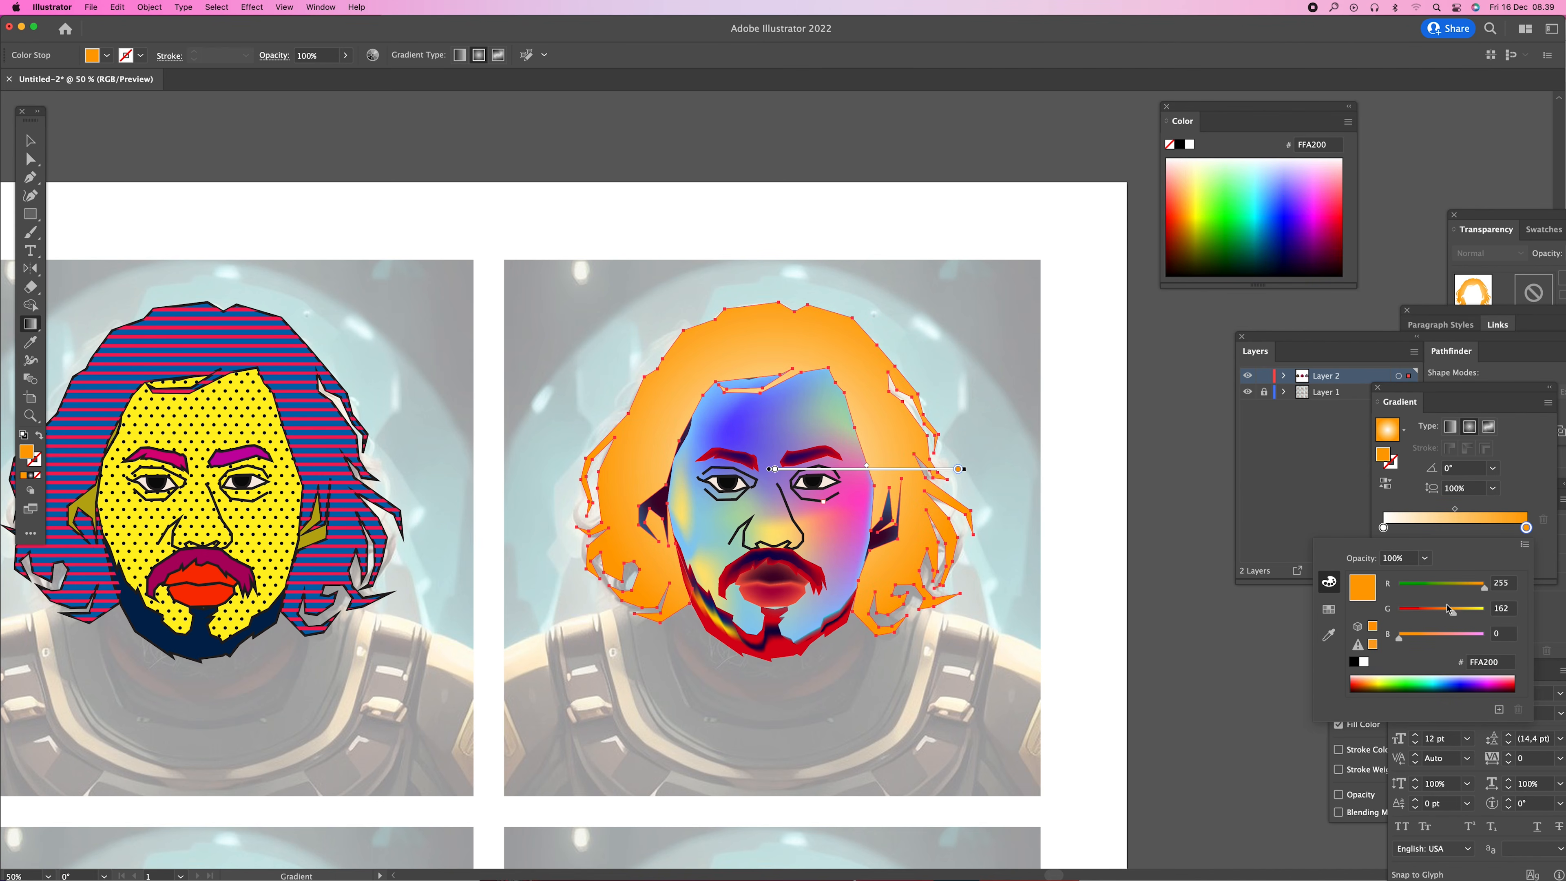
- Switch the hair gradient's white start stop to RGB and recolor it pure red FF0000
double_click(1384, 528)
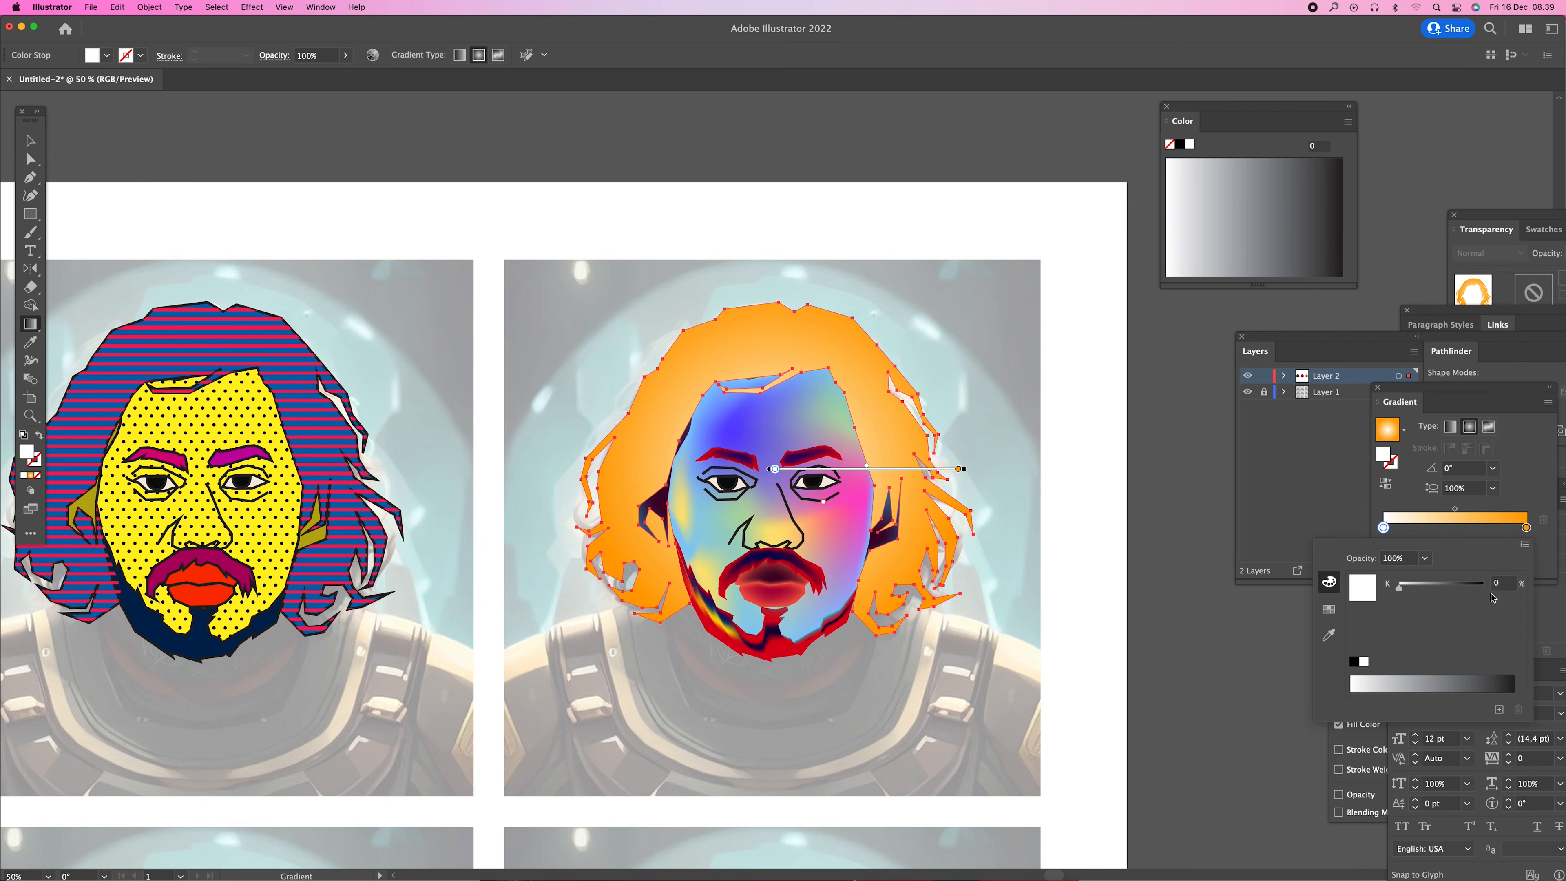
left_click(1524, 544)
left_click(1445, 617)
left_click_drag(1421, 610, 1398, 640)
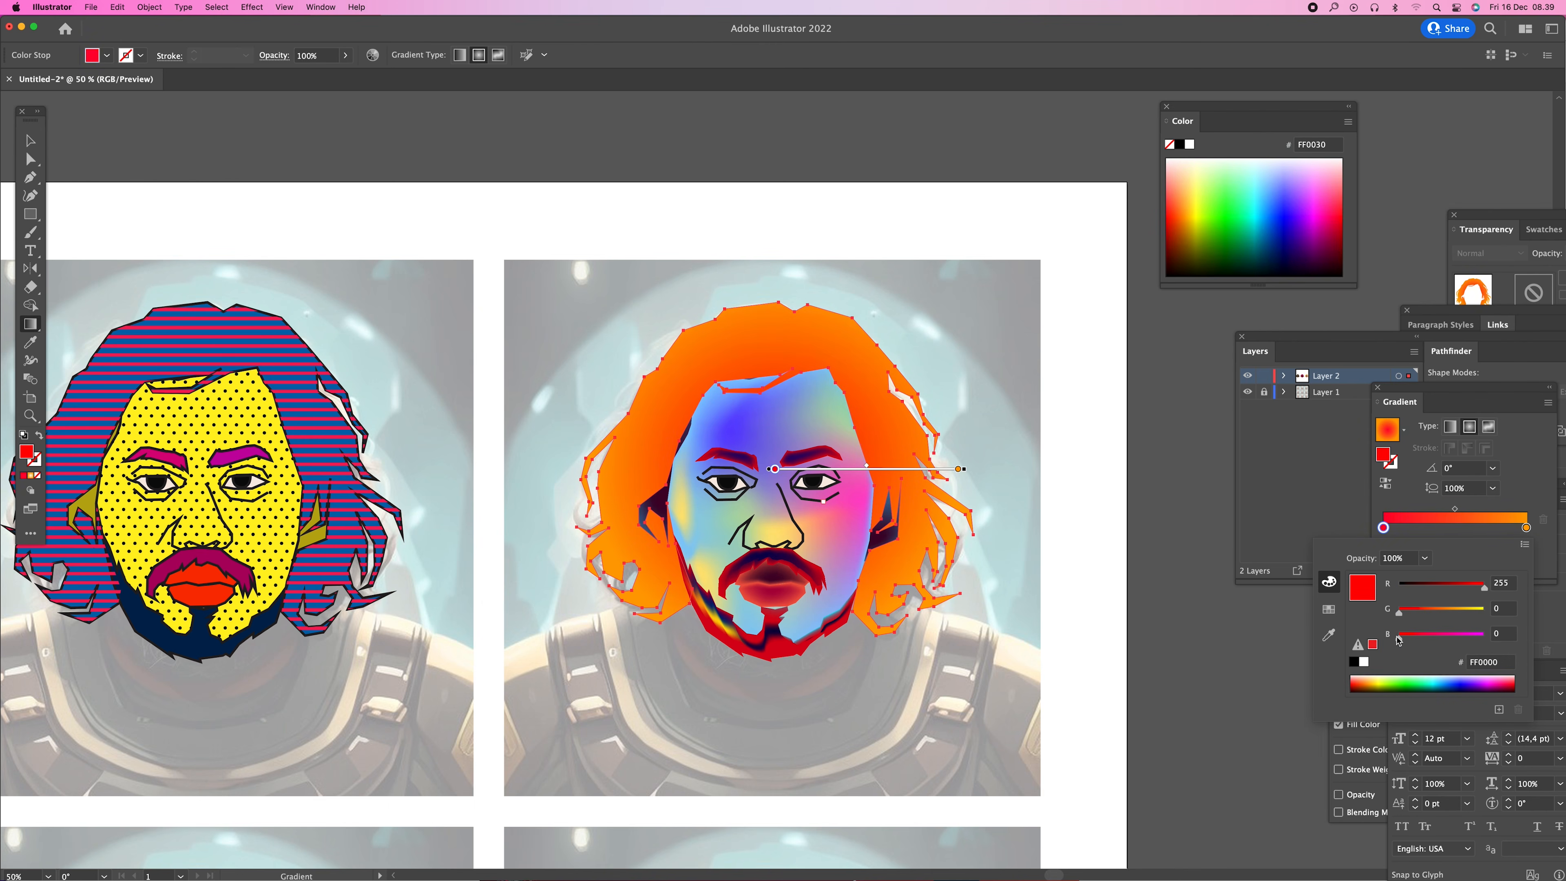
left_click(1462, 430)
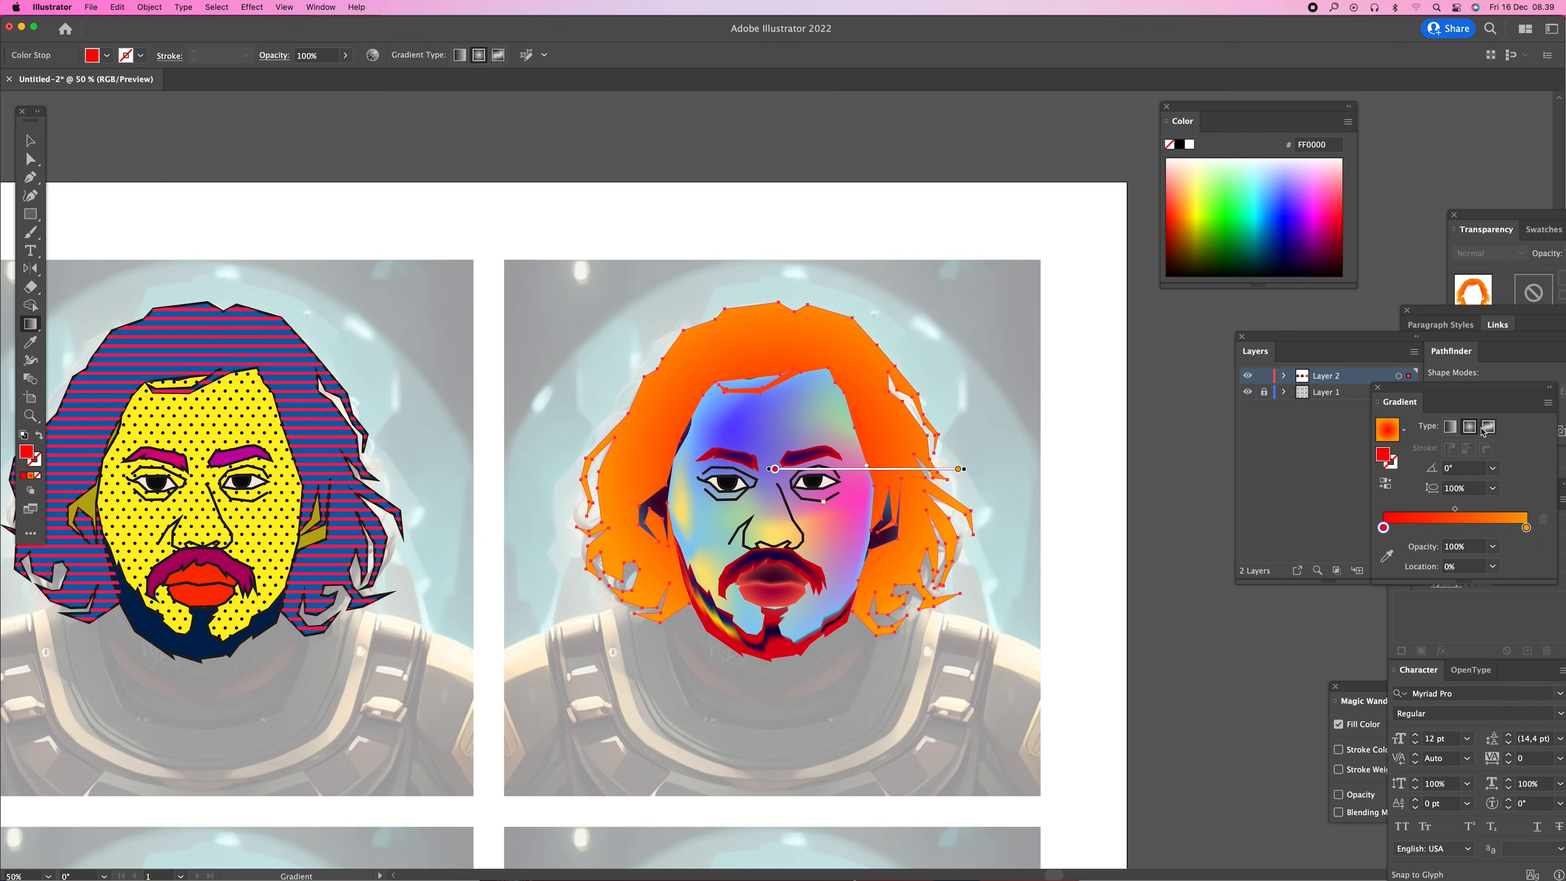
key("super+z")
left_click(1468, 432)
- Move the orange stop inward on the hair gradient and add a light pink FFA2FB stop at its outer end
mouse_move(1525, 528)
left_mouse_down()
mouse_move(1485, 528)
mouse_move(1525, 528)
left_mouse_up()
left_click(1510, 529)
double_click(1526, 528)
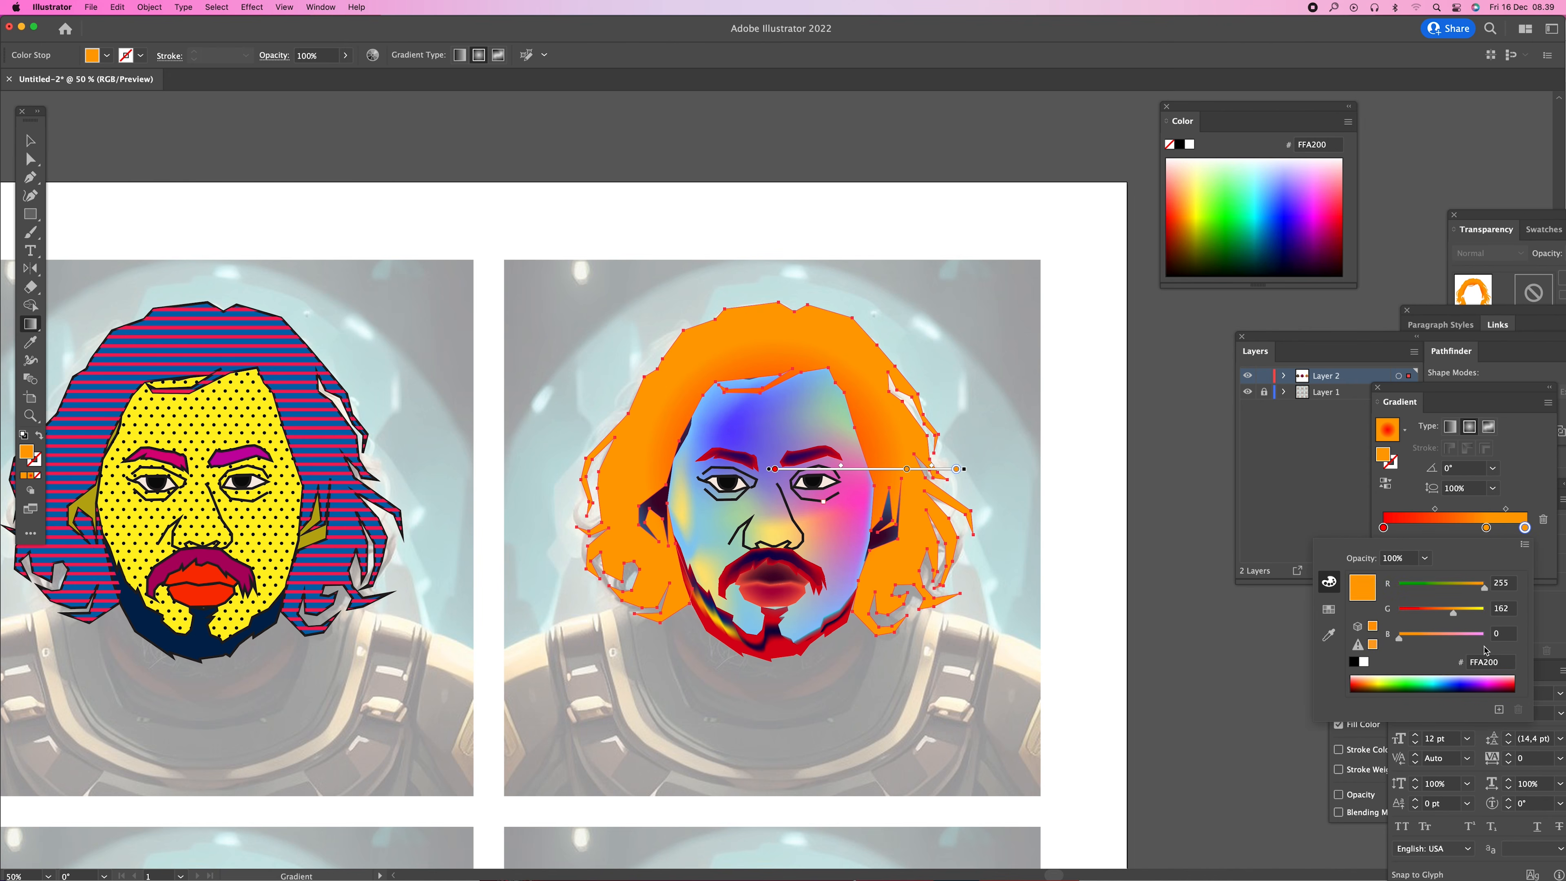
left_click_drag(1464, 639, 1478, 639)
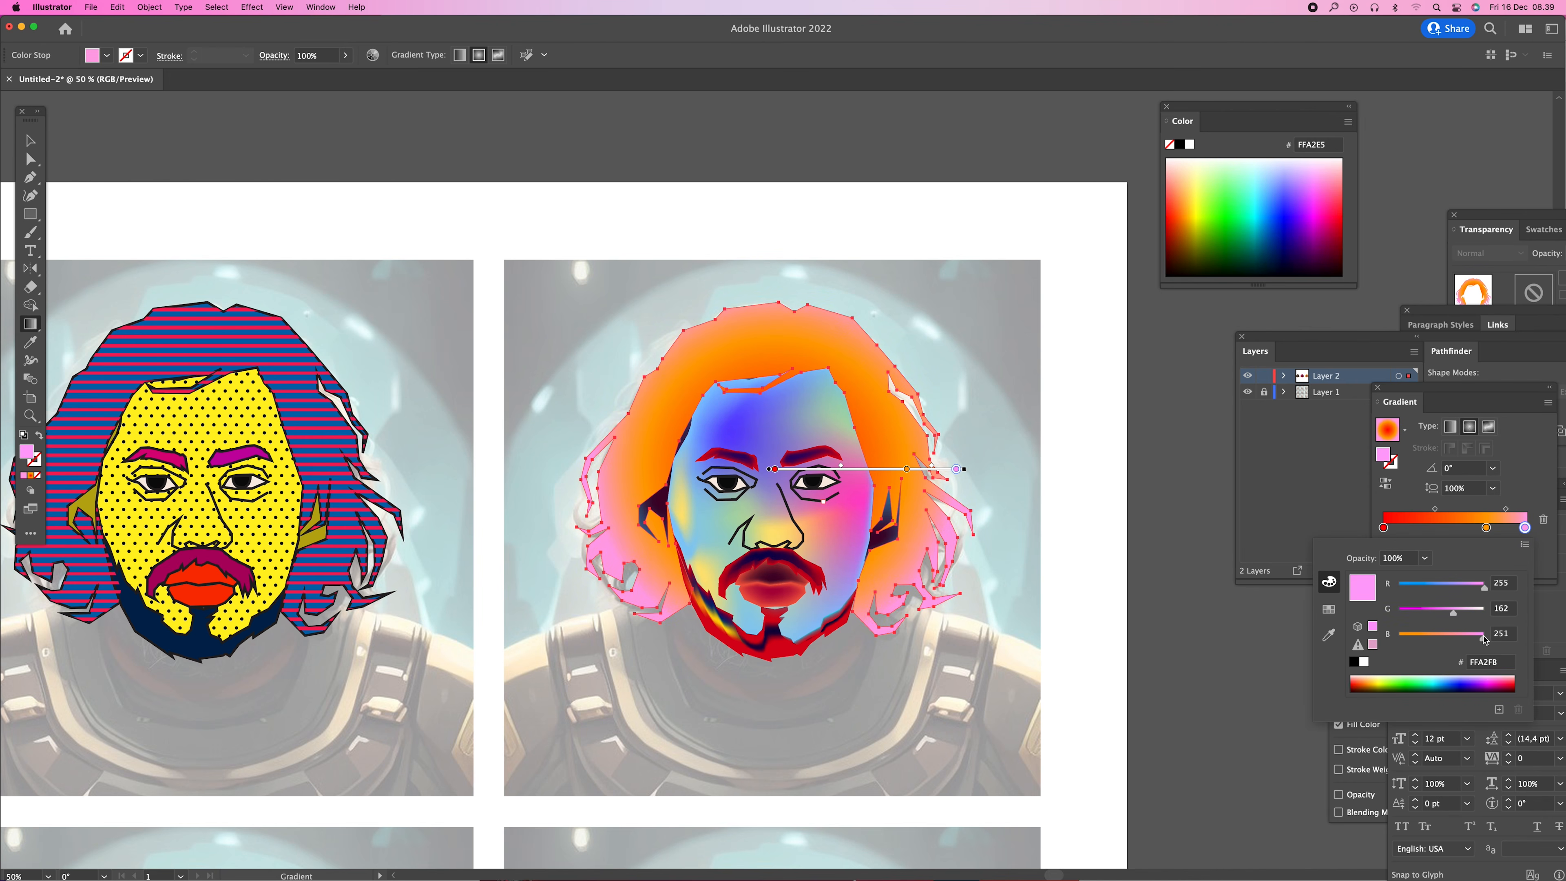
- Redraw the hair's radial gradient at 90°, starting at the forehead's hairline and extending straight up past the portrait's upper edge
left_click(37, 322)
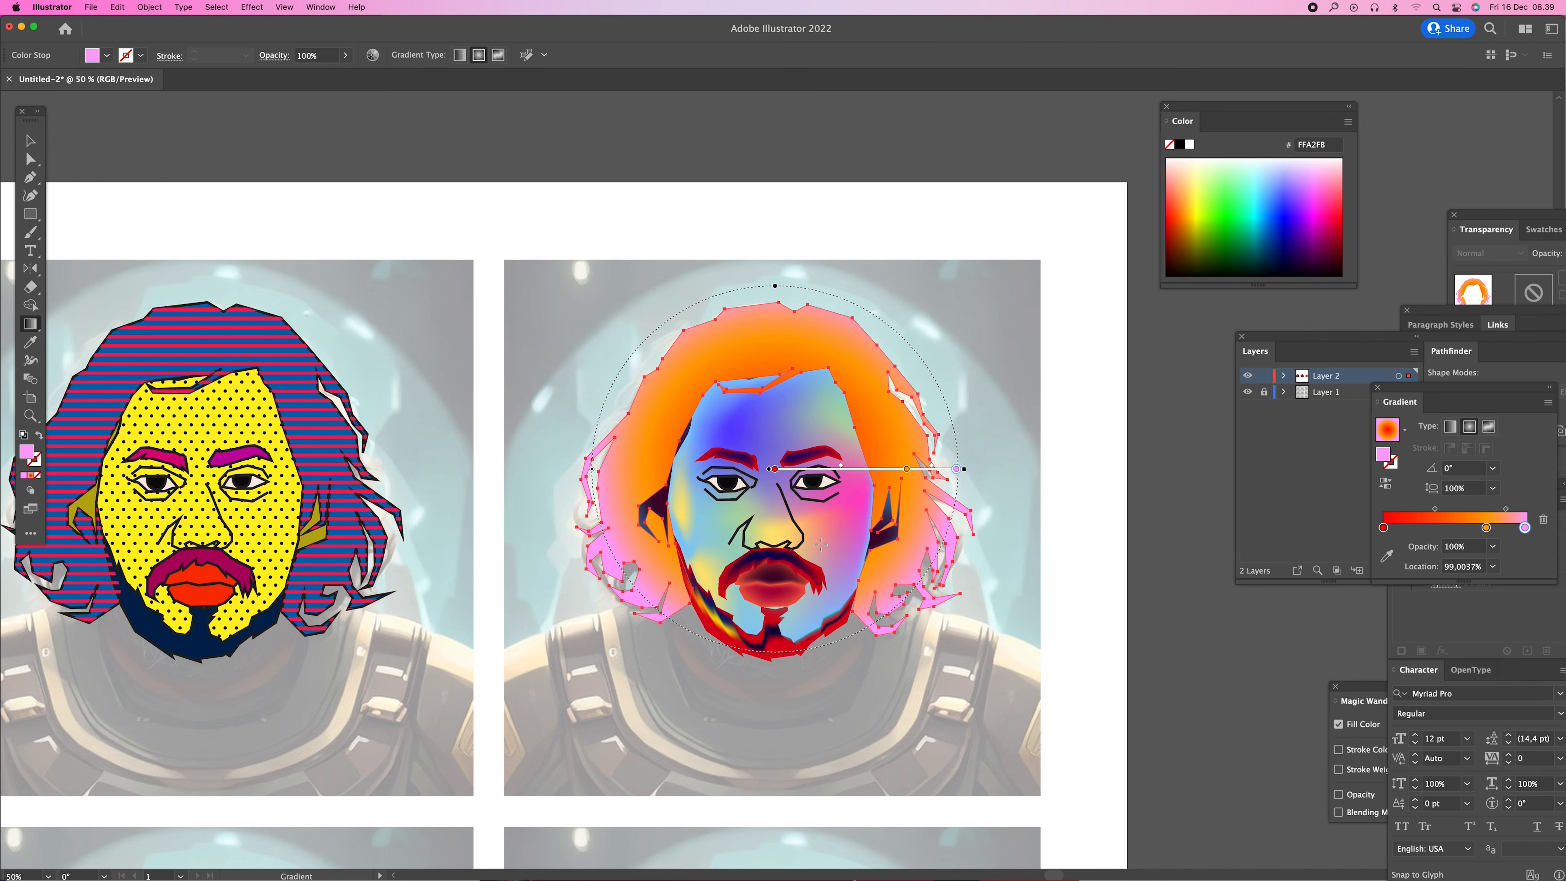
left_click_drag(794, 518, 818, 165)
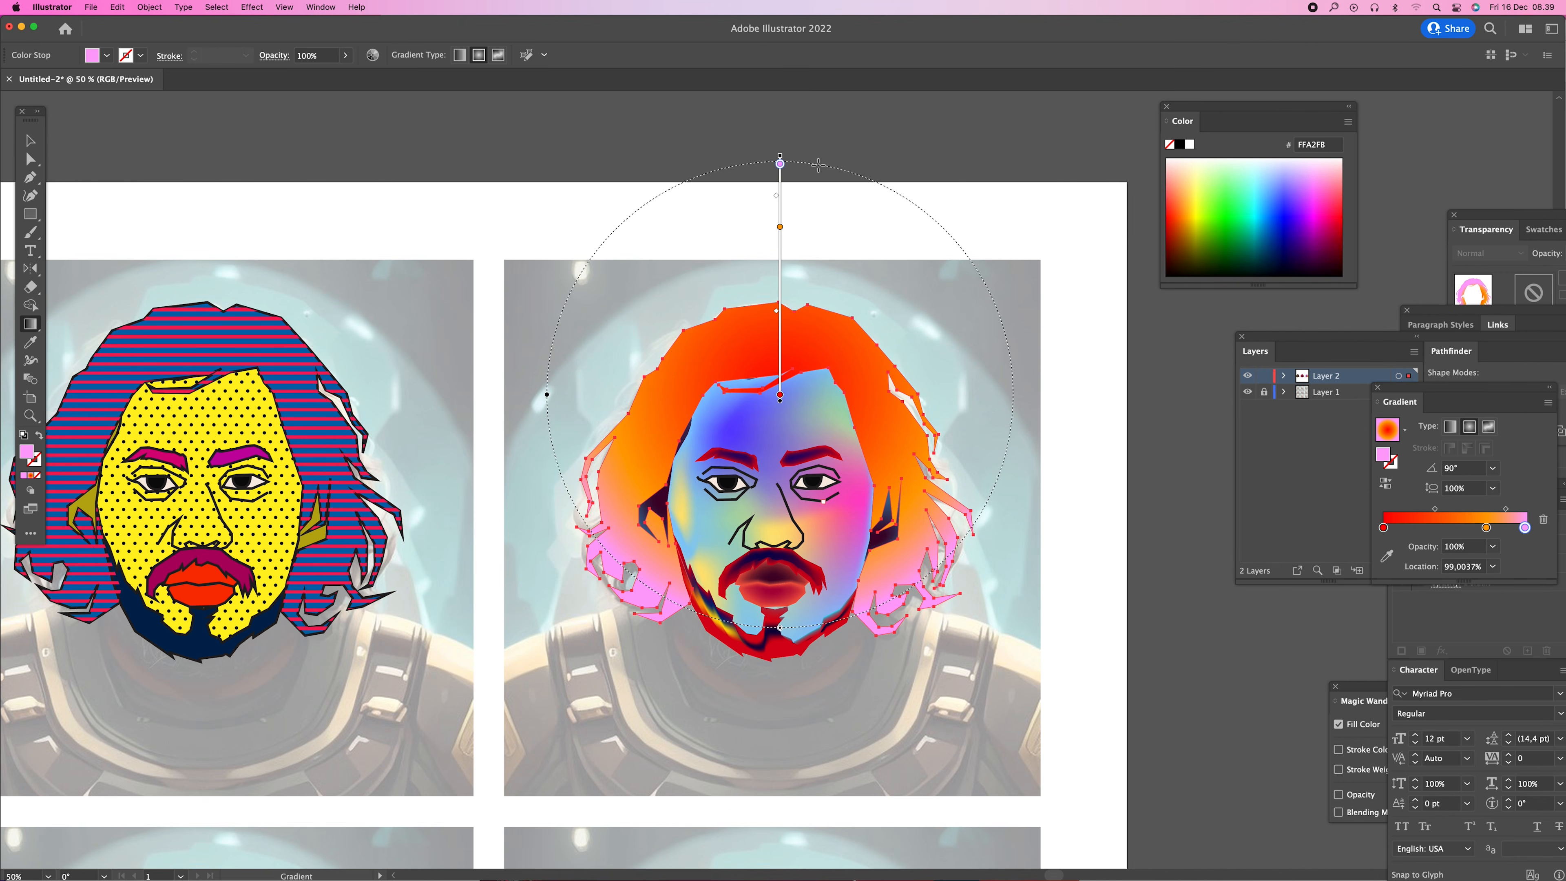
- Add a pink FFA2E0 stop beside the hair gradient's outer end stop and move the orange stop to about the 54% location
double_click(1384, 528)
left_click_drag(1434, 589, 1516, 591)
double_click(1521, 528)
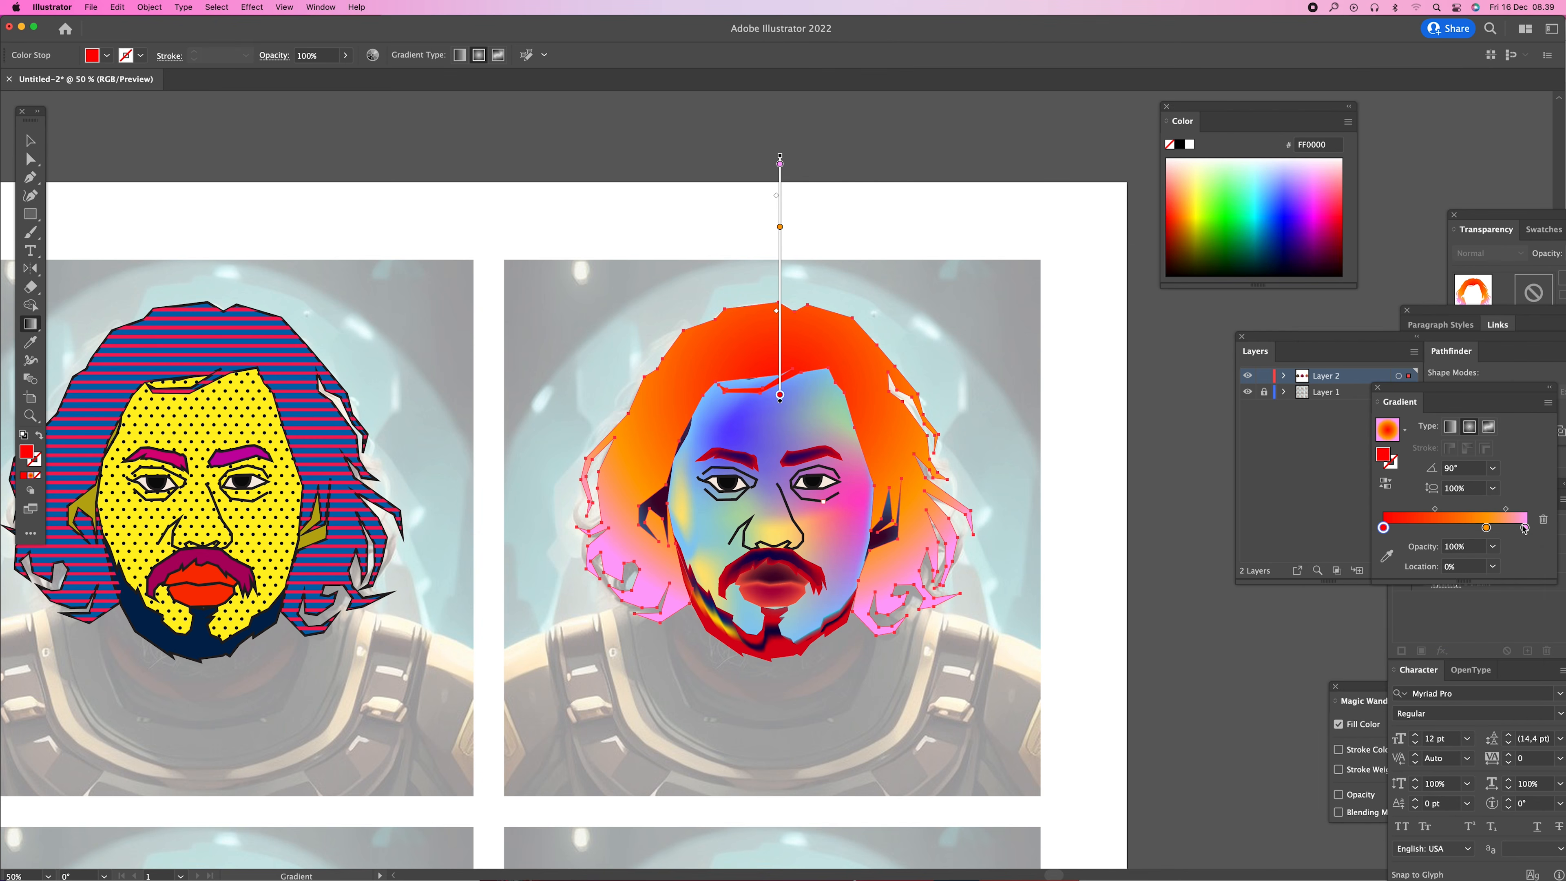
left_click(1484, 527)
left_click_drag(1485, 528, 1460, 529)
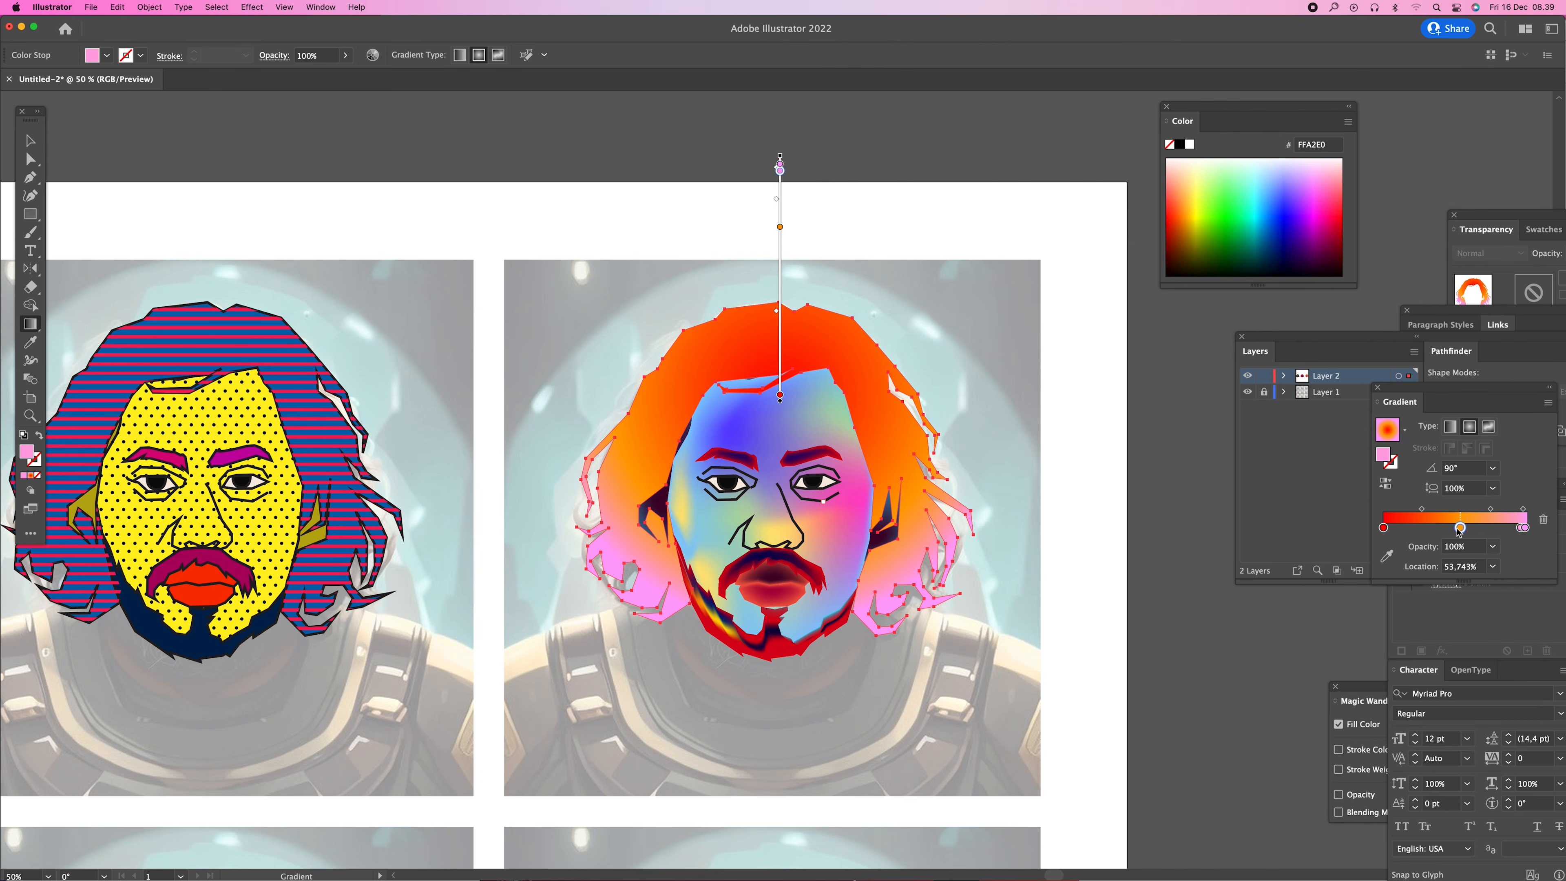
- Recolour the outer stop of the hair gradient to red with RGB values 212, 14, 11
left_click(1522, 528)
double_click(1521, 528)
left_click(1412, 588)
left_click(1417, 613)
left_click(1404, 609)
left_click(1445, 583)
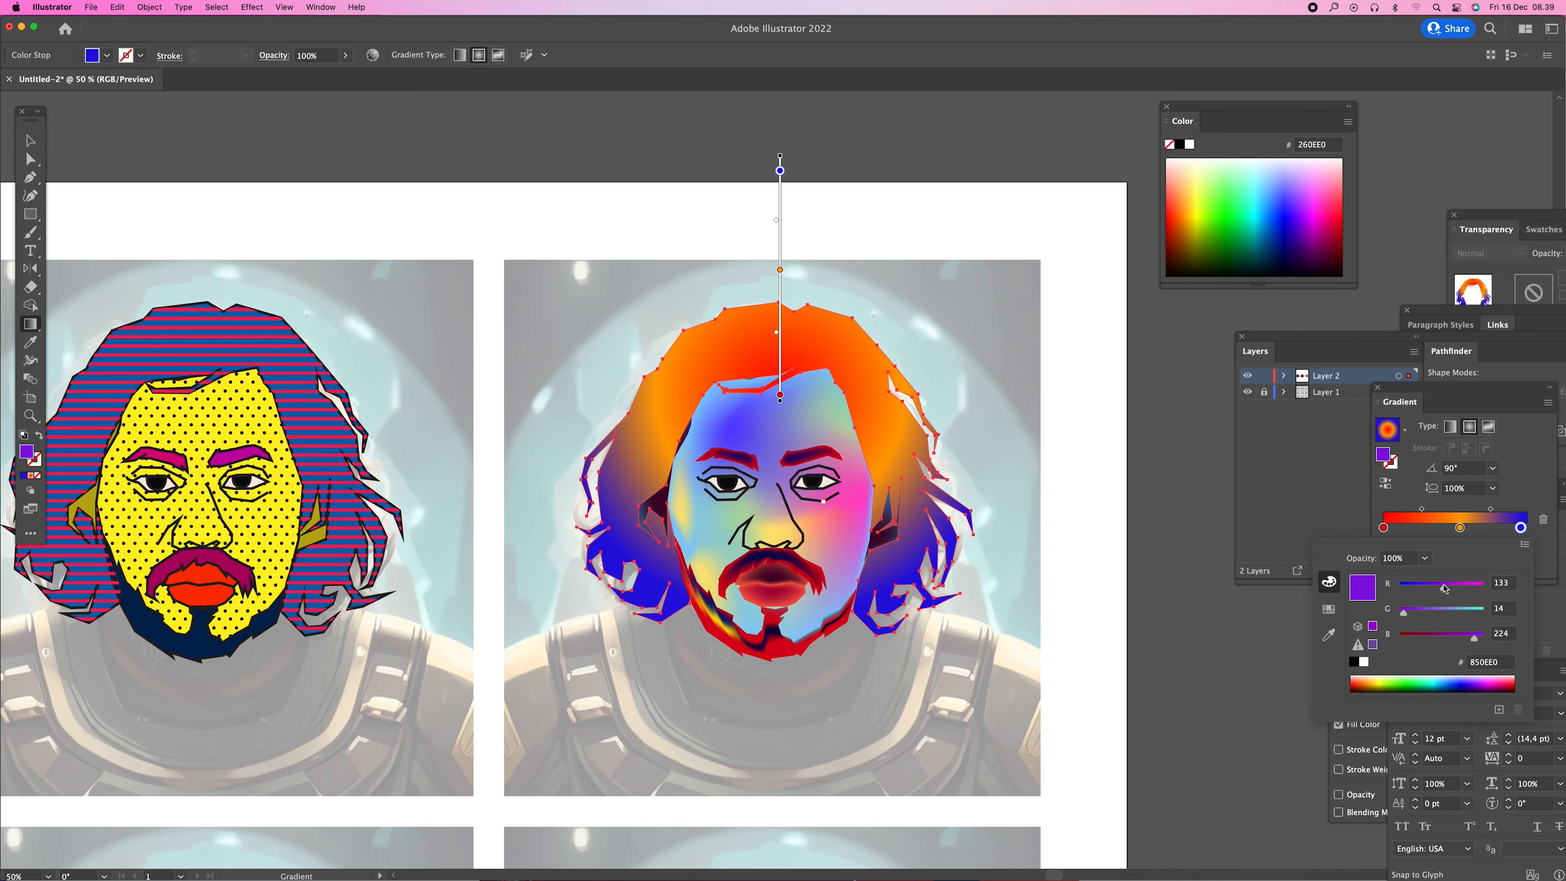
left_click(1417, 635)
left_click(1471, 586)
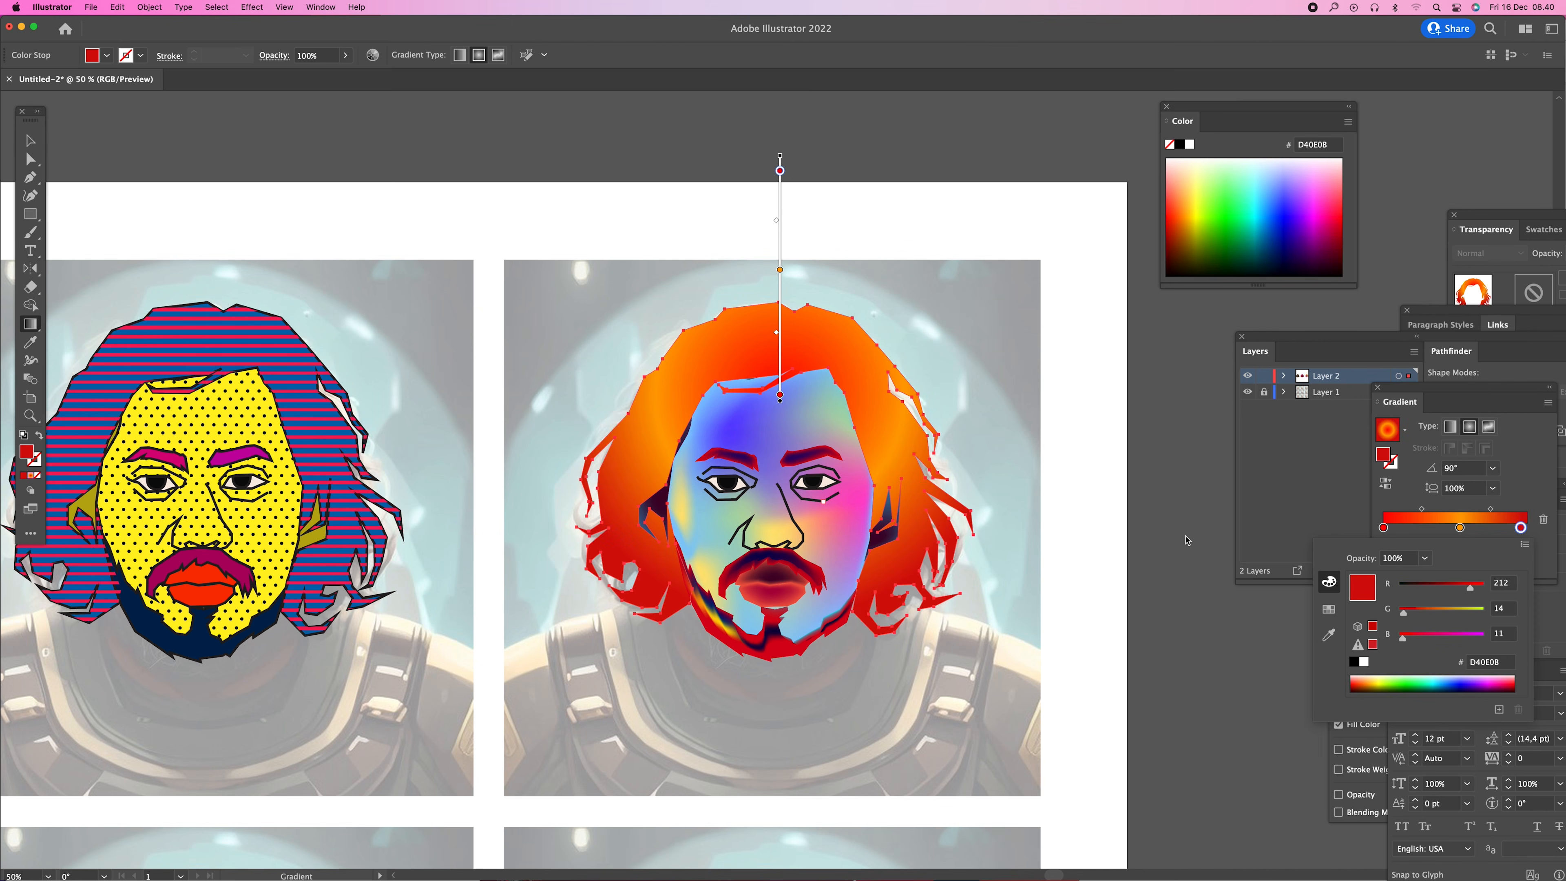
- Redraw the hair gradient diagonally from above the hair's upper left to its lower right side, and deselect the hair
left_click_drag(577, 280, 989, 519)
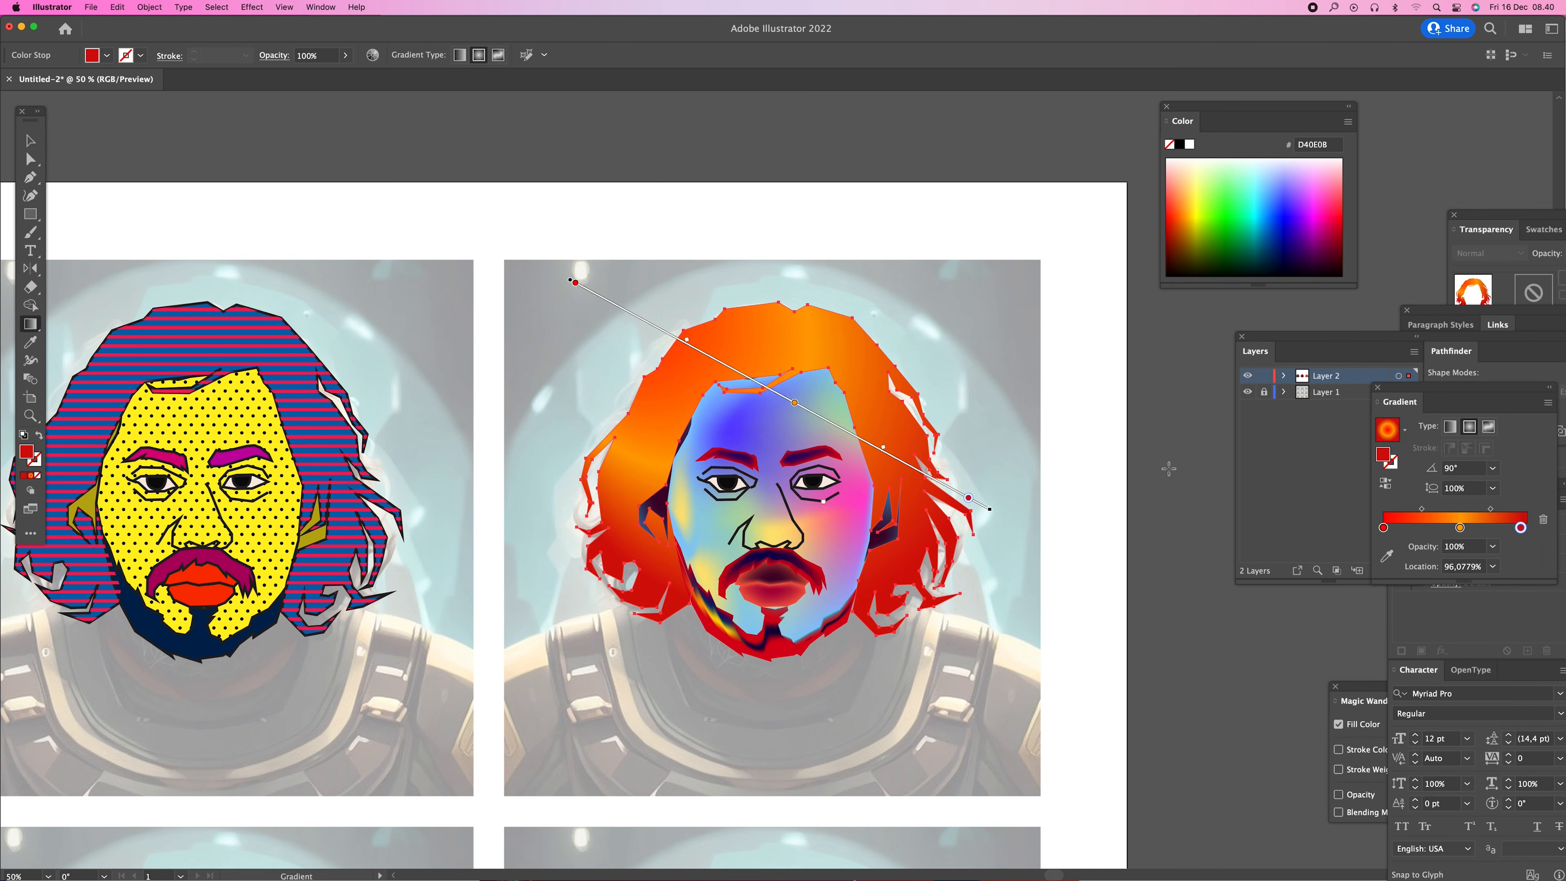
key("super+shift+a")
key("z")
left_click(922, 504, "alt")
left_click(982, 517, "alt")
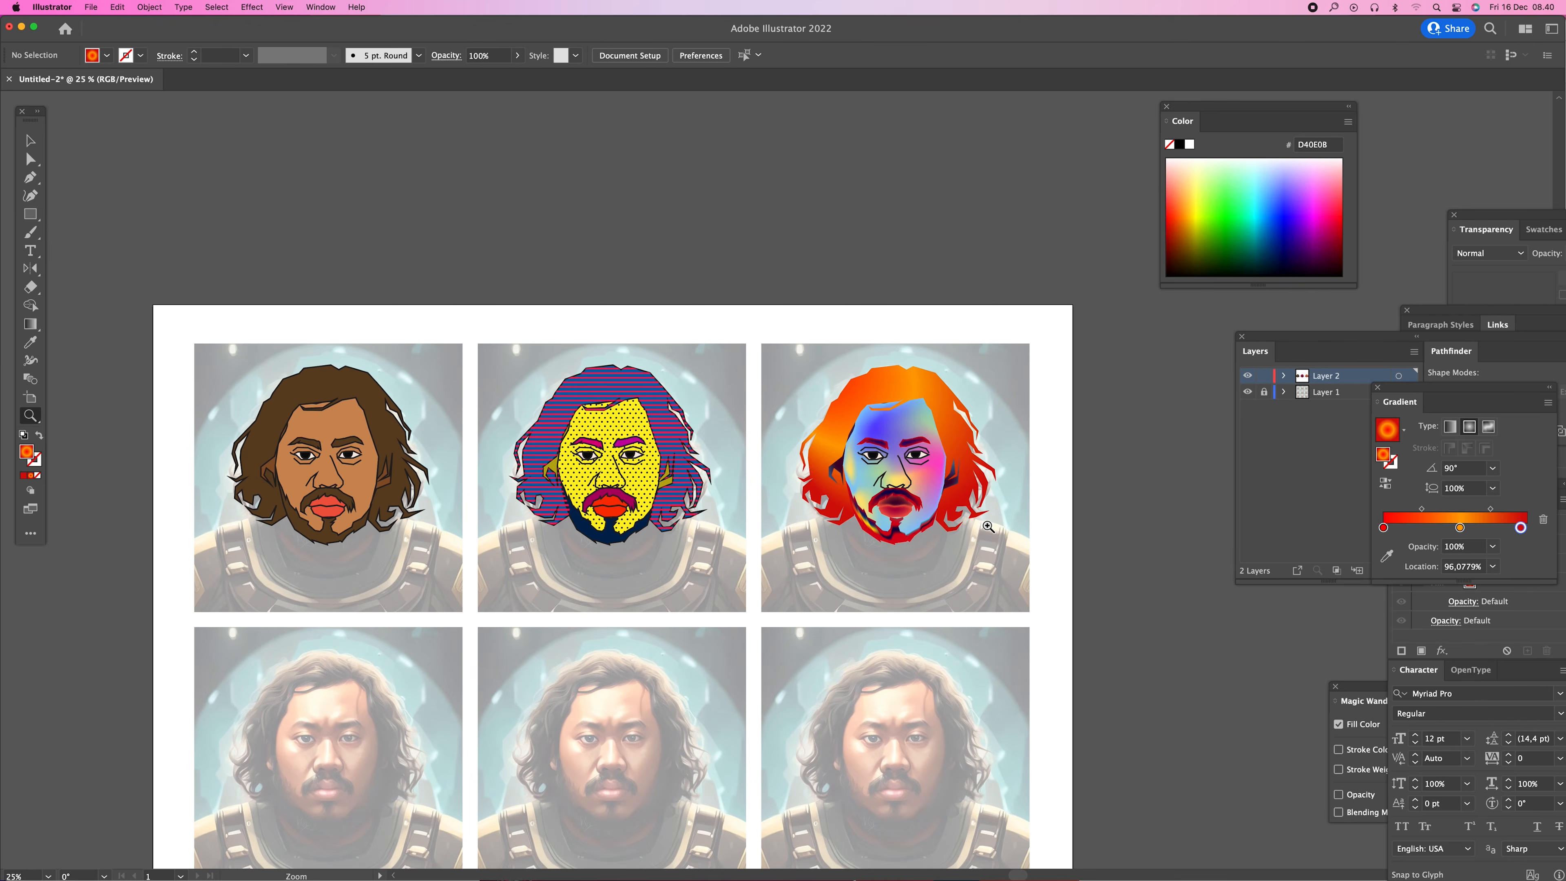
left_click(832, 503, "alt")
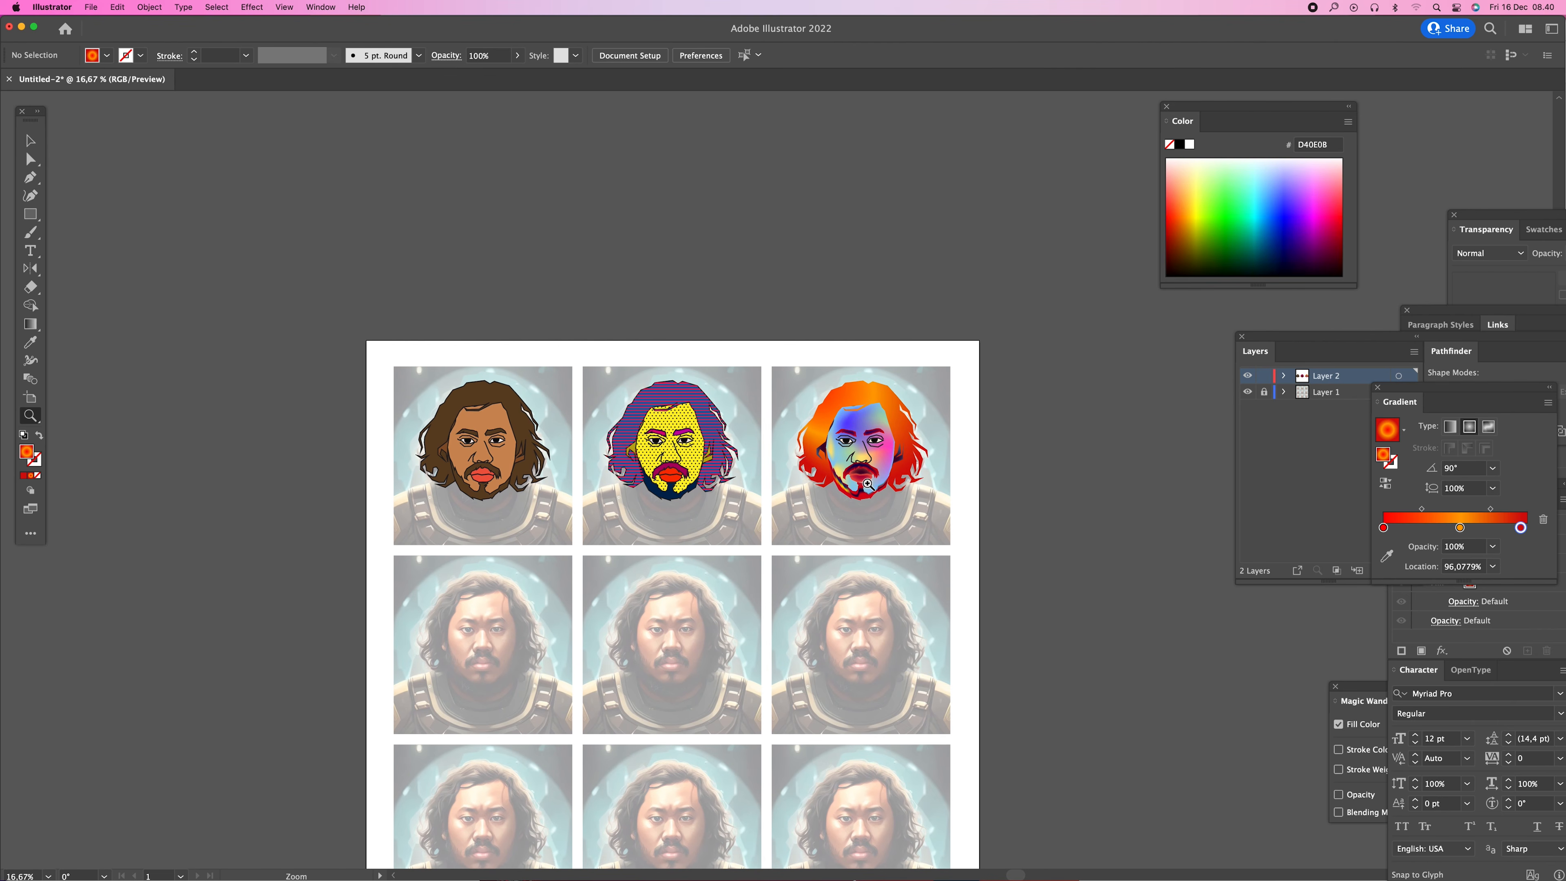
- Hide the reference photos on Layer 1 to check the portraits on a plain background
left_click(1247, 393)
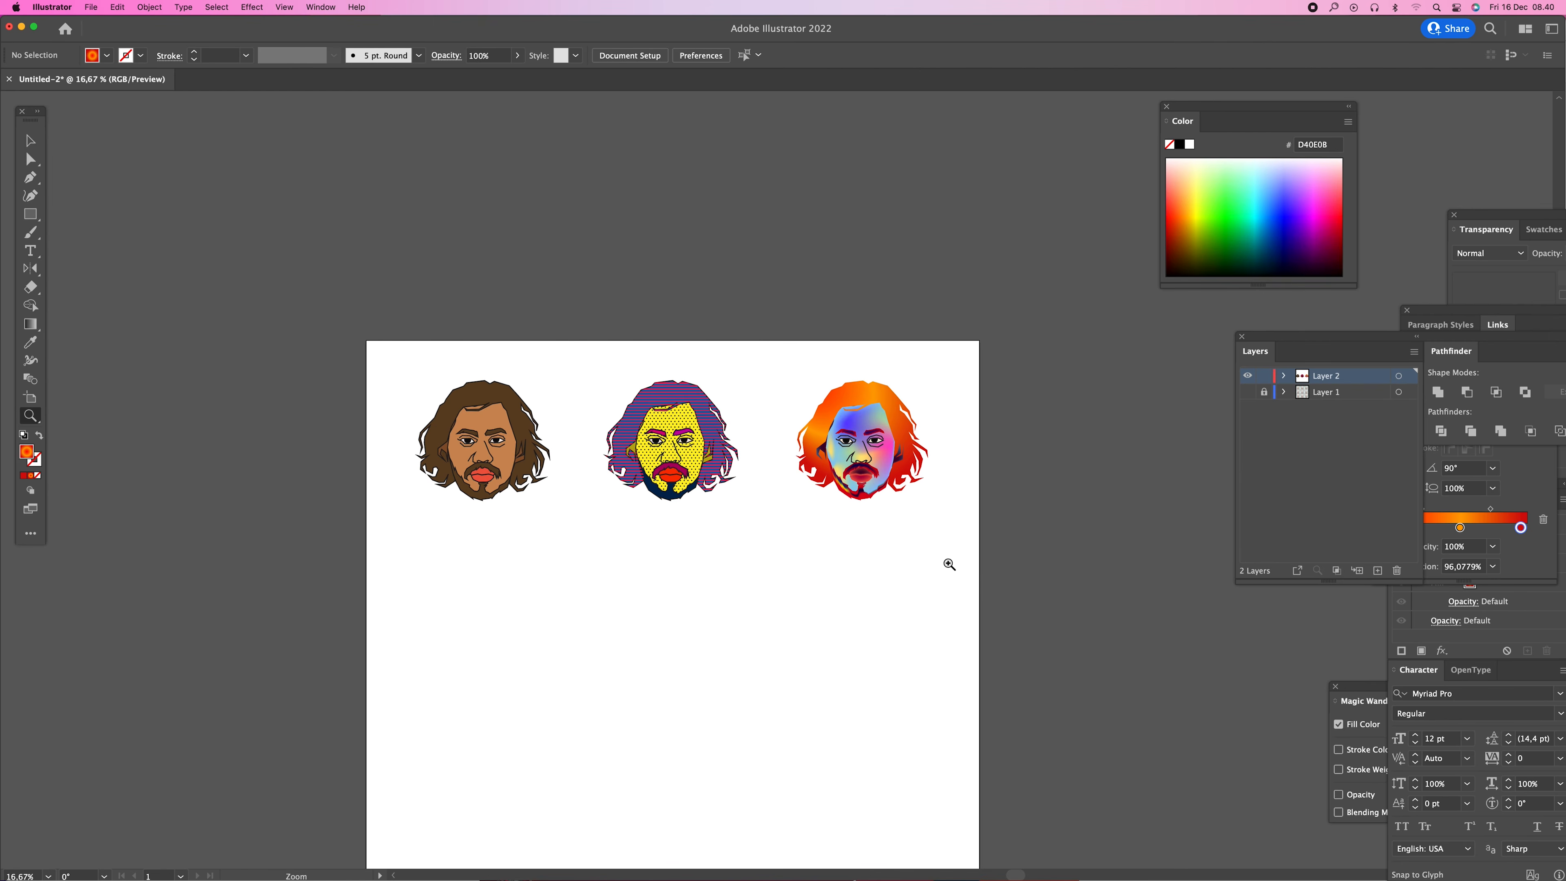
left_click(885, 499)
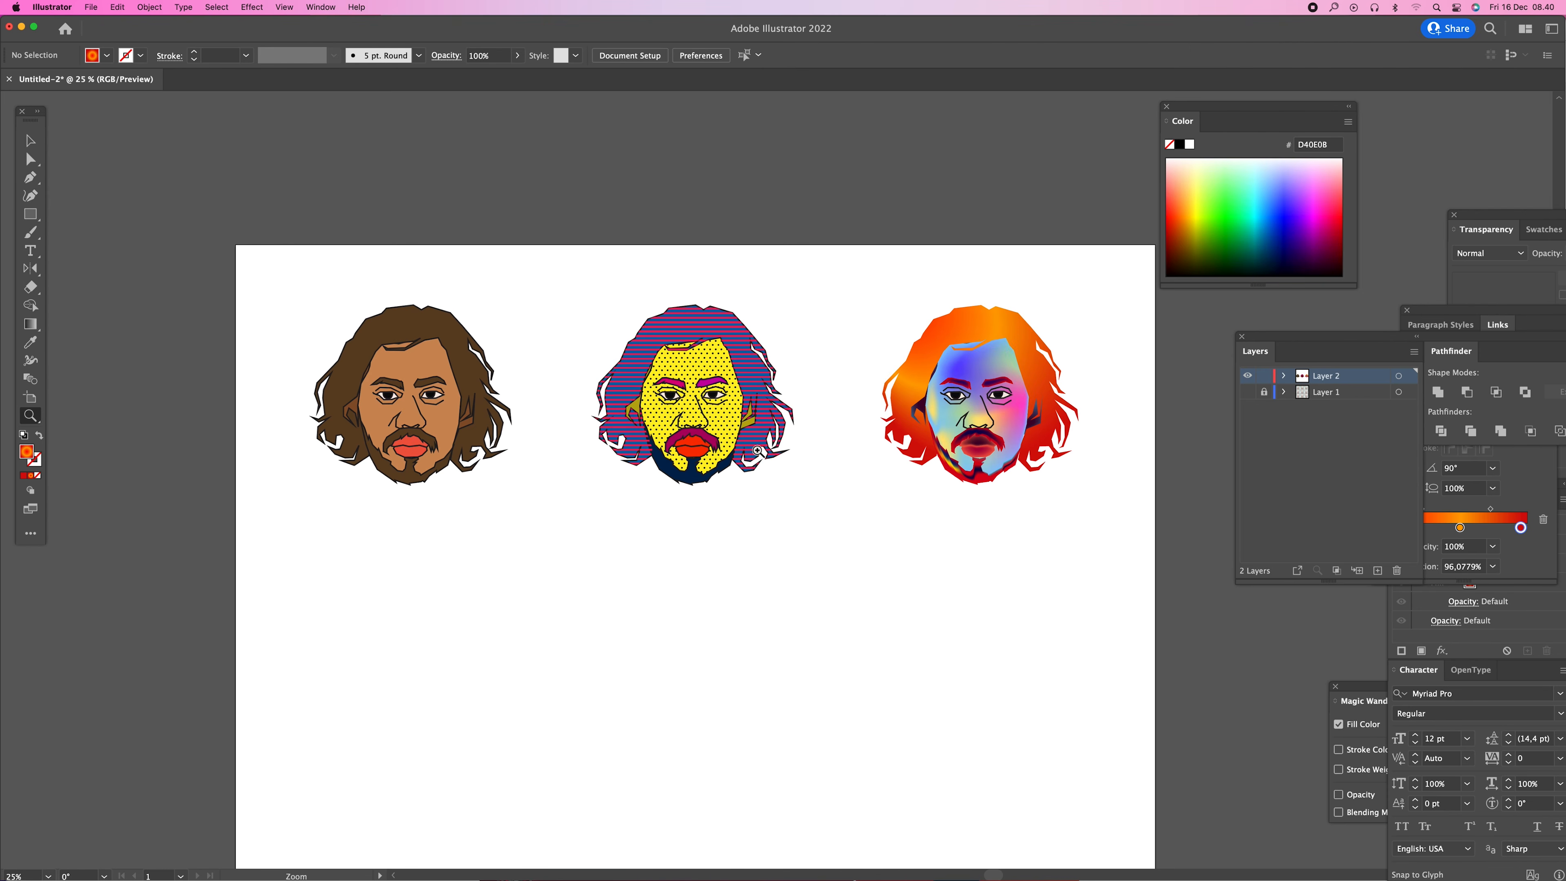
scroll(788, 454, "down", 2)
scroll(788, 455, "right", 1)
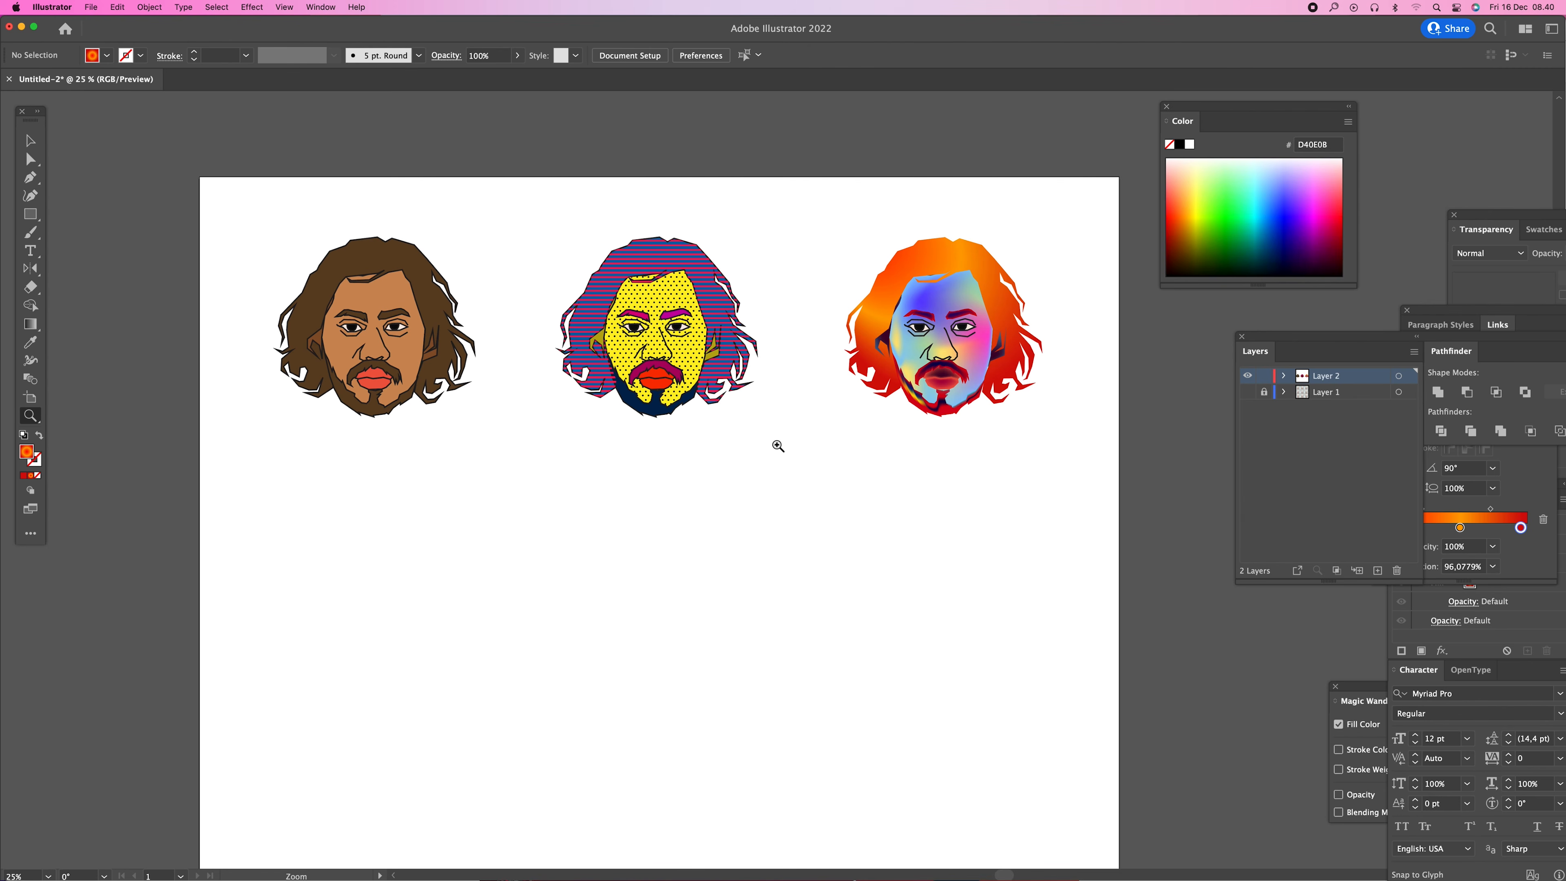
double_click(960, 410)
left_click(644, 502)
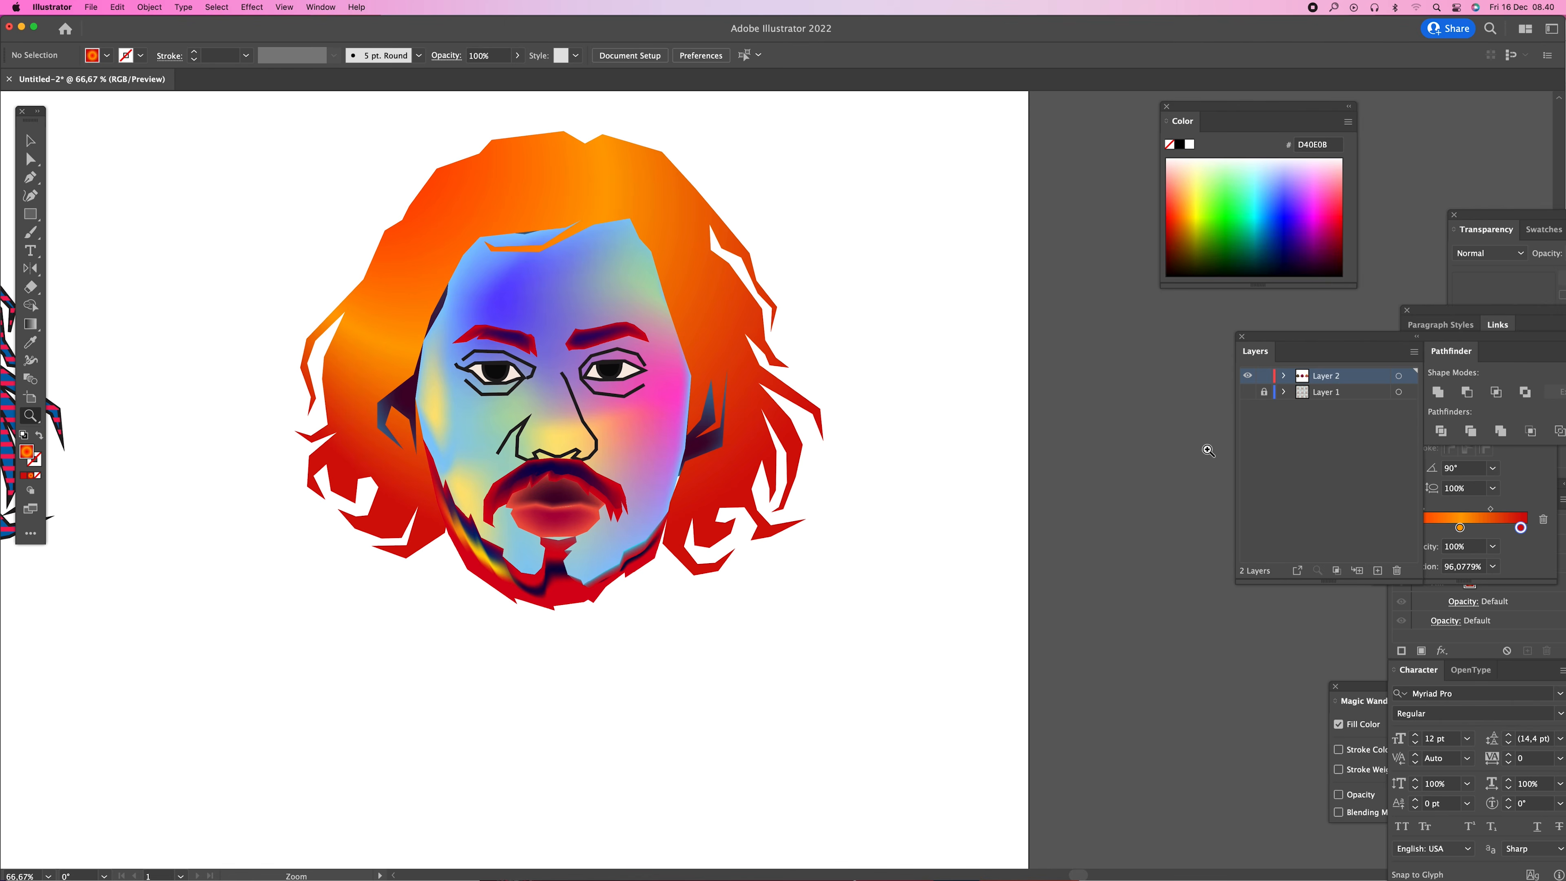
left_click(1248, 392)
left_click(1094, 435, "alt")
triple_click(635, 561)
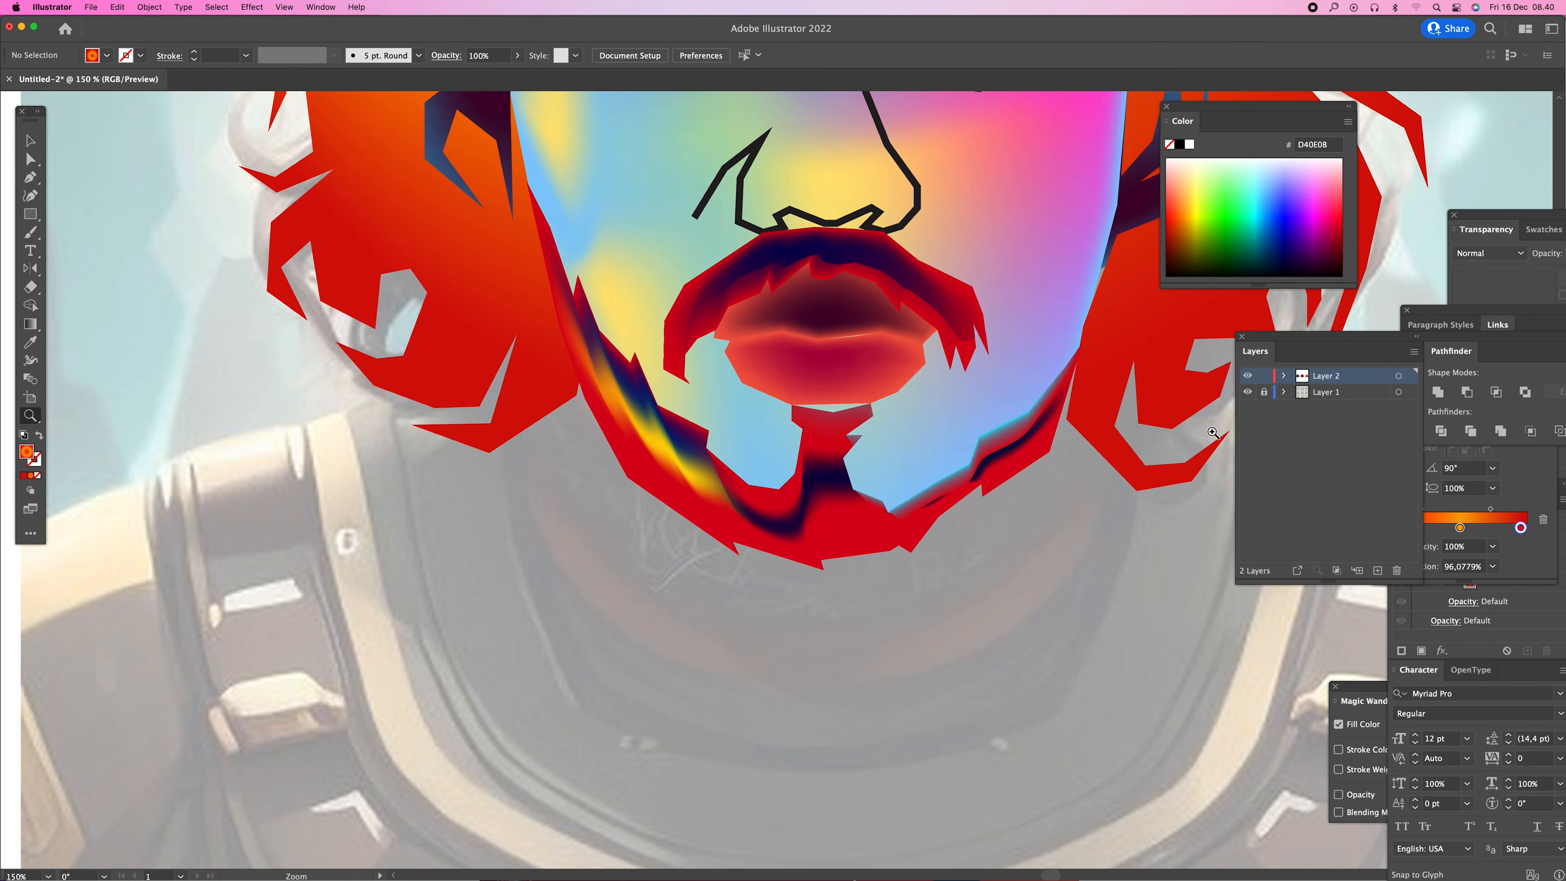
left_click(1247, 392)
- Add gradient mesh points in cyan 20D3FF to the beard along its lower left edge and at the right of the chin
key("a")
left_click(643, 482)
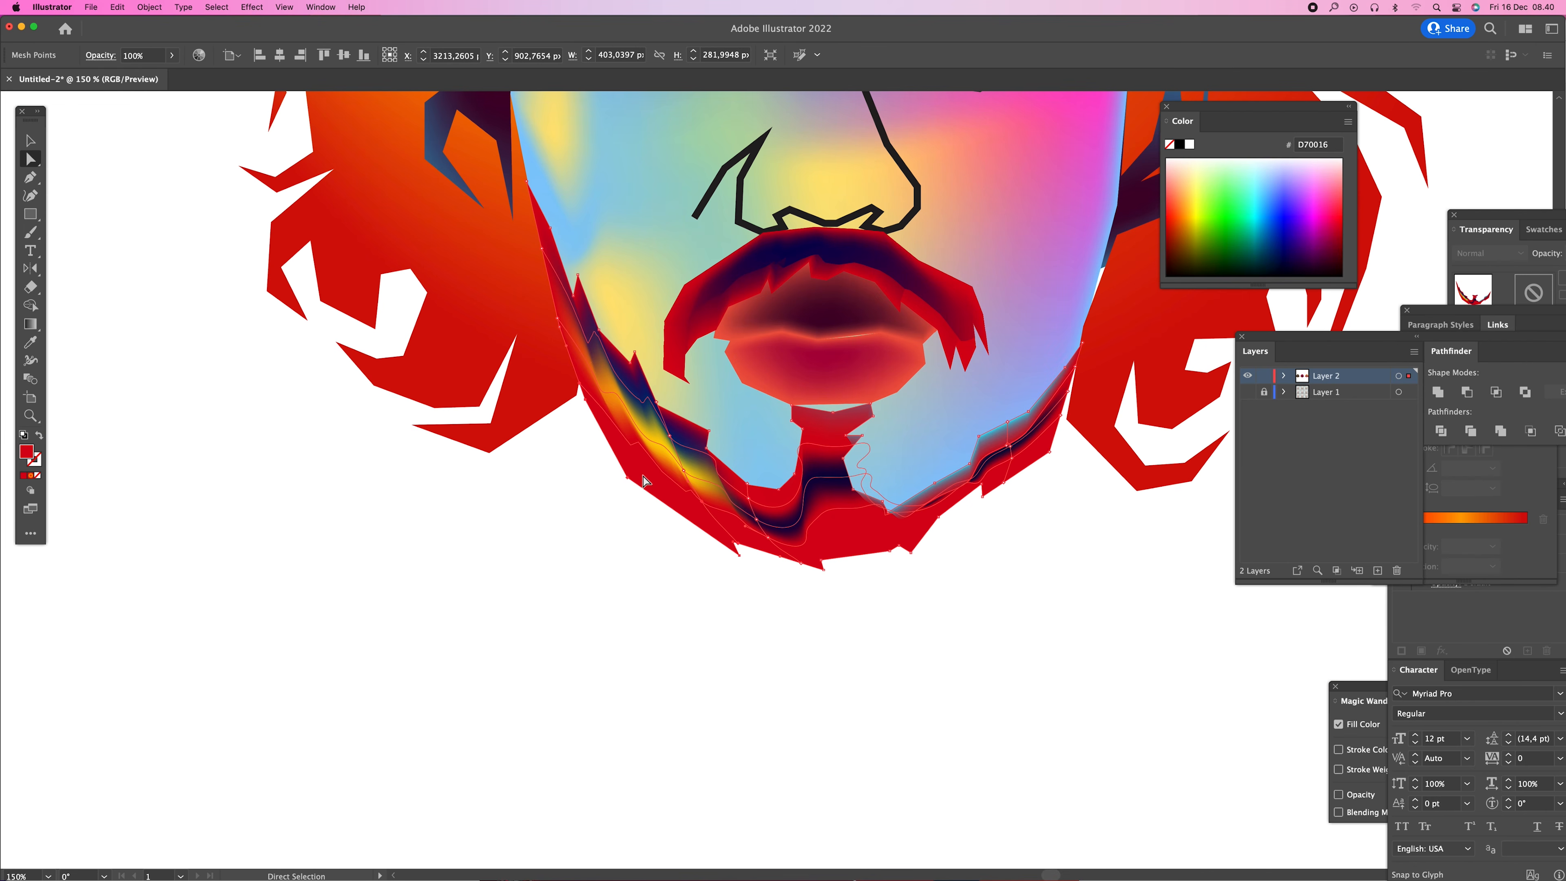
left_click(30, 324)
left_click_drag(31, 331, 93, 343)
left_click(655, 493)
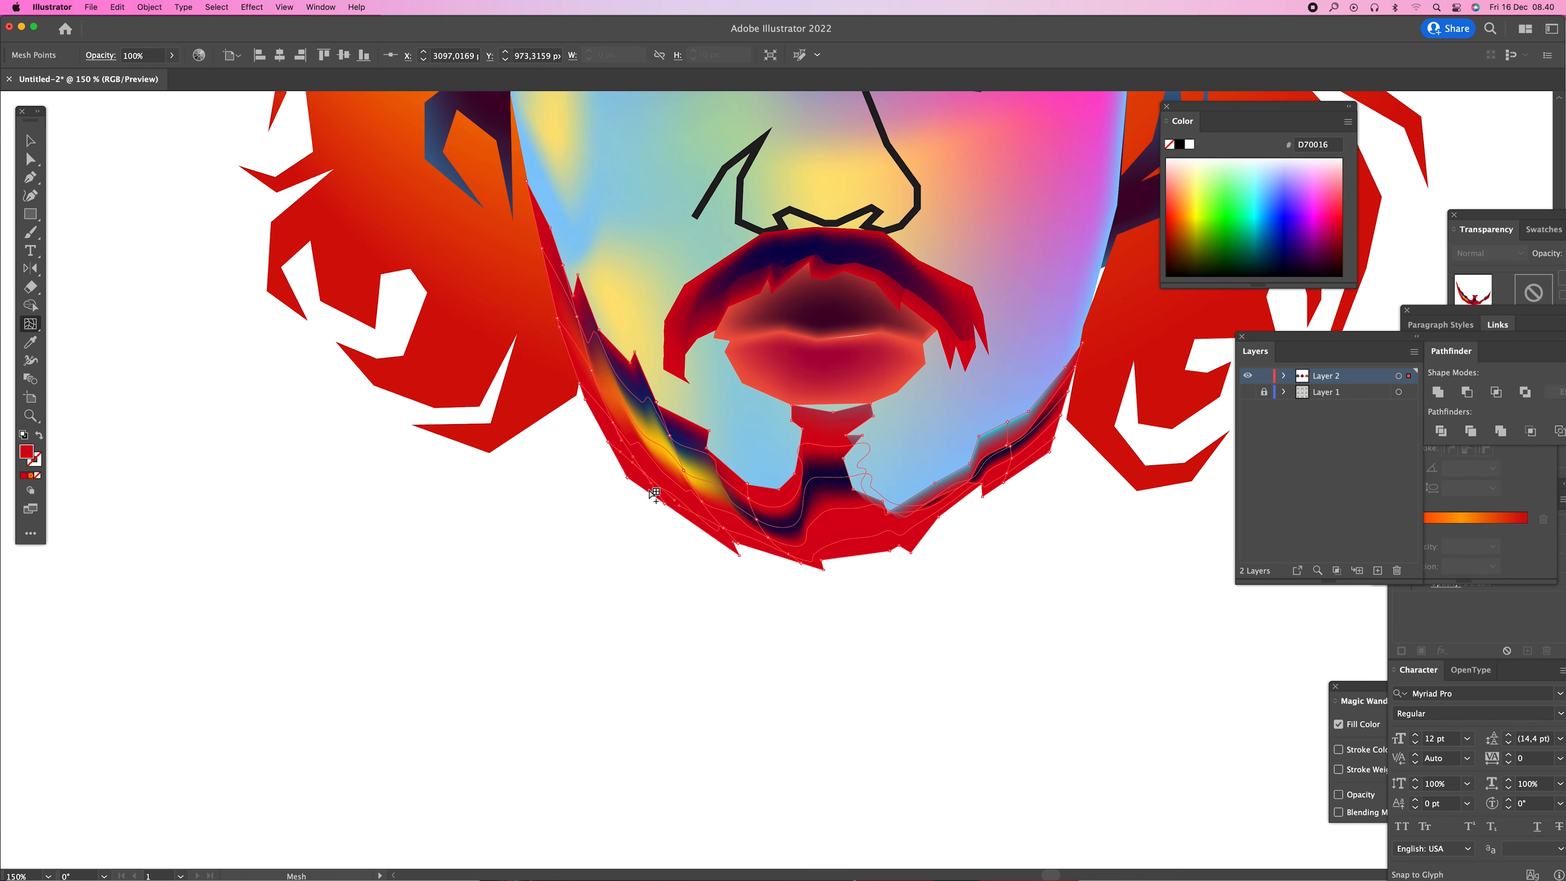
left_click(1264, 202)
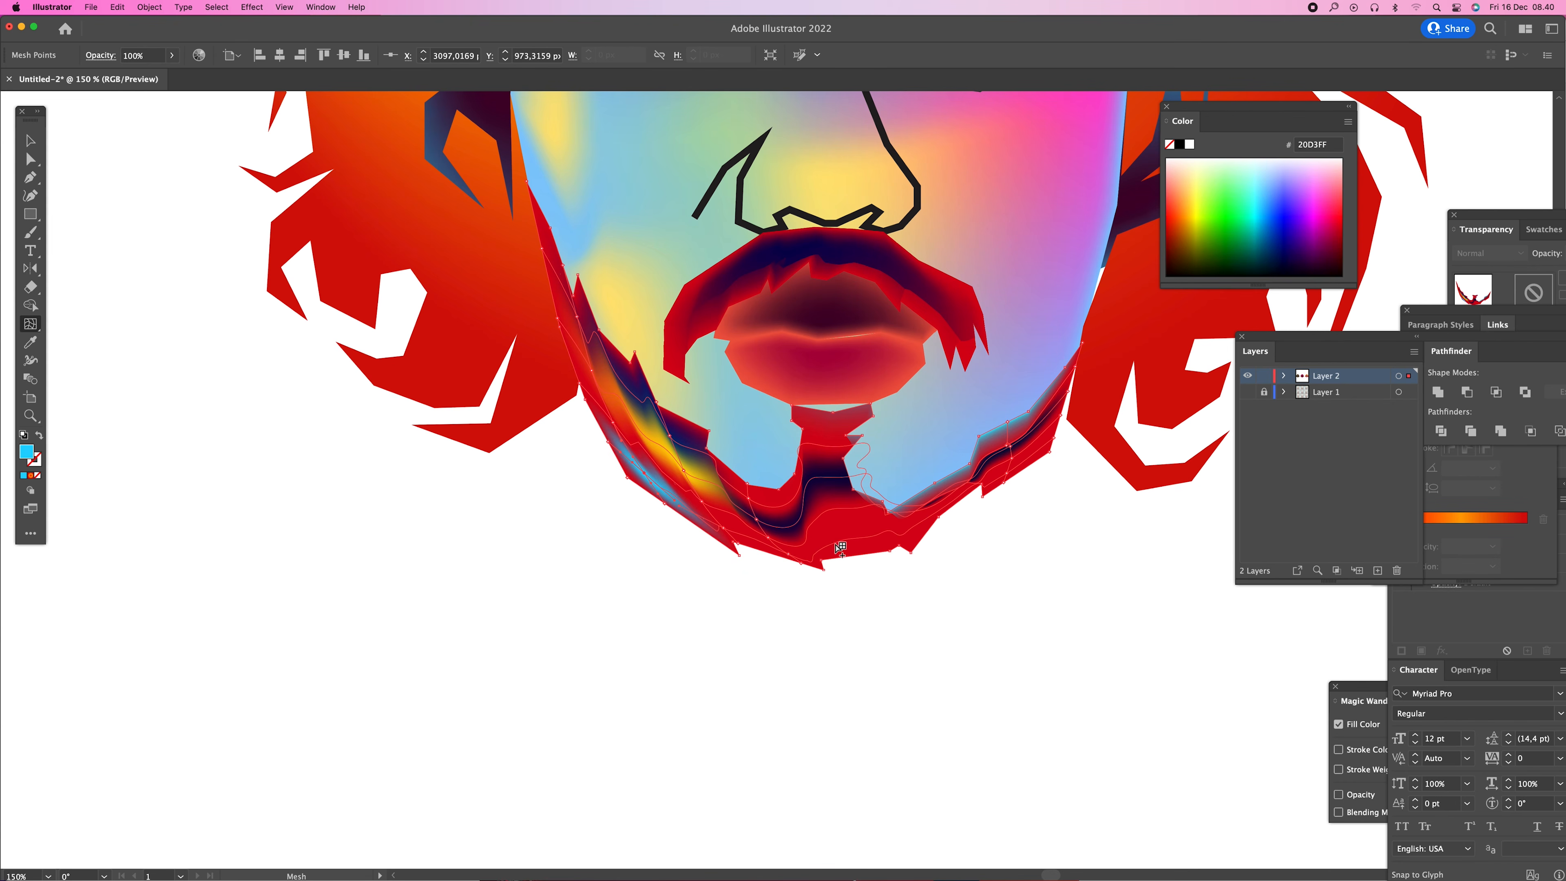
left_click(857, 531)
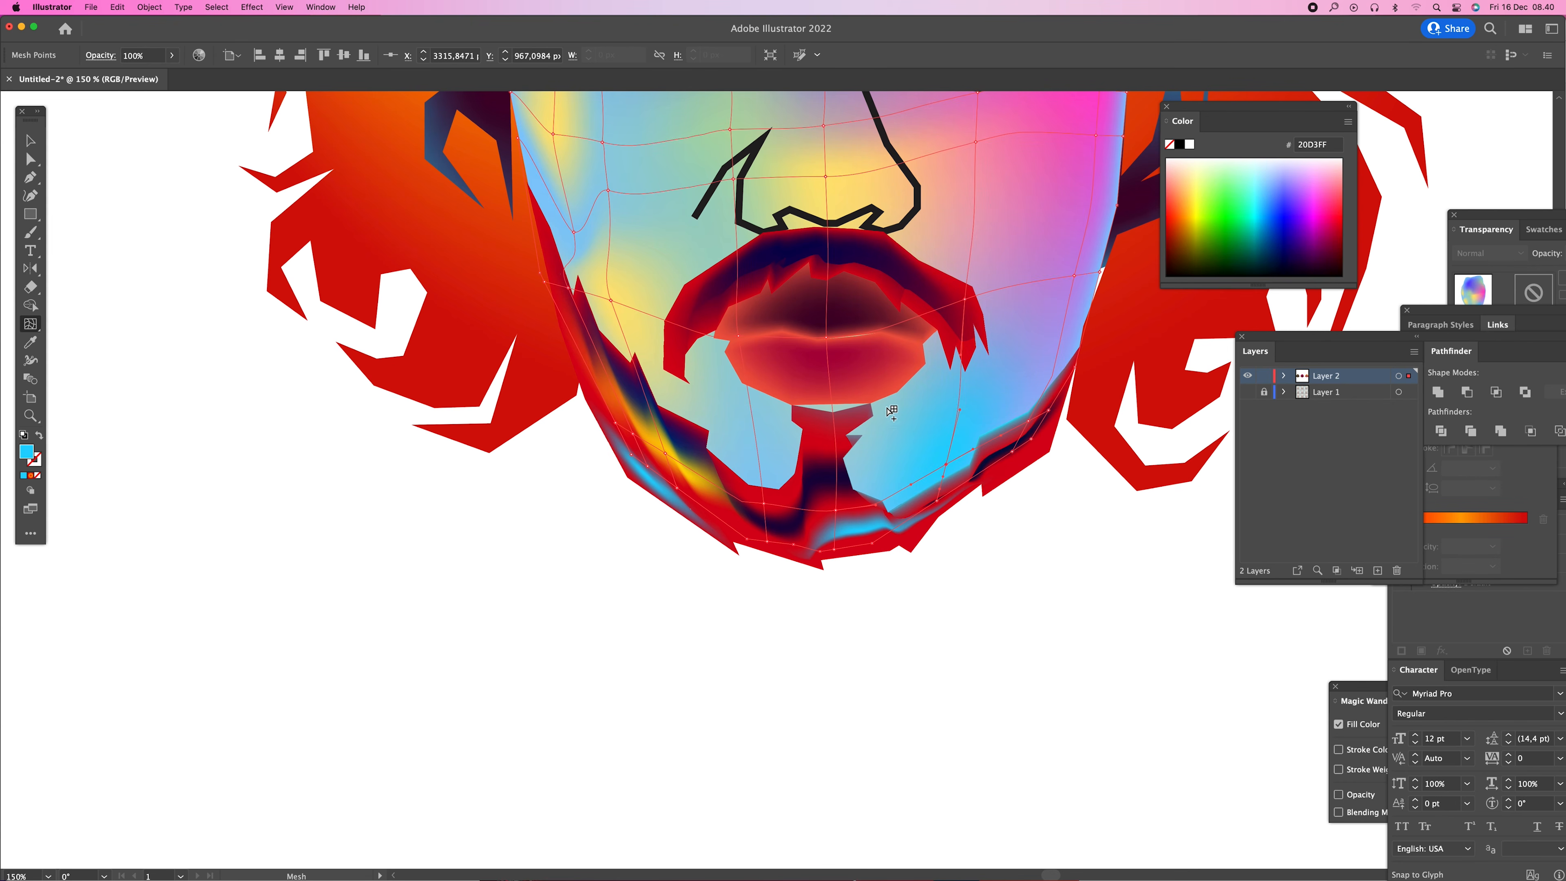
- Add cyan 20D3FF mesh points to the right side of the lower lip and the right side of the mustache
left_click_drag(937, 447, 938, 577)
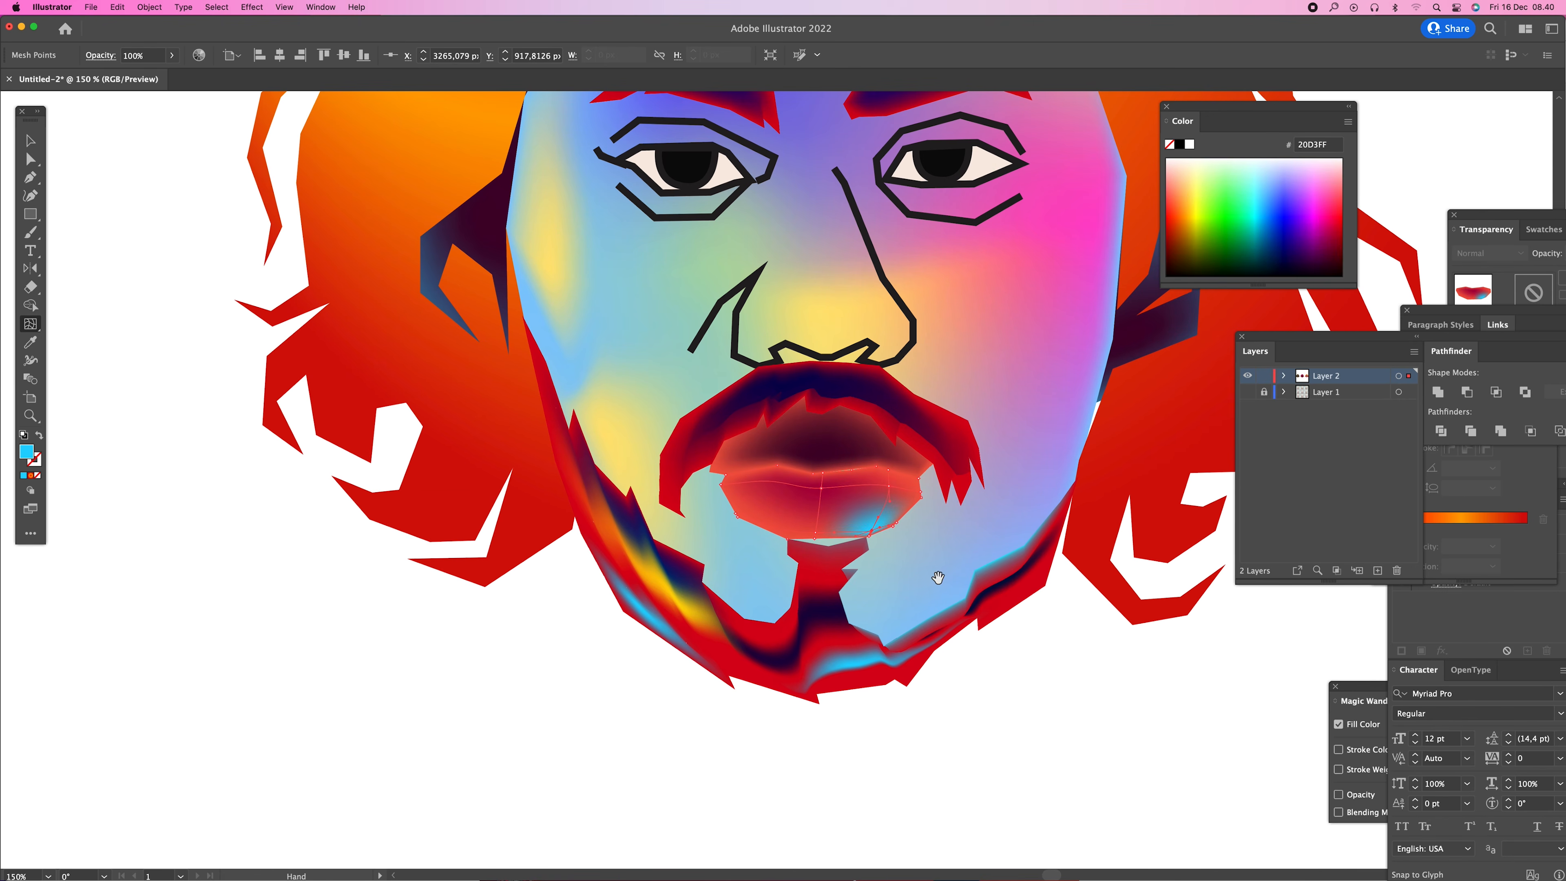
left_click(974, 449)
left_click_drag(974, 449, 979, 570)
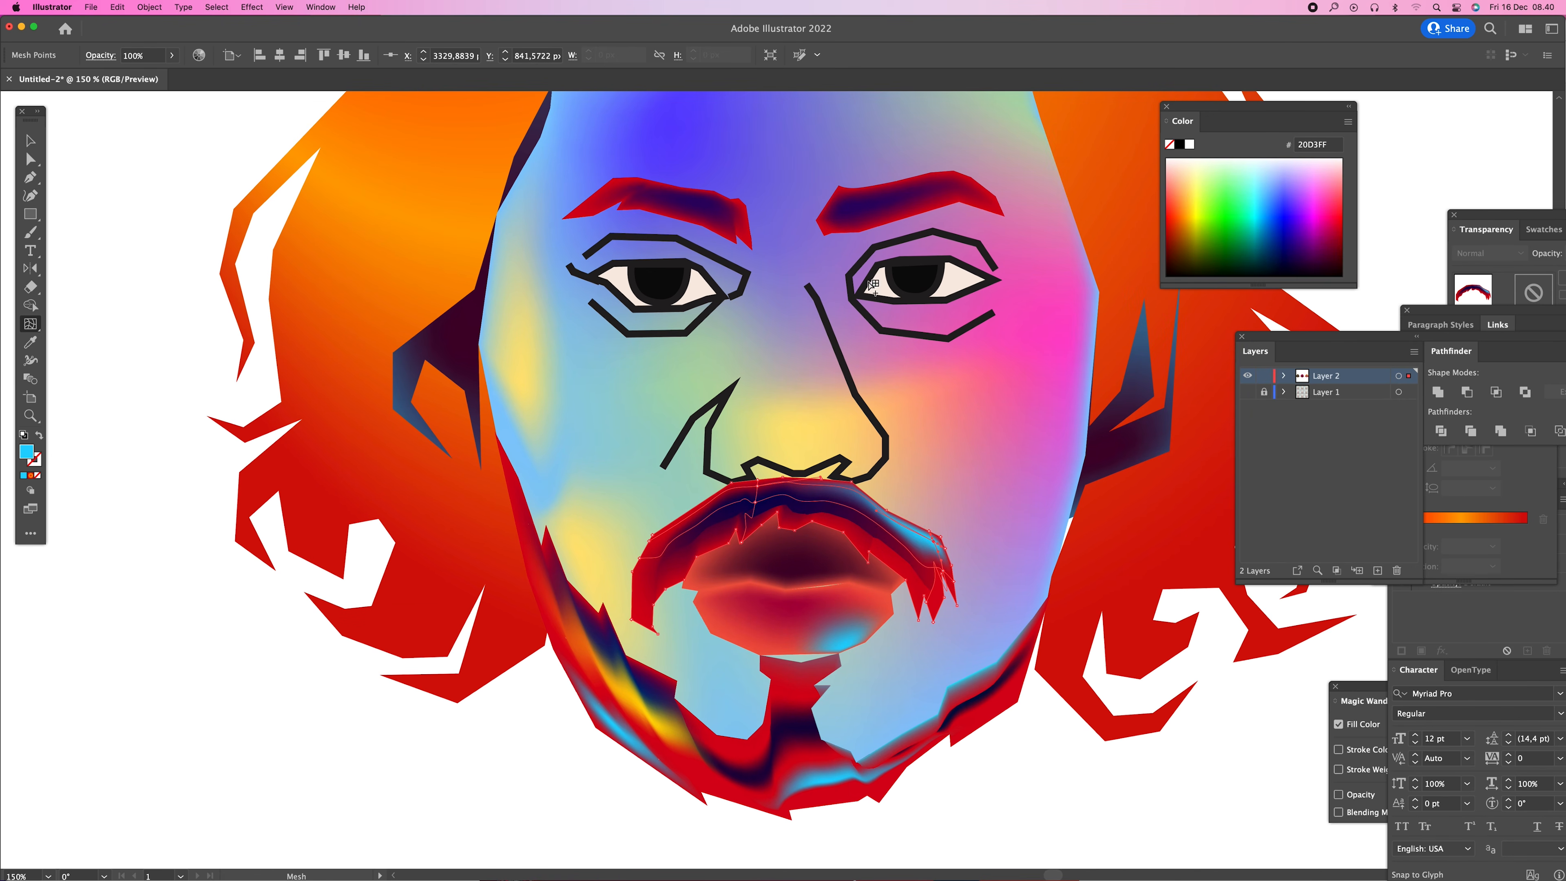
- Add a cyan 20D3FF mesh point to the outer part of each eyebrow
left_click(1002, 229)
left_click_drag(990, 273, 1032, 396)
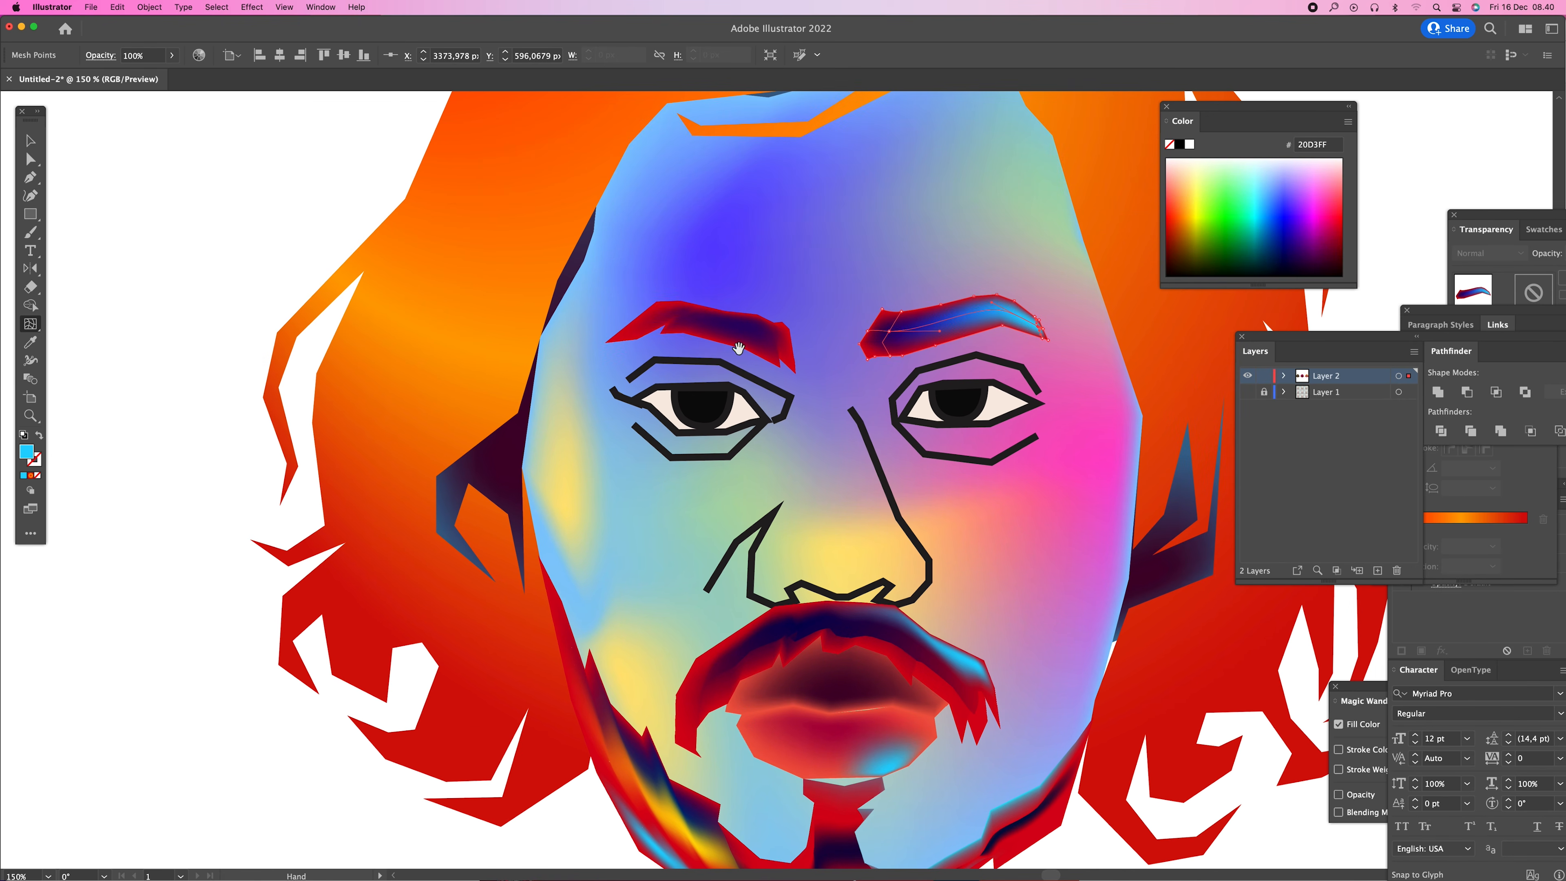
left_click(634, 341)
- Add cyan 20D3FF mesh points to both ears, moving the left one slightly outward from the face
left_click(522, 450)
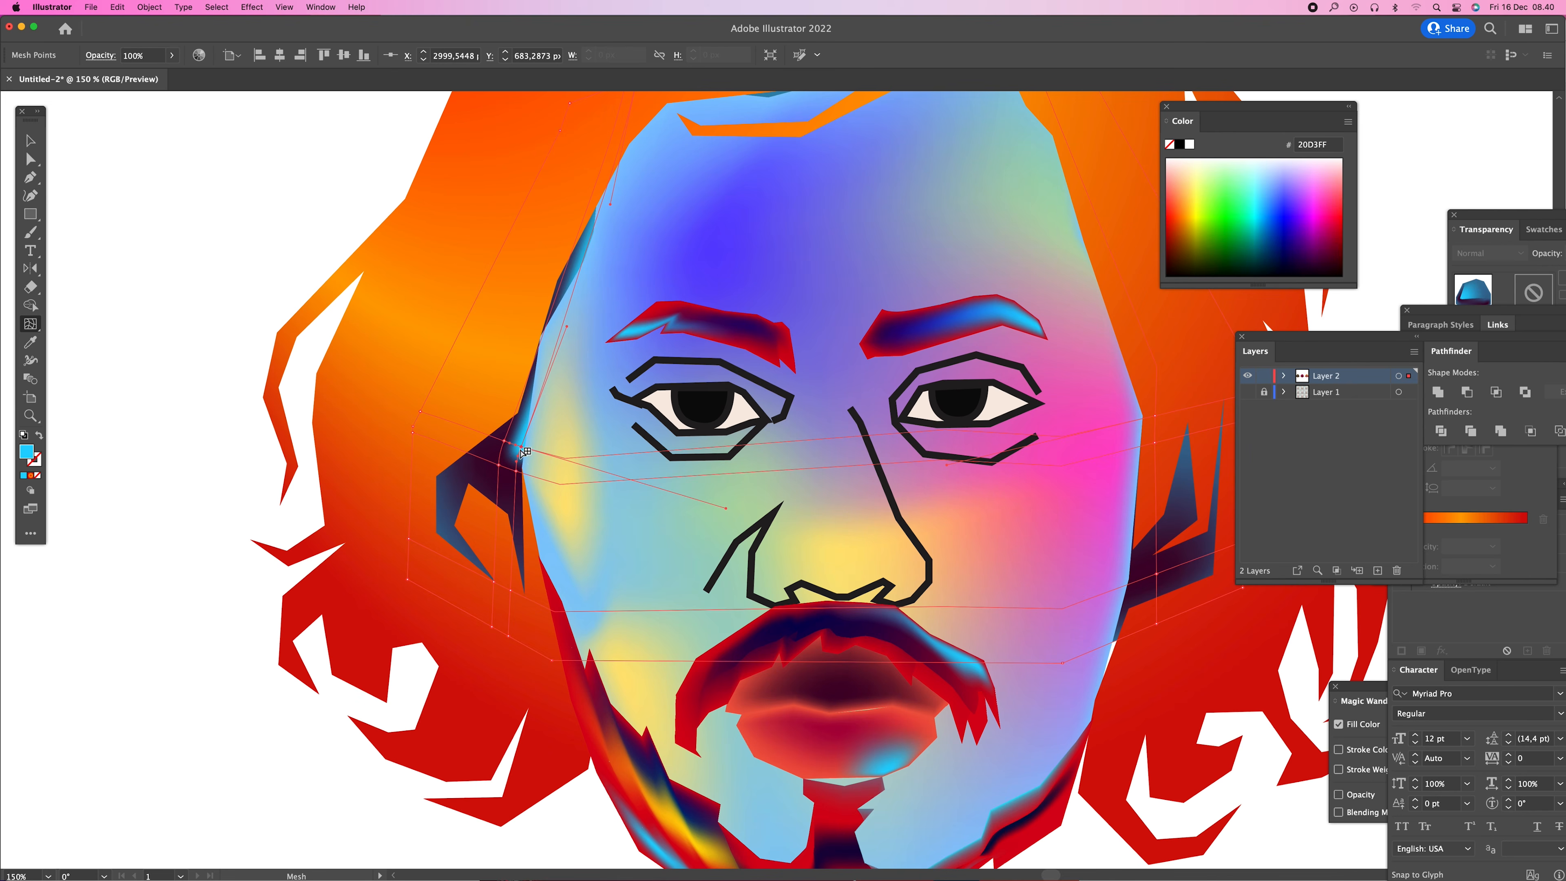
left_click_drag(522, 451, 508, 453)
left_click(481, 400)
left_click(899, 475)
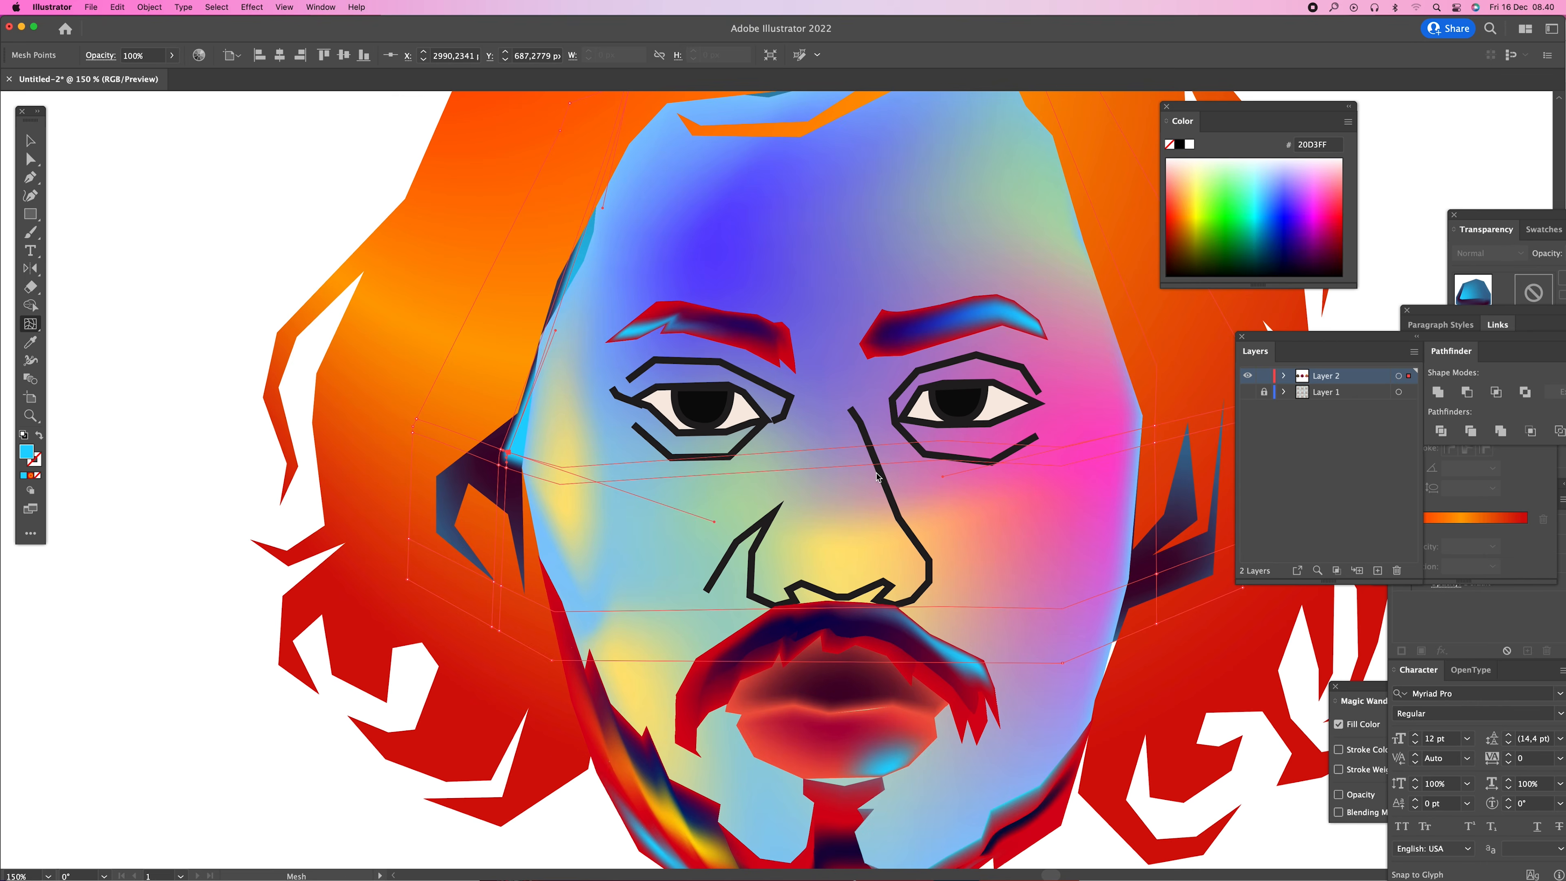
scroll(990, 470, "right", 5)
left_click(1035, 551)
- Add cyan 20D3FF mesh points to the face at the right jaw and on the right cheek beside the nose
scroll(1035, 551, "down", 5)
scroll(1035, 551, "left", 2)
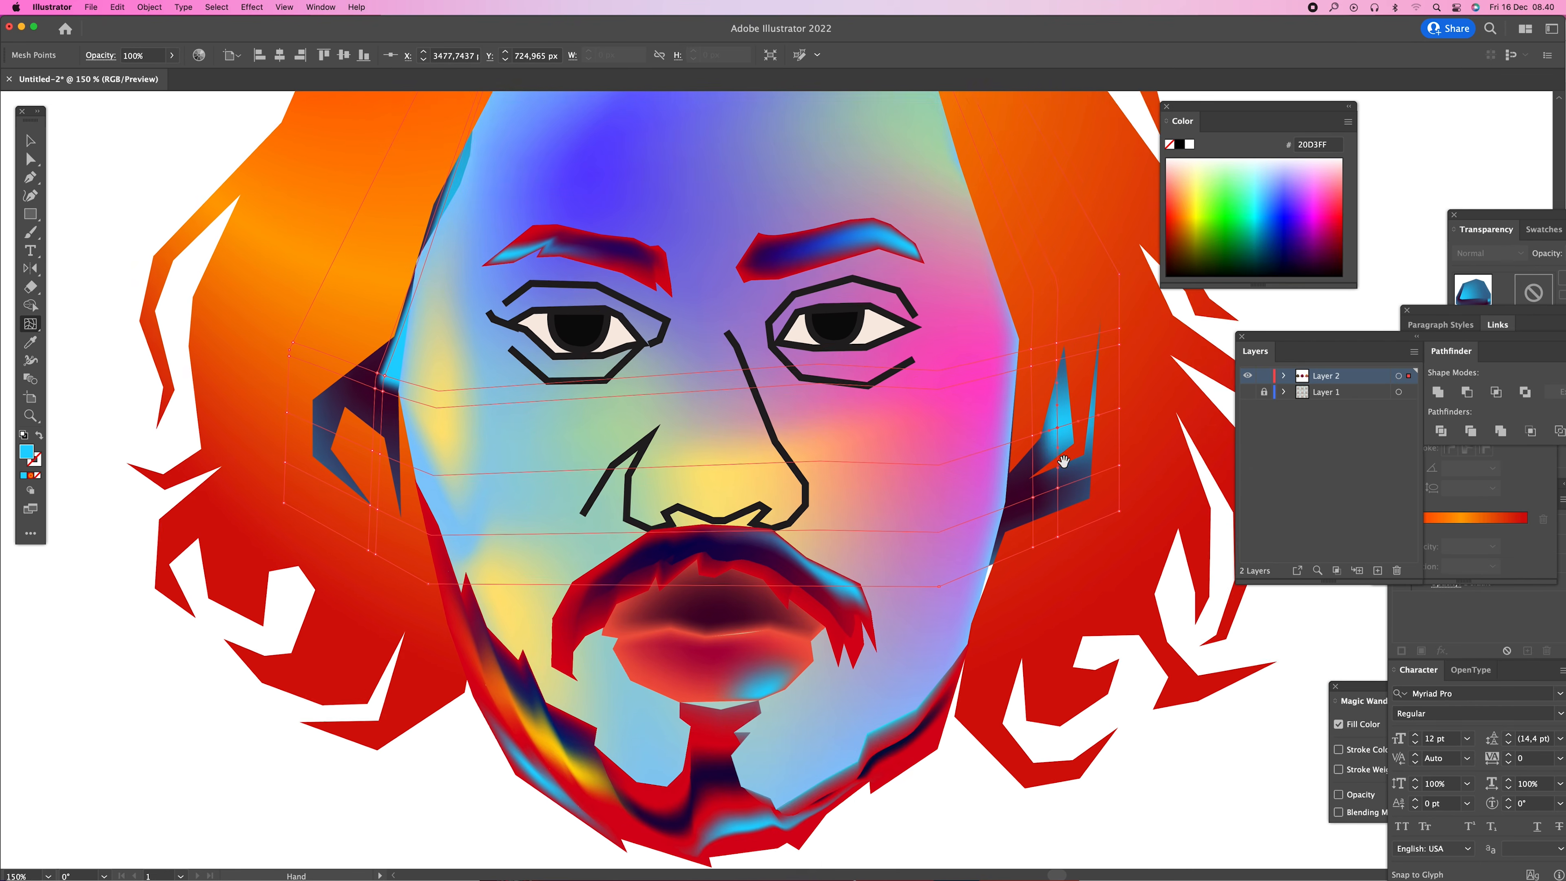
left_click(987, 551)
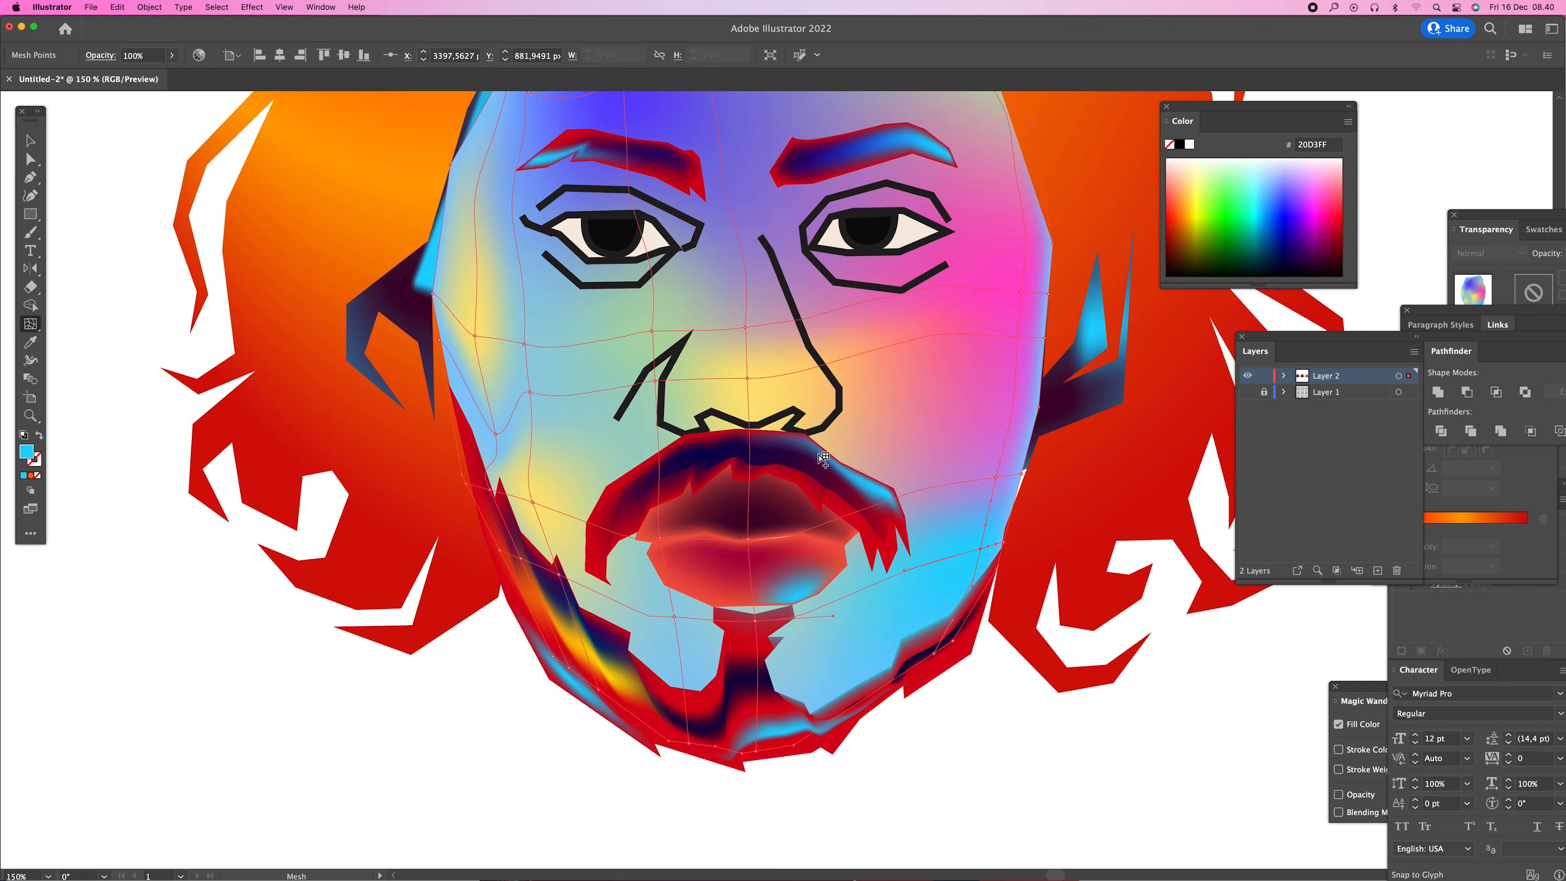
left_click(848, 432)
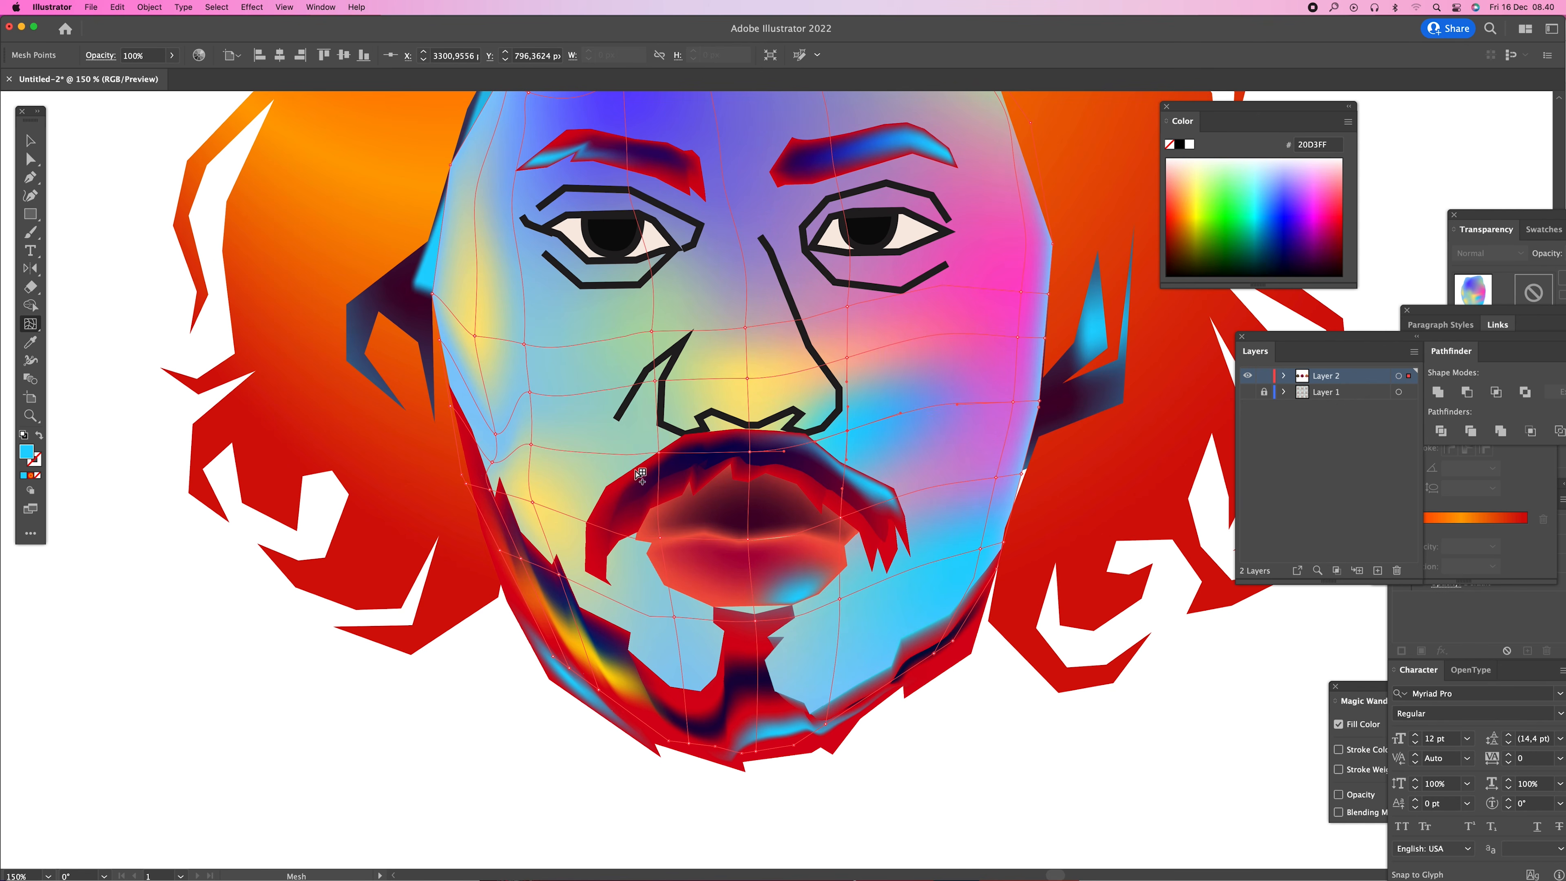
- Add cyan 20D3FF mesh points to the left side of the mustache, the lower lip and the beard
left_click(634, 496)
left_click(666, 568)
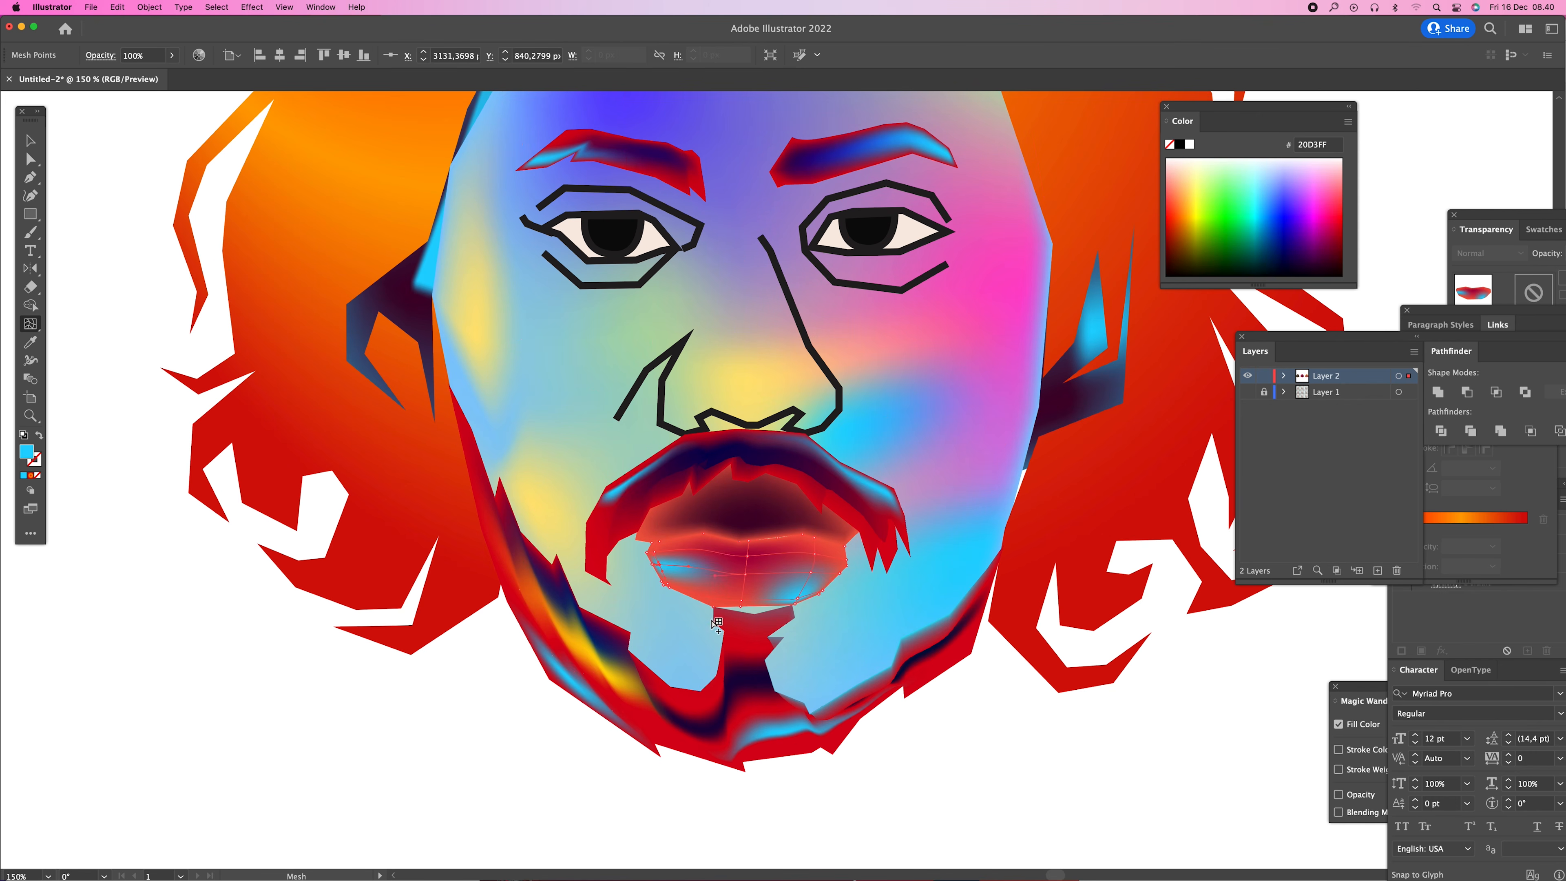
left_click(509, 537)
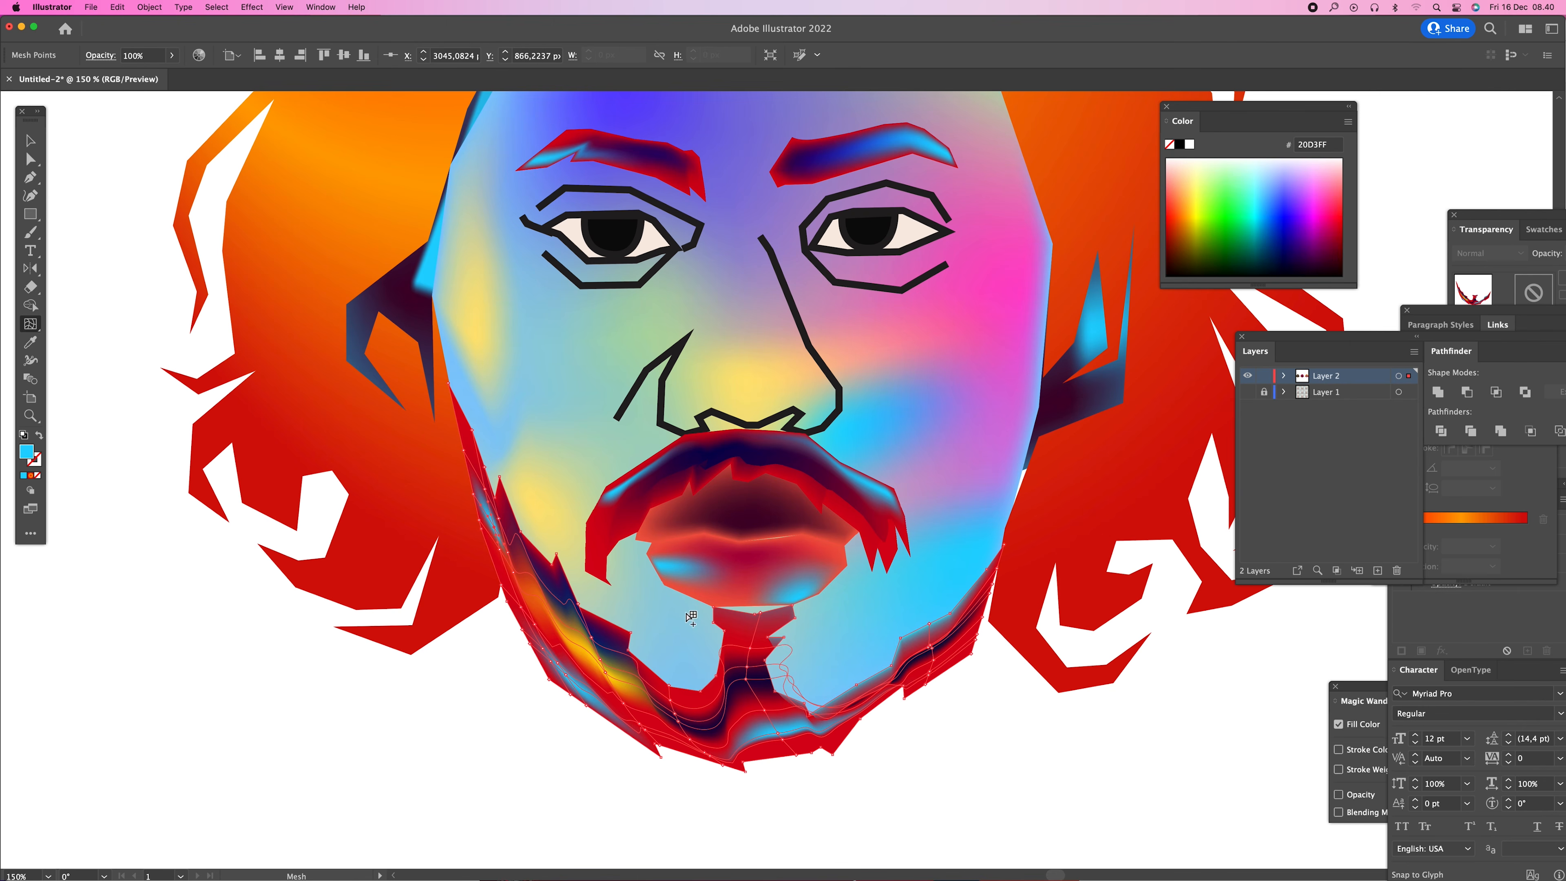
left_click(507, 581)
- Examine the cyan highlights on the gradient portrait, both close up and beside the other two portraits
key("z")
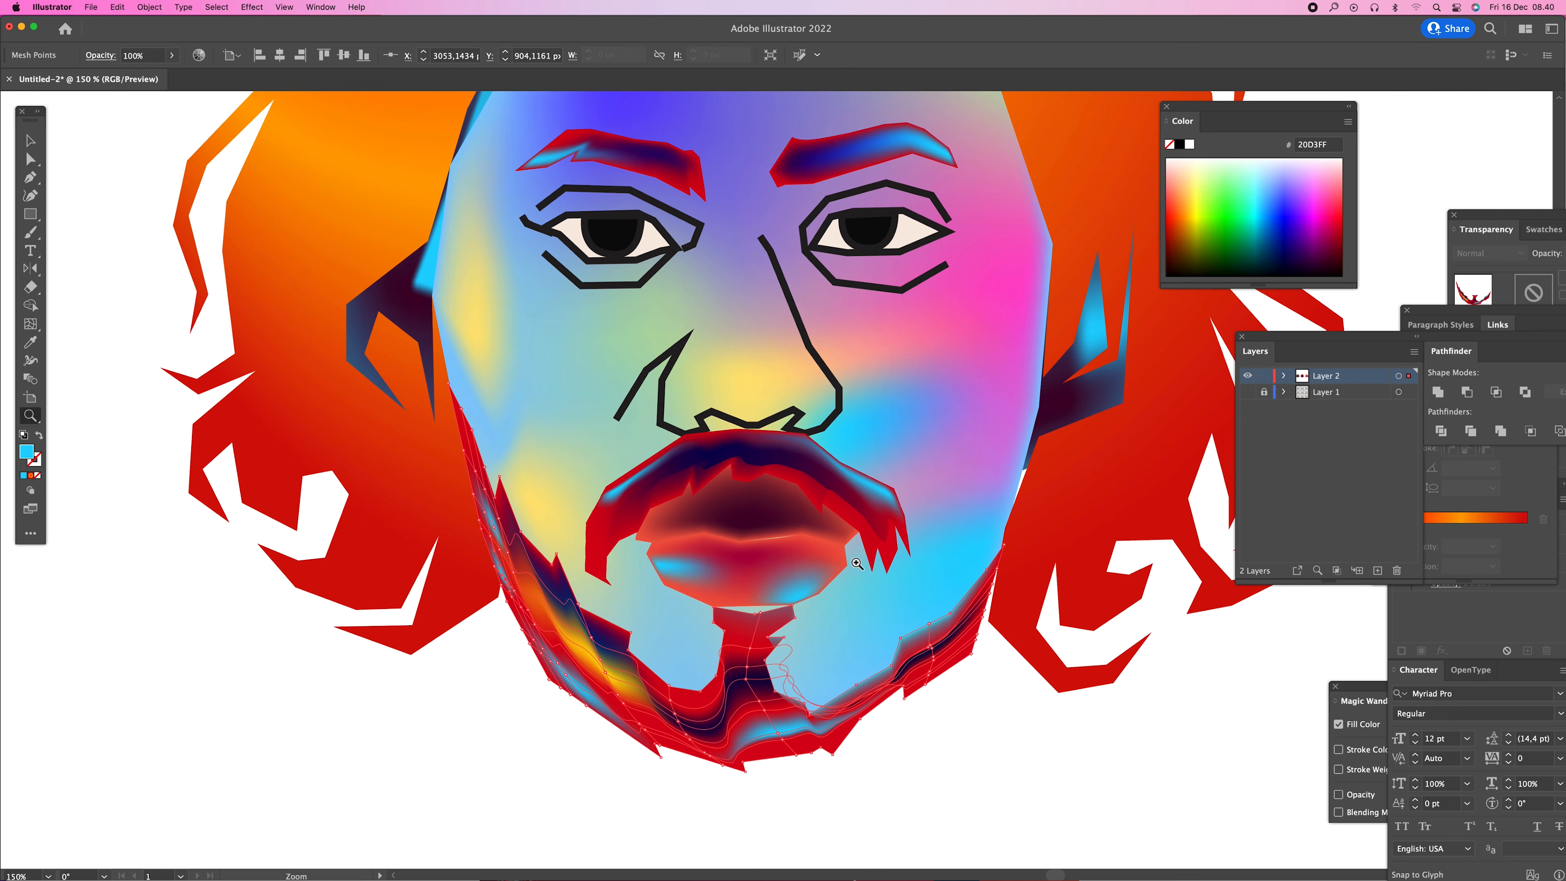
left_click(867, 562, "alt")
left_click(867, 562, "alt")
left_click(867, 562, "alt")
key("v")
left_click(836, 507)
left_click_drag(862, 481, 970, 595)
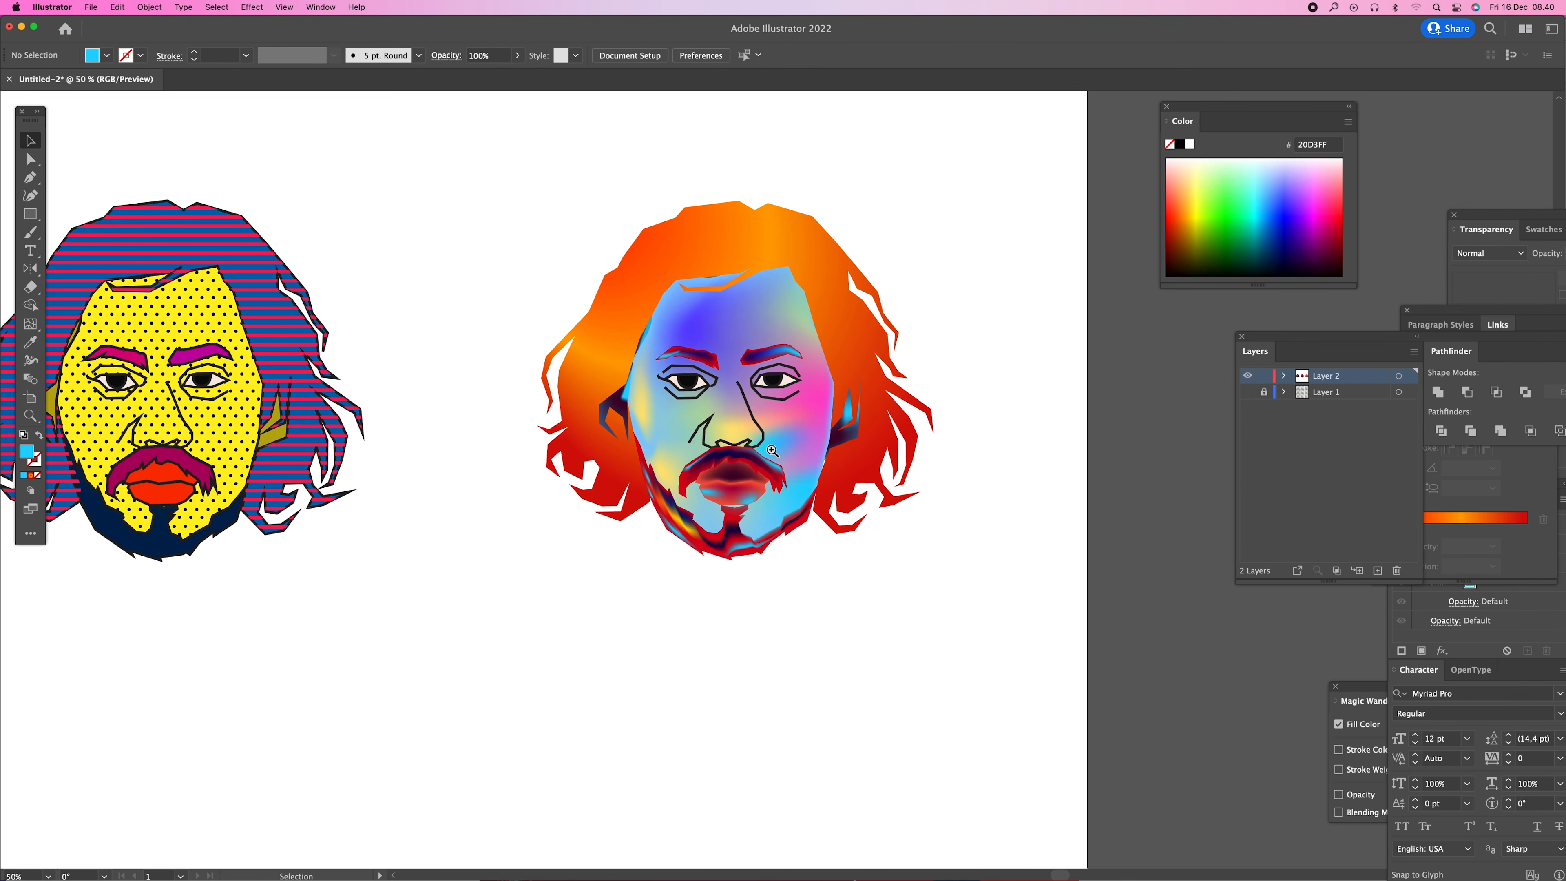
key("z")
left_click(776, 546, "alt")
left_click(777, 547, "alt")
left_click(777, 547, "alt")
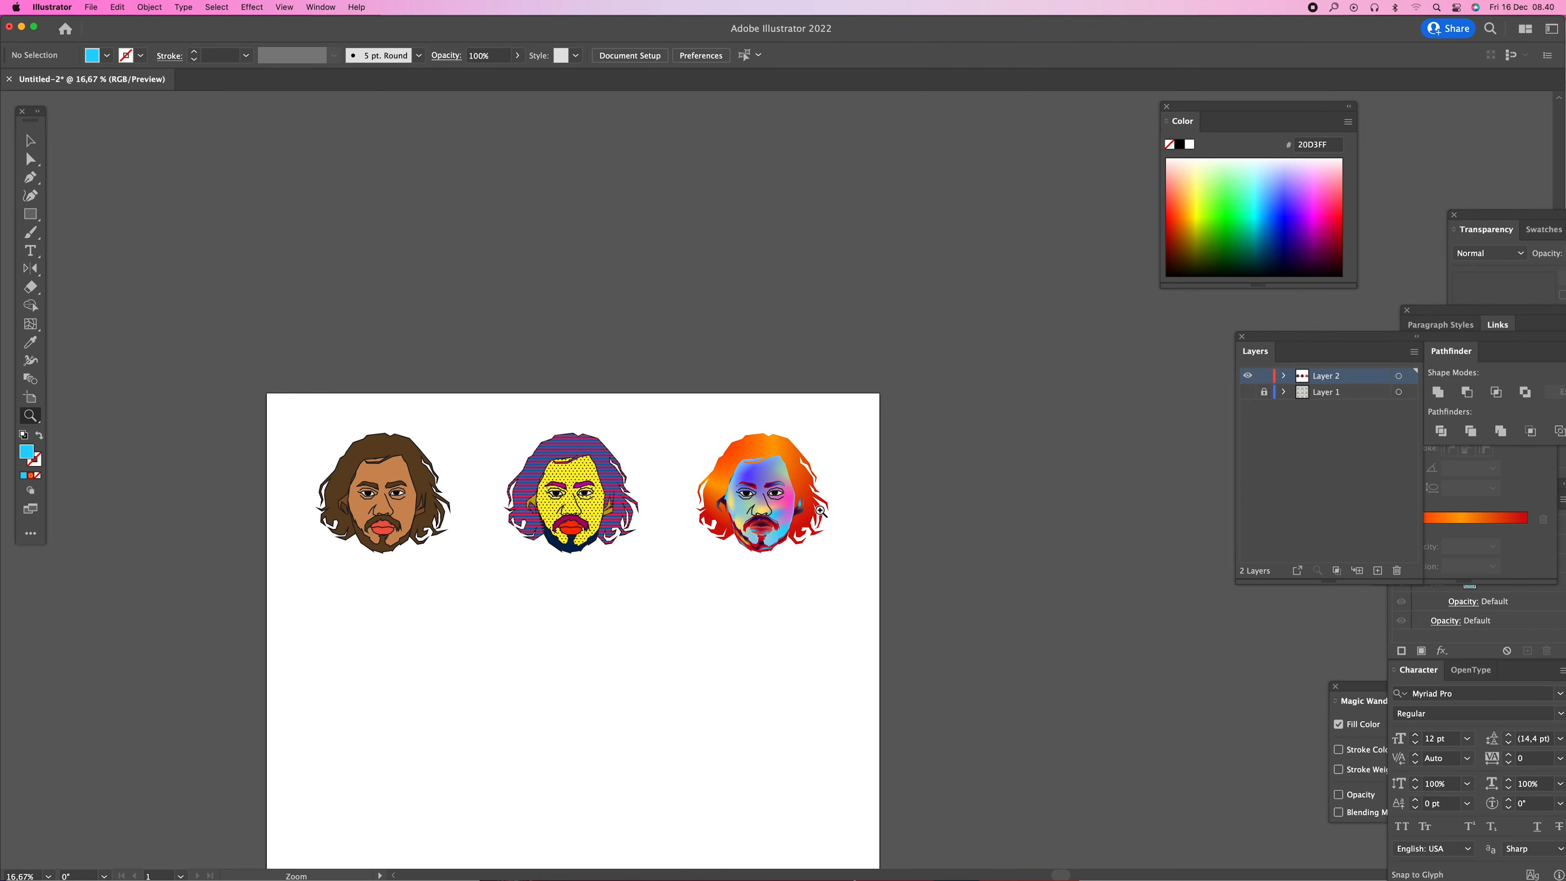
left_click(821, 511)
left_click(820, 510)
left_click(814, 488)
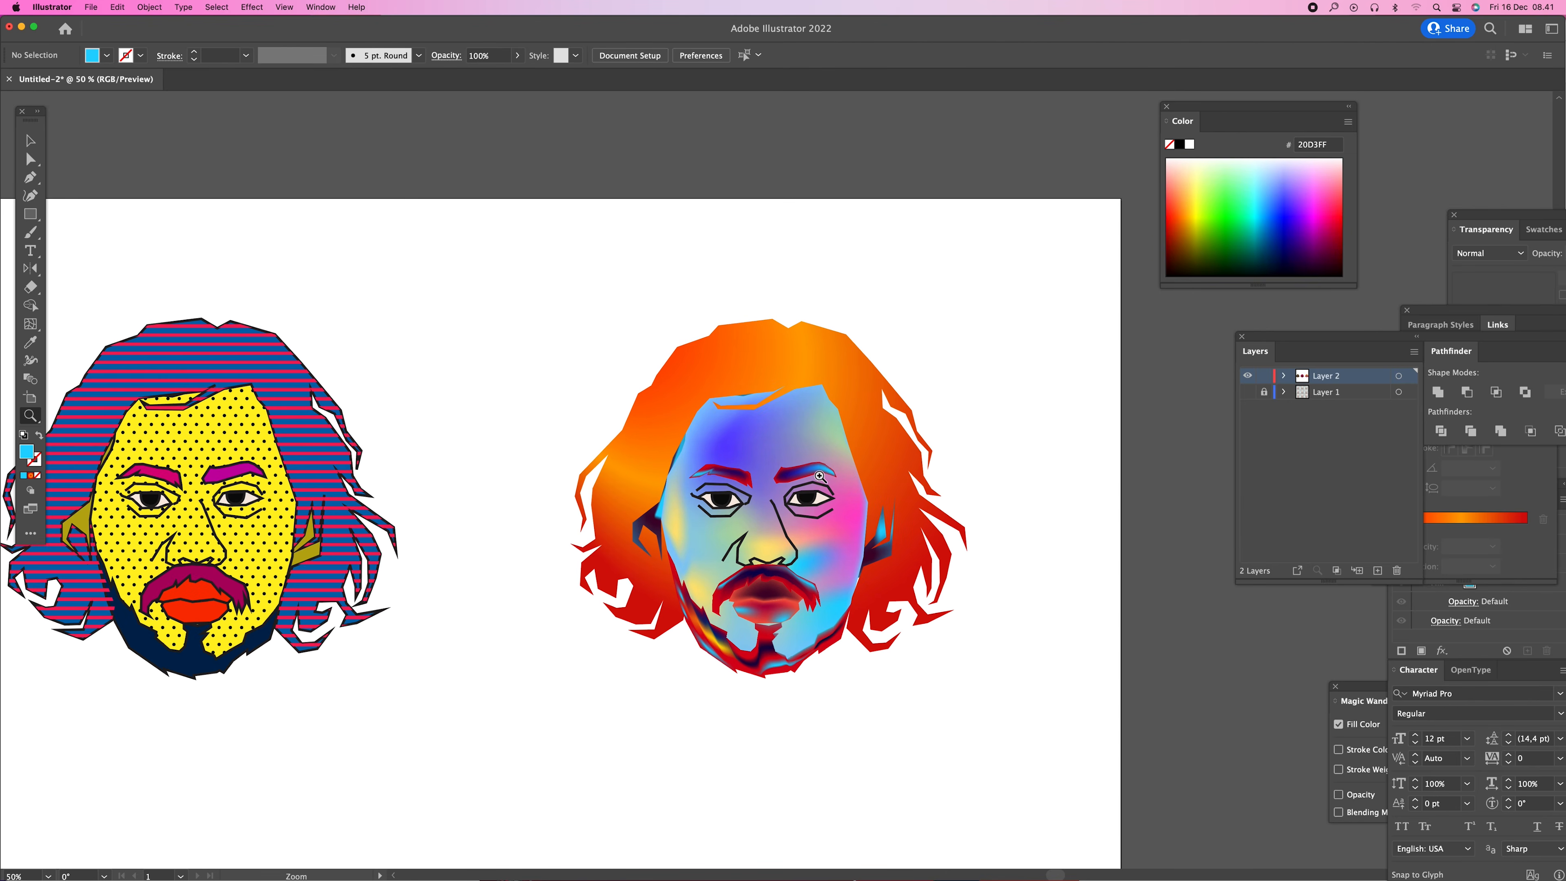
left_click(781, 467)
- Colour the face mesh at the upper left corner of the forehead dark blue 130096
key("v")
left_click(623, 458)
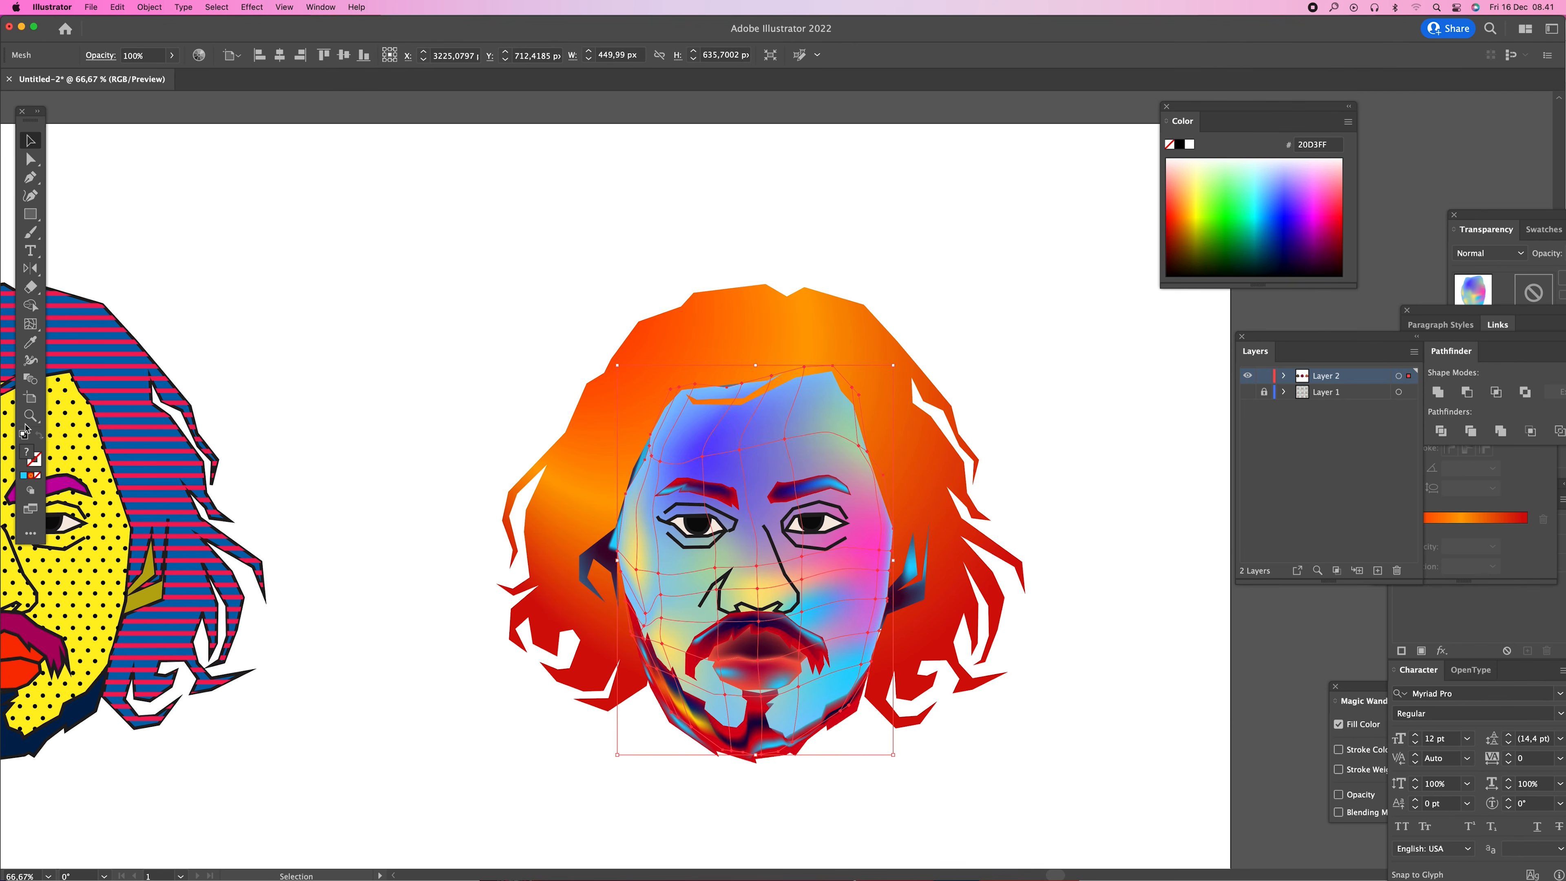
left_click(31, 325)
left_click(680, 402)
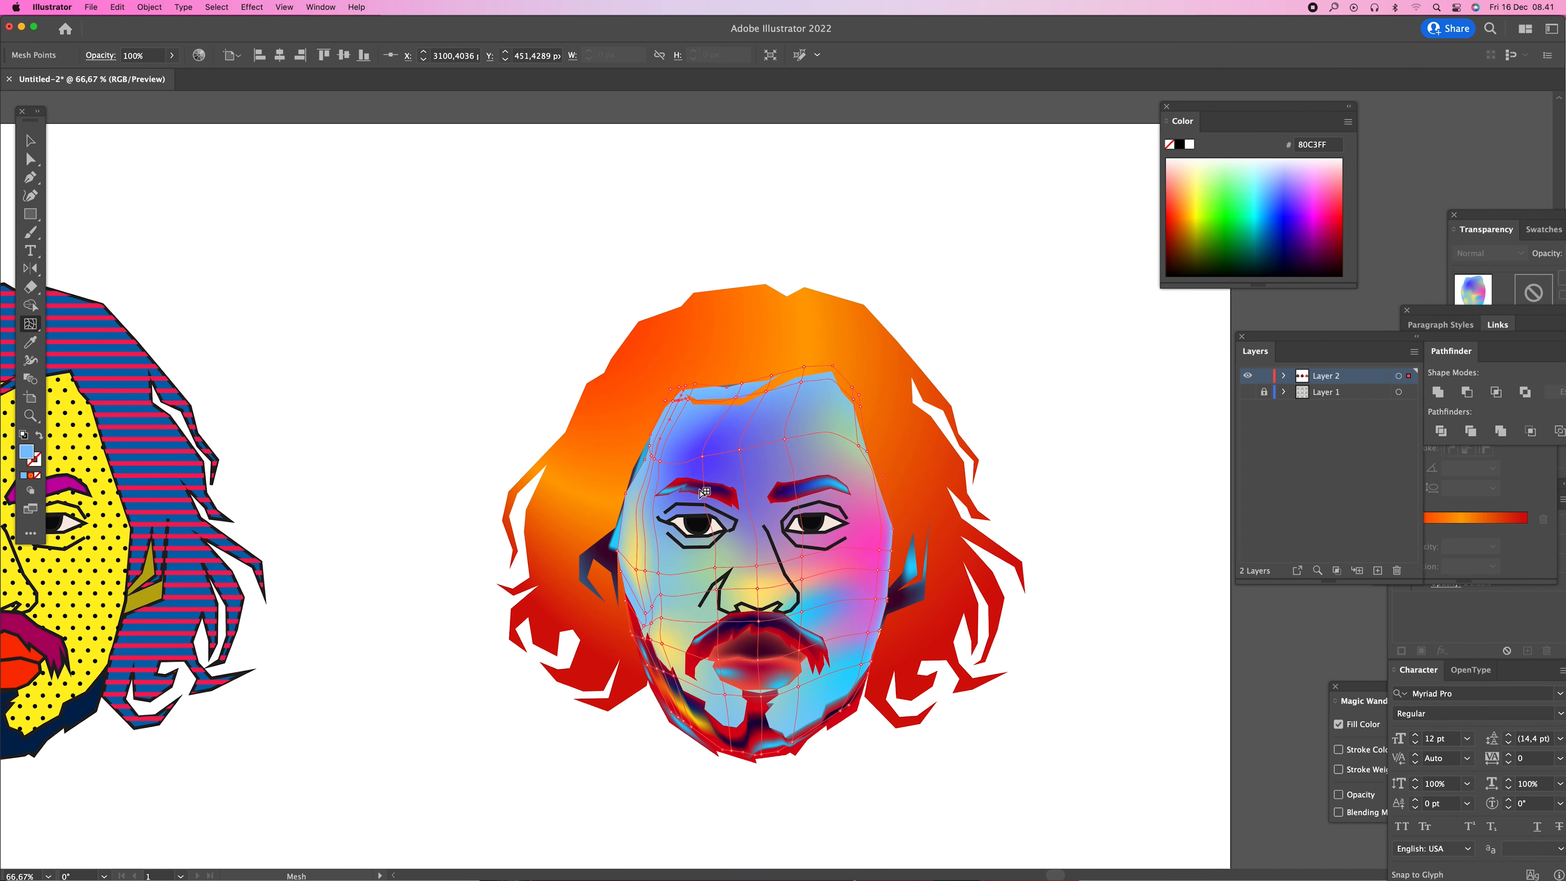
left_click(1301, 252)
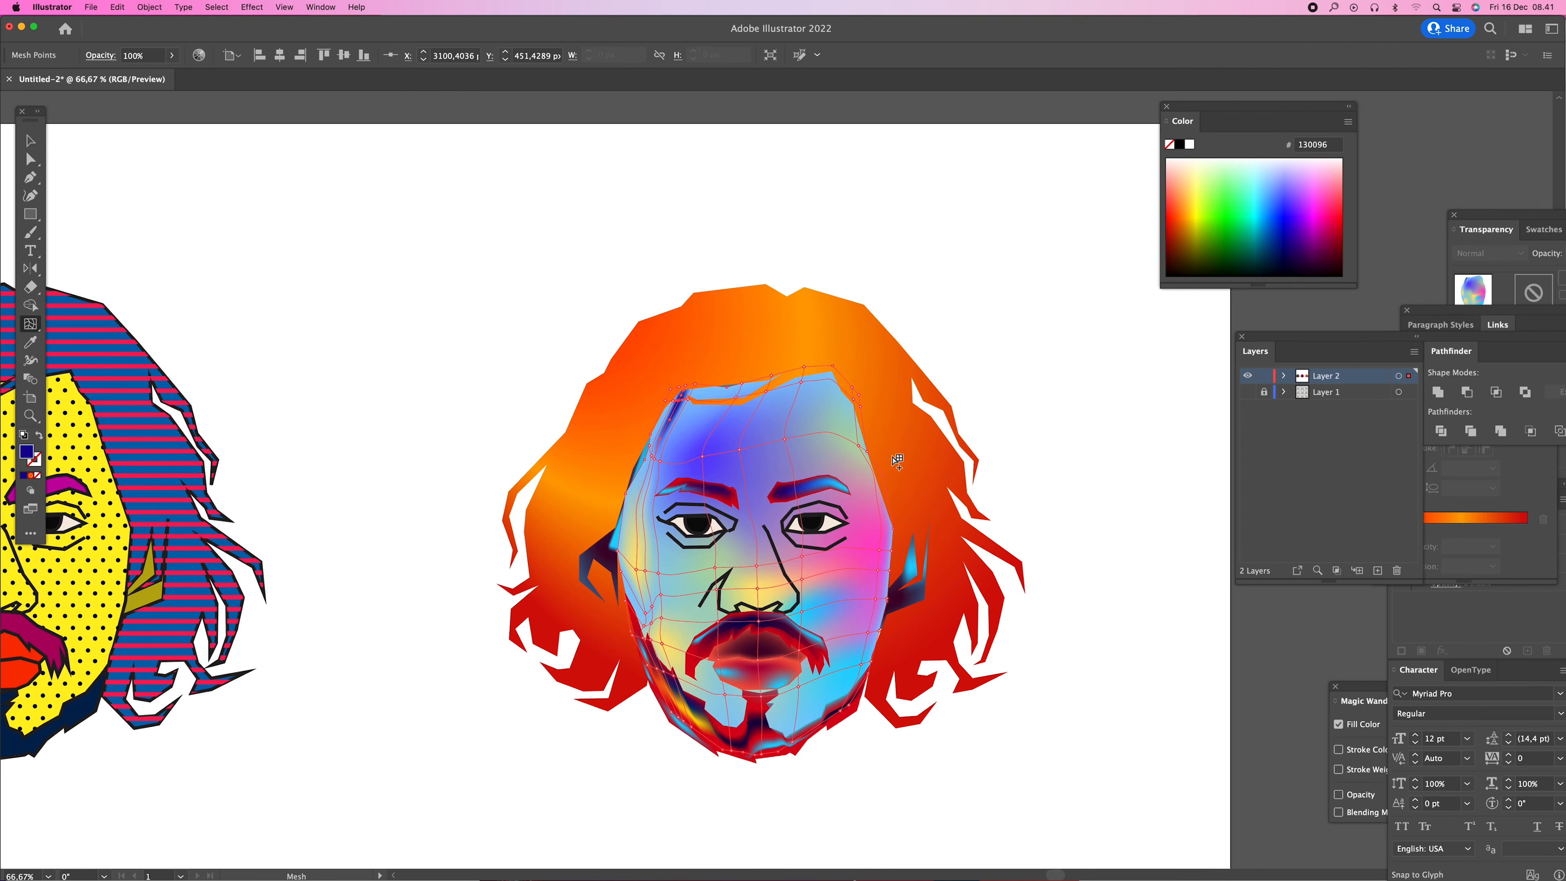
- Colour a face mesh point at the right side of the forehead dark teal, undoing the extra point near the nose
left_click(860, 437)
left_click(868, 476)
left_click(1253, 257)
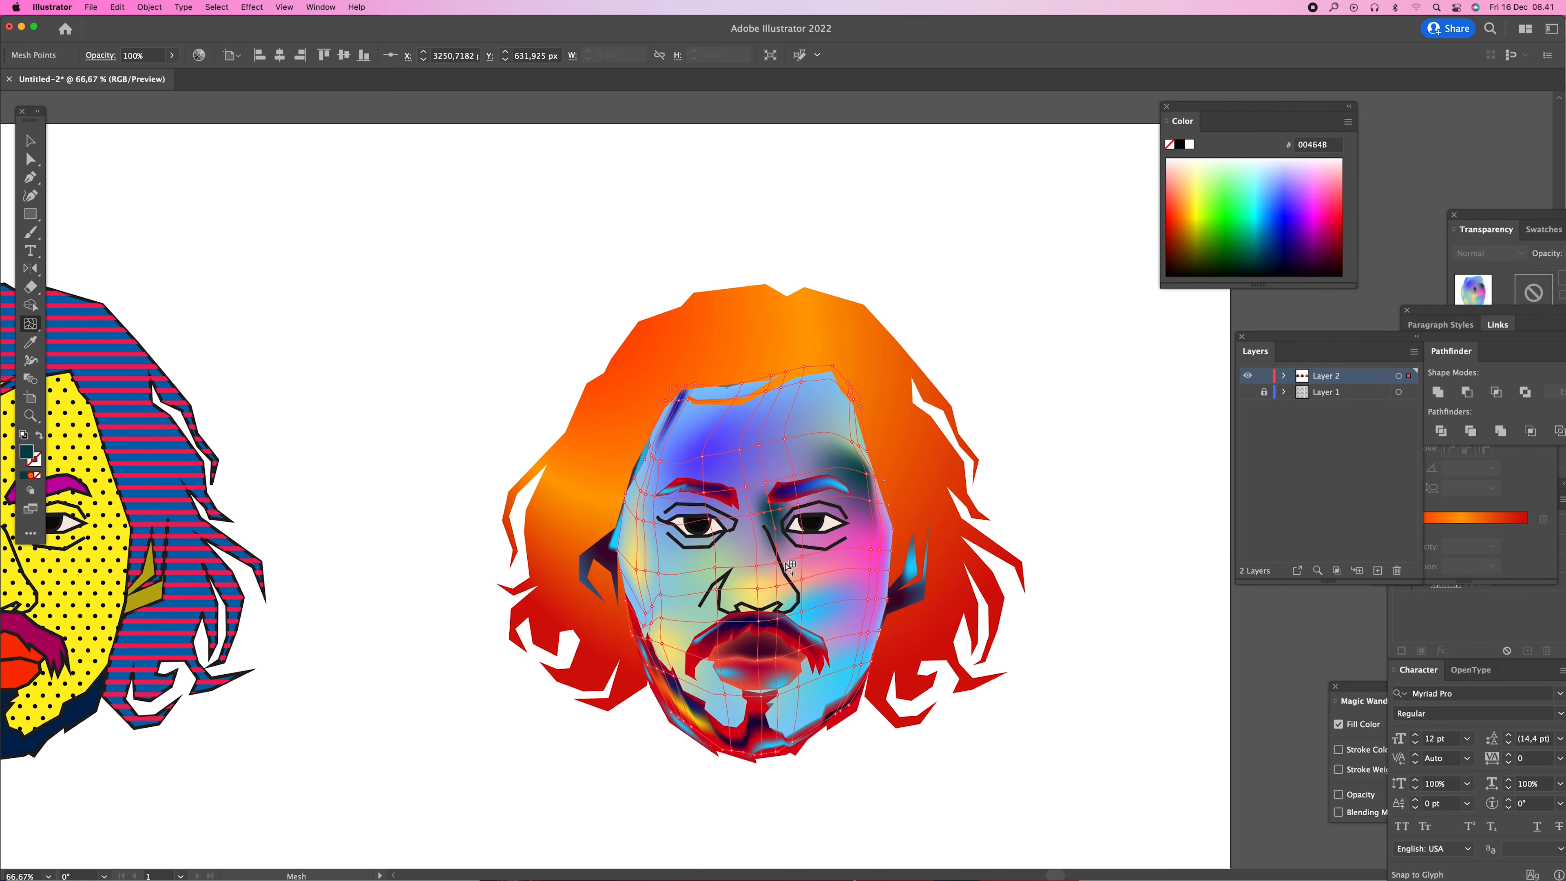
left_click(803, 542)
key("super+z")
- Add a dark teal mesh point to the face just below the inner end of the left eyebrow, and deselect
left_click(738, 512)
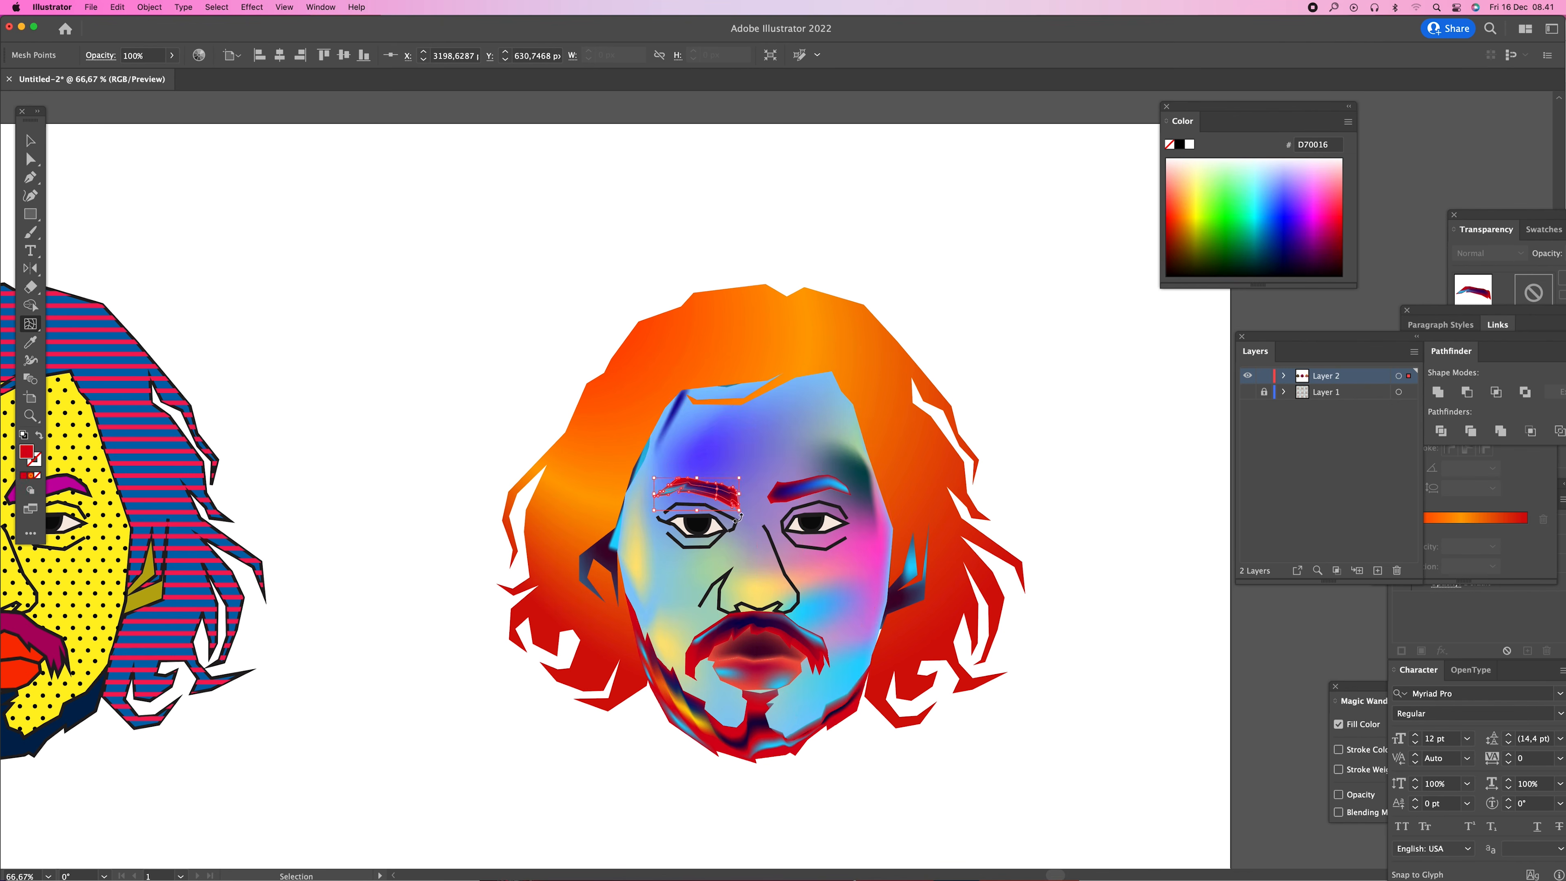
left_click(737, 517, "super")
left_click(738, 518)
key("v")
left_click(1066, 575)
- Compare the recoloured gradient portrait with the flat-colour and pattern portraits on the artboard
key("z")
left_click(907, 487, "alt")
left_click(907, 487, "alt")
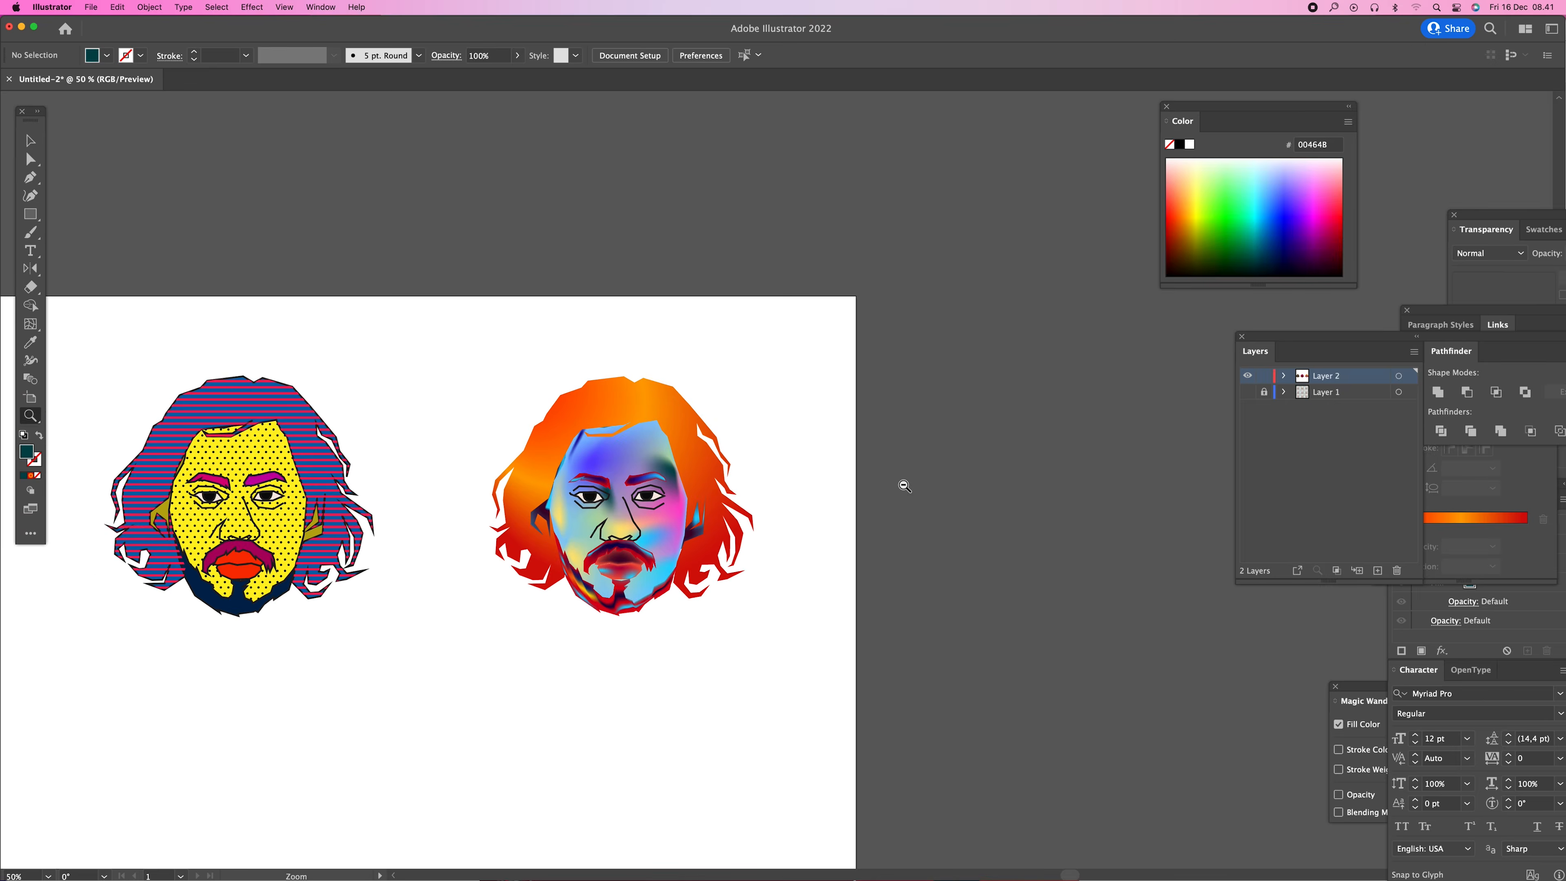
left_click(904, 486, "alt")
left_click(905, 486, "alt")
left_click_drag(701, 511, 972, 525)
left_click_drag(806, 554, 922, 516)
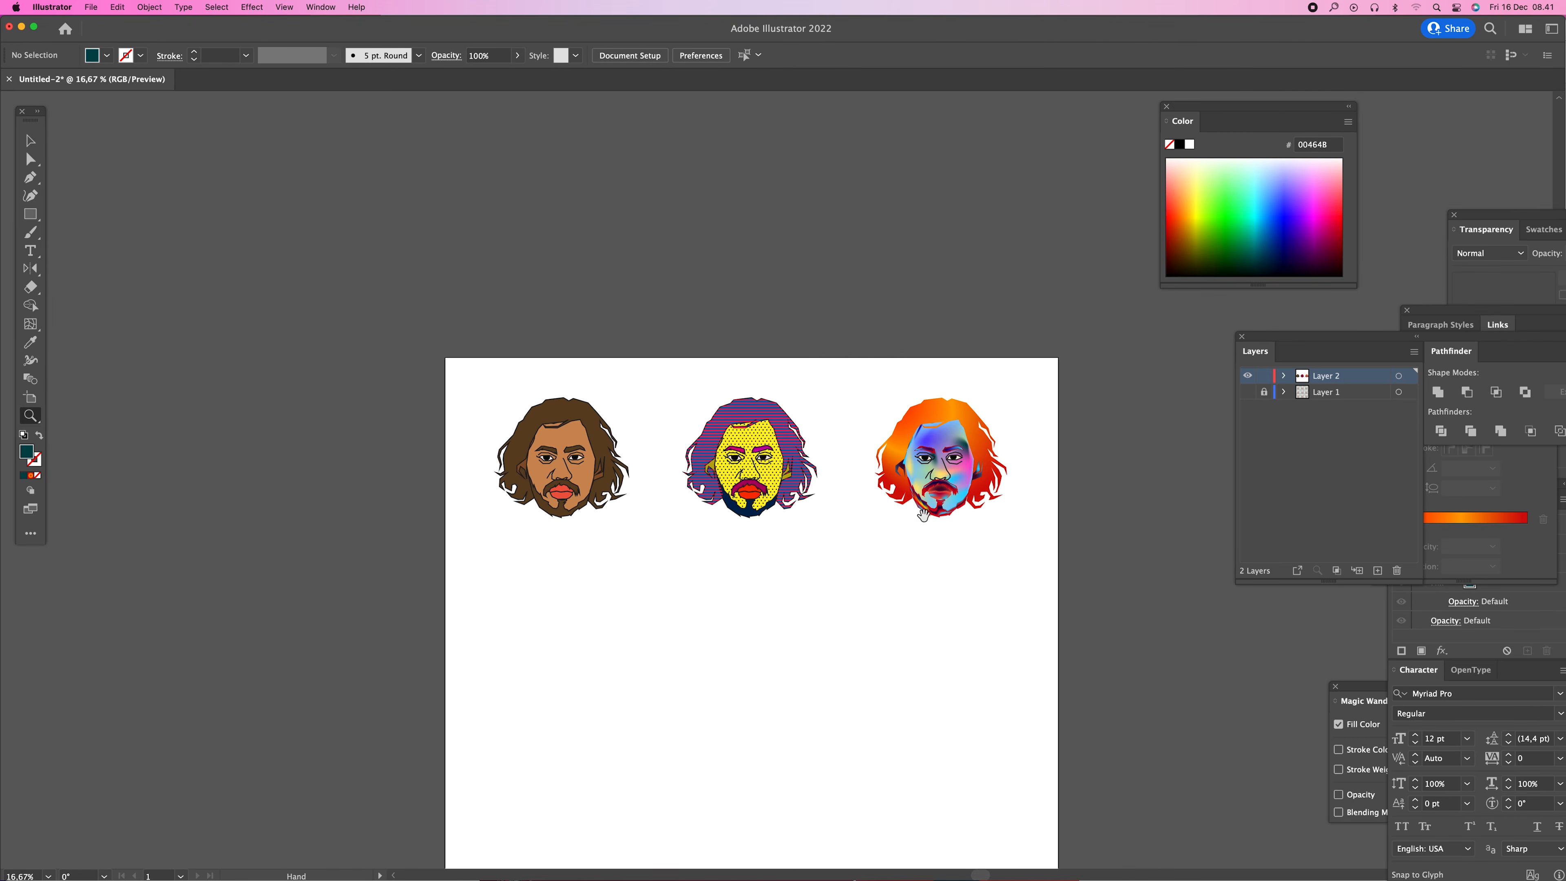
- Show the reference photo layer, Layer 1, behind the three finished portraits
left_click(822, 491)
left_click(830, 500)
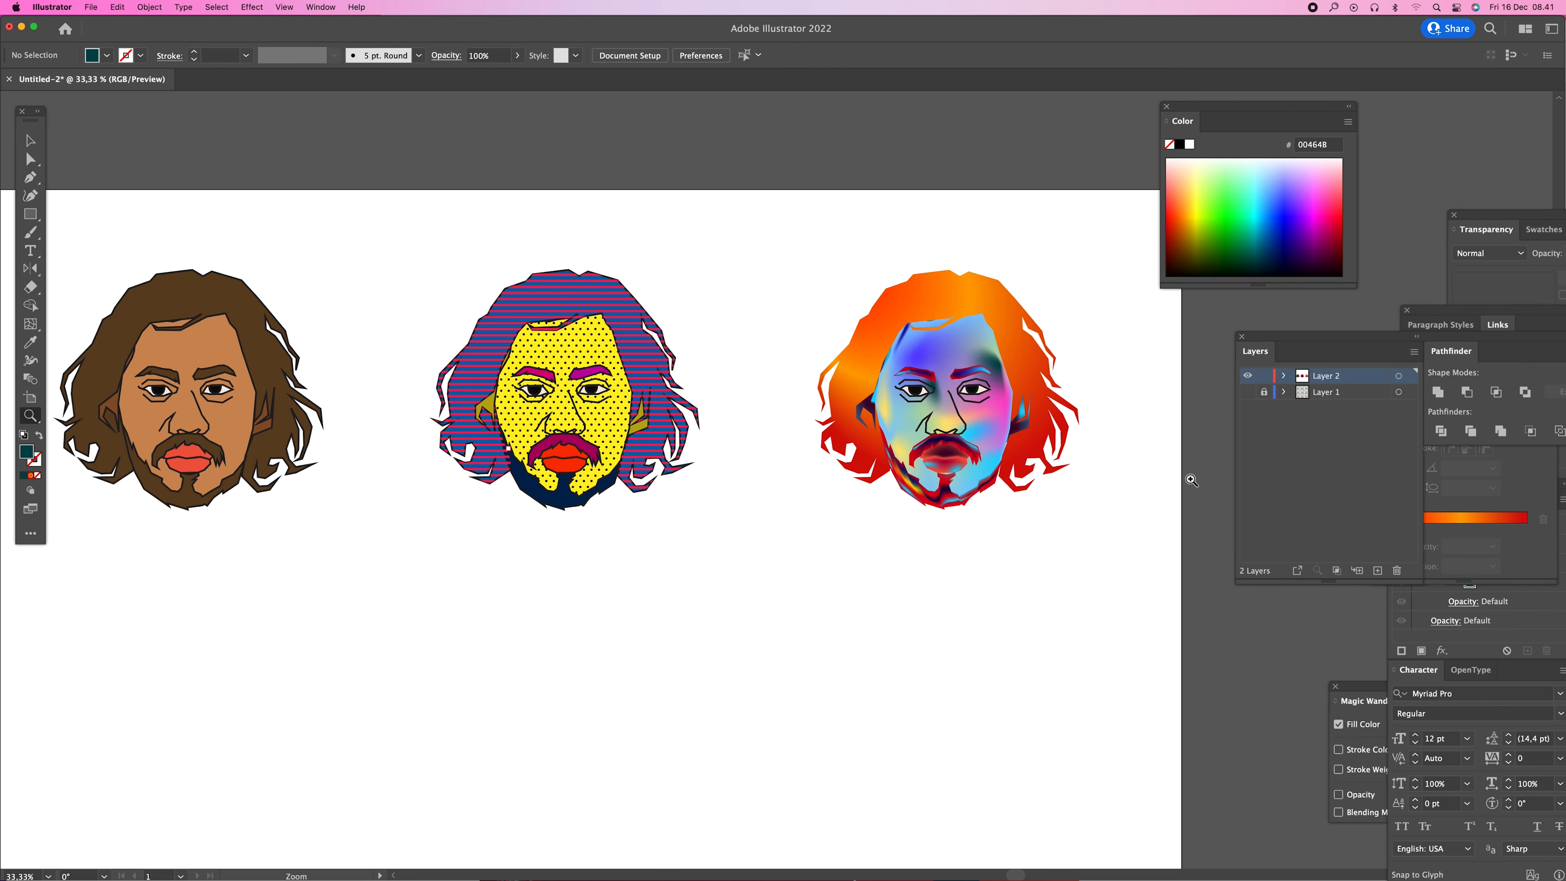
left_click(1247, 393)
left_click(729, 508, "alt")
left_click(729, 508, "alt")
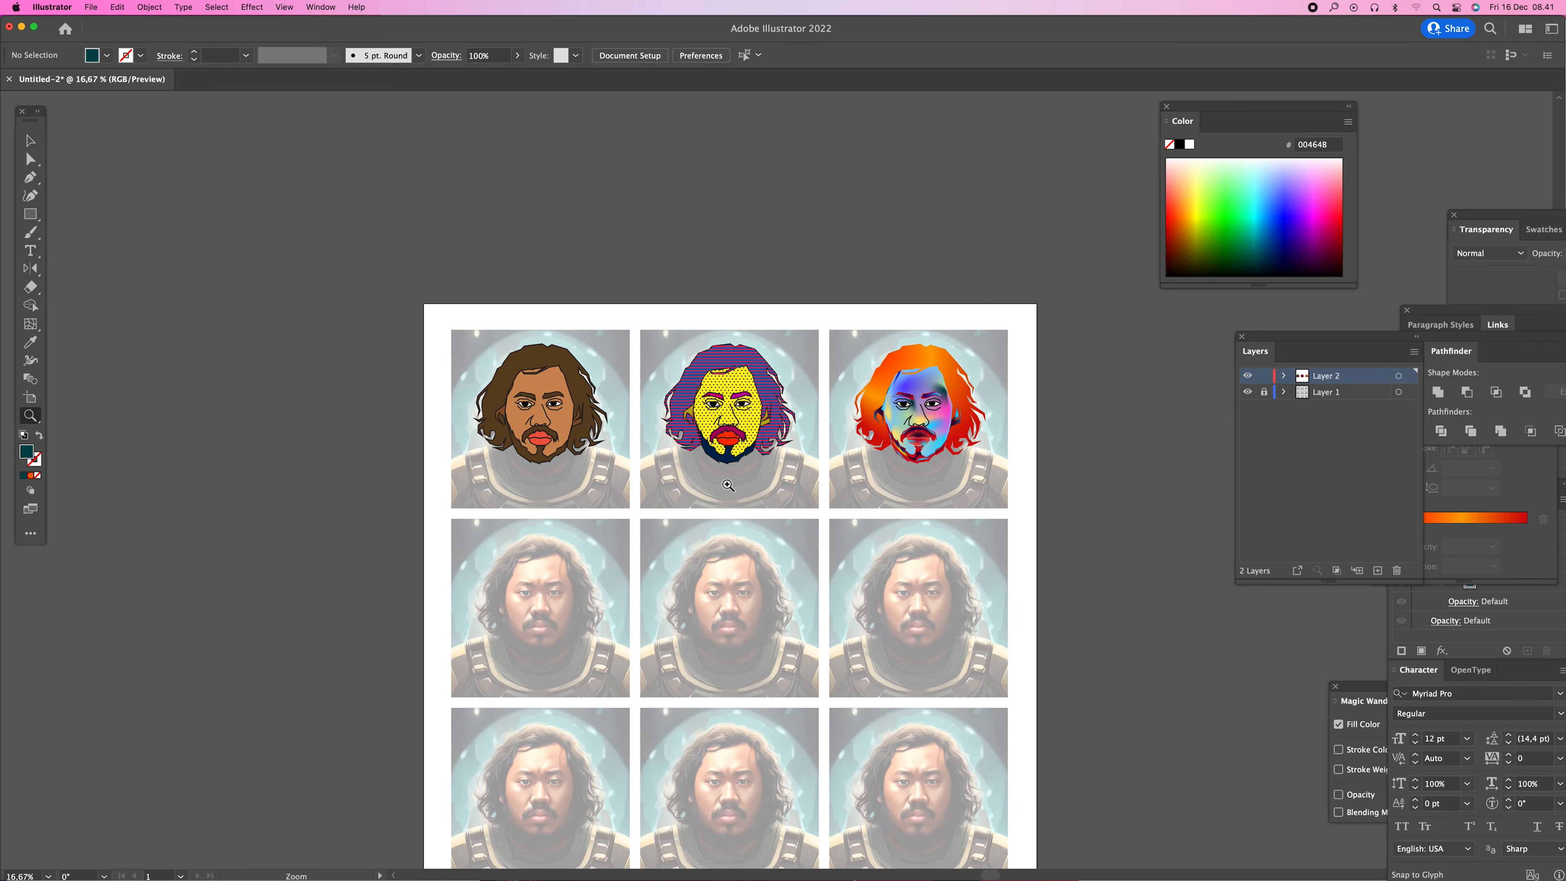
left_click_drag(695, 572, 783, 507)
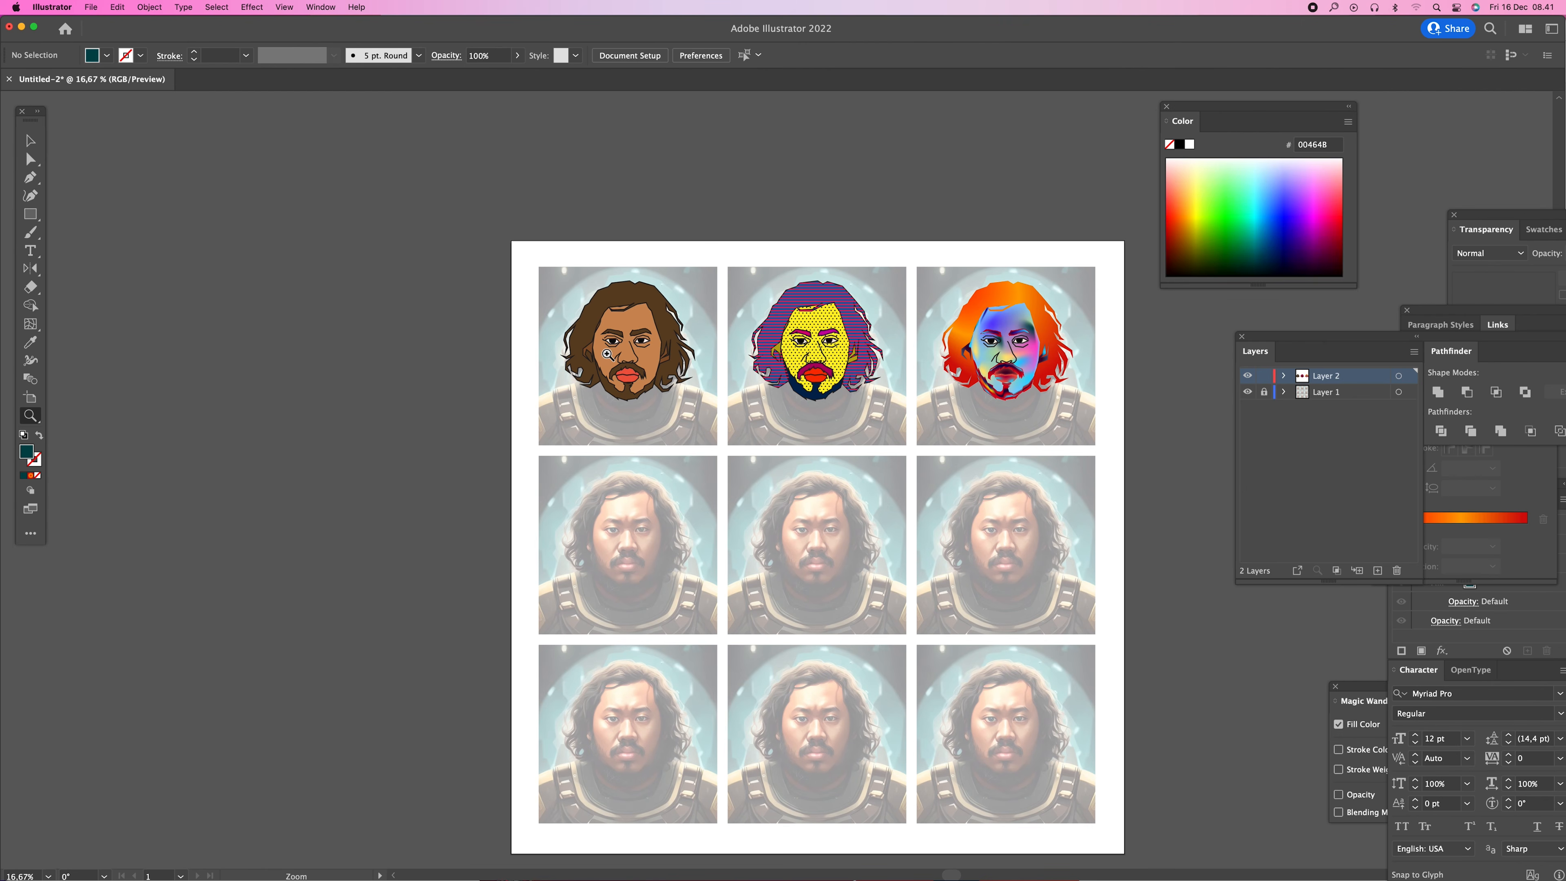
- Duplicate the flat-colour brown portrait onto the reference photo in the first column of the second row
key("v")
left_click(689, 403)
left_click_drag(689, 403, 677, 535)
key("z")
left_click(640, 518)
left_click(640, 517)
left_click(640, 517)
left_click(943, 446)
left_click_drag(1222, 409, 685, 493)
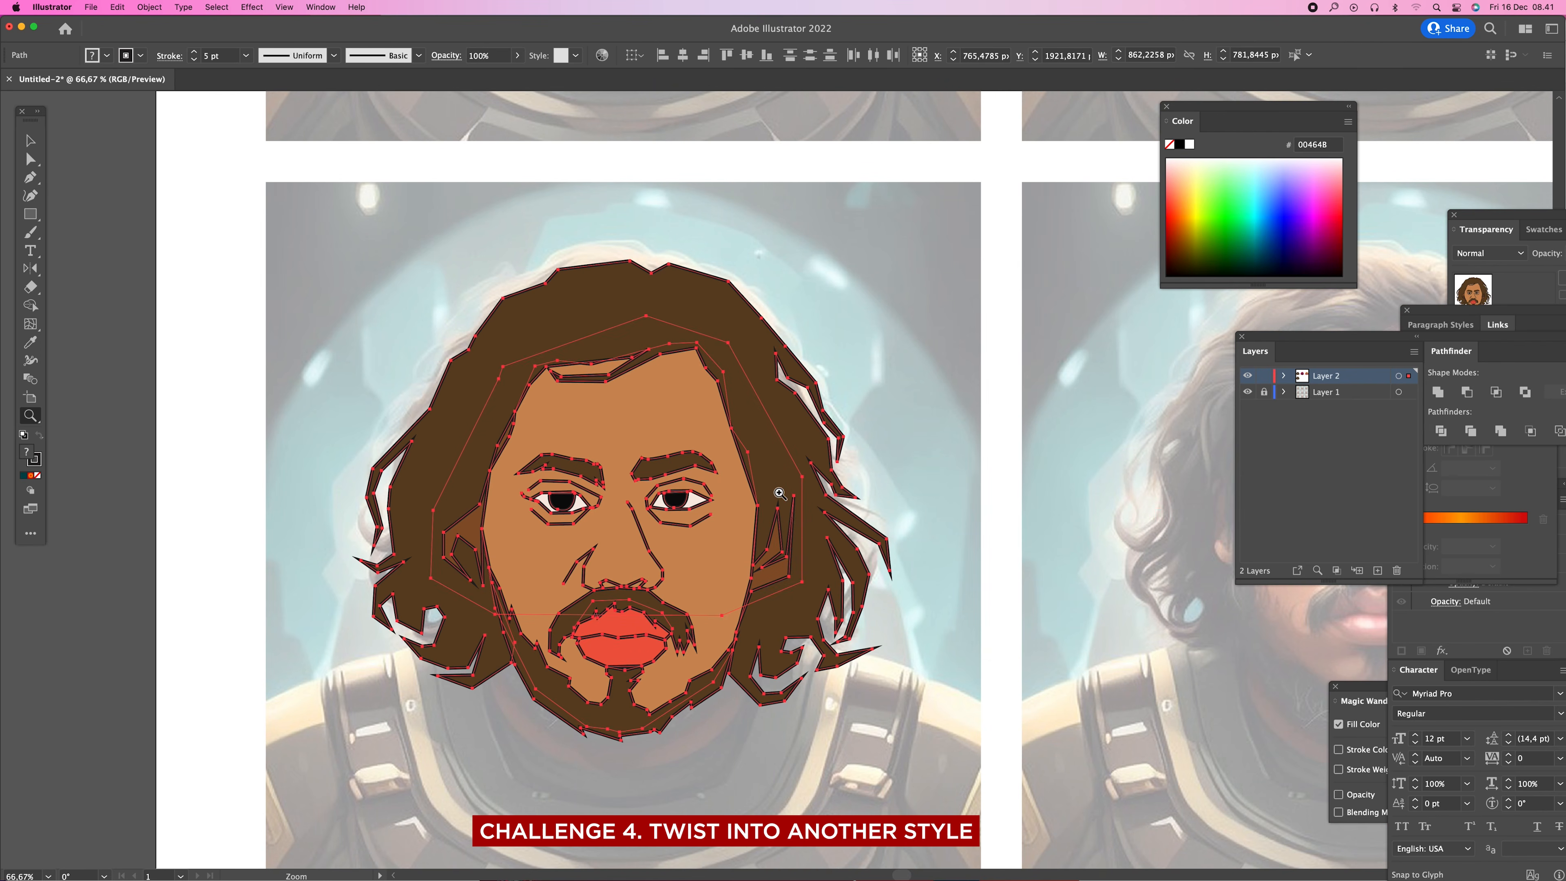
- Delete the pupils and eye shapes from the duplicated portrait
key("v")
left_click(310, 379)
left_click(561, 513)
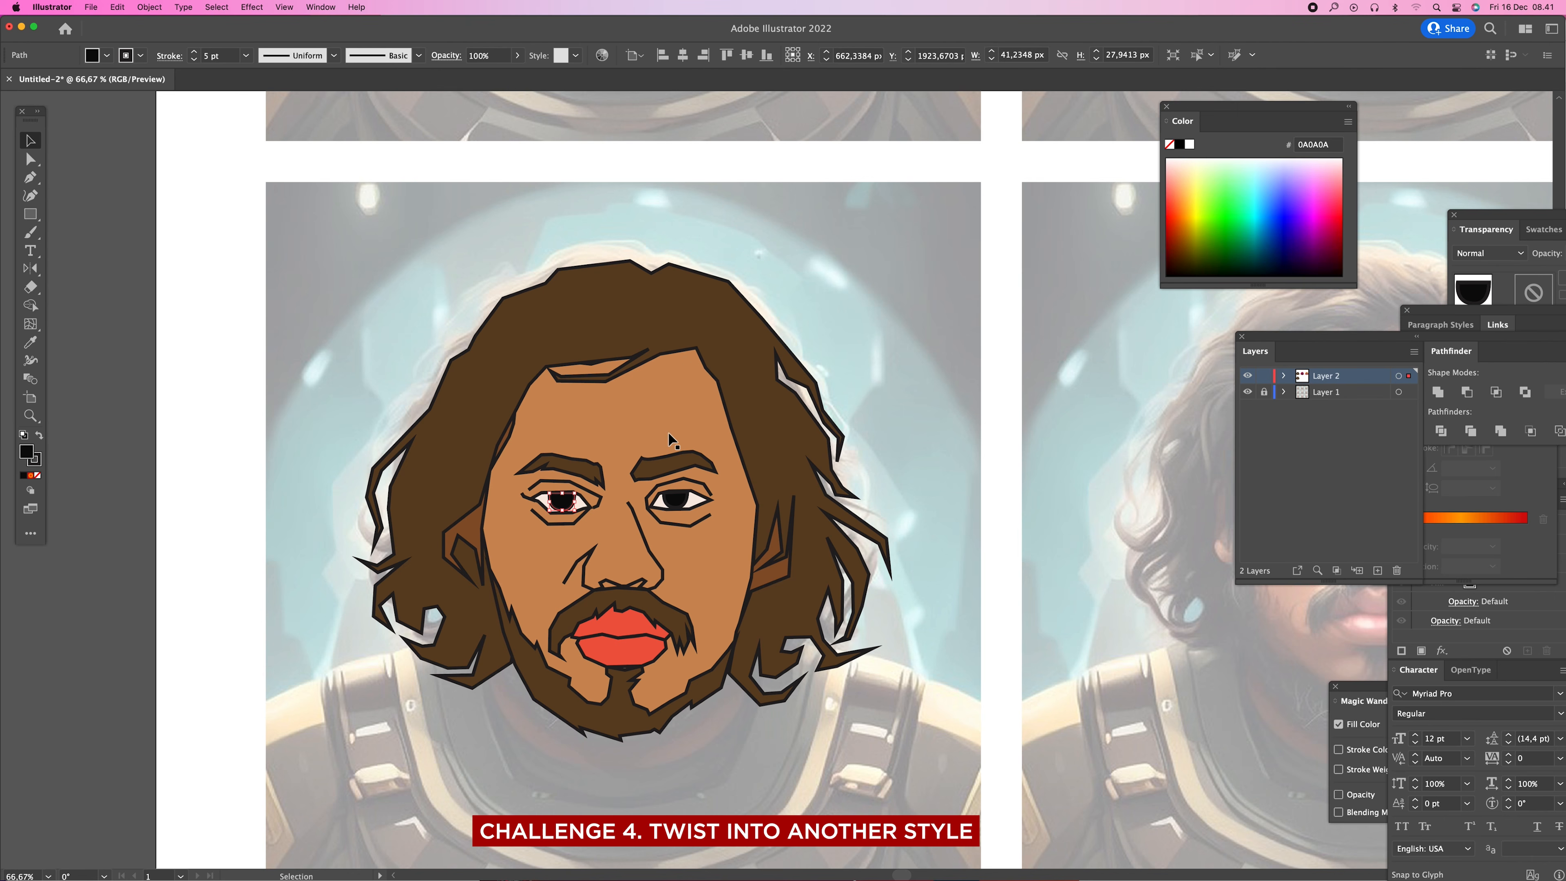
key("Delete")
left_click(588, 518)
left_click(584, 509)
key("Delete")
key("Delete")
left_click(679, 504)
key("Delete")
- Delete both eyebrows and the leftover eyelid line from the duplicated portrait
left_click(667, 473)
key("Delete")
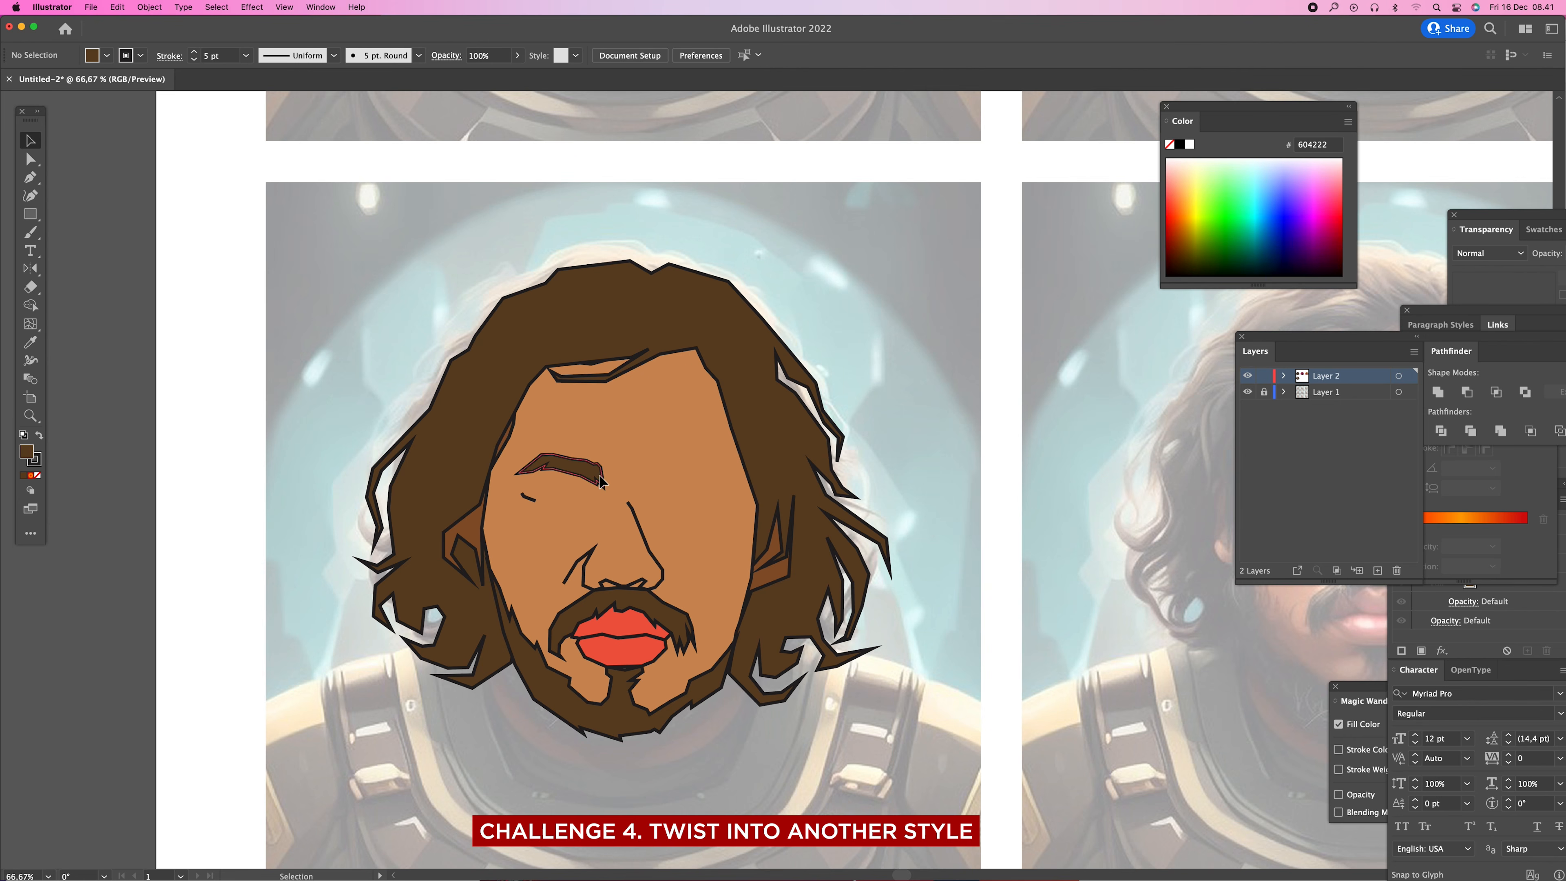
left_click(599, 477)
key("Delete")
left_click(530, 501)
key("Delete")
left_click(604, 586)
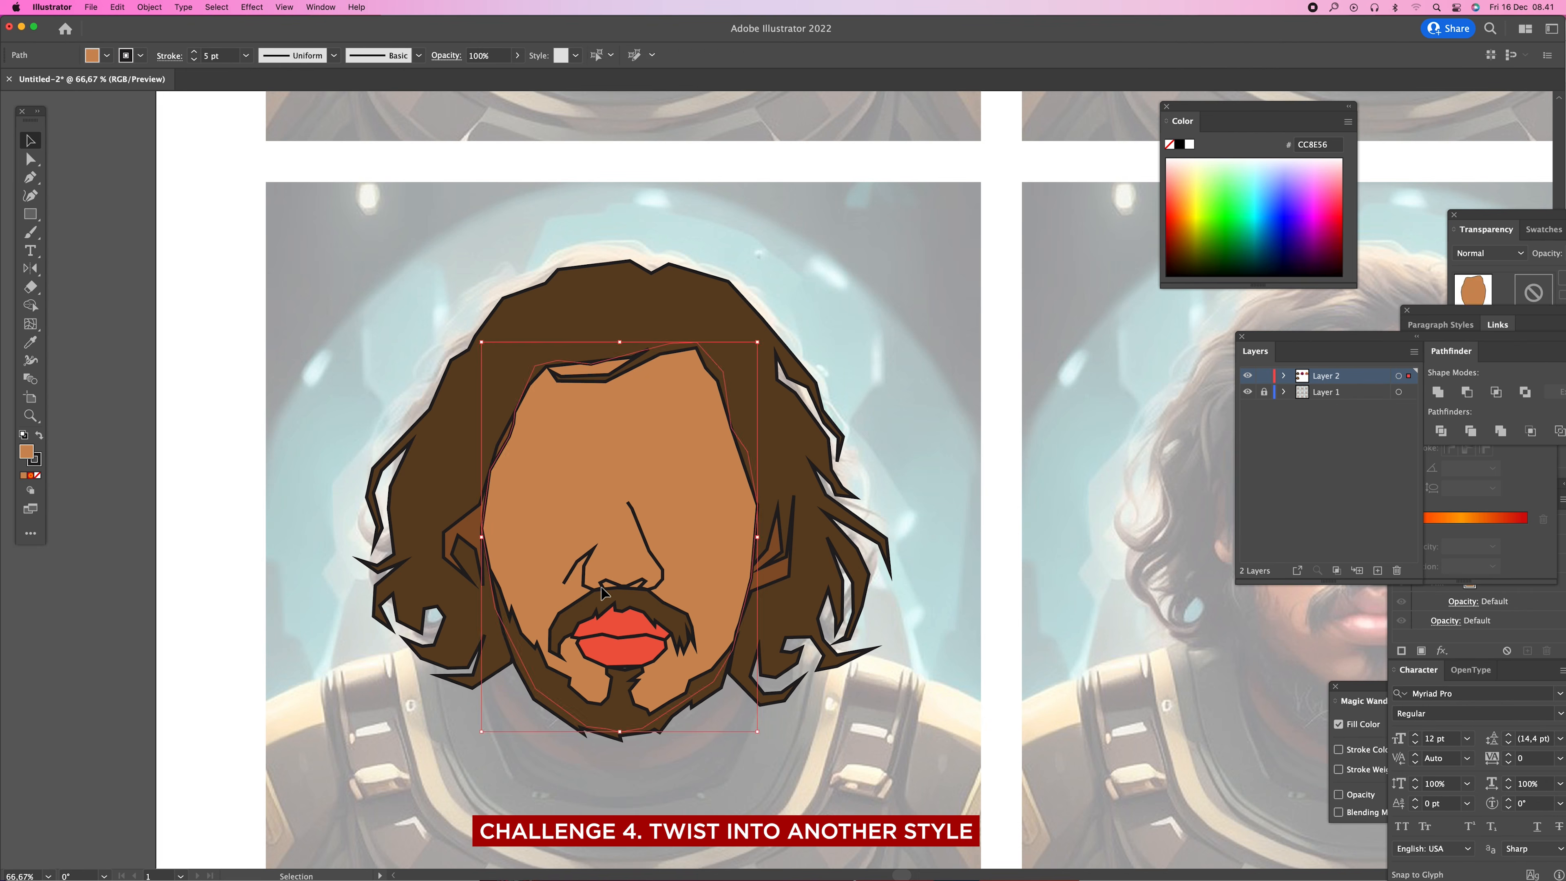
key("Delete")
key("super+z")
- Delete the nose lines, moustache, lips and beard, leaving only the hair and face shapes
left_click(608, 581)
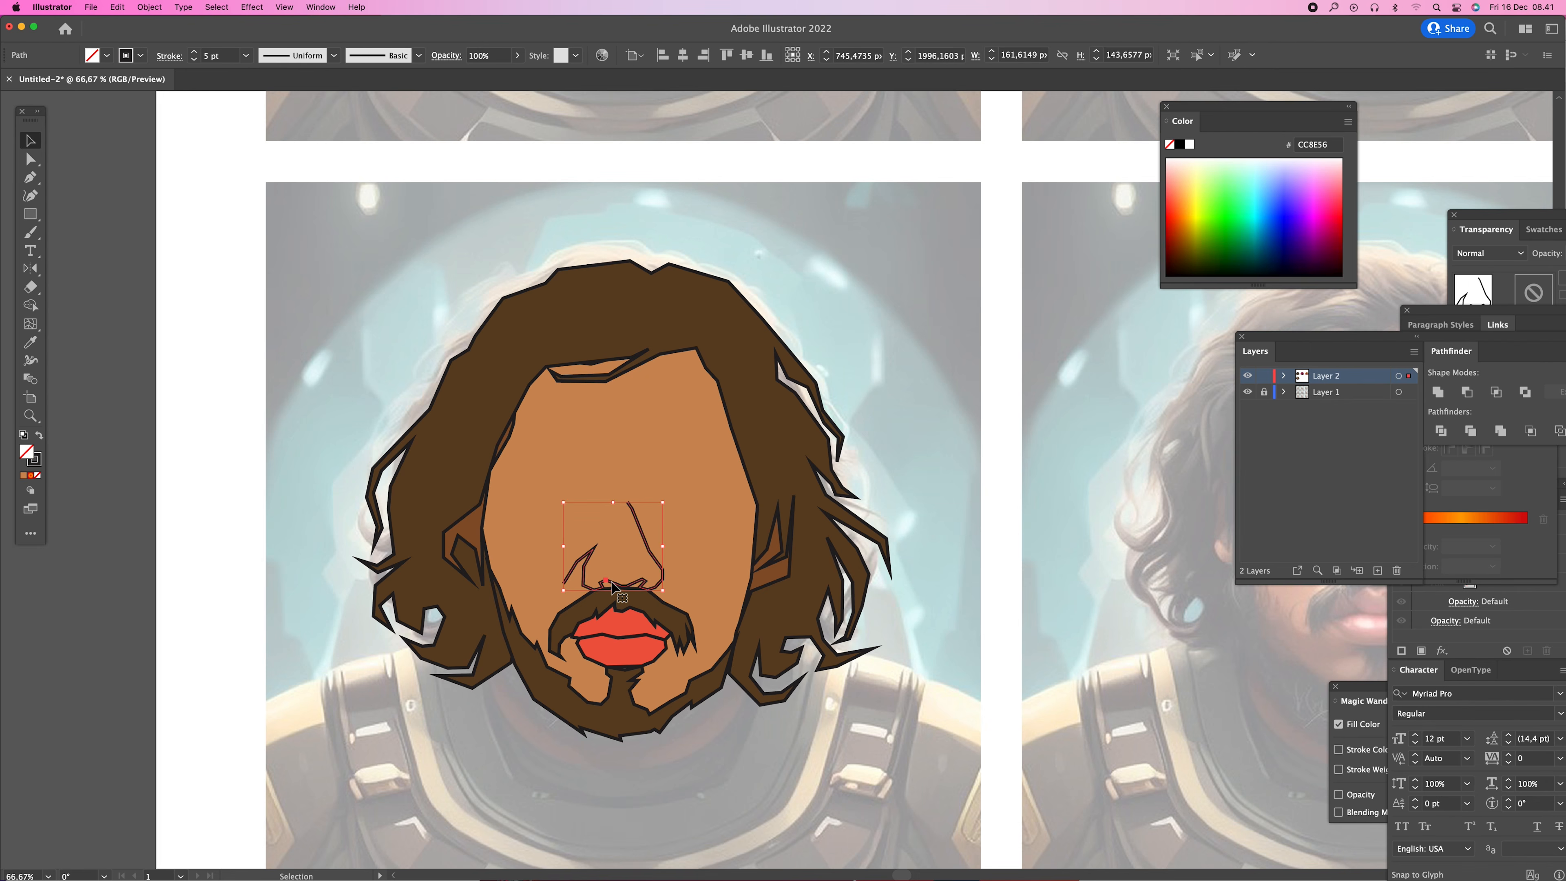
key("Delete")
left_click(619, 602)
key("Delete")
left_click(623, 623)
key("Delete")
left_click(623, 651)
key("Delete")
left_click(635, 696)
key("Delete")
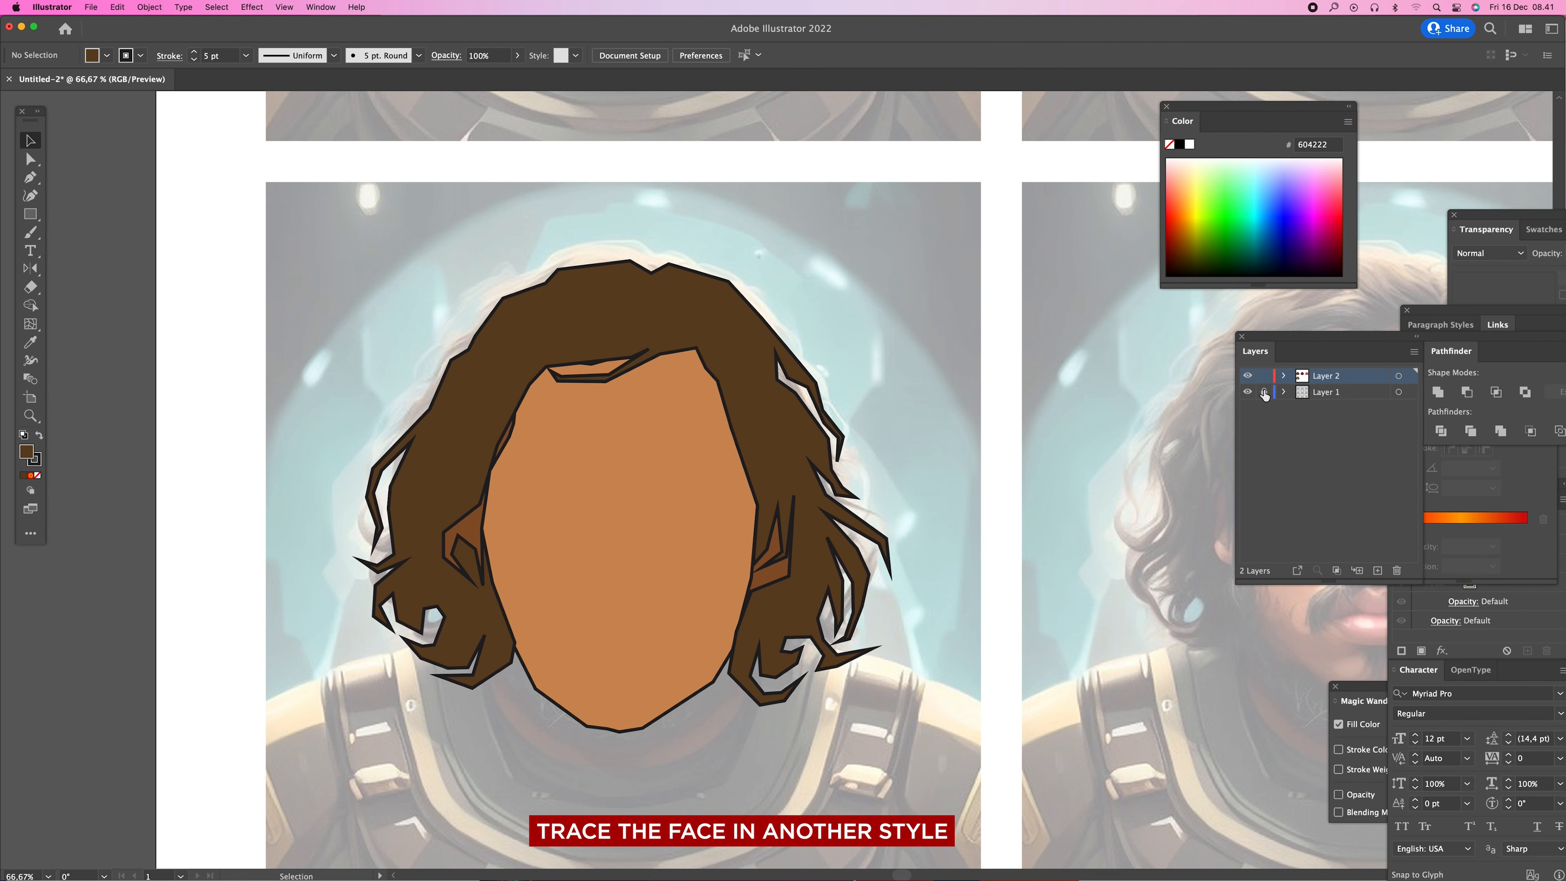
left_click(716, 456)
left_click(38, 475)
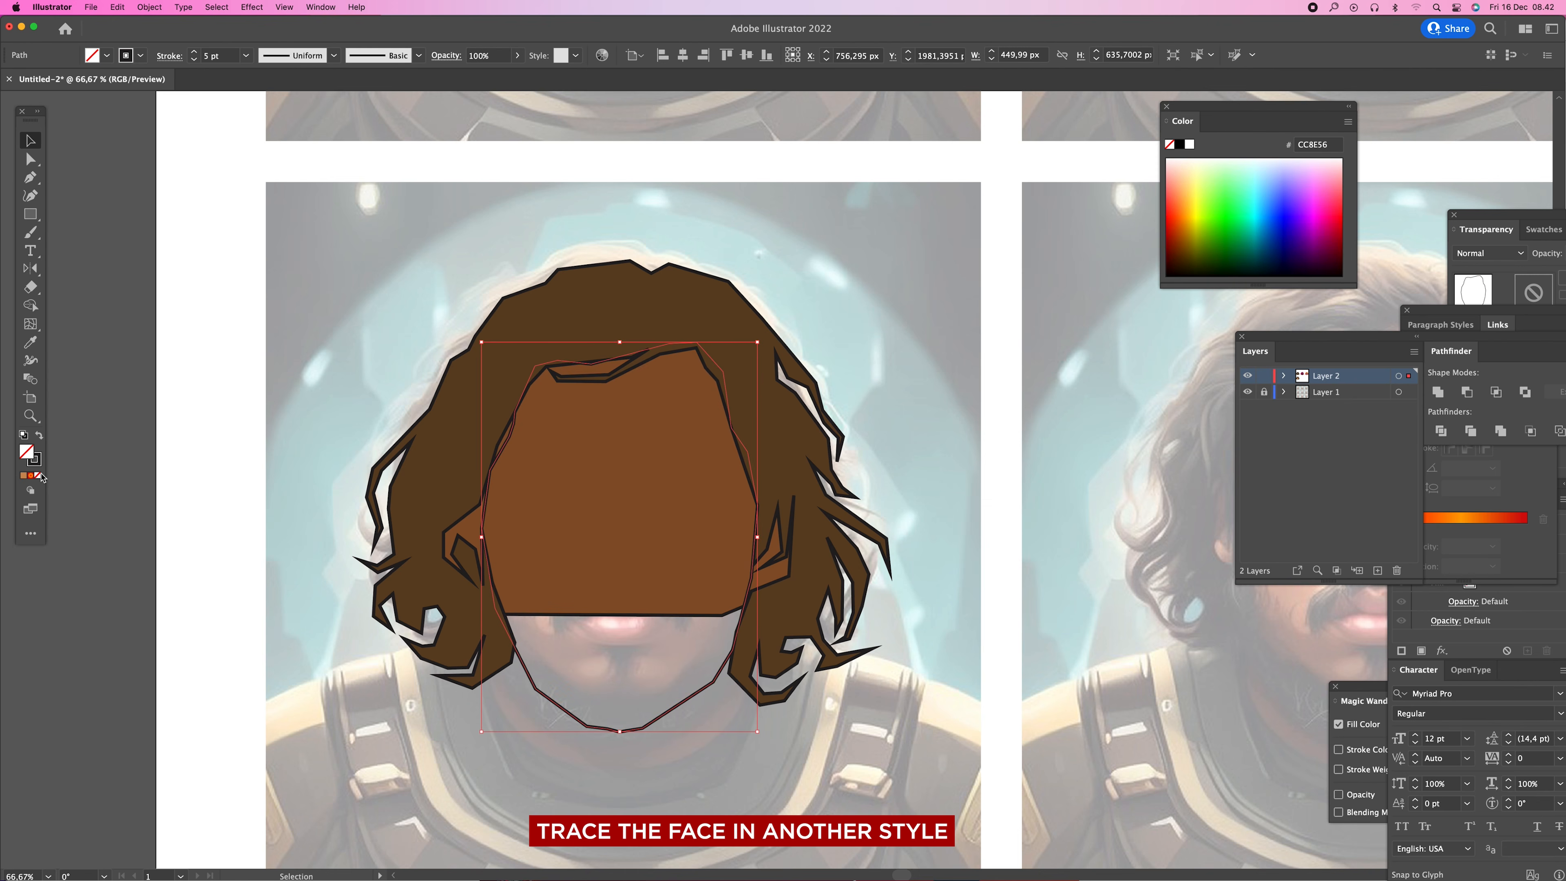
key("super+z")
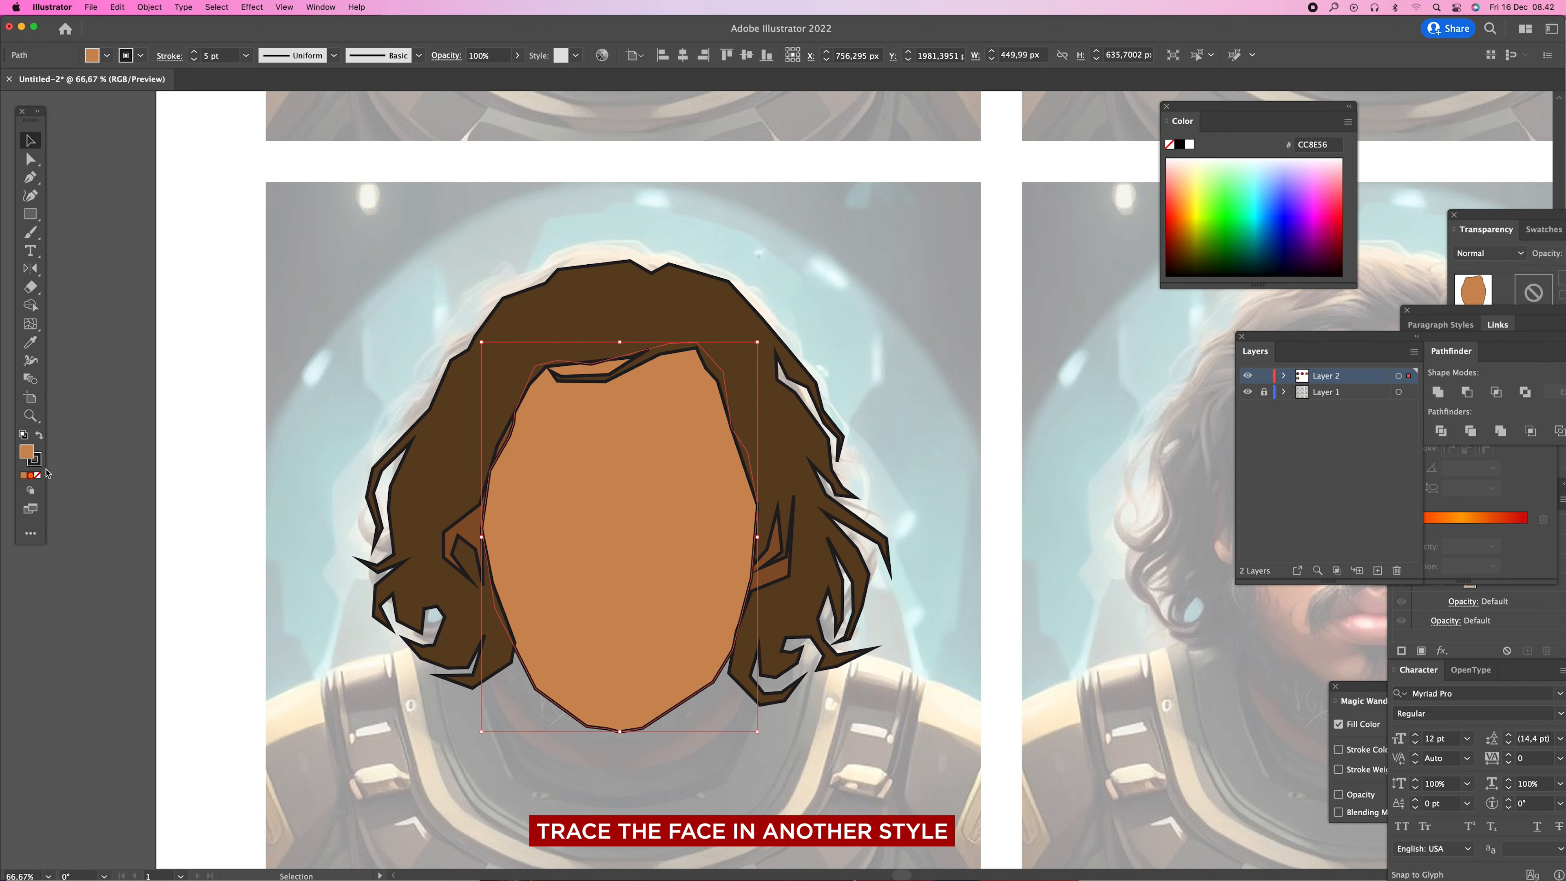
left_click(38, 475)
left_click(163, 500)
key("super+z")
- Remove the face shape's fill and delete the brown skin shape behind it to expose the reference face
left_click(148, 384)
left_click(577, 486)
left_click(38, 476)
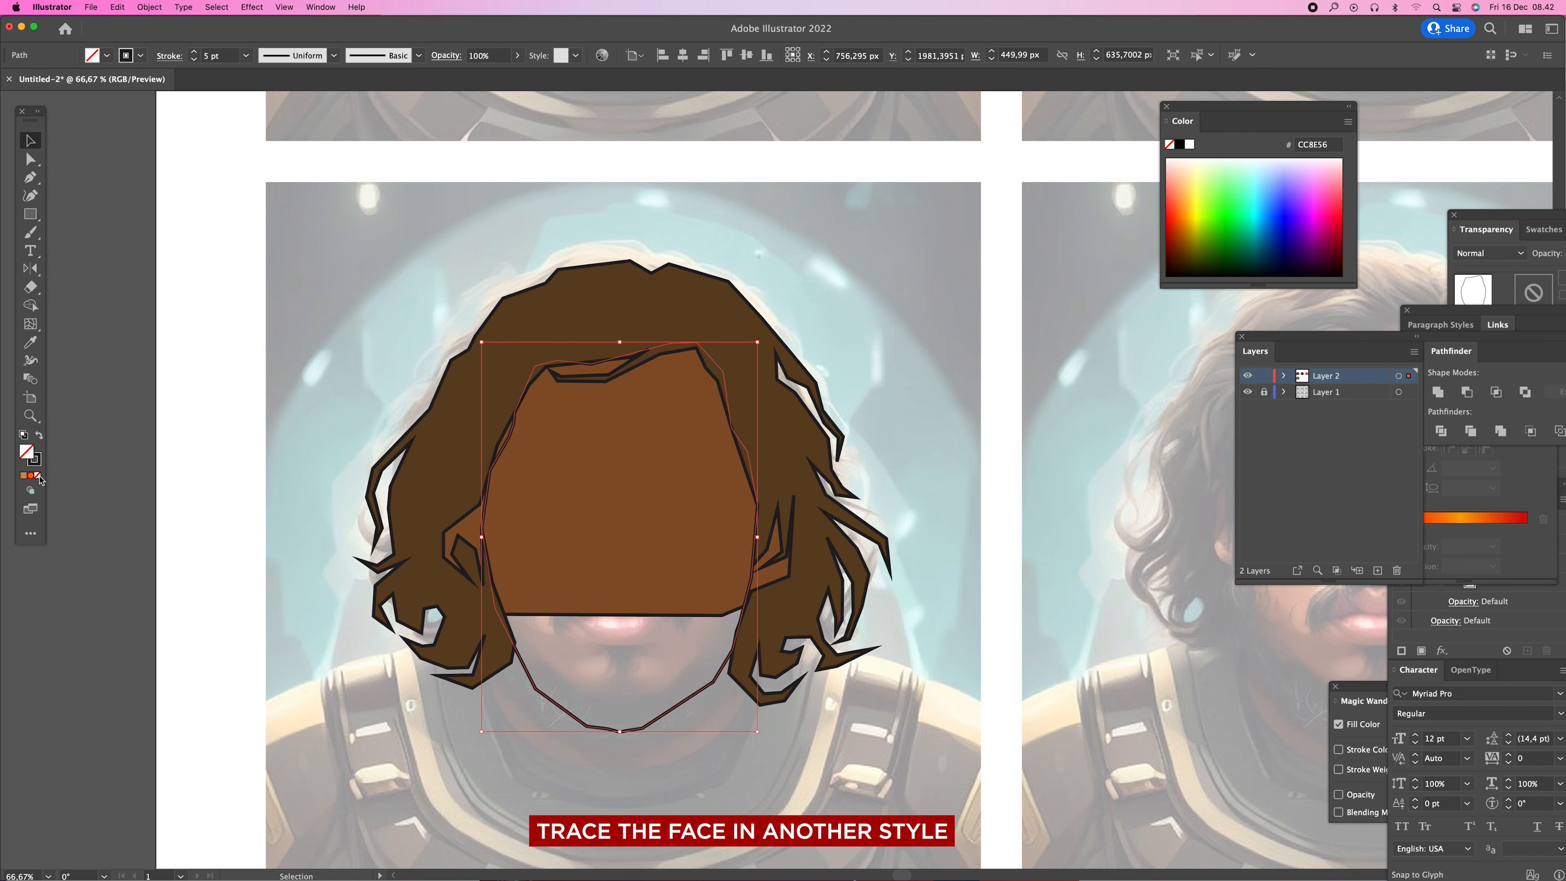
left_click(650, 462)
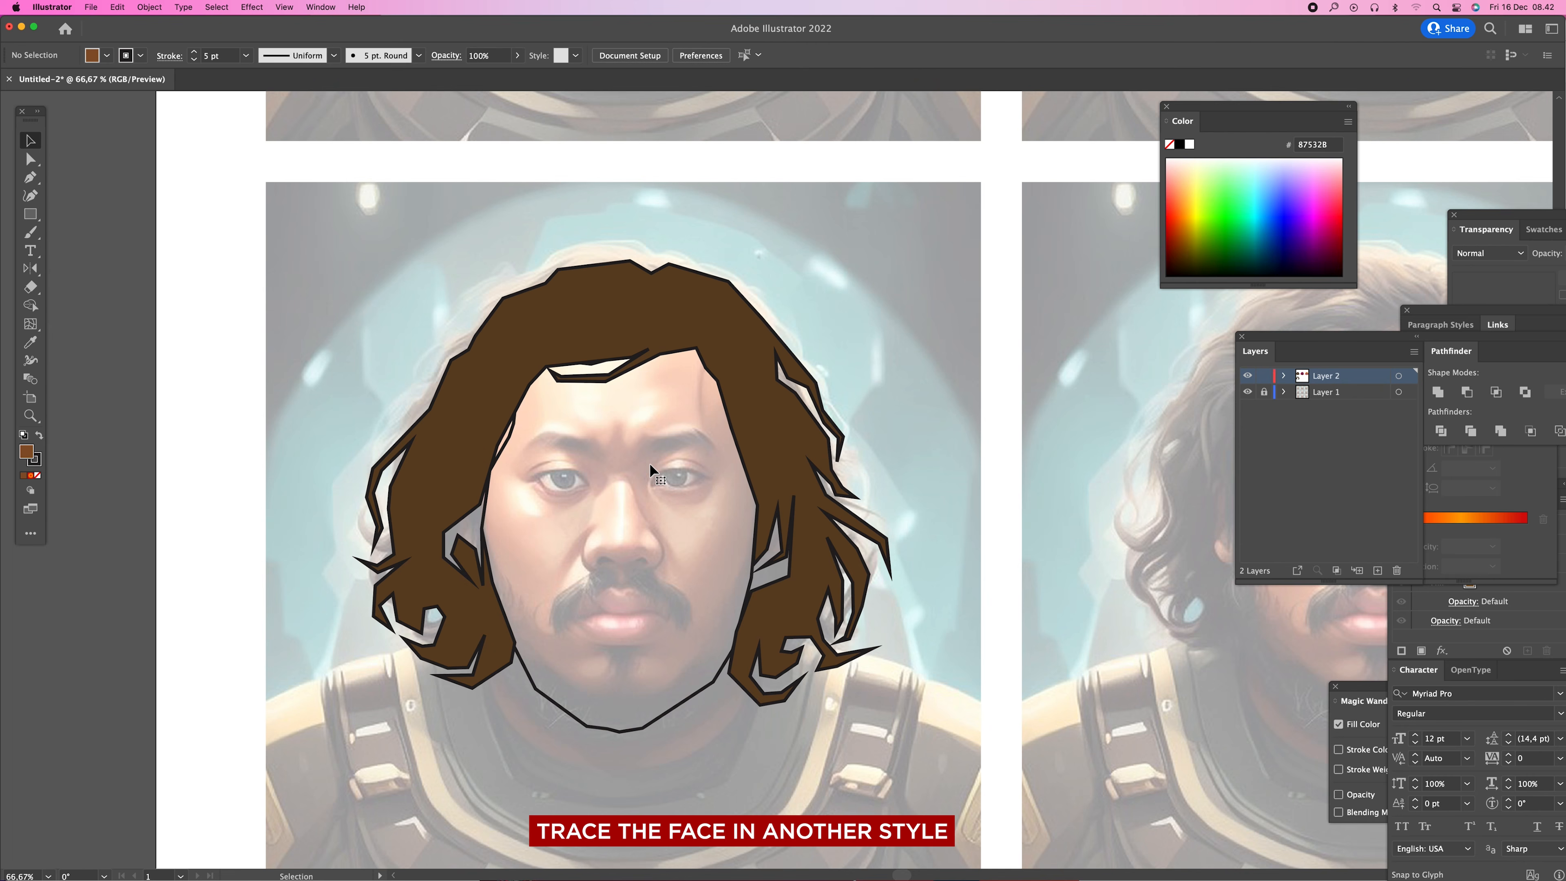
- Draw a black 000000 circle about 36 pt wide over the left eye and duplicate it onto the right eye
left_click_drag(37, 216, 81, 233)
left_click_drag(564, 486, 574, 494)
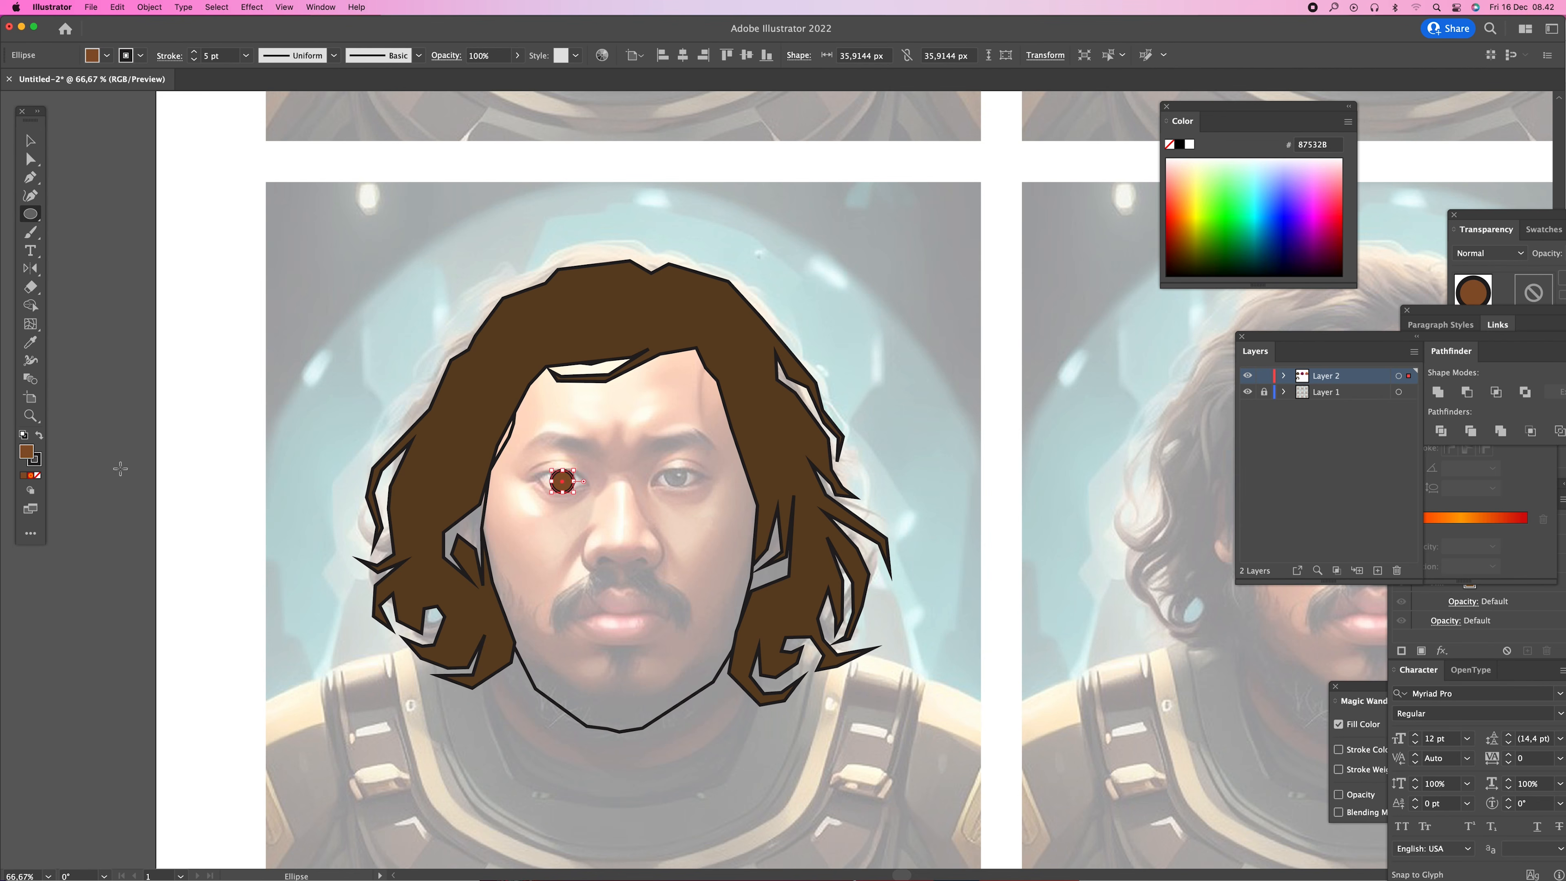
double_click(26, 452)
type("000000")
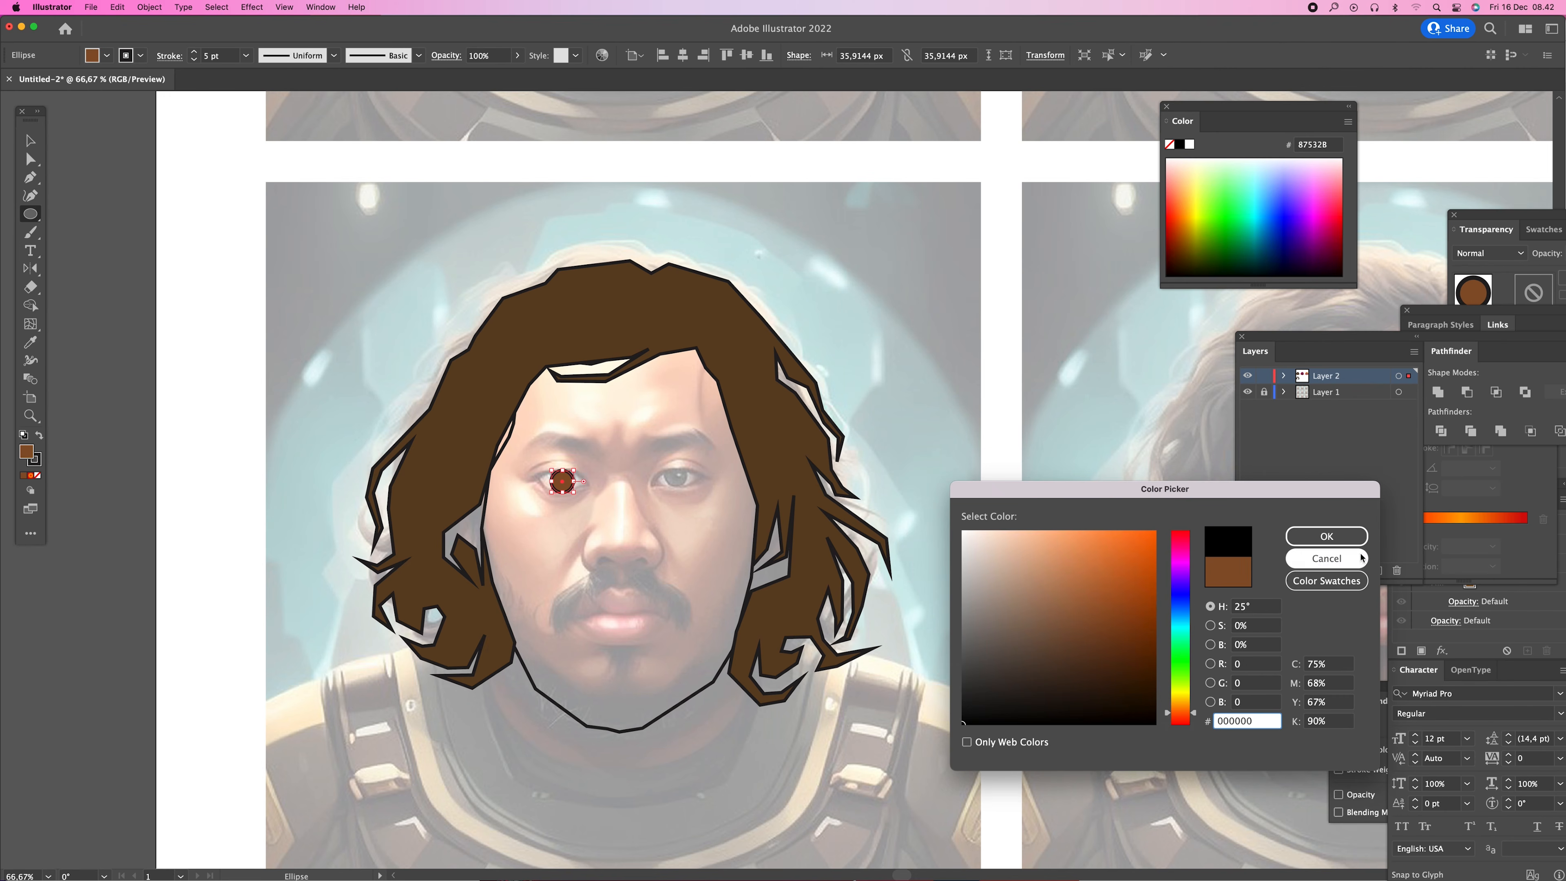
key("Return")
key("v")
left_click_drag(567, 499, 680, 494)
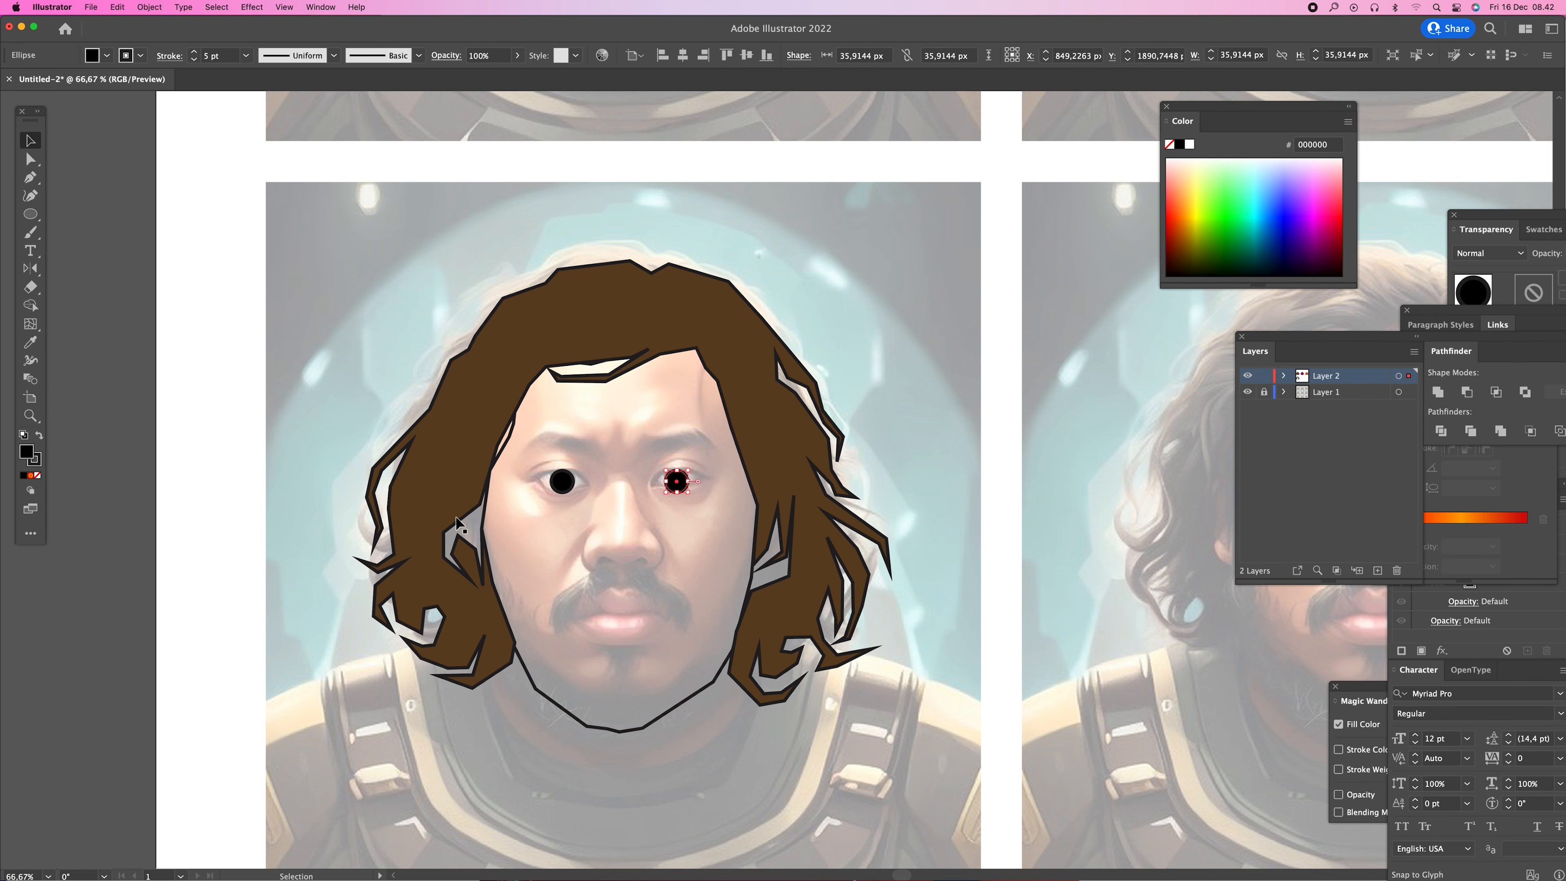
- Trace the left eyebrow with the Pen tool as a closed, black-filled angular shape
key("z")
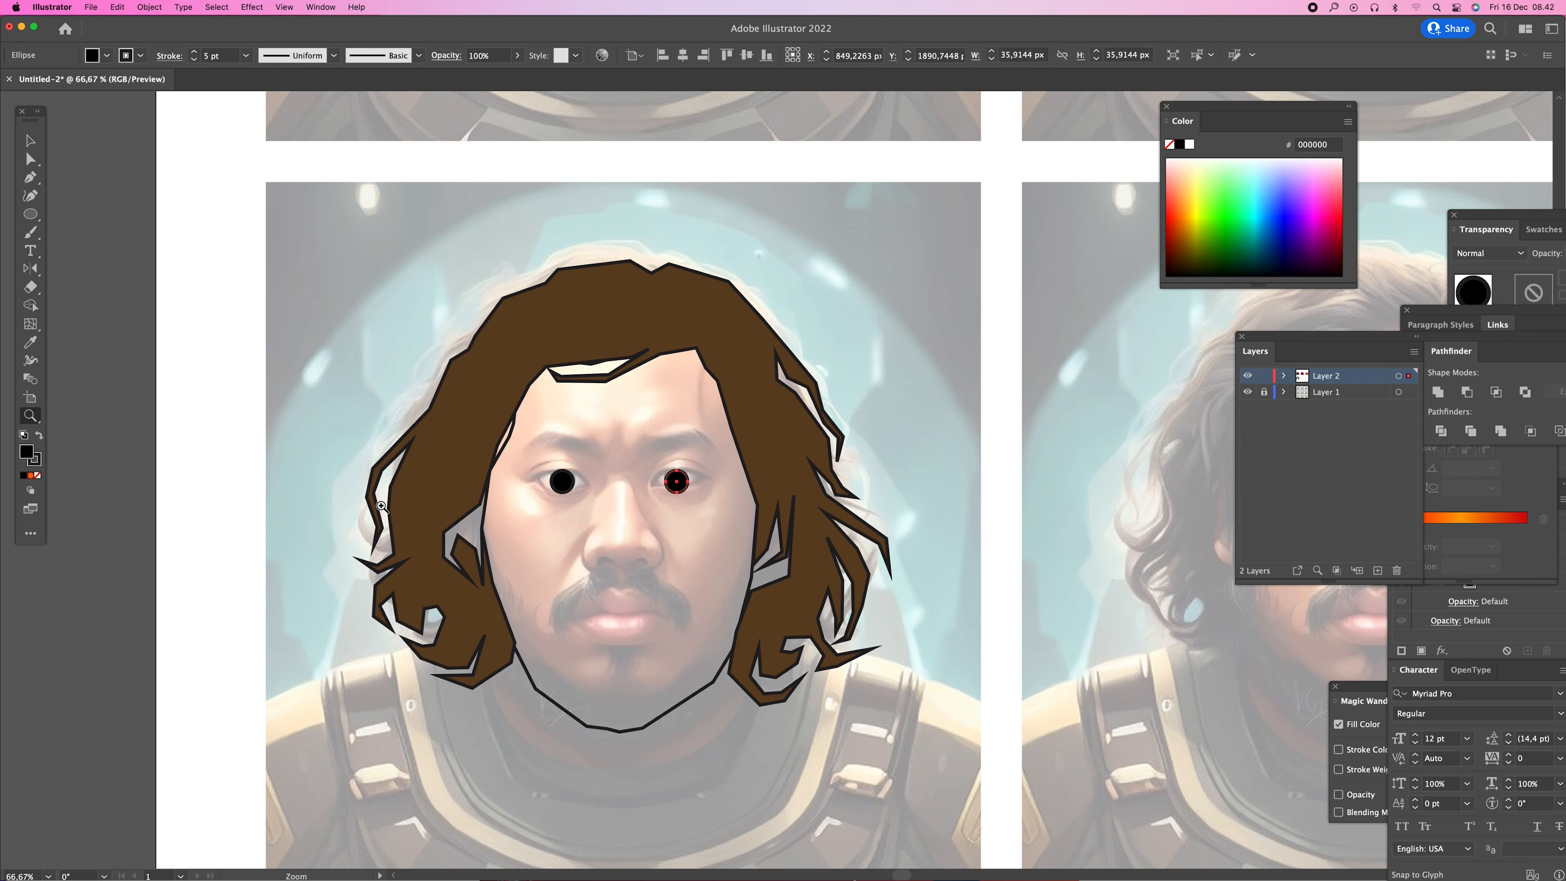
left_click(497, 530)
key("p")
key("space")
left_click_drag(955, 477, 744, 490)
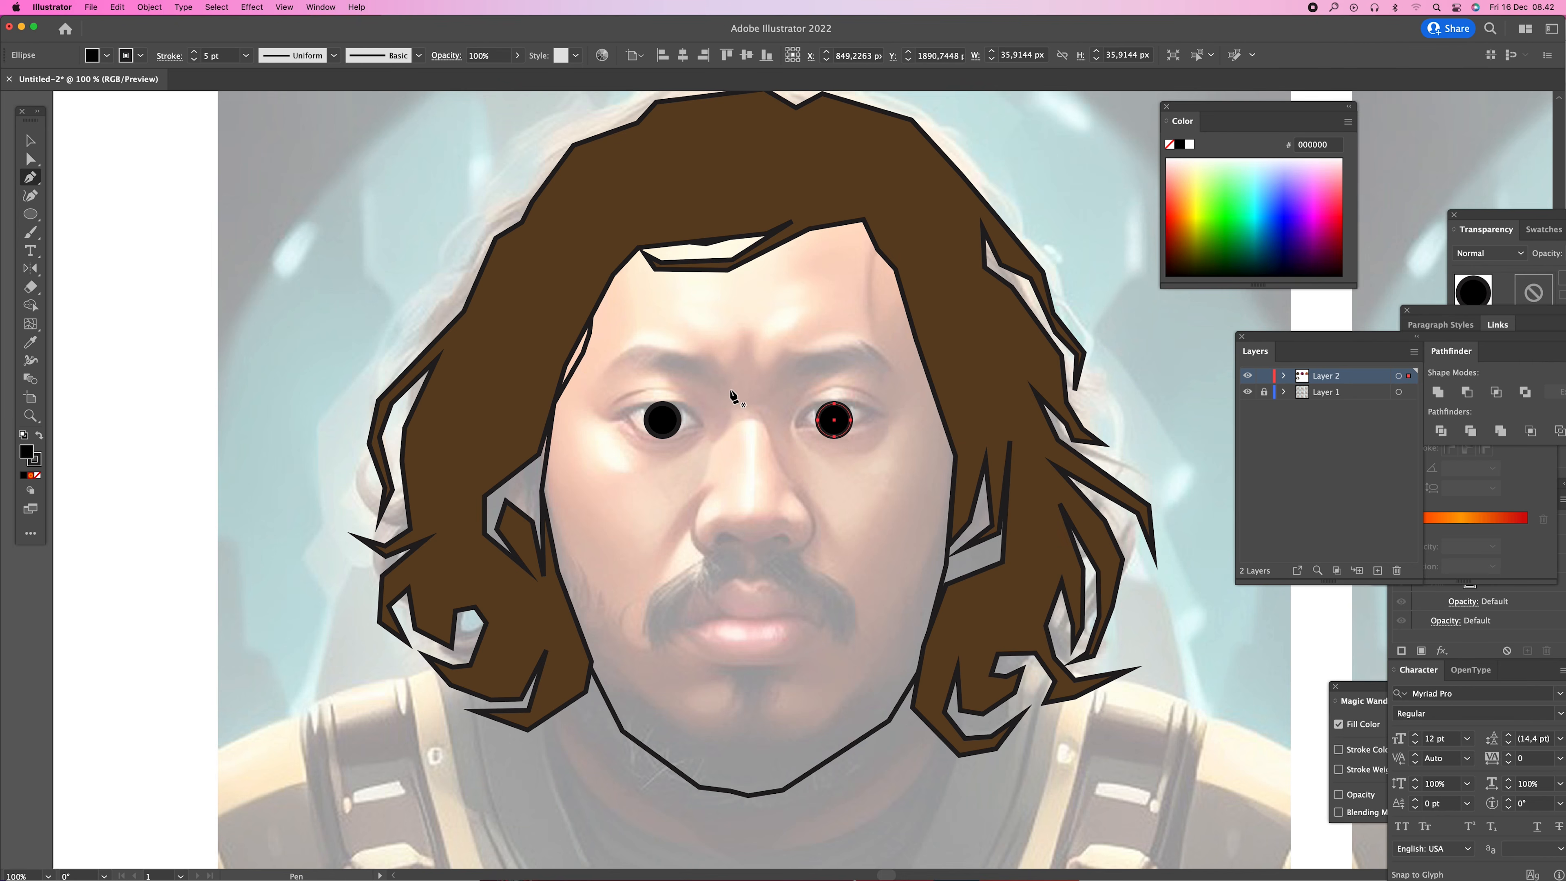
left_click(728, 386)
left_click_drag(707, 360, 703, 359)
left_click(687, 351)
left_click(645, 348)
left_click(623, 355)
left_click(611, 364)
left_click(599, 382)
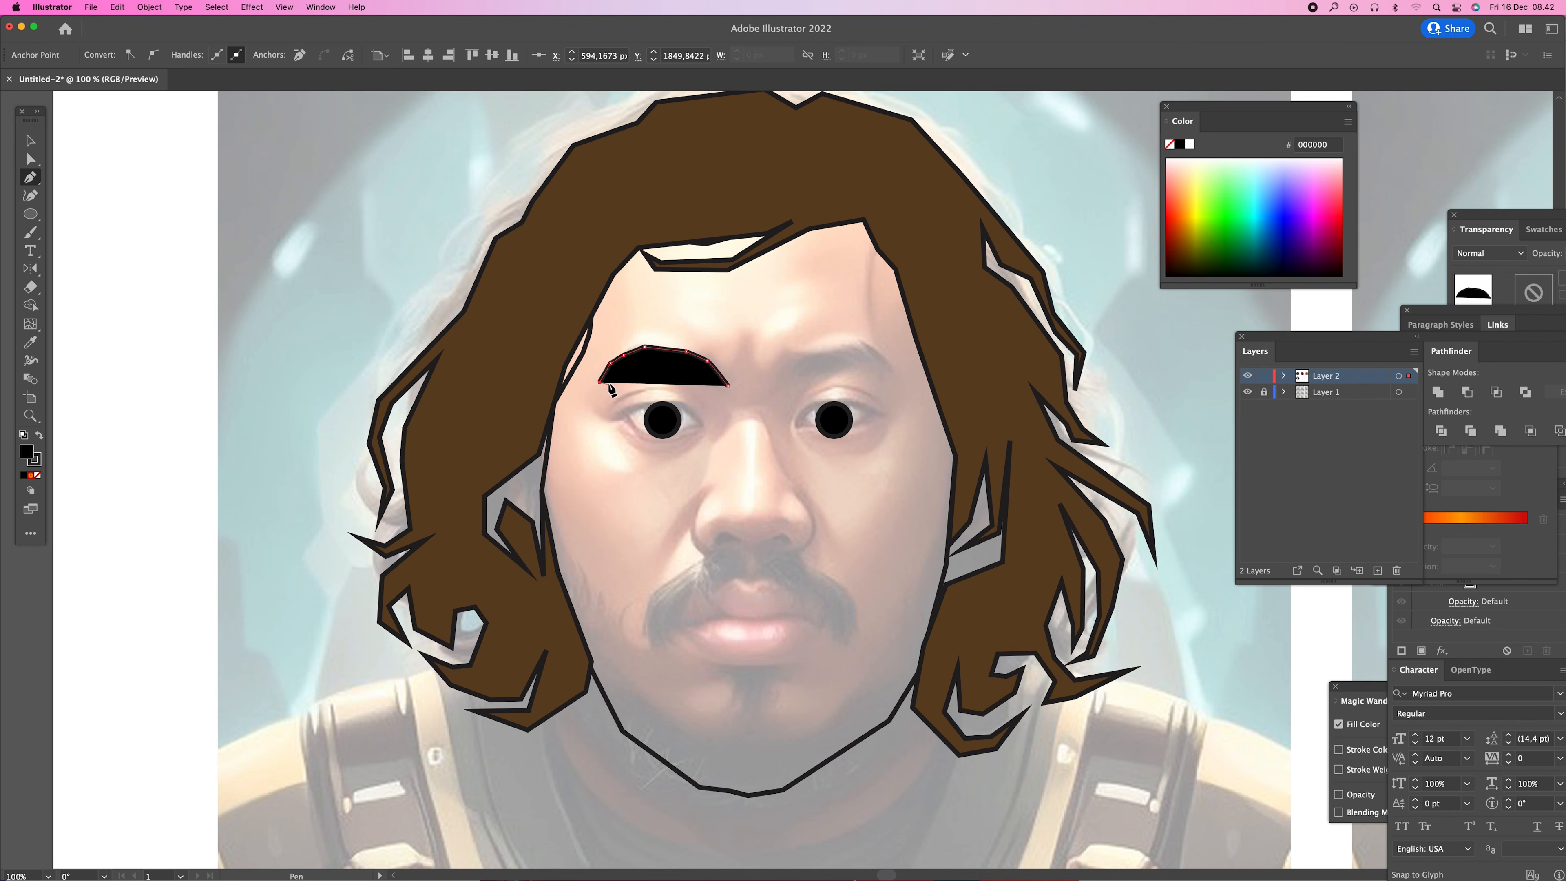
left_click(657, 374)
left_click(680, 380)
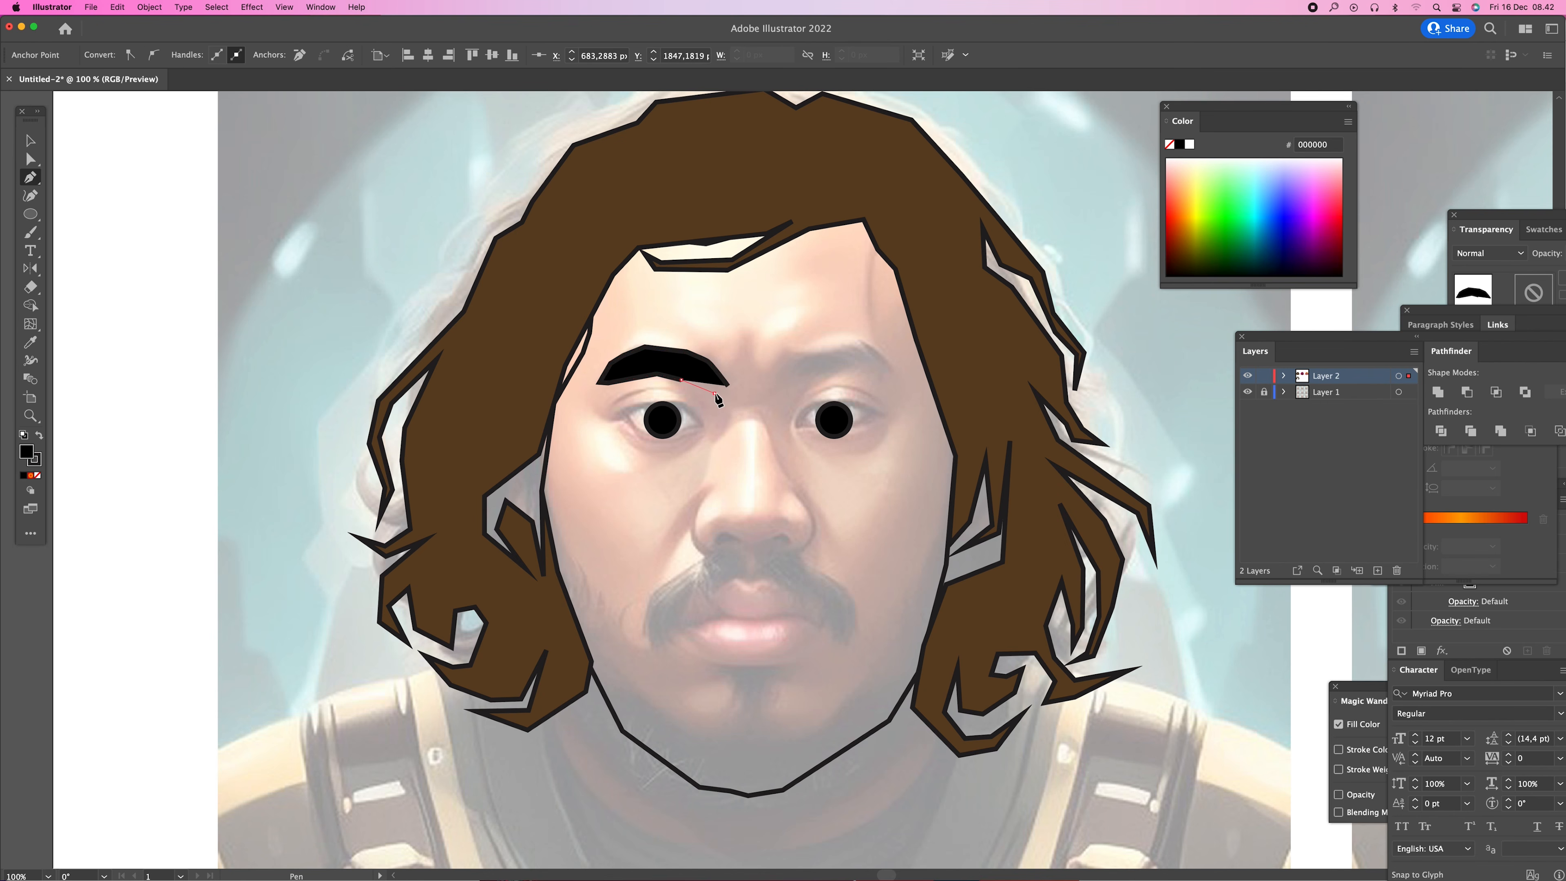
left_click(727, 386)
- Trace the right eyebrow with the Pen tool as a closed, black-filled angular shape
left_click(775, 385)
left_click(789, 366)
left_click(841, 352)
left_click(863, 351)
left_click(877, 356)
left_click(895, 374)
left_click(899, 389)
left_click(878, 379)
left_click(825, 377)
left_click(799, 382)
left_click(776, 385)
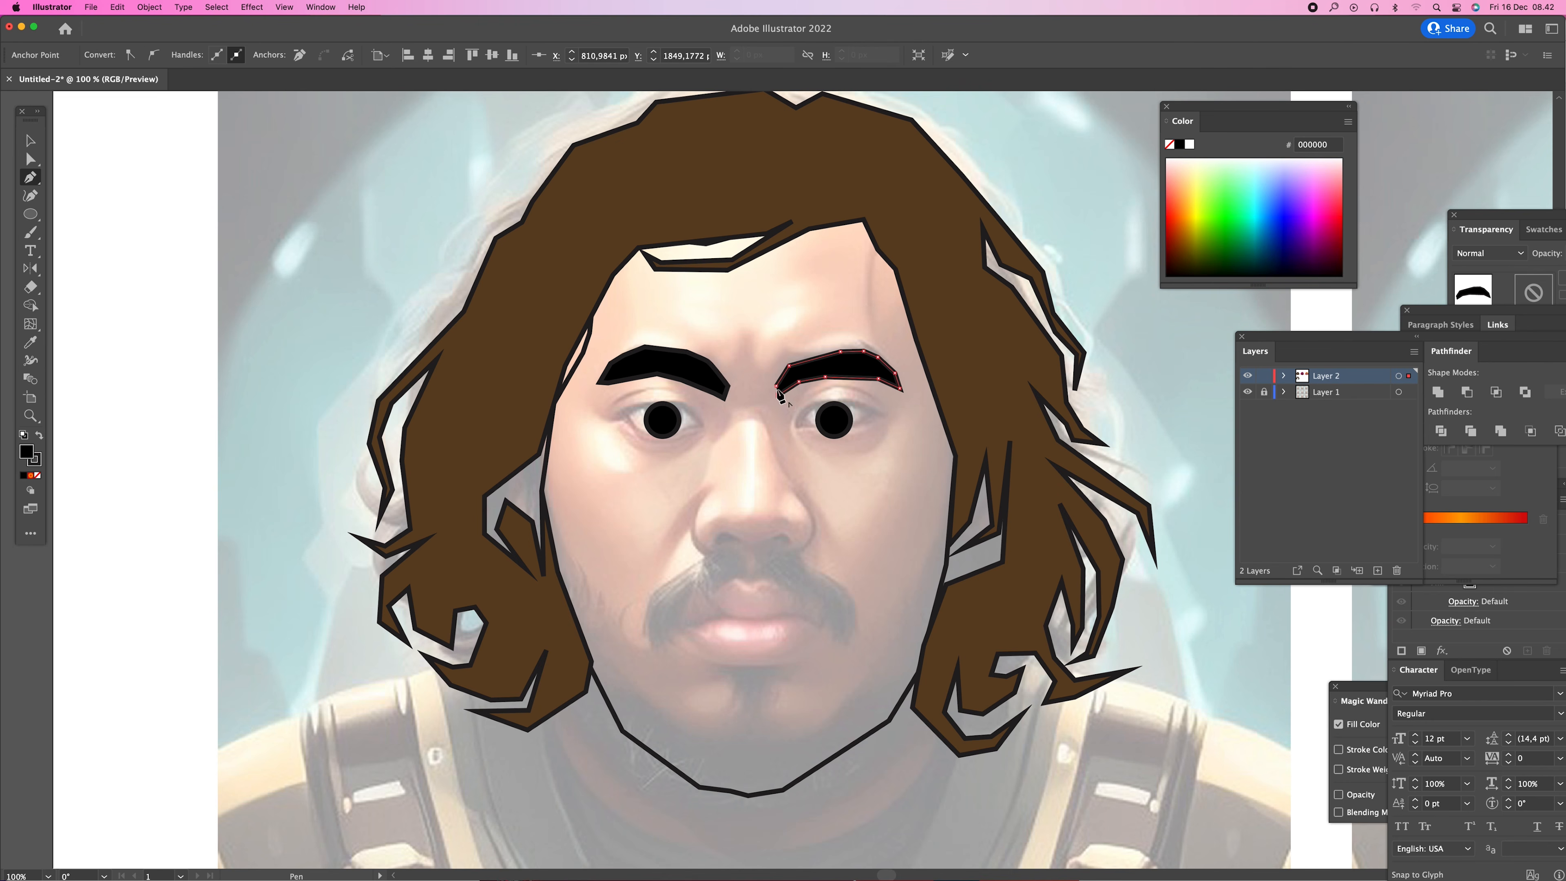
- Trace the underside of the nose with the Pen tool from the left nostril to the right nostril
left_click(693, 531)
left_click(697, 544)
left_click(716, 547)
left_click(729, 538)
left_click(746, 548)
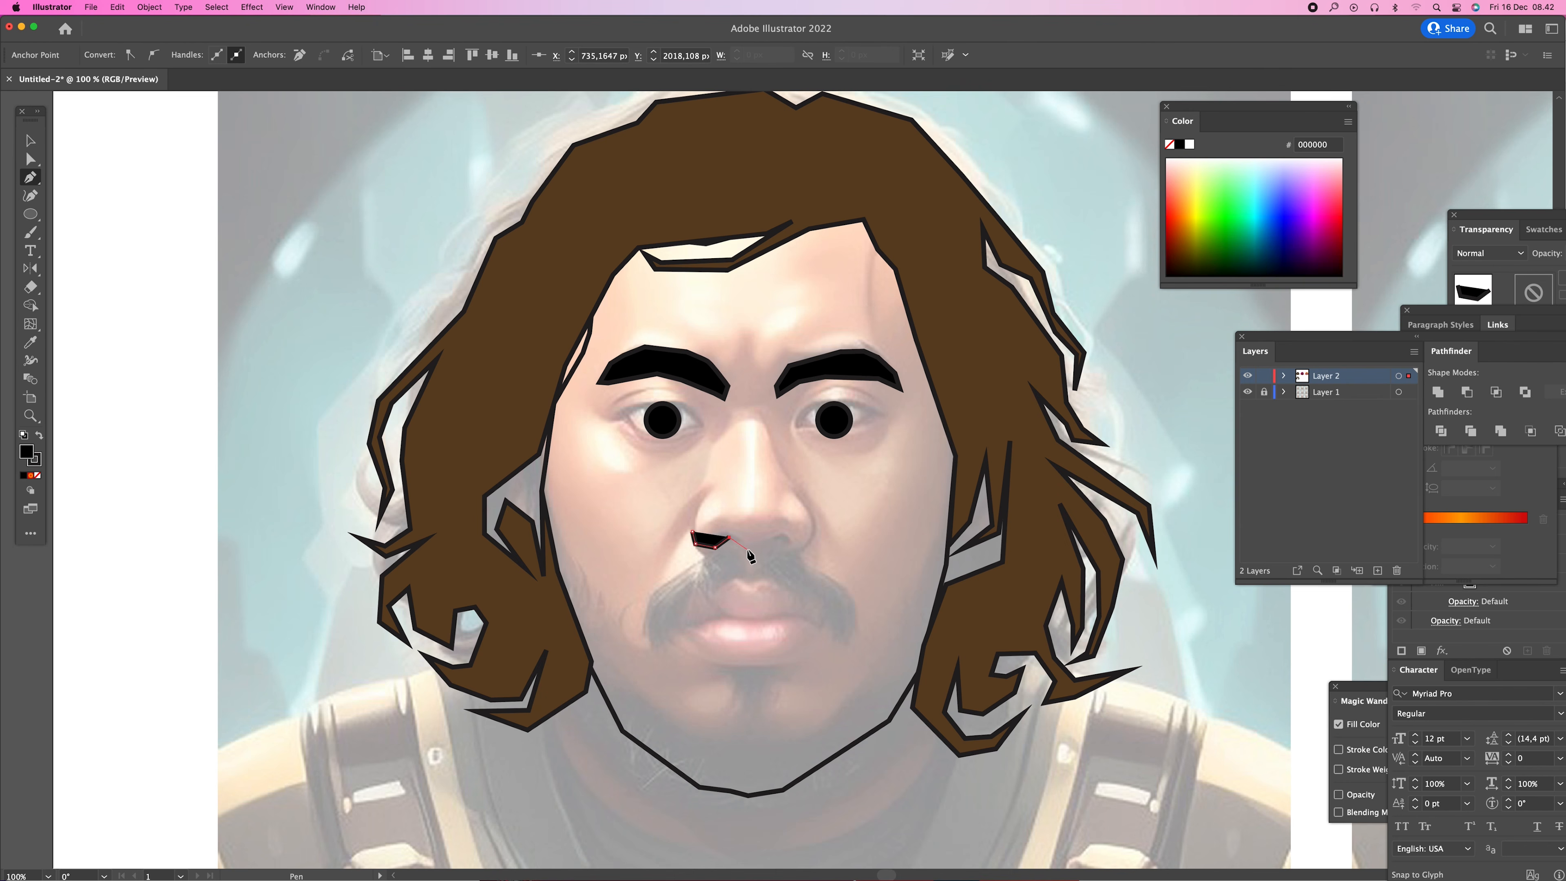
left_click(757, 551)
left_click(779, 540)
left_click(787, 546)
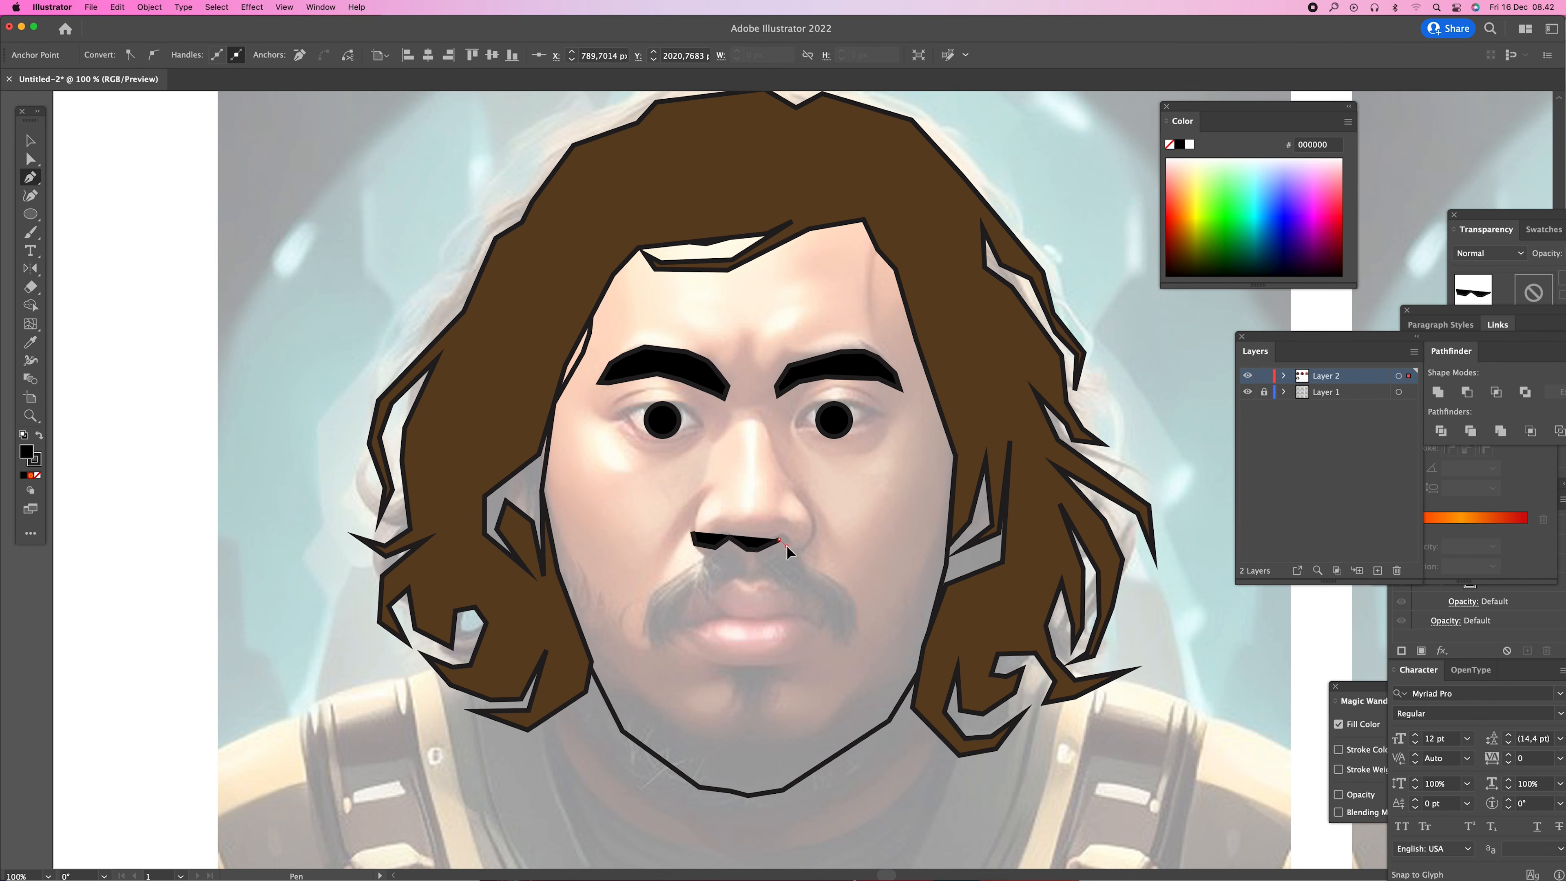
left_click(804, 544)
left_click(811, 524)
left_click(808, 519)
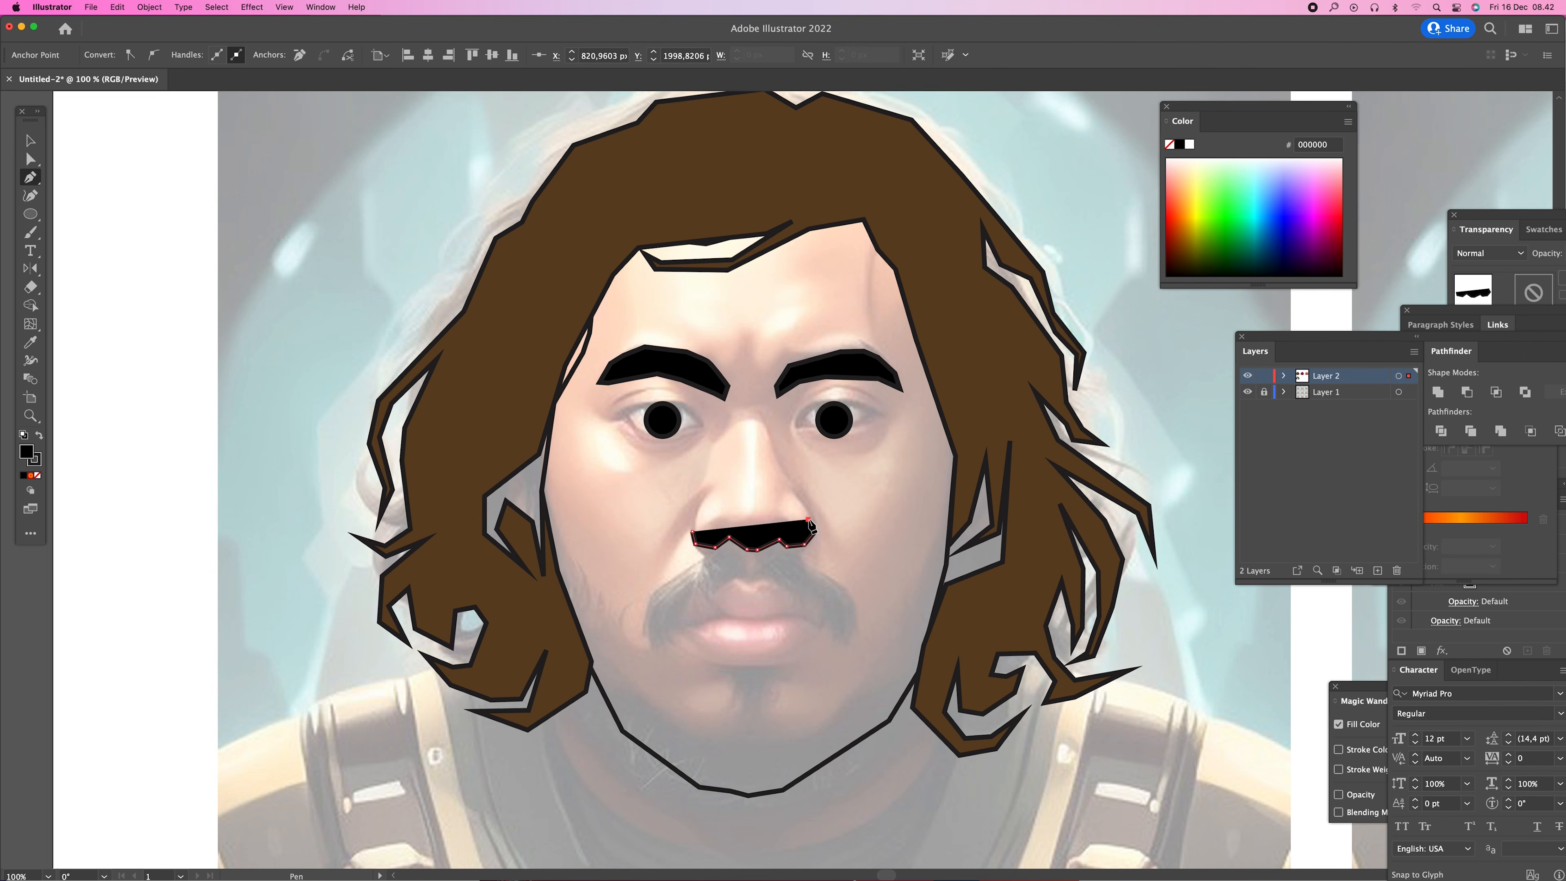
- Remove the nose line's fill and extend its left end upward around the nostril
left_click(38, 475)
key("v")
left_click(117, 497)
key("p")
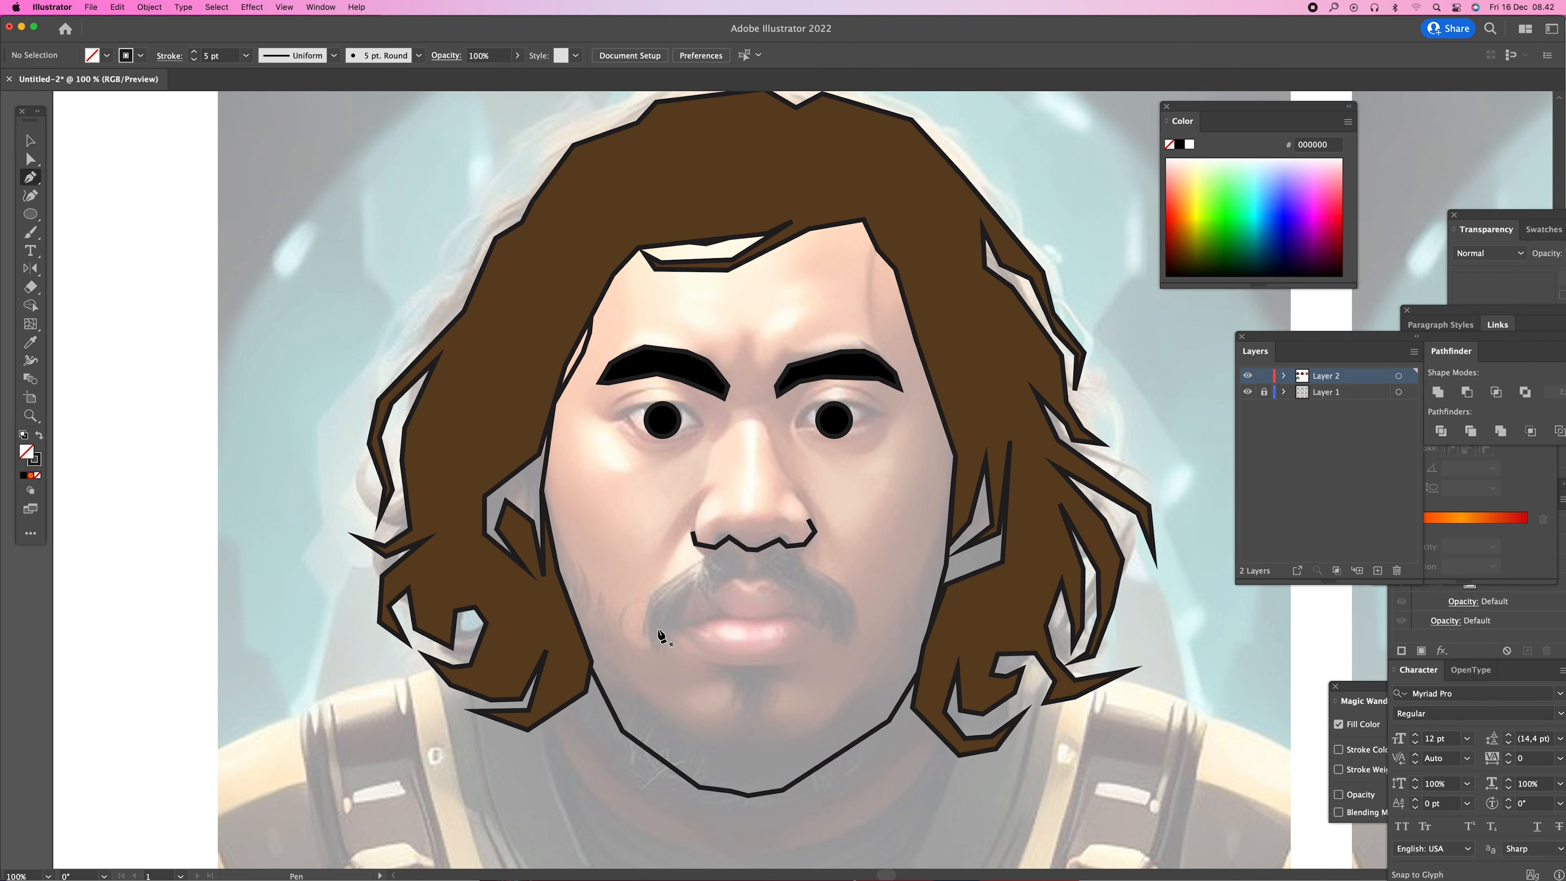
left_click(699, 517)
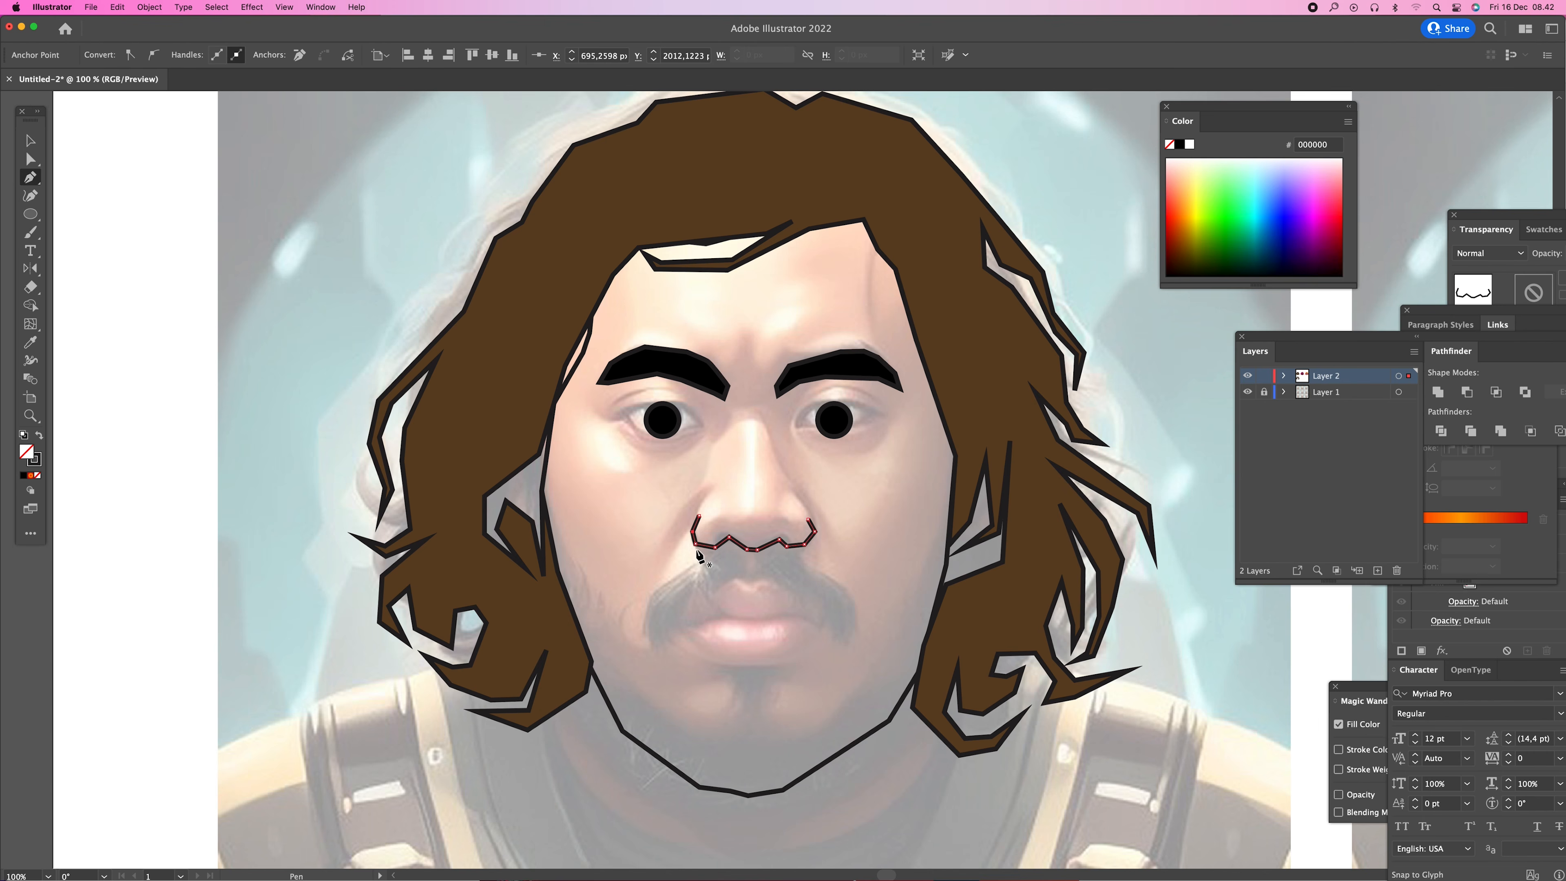
left_click(715, 547, "super")
- Trace the moustache's left half with its jagged tip and the lower edge across to the right corner
left_click(723, 553)
left_click_drag(675, 578, 649, 597)
left_click(641, 631)
left_click(651, 624)
left_click(647, 632)
left_click(648, 641)
left_click(675, 623)
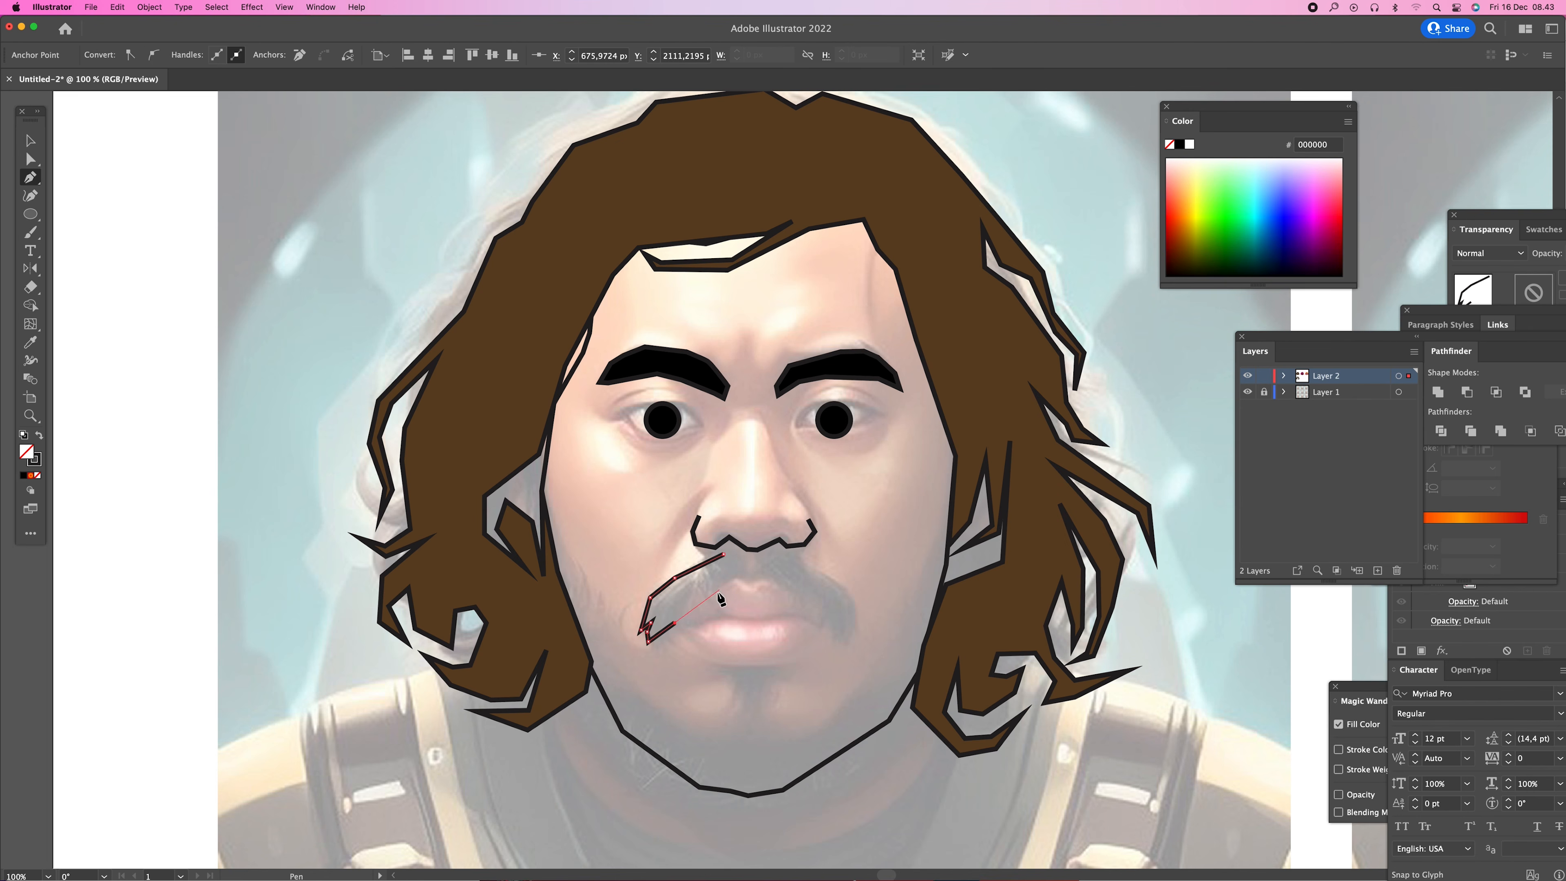
left_click(736, 579)
left_click(752, 583)
left_click(761, 579)
left_click(784, 588)
left_click(833, 618)
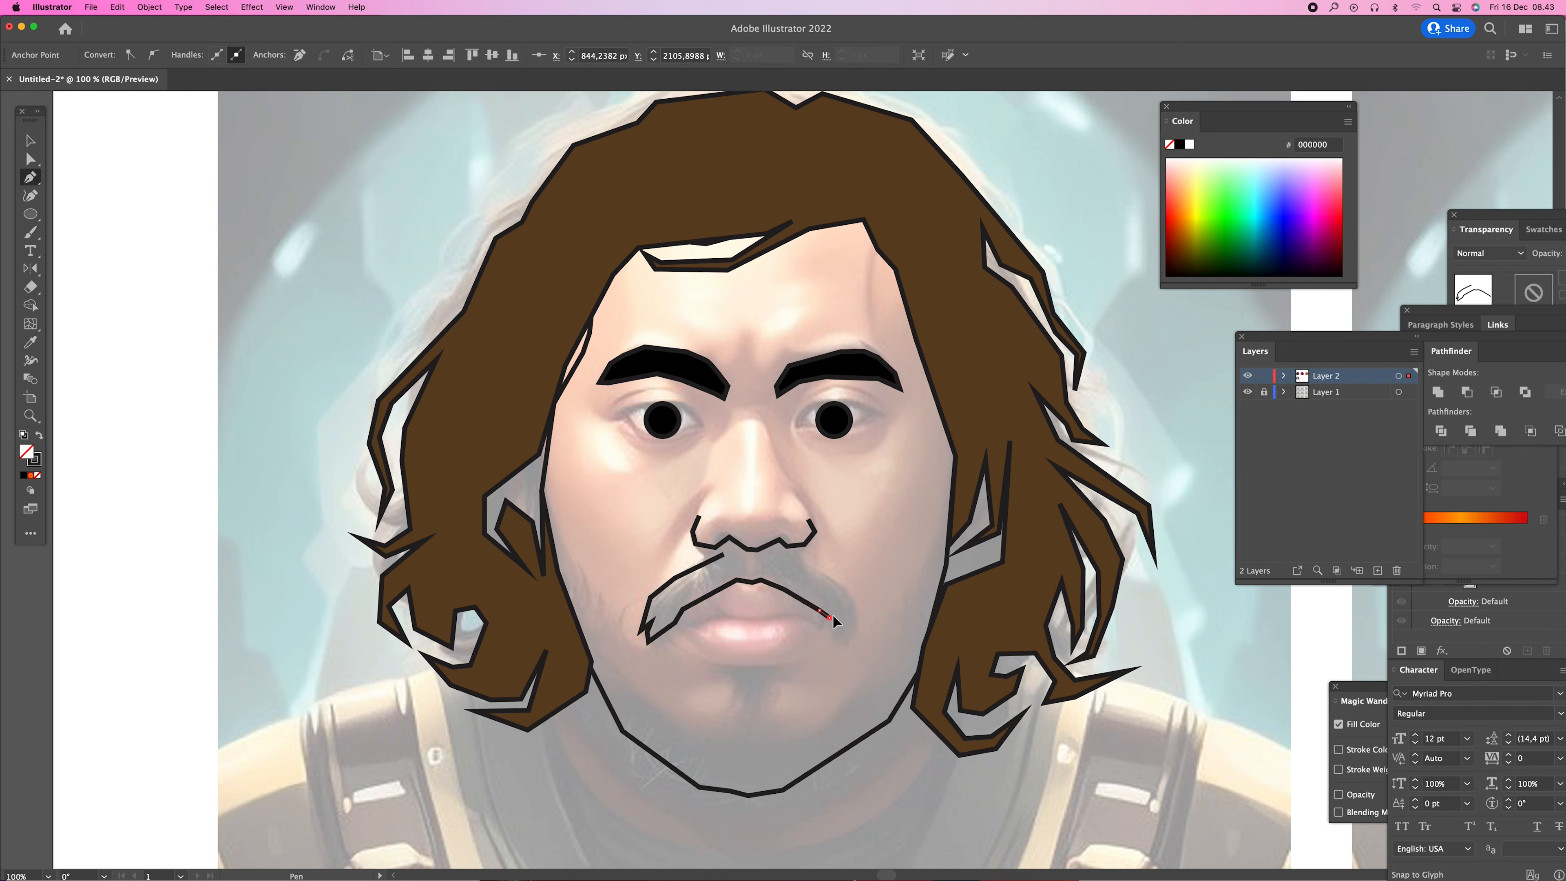
- Trace the moustache's jagged right tip and upper edge, closing the outline below the nose
left_click(838, 620)
left_click(846, 622)
left_click(844, 629)
left_click(848, 631)
left_click(850, 640)
left_click(855, 628)
left_click(856, 601)
left_click(841, 576)
left_click(783, 552)
left_click(763, 550)
left_click(747, 549)
left_click(720, 555)
left_click(724, 554)
- Fill the moustache with the hair's brown 604222 and adjust the anchor point at its upper edge
key("i")
left_click(967, 525)
key("a")
left_click_drag(723, 555, 719, 553)
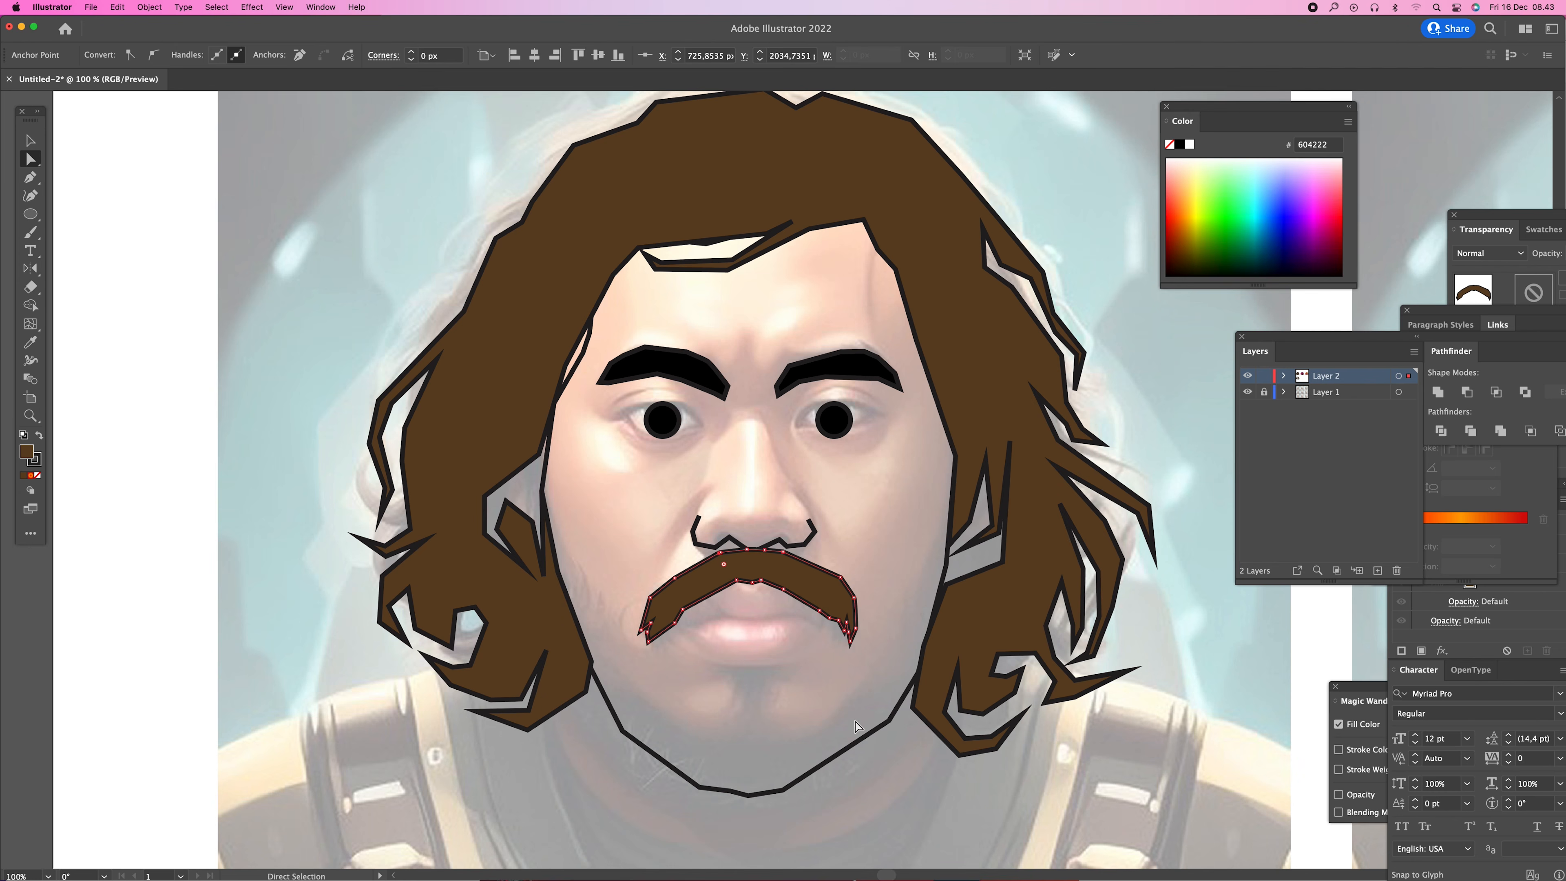
key("v")
left_click(886, 768)
- Draw the line between the lips and a second line along the lower lip with the Pen tool
key("p")
left_click(687, 624)
left_click(720, 617)
left_click(750, 619)
left_click(783, 616)
left_click(818, 626)
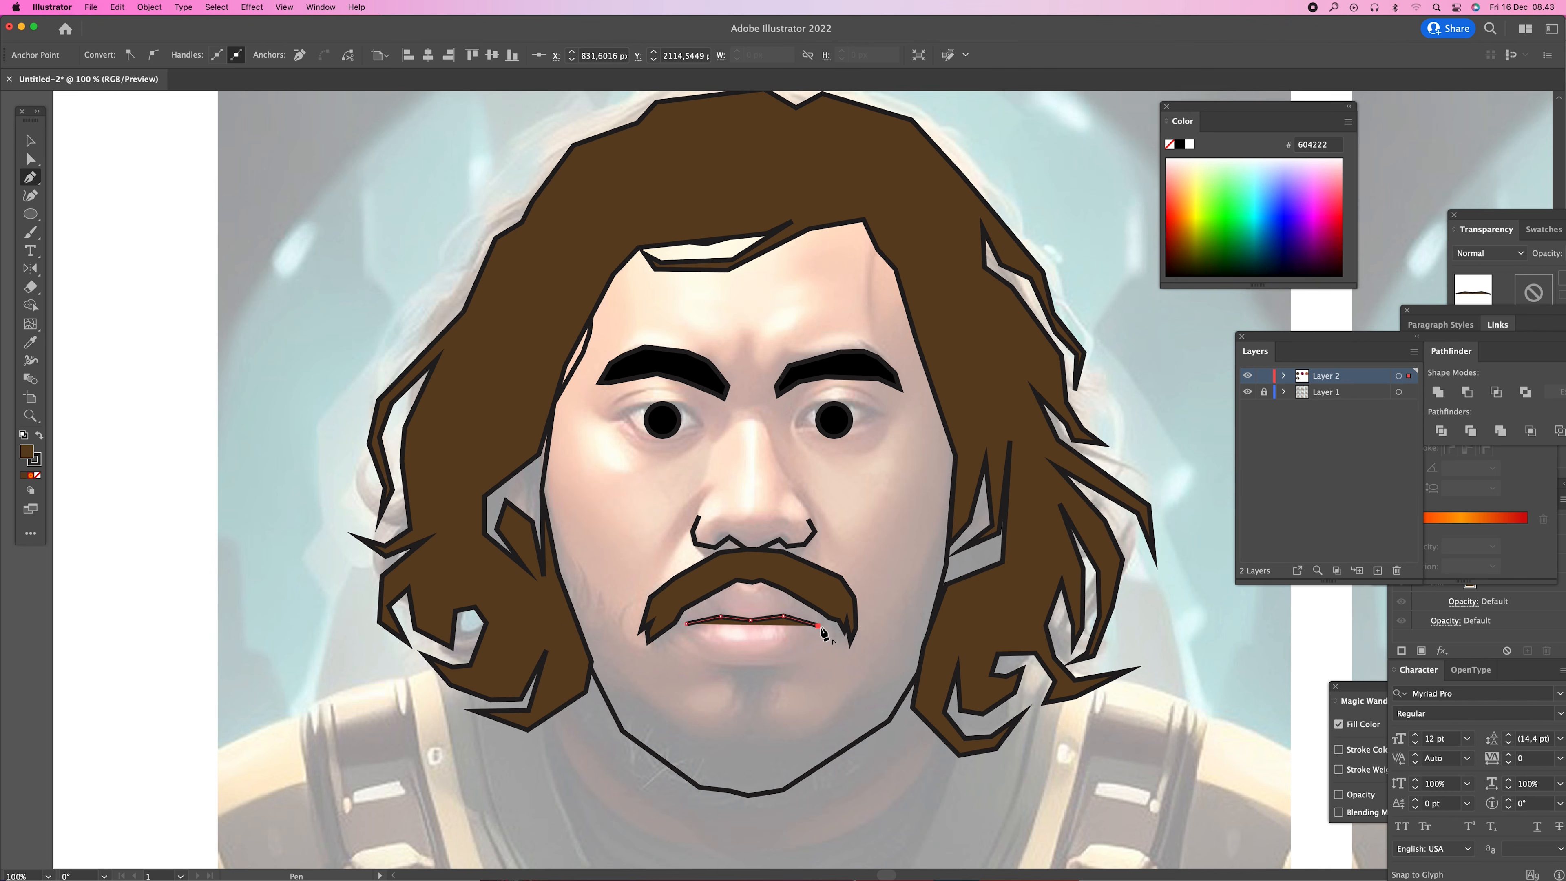
left_click(689, 649)
left_click(725, 663)
left_click(781, 662)
left_click(807, 652)
- Remove the fill from both mouth lines
key("v")
left_click(702, 622, "shift")
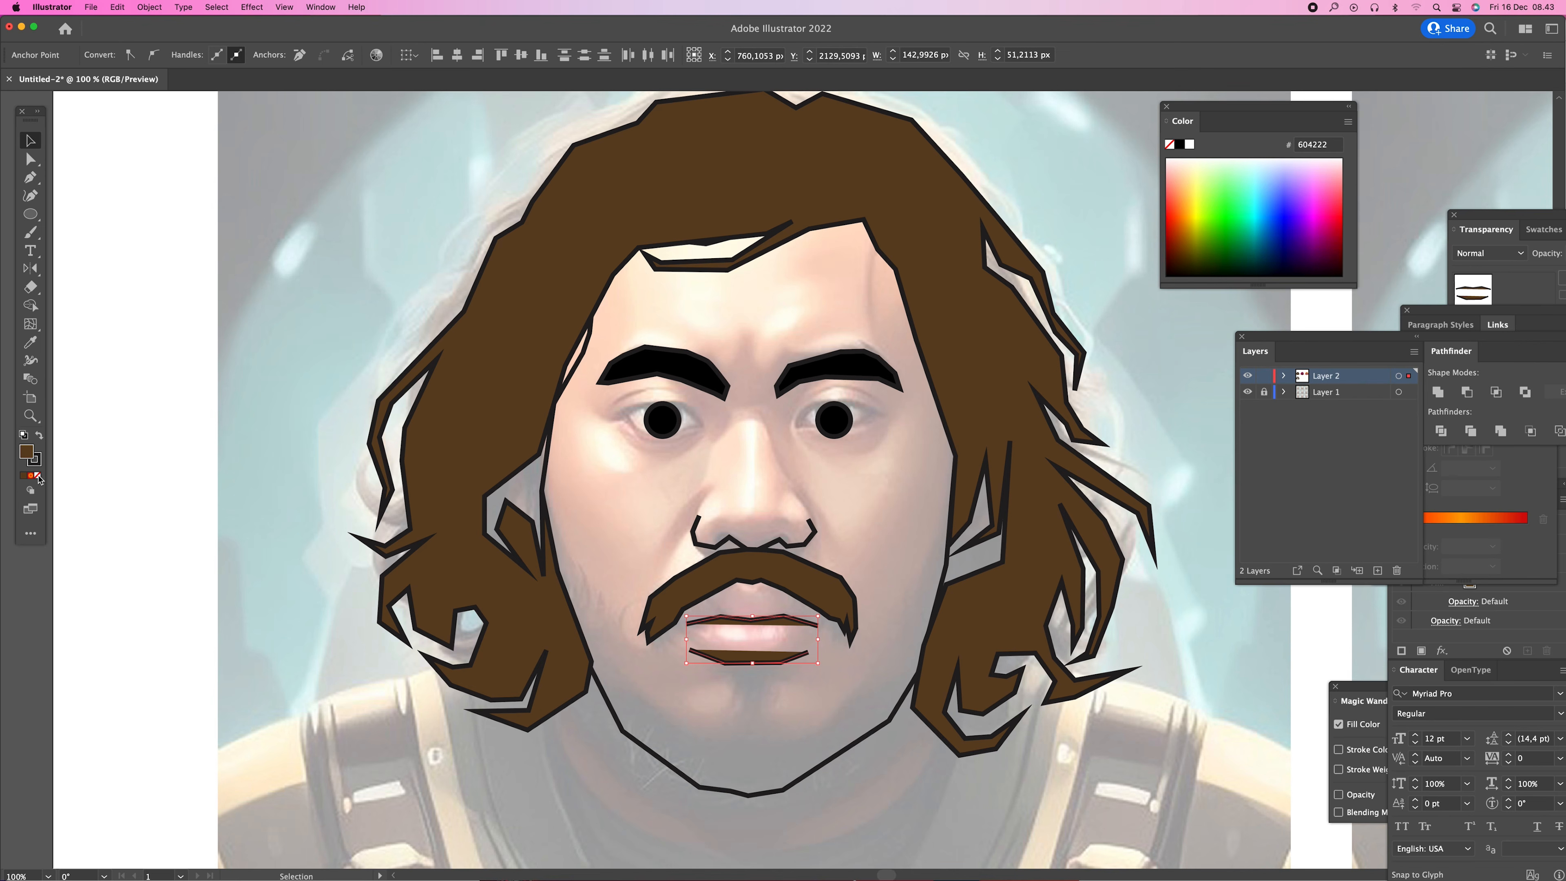
left_click(38, 475)
left_click(105, 482)
key("z")
left_click(759, 571, "alt")
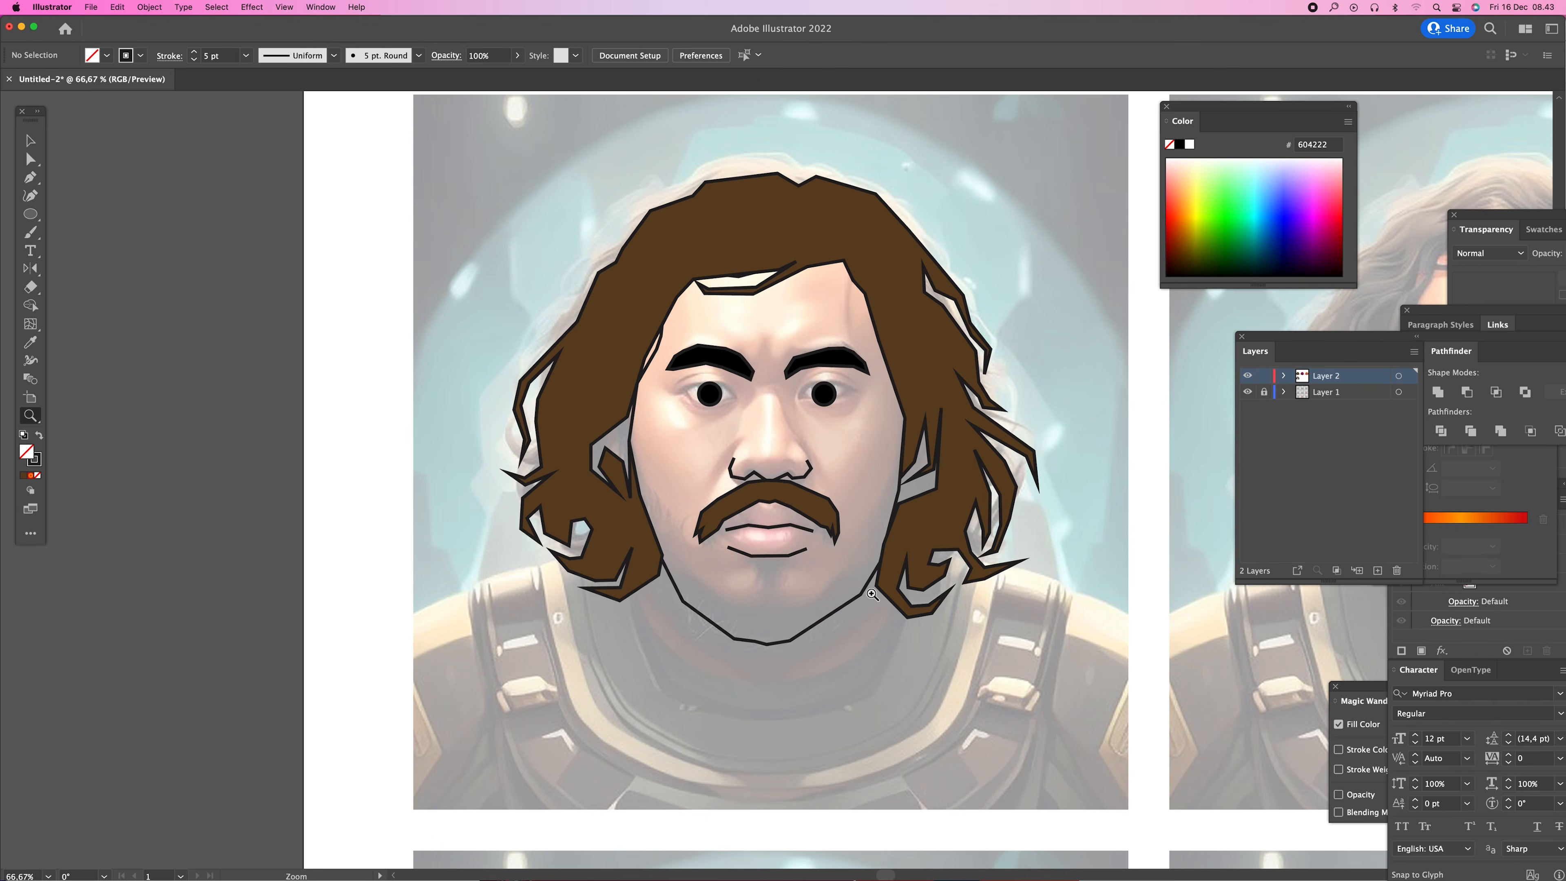
left_click(790, 594)
key("p")
scroll(616, 524, "up", 2)
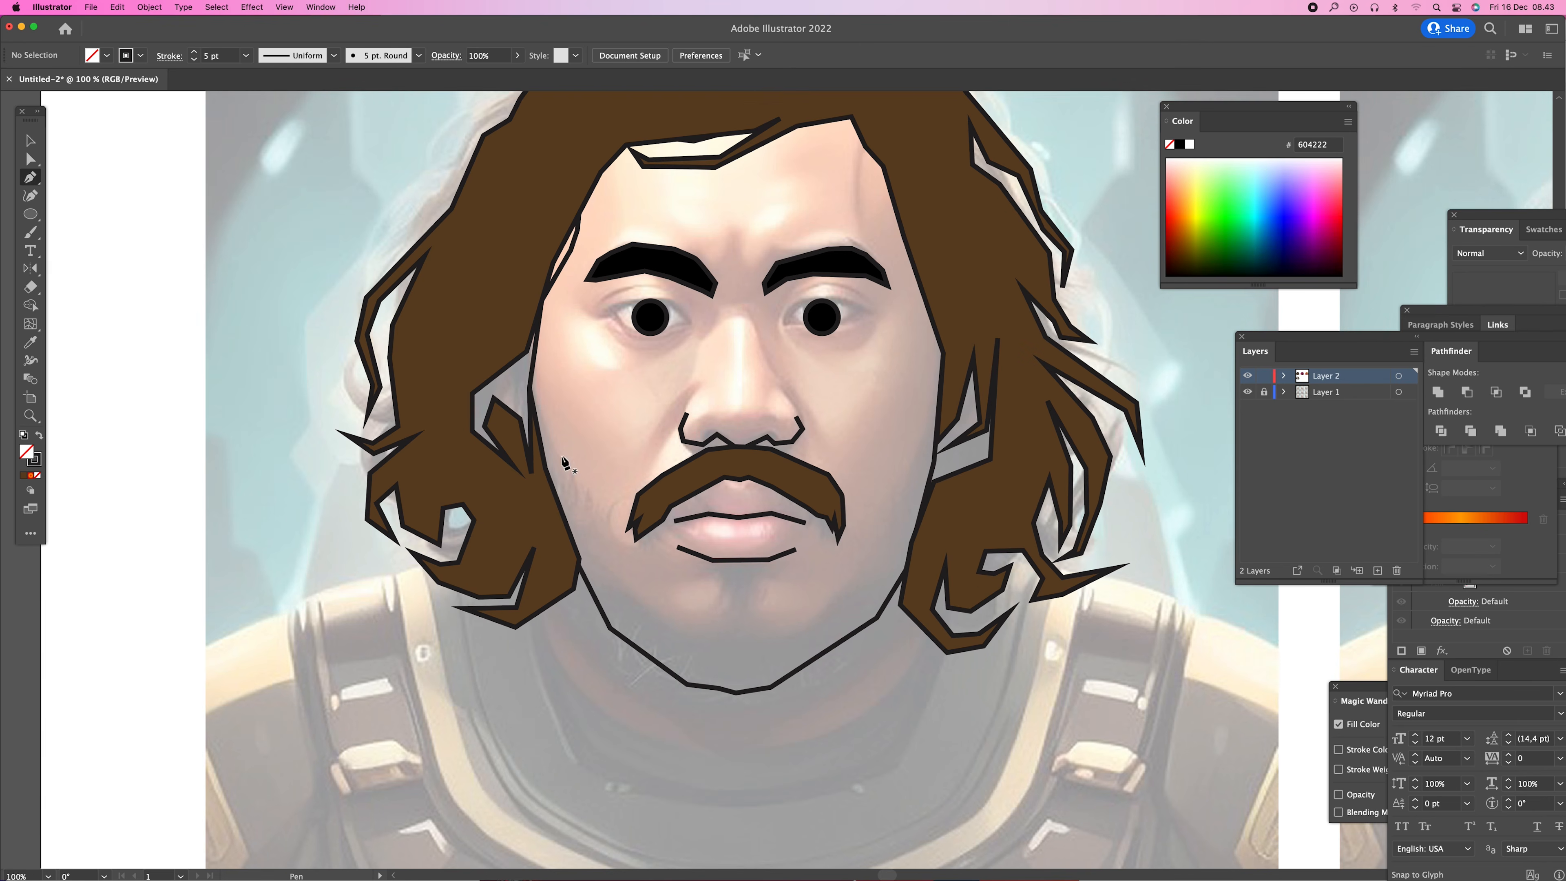
- Trace the beard's upper edge with the Pen tool, from beside the left ear down the cheek and across the chin towards the right jaw
left_click(536, 408)
left_click(558, 472)
left_click(603, 544)
left_click(636, 599)
left_click(642, 600)
left_click(689, 634)
left_click(712, 640)
left_click(728, 632)
left_click(746, 632)
left_click(767, 645)
left_click(806, 636)
left_click(843, 585)
left_click(845, 584)
left_click(883, 570)
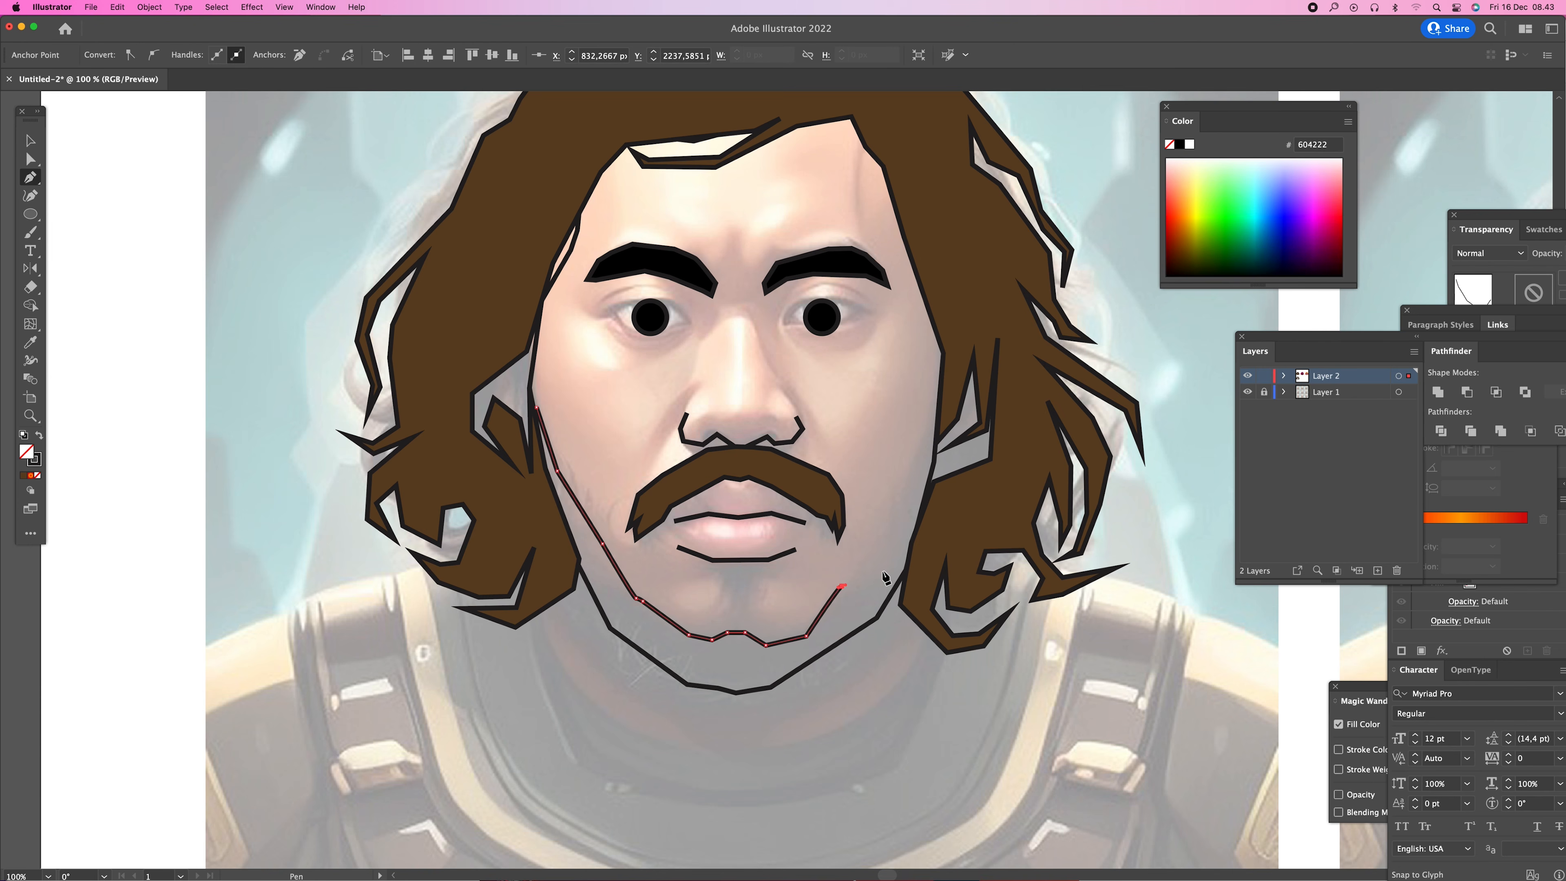
- Continue the beard outline up to the right sideburn and back around the underside of the jaw, closing it beside the left ear
left_click(926, 493)
left_click(891, 608)
left_click(849, 645)
left_click(806, 681)
left_click(748, 697)
left_click(701, 690)
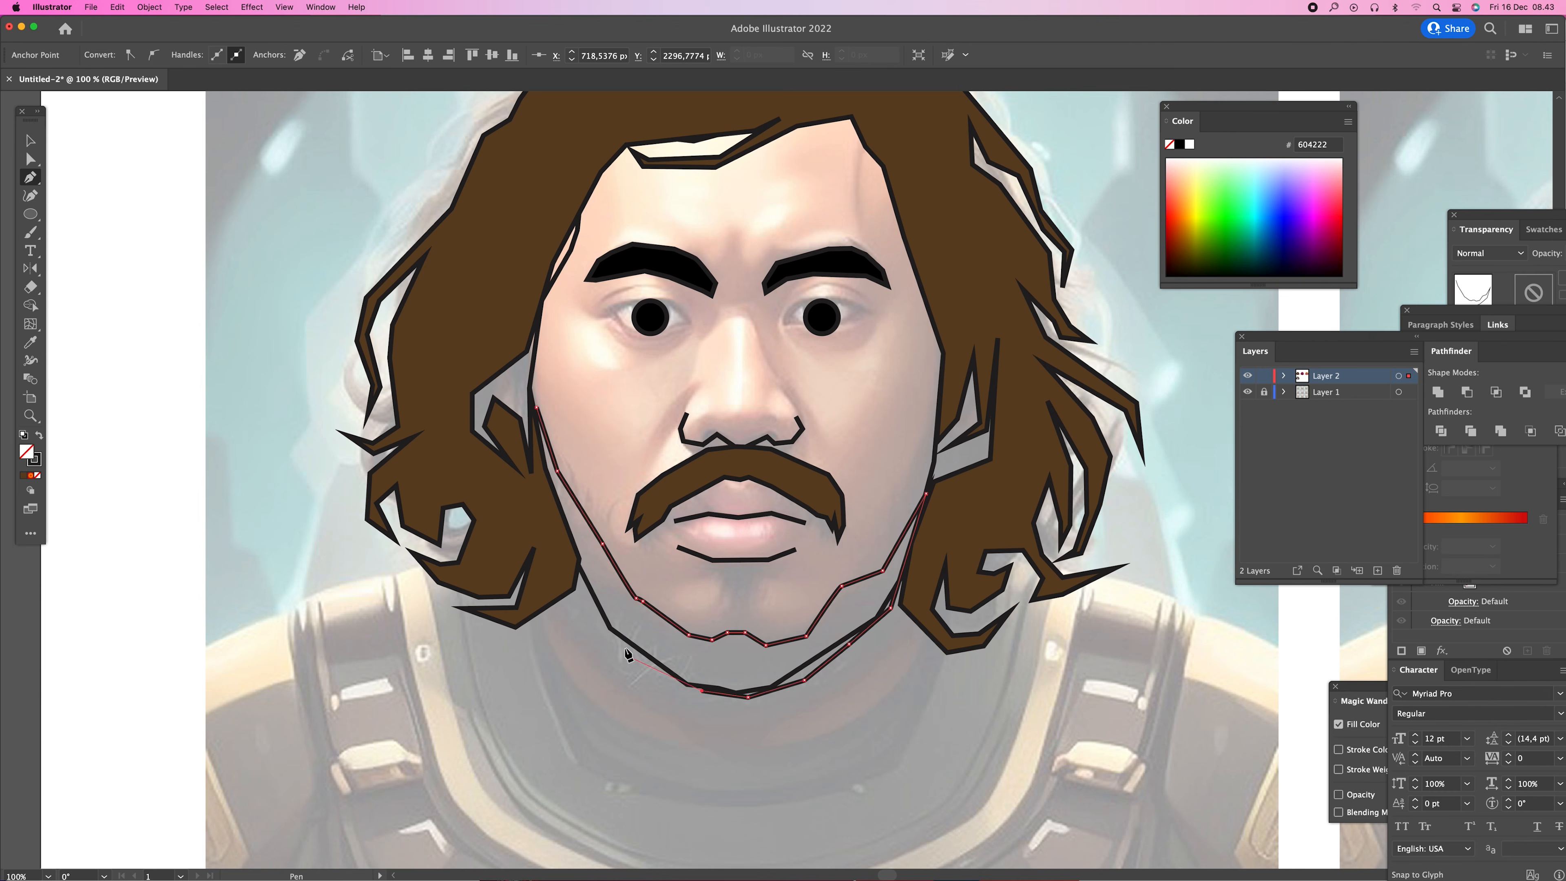
left_click(624, 644)
left_click(573, 563)
left_click(538, 456)
left_click(529, 388)
left_click(536, 407)
- Fill the beard with the hair's brown 604222
key("i")
left_click(460, 379)
key("z")
left_click(725, 522, "alt")
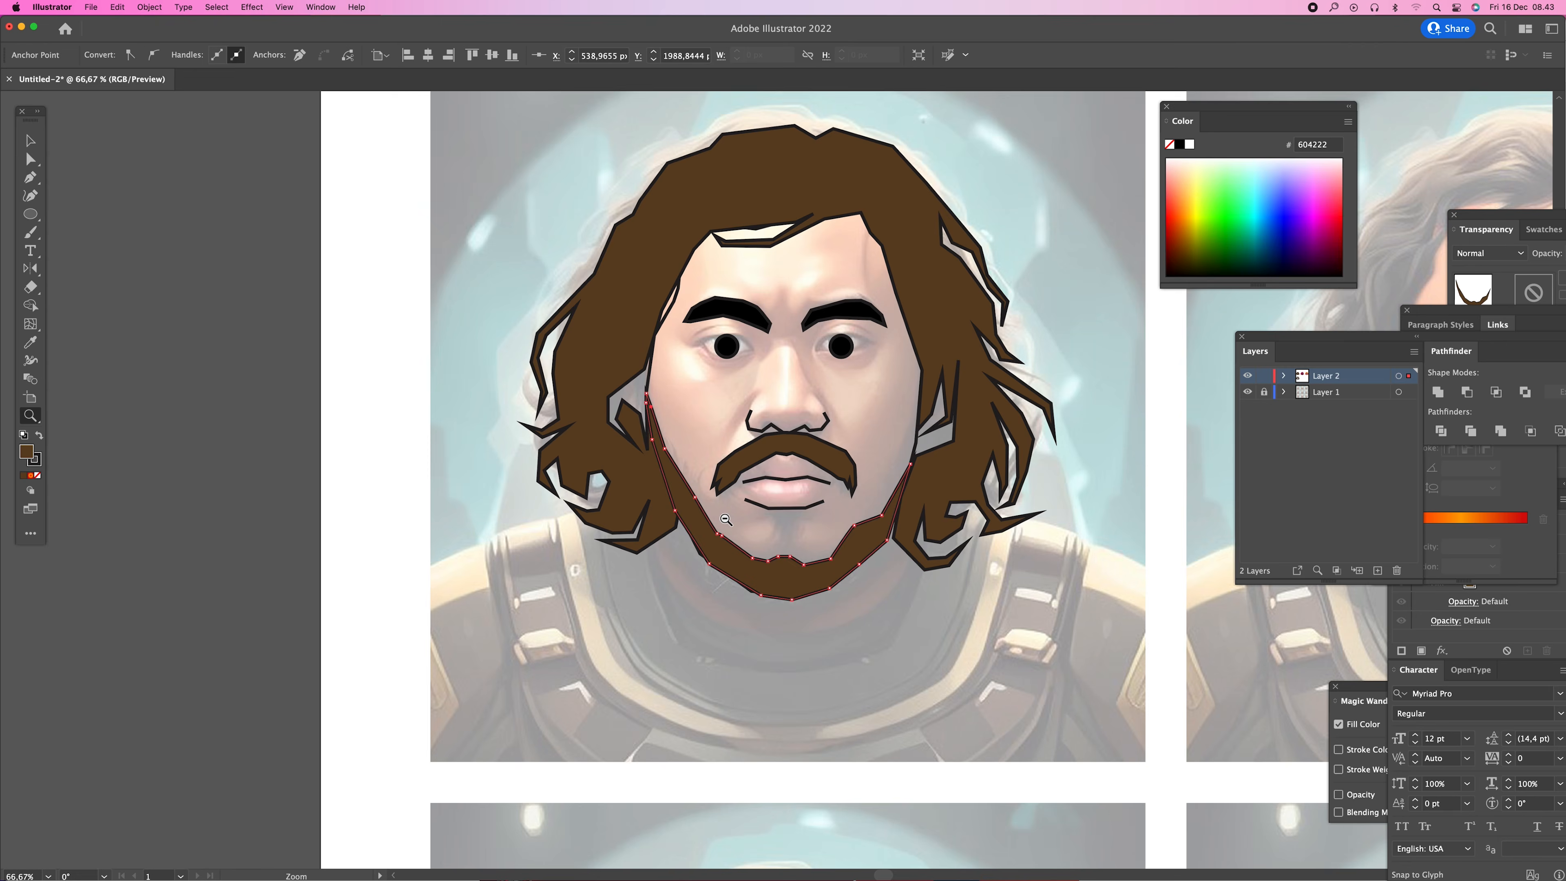
left_click(725, 522, "alt")
left_click(725, 521, "alt")
left_click_drag(788, 507, 625, 595)
key("v")
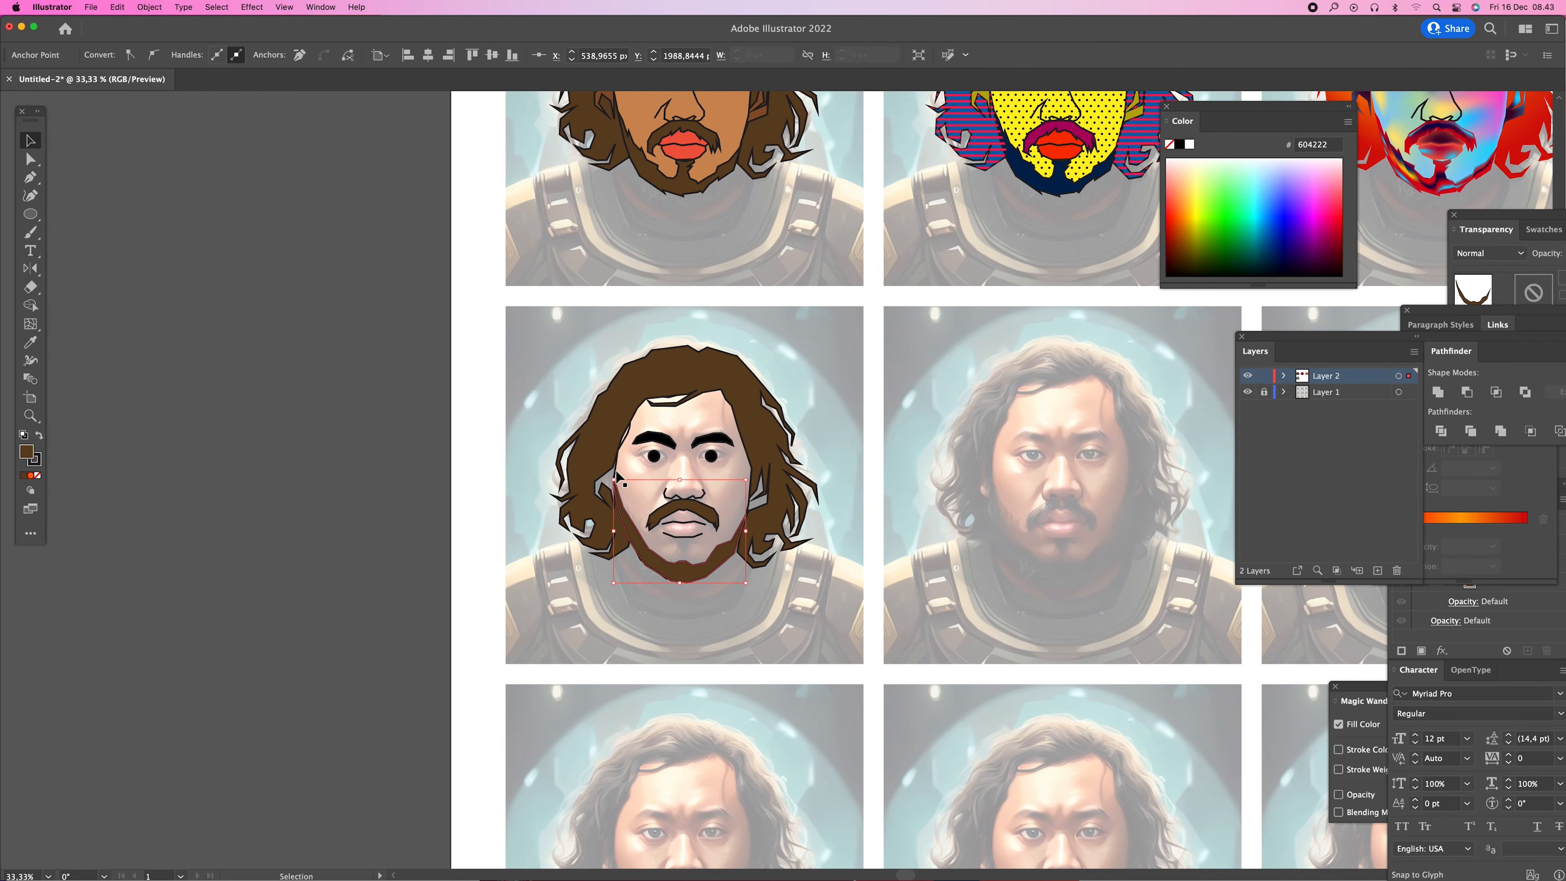
- Fill the face shape with the peach skin colour FFAF8F
left_click(618, 476)
key("super+equal")
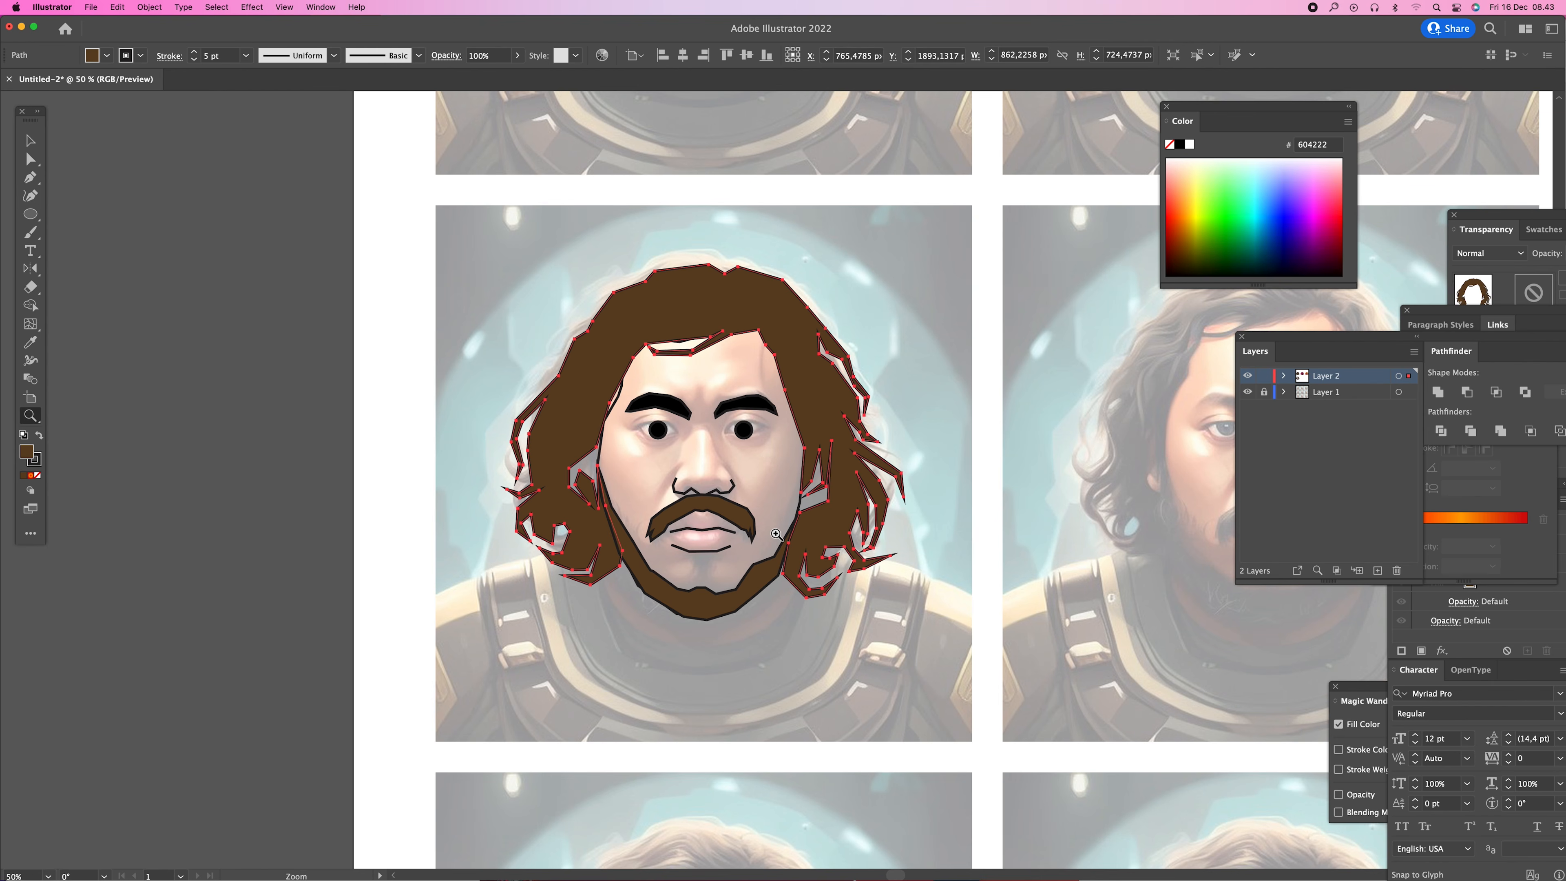
left_click(802, 508)
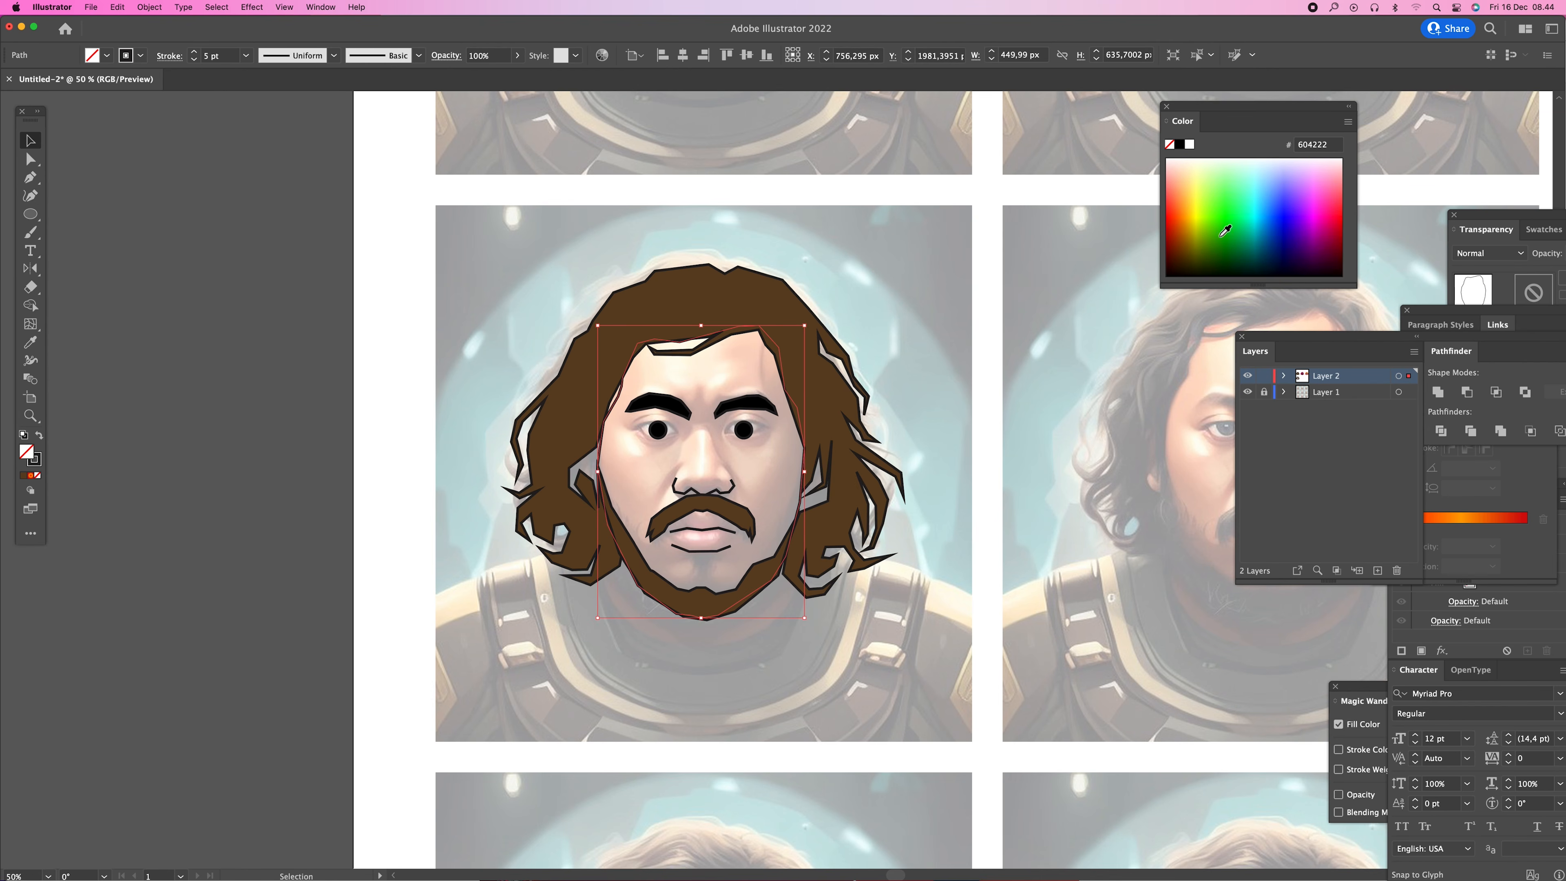
left_click(1194, 181)
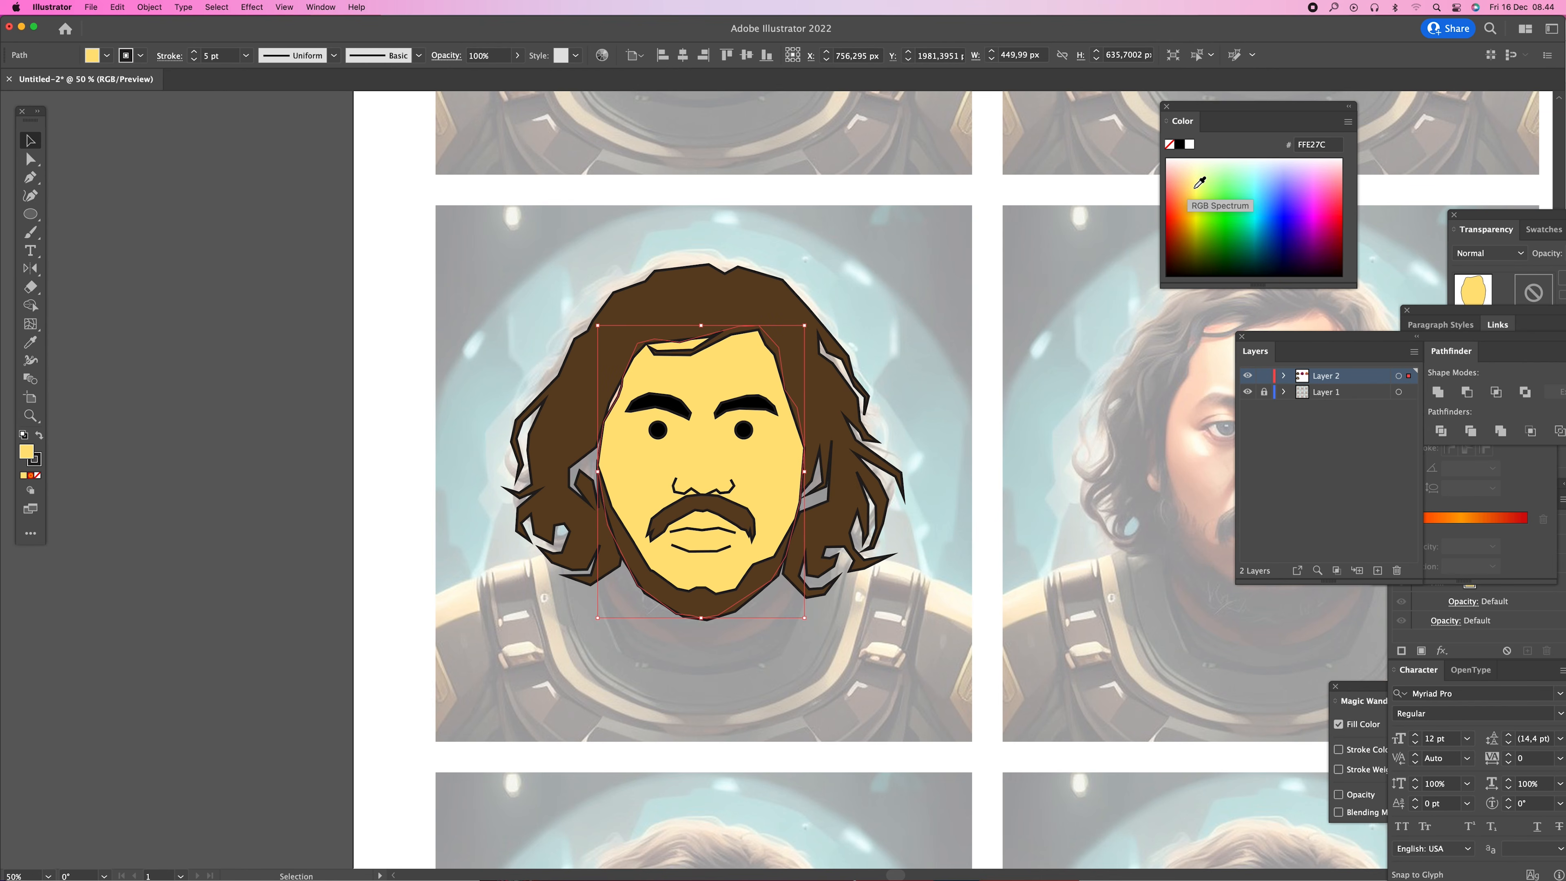
left_click(1182, 175)
left_click(1184, 175)
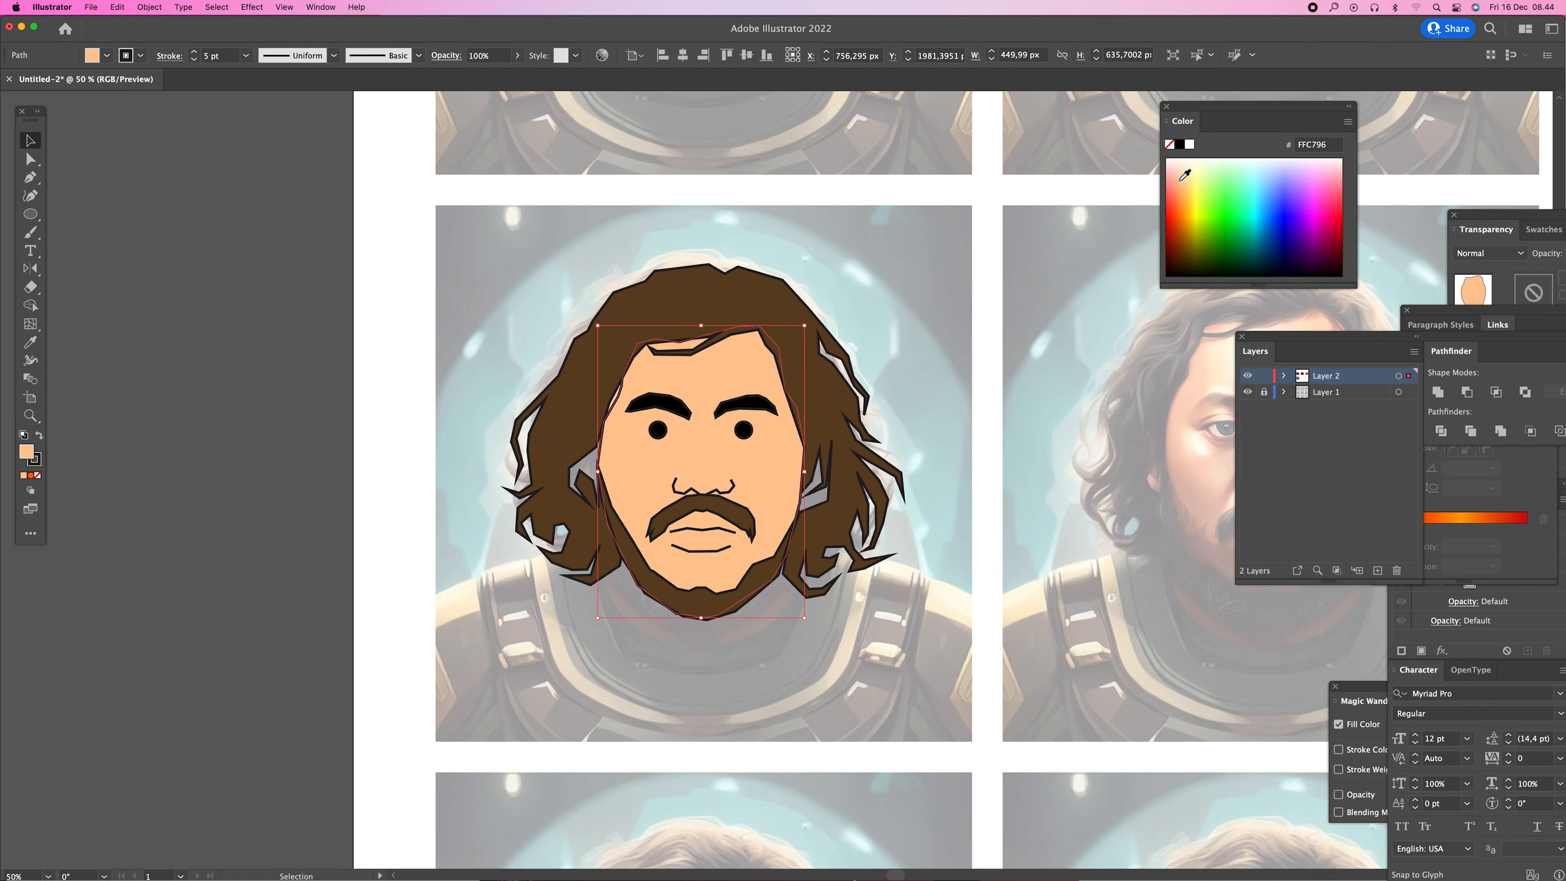
left_click(1179, 175)
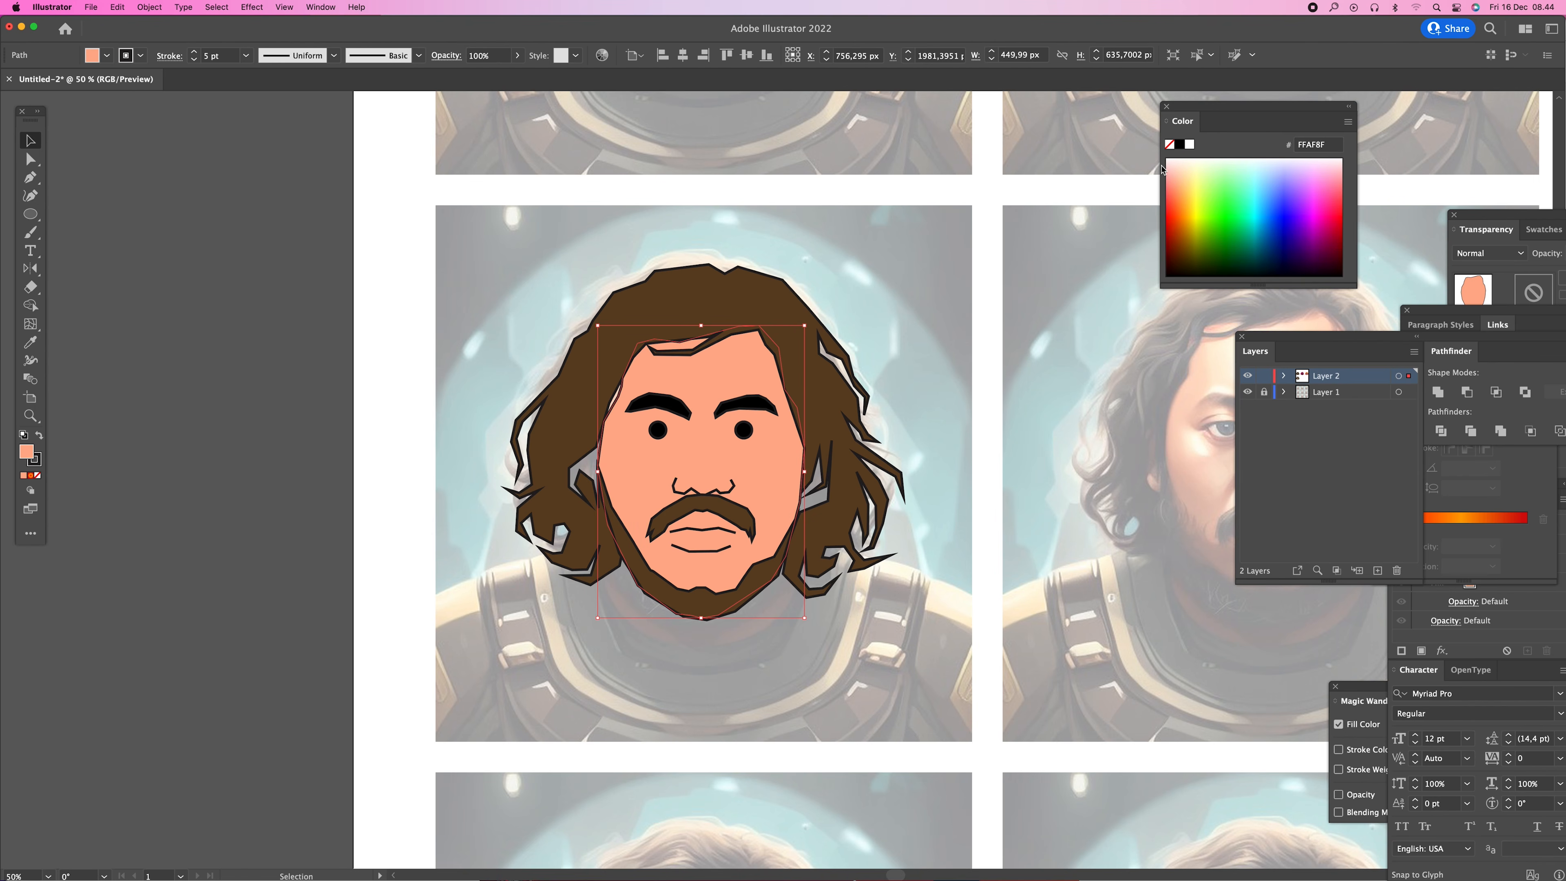
- Draw a closed polygon with the Pen tool covering the face and both ears, keeping its edges within the hair
key("p")
left_click(593, 360)
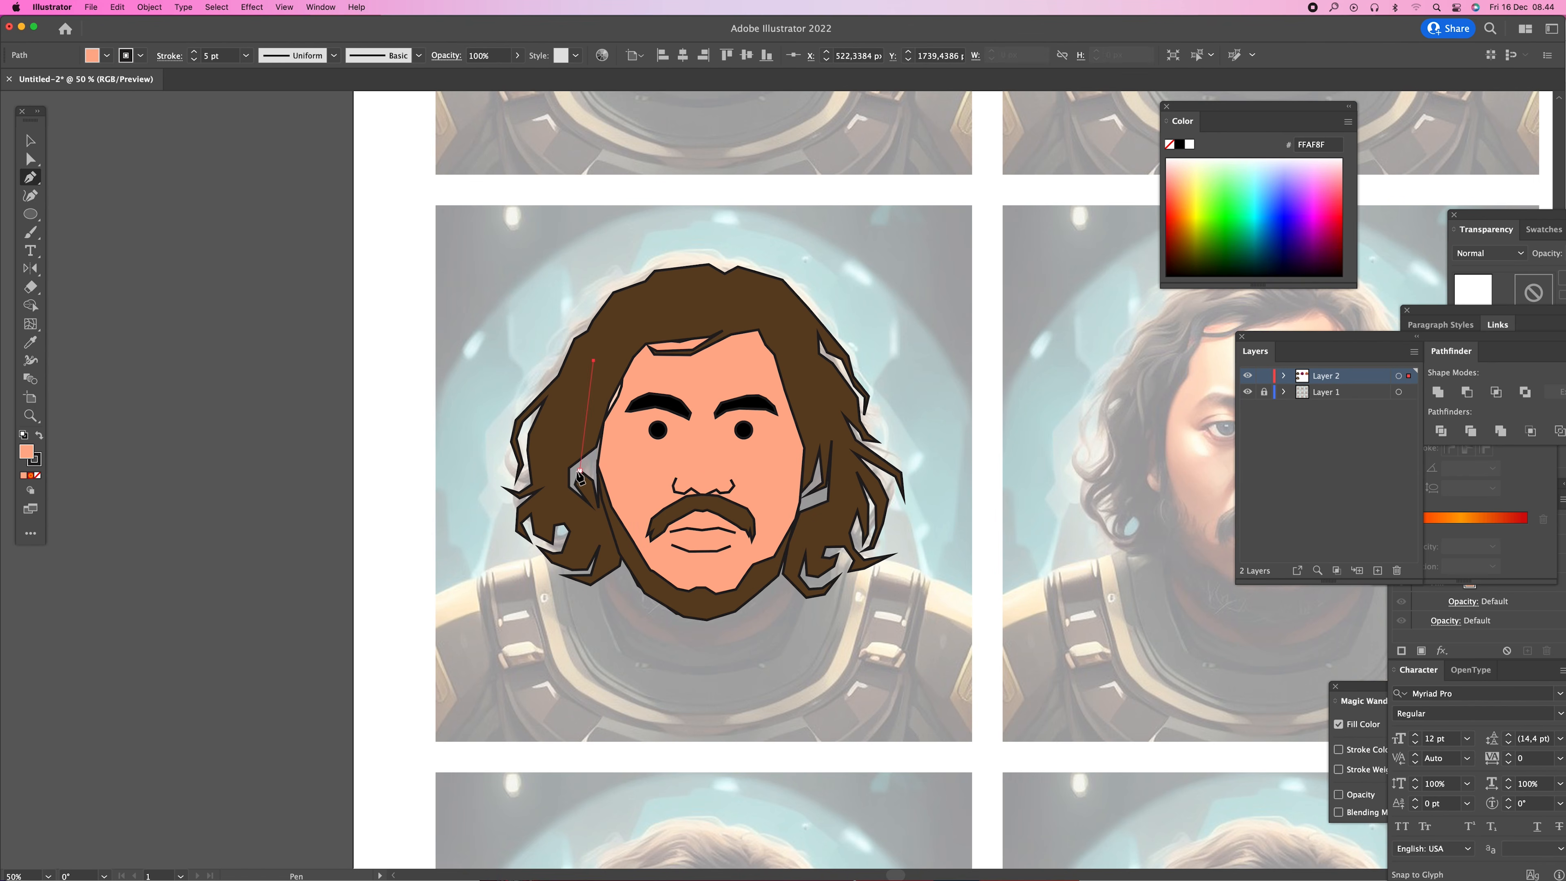
left_click(550, 465)
left_click(568, 513)
left_click(627, 545)
left_click(800, 544)
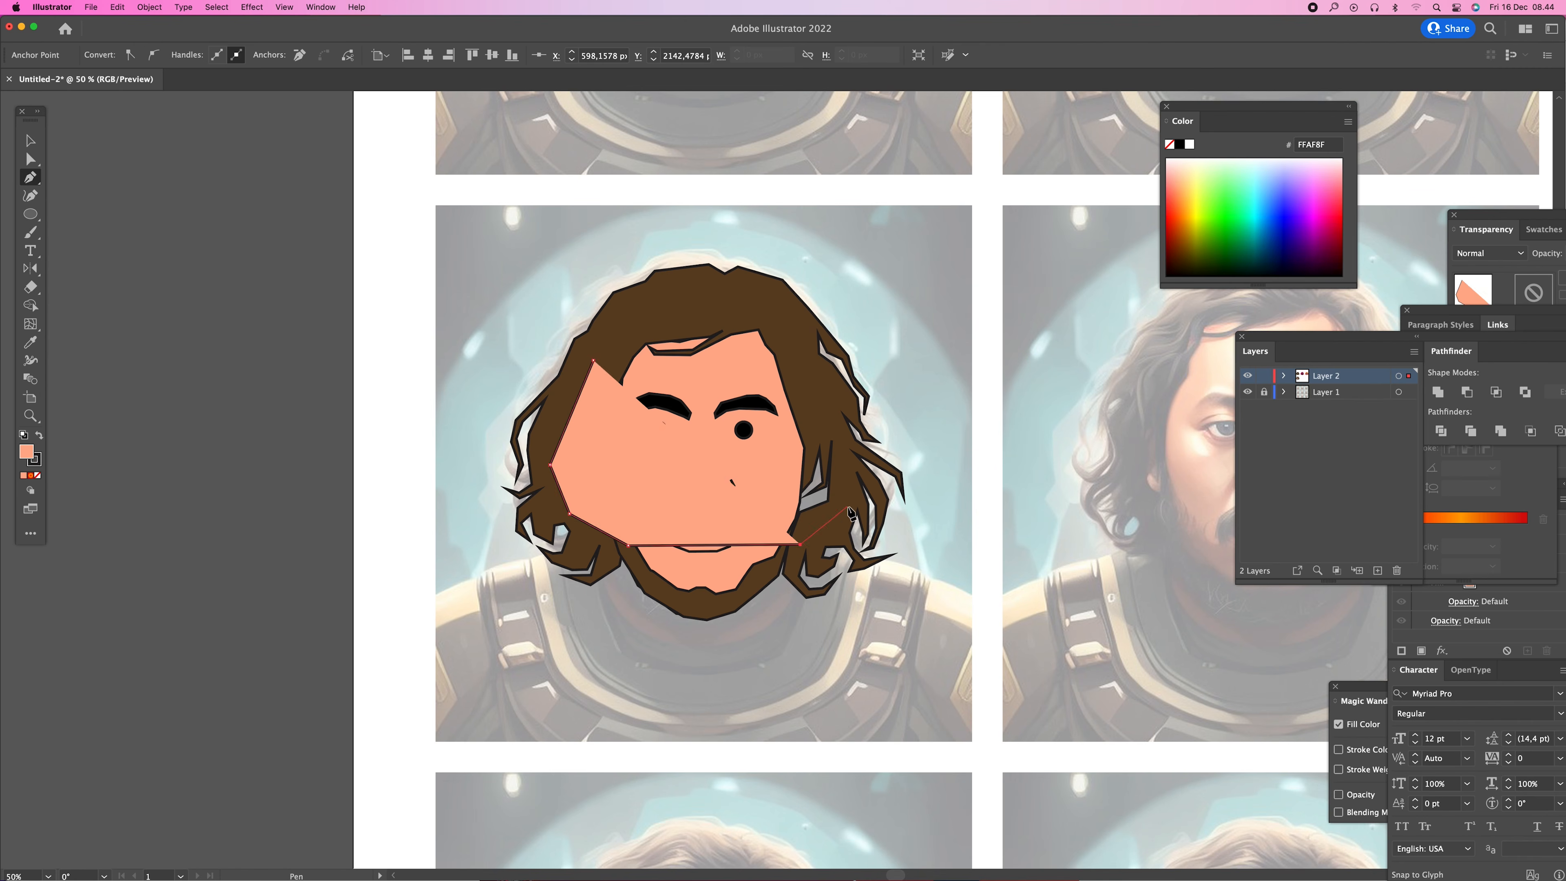
left_click(847, 506)
left_click(839, 422)
left_click(779, 309)
left_click(624, 302)
left_click(593, 360)
- Fill the polygon with the darker skin colour C67154 and send it behind the other artwork so it colours the ears
double_click(26, 451)
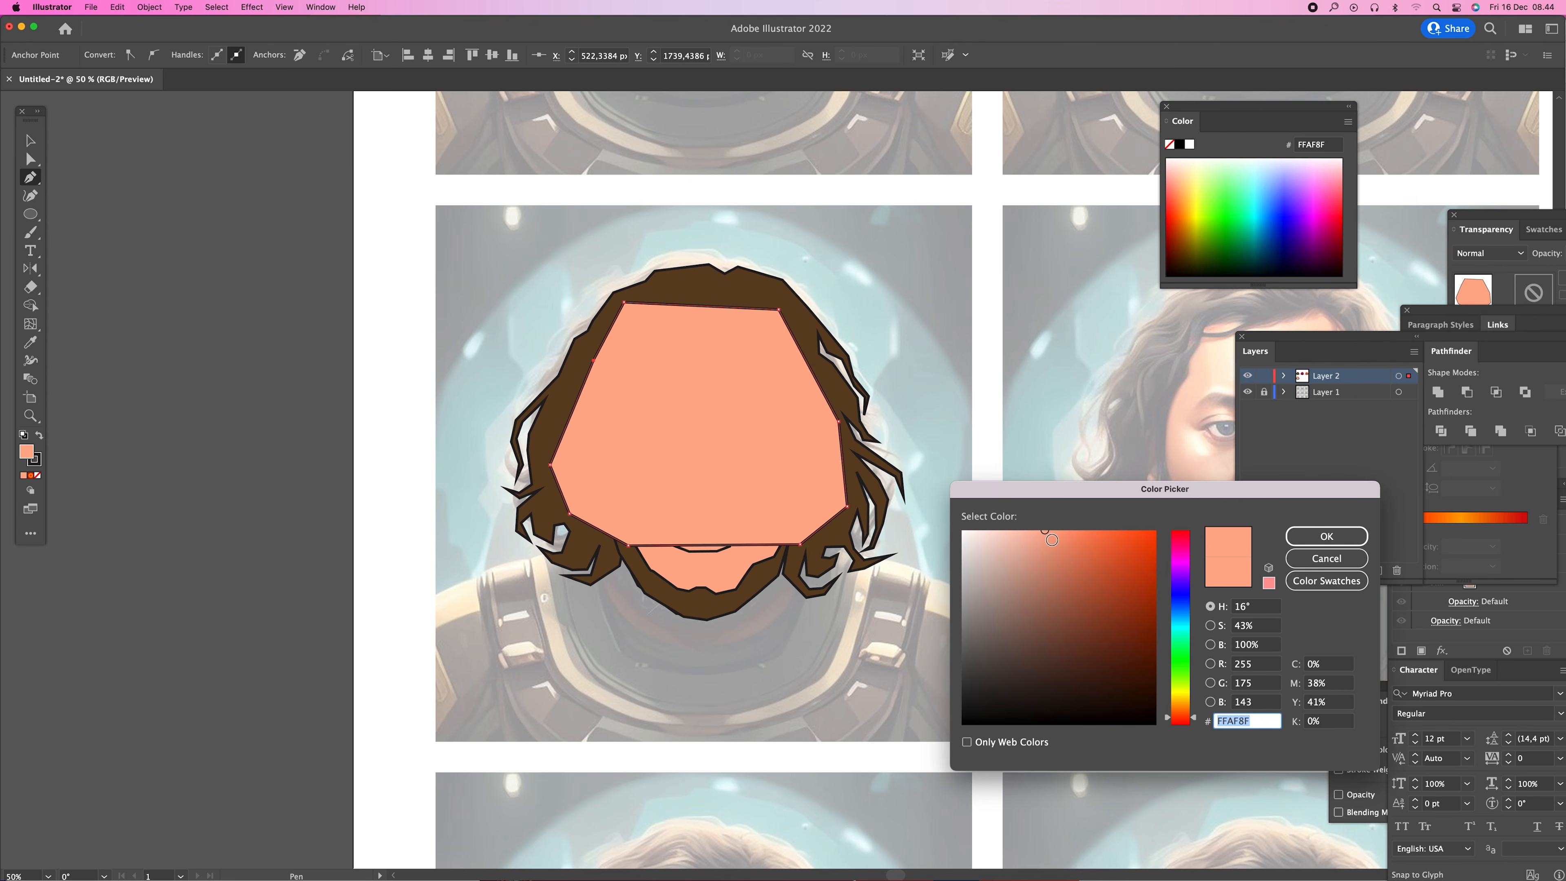
left_click(1072, 573)
left_click(1326, 536)
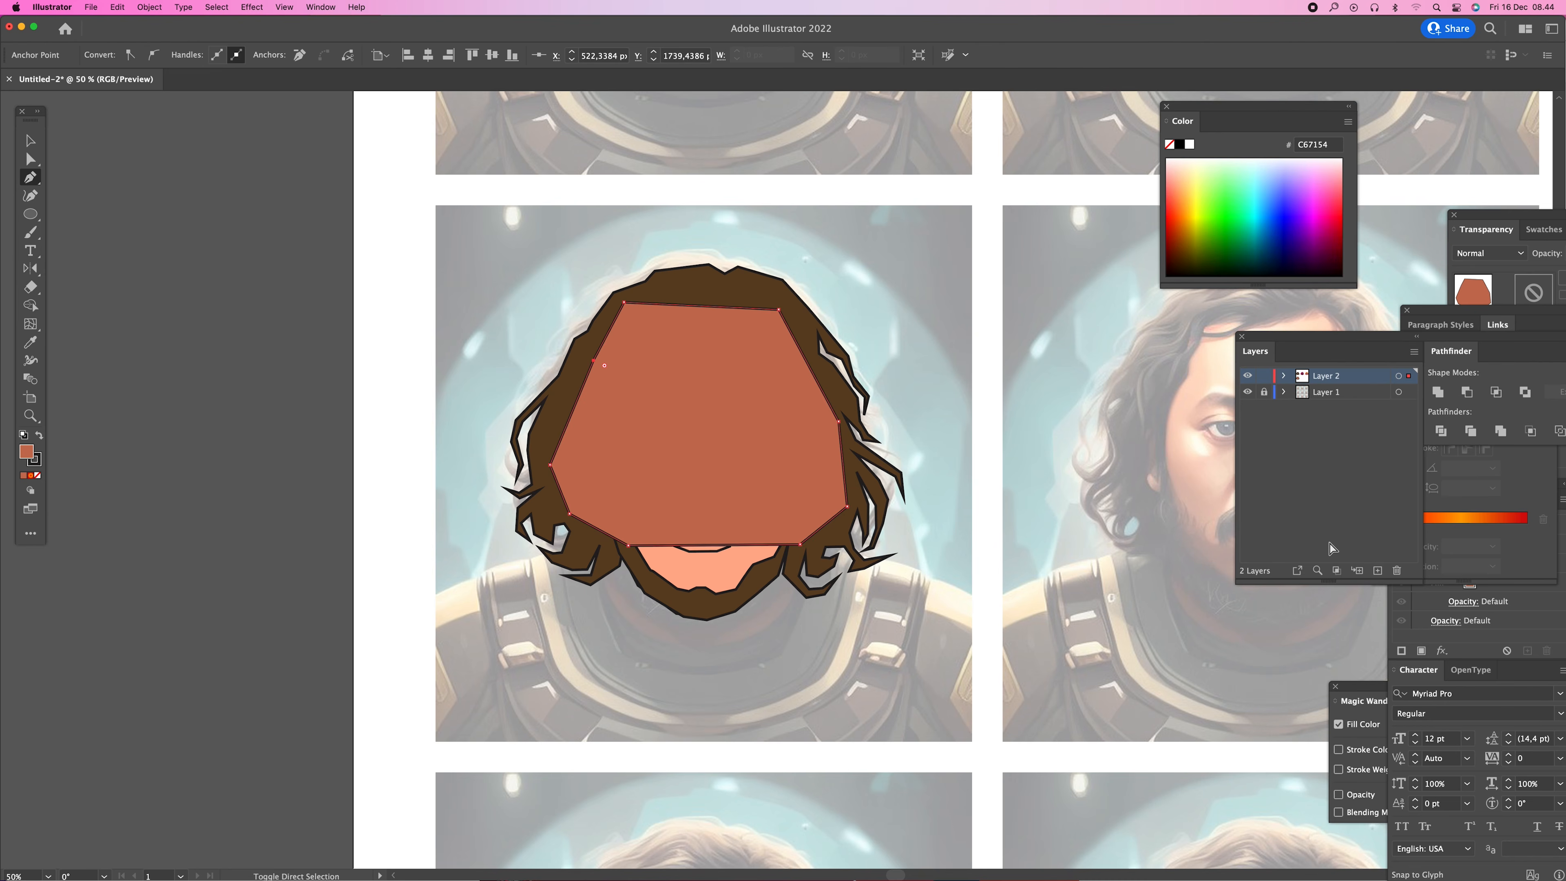
key("super+shift+[")
key("super+shift+a")
- Adjust the hair's inner edge at the left temple so it follows the face outline without a gap
left_click(663, 440, "super")
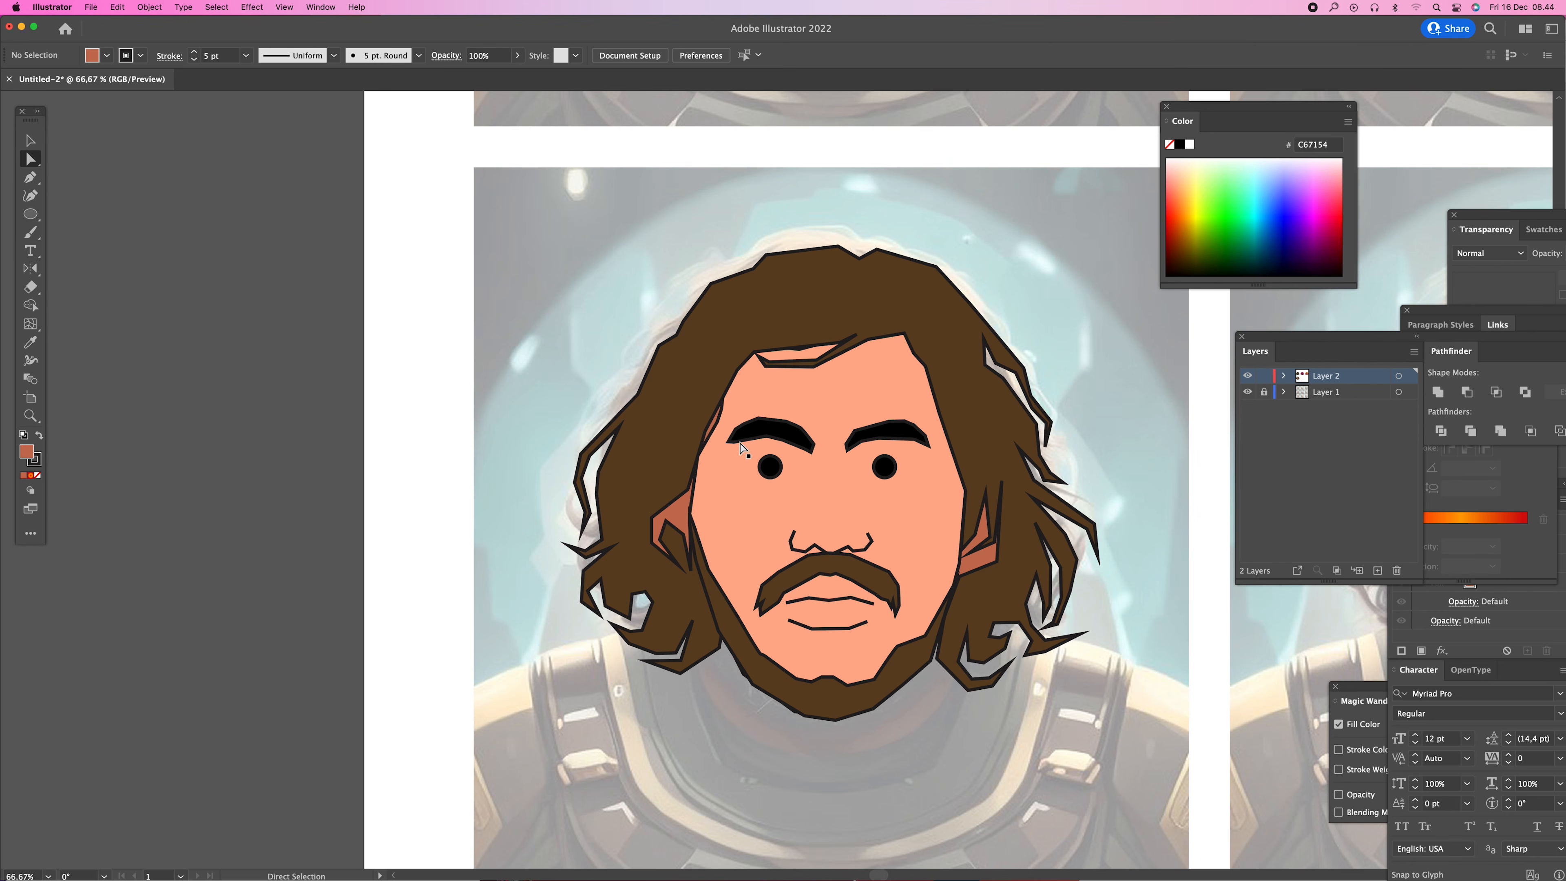
left_click(726, 423)
left_click(718, 422)
left_click(711, 415)
left_click(711, 420)
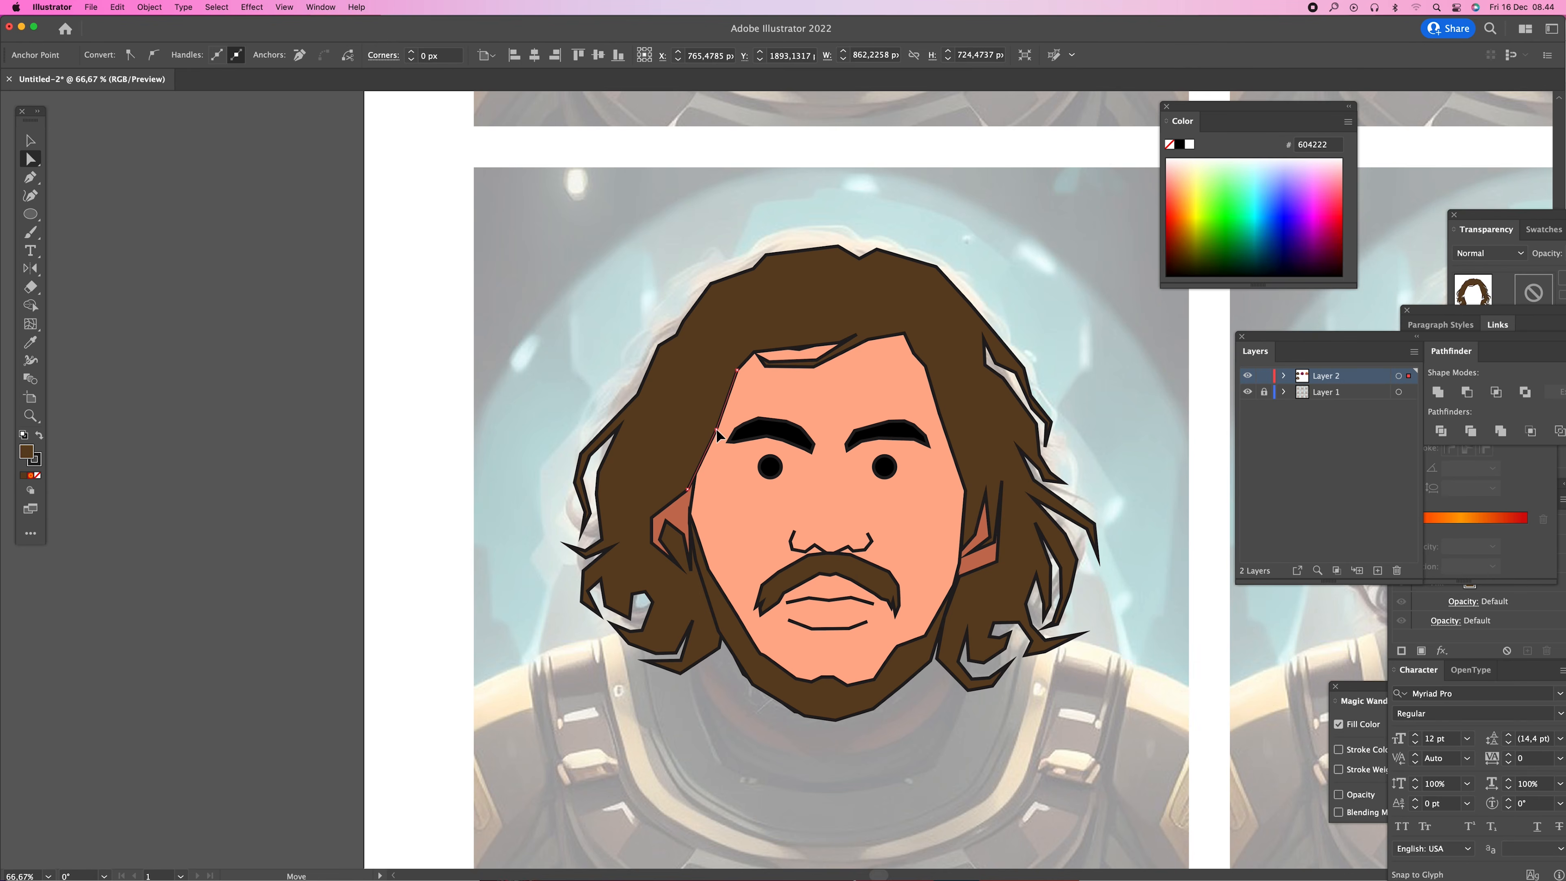
left_click(433, 357)
- Hide the reference photos on Layer 1 to check the four portraits on white, and show the photos again
left_click(897, 489, "alt+super")
left_click(897, 490, "alt+super")
left_click(897, 490, "alt+super")
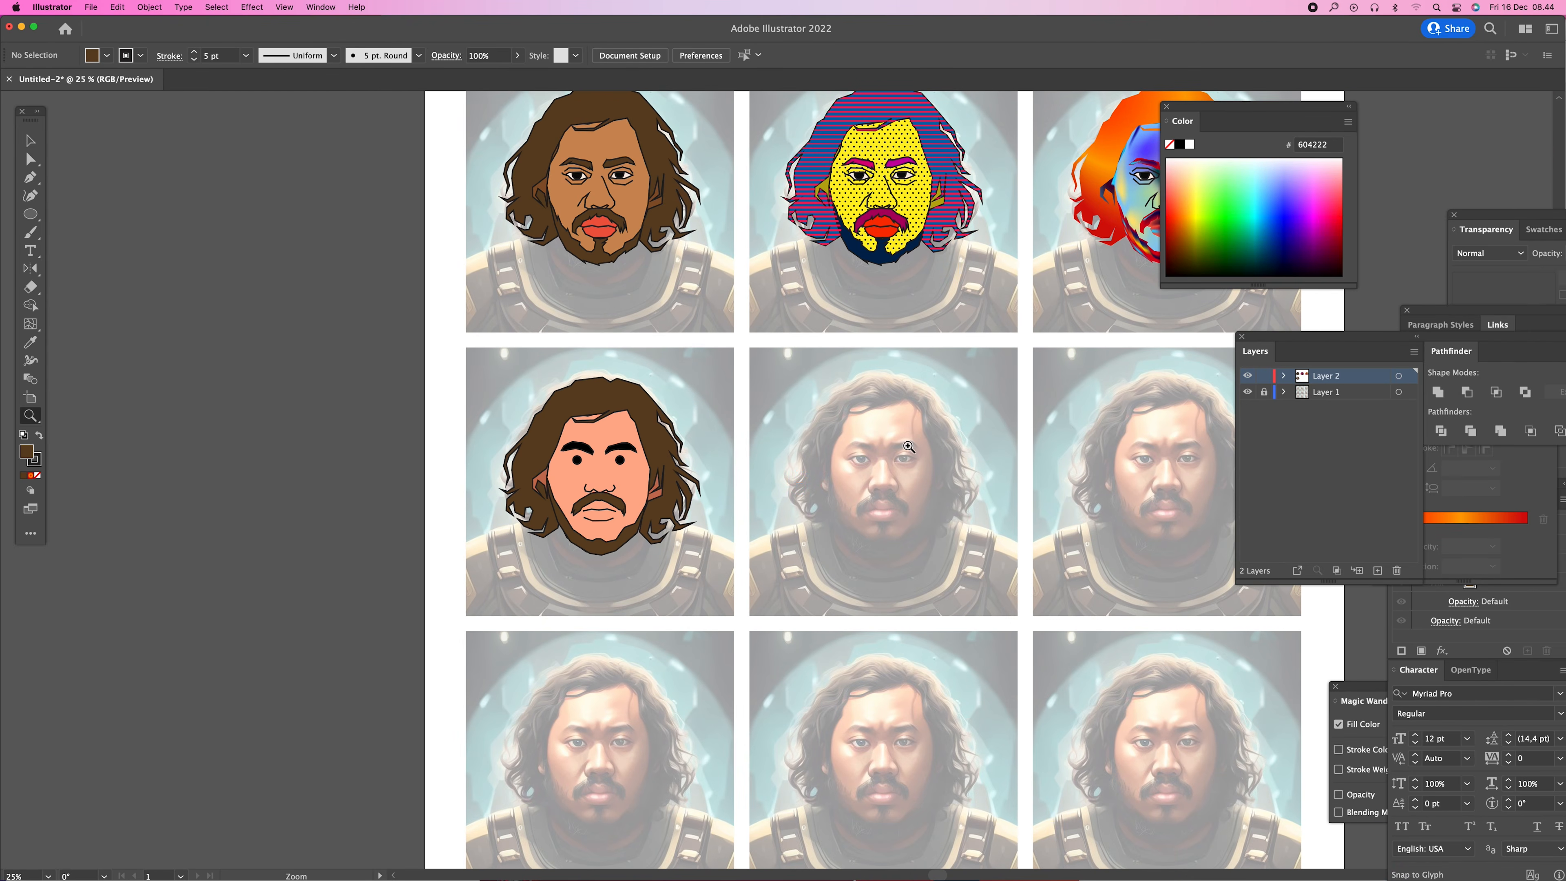
left_click(1247, 393)
scroll(739, 506, "up", 3)
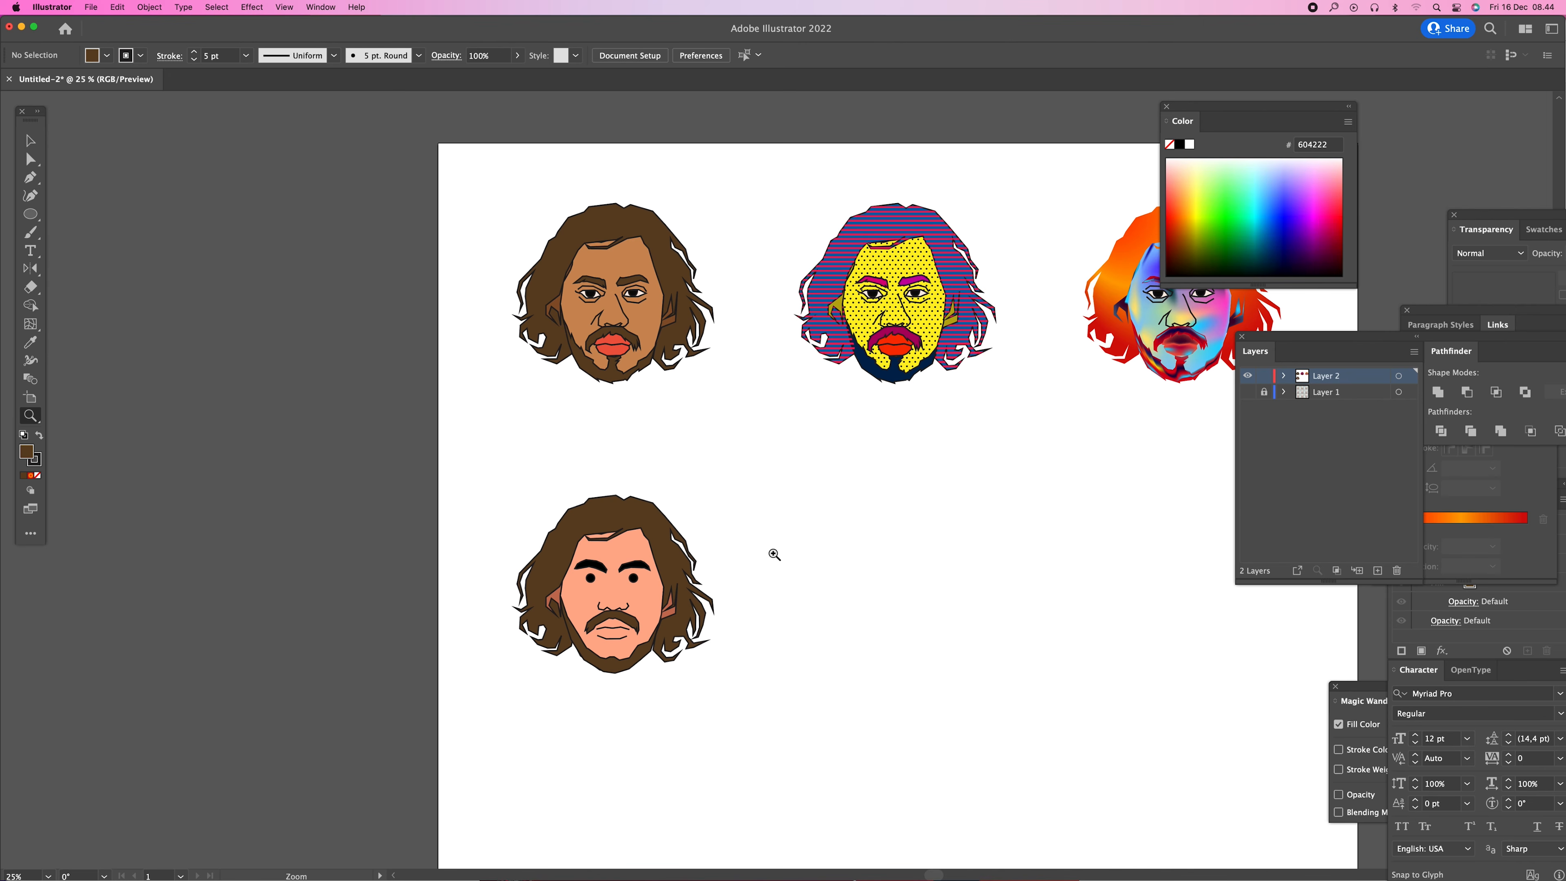
left_click(694, 535)
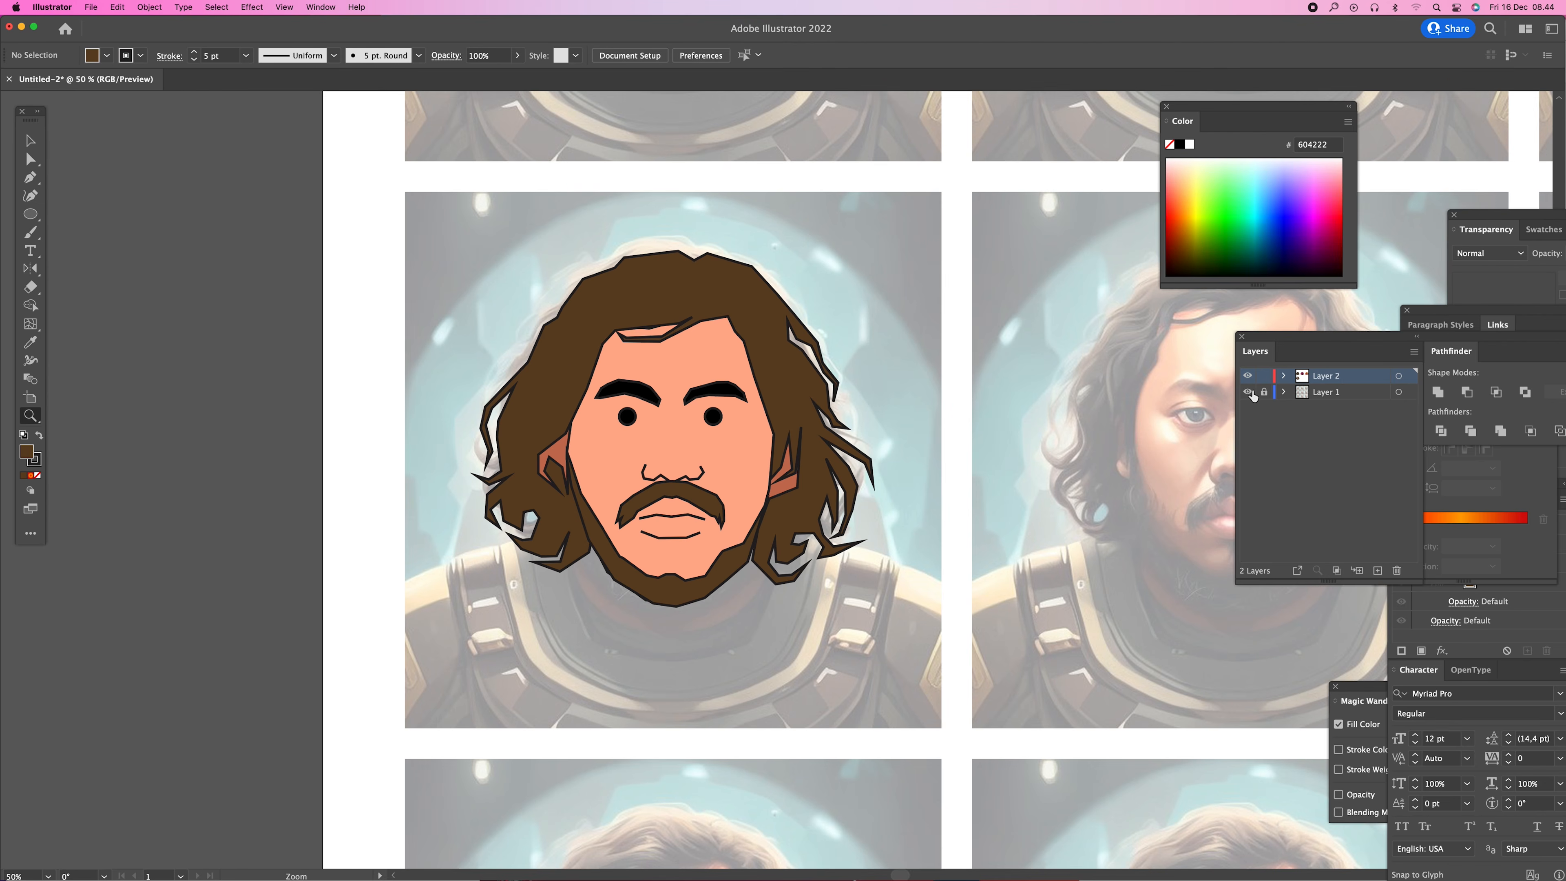
- Remove the outline stroke from both eyebrows of the fourth portrait
left_click(639, 396, "super")
left_click(644, 413)
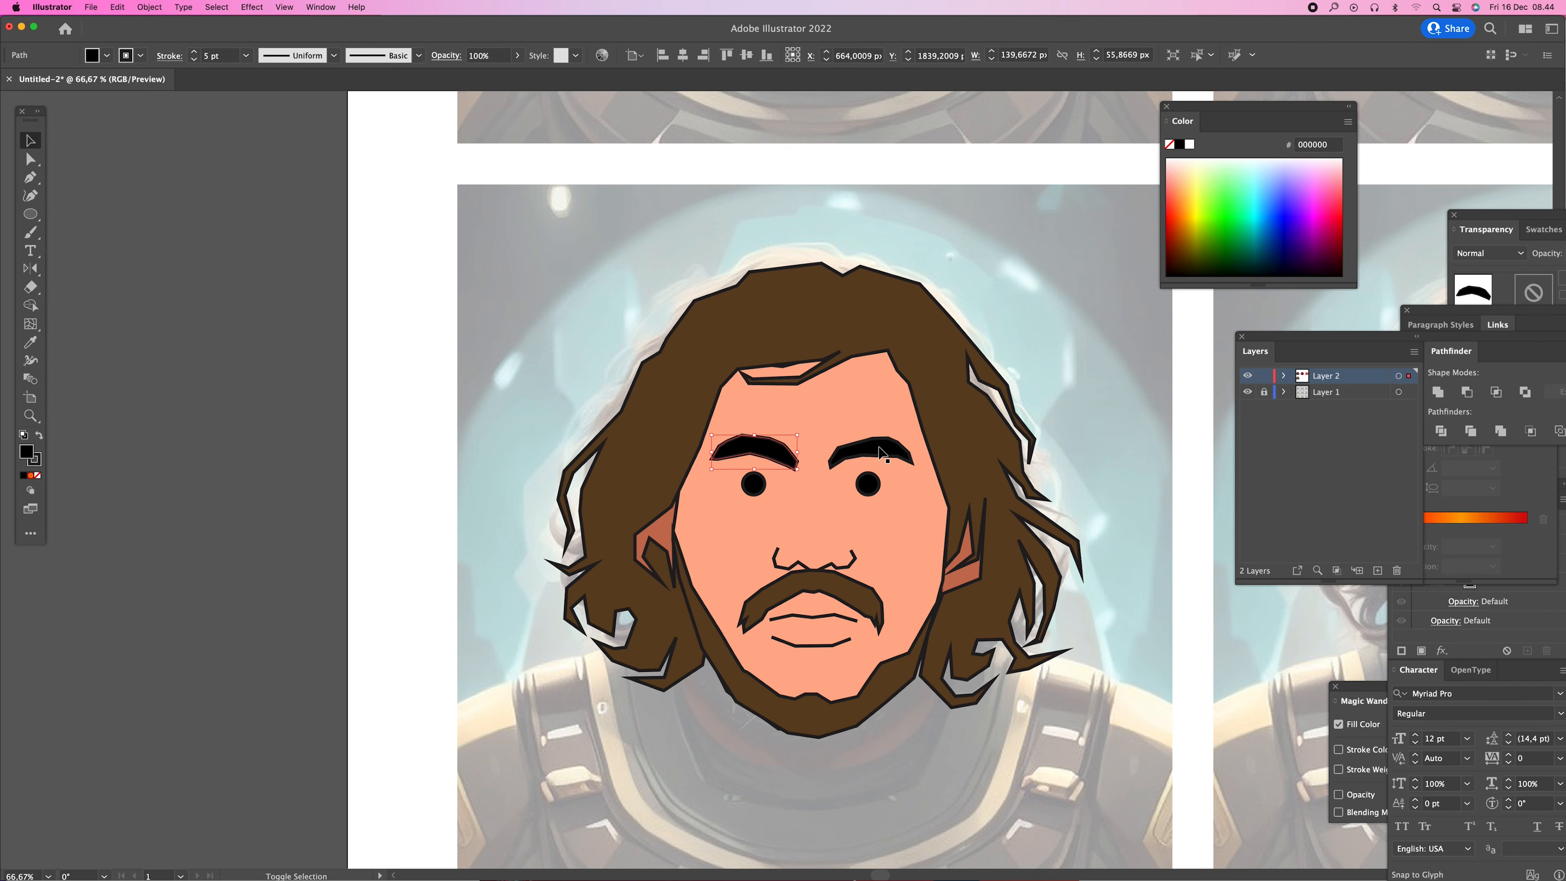
left_click(879, 456, "shift+super")
left_click(35, 461)
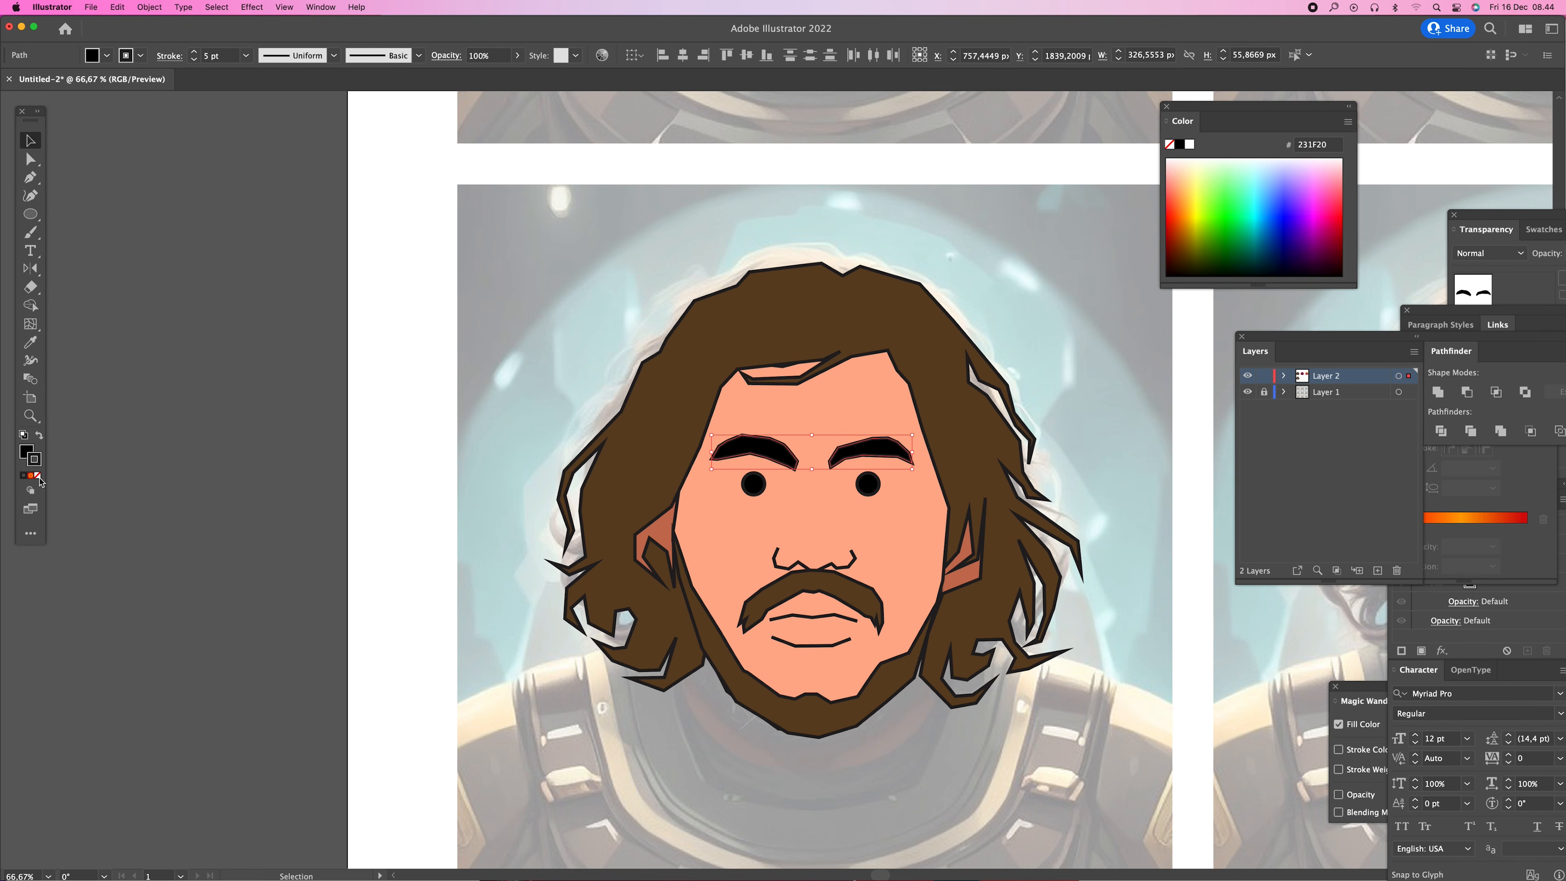
left_click(38, 475)
key("shift+super+a")
- Remove the outline stroke from both round black eyes
key("z")
left_click(847, 519, "alt")
left_click(844, 515, "alt")
key("v")
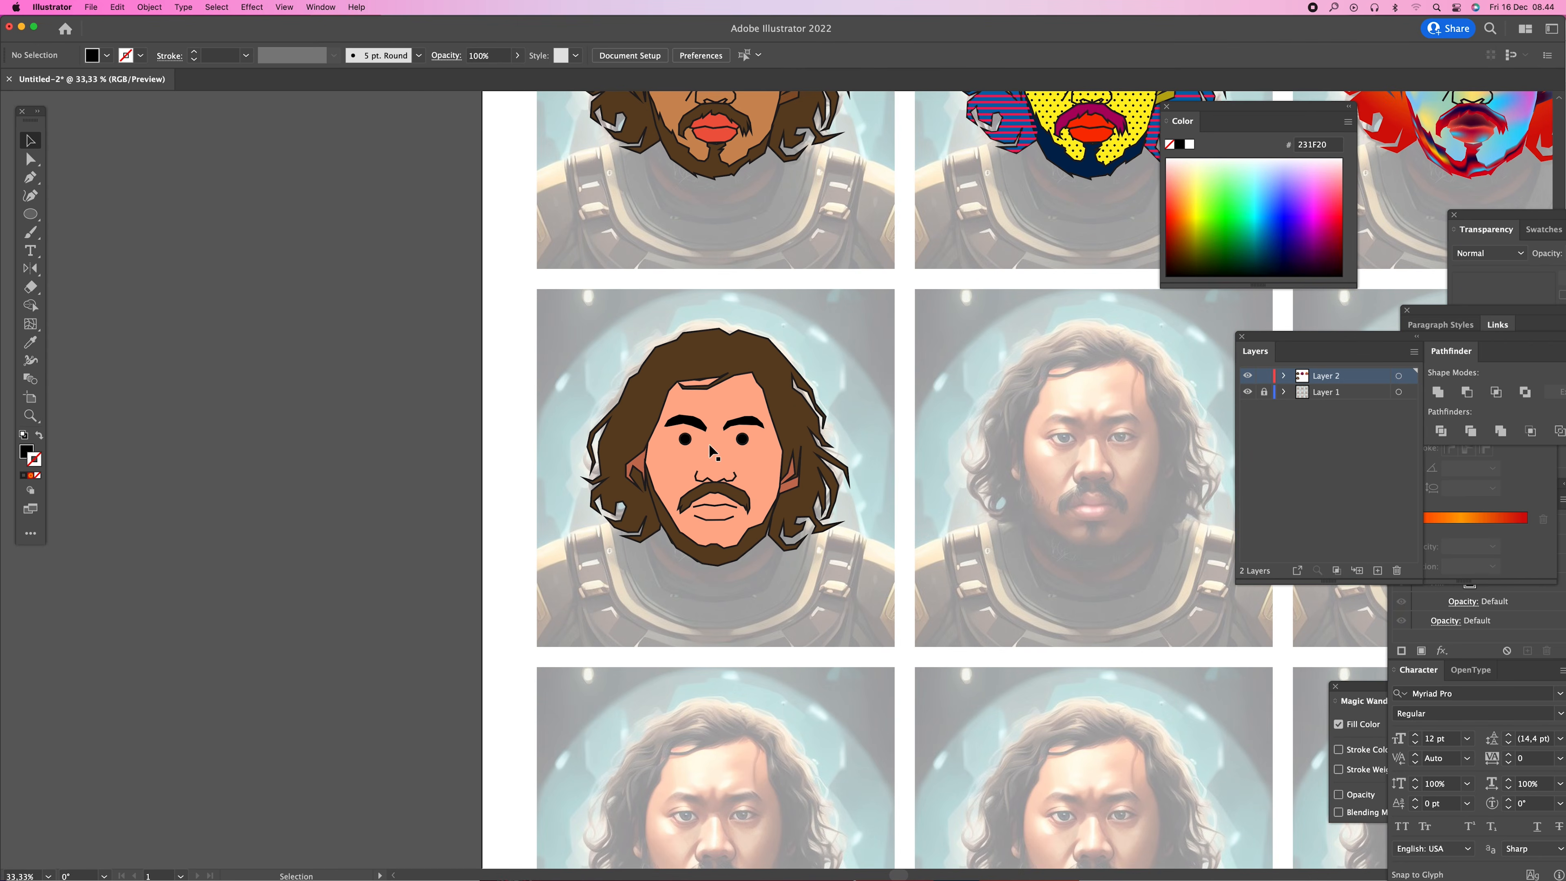
left_click(684, 438)
left_click(741, 439, "shift")
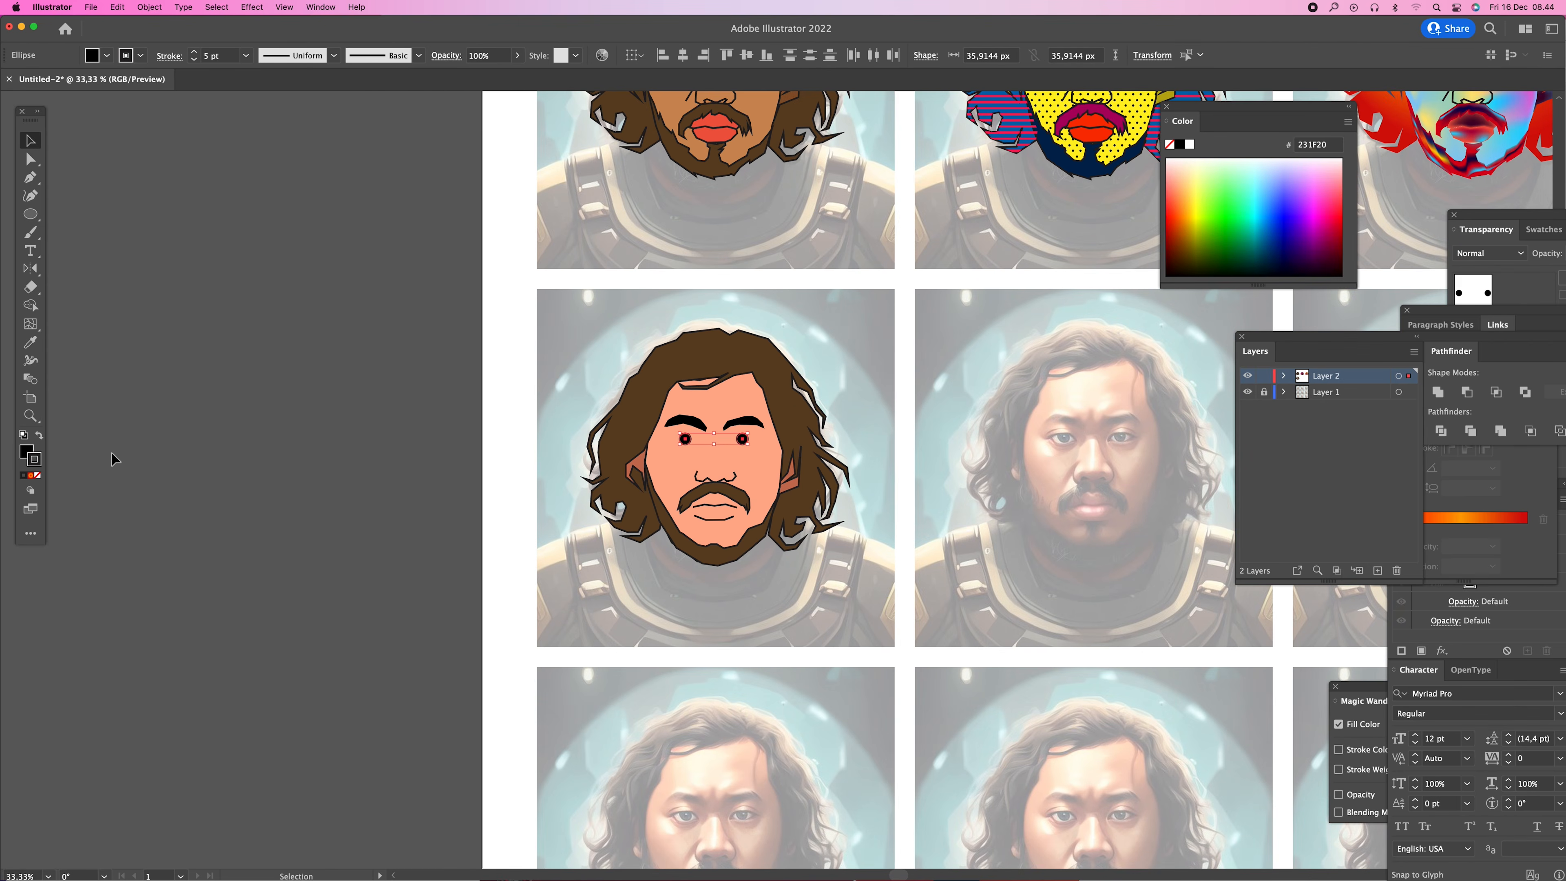
left_click(38, 475)
key("shift+super+a")
- Compare all four portraits on the full artboard with Layer 1's reference photos temporarily hidden
key("z")
left_click(808, 489, "alt")
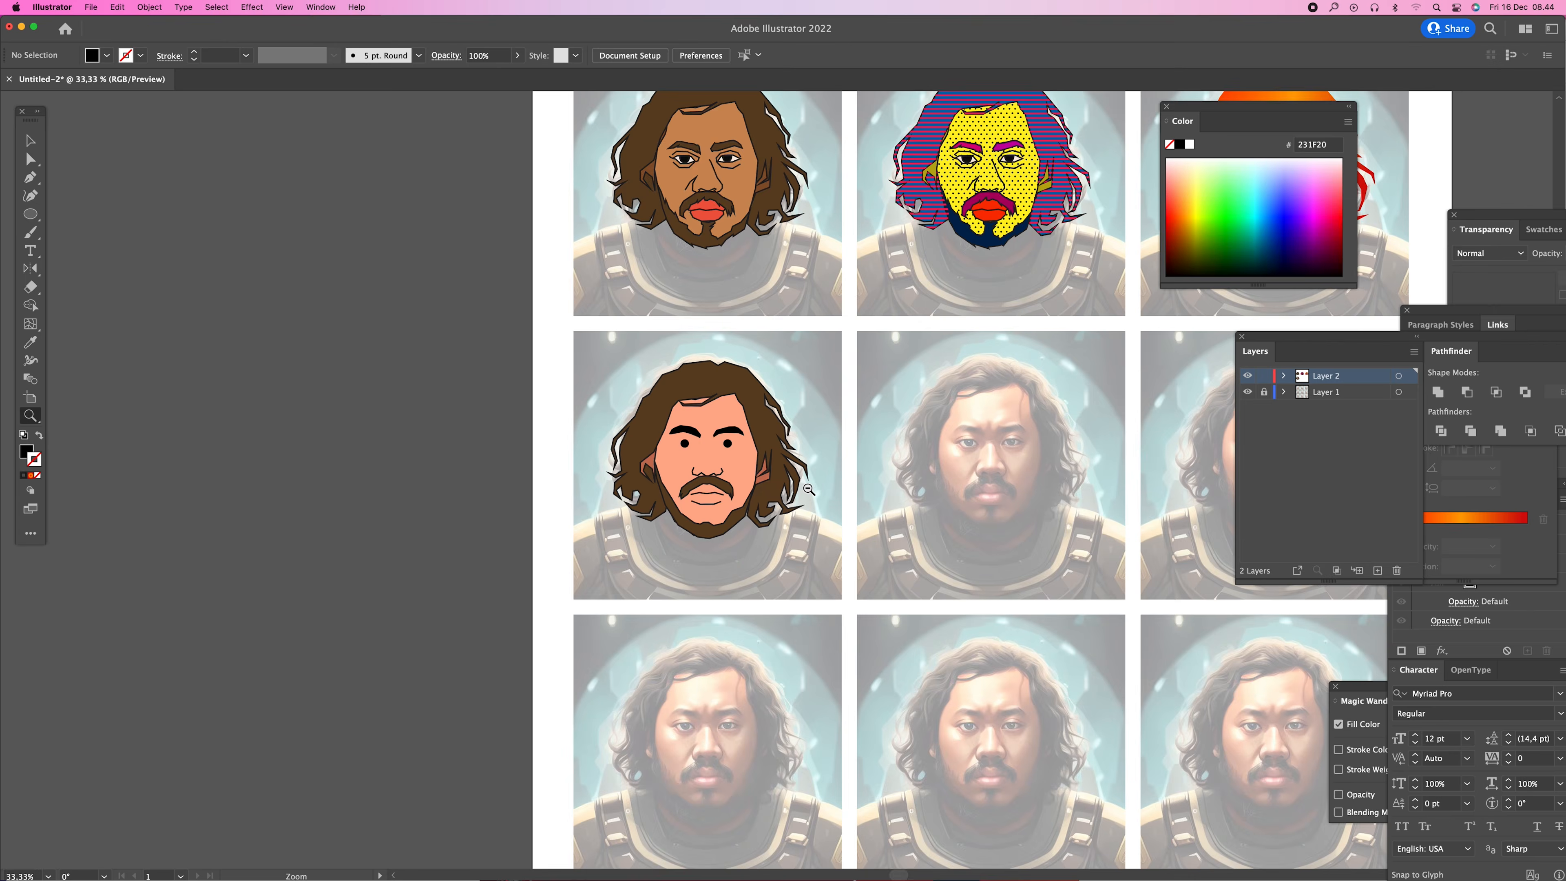
left_click(807, 487, "alt")
left_click(808, 488, "alt")
left_click_drag(820, 466, 807, 513)
left_click(923, 497)
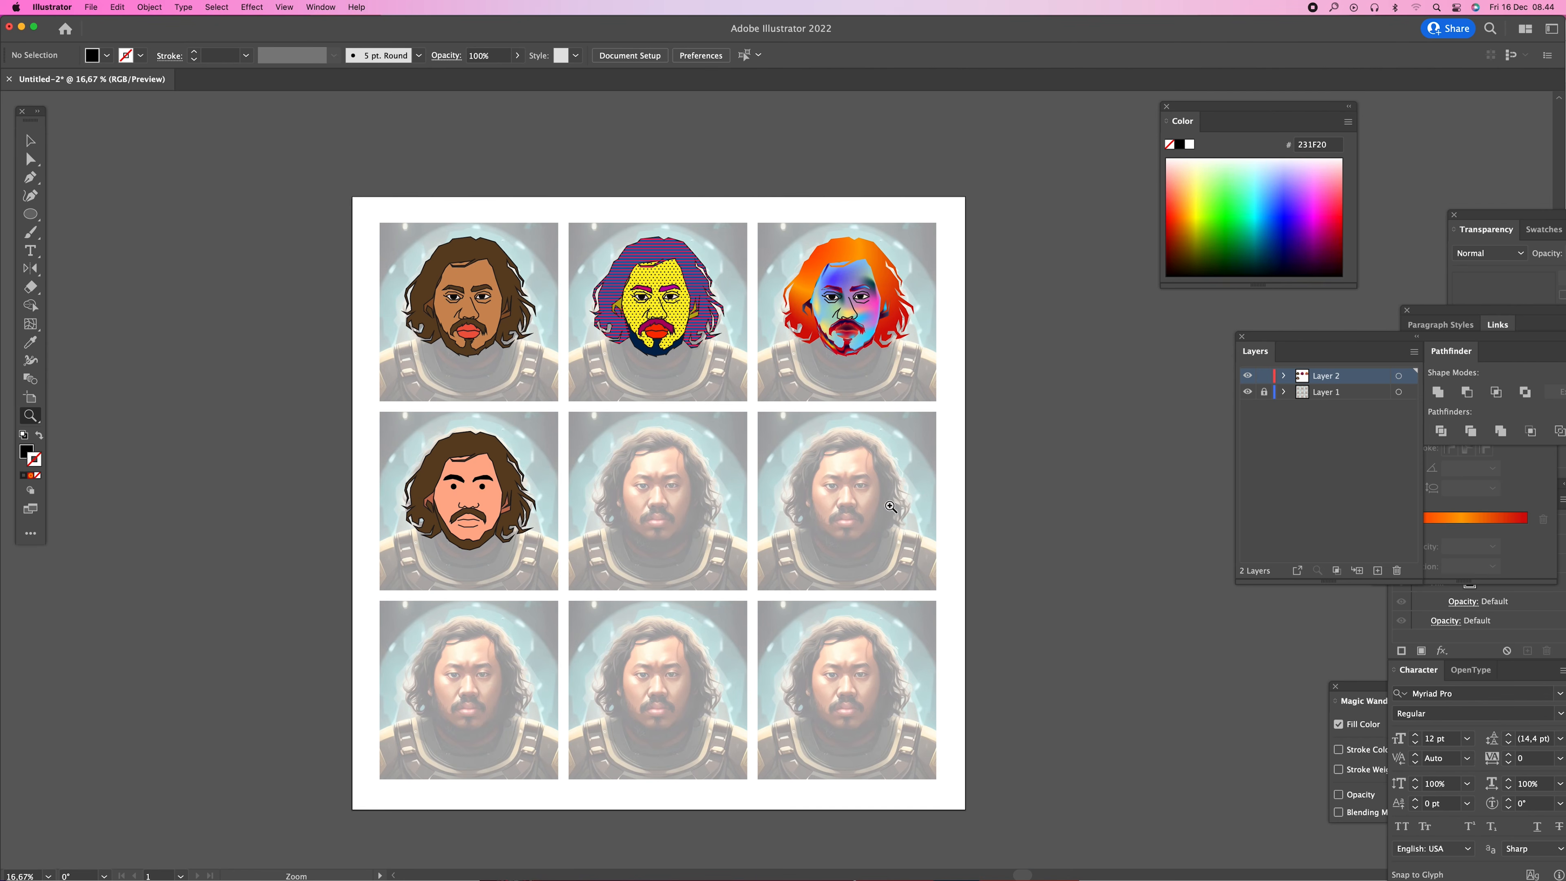
left_click(1247, 392)
scroll(777, 493, "left", 2)
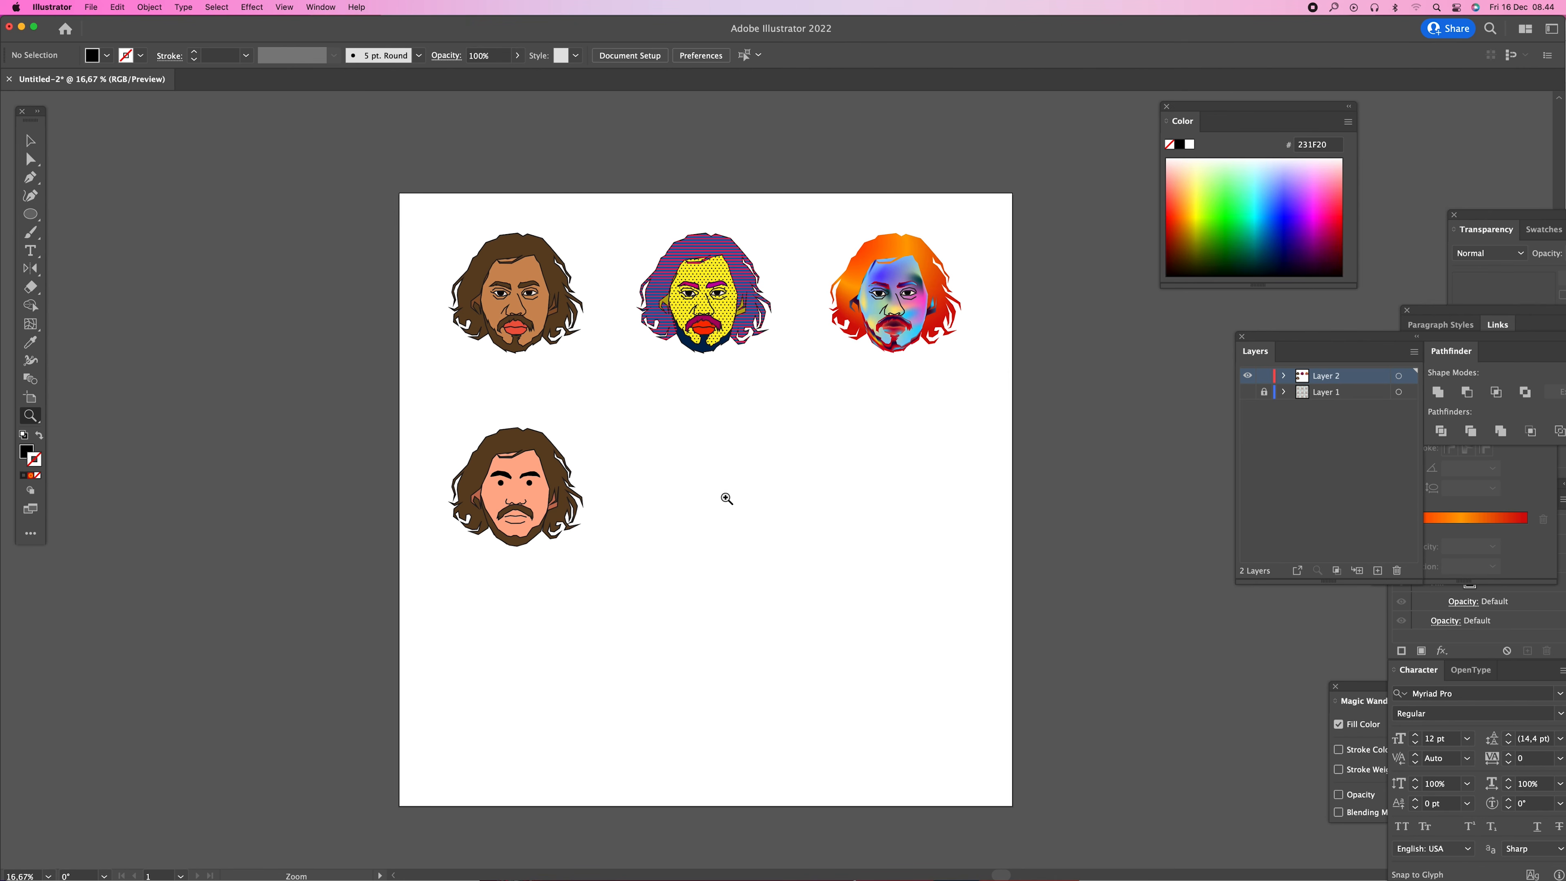
left_click(1247, 392)
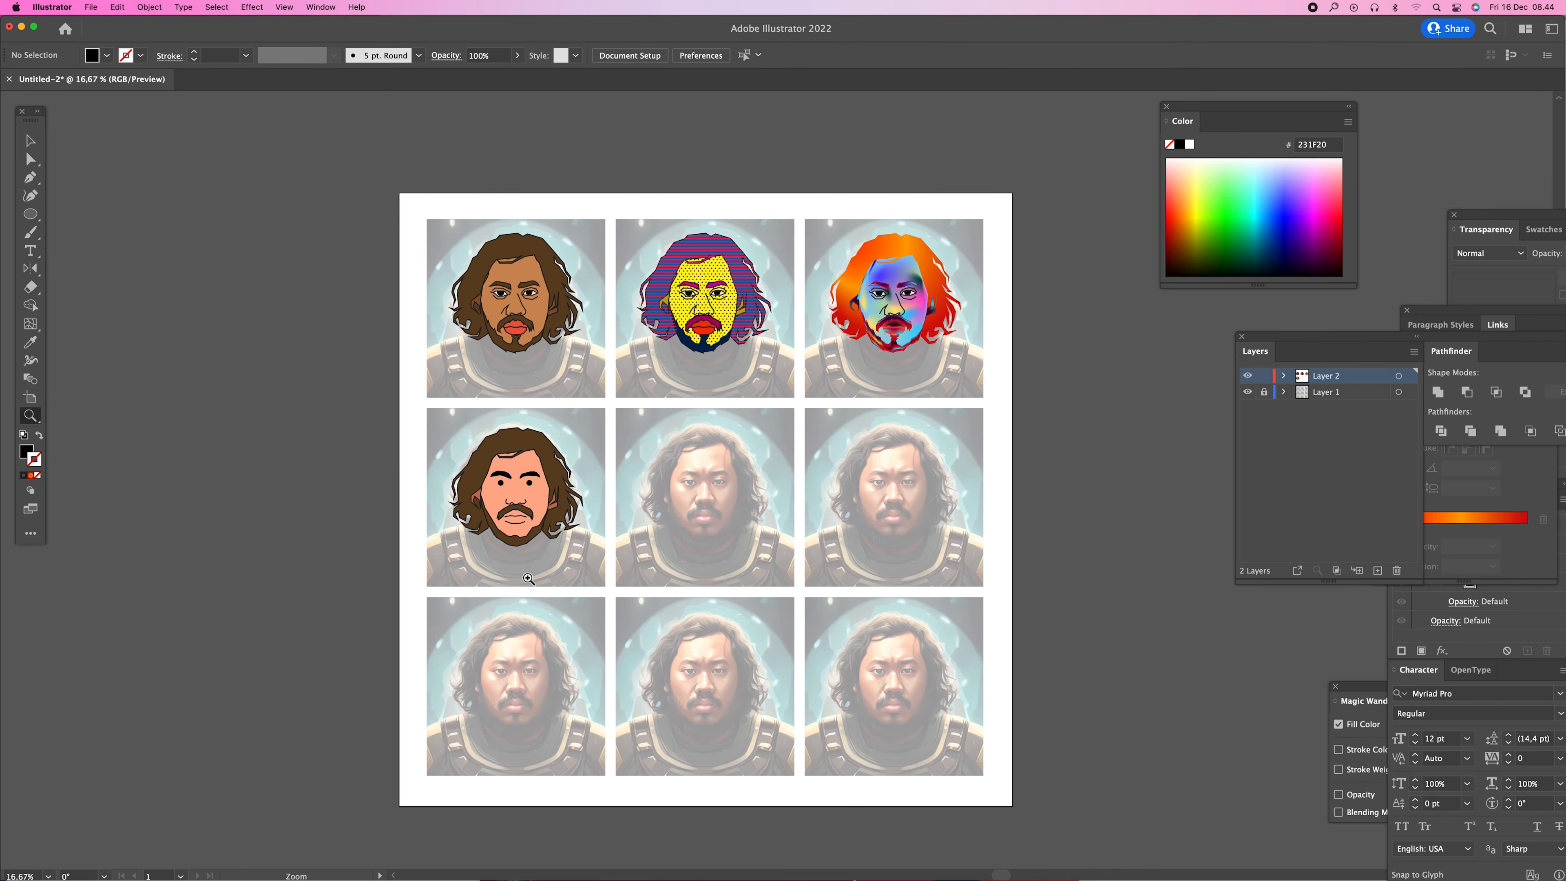
left_click(597, 515)
left_click_drag(732, 528, 705, 543)
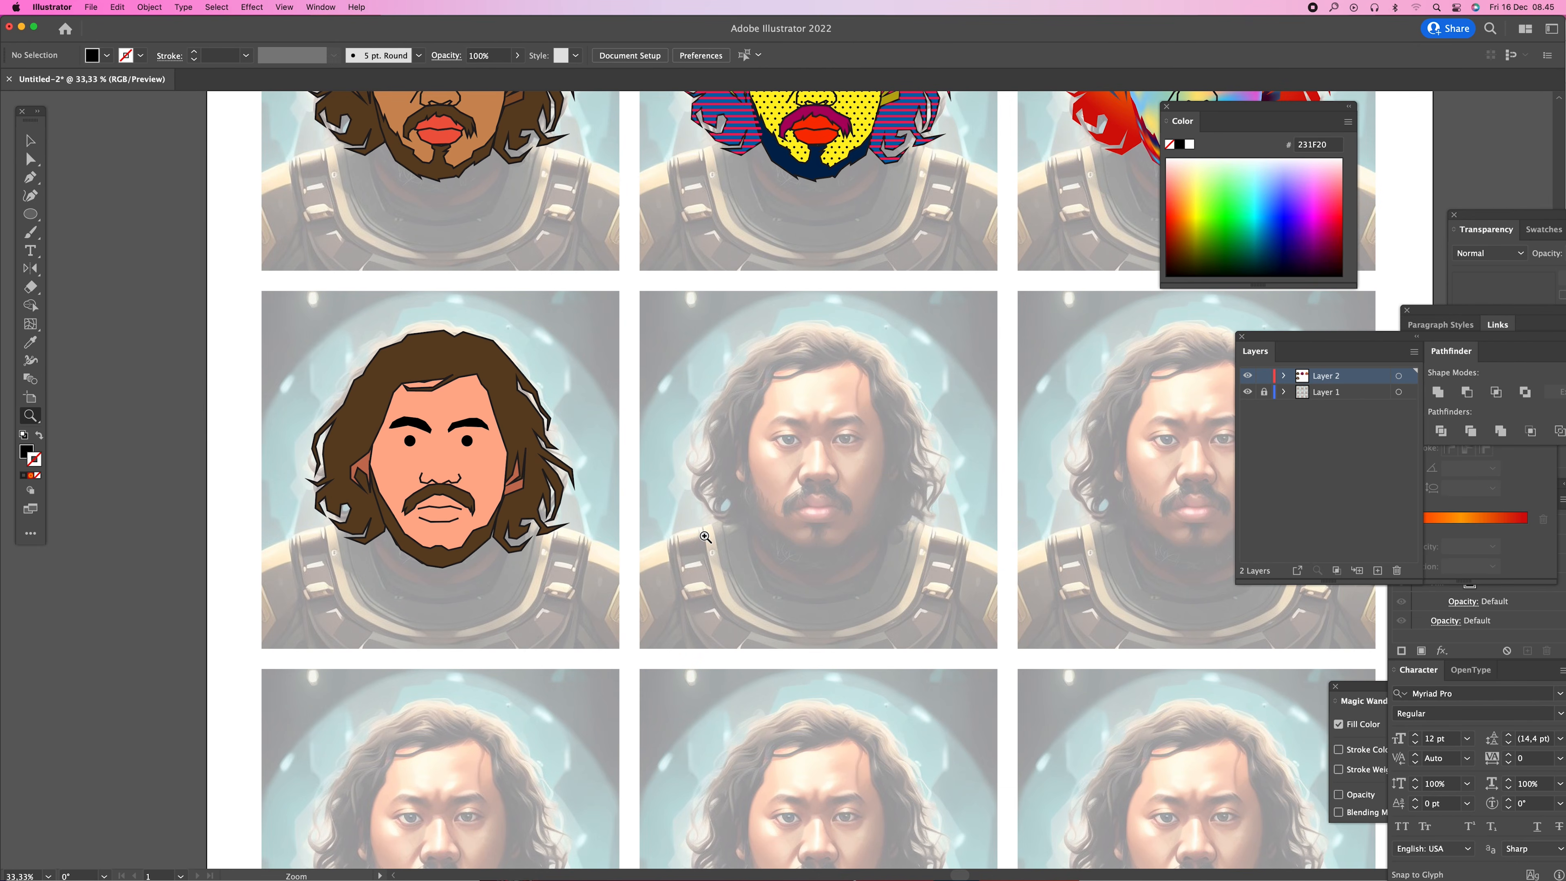
left_click_drag(778, 512, 699, 556)
left_click(774, 522, "alt")
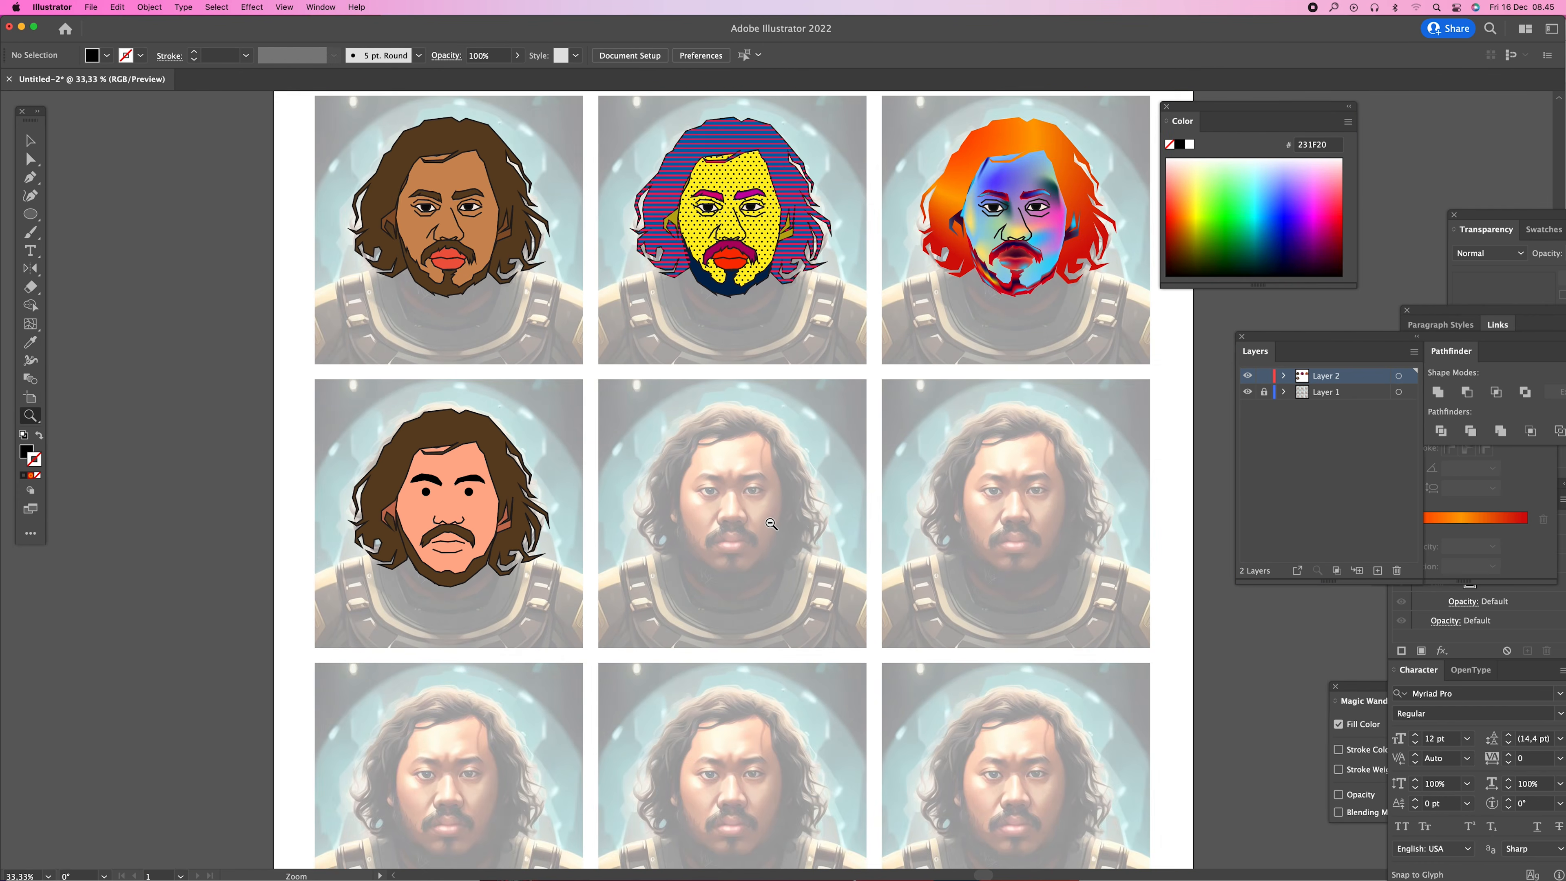
left_click_drag(841, 512, 824, 545)
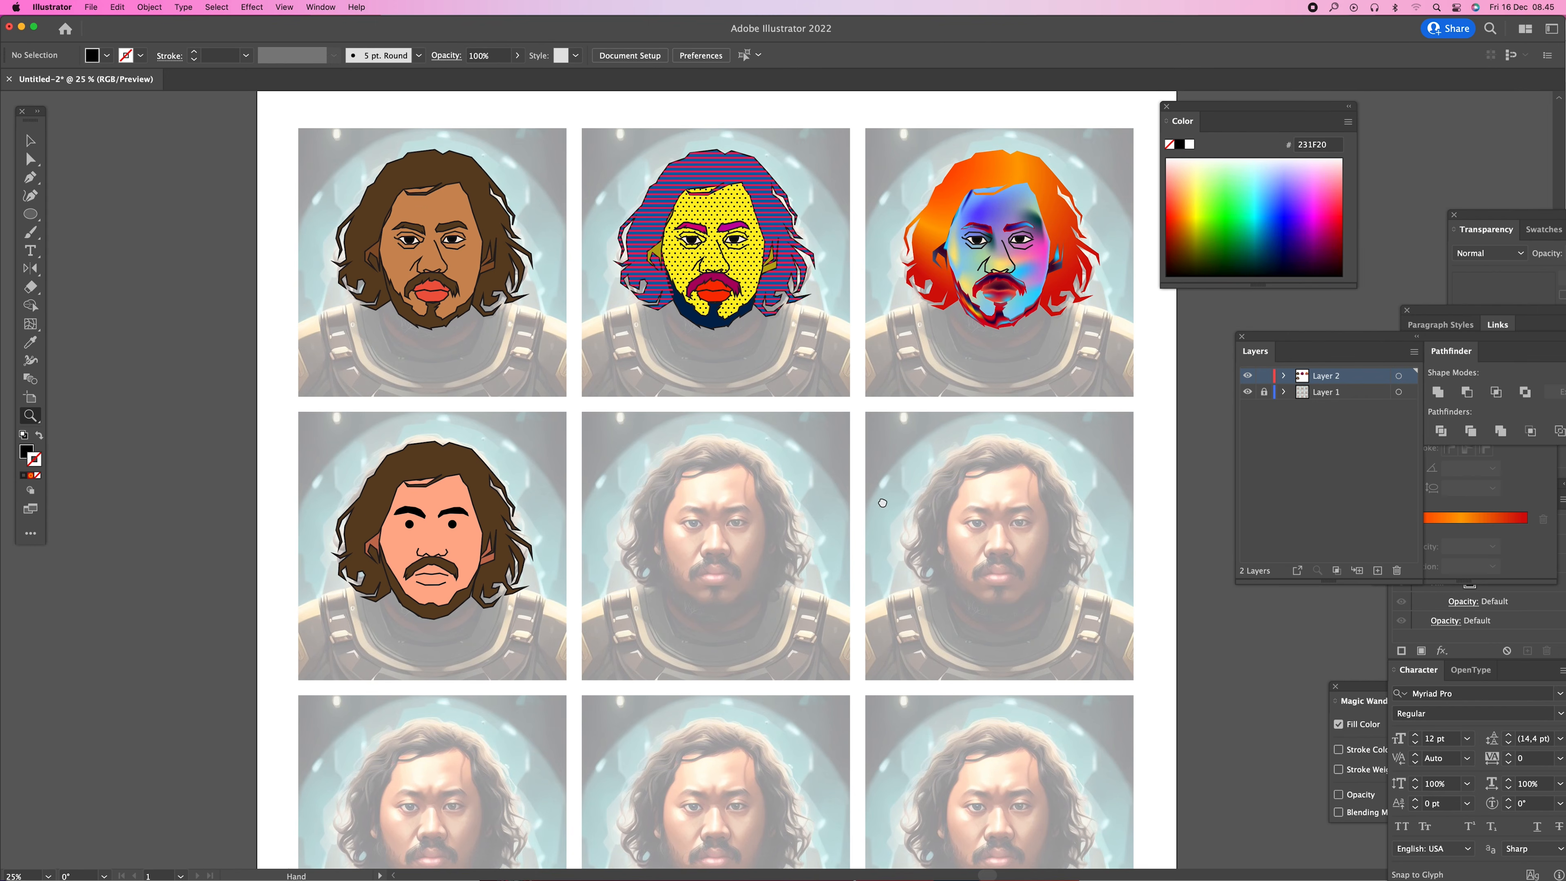
scroll(824, 492, "right", 2)
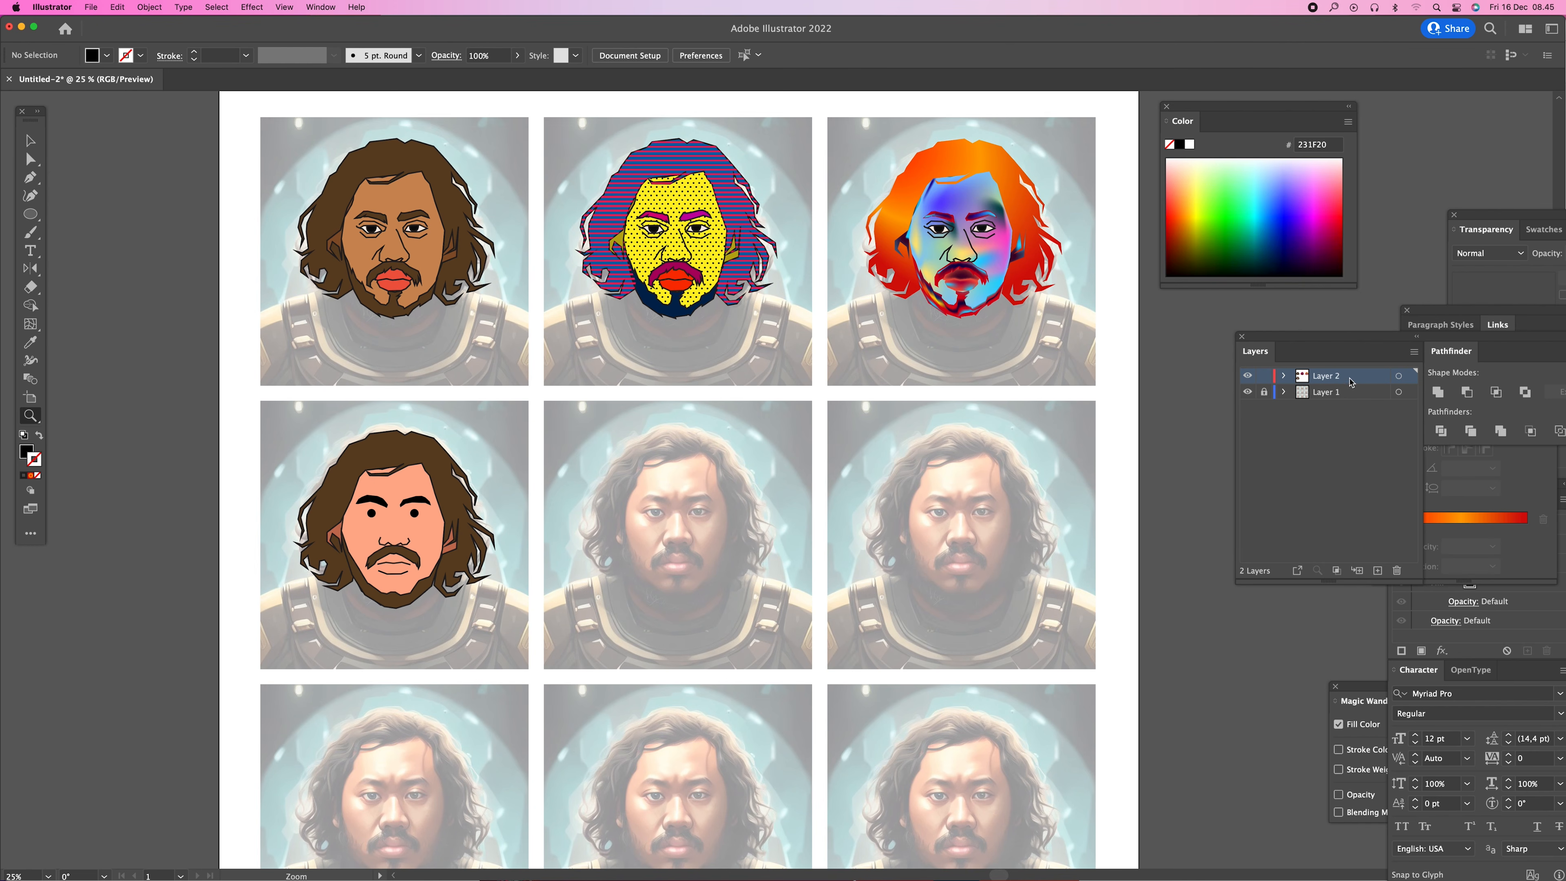
- Switch to the Blob Brush tool, ready to trace the central reference photo in the second row
left_click(749, 548)
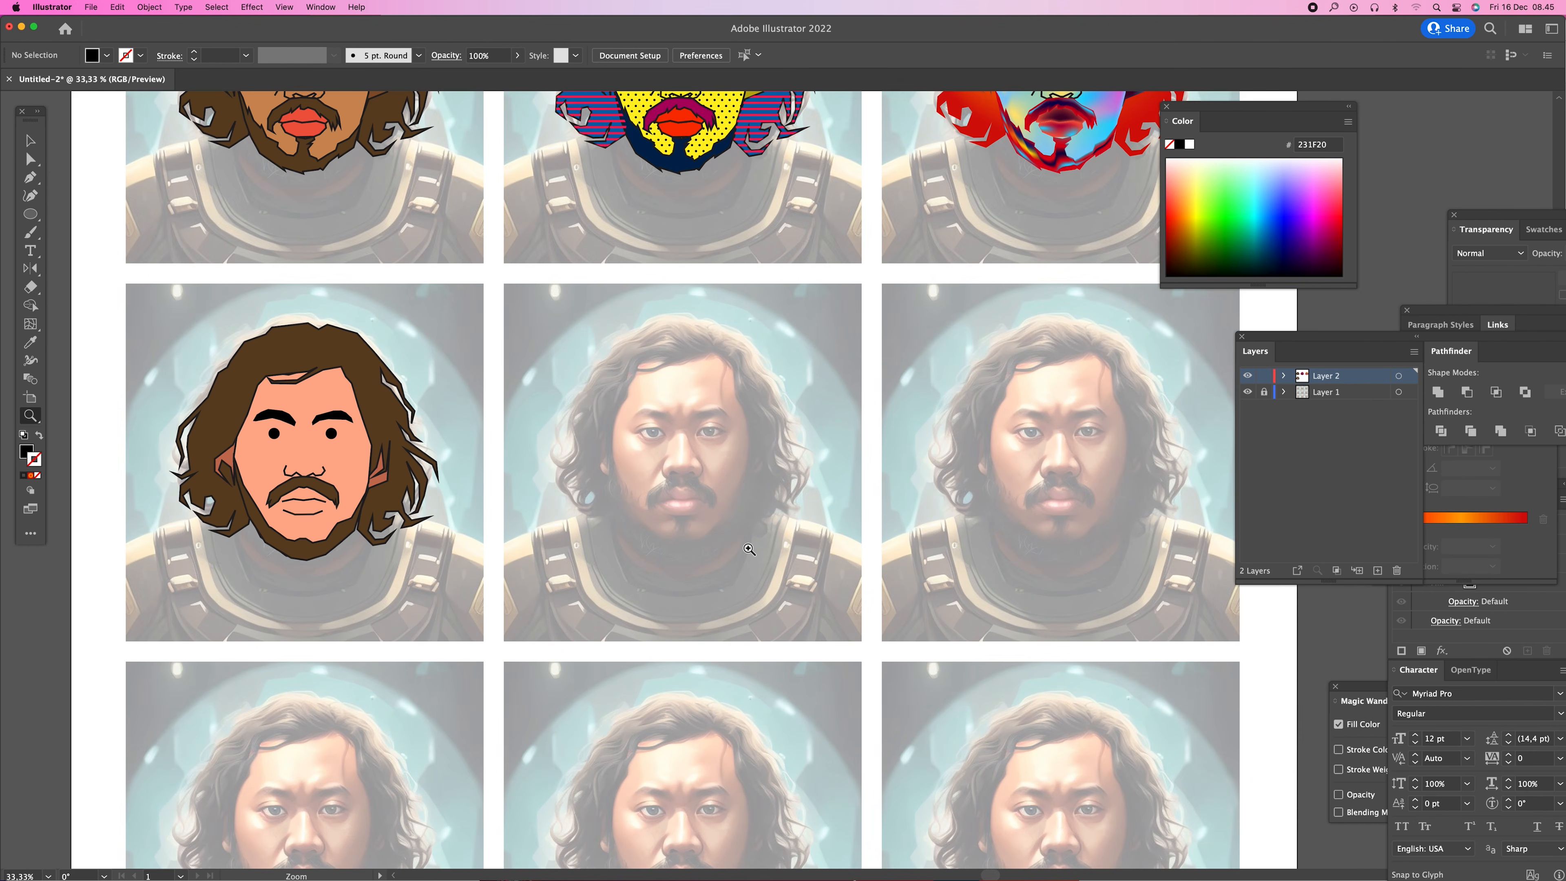
left_click(39, 241)
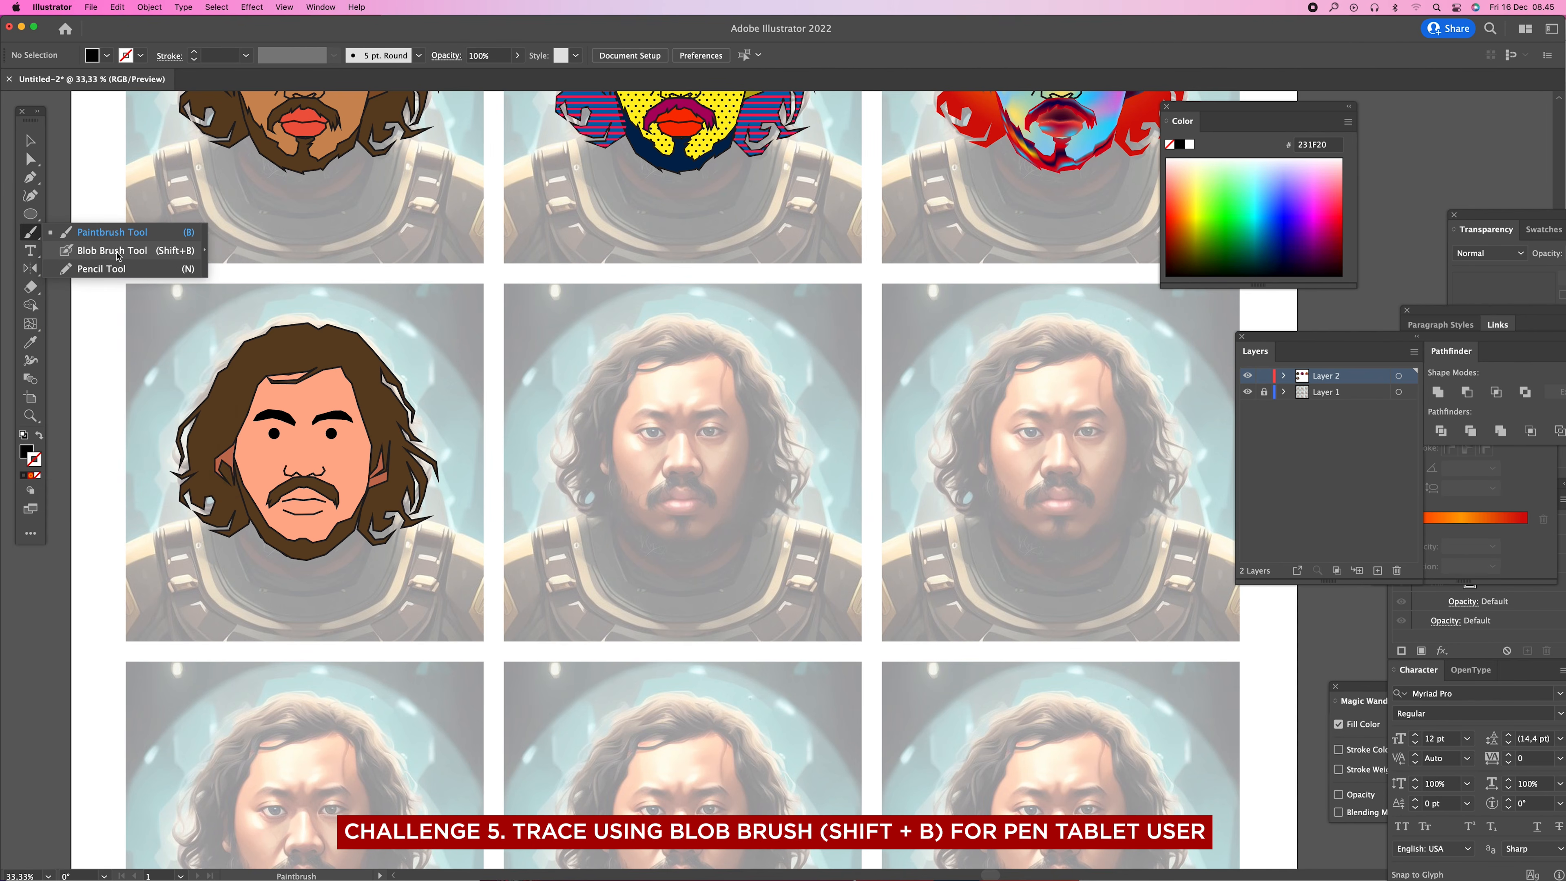
left_click(88, 255)
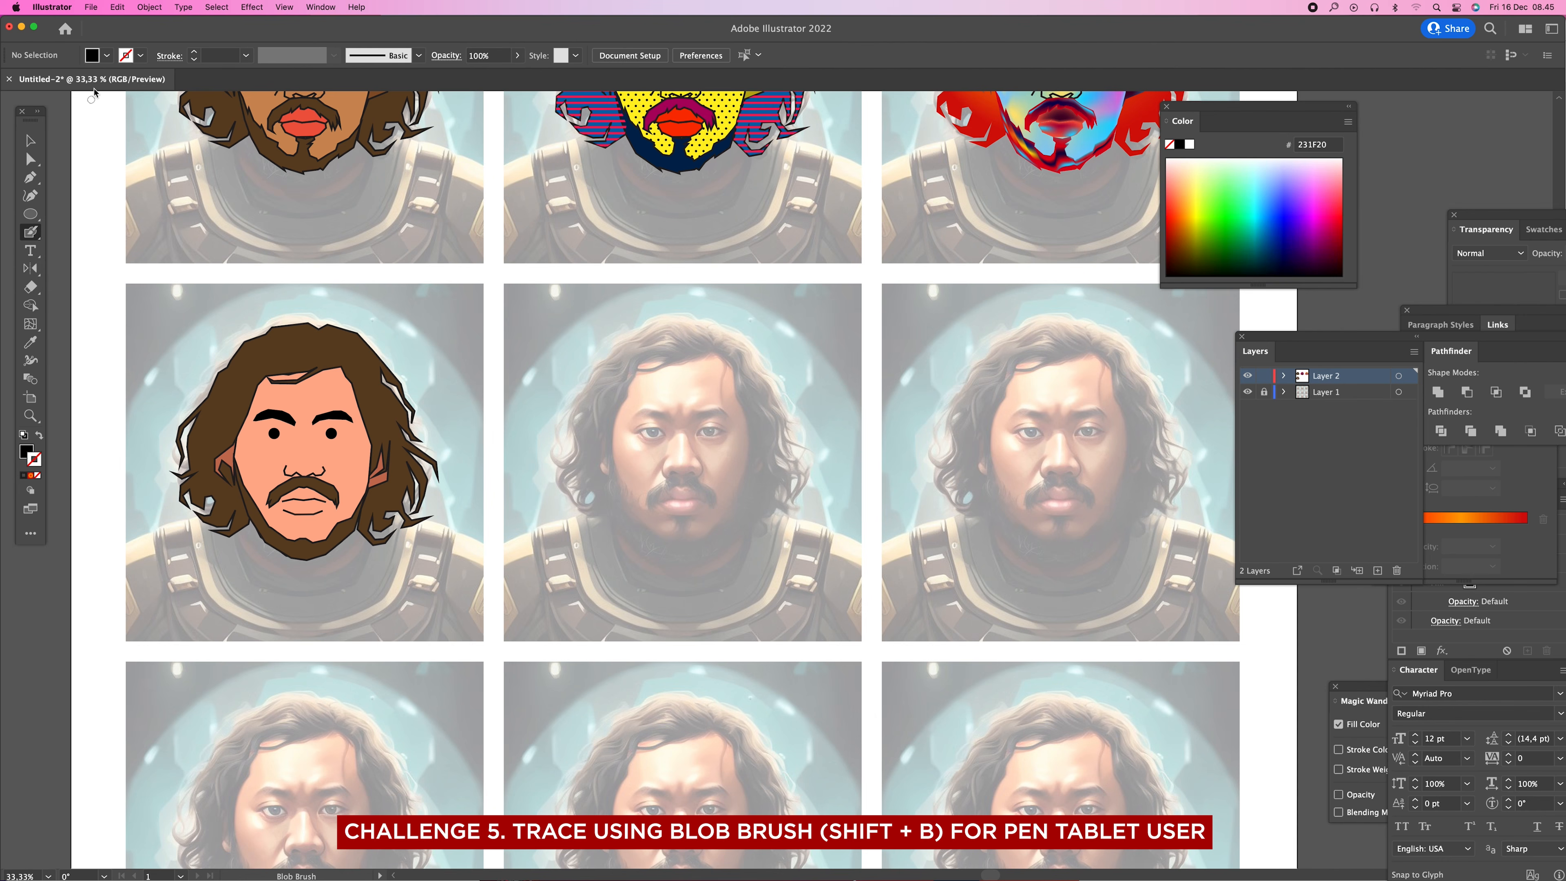
left_click(783, 465, "super")
left_click(774, 454, "super")
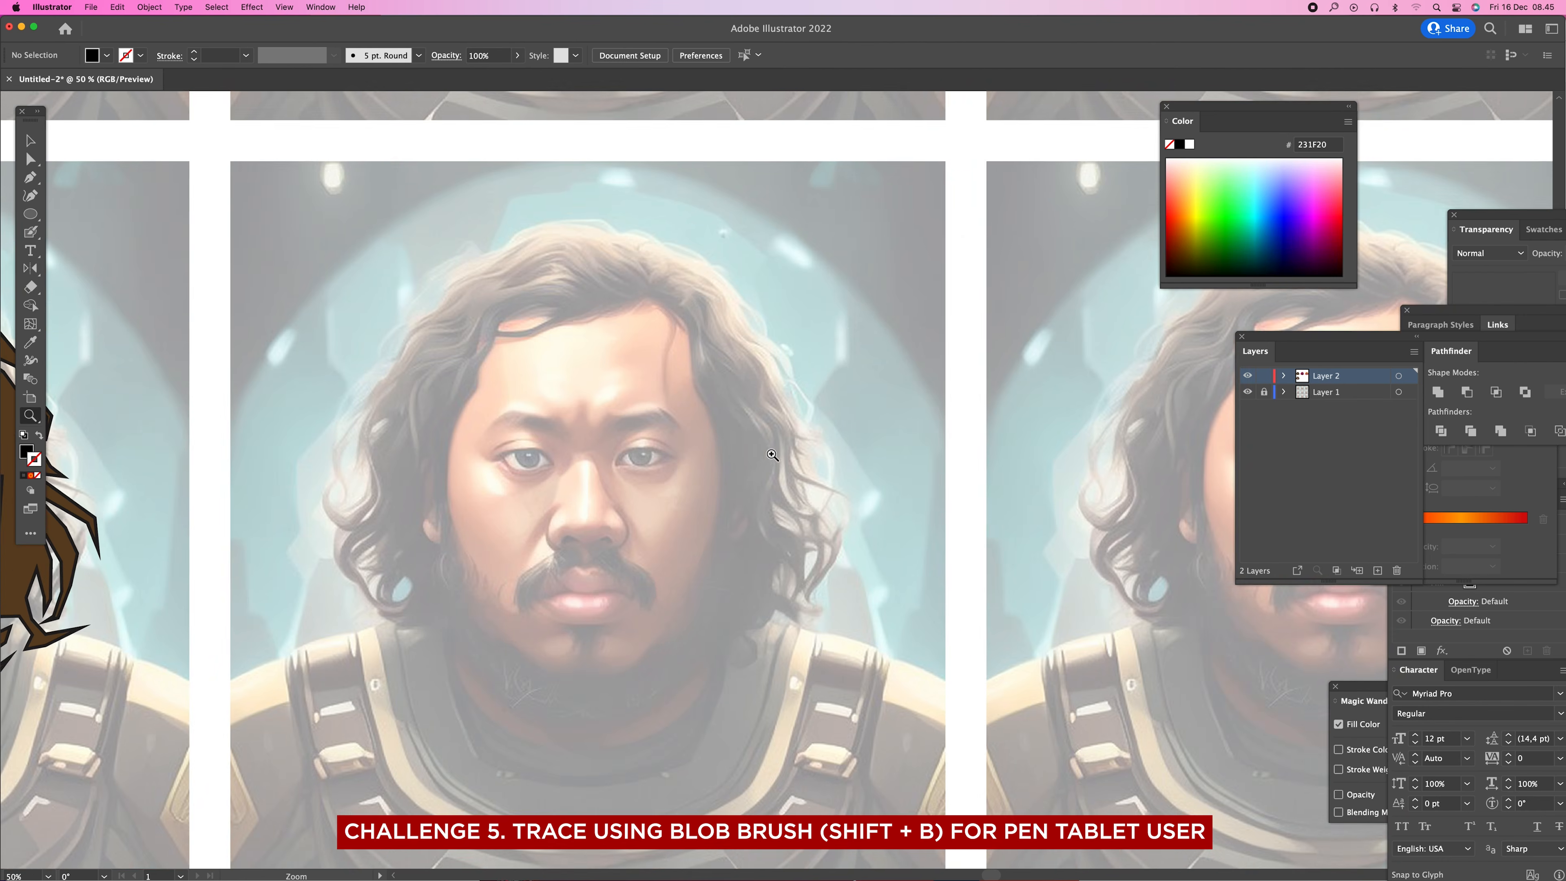
left_click_drag(737, 448, 779, 407)
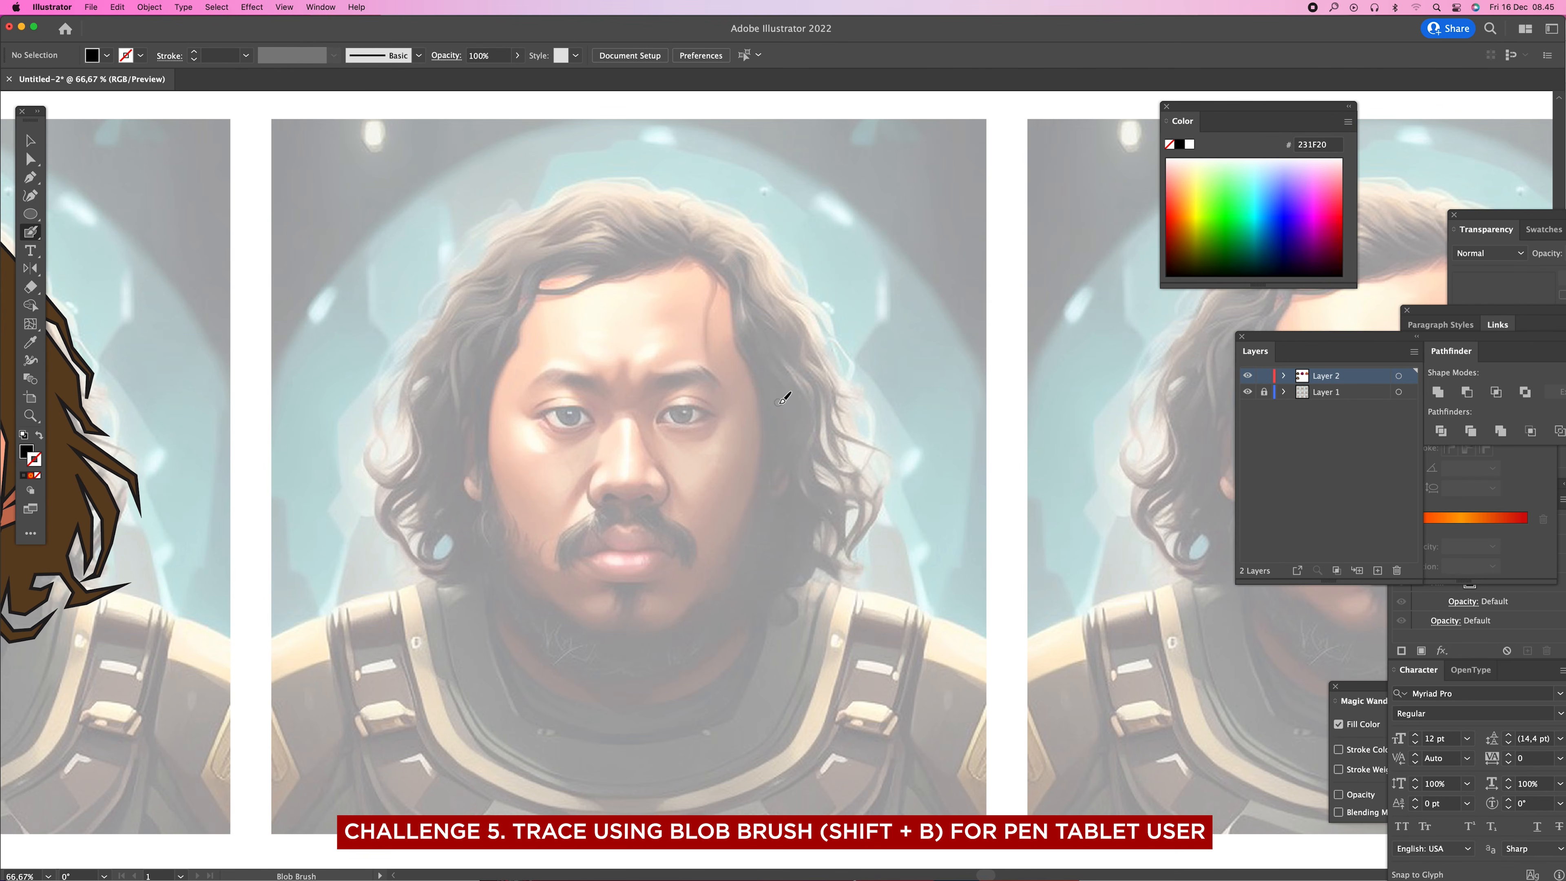
- Trace the eyes with irises, jagged eyebrows and nose of the central second-row reference photo using black Blob Brush strokes
left_click(558, 379, "super")
mouse_move(726, 428)
left_mouse_down()
mouse_move(692, 402)
mouse_move(644, 405)
mouse_move(706, 392)
mouse_move(751, 428)
mouse_move(631, 415)
left_mouse_up()
mouse_move(822, 420)
left_mouse_down()
mouse_move(750, 405)
mouse_move(795, 382)
mouse_move(851, 402)
mouse_move(732, 401)
left_mouse_up()
mouse_move(559, 436)
left_mouse_down()
mouse_move(627, 421)
mouse_move(662, 453)
mouse_move(644, 437)
mouse_move(566, 444)
mouse_move(641, 438)
mouse_move(617, 459)
mouse_move(580, 444)
mouse_move(663, 453)
left_mouse_up()
mouse_move(762, 435)
left_mouse_down()
mouse_move(832, 442)
mouse_move(785, 433)
mouse_move(751, 445)
mouse_move(772, 435)
mouse_move(796, 456)
mouse_move(797, 439)
mouse_move(750, 449)
mouse_move(835, 447)
mouse_move(771, 425)
mouse_move(824, 427)
left_mouse_up()
mouse_move(633, 406)
left_mouse_down()
mouse_move(740, 458)
mouse_move(779, 515)
mouse_move(768, 549)
mouse_move(682, 532)
mouse_move(757, 547)
left_mouse_up()
- Trace the moustache with jagged ends and outline both lips beneath it
scroll(683, 469, "down", 2)
left_click_drag(656, 515, 661, 562)
scroll(661, 555, "down", 3)
mouse_move(690, 476)
left_mouse_down()
mouse_move(635, 533)
mouse_move(647, 557)
mouse_move(725, 502)
mouse_move(796, 514)
mouse_move(836, 556)
mouse_move(836, 512)
mouse_move(769, 461)
mouse_move(704, 467)
left_mouse_up()
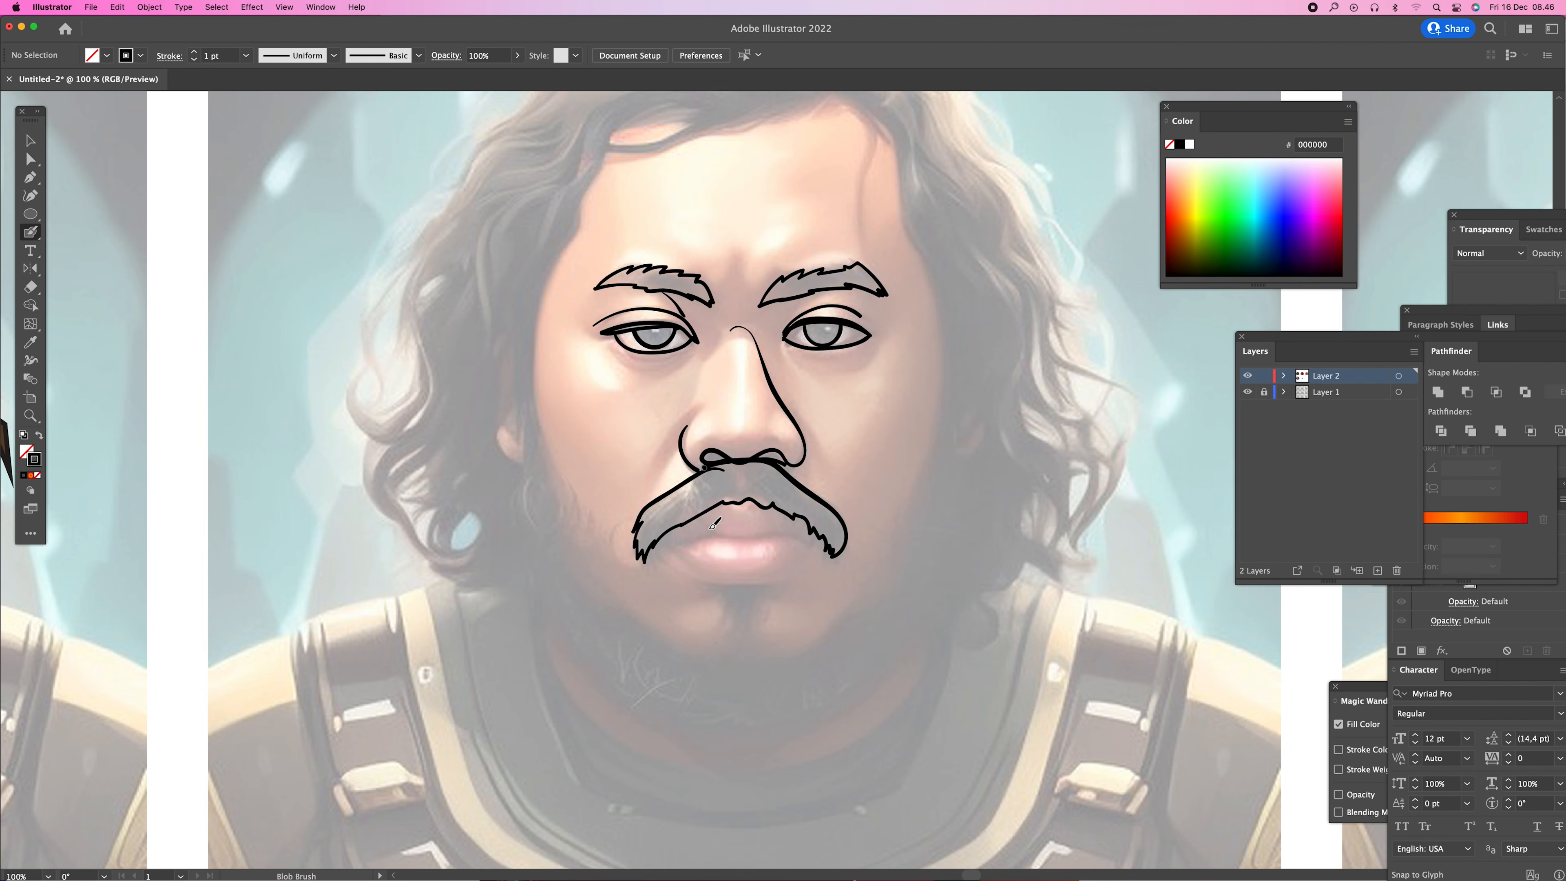
left_click_drag(669, 532, 821, 538)
mouse_move(670, 540)
left_mouse_down()
mouse_move(689, 574)
mouse_move(734, 586)
mouse_move(794, 581)
mouse_move(816, 564)
mouse_move(812, 543)
left_mouse_up()
left_click_drag(688, 336, 726, 437)
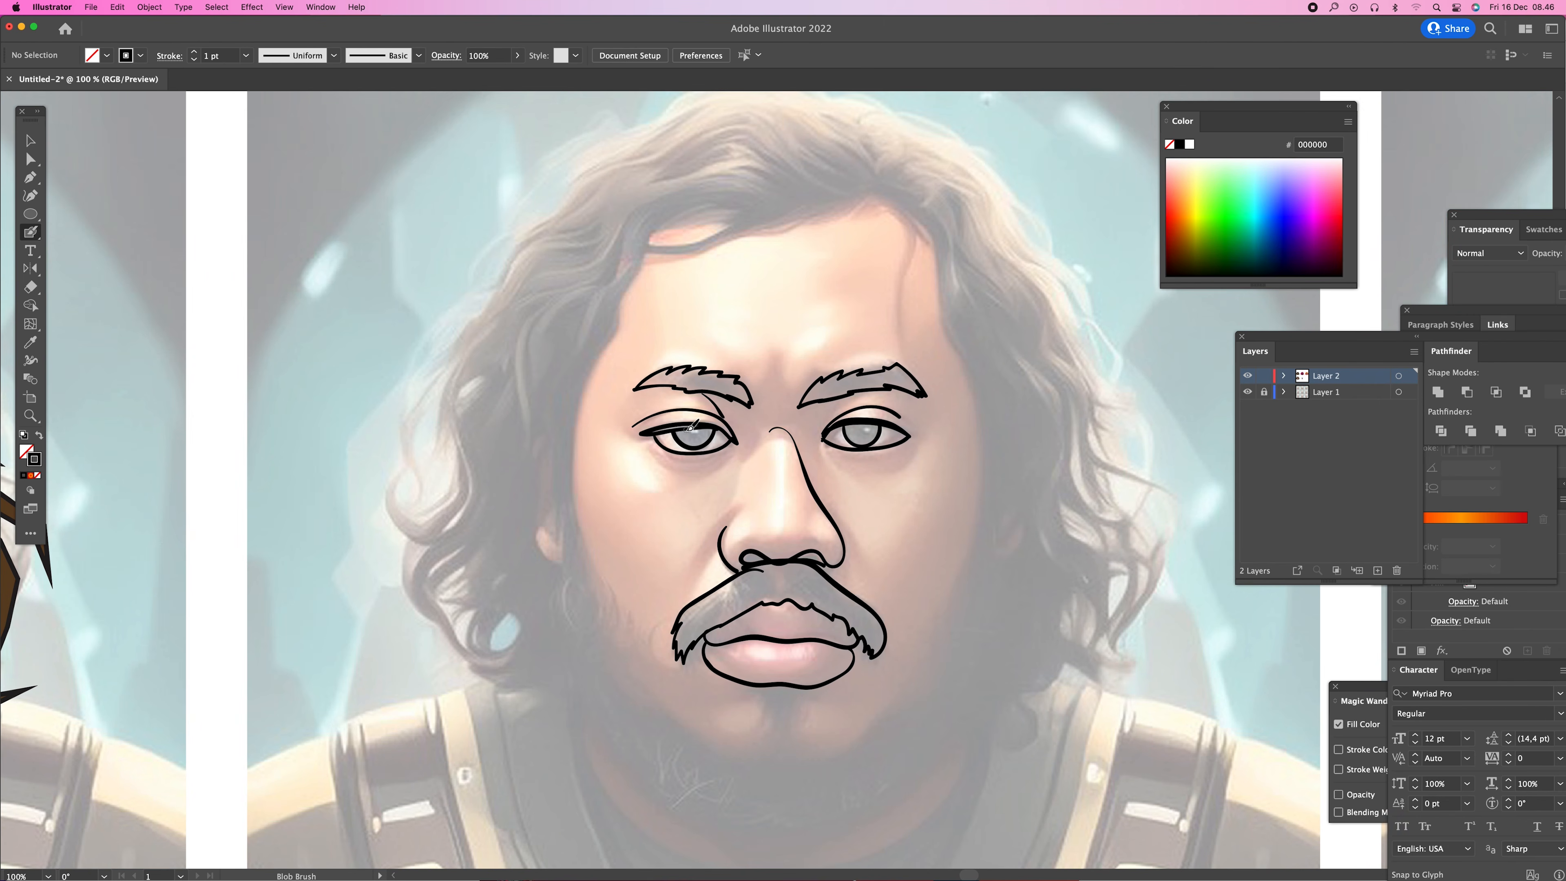
- Fill the irises of both eyes with black using the Shape Builder
key("v")
left_click(870, 426)
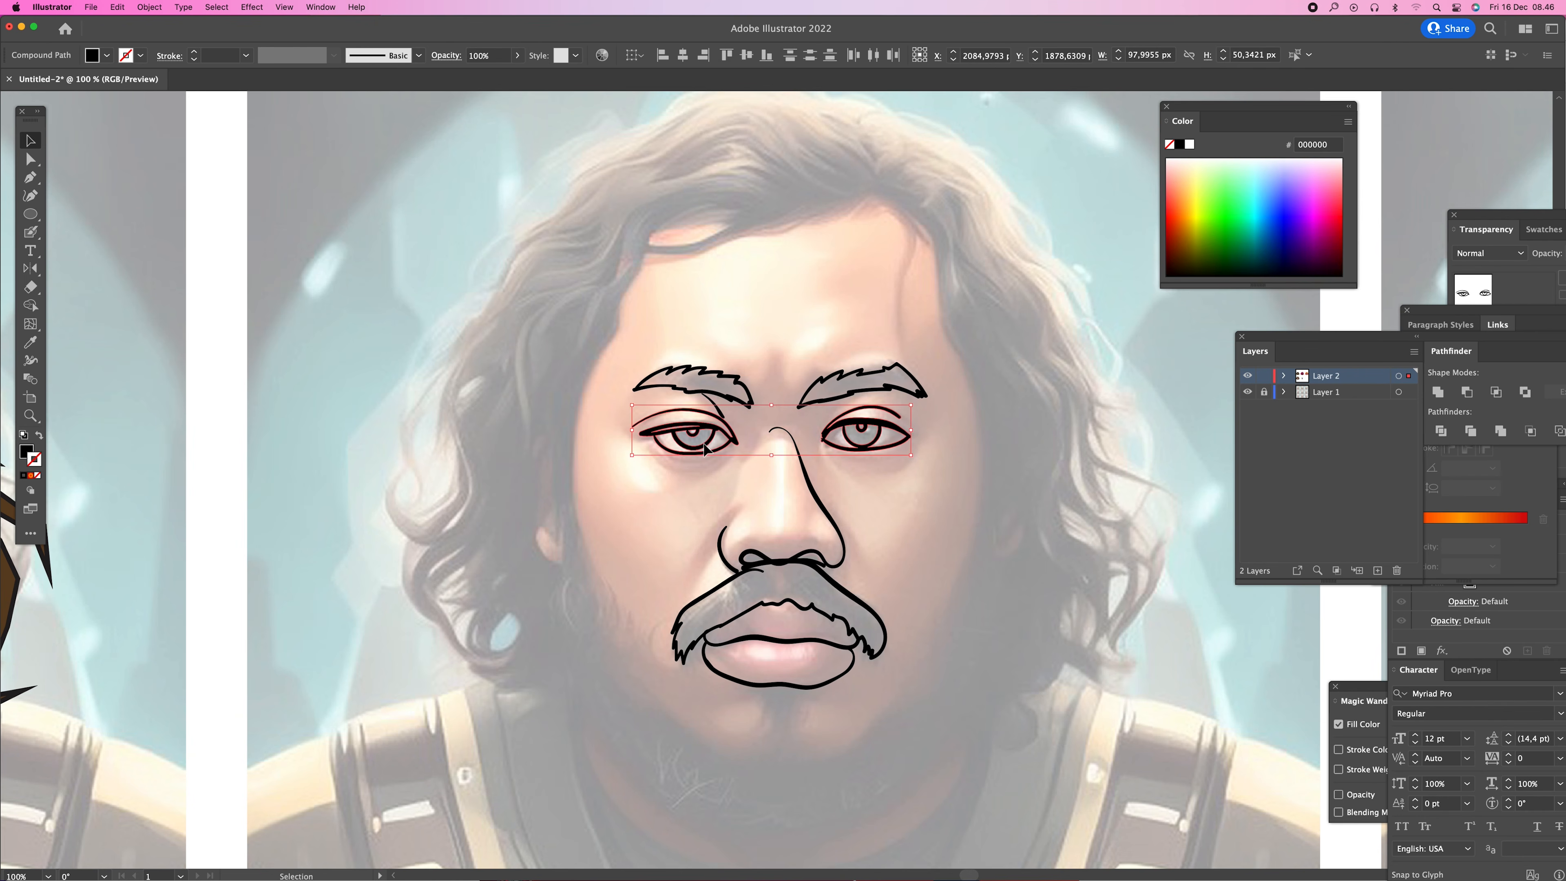
key("shift+m")
left_click(696, 440)
left_click(869, 439)
- Fill both outlined eyebrows and the moustache with black using the Shape Builder
key("v")
left_click(743, 404)
key("shift+m")
left_click(710, 388)
left_click(830, 395)
scroll(826, 456, "down", 3)
key("v")
left_click(800, 520)
key("shift+m")
left_click(798, 518)
key("v")
left_click(542, 629)
- Draw the face contour, ear, hairline with loose strand, and the outer outline of the hair and jagged beard with the Blob Brush
key("z")
left_click(752, 475, "alt")
key("shift+b")
scroll(789, 407, "up", 1)
mouse_move(844, 322)
left_mouse_down()
mouse_move(743, 341)
mouse_move(798, 330)
mouse_move(768, 321)
mouse_move(730, 359)
mouse_move(700, 463)
mouse_move(694, 434)
mouse_move(686, 457)
mouse_move(737, 571)
mouse_move(798, 565)
left_mouse_up()
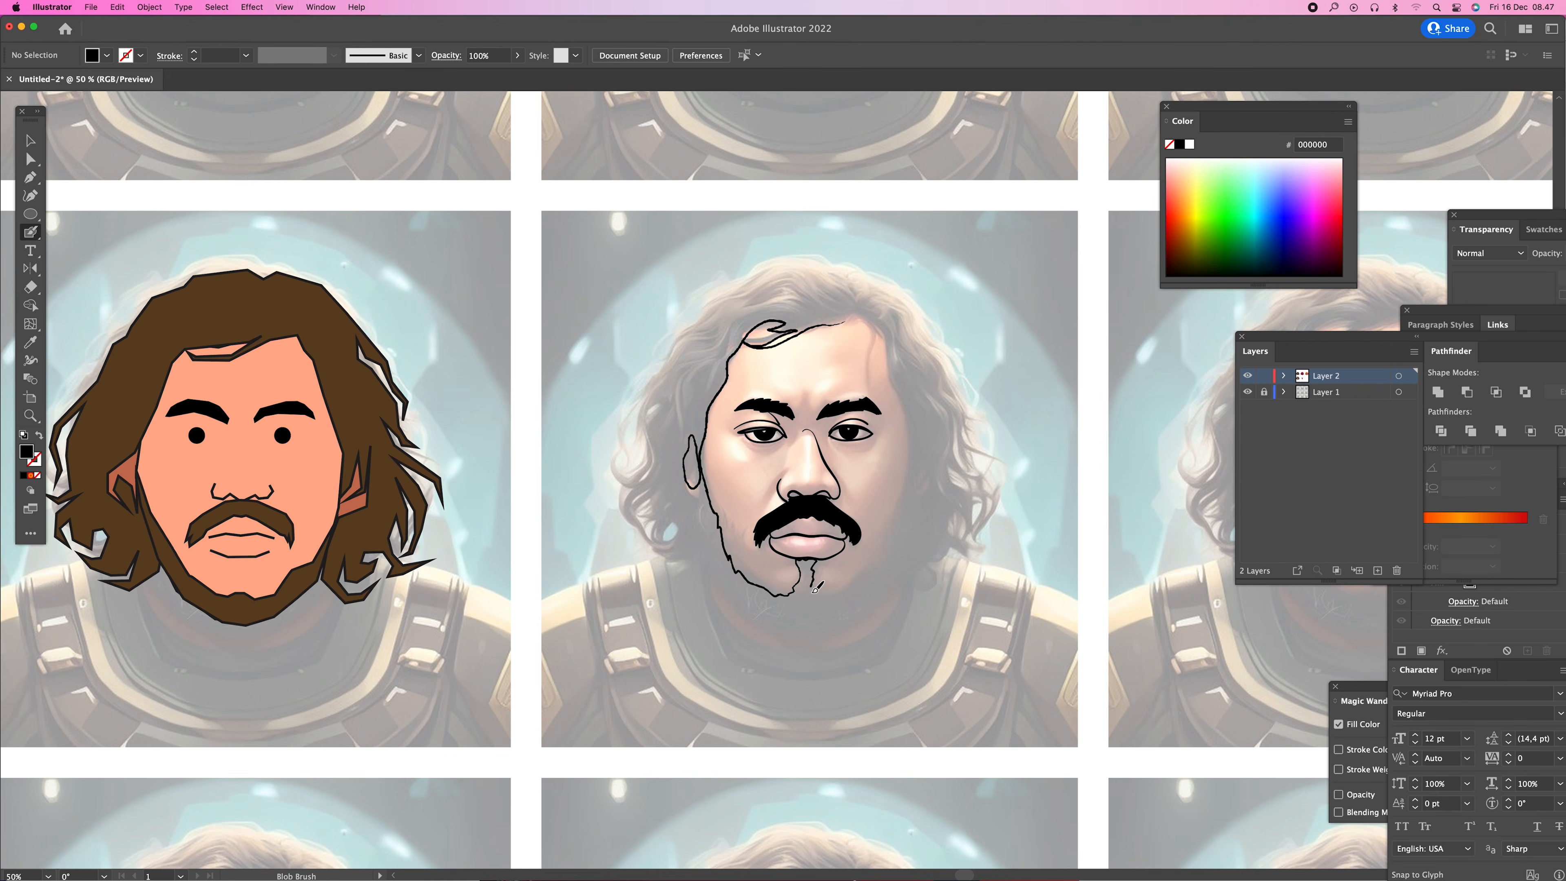
mouse_move(871, 568)
left_mouse_down()
mouse_move(908, 453)
mouse_move(890, 353)
mouse_move(868, 322)
mouse_move(871, 379)
mouse_move(865, 316)
left_mouse_up()
key("shift+x")
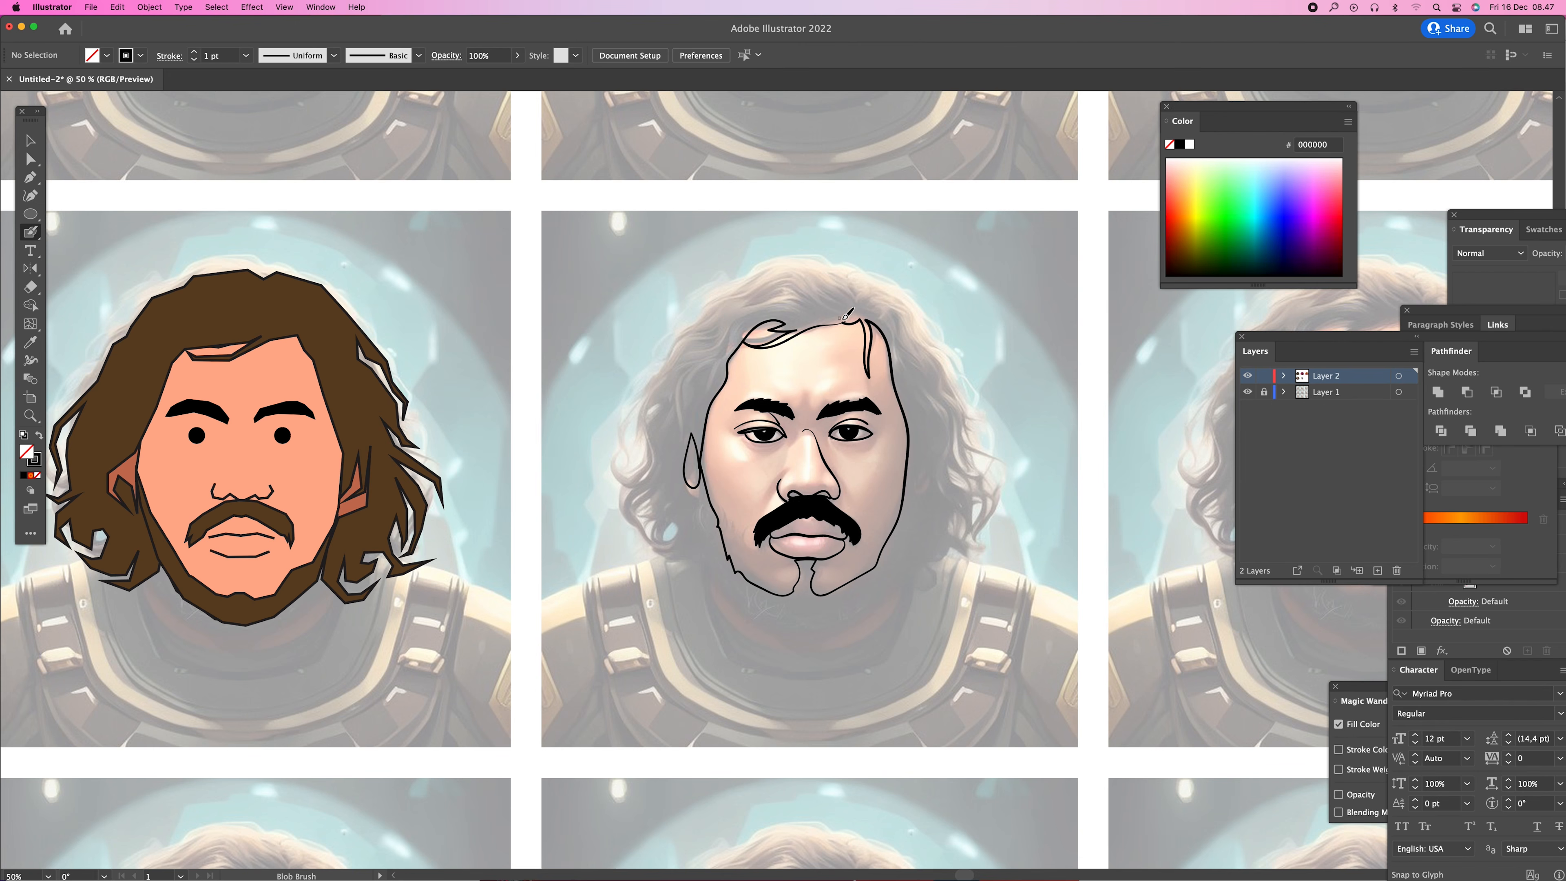
mouse_move(826, 260)
left_mouse_down()
mouse_move(784, 256)
mouse_move(696, 313)
mouse_move(708, 304)
mouse_move(649, 394)
mouse_move(651, 457)
mouse_move(619, 475)
mouse_move(645, 472)
mouse_move(661, 437)
mouse_move(626, 520)
mouse_move(653, 478)
mouse_move(631, 519)
mouse_move(678, 534)
mouse_move(667, 546)
mouse_move(680, 563)
mouse_move(716, 565)
mouse_move(790, 627)
mouse_move(883, 592)
mouse_move(904, 544)
mouse_move(901, 572)
mouse_move(912, 558)
mouse_move(931, 577)
mouse_move(937, 542)
mouse_move(969, 555)
mouse_move(948, 512)
mouse_move(966, 532)
mouse_move(995, 510)
mouse_move(967, 462)
left_mouse_up()
mouse_move(967, 426)
left_mouse_down()
mouse_move(921, 314)
mouse_move(837, 257)
left_mouse_up()
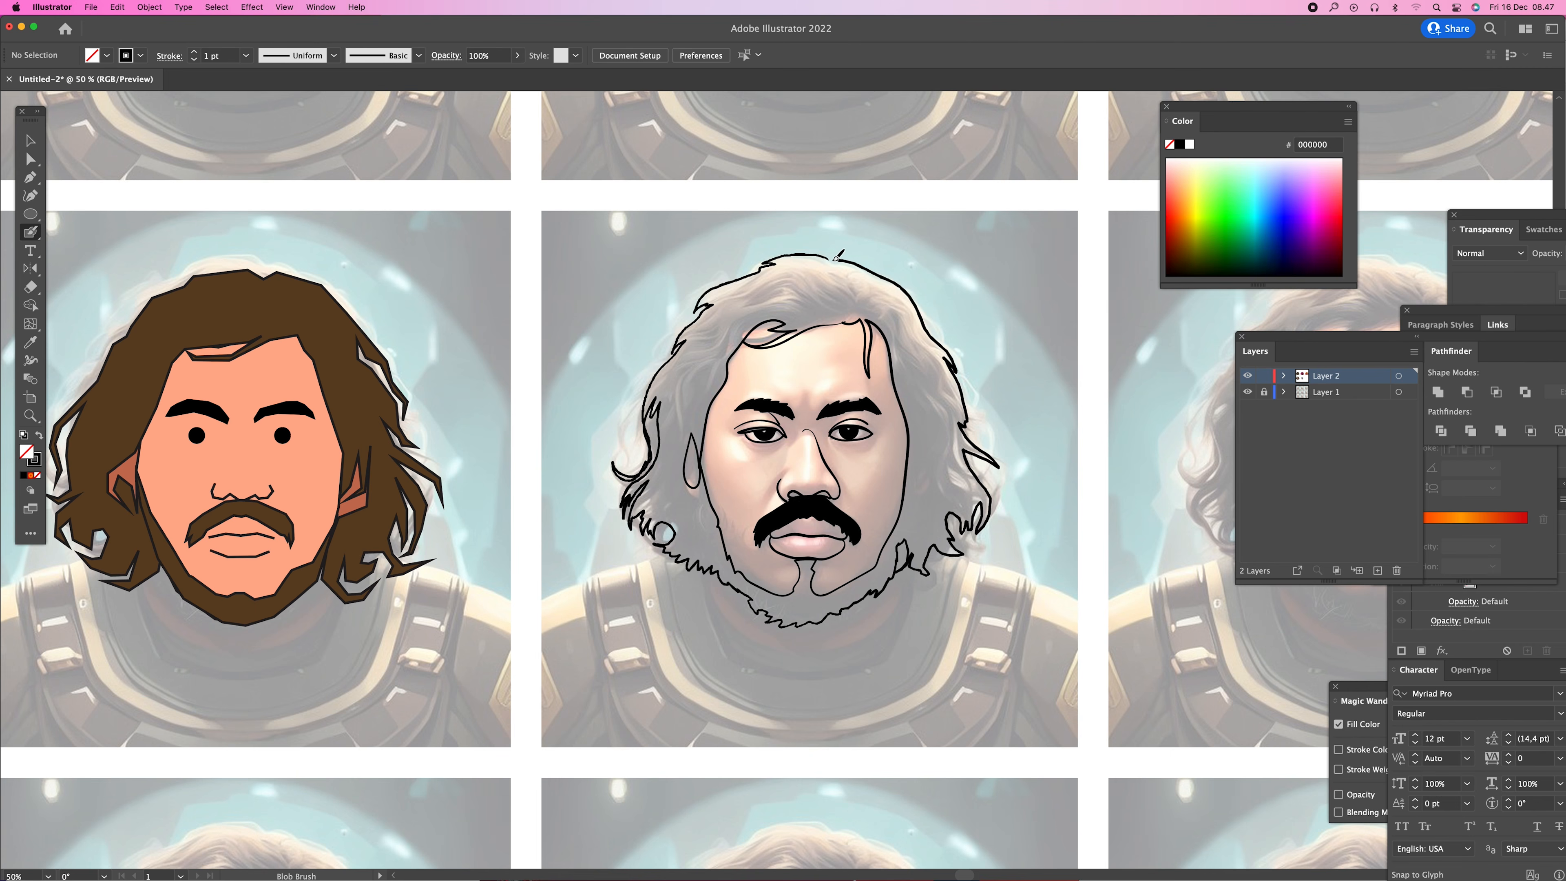
- Fill the area between the outer hair outline and the face contour with black, covering the hair and beard
key("v")
left_click(875, 273)
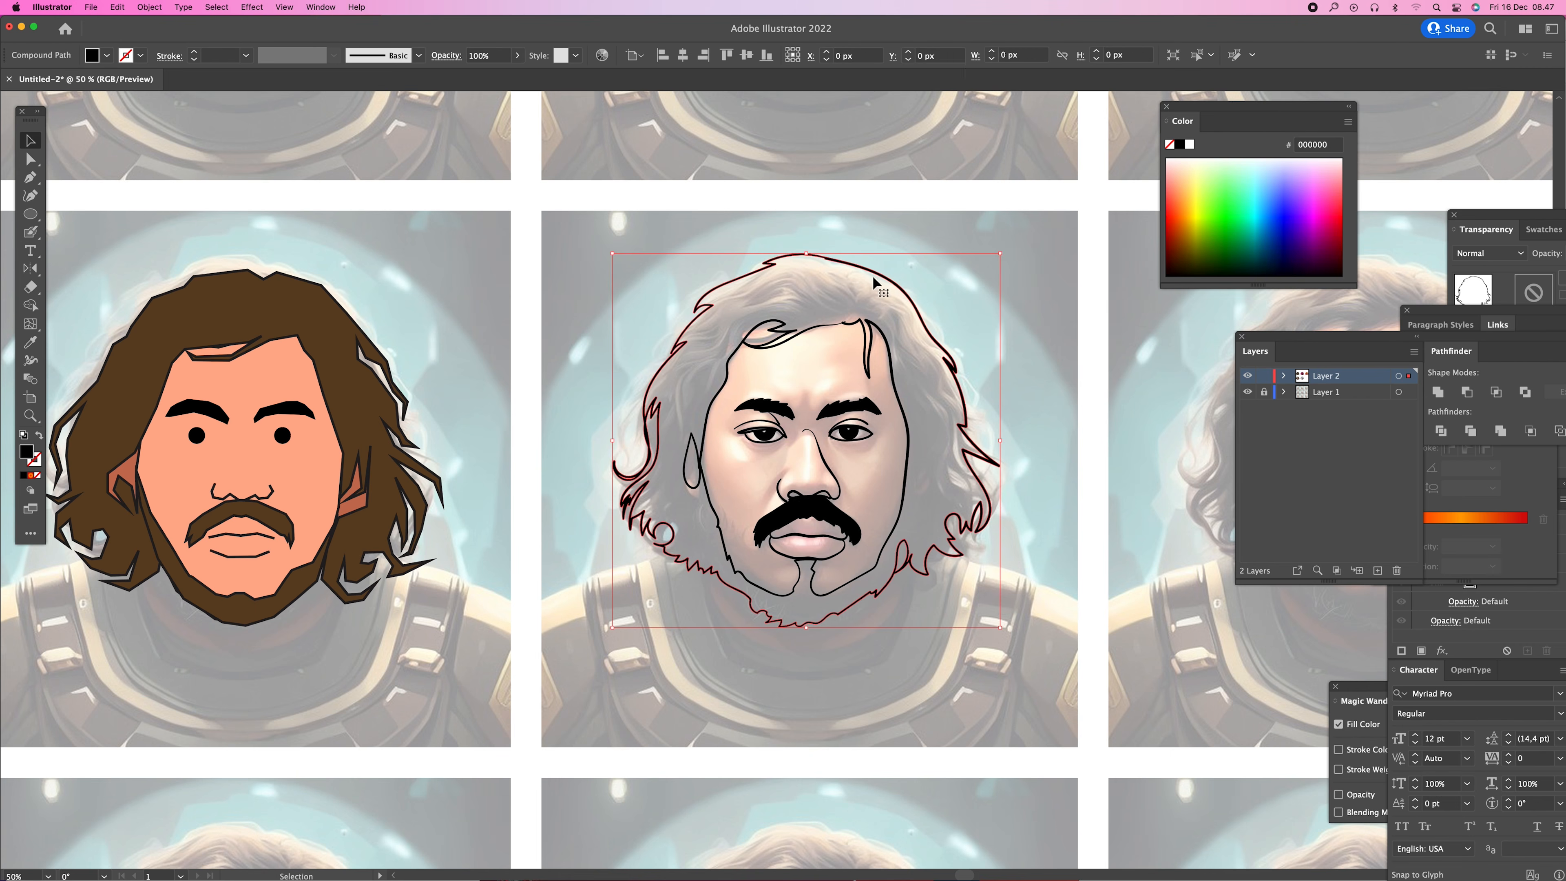
left_click(863, 328, "shift")
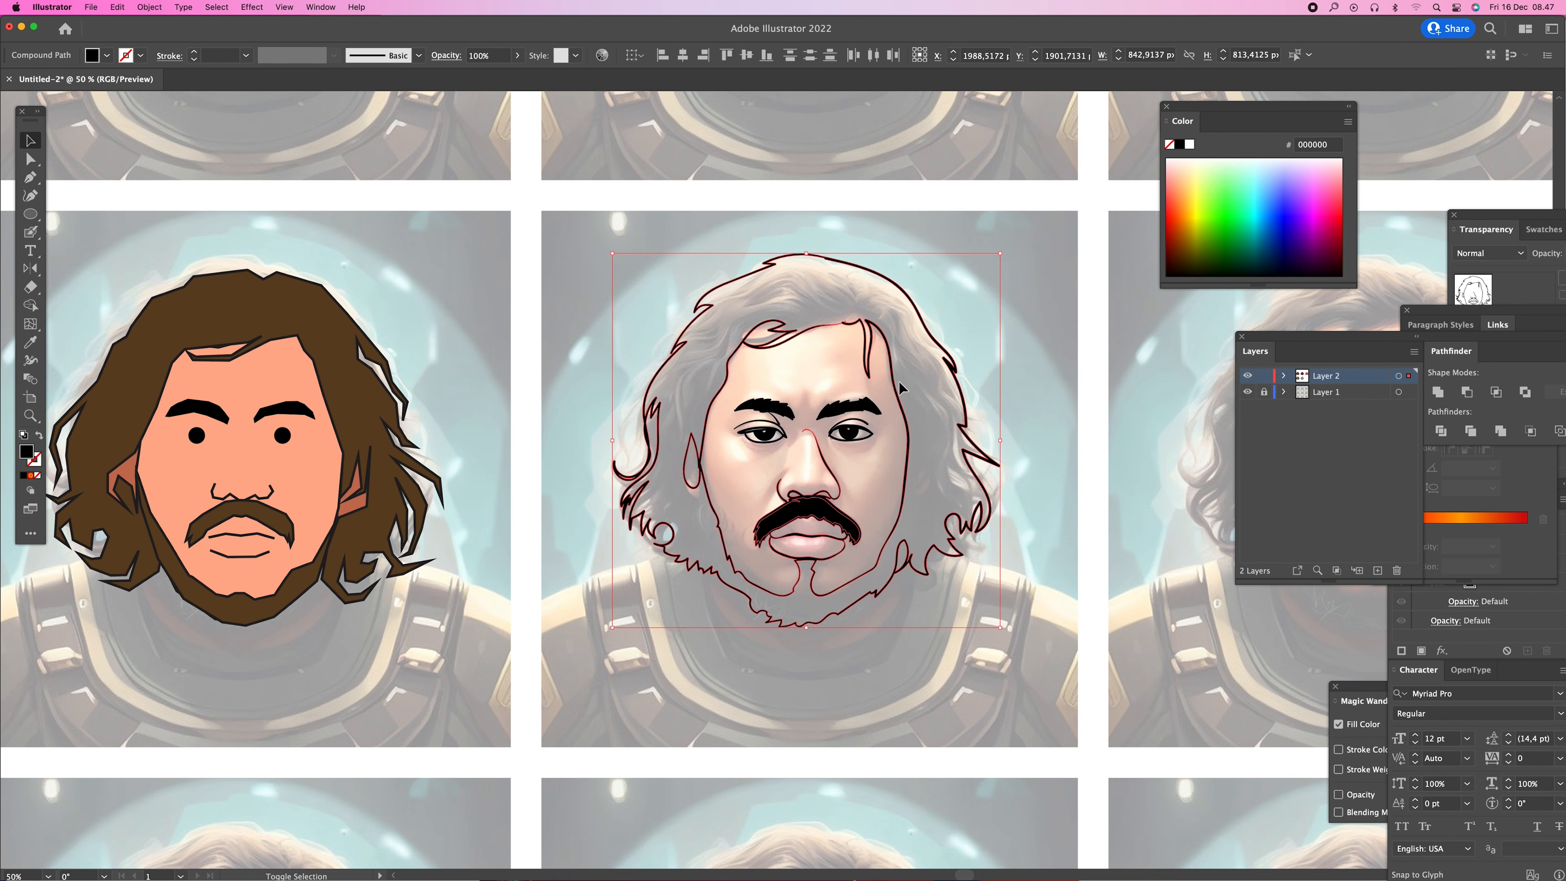
key("shift+m")
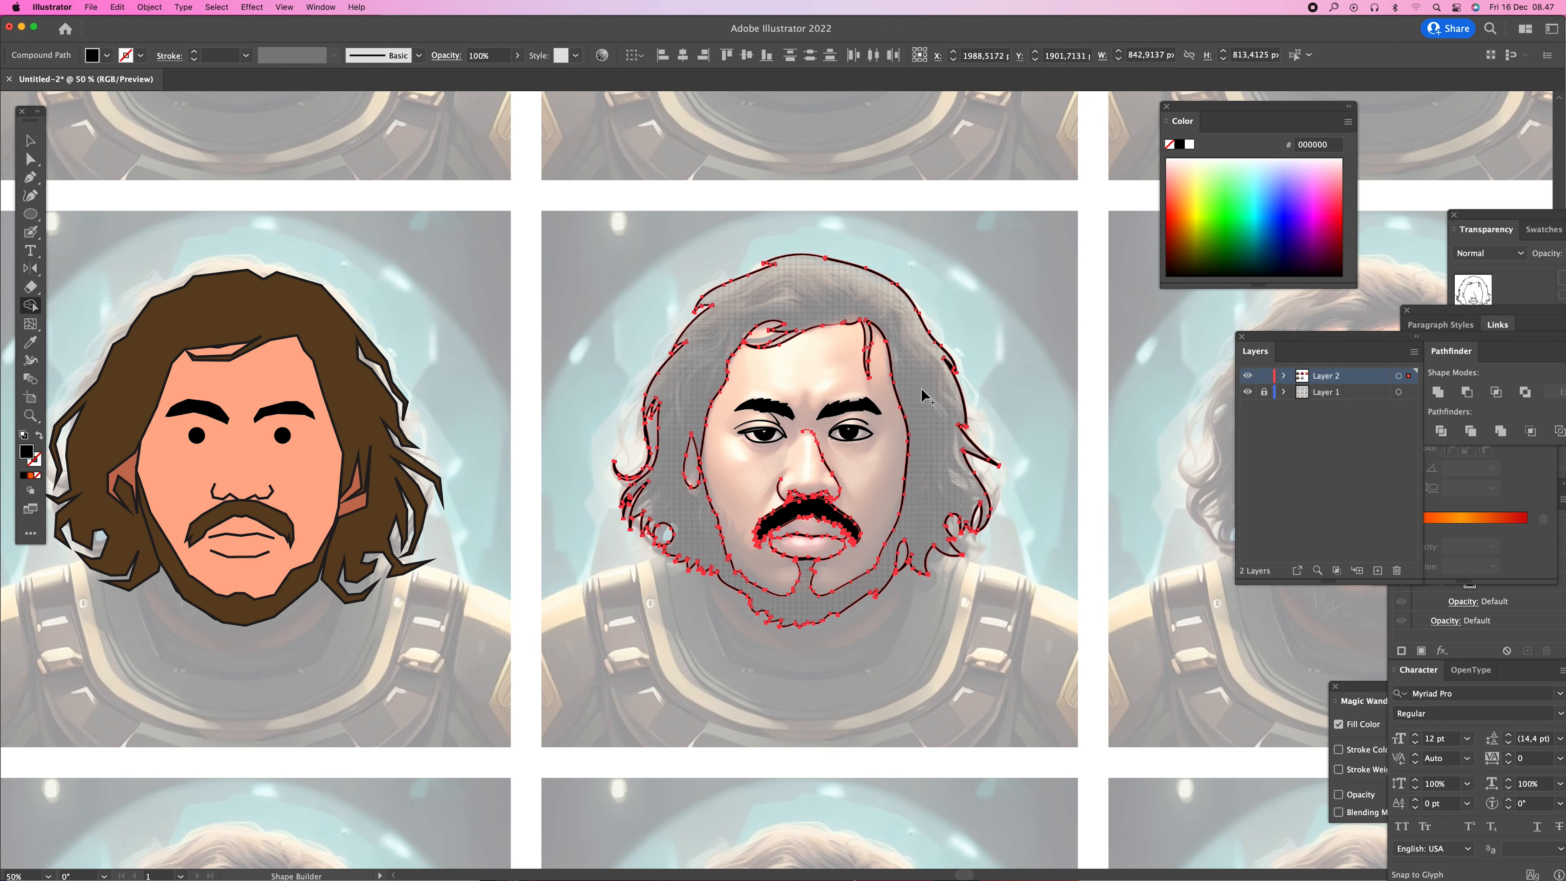
left_click(943, 398)
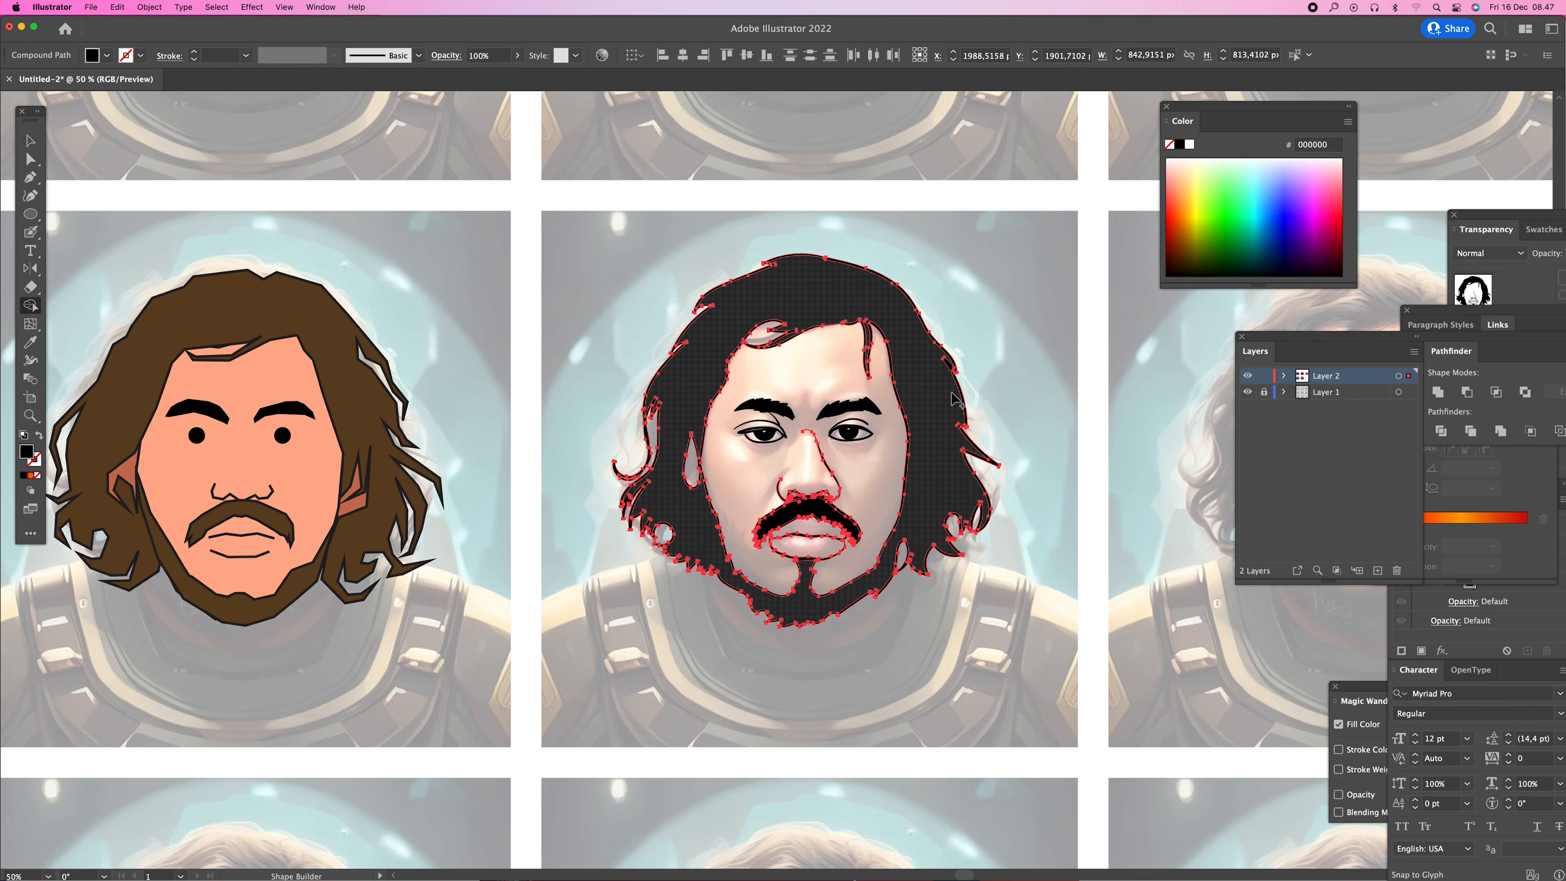
key("super+shift+a")
- Draw short crease lines beneath both eyes with the Blob Brush
key("z")
left_click(814, 463)
key("i")
left_click(746, 461)
left_click(718, 449)
key("shift+b")
key("shift+x")
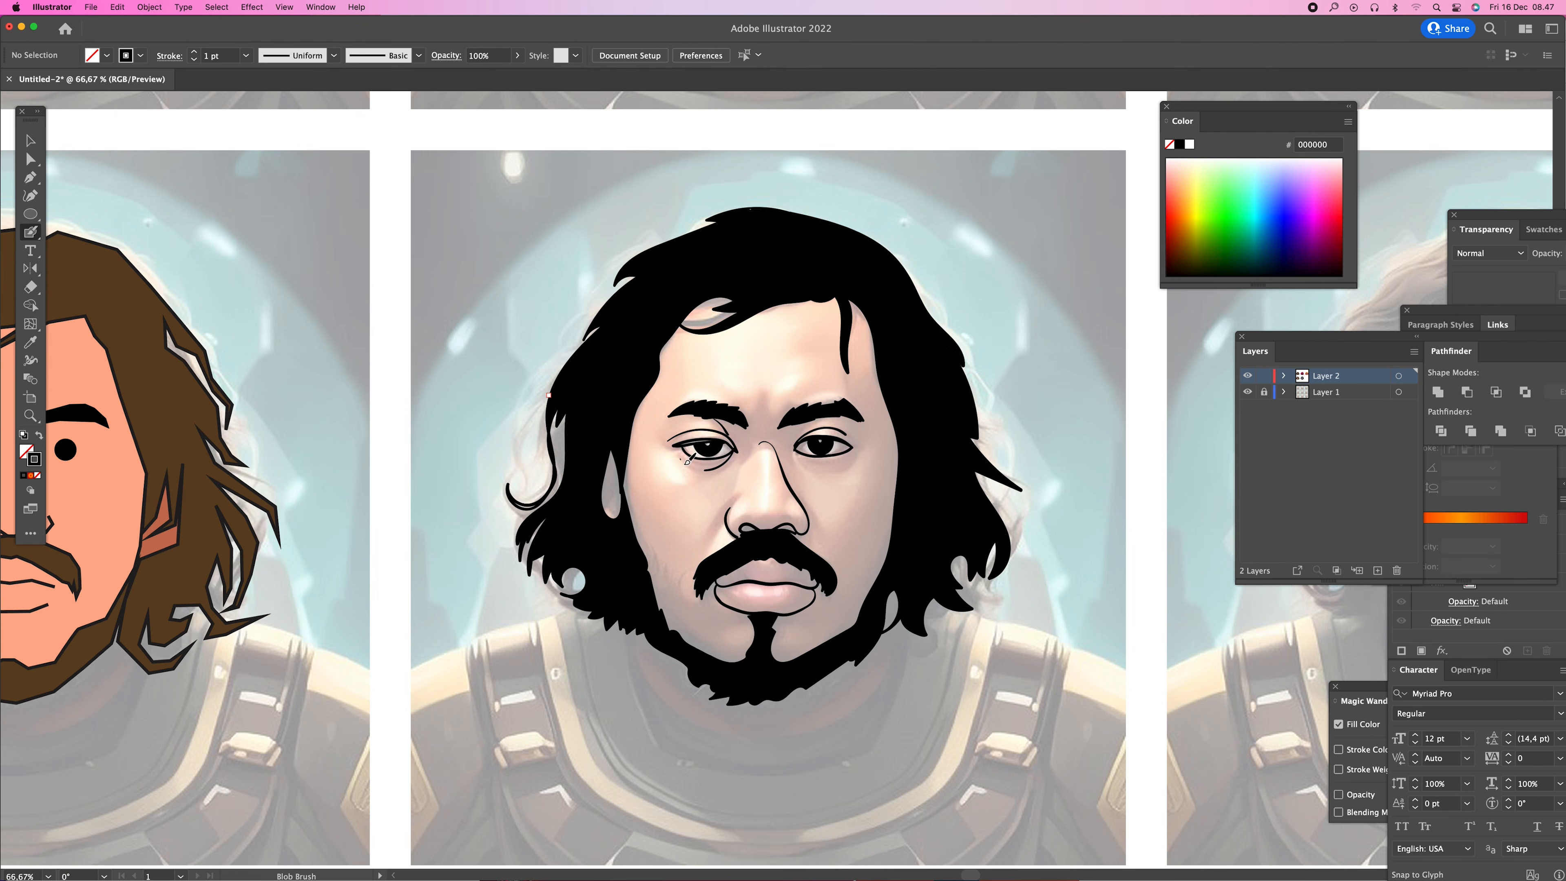
scroll(840, 470, "down", 3)
scroll(840, 470, "left", 3)
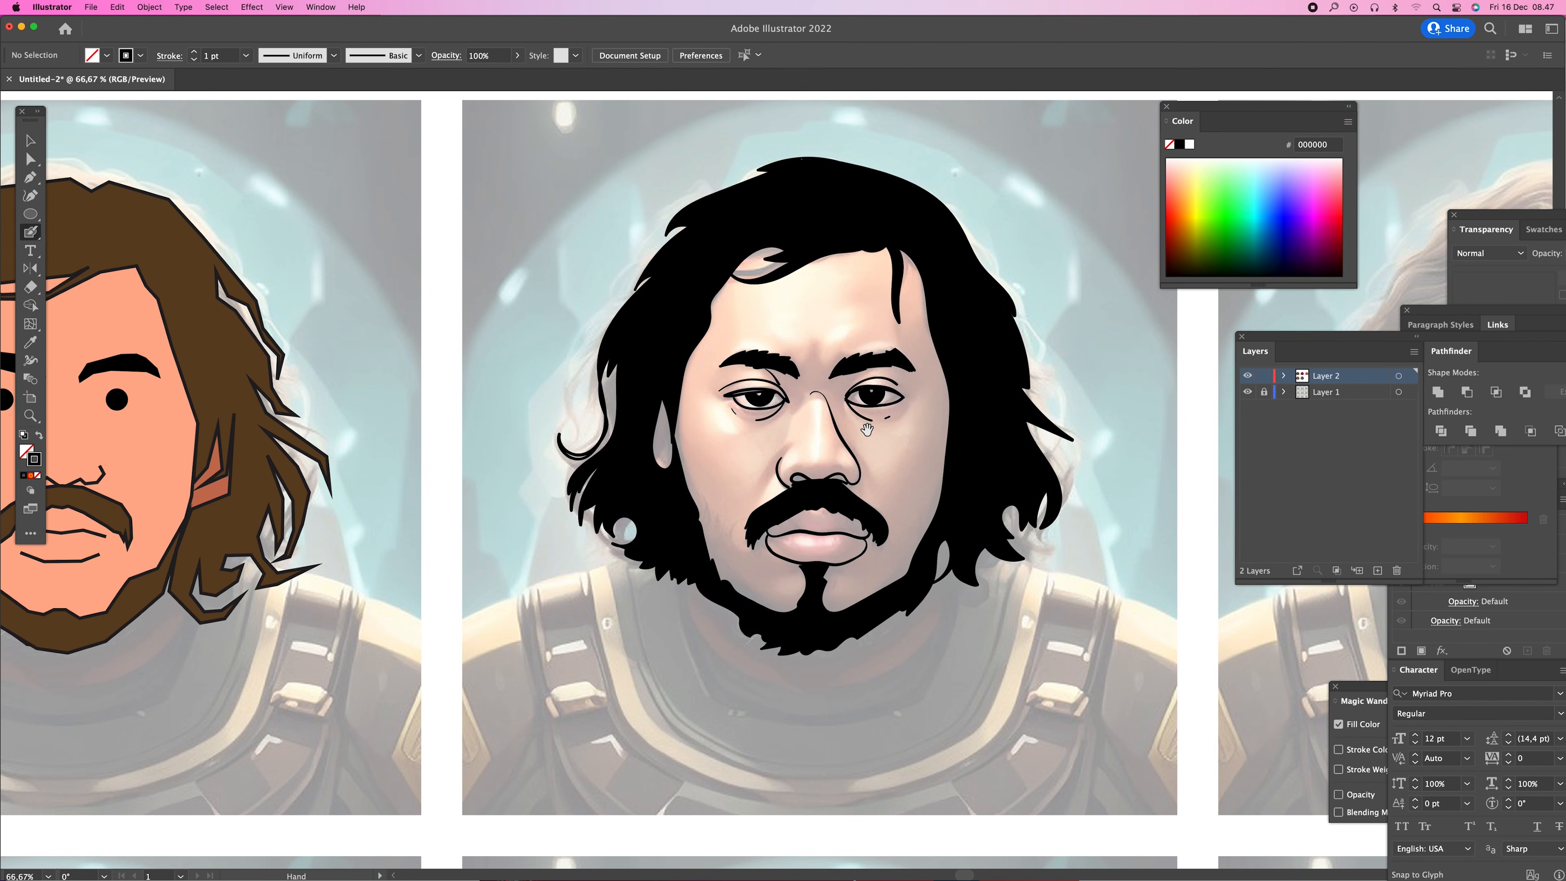
- Fill the fifth portrait's face, ear and forehead hair gap with orange skin colour FFA76F using the Shape Builder
key("z")
left_click(873, 435, "alt")
key("v")
left_click_drag(502, 285, 864, 724)
key("shift+m")
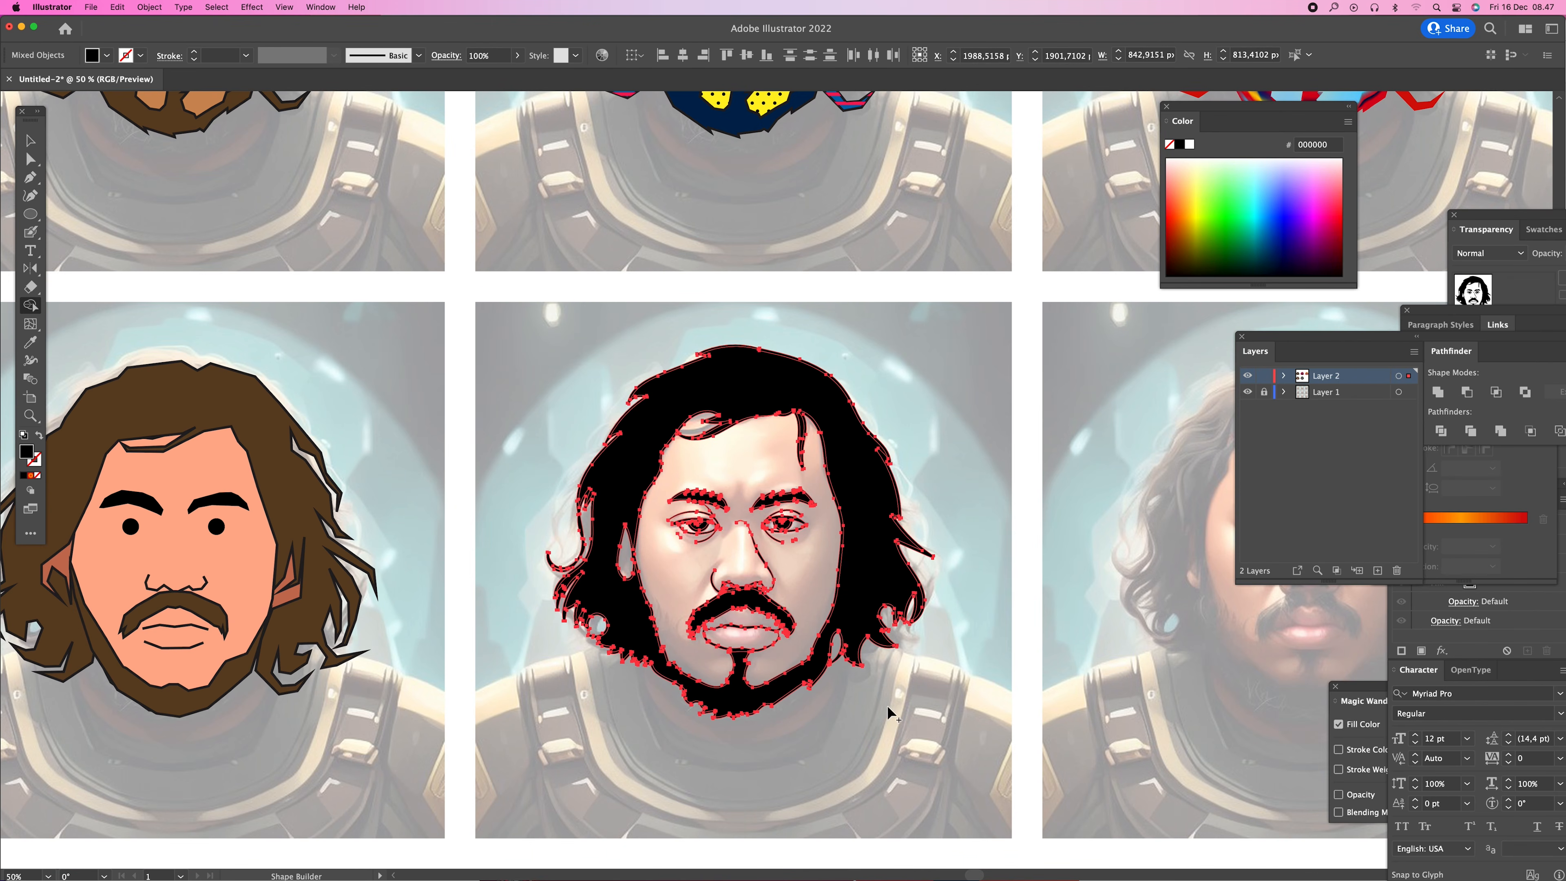
left_click(1183, 183)
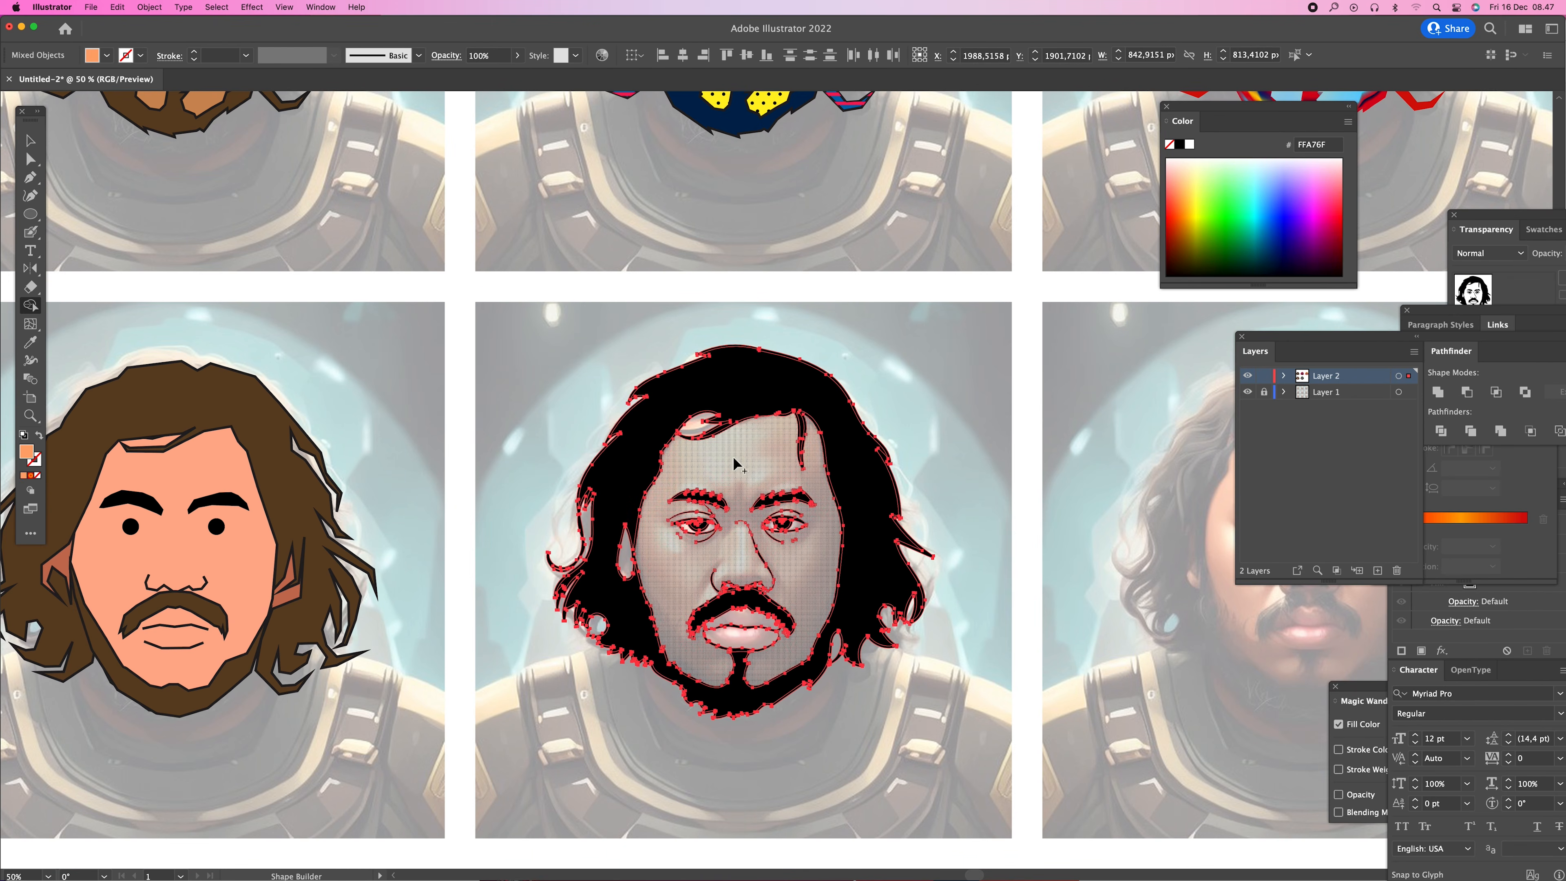
left_click(744, 450)
left_click(628, 555)
left_click(708, 434)
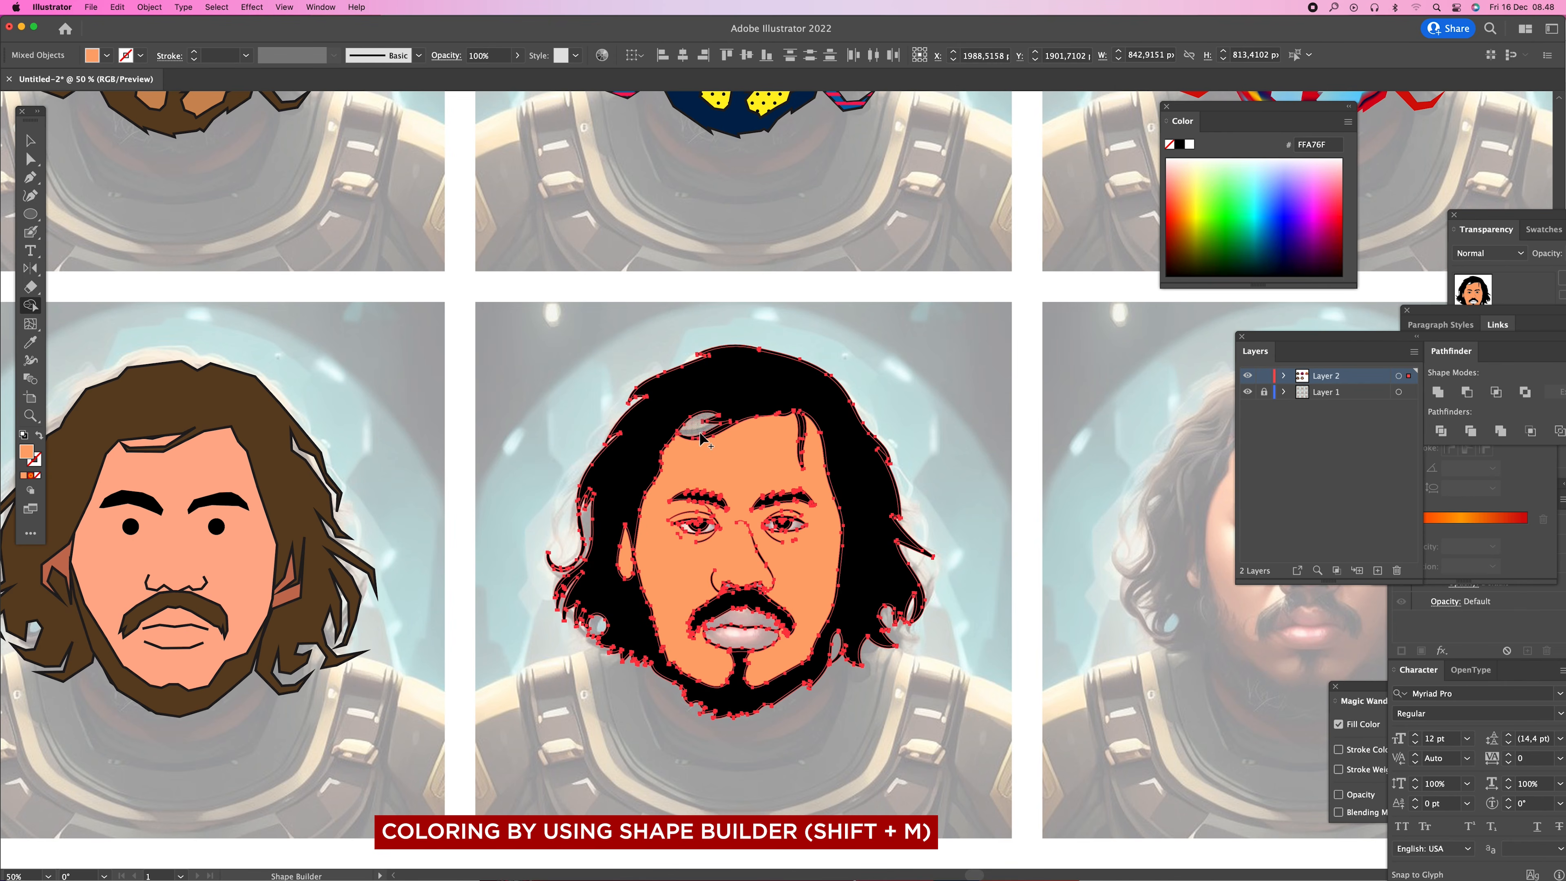
- Fill the upper and lower lips with red D73200 using the Shape Builder
key("z")
left_click(772, 562)
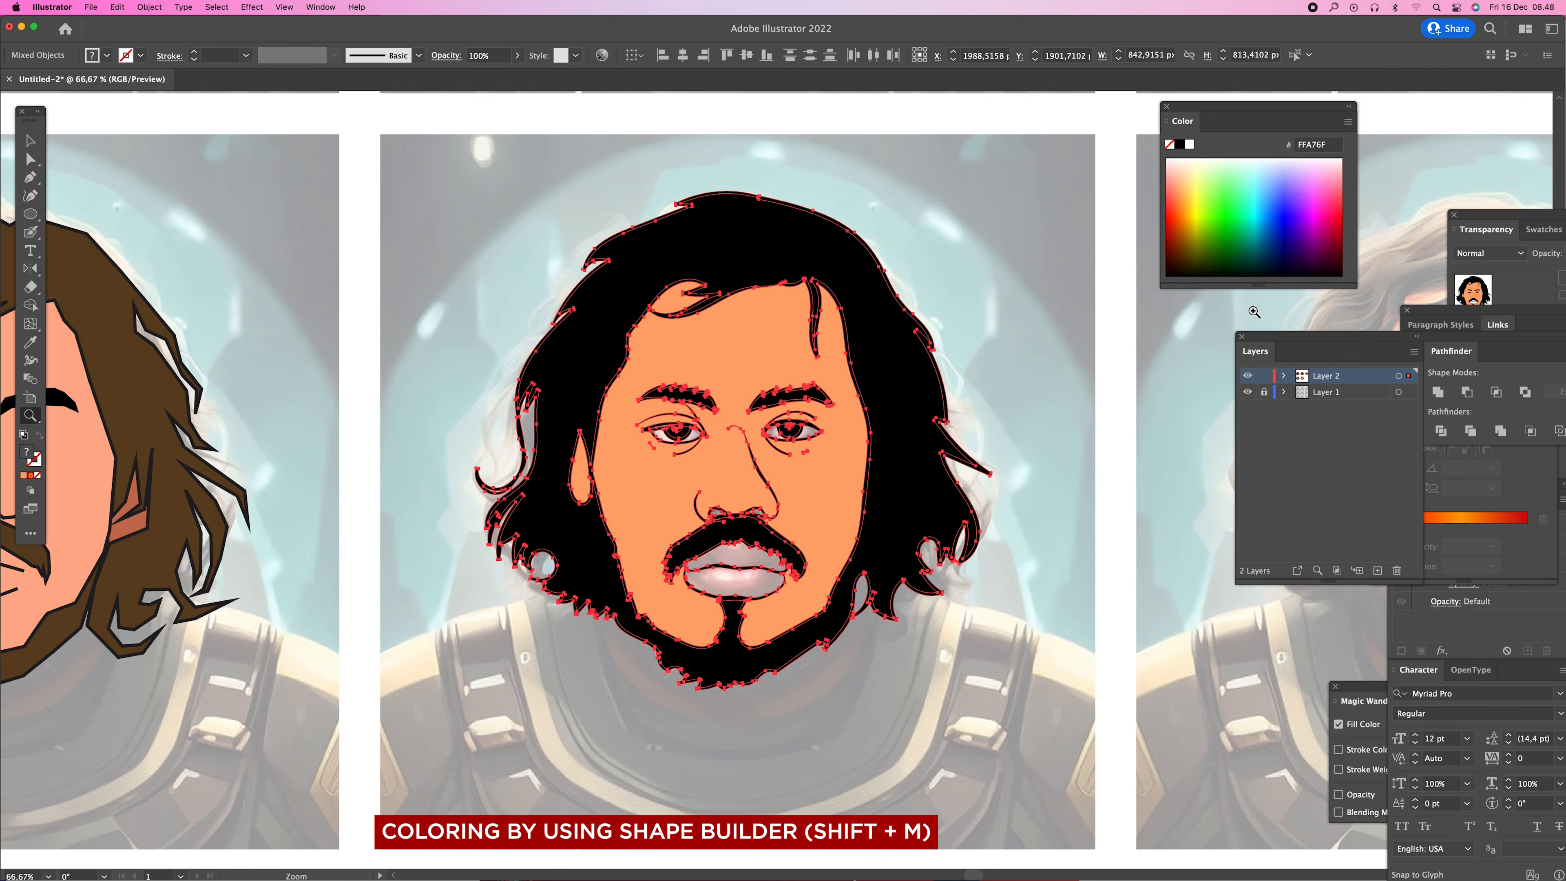
left_click(1173, 225)
key("super+z")
key("shift+m")
left_click(766, 562)
left_click(765, 589)
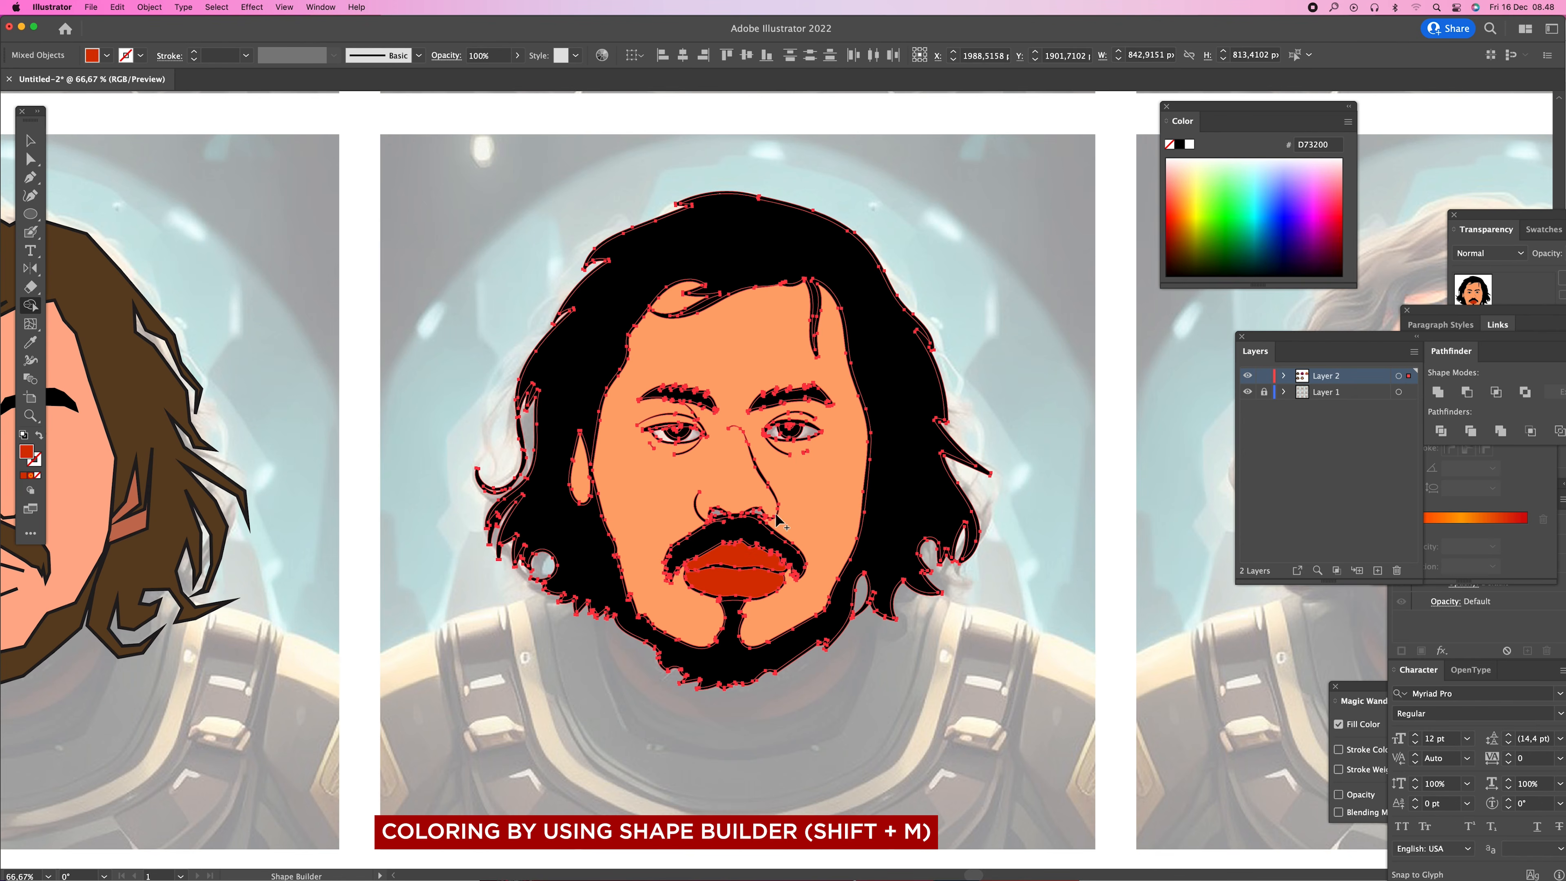
- Fill both nostrils with a very dark brown using the Shape Builder
key("z")
left_click(776, 515)
left_click(776, 515)
key("shift+m")
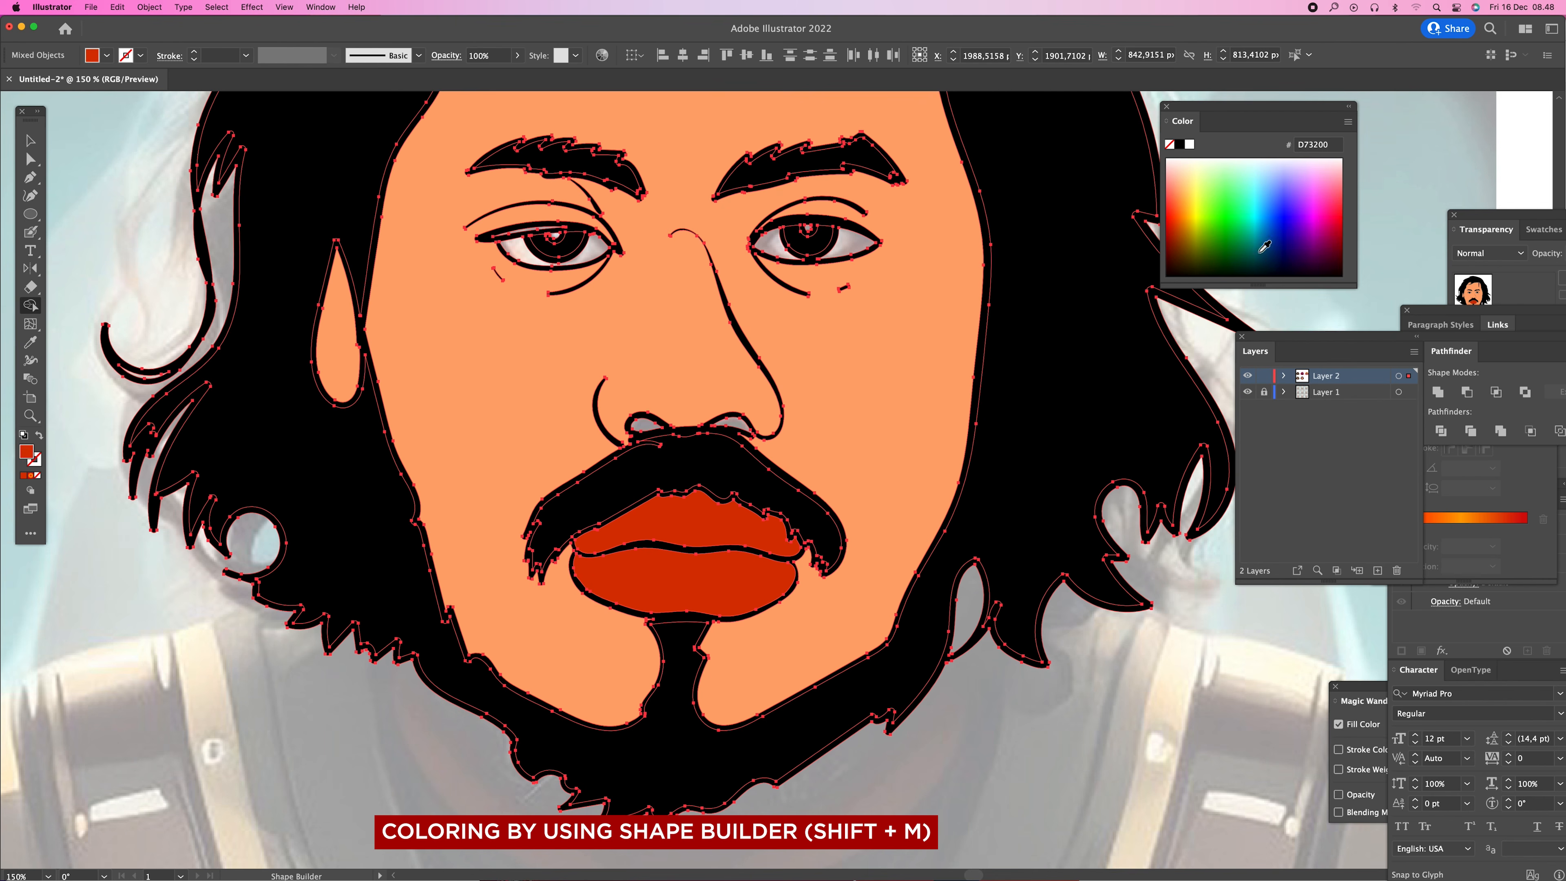
left_click(1171, 261)
left_click(739, 421)
left_click(642, 427)
- Fill the whites of both eyes and the small iris highlight with white FFFFFF
left_click(1190, 143)
left_click(852, 243)
left_click(591, 249)
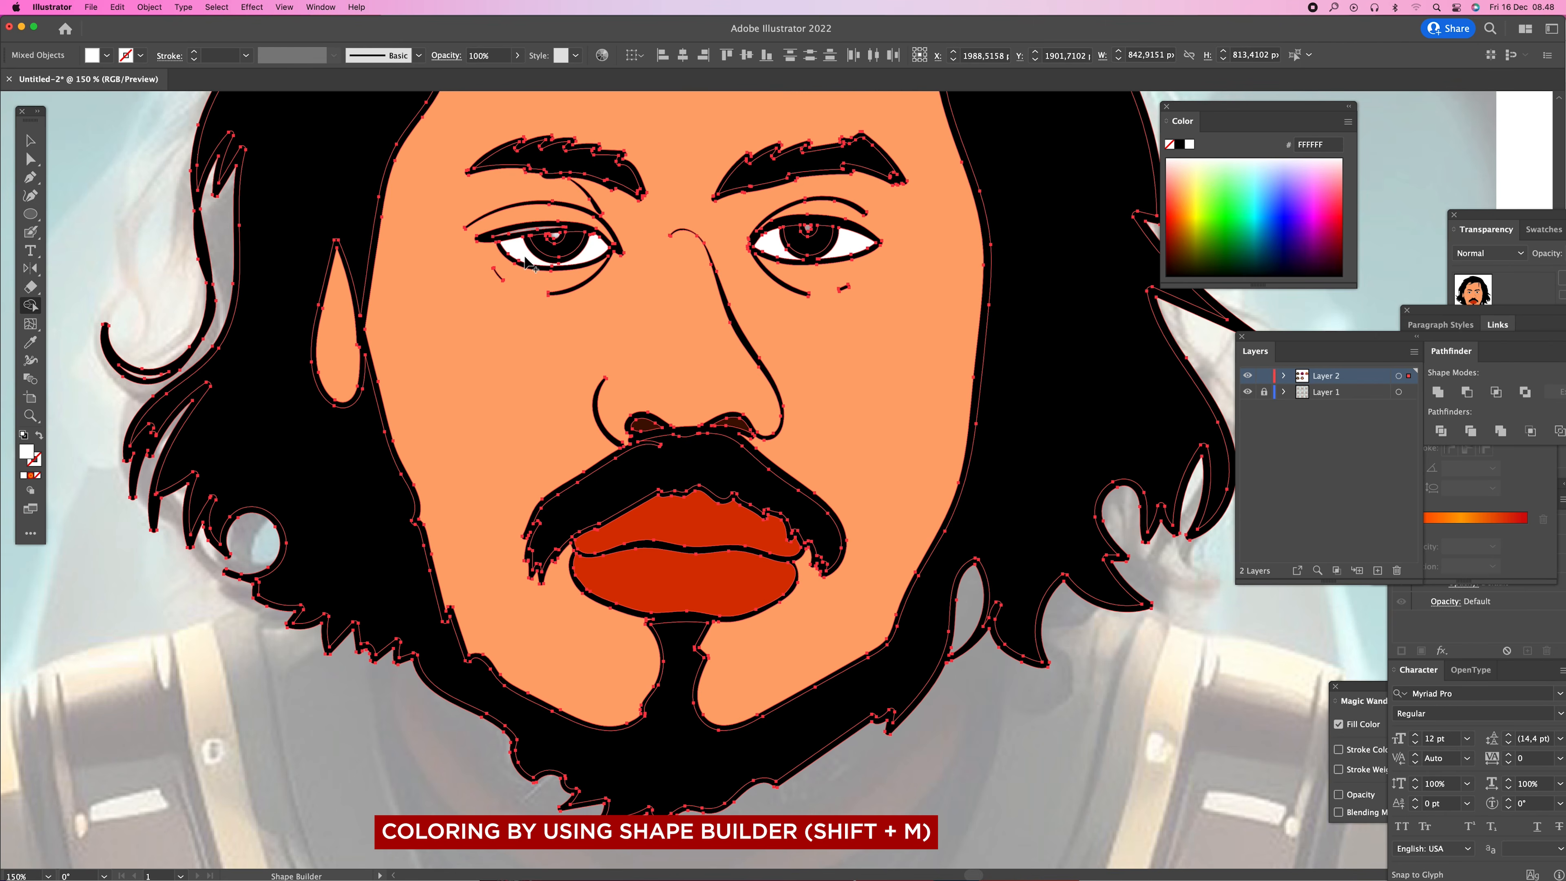
left_click(555, 237)
- Fill the thin gap inside the left-hand eye's upper lid line with white using the Shape Builder
key("z")
left_click_drag(472, 222, 657, 337)
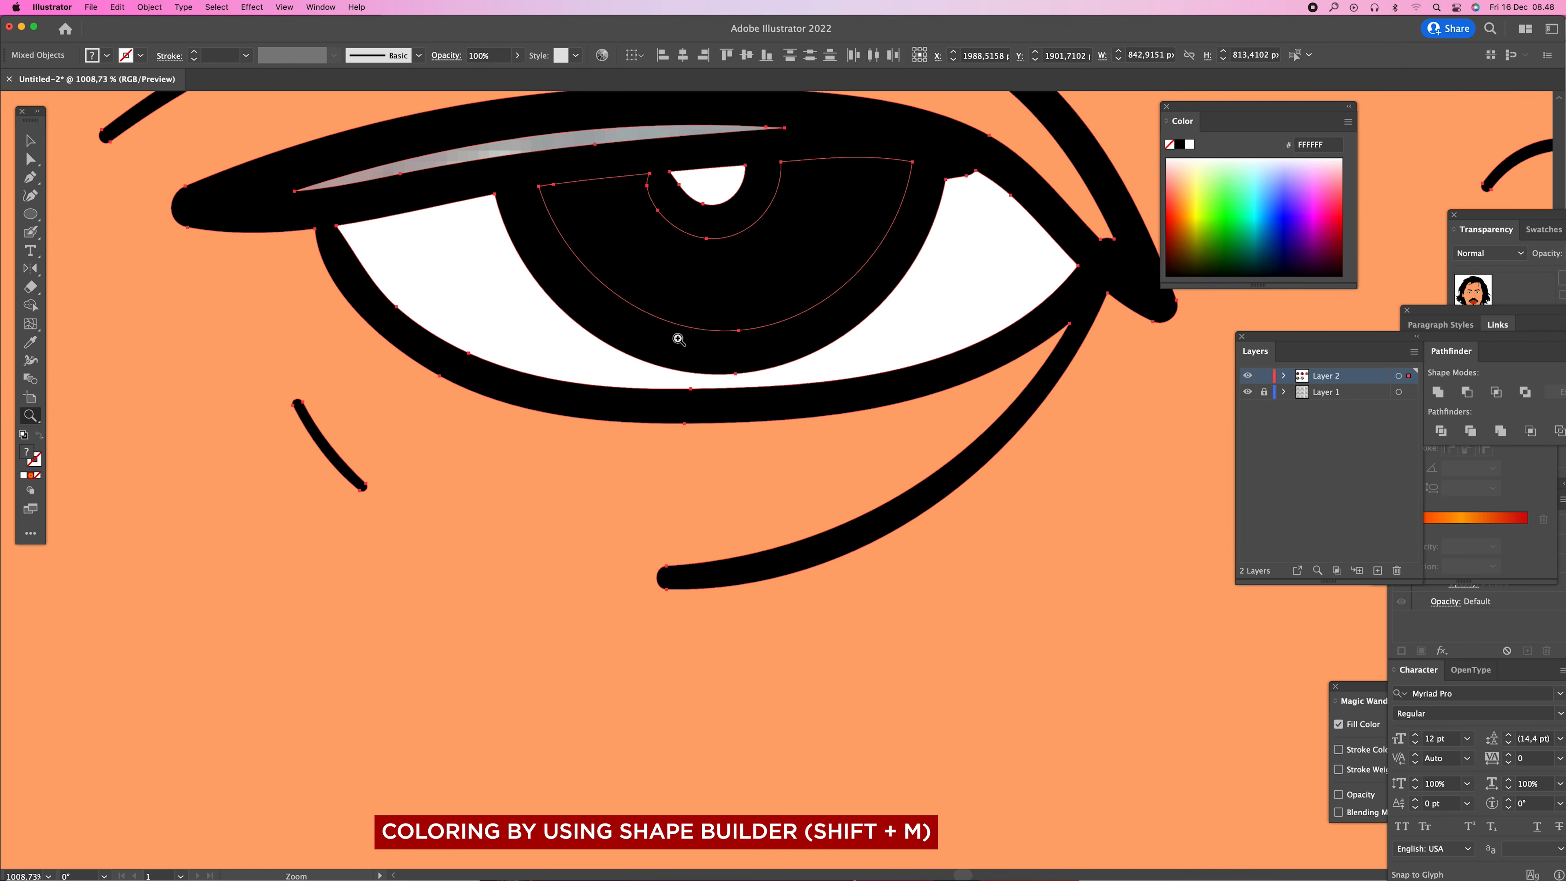
key("shift+m")
left_click(478, 164)
key("z")
left_click(729, 349, "alt")
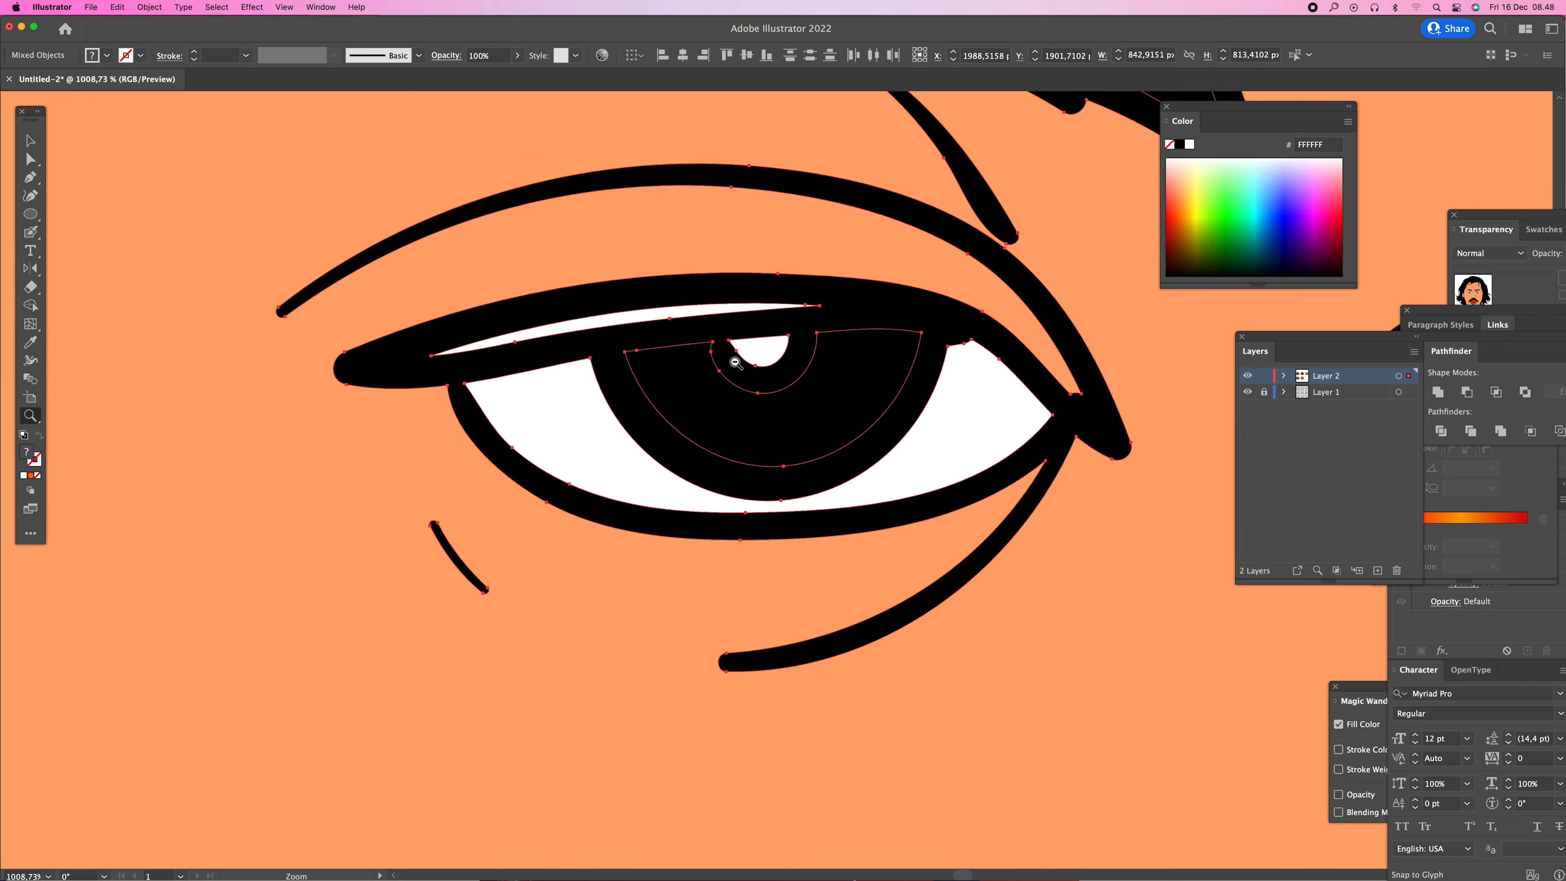
left_click(743, 364, "alt")
left_click(746, 395, "alt")
left_click(746, 436, "alt")
left_click(746, 447, "alt")
left_click(746, 447, "alt")
- Recolour the thin upper-lid shape of the left-hand eye by sampling the skin colour and darkening it to brown B2704B
key("v")
left_click(493, 367)
key("a")
key("z")
left_click_drag(712, 470, 918, 603)
key("a")
left_click(816, 558)
key("i")
left_click(598, 525)
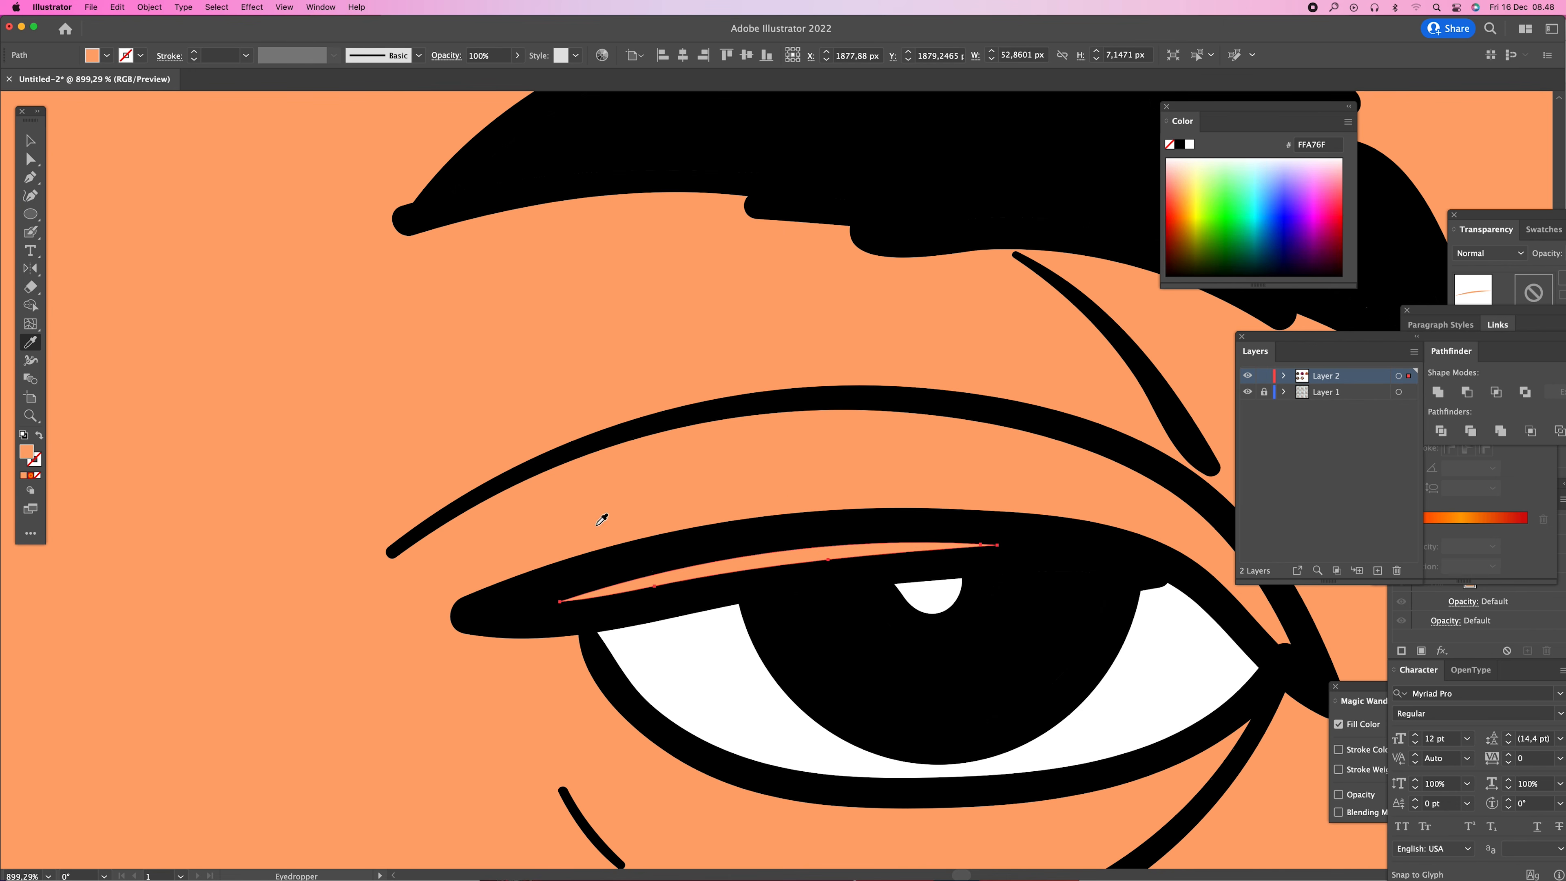
double_click(27, 454)
left_click(1065, 592)
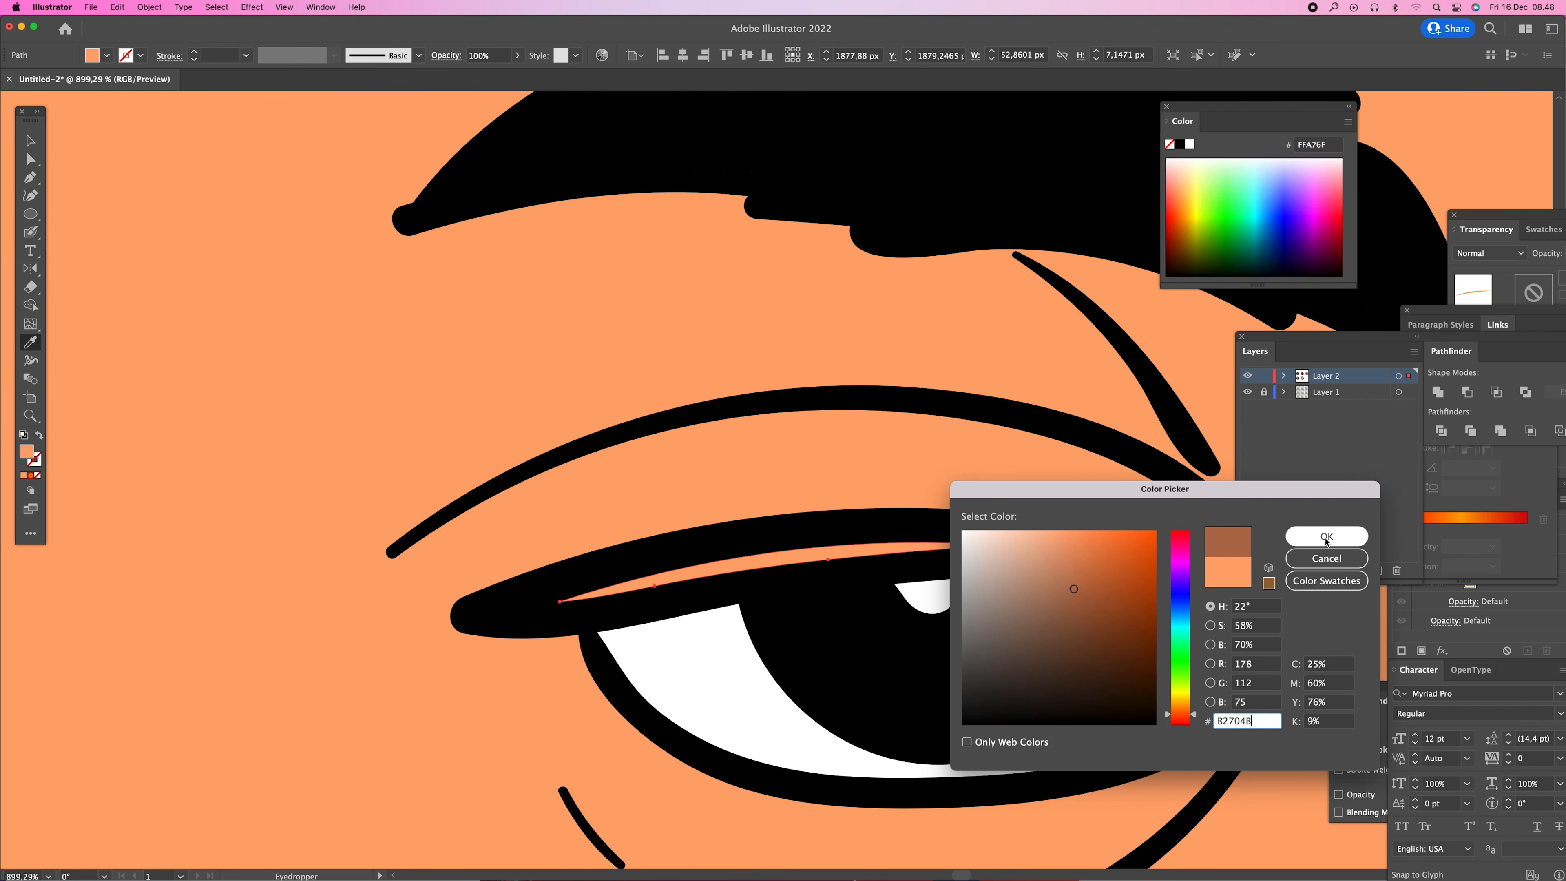
left_click(1326, 536)
- Compare the five portraits on the artboard with Layer 1's reference photos temporarily hidden
key("z")
left_click(936, 518, "alt")
left_click(819, 538, "alt")
left_click(818, 539, "alt")
left_click(819, 539, "alt")
left_click(819, 539, "alt")
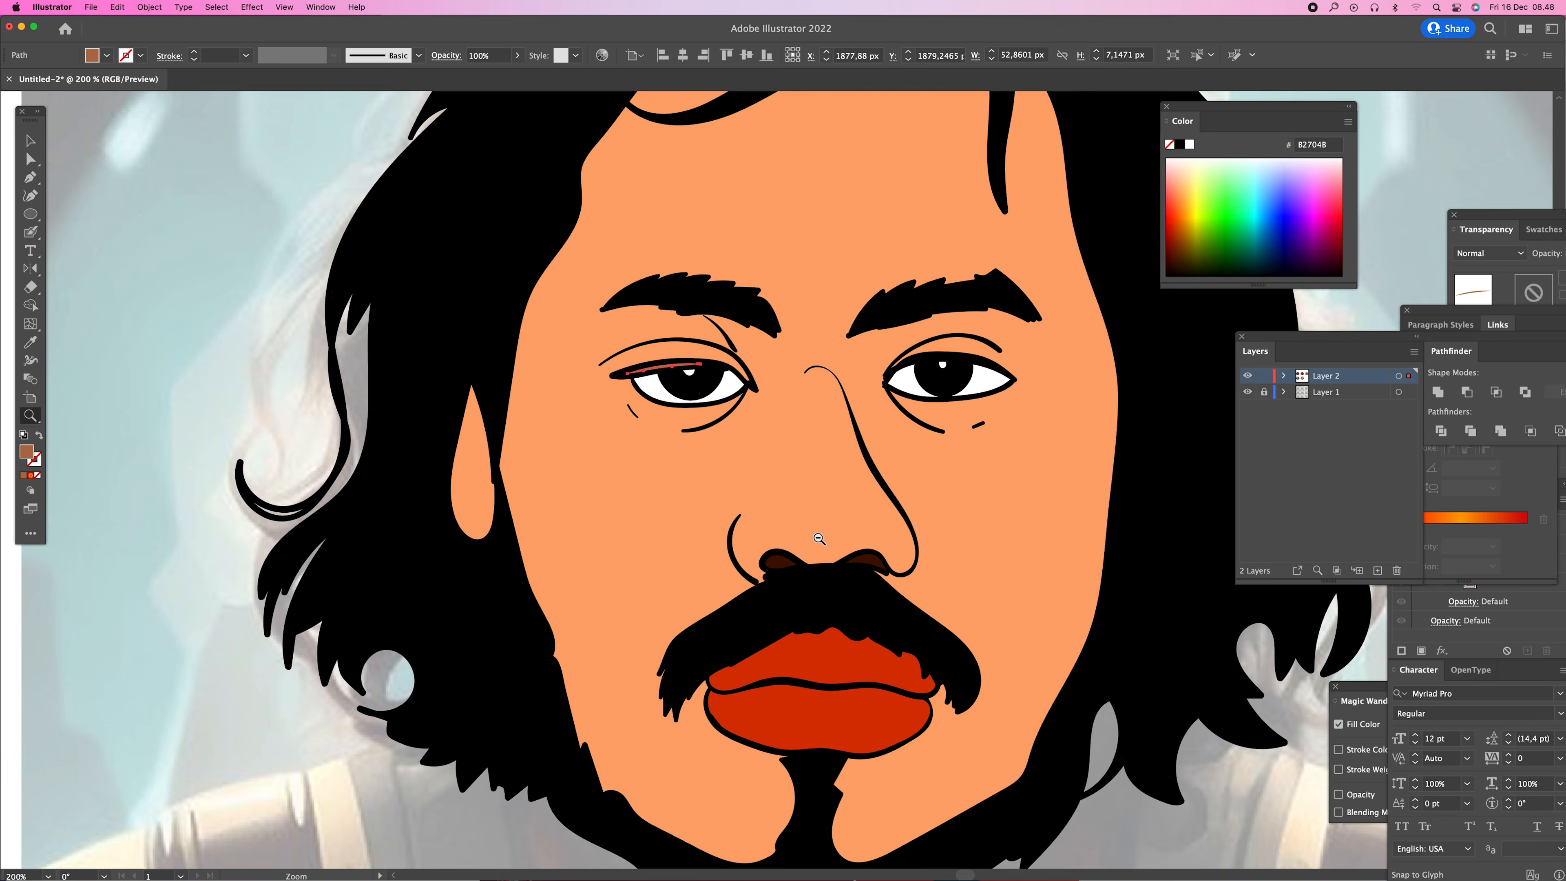
left_click(819, 538, "alt")
left_click(819, 538, "alt")
left_click(819, 539, "alt")
left_click(820, 535, "alt")
key("v")
left_click(175, 336)
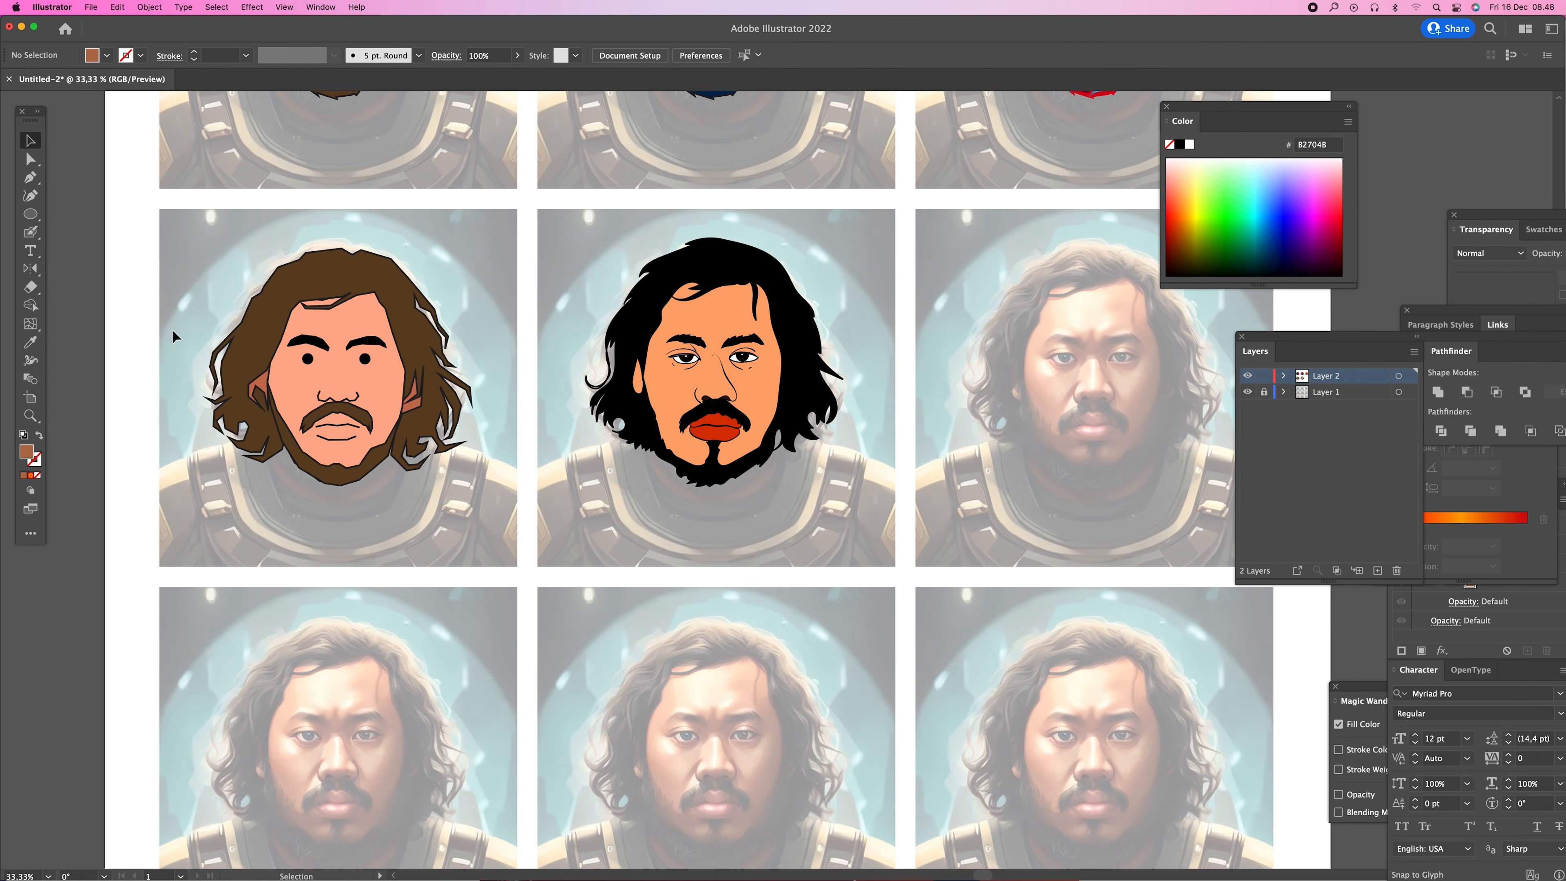
left_click(1239, 393)
left_click(1247, 392)
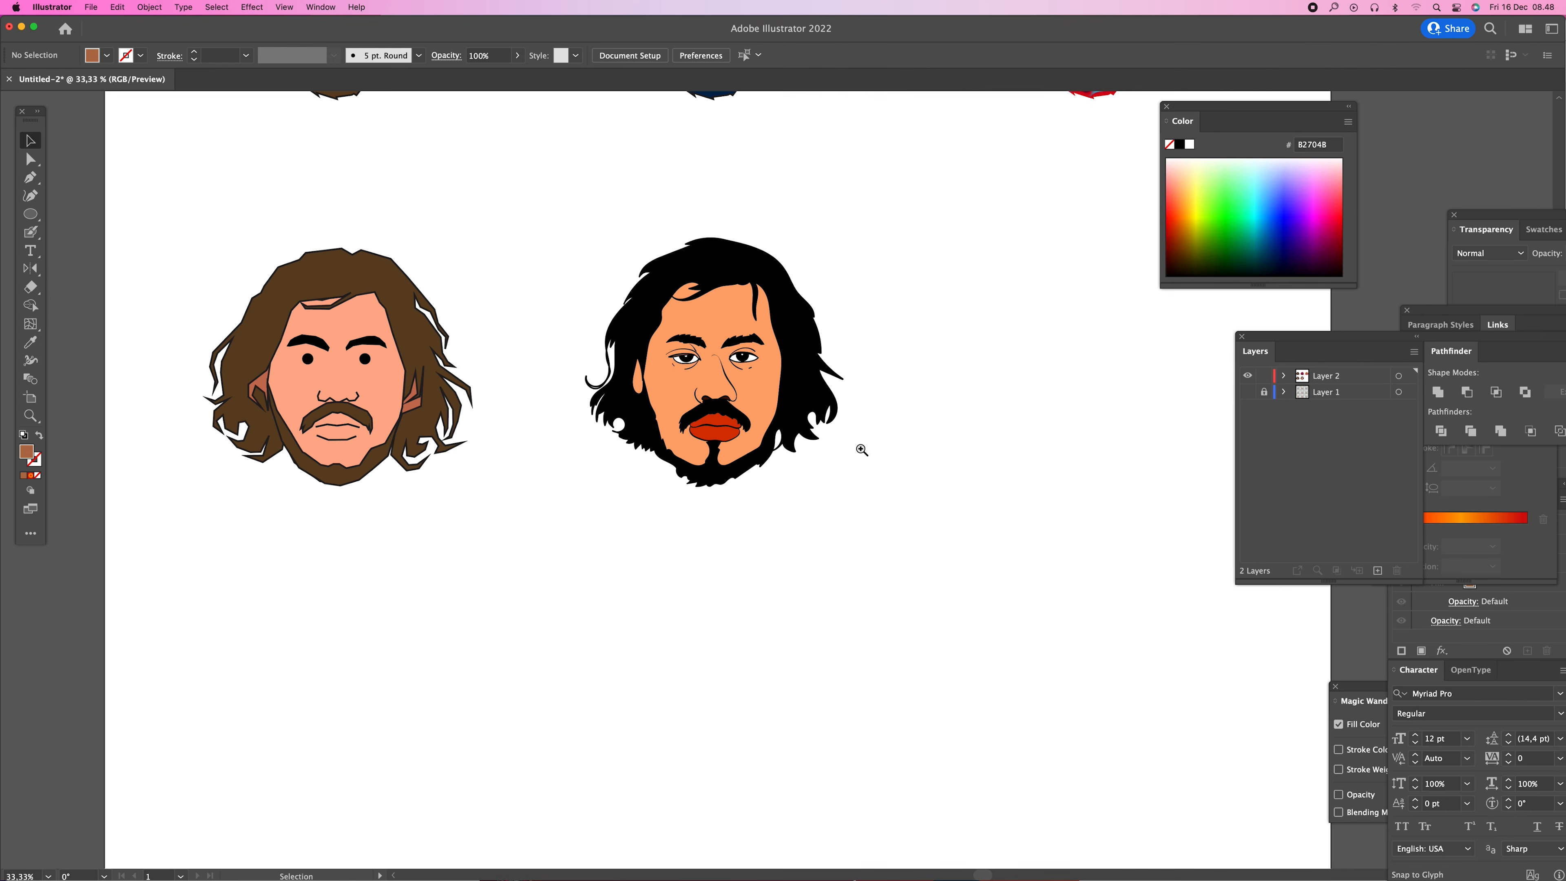
key("z")
left_click(828, 438, "alt")
left_click(837, 436, "alt")
left_click(837, 436, "alt")
left_click_drag(602, 448, 785, 563)
left_click(745, 524, "alt")
left_click(744, 525, "alt")
left_click(755, 519, "alt")
left_click(756, 518, "alt")
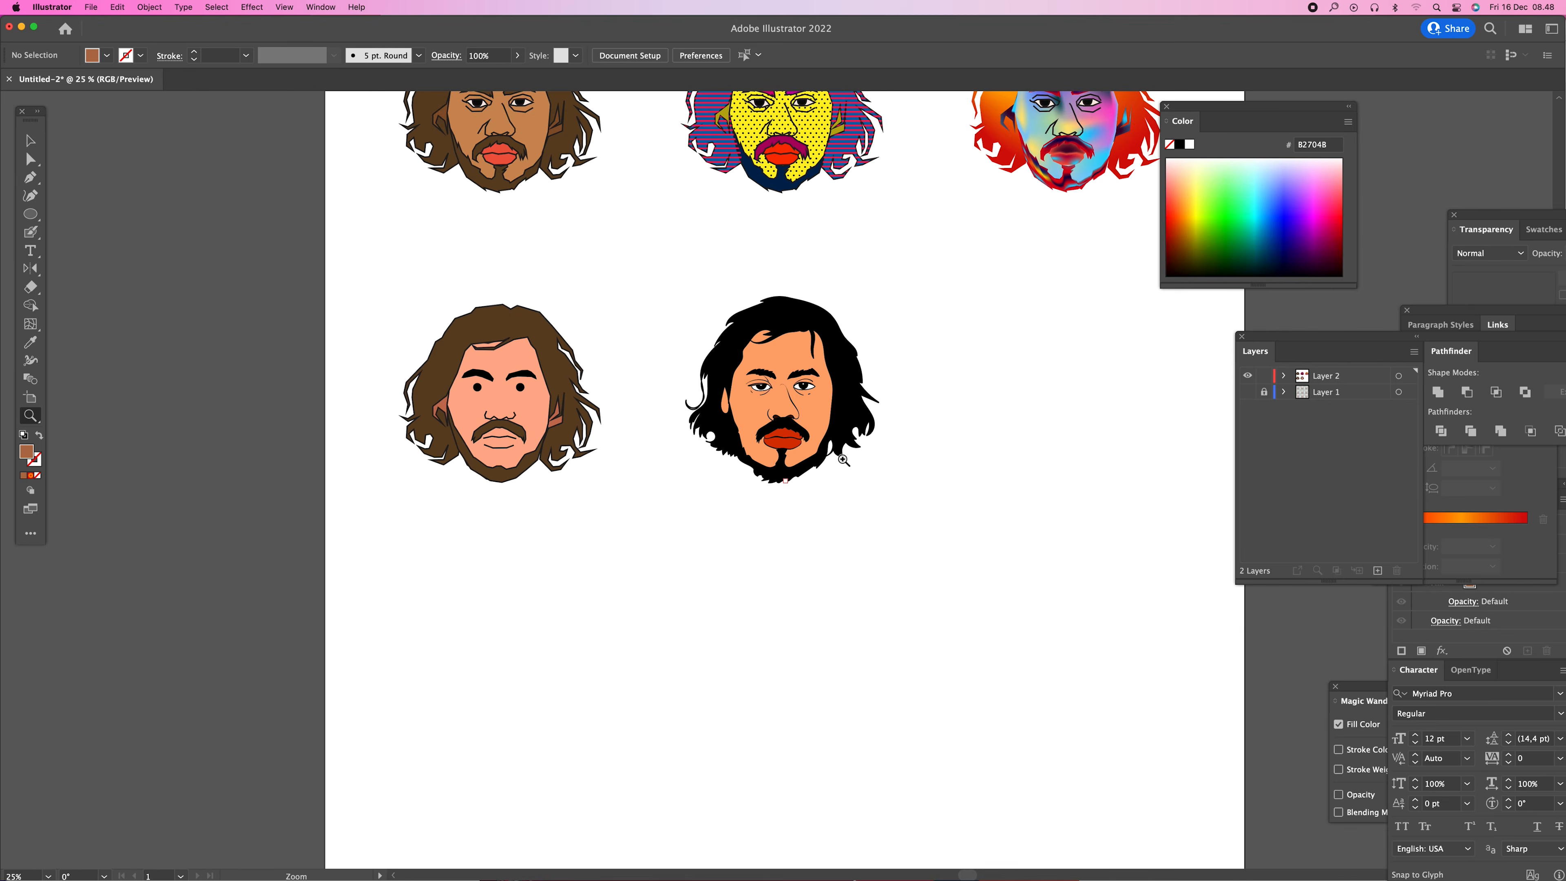
left_click_drag(839, 455, 728, 634)
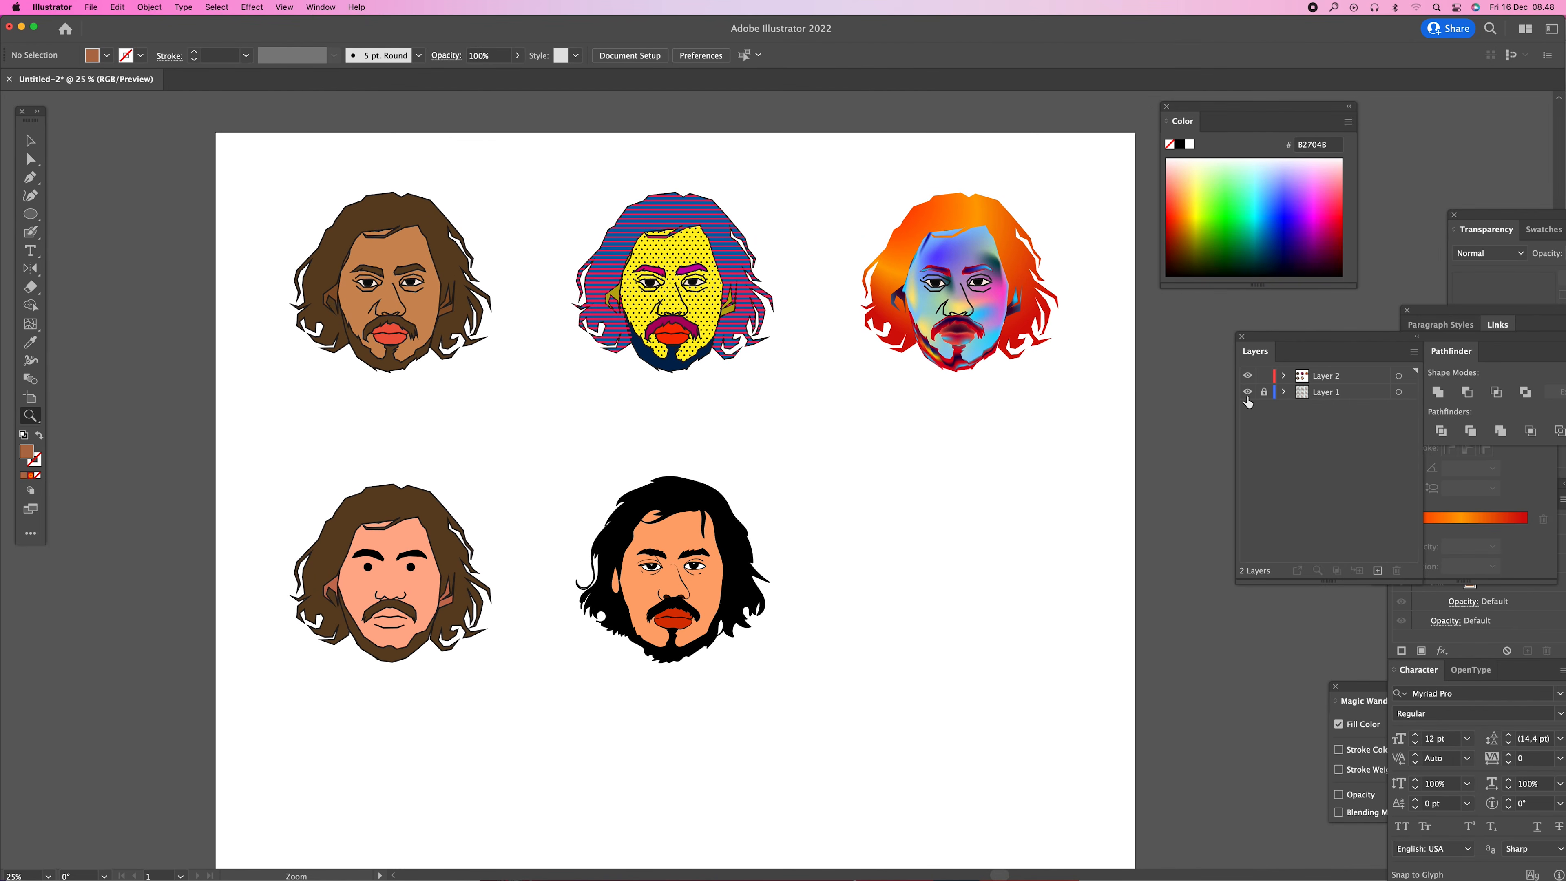
scroll(749, 685, "down", 2)
scroll(749, 685, "right", 2)
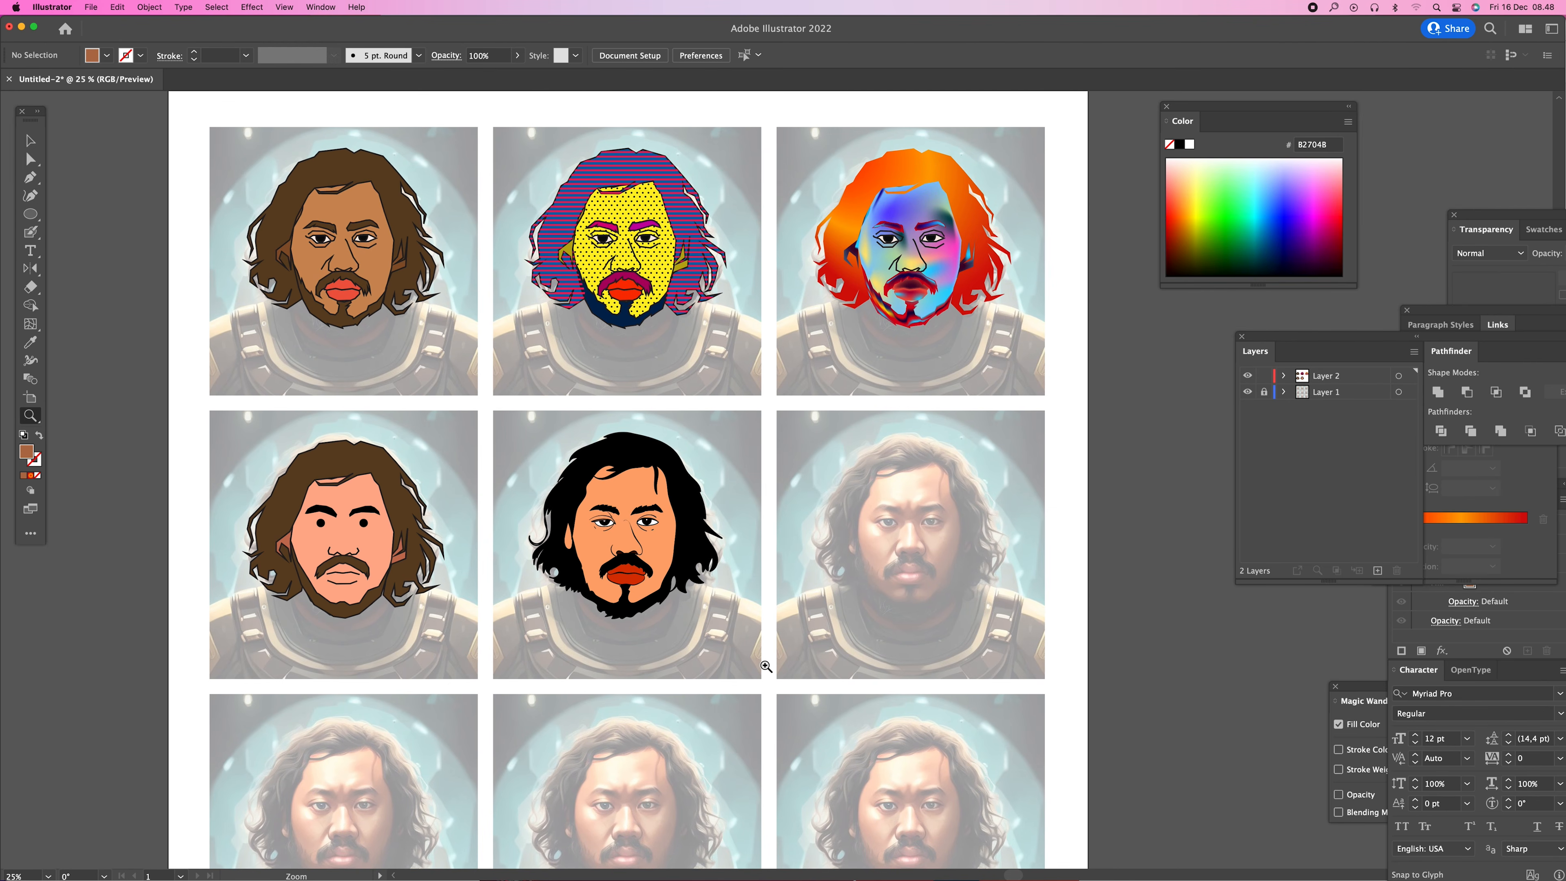
- Set the Blob Brush colour to black 000000 for line work over the last reference photo in the second row
left_click_drag(942, 496, 911, 409)
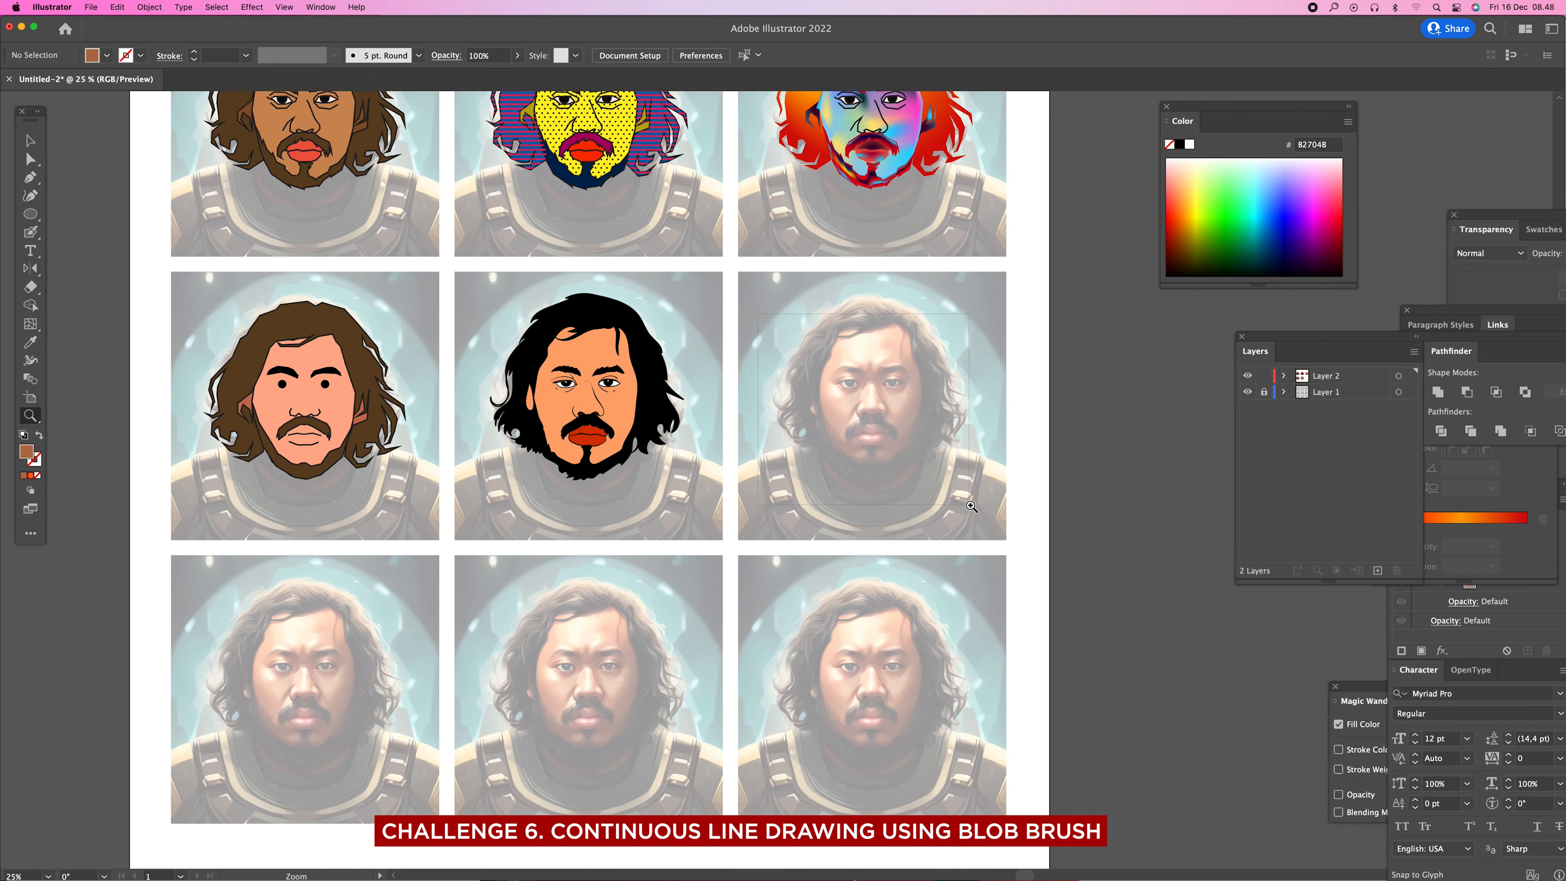
left_click_drag(971, 505, 994, 489)
key("shift+b")
double_click(28, 454)
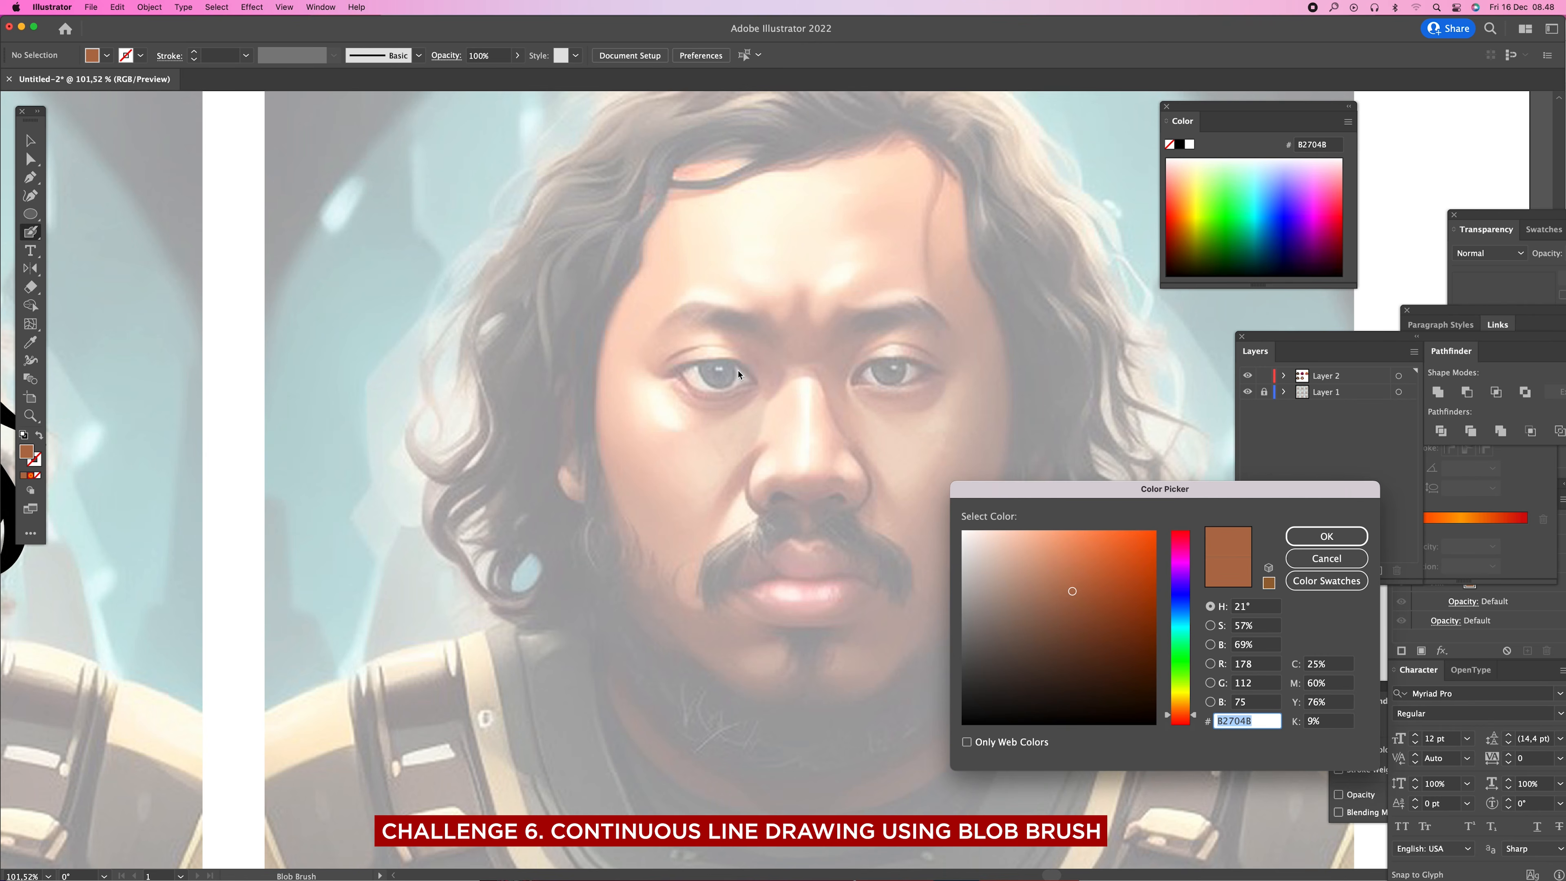
left_click(1131, 724)
left_click(1306, 536)
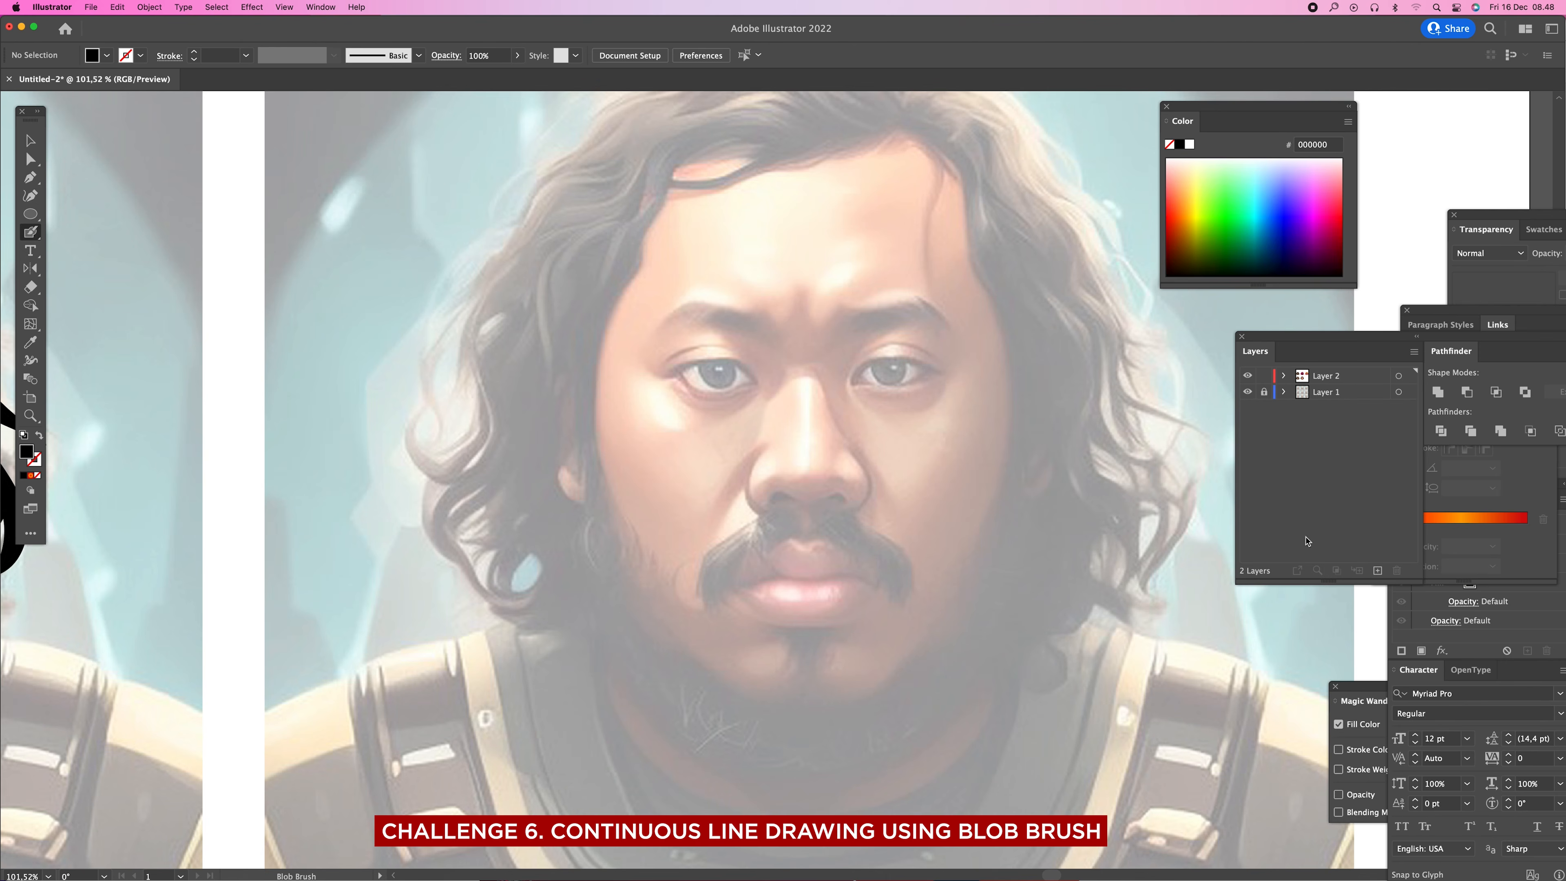
- Draw both eyes, the nose and the right-hand eyebrow over the reference photo as one continuous black Blob Brush line
key("z")
left_click(798, 420)
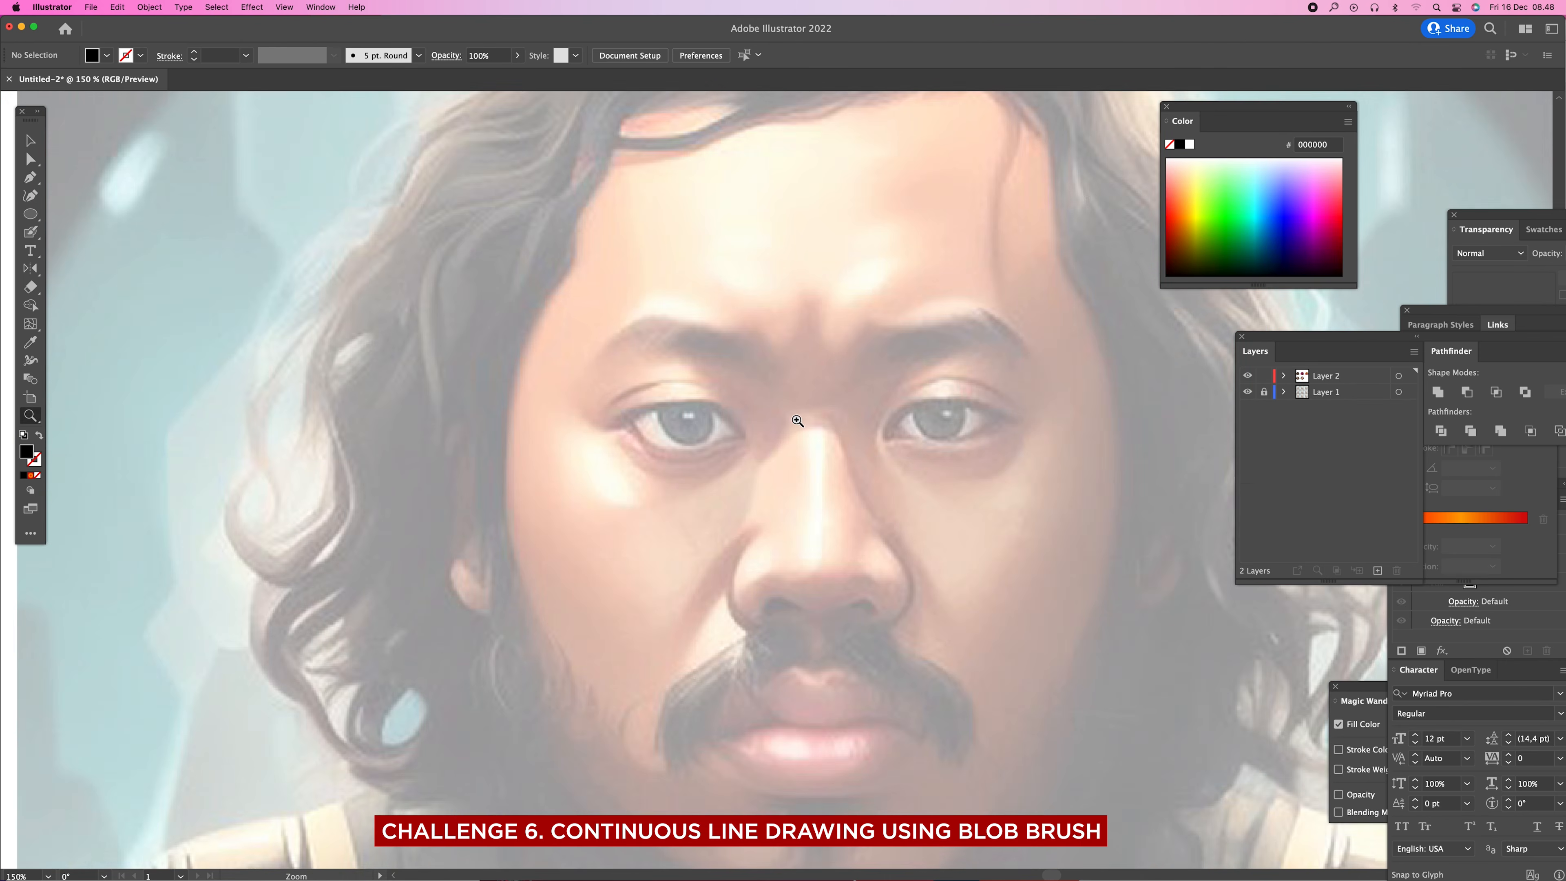
key("shift+b")
scroll(803, 429, "down", 3)
mouse_move(630, 350)
left_mouse_down()
mouse_move(683, 323)
mouse_move(729, 329)
mouse_move(759, 365)
mouse_move(741, 377)
mouse_move(668, 380)
mouse_move(631, 349)
mouse_move(741, 345)
mouse_move(698, 338)
mouse_move(672, 369)
mouse_move(716, 364)
mouse_move(726, 338)
mouse_move(758, 346)
mouse_move(778, 392)
mouse_move(729, 528)
mouse_move(762, 557)
mouse_move(859, 533)
mouse_move(890, 552)
mouse_move(919, 515)
mouse_move(853, 372)
mouse_move(819, 343)
mouse_move(818, 358)
mouse_move(887, 353)
mouse_move(942, 316)
mouse_move(994, 315)
mouse_move(1039, 355)
mouse_move(956, 338)
mouse_move(894, 356)
mouse_move(981, 373)
mouse_move(1027, 358)
mouse_move(992, 404)
mouse_move(919, 400)
mouse_move(894, 366)
mouse_move(915, 347)
mouse_move(970, 372)
mouse_move(970, 336)
mouse_move(948, 342)
mouse_move(1035, 354)
mouse_move(1019, 307)
mouse_move(967, 288)
mouse_move(848, 322)
mouse_move(869, 275)
mouse_move(901, 260)
mouse_move(1008, 247)
mouse_move(1029, 275)
left_mouse_up()
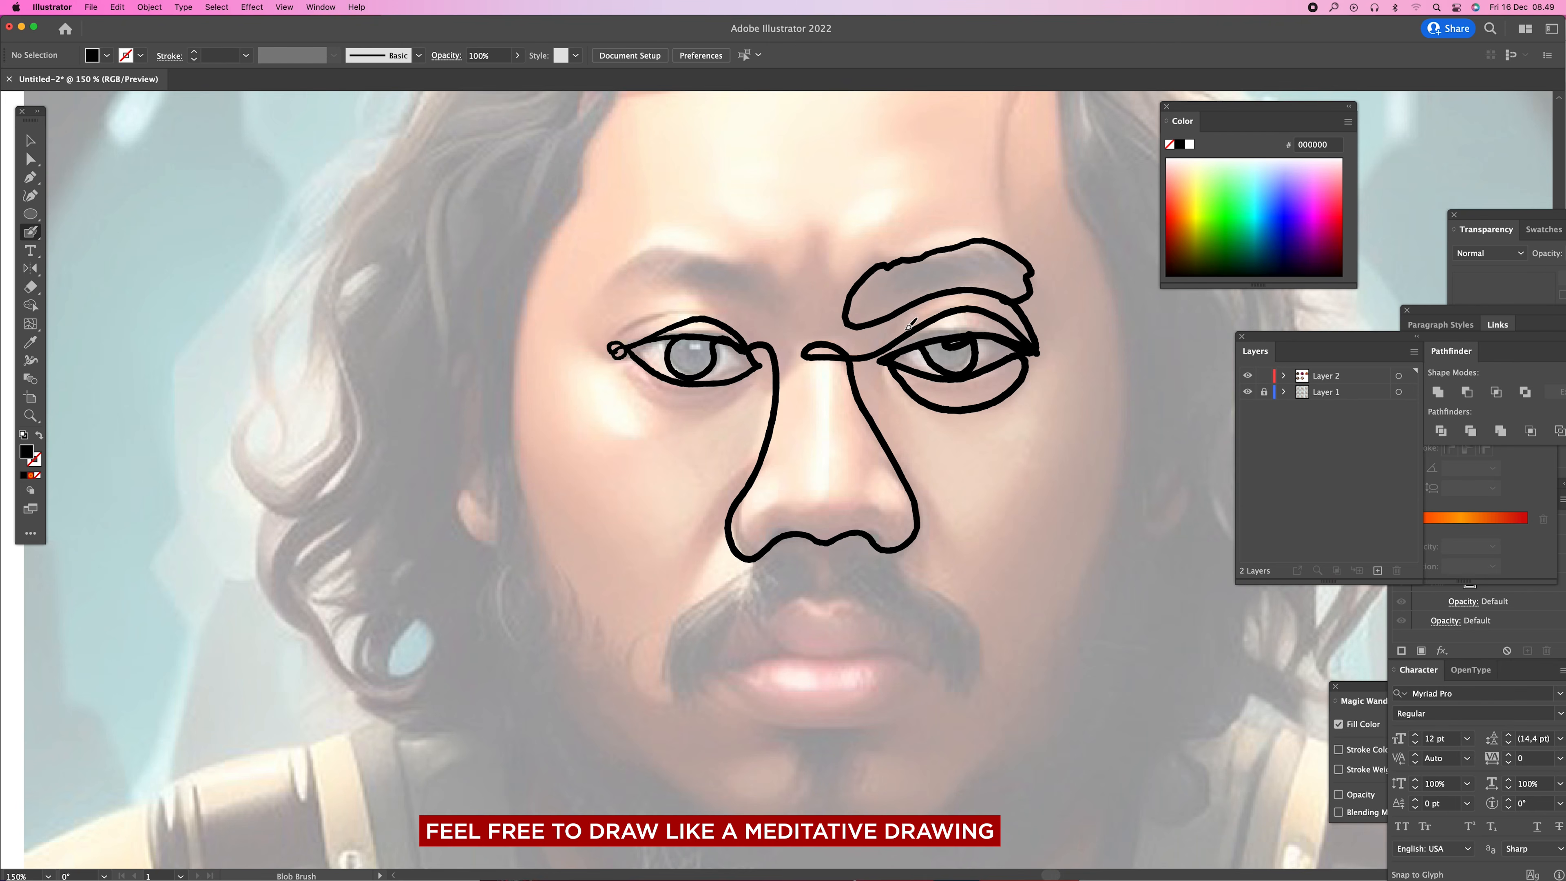
- Draw the left-hand eyebrow as a continuous line, undoing and redrawing its jagged lower edge
left_click_drag(883, 288, 936, 333)
mouse_move(762, 349)
left_mouse_down()
mouse_move(811, 371)
mouse_move(853, 338)
mouse_move(801, 298)
mouse_move(743, 286)
mouse_move(639, 341)
left_mouse_up()
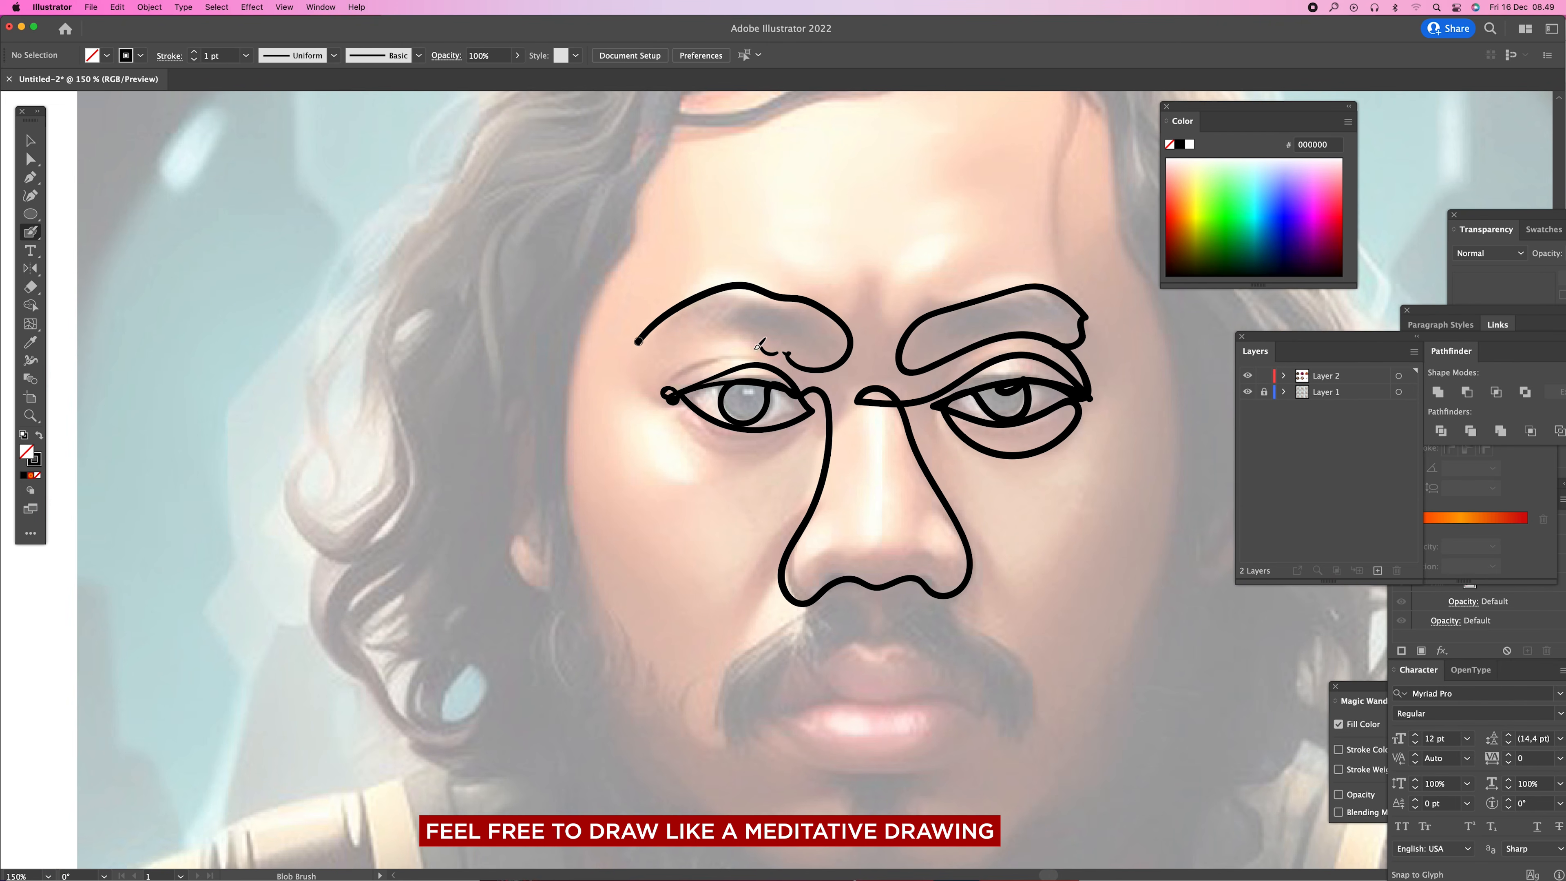
key("super+z")
mouse_move(771, 353)
left_mouse_down()
mouse_move(822, 369)
mouse_move(828, 323)
mouse_move(780, 300)
mouse_move(723, 295)
mouse_move(657, 334)
mouse_move(767, 336)
left_mouse_up()
- Draw the moustache and lips beneath the nose as a continuous looping line
key("z")
left_click(887, 443, "alt")
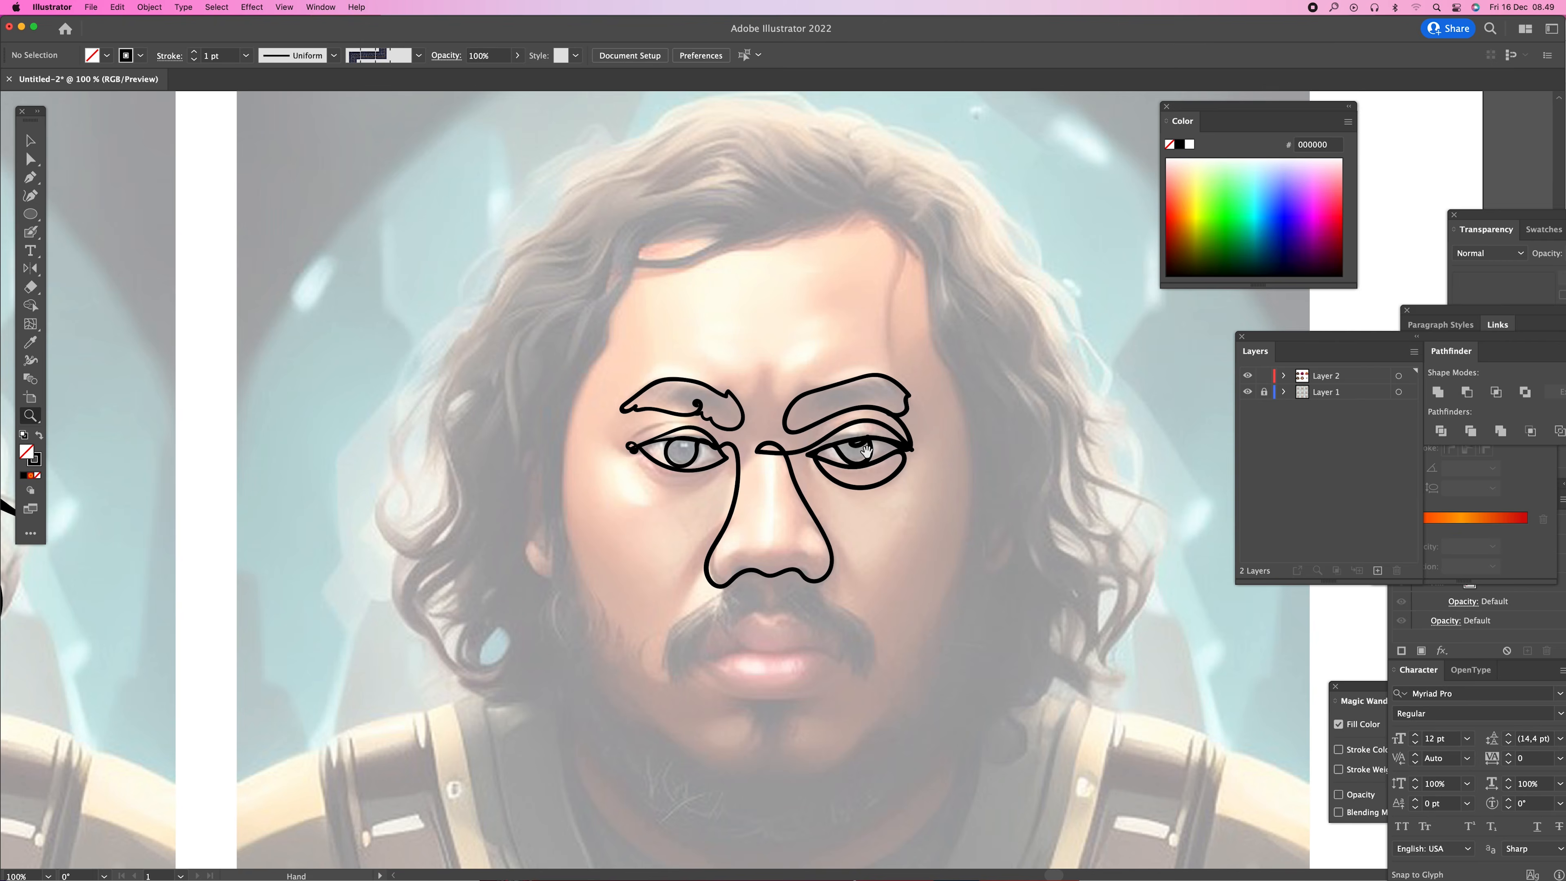
left_click_drag(857, 463, 869, 374)
key("shift+b")
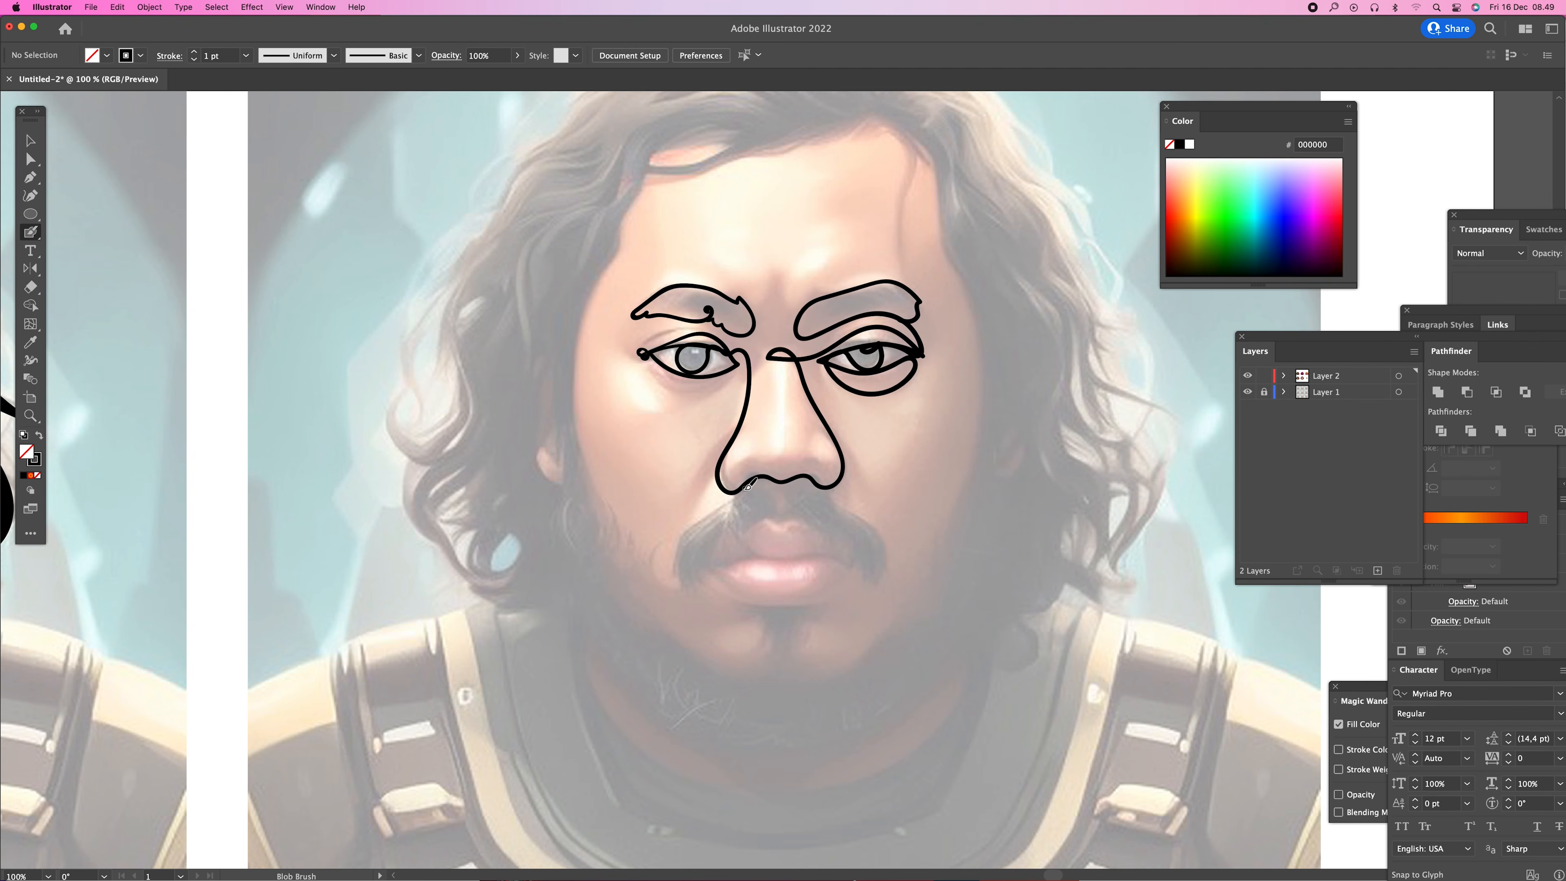
mouse_move(835, 497)
left_mouse_down()
mouse_move(883, 544)
mouse_move(879, 571)
mouse_move(784, 518)
mouse_move(733, 536)
mouse_move(692, 581)
mouse_move(671, 578)
mouse_move(692, 529)
mouse_move(738, 495)
mouse_move(738, 560)
mouse_move(842, 558)
mouse_move(859, 573)
mouse_move(815, 596)
mouse_move(717, 566)
left_mouse_up()
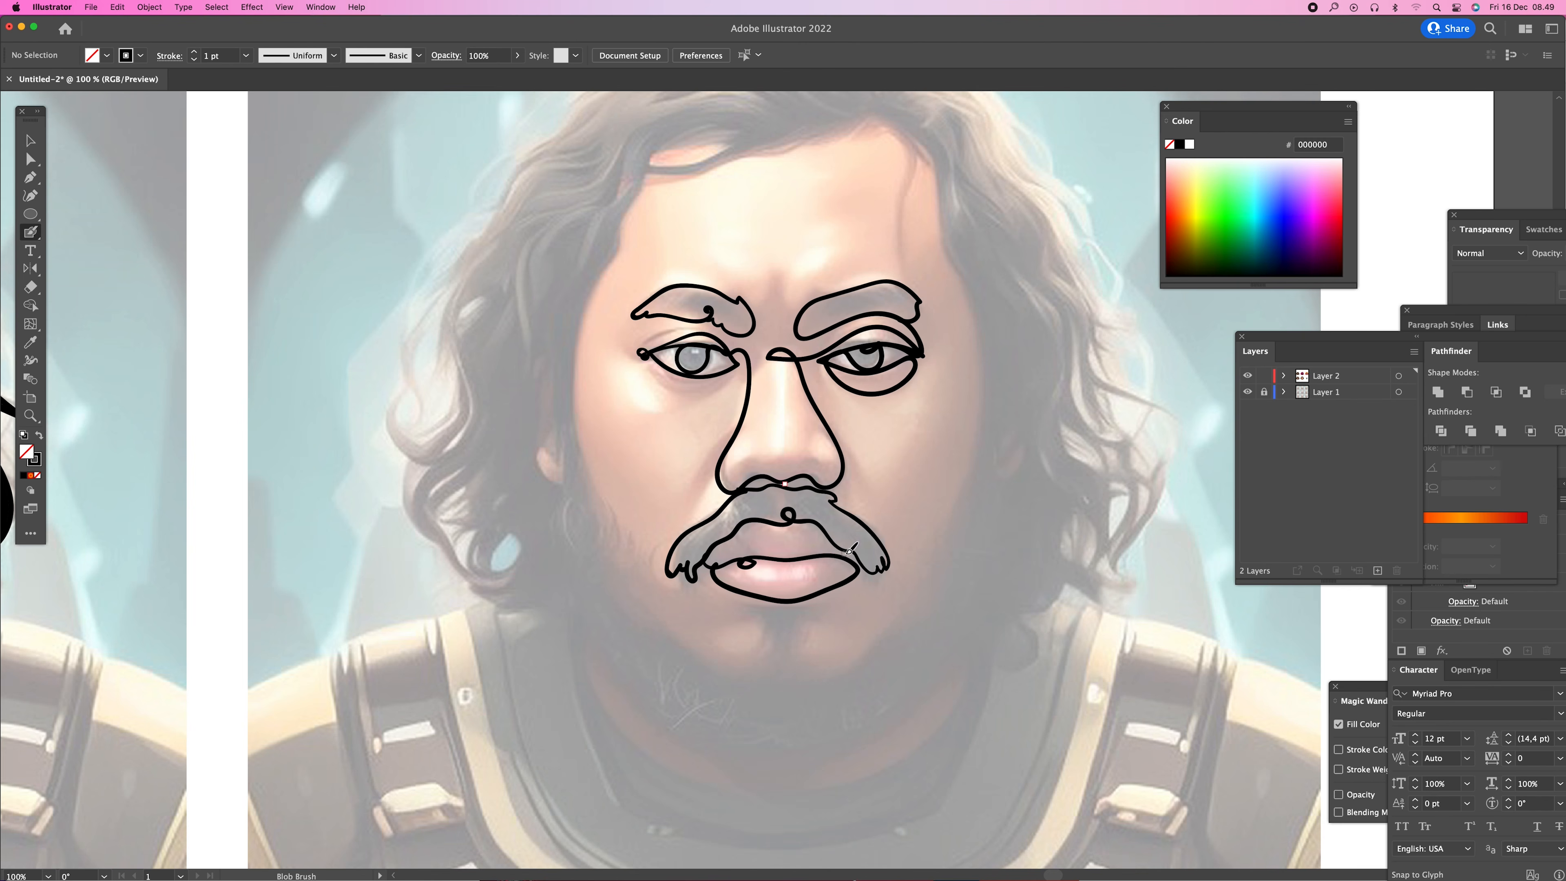
- Draw the hairline, ears, jaw and right-hand side of the hair as one continuous looping line
scroll(839, 570, "up", 3)
scroll(838, 570, "left", 3)
mouse_move(943, 191)
left_mouse_down()
mouse_move(743, 263)
mouse_move(726, 228)
mouse_move(719, 244)
mouse_move(849, 219)
mouse_move(888, 180)
mouse_move(798, 184)
mouse_move(697, 242)
mouse_move(719, 266)
mouse_move(654, 358)
mouse_move(653, 328)
mouse_move(646, 552)
mouse_move(613, 452)
mouse_move(618, 524)
mouse_move(726, 712)
mouse_move(658, 700)
mouse_move(697, 725)
mouse_move(730, 708)
mouse_move(746, 725)
mouse_move(703, 660)
mouse_move(758, 739)
mouse_move(820, 766)
mouse_move(843, 741)
mouse_move(842, 685)
mouse_move(876, 691)
mouse_move(882, 765)
mouse_move(1001, 718)
mouse_move(1068, 527)
mouse_move(1047, 615)
mouse_move(1076, 557)
mouse_move(1021, 250)
mouse_move(967, 192)
mouse_move(979, 340)
mouse_move(1018, 330)
mouse_move(961, 168)
mouse_move(1000, 147)
mouse_move(1052, 166)
mouse_move(1189, 330)
mouse_move(1199, 416)
mouse_move(1154, 340)
mouse_move(1149, 430)
mouse_move(1212, 476)
mouse_move(1220, 521)
mouse_move(1199, 519)
mouse_move(1209, 604)
mouse_move(1190, 667)
mouse_move(1194, 617)
mouse_move(1161, 543)
mouse_move(1150, 622)
mouse_move(1180, 660)
mouse_move(979, 745)
left_mouse_up()
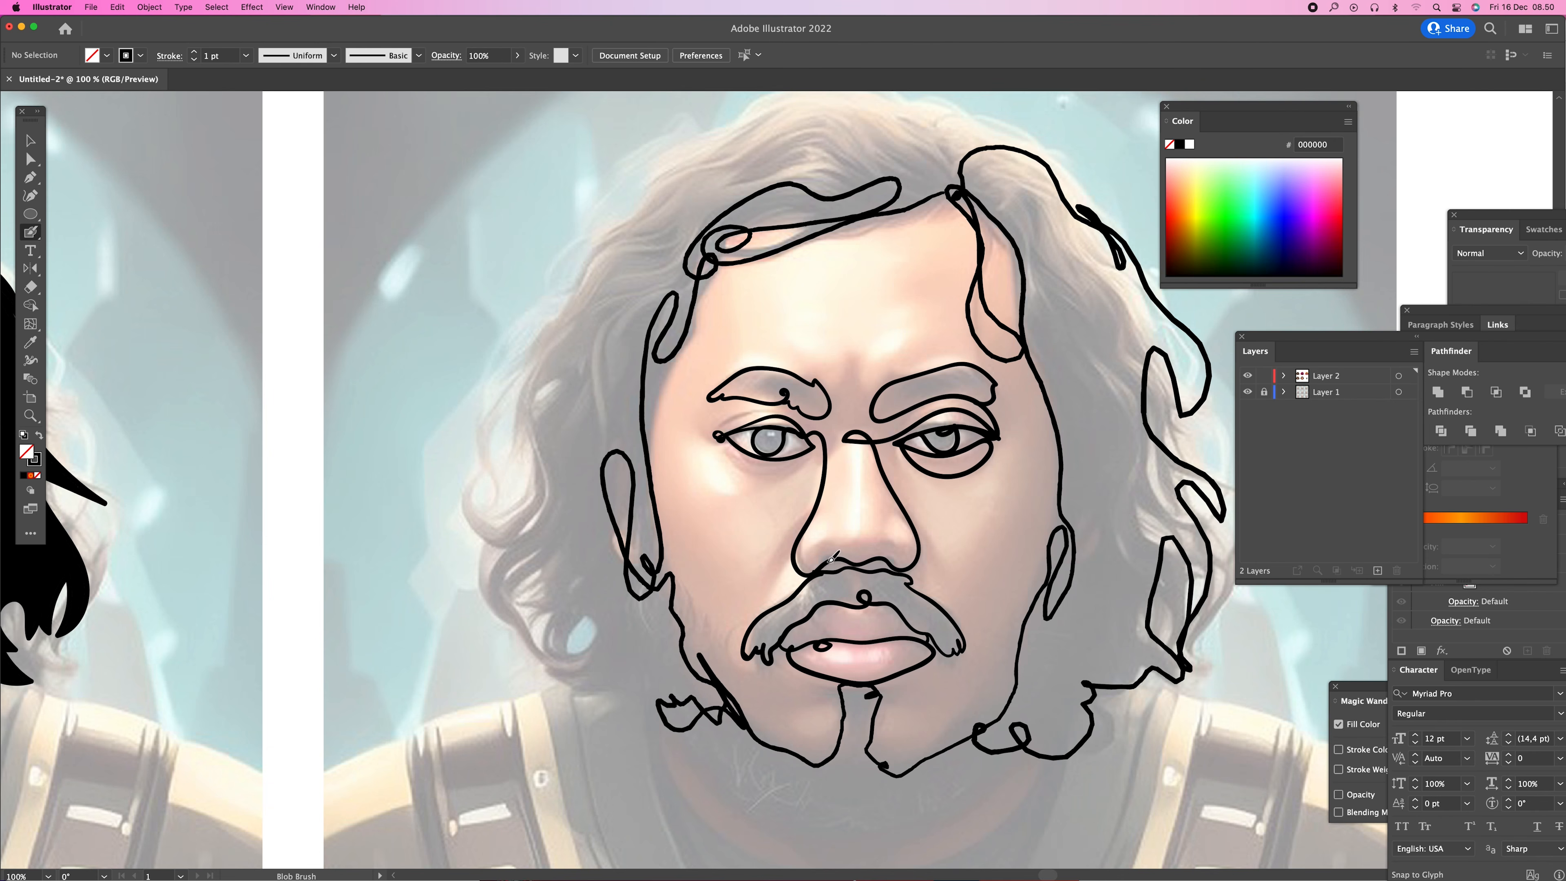
- Draw the outer hair outline over the top of the head and down the left-hand side with looping curls
key("space")
left_click_drag(844, 267, 809, 352)
mouse_move(930, 241)
left_mouse_down()
mouse_move(932, 201)
mouse_move(796, 161)
mouse_move(722, 194)
mouse_move(743, 173)
mouse_move(867, 177)
mouse_move(686, 206)
mouse_move(608, 294)
mouse_move(714, 232)
mouse_move(559, 341)
mouse_move(488, 497)
mouse_move(498, 584)
mouse_move(441, 601)
mouse_move(424, 586)
mouse_move(494, 573)
mouse_move(488, 484)
mouse_move(537, 381)
mouse_move(608, 352)
mouse_move(516, 600)
mouse_move(461, 657)
mouse_move(514, 722)
mouse_move(491, 624)
mouse_move(513, 650)
mouse_move(540, 640)
mouse_move(510, 724)
mouse_move(564, 691)
mouse_move(532, 752)
mouse_move(640, 784)
mouse_move(624, 678)
left_mouse_up()
- Draw the lower beard outline from the left-hand jaw around the chin to the right-hand hair, with small loops
scroll(839, 584, "down", 5)
scroll(838, 584, "right", 1)
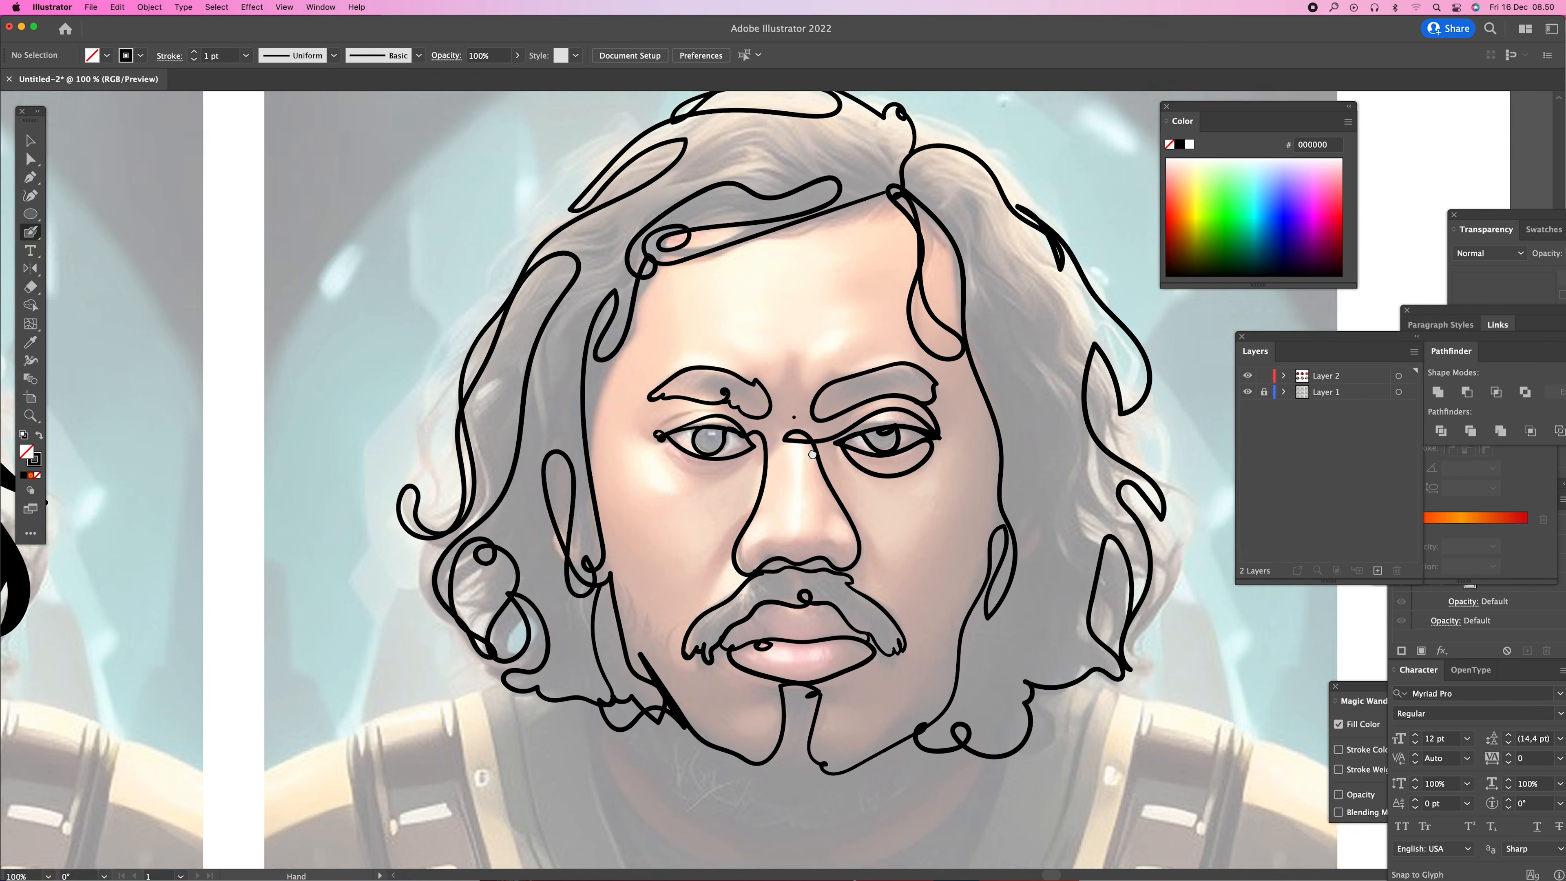
mouse_move(646, 631)
left_mouse_down()
mouse_move(690, 700)
mouse_move(790, 729)
mouse_move(812, 714)
mouse_move(831, 738)
mouse_move(952, 685)
mouse_move(961, 647)
left_mouse_up()
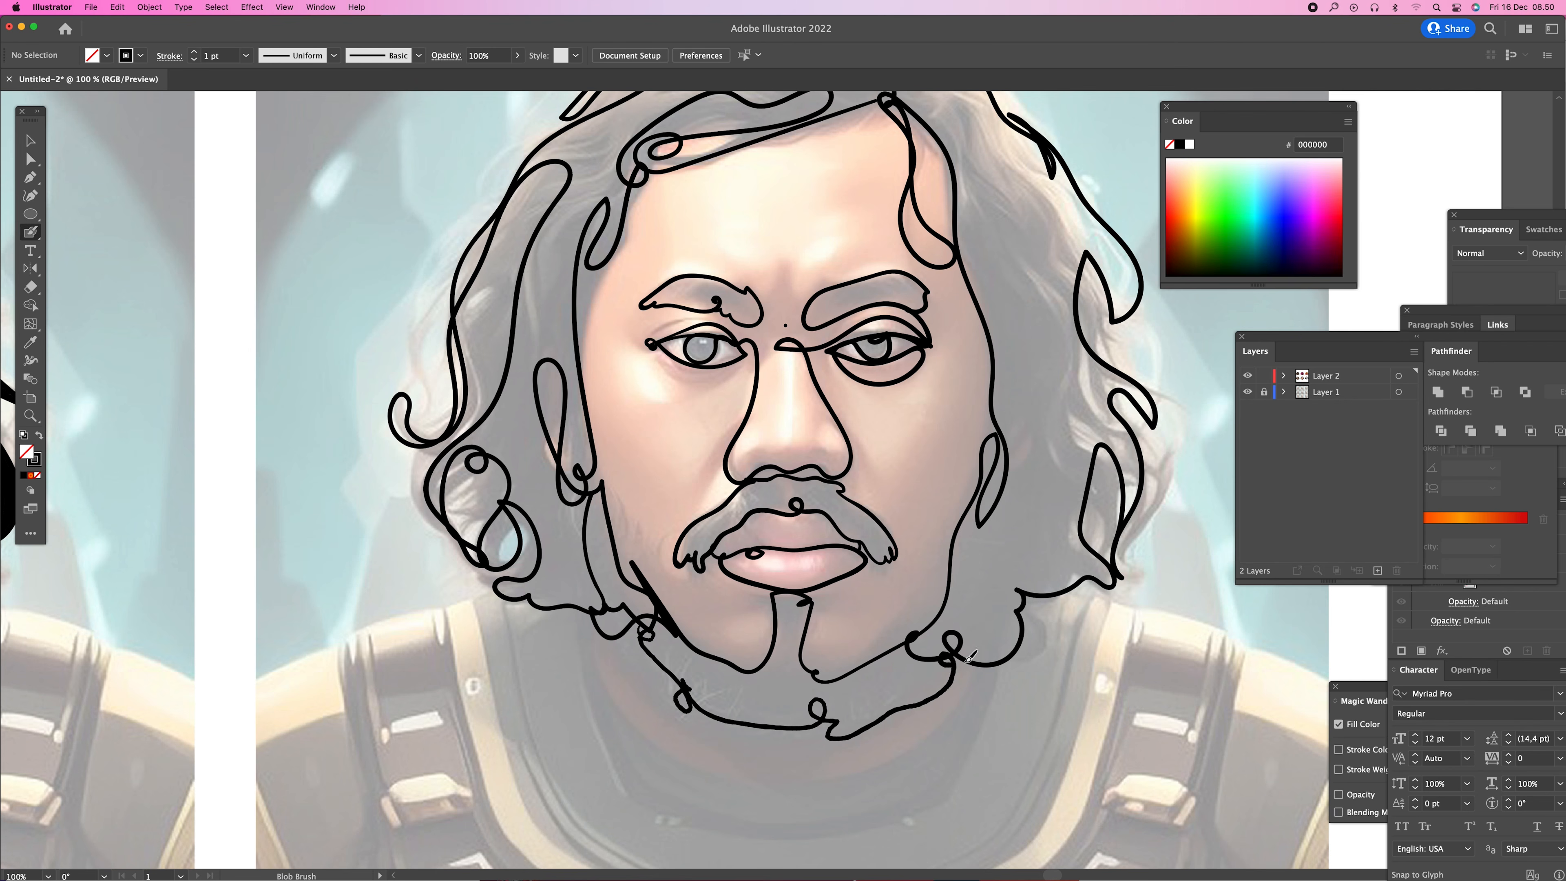
- Add small curling lines beside the left-hand eye, on both cheeks and in the right-hand beard, undoing unwanted strokes
scroll(835, 472, "up", 3)
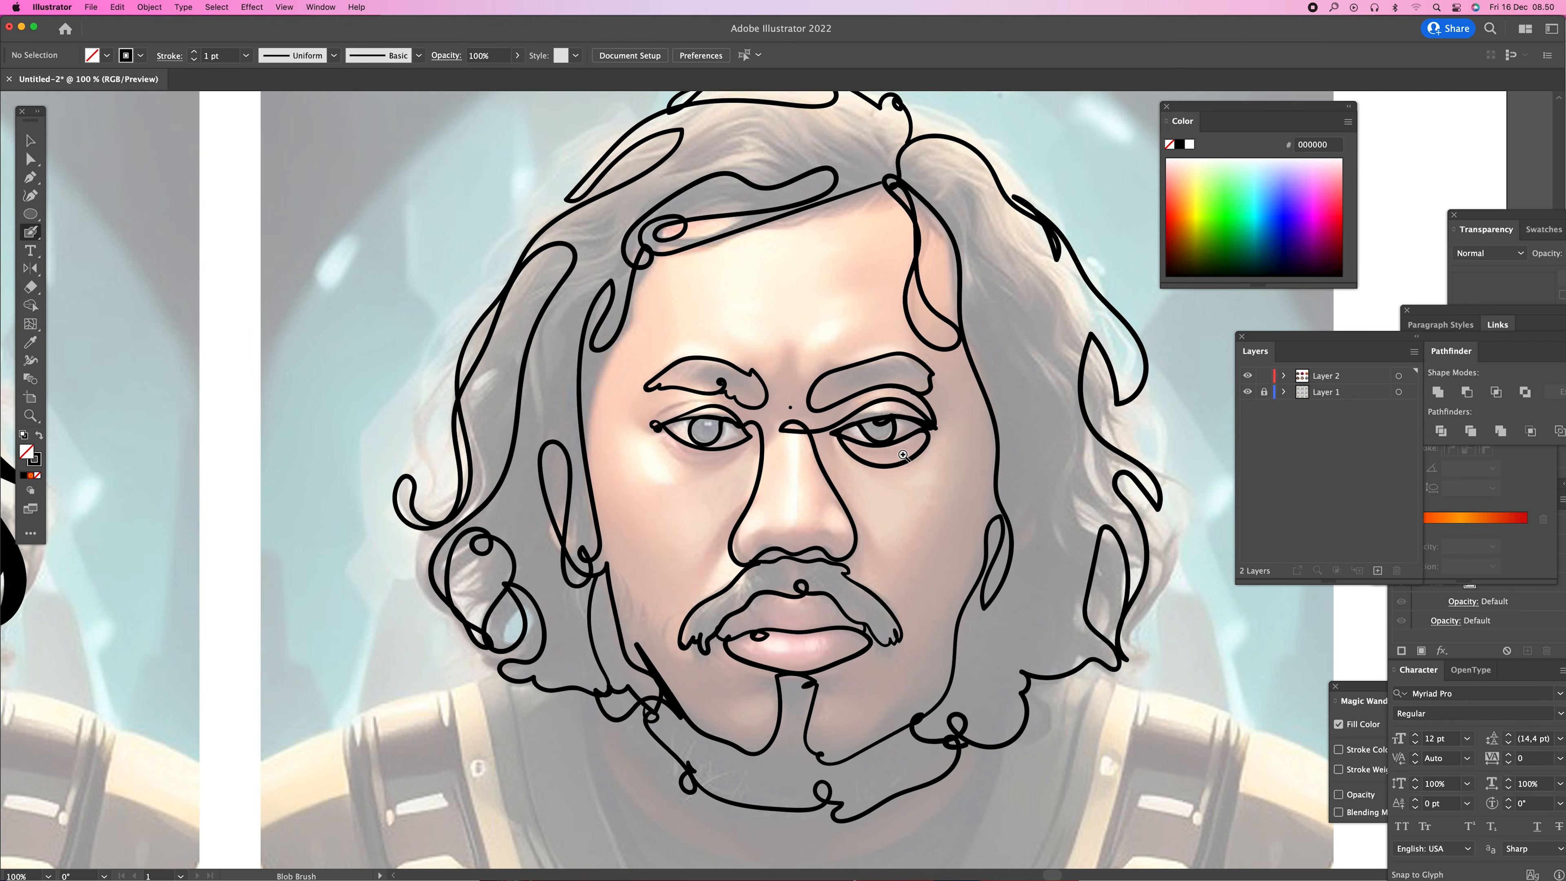
key("z")
key("super+minus")
scroll(884, 419, "left", 5)
scroll(884, 420, "down", 1)
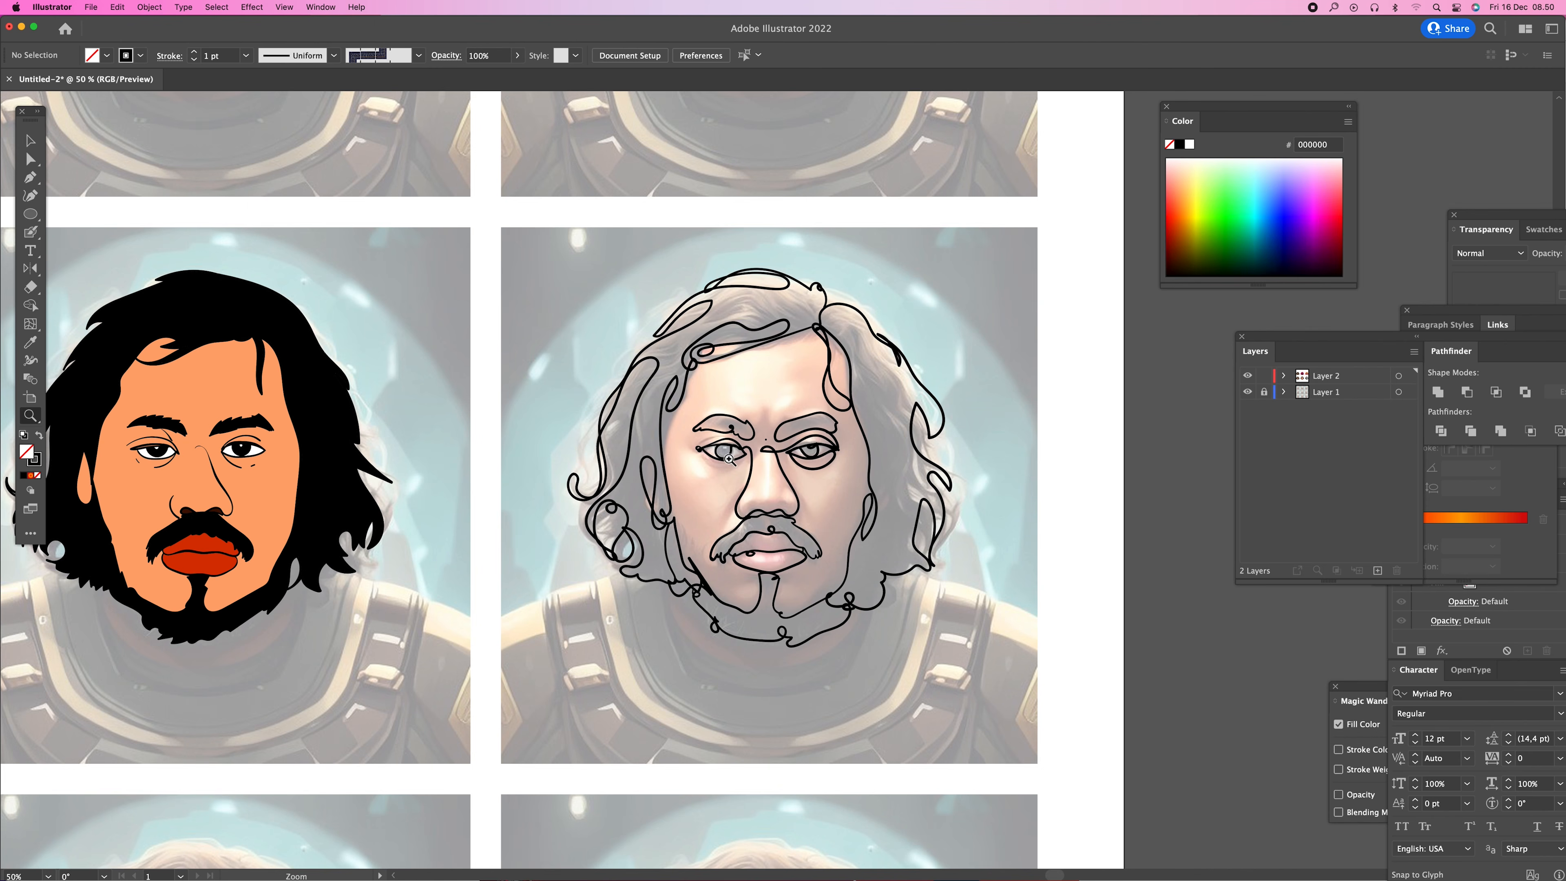
left_click(751, 453)
key("shift+b")
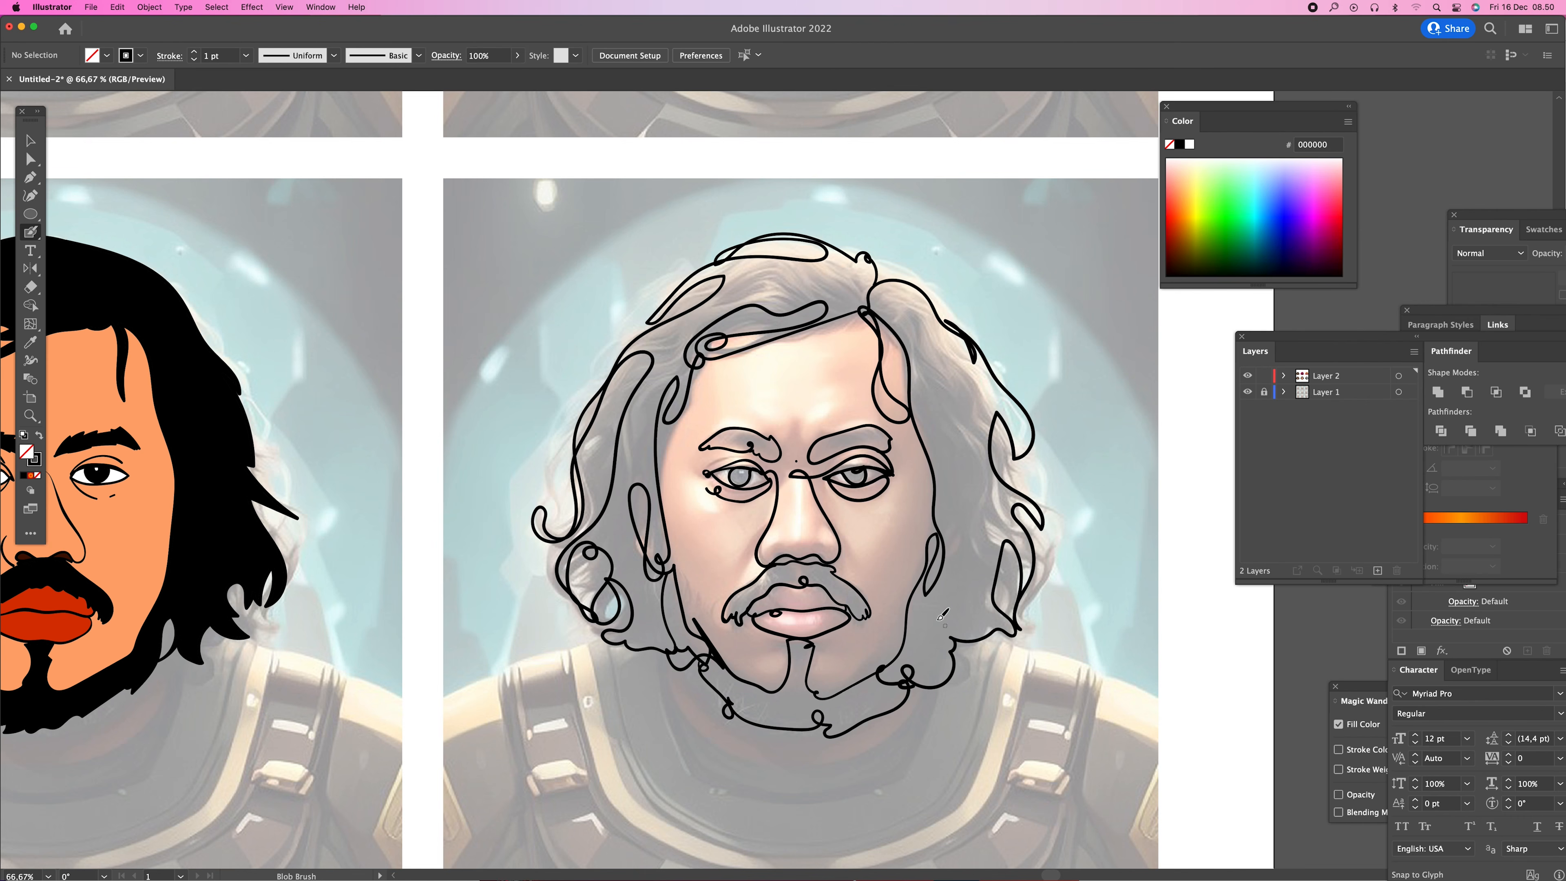
key("super+z")
left_click_drag(838, 556, 865, 574)
key("super+z")
left_click_drag(744, 552, 712, 604)
left_click_drag(940, 621, 960, 585)
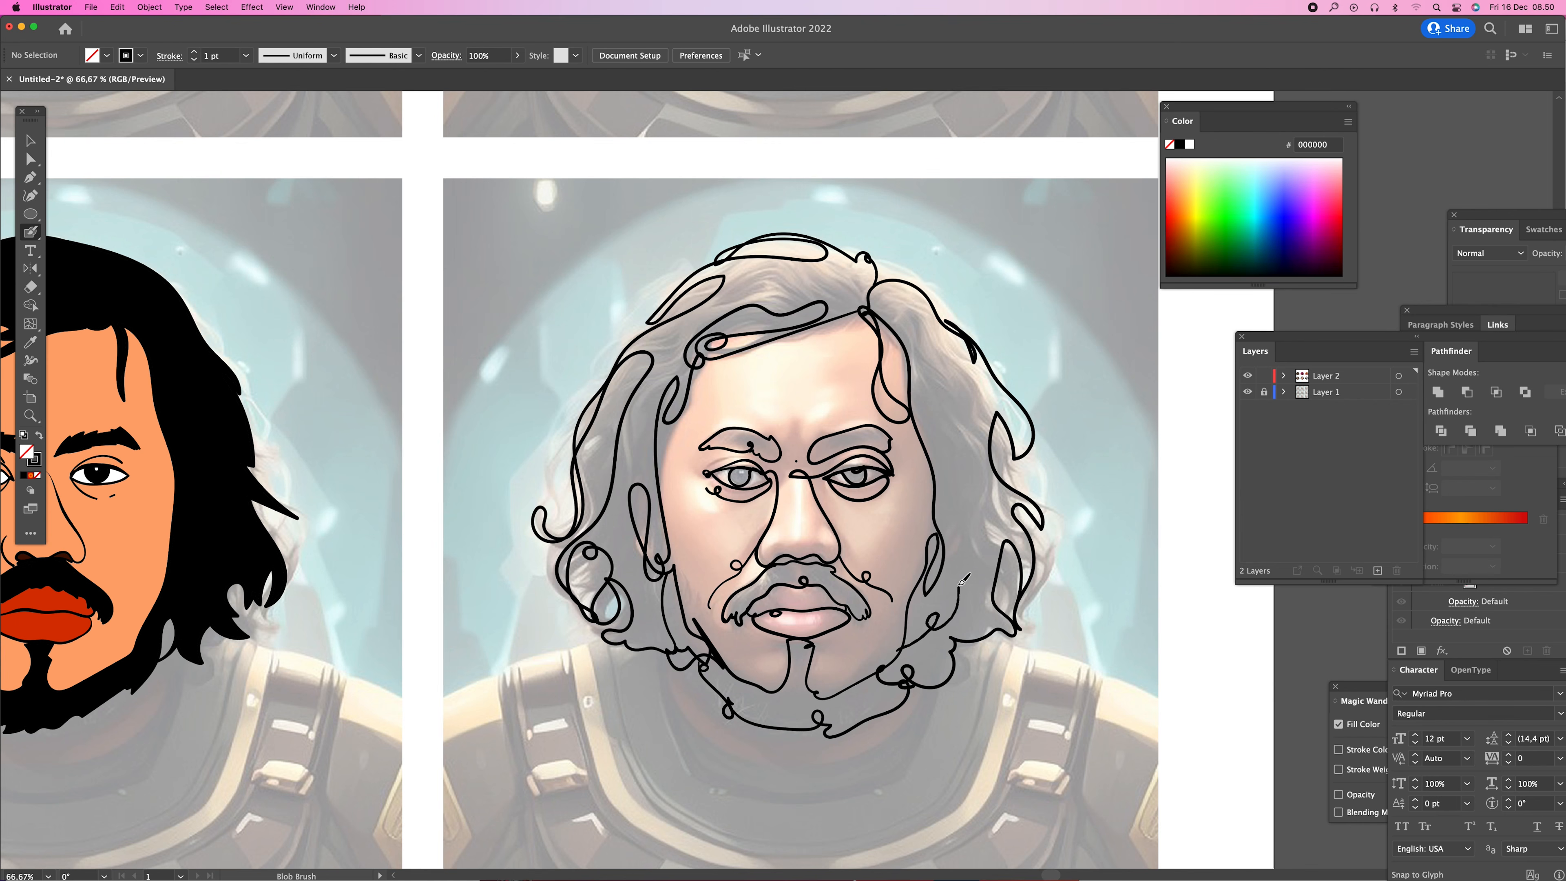
- Add a looped inner strand to the hair on each side of the face
mouse_move(923, 404)
left_mouse_down()
mouse_move(969, 482)
mouse_move(971, 546)
left_mouse_up()
mouse_move(677, 377)
left_mouse_down()
mouse_move(641, 401)
mouse_move(636, 452)
left_mouse_up()
key("space")
left_click_drag(752, 543, 725, 510)
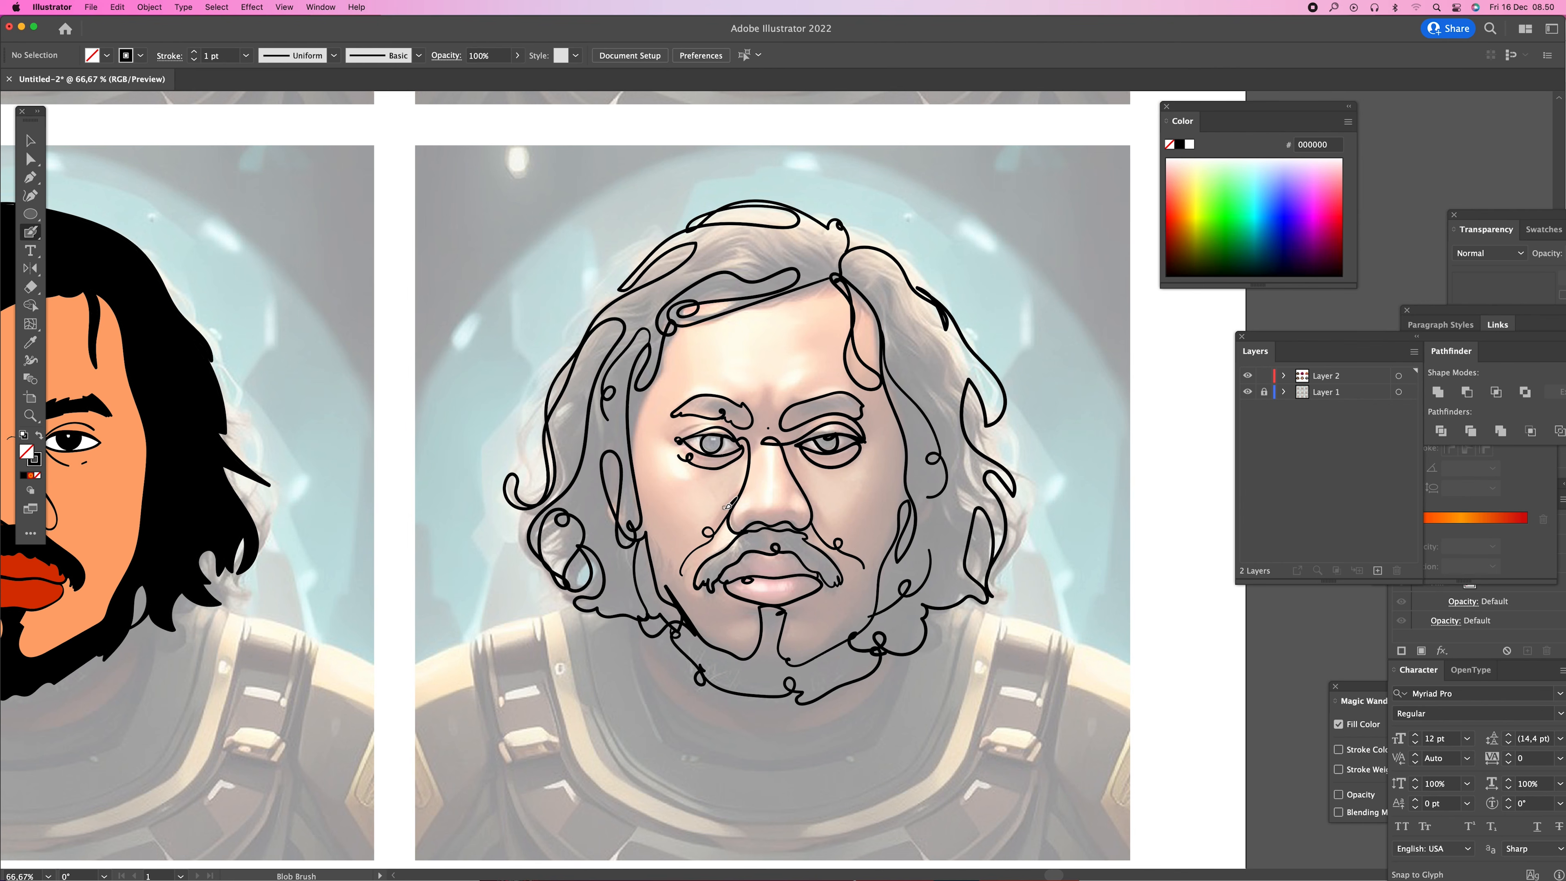
- Select the sixth portrait's line drawing and fill both irises with black using the Shape Builder
key("v")
key("super+a")
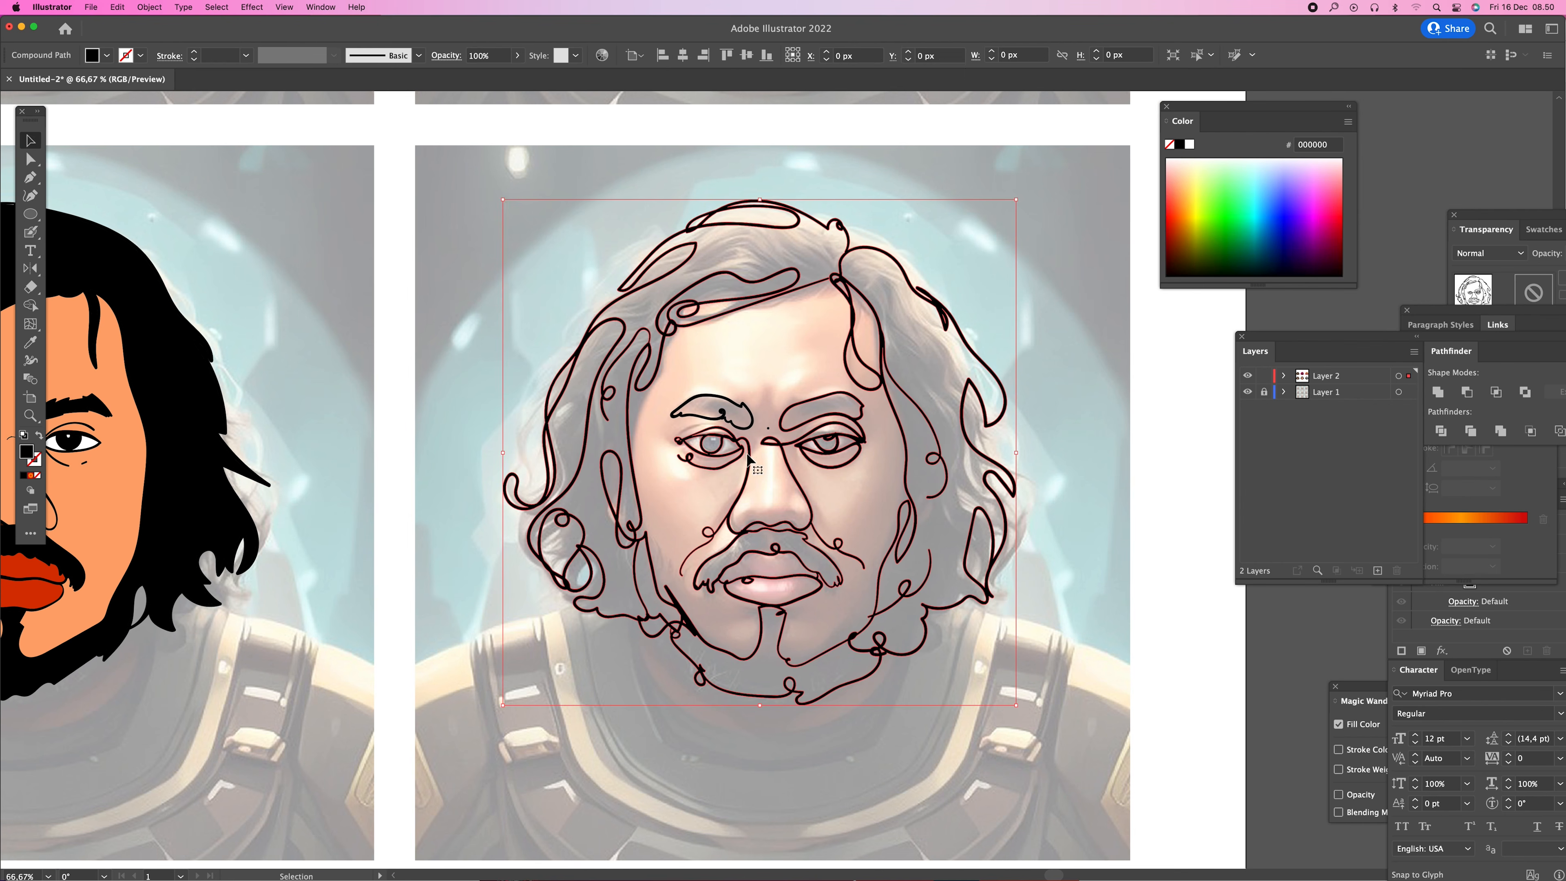
key("shift+m")
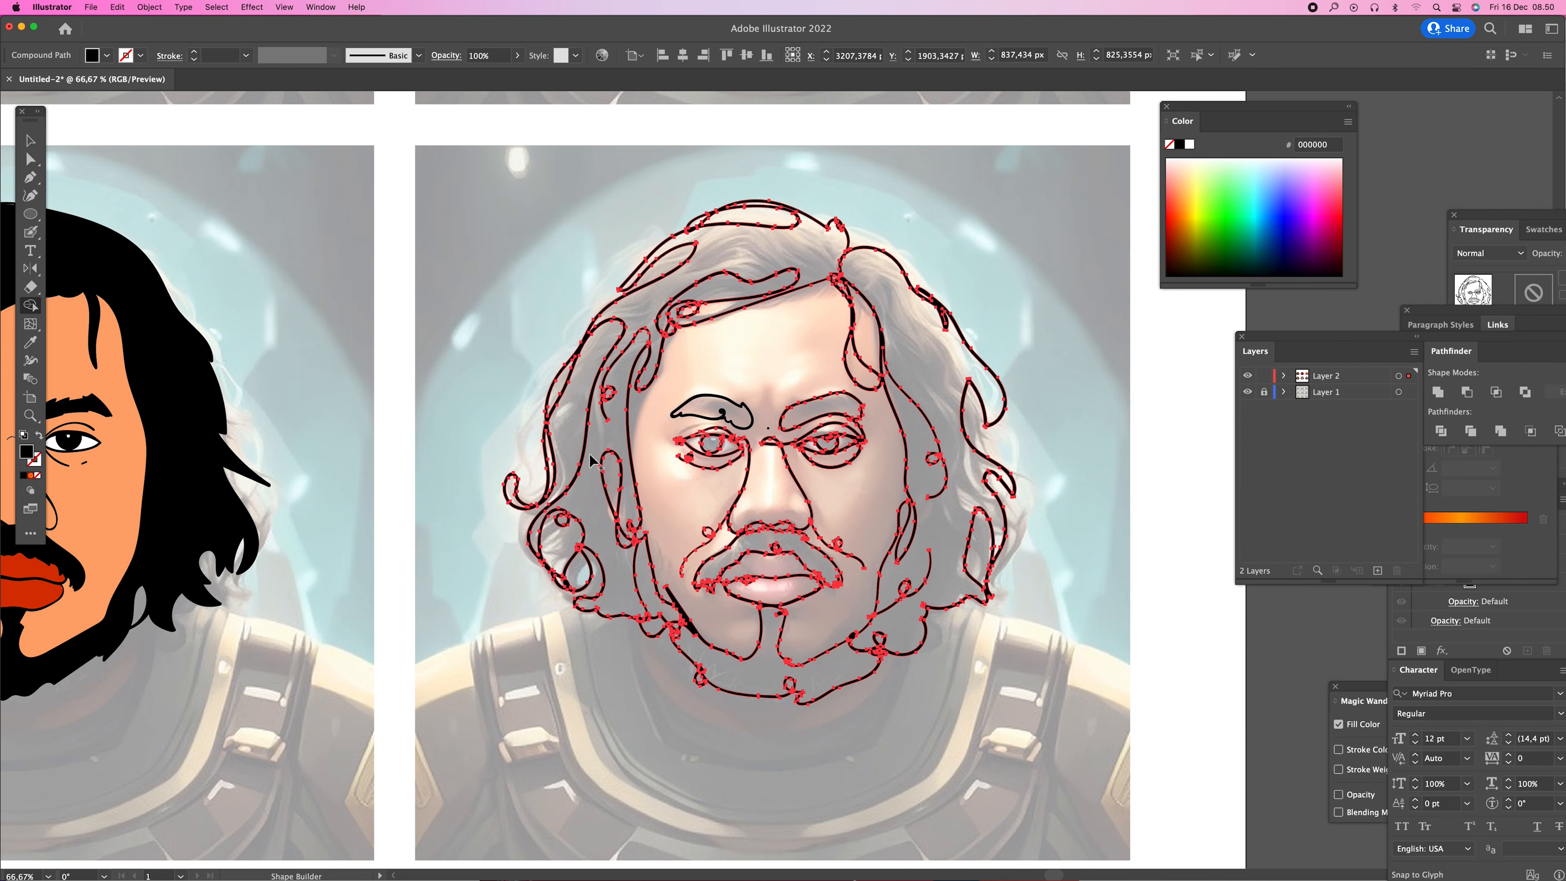
left_click(712, 444)
left_click(826, 444)
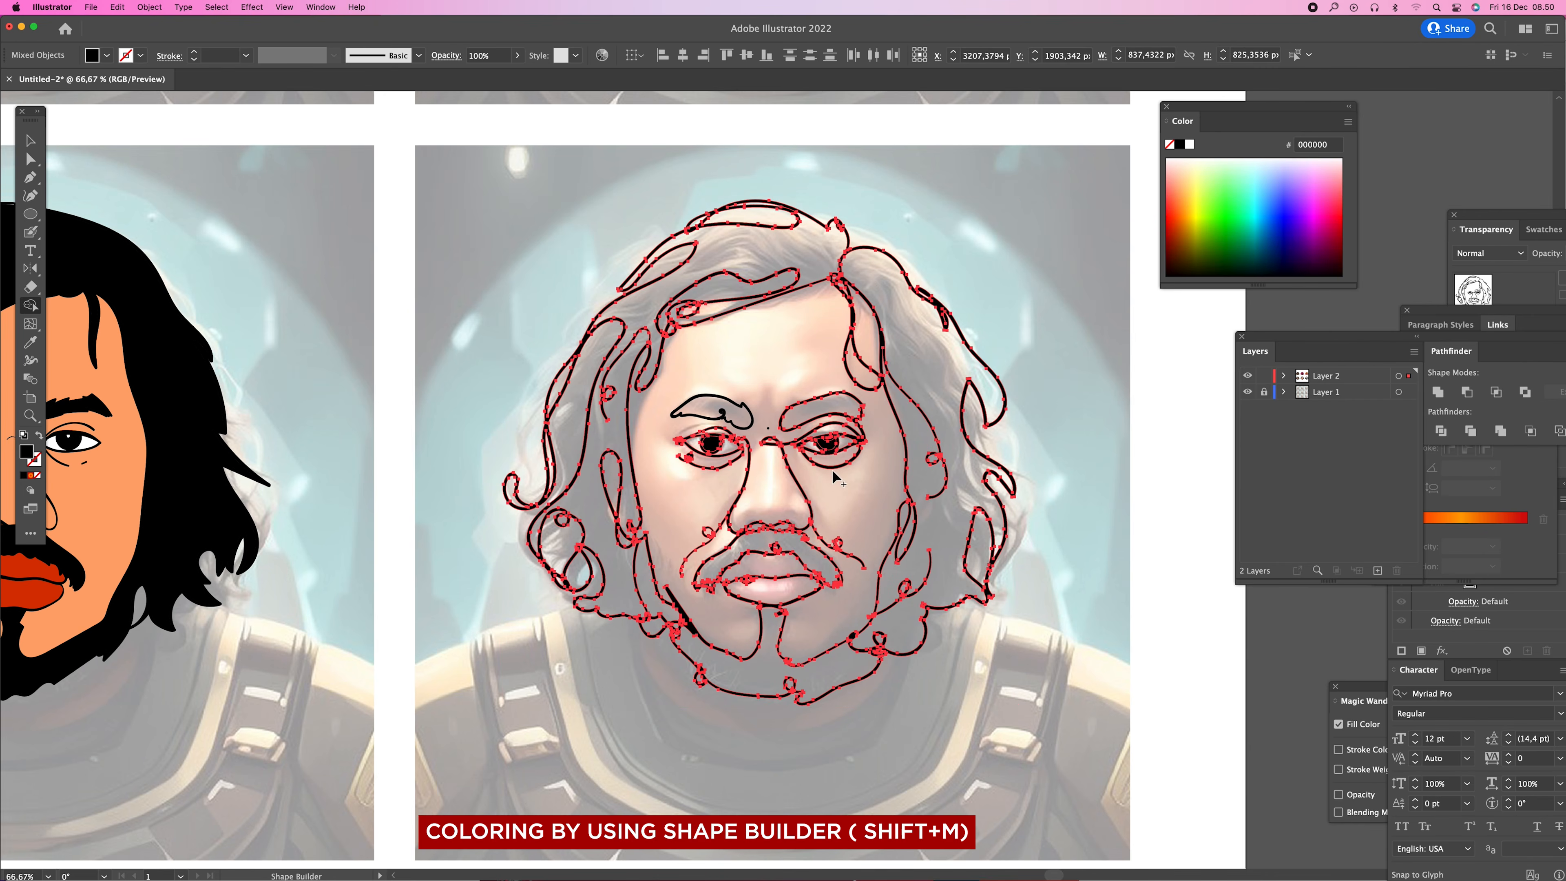
- Fill the whites of both eyes with white FFFFFF using the Shape Builder
left_click(1190, 146)
left_click(850, 444)
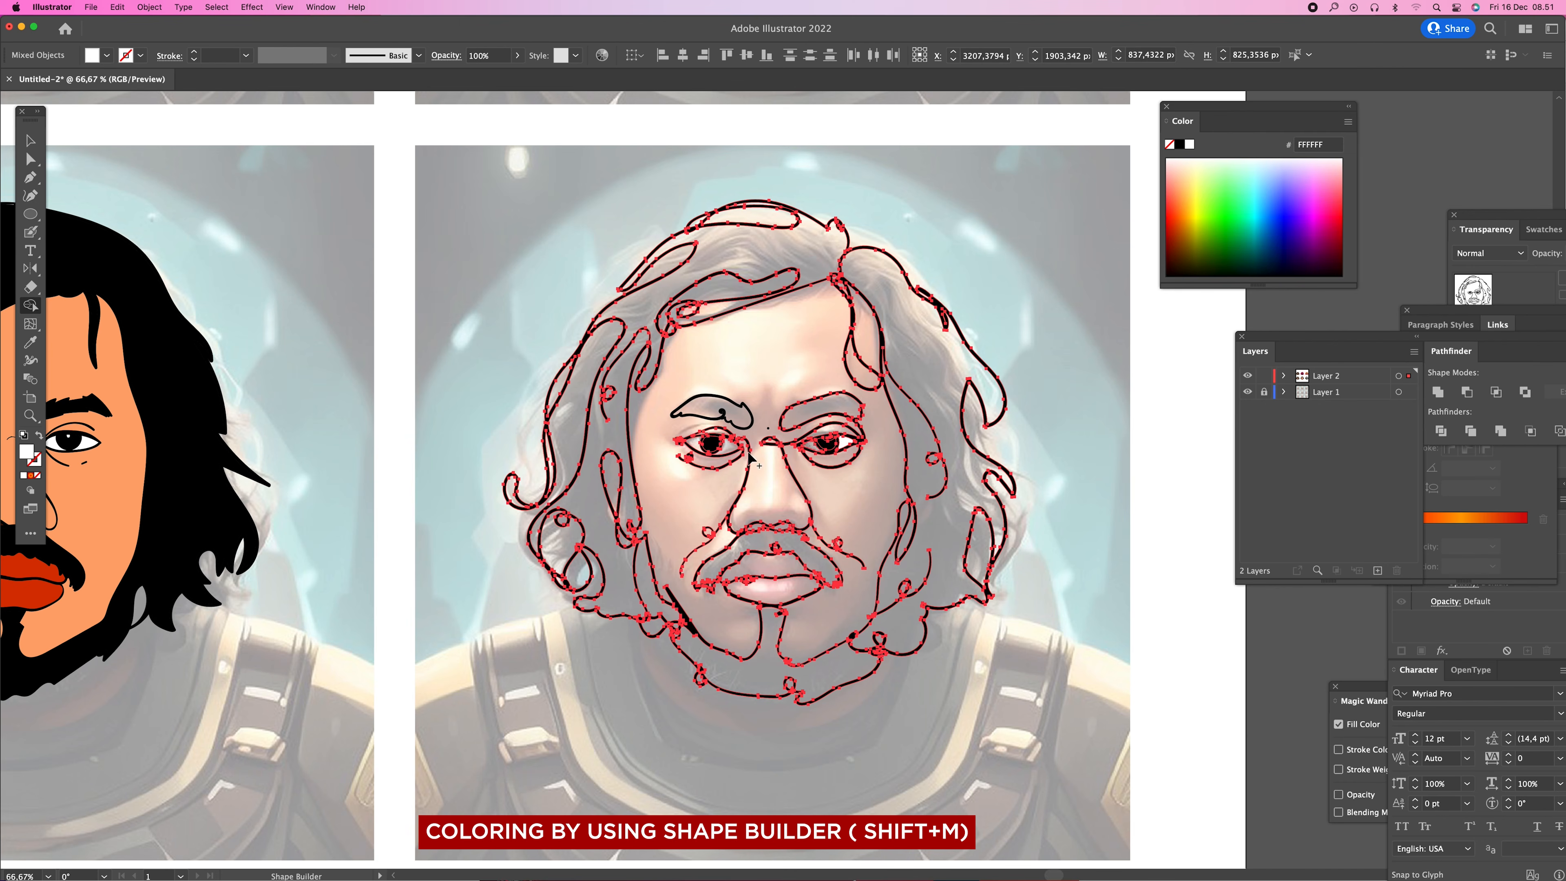
left_click(730, 449)
left_click(692, 448)
- Try filling the face with blue 006EEB using the Shape Builder
left_click(1275, 219)
left_click(865, 454)
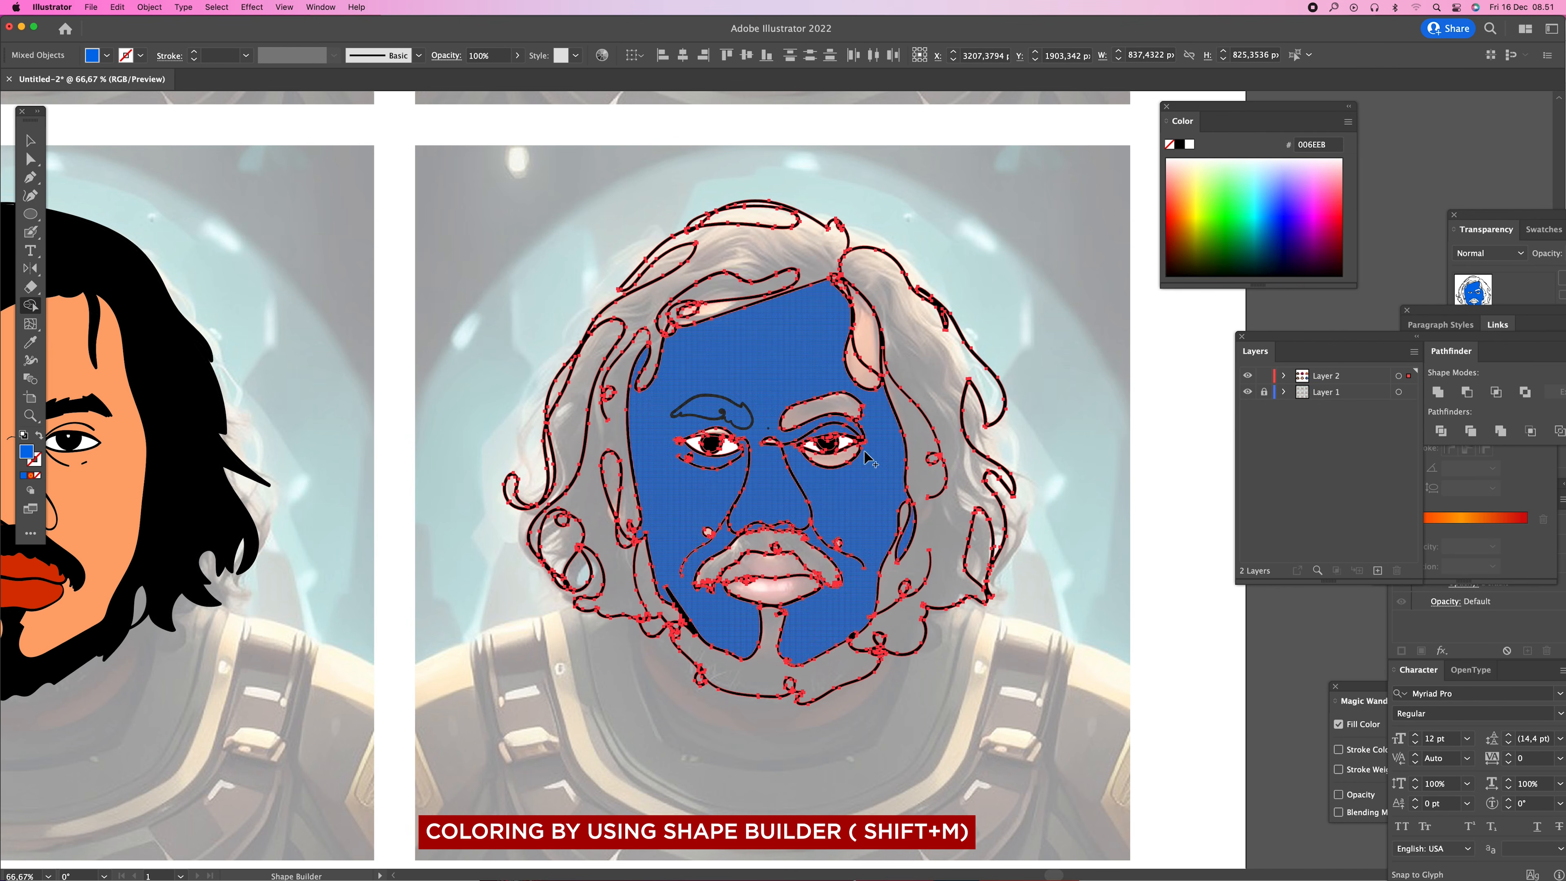
key("super+z")
- Fill the face with cyan 00D0E4 and the right-hand eyebrow with red FF033E
left_click(1236, 234)
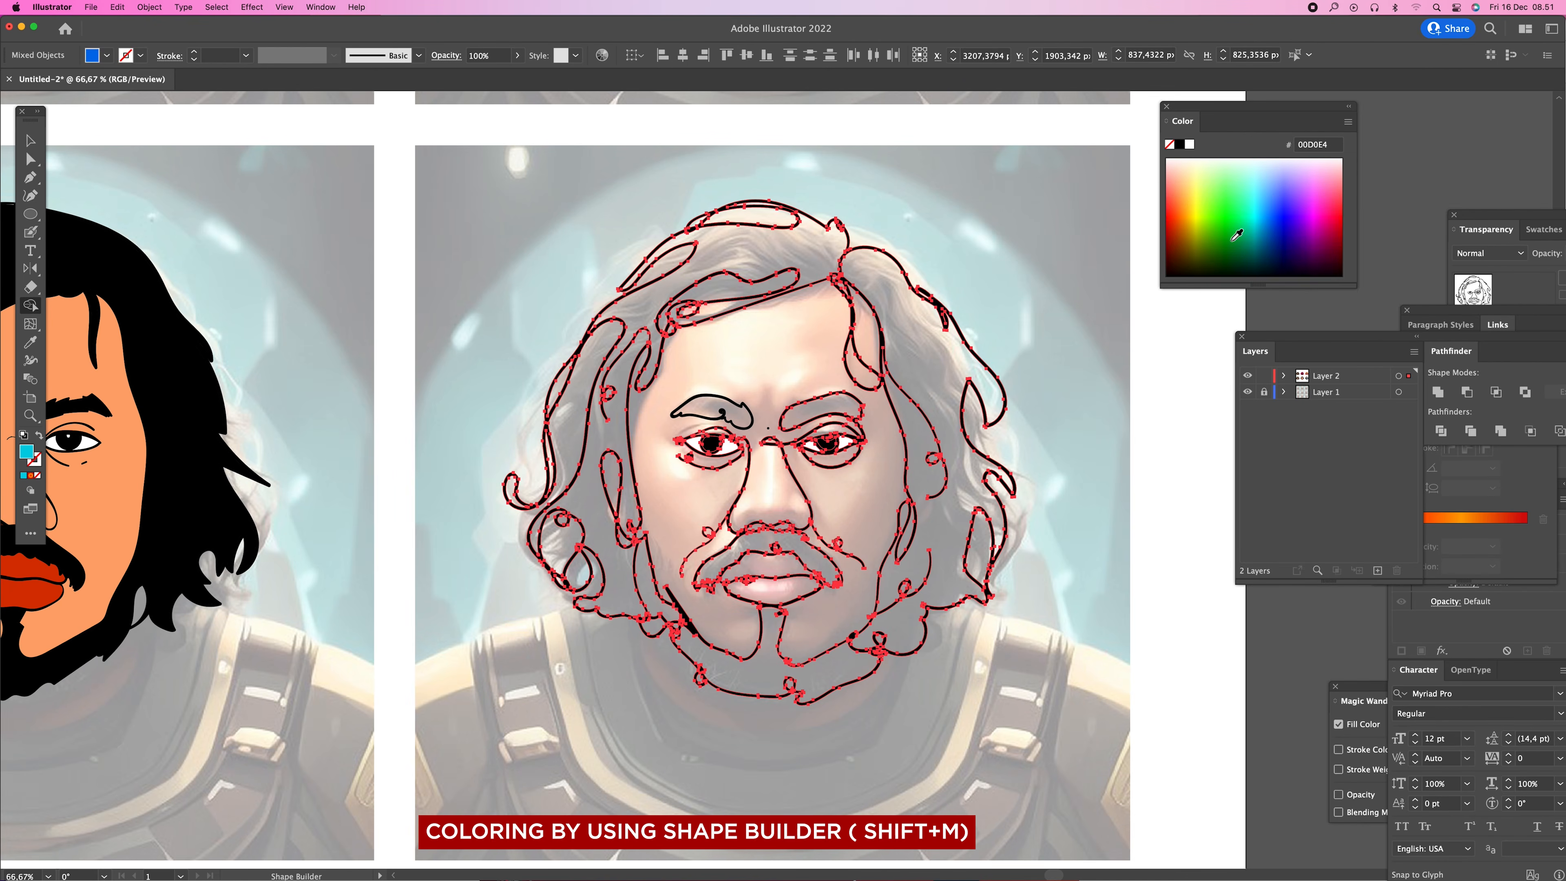
left_click(809, 358)
left_click(1339, 211)
left_click(823, 410)
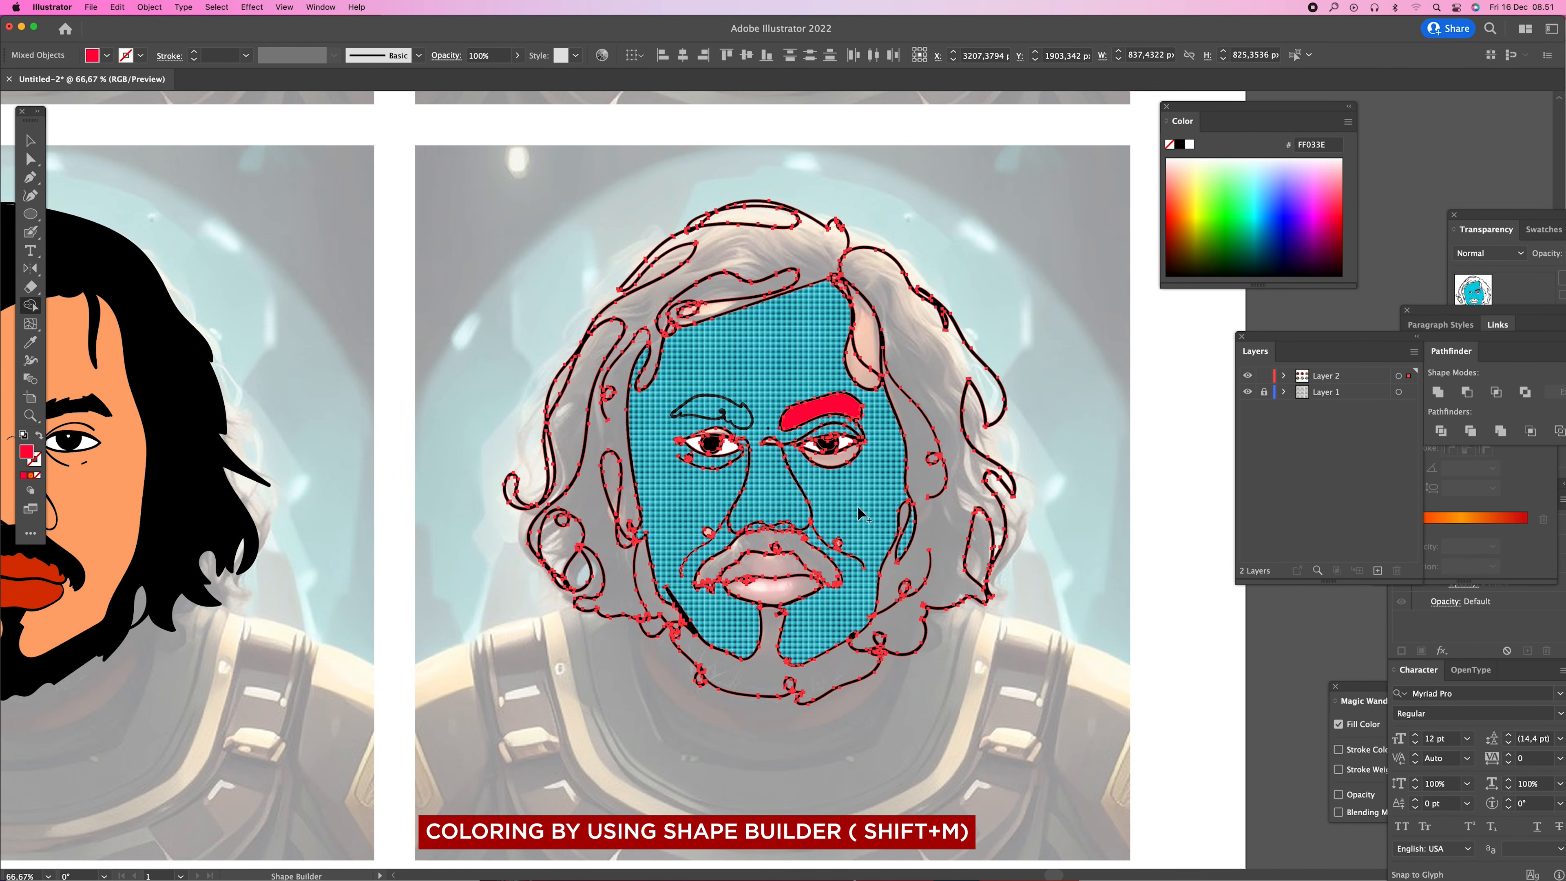
- Fill the upper lip with yellow FFCD1D and the lower lip with magenta FF27F6
left_click(1302, 209)
left_click(1195, 204)
left_click(799, 568)
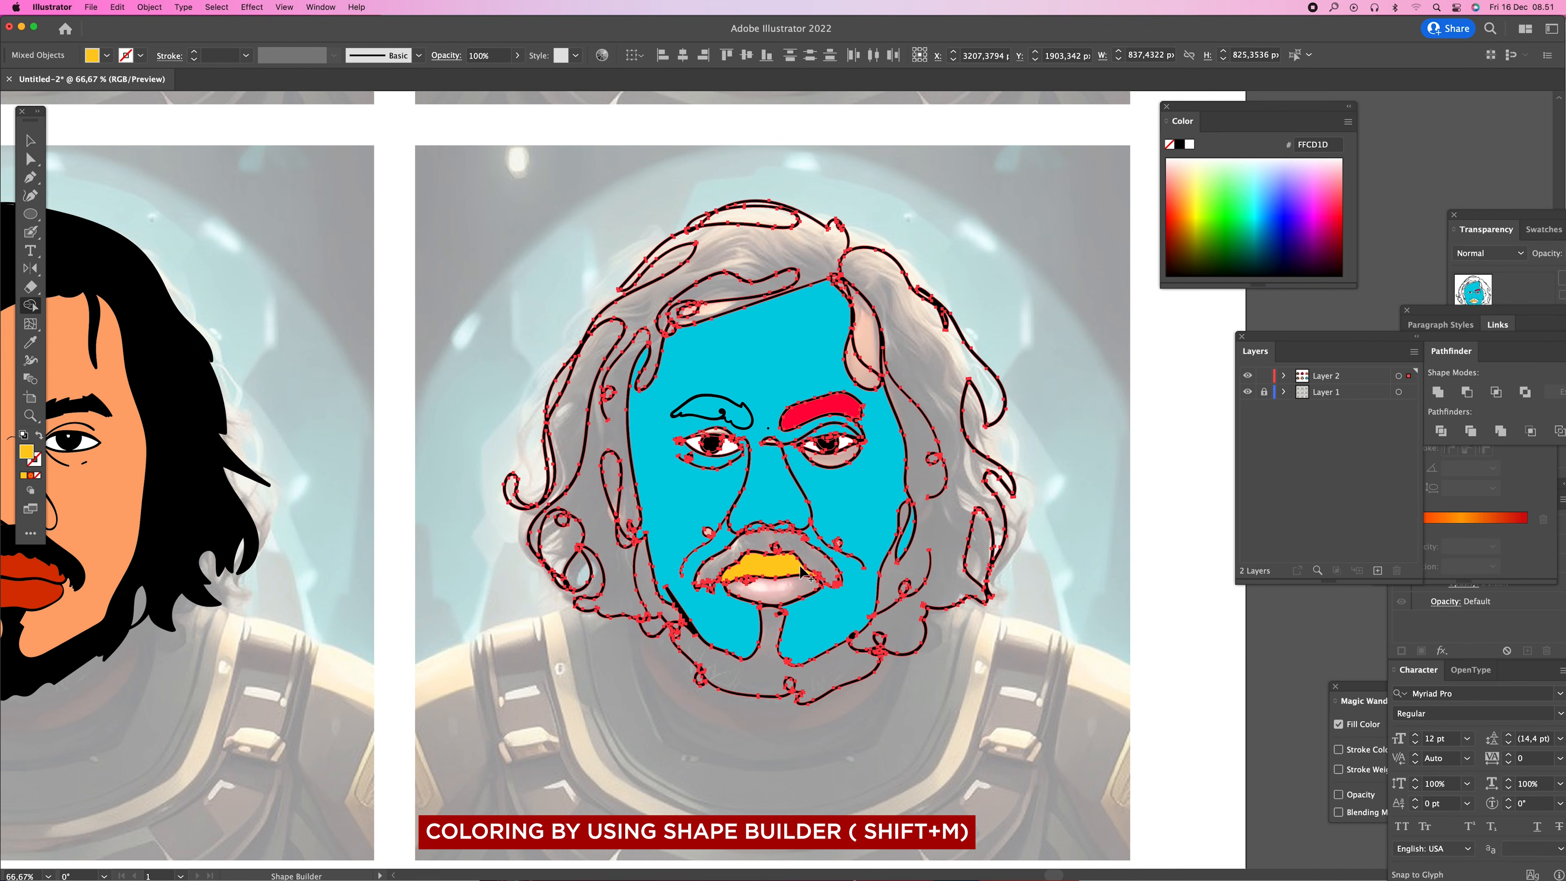
left_click(1321, 221)
left_click(771, 591)
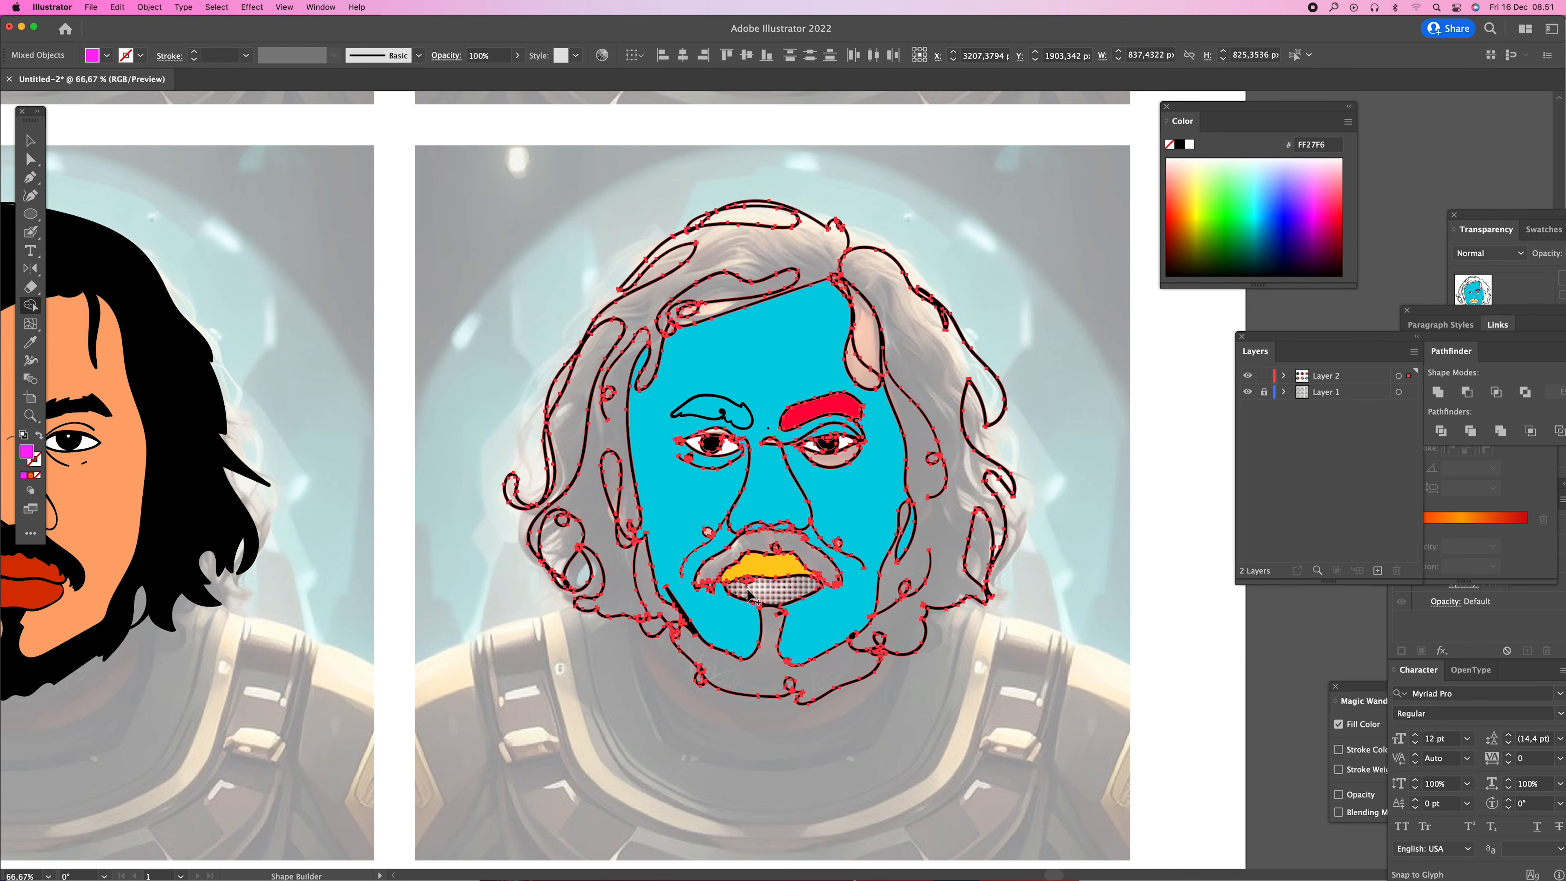
- Fill the moustache with dark crimson 9C0049 and the right-hand hair mass with blue 0071DB
left_click(1330, 240)
left_click(807, 554)
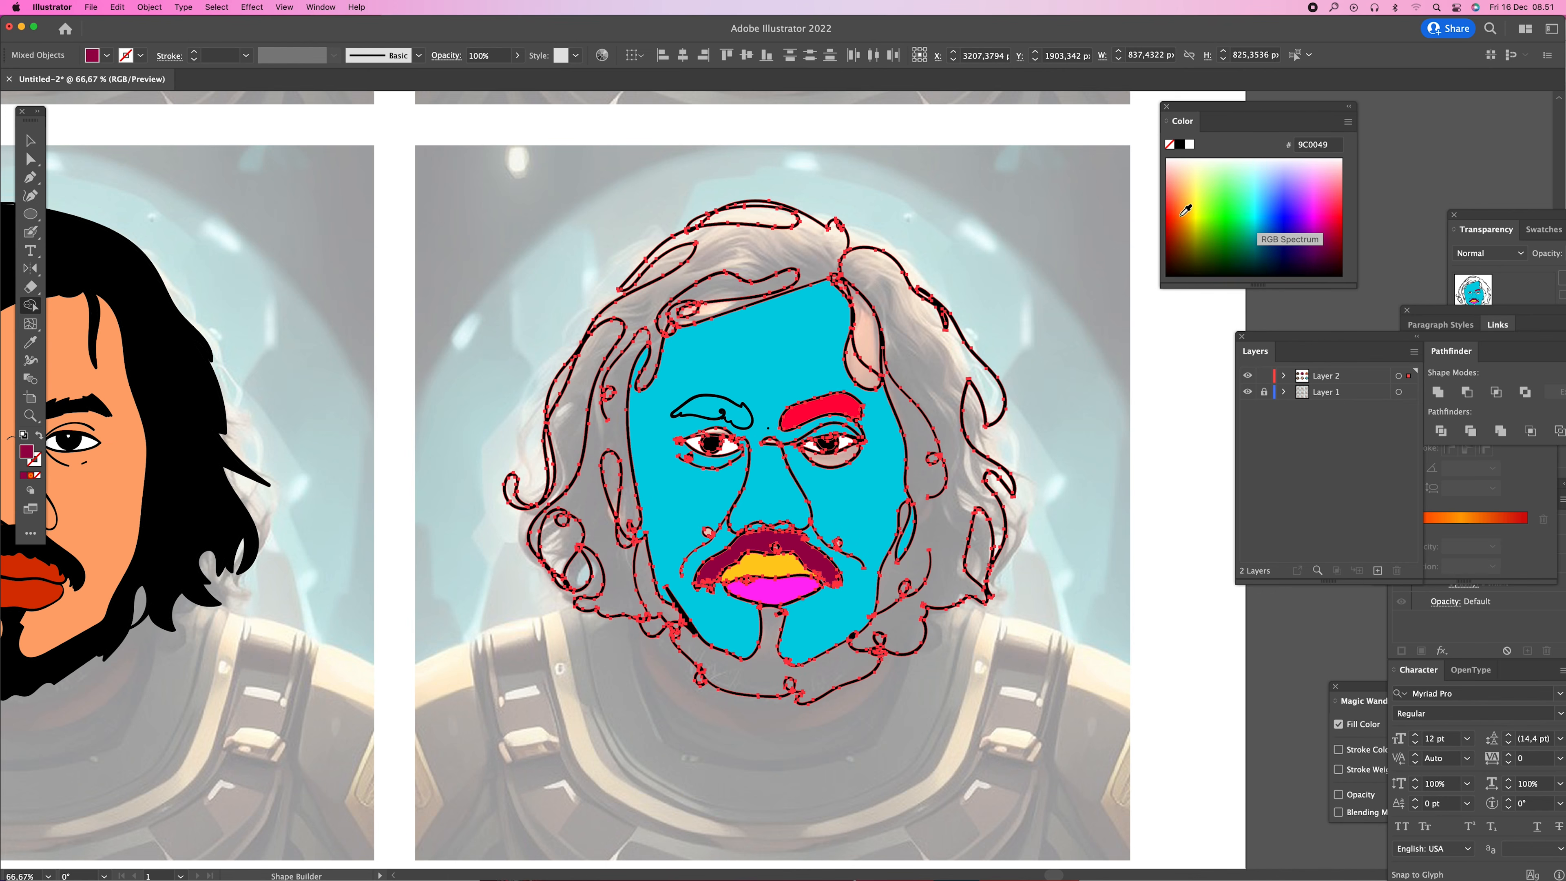
left_click(1272, 219)
left_click(974, 481)
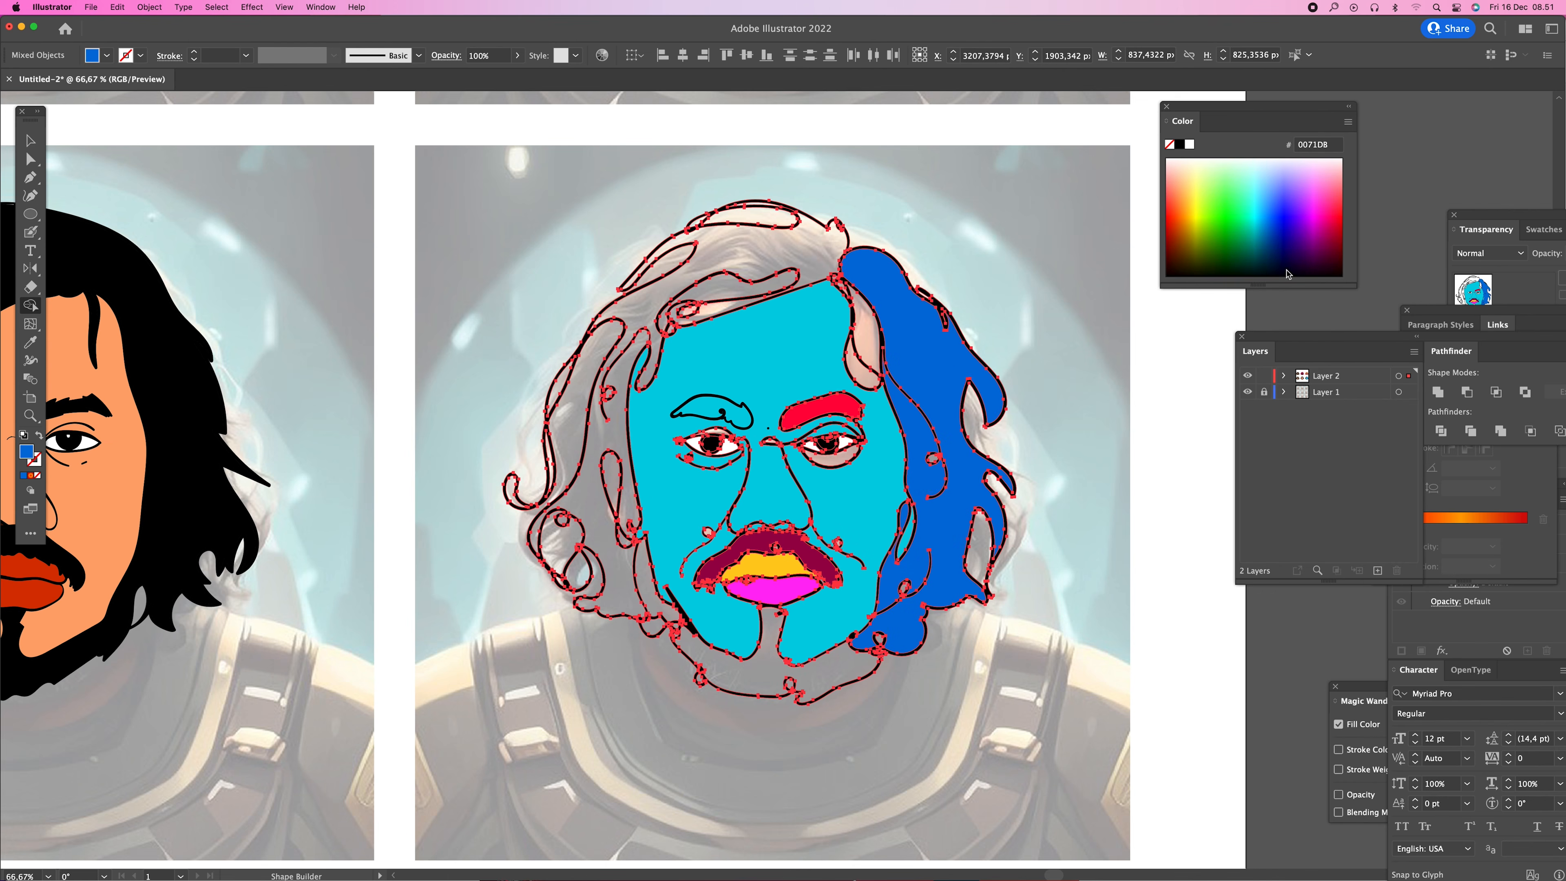
- Fill the left-hand hair mass with dark blue, the fringe strand with yellow and the topmost strand with orange
left_click(1297, 240)
left_click(576, 457)
left_click(1189, 207)
left_click(771, 290)
left_click(1181, 209)
left_click(768, 221)
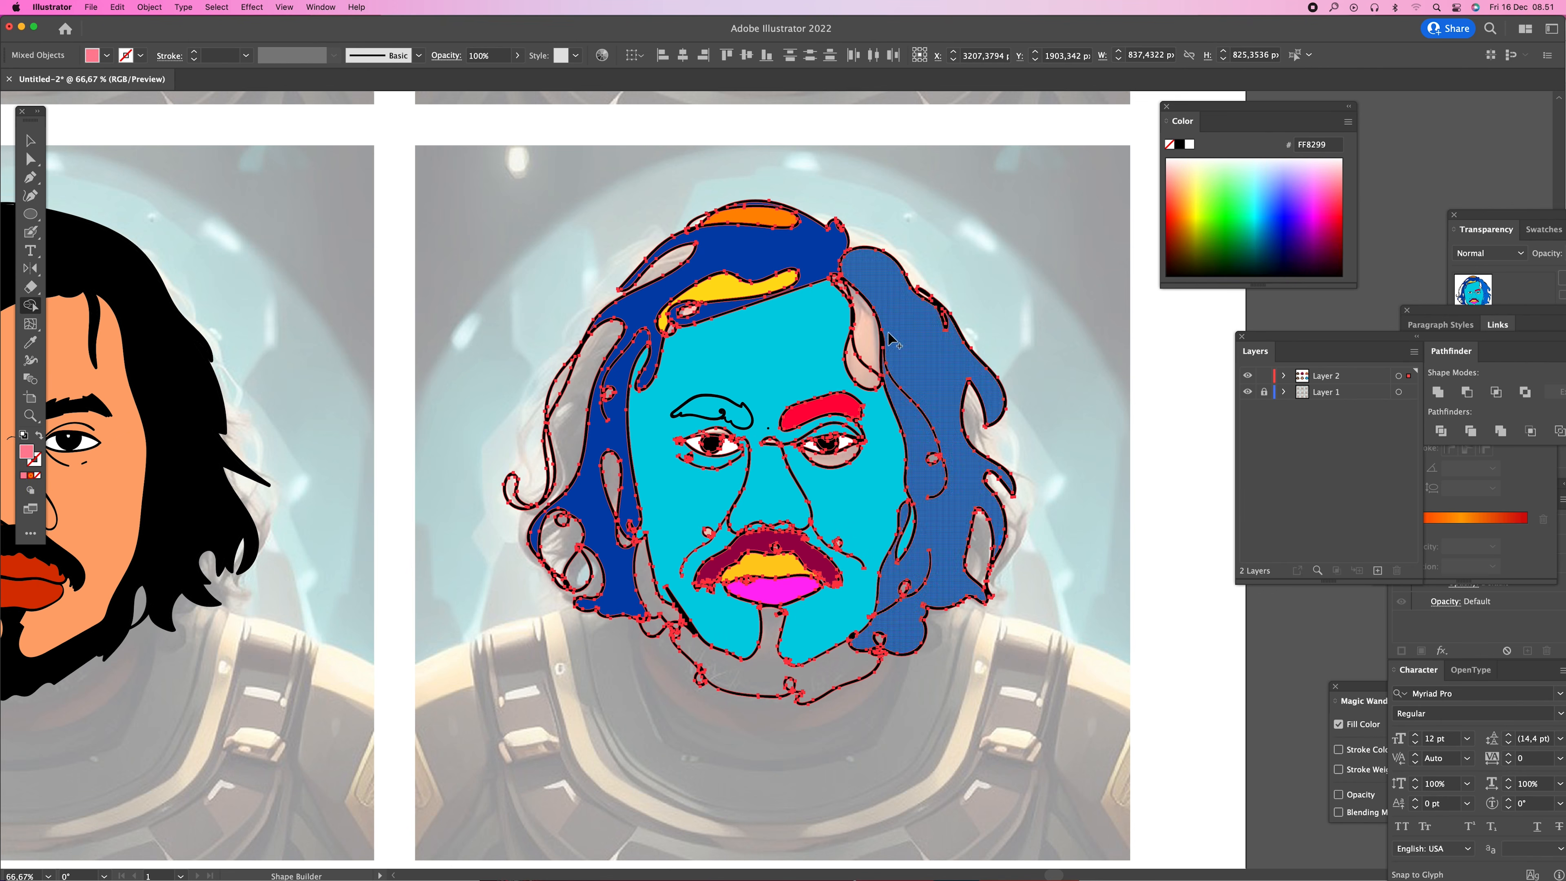
- Fill the right-hand forehead lock with pink FF8299, the outer left-hand strand with red and the left-hand ear shape with cyan 00E8EB
left_click(870, 344)
left_click(1339, 215)
left_click(557, 388)
left_click(1259, 216)
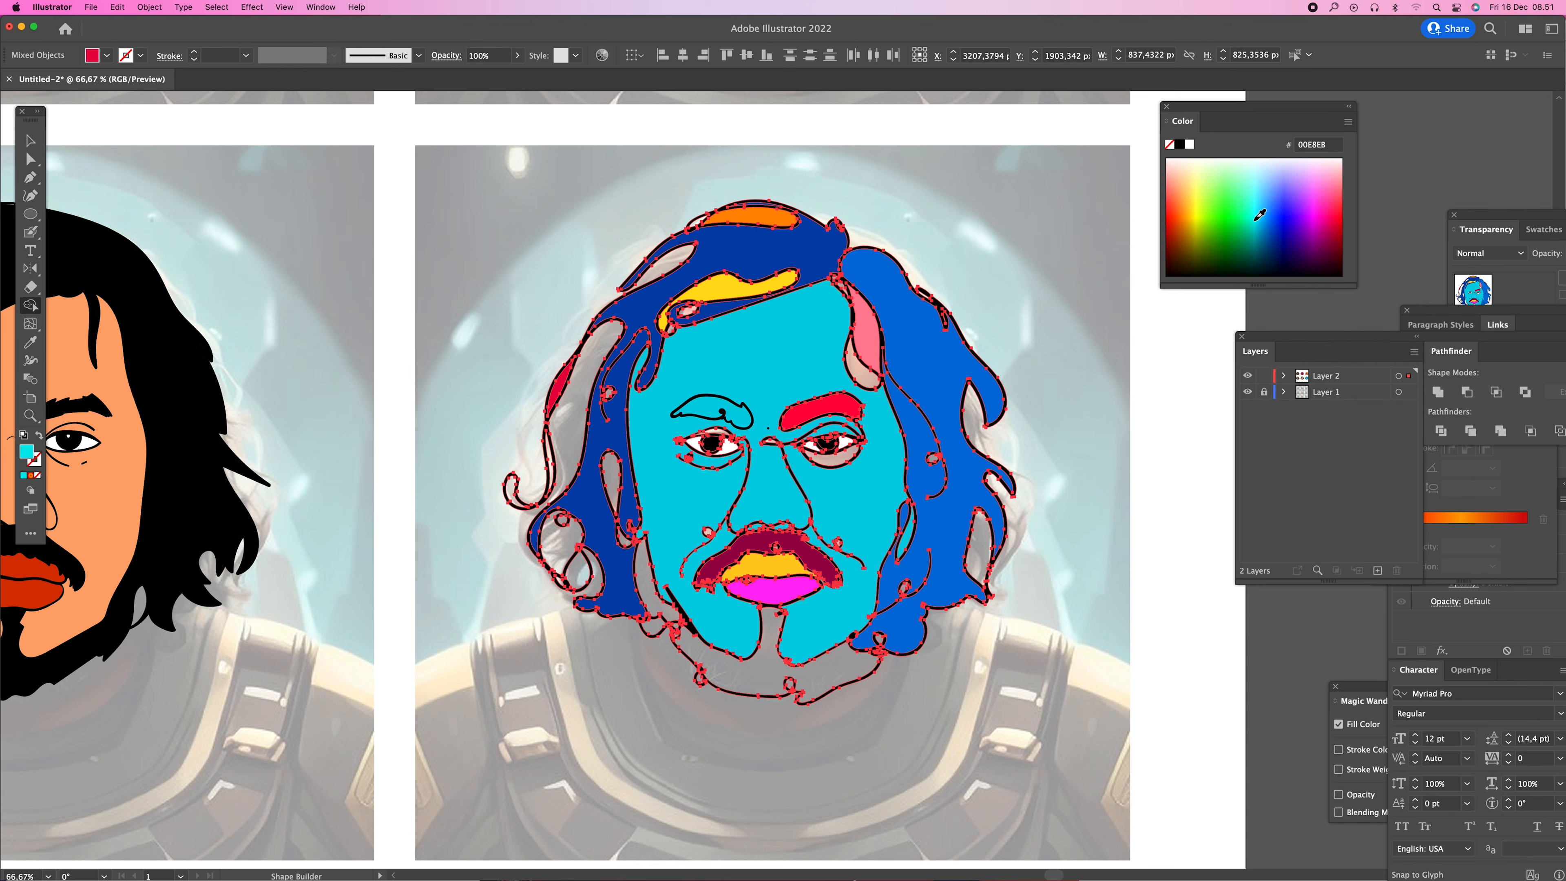
left_click(613, 484)
- Fill the left-hand sideburn area with indigo 240075 and the chin beard with dark navy 00132D
left_click(1284, 274)
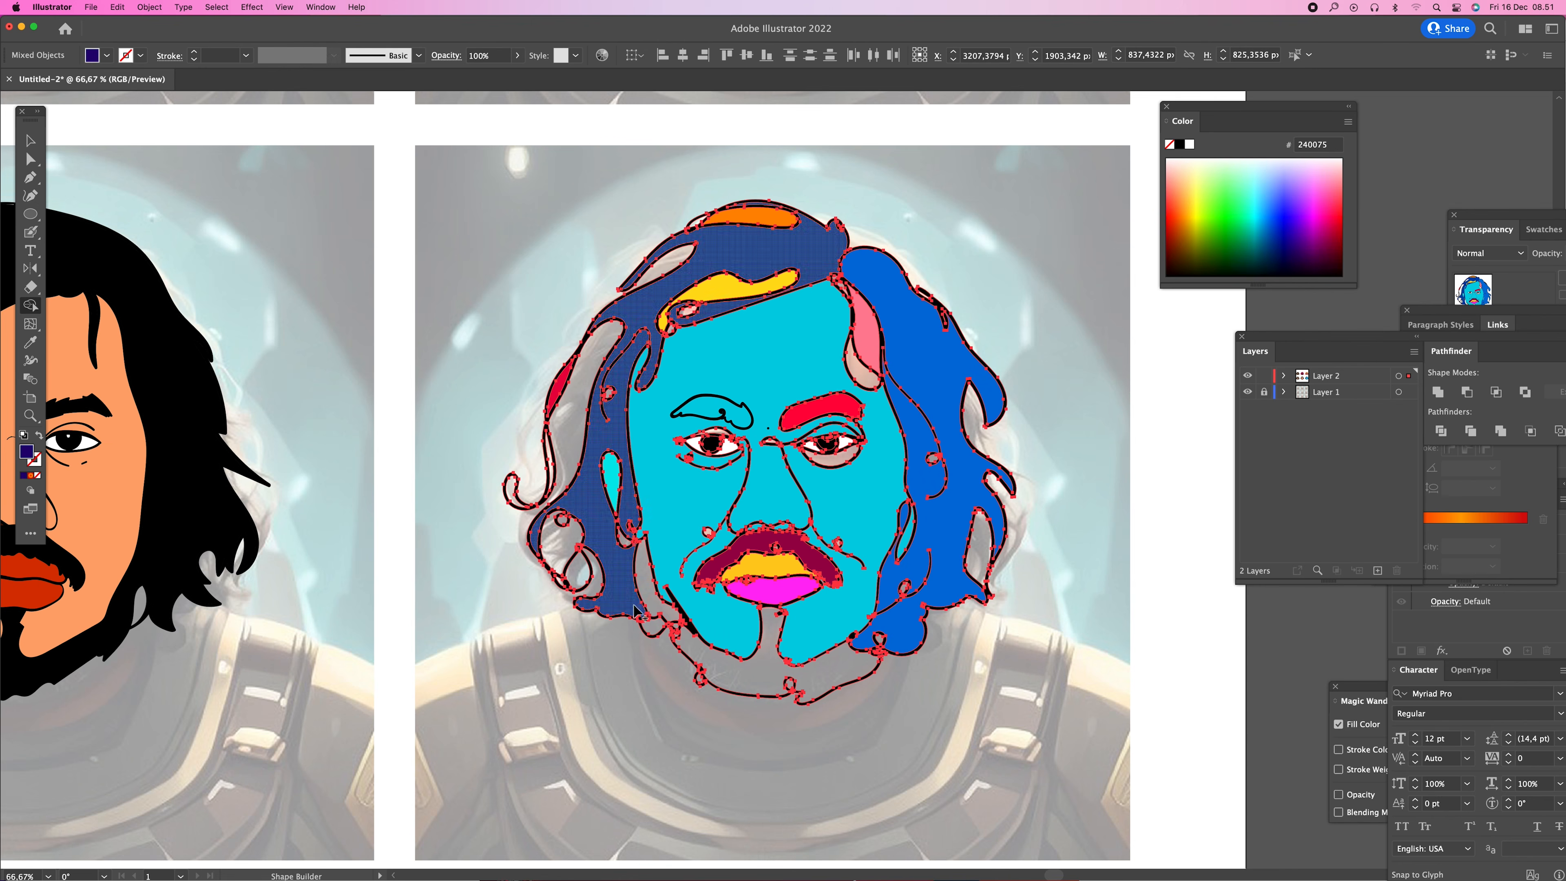
left_click(661, 608)
left_click(1276, 259)
left_click(795, 676)
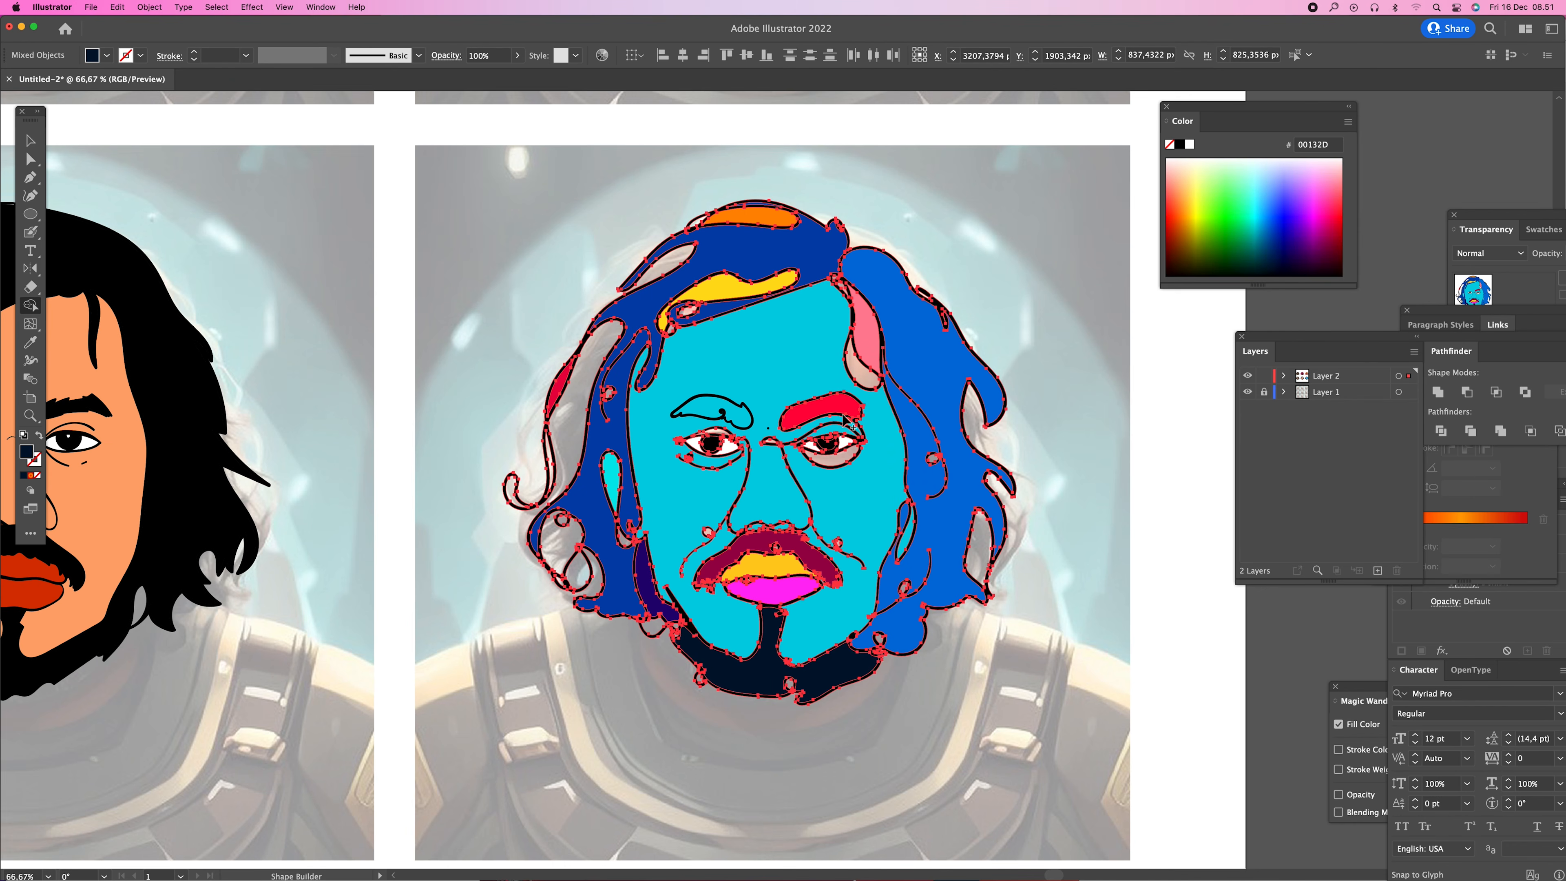
- Fill the left-hand eyebrow's interior and recolour it to magenta FC5EFF
key("v")
left_click(1191, 410)
left_click(734, 427)
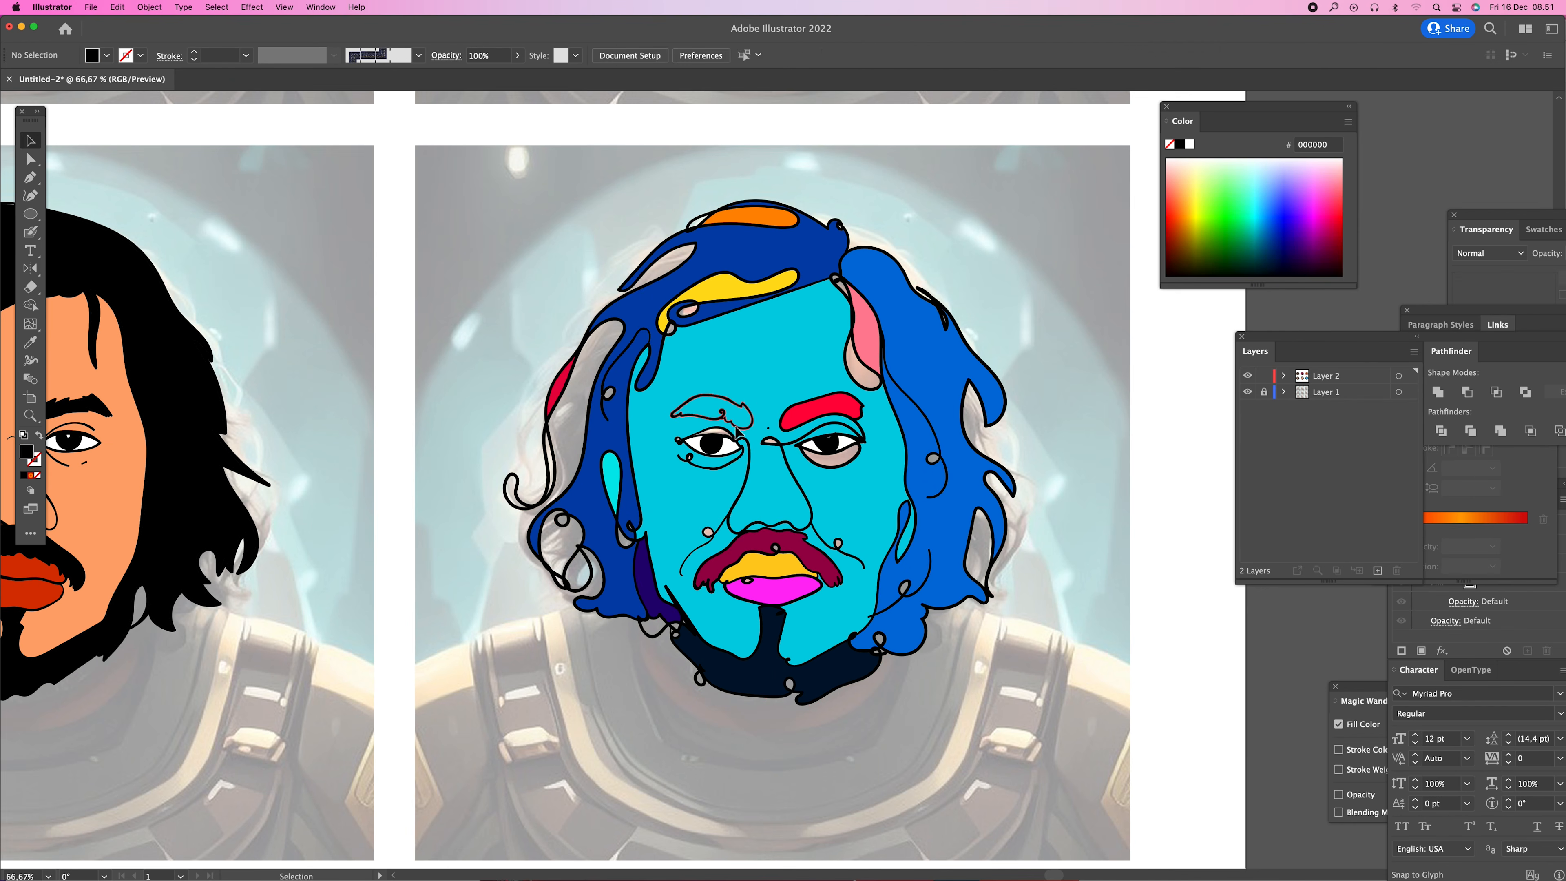
key("shift+m")
left_click(735, 420)
key("v")
left_click(1156, 443)
key("a")
left_click(749, 416)
left_click(1311, 202)
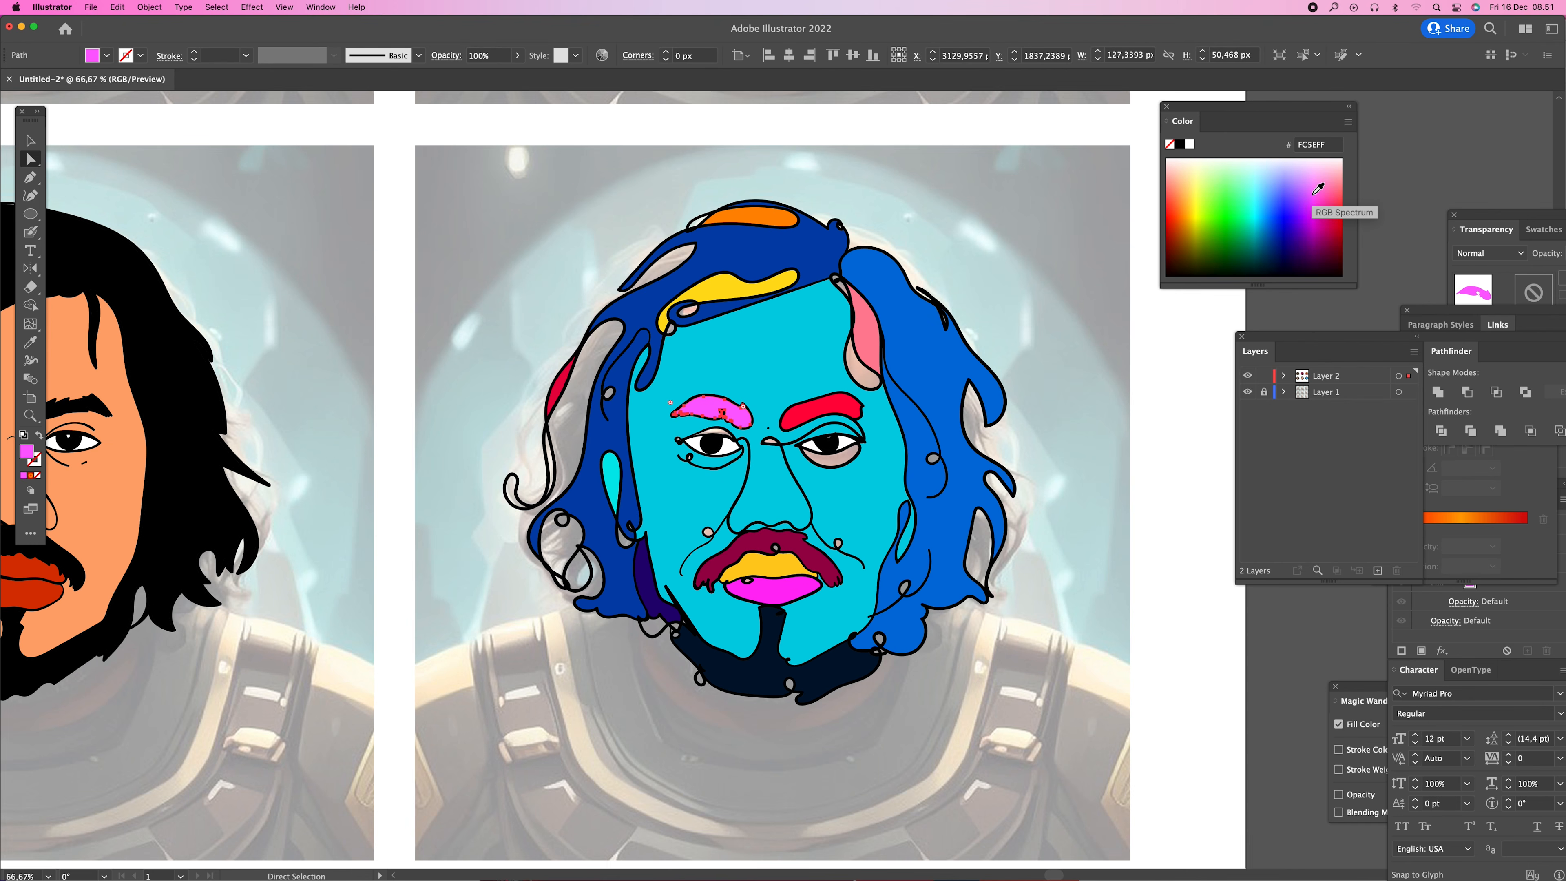
- Reselect the line drawing and fill the outer left-hand curl with red FF0956 and the thin strand beside it with yellow DEBE00
left_click(549, 472)
key("shift+m")
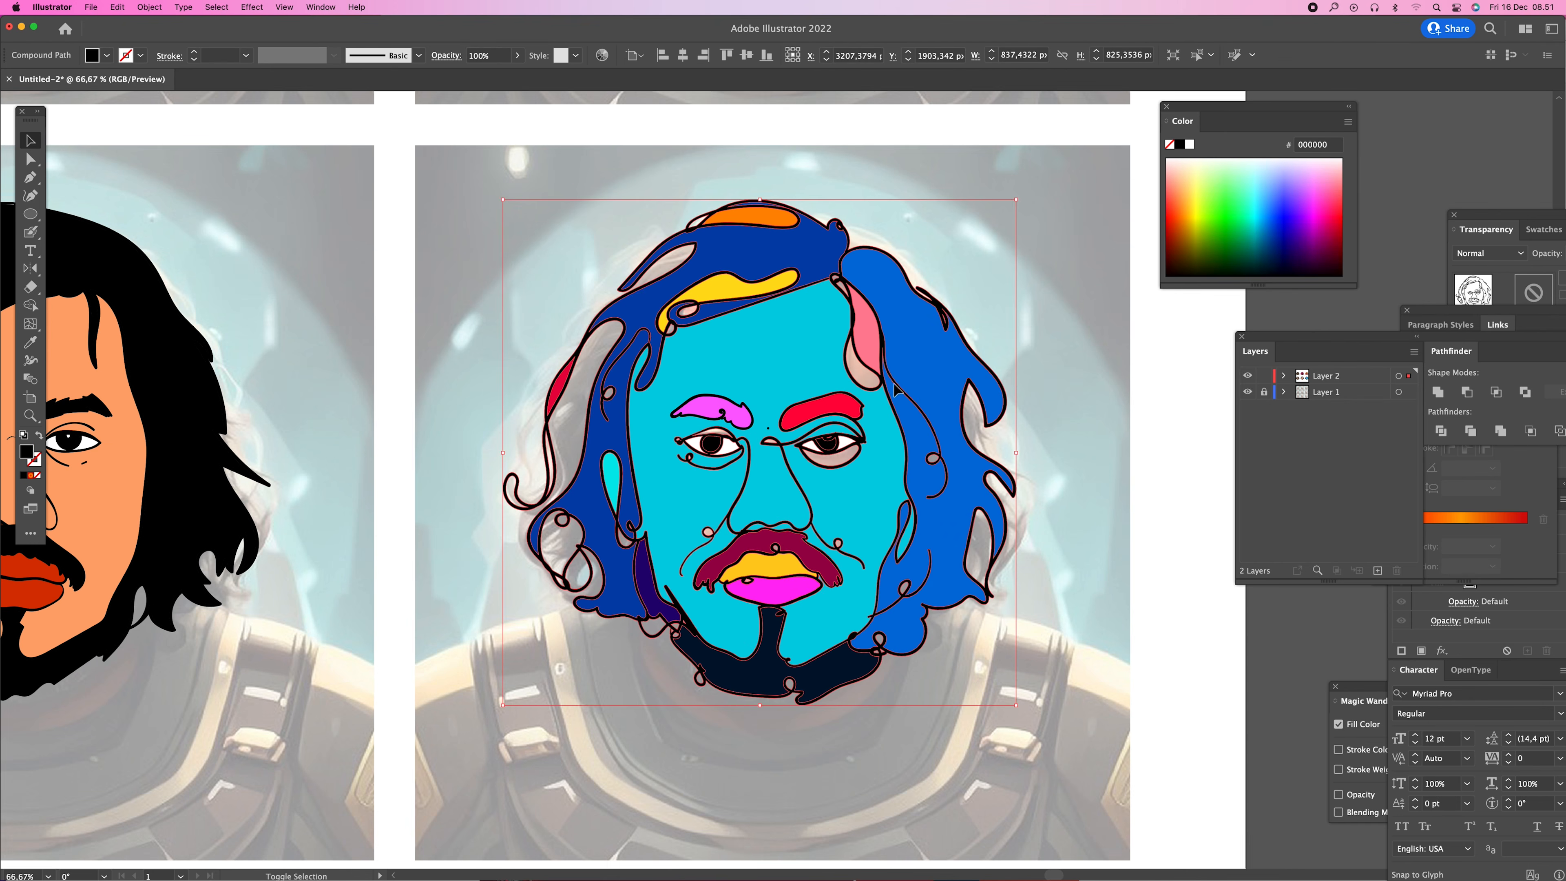
left_click(1334, 212)
left_click(507, 490)
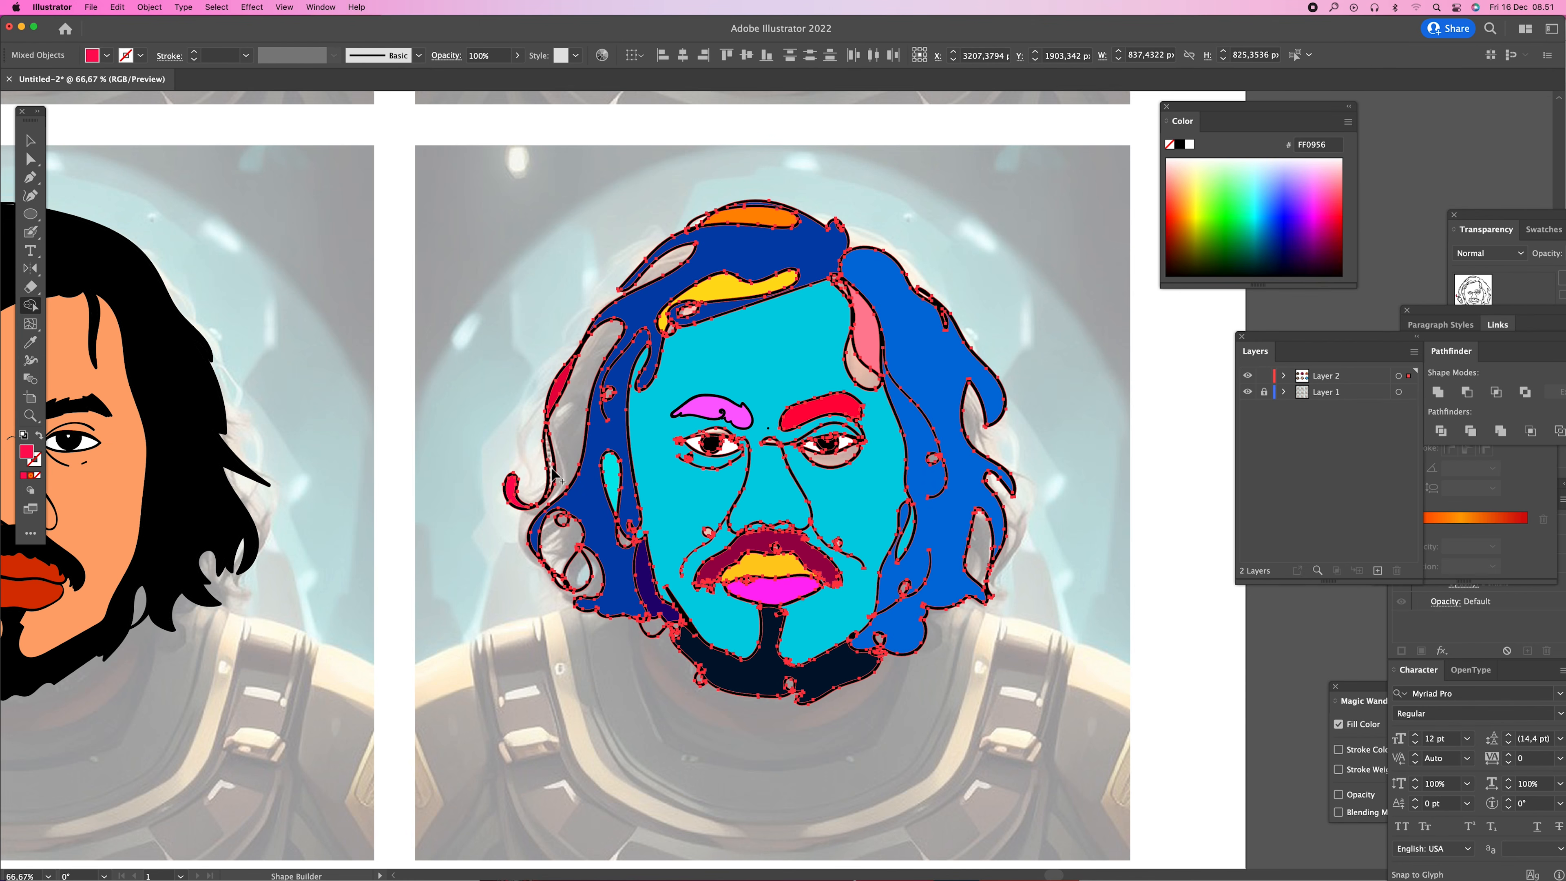
left_click(1199, 220)
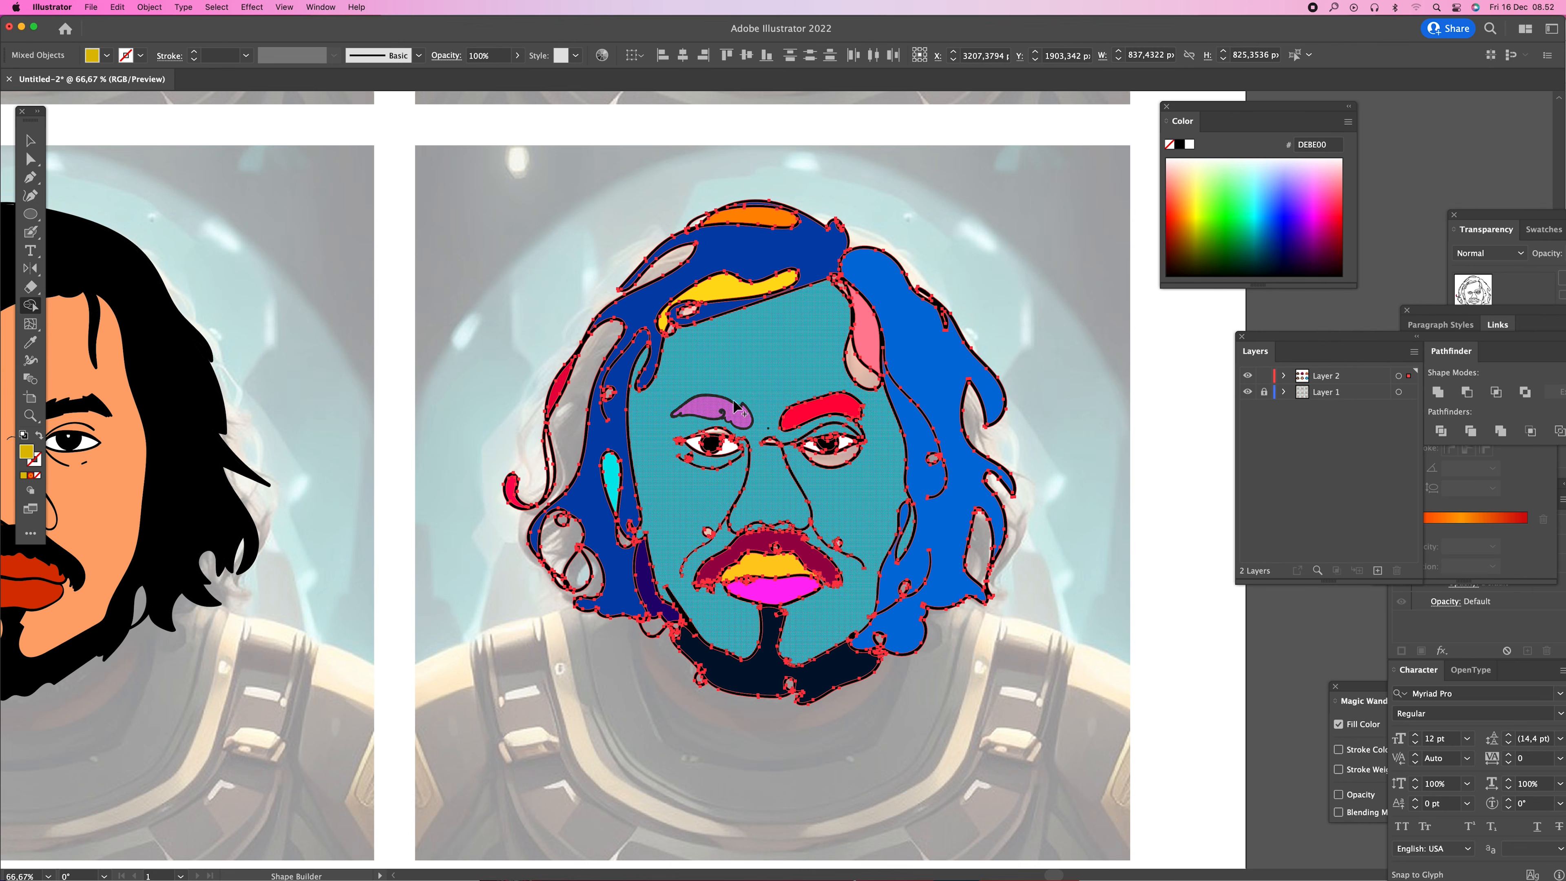
left_click(550, 458)
left_click(578, 569)
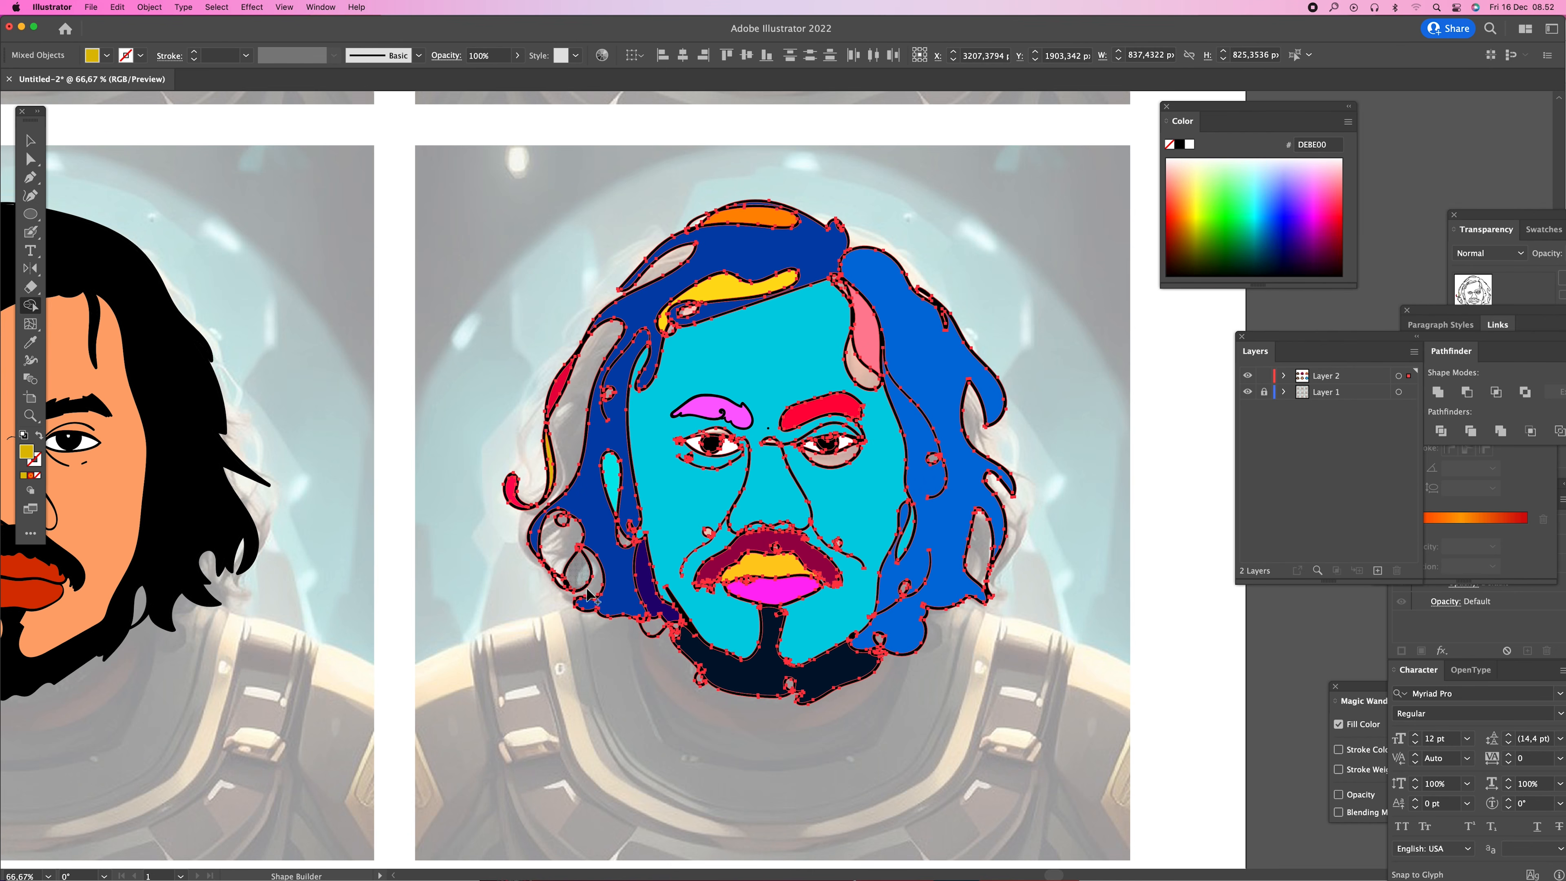
- Fill the small tip below the left-hand sideburn with purple 45008C and the bag under the right-hand eye with blue, and deselect
left_click(1302, 237)
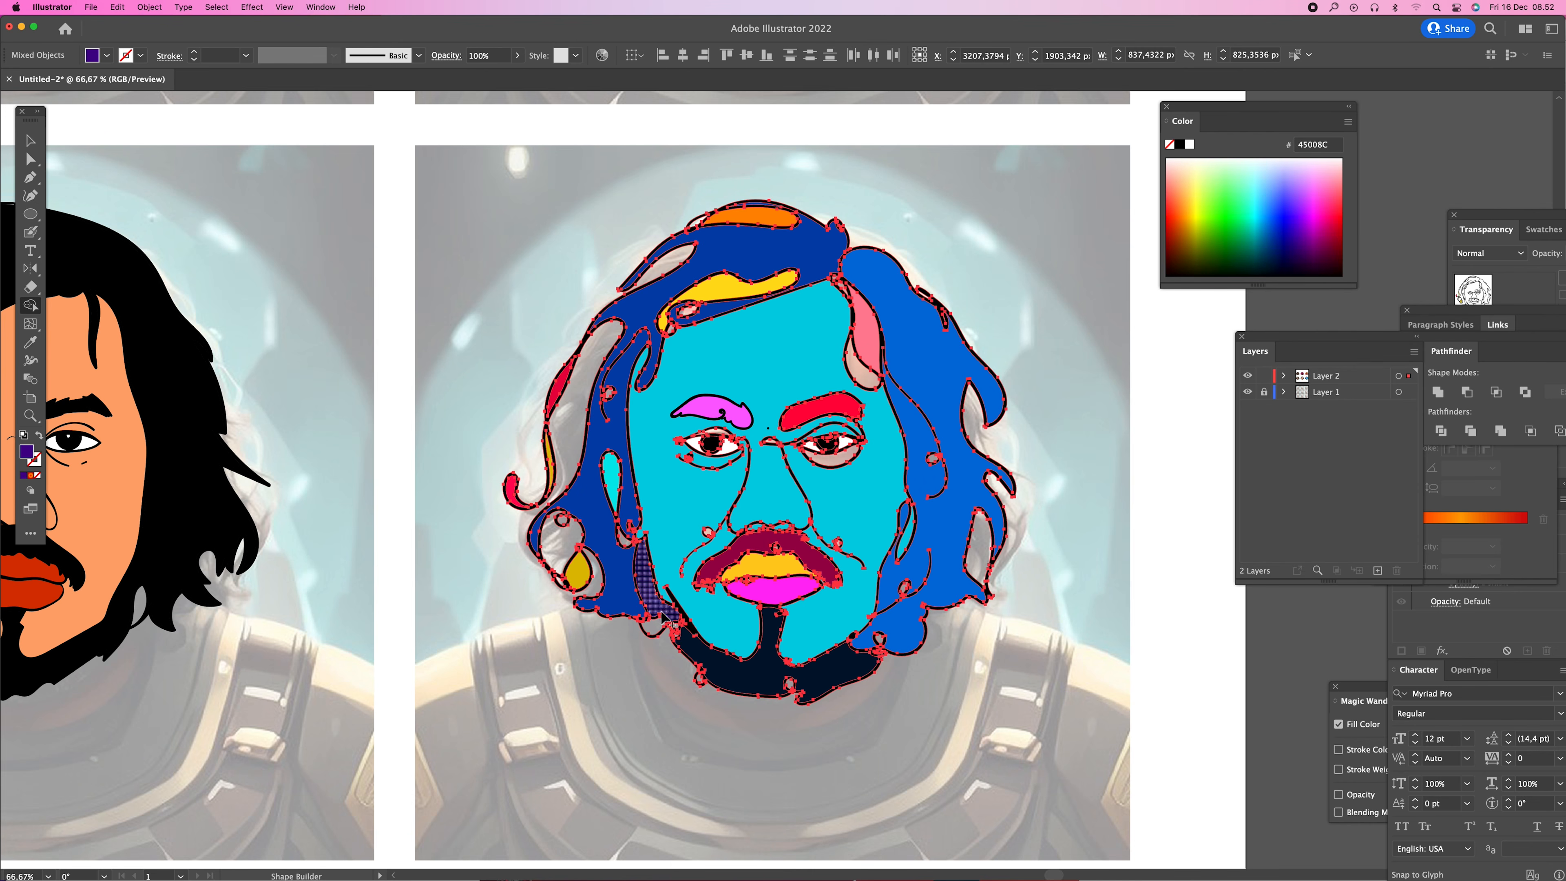
left_click(654, 626)
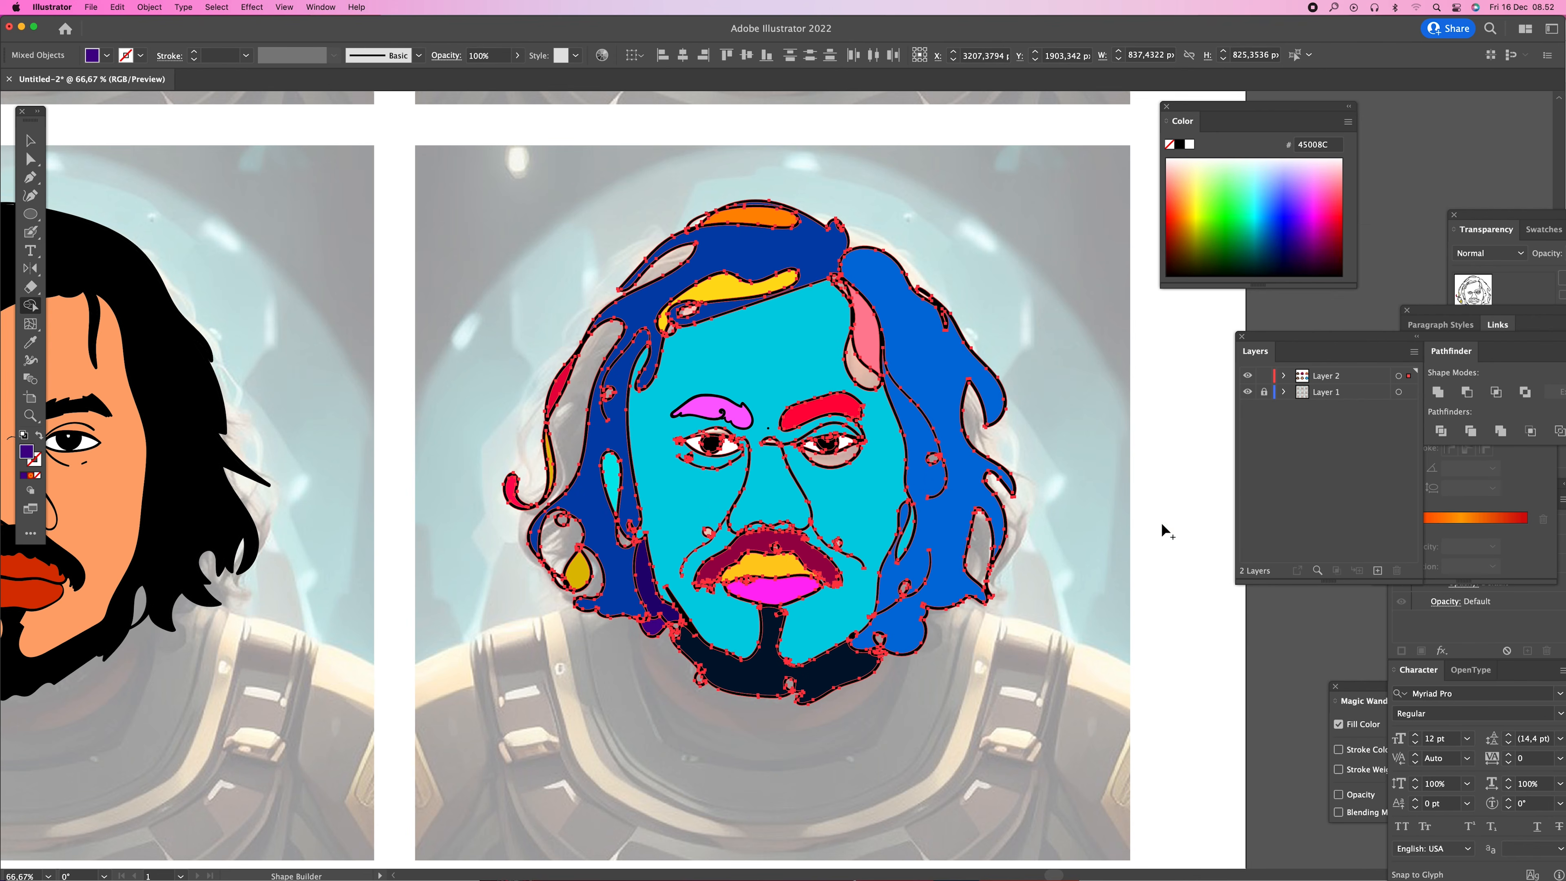
left_click(1281, 199)
left_click(830, 457)
left_click(1289, 243)
key("super+shift+a")
- Hide the reference photo layer to review all six portraits on the artboard, and show it again
key("z")
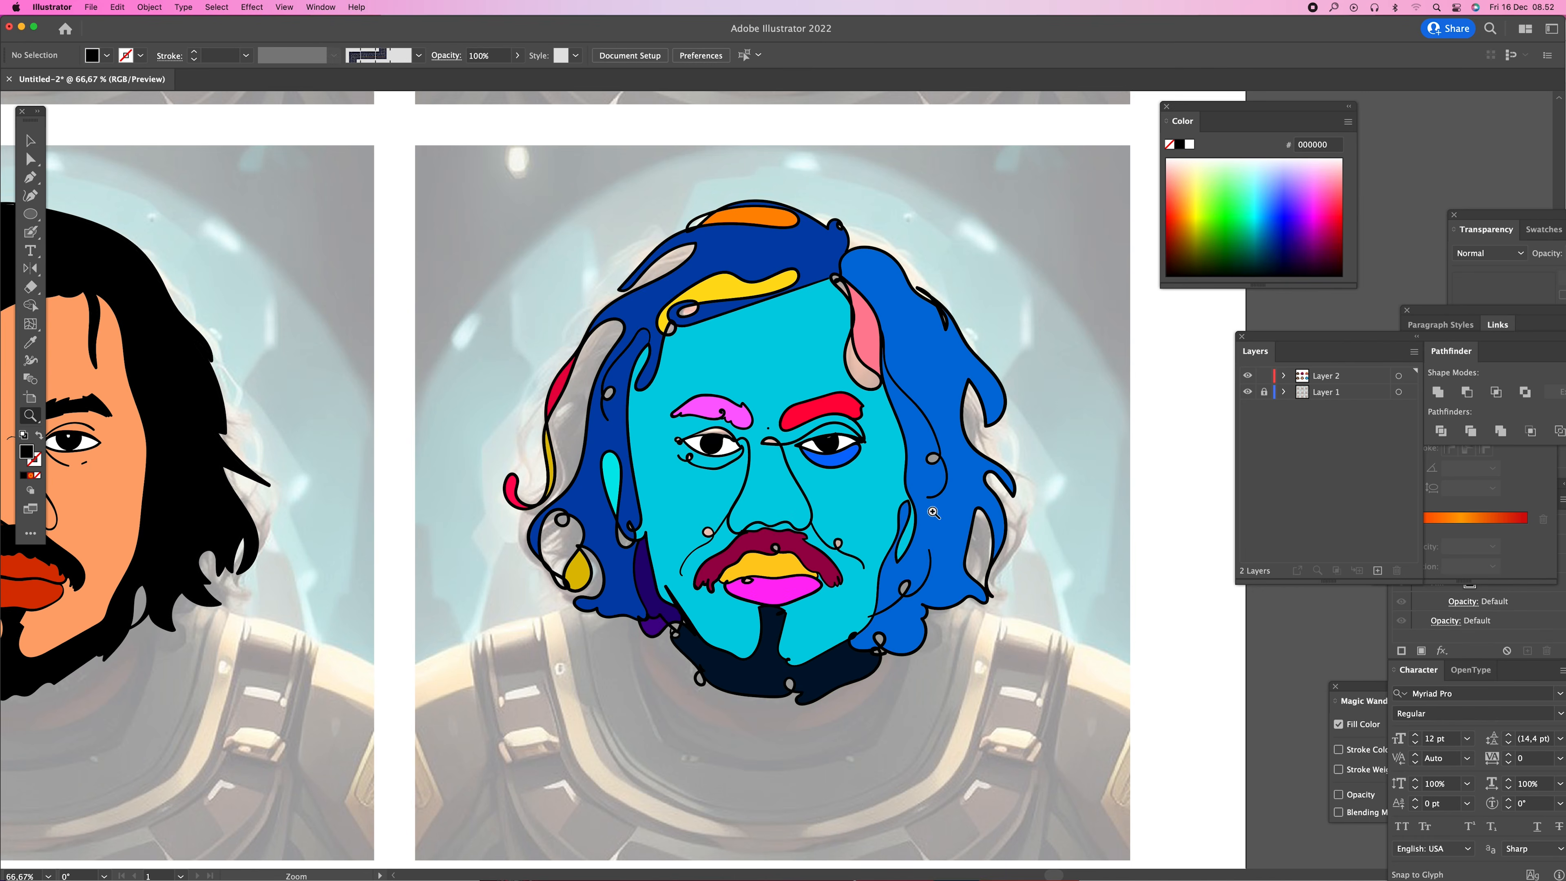
left_click(879, 506, "alt")
left_click(880, 506, "alt")
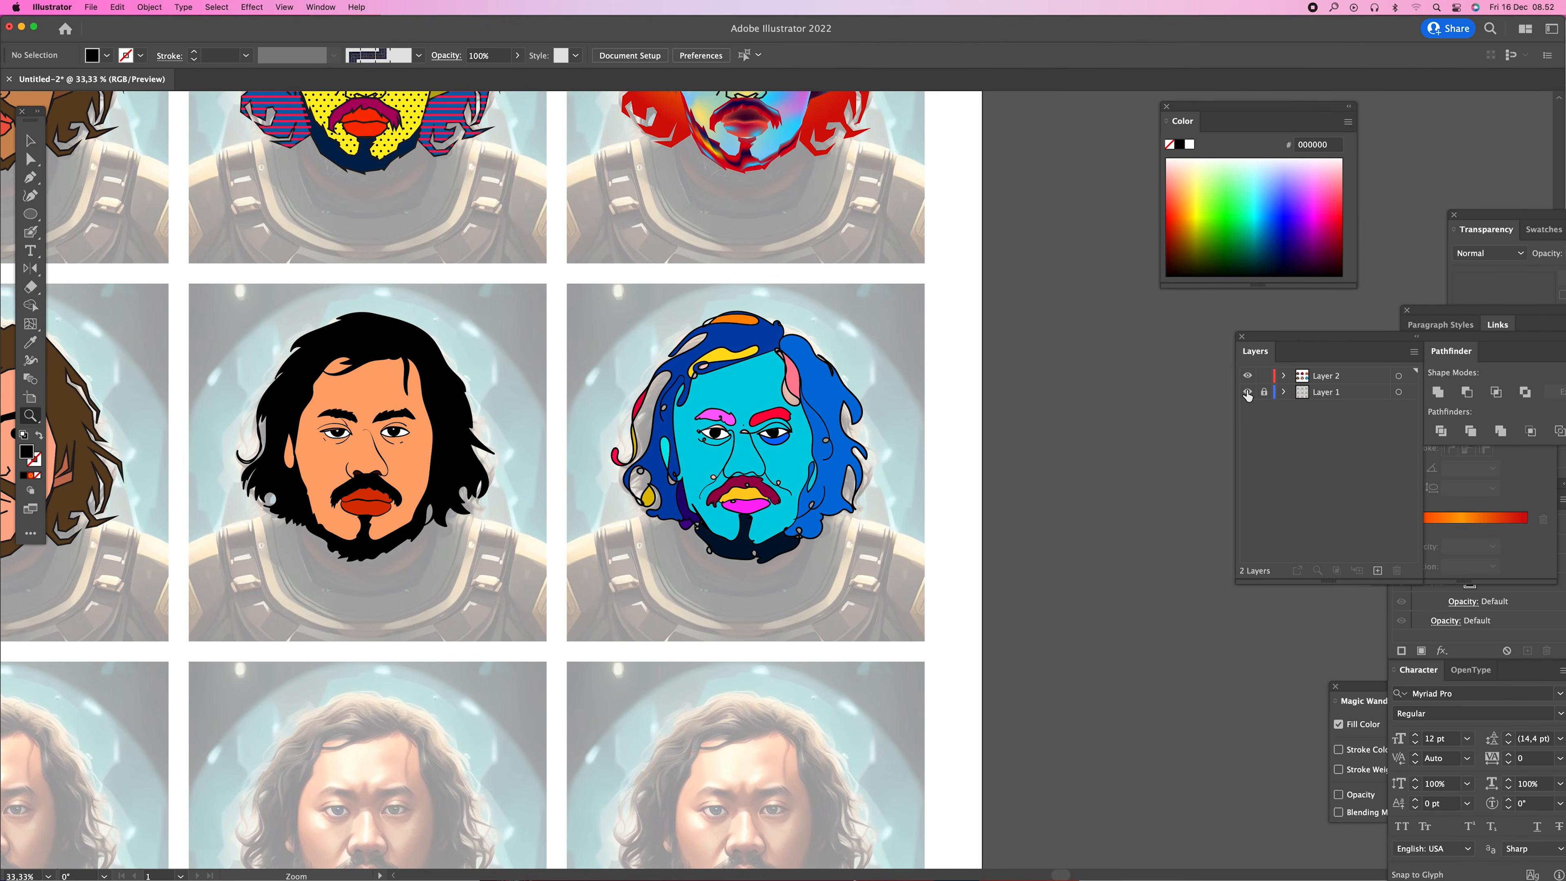
key("super+equal")
left_click(1247, 392)
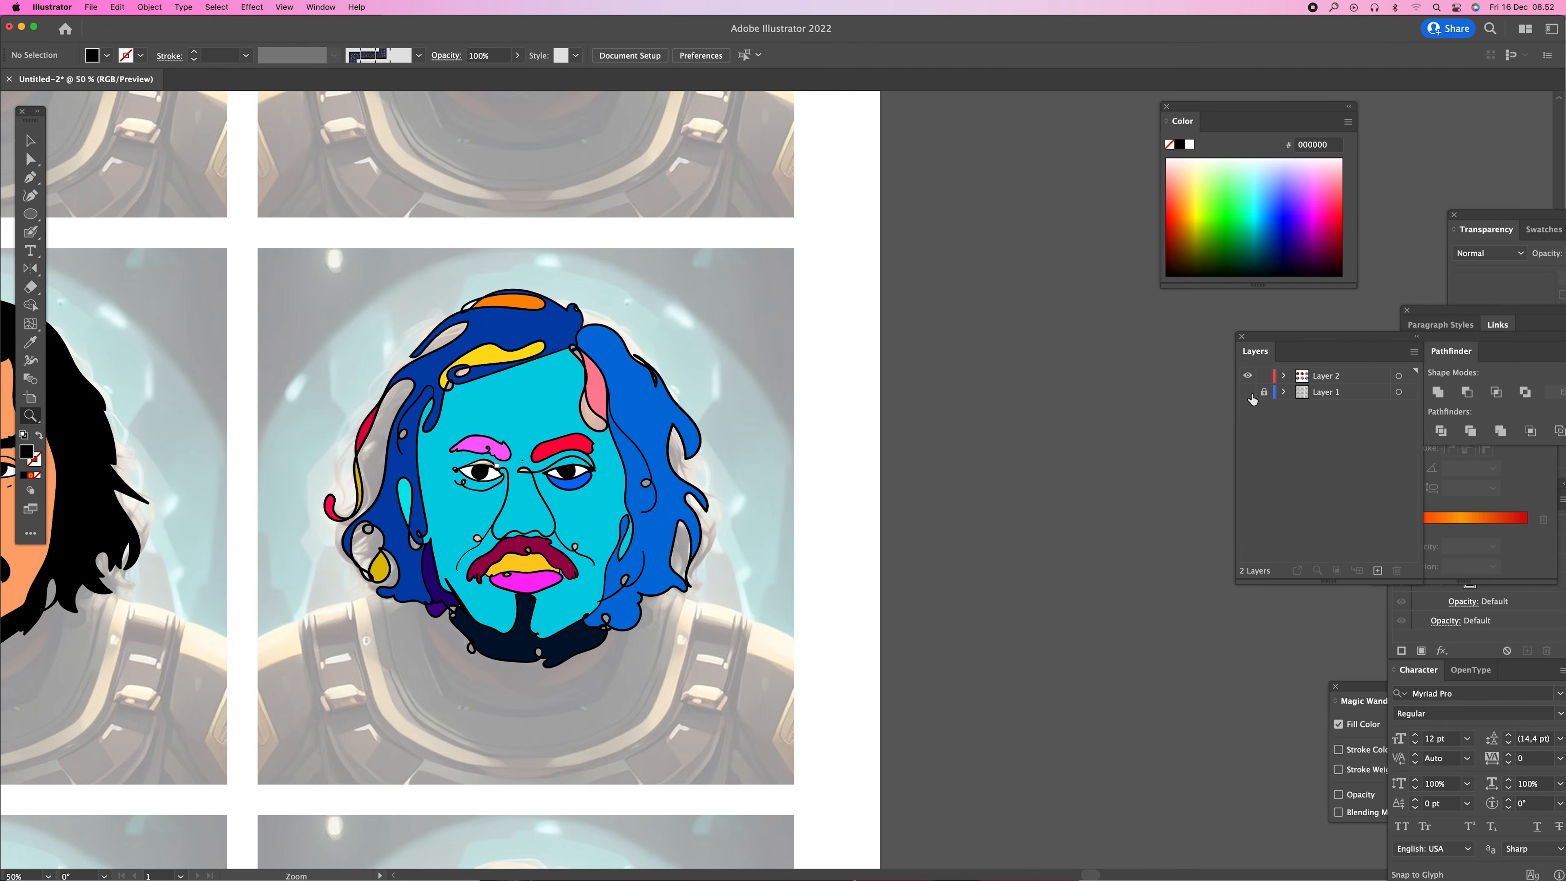
key("super+minus")
left_click_drag(694, 454, 807, 433)
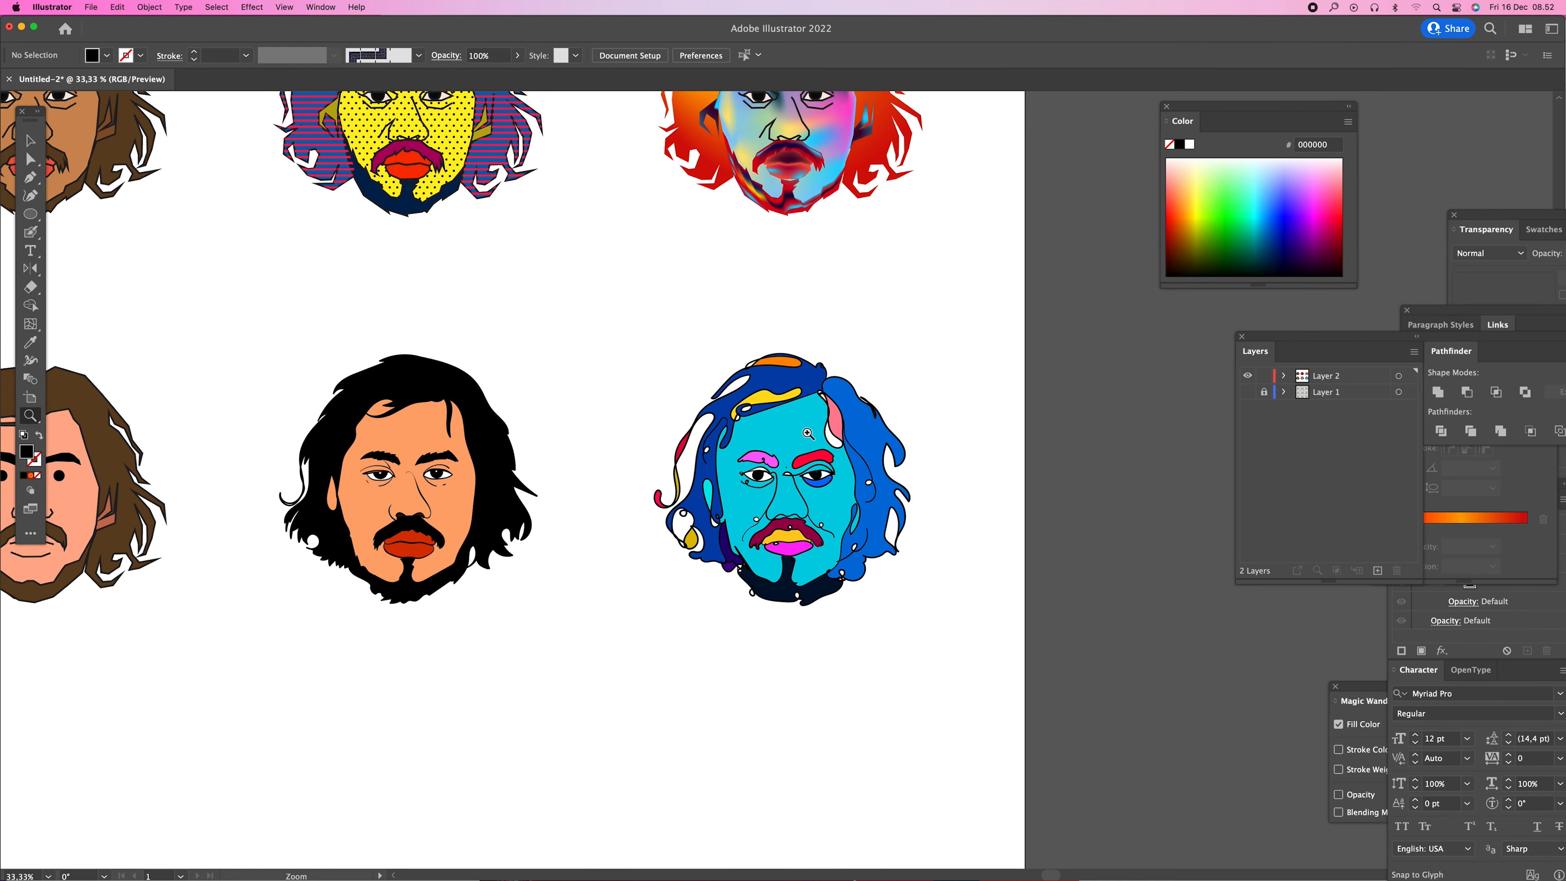
key("super+minus")
key("super+minus")
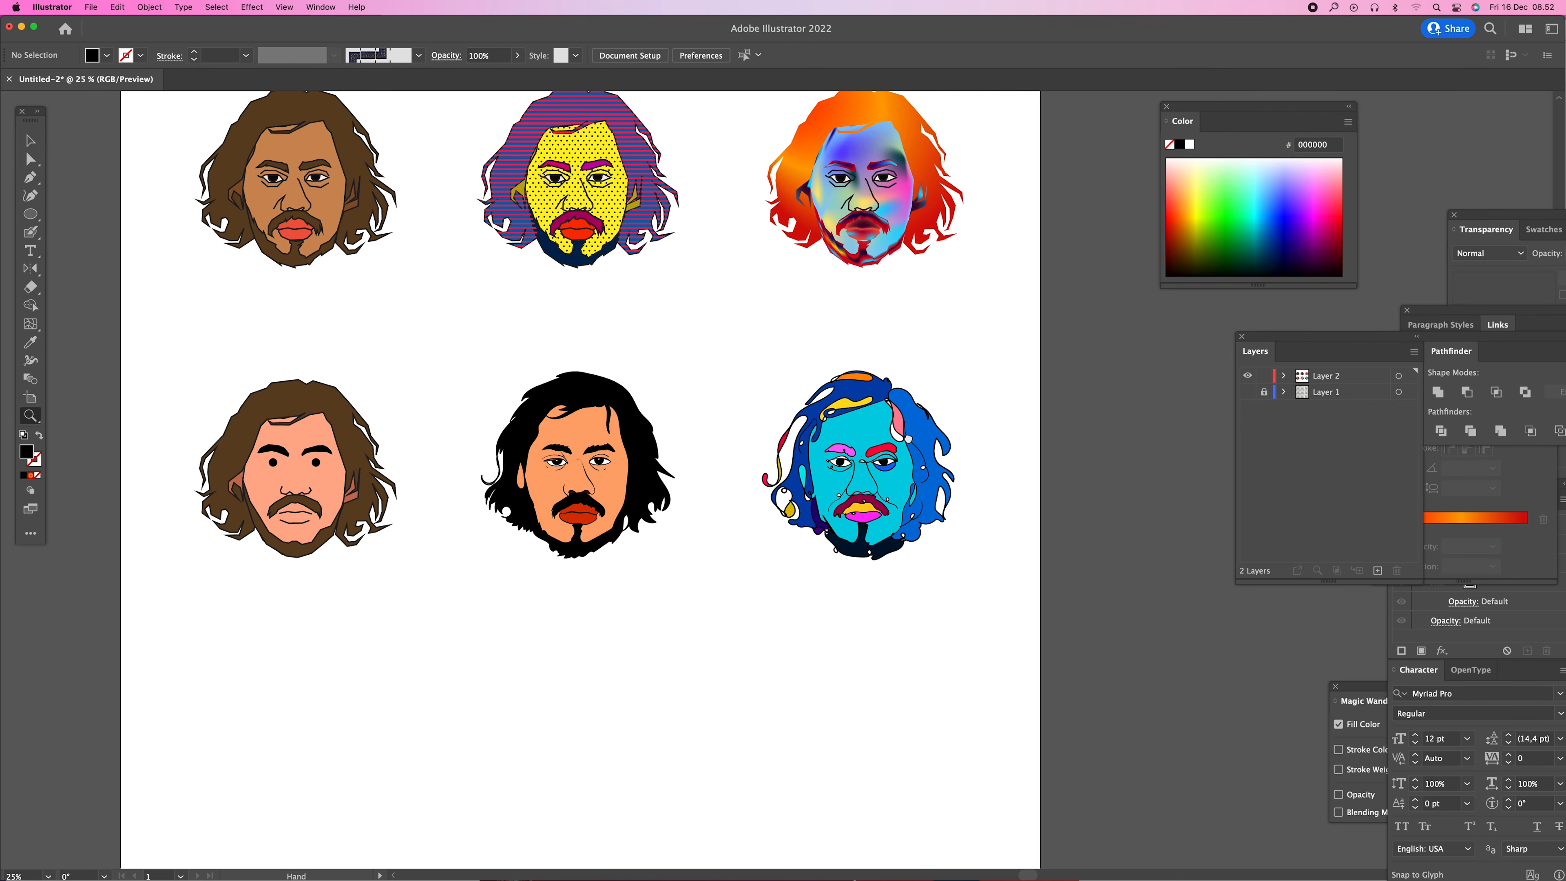
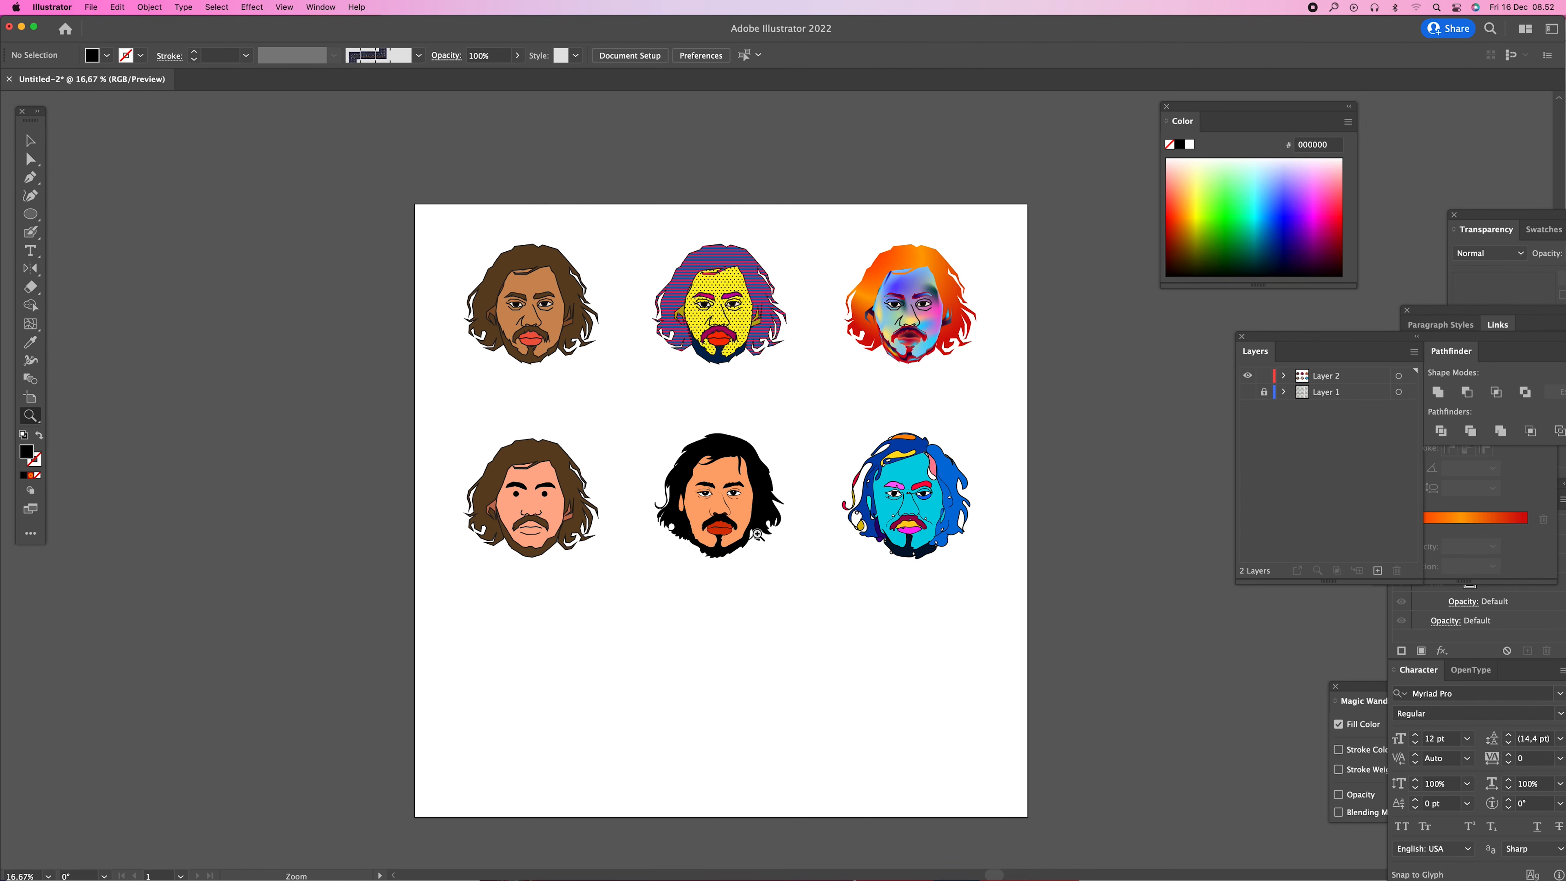
left_click(1247, 392)
scroll(578, 626, "down", 2)
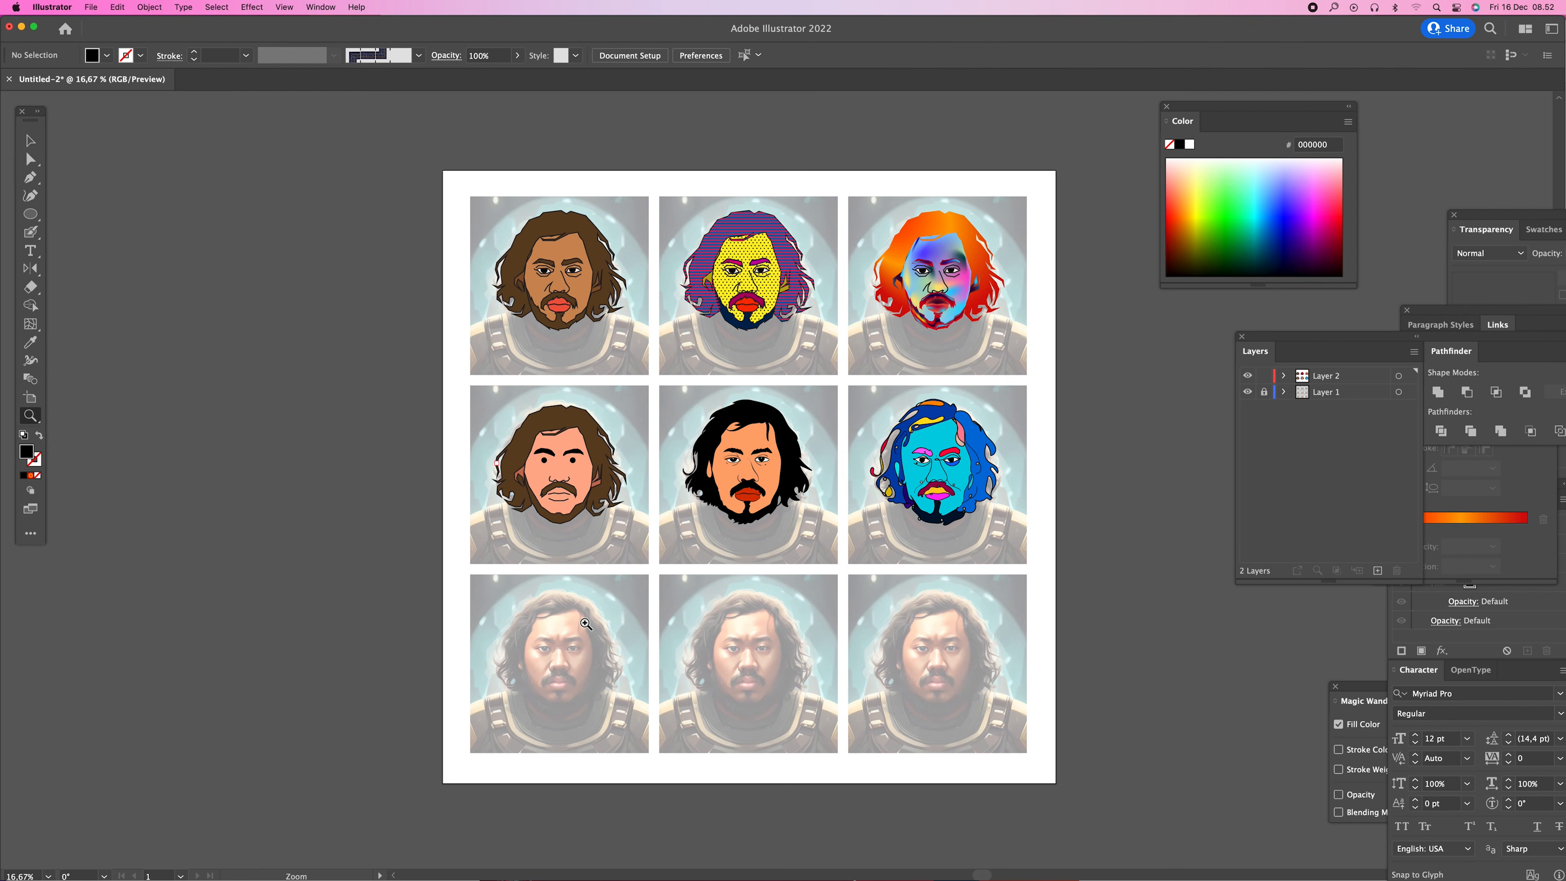
- On the seventh photo, draw both eyes with irises and rounded lower bags using the Blob Brush in black with no fill
left_click(606, 641)
left_click_drag(930, 504, 596, 632)
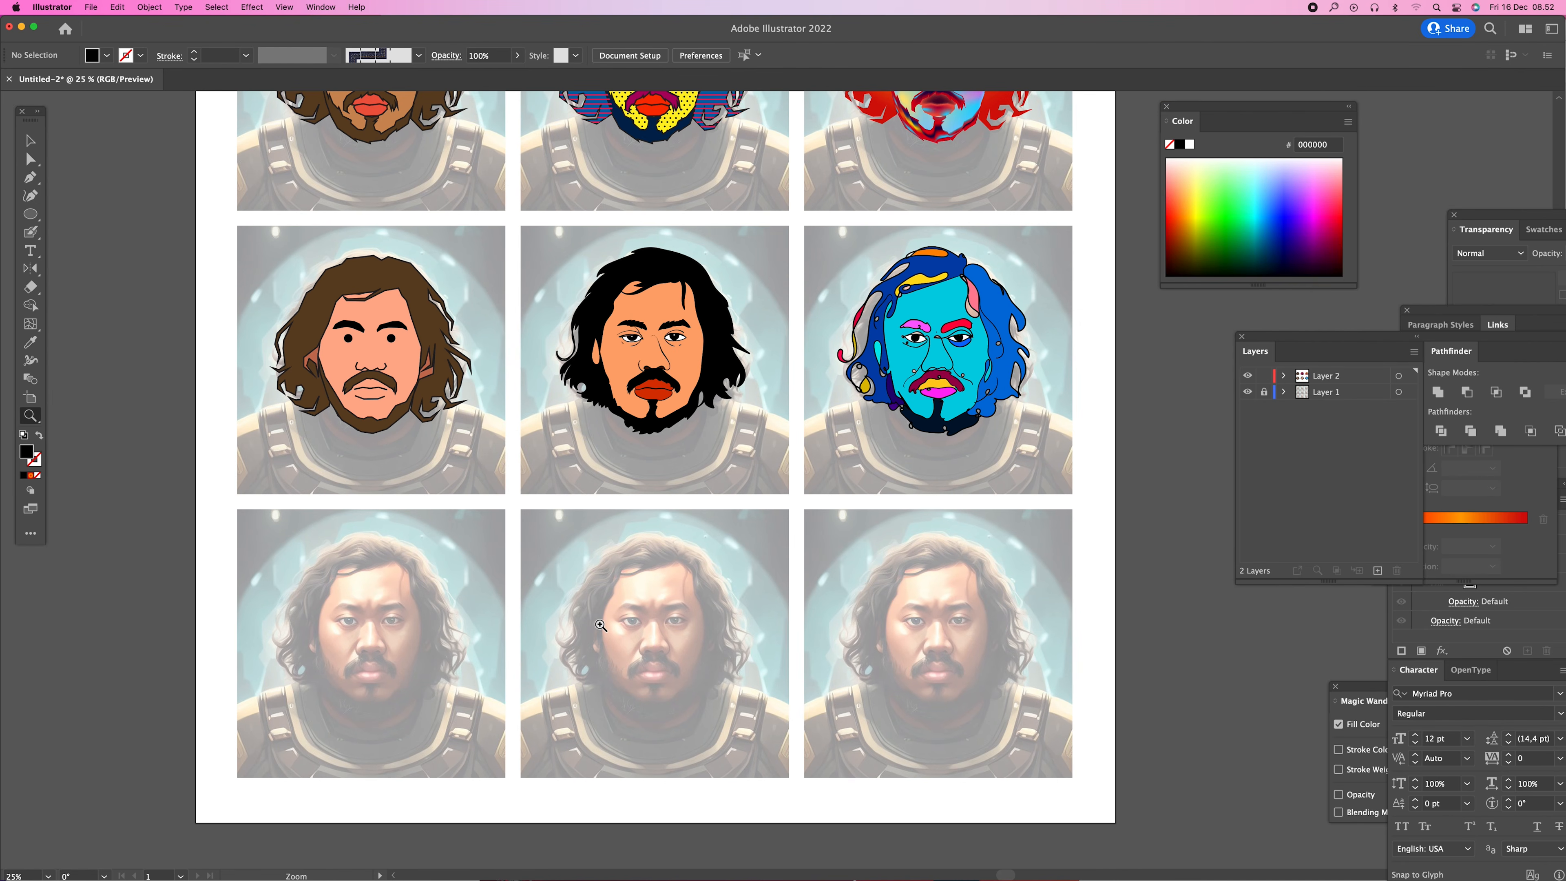
left_click_drag(600, 625, 744, 572)
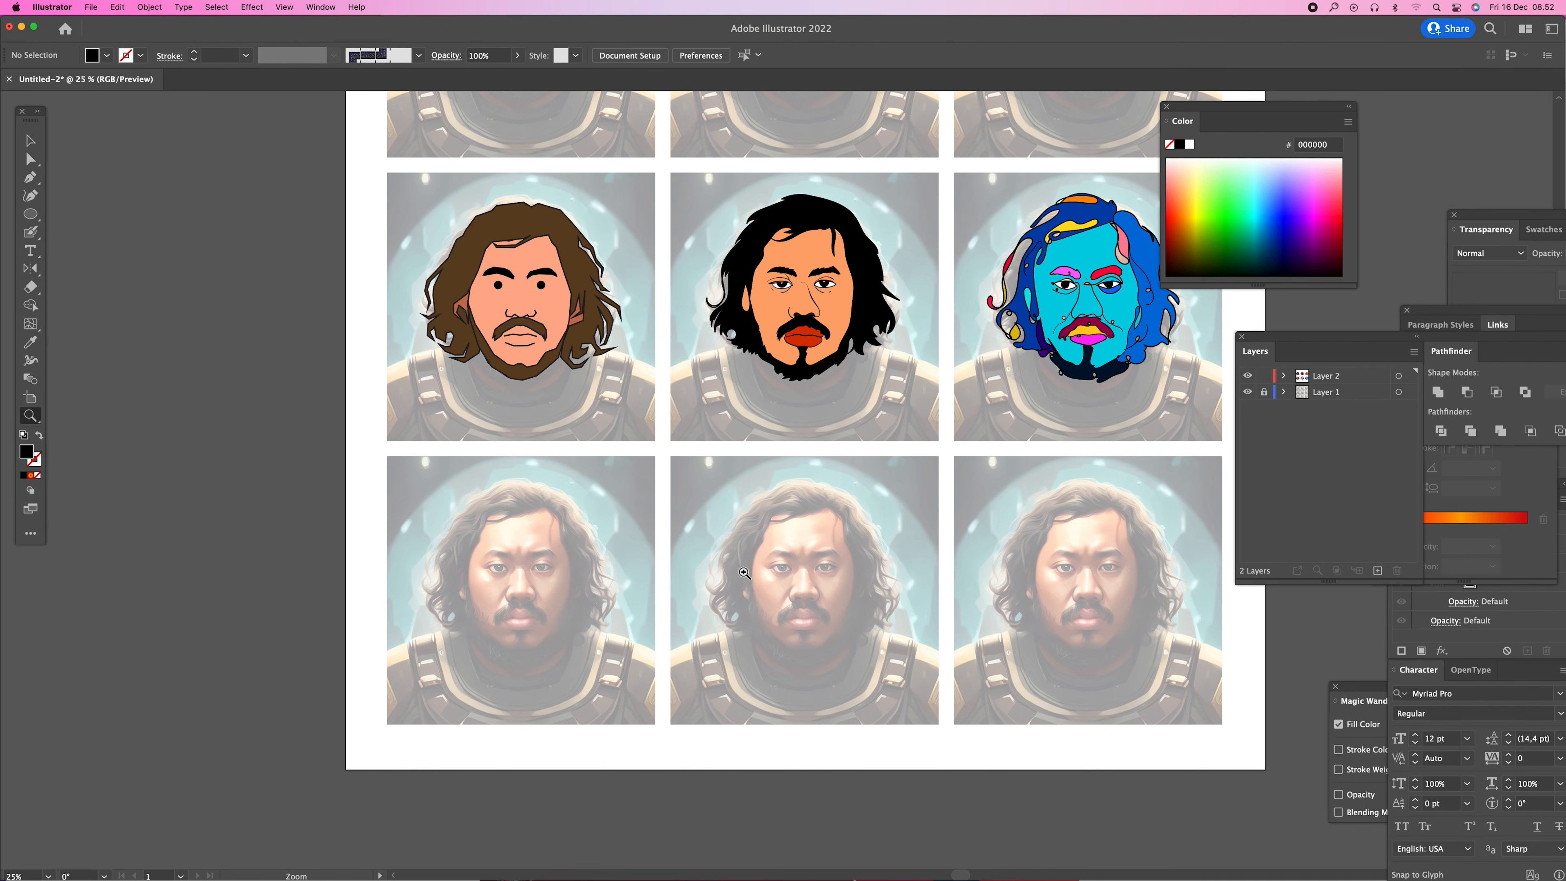
left_click(520, 548)
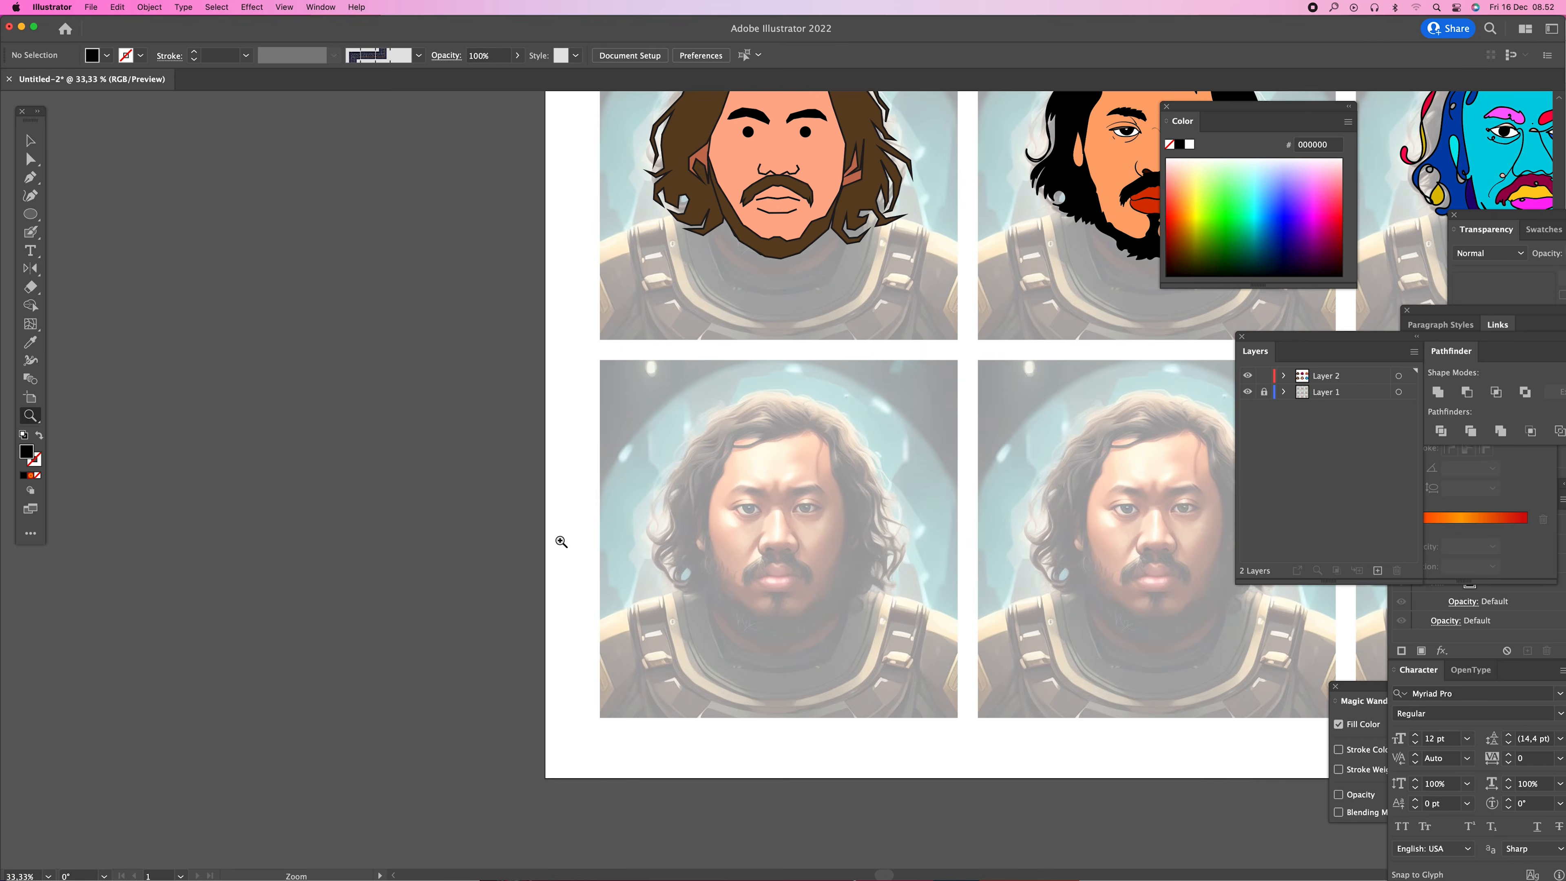
left_click(726, 506)
left_click(799, 494)
key("n")
left_click_drag(799, 500, 573, 510)
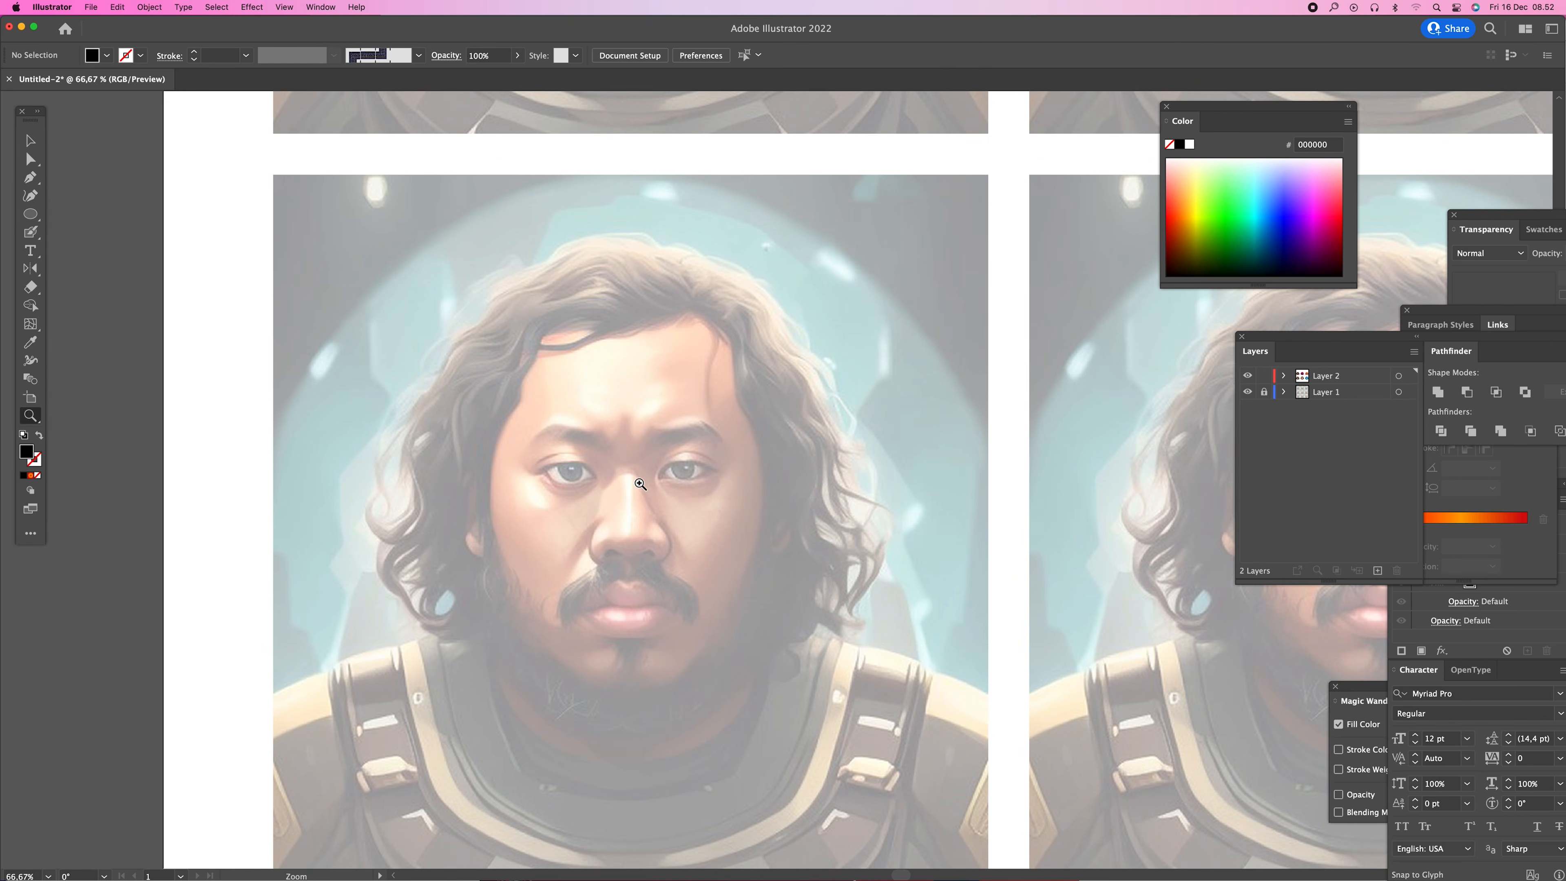
left_click(652, 481)
left_click_drag(734, 458, 692, 424)
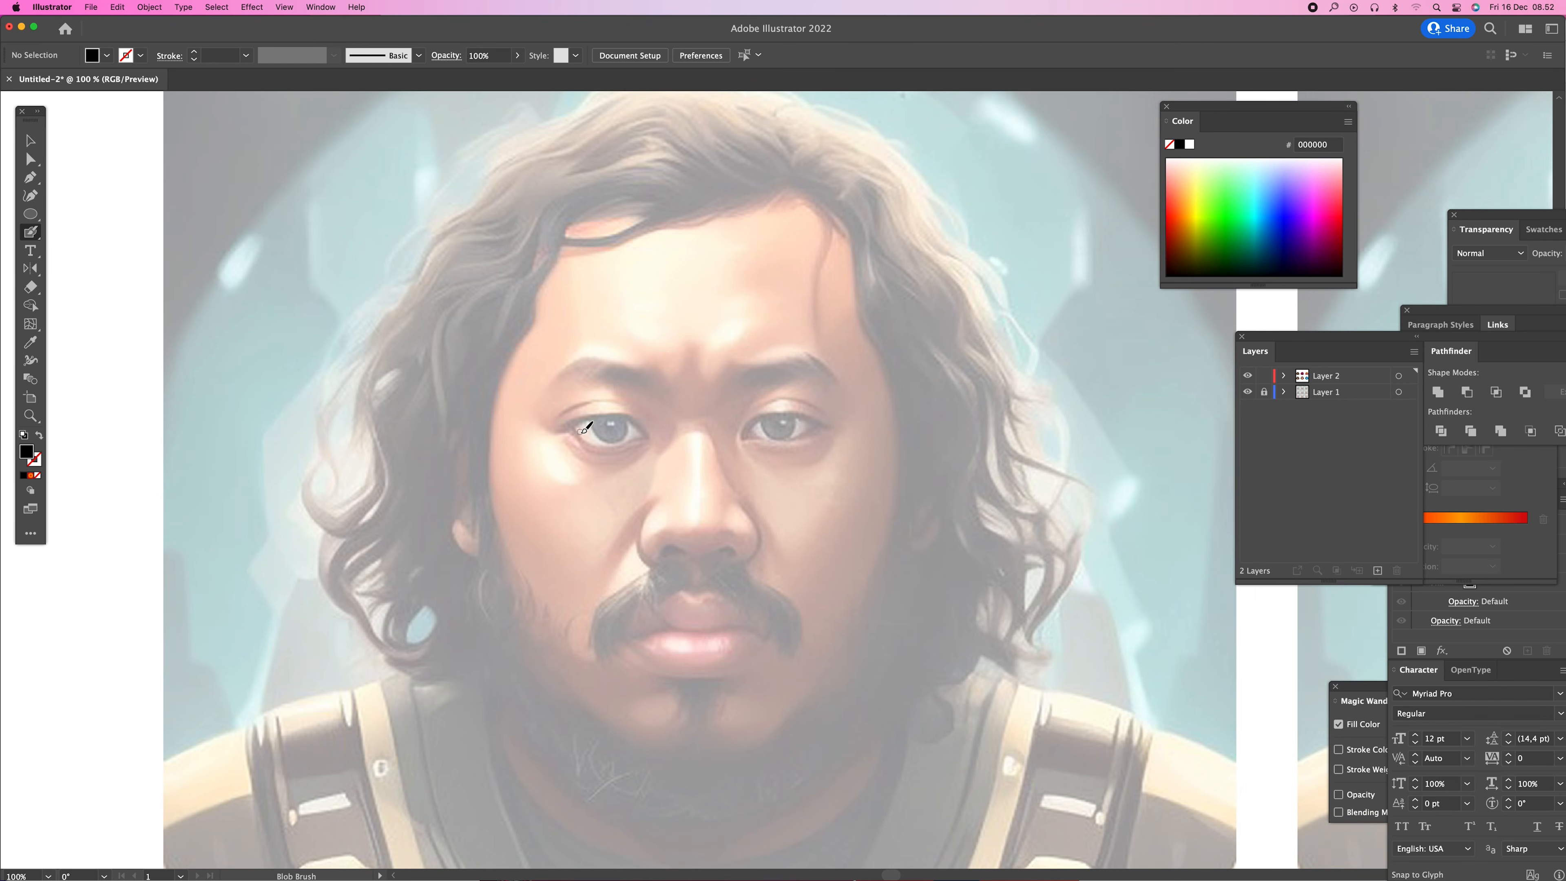
mouse_move(566, 424)
left_mouse_down()
mouse_move(626, 412)
mouse_move(659, 438)
mouse_move(587, 411)
mouse_move(563, 423)
mouse_move(631, 441)
mouse_move(593, 425)
mouse_move(629, 433)
mouse_move(623, 419)
left_mouse_up()
key("shift+x")
mouse_move(749, 419)
left_mouse_down()
mouse_move(808, 409)
mouse_move(831, 428)
mouse_move(794, 416)
mouse_move(737, 433)
mouse_move(822, 436)
mouse_move(809, 423)
mouse_move(772, 417)
mouse_move(770, 436)
mouse_move(788, 439)
mouse_move(797, 420)
mouse_move(747, 449)
mouse_move(786, 469)
mouse_move(829, 429)
left_mouse_up()
left_click_drag(564, 446, 635, 463)
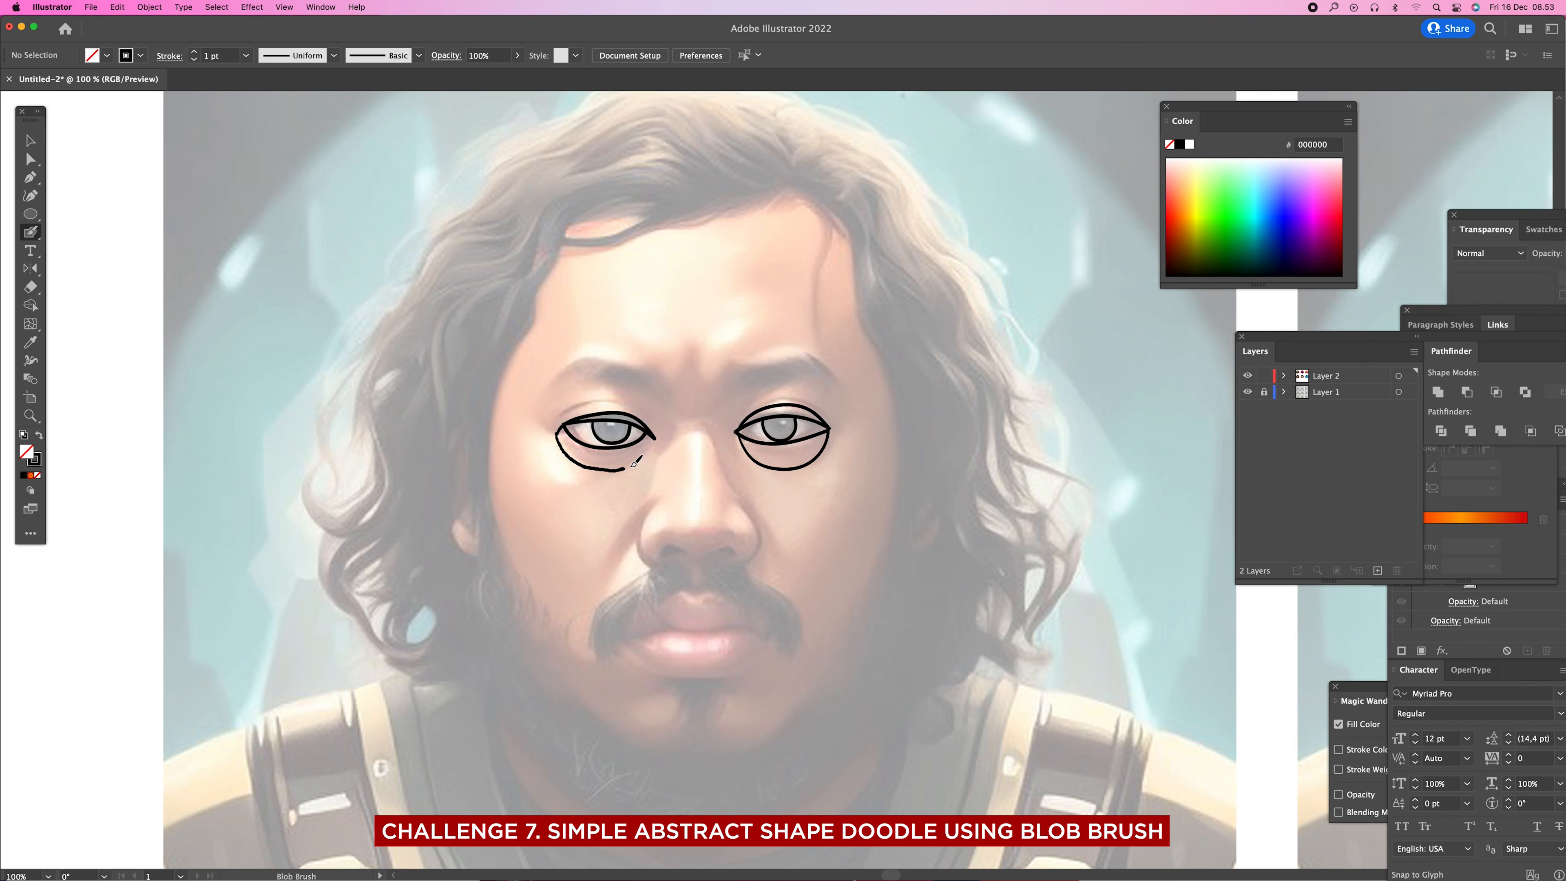
- Draw both eyebrows, extending the right-hand one into a drooping tail, and outline the nose bridge and its sides
mouse_move(551, 383)
left_mouse_down()
mouse_move(656, 371)
mouse_move(680, 394)
mouse_move(569, 378)
left_mouse_up()
mouse_move(719, 406)
left_mouse_down()
mouse_move(759, 362)
mouse_move(802, 352)
mouse_move(845, 385)
mouse_move(771, 383)
mouse_move(707, 416)
mouse_move(682, 401)
mouse_move(664, 456)
left_mouse_up()
mouse_move(689, 385)
left_mouse_down()
mouse_move(654, 503)
mouse_move(669, 525)
mouse_move(735, 485)
mouse_move(764, 492)
mouse_move(767, 520)
mouse_move(677, 518)
mouse_move(765, 517)
left_mouse_up()
mouse_move(689, 400)
left_mouse_down()
mouse_move(743, 415)
mouse_move(764, 477)
left_mouse_up()
mouse_move(725, 392)
left_mouse_down()
mouse_move(738, 369)
mouse_move(755, 391)
left_mouse_up()
mouse_move(854, 349)
left_mouse_down()
mouse_move(888, 401)
mouse_move(866, 414)
mouse_move(845, 386)
left_mouse_up()
- Draw the nostril shapes, the two-part moustache and the upper and lower lips
mouse_move(686, 518)
left_mouse_down()
mouse_move(615, 567)
mouse_move(616, 611)
mouse_move(707, 555)
mouse_move(711, 519)
mouse_move(722, 552)
mouse_move(818, 604)
mouse_move(755, 515)
left_mouse_up()
mouse_move(672, 566)
left_mouse_down()
mouse_move(646, 600)
mouse_move(679, 595)
mouse_move(679, 562)
mouse_move(682, 584)
mouse_move(778, 587)
left_mouse_up()
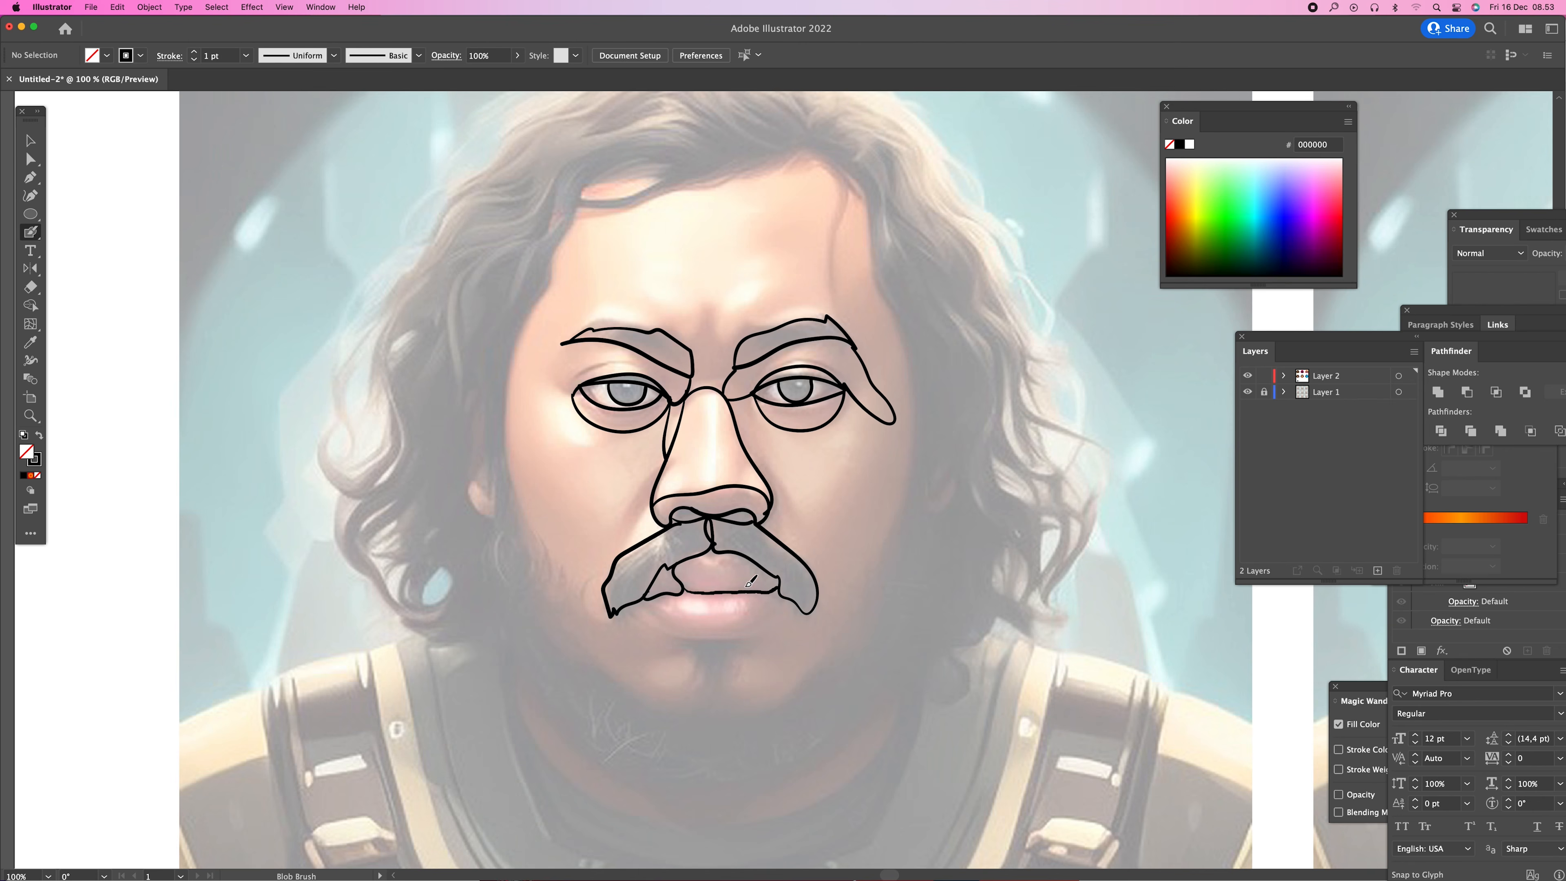
mouse_move(636, 603)
left_mouse_down()
mouse_move(707, 630)
mouse_move(777, 618)
mouse_move(793, 592)
left_mouse_up()
- Outline the beard as connected segments around the chin, along both jaws and up both sideburns
mouse_move(696, 663)
left_mouse_down()
mouse_move(672, 706)
mouse_move(706, 725)
mouse_move(750, 712)
mouse_move(711, 629)
left_mouse_up()
mouse_move(749, 710)
left_mouse_down()
mouse_move(745, 744)
mouse_move(677, 768)
mouse_move(611, 764)
mouse_move(551, 732)
mouse_move(527, 682)
mouse_move(555, 575)
mouse_move(580, 632)
mouse_move(613, 617)
mouse_move(607, 647)
mouse_move(672, 704)
left_mouse_up()
mouse_move(513, 647)
left_mouse_down()
mouse_move(504, 452)
mouse_move(552, 573)
mouse_move(518, 666)
mouse_move(526, 621)
mouse_move(543, 614)
mouse_move(529, 676)
mouse_move(581, 631)
left_mouse_up()
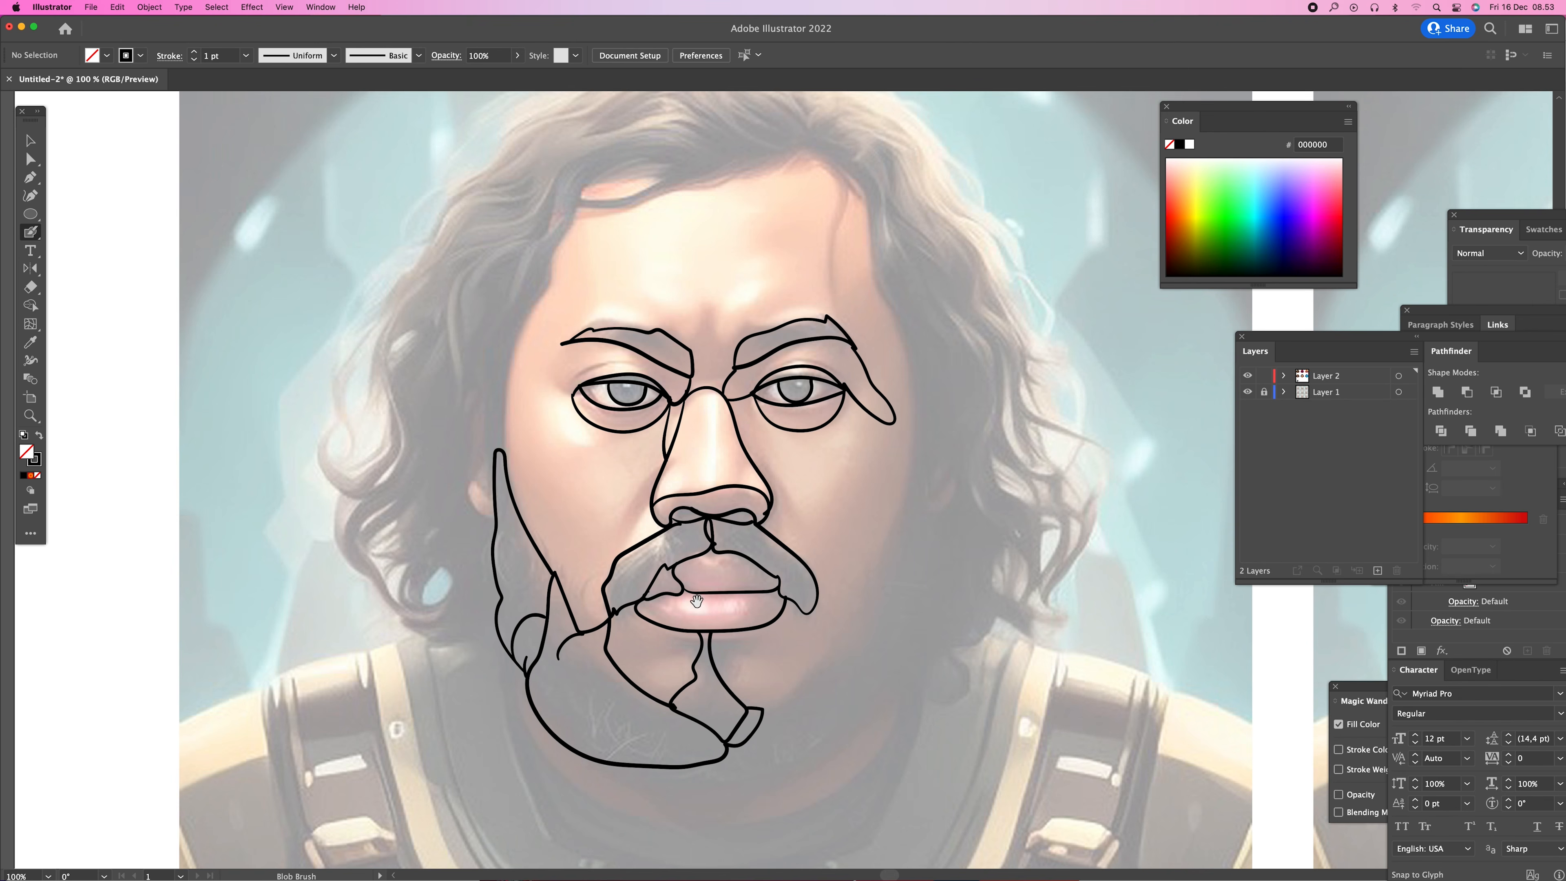
scroll(696, 602, "right", 3)
scroll(696, 602, "down", 1)
mouse_move(672, 665)
left_mouse_down()
mouse_move(783, 547)
mouse_move(802, 547)
mouse_move(772, 603)
mouse_move(738, 612)
left_mouse_up()
mouse_move(670, 729)
left_mouse_down()
mouse_move(725, 720)
mouse_move(776, 680)
mouse_move(781, 594)
left_mouse_up()
mouse_move(786, 655)
left_mouse_down()
mouse_move(821, 589)
mouse_move(830, 404)
mouse_move(803, 506)
left_mouse_up()
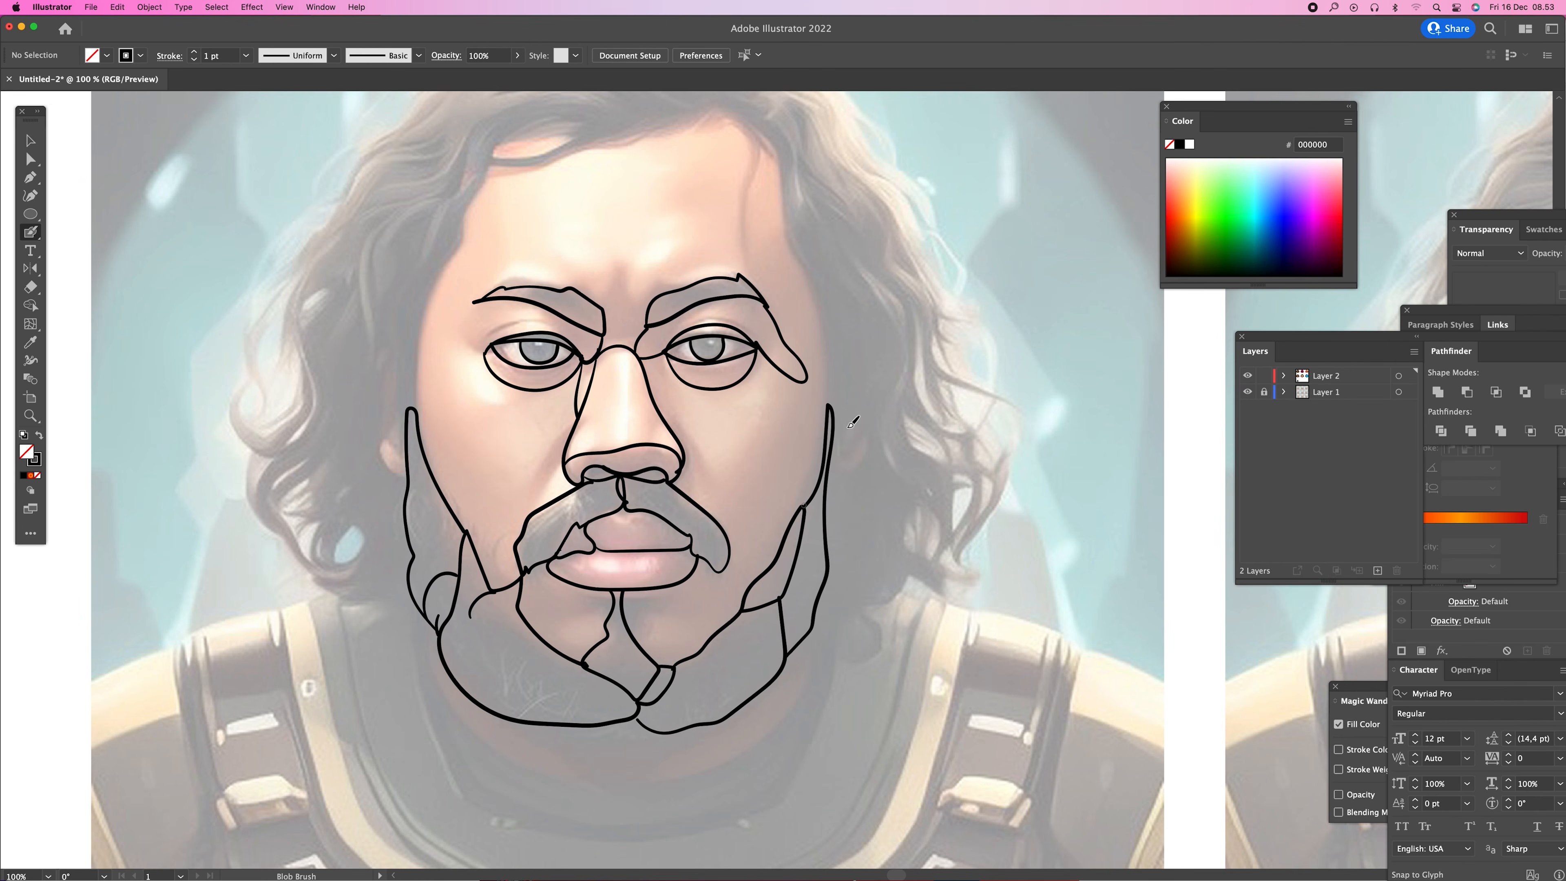
- Draw both ears with their inner folds and the long hair lock along the left-hand temple
mouse_move(838, 421)
left_mouse_down()
mouse_move(875, 388)
mouse_move(845, 486)
mouse_move(853, 414)
mouse_move(857, 438)
left_mouse_up()
left_click_drag(705, 436, 822, 526)
mouse_move(526, 505)
left_mouse_down()
mouse_move(508, 438)
mouse_move(488, 528)
mouse_move(522, 569)
mouse_move(499, 506)
mouse_move(527, 502)
mouse_move(590, 272)
mouse_move(511, 393)
left_mouse_up()
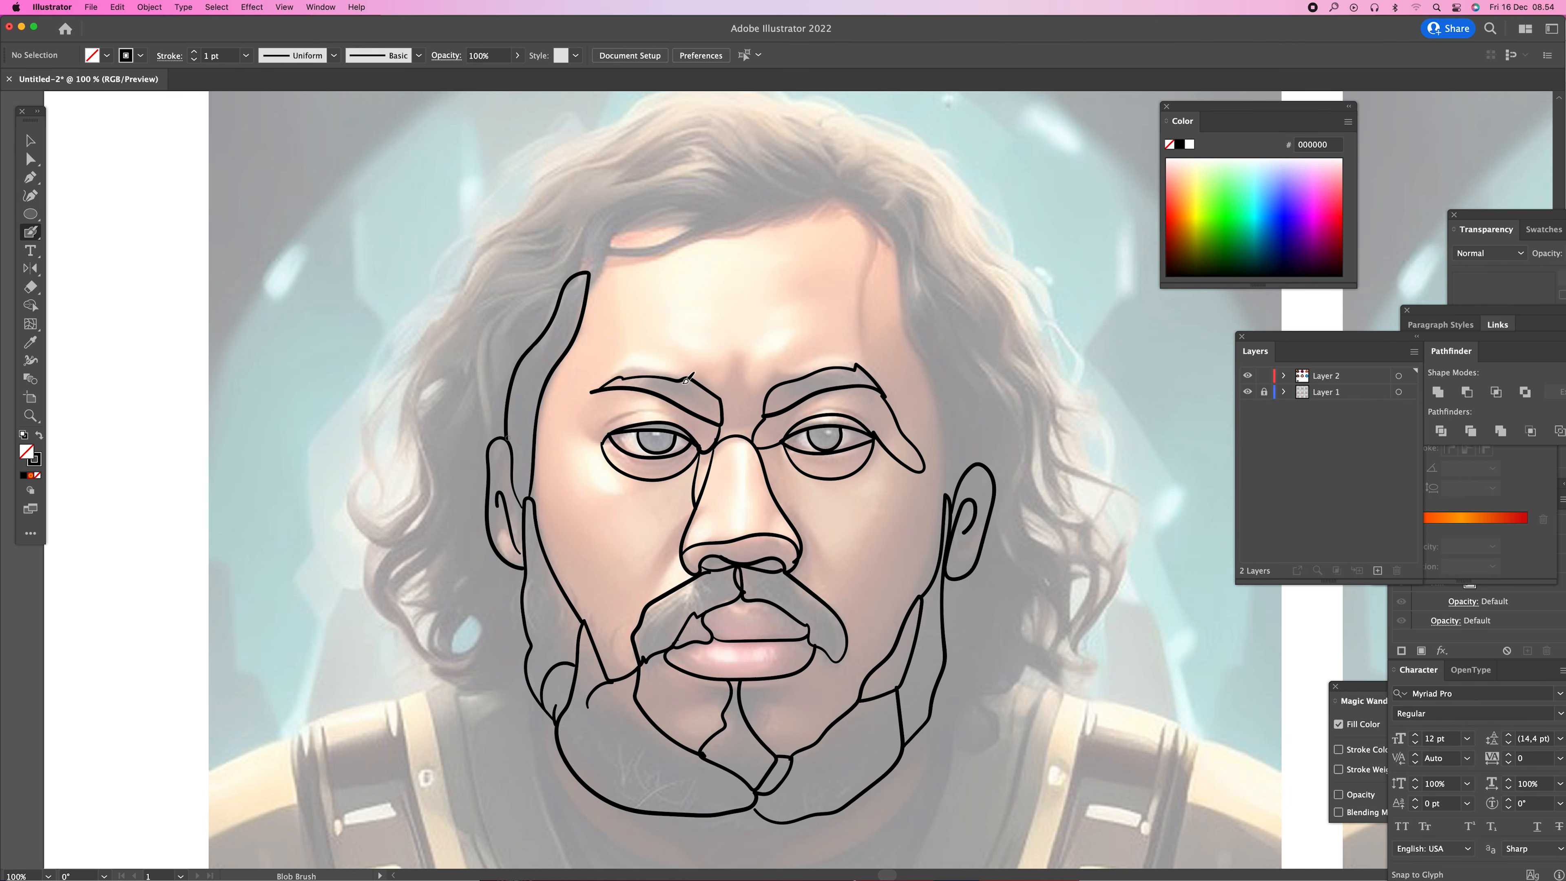
- Draw the front hairline locks above the forehead and the hair's outer contour from the crown to the upper left-hand strand
scroll(581, 382, "up", 4)
mouse_move(598, 343)
left_mouse_down()
mouse_move(653, 322)
mouse_move(622, 293)
mouse_move(565, 379)
mouse_move(610, 345)
mouse_move(830, 279)
mouse_move(828, 322)
mouse_move(592, 358)
mouse_move(670, 311)
left_mouse_up()
mouse_move(851, 290)
left_mouse_down()
mouse_move(827, 238)
mouse_move(746, 190)
mouse_move(639, 212)
mouse_move(490, 311)
mouse_move(463, 359)
mouse_move(575, 274)
mouse_move(587, 295)
mouse_move(521, 360)
mouse_move(544, 412)
left_mouse_up()
key("space")
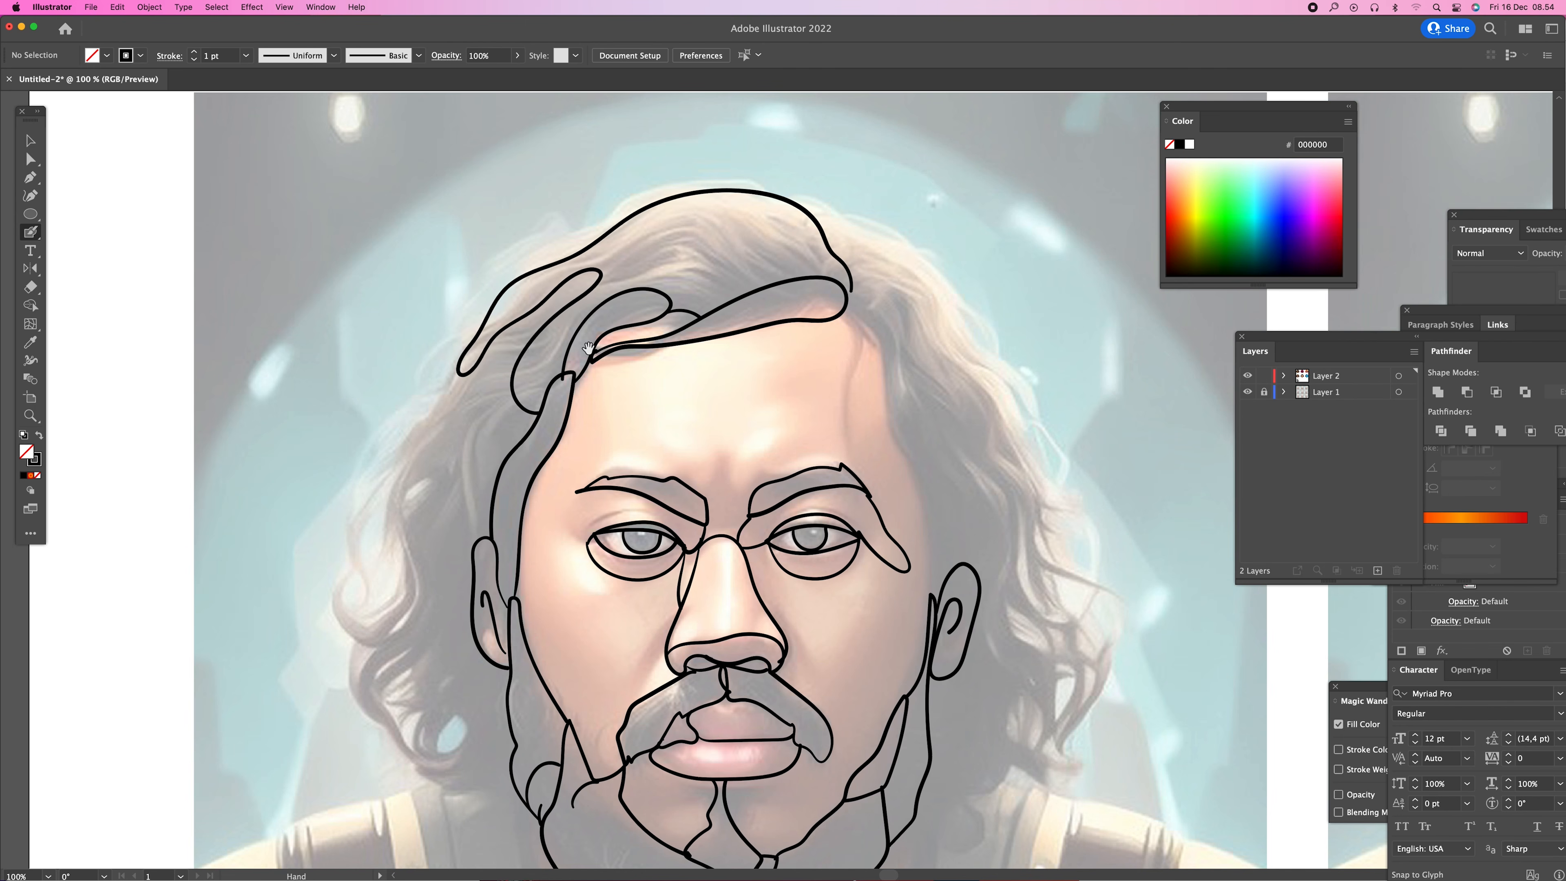
- Draw the crown bump, the right-hand hair contour with its long strands and curl, and small locks beneath the right-hand ear
left_click_drag(588, 348, 527, 329)
left_click_drag(793, 306, 826, 334)
mouse_move(784, 274)
left_mouse_down()
mouse_move(823, 347)
mouse_move(874, 573)
mouse_move(905, 498)
mouse_move(882, 400)
mouse_move(825, 355)
left_mouse_up()
mouse_move(749, 199)
left_mouse_down()
mouse_move(782, 213)
mouse_move(767, 226)
mouse_move(750, 171)
mouse_move(684, 168)
mouse_move(733, 167)
mouse_move(712, 199)
mouse_move(694, 197)
mouse_move(749, 200)
mouse_move(844, 315)
mouse_move(901, 449)
mouse_move(842, 313)
mouse_move(843, 367)
mouse_move(917, 487)
mouse_move(922, 538)
mouse_move(865, 491)
mouse_move(862, 435)
mouse_move(829, 506)
mouse_move(890, 558)
mouse_move(946, 576)
mouse_move(962, 614)
mouse_move(941, 606)
mouse_move(909, 712)
mouse_move(905, 646)
mouse_move(871, 649)
mouse_move(872, 704)
mouse_move(910, 706)
mouse_move(914, 740)
mouse_move(868, 739)
mouse_move(794, 638)
left_mouse_up()
scroll(764, 183, "right", 5)
scroll(764, 183, "down", 1)
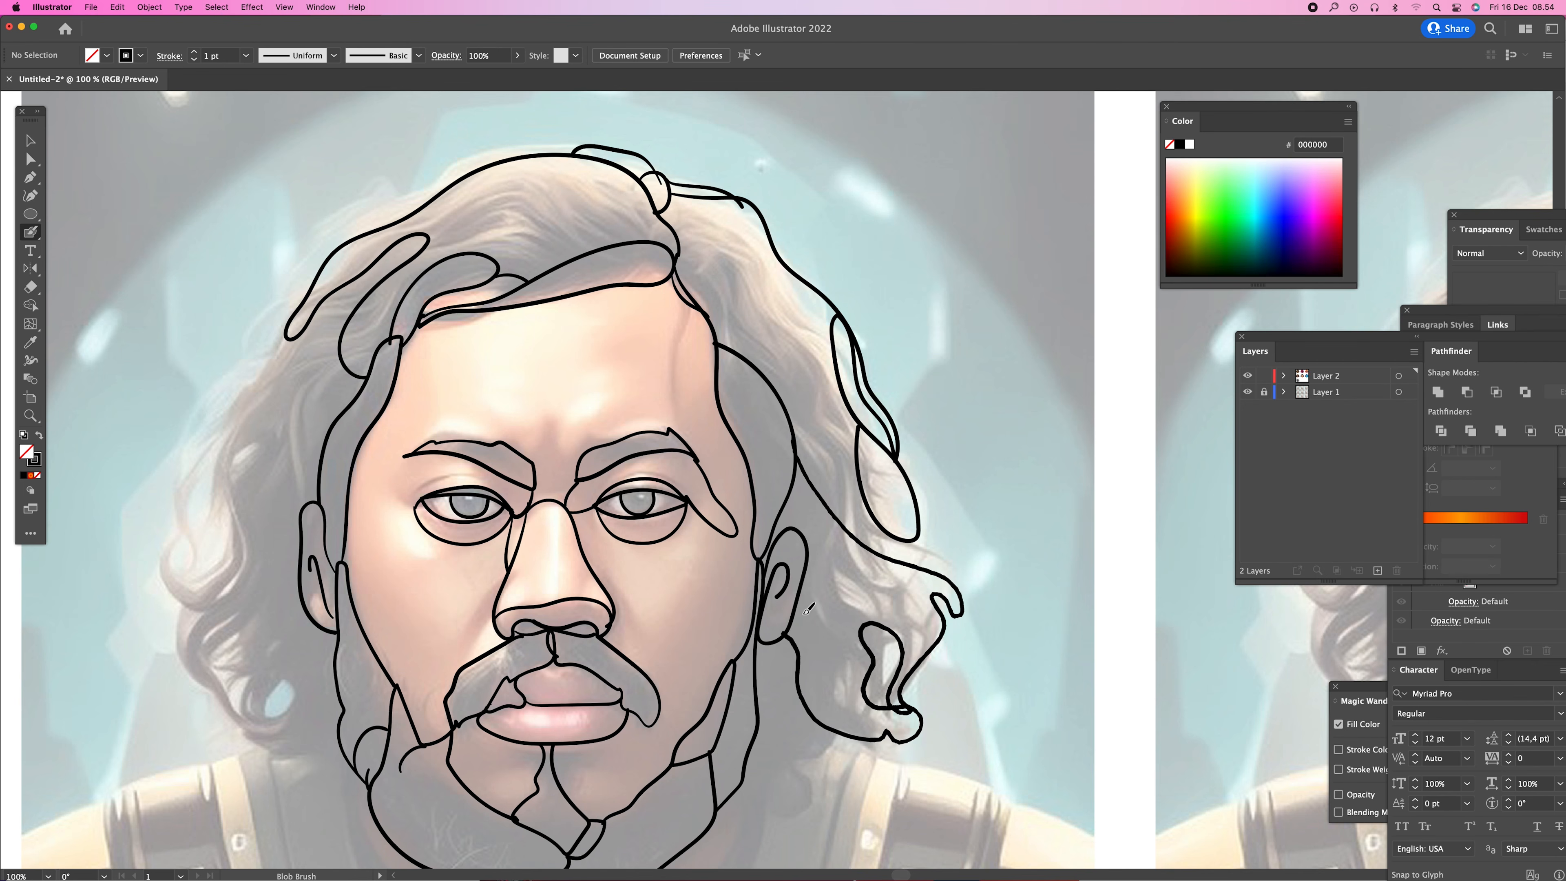
mouse_move(875, 512)
left_mouse_down()
mouse_move(811, 403)
mouse_move(776, 382)
mouse_move(735, 384)
mouse_move(763, 464)
left_mouse_up()
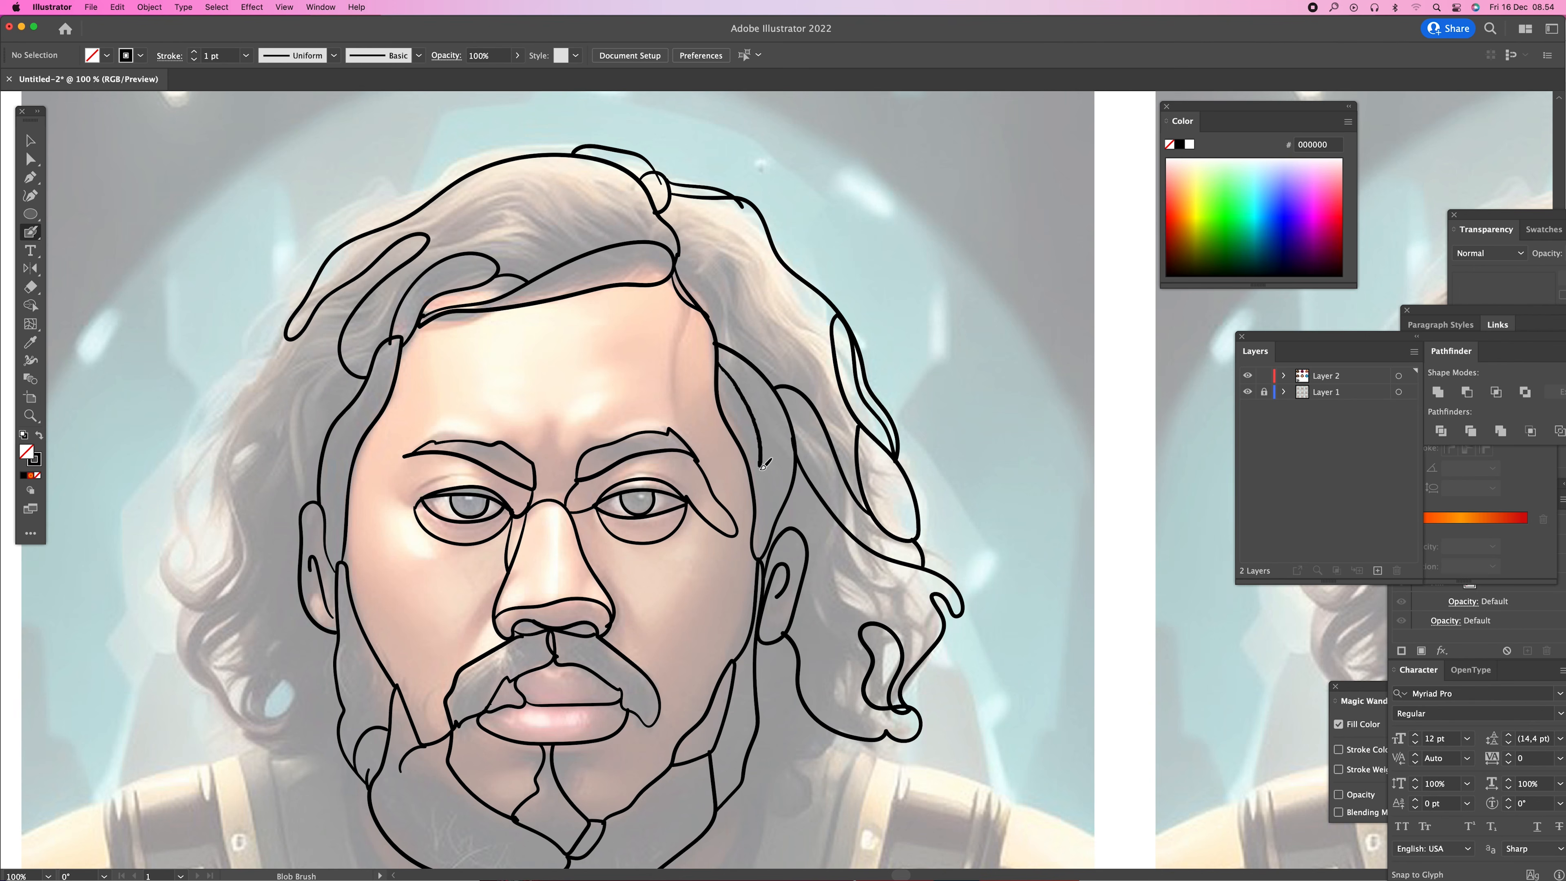
scroll(777, 497, "down", 5)
mouse_move(756, 609)
left_mouse_down()
mouse_move(819, 594)
mouse_move(789, 586)
mouse_move(809, 569)
mouse_move(838, 611)
mouse_move(750, 663)
left_mouse_up()
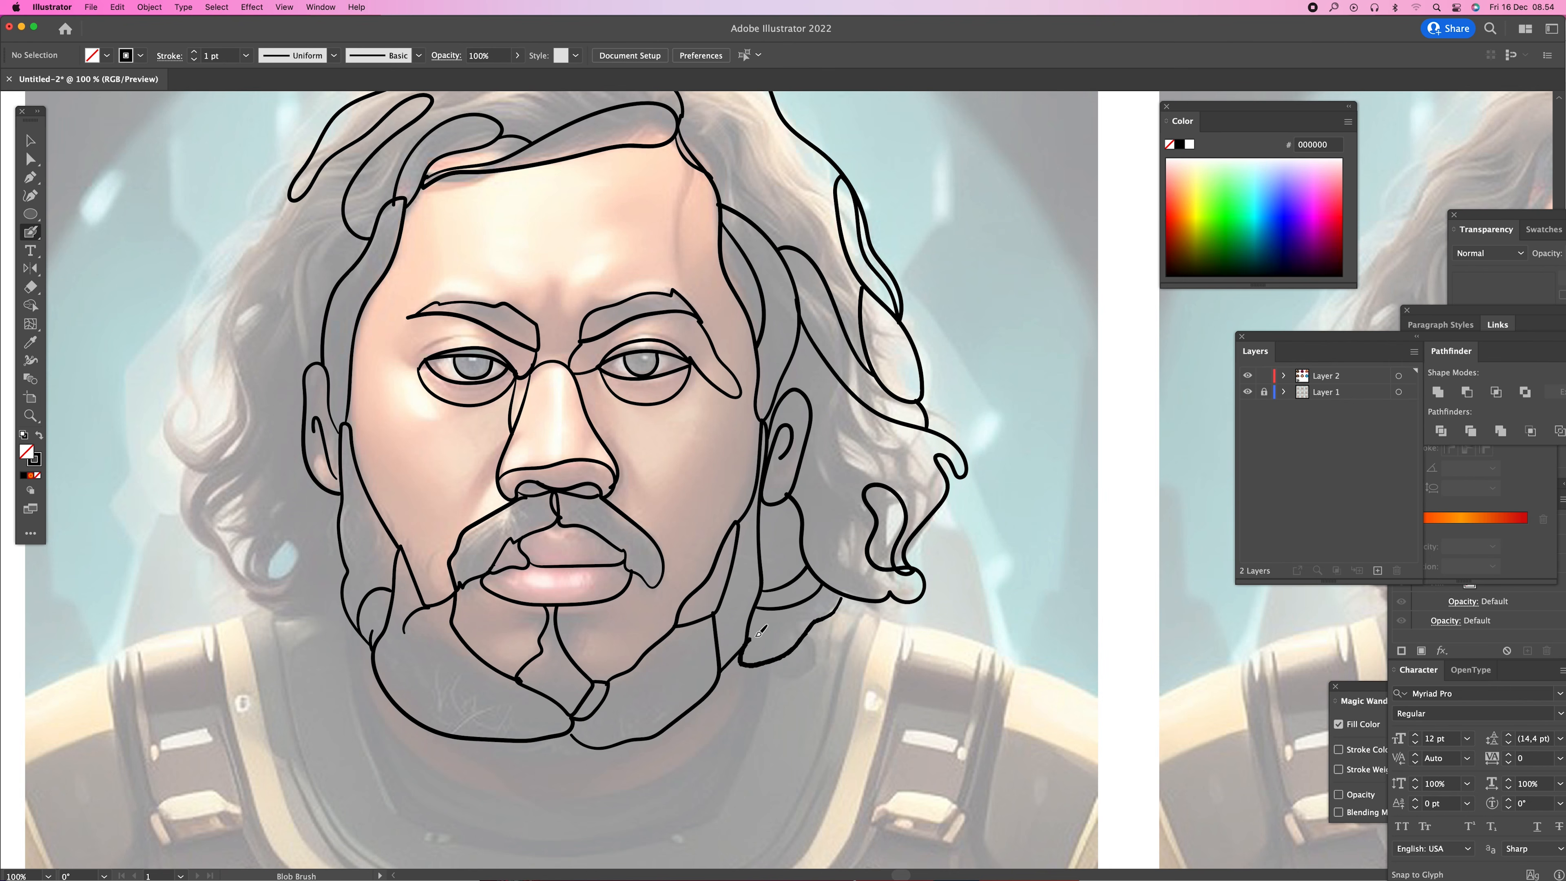
left_click_drag(838, 603, 841, 598)
- Draw the lower left-hand hair mass with its looping curl between the beard and the ear
scroll(813, 581, "left", 5)
scroll(813, 580, "up", 1)
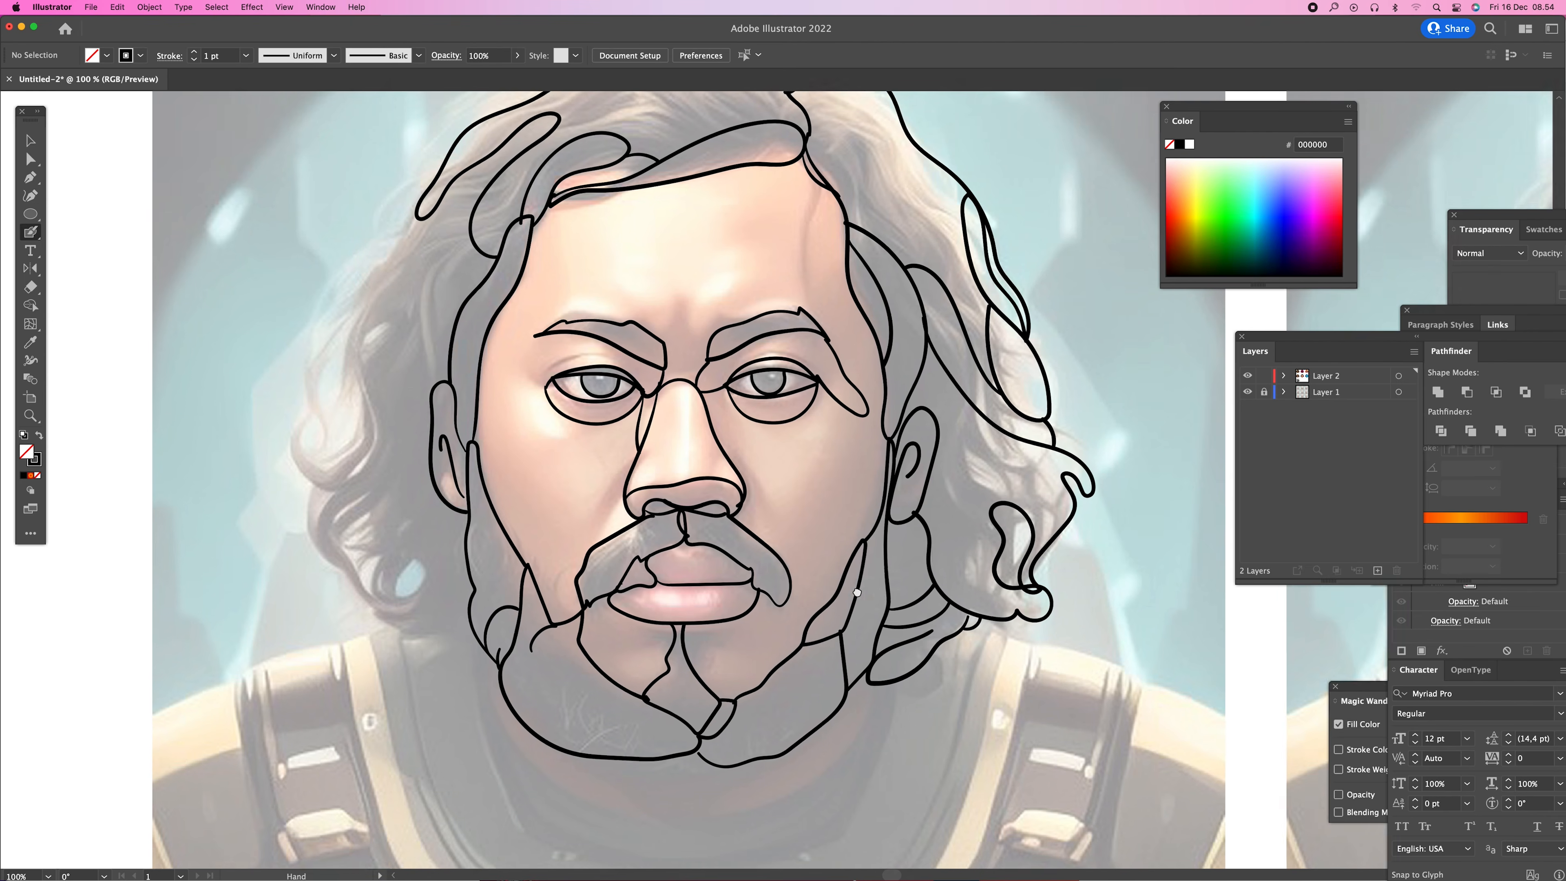
mouse_move(526, 663)
left_mouse_down()
mouse_move(458, 623)
mouse_move(424, 530)
mouse_move(473, 479)
mouse_move(458, 588)
mouse_move(496, 636)
mouse_move(521, 621)
mouse_move(543, 532)
left_mouse_up()
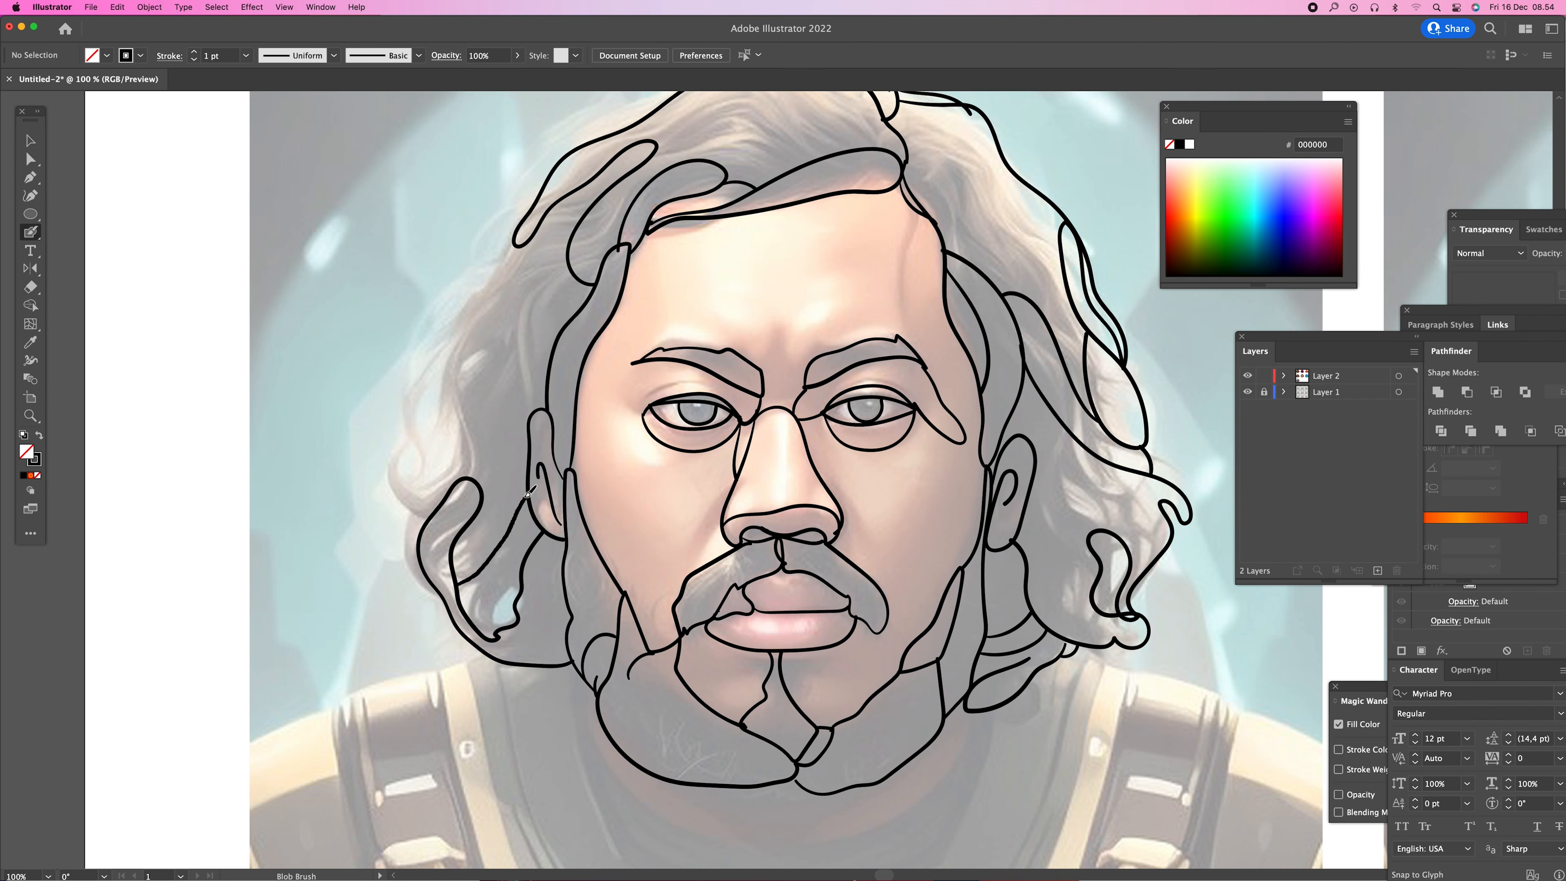
- Draw the outer left-hand hair contour with its curled end and inner locks, and add overlapping arcs above the forehead
scroll(533, 459, "up", 3)
scroll(533, 459, "left", 2)
mouse_move(537, 610)
left_mouse_down()
mouse_move(479, 634)
mouse_move(464, 577)
mouse_move(494, 607)
mouse_move(531, 466)
mouse_move(590, 387)
mouse_move(652, 341)
mouse_move(572, 494)
mouse_move(564, 547)
mouse_move(599, 568)
mouse_move(610, 549)
mouse_move(593, 515)
mouse_move(652, 411)
left_mouse_up()
mouse_move(547, 610)
left_mouse_down()
mouse_move(574, 565)
mouse_move(557, 628)
left_mouse_up()
left_click_drag(884, 471, 785, 427)
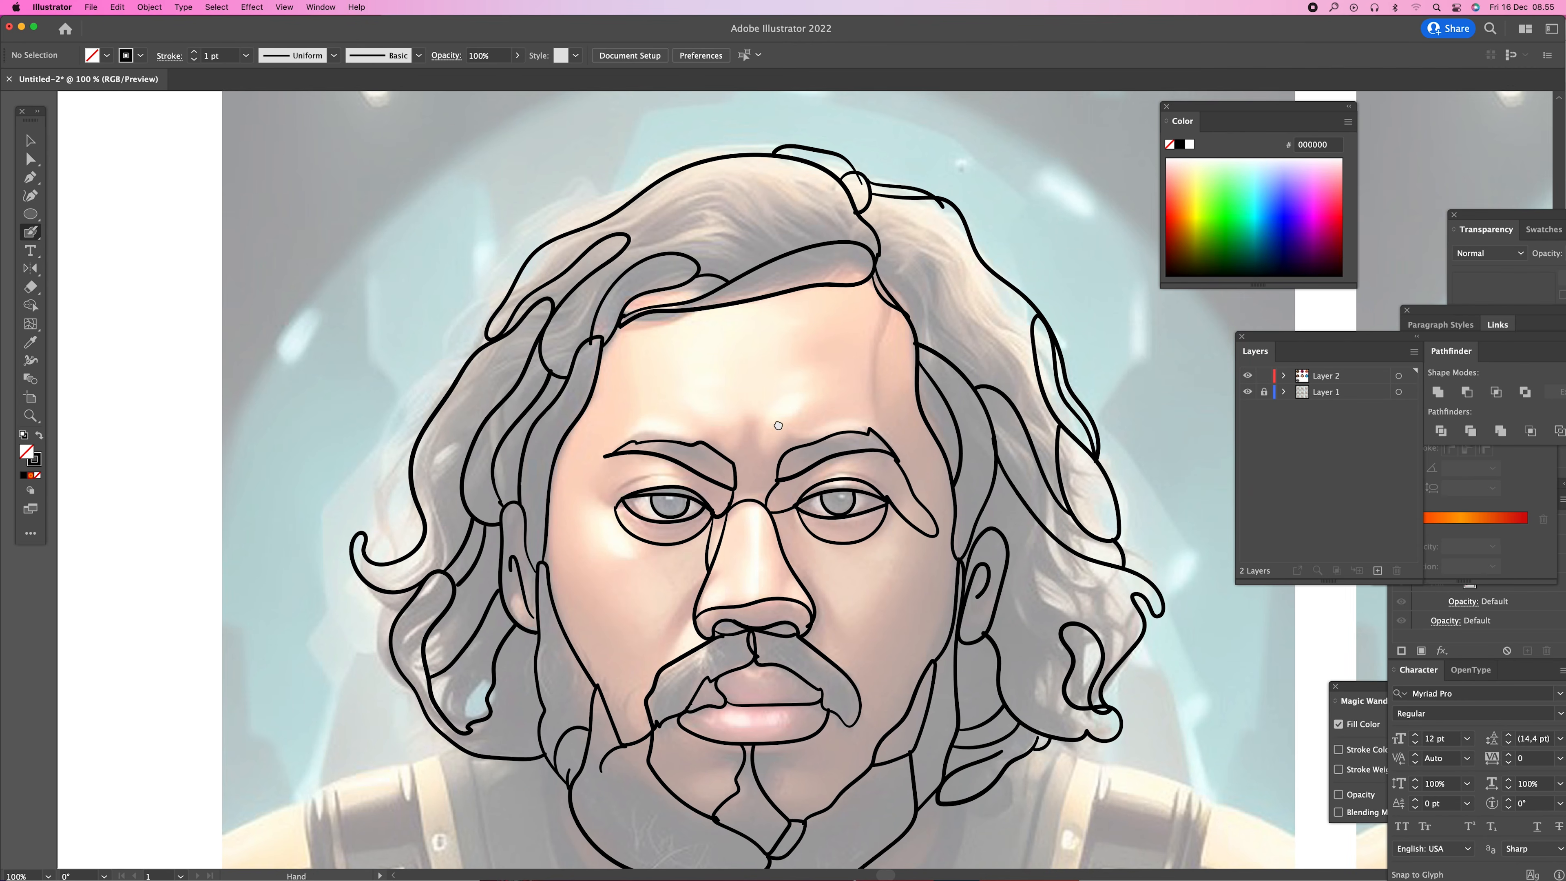
mouse_move(816, 242)
left_mouse_down()
mouse_move(731, 189)
mouse_move(668, 220)
mouse_move(645, 261)
mouse_move(719, 233)
mouse_move(757, 264)
left_mouse_up()
left_click_drag(911, 250, 988, 374)
- Select the whole line drawing and fill both eye whites with pale yellow FBFFC4 using the Shape Builder
key("z")
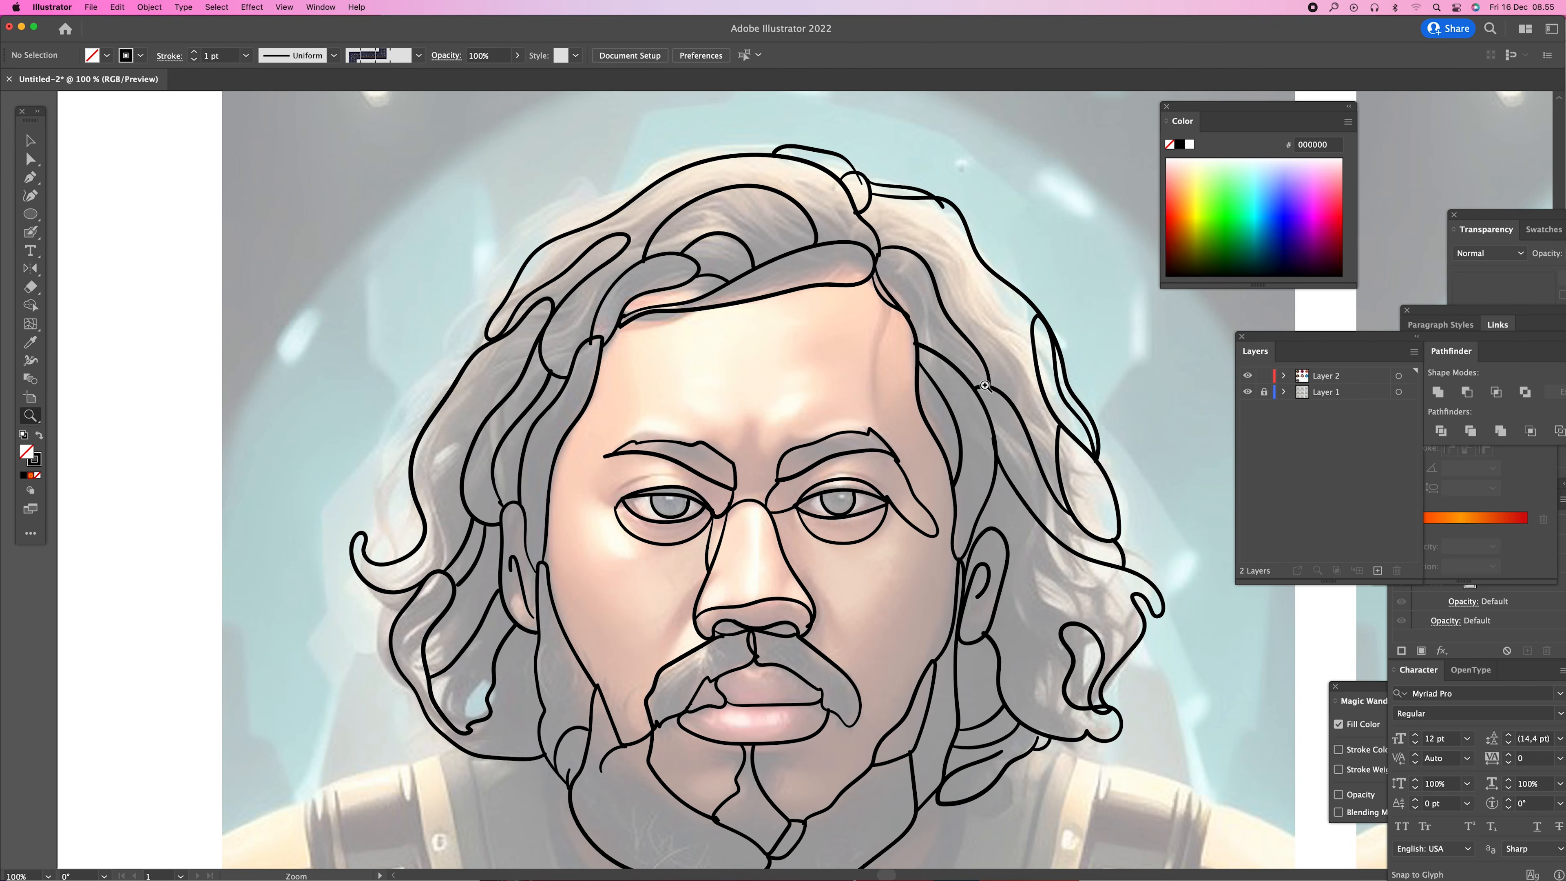
left_click(857, 480, "alt")
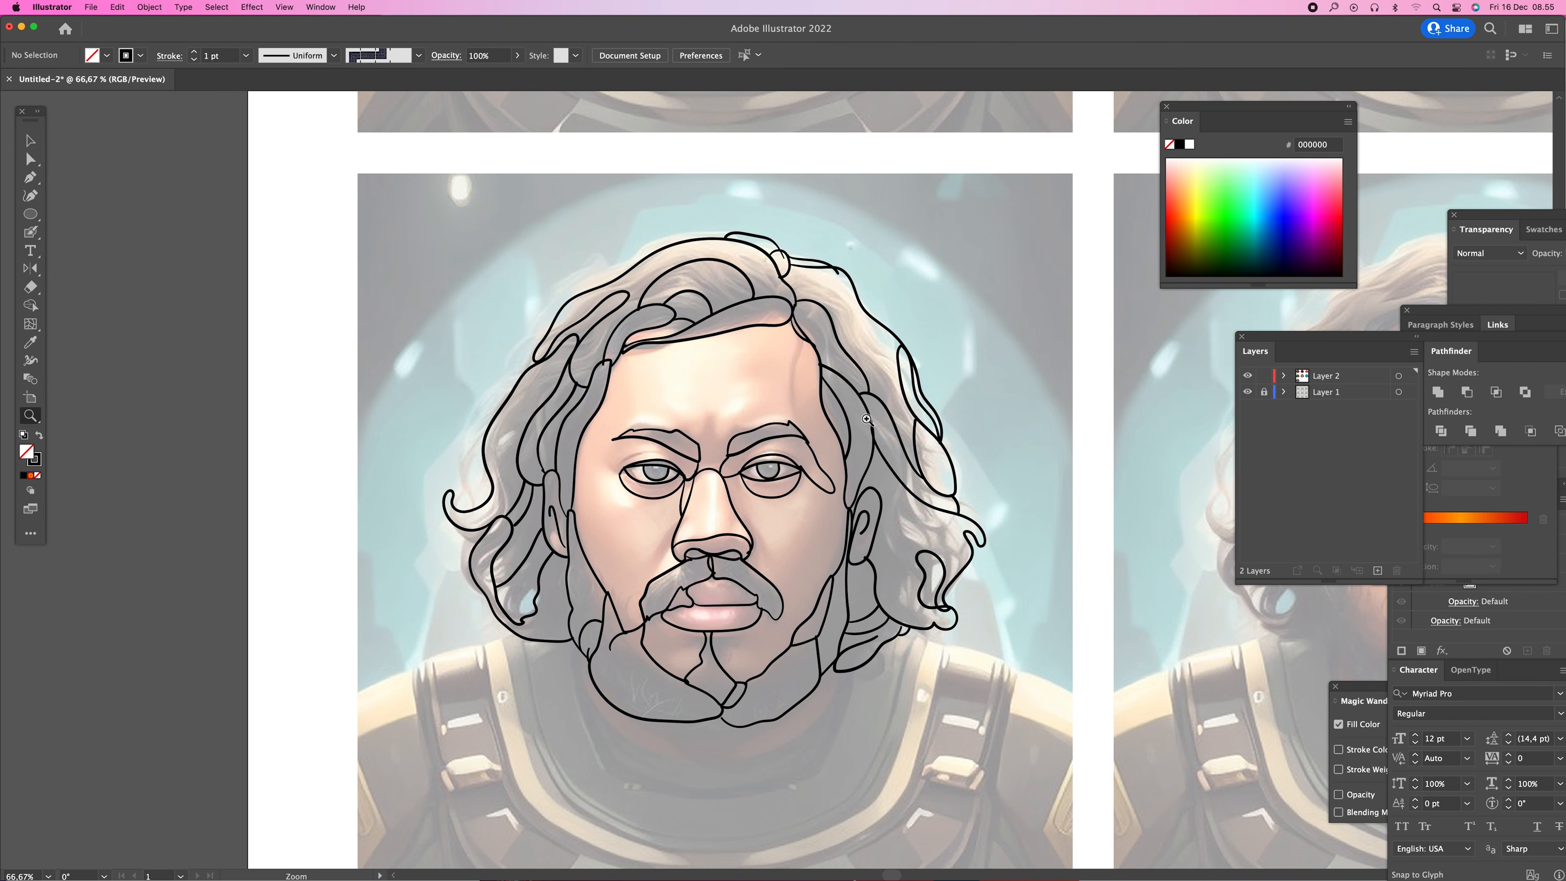
left_click_drag(936, 371, 925, 358)
key("v")
key("super+a")
key("shift+m")
left_click(1207, 161)
left_click(628, 464)
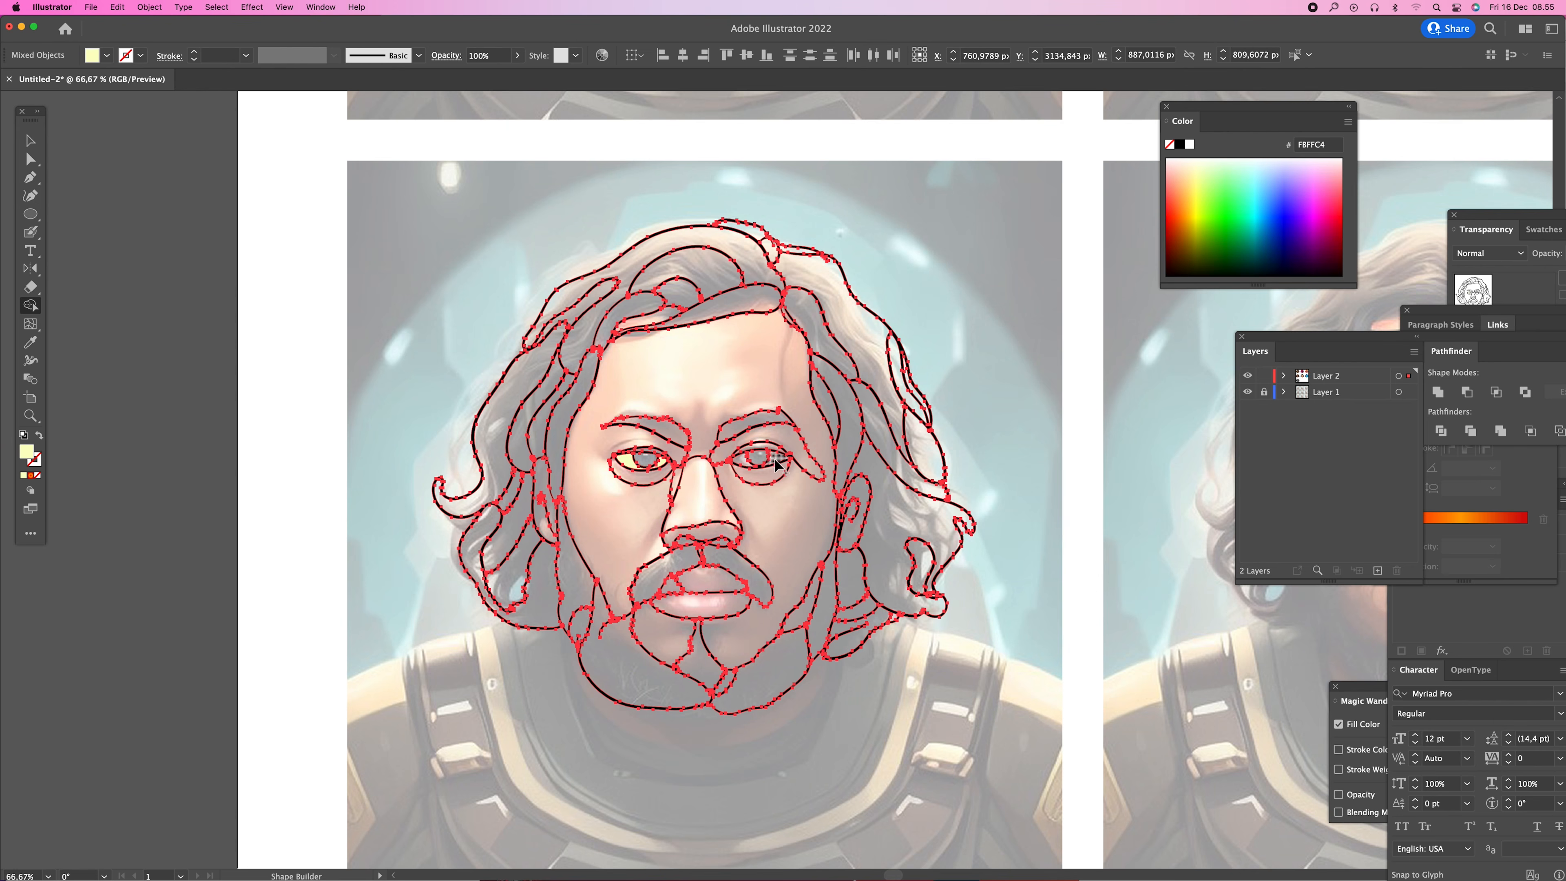
left_click(756, 467)
- Fill both irises with near-black 060009 and the face with light blue A0DDFF
left_click(1304, 270)
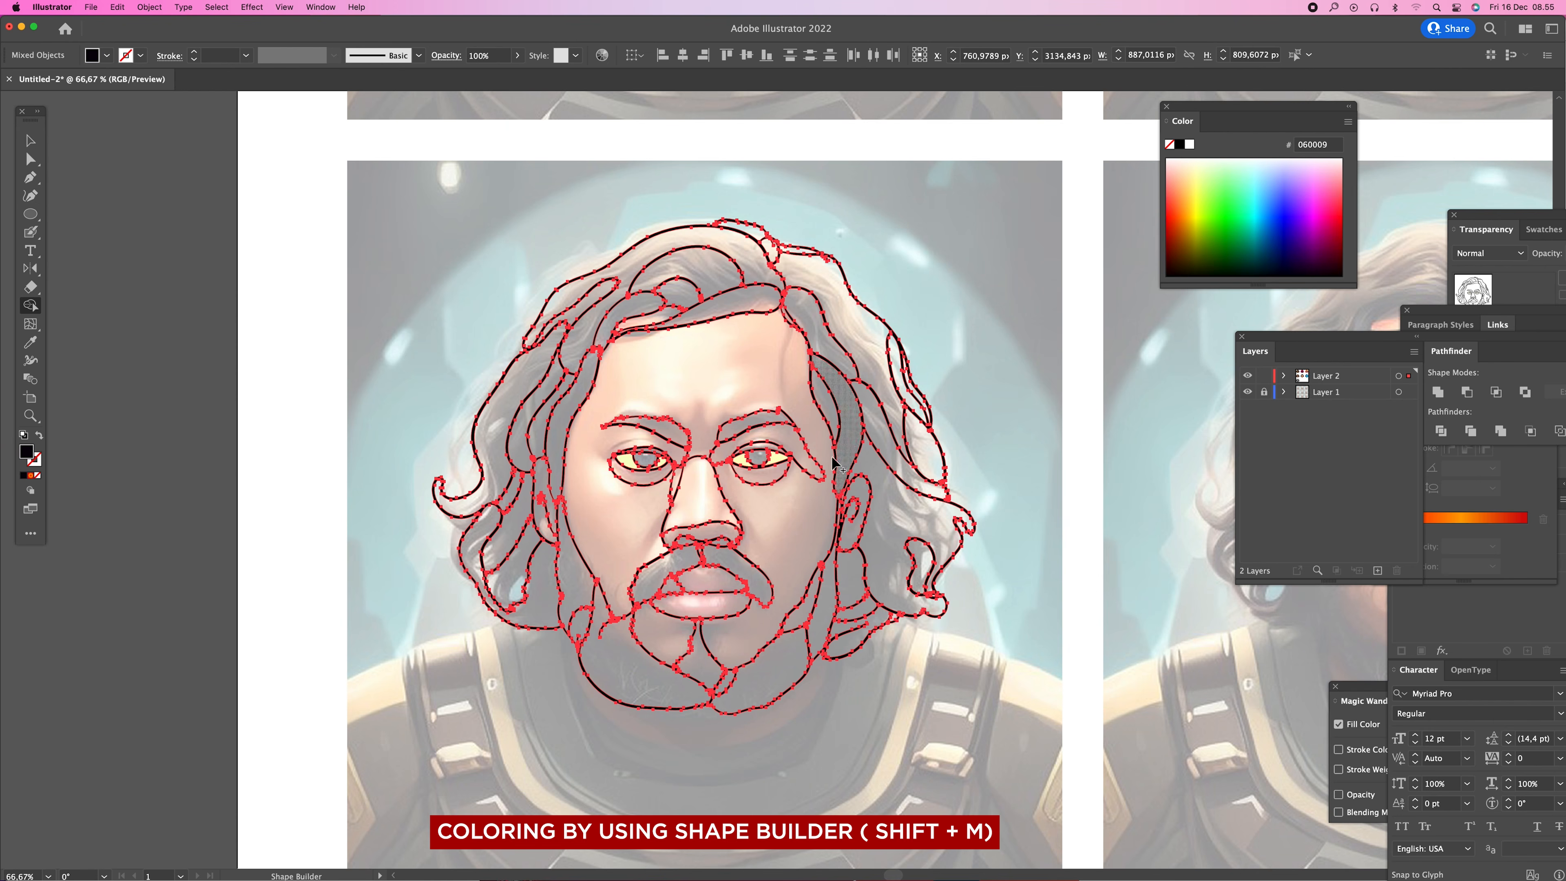
left_click(759, 459)
left_click(645, 459)
left_click(1265, 179)
left_click(803, 516)
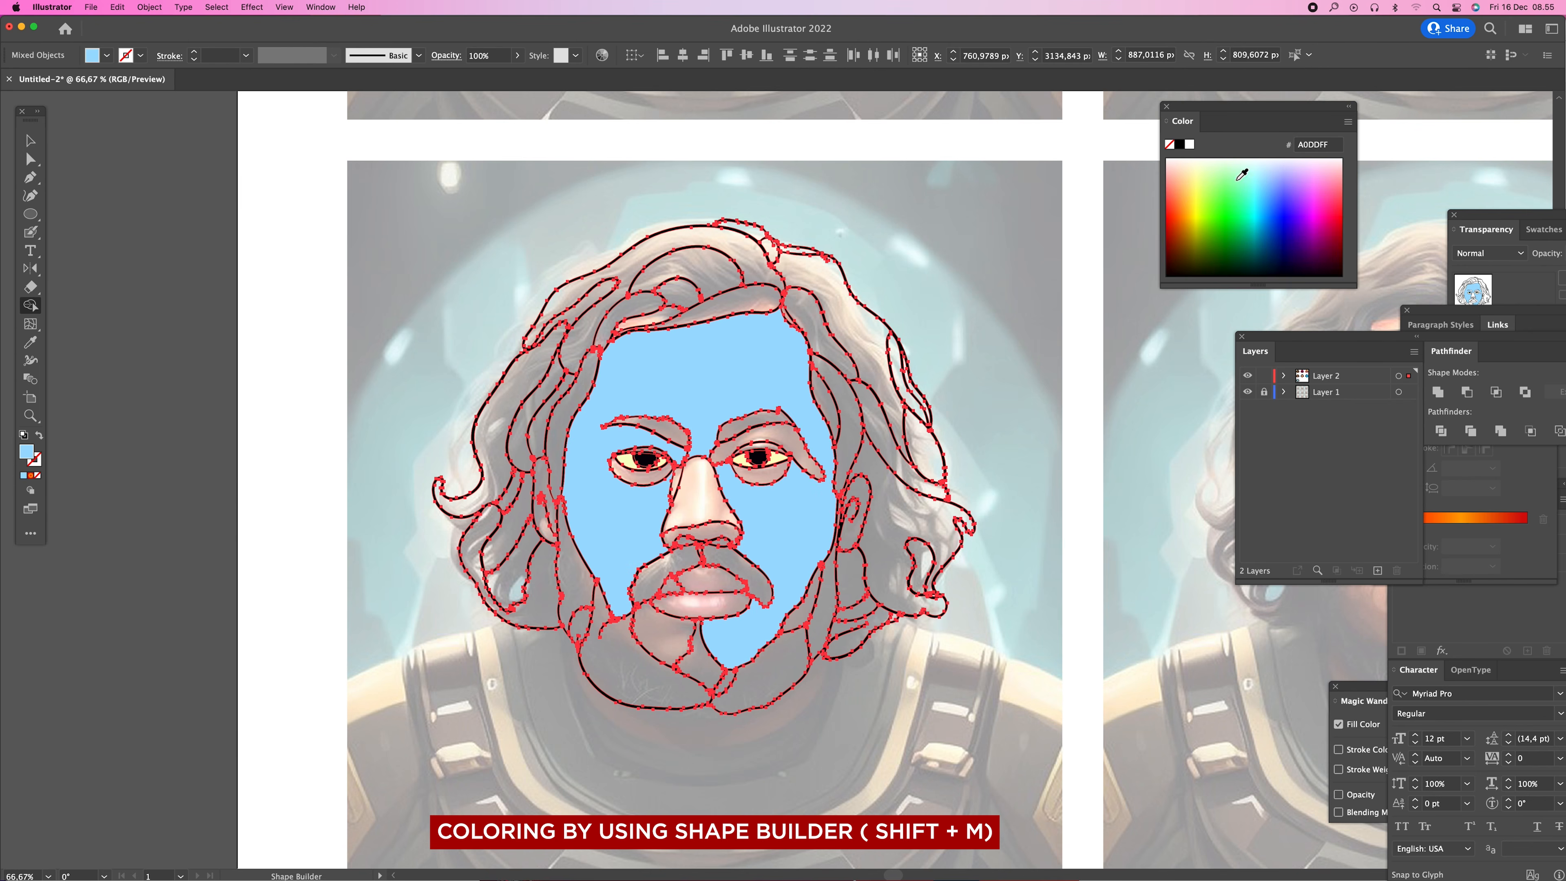
- Fill the nose with light pink and the nostril area beneath it with purple AA00C7
left_click(702, 496)
left_click(1309, 224)
left_click(715, 534)
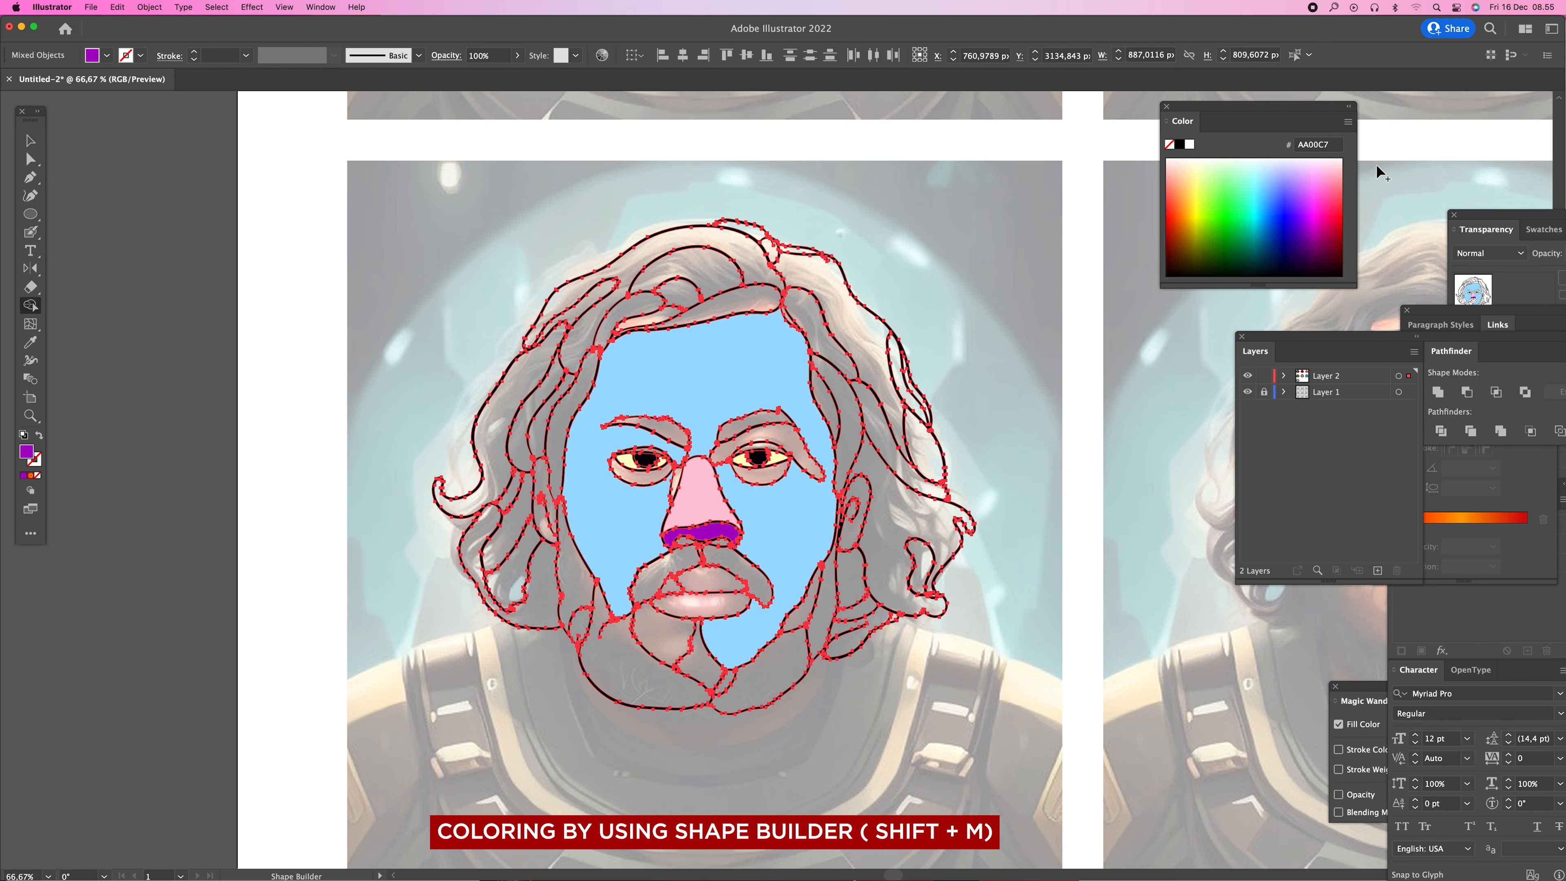
- Fill the moustache's right-hand half with orange-red FF4110, its left-hand half with dark red and the upper lip with dark maroon
left_click(1175, 202)
left_click(740, 574)
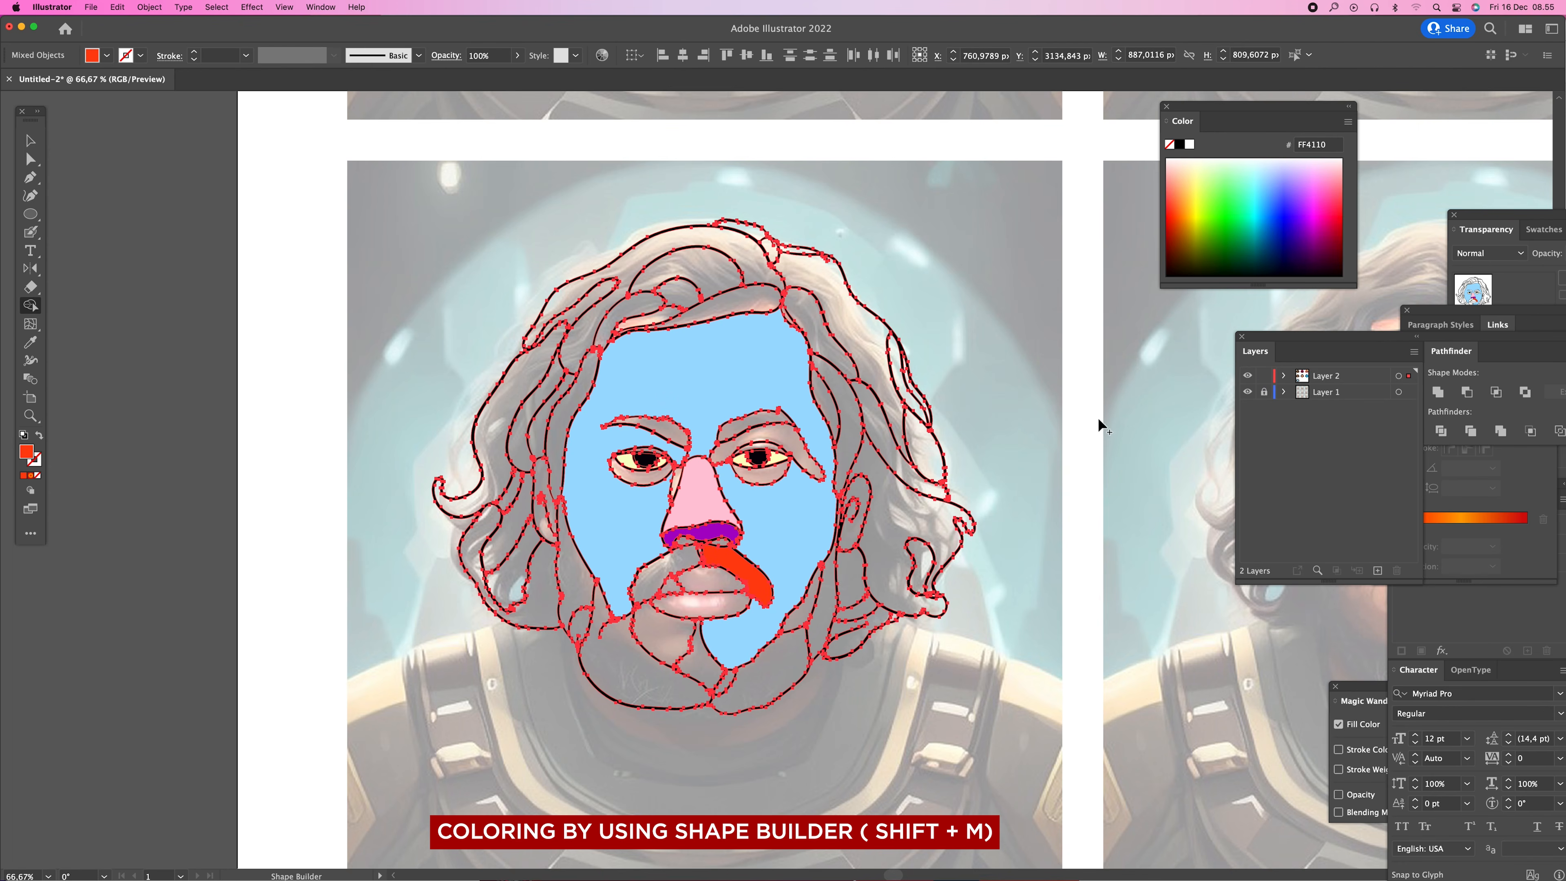
left_click(1344, 226)
left_click(659, 577)
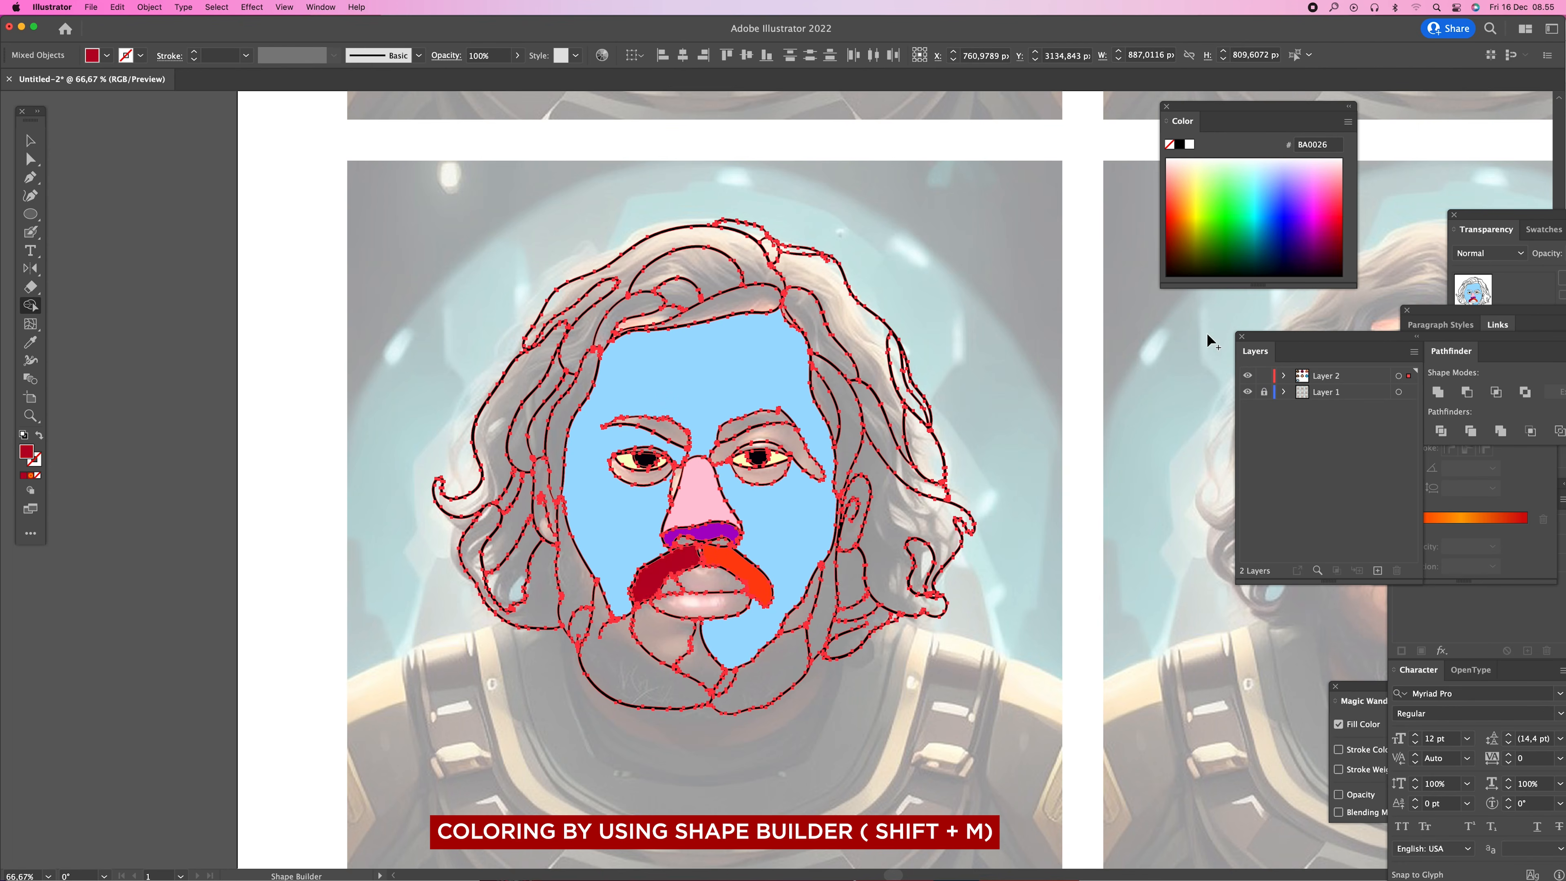
left_click(1333, 252)
left_click(712, 583)
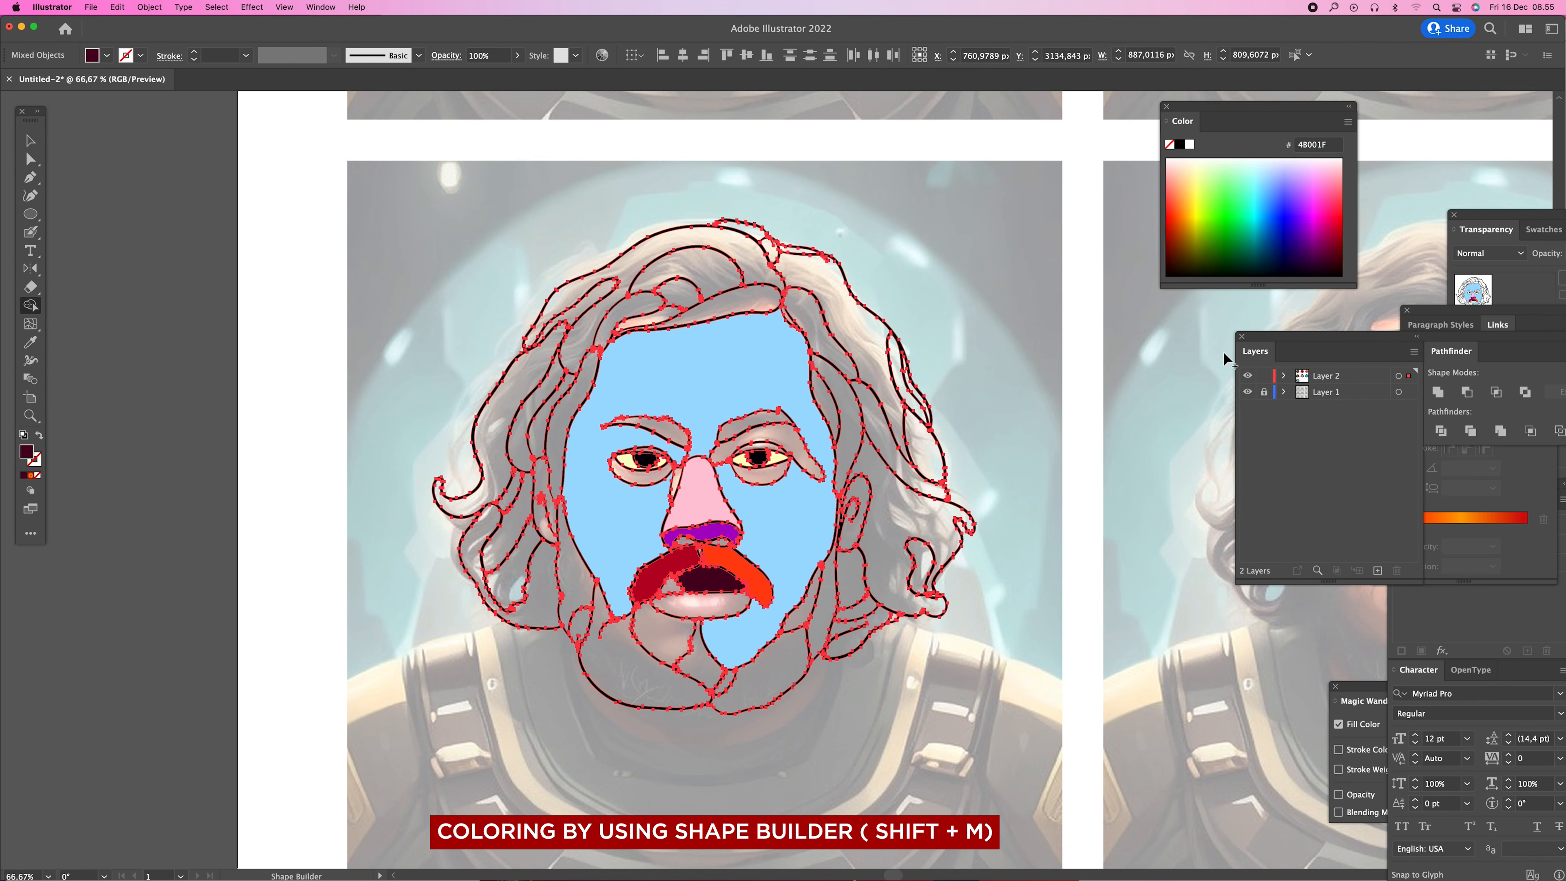
- Fill the lower lip and the small area at the mouth's left-hand corner with blue-violet using the Shape Builder
left_click(665, 586)
key("super+z")
left_click(1302, 226)
left_click(709, 606)
- Fill the beard under the lip with red D7001C and dark navy, and the strip beside the right-hand jaw with magenta 9C0061
left_click(1344, 219)
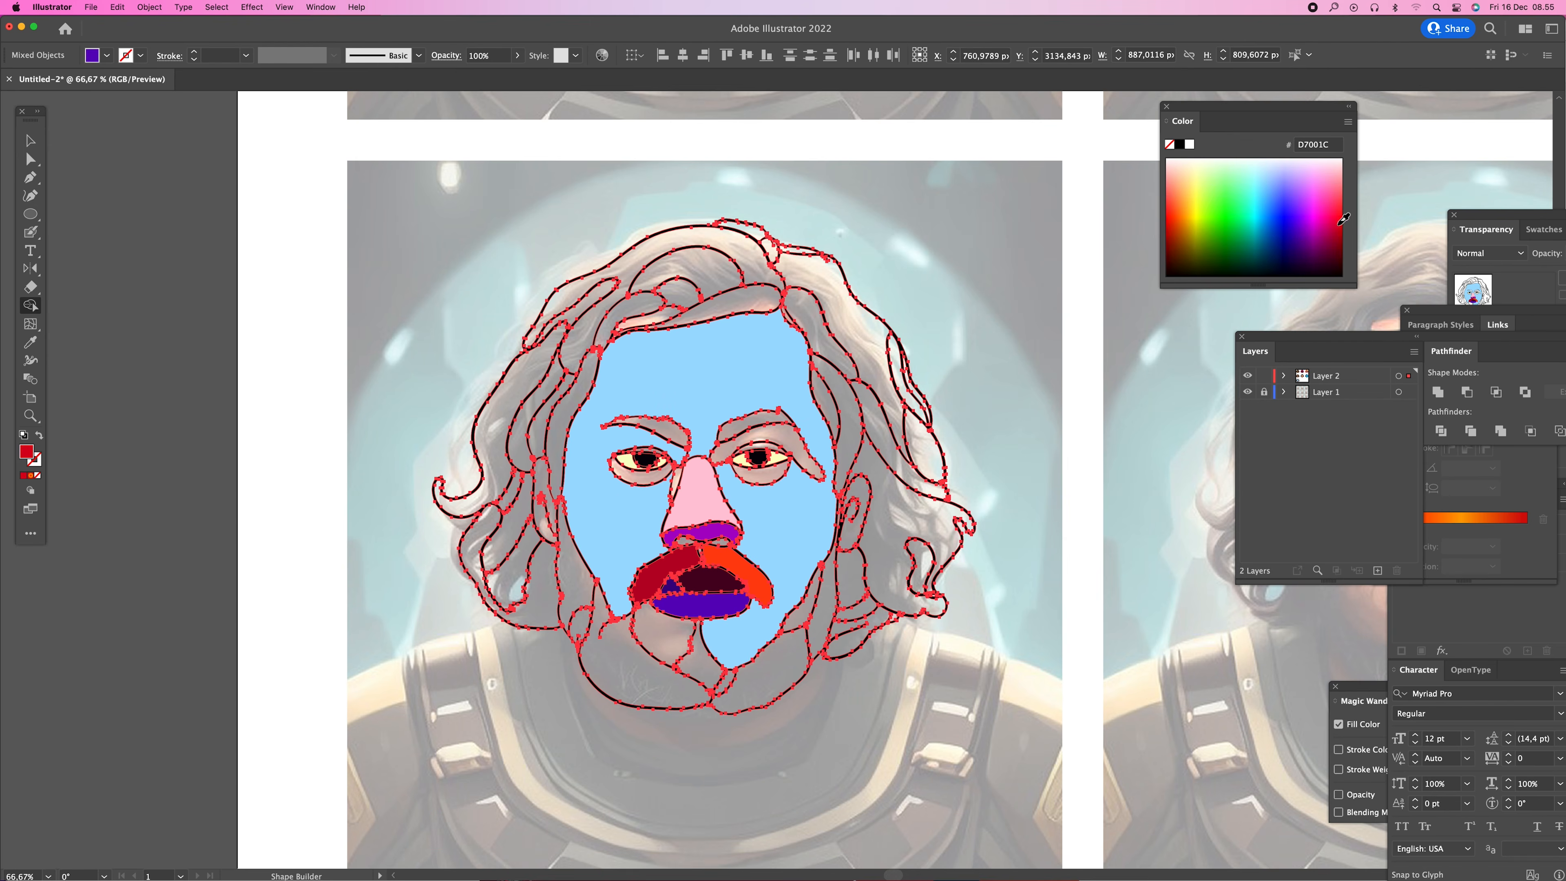
left_click(663, 635)
left_click(1277, 257)
left_click(702, 655)
left_click(1334, 252)
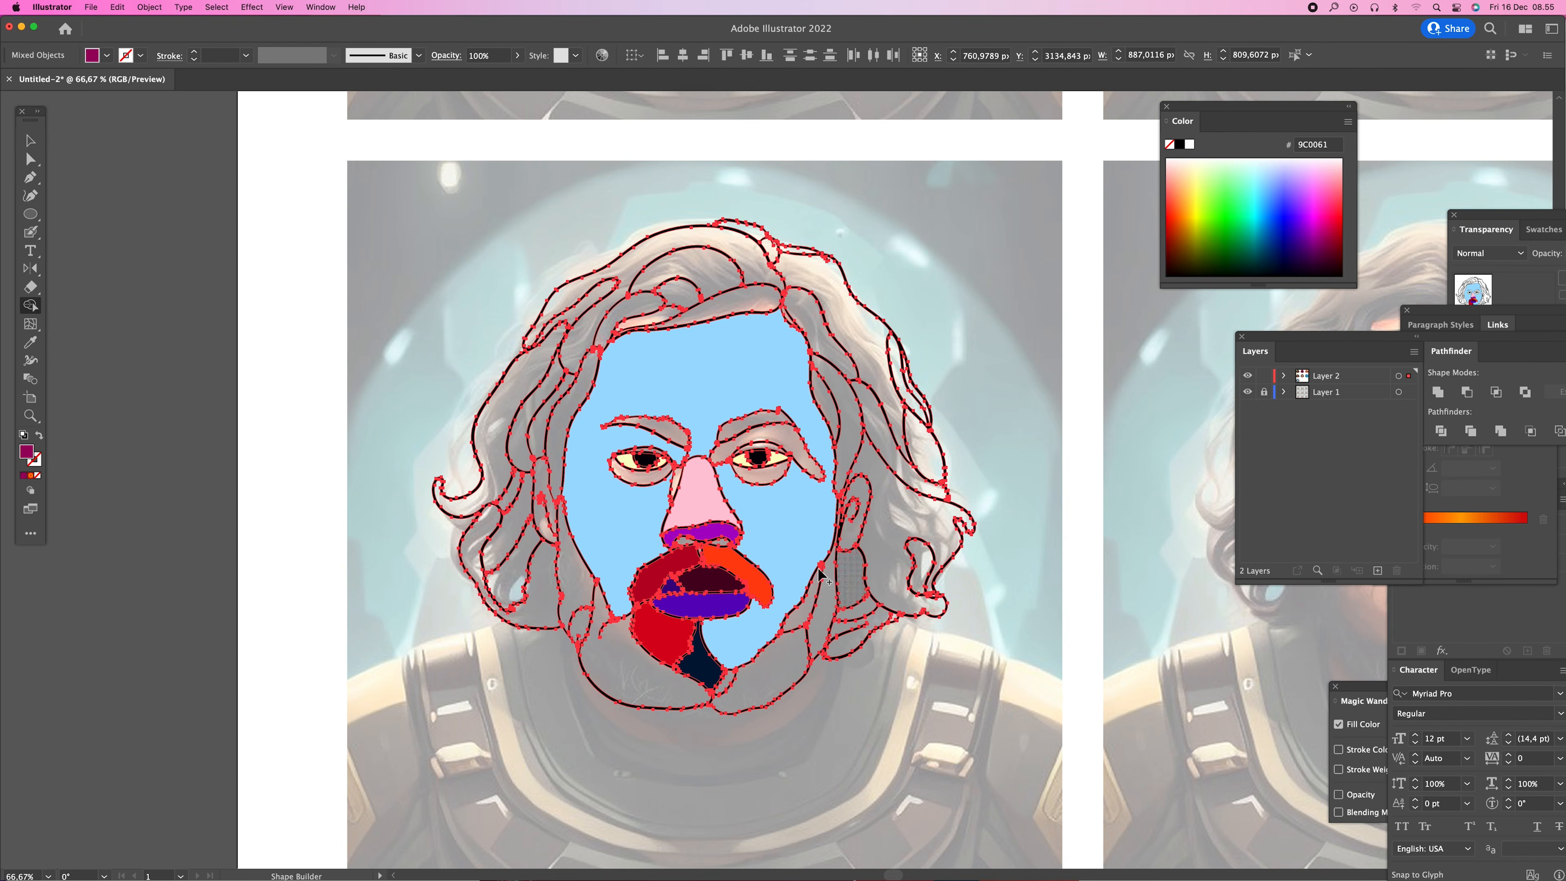
left_click(822, 602)
- Fill the large upper right-hand hair section with aqua 82FFE6 and the strand beside the left-hand temple with periwinkle 8FA6FF
left_click(1312, 228)
left_click(1256, 185)
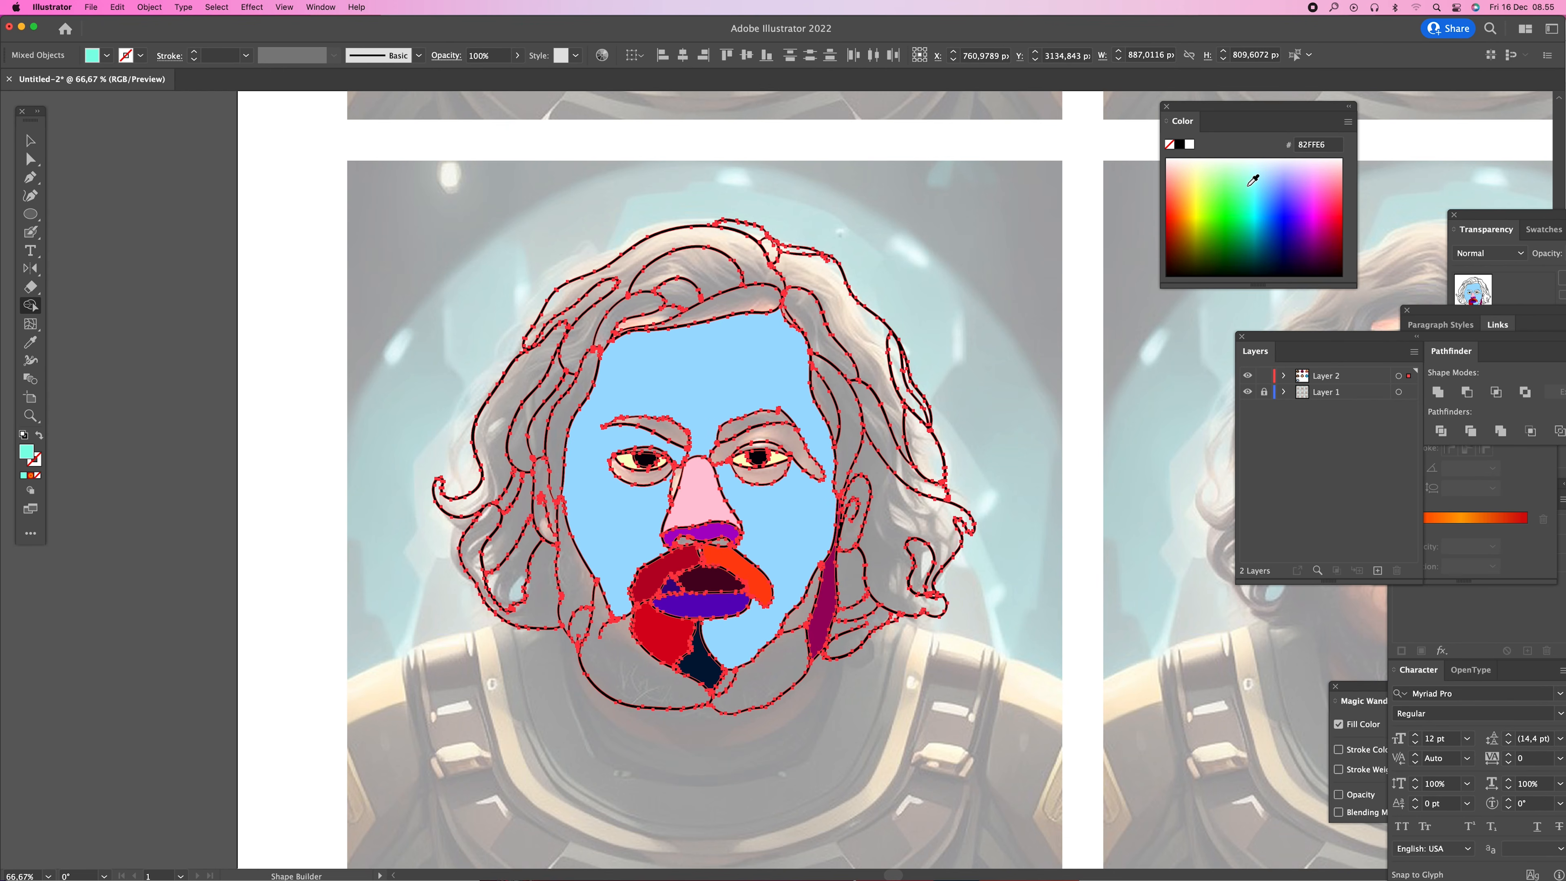
left_click(567, 410)
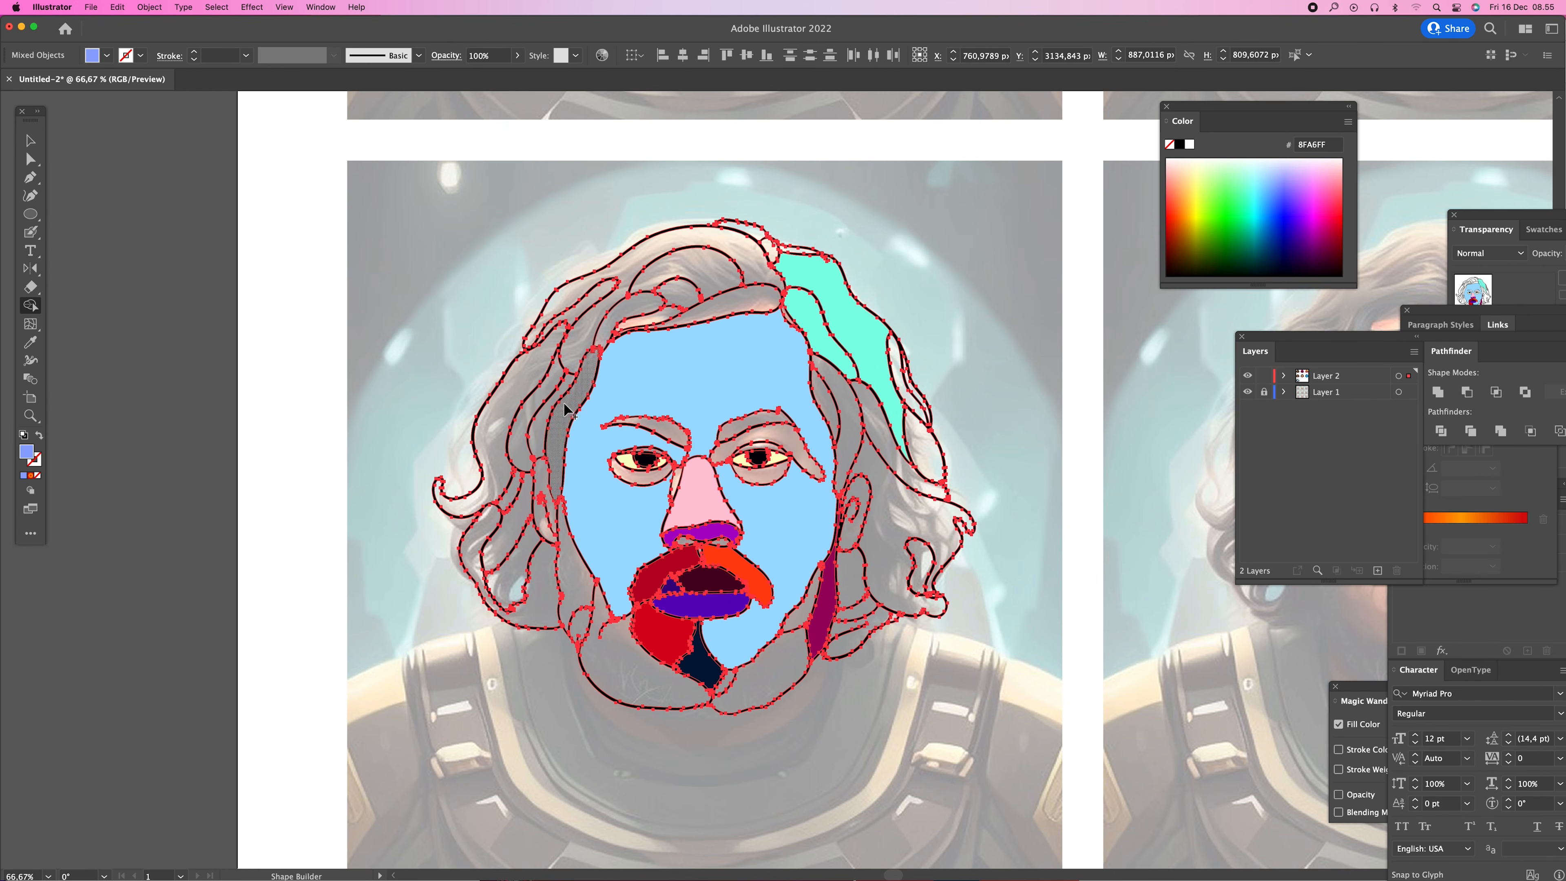
- Fill the outer left-hand hair with cream FFF4EB, its lower curls with pale yellow F6FFA6 and the right-hand temple strand with pale blue
left_click(1180, 159)
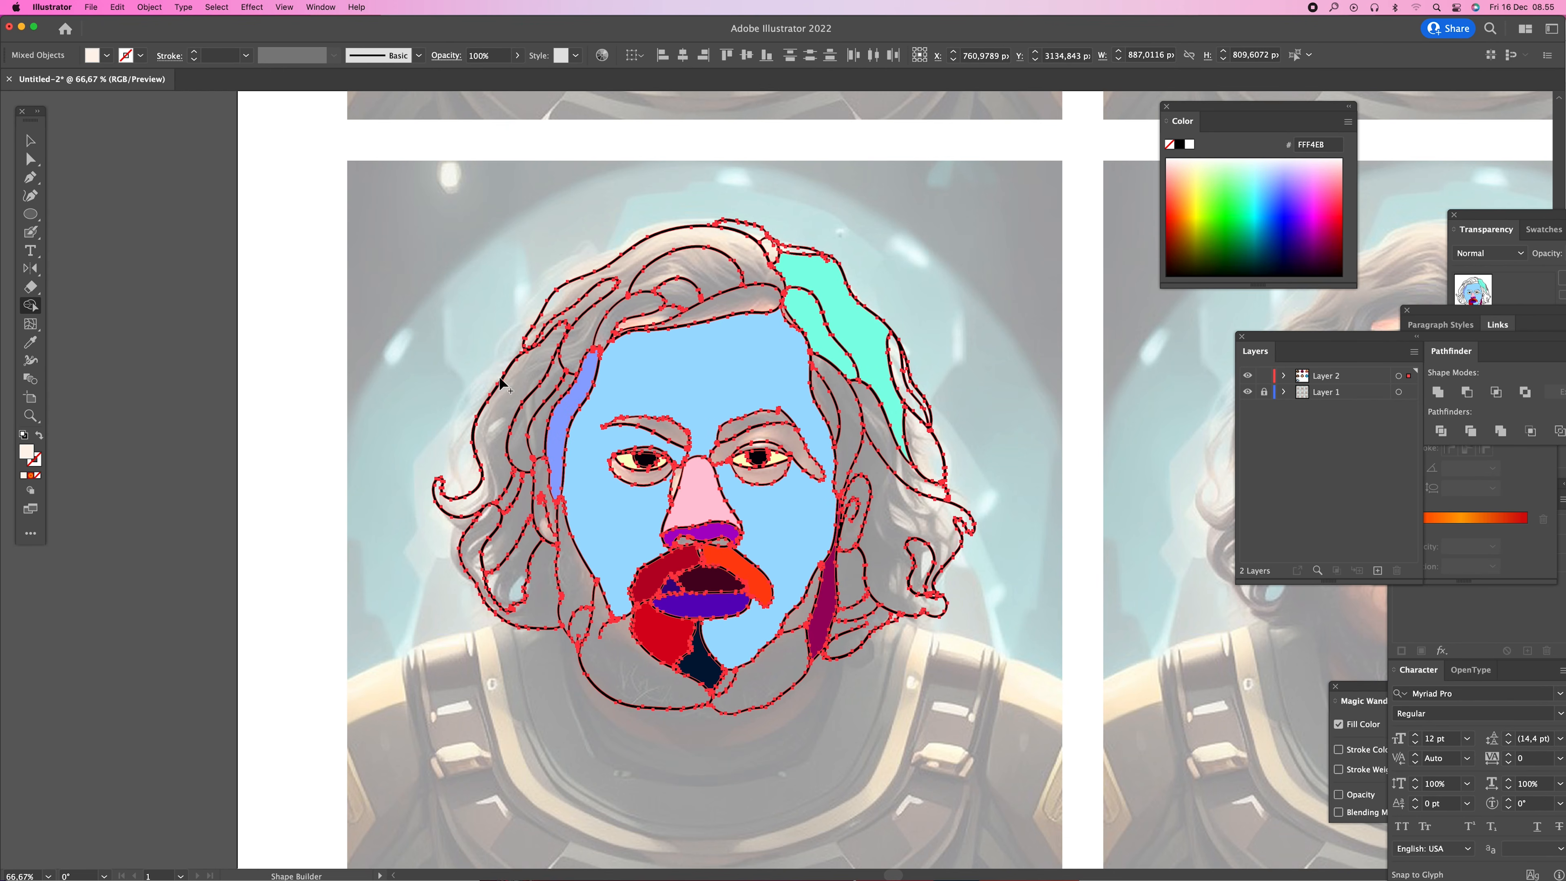
left_click(520, 398)
left_click(1202, 173)
left_click(550, 587)
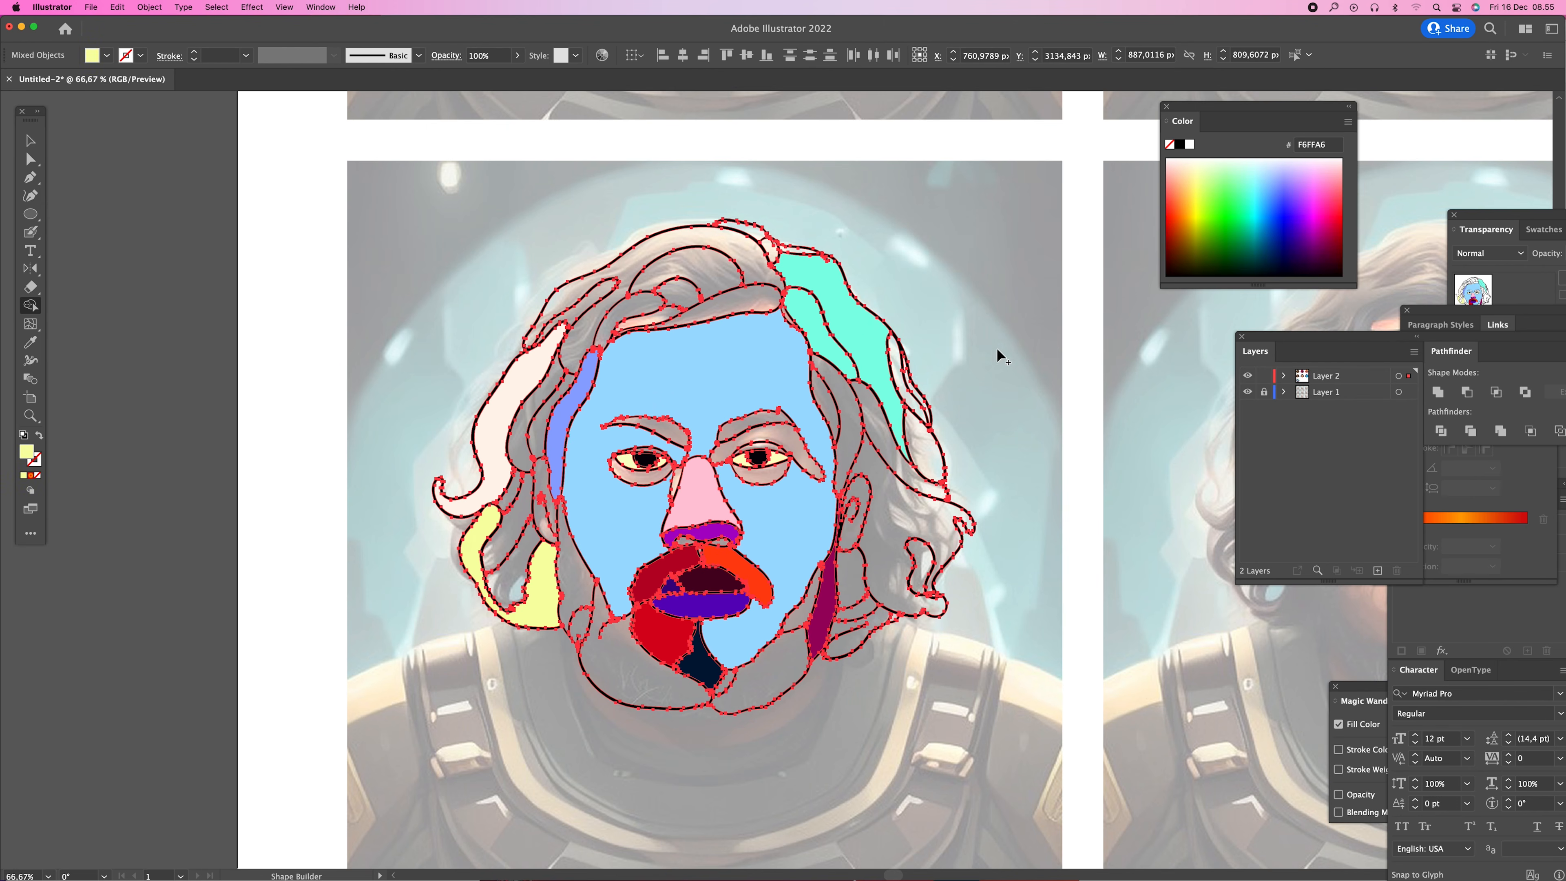
left_click(1269, 166)
left_click(846, 410)
- Fill the right-hand eyebrow with dark purple 5C006F and its upper edge with coral red, and the left-hand eyebrow with dark red
left_click(1324, 250)
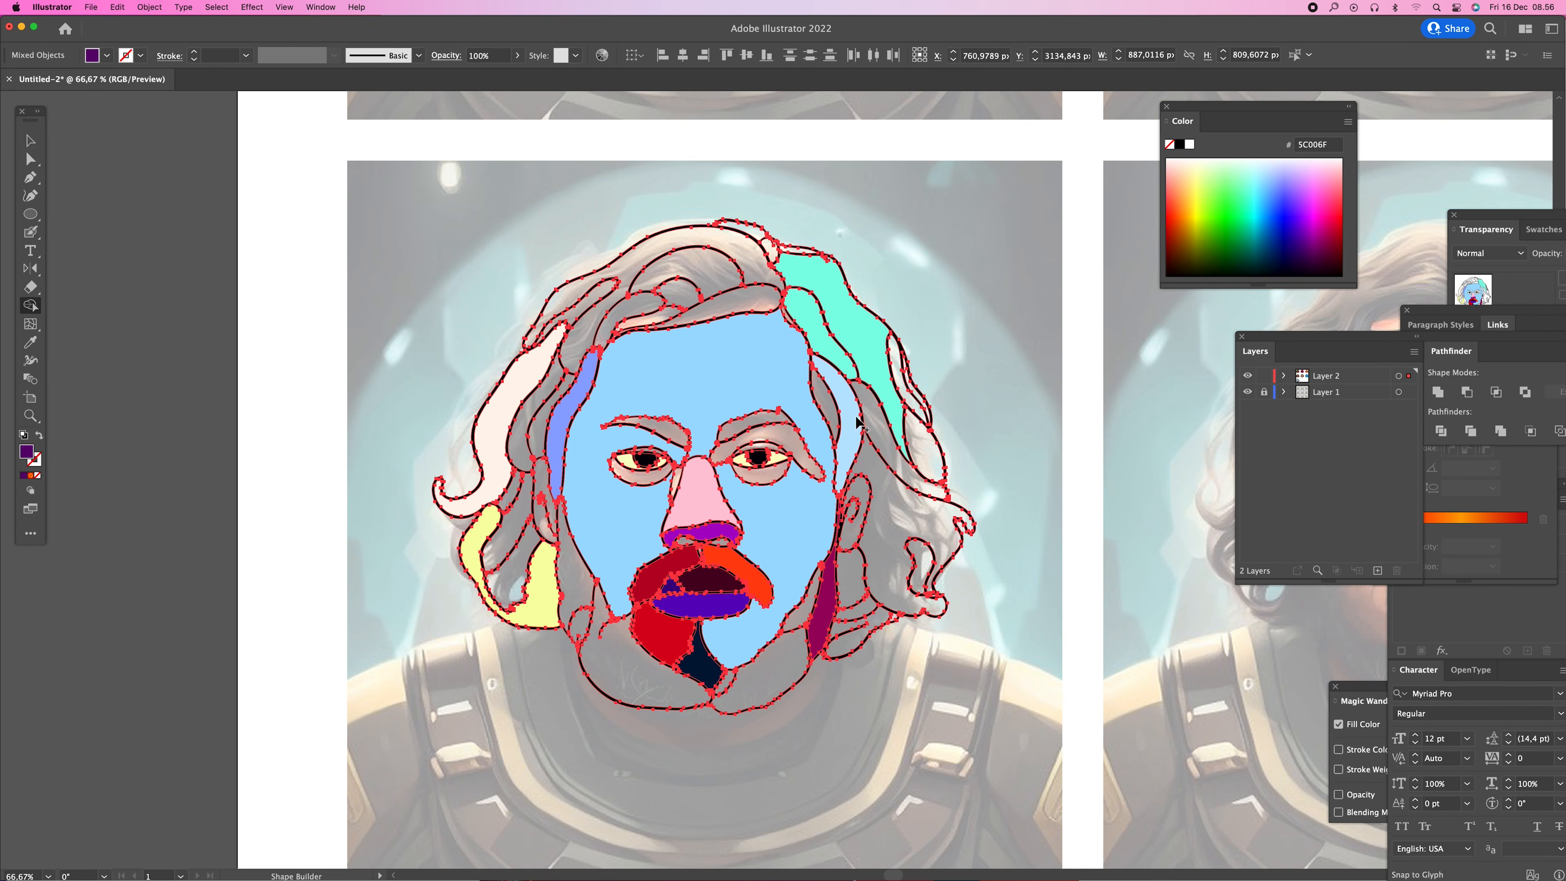
left_click(775, 437)
left_click(1346, 191)
left_click(767, 425)
left_click(1318, 247)
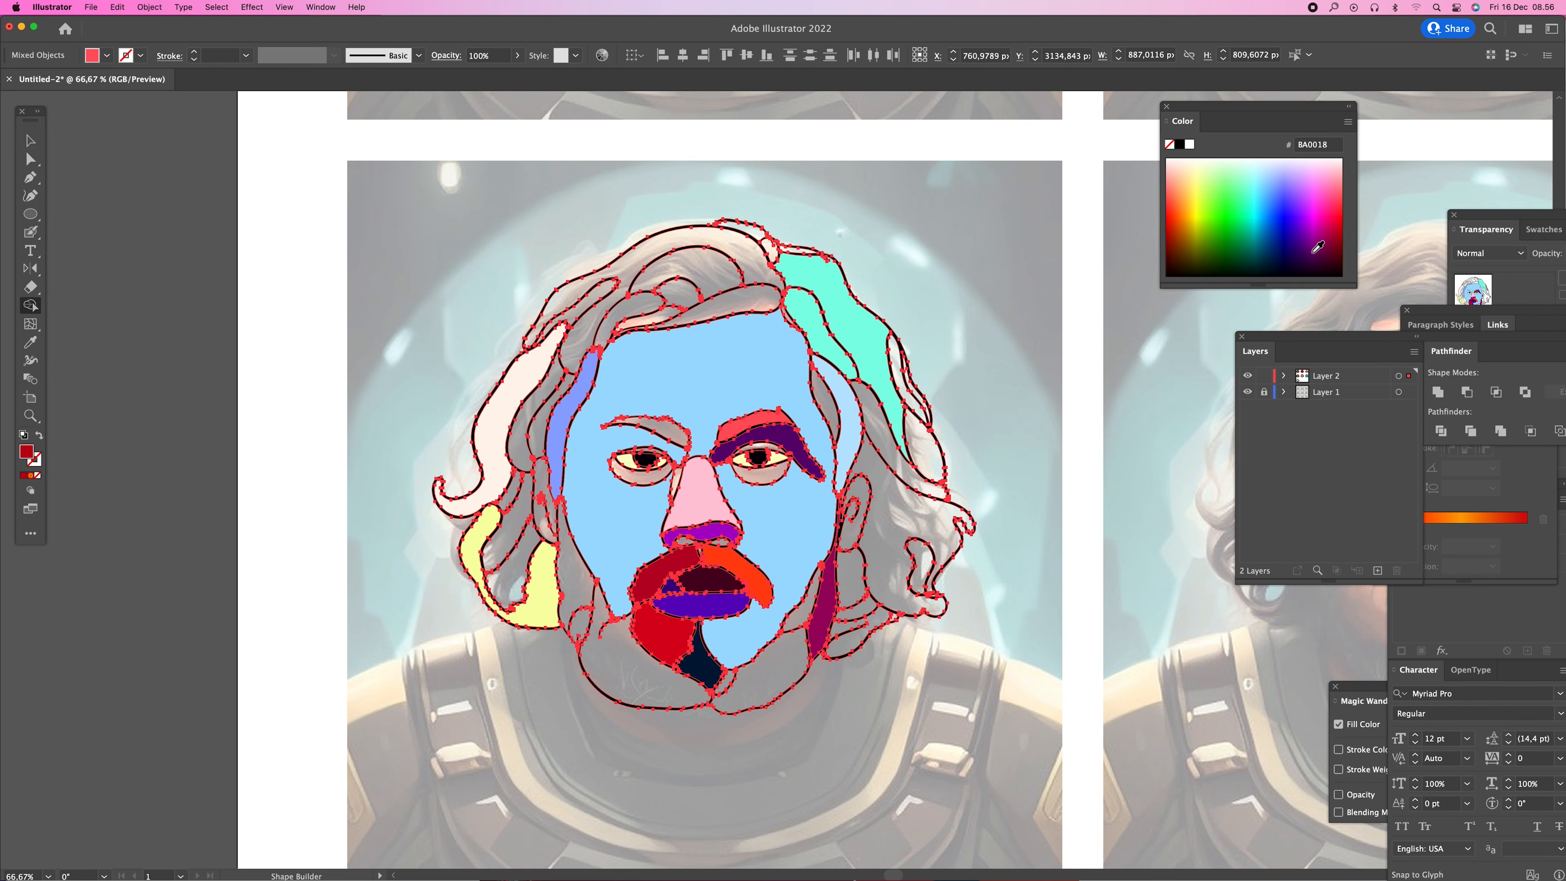
- Fill the area under the left-hand eye with turquoise 00EEE5 and the fringe strands with bright blue and 5E77FF
left_click(1253, 215)
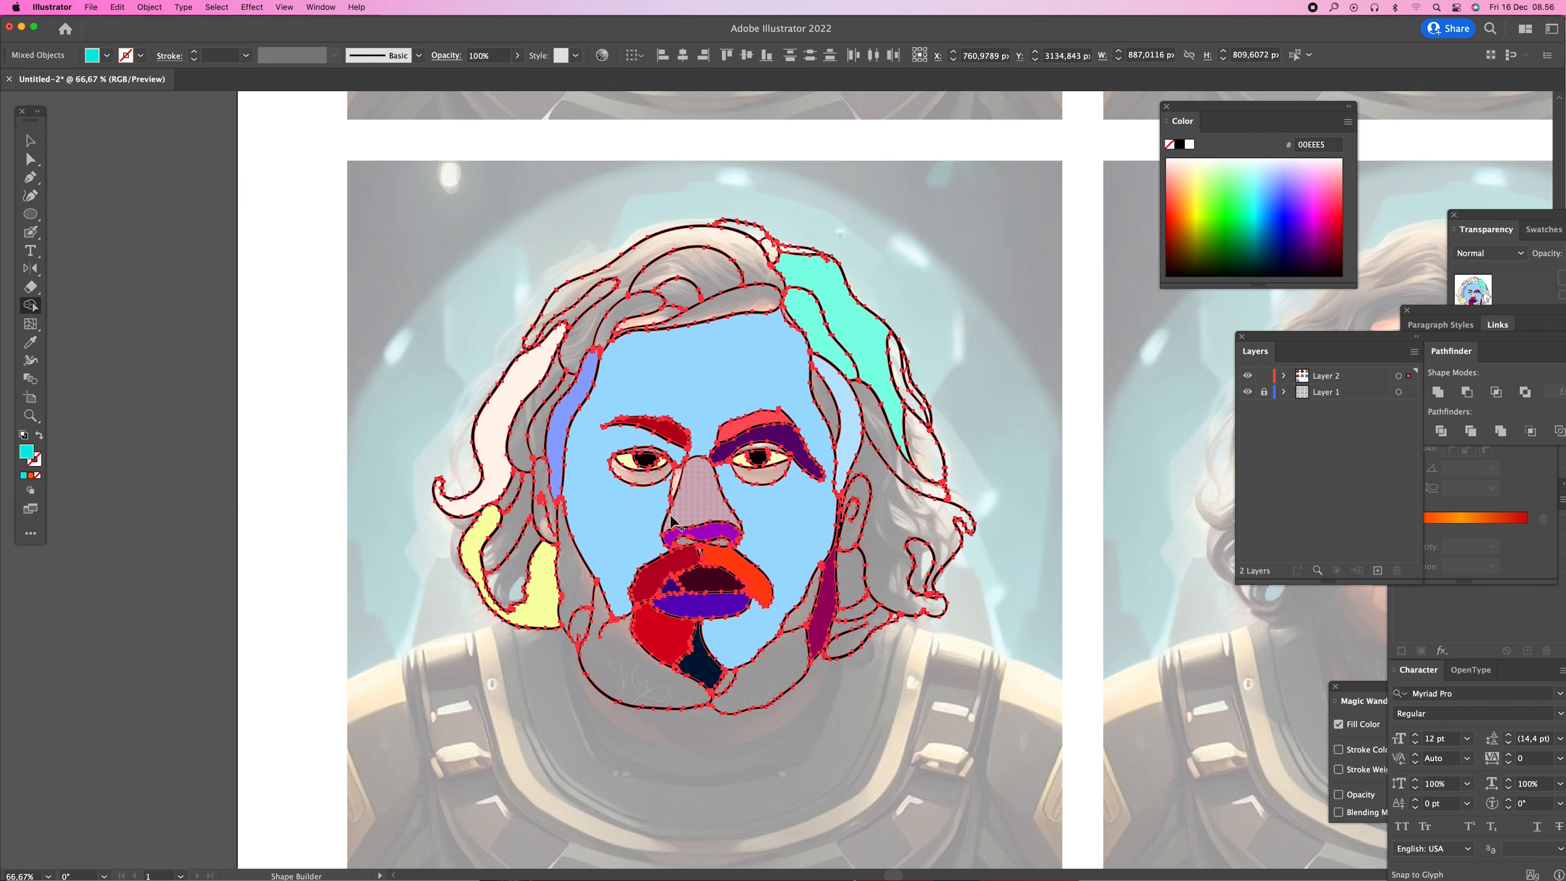
left_click(1274, 193)
left_click(730, 301)
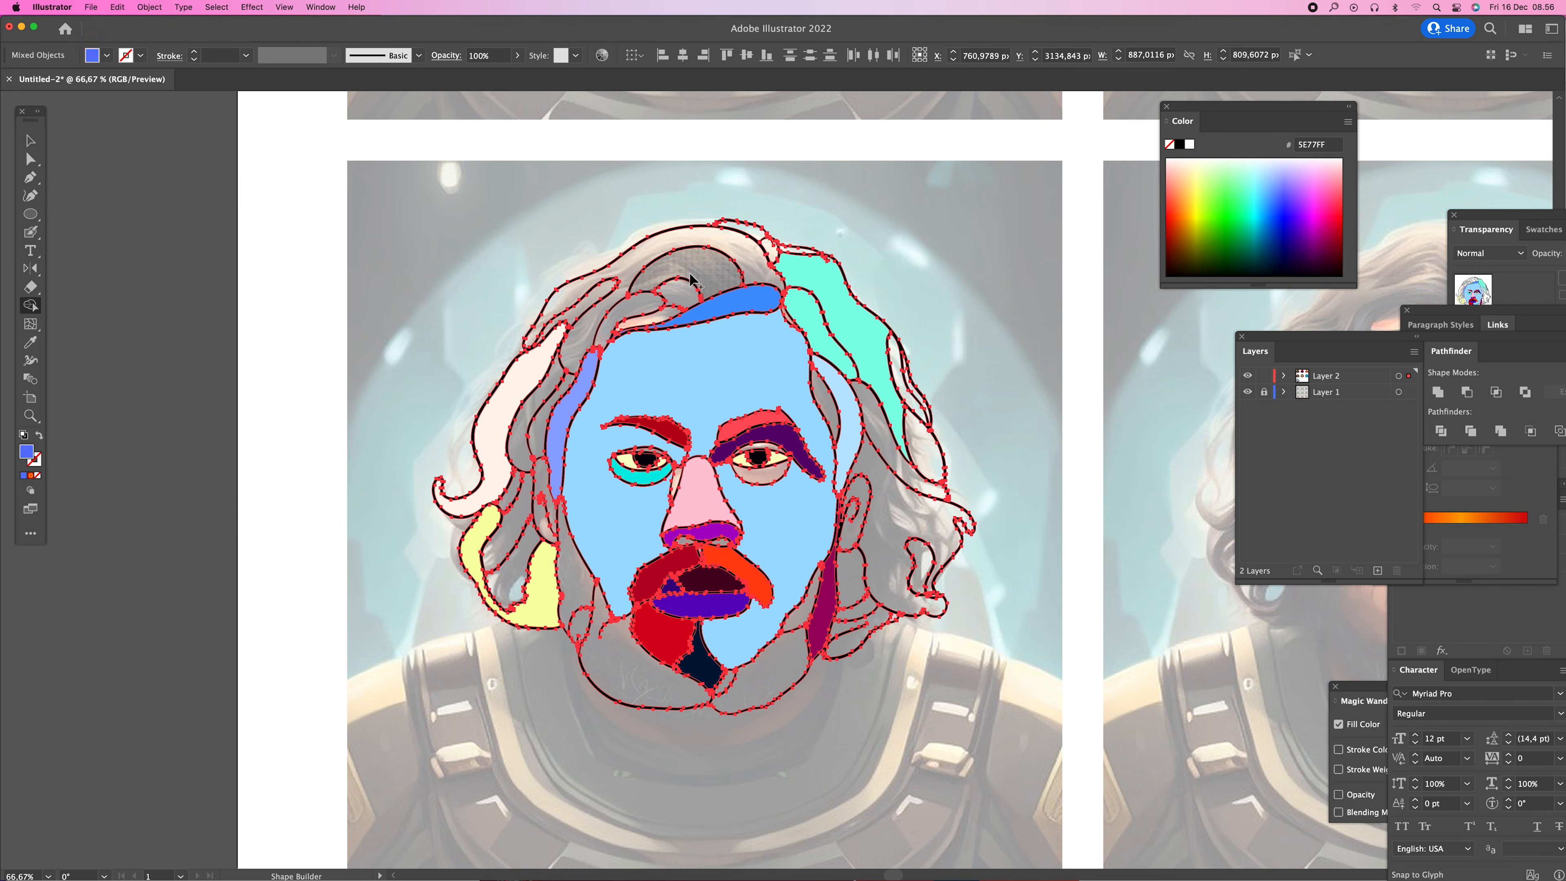
- Fill the hair across the crown with very pale pink and the curved strand above the left-hand ear with bright violet
left_click(1338, 158)
left_click(731, 241)
left_click(1306, 210)
left_click(534, 420)
- Fill the large lower right-hand hair section with peach FFE0A6 and the patch under the right-hand ear with pale yellow F9FFC4
left_click(1193, 180)
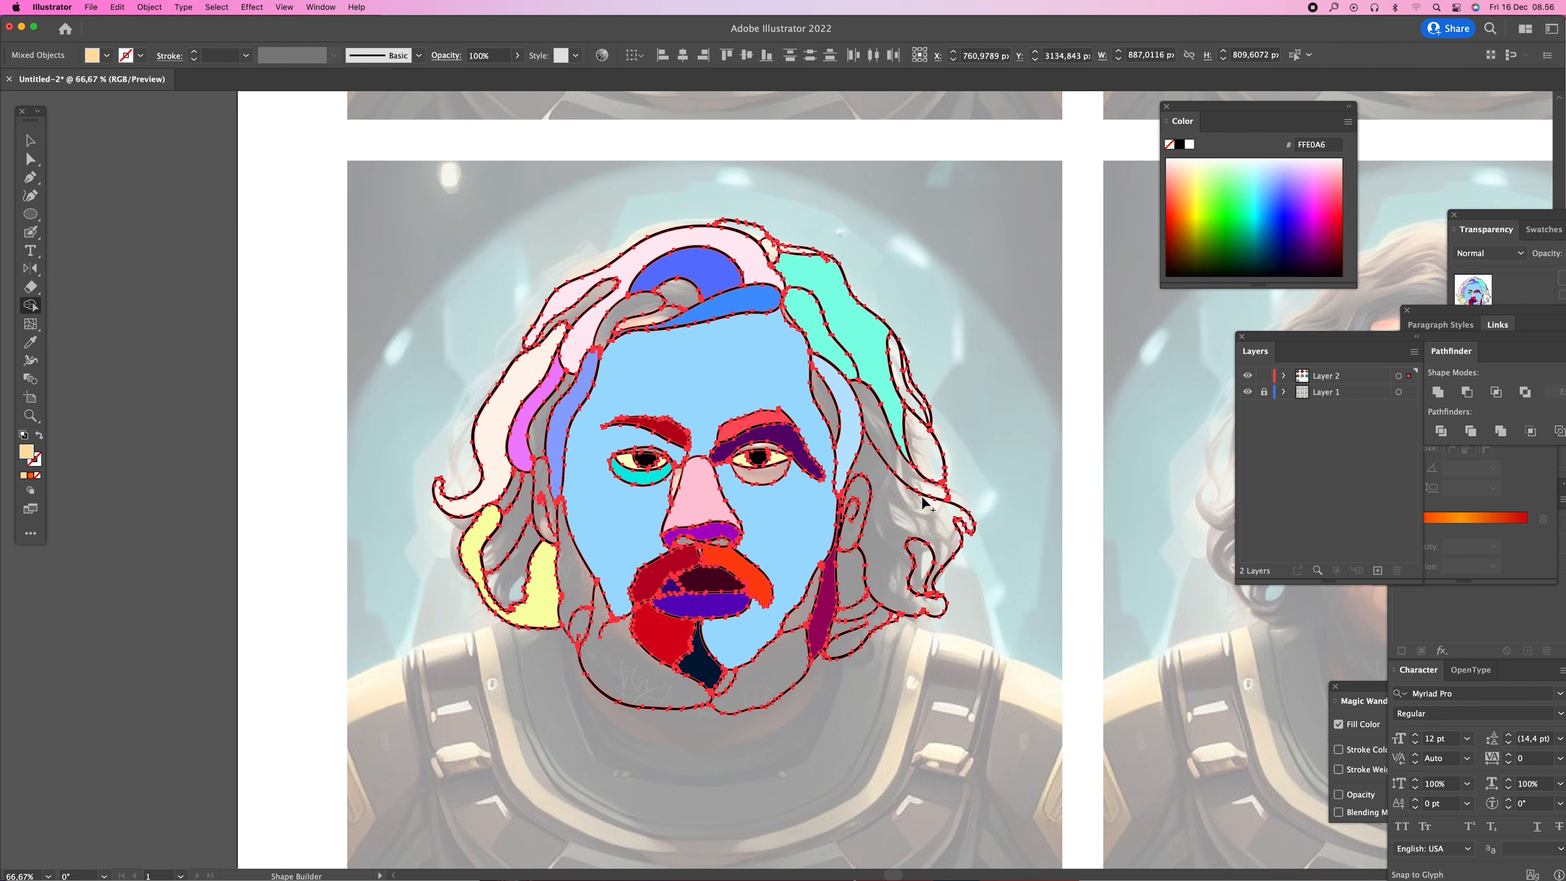
left_click(1202, 165)
left_click(905, 554)
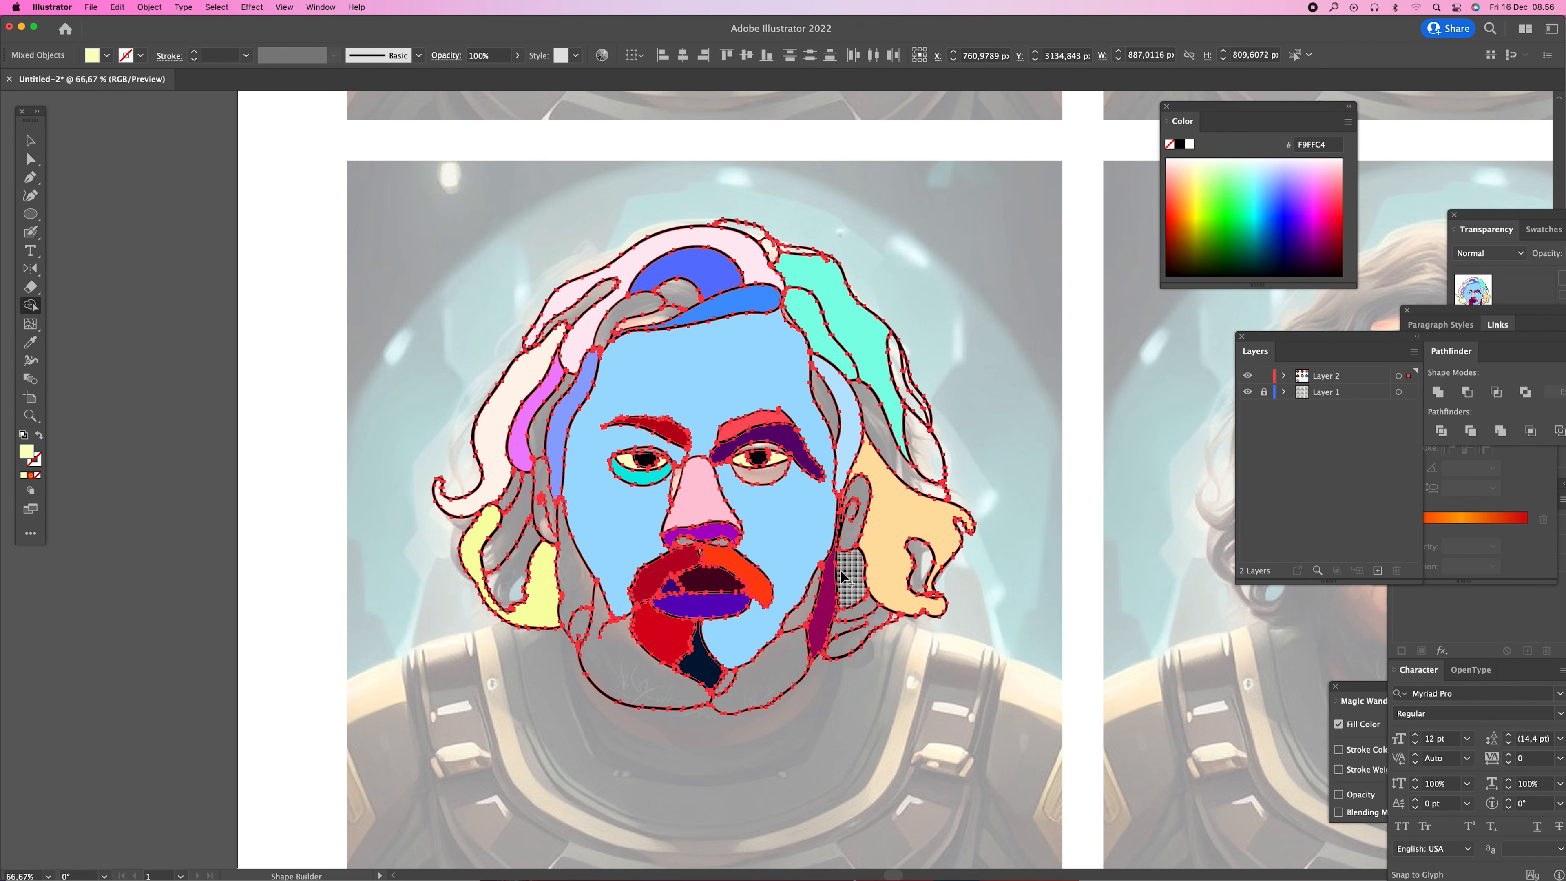
- Fill the left-hand half of the lower beard with pink FF96D4 and the left-hand sideburn with mint 93FFC5
left_click(1261, 224)
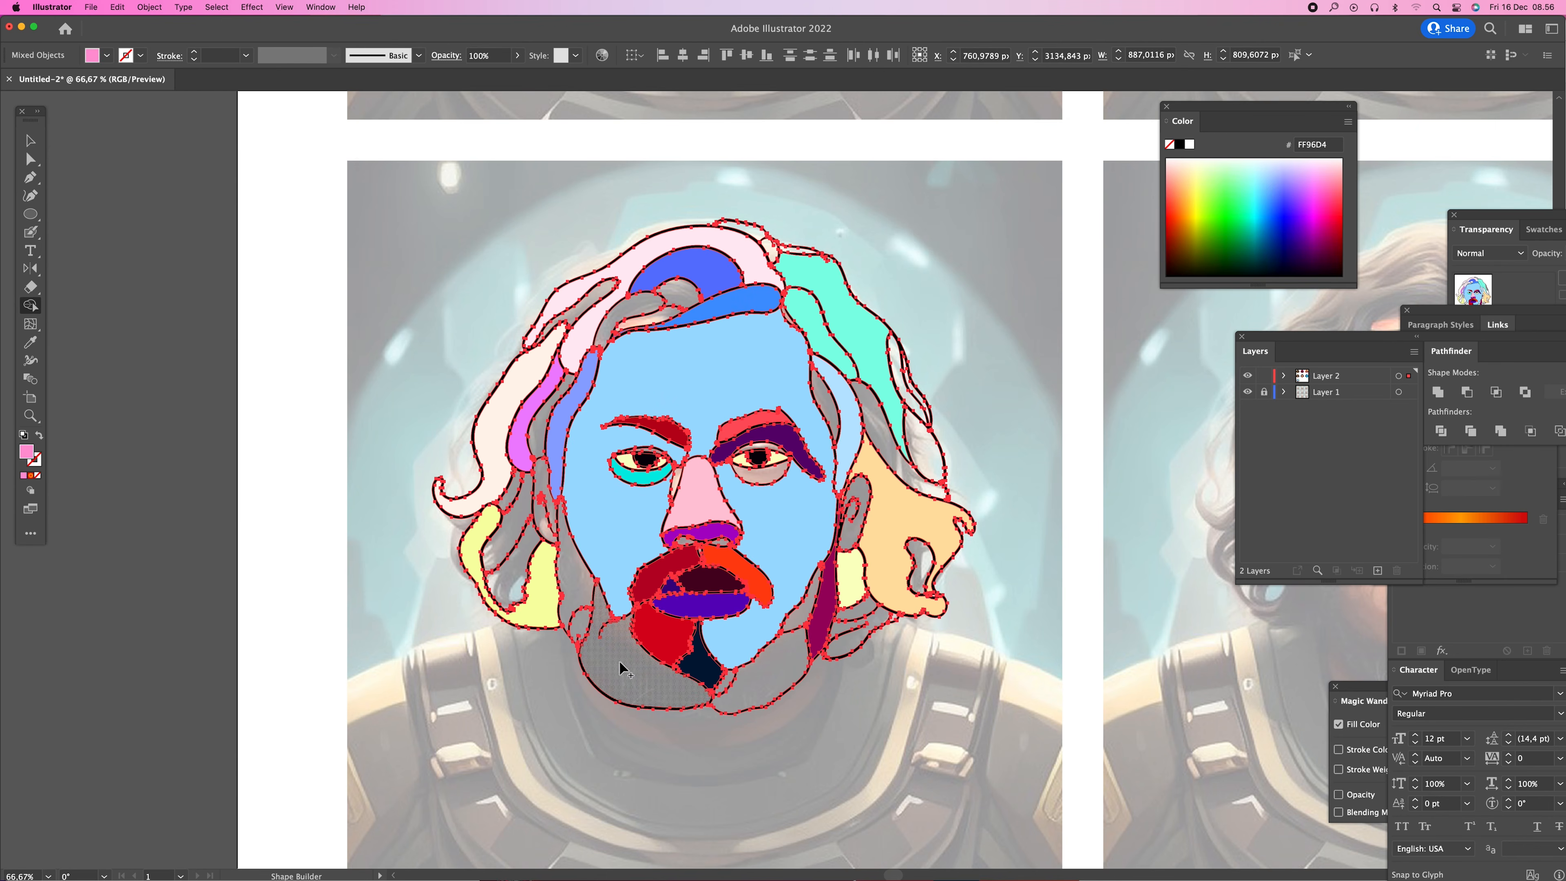
left_click(635, 648)
left_click(1239, 172)
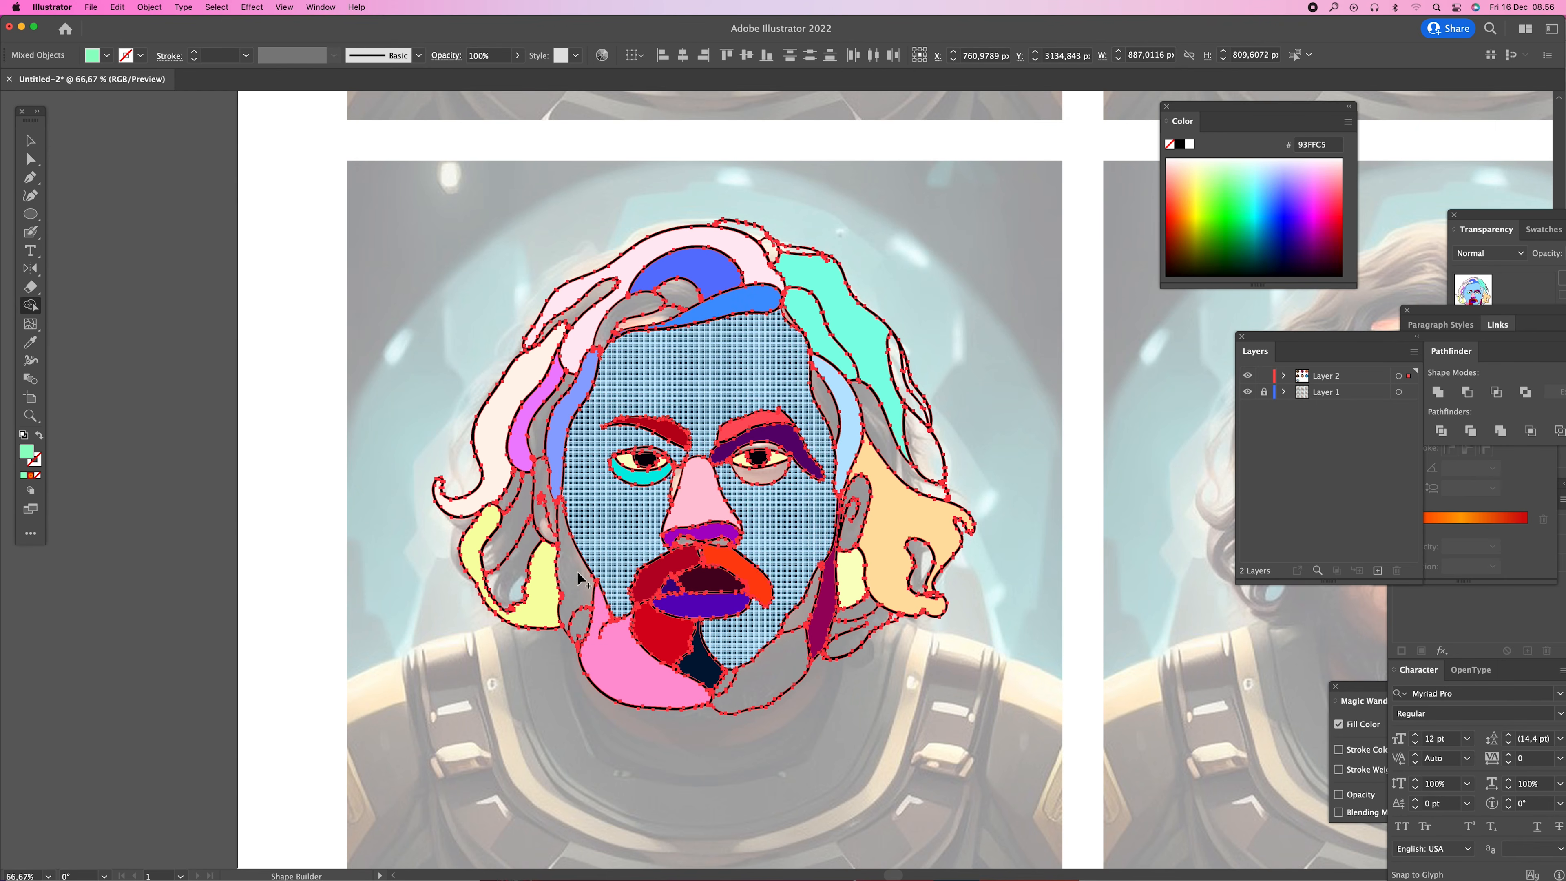
left_click(582, 595)
- Fill the long diagonal right-hand hair strand with blue-violet and the rounded strand beside it with pink FF8FAF
left_click(1298, 200)
left_click(901, 465)
left_click(1331, 181)
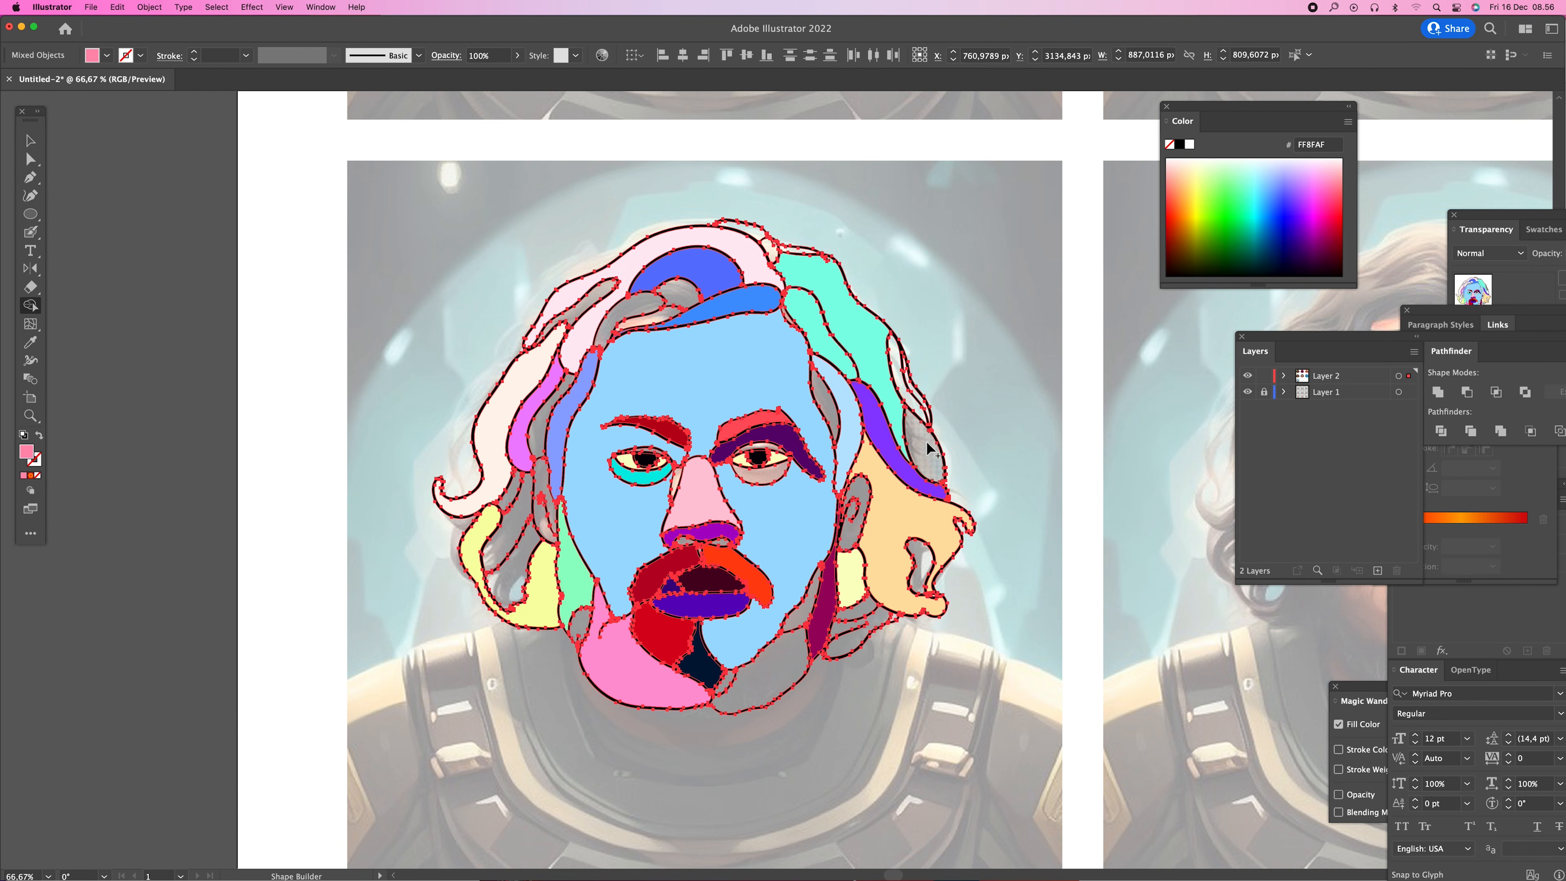
- Fill the left-hand temple's outer strand with blue, a lower left-hand strand with lilac FBD8FF and the fringe's inner arc with light pink
left_click(1278, 184)
left_click(541, 442)
left_click(1325, 169)
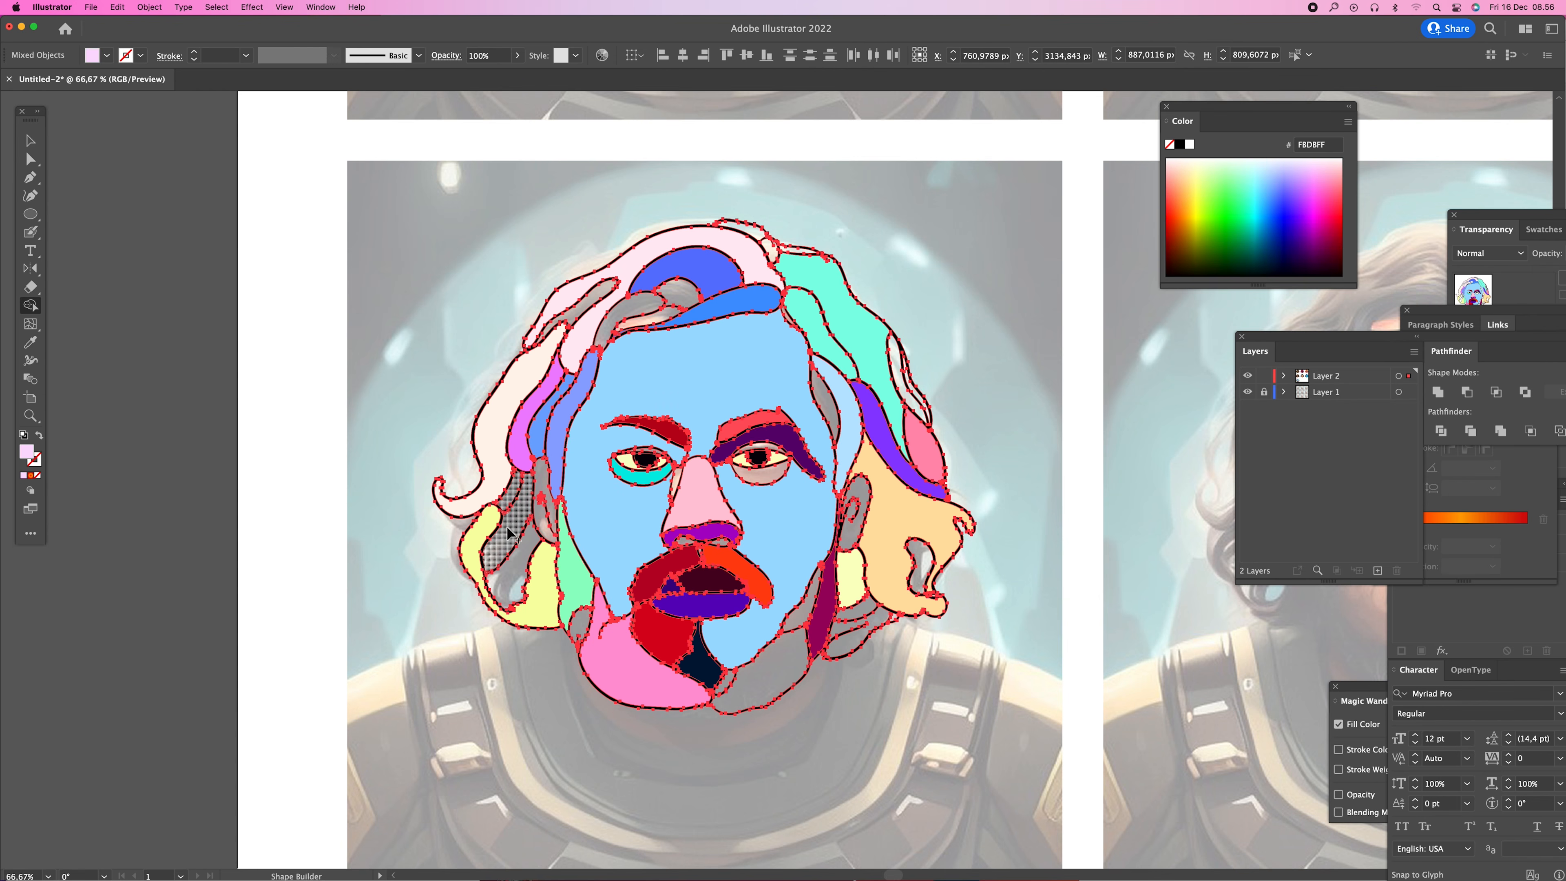
left_click(1340, 168)
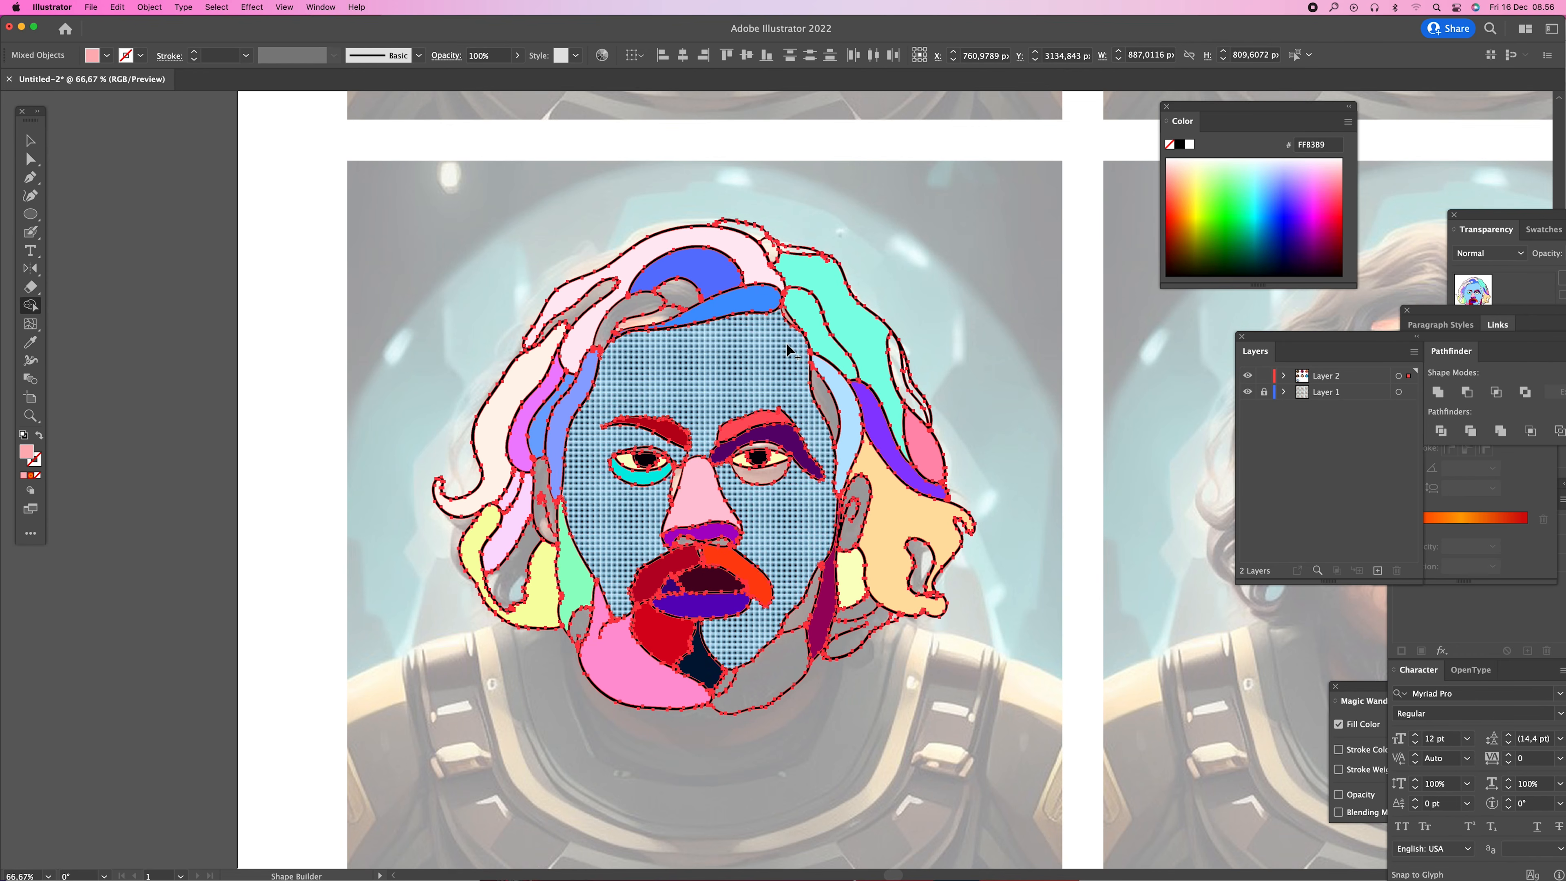
- Fill the slim outer right-hand strand with pink FF8FA6, the remaining lower left-hand strand with hot pink and the right-hand temple sliver with blue 319CFF
left_click(1341, 174)
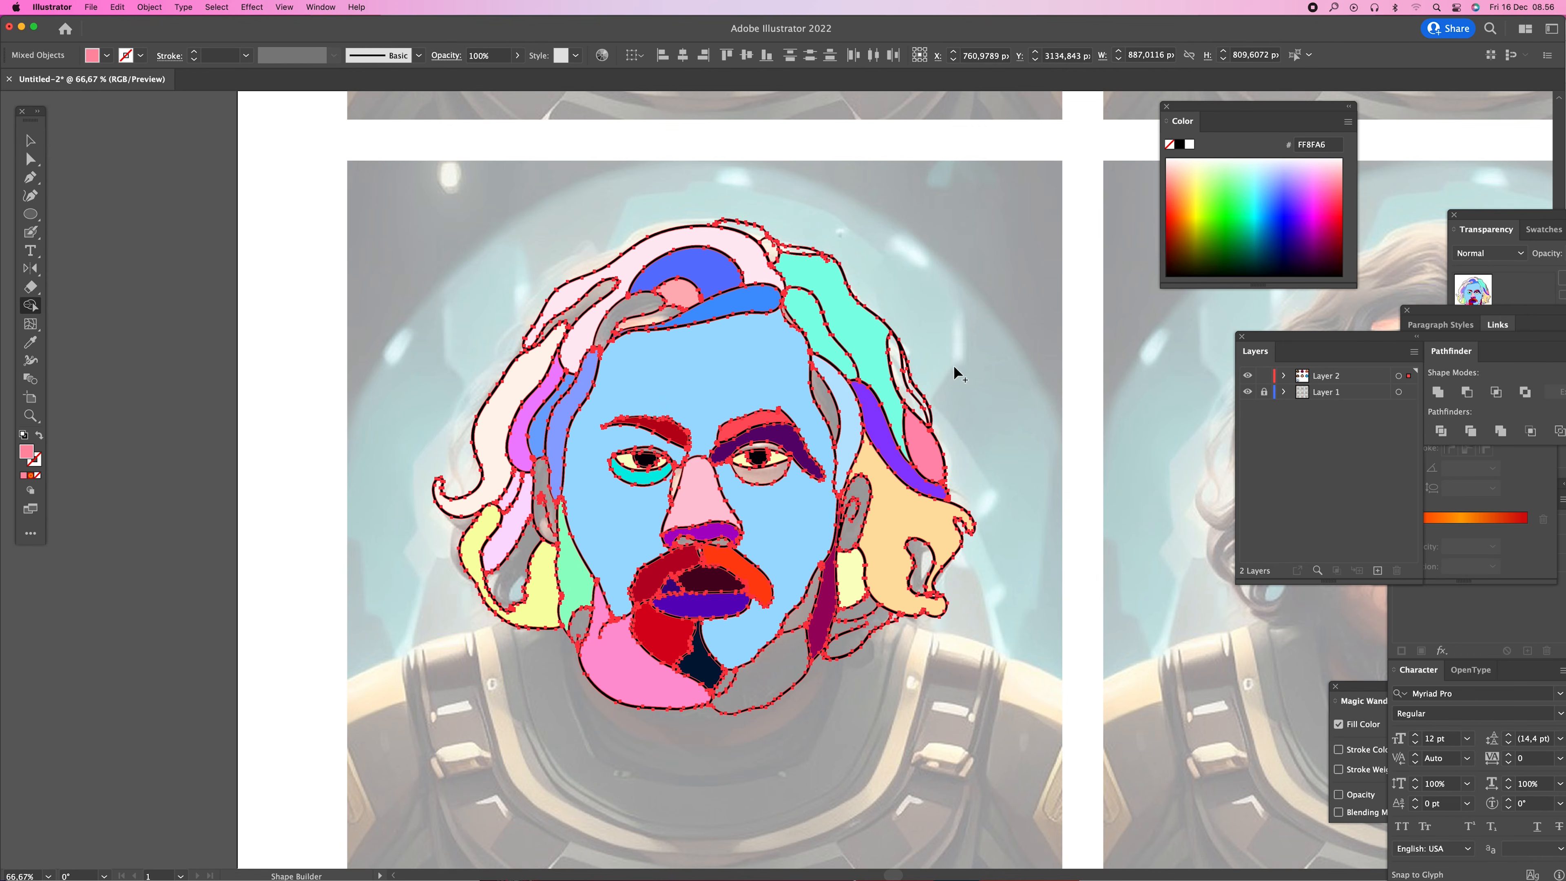
left_click(902, 374)
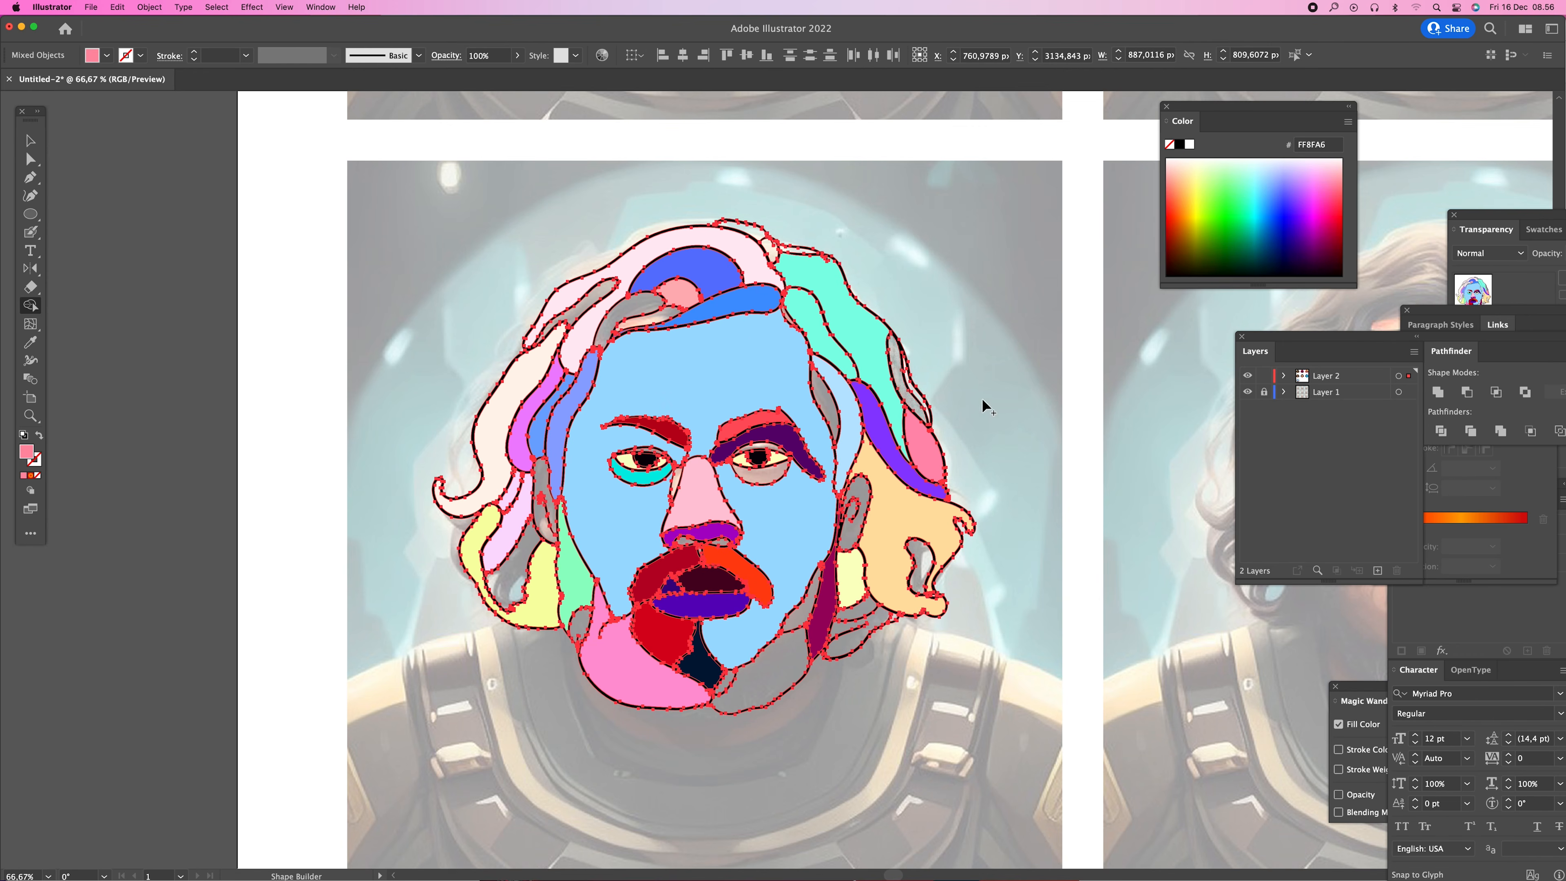
left_click(1336, 185)
left_click(1289, 200)
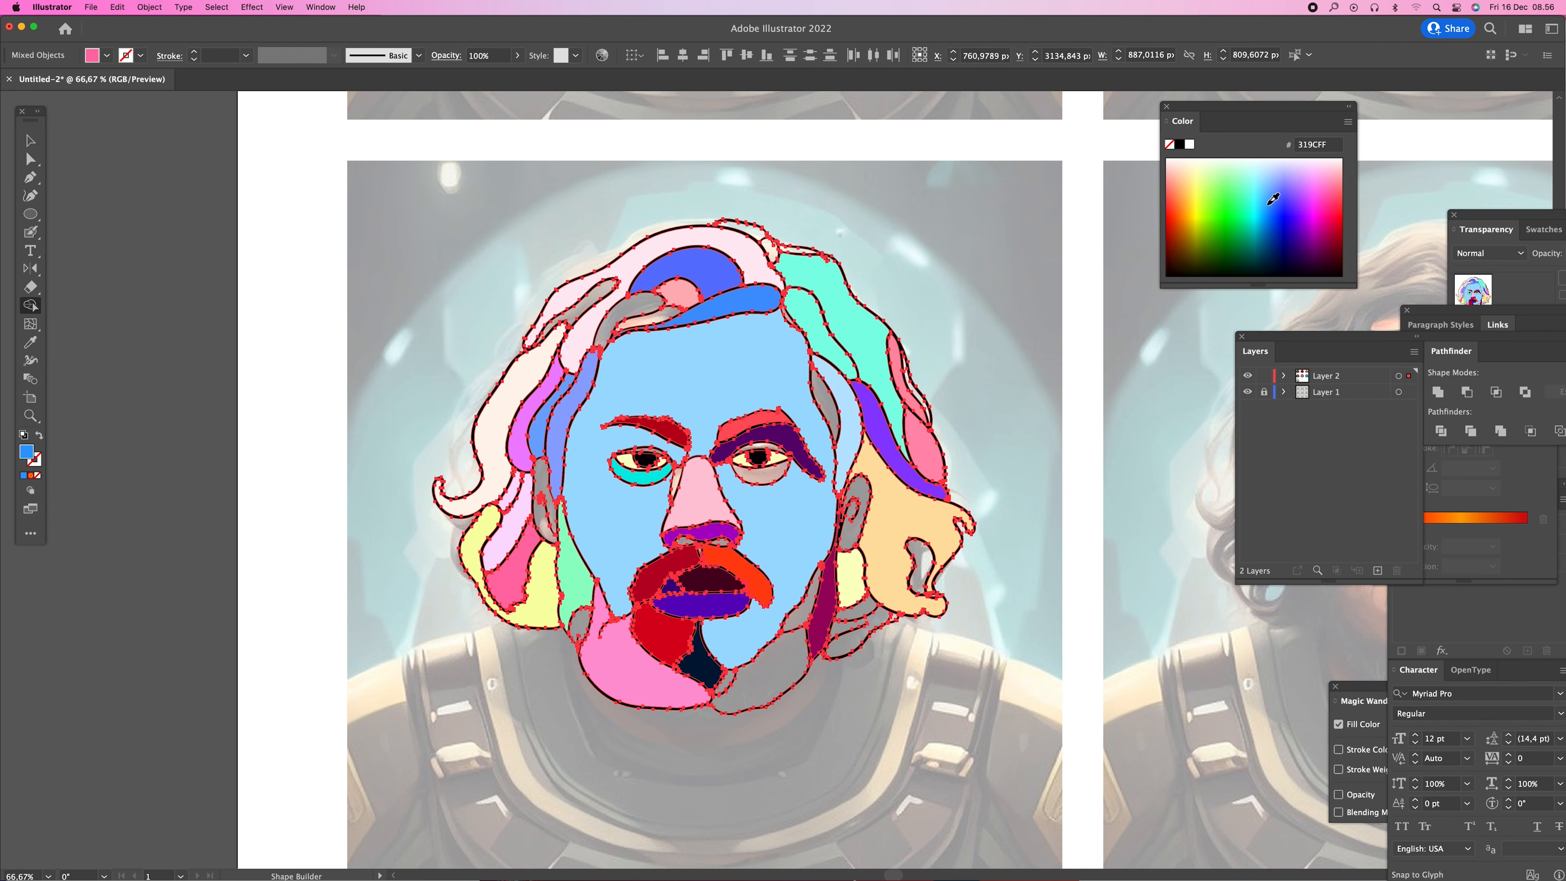
- Fill the right-hand ear with light orange, and the left-hand ear and the strand above the forehead with orange-red FF551A
left_click(1183, 183)
left_click(854, 512)
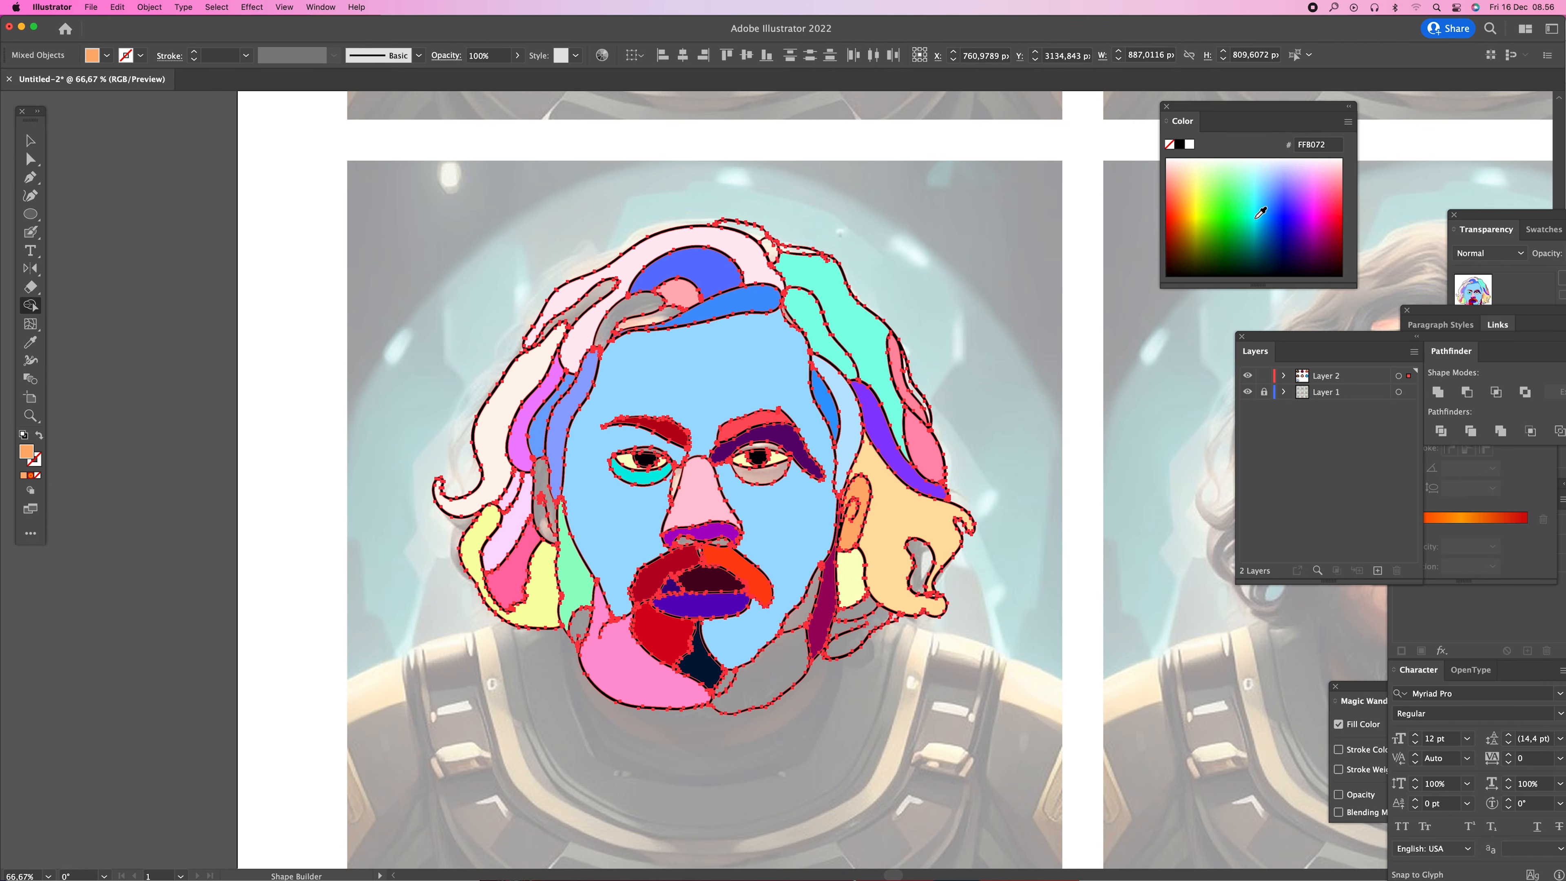
left_click(1179, 204)
left_click(540, 472)
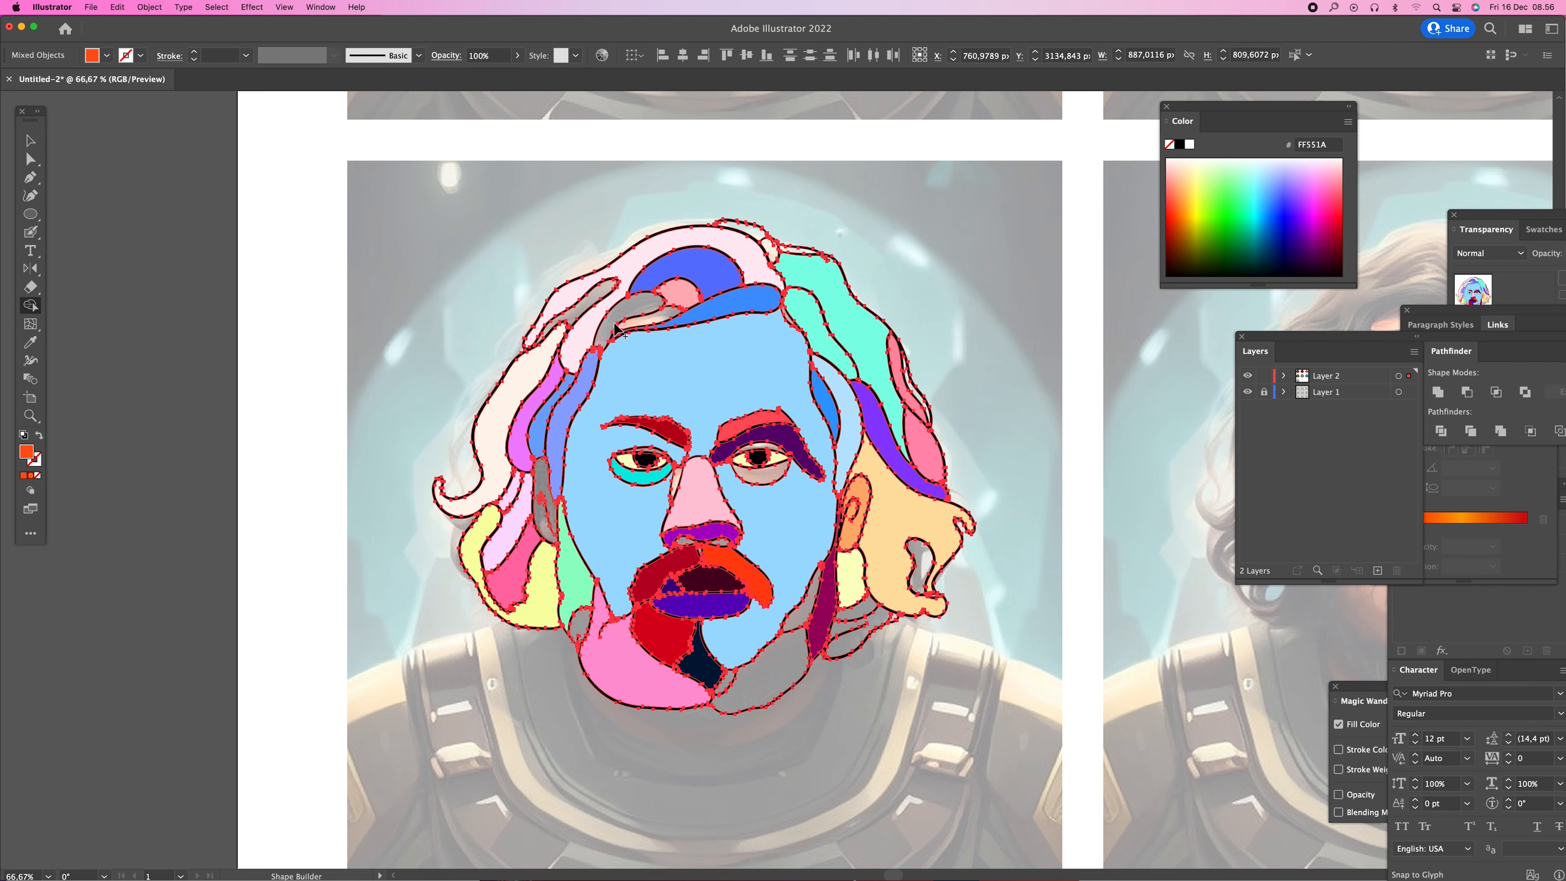
left_click(631, 324)
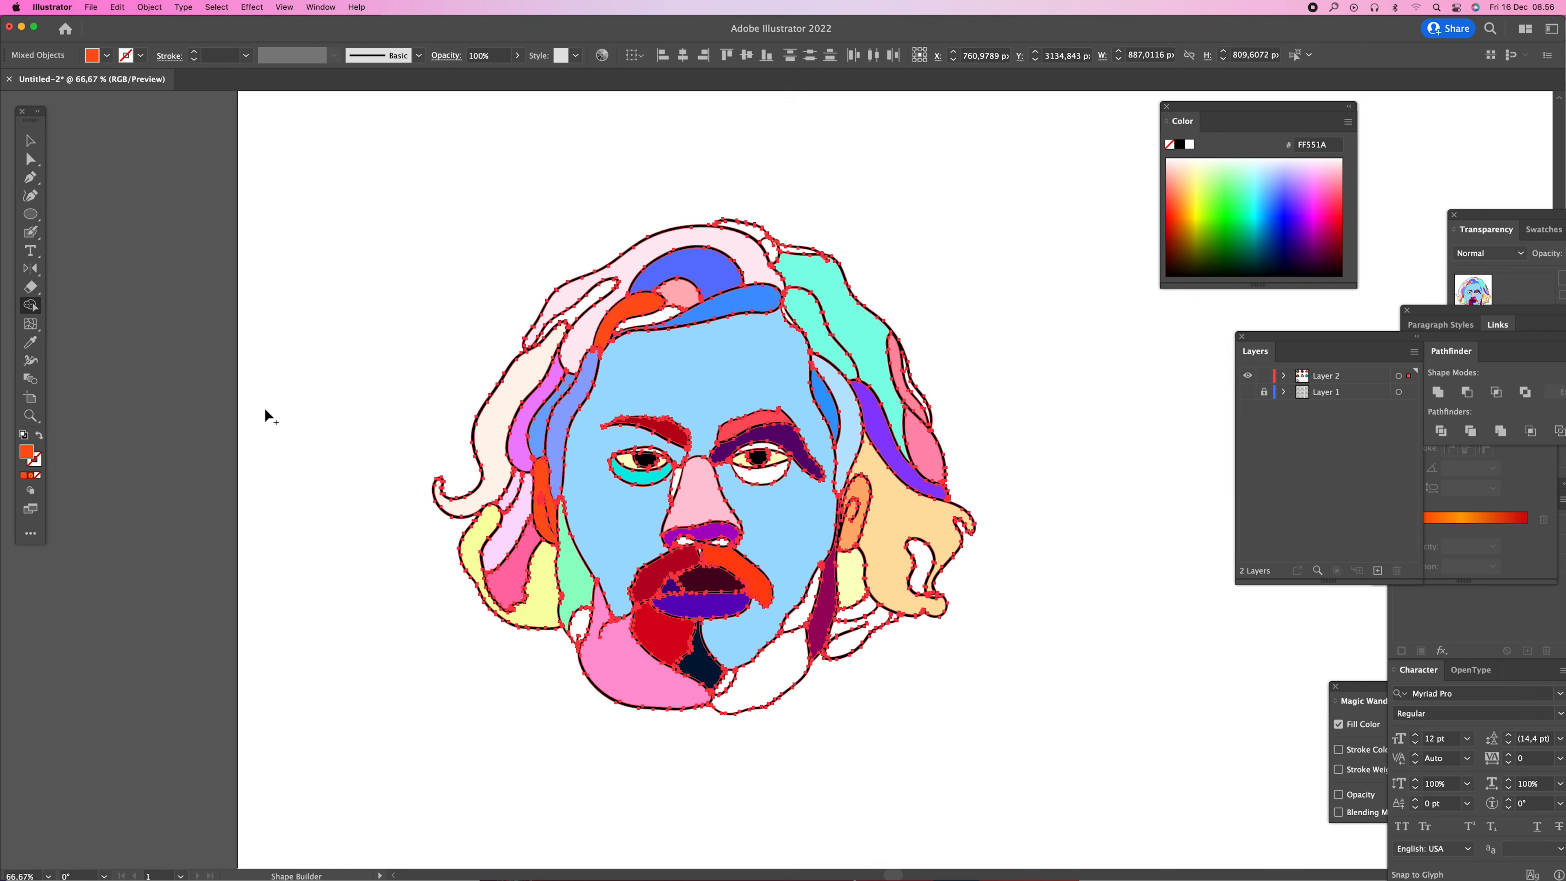
- Deselect the portrait with the reference photos hidden and review it beside the six earlier portraits
key("v")
left_click(269, 415)
key("z")
left_click(990, 493, "alt")
left_click(787, 451, "alt")
left_click(788, 451, "alt")
left_click(787, 451, "alt")
left_click(787, 452, "alt")
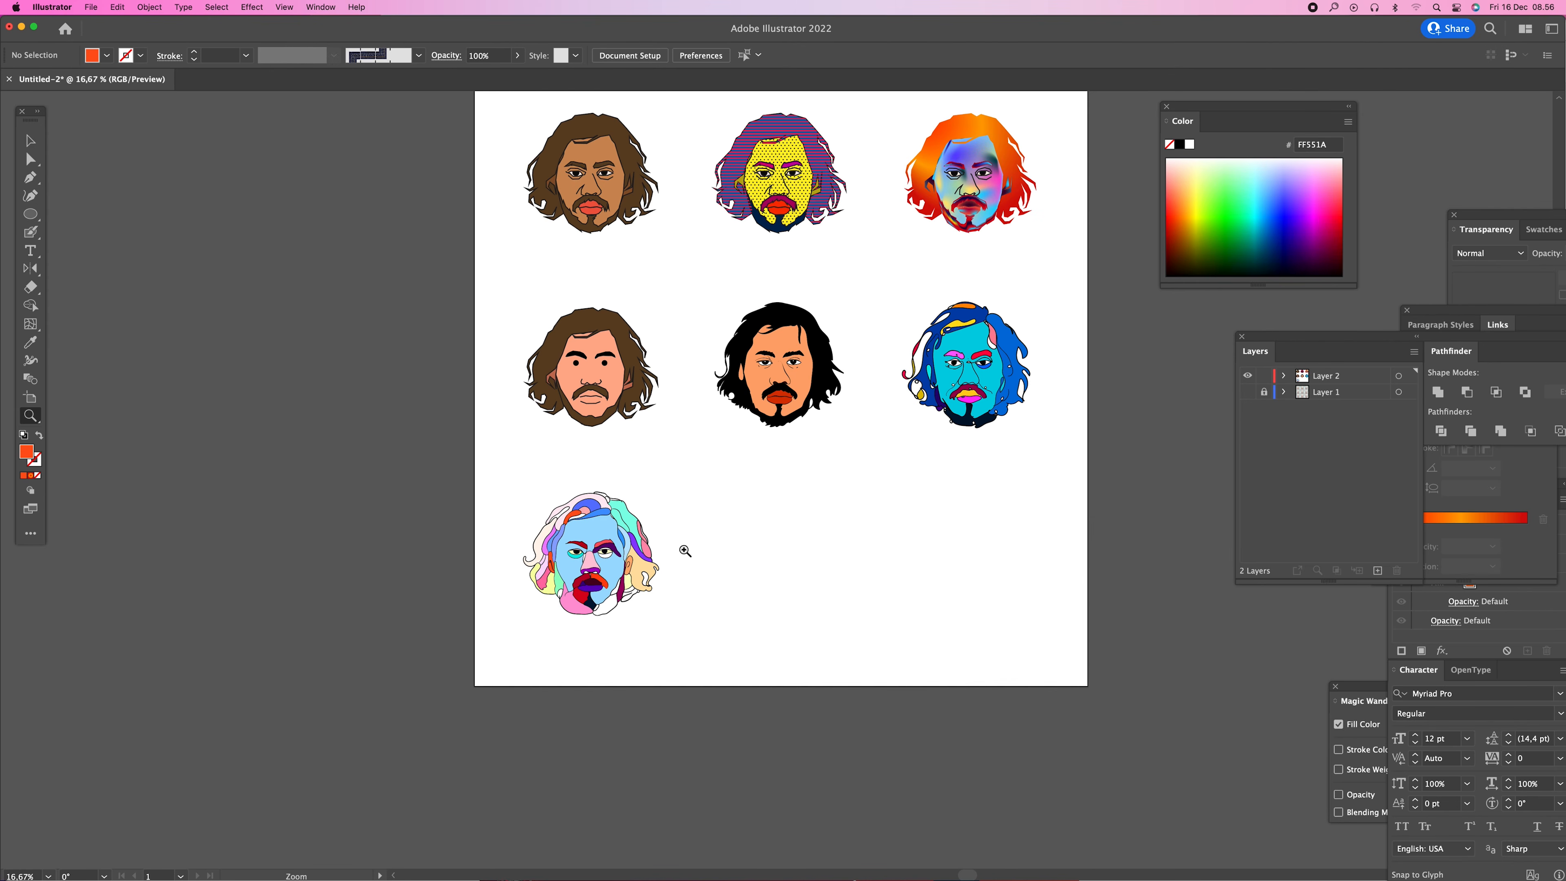
scroll(703, 563, "down", 2)
left_click_drag(552, 476, 752, 599)
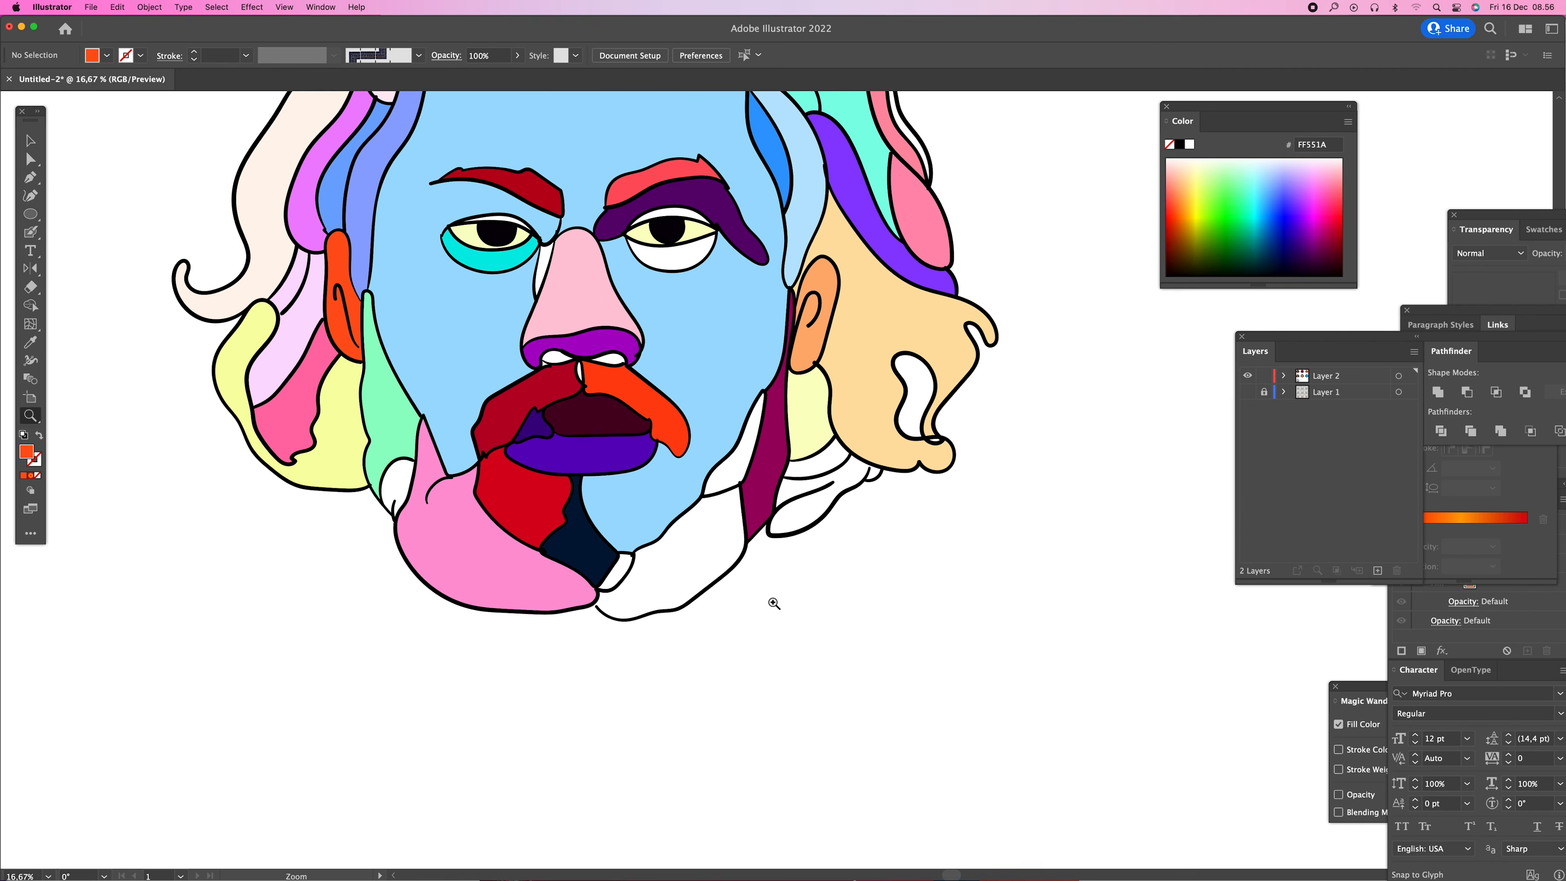
left_click(729, 456, "alt")
left_click(838, 394, "alt")
scroll(804, 511, "up", 5)
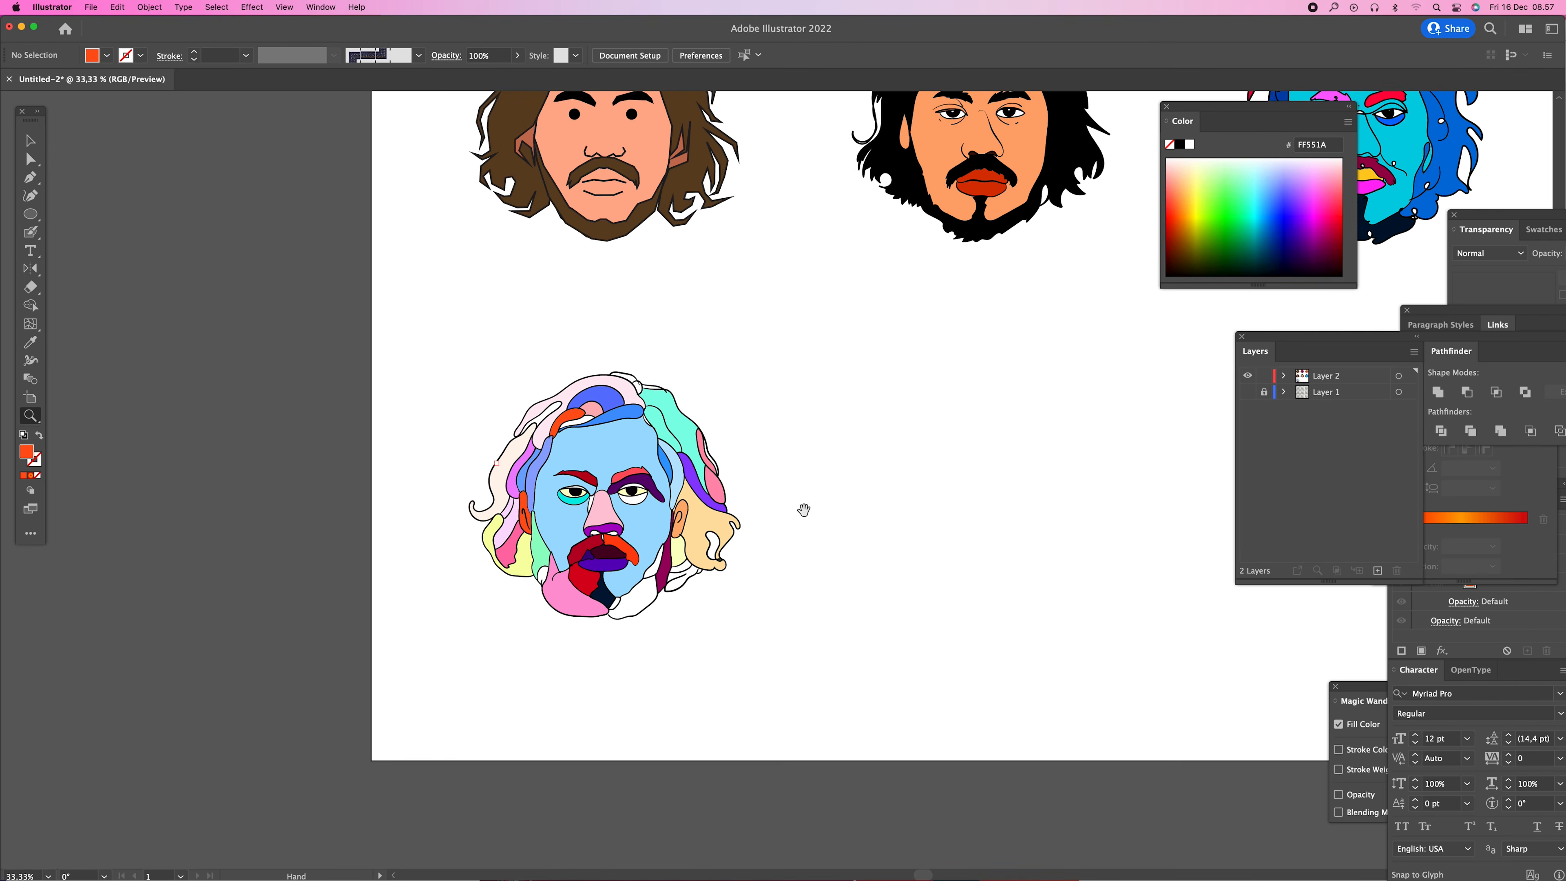
left_click(832, 497, "alt")
scroll(828, 494, "up", 5)
scroll(703, 617, "down", 2)
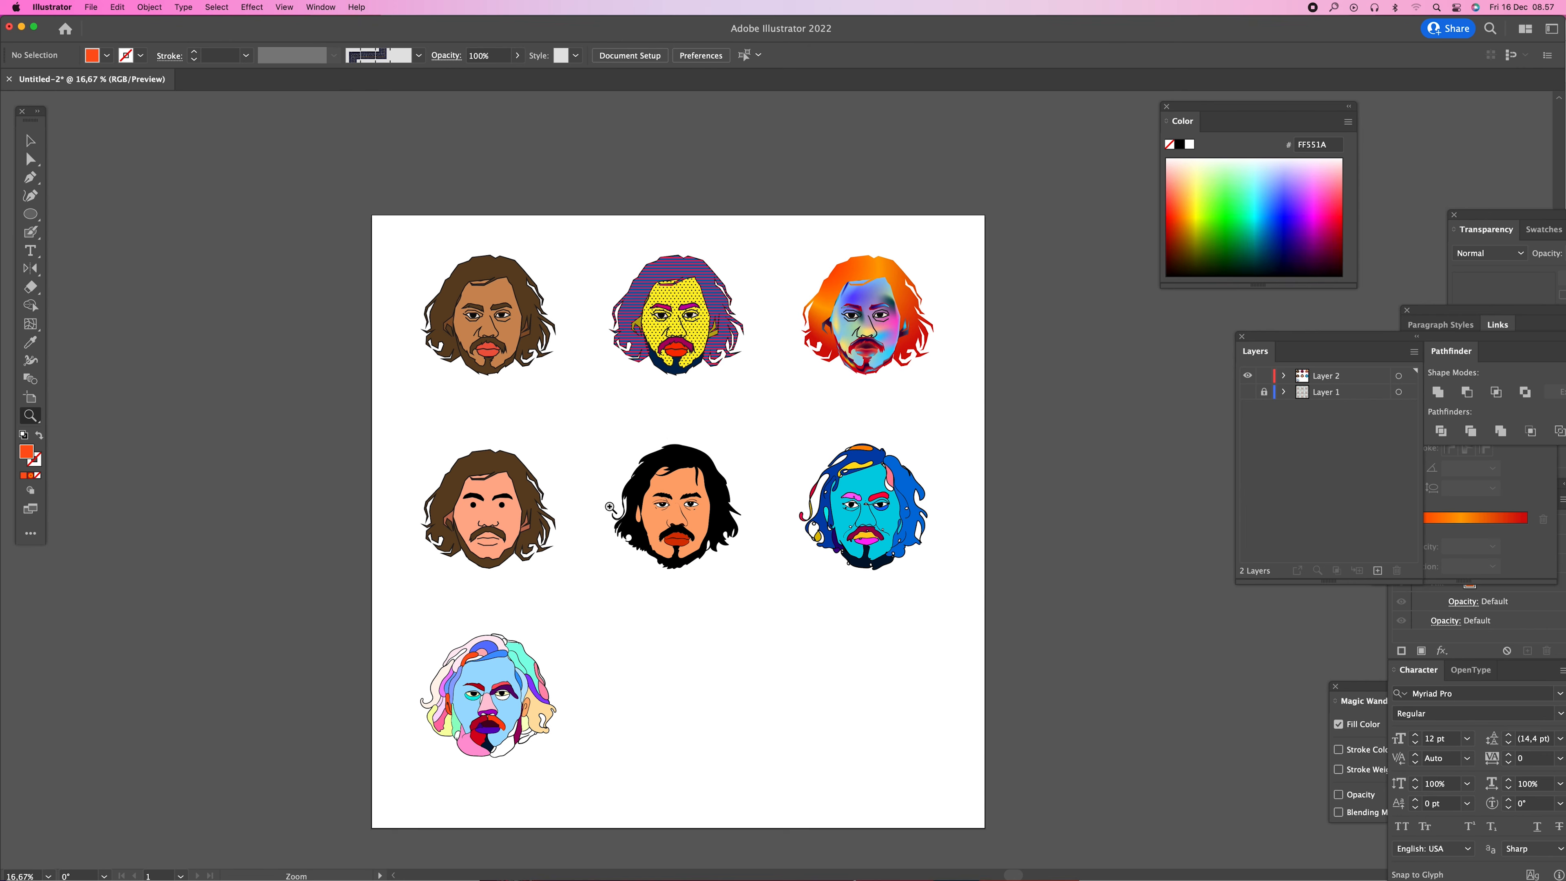
left_click_drag(728, 588, 732, 578)
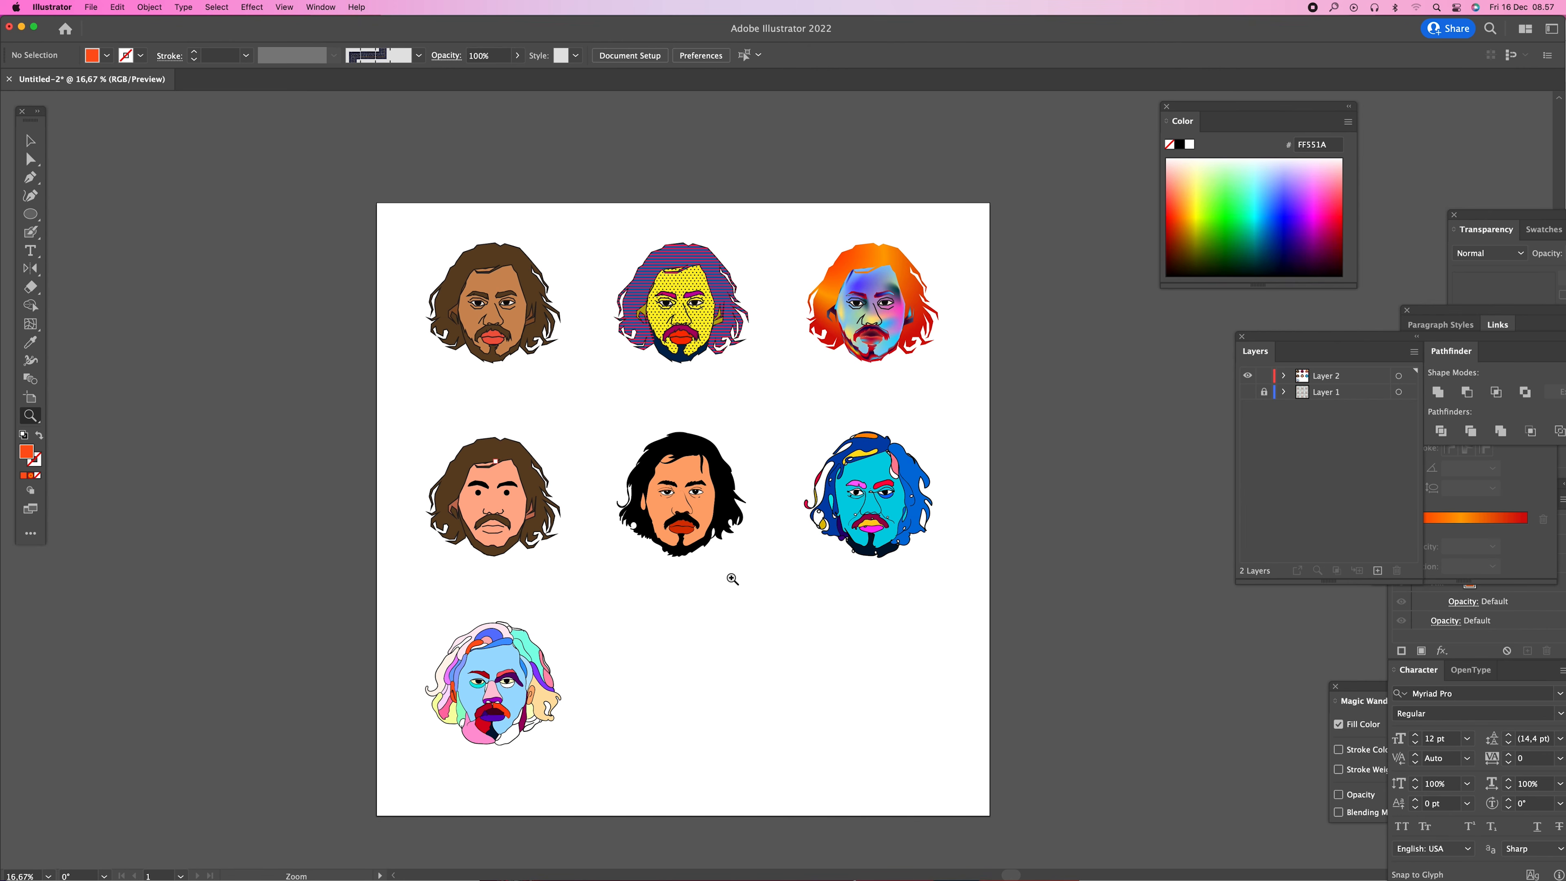
- Show the reference-photo layer (Layer 1) again and bring up the middle photo of the bottom row for the eighth portrait
left_click(1248, 392)
scroll(781, 597, "down", 3)
left_click(749, 575)
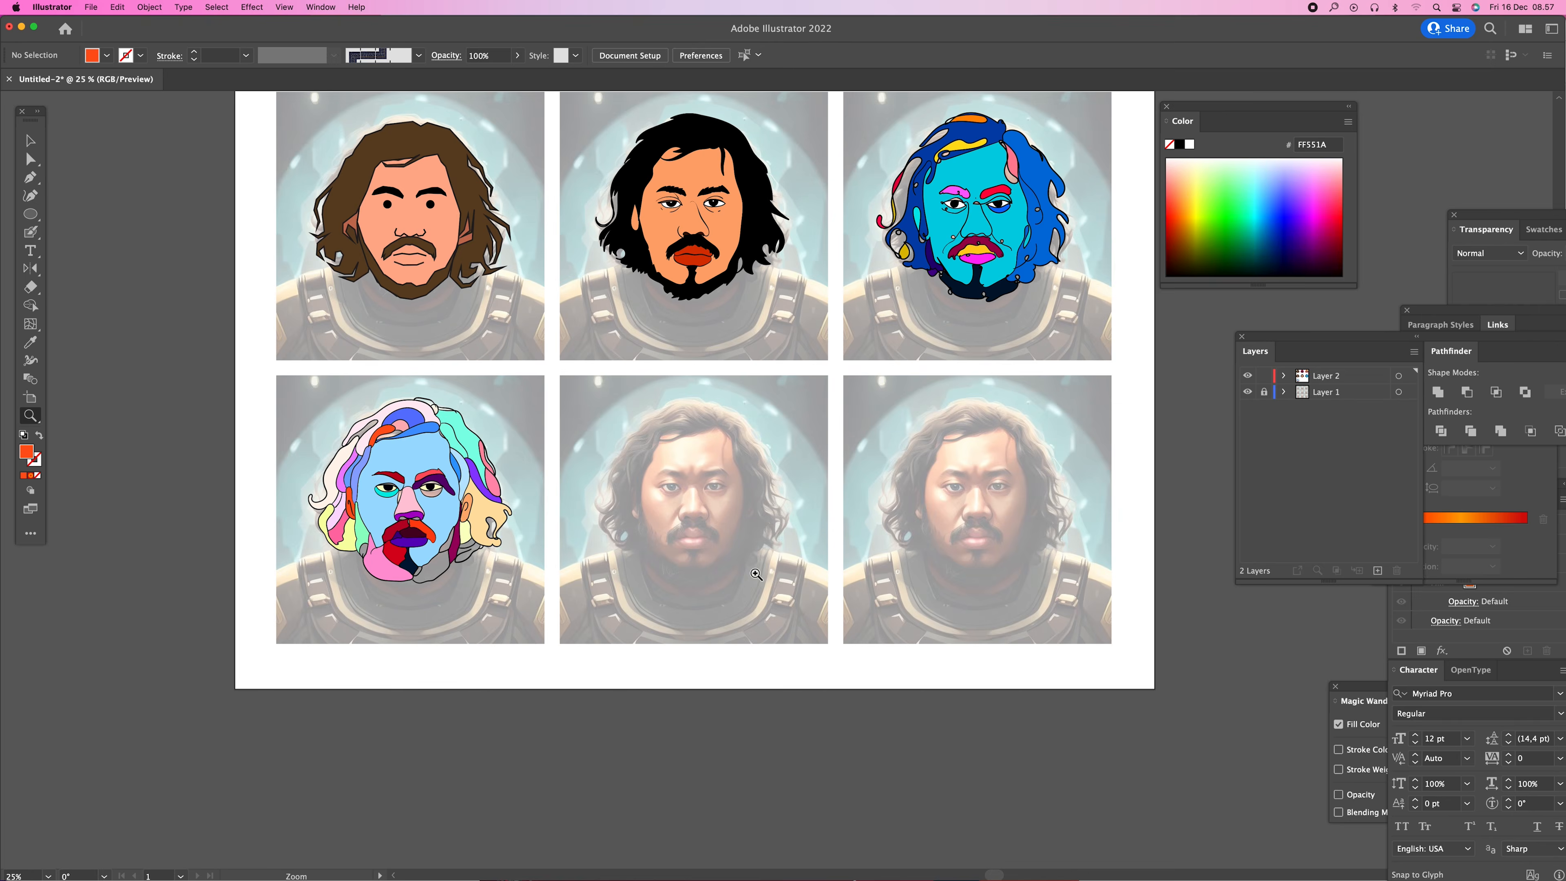
left_click(758, 543)
left_click(771, 492)
left_click(785, 498)
left_click_drag(792, 454, 775, 485)
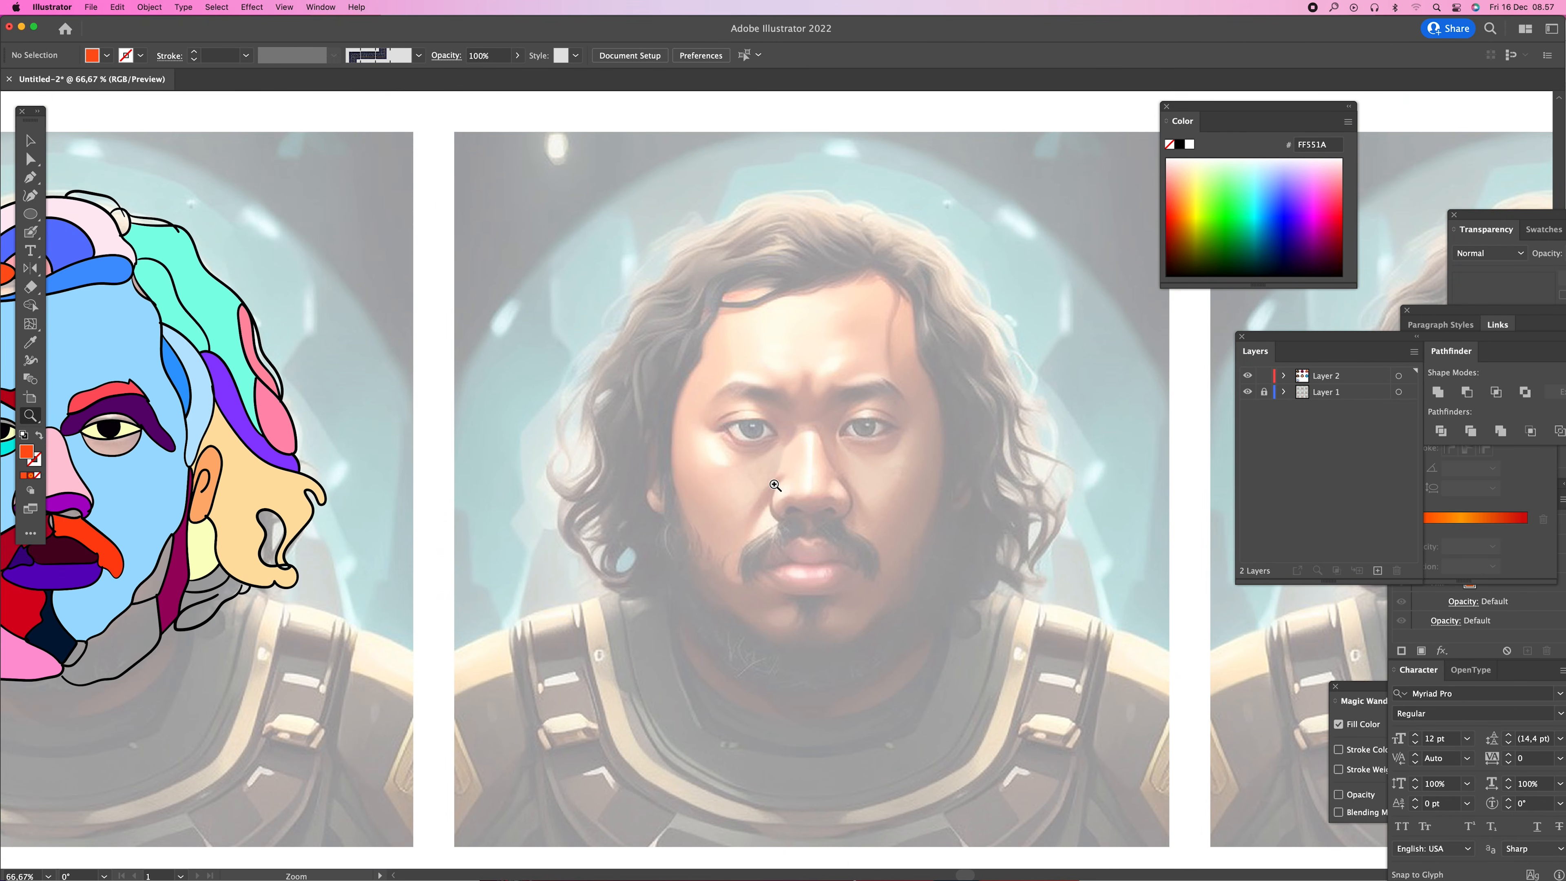
left_click(774, 486, "alt")
left_click(775, 485, "alt")
left_click(955, 469)
left_click(955, 469)
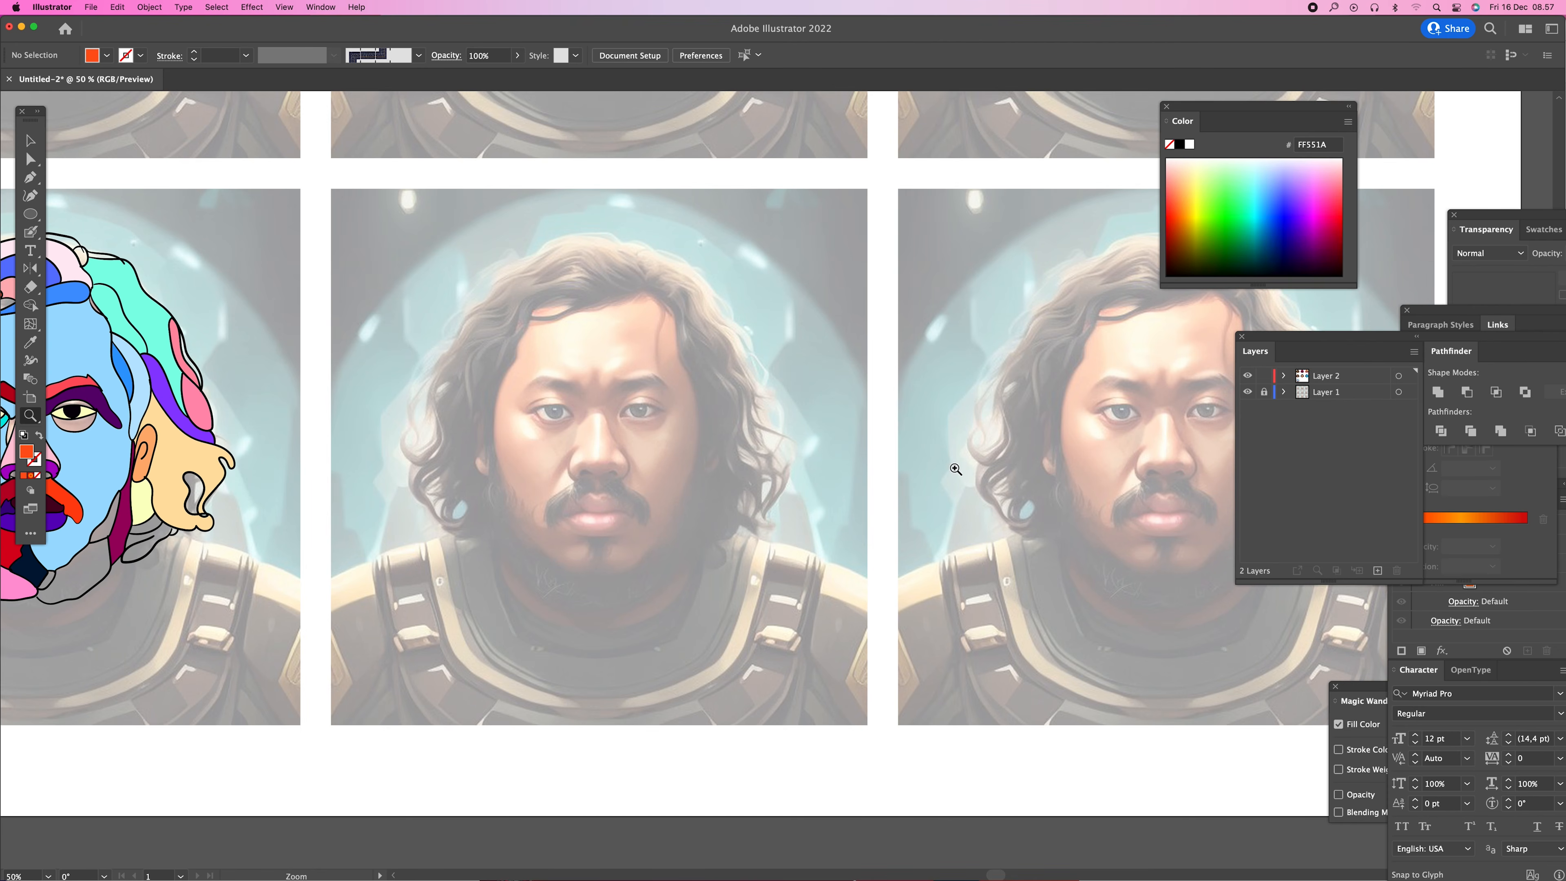
left_click(671, 377)
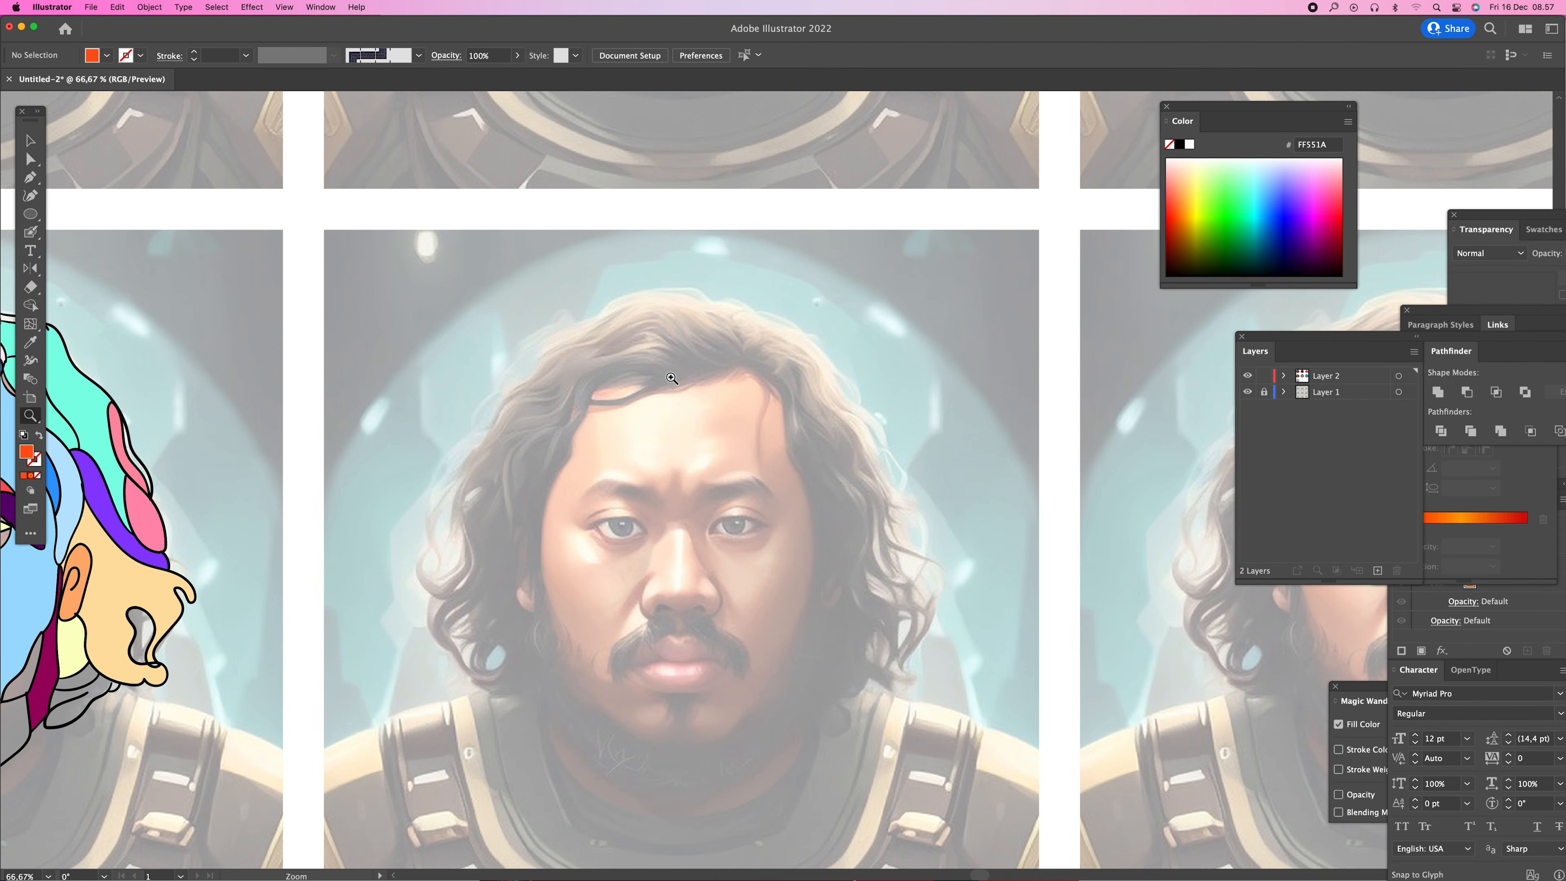
- Set the Blob Brush to a black 000000 fill for doodling the eighth portrait over its photo
key("shift+b")
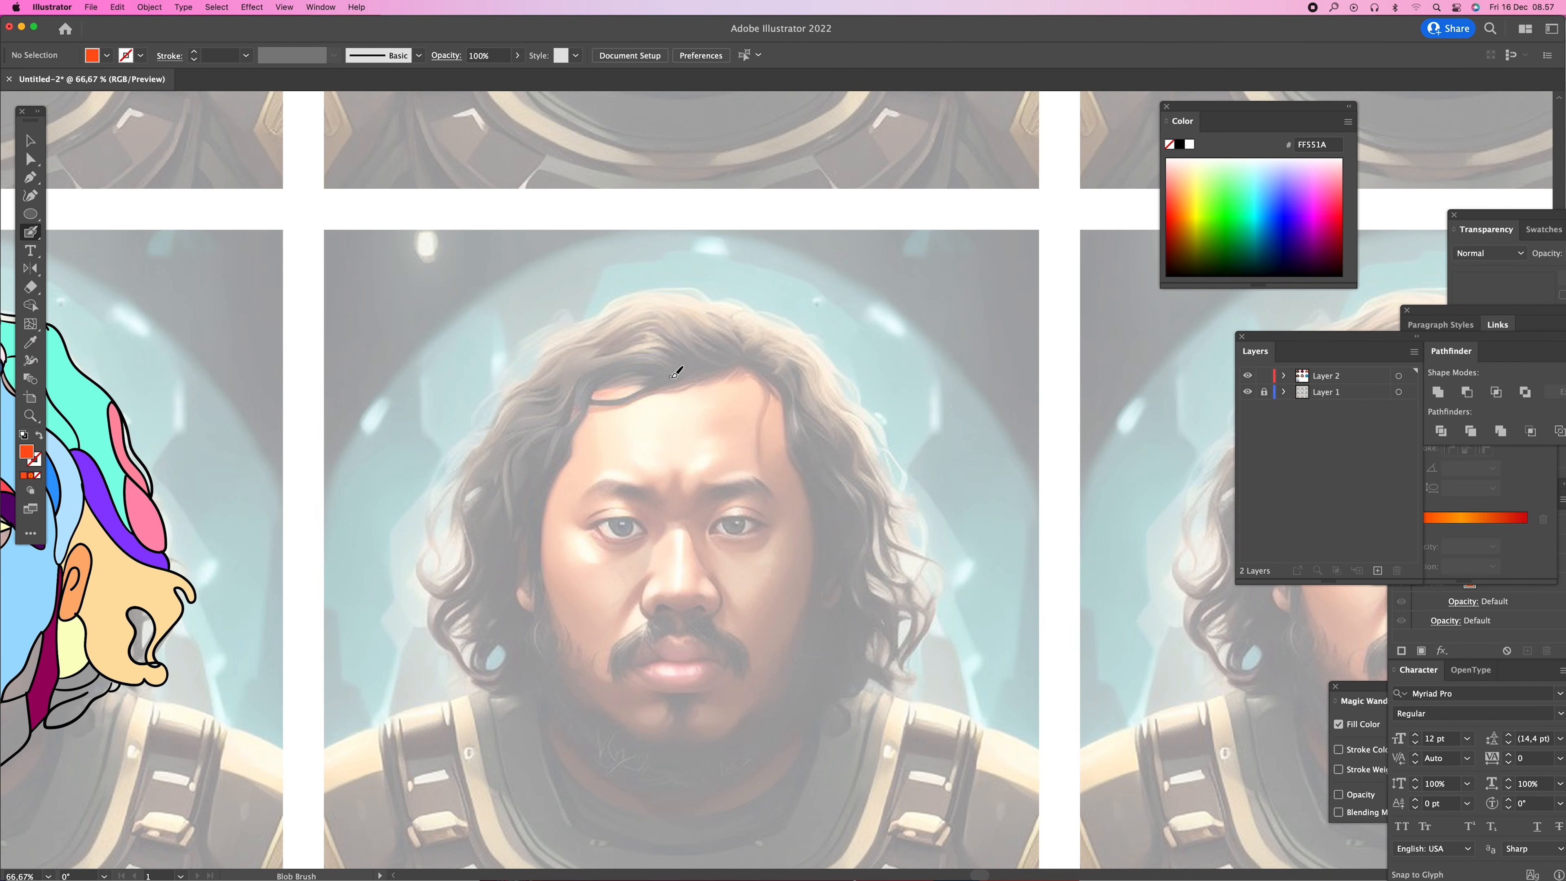
double_click(39, 458)
type("000000")
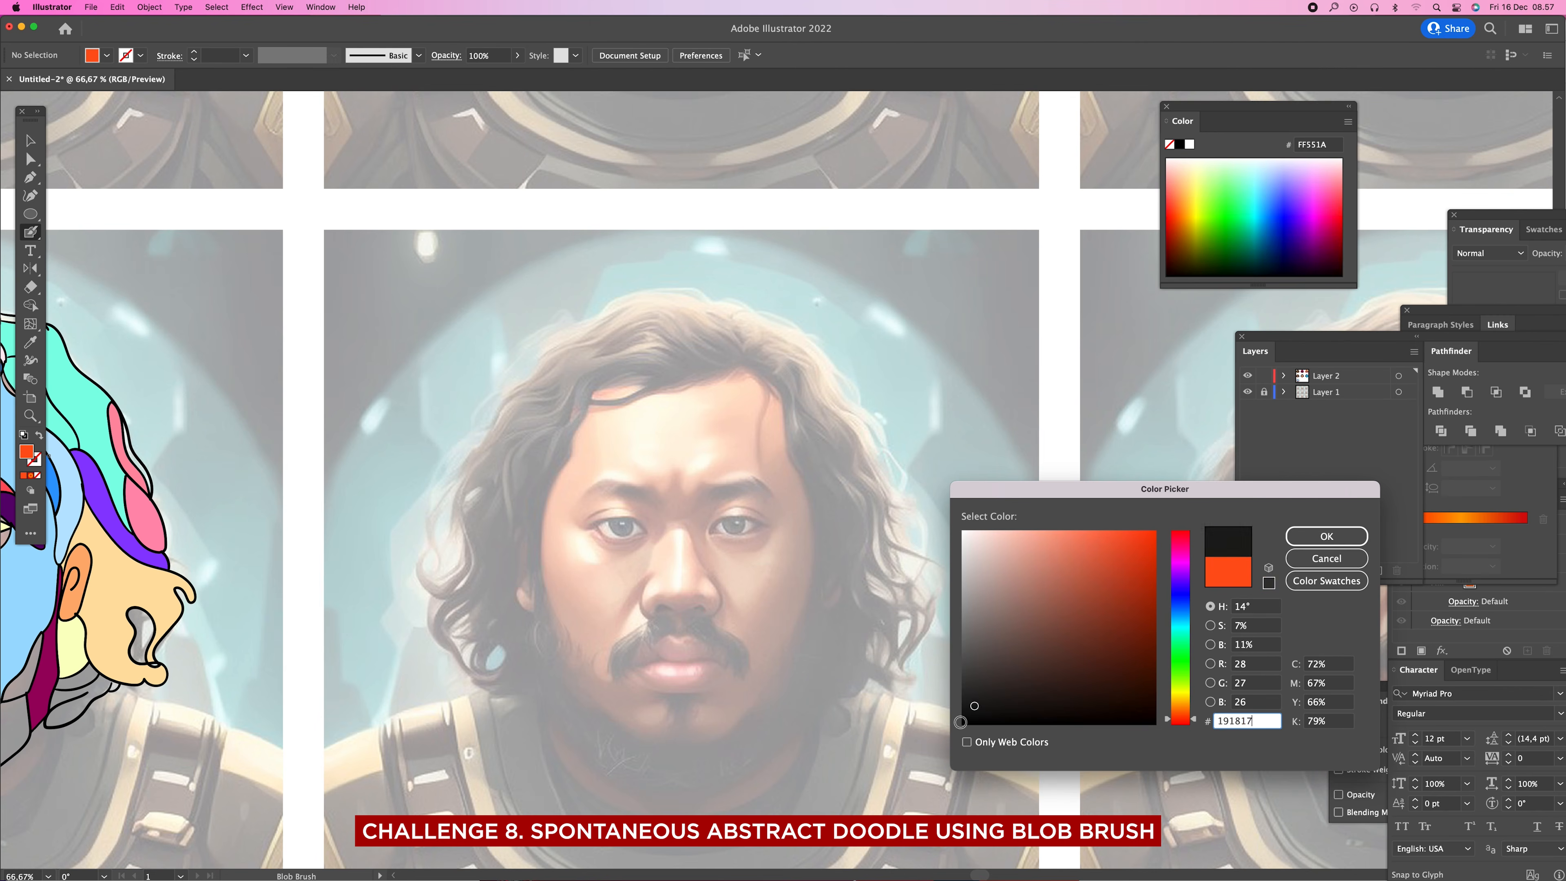
key("Return")
key("z")
double_click(677, 493)
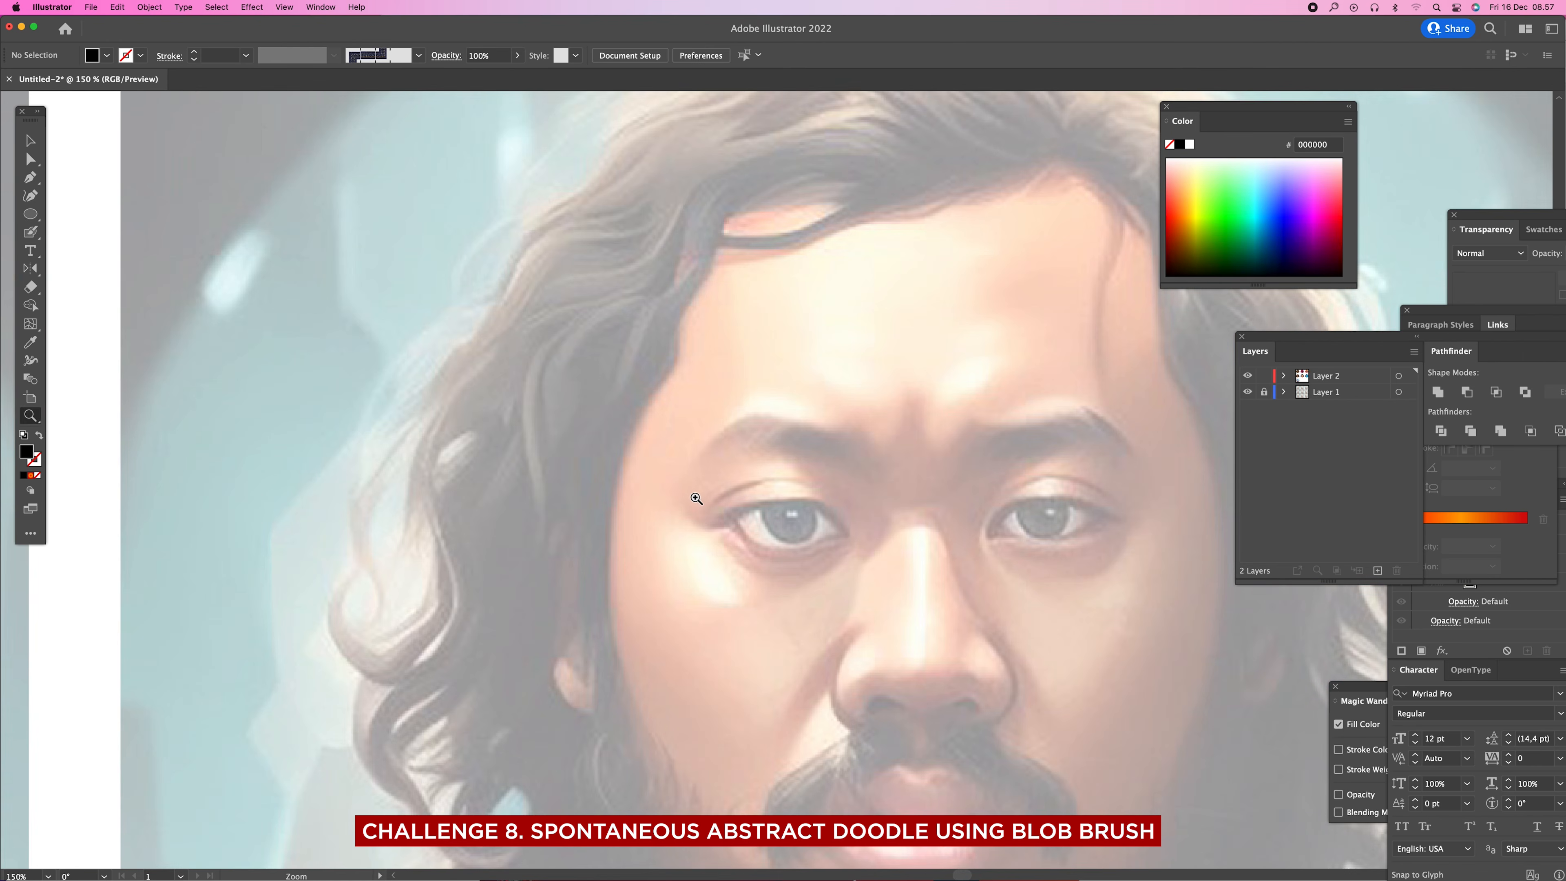
- Doodle the almond outlines and irises of both eyes over the photo with the Blob Brush
key("shift+b")
scroll(703, 456, "down", 4)
scroll(703, 456, "right", 5)
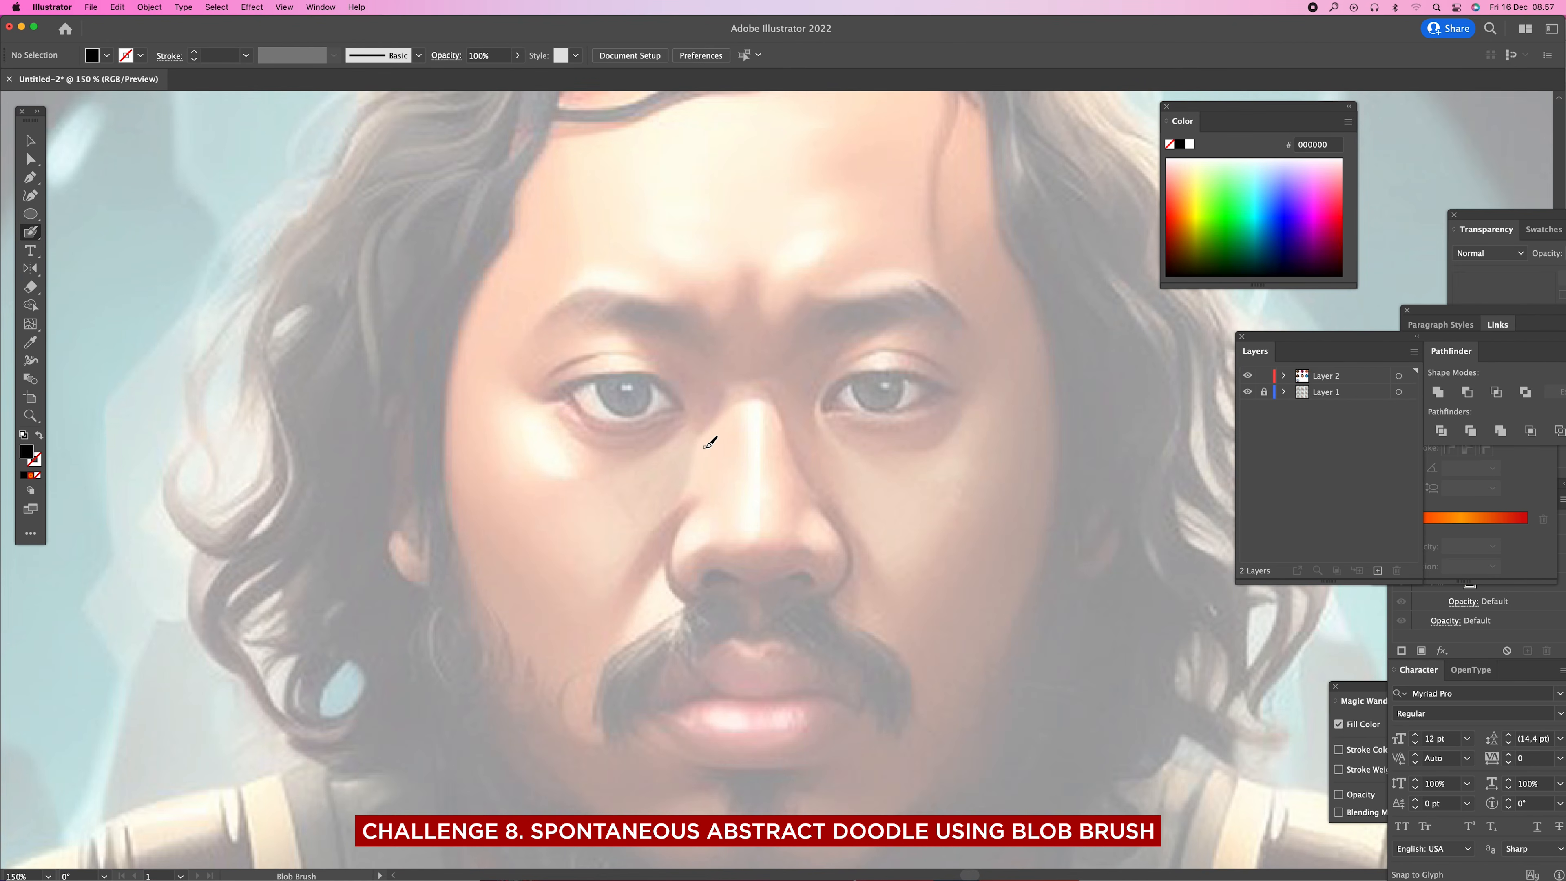
scroll(689, 409, "up", 2)
scroll(689, 410, "left", 1)
mouse_move(553, 446)
left_mouse_down()
mouse_move(624, 421)
mouse_move(700, 431)
mouse_move(720, 467)
mouse_move(627, 442)
mouse_move(558, 456)
mouse_move(628, 491)
mouse_move(715, 470)
left_mouse_up()
scroll(908, 454, "right", 5)
scroll(908, 454, "down", 3)
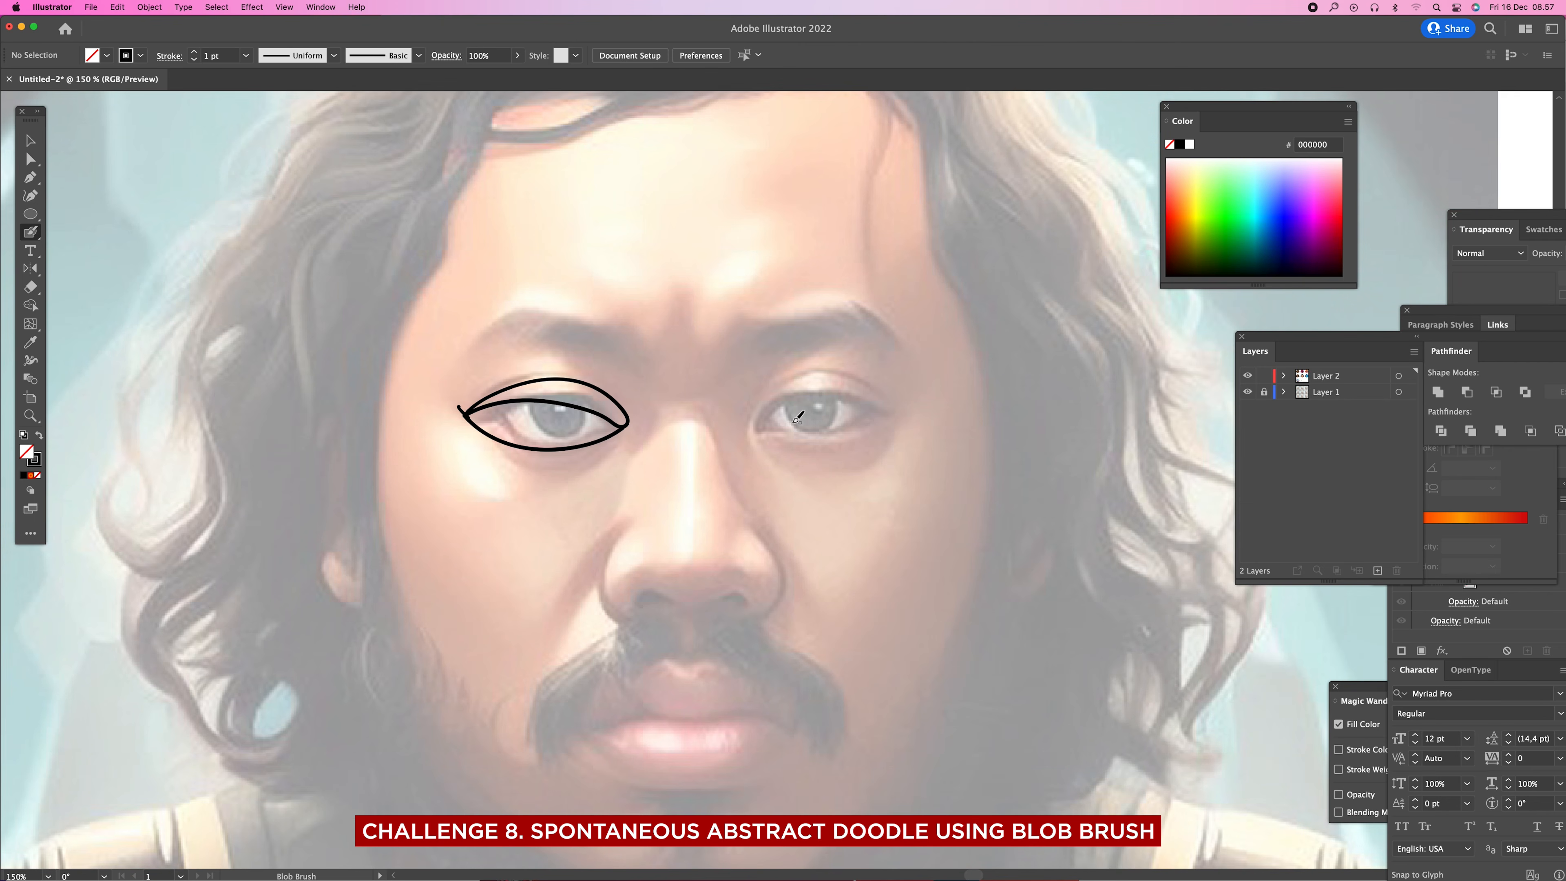
mouse_move(777, 405)
left_mouse_down()
mouse_move(822, 392)
mouse_move(892, 416)
mouse_move(838, 437)
mouse_move(754, 432)
mouse_move(789, 472)
mouse_move(848, 478)
mouse_move(888, 453)
mouse_move(896, 417)
mouse_move(889, 472)
mouse_move(821, 499)
mouse_move(769, 473)
mouse_move(751, 430)
mouse_move(801, 369)
mouse_move(850, 373)
mouse_move(885, 414)
mouse_move(794, 423)
mouse_move(824, 438)
mouse_move(832, 395)
left_mouse_up()
mouse_move(529, 400)
left_mouse_down()
mouse_move(536, 434)
mouse_move(572, 439)
mouse_move(592, 410)
mouse_move(612, 455)
mouse_move(542, 479)
mouse_move(468, 417)
left_mouse_up()
- Doodle both eyebrows with their inner-corner curls, plus the under-eye curves and the pupils
mouse_move(472, 357)
left_mouse_down()
mouse_move(521, 317)
mouse_move(597, 325)
mouse_move(648, 358)
mouse_move(667, 390)
mouse_move(658, 423)
mouse_move(630, 422)
mouse_move(620, 388)
mouse_move(641, 356)
mouse_move(475, 356)
mouse_move(583, 380)
left_mouse_up()
mouse_move(767, 431)
left_mouse_down()
mouse_move(731, 422)
mouse_move(732, 332)
mouse_move(856, 310)
mouse_move(895, 347)
mouse_move(786, 351)
left_mouse_up()
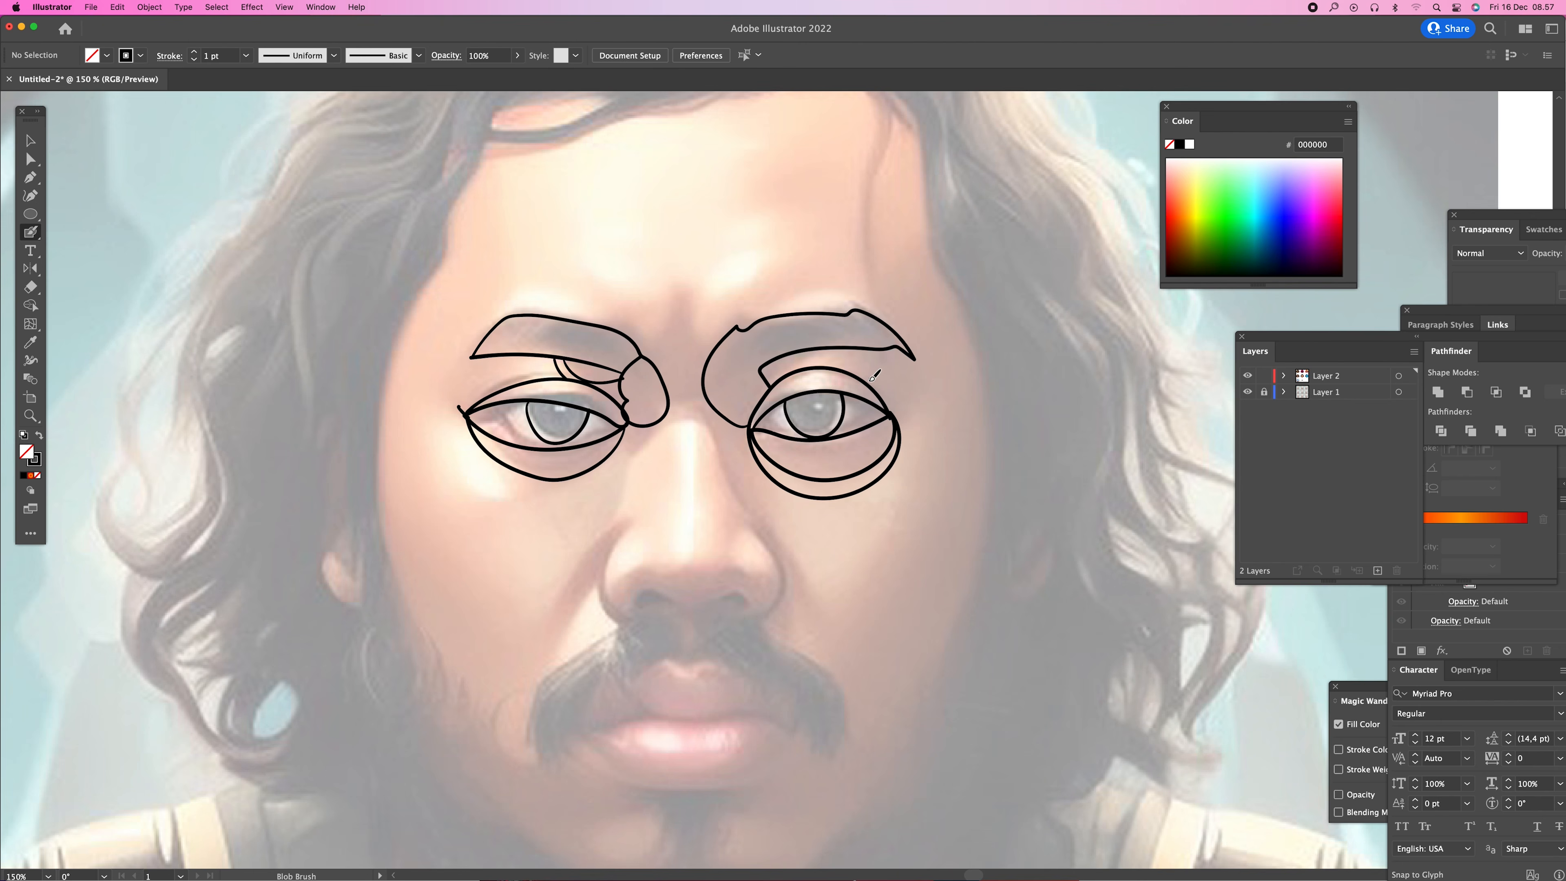
left_click_drag(895, 348, 872, 383)
left_click_drag(554, 405, 563, 404)
- Doodle the nose outline with its rounded tip and nostrils, and two curved lines along its bridge
mouse_move(646, 431)
left_mouse_down()
mouse_move(591, 591)
mouse_move(619, 619)
mouse_move(607, 595)
mouse_move(688, 572)
mouse_move(739, 579)
mouse_move(763, 615)
mouse_move(787, 562)
mouse_move(722, 443)
mouse_move(673, 413)
mouse_move(723, 447)
left_mouse_up()
mouse_move(655, 598)
left_mouse_down()
mouse_move(668, 549)
mouse_move(675, 560)
mouse_move(635, 564)
mouse_move(749, 551)
mouse_move(729, 559)
mouse_move(766, 565)
left_mouse_up()
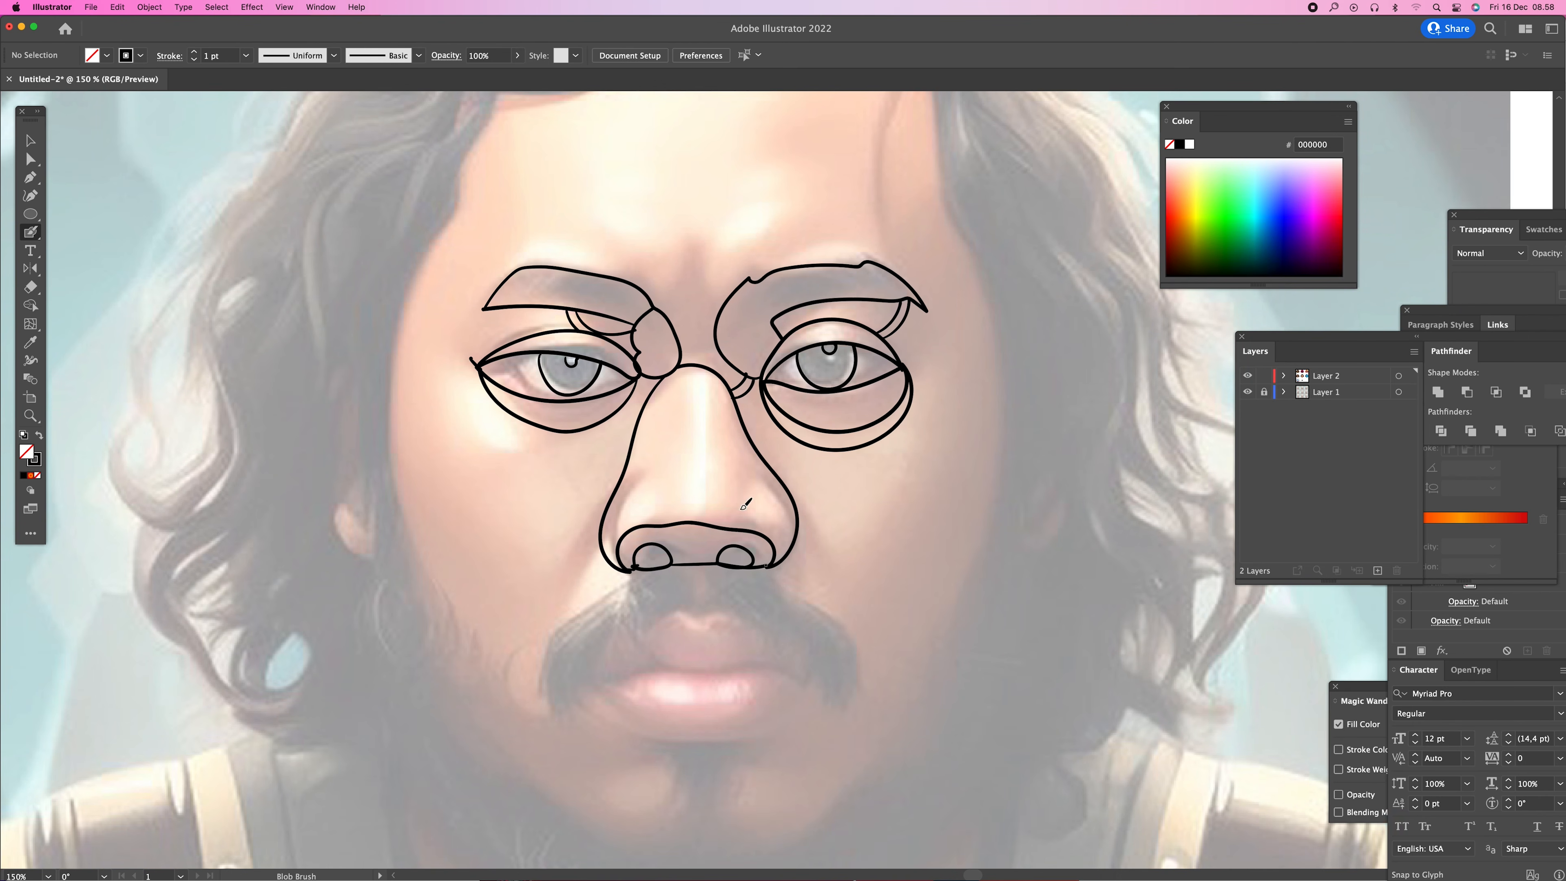
mouse_move(641, 521)
left_mouse_down()
mouse_move(666, 381)
mouse_move(732, 422)
mouse_move(730, 529)
left_mouse_up()
scroll(732, 527, "up", 5)
scroll(732, 528, "left", 2)
- Doodle the moustache with ragged, curled edges, and the lips and curly goatee below it
mouse_move(710, 438)
left_mouse_down()
mouse_move(612, 486)
mouse_move(591, 535)
mouse_move(605, 580)
mouse_move(602, 557)
mouse_move(611, 570)
mouse_move(638, 531)
mouse_move(699, 499)
mouse_move(701, 475)
mouse_move(688, 485)
mouse_move(711, 470)
mouse_move(704, 483)
mouse_move(729, 483)
mouse_move(766, 468)
mouse_move(758, 455)
mouse_move(867, 523)
mouse_move(863, 506)
mouse_move(877, 568)
mouse_move(887, 561)
mouse_move(907, 543)
mouse_move(896, 493)
mouse_move(821, 433)
left_mouse_up()
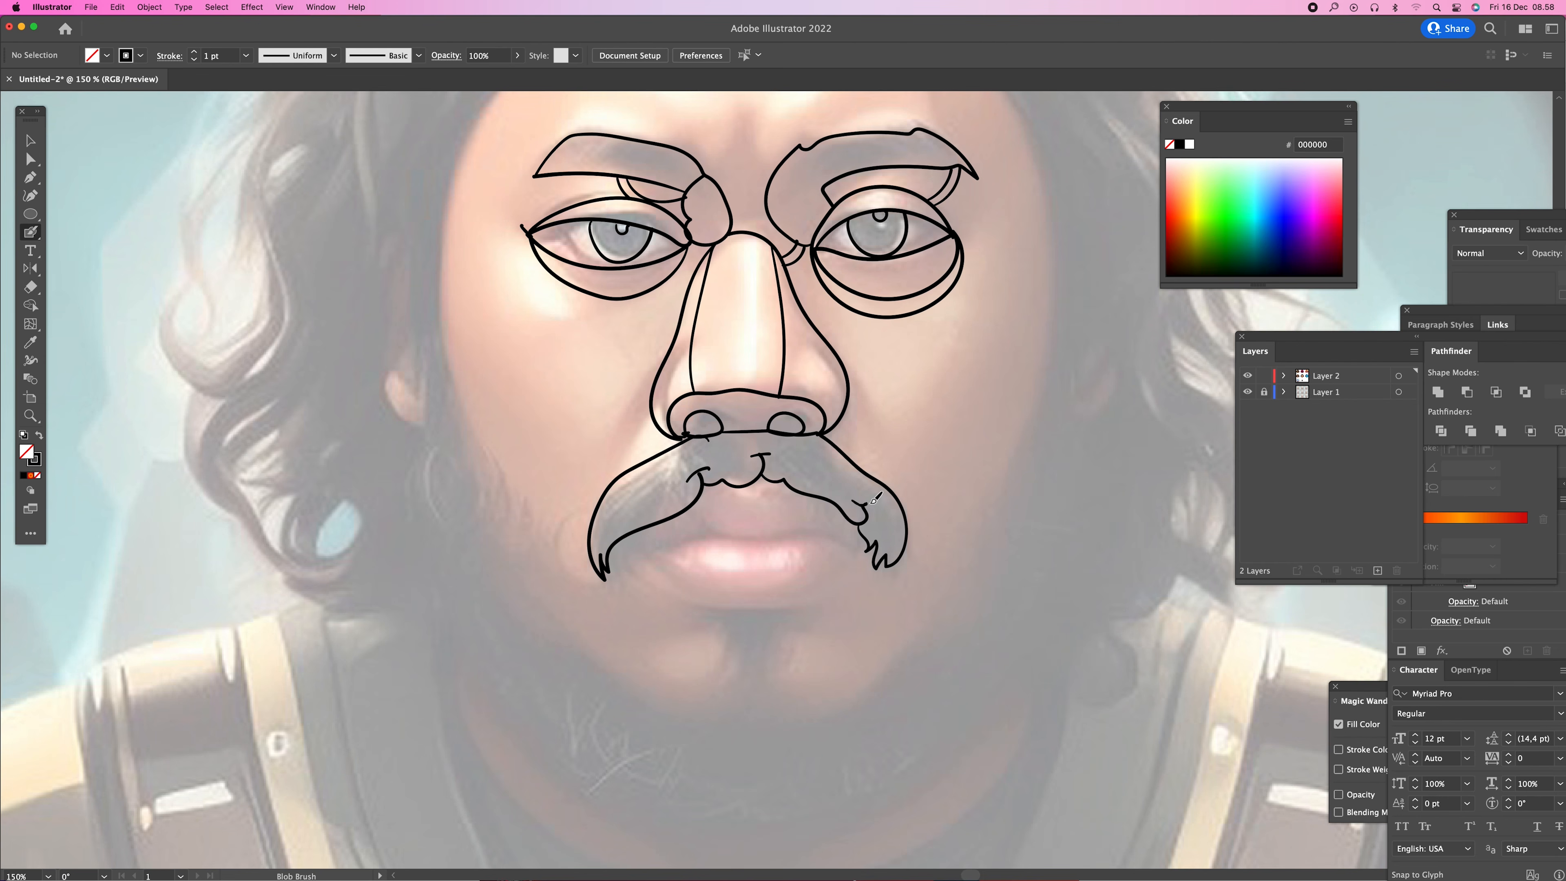
mouse_move(640, 529)
left_mouse_down()
mouse_move(770, 541)
mouse_move(803, 523)
mouse_move(821, 530)
mouse_move(808, 543)
mouse_move(860, 536)
left_mouse_up()
mouse_move(643, 556)
left_mouse_down()
mouse_move(659, 586)
mouse_move(759, 608)
mouse_move(845, 585)
mouse_move(861, 544)
mouse_move(790, 542)
mouse_move(826, 565)
mouse_move(763, 554)
mouse_move(777, 577)
mouse_move(754, 594)
mouse_move(784, 600)
mouse_move(833, 515)
left_mouse_up()
- Doodle the beard from the left-hand cheek around the chin, ending in layered curls at the right-hand jaw
mouse_move(612, 445)
left_mouse_down()
mouse_move(568, 429)
mouse_move(555, 446)
mouse_move(538, 391)
mouse_move(487, 433)
mouse_move(502, 575)
mouse_move(556, 633)
mouse_move(650, 627)
mouse_move(635, 588)
mouse_move(620, 607)
mouse_move(627, 528)
mouse_move(605, 487)
left_mouse_up()
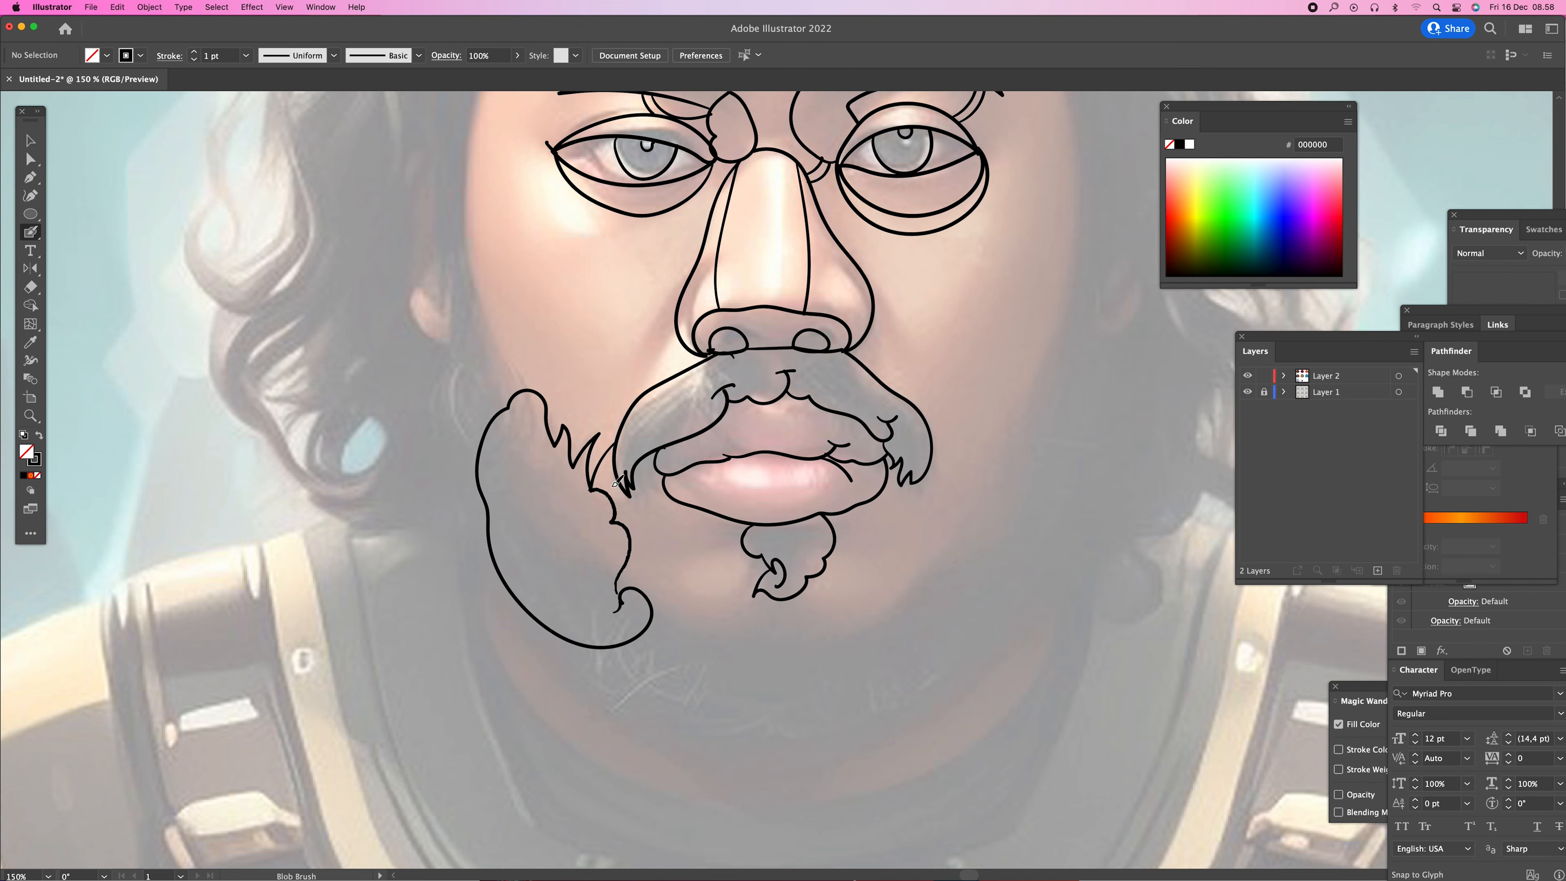
key("super+minus")
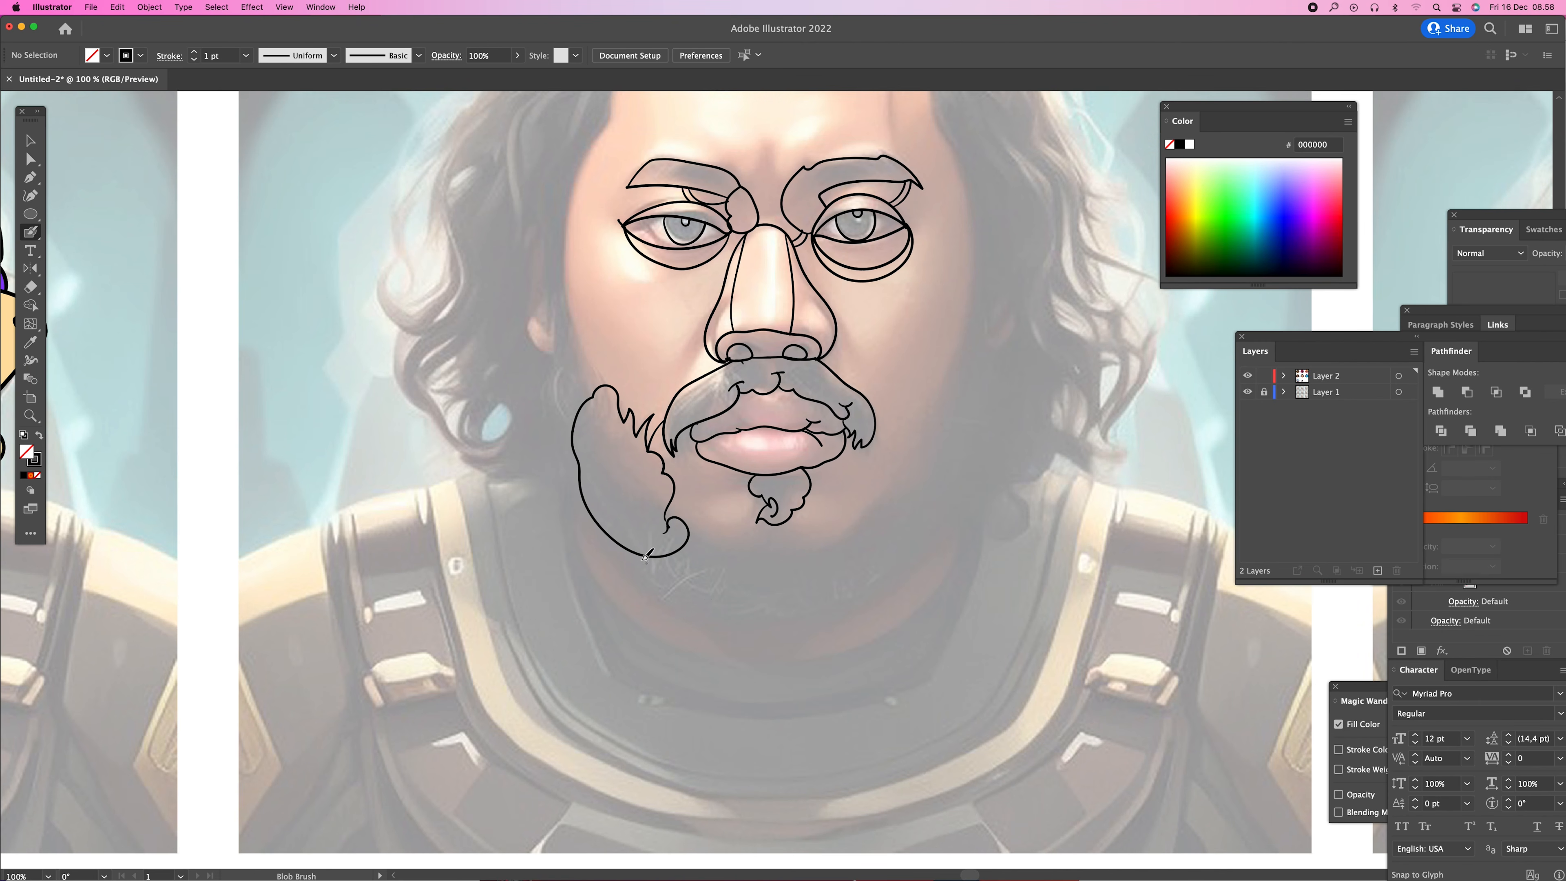
mouse_move(655, 575)
left_mouse_down()
mouse_move(696, 618)
mouse_move(806, 631)
mouse_move(931, 555)
mouse_move(956, 493)
mouse_move(897, 482)
mouse_move(844, 542)
mouse_move(783, 545)
left_mouse_up()
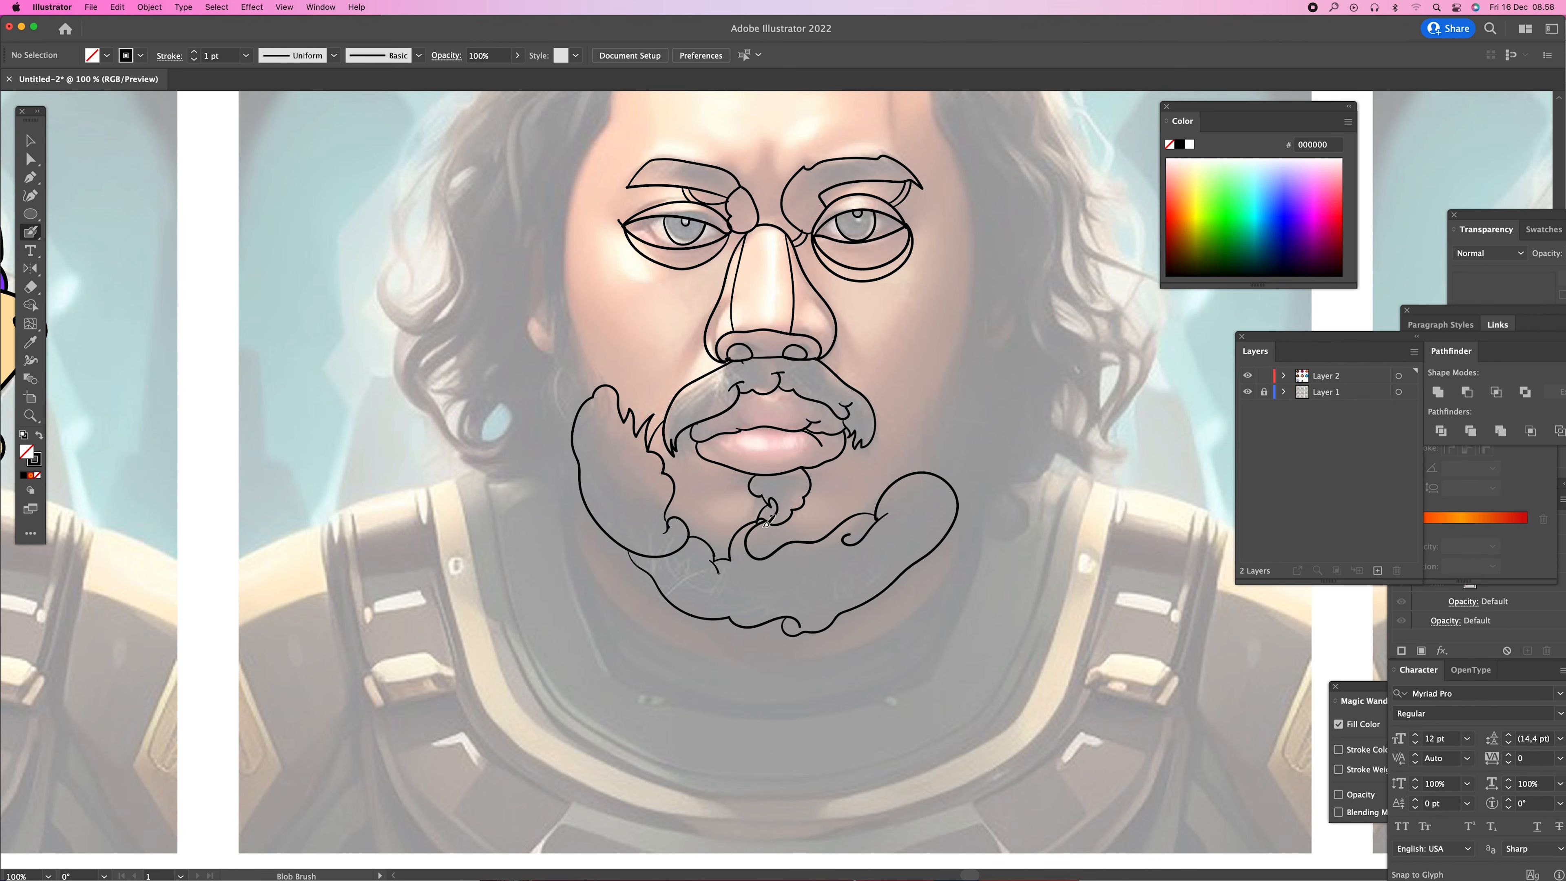
key("space")
left_click_drag(831, 471, 741, 572)
left_click_drag(855, 554, 866, 597)
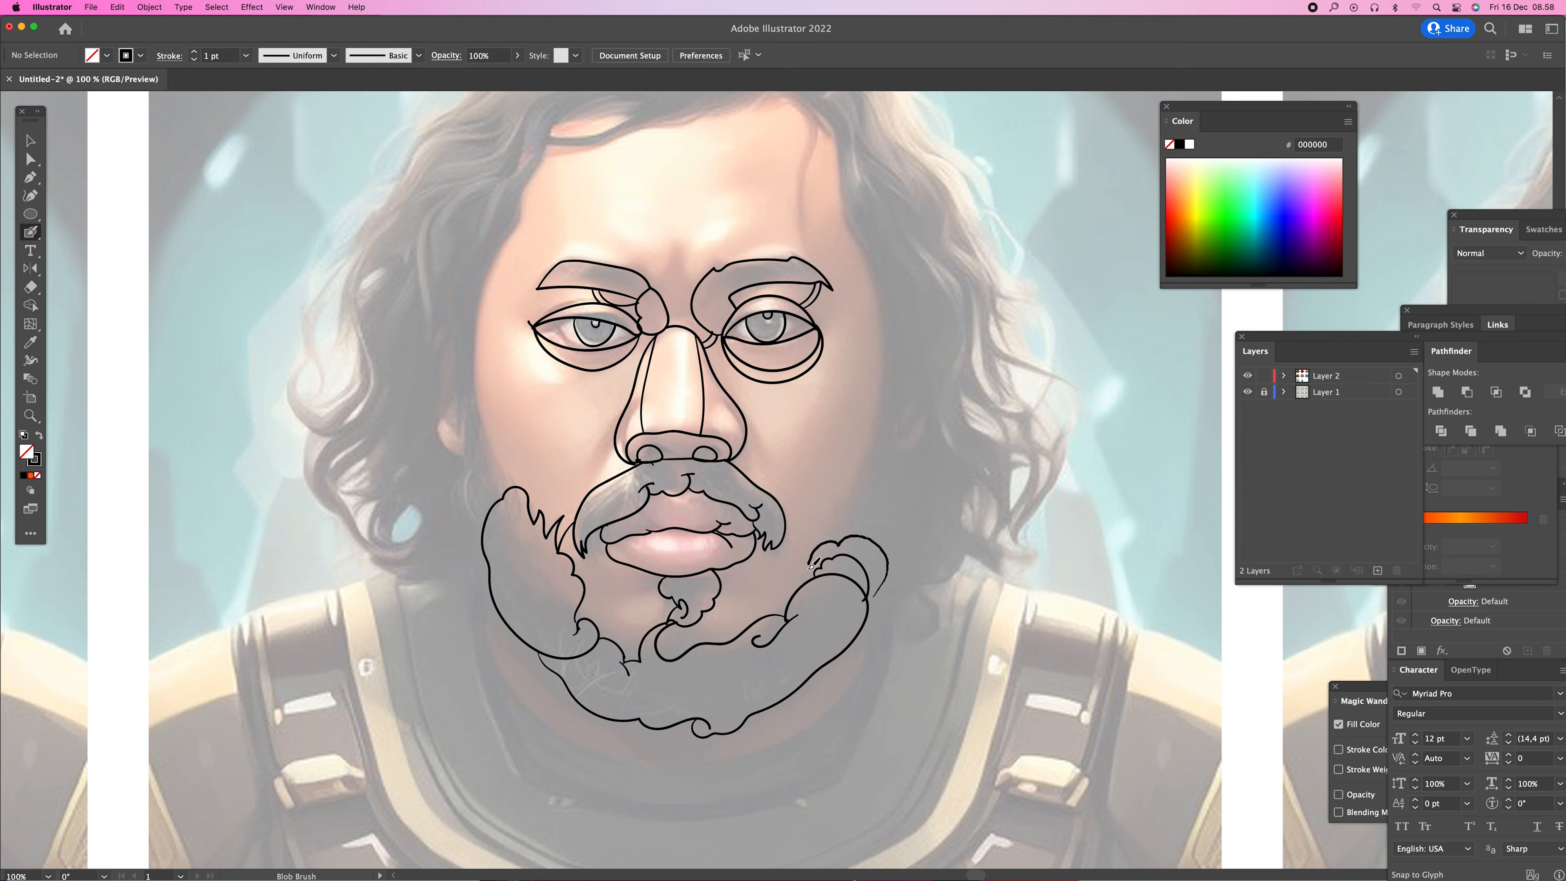
- Doodle the fringe above the forehead, the outline of the crown and a round, oval-spotted lobe at its right-hand end
scroll(872, 517, "up", 5)
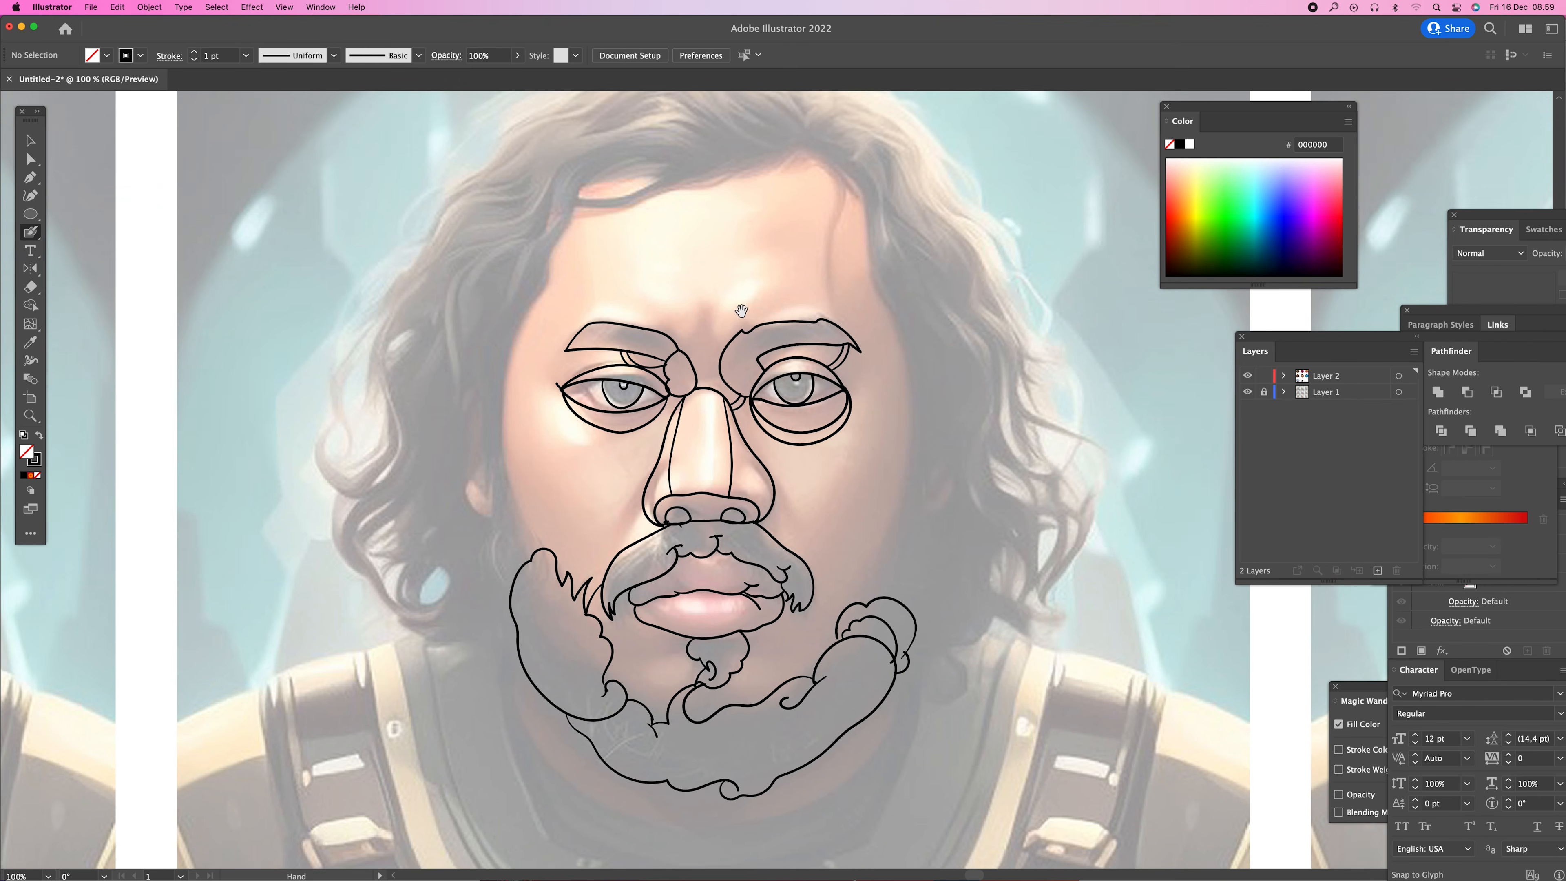
mouse_move(810, 200)
left_mouse_down()
mouse_move(748, 243)
mouse_move(580, 266)
mouse_move(579, 224)
mouse_move(607, 258)
mouse_move(665, 247)
mouse_move(768, 193)
left_mouse_up()
left_click_drag(681, 230, 622, 227)
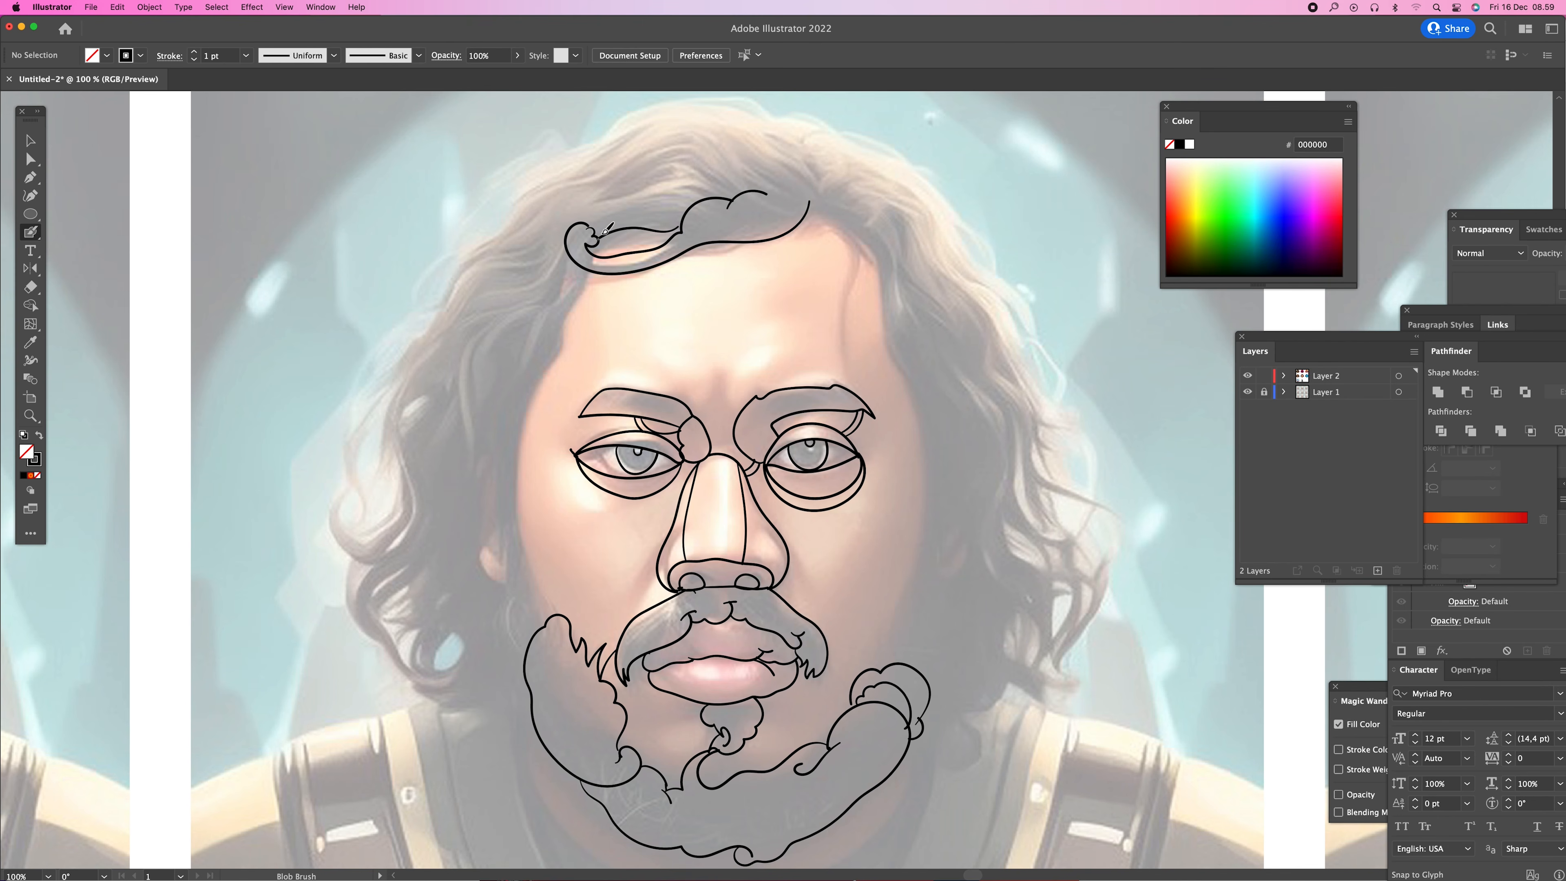
scroll(606, 230, "up", 5)
mouse_move(544, 287)
left_mouse_down()
mouse_move(661, 195)
mouse_move(814, 175)
mouse_move(849, 192)
mouse_move(805, 252)
mouse_move(858, 212)
mouse_move(938, 218)
mouse_move(970, 252)
mouse_move(965, 313)
mouse_move(890, 334)
mouse_move(833, 251)
left_mouse_up()
mouse_move(916, 276)
left_mouse_down()
mouse_move(953, 259)
mouse_move(894, 230)
mouse_move(922, 221)
mouse_move(892, 302)
left_mouse_up()
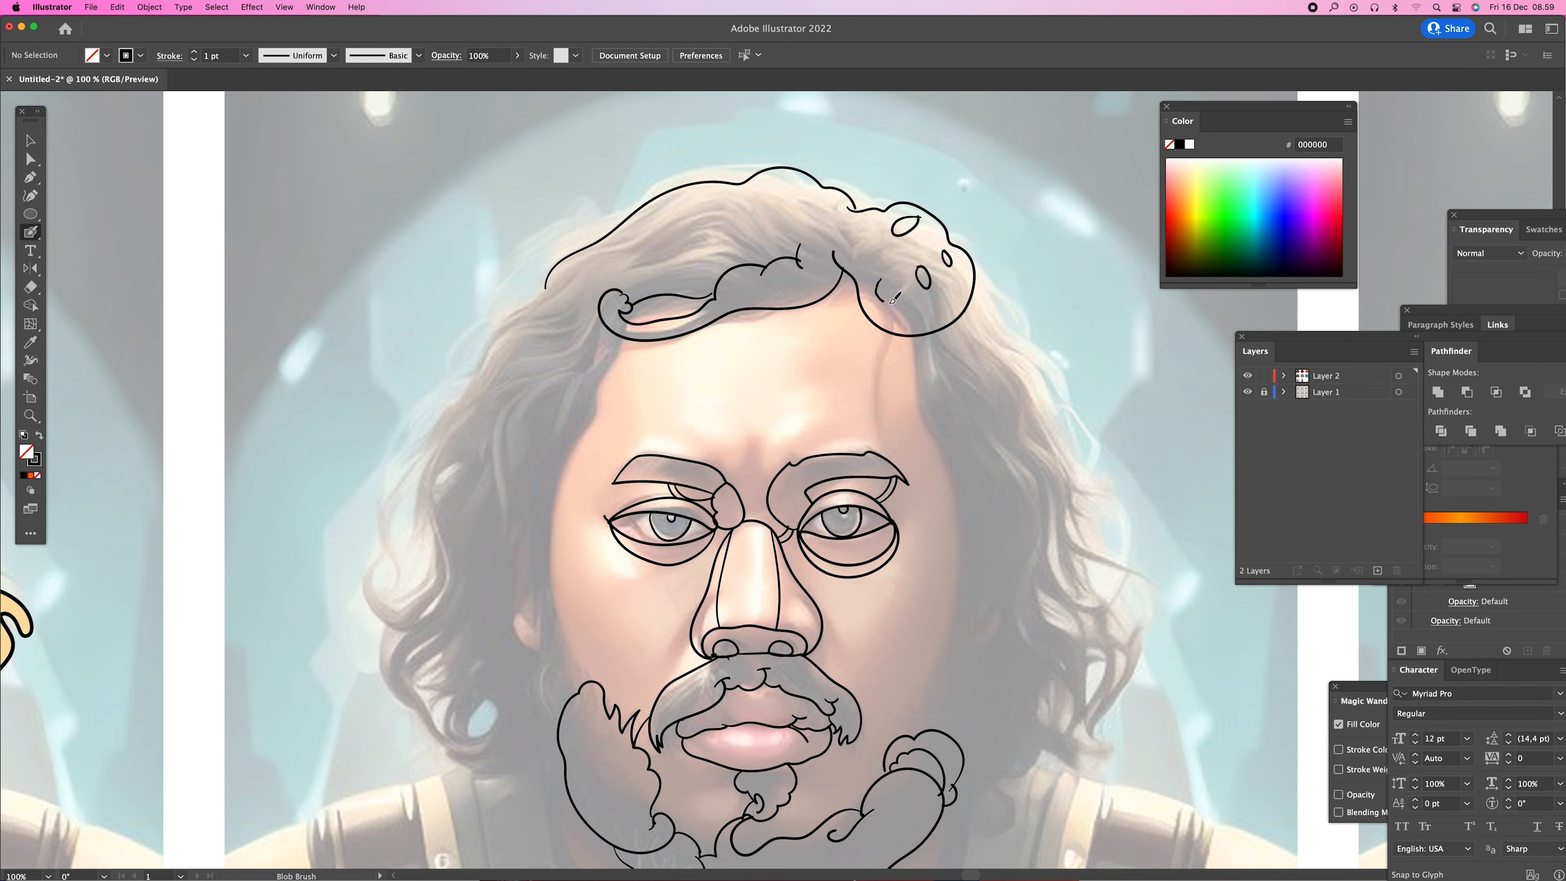
- Doodle the long left-hand hair strands down to the curled tip, with looping curves between them
scroll(817, 312, "left", 3)
mouse_move(689, 348)
left_mouse_down()
mouse_move(617, 515)
mouse_move(639, 655)
mouse_move(627, 667)
mouse_move(600, 626)
mouse_move(594, 432)
mouse_move(548, 488)
mouse_move(531, 584)
mouse_move(503, 627)
mouse_move(448, 617)
mouse_move(441, 577)
mouse_move(471, 578)
mouse_move(487, 610)
mouse_move(507, 560)
mouse_move(502, 491)
mouse_move(614, 298)
left_mouse_up()
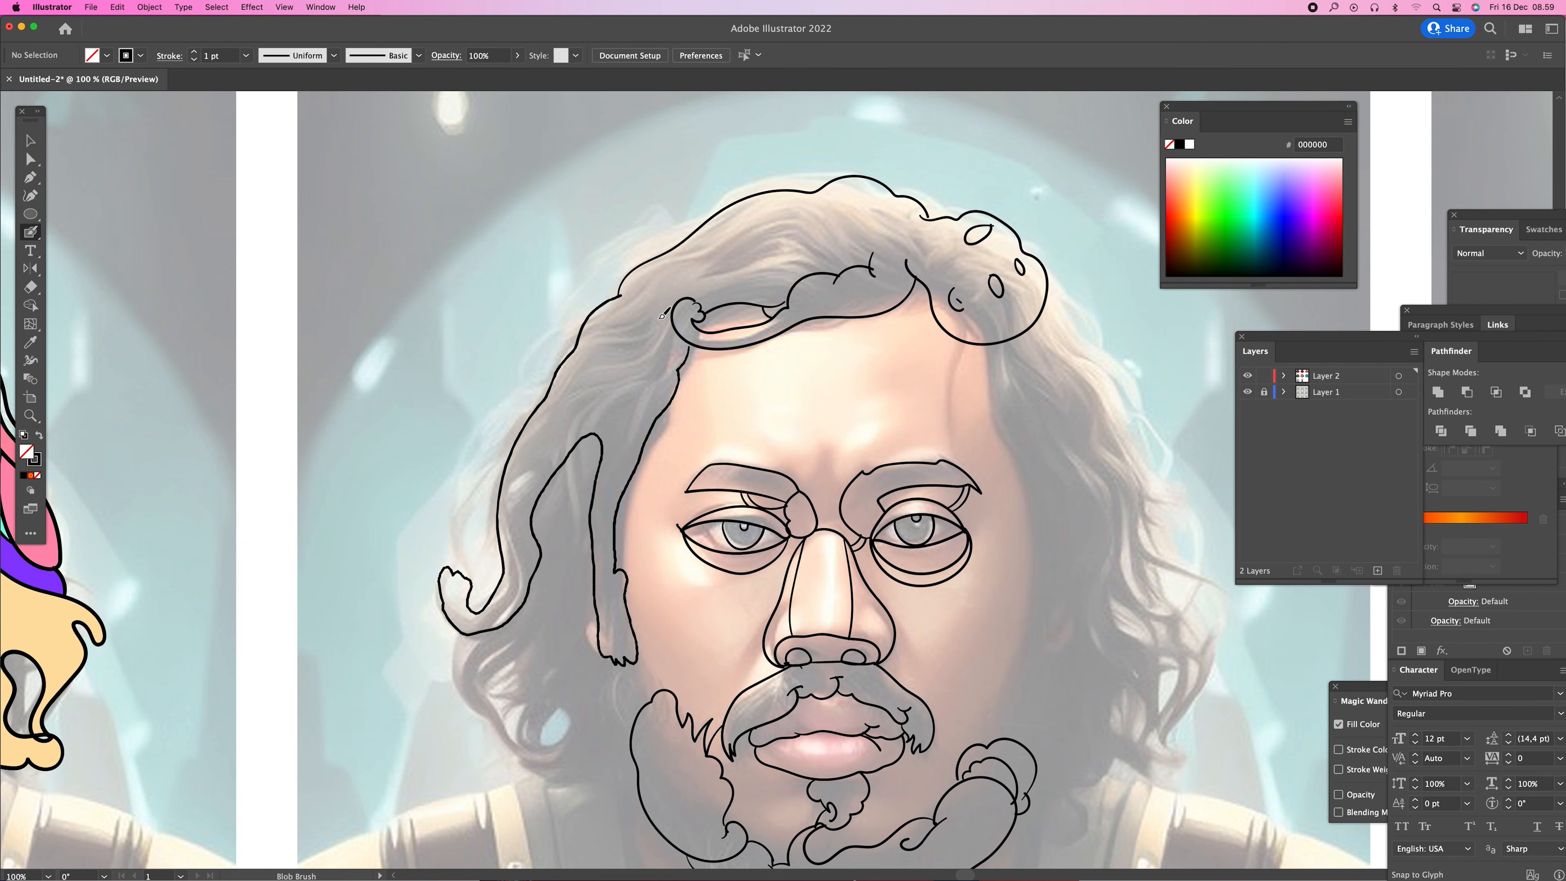
mouse_move(684, 336)
left_mouse_down()
mouse_move(643, 352)
mouse_move(652, 378)
mouse_move(595, 436)
mouse_move(605, 446)
mouse_move(578, 435)
mouse_move(604, 459)
mouse_move(573, 458)
mouse_move(604, 472)
mouse_move(557, 506)
mouse_move(579, 570)
mouse_move(646, 546)
left_mouse_up()
scroll(609, 386, "down", 2)
scroll(612, 442, "down", 2)
mouse_move(555, 475)
left_mouse_down()
mouse_move(561, 552)
mouse_move(630, 583)
left_mouse_up()
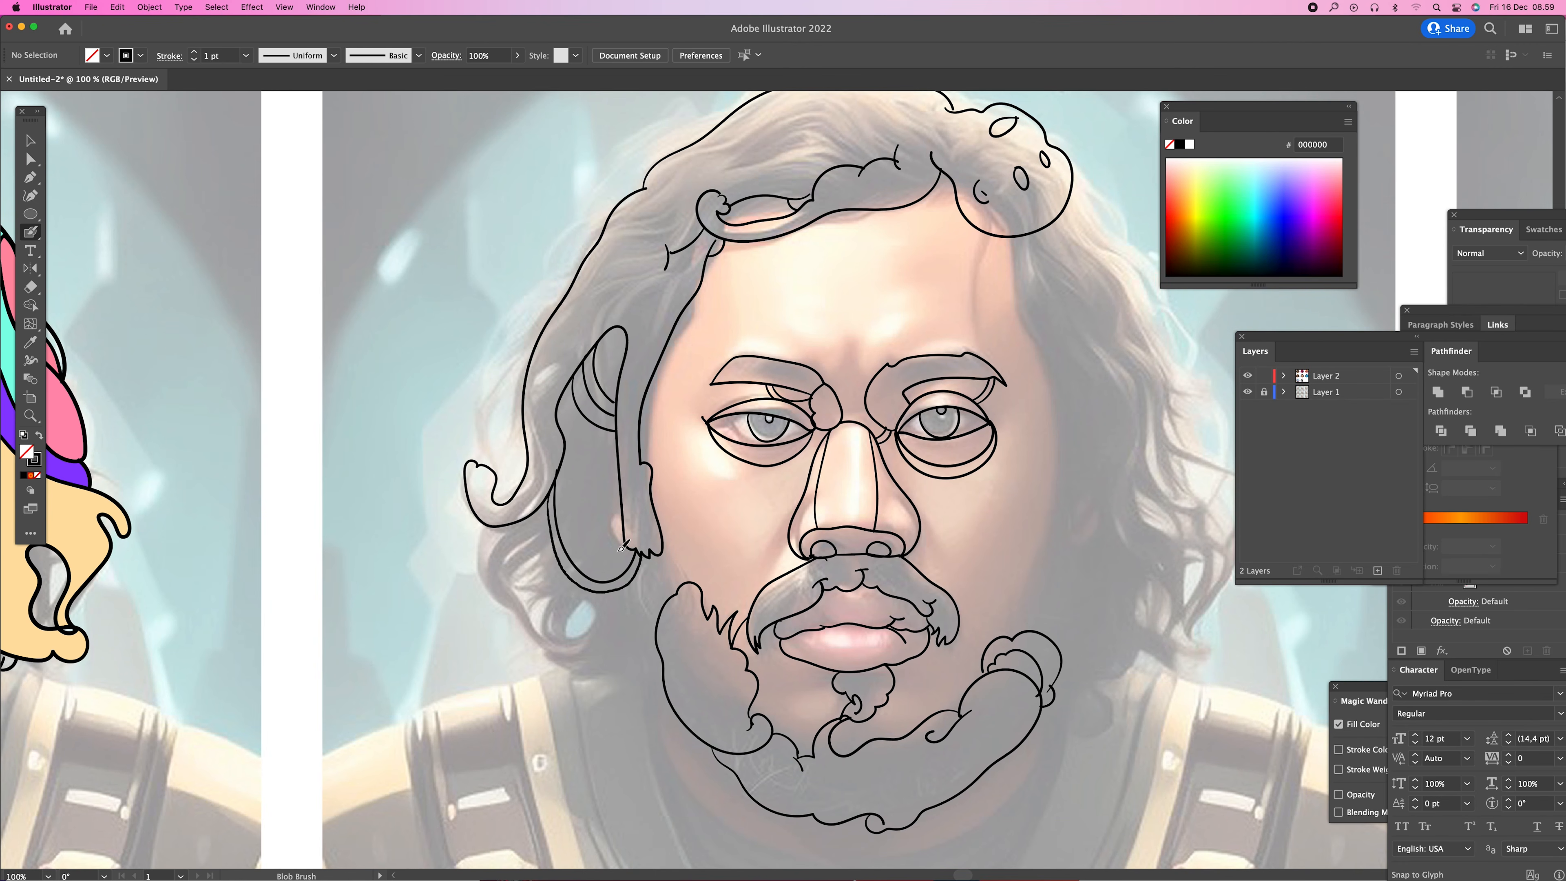
- Doodle layered looping curls in the lower left-hand hair, down to the edge of the beard
mouse_move(525, 524)
left_mouse_down()
mouse_move(557, 612)
mouse_move(620, 612)
mouse_move(662, 551)
left_mouse_up()
mouse_move(523, 521)
left_mouse_down()
mouse_move(552, 614)
mouse_move(639, 610)
mouse_move(666, 555)
mouse_move(666, 413)
left_mouse_up()
key("space")
mouse_move(547, 425)
left_mouse_down()
mouse_move(529, 483)
mouse_move(580, 512)
left_mouse_up()
mouse_move(535, 435)
left_mouse_down()
mouse_move(520, 491)
mouse_move(536, 520)
mouse_move(577, 519)
mouse_move(587, 455)
mouse_move(521, 494)
mouse_move(561, 522)
mouse_move(608, 498)
left_mouse_up()
key("space")
mouse_move(515, 470)
left_mouse_down()
mouse_move(563, 524)
mouse_move(625, 487)
mouse_move(652, 420)
left_mouse_up()
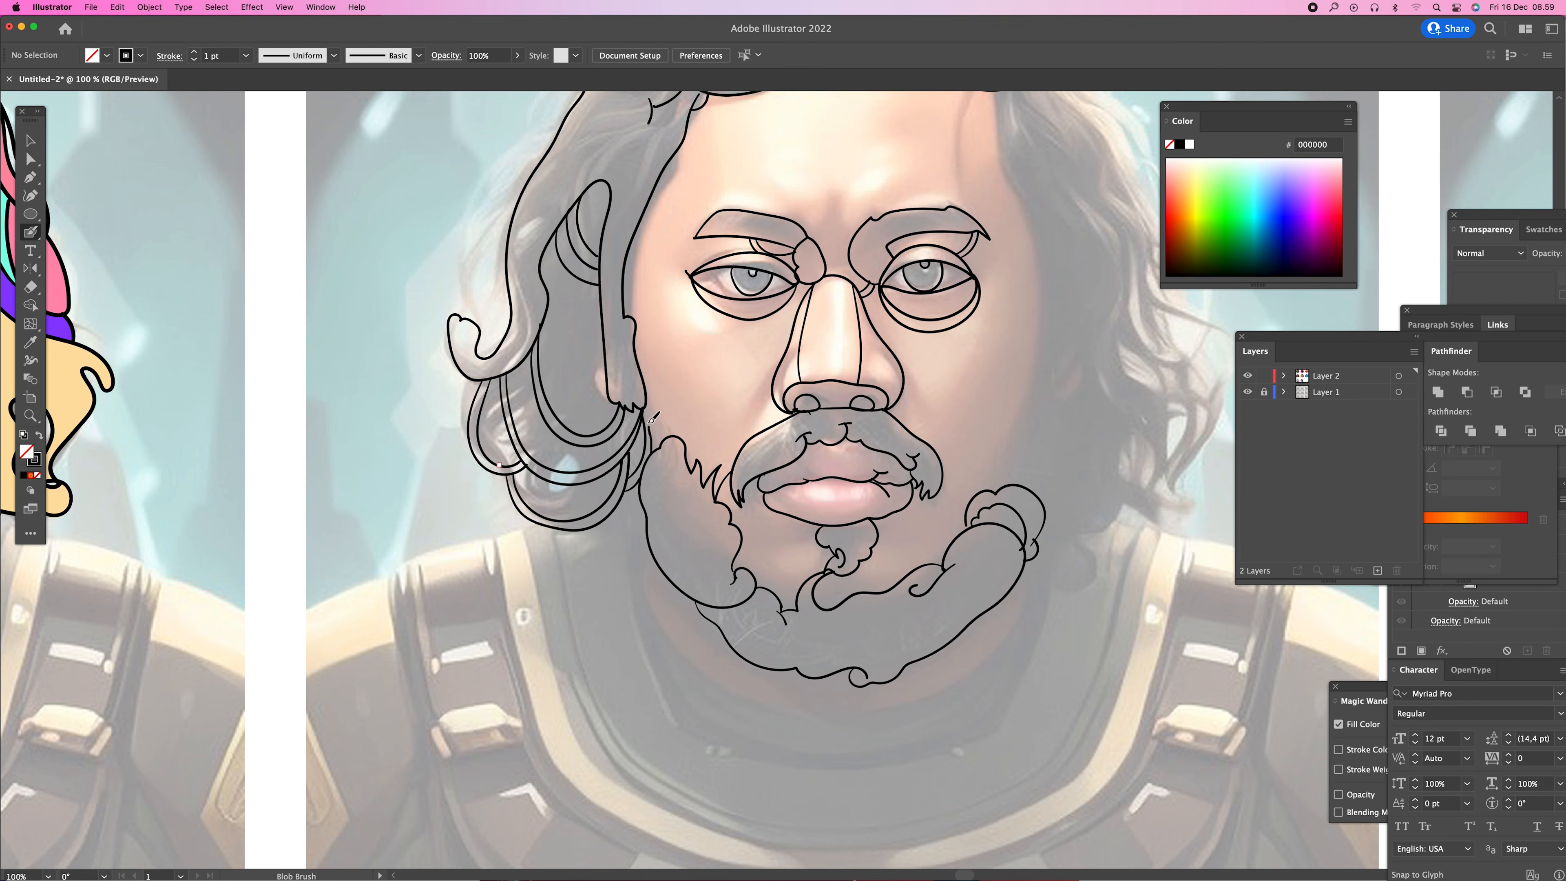
mouse_move(576, 531)
left_mouse_down()
mouse_move(615, 566)
mouse_move(639, 556)
mouse_move(635, 534)
left_mouse_up()
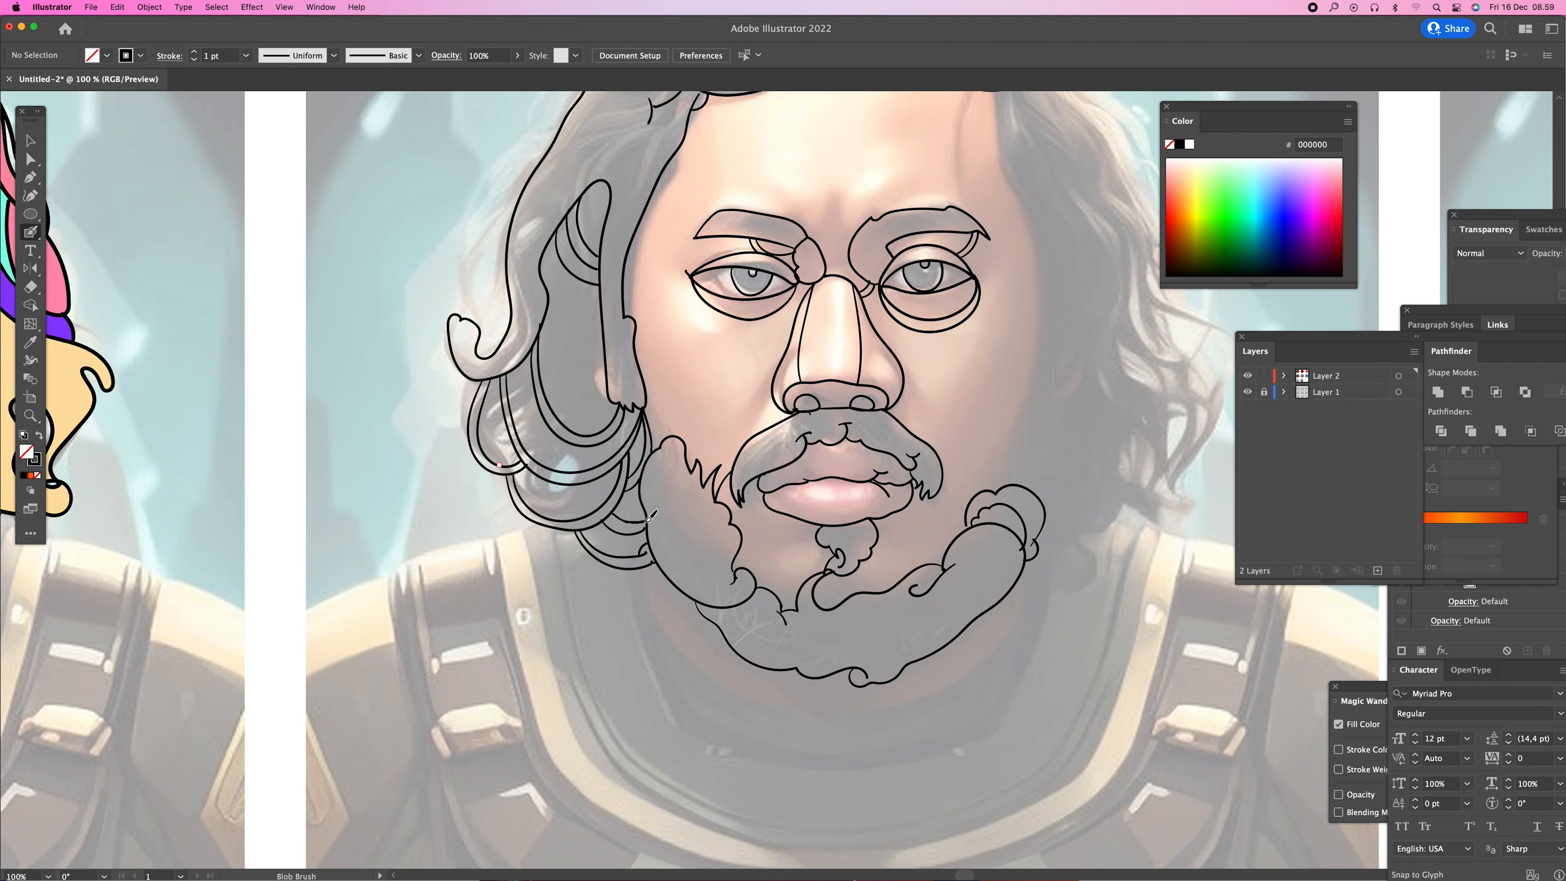
- Add the left-hand ear's inner curls and short detail lines in the hair around it
scroll(650, 517, "up", 3)
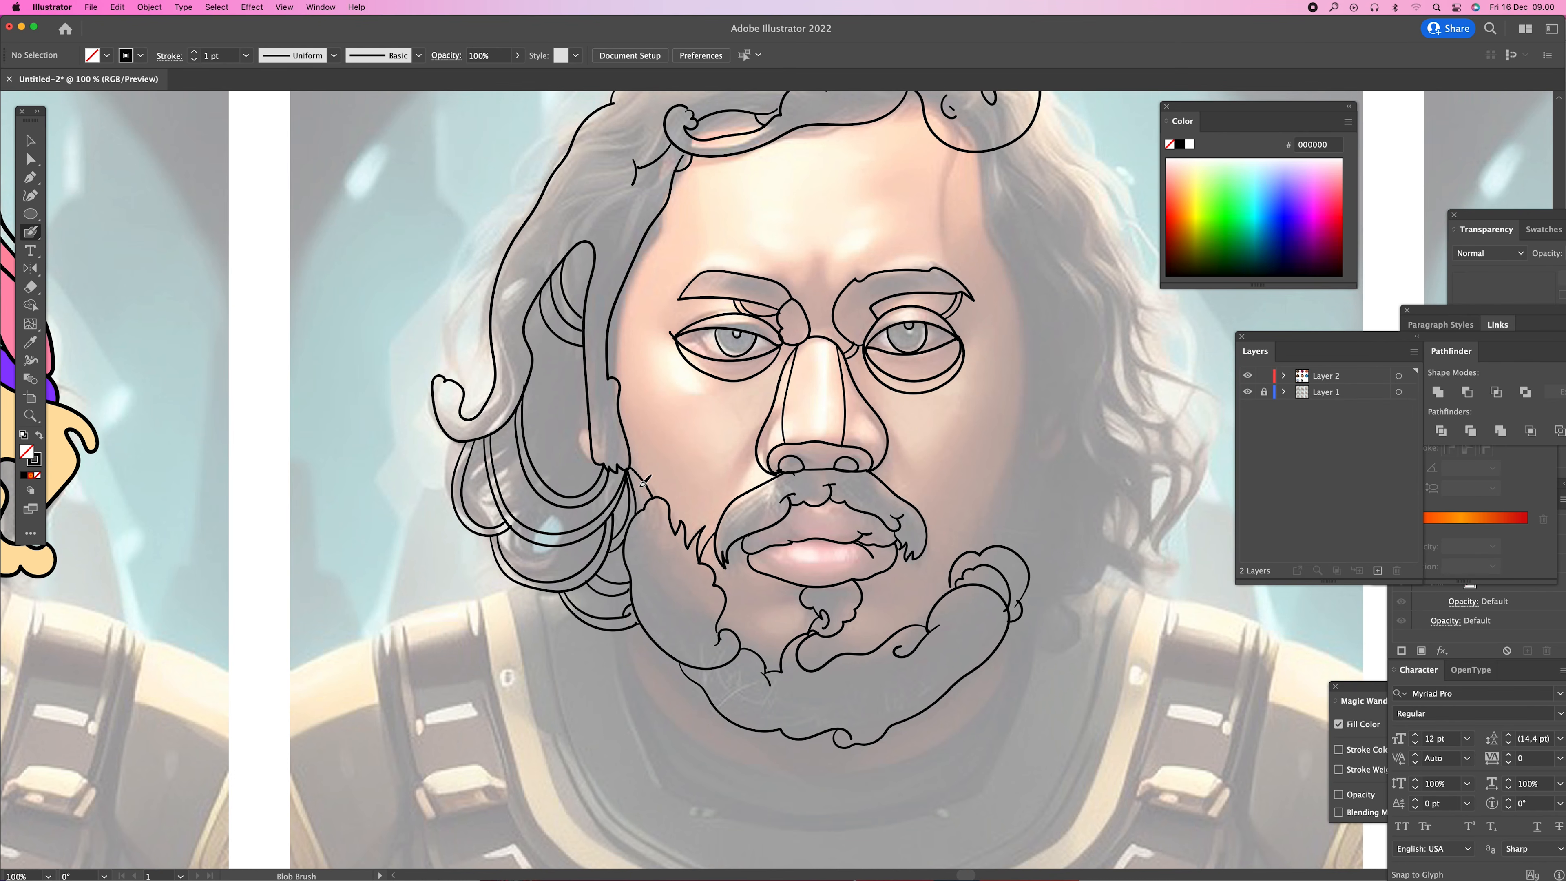
mouse_move(592, 454)
left_mouse_down()
mouse_move(553, 476)
mouse_move(561, 422)
left_mouse_up()
scroll(591, 382, "up", 4)
left_click_drag(612, 433, 622, 446)
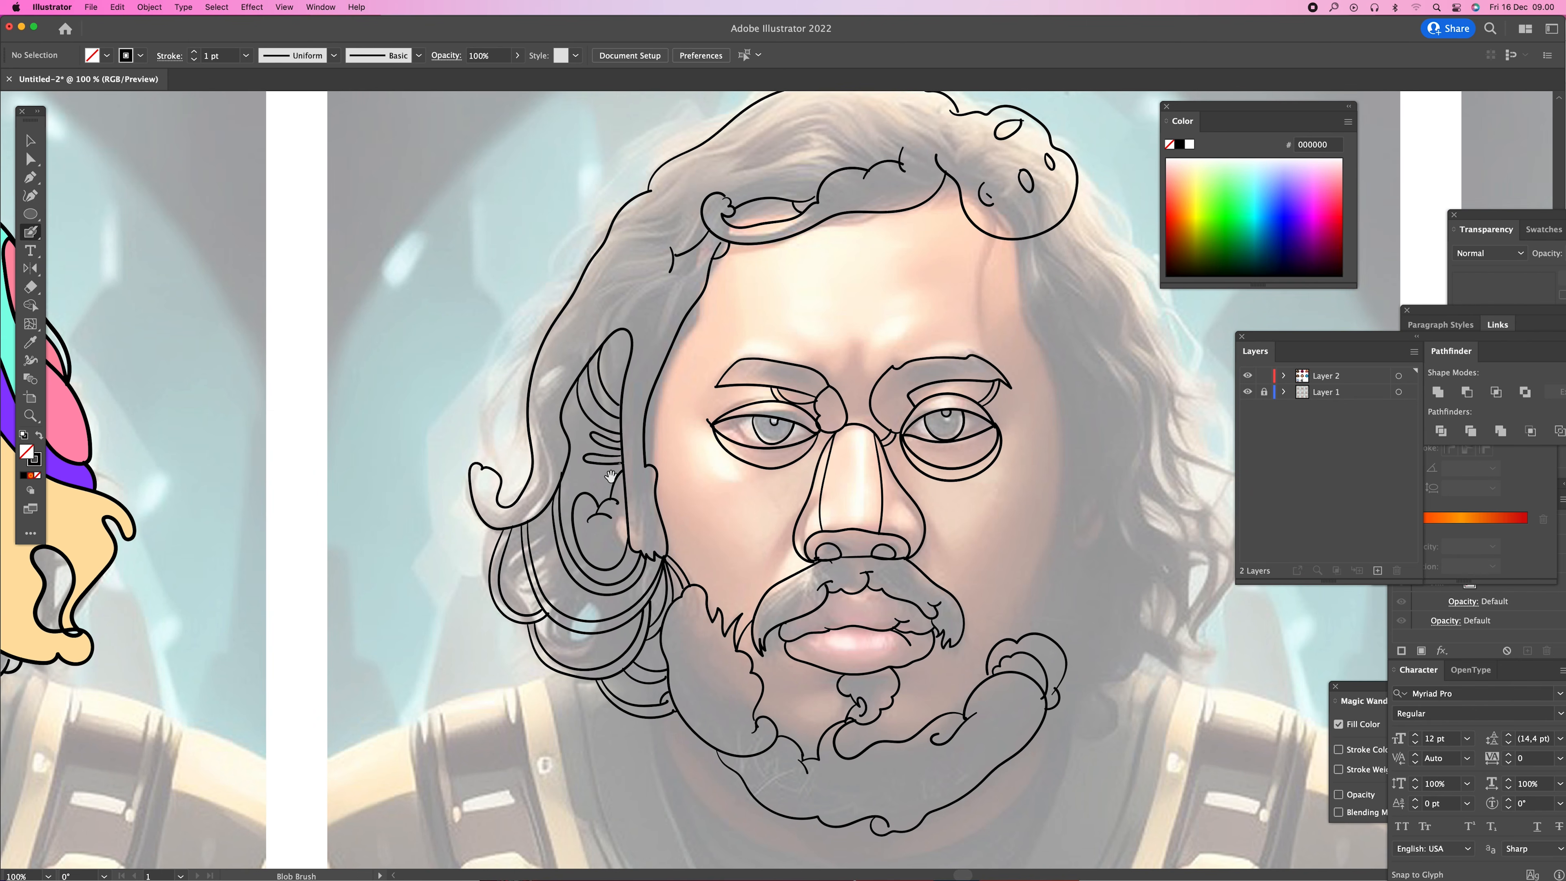
- Add an inner line and small curl to the left-hand strands, and concentric circles beside the fringe
scroll(639, 386, "up", 3)
mouse_move(588, 426)
left_mouse_down()
mouse_move(641, 349)
mouse_move(661, 432)
mouse_move(644, 538)
left_mouse_up()
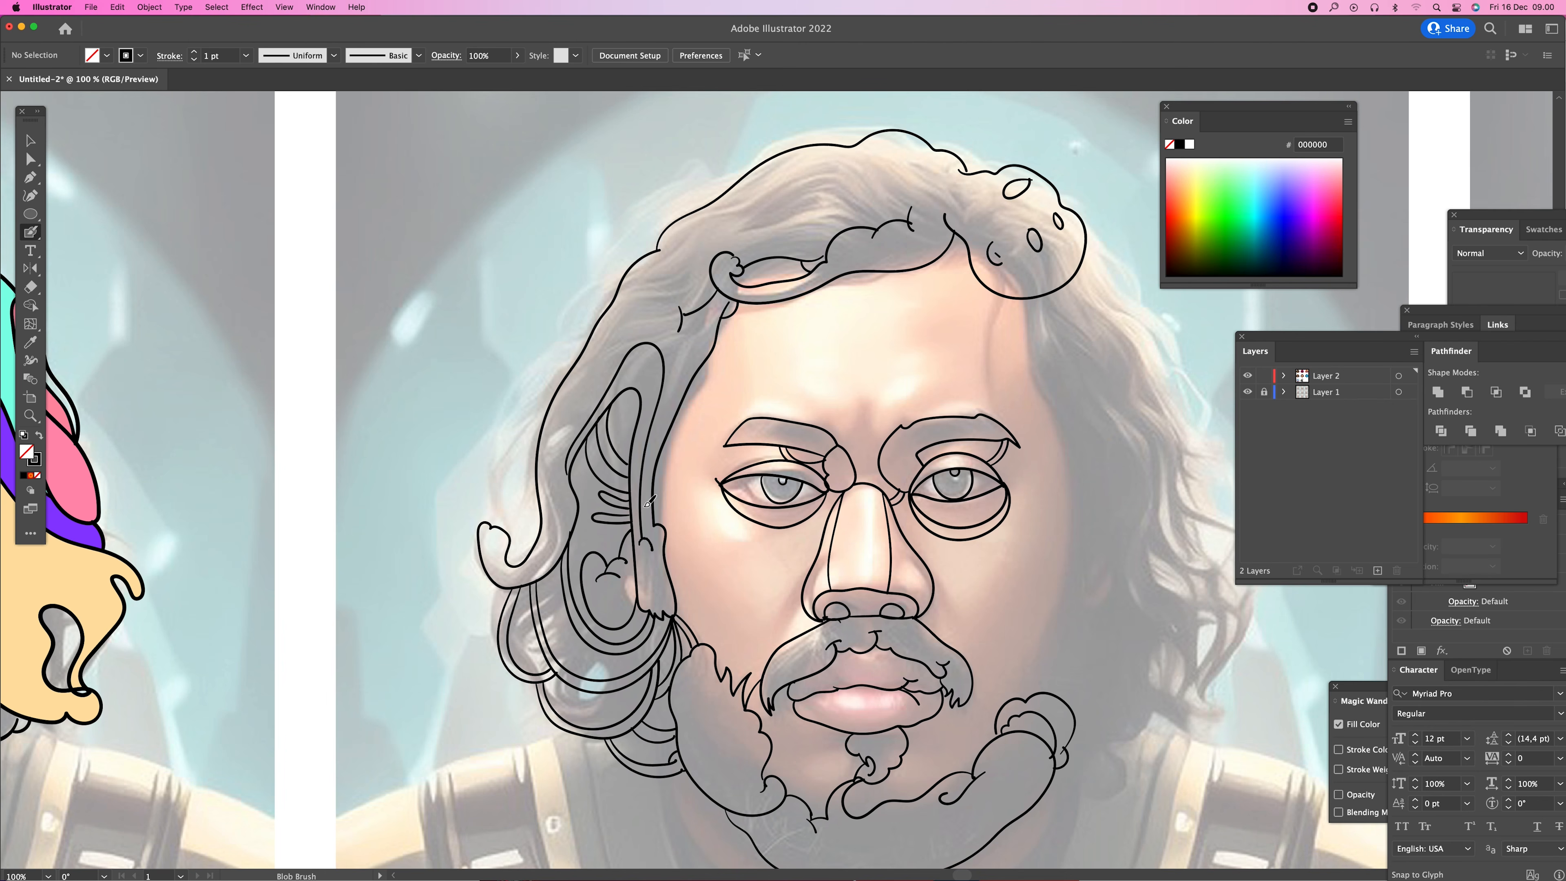
left_click_drag(570, 476, 571, 507)
scroll(638, 432, "up", 4)
mouse_move(644, 386)
left_mouse_down()
mouse_move(662, 353)
mouse_move(639, 383)
left_mouse_up()
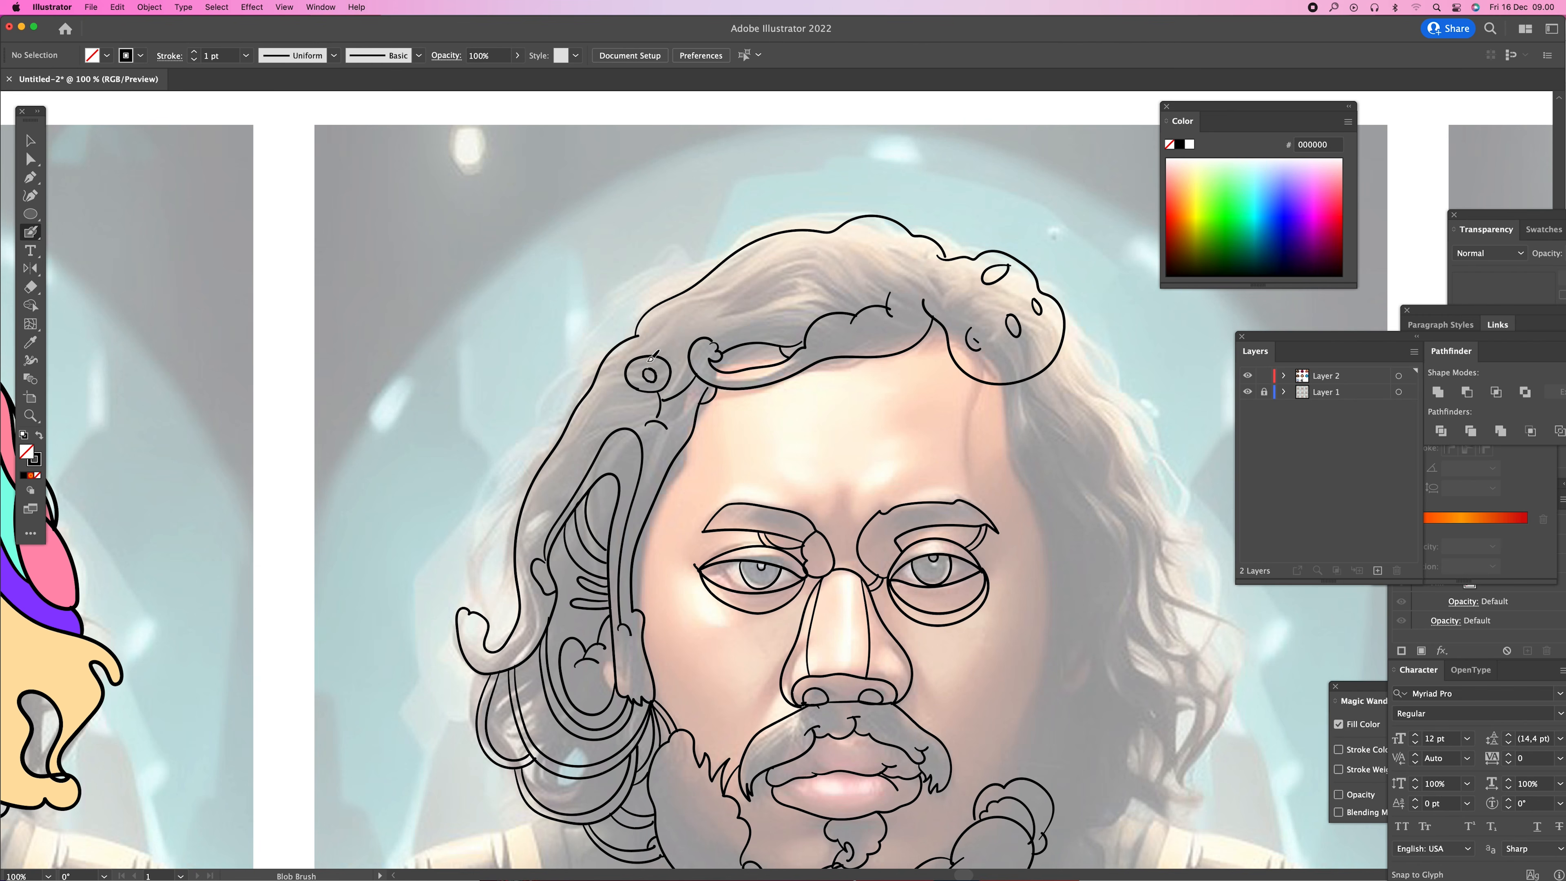
- Doodle the right-hand hair strands with hooked ends, a leaf shape and the outer hair contour
scroll(650, 328, "right", 7)
scroll(650, 328, "down", 3)
left_click_drag(793, 306, 827, 414)
mouse_move(816, 344)
left_mouse_down()
mouse_move(860, 472)
mouse_move(832, 344)
left_mouse_up()
mouse_move(874, 420)
left_mouse_down()
mouse_move(825, 314)
mouse_move(802, 463)
mouse_move(827, 377)
mouse_move(780, 513)
mouse_move(749, 455)
mouse_move(798, 469)
mouse_move(770, 497)
mouse_move(826, 487)
mouse_move(836, 351)
left_mouse_up()
scroll(814, 296, "up", 3)
mouse_move(792, 243)
left_mouse_down()
mouse_move(836, 288)
mouse_move(821, 307)
mouse_move(899, 434)
mouse_move(821, 482)
left_mouse_up()
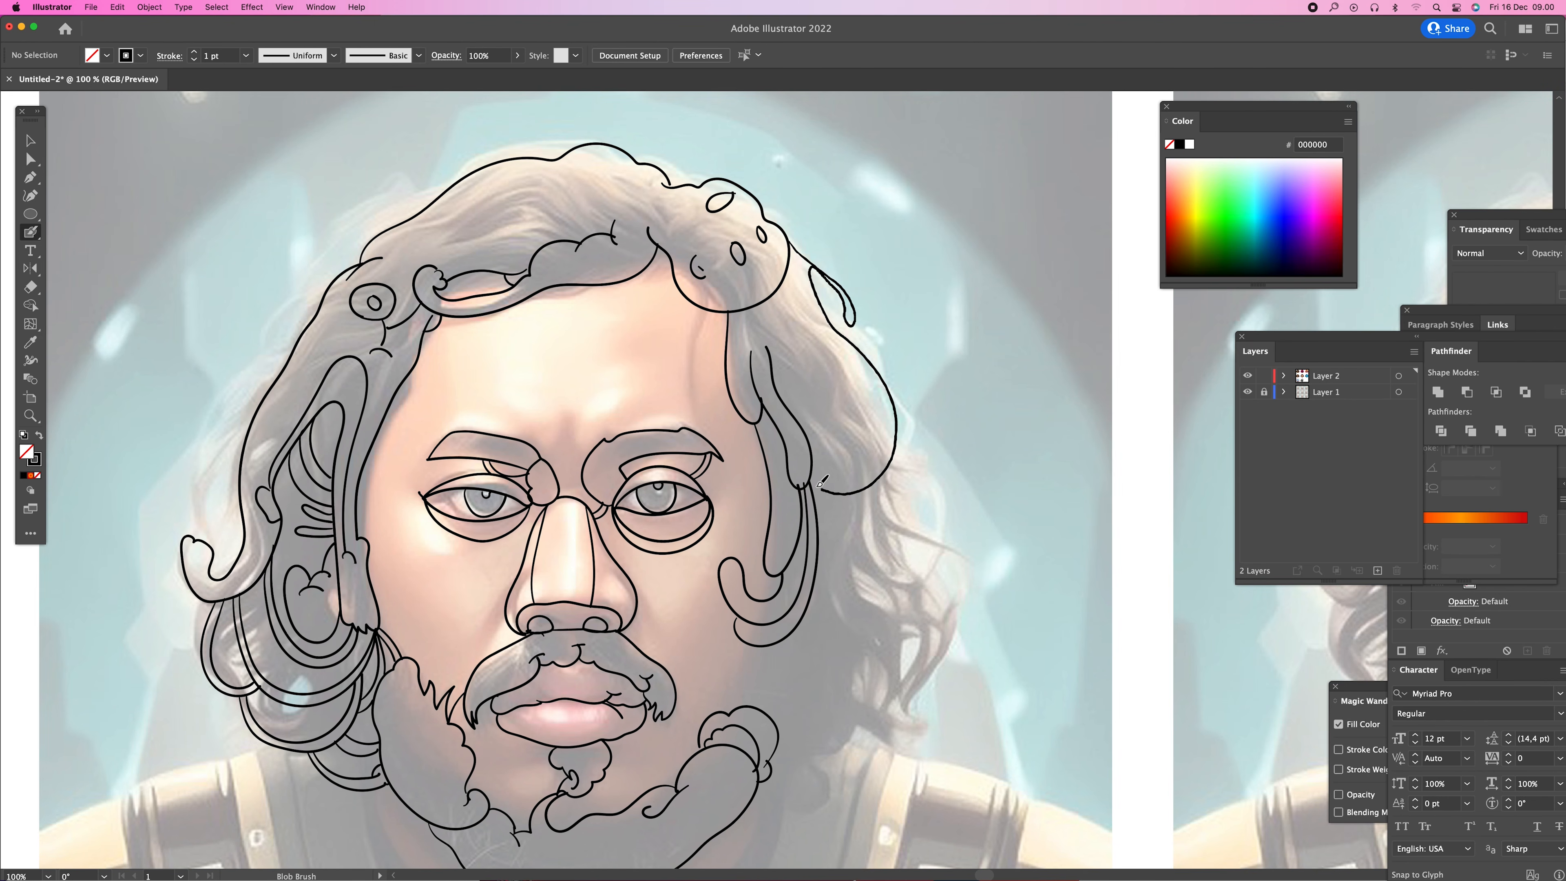
- Add scalloped waves inside the right-hand hair and long looping curls along its outer edge
left_click_drag(753, 344, 777, 343)
mouse_move(786, 275)
left_mouse_down()
mouse_move(780, 320)
mouse_move(773, 295)
left_mouse_up()
key("space")
mouse_move(844, 412)
left_mouse_down()
mouse_move(817, 341)
mouse_move(838, 360)
mouse_move(843, 328)
mouse_move(934, 431)
mouse_move(871, 497)
mouse_move(905, 410)
mouse_move(833, 324)
mouse_move(876, 424)
mouse_move(876, 493)
mouse_move(805, 471)
mouse_move(792, 376)
left_mouse_up()
key("space")
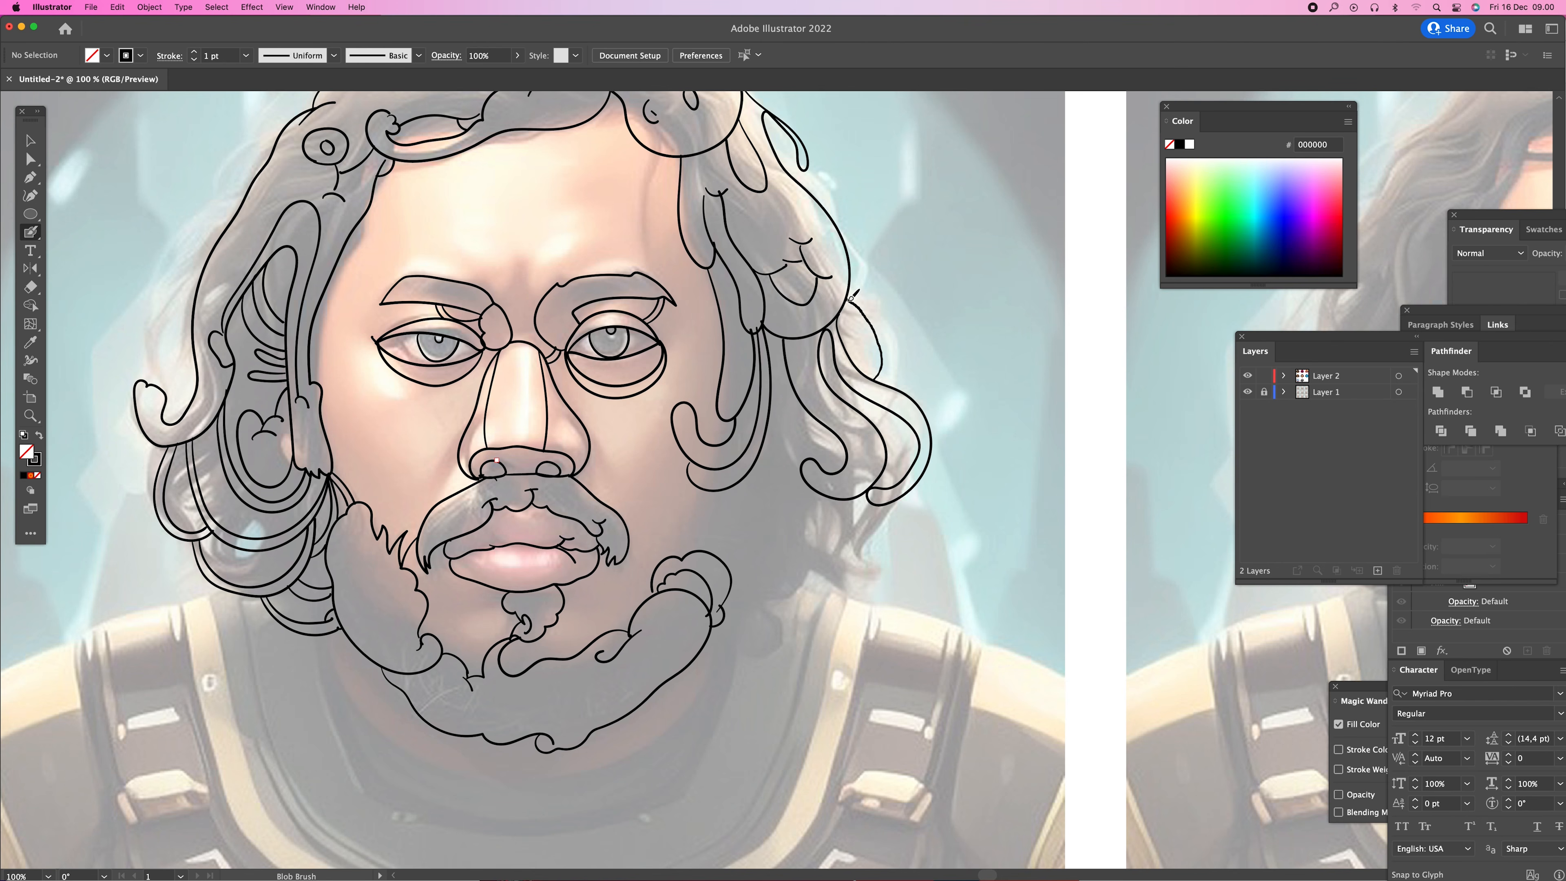
left_click_drag(882, 378, 878, 316)
left_click_drag(859, 306, 852, 266)
key("space")
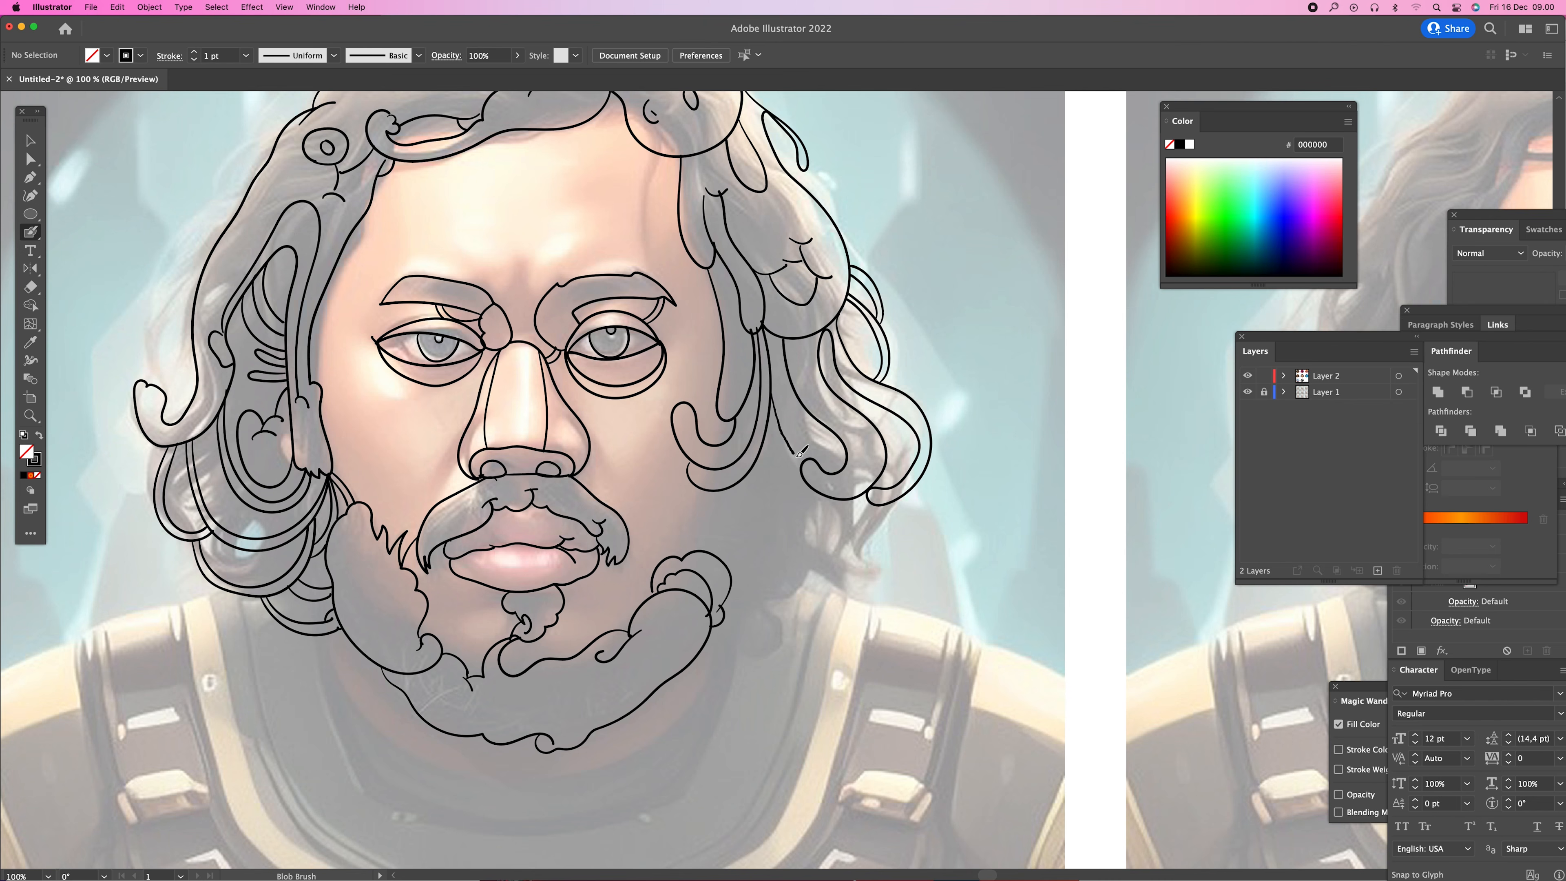
- Doodle the lower right-hand curls and the layered loops joining them to the beard
mouse_move(830, 498)
left_mouse_down()
mouse_move(823, 611)
mouse_move(771, 617)
mouse_move(751, 575)
mouse_move(769, 602)
mouse_move(807, 588)
mouse_move(802, 527)
mouse_move(795, 512)
mouse_move(789, 541)
mouse_move(747, 480)
left_mouse_up()
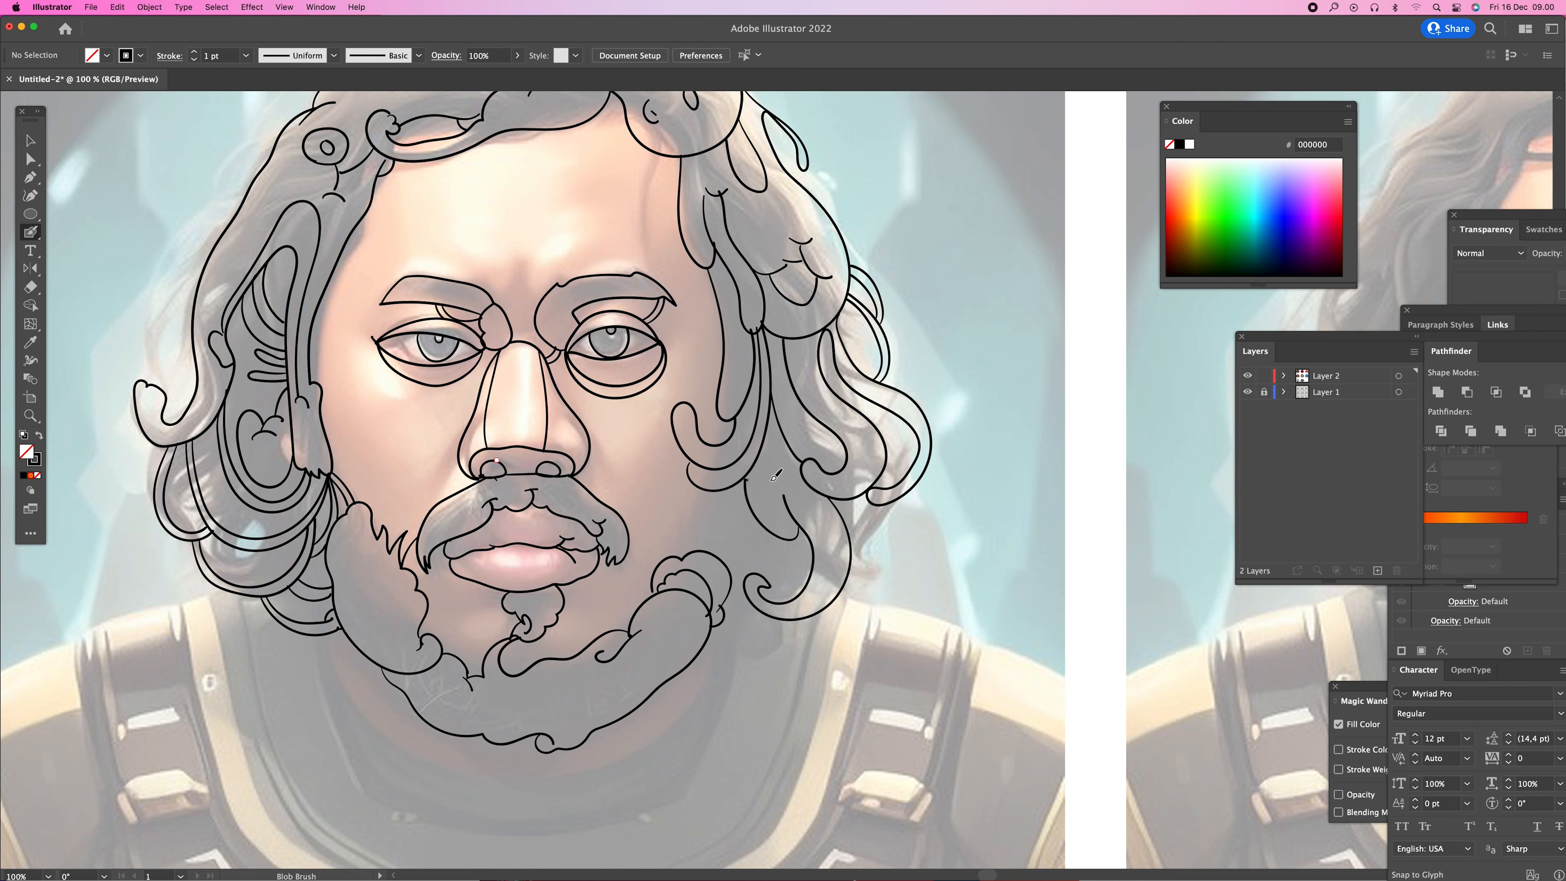
left_click_drag(729, 570, 764, 529)
mouse_move(709, 639)
left_mouse_down()
mouse_move(765, 622)
mouse_move(732, 632)
mouse_move(791, 558)
mouse_move(744, 491)
left_mouse_up()
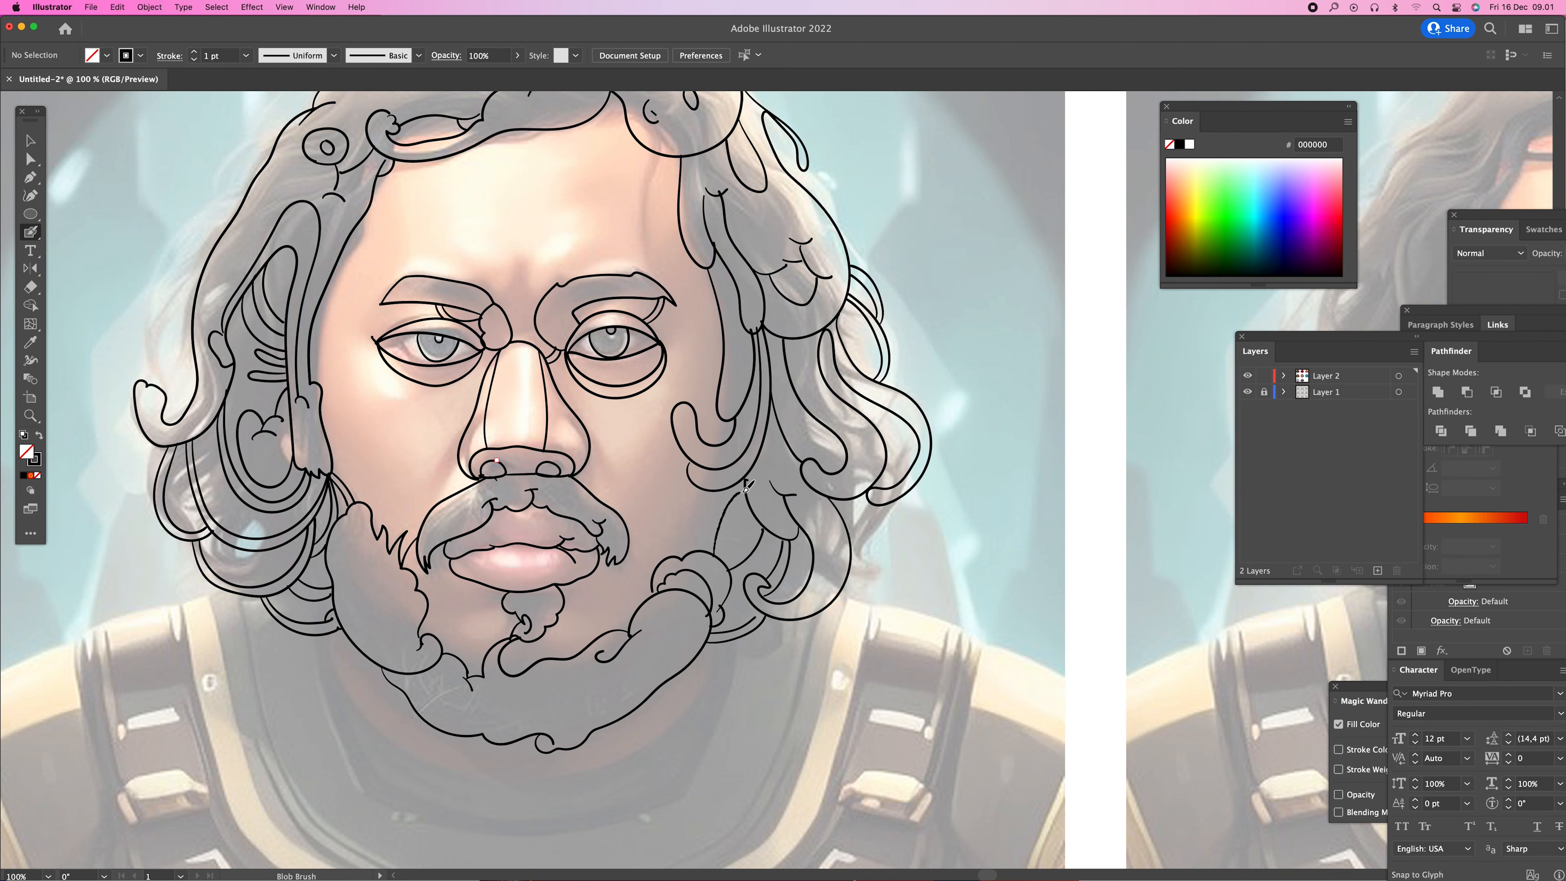
mouse_move(719, 554)
left_mouse_down()
mouse_move(743, 514)
mouse_move(759, 524)
mouse_move(743, 482)
left_mouse_up()
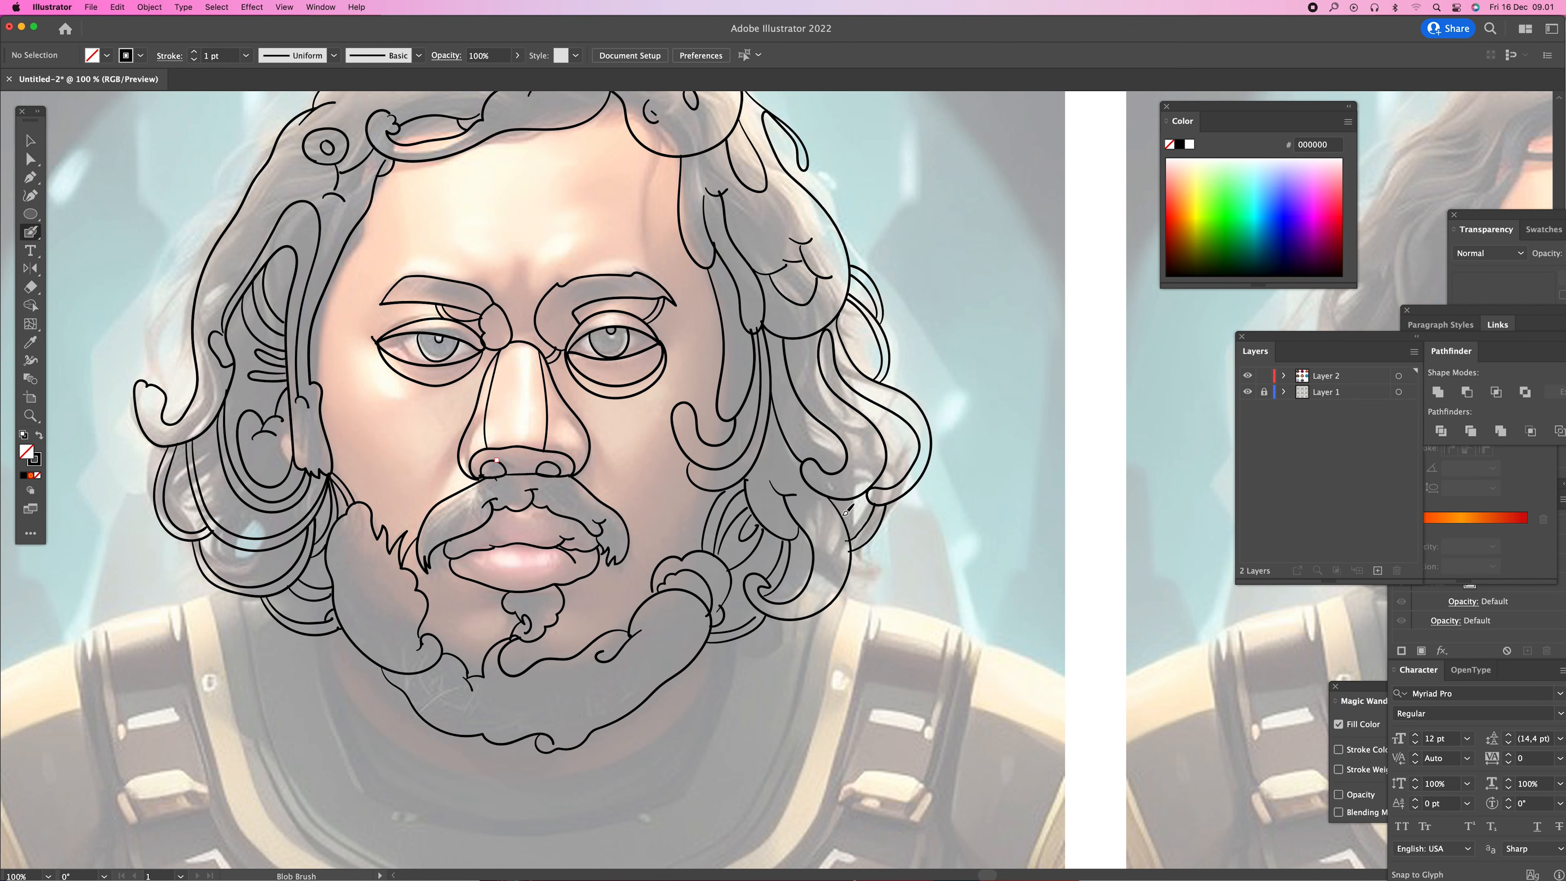
- Add wrinkle lines under both eyes, small dots on the face and curved lines at the left-hand cheek
left_click_drag(623, 417, 661, 447)
left_click_drag(604, 389, 668, 438)
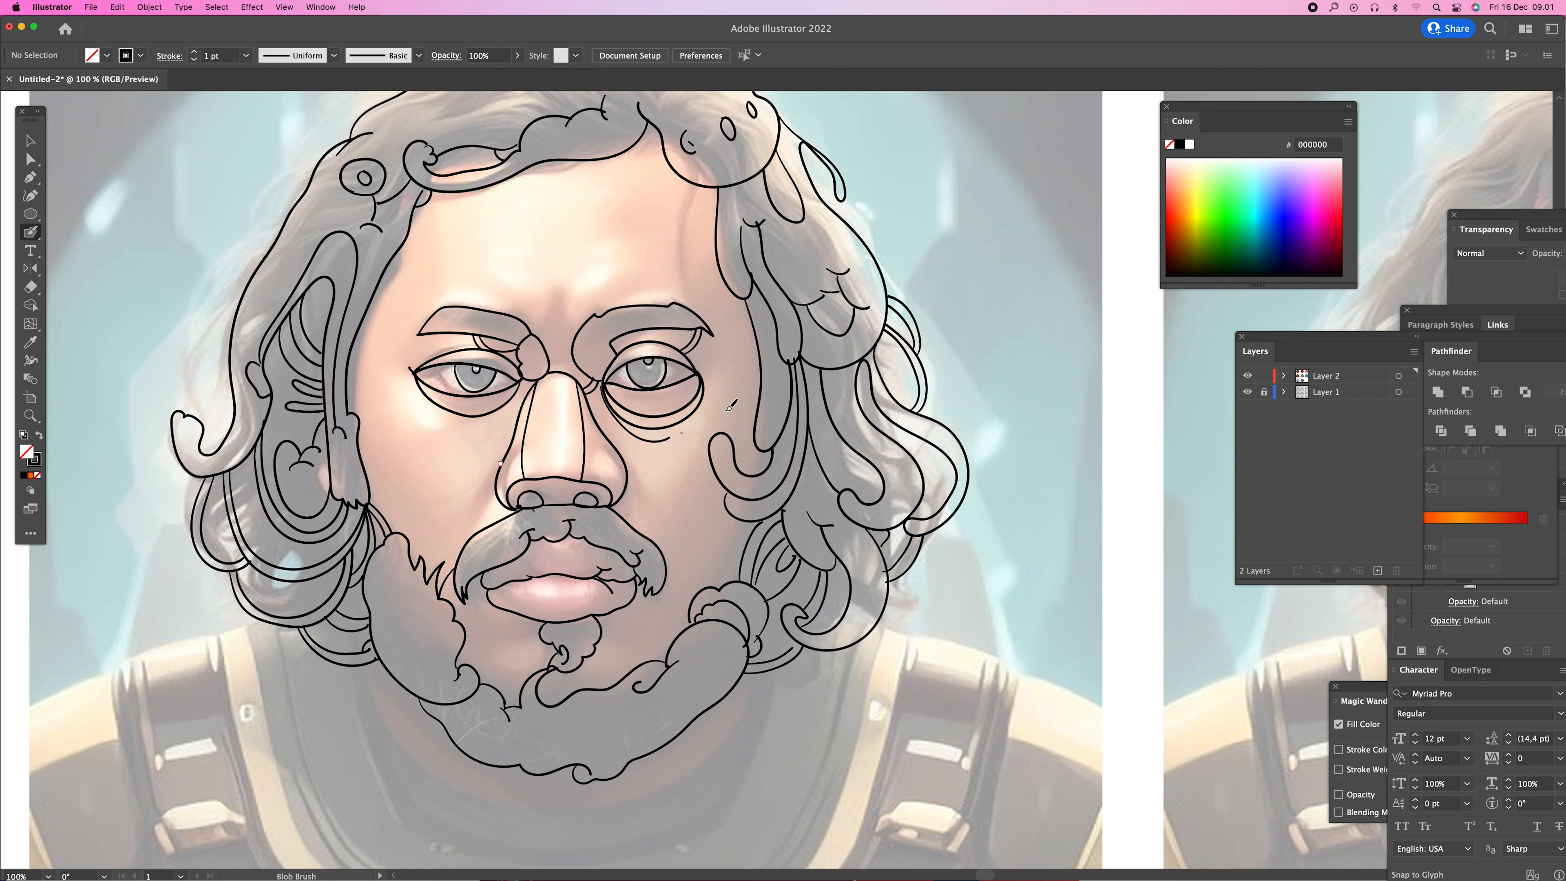
left_click_drag(423, 415, 501, 395)
left_click_drag(406, 533, 373, 484)
- Doodle a thin strand falling over the right-hand forehead and small frown lines around the eyebrows
scroll(437, 616, "up", 5)
scroll(437, 616, "left", 2)
mouse_move(709, 256)
left_mouse_down()
mouse_move(716, 345)
mouse_move(767, 400)
mouse_move(729, 354)
mouse_move(728, 303)
left_mouse_up()
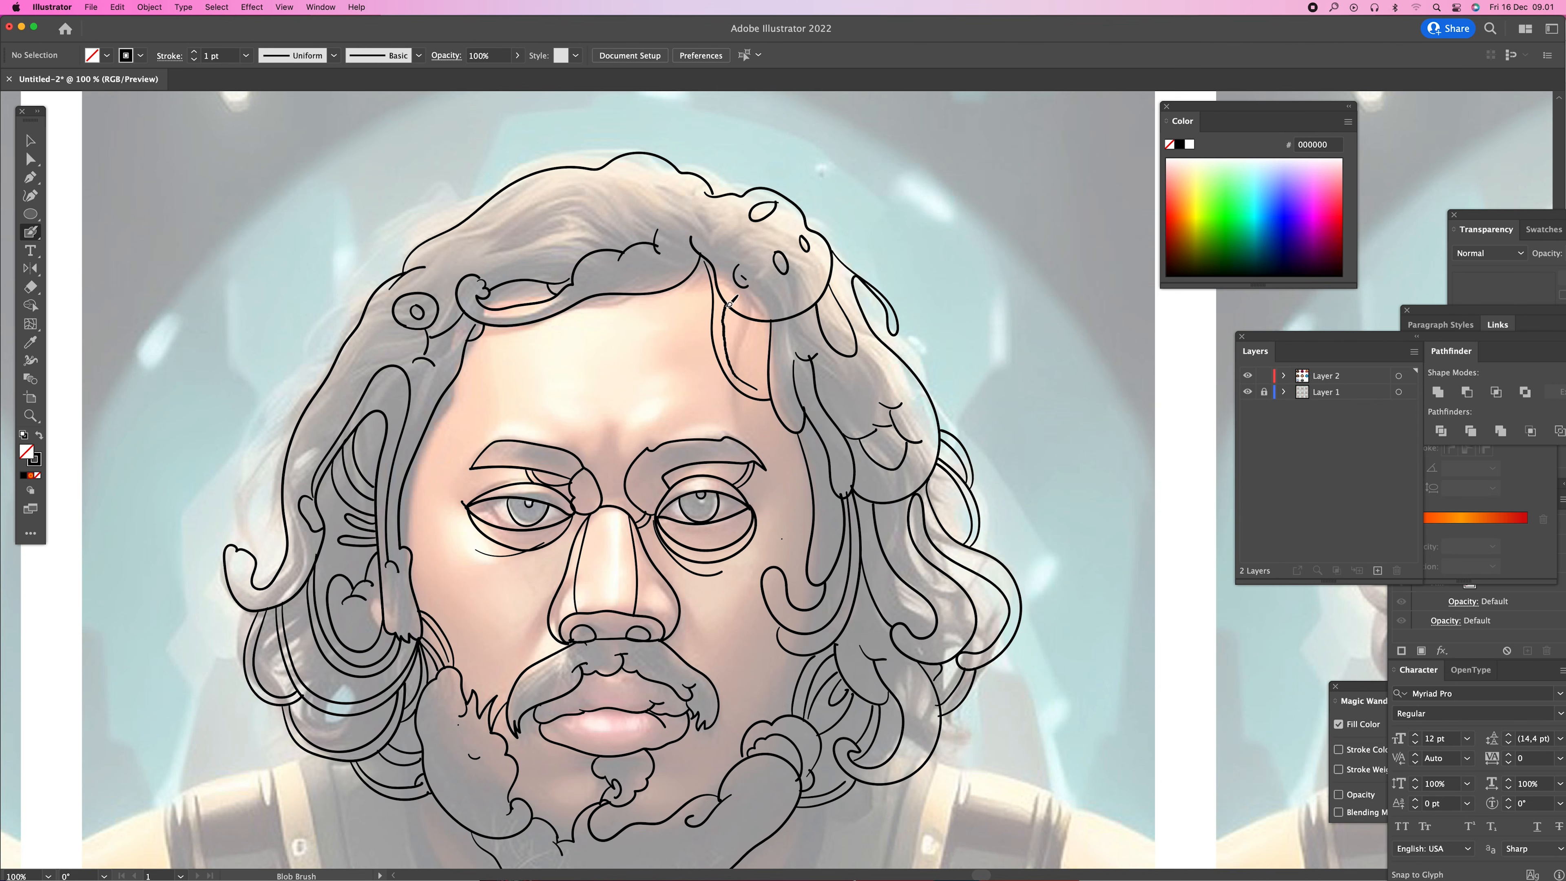
mouse_move(543, 424)
left_mouse_down()
mouse_move(592, 474)
mouse_move(668, 424)
left_mouse_up()
- Hide the reference-photo layer (Layer 1) and view the doodle beside the earlier portraits
left_click(663, 429, "alt")
left_click(662, 429, "alt")
left_click_drag(1138, 651, 894, 525)
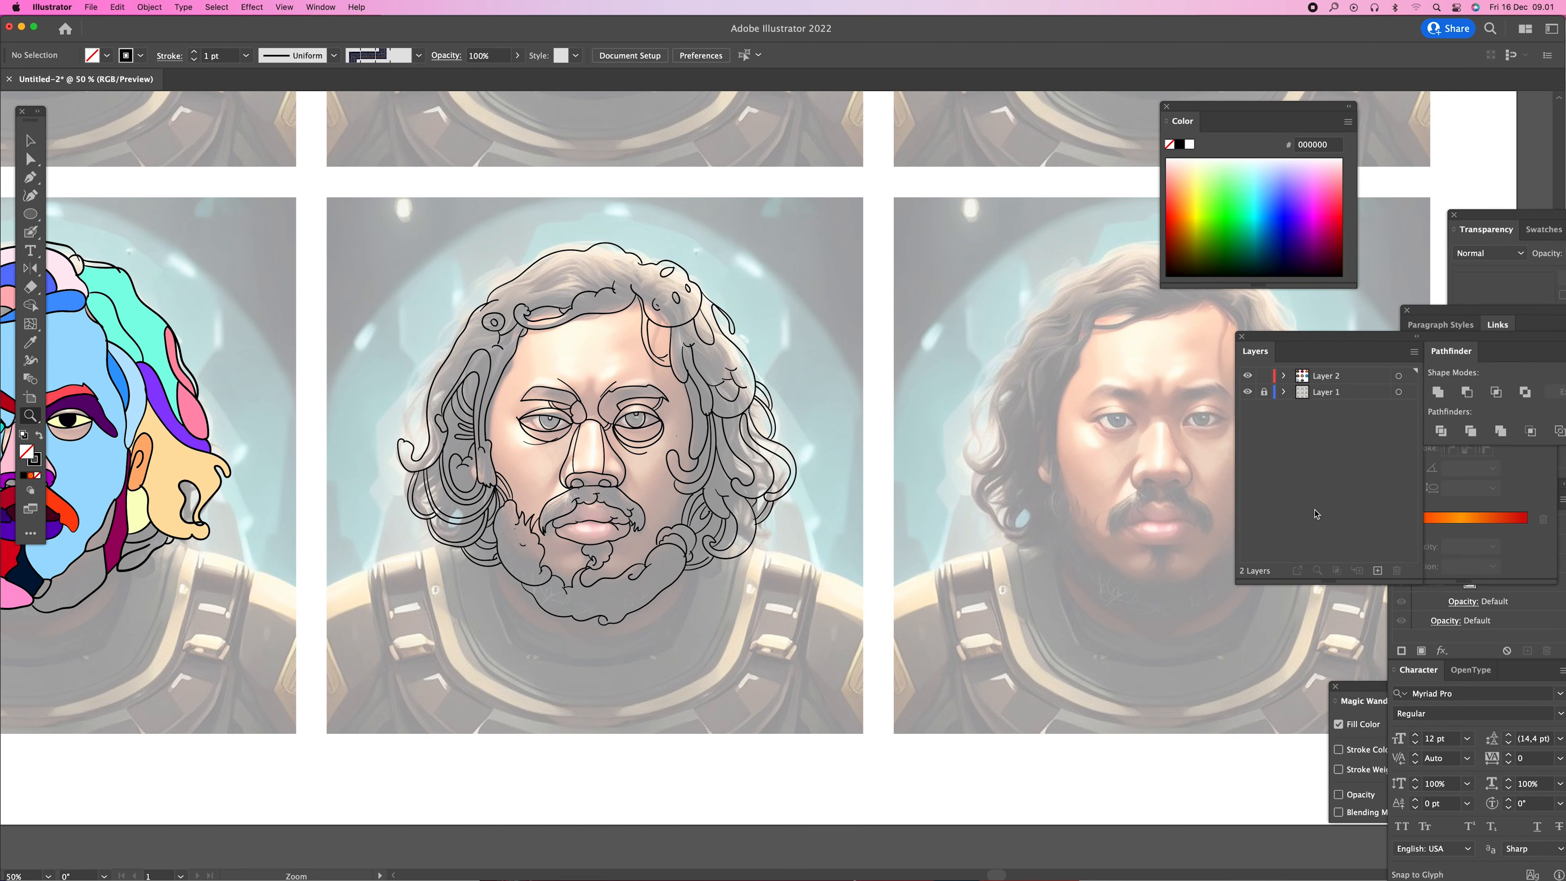
left_click(1248, 392)
left_click(795, 488, "alt")
left_click(795, 489, "alt")
left_click(795, 489, "alt")
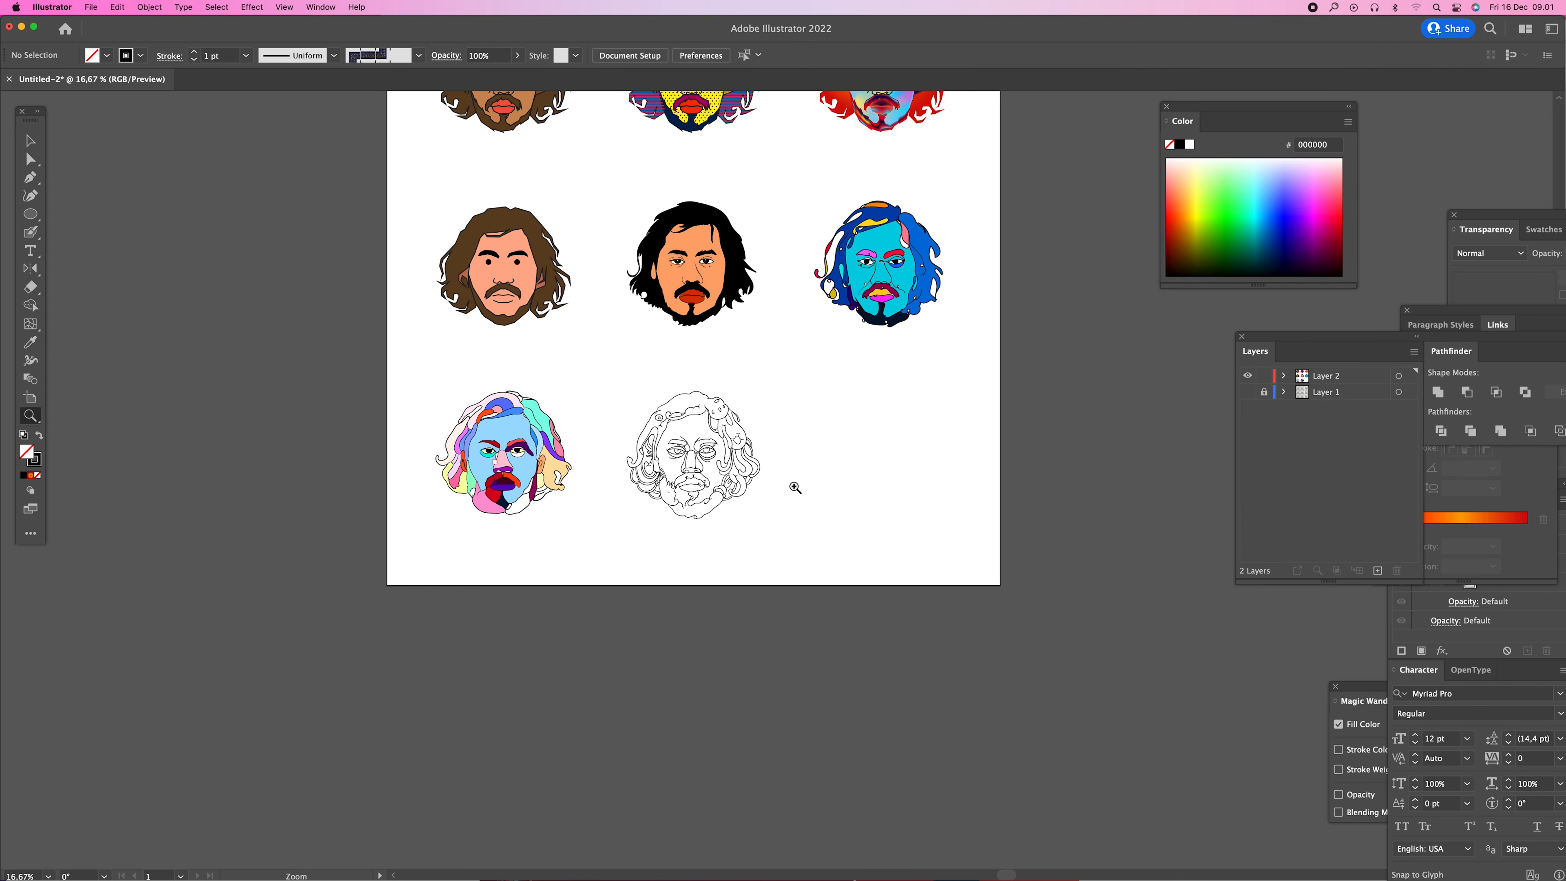
- Select the whole doodled portrait and fill its face with cream FFF3D4 using the Shape Builder
left_click(634, 440)
left_click(634, 440)
left_click(549, 384)
key("v")
left_click_drag(475, 351, 930, 710)
key("shift+m")
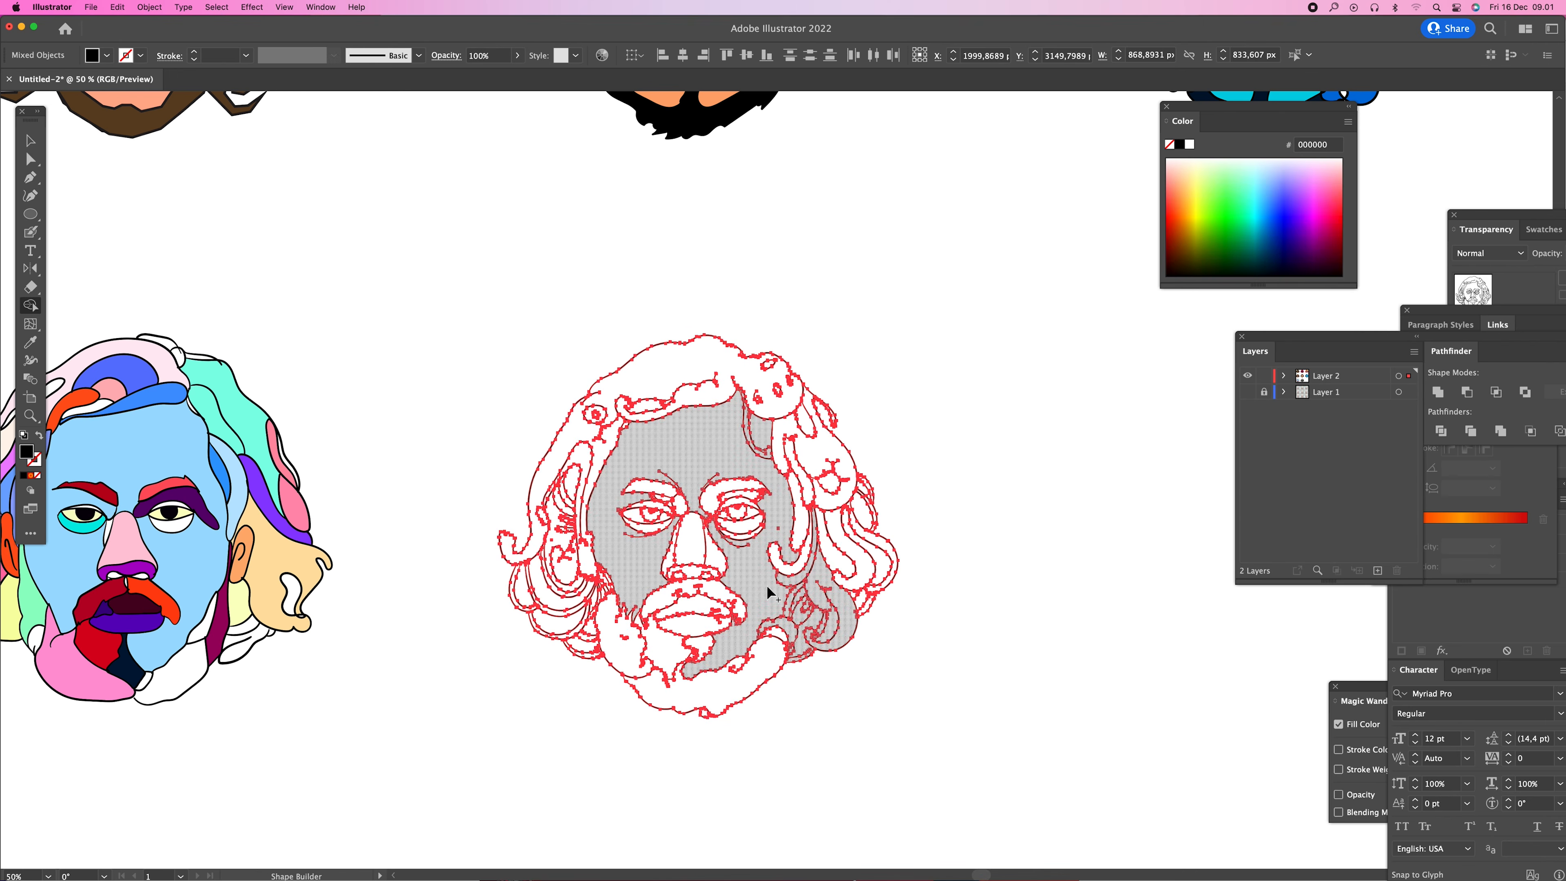
left_click(1198, 160)
left_click(737, 439)
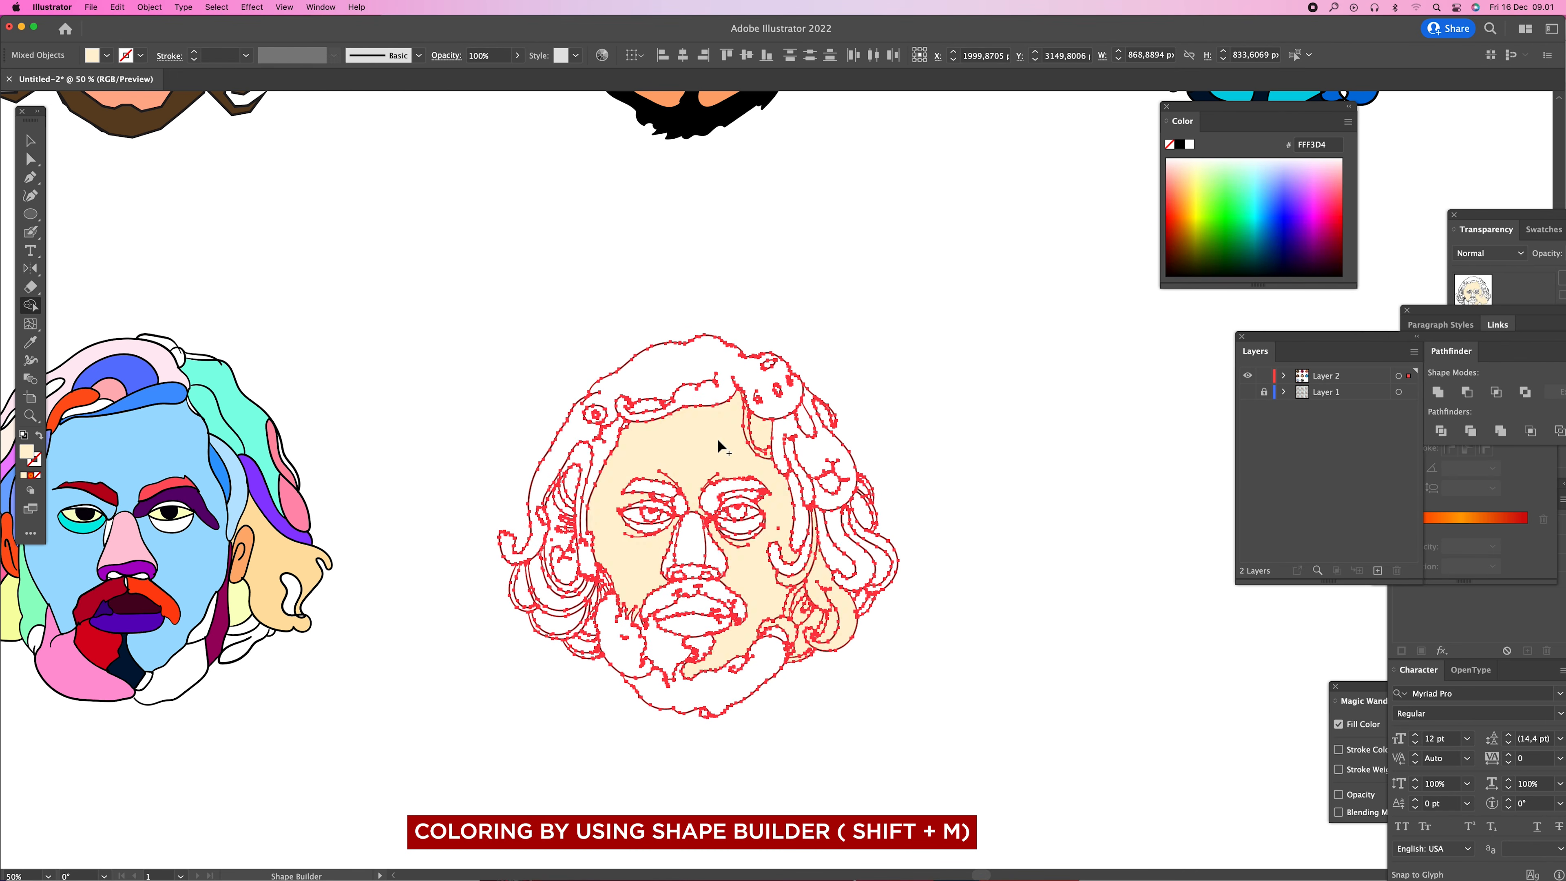
- Fill the left-hand beard and chin blue, the right-hand lock pink FF5E88, the hair above it purple D378FF and the upper eyelids turquoise 31FFF1
left_click(1267, 203)
left_click(707, 640)
left_click(1333, 196)
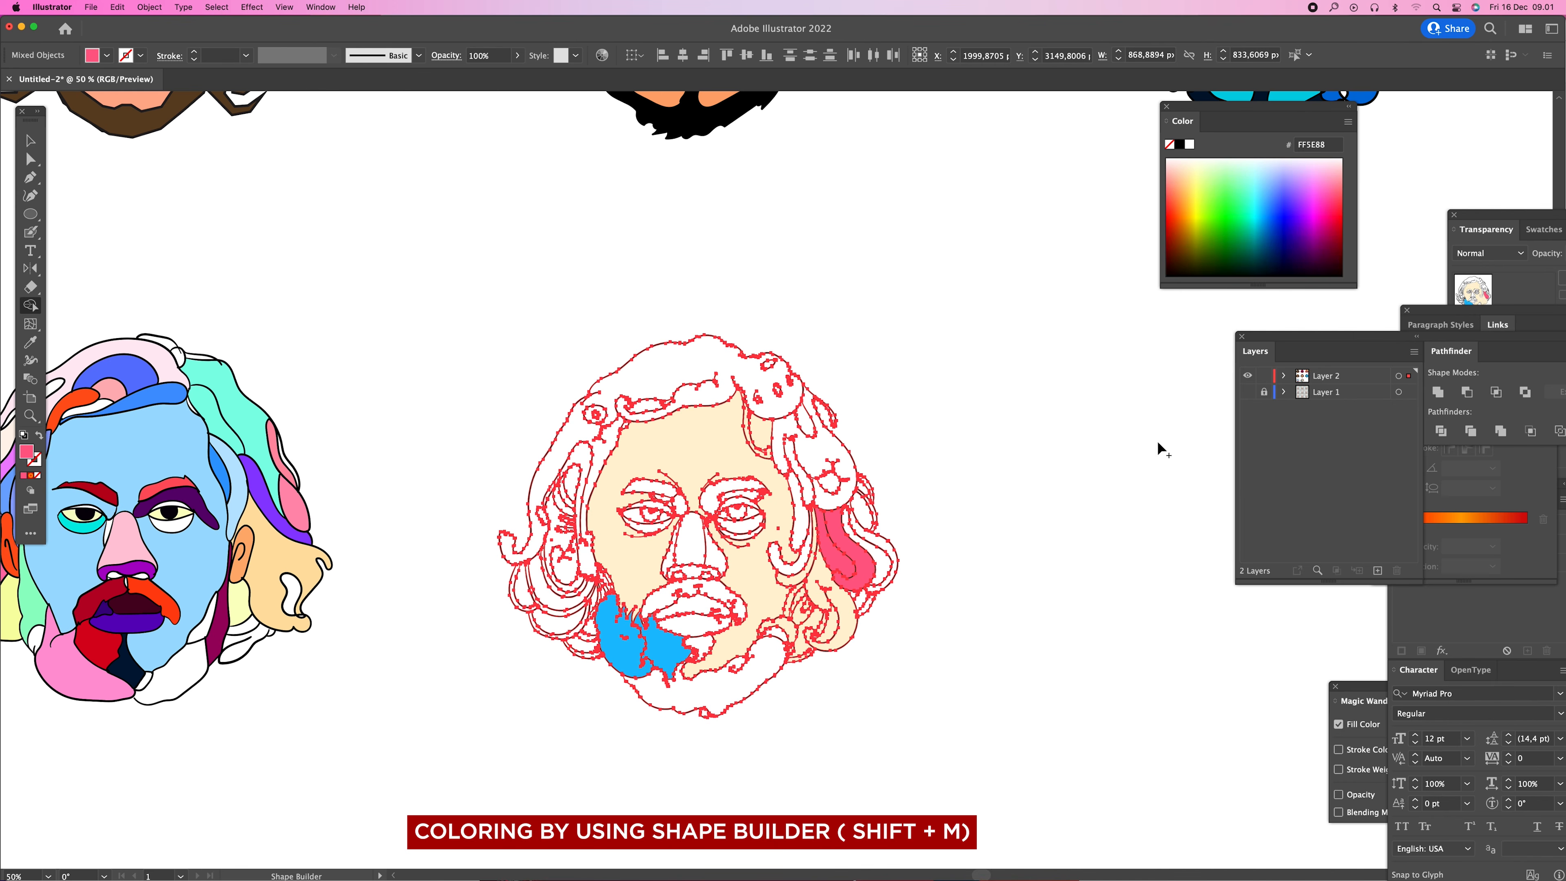
left_click(1309, 183)
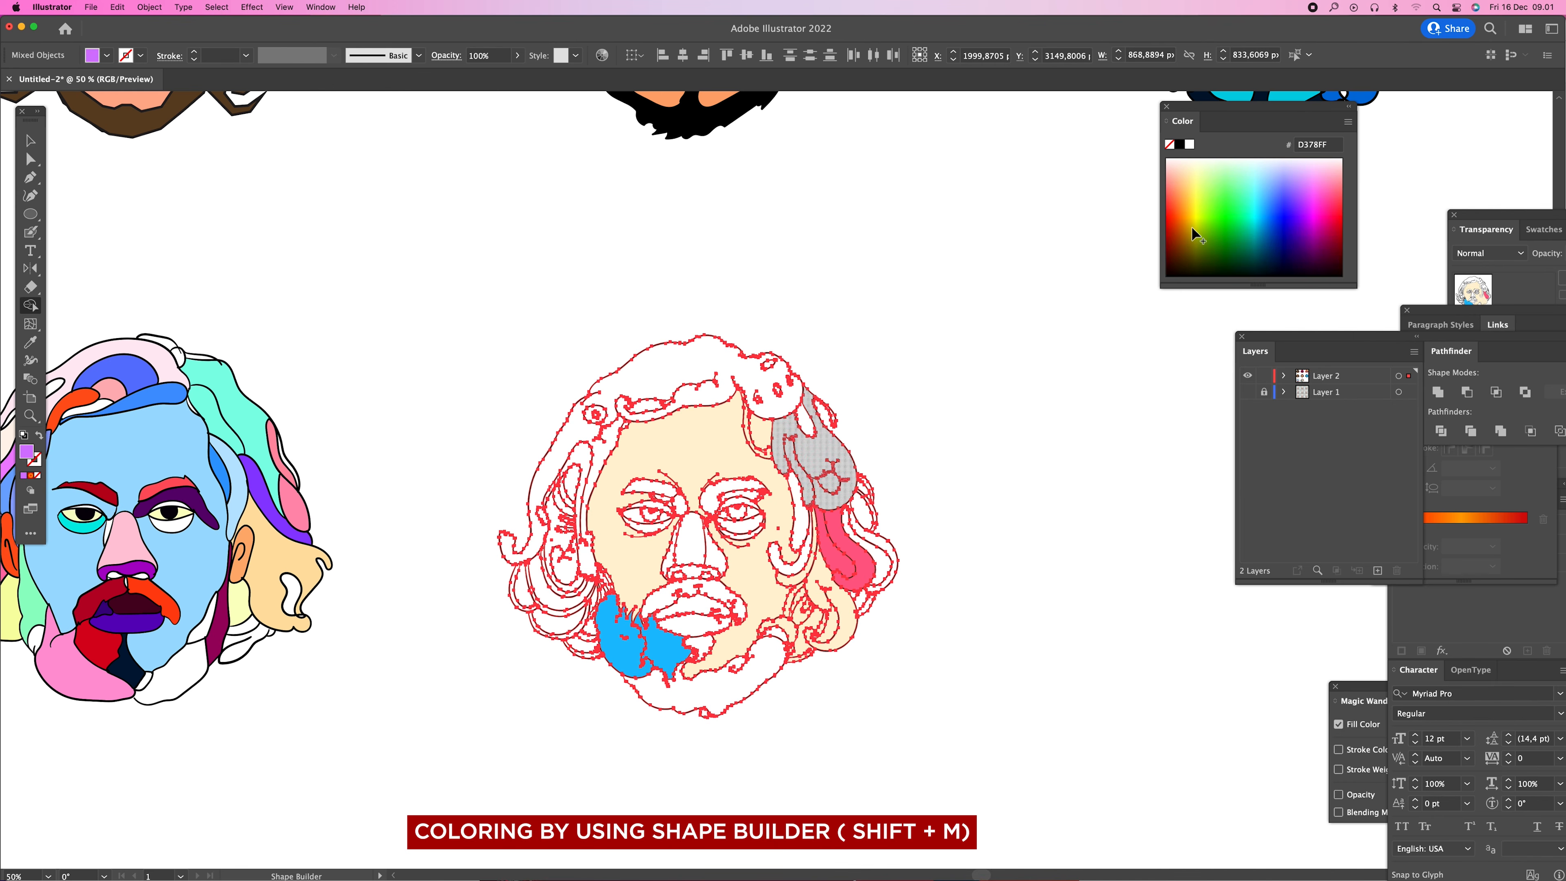
left_click(1257, 199)
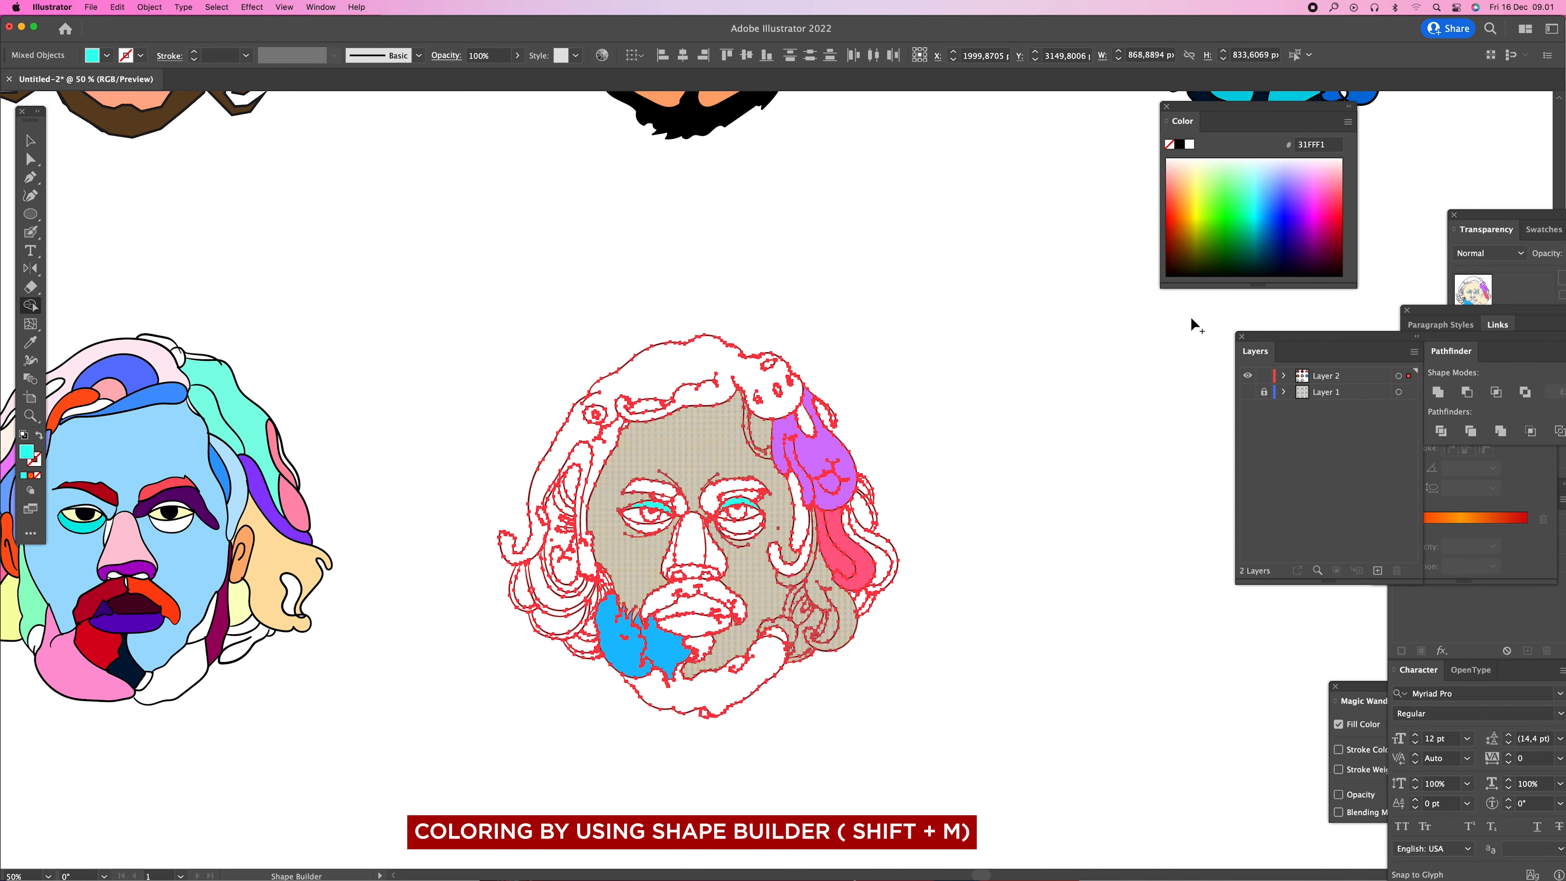
- Fill the left-hand curls and the small right-hand beard curl deep violet, and the outer right-hand strand blue 0085CD
left_click(1301, 226)
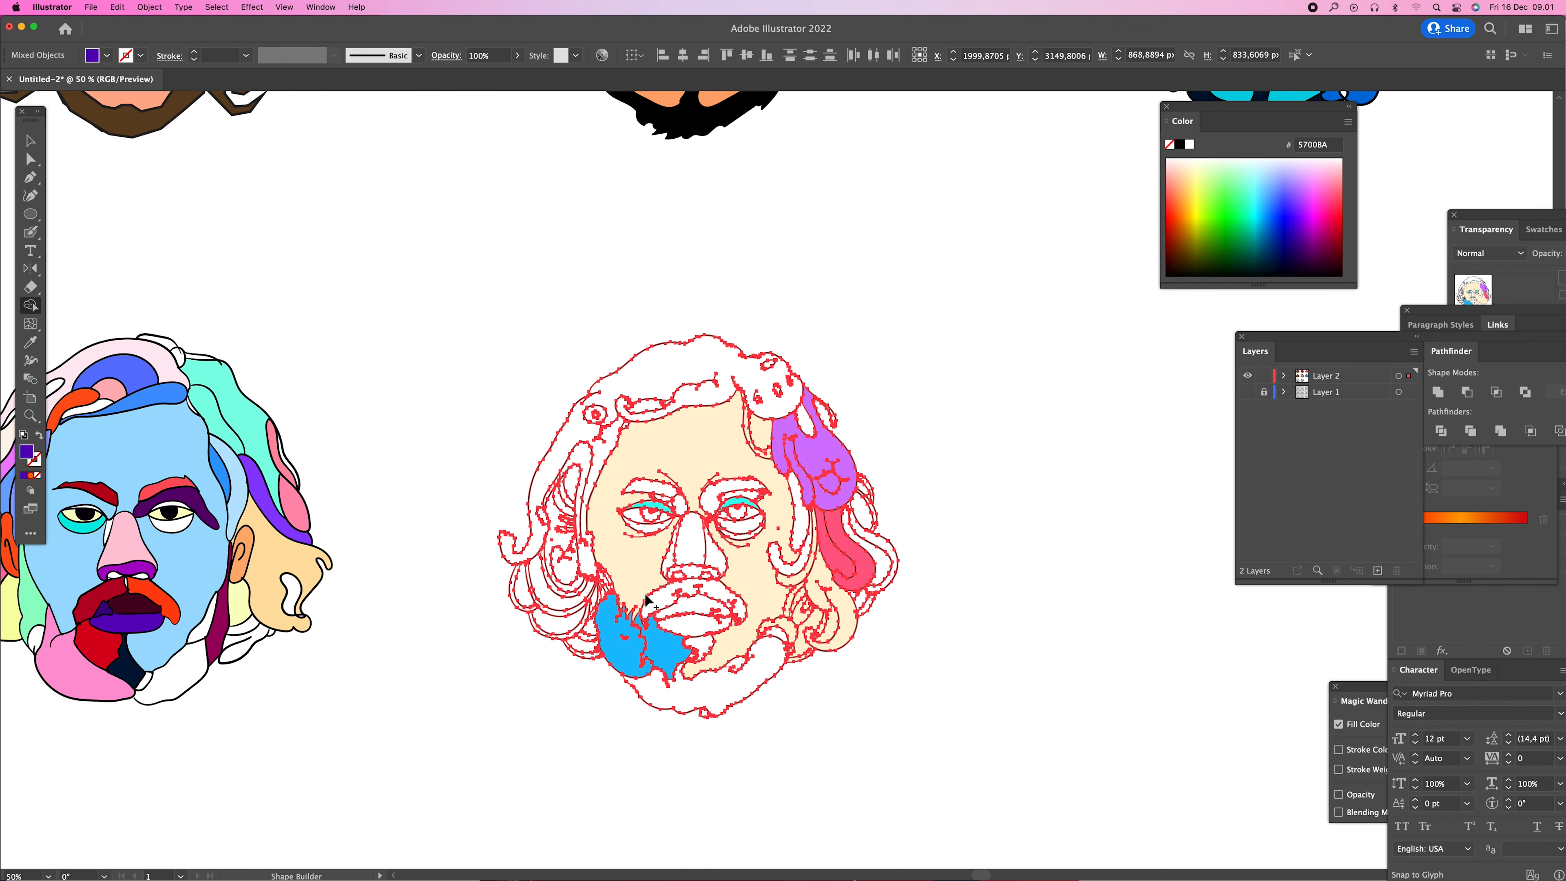
left_click(557, 605)
left_click(554, 590)
left_click(523, 584)
left_click(567, 588)
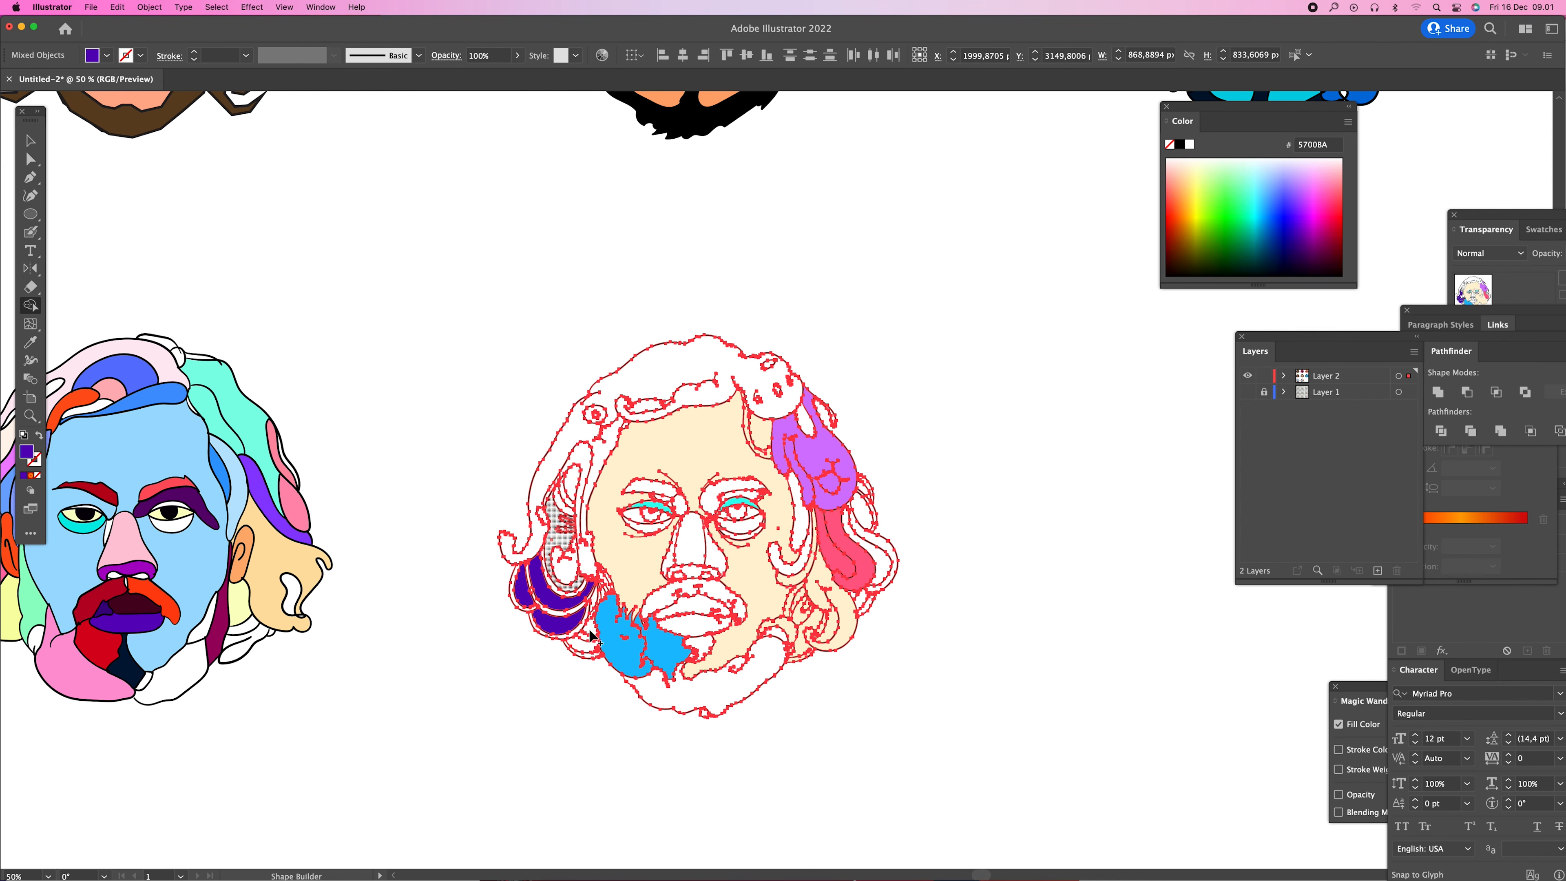
left_click(586, 649)
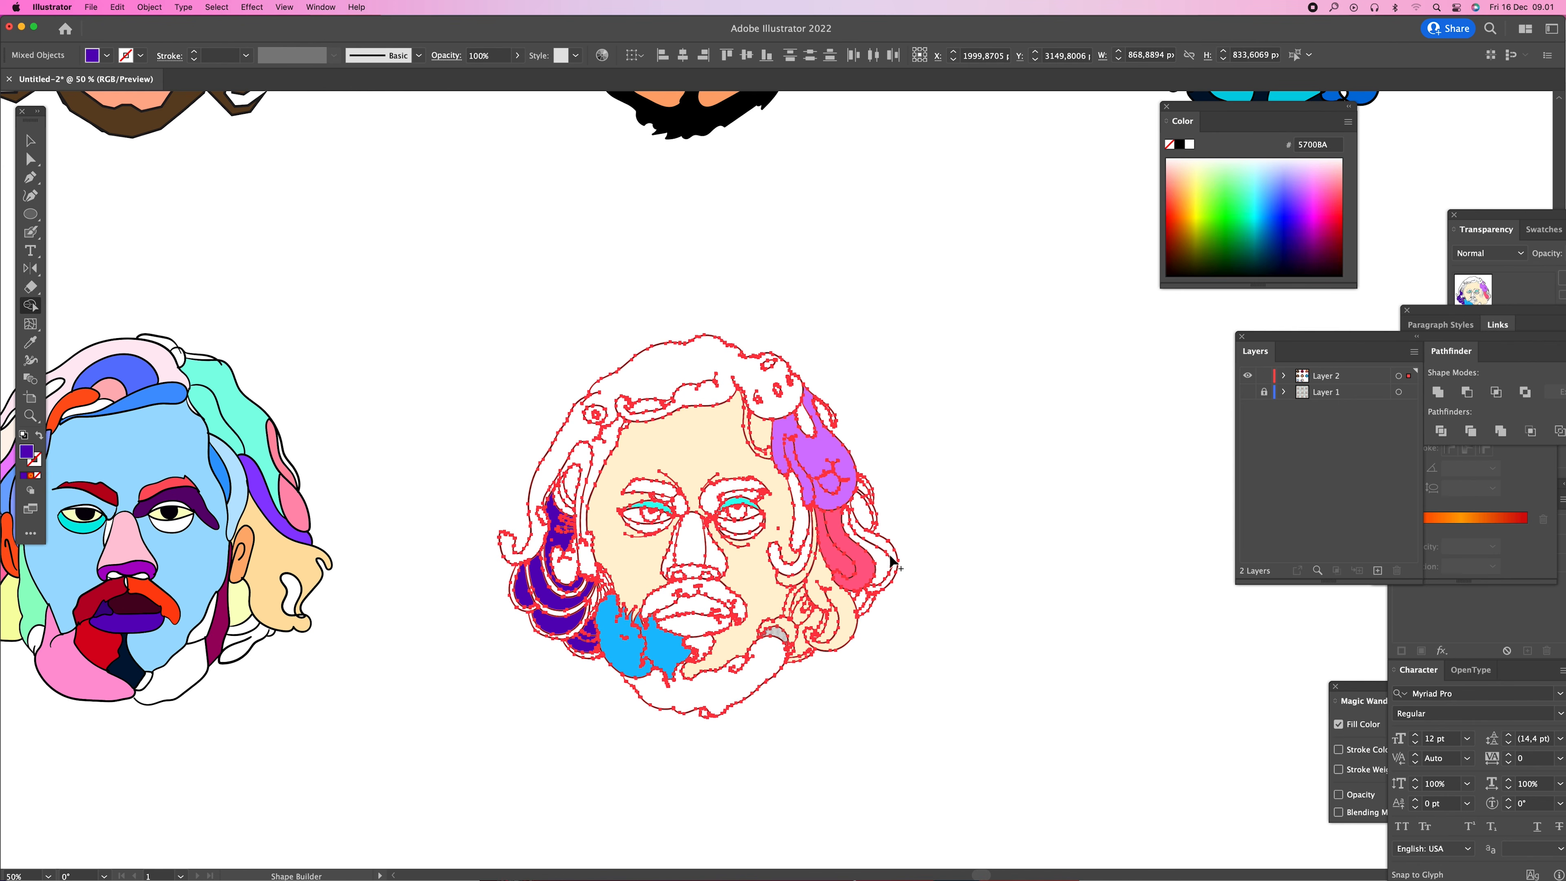
left_click(1265, 229)
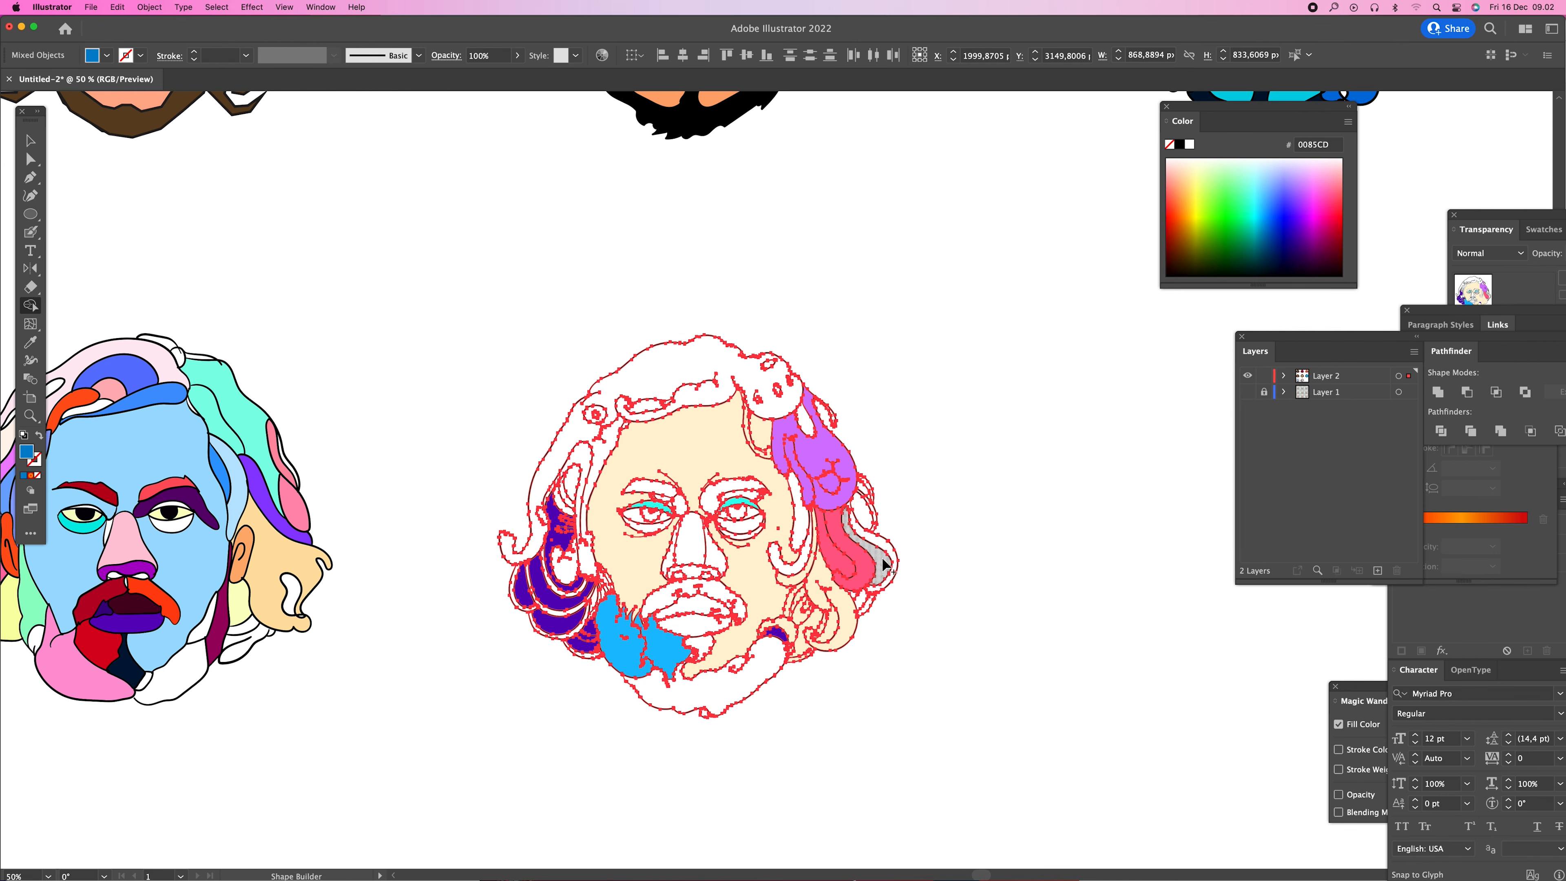
left_click(881, 591)
- Fill both irises near-black 200023 and both lower eyelids orange FF6A27
left_click(1316, 262)
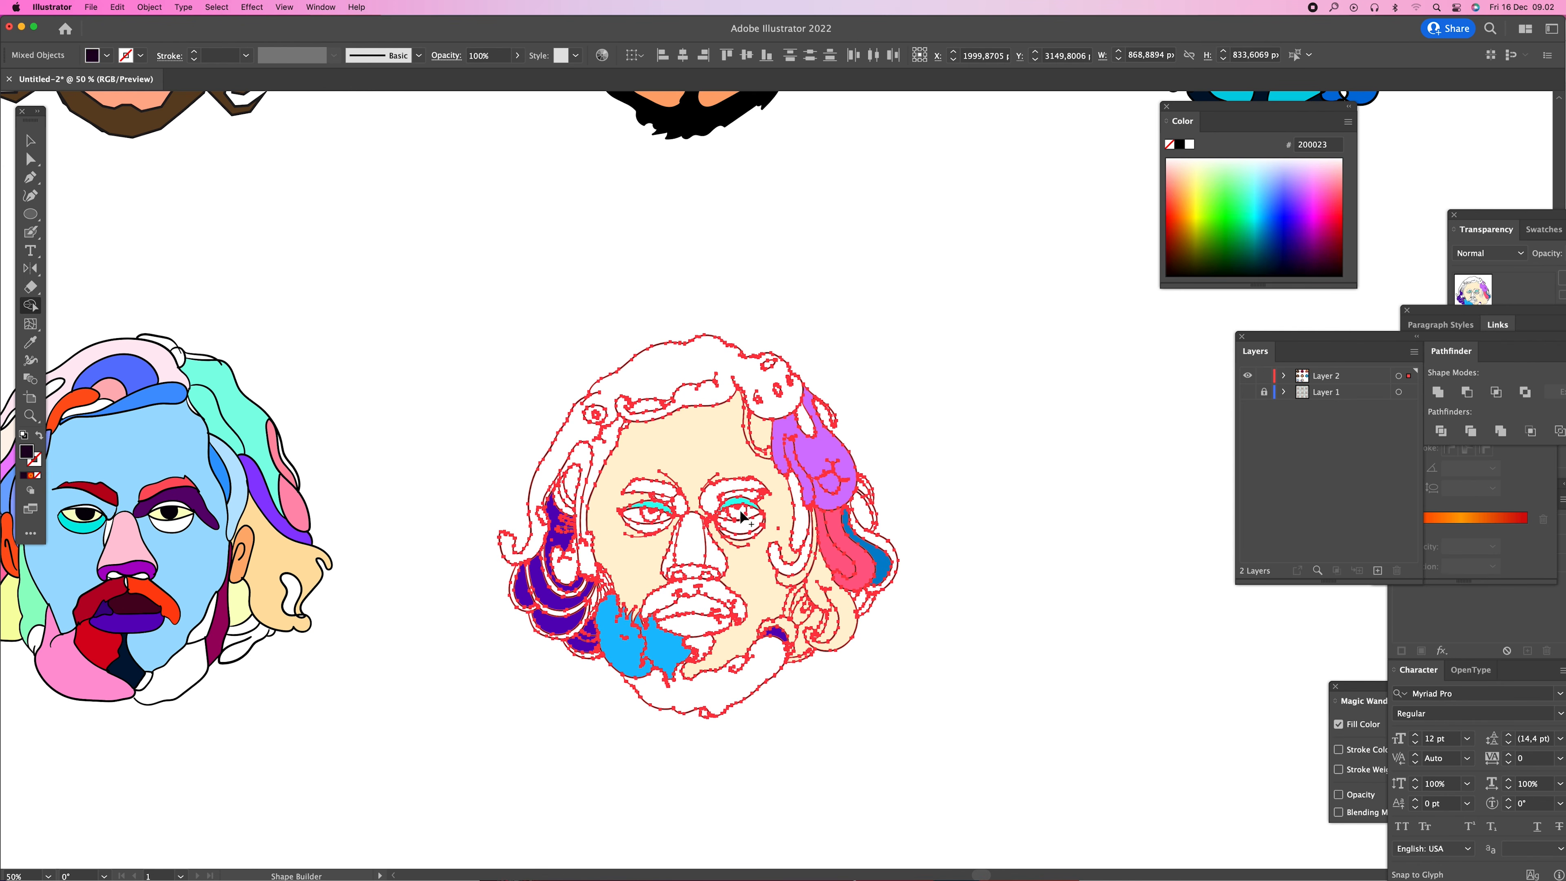
left_click(651, 523)
left_click(1180, 201)
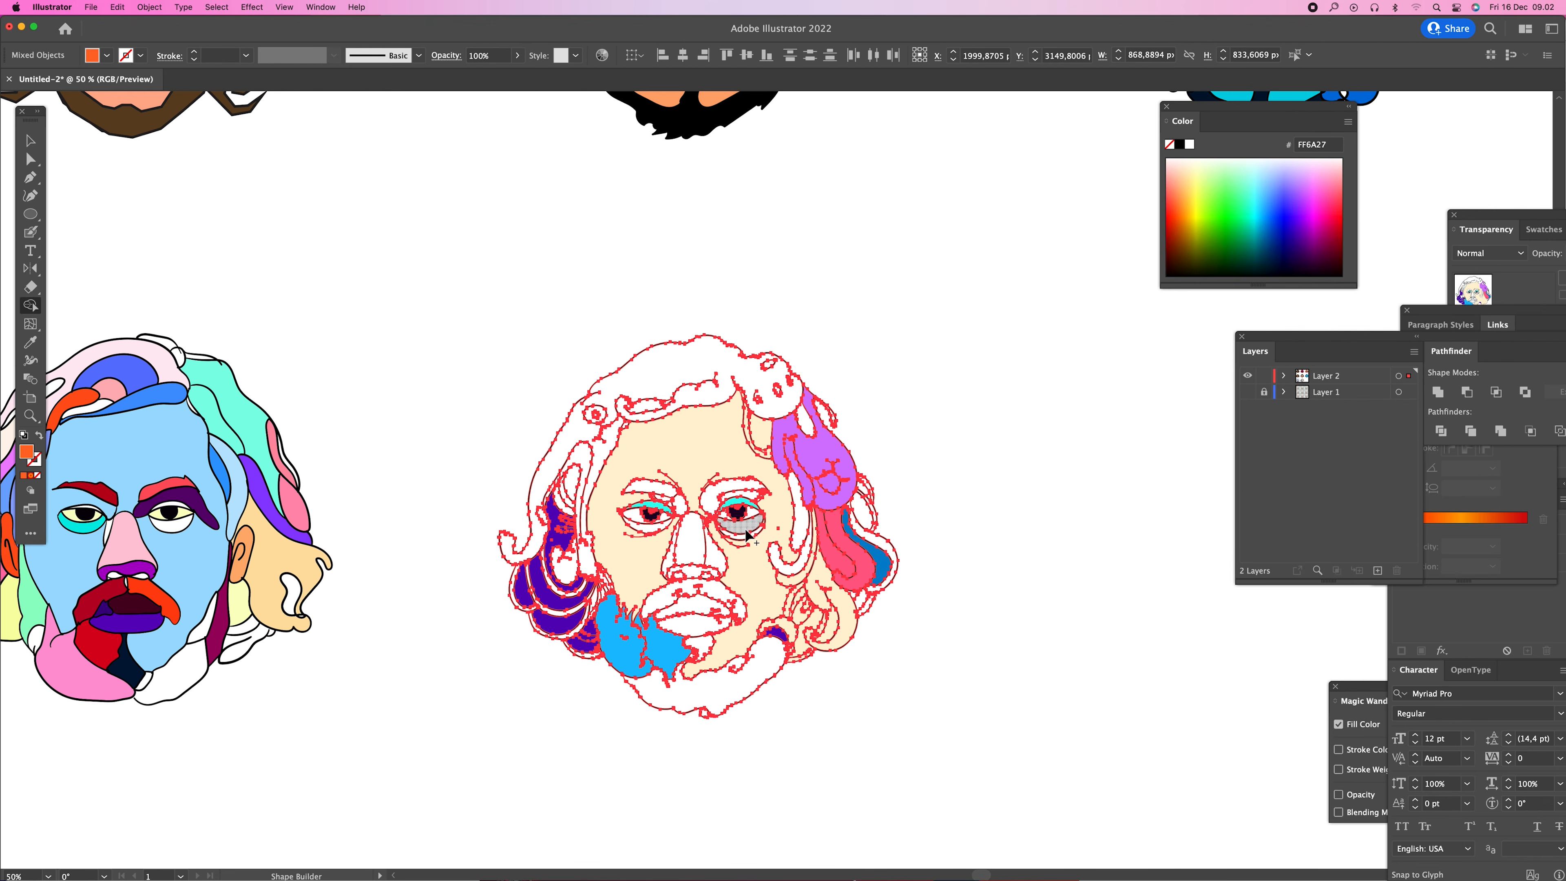
left_click(652, 537)
- Fill the base of the nose red, the moustache dark blue 1D00A0 and the lips pink FF47CD
left_click(1341, 195)
left_click(692, 574)
left_click(1294, 232)
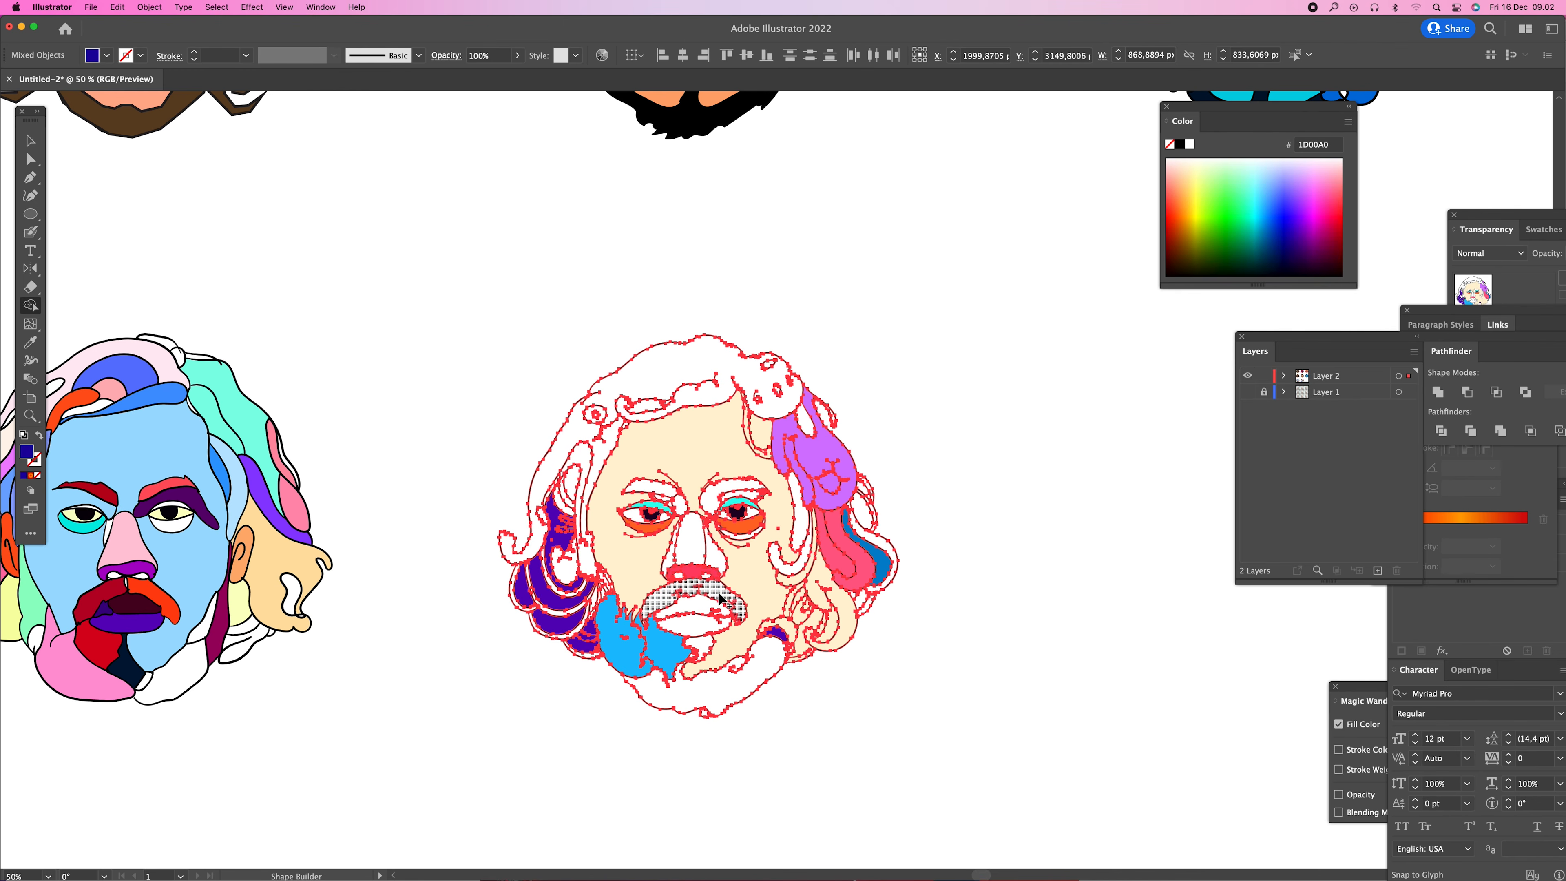
left_click(1340, 180)
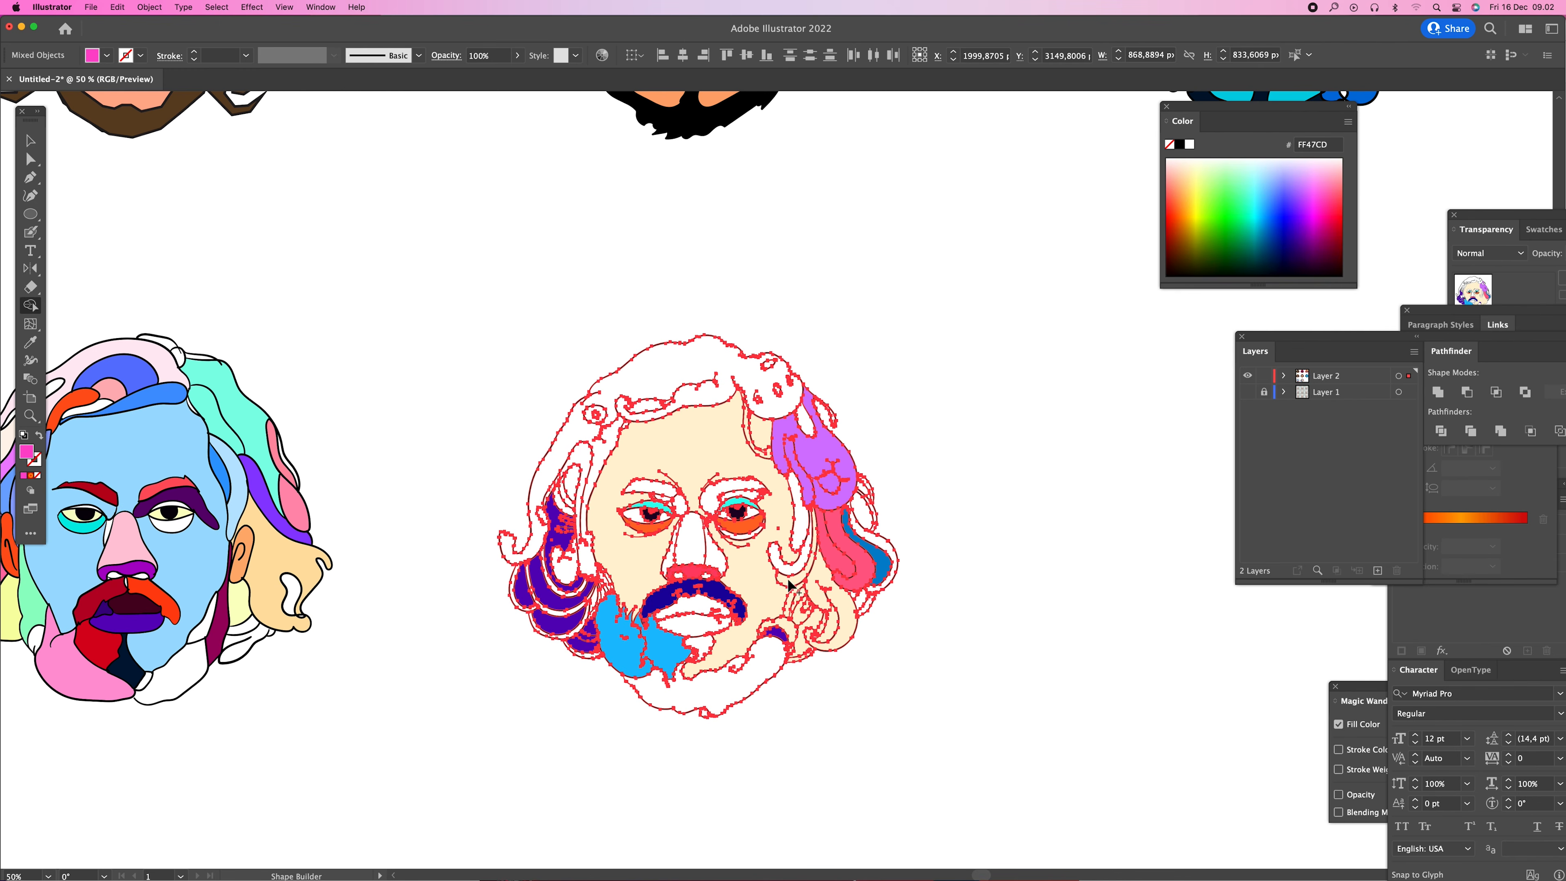
left_click(708, 625)
left_click(706, 623)
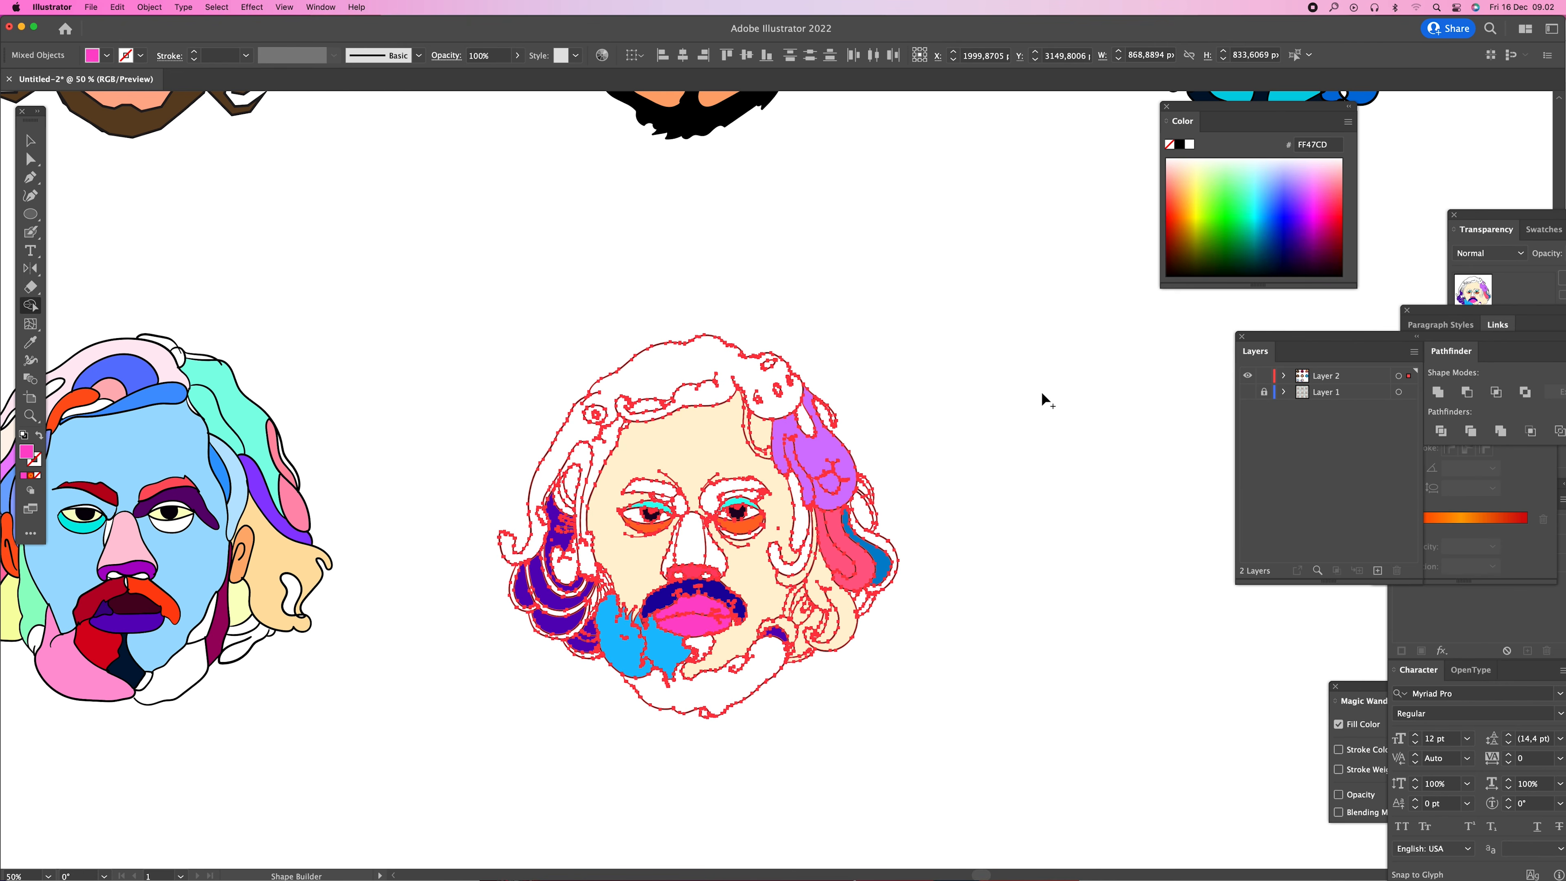
- Deselect the coloured portrait and view all eight portraits together on the artboard
key("b")
key("super+shift+a")
key("super+space")
left_click(897, 466, "alt+super")
left_click(904, 462, "alt+super")
left_click(904, 462, "alt+super")
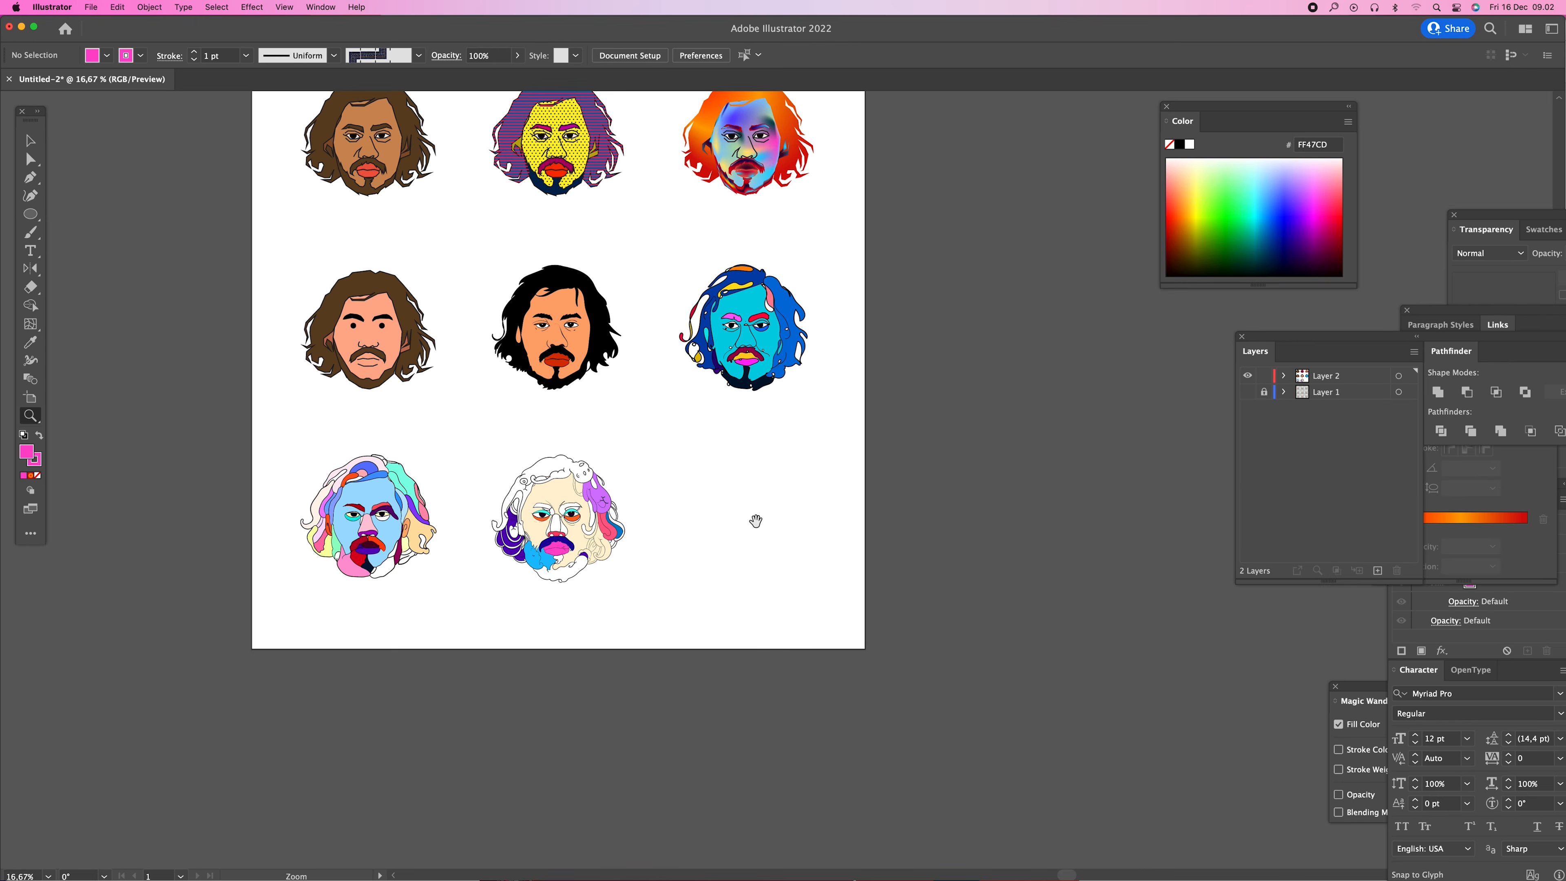
left_click_drag(755, 521, 879, 552)
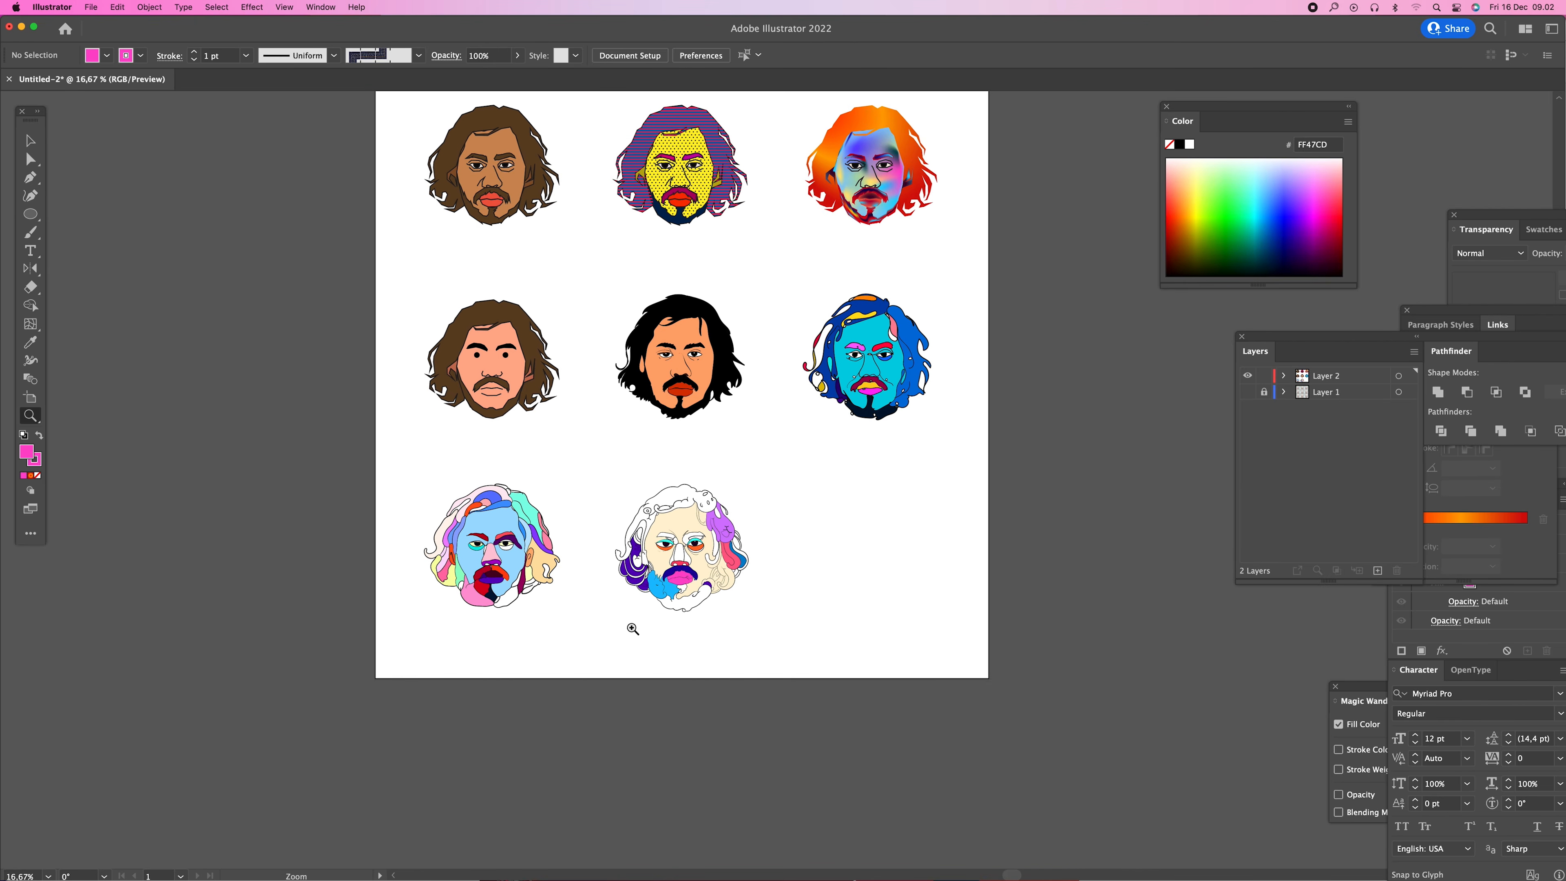
- Examine the coloured eighth portrait up close, including its upper hair outline, and compare it with the other portraits
left_click(667, 525)
left_click(667, 524)
left_click_drag(956, 404, 531, 601)
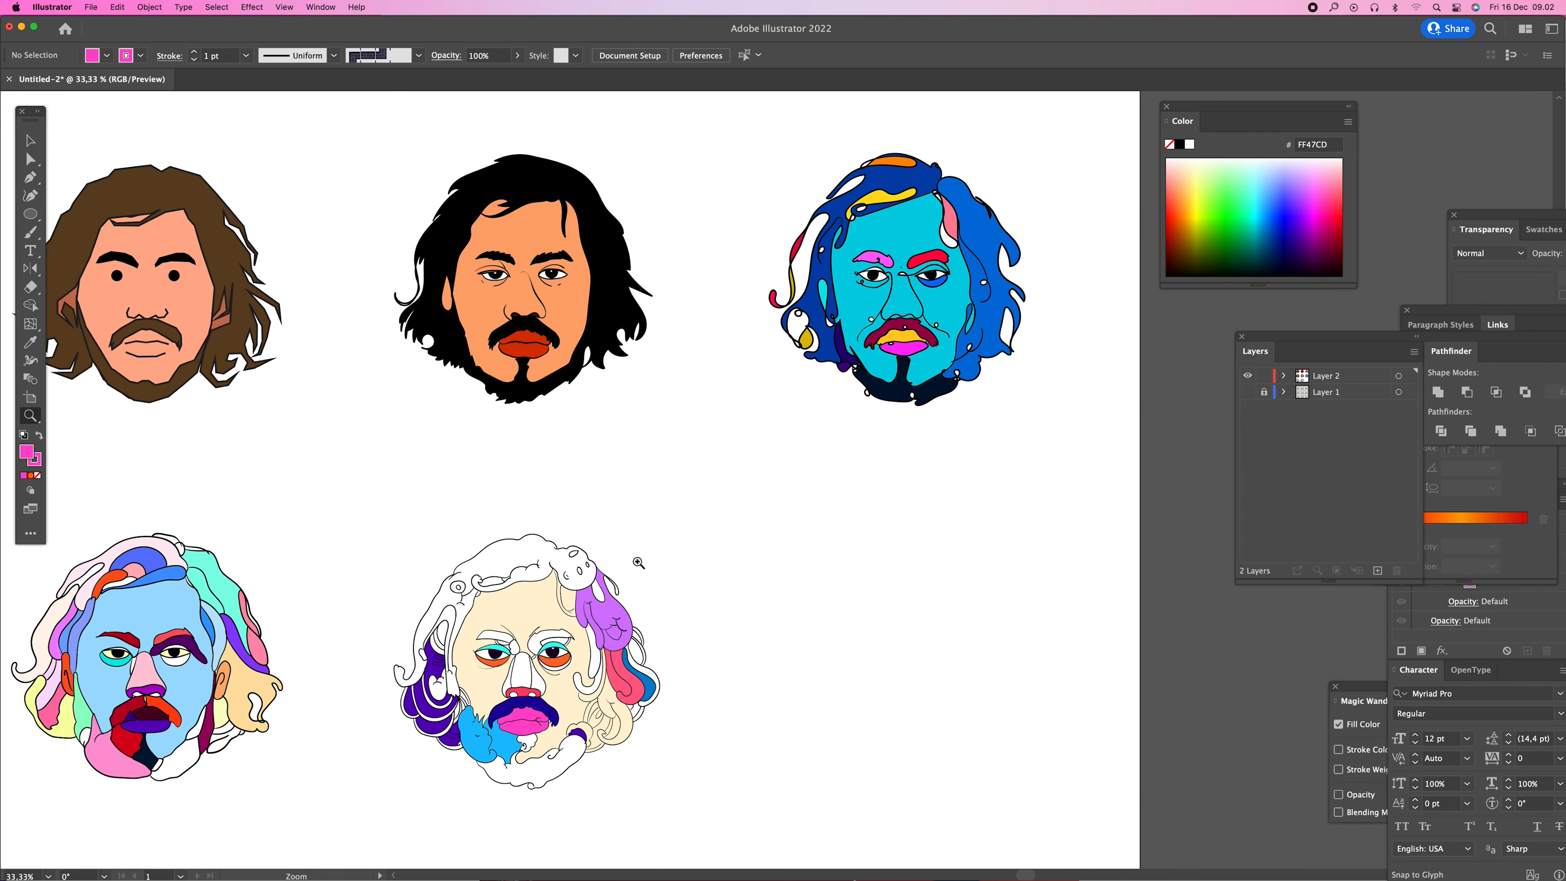
left_click(719, 550, "alt")
left_click_drag(704, 429, 856, 572)
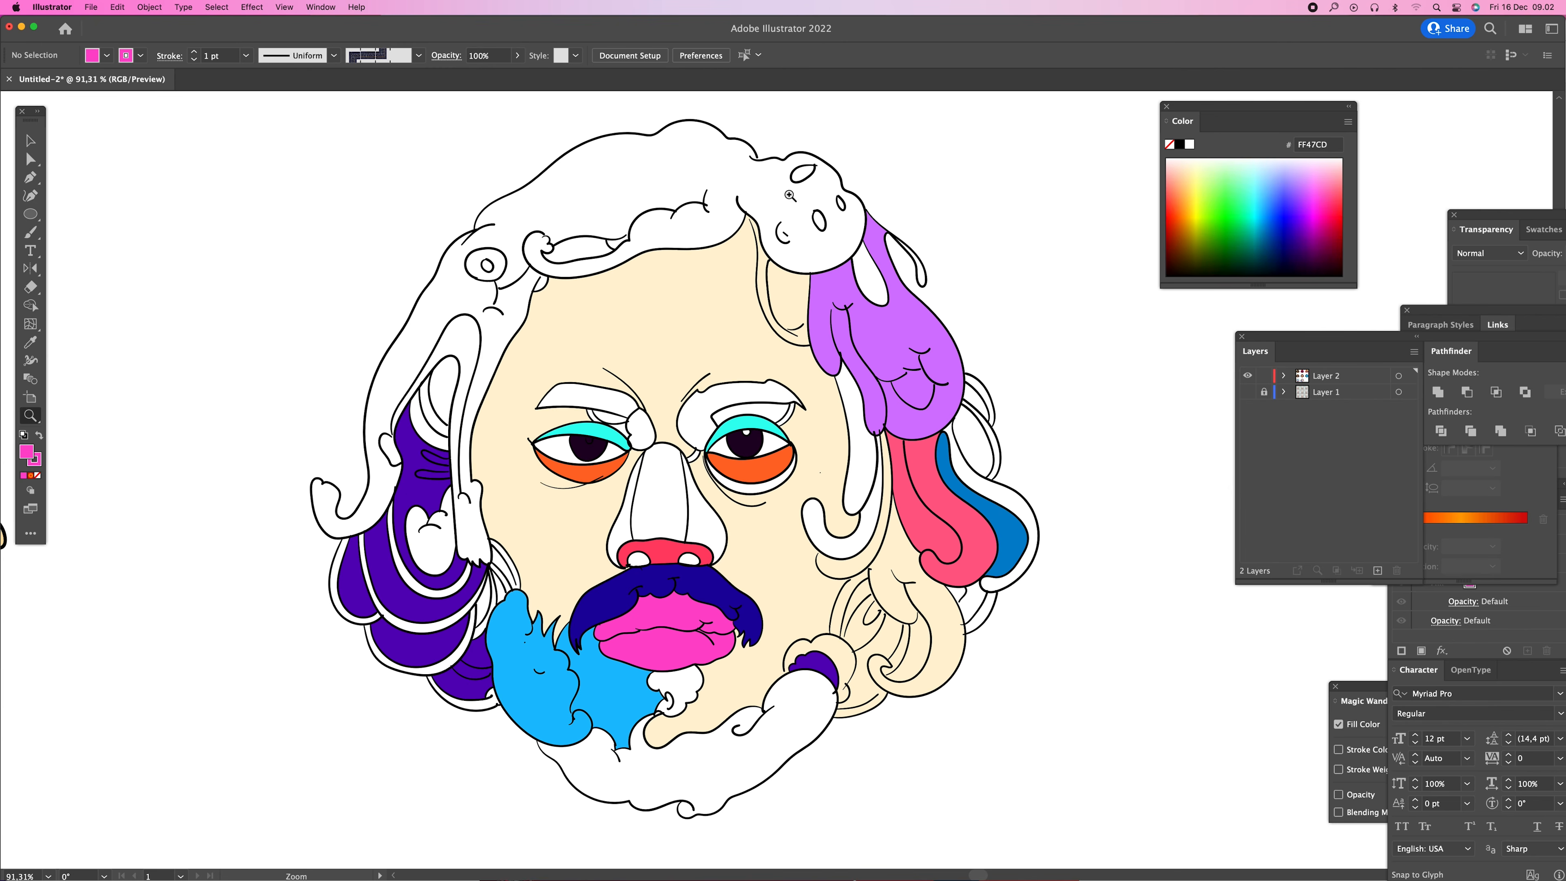
left_click_drag(738, 137, 799, 198)
left_click(615, 372, "alt")
left_click(651, 383, "alt")
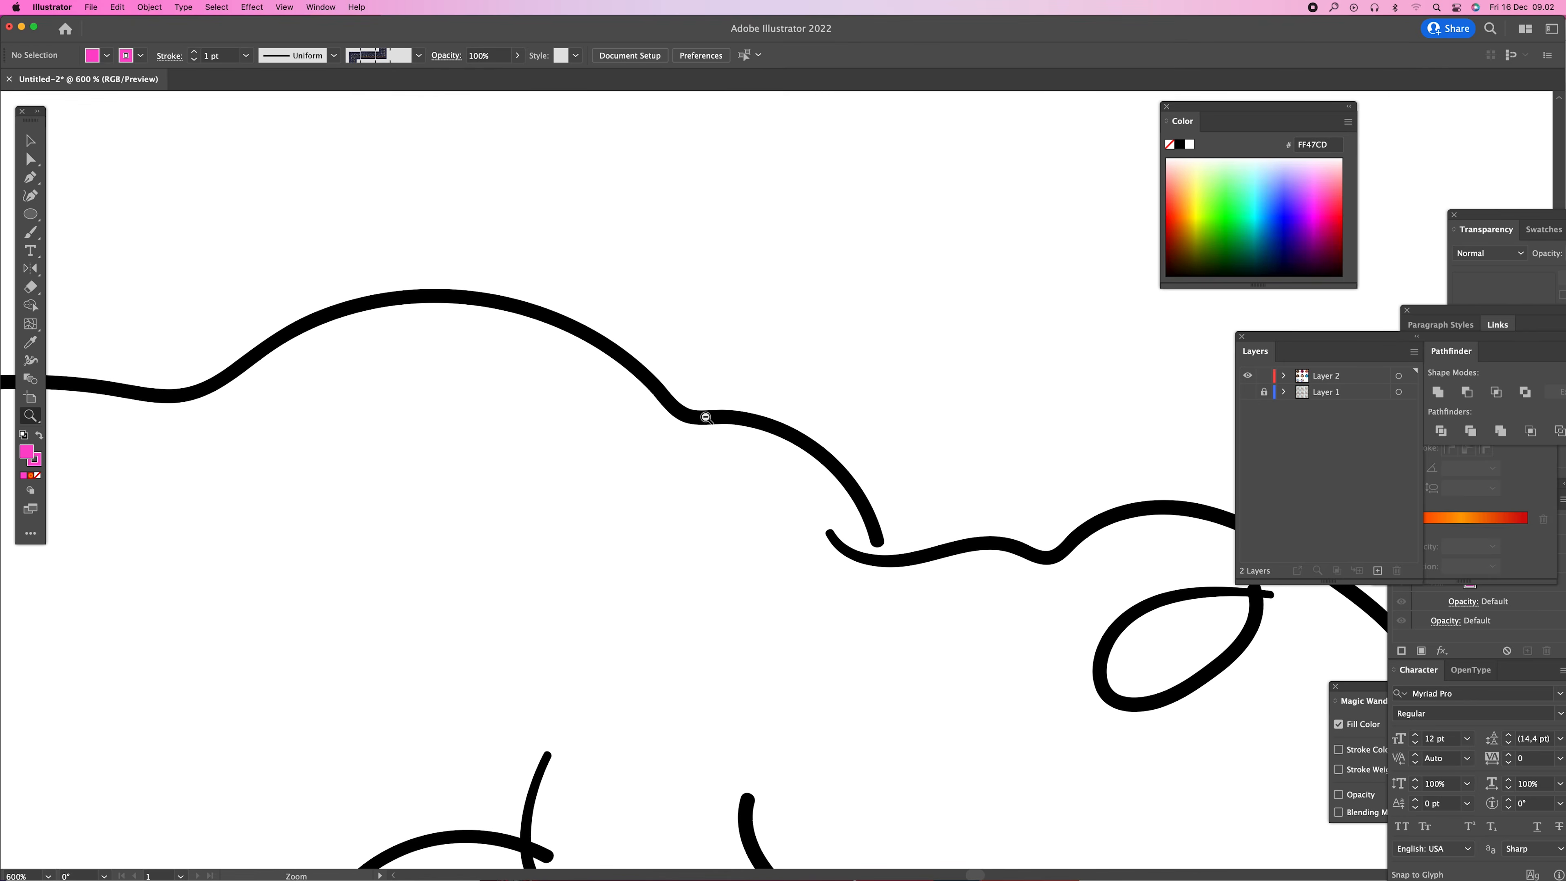
left_click(776, 523, "alt")
left_click(780, 525, "alt")
left_click(814, 556, "alt")
left_click(774, 436, "alt")
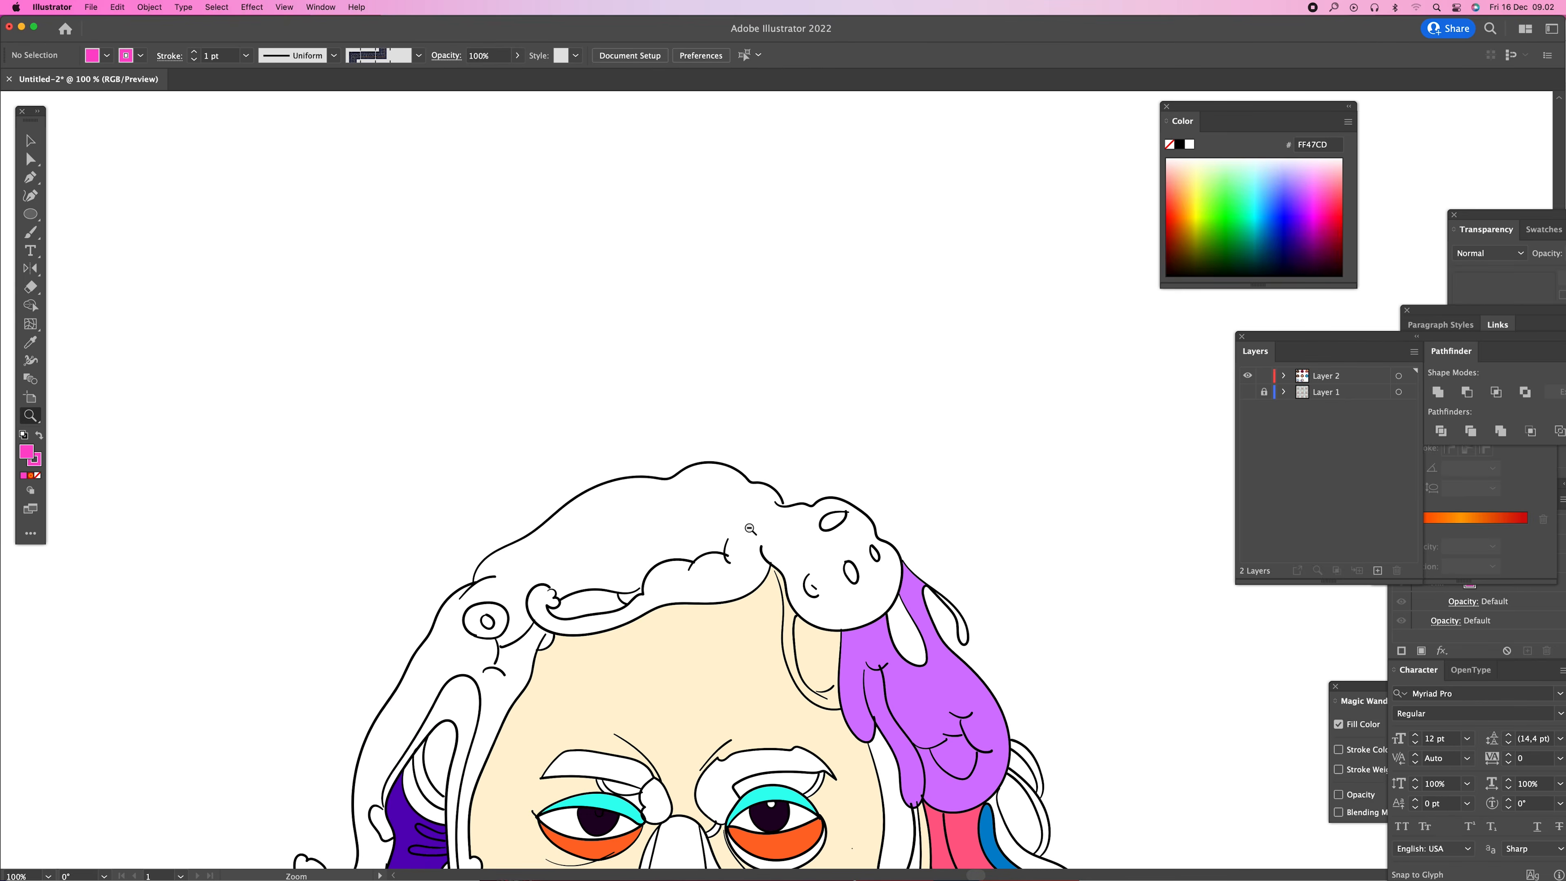
left_click(751, 529, "alt")
left_click(759, 461, "alt")
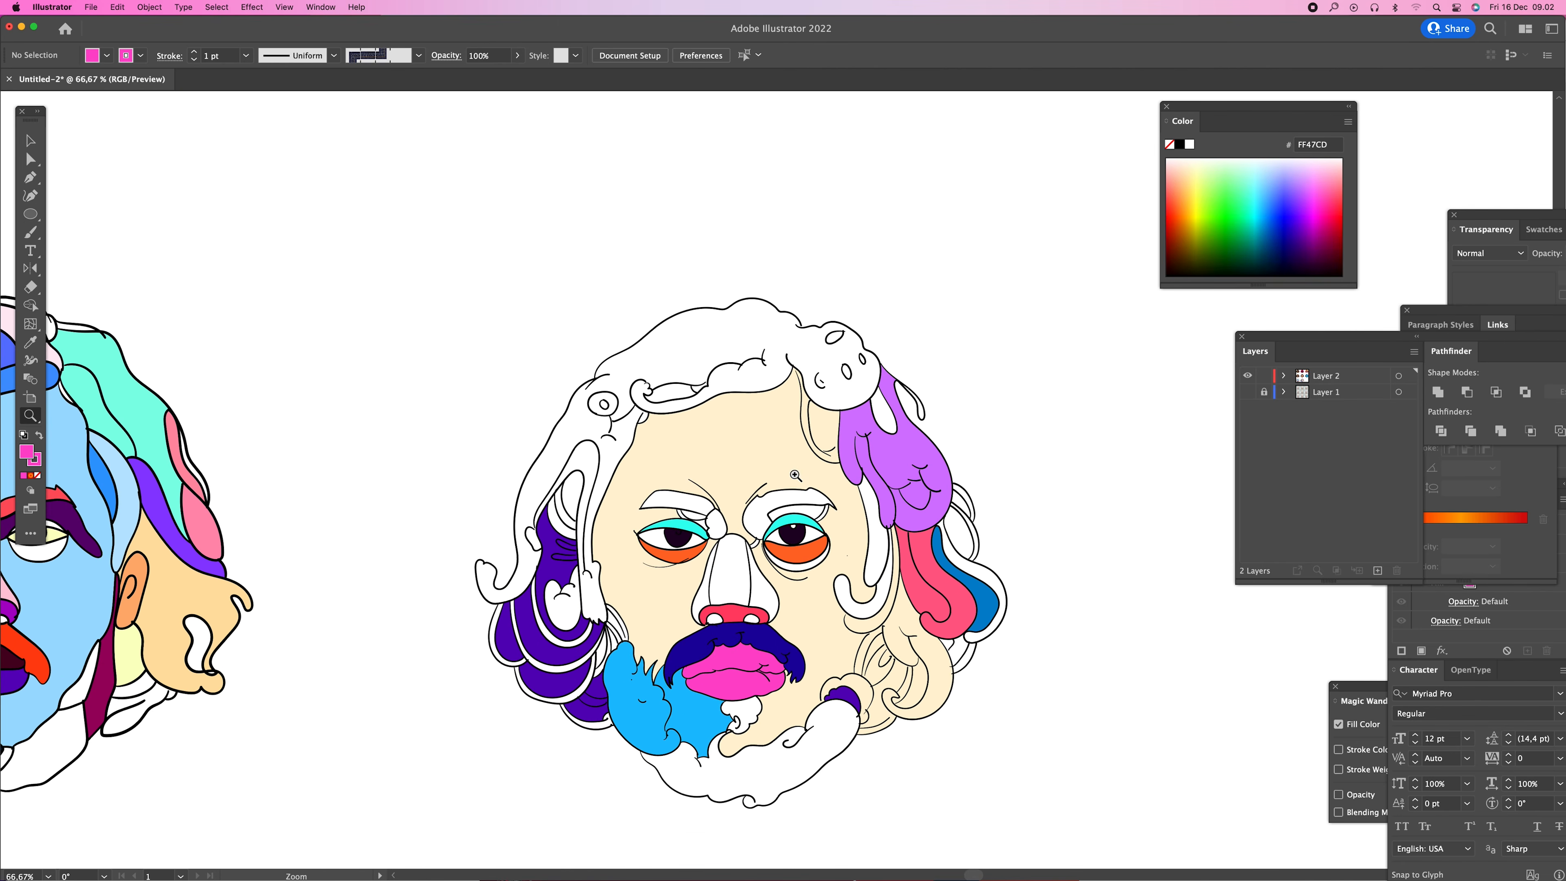
left_click(795, 476, "alt")
left_click(792, 543, "alt")
left_click(777, 544, "alt")
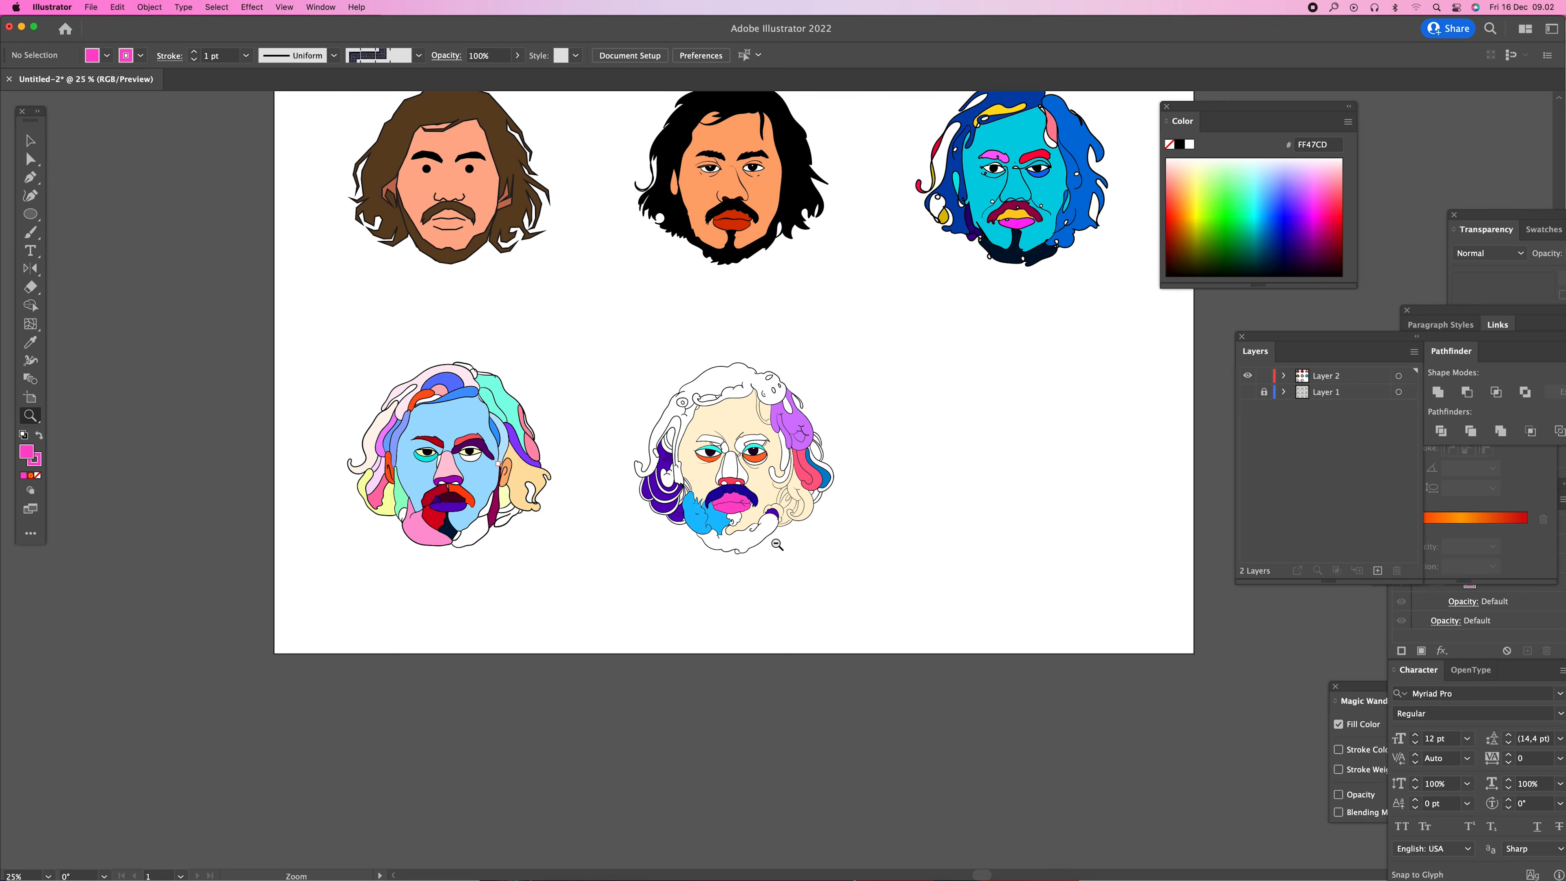
left_click(777, 545, "alt")
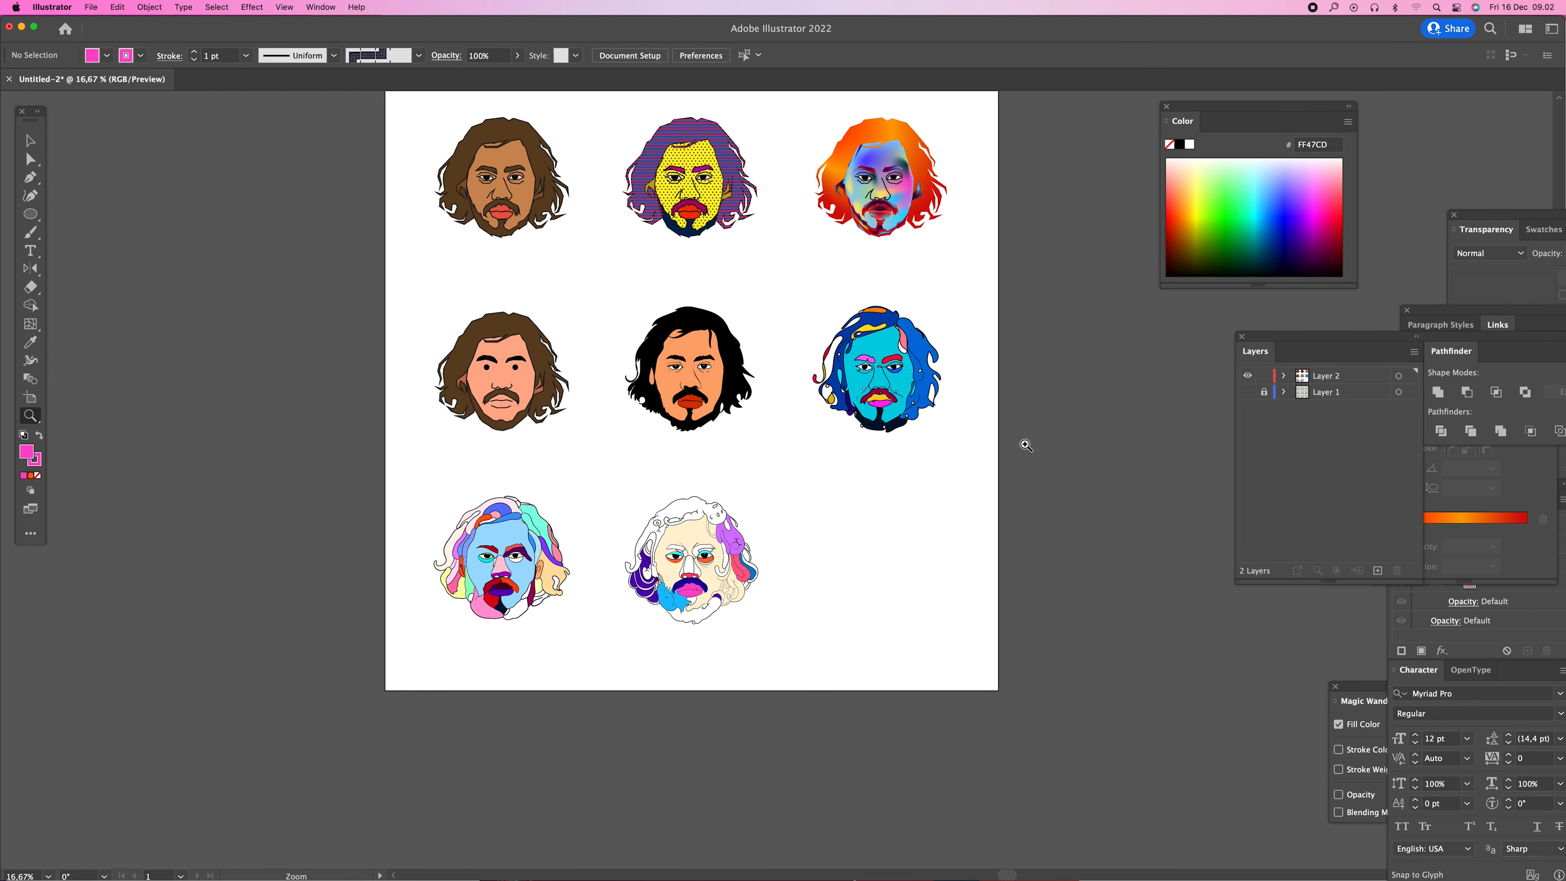
- Make the reference-photo layer (Layer 1) visible again together with the portraits on Layer 2
left_click(1248, 396)
left_click(1247, 376)
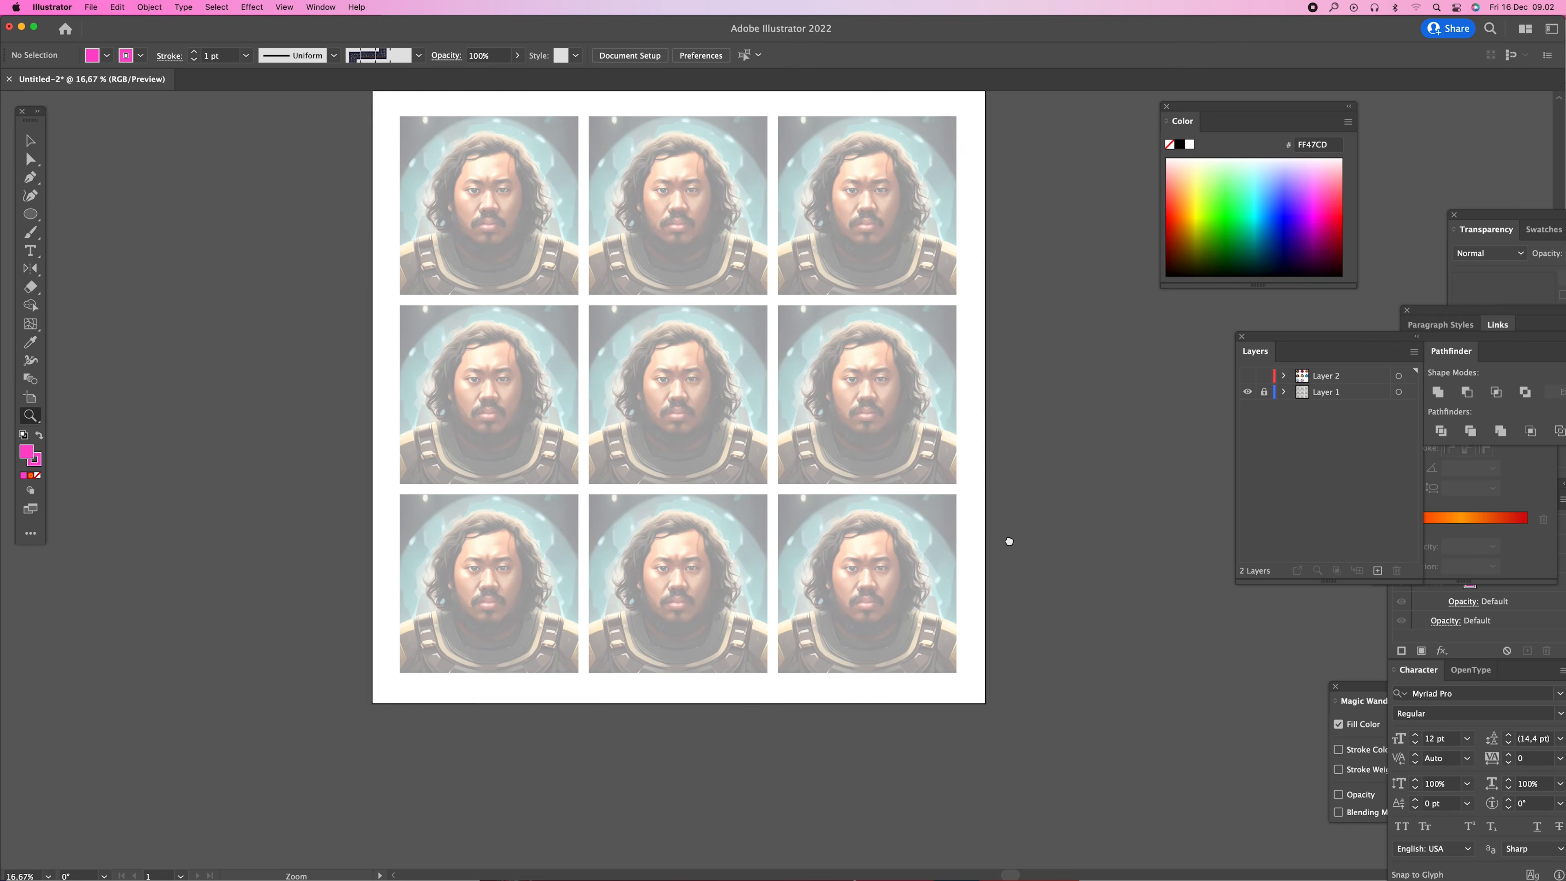
left_click(1248, 392)
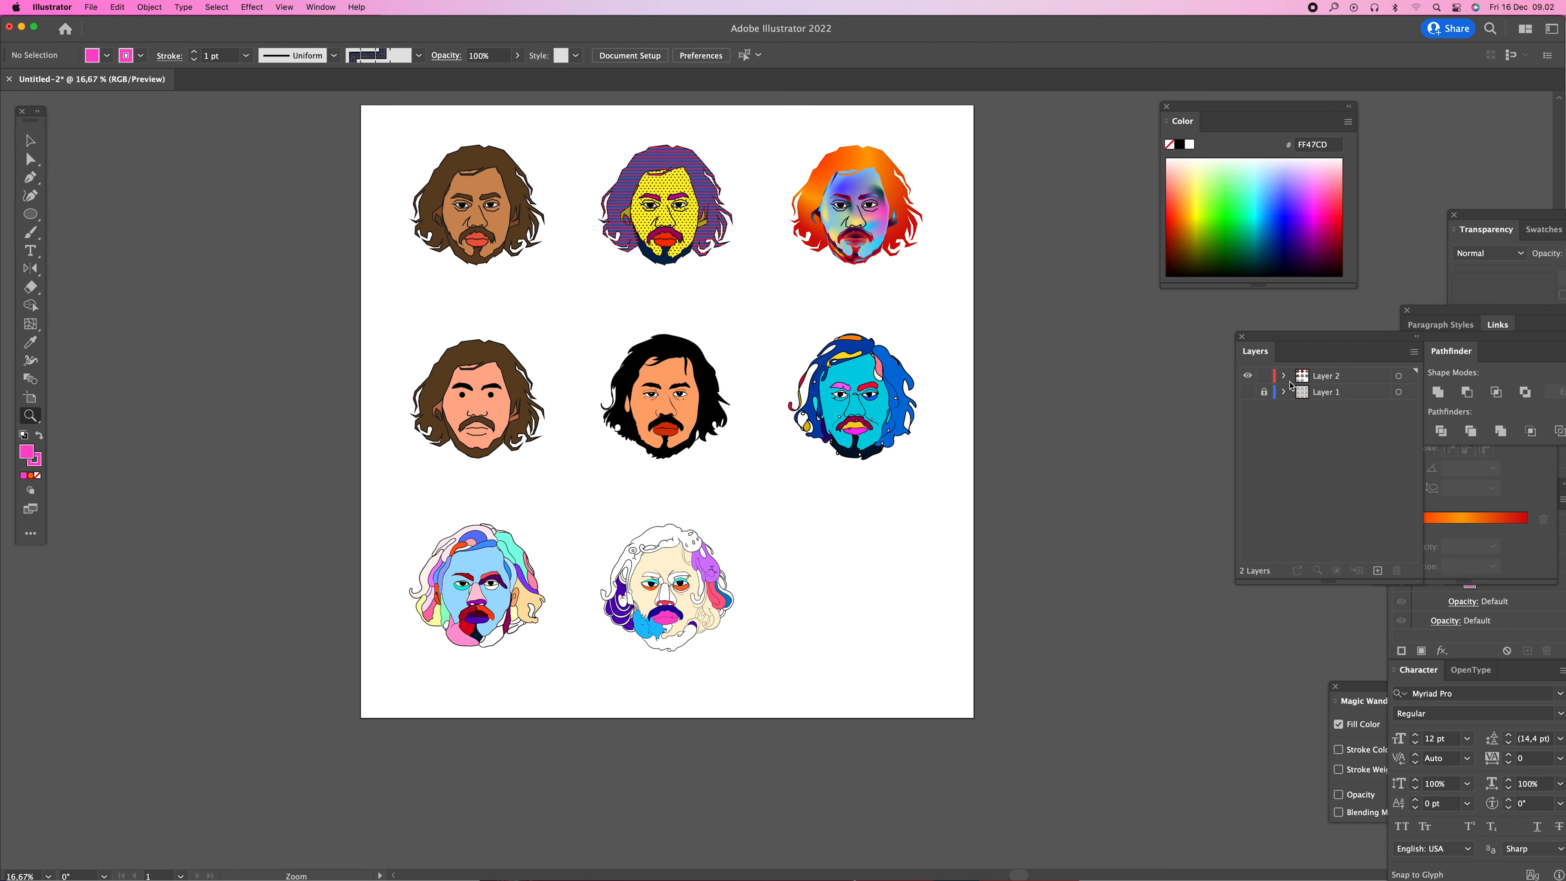
left_click(1248, 392)
scroll(987, 450, "right", 1)
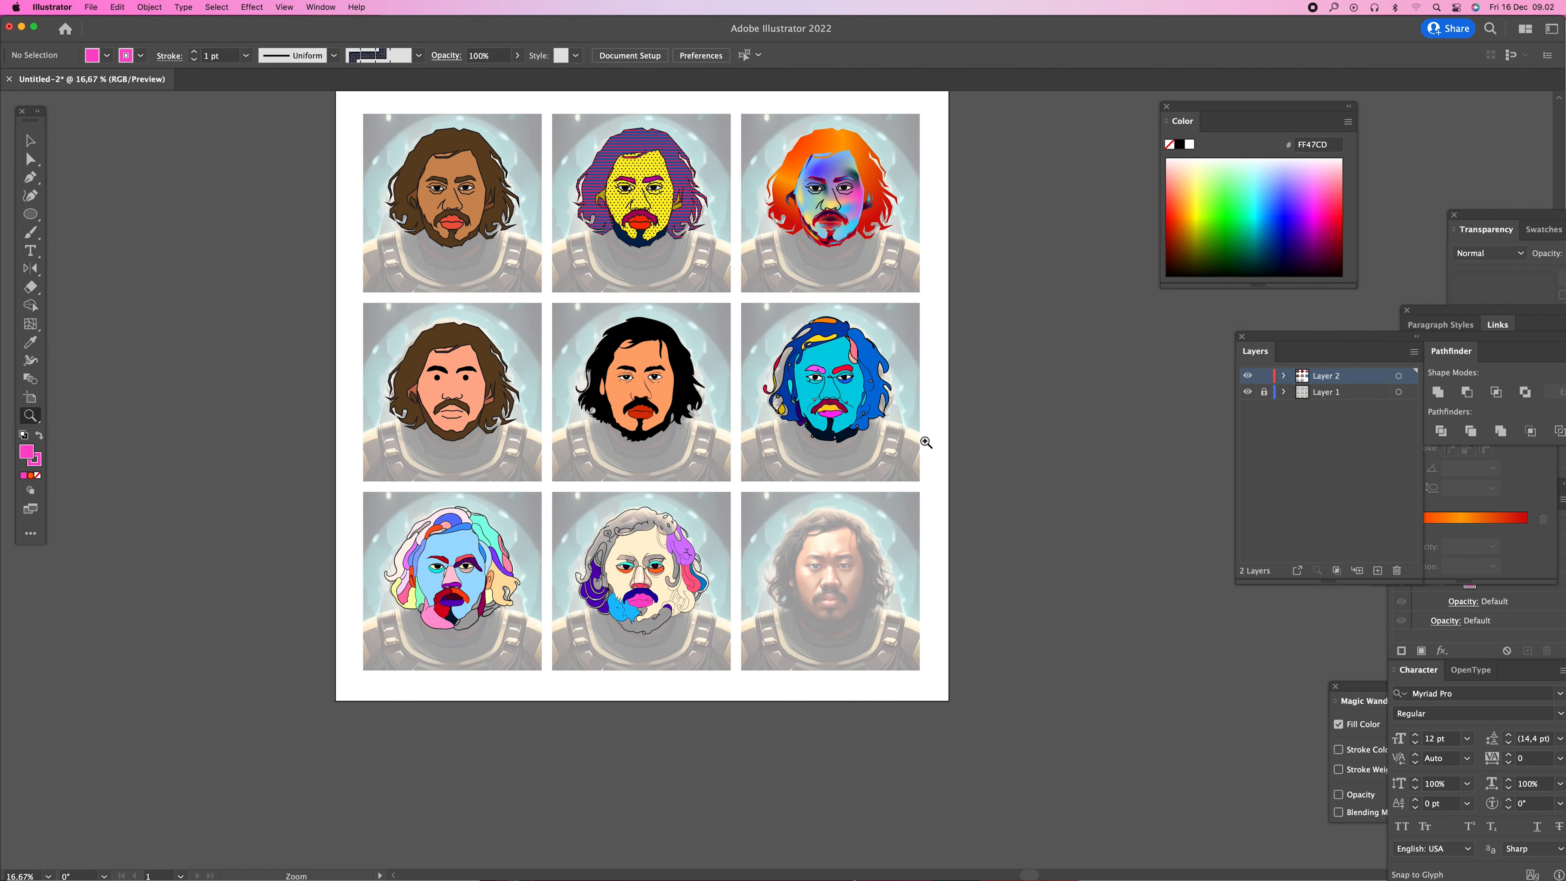
- Go to the ninth reference photo and set up the Blob Brush with a black 000000 stroke
left_click(807, 567)
left_click(889, 506)
left_click(794, 465)
key("shift+b")
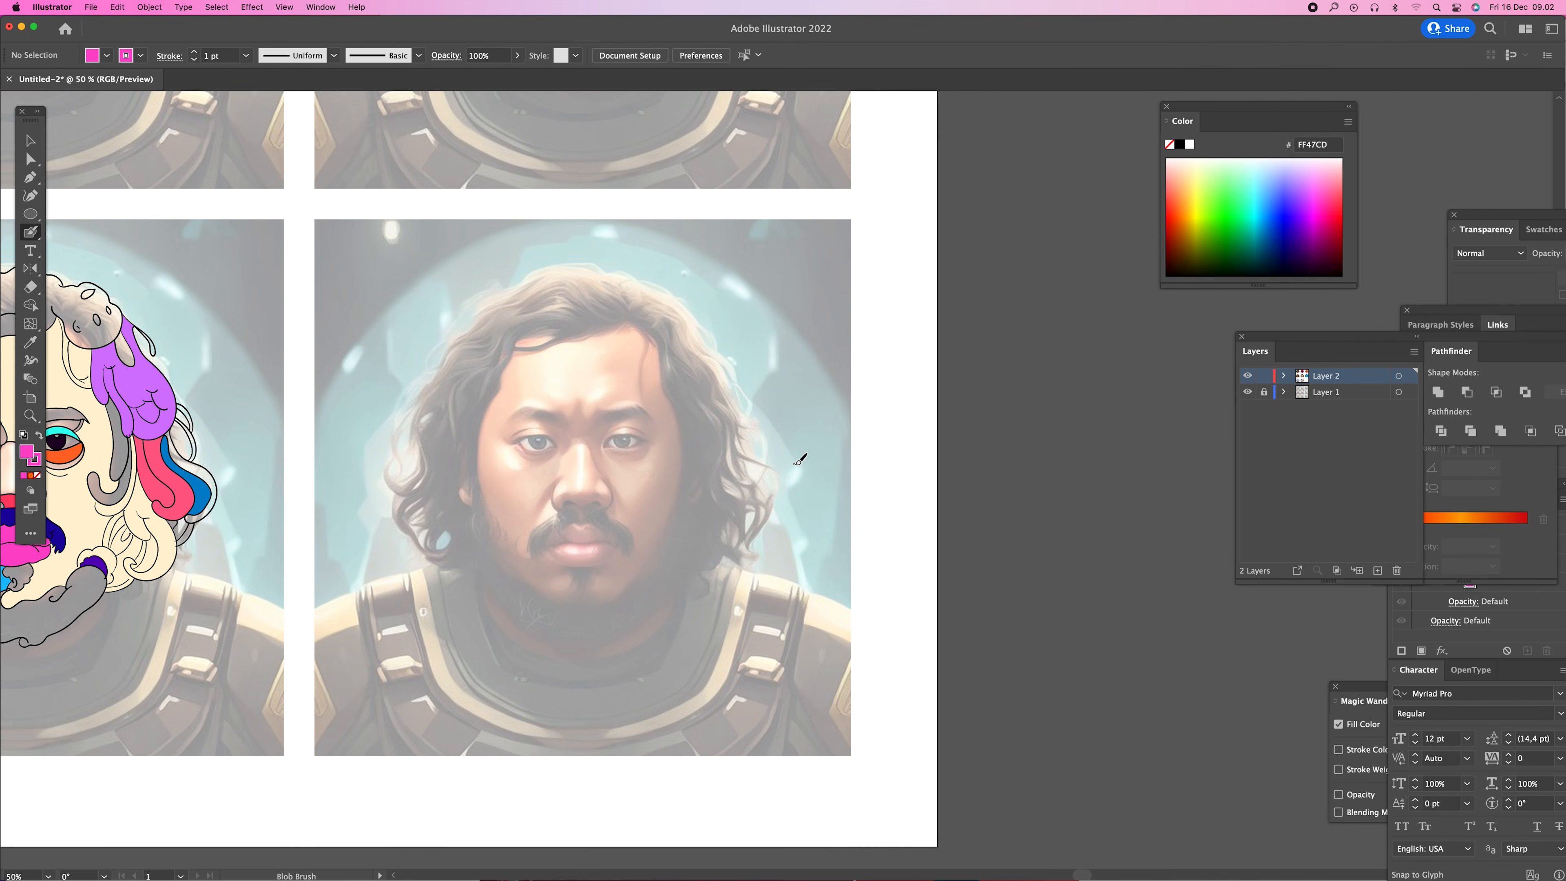
double_click(37, 462)
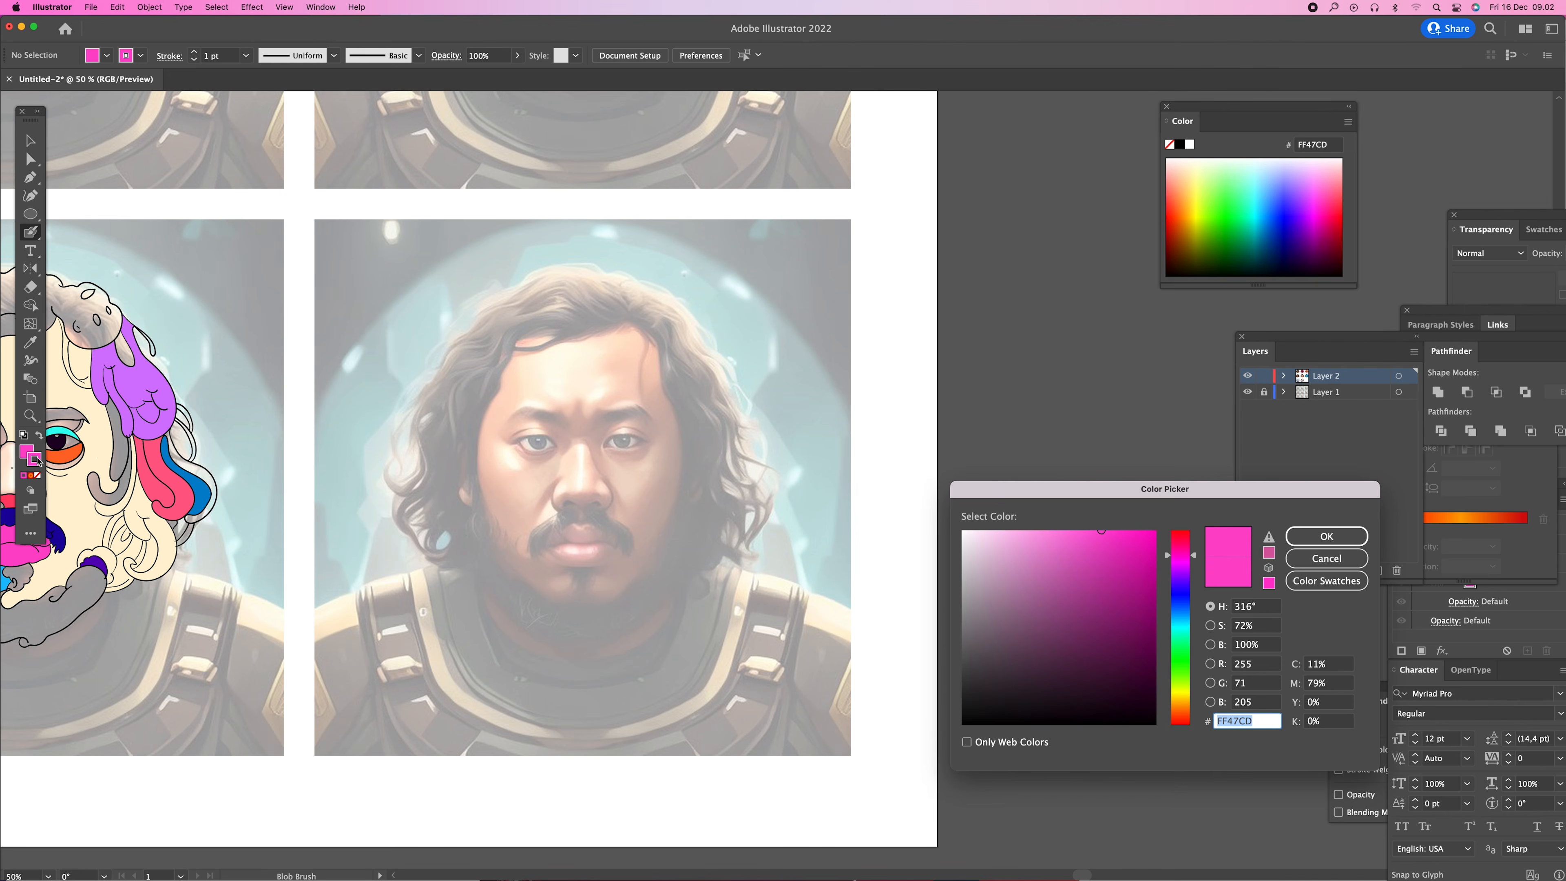
type("000000")
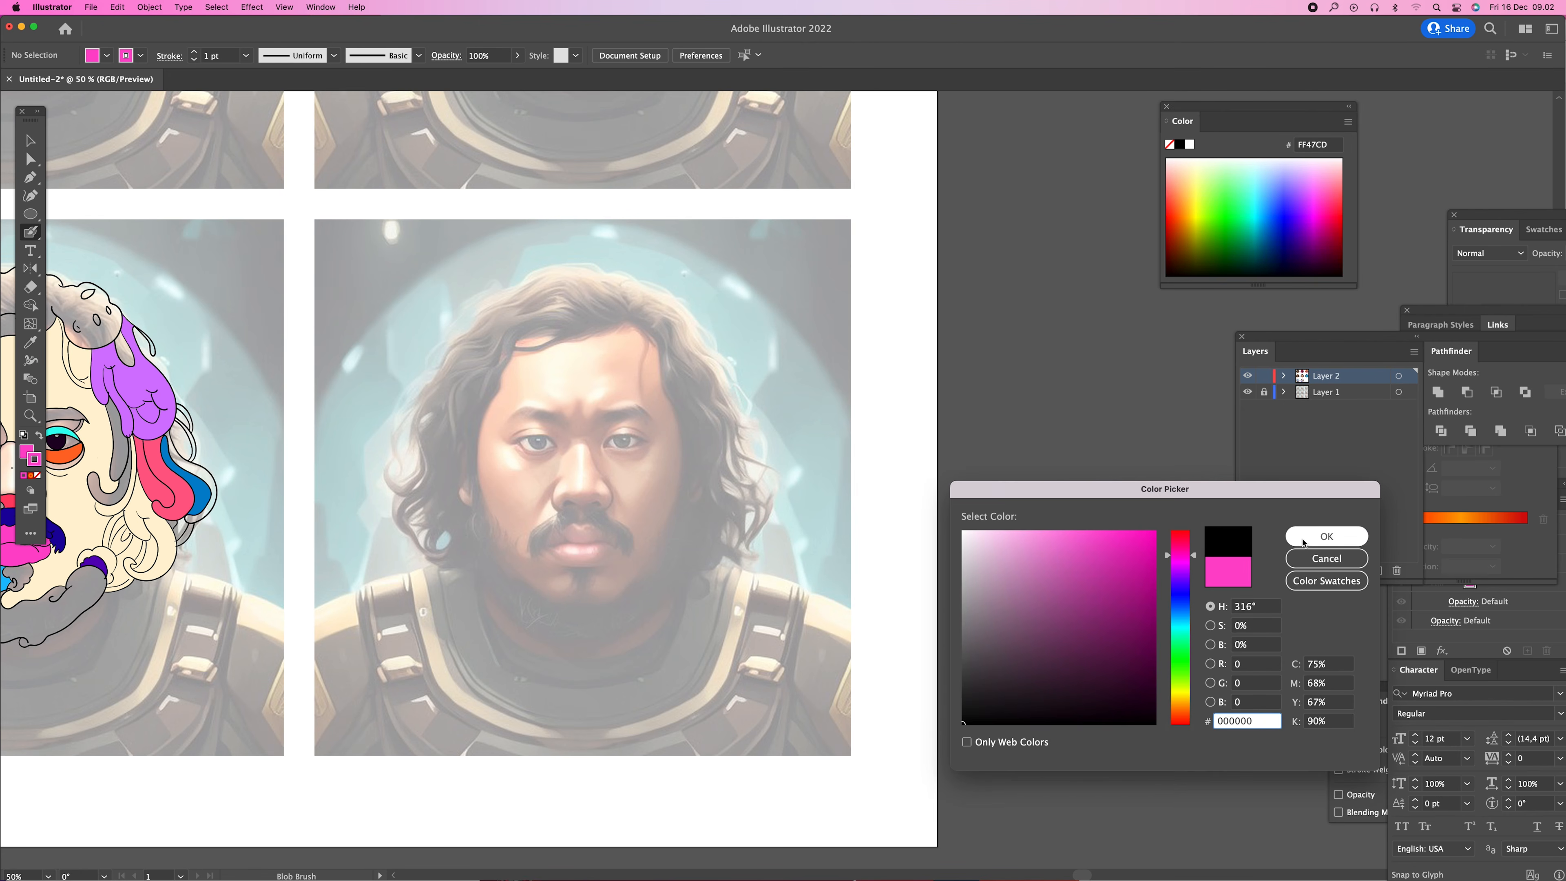
left_click(1307, 537)
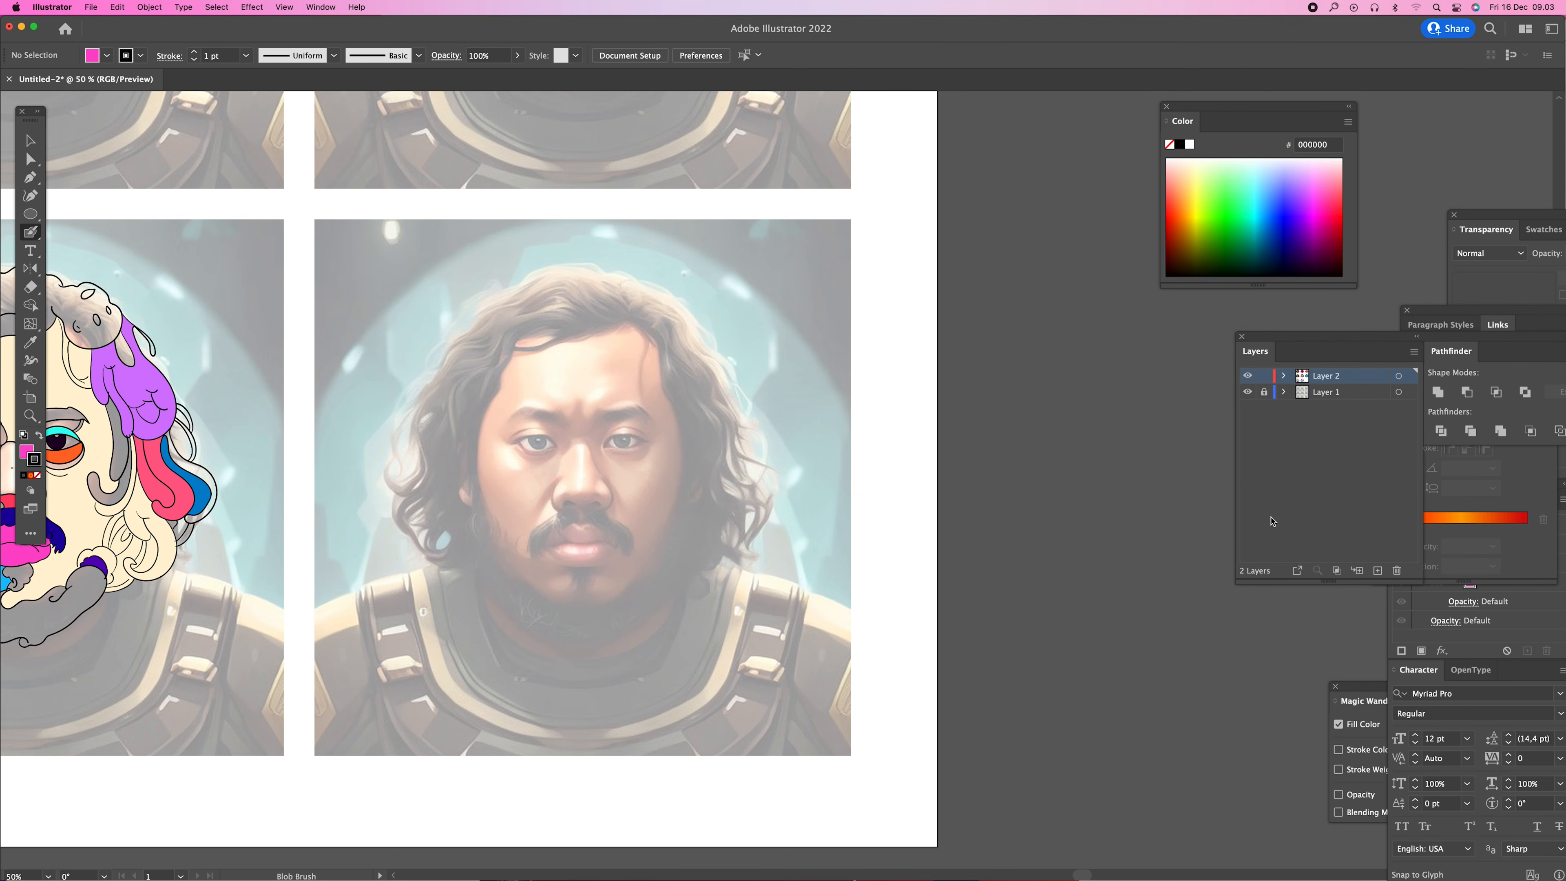
- Sketch the ninth portrait's eyes, jagged eyebrows, nose and spiky moustache in loose expressionist lines over the photo
left_click(596, 503)
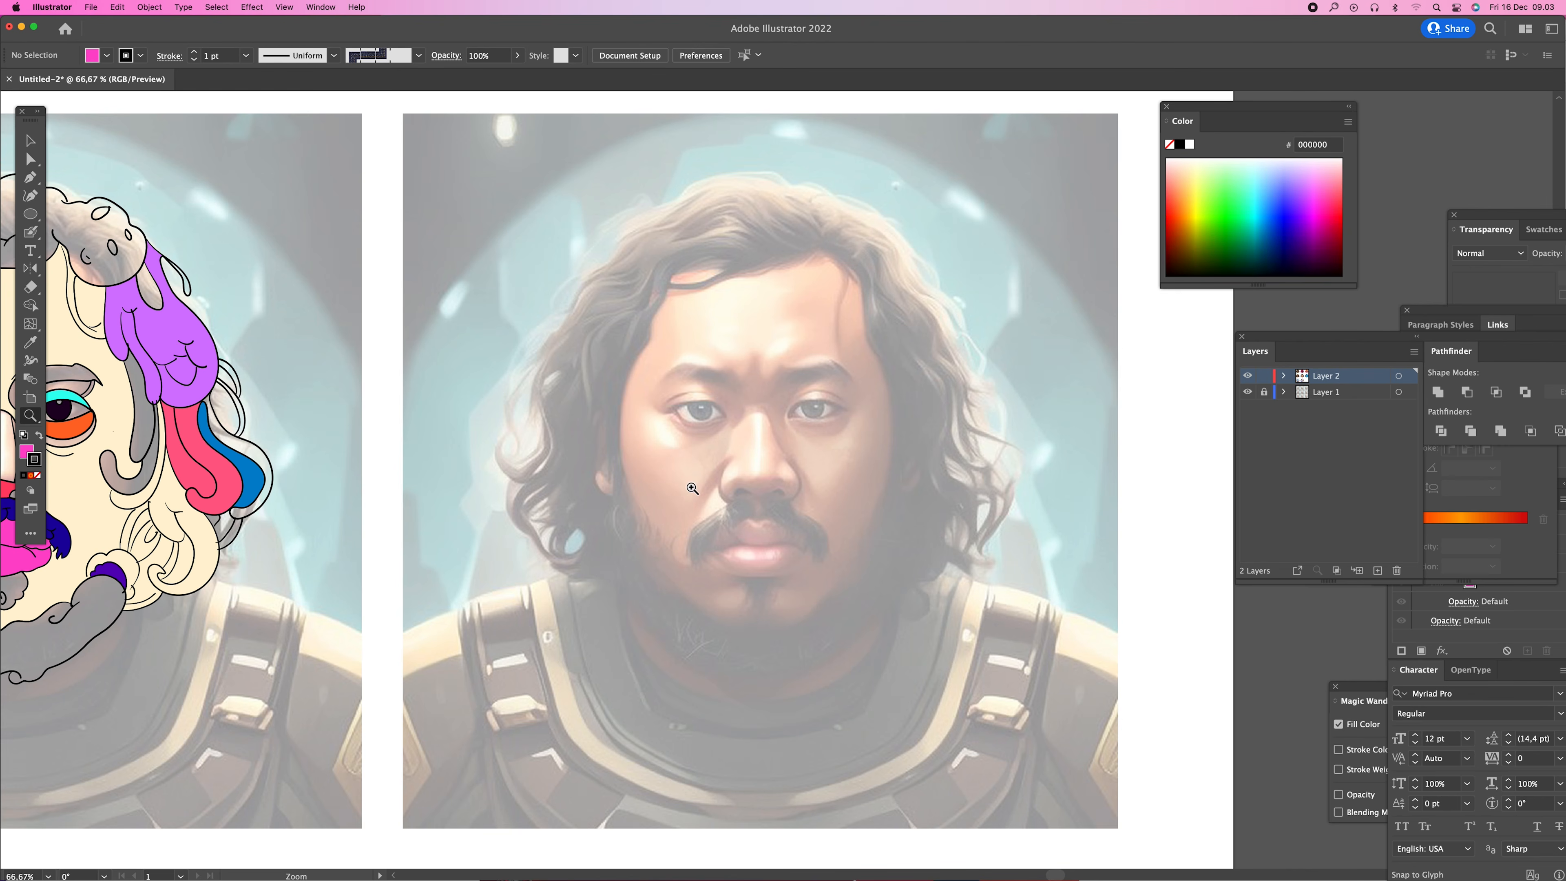
key("shift+b")
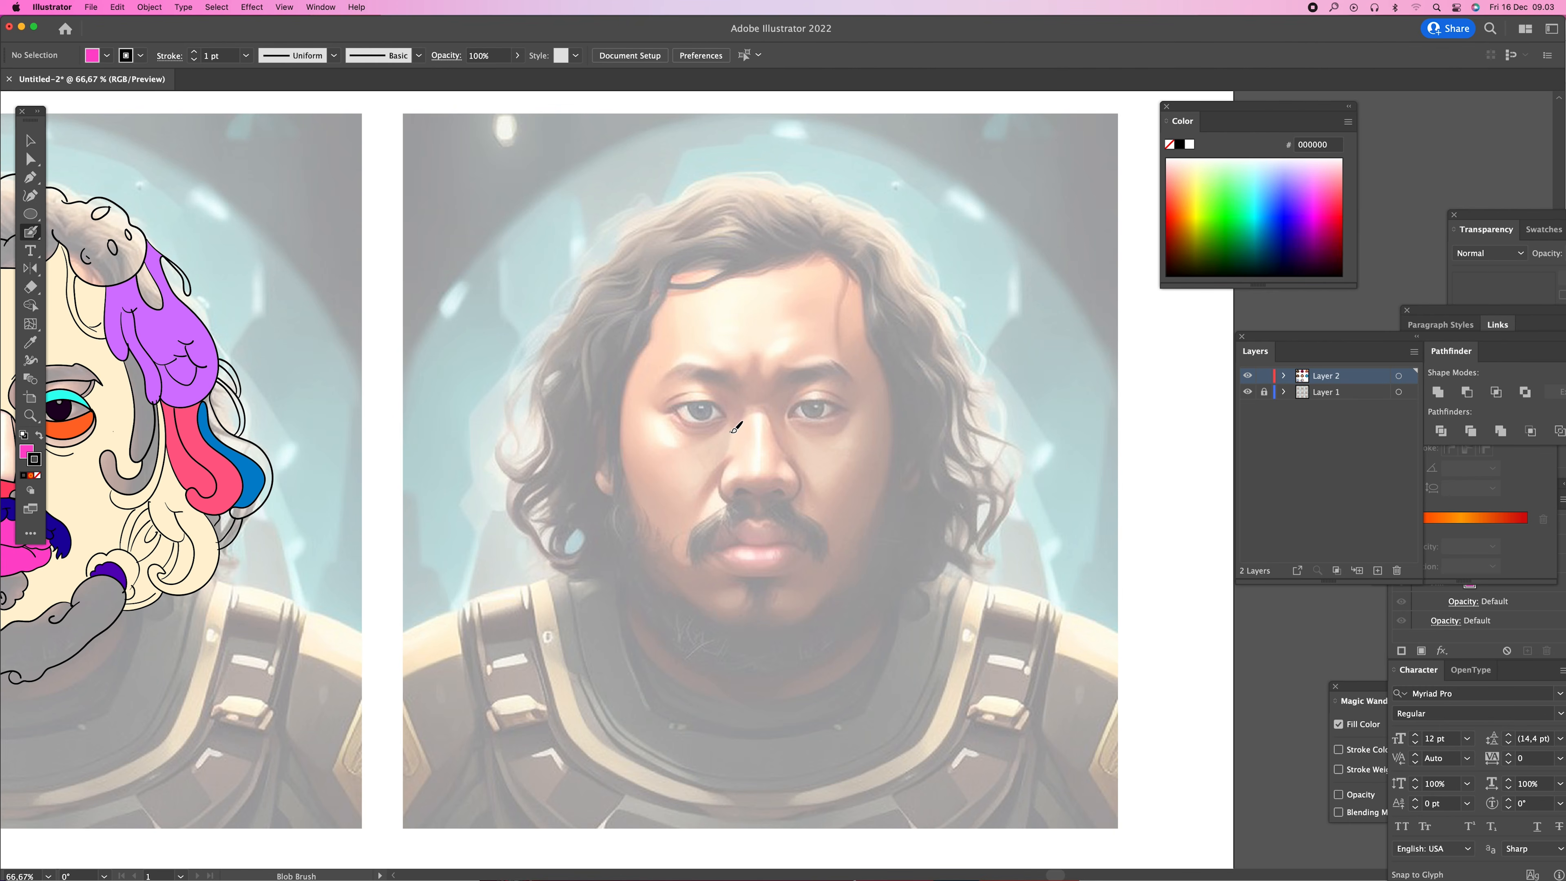
key("super+equal")
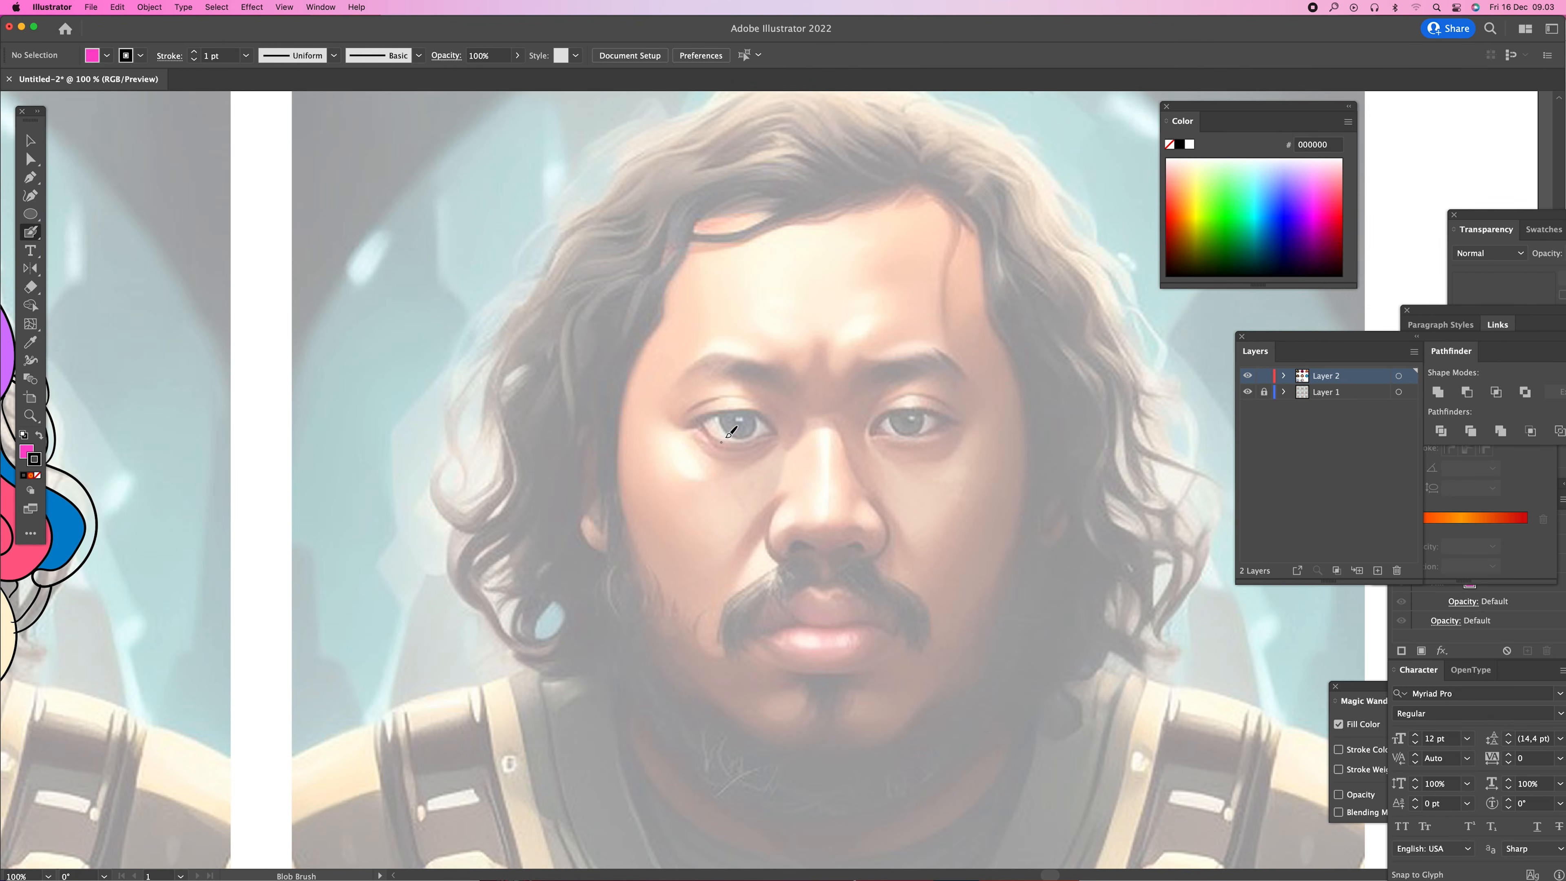
mouse_move(691, 423)
left_mouse_down()
mouse_move(755, 418)
mouse_move(755, 446)
mouse_move(702, 437)
mouse_move(694, 418)
mouse_move(775, 422)
mouse_move(739, 443)
mouse_move(691, 431)
mouse_move(741, 455)
mouse_move(777, 433)
mouse_move(764, 460)
mouse_move(700, 465)
mouse_move(683, 427)
mouse_move(714, 388)
mouse_move(752, 389)
mouse_move(790, 421)
mouse_move(773, 530)
mouse_move(855, 549)
left_mouse_up()
key("super+z")
mouse_move(866, 479)
left_mouse_down()
mouse_move(809, 413)
mouse_move(760, 547)
mouse_move(835, 581)
mouse_move(822, 558)
mouse_move(778, 561)
mouse_move(709, 614)
mouse_move(713, 637)
mouse_move(748, 596)
mouse_move(758, 621)
mouse_move(783, 616)
mouse_move(818, 593)
mouse_move(818, 568)
mouse_move(918, 630)
mouse_move(927, 604)
mouse_move(878, 553)
left_mouse_up()
mouse_move(872, 432)
left_mouse_down()
mouse_move(900, 405)
mouse_move(952, 404)
mouse_move(935, 433)
mouse_move(876, 435)
mouse_move(906, 413)
mouse_move(956, 426)
mouse_move(922, 459)
mouse_move(869, 437)
mouse_move(911, 385)
mouse_move(963, 420)
mouse_move(913, 443)
mouse_move(923, 417)
mouse_move(891, 432)
left_mouse_up()
mouse_move(737, 408)
left_mouse_down()
mouse_move(758, 416)
mouse_move(734, 440)
mouse_move(718, 412)
mouse_move(738, 419)
mouse_move(666, 376)
mouse_move(971, 386)
mouse_move(906, 349)
mouse_move(886, 396)
mouse_move(843, 423)
left_mouse_up()
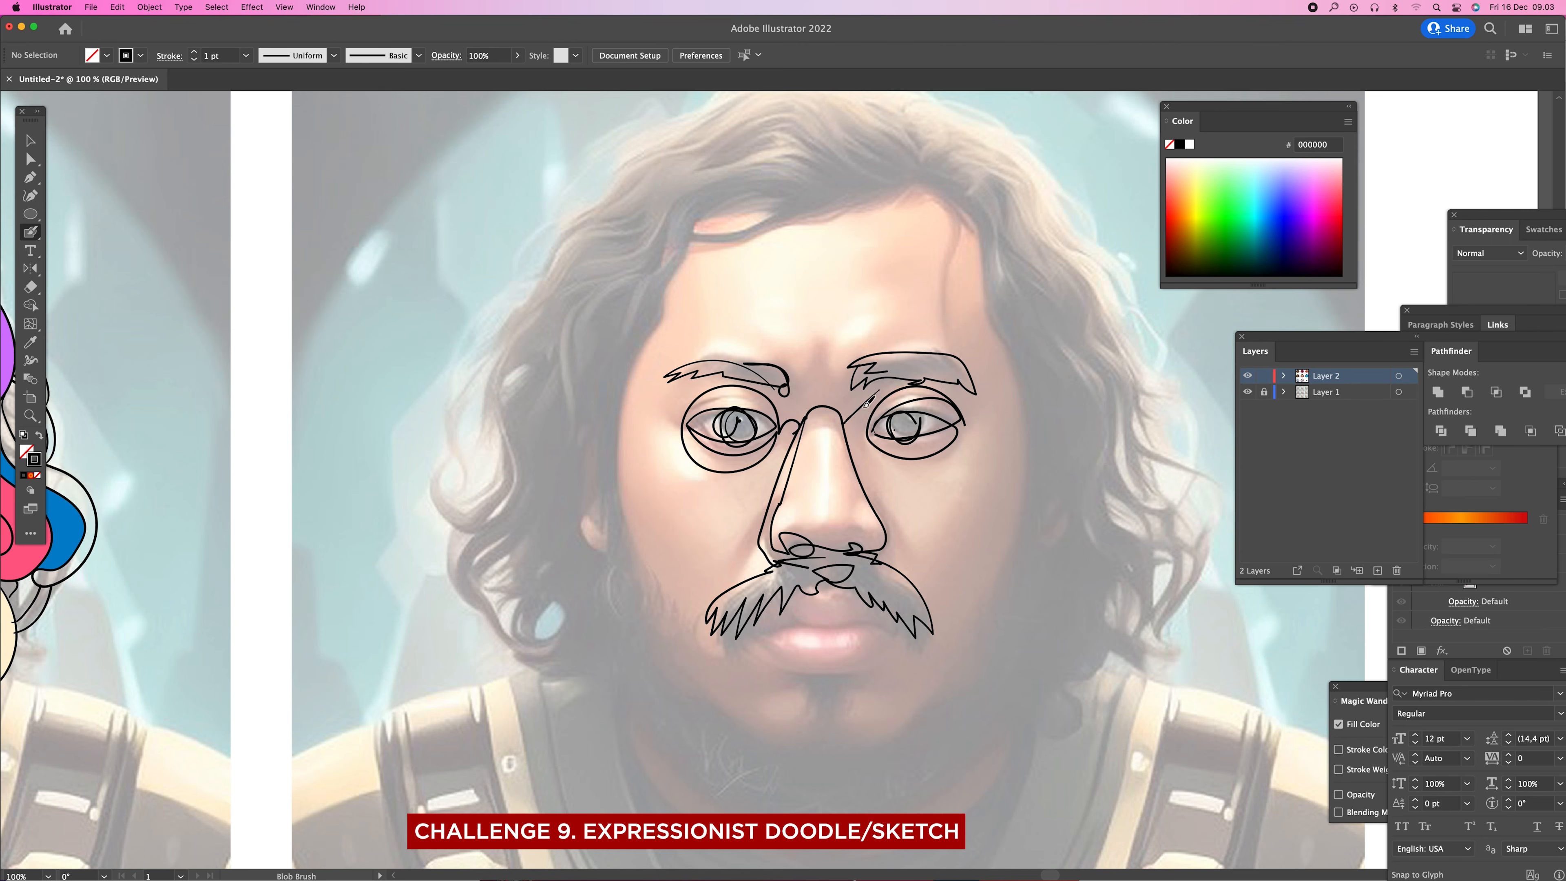
- Sketch the lips, the hairline, the face contour and the ragged chin and left-hand beard
left_click_drag(869, 480, 888, 529)
mouse_move(682, 279)
left_mouse_down()
mouse_move(611, 367)
mouse_move(613, 518)
mouse_move(651, 629)
mouse_move(742, 738)
mouse_move(846, 776)
mouse_move(943, 702)
mouse_move(991, 617)
mouse_move(1036, 406)
mouse_move(1011, 304)
mouse_move(919, 177)
mouse_move(672, 272)
mouse_move(690, 222)
mouse_move(880, 177)
mouse_move(811, 180)
mouse_move(623, 242)
mouse_move(578, 300)
mouse_move(672, 290)
mouse_move(588, 472)
left_mouse_up()
scroll(778, 488, "down", 5)
mouse_move(781, 487)
left_mouse_down()
mouse_move(872, 482)
mouse_move(848, 483)
mouse_move(869, 490)
mouse_move(848, 519)
mouse_move(765, 524)
mouse_move(730, 495)
mouse_move(810, 529)
mouse_move(789, 531)
mouse_move(804, 568)
mouse_move(760, 611)
mouse_move(746, 601)
mouse_move(791, 624)
mouse_move(860, 599)
left_mouse_up()
mouse_move(813, 525)
left_mouse_down()
mouse_move(839, 571)
mouse_move(901, 592)
mouse_move(811, 658)
mouse_move(782, 626)
mouse_move(790, 659)
mouse_move(701, 661)
mouse_move(637, 639)
mouse_move(628, 606)
mouse_move(656, 620)
mouse_move(586, 528)
mouse_move(574, 535)
mouse_move(595, 398)
left_mouse_up()
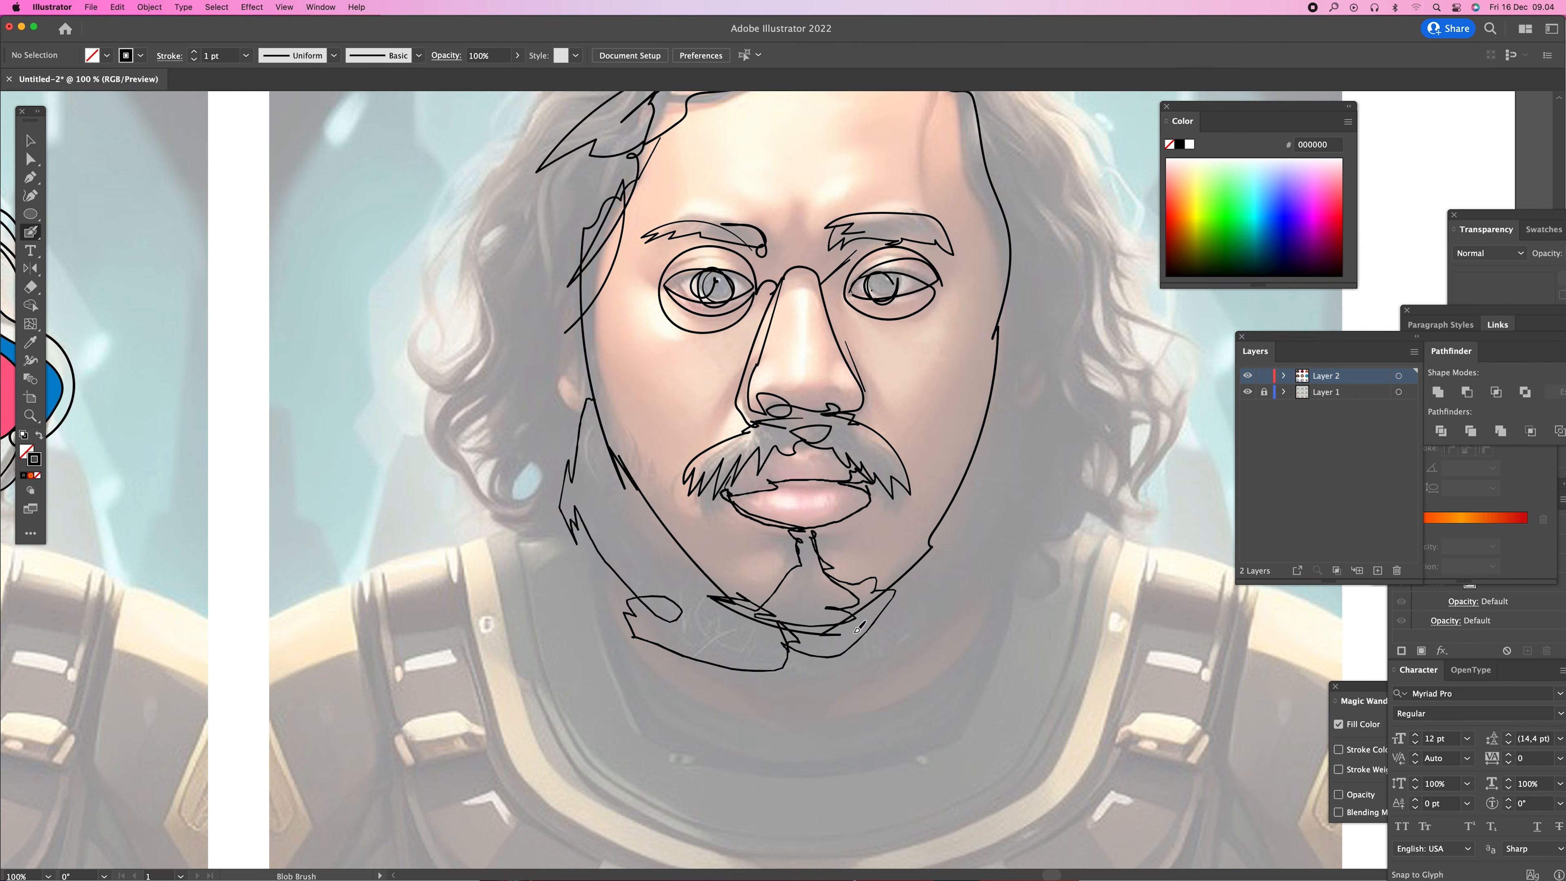
- Sketch the right-hand beard edge, both ears and the loose hair over the crown and left-hand side
mouse_move(871, 646)
left_mouse_down()
mouse_move(981, 579)
mouse_move(869, 629)
mouse_move(987, 592)
mouse_move(974, 464)
mouse_move(992, 535)
mouse_move(1012, 486)
mouse_move(1007, 326)
mouse_move(1043, 282)
mouse_move(1049, 377)
mouse_move(1019, 428)
mouse_move(1020, 316)
left_mouse_up()
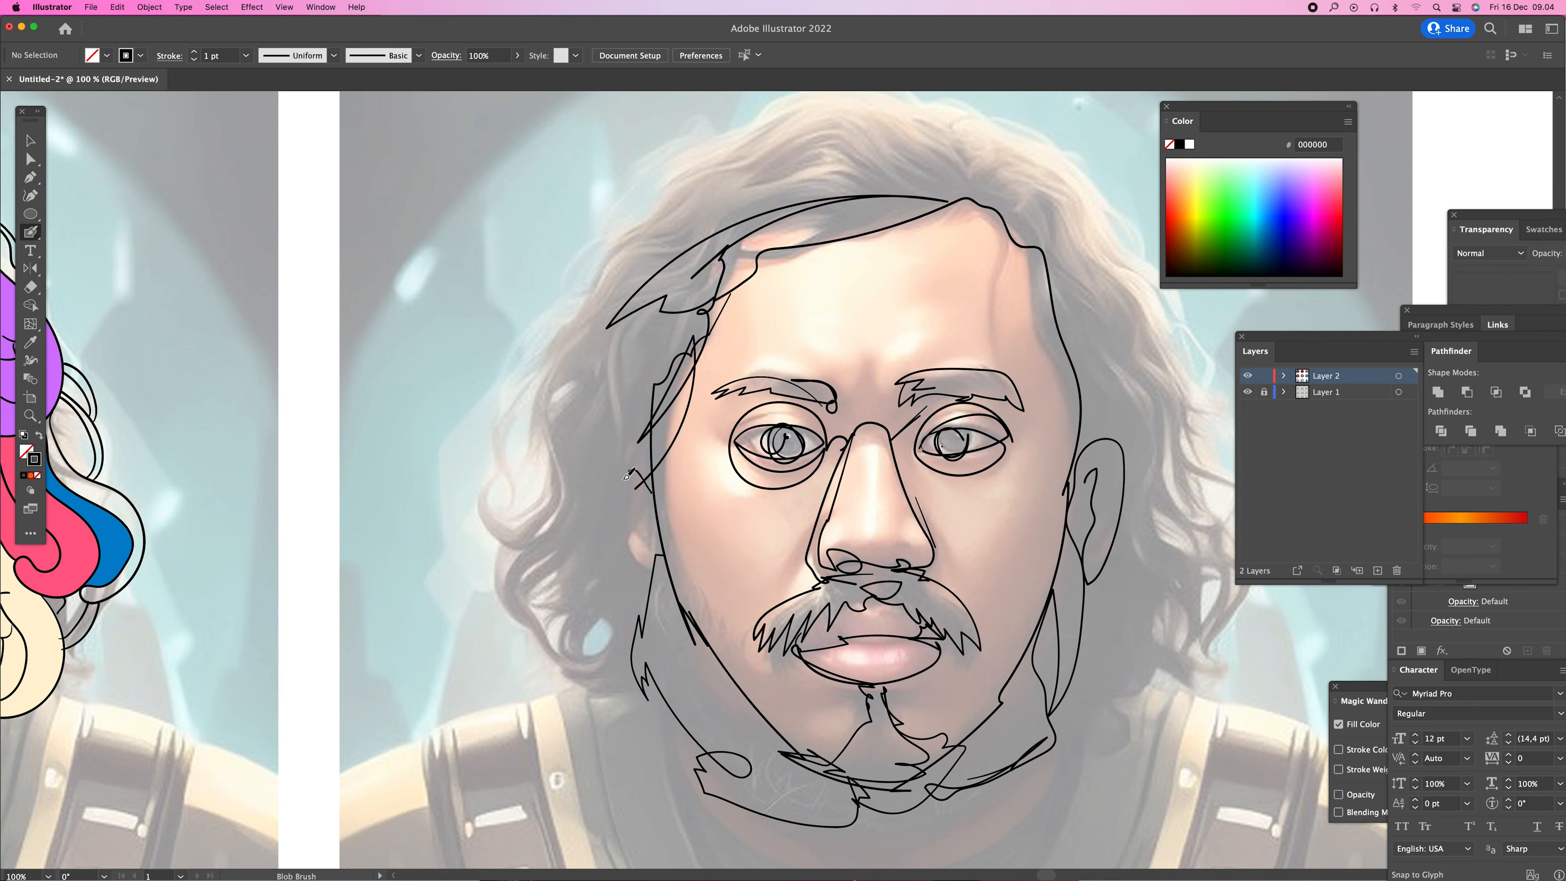
left_click_drag(714, 553, 744, 641)
mouse_move(977, 269)
left_mouse_down()
mouse_move(921, 248)
mouse_move(937, 265)
mouse_move(949, 187)
mouse_move(769, 199)
mouse_move(786, 221)
mouse_move(699, 269)
mouse_move(714, 292)
mouse_move(664, 321)
mouse_move(596, 402)
mouse_move(651, 390)
mouse_move(560, 501)
mouse_move(588, 580)
mouse_move(533, 570)
mouse_move(569, 494)
mouse_move(590, 489)
mouse_move(607, 556)
mouse_move(540, 659)
mouse_move(562, 703)
mouse_move(610, 576)
mouse_move(589, 664)
mouse_move(604, 749)
mouse_move(614, 684)
mouse_move(642, 668)
mouse_move(632, 766)
mouse_move(694, 781)
mouse_move(677, 687)
mouse_move(749, 796)
left_mouse_up()
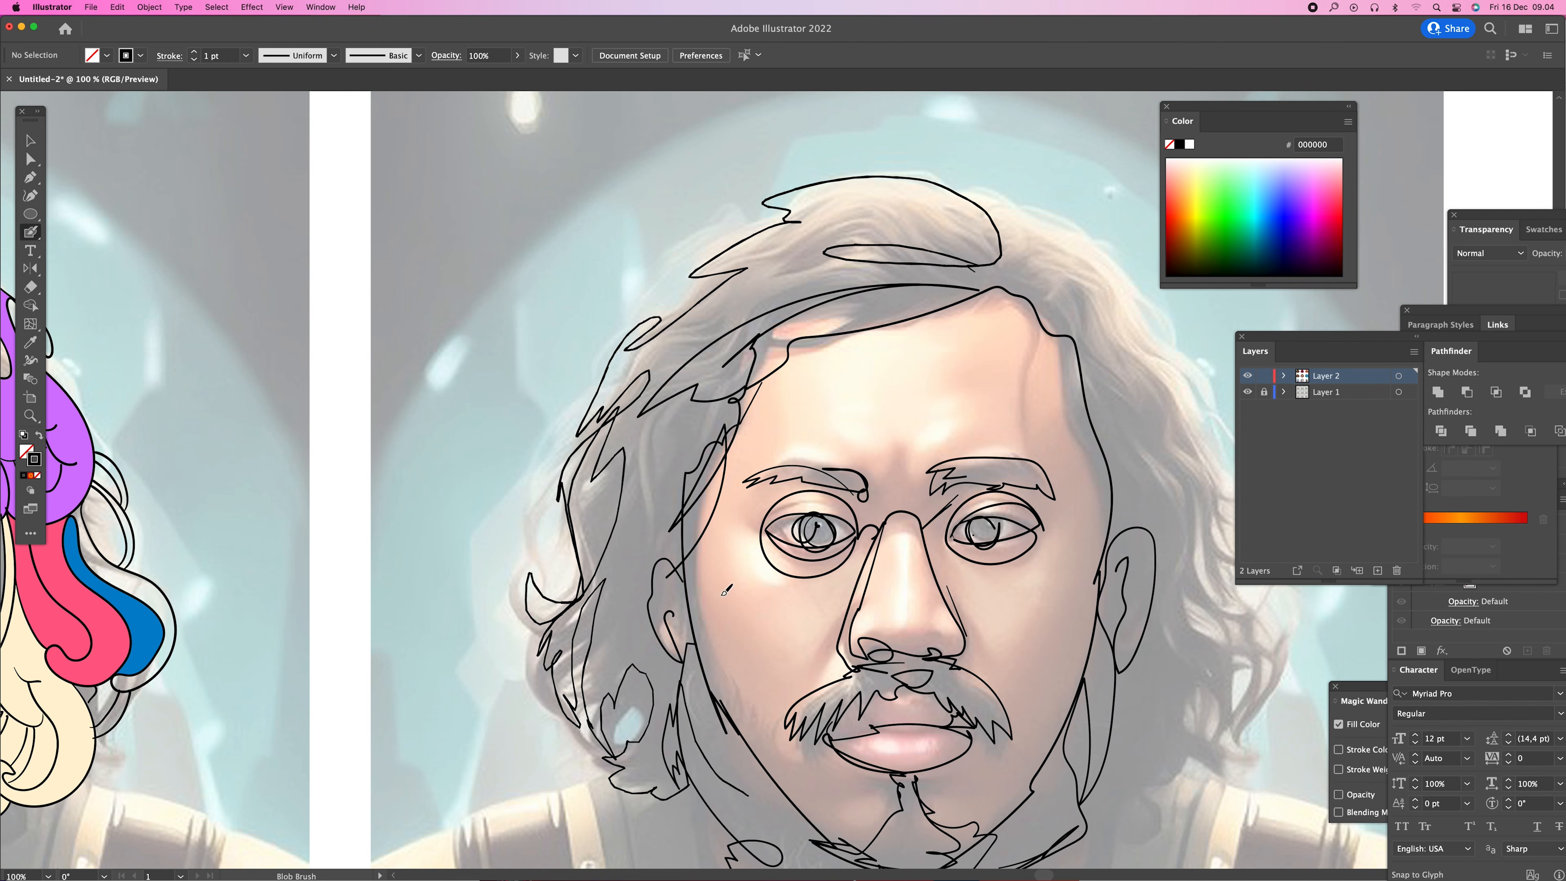
- Sketch the right-hand hair with loose, jagged locks from the parting down to the beard
mouse_move(682, 564)
left_mouse_down()
mouse_move(660, 550)
mouse_move(649, 609)
left_mouse_up()
left_click_drag(807, 666, 715, 437)
left_click_drag(603, 562, 662, 614)
left_click_drag(808, 263, 735, 504)
mouse_move(853, 289)
left_mouse_down()
mouse_move(869, 228)
mouse_move(955, 303)
mouse_move(1077, 464)
mouse_move(1006, 345)
mouse_move(987, 357)
mouse_move(1083, 528)
mouse_move(979, 511)
mouse_move(938, 543)
left_mouse_up()
mouse_move(1051, 509)
left_mouse_down()
mouse_move(1153, 632)
mouse_move(1088, 653)
mouse_move(1043, 750)
left_mouse_up()
left_click_drag(956, 534, 917, 327)
mouse_move(1003, 461)
left_mouse_down()
mouse_move(1000, 532)
mouse_move(974, 544)
mouse_move(967, 575)
mouse_move(877, 630)
left_mouse_up()
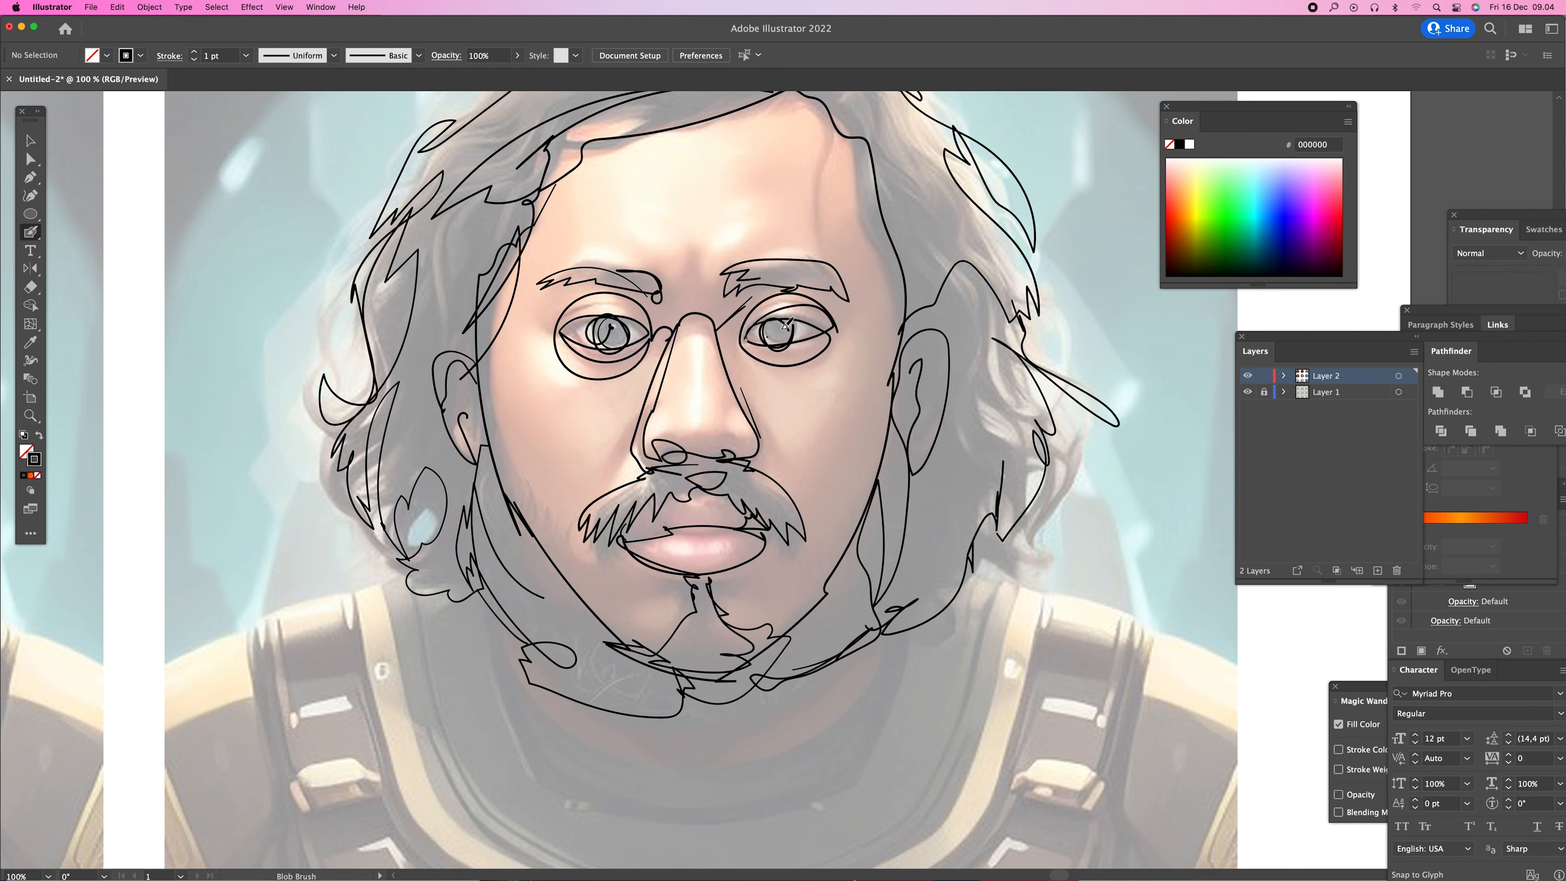
- Scribble in both irises and hatch the hair edge at the right-hand temple
mouse_move(631, 327)
left_mouse_down()
mouse_move(607, 327)
mouse_move(624, 356)
left_mouse_up()
left_click_drag(780, 641, 788, 636)
left_click_drag(919, 279, 814, 532)
left_click_drag(760, 423, 836, 577)
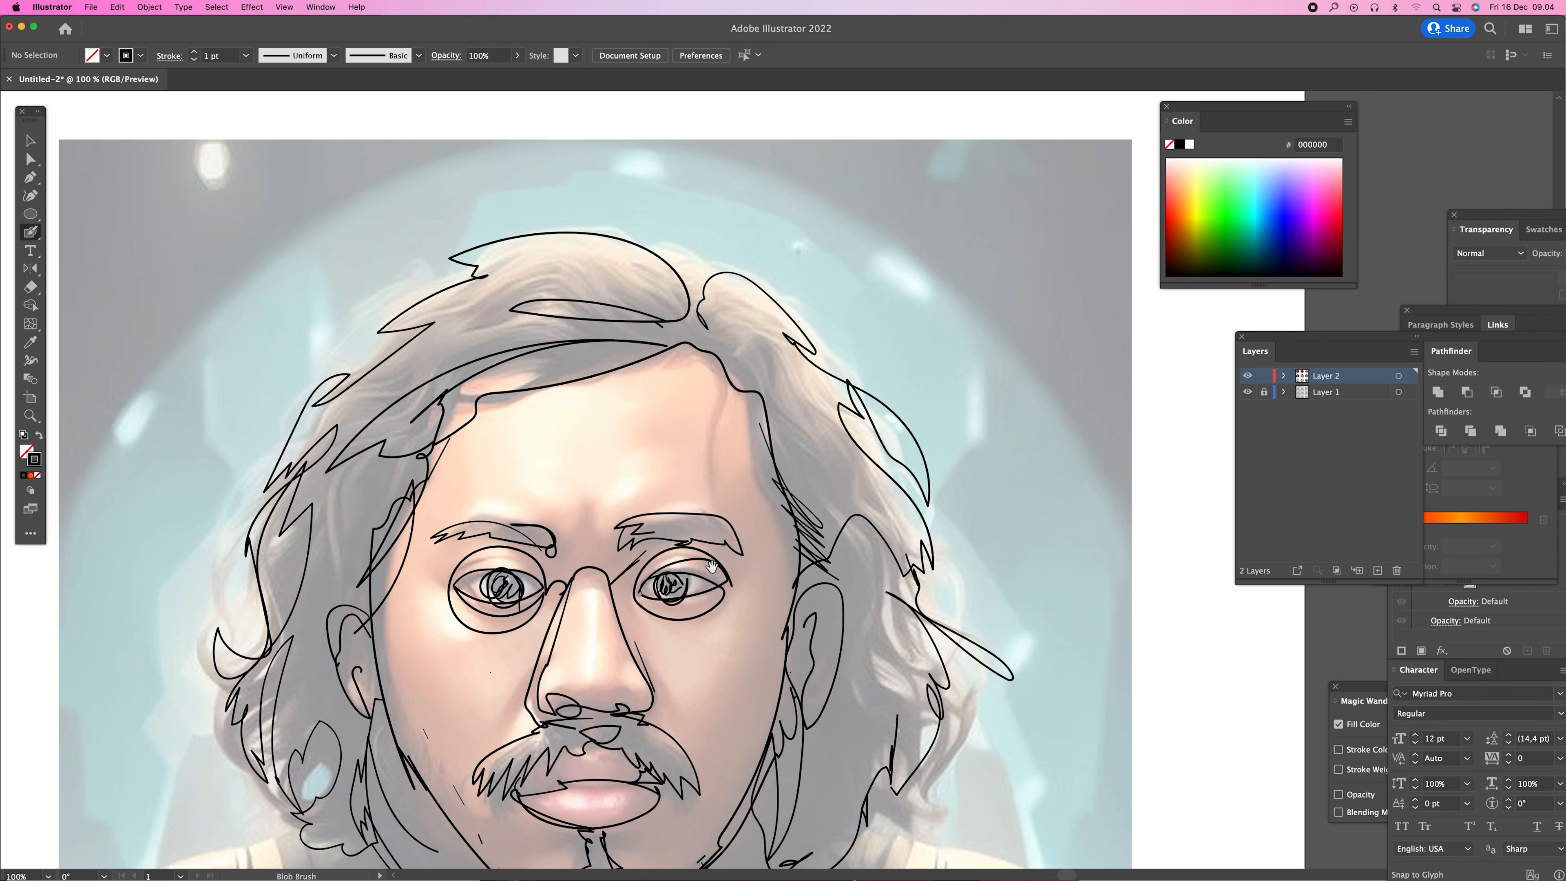
- Add short lines and small dots on the left-hand cheek below the eye
left_click_drag(712, 567, 786, 434)
left_click_drag(441, 441, 427, 471)
mouse_move(401, 602)
left_mouse_down()
mouse_move(395, 635)
mouse_move(419, 653)
left_mouse_up()
left_click_drag(511, 486, 524, 498)
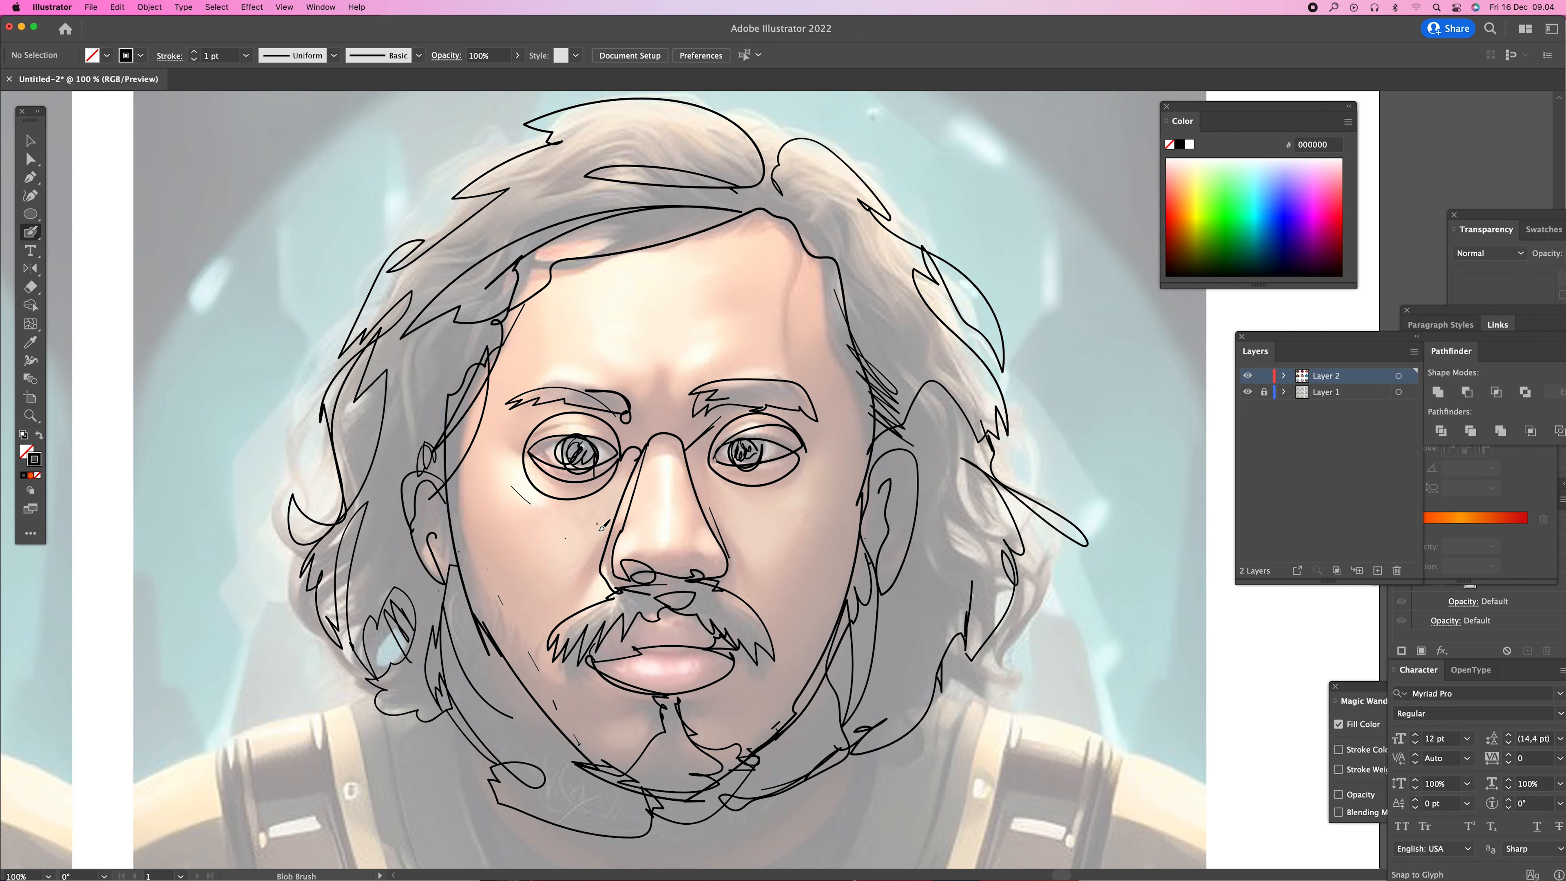
- Sketch a loose strand over the right-hand forehead of the ninth portrait and hide the Layer 1 reference photos
mouse_move(823, 270)
left_mouse_down()
mouse_move(834, 362)
mouse_move(791, 233)
mouse_move(818, 369)
left_mouse_up()
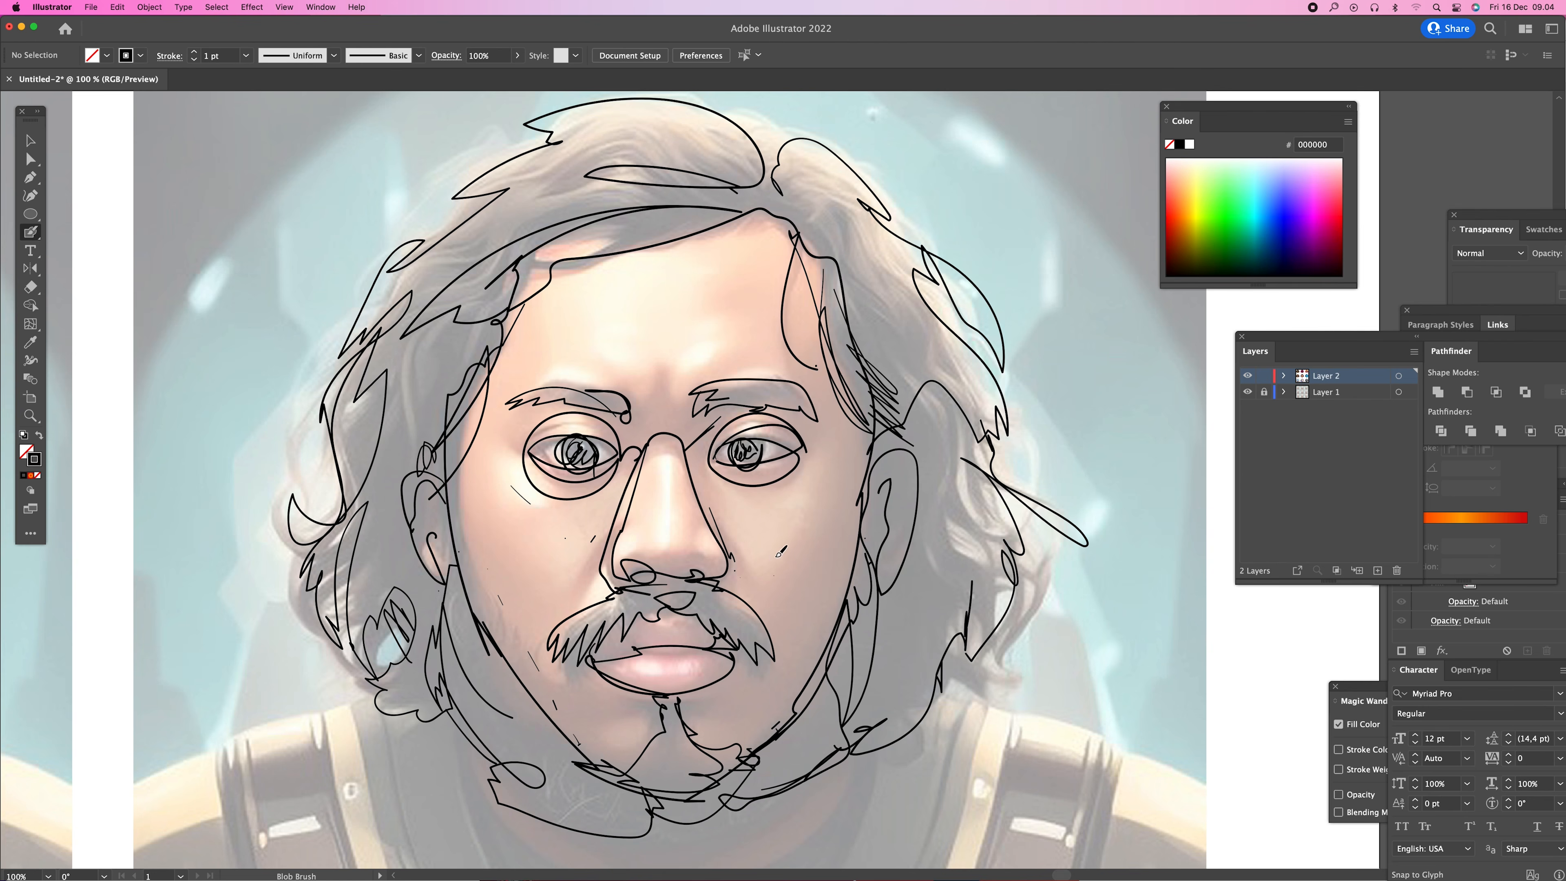
key("z")
left_click(784, 550, "alt")
left_click(786, 547, "alt")
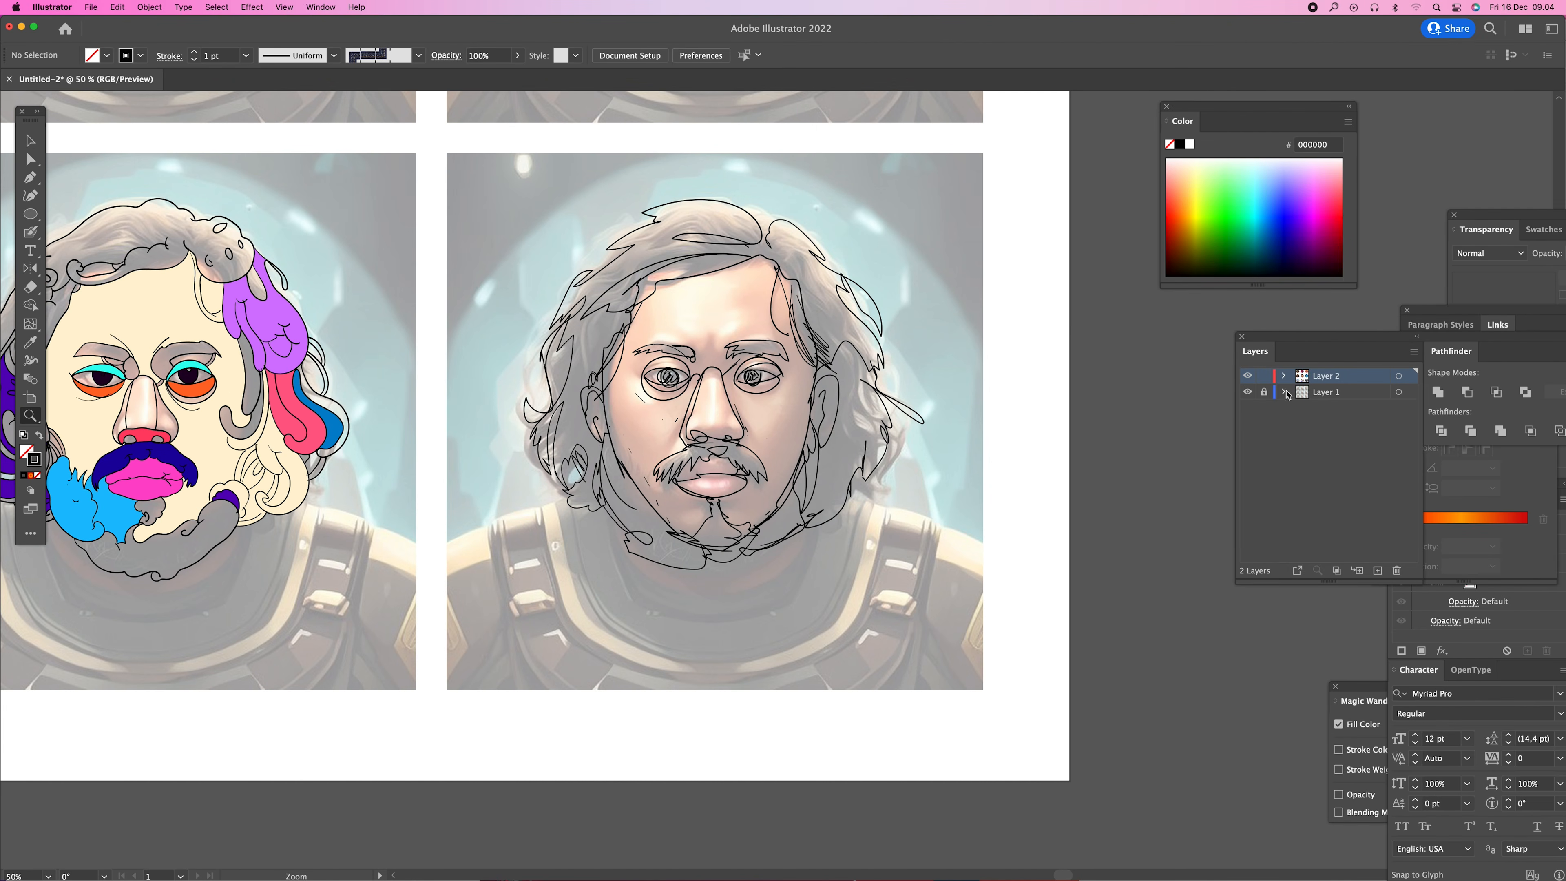
left_click(1247, 392)
left_click(775, 470, "alt")
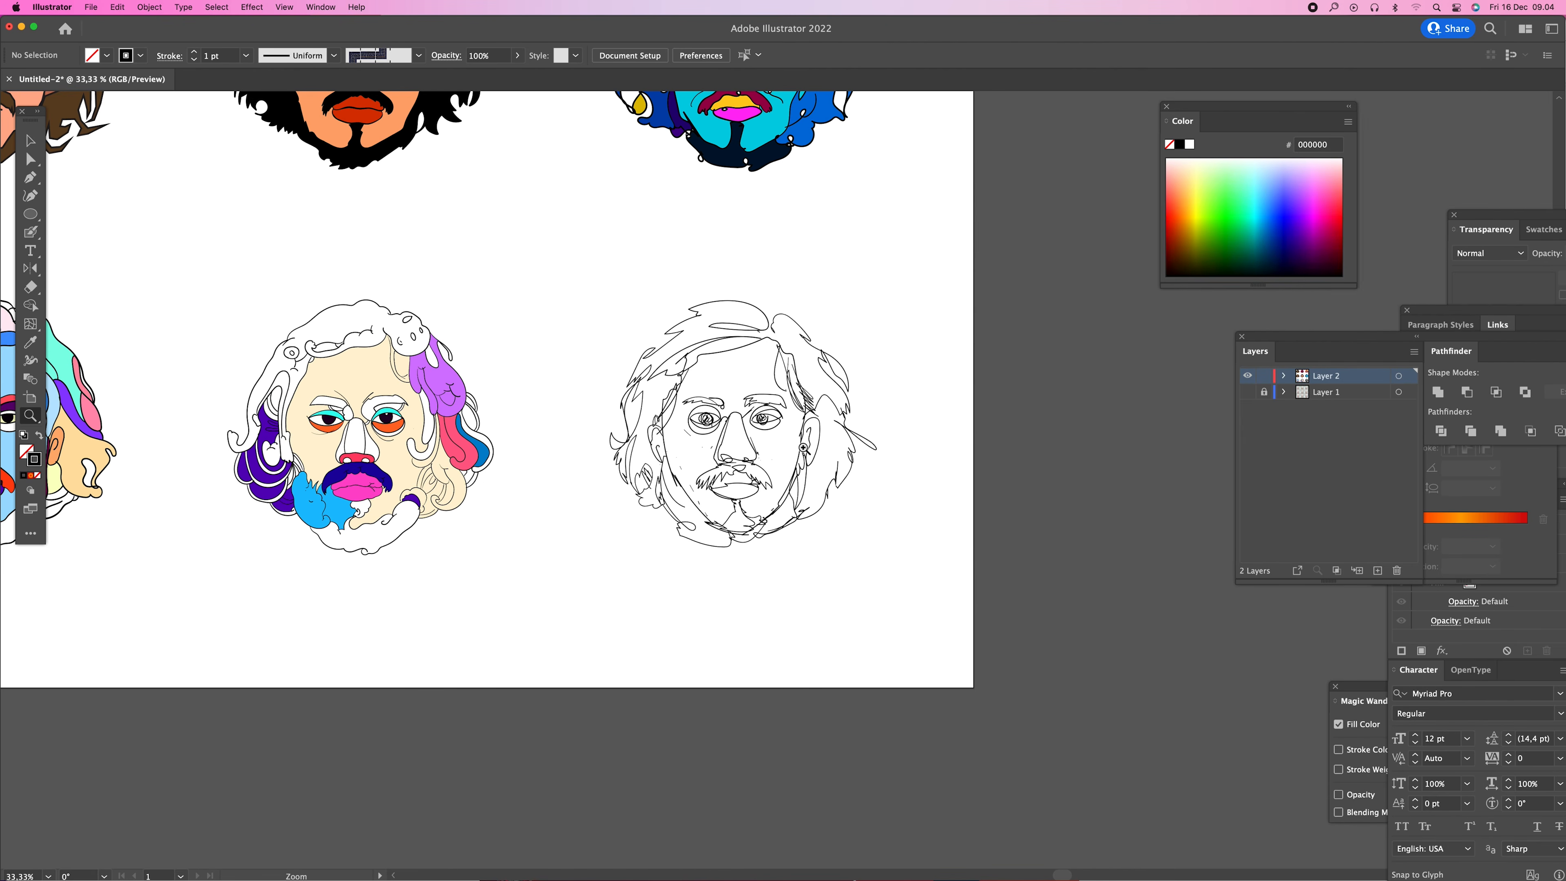
- Add a new layer between Layer 2 and Layer 1 for the colouring and lock Layer 2
left_click(1377, 570)
left_click_drag(1338, 377, 1338, 399)
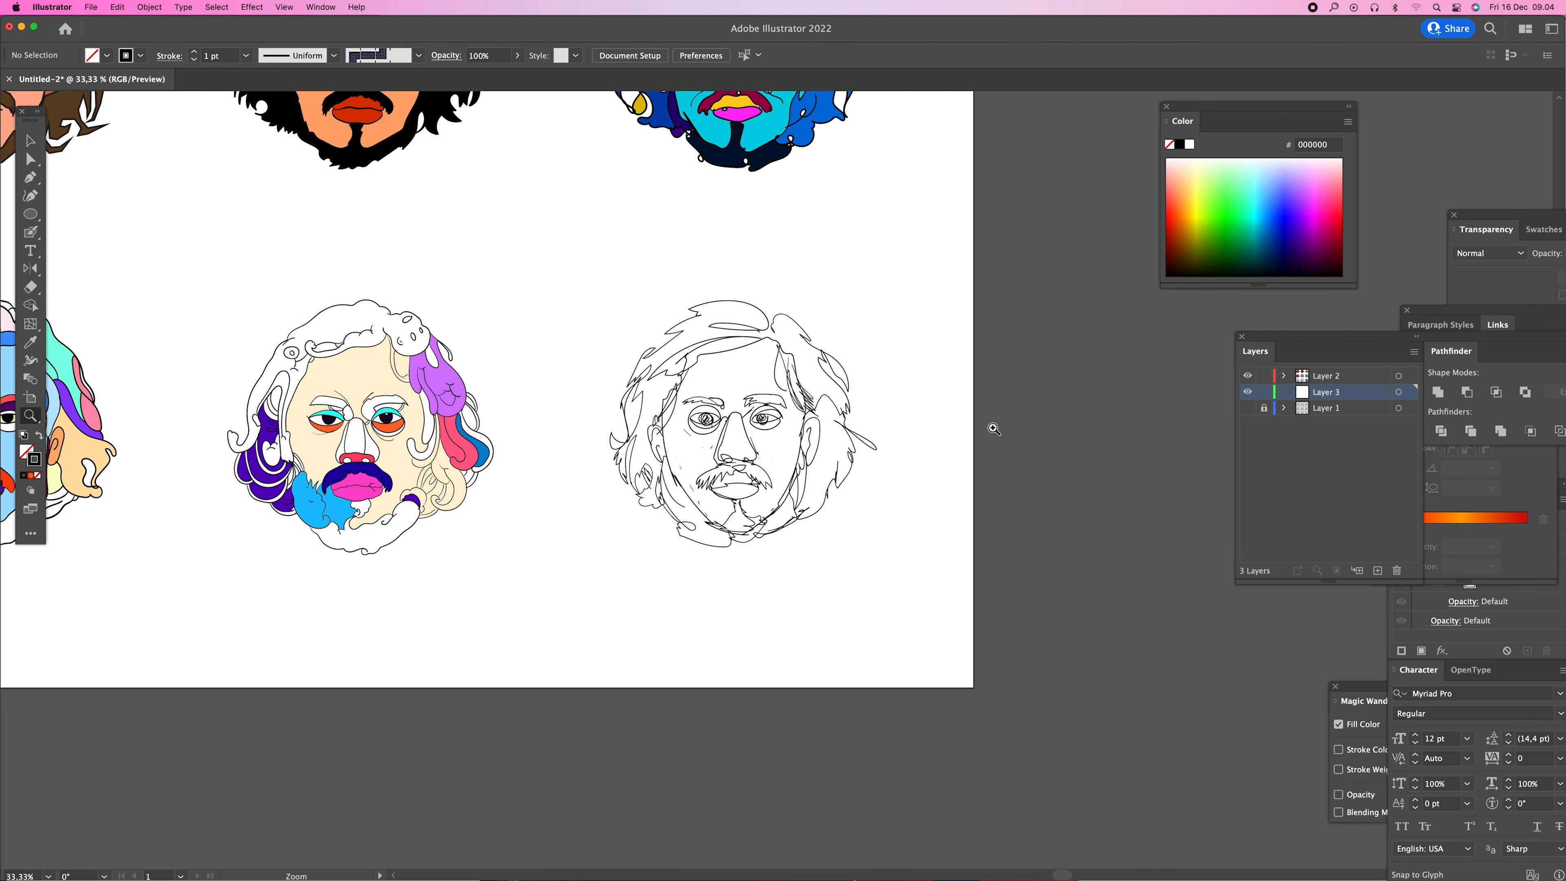
left_click(829, 433)
left_click(815, 441)
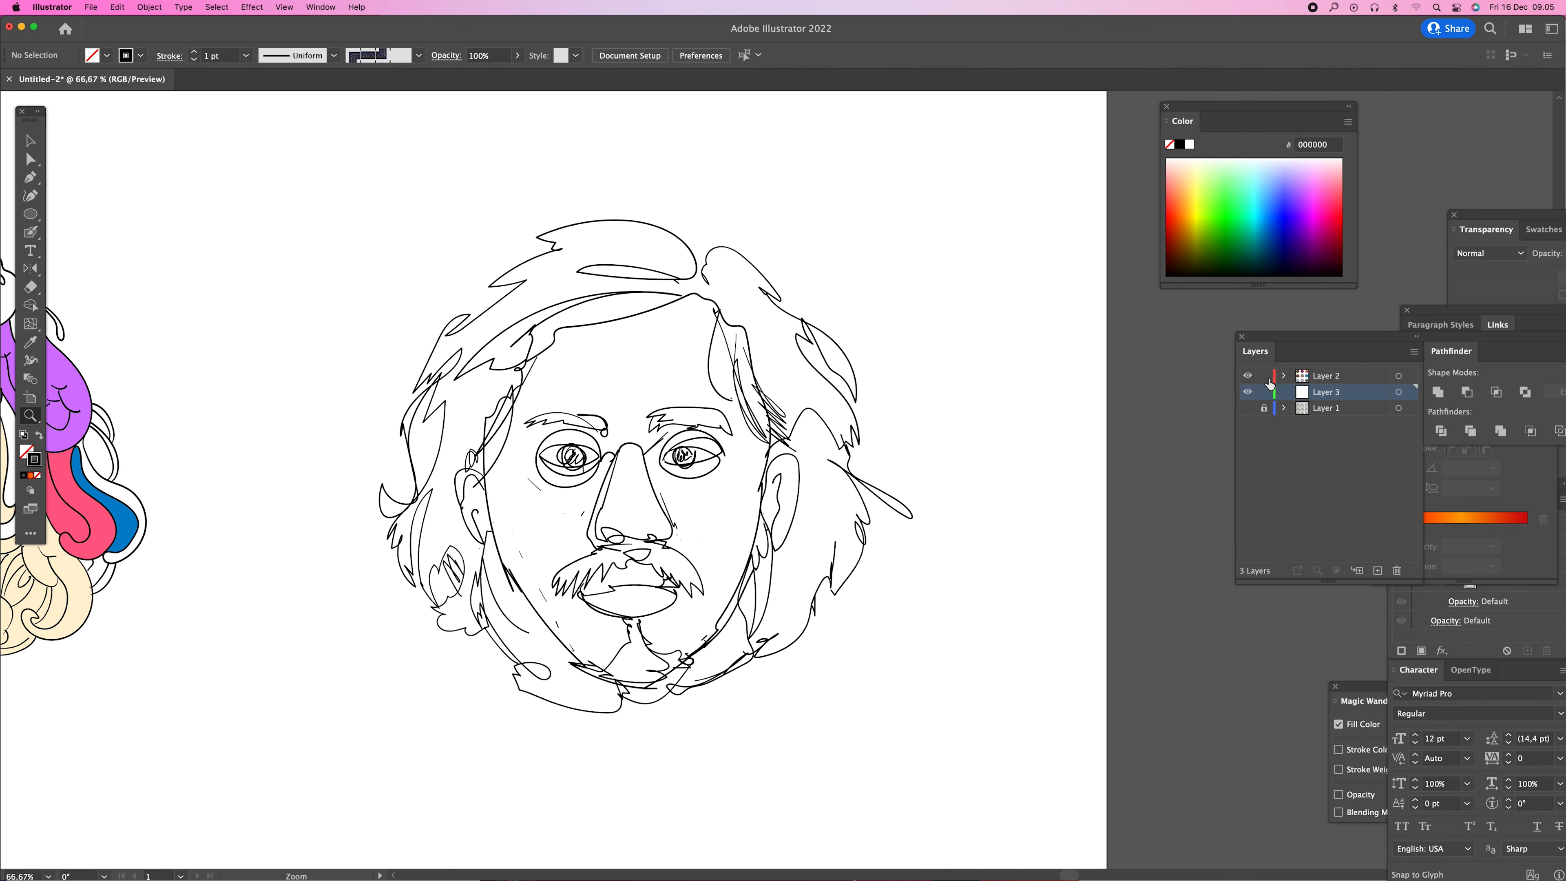
- Outline the ninth portrait's face with the Blob Brush in yellow FFE655 and fill it with the Shape Builder
key("i")
left_click(1192, 195)
key("shift+b")
mouse_move(626, 307)
left_mouse_down()
mouse_move(553, 336)
mouse_move(493, 487)
mouse_move(537, 595)
mouse_move(624, 679)
mouse_move(725, 601)
mouse_move(767, 492)
mouse_move(741, 340)
mouse_move(682, 304)
left_mouse_up()
key("v")
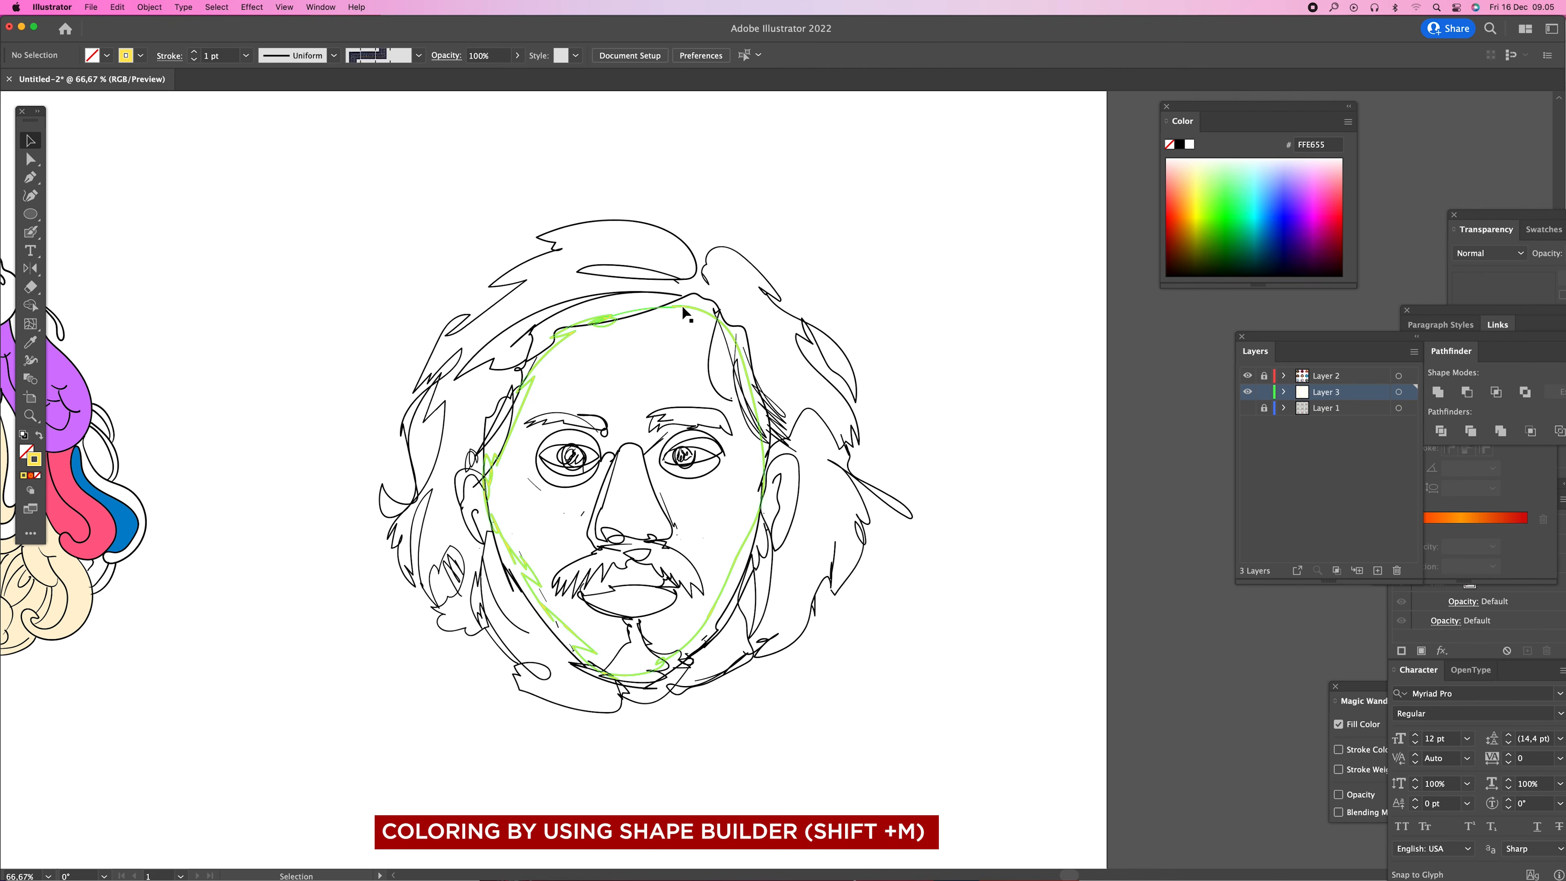
left_click(681, 304)
key("shift+m")
left_click(688, 373)
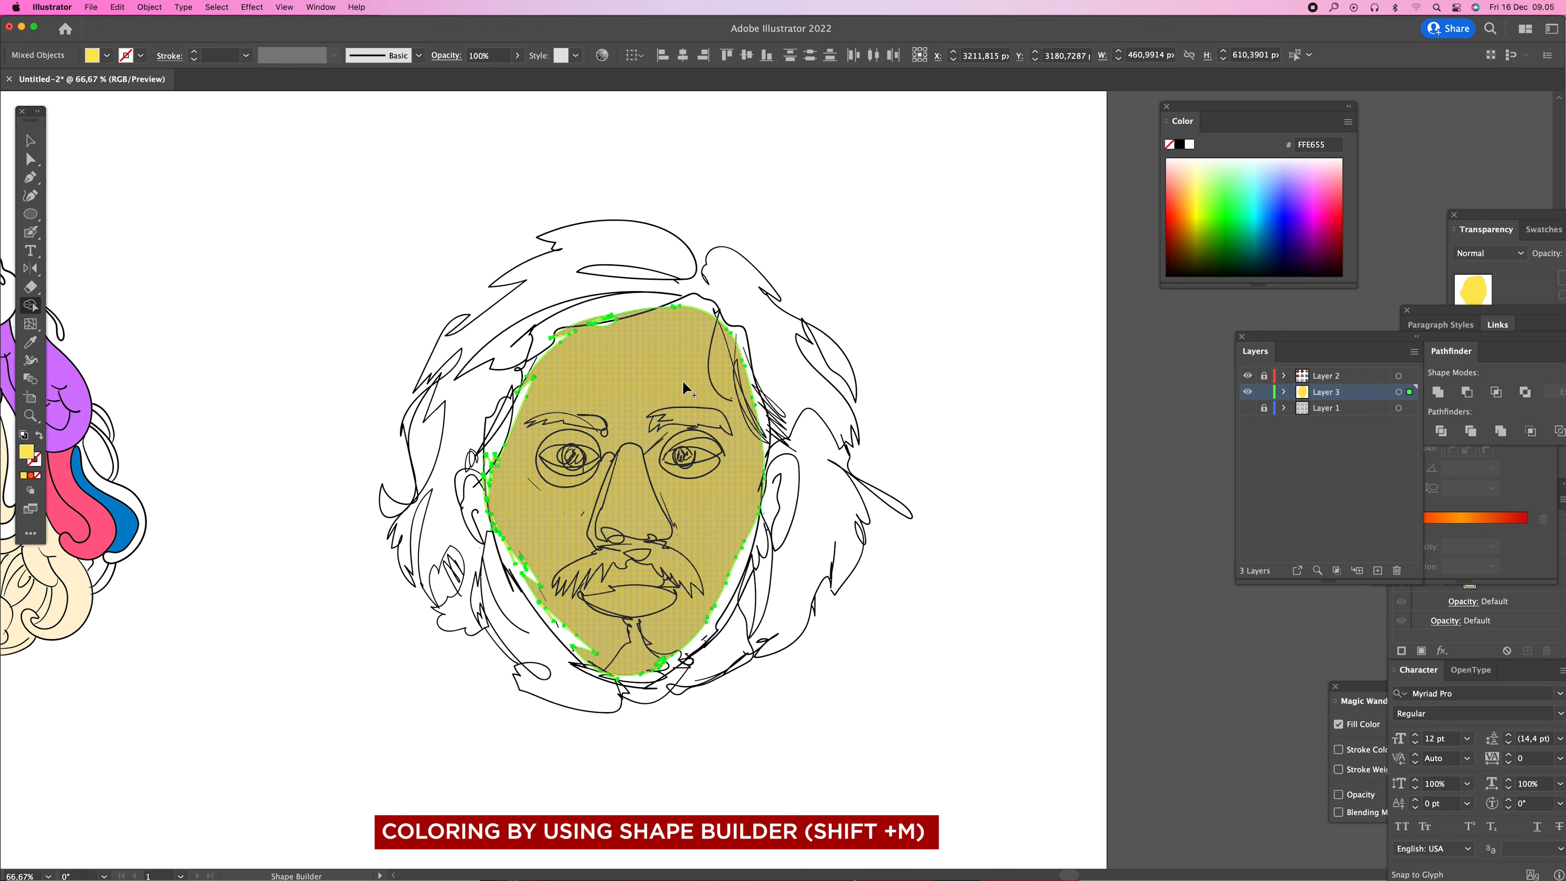
key("v")
left_click(814, 293)
- Outline the hair left of the parting in violet 6710FF with jagged edges and fill it with the Shape Builder
left_click(1296, 212)
key("shift+b")
mouse_move(672, 248)
left_mouse_down()
mouse_move(560, 238)
mouse_move(477, 286)
mouse_move(408, 439)
mouse_move(429, 460)
mouse_move(580, 341)
mouse_move(661, 309)
mouse_move(688, 282)
mouse_move(674, 248)
left_mouse_up()
key("v")
left_click(677, 259)
key("shift+m")
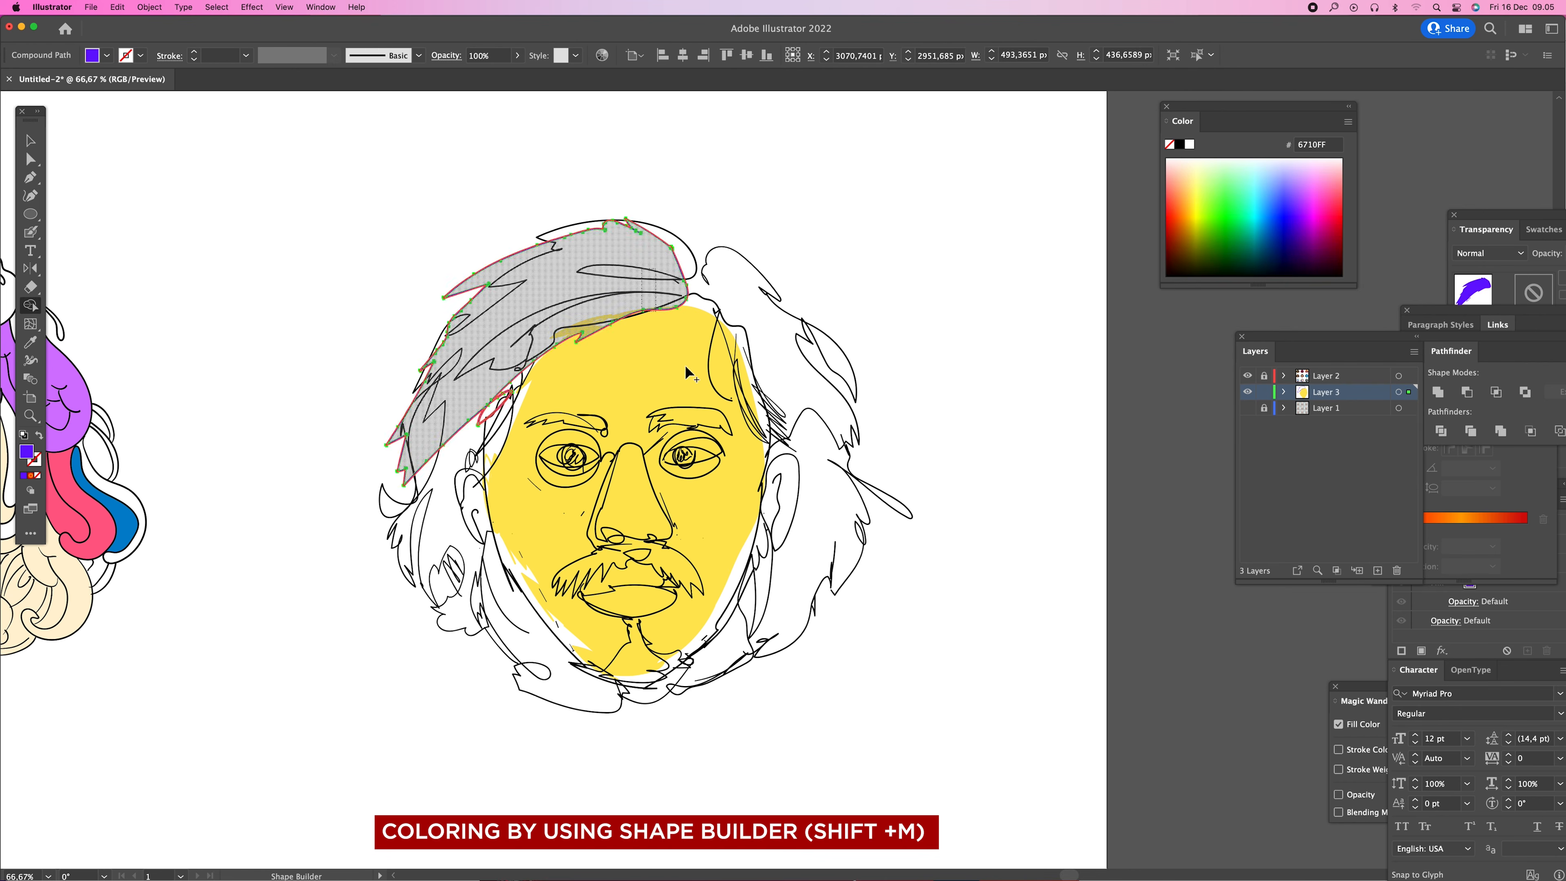
key("v")
left_click(831, 231)
- Outline the left-hand side hair around the ear and down to the beard in violet, and fill it with the Shape Builder
key("shift+b")
mouse_move(512, 388)
left_mouse_down()
mouse_move(473, 542)
mouse_move(506, 535)
mouse_move(550, 598)
mouse_move(548, 624)
mouse_move(618, 691)
mouse_move(548, 676)
mouse_move(477, 587)
mouse_move(447, 603)
mouse_move(419, 463)
left_mouse_up()
left_click_drag(502, 379, 512, 383)
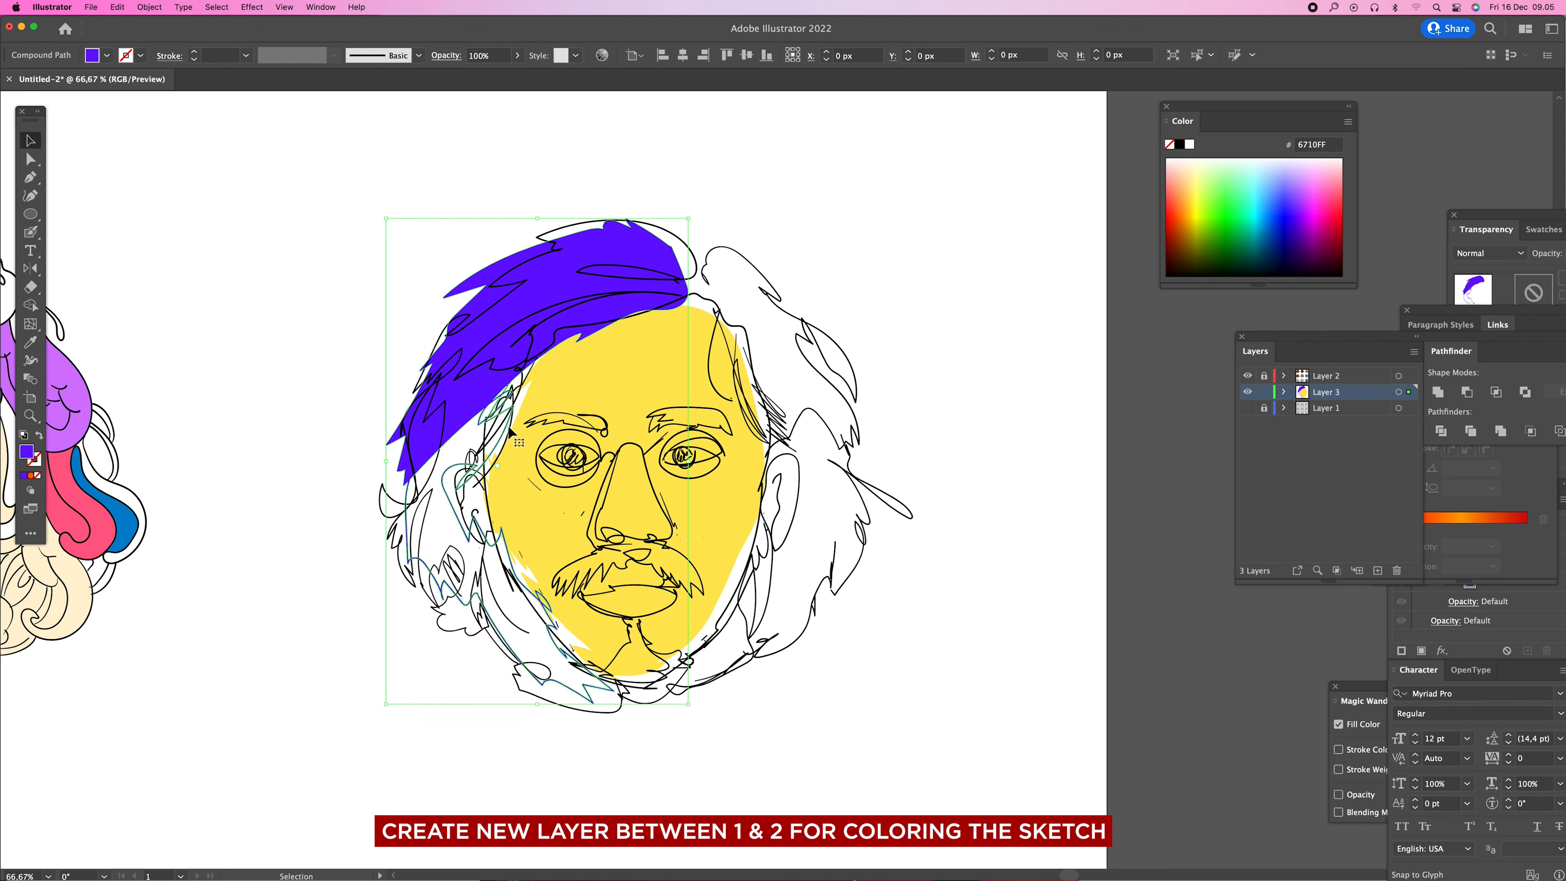
key("shift+m")
left_click(470, 462)
key("super+shift+a")
- Outline the right-hand hair from the parting around the ear to the beard in violet and fill it with the Shape Builder
key("shift+b")
mouse_move(717, 303)
left_mouse_down()
mouse_move(793, 438)
mouse_move(795, 537)
mouse_move(710, 645)
mouse_move(727, 659)
mouse_move(812, 624)
mouse_move(861, 493)
mouse_move(845, 353)
mouse_move(777, 267)
mouse_move(719, 249)
mouse_move(716, 307)
left_mouse_up()
key("v")
key("shift+m")
left_click(786, 369)
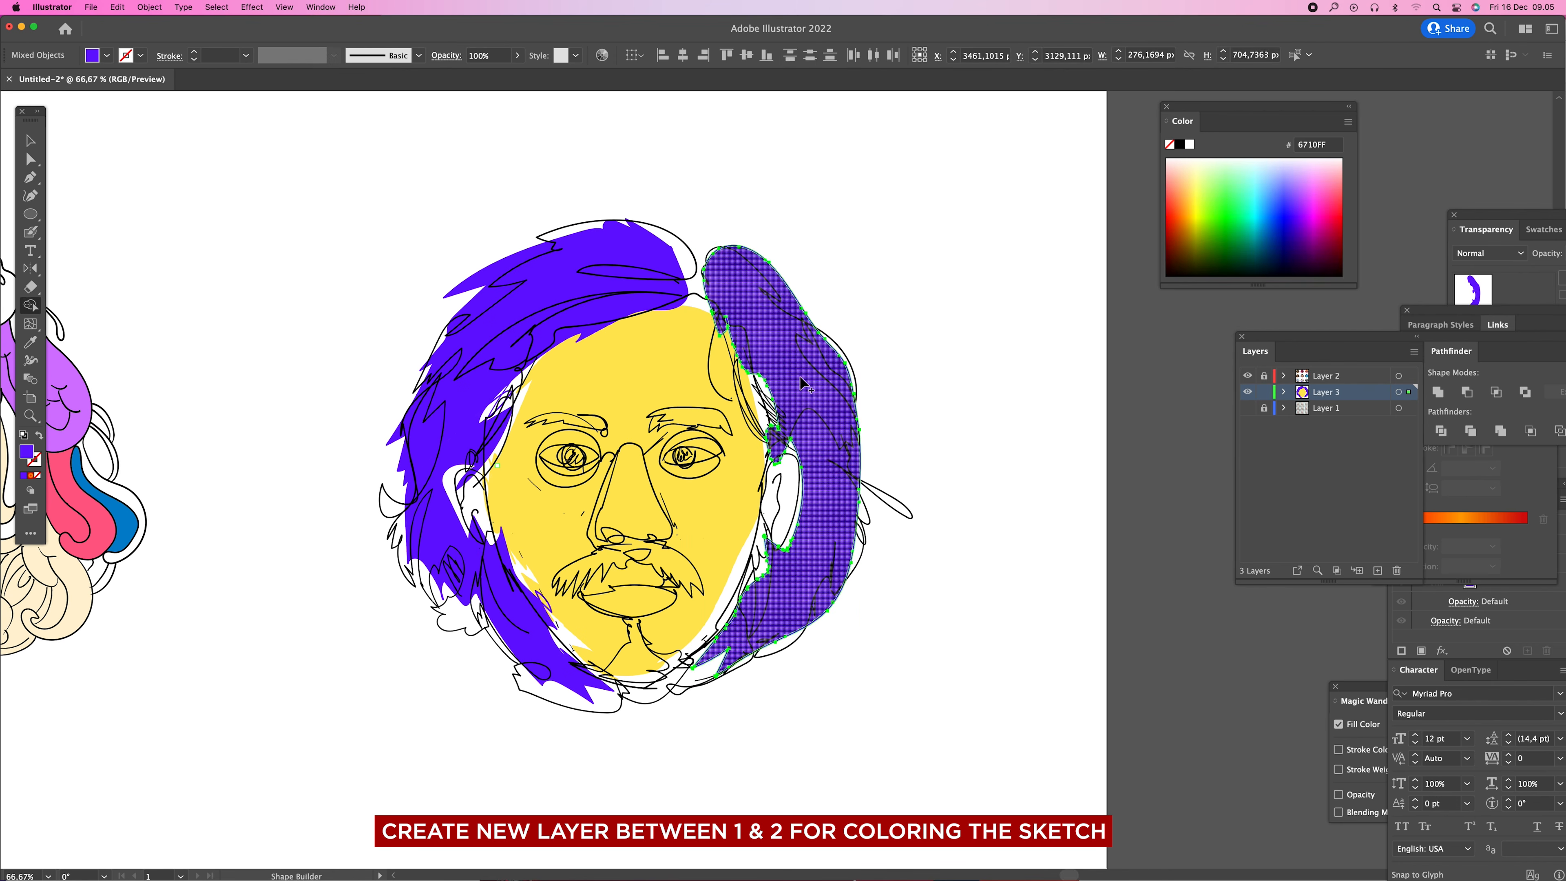
key("v")
left_click(860, 376)
- Scribble violet into both irises and both eyebrows with the Blob Brush
key("shift+b")
left_click_drag(681, 454, 692, 460)
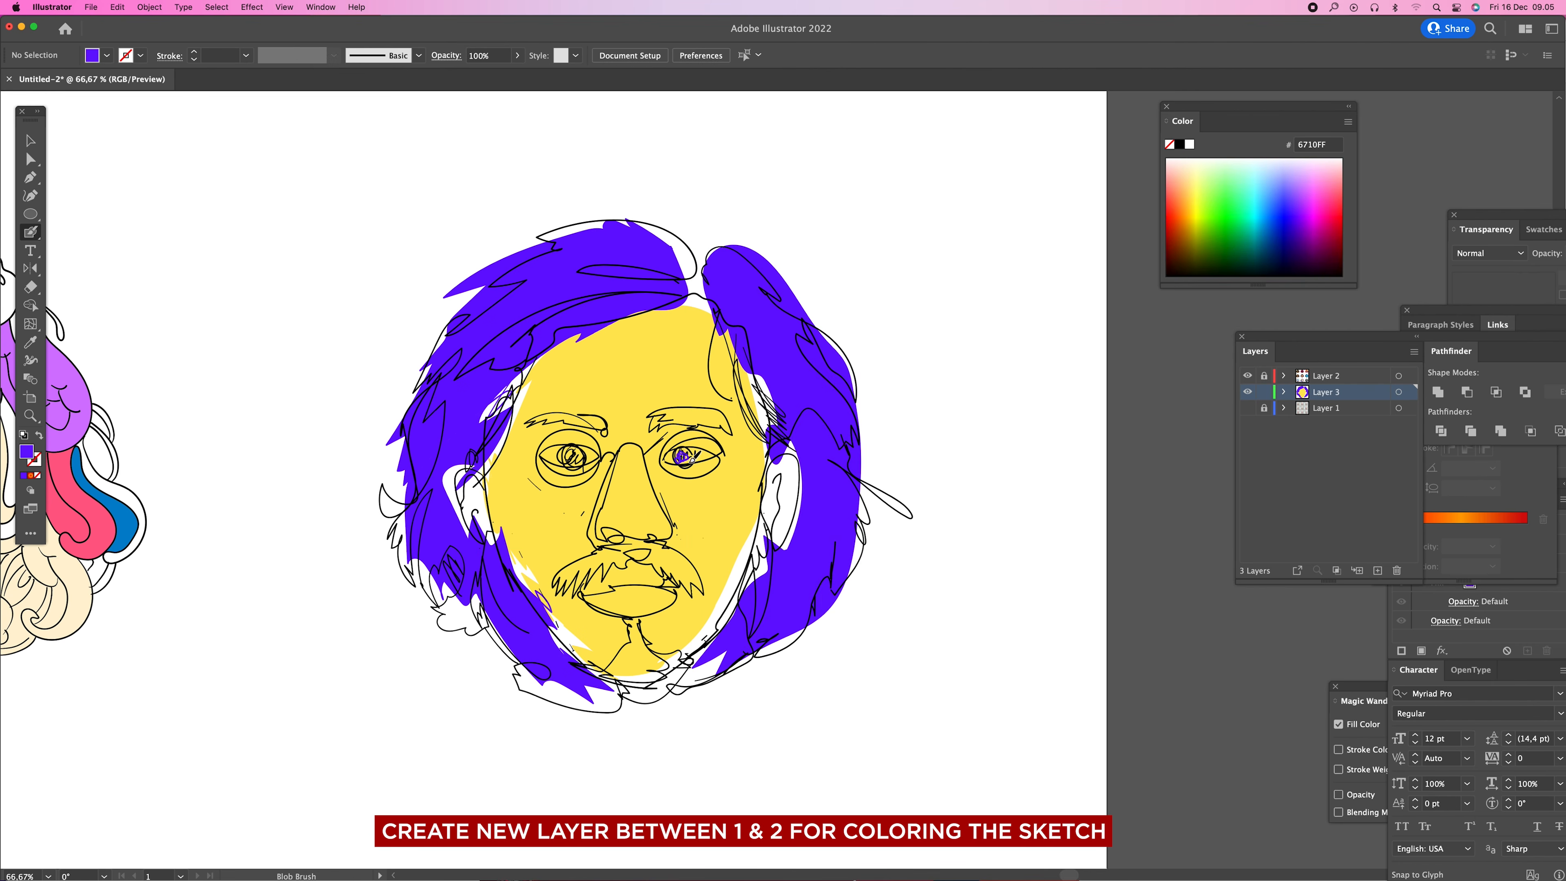
left_click_drag(587, 461, 573, 460)
mouse_move(592, 419)
left_mouse_down()
mouse_move(539, 419)
mouse_move(728, 419)
mouse_move(662, 419)
left_mouse_up()
- Outline the moustache in violet with the Blob Brush and fill it with the Shape Builder
mouse_move(611, 545)
left_mouse_down()
mouse_move(569, 581)
mouse_move(636, 553)
mouse_move(704, 588)
mouse_move(670, 540)
mouse_move(622, 540)
left_mouse_up()
key("v")
left_click(636, 548)
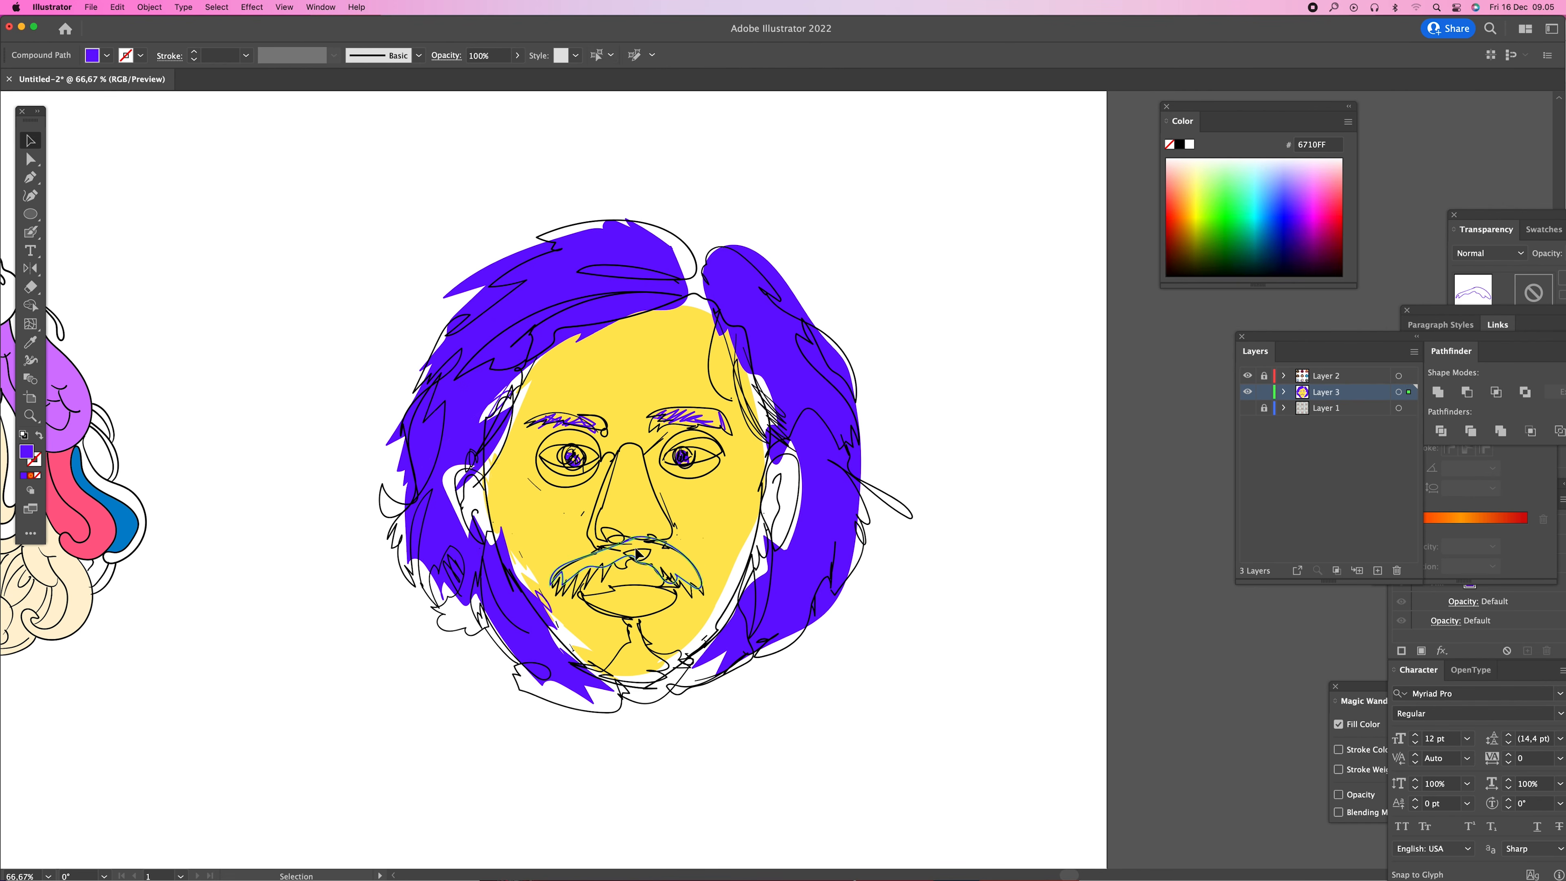
key("shift+m")
left_click(655, 559)
key("v")
left_click(825, 625)
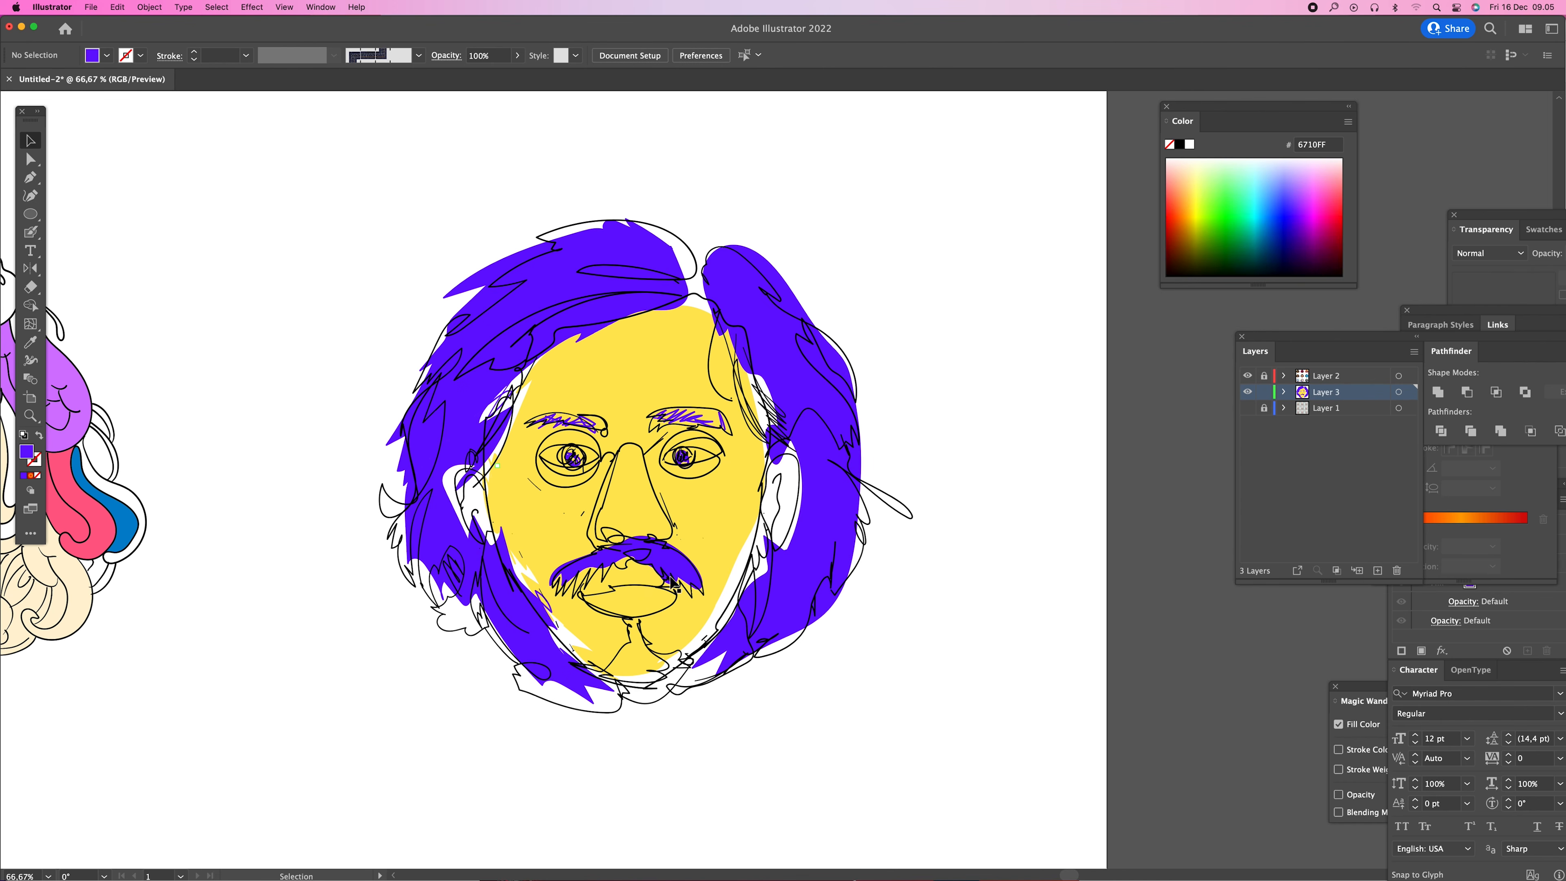
- Outline the upper and lower lips in red FF374C with the Blob Brush and fill both with the Shape Builder
left_click(1338, 196)
key("shift+b")
mouse_move(626, 565)
left_mouse_down()
mouse_move(580, 591)
mouse_move(647, 581)
mouse_move(641, 555)
mouse_move(618, 561)
left_mouse_up()
key("shift+m")
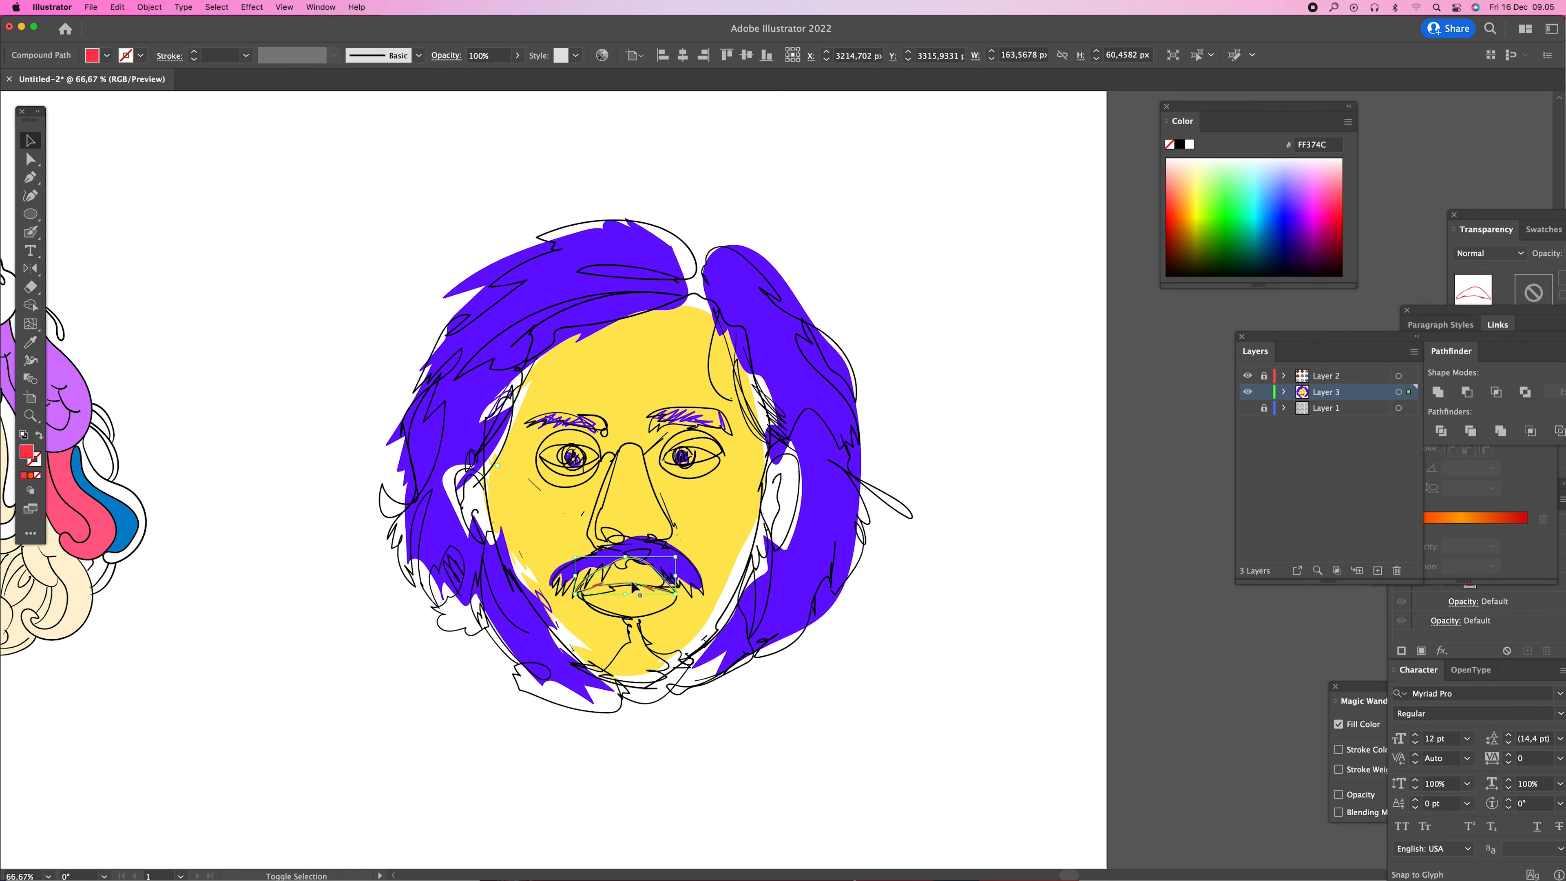
left_click(635, 582)
key("shift+b")
mouse_move(589, 589)
left_mouse_down()
mouse_move(657, 590)
mouse_move(616, 615)
mouse_move(592, 593)
left_mouse_up()
key("shift+m")
left_click(626, 601)
key("v")
key("super+shift+a")
- Review all nine portraits together on the whole artboard
key("z")
left_click(783, 535, "alt")
left_click(783, 536, "alt")
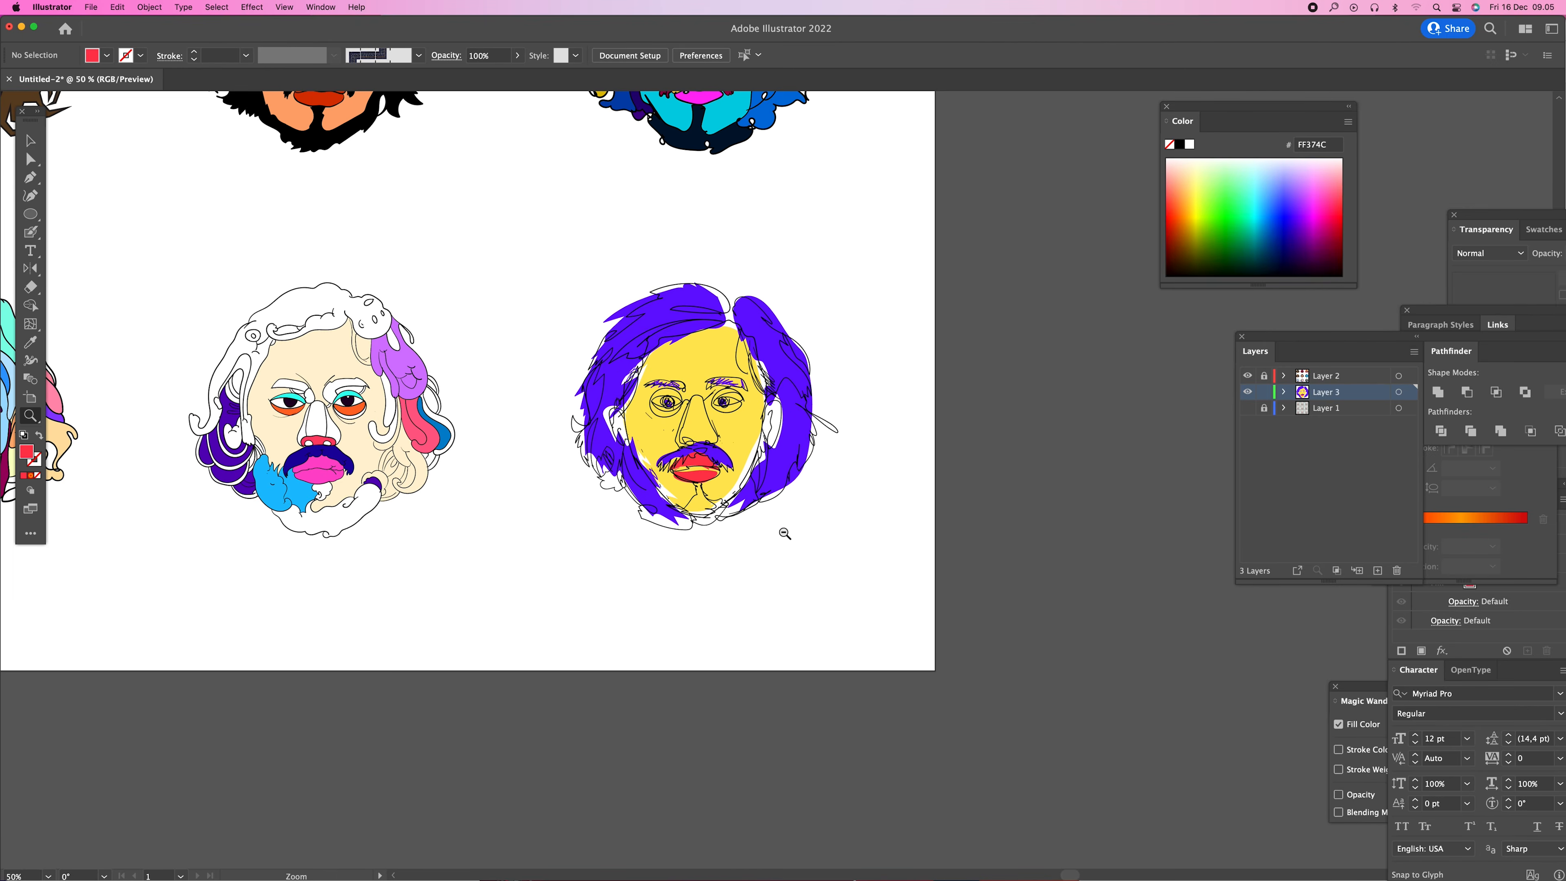
left_click(668, 257, "alt")
left_click(668, 256, "alt")
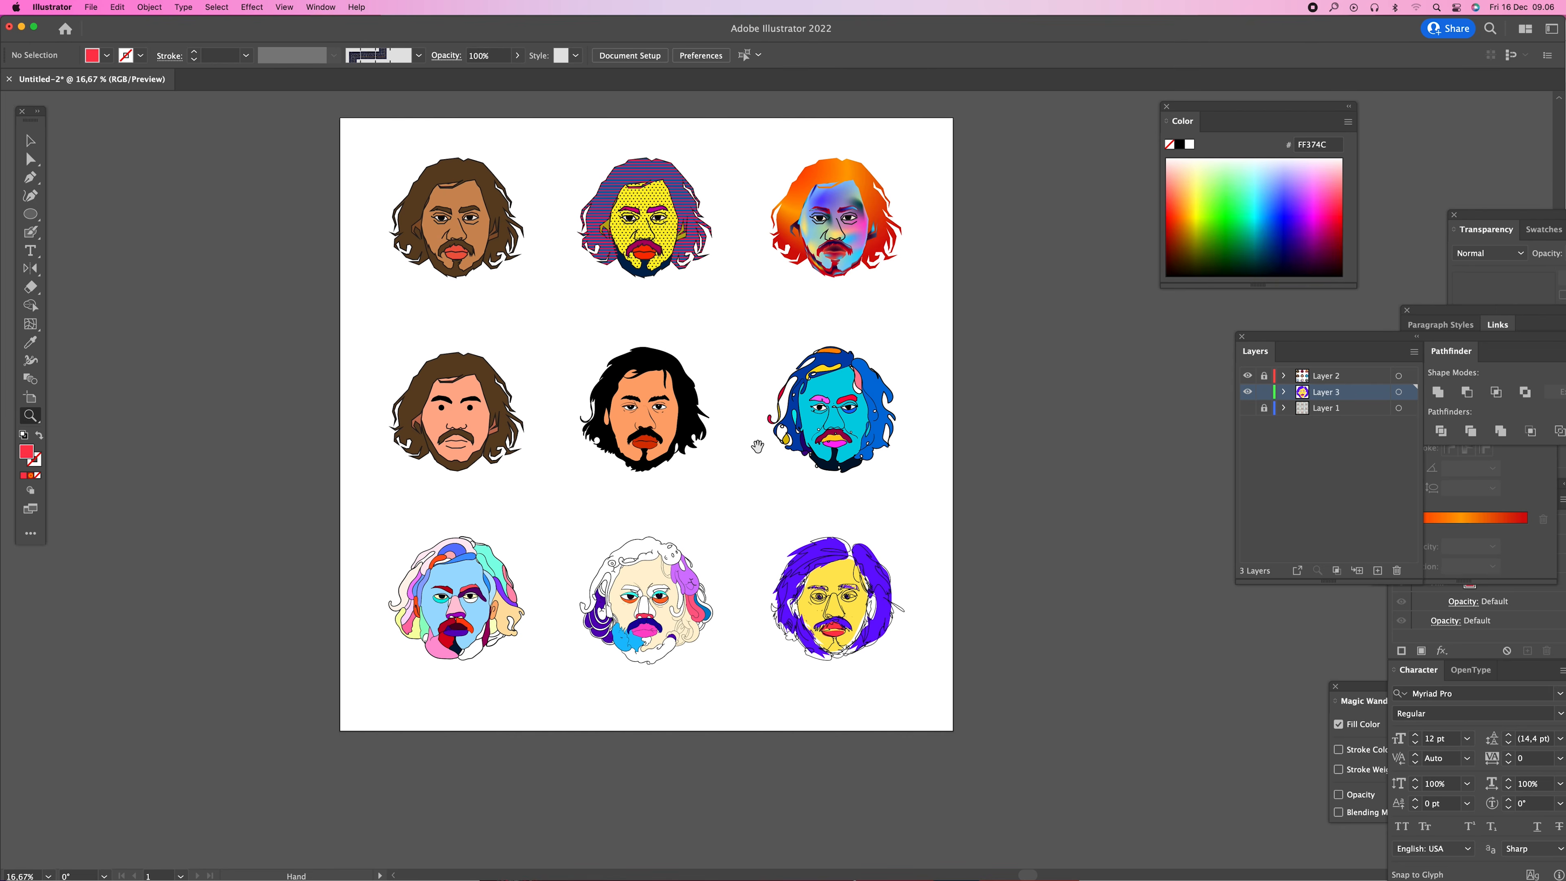
scroll(800, 497, "right", 3)
scroll(800, 497, "down", 1)
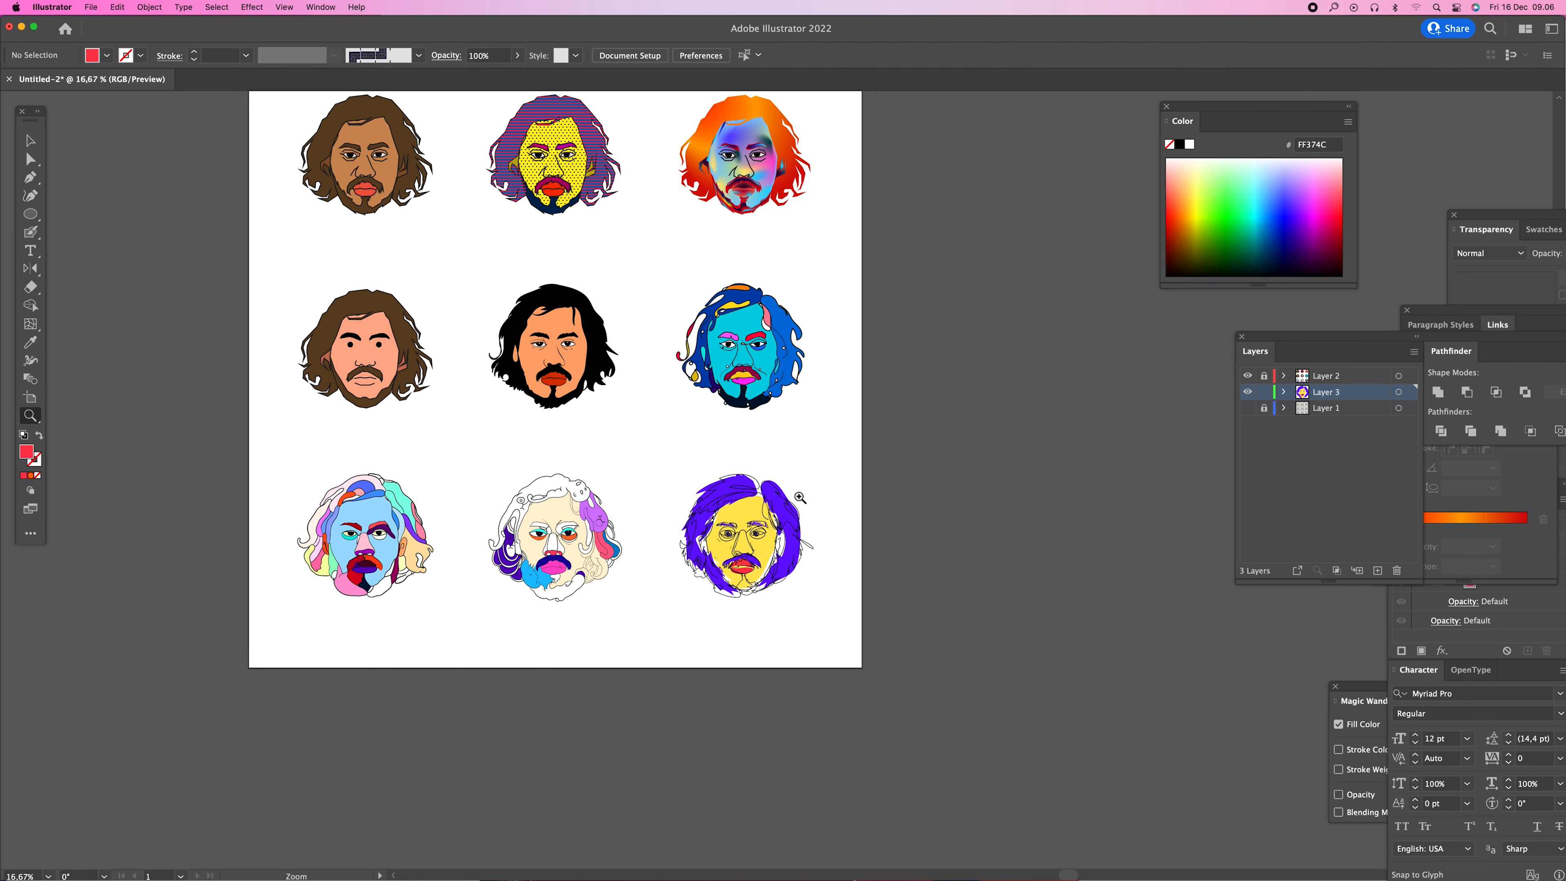
scroll(801, 481, "up", 1)
left_click_drag(795, 465, 917, 558)
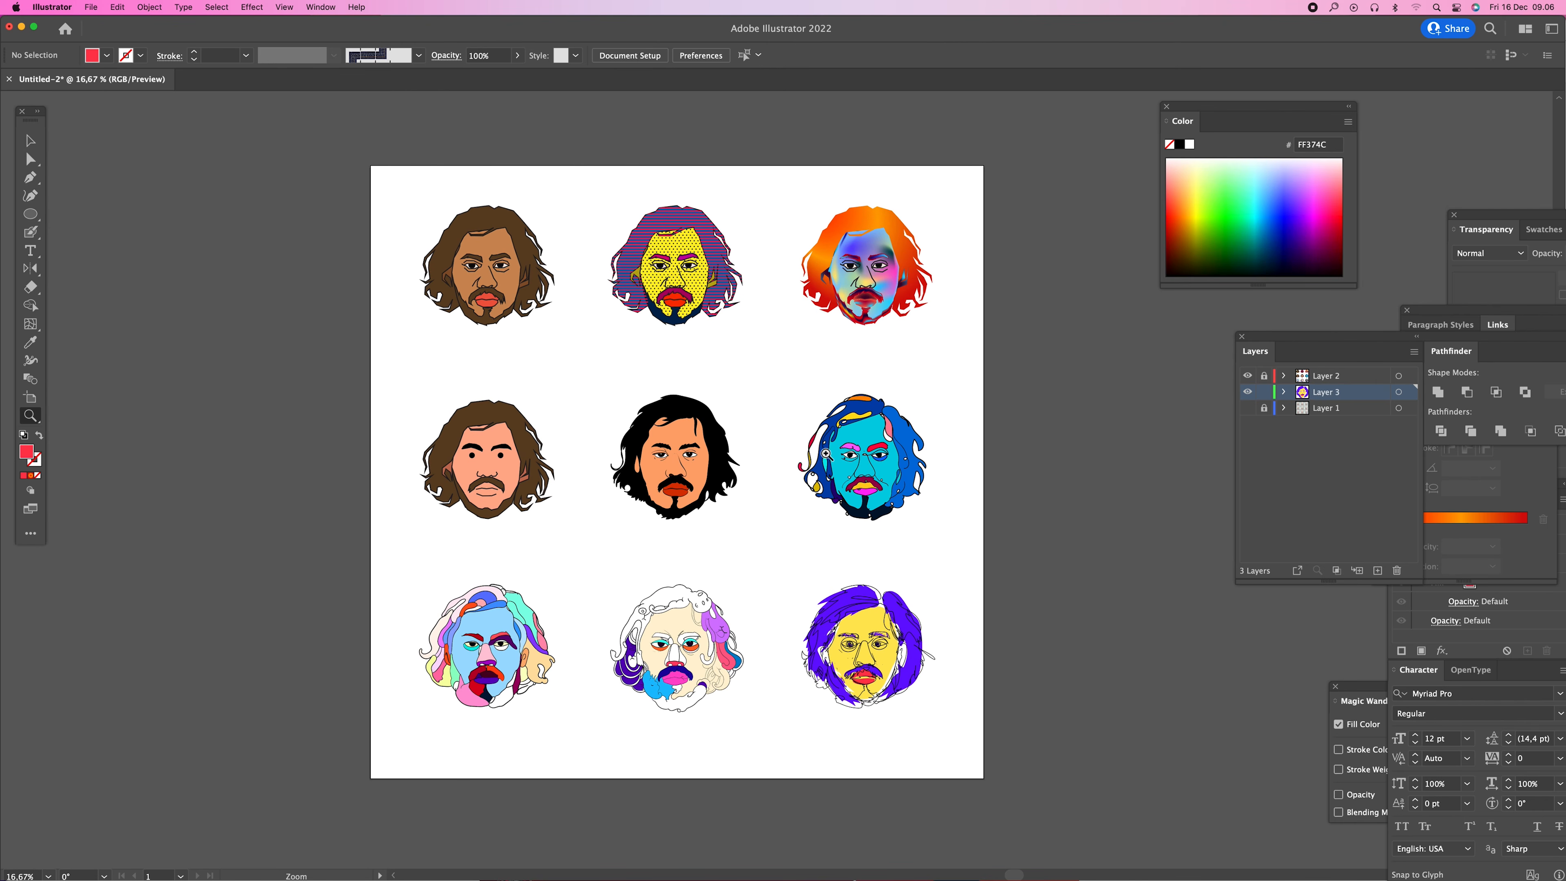
left_click(756, 462)
left_click(763, 439, "alt")
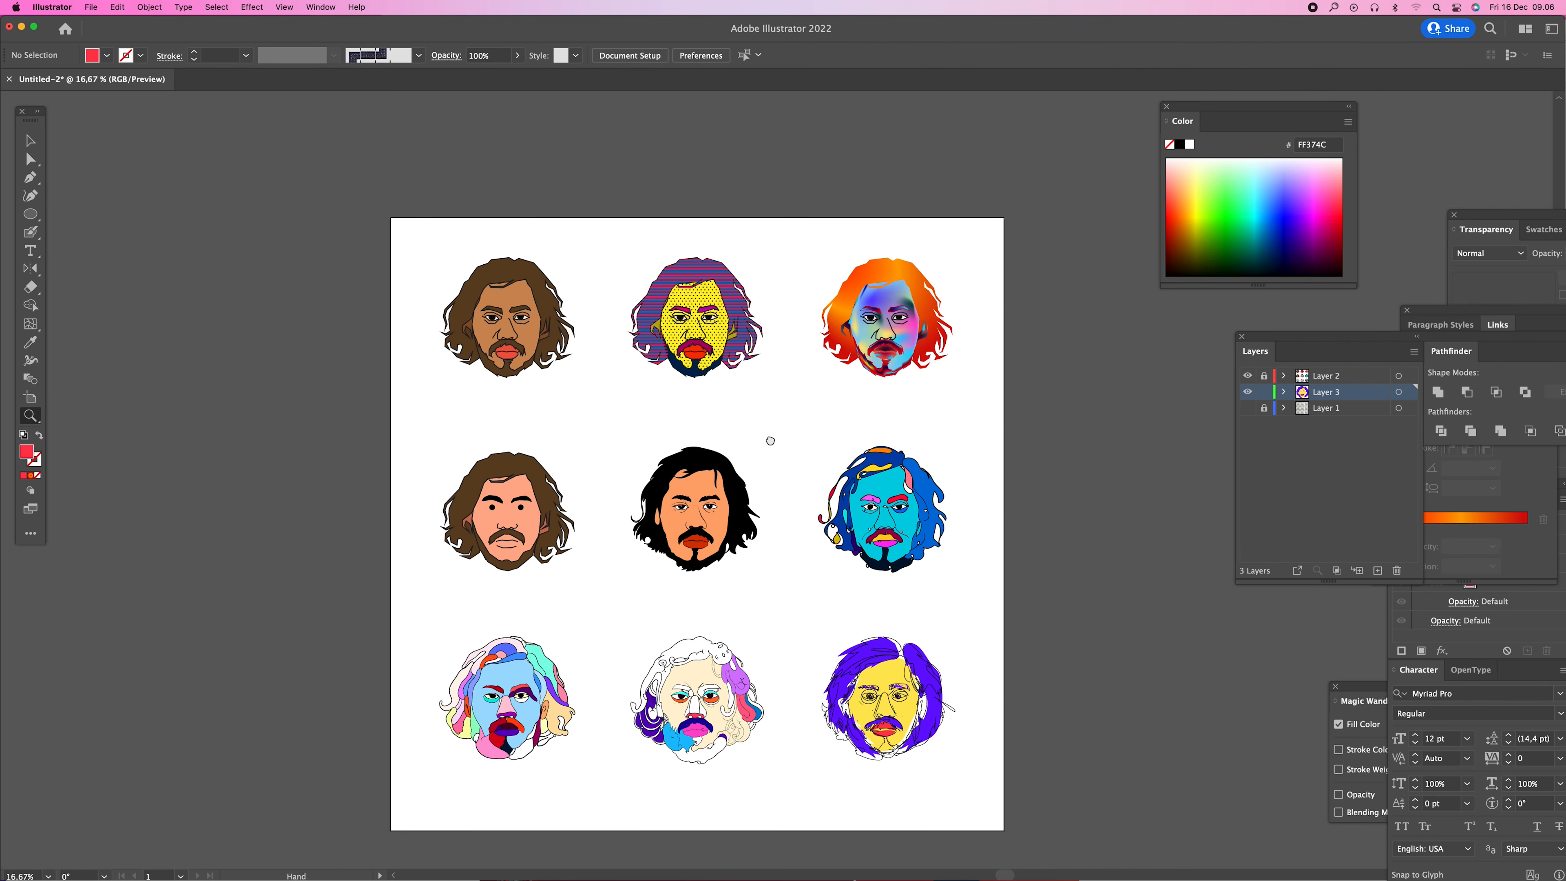
left_click_drag(769, 437, 724, 398)
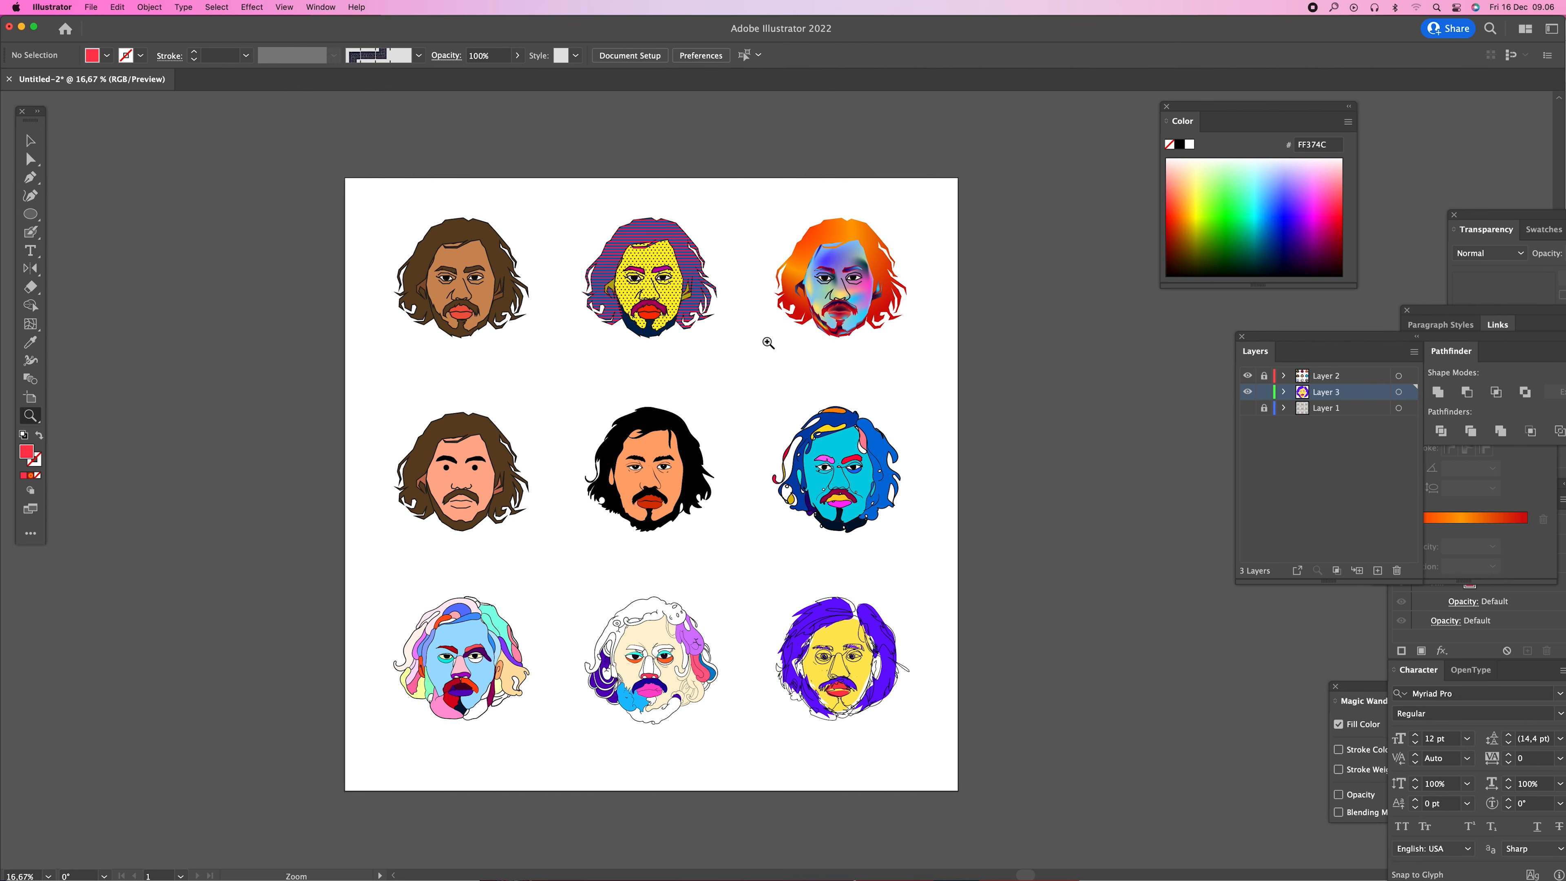
- Examine the portraits row by row at closer range, moving the Color panel clear of the artwork
left_click(507, 365)
left_click_drag(977, 448, 673, 359)
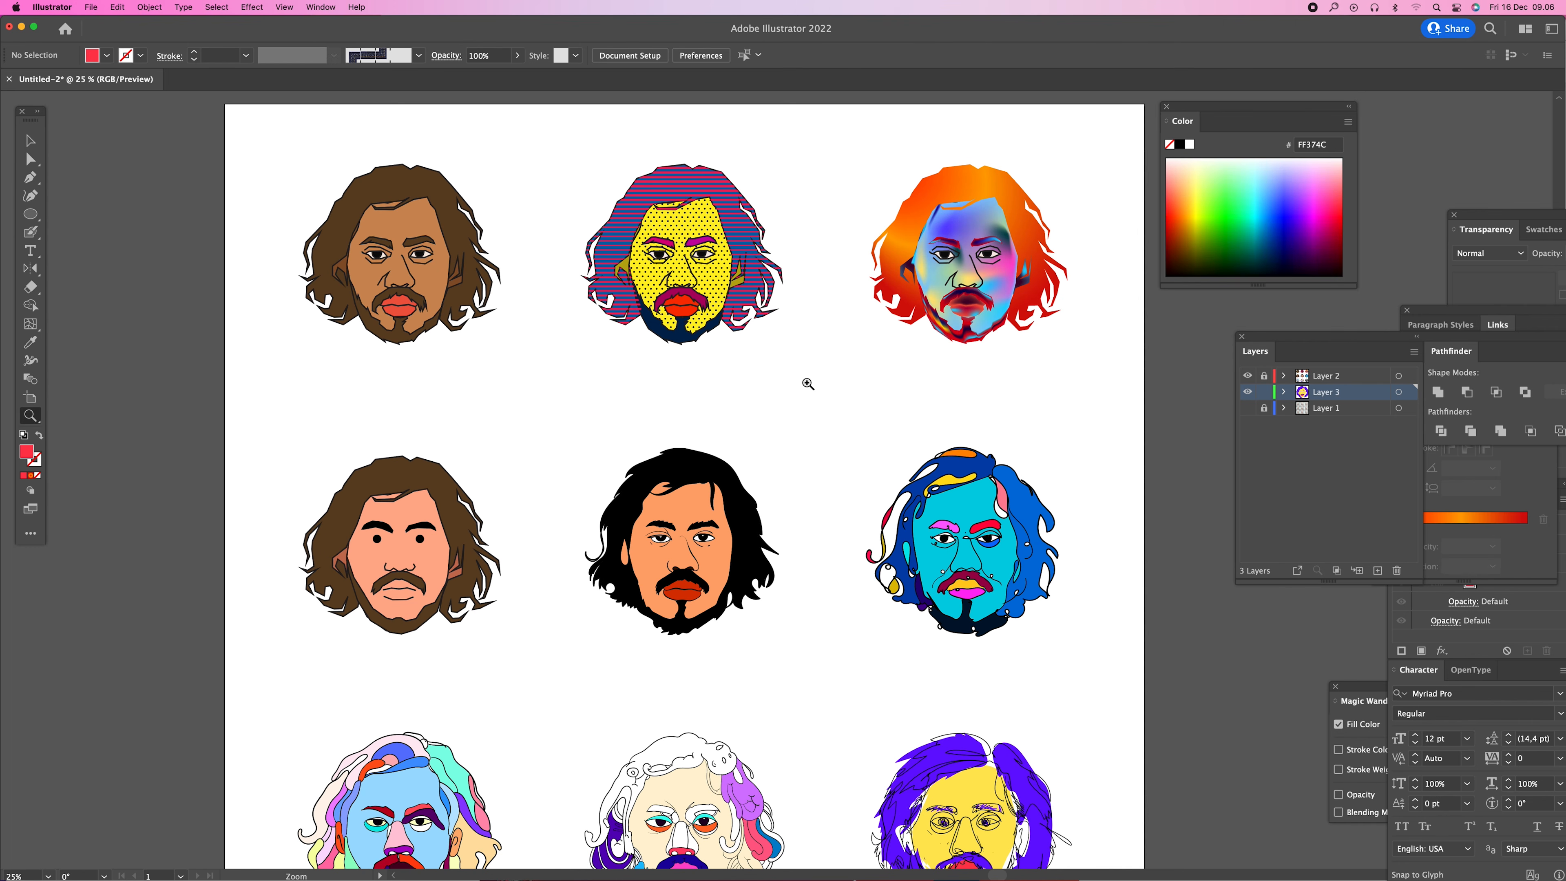
left_click(948, 387)
left_click_drag(944, 387, 1030, 379)
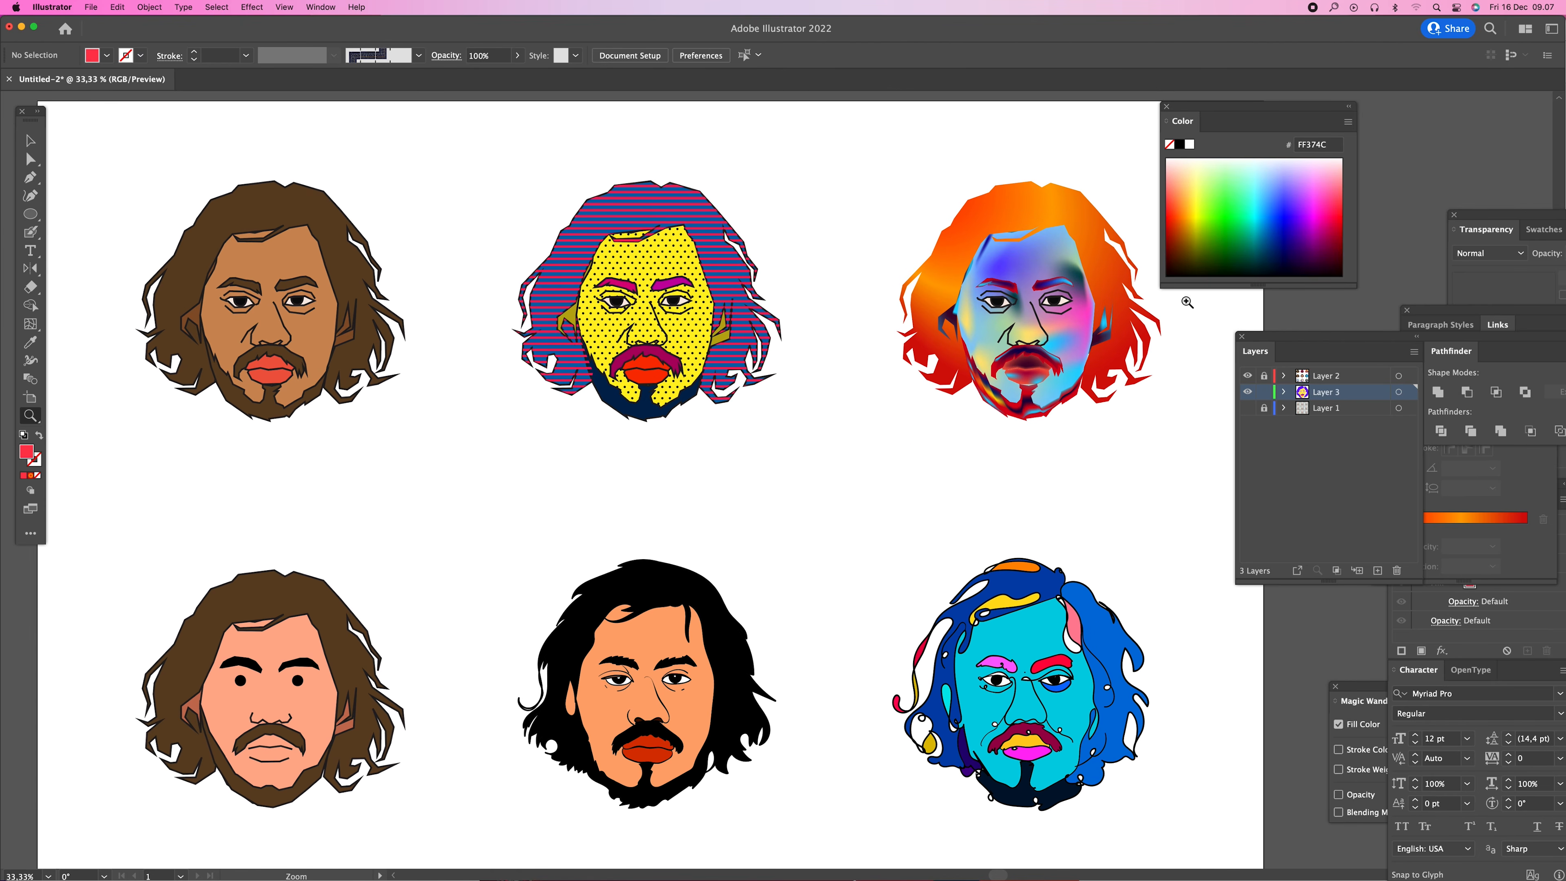
left_click_drag(1219, 115, 1379, 122)
scroll(895, 457, "down", 2)
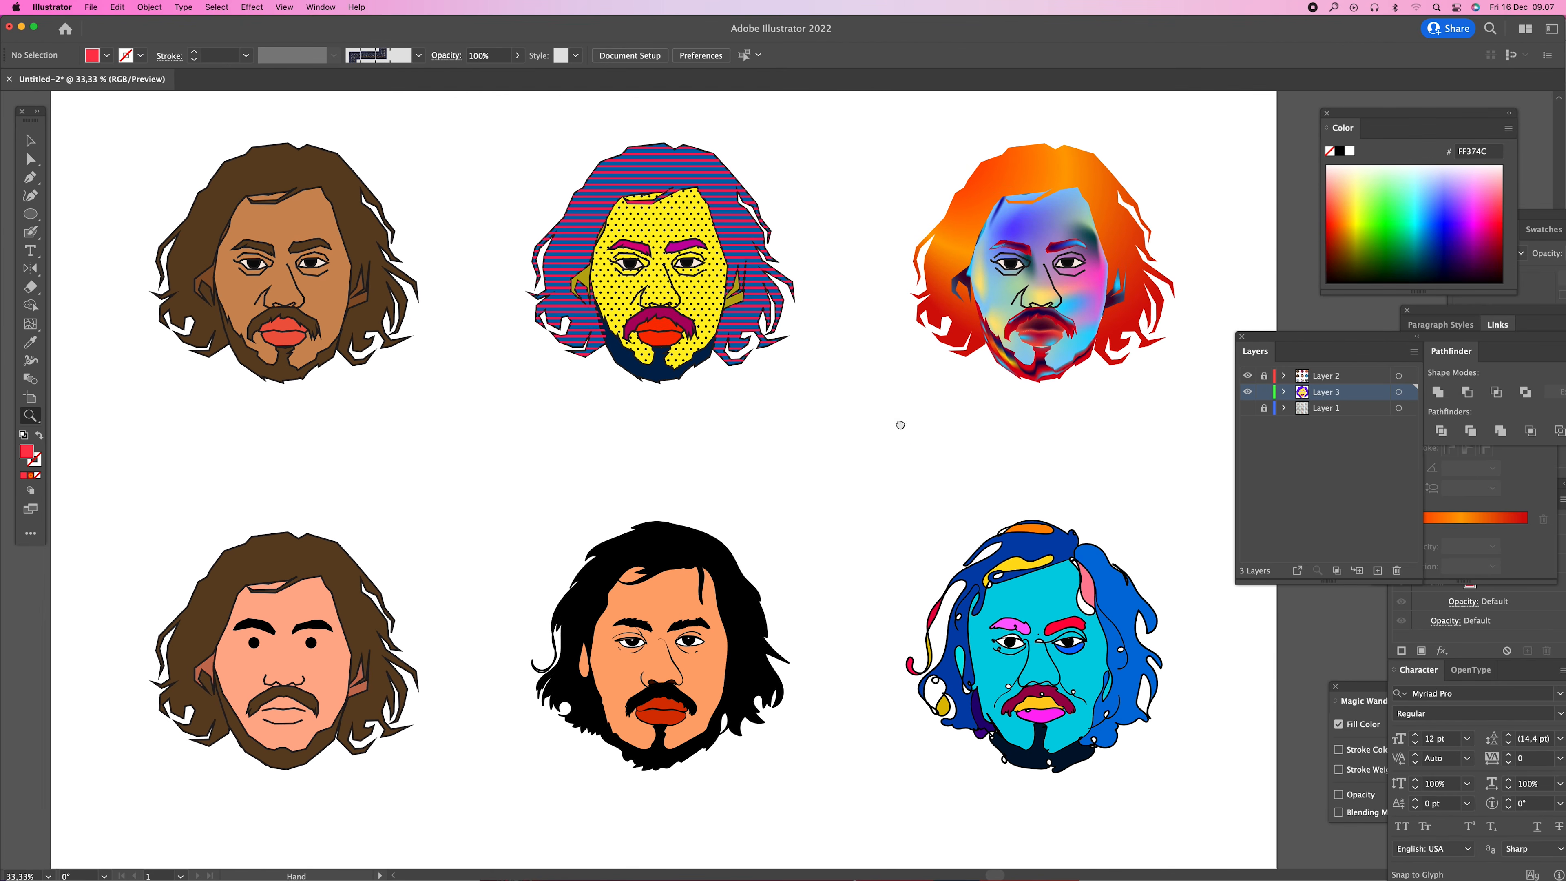
scroll(894, 524, "down", 5)
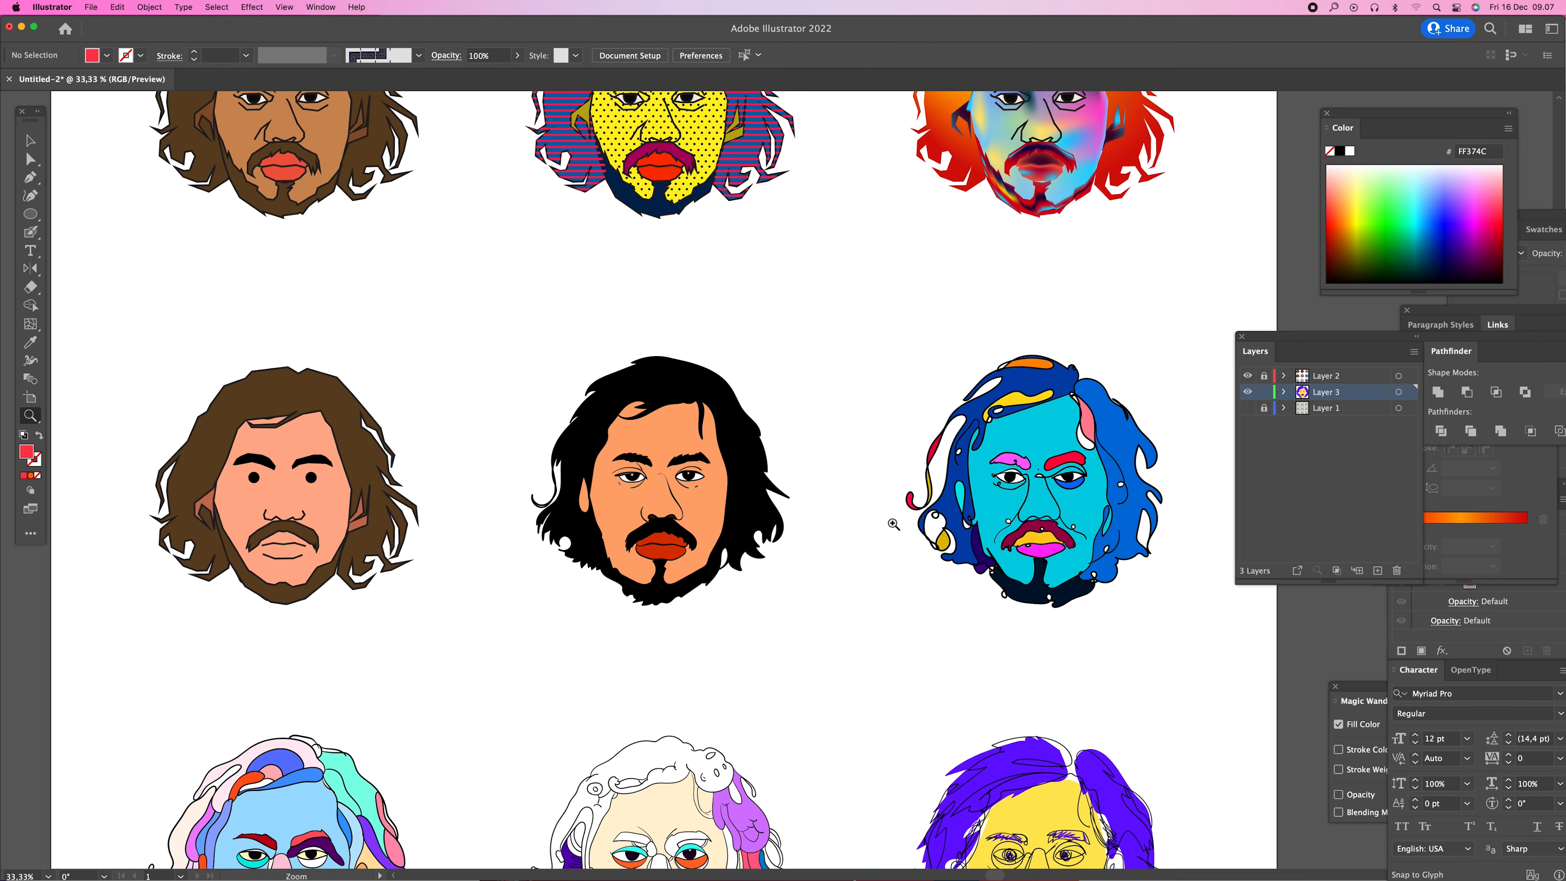
scroll(894, 523, "down", 7)
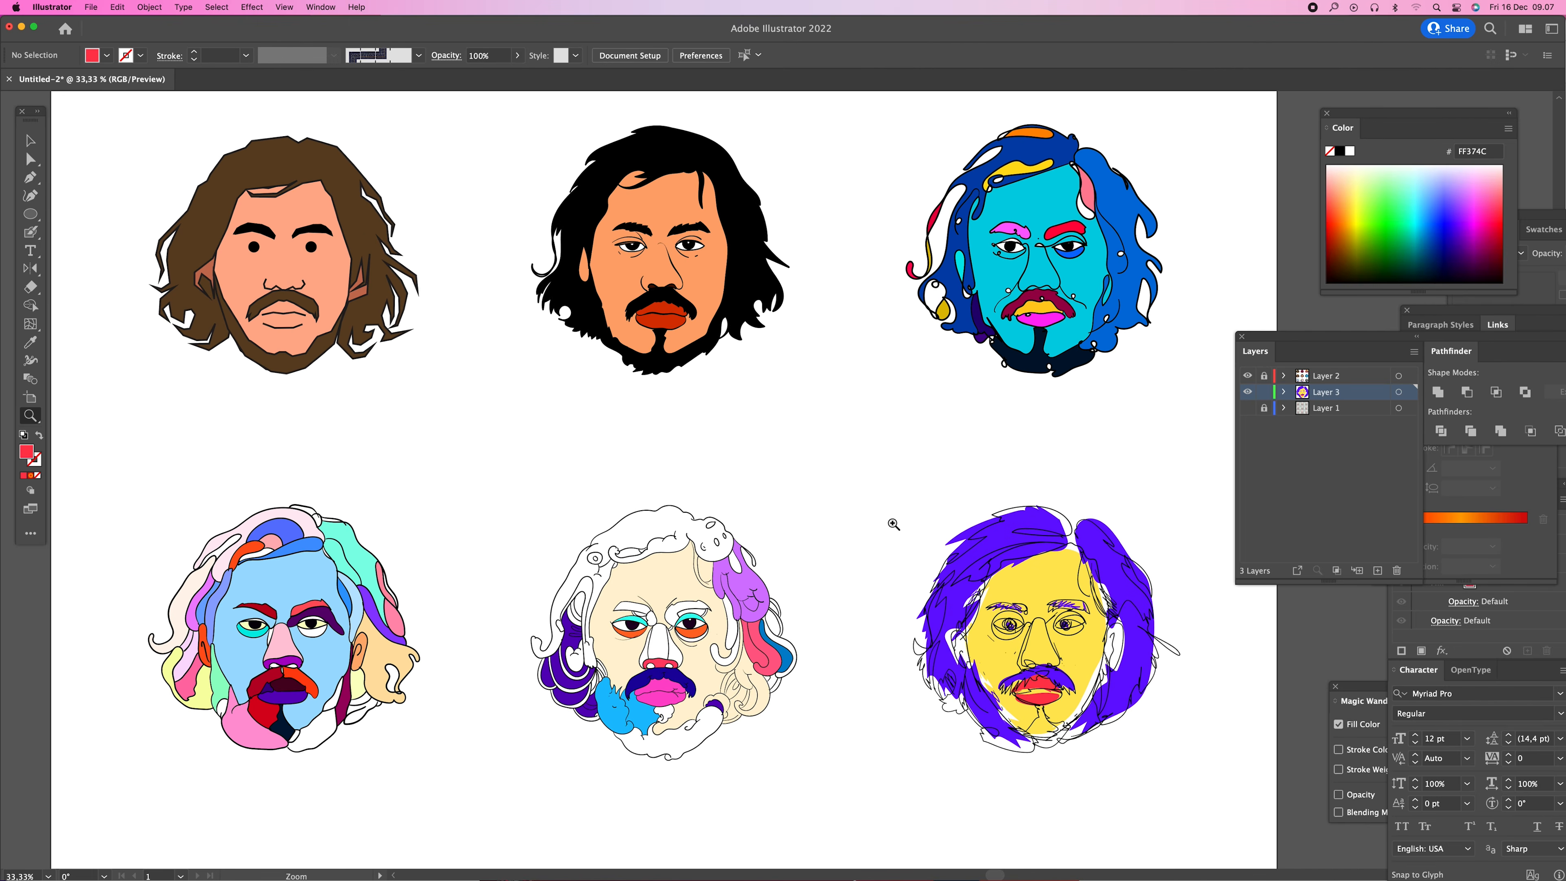
scroll(893, 524, "down", 2)
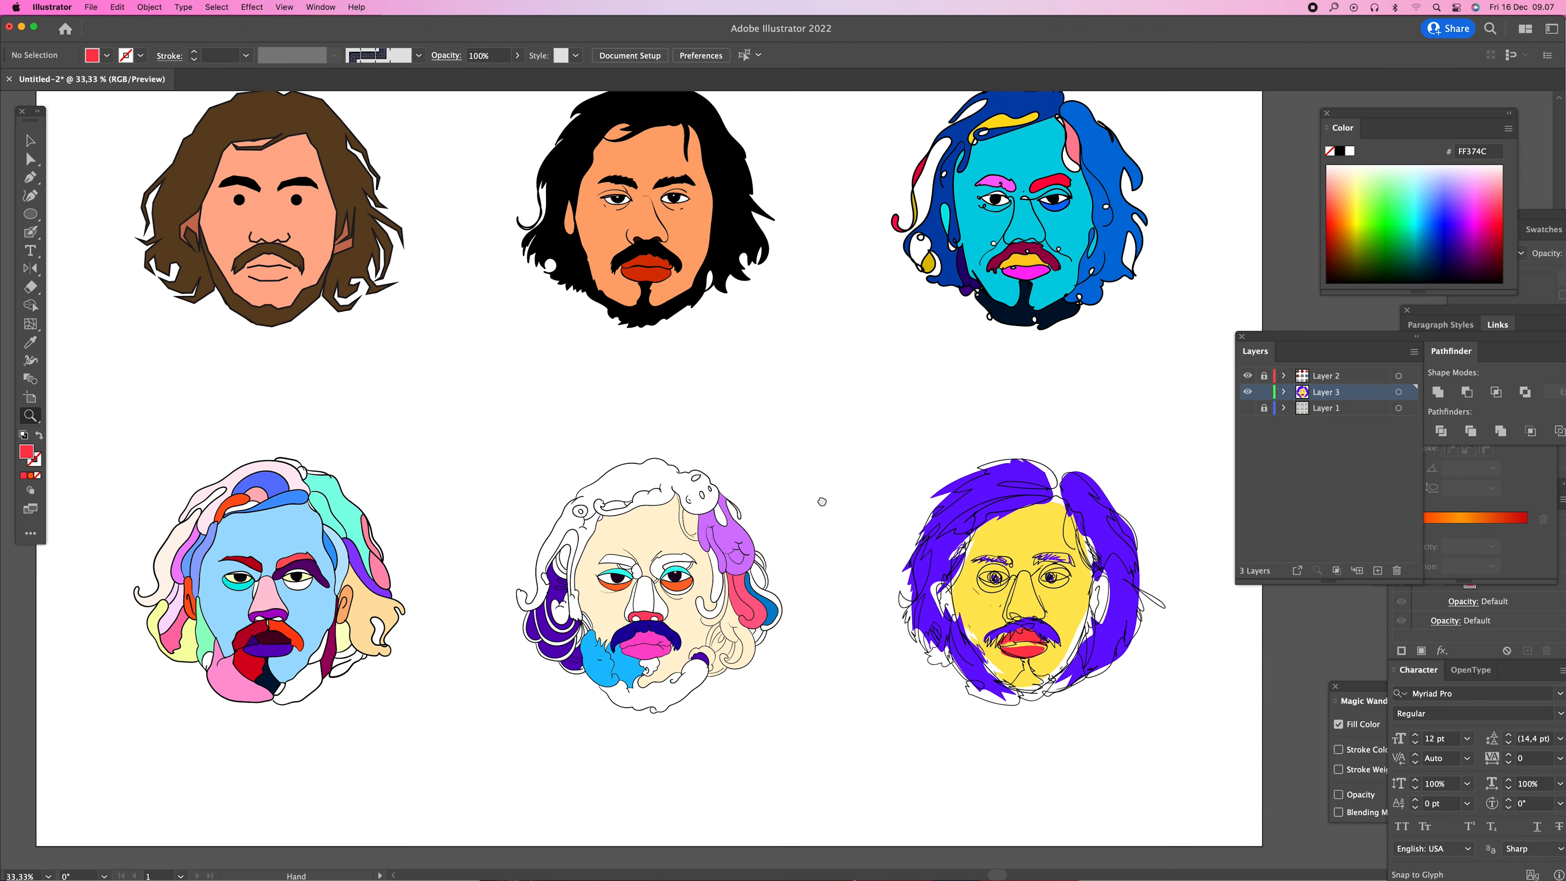
key("super+minus")
left_click_drag(808, 449, 824, 534)
scroll(824, 534, "up", 5)
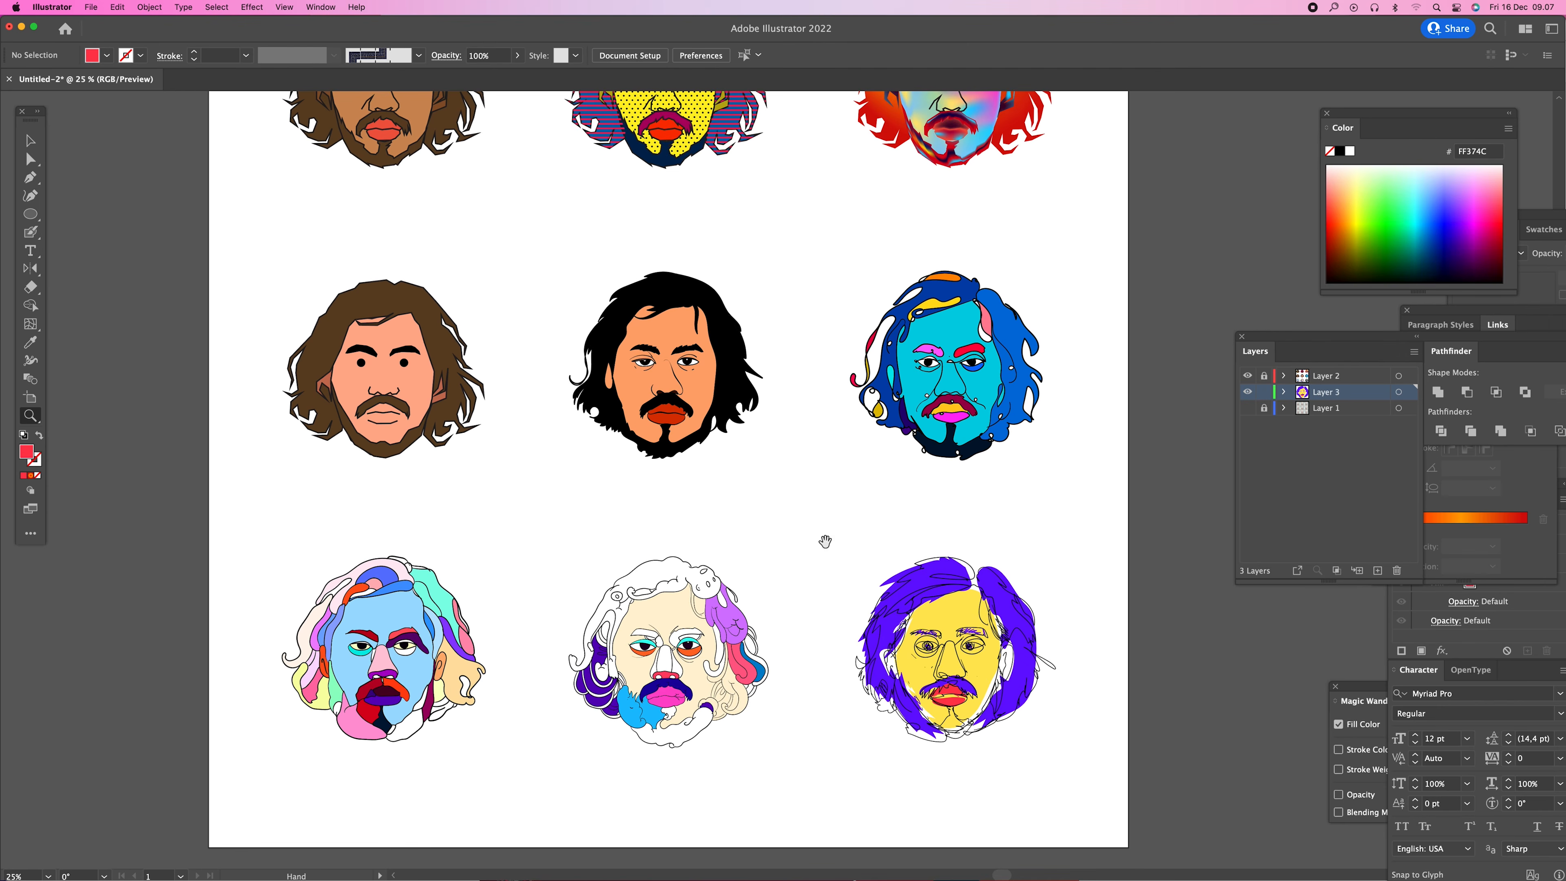